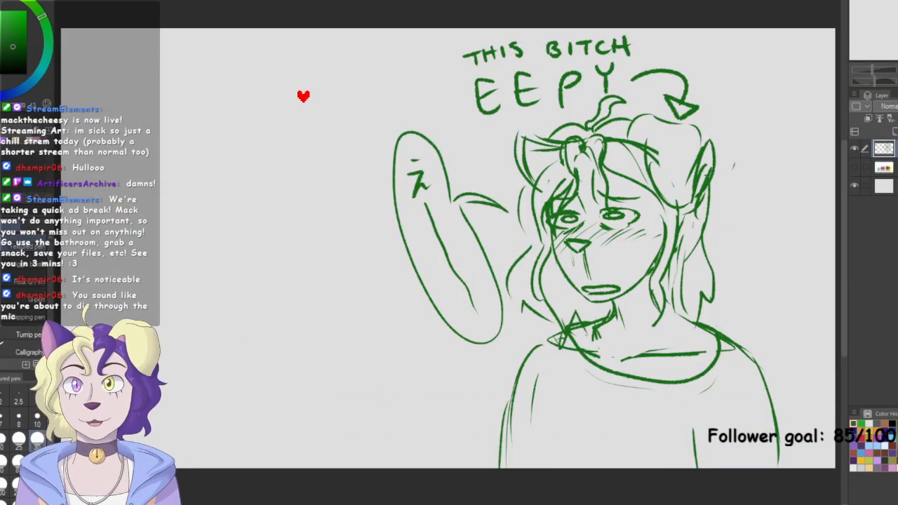
View the antlered creature line drawing in the other open document, then return to the green character sketch
left_click_drag(303, 96, 300, 97)
key("ctrl+plus")
left_click_drag(541, 246, 375, 277)
key("ctrl+0")
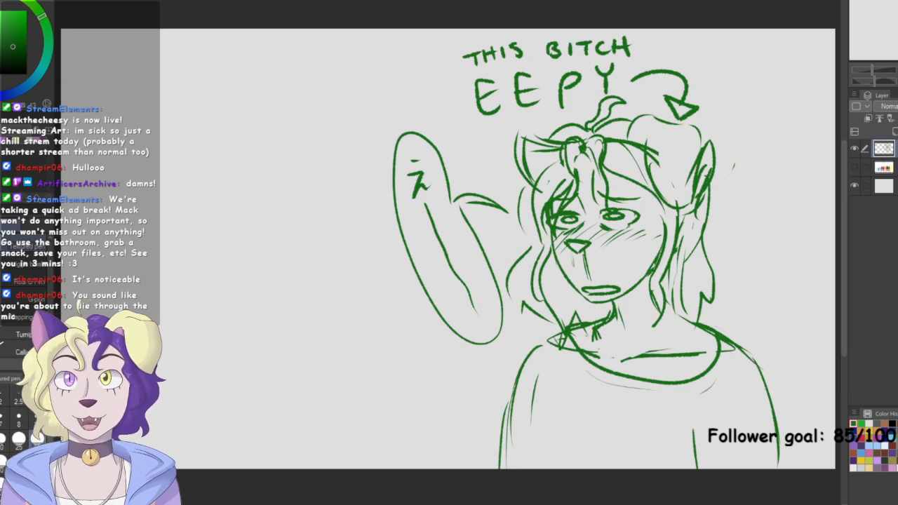
left_click(133, 7)
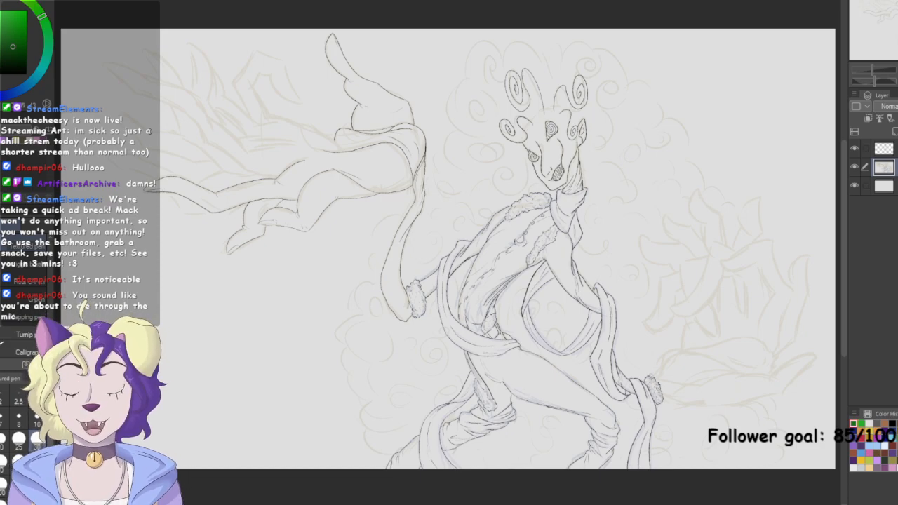
left_click(104, 6)
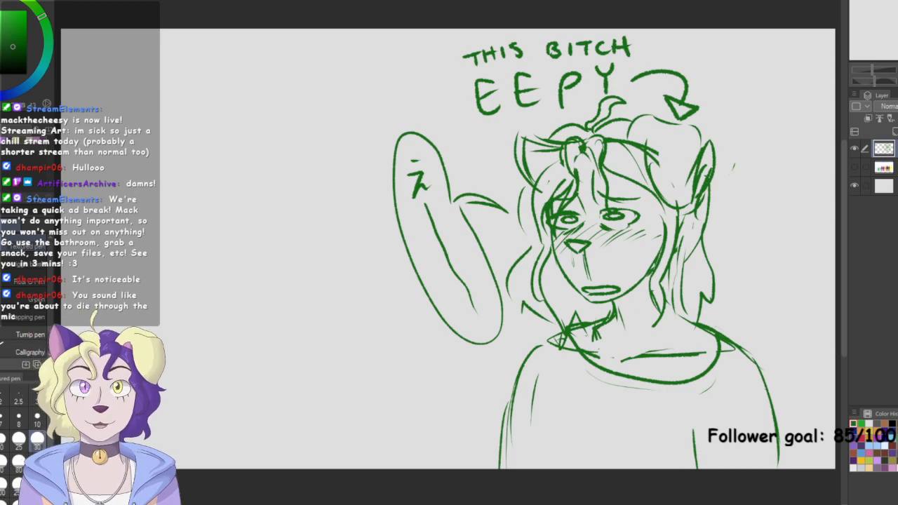
Preview the height comparison chart layer without the green sketch, then hide it and restore the sketch layer
left_click(855, 148)
left_click(855, 168)
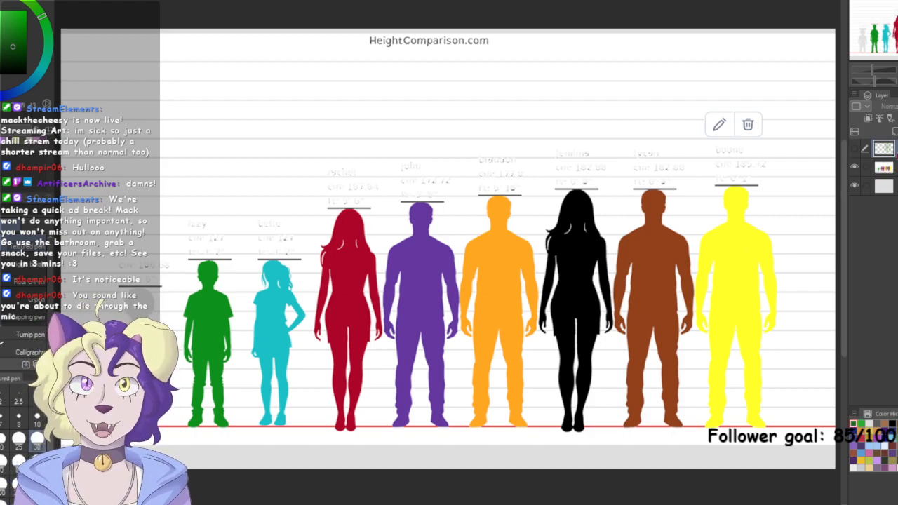
left_click(855, 169)
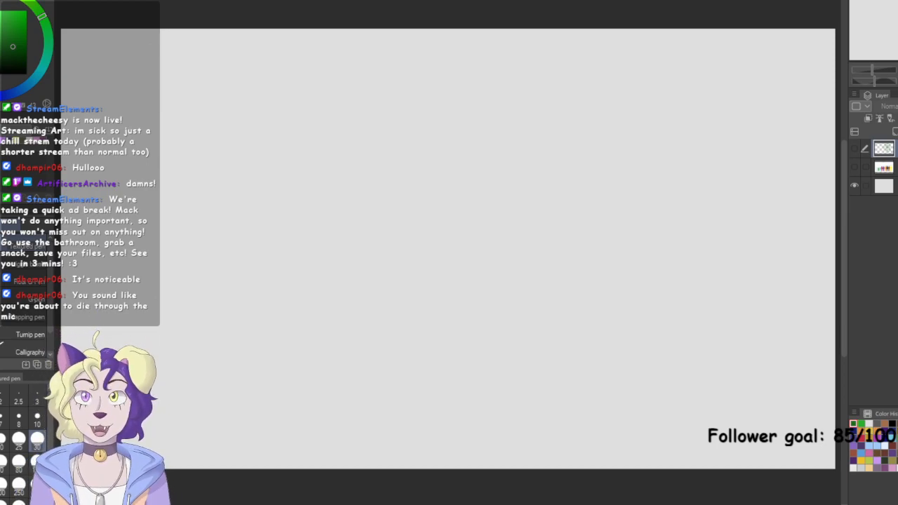
left_click(855, 148)
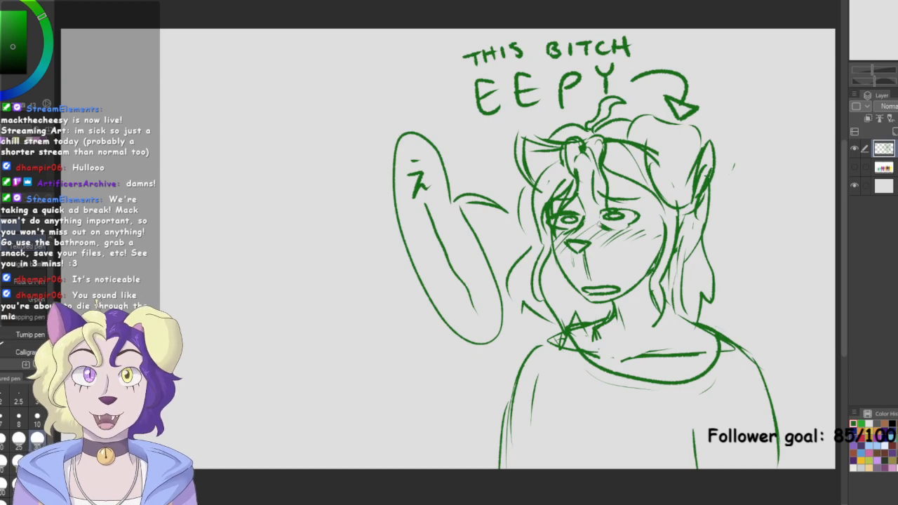
Hide the green sketch layer and show the height comparison chart layer with its smallest figures in view
left_click(854, 148)
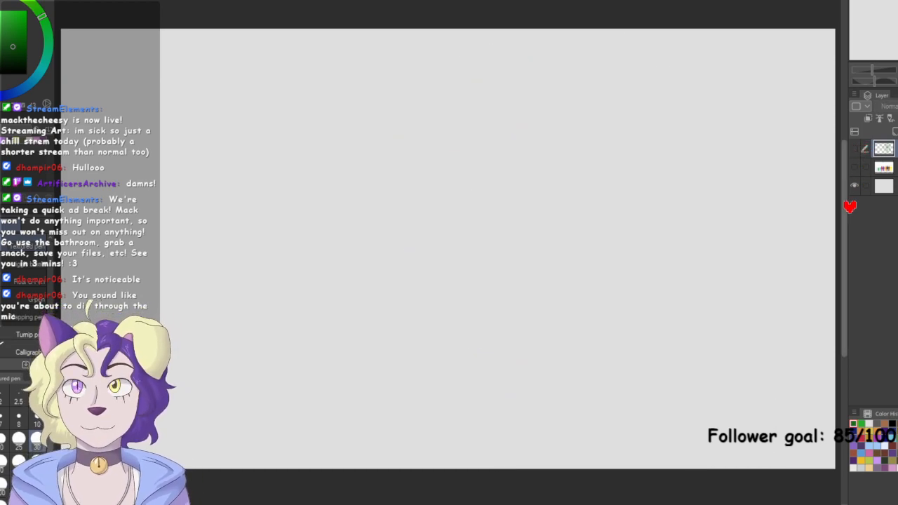
left_click(855, 167)
left_click_drag(463, 302, 416, 297)
key("ctrl+plus")
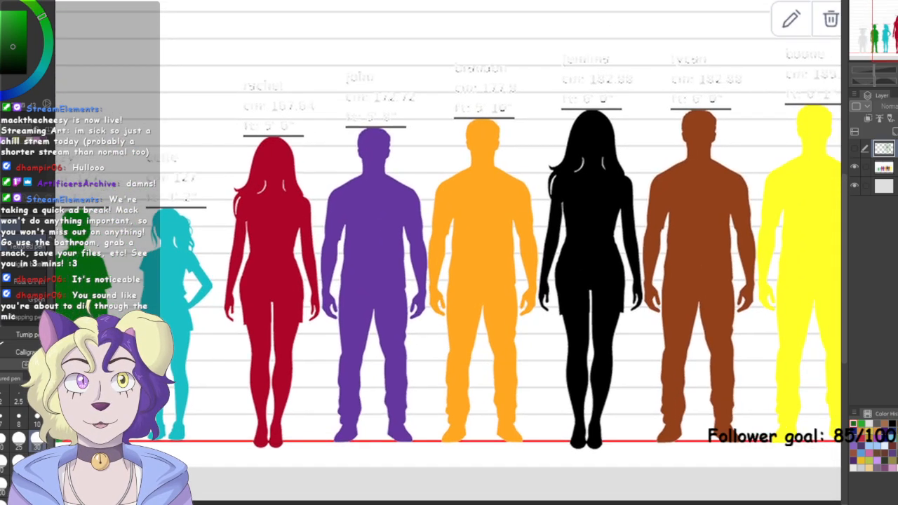
key("ctrl+minus")
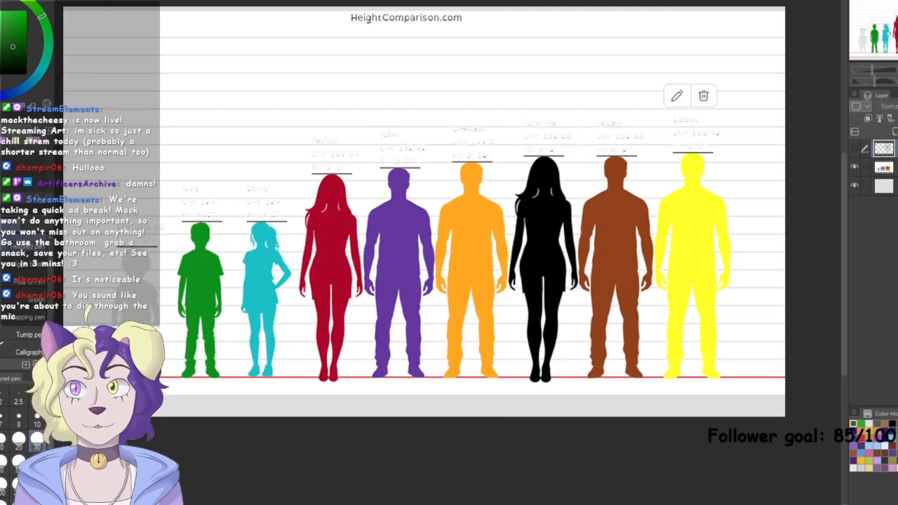
left_click_drag(393, 281, 549, 253)
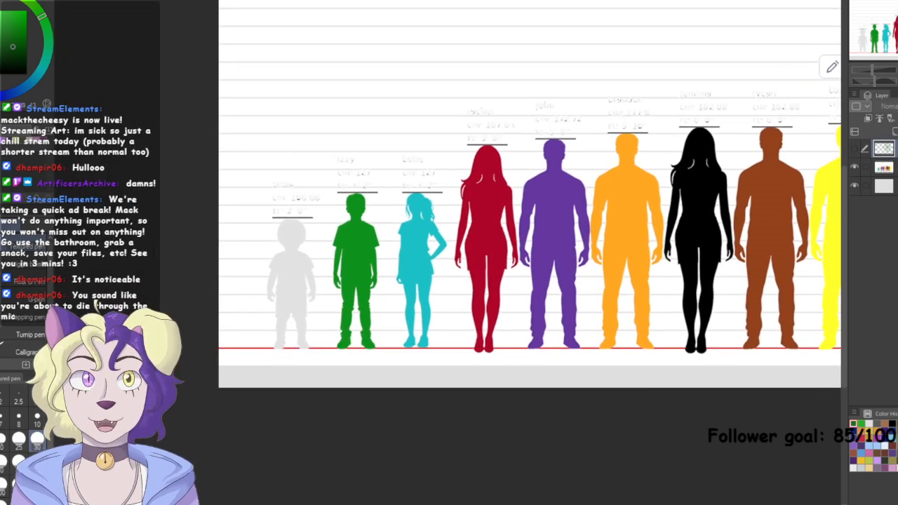
key("ctrl+plus")
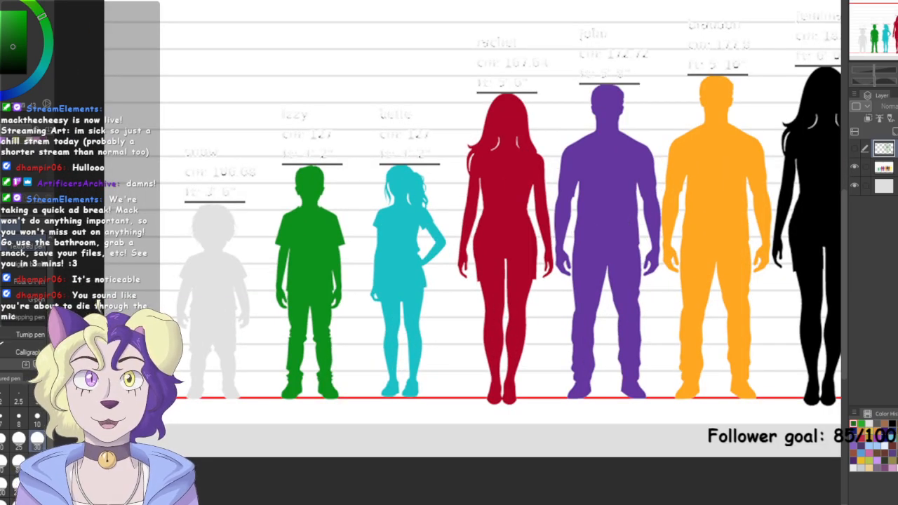
Lower the opacity of the height comparison chart layer and add a new layer directly above it
left_click(884, 167)
left_click(897, 106)
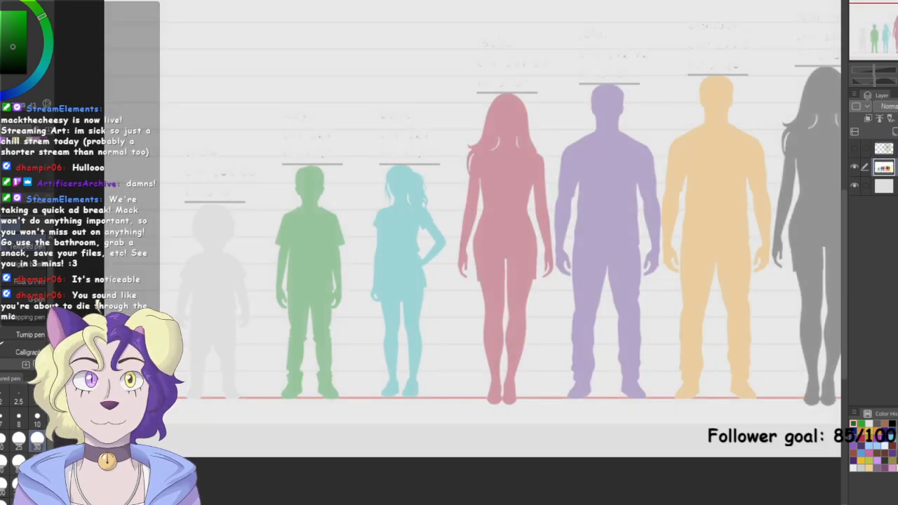
left_click_drag(449, 253, 504, 267)
key("ctrl+plus")
left_click_drag(449, 253, 502, 236)
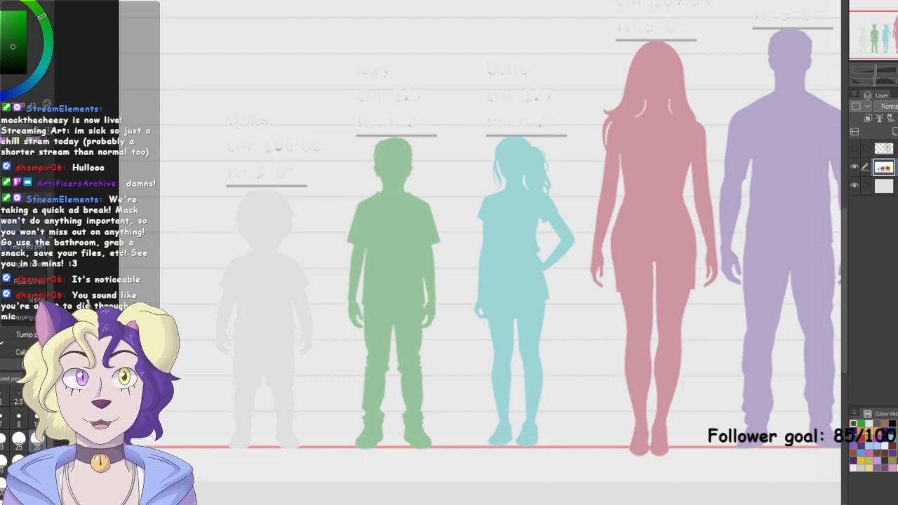
key("ctrl+shift+n")
Try to sketch a head outline over the green child silhouette and undo each attempt
mouse_move(404, 141)
left_mouse_down()
mouse_move(383, 199)
mouse_move(426, 157)
left_mouse_up()
key("ctrl+z")
key("ctrl+z")
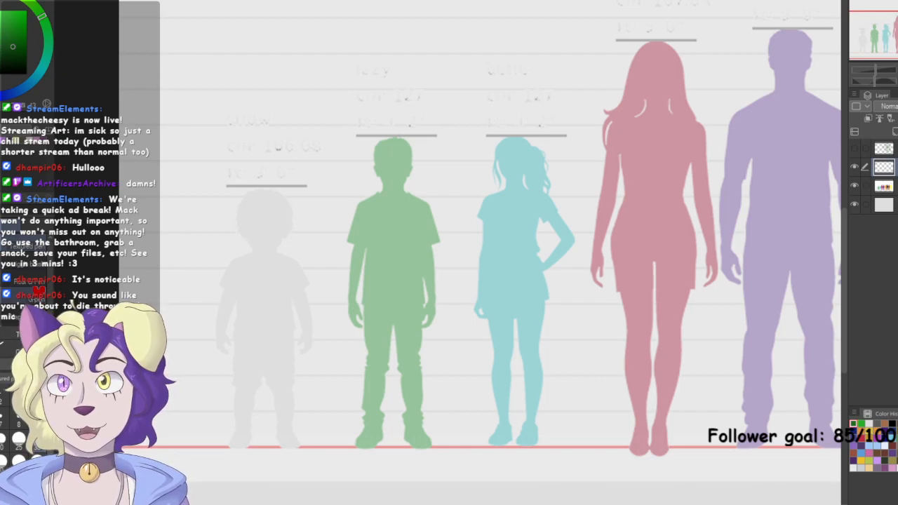
mouse_move(393, 139)
left_mouse_down()
mouse_move(369, 157)
mouse_move(432, 184)
mouse_move(375, 139)
mouse_move(410, 202)
left_mouse_up()
key("ctrl+z")
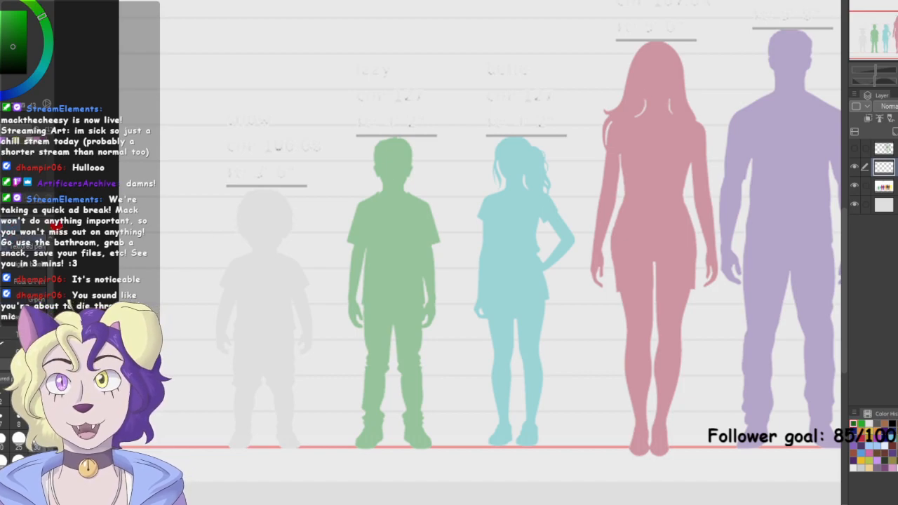
mouse_move(394, 140)
left_mouse_down()
mouse_move(371, 176)
mouse_move(425, 165)
mouse_move(379, 196)
mouse_move(411, 205)
left_mouse_up()
key("ctrl+z")
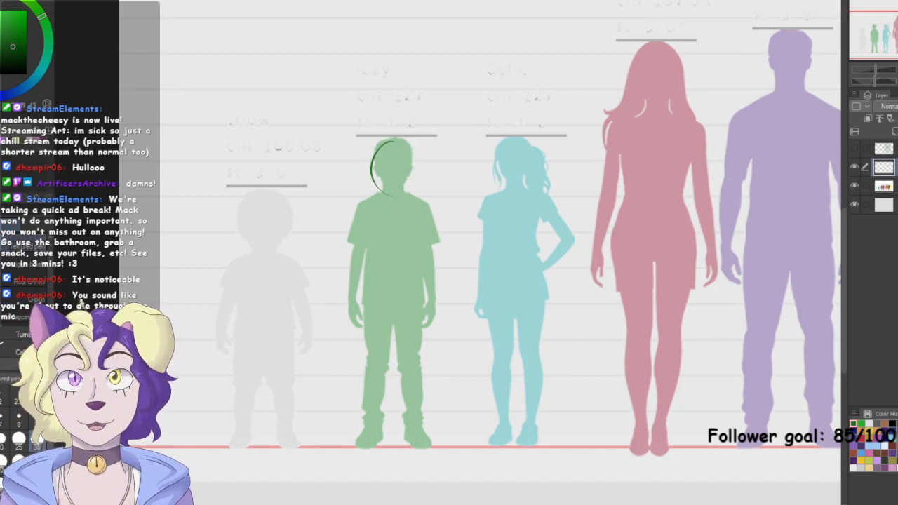
key("ctrl+z")
Hide the height comparison chart layer and sketch a rough green head circle in the upper right part of the canvas
key("ctrl+0")
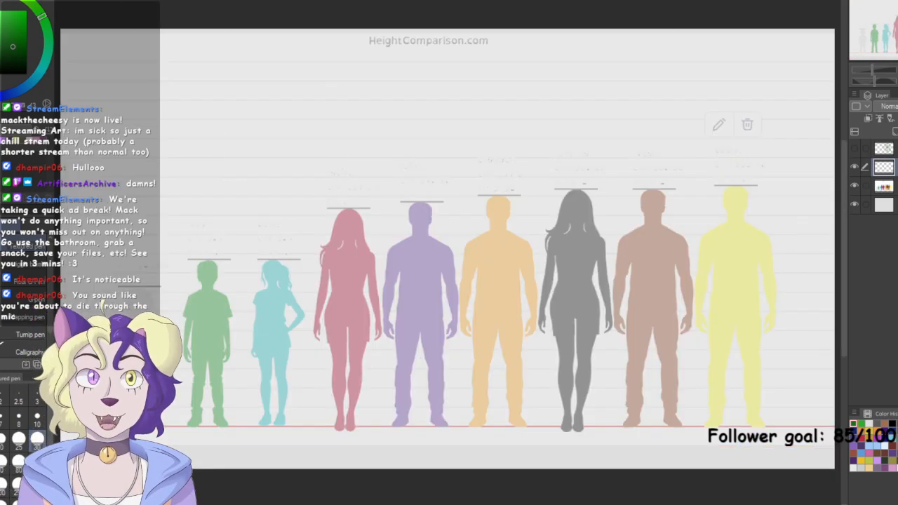
left_click(854, 186)
scroll(449, 267, "up", 2)
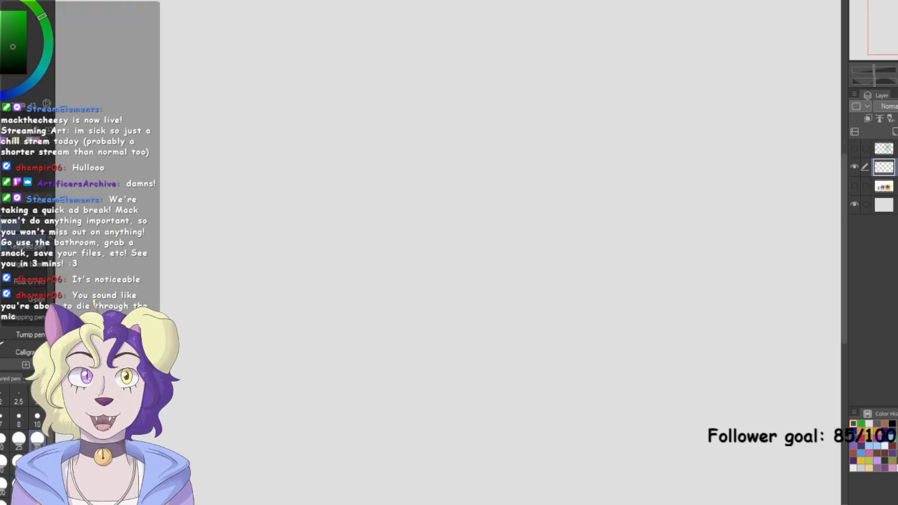
key("ctrl+0")
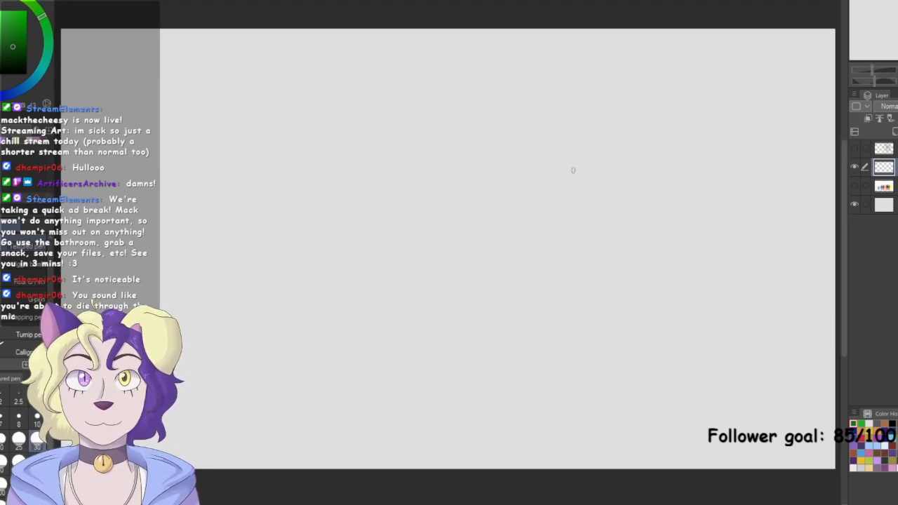
mouse_move(600, 137)
left_mouse_down()
mouse_move(607, 175)
mouse_move(563, 136)
mouse_move(605, 193)
mouse_move(560, 139)
mouse_move(608, 194)
mouse_move(570, 127)
mouse_move(602, 188)
left_mouse_up()
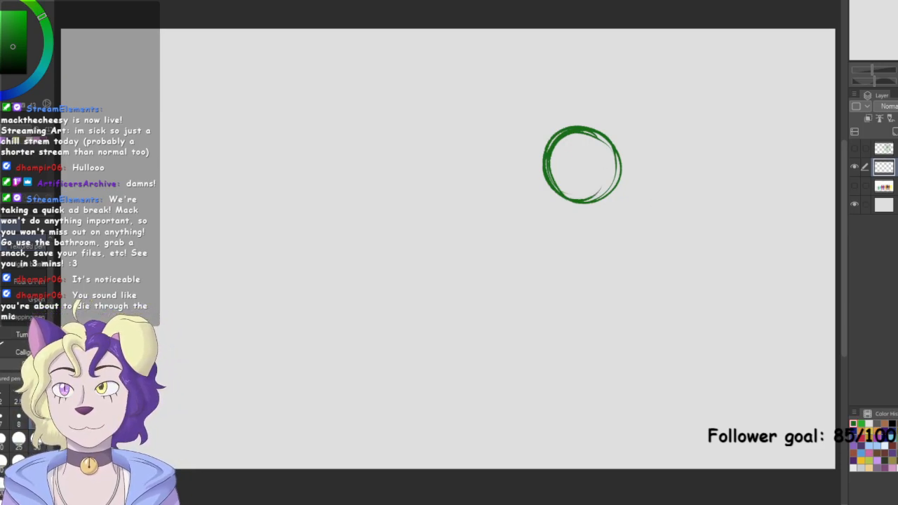
Clear and restore the head circle, then try a zigzag stroke inside it and undo the stroke
key("Delete")
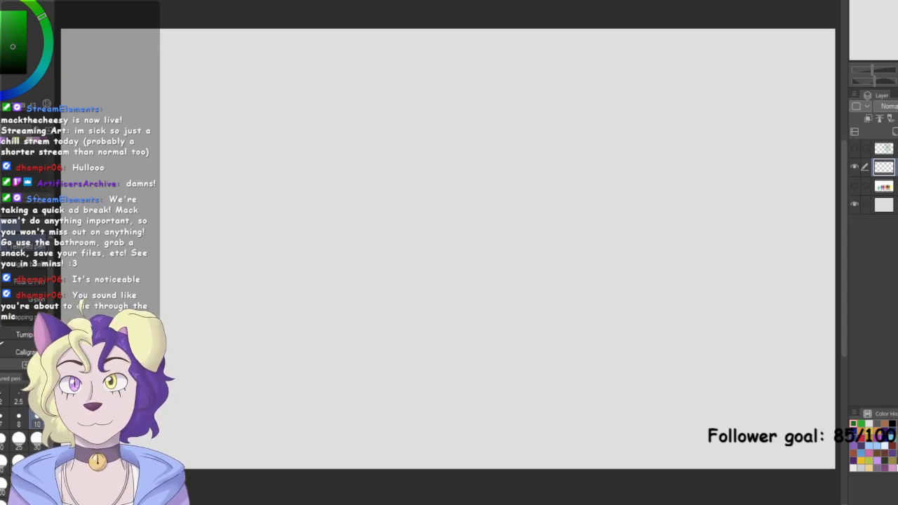
key("ctrl+z")
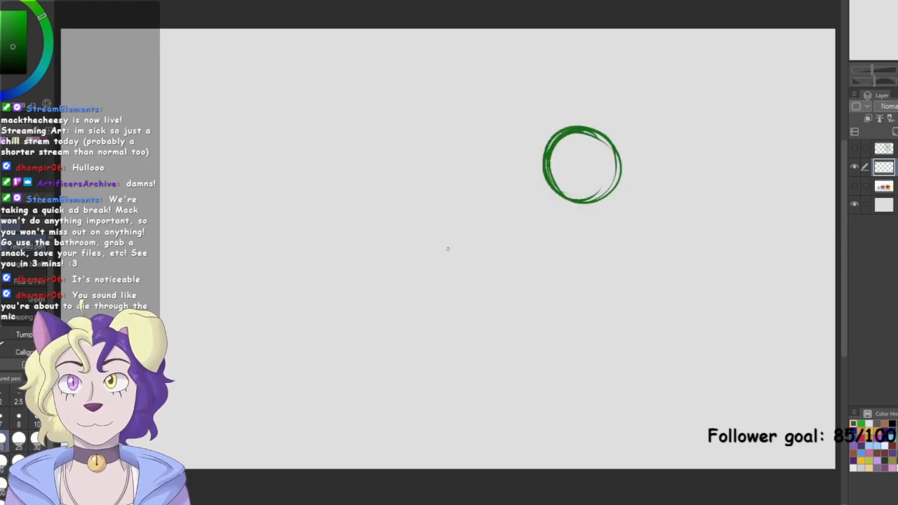
left_click_drag(593, 153, 598, 186)
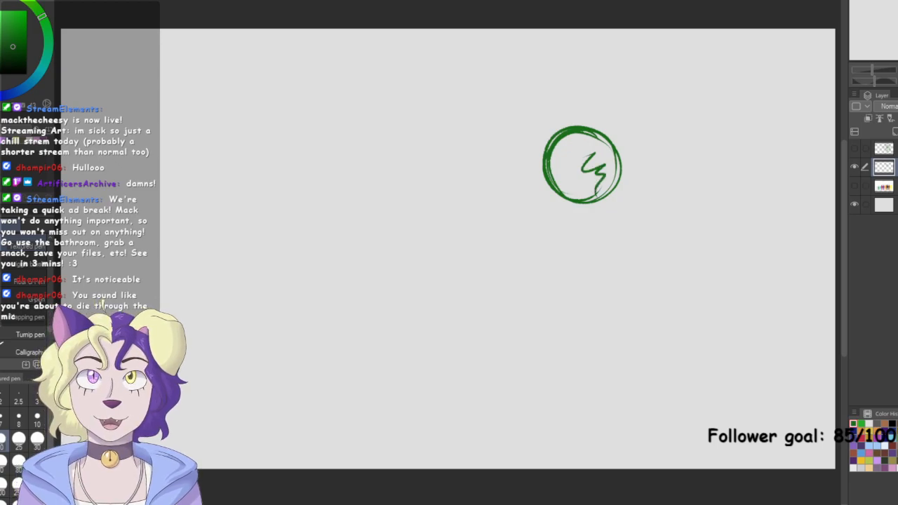
key("ctrl+z")
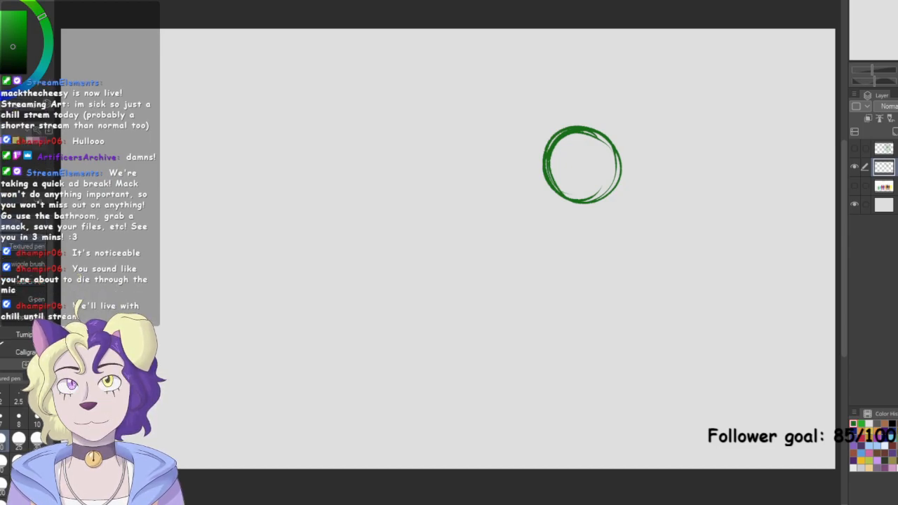
Sketch a vertical guideline and a slightly curved horizontal eye line inside the head circle
left_click_drag(583, 165, 505, 183)
key("ctrl+plus")
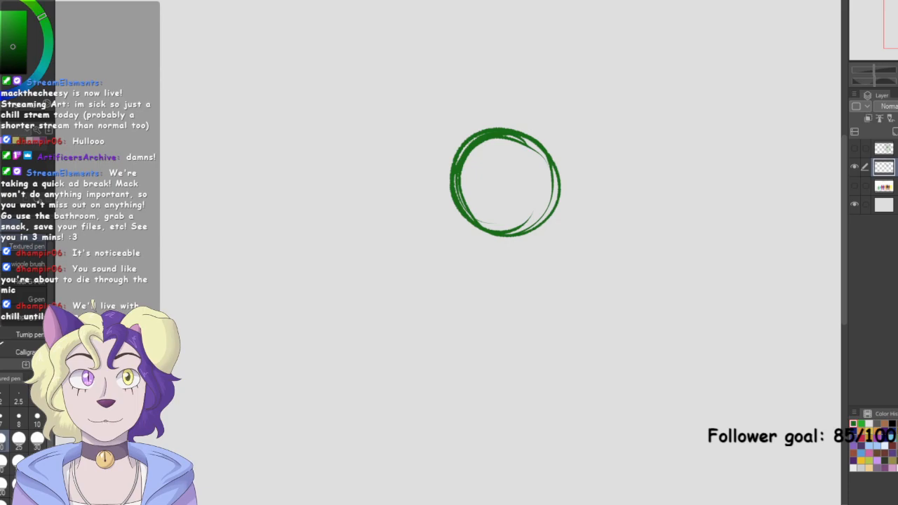
key("ctrl+plus")
left_click_drag(516, 125, 517, 205)
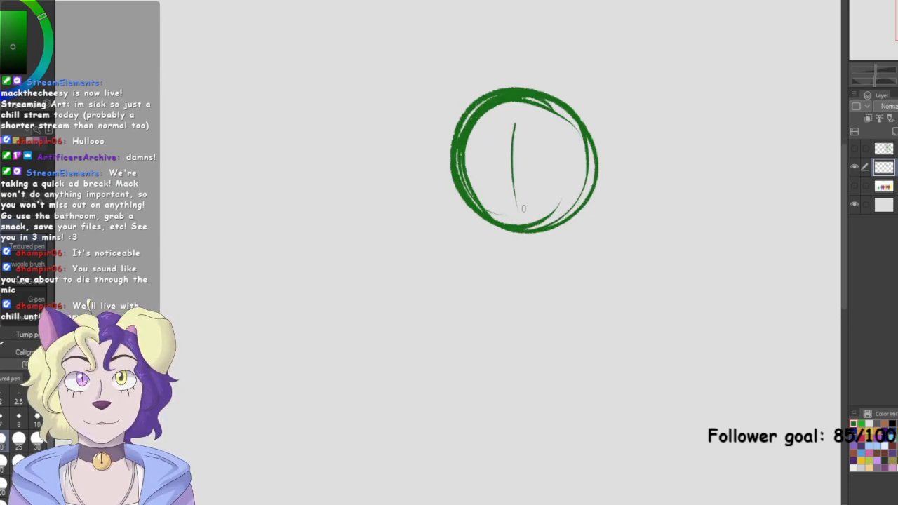
left_click_drag(477, 160, 533, 172)
left_click_drag(479, 163, 565, 171)
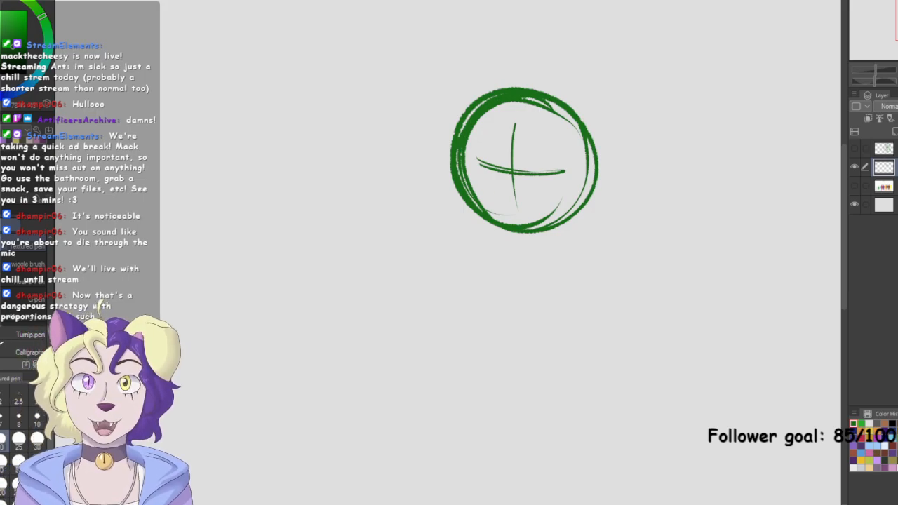
Sketch the cheek and jaw below the head circle, then erase the guidelines and the circle's inner lower lines
left_click_drag(455, 205, 476, 243)
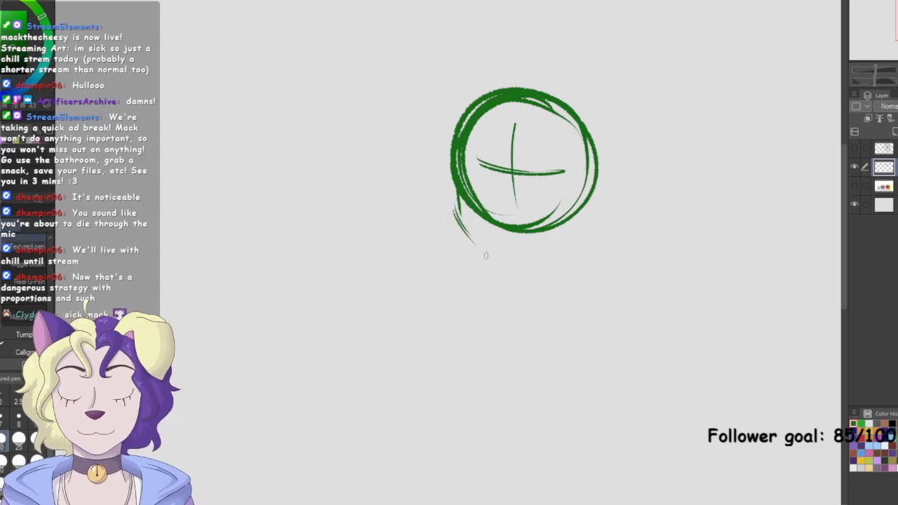
mouse_move(462, 207)
left_mouse_down()
mouse_move(499, 246)
mouse_move(544, 243)
mouse_move(576, 218)
left_mouse_up()
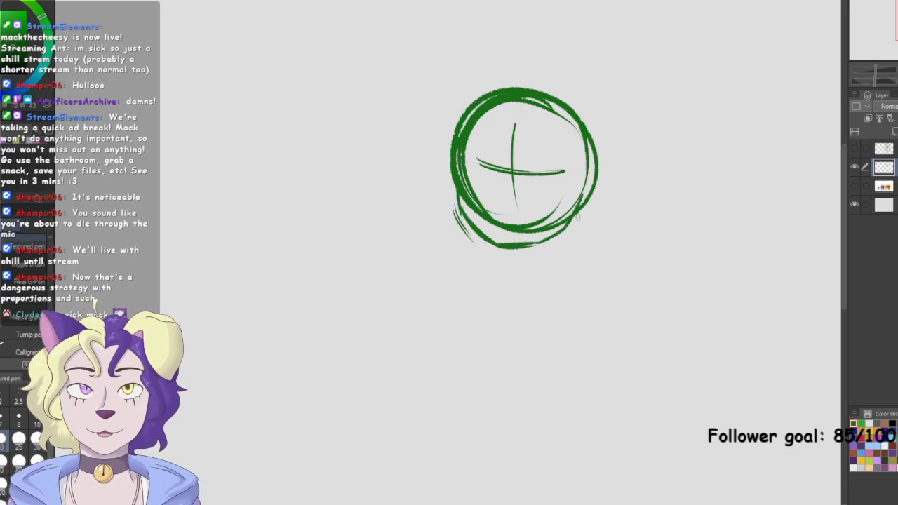
mouse_move(480, 218)
left_mouse_down()
mouse_move(467, 190)
mouse_move(476, 211)
mouse_move(507, 226)
mouse_move(549, 210)
mouse_move(541, 220)
mouse_move(566, 181)
mouse_move(517, 141)
mouse_move(514, 121)
mouse_move(526, 122)
mouse_move(496, 141)
mouse_move(561, 174)
mouse_move(529, 191)
mouse_move(502, 224)
mouse_move(493, 203)
left_mouse_up()
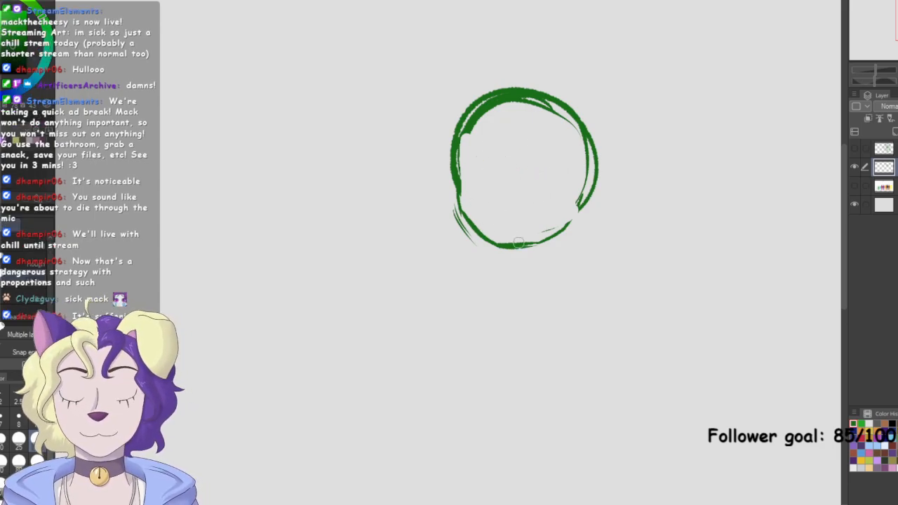
Sketch new face guidelines with the centre line shifted left, and add an arched upper eyelid on each side of it
key("p")
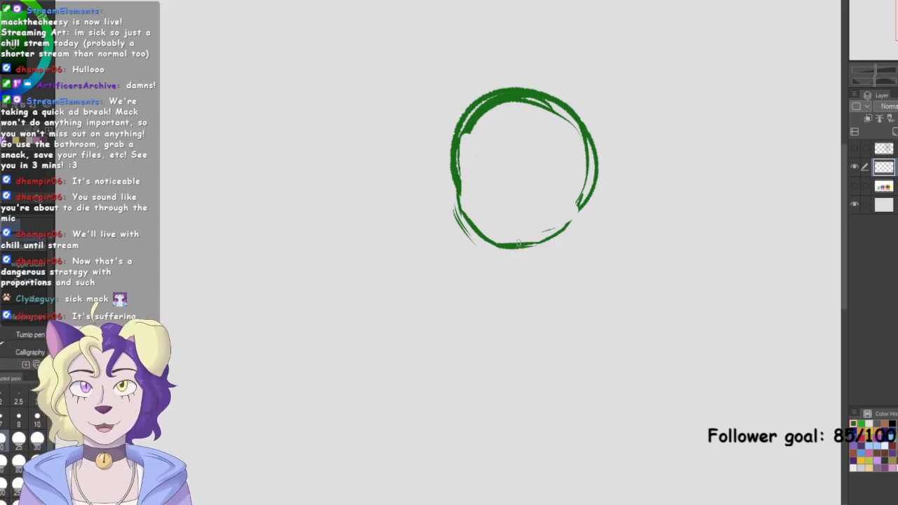
left_click_drag(495, 117, 501, 227)
left_click_drag(464, 184, 587, 170)
mouse_move(460, 169)
left_mouse_down()
mouse_move(487, 169)
mouse_move(483, 154)
mouse_move(522, 153)
mouse_move(516, 170)
mouse_move(523, 150)
mouse_move(527, 171)
mouse_move(543, 173)
mouse_move(535, 149)
mouse_move(546, 173)
left_mouse_up()
key("ctrl+z")
key("ctrl+z")
key("ctrl+z")
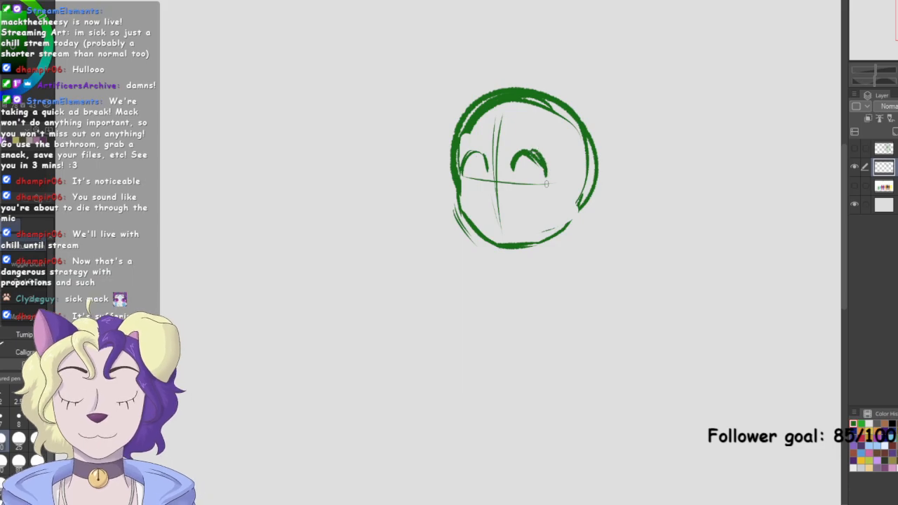
key("ctrl+z")
key("ctrl+z")
key("ctrl+z")
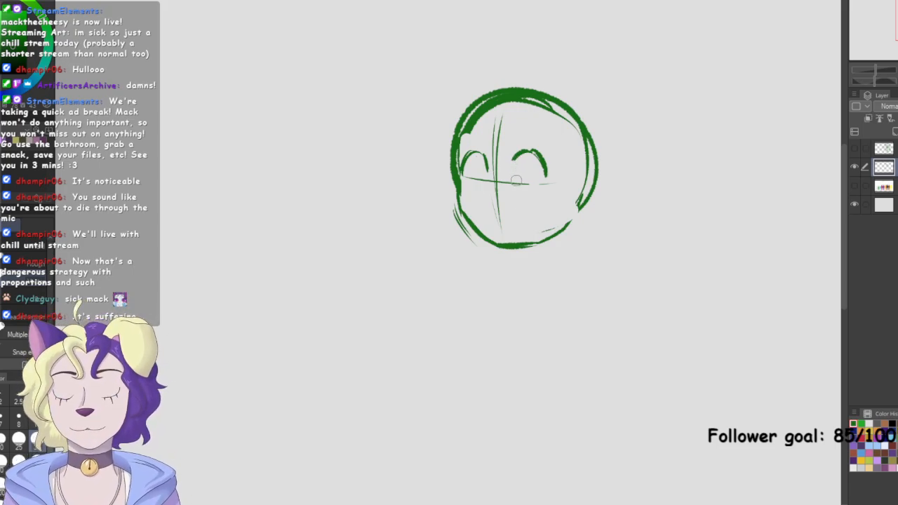
Sketch an oval iris under the eyelid of the eye left of the face's centre line
left_click_drag(514, 164, 538, 173)
mouse_move(484, 156)
left_mouse_down()
mouse_move(487, 179)
mouse_move(473, 170)
mouse_move(477, 181)
left_mouse_up()
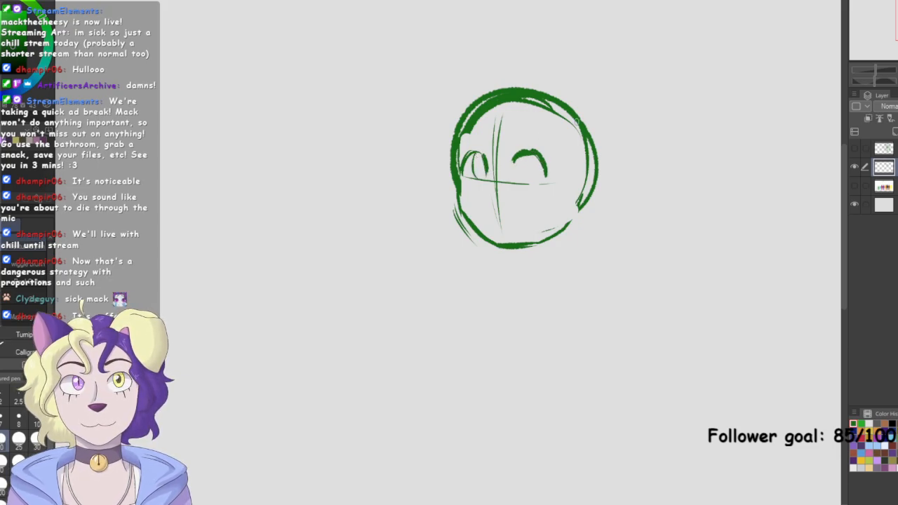
key("ctrl+z")
scroll(649, 172, "down", 3)
left_click_drag(650, 173, 539, 182)
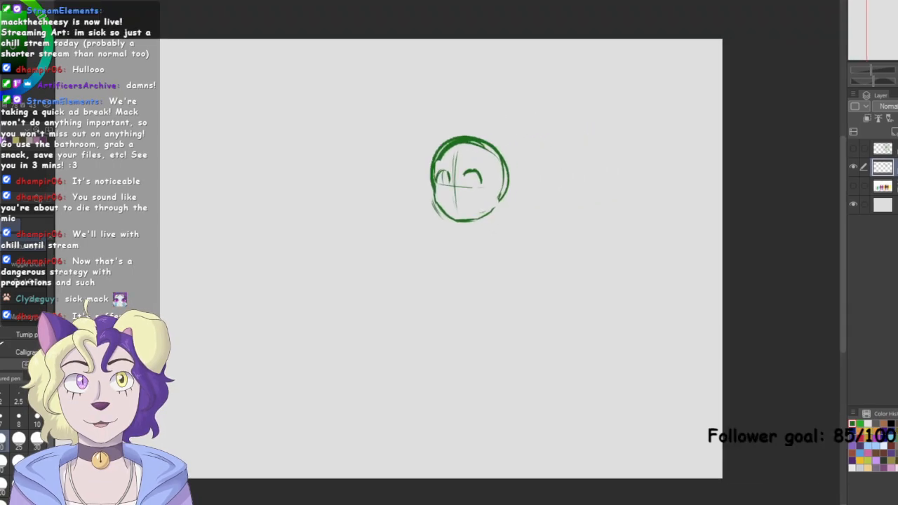
Thin the arched eyelid right of the centre line, trim the eye guideline, and sketch the nose bridge and nostrils
scroll(450, 253, "up", 3)
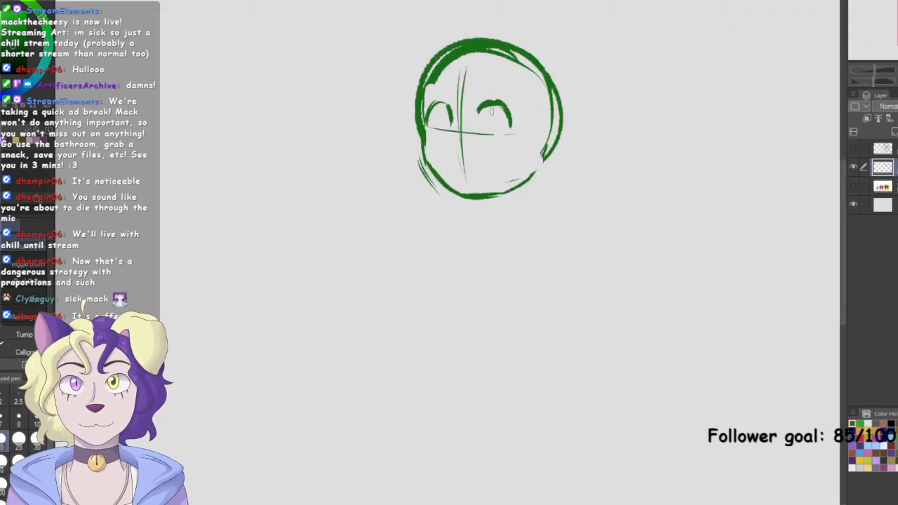
key("e")
mouse_move(484, 114)
left_mouse_down()
mouse_move(496, 126)
mouse_move(483, 133)
left_mouse_up()
key("p")
mouse_move(463, 103)
left_mouse_down()
mouse_move(446, 141)
mouse_move(452, 155)
left_mouse_up()
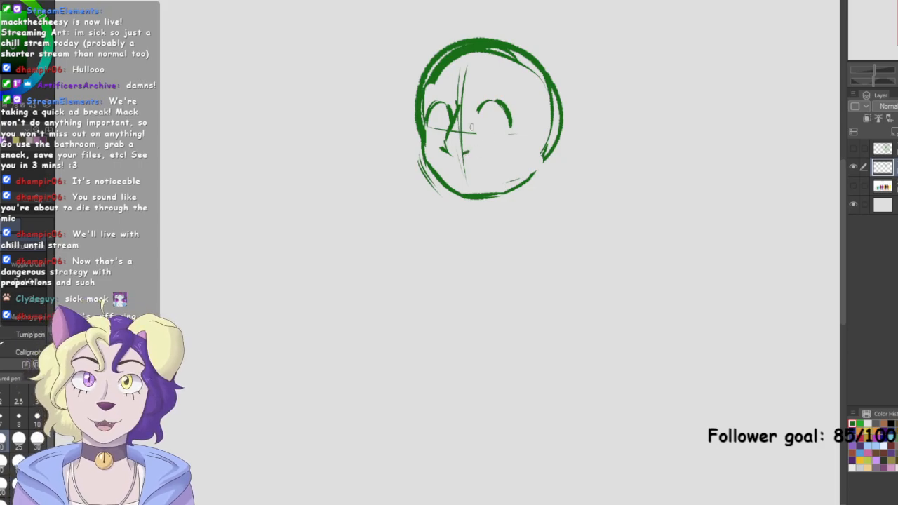
Lasso the eyes and nose, shift them slightly lower inside the head, and clear the selection
key("m")
left_click(25, 284)
mouse_move(517, 135)
left_mouse_down()
mouse_move(457, 75)
mouse_move(426, 111)
mouse_move(438, 152)
mouse_move(518, 160)
left_mouse_up()
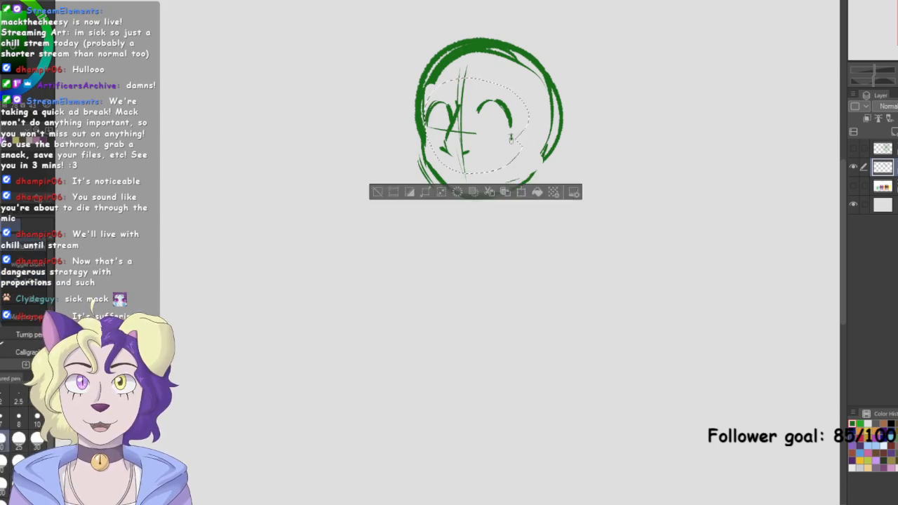
scroll(694, 234, "down", 3)
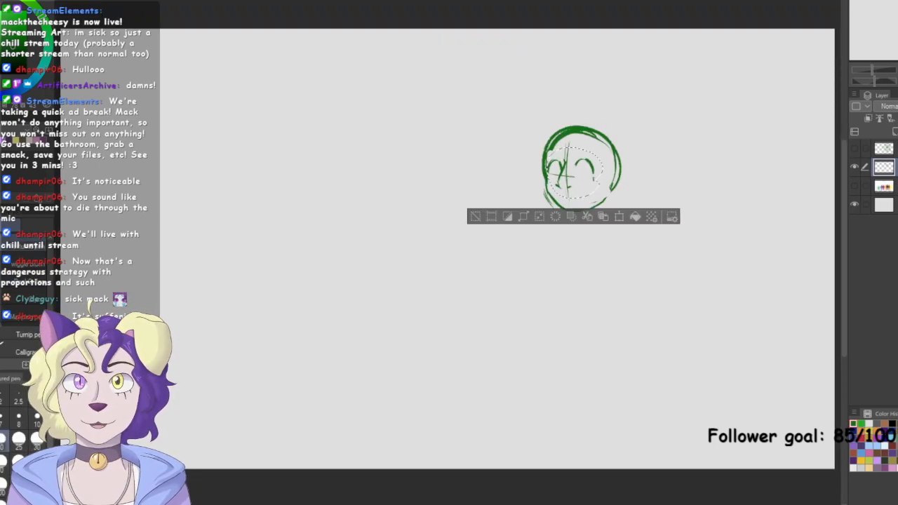
left_click_drag(595, 180, 438, 211)
scroll(439, 211, "up", 2)
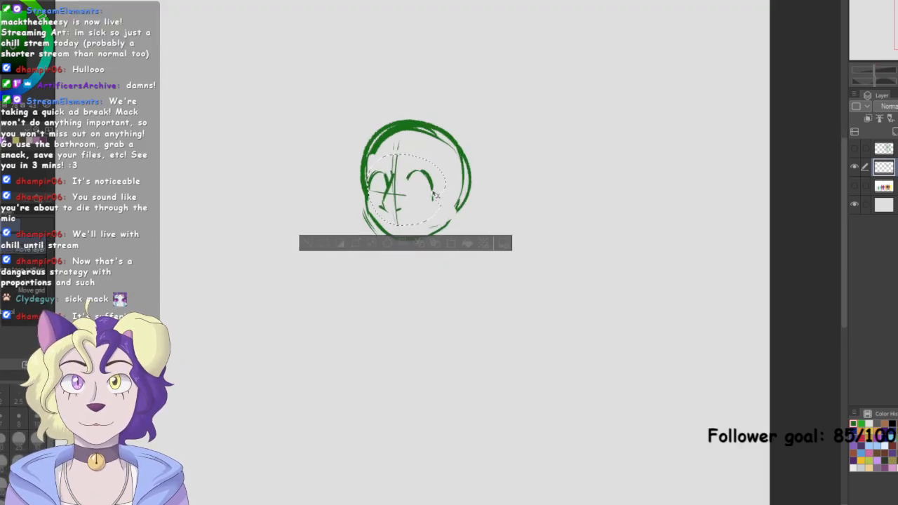
left_click(314, 243)
Erase the remaining face guidelines and replace the arched upper eyelids with flat ones
key("p")
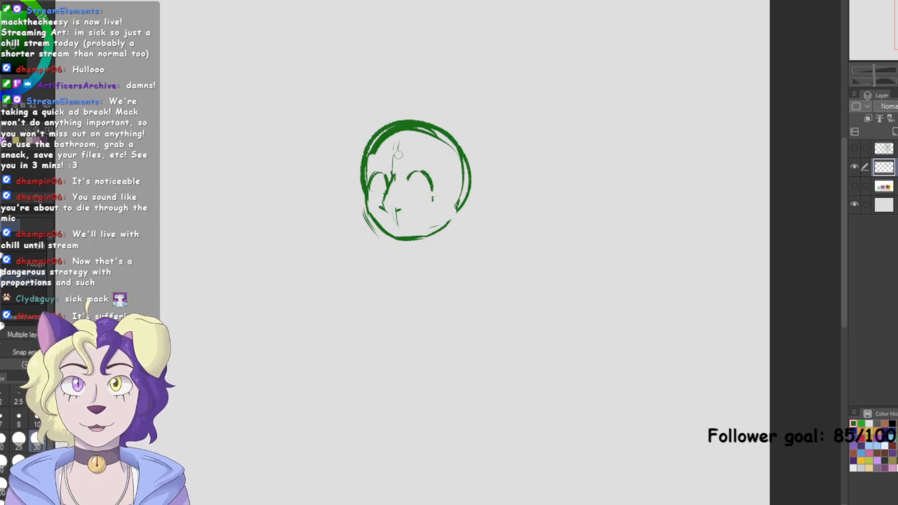
key("p")
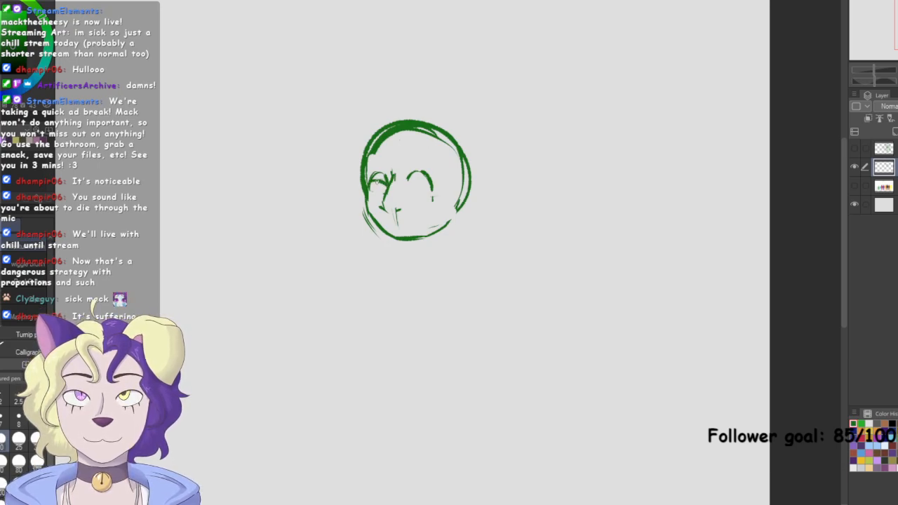
left_click_drag(408, 182, 436, 176)
key("e")
mouse_move(380, 174)
left_mouse_down()
mouse_move(366, 174)
mouse_move(391, 175)
left_mouse_up()
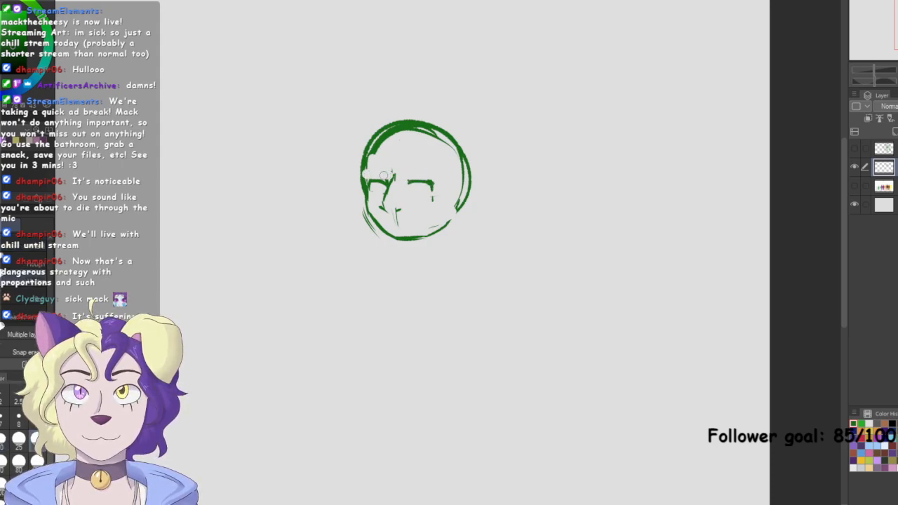
Sketch small brow creases above the nose and a half-covered iris under each flat eyelid
key("p")
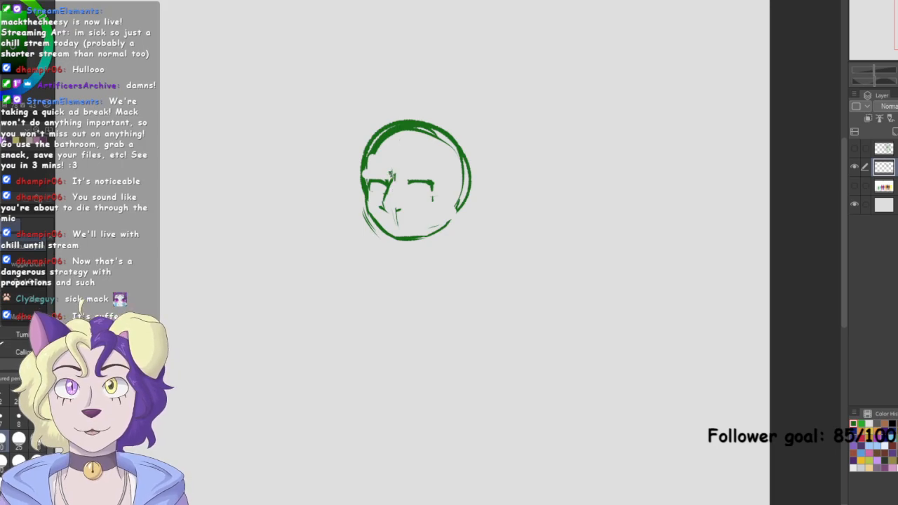
left_click_drag(369, 184, 391, 176)
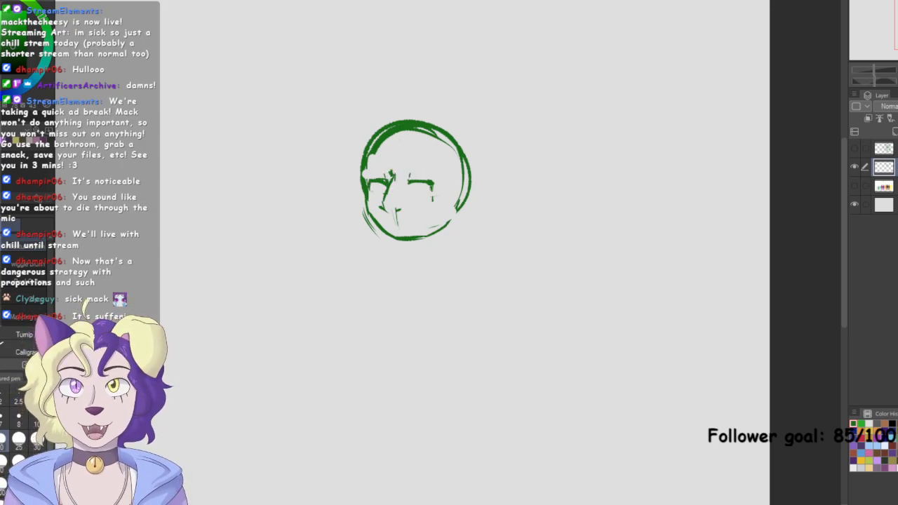
mouse_move(380, 182)
left_mouse_down()
mouse_move(432, 190)
mouse_move(424, 192)
left_mouse_up()
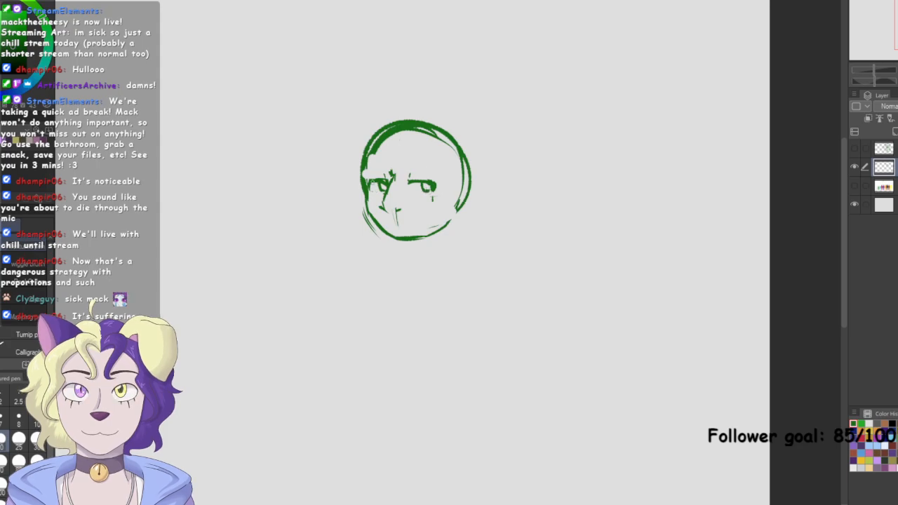
Erase the excess thickness inside the head's upper outline and the guideline remnant below the nose
key("e")
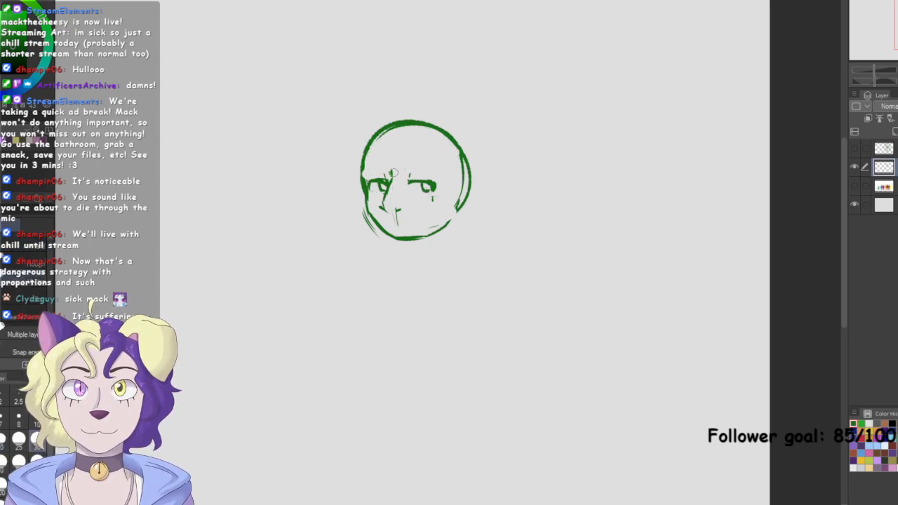
key("p")
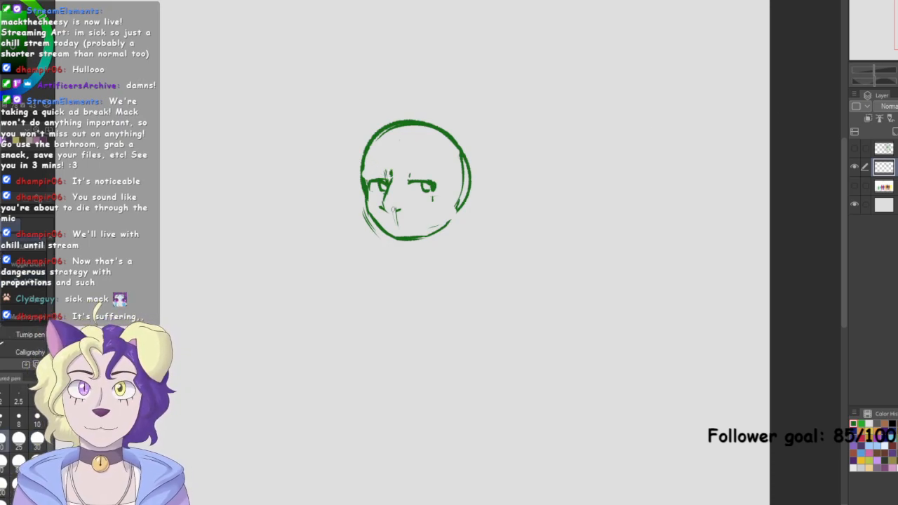
key("e")
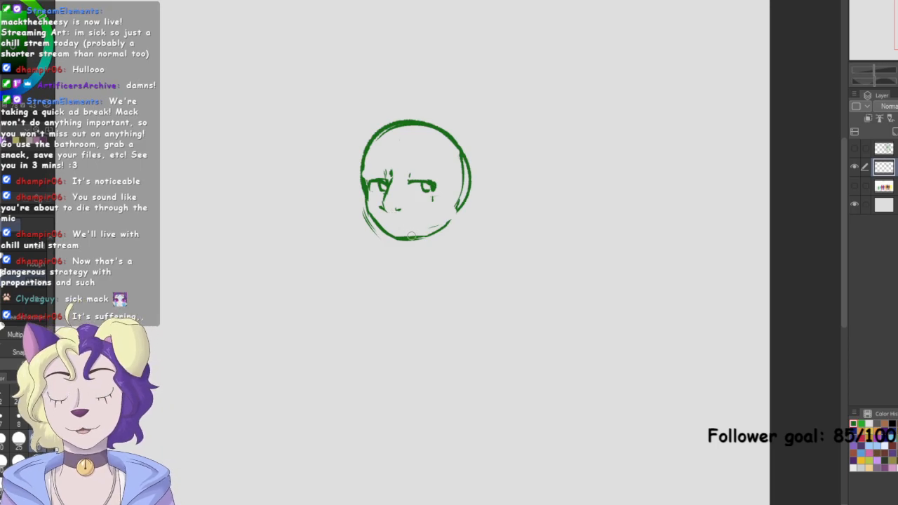
Sketch a short, slightly slanted mouth line between the nose and the chin
key("p")
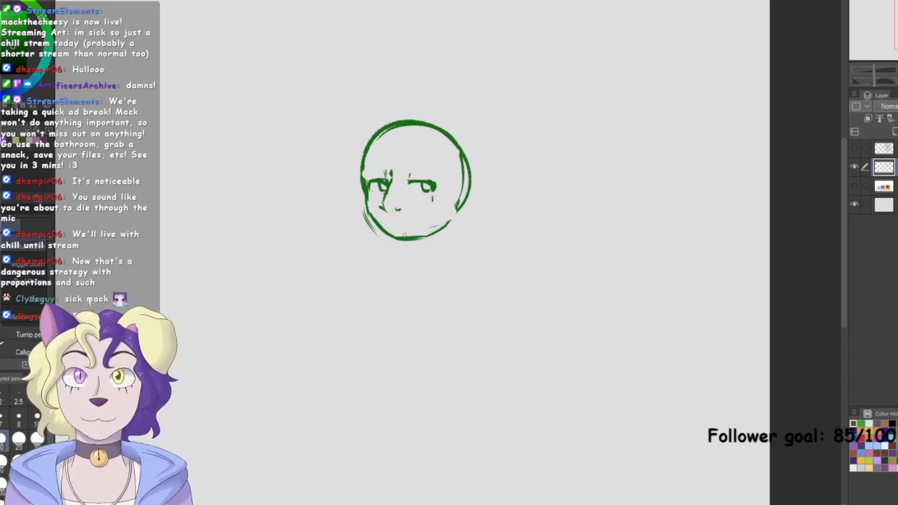
mouse_move(394, 224)
left_mouse_down()
mouse_move(421, 225)
mouse_move(401, 229)
mouse_move(409, 230)
left_mouse_up()
key("ctrl+z")
key("ctrl+z")
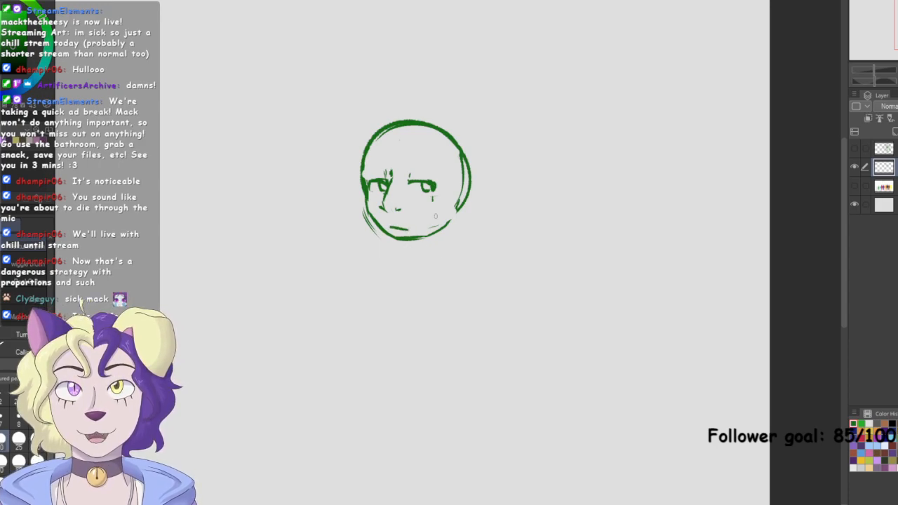
Erase the old cheek and chin outline and redraw it as one cleaner curve from the forehead around the jaw
key("ctrl+plus")
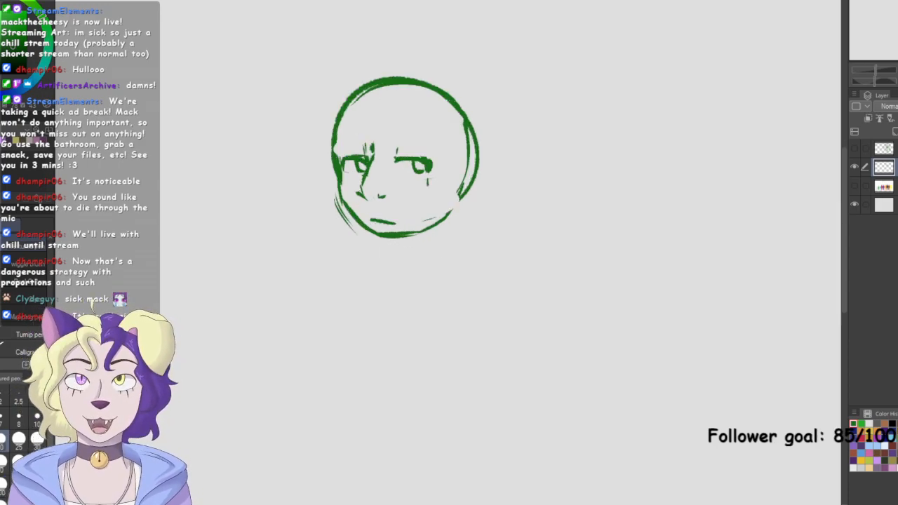
key("e")
mouse_move(337, 166)
left_mouse_down()
mouse_move(334, 202)
mouse_move(351, 226)
mouse_move(354, 219)
left_mouse_up()
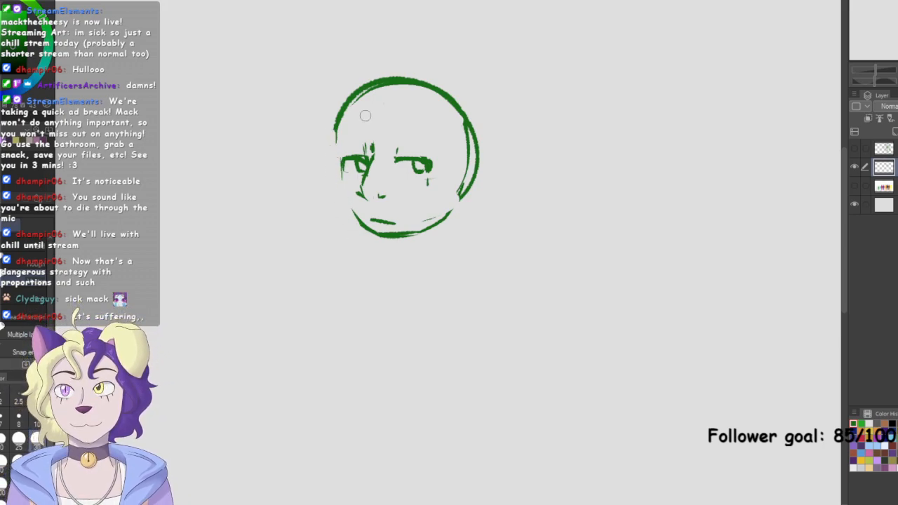
key("p")
mouse_move(335, 125)
left_mouse_down()
mouse_move(340, 191)
mouse_move(360, 225)
mouse_move(385, 235)
mouse_move(363, 199)
mouse_move(392, 237)
left_mouse_up()
key("e")
mouse_move(392, 236)
left_mouse_down()
mouse_move(372, 231)
mouse_move(425, 229)
left_mouse_up()
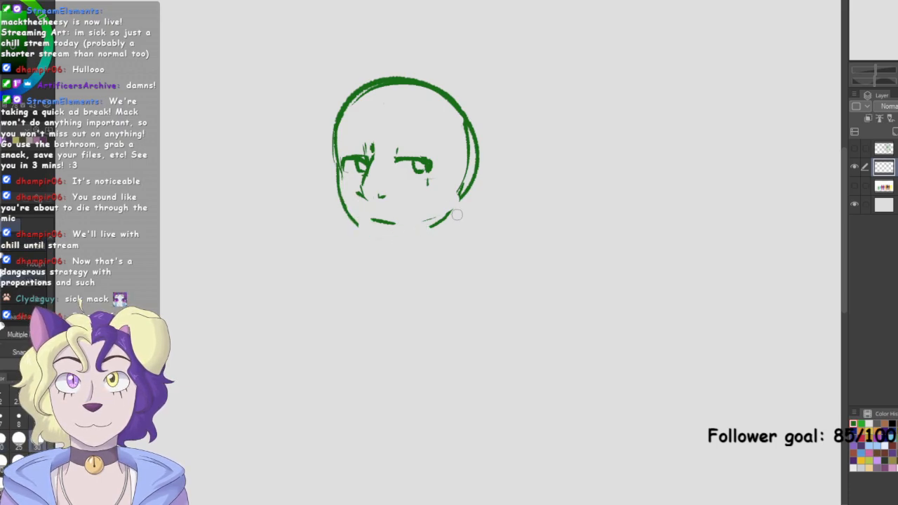
key("p")
mouse_move(352, 214)
left_mouse_down()
mouse_move(394, 232)
mouse_move(368, 229)
mouse_move(408, 226)
mouse_move(382, 235)
mouse_move(453, 211)
left_mouse_up()
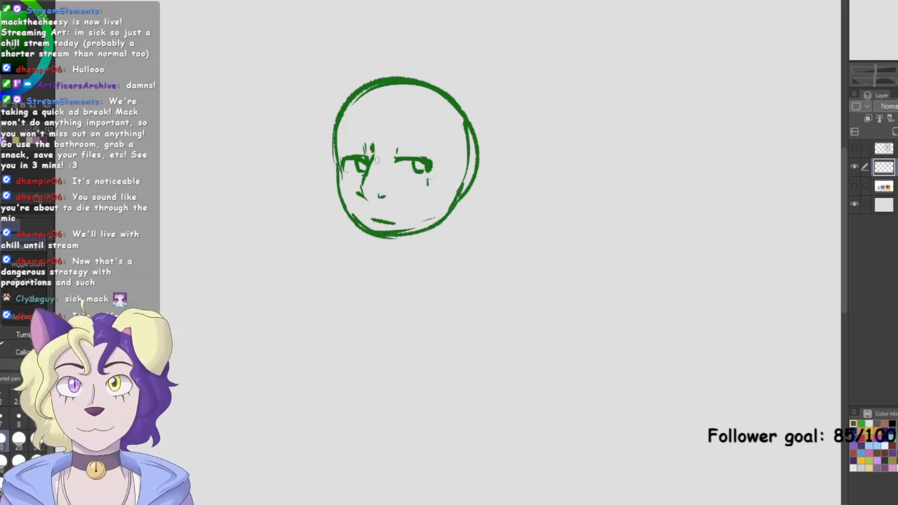
Sketch a narrow diagonal scar shape from the inner brow to the jaw, and replace both eyes with curved upper and lower lids
mouse_move(359, 135)
left_mouse_down()
mouse_move(386, 188)
mouse_move(437, 227)
left_mouse_up()
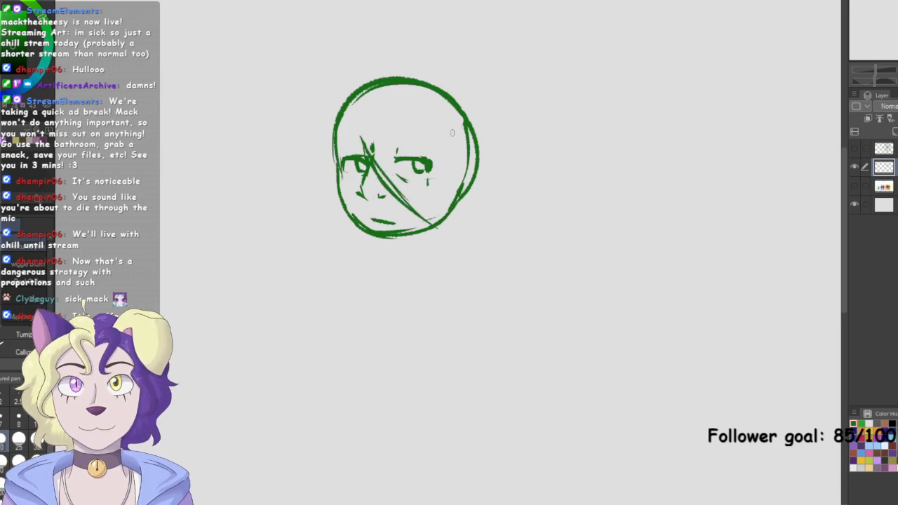
key("e")
mouse_move(434, 160)
left_mouse_down()
mouse_move(404, 160)
mouse_move(425, 165)
left_mouse_up()
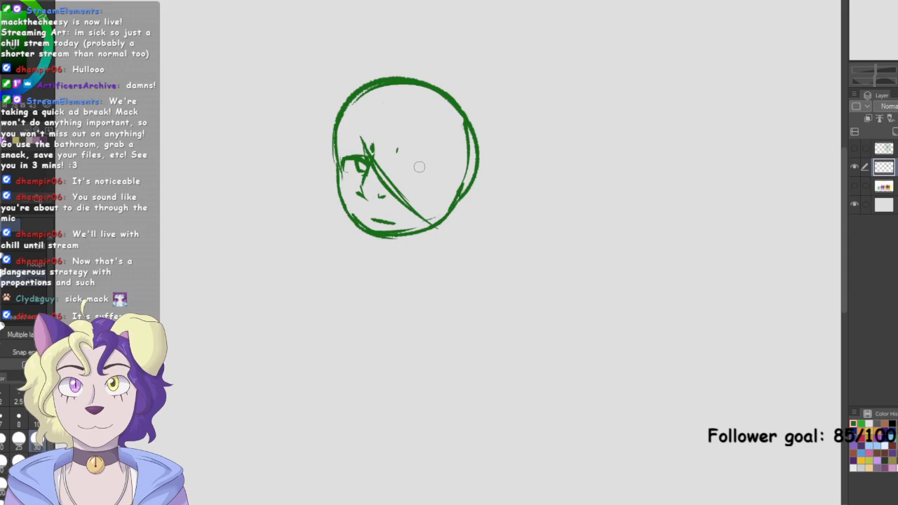
mouse_move(396, 153)
left_mouse_down()
mouse_move(422, 155)
mouse_move(400, 159)
mouse_move(434, 172)
left_mouse_up()
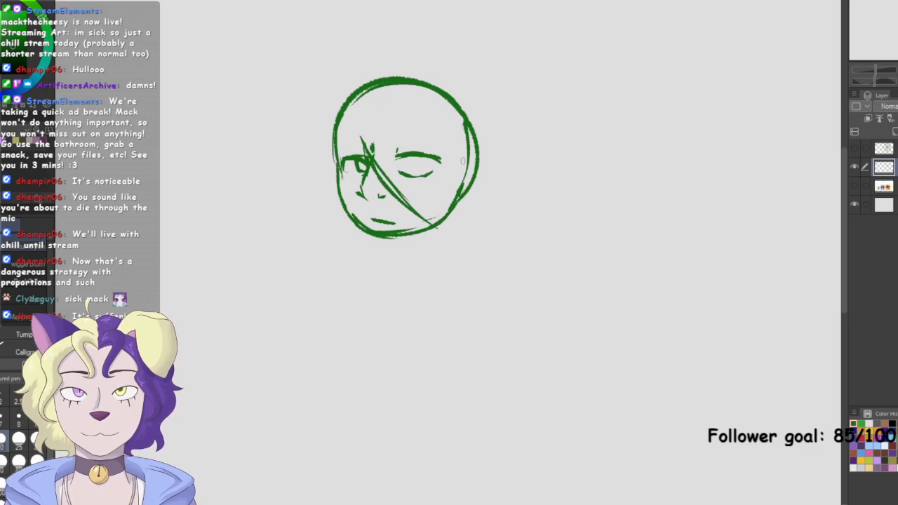
key("e")
left_click_drag(344, 165, 362, 164)
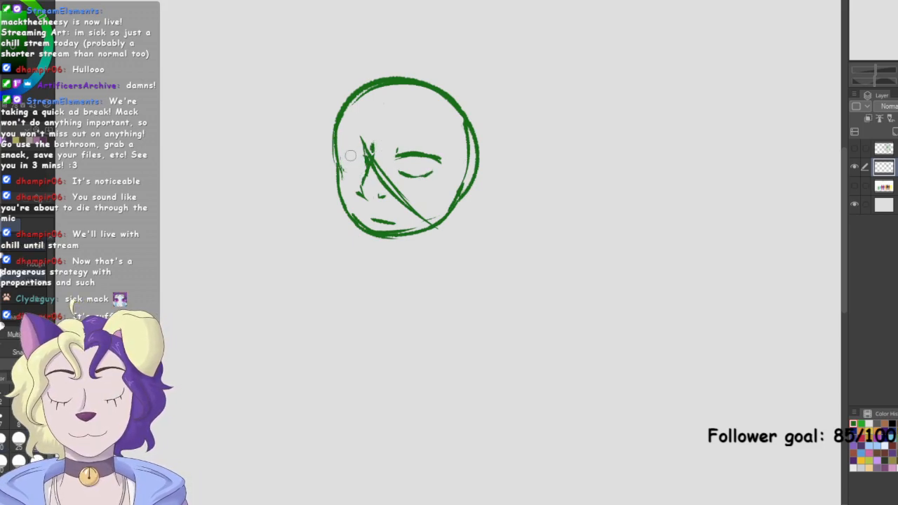
key("p")
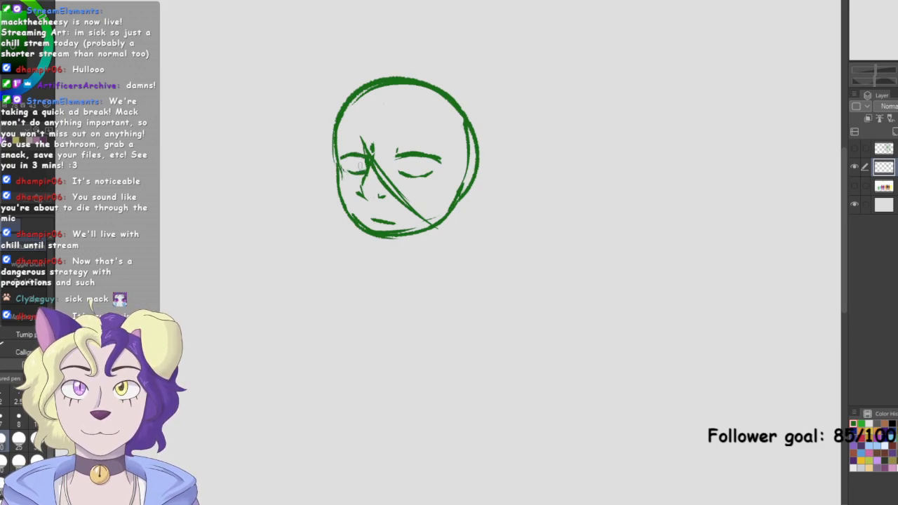
mouse_move(593, 154)
left_mouse_down()
mouse_move(639, 128)
mouse_move(623, 180)
left_mouse_up()
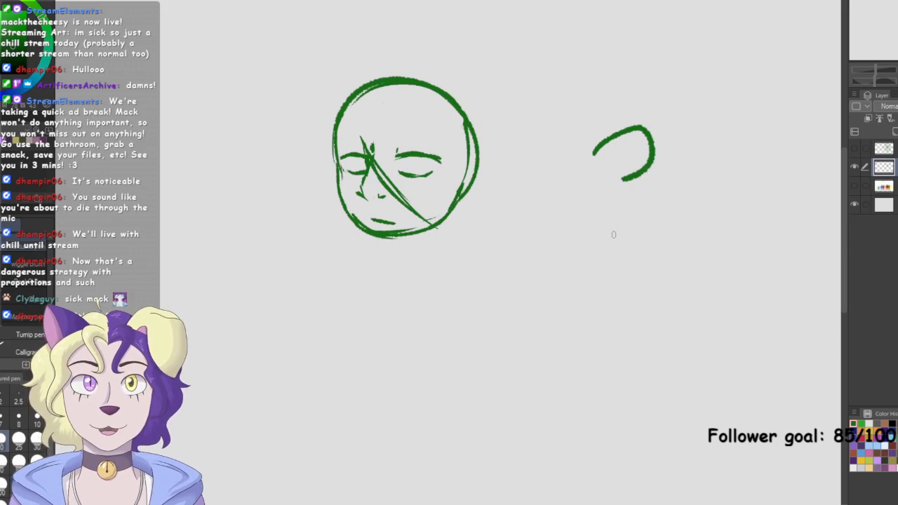
left_click_drag(605, 246, 660, 240)
mouse_move(612, 276)
left_mouse_down()
mouse_move(632, 283)
mouse_move(652, 270)
left_mouse_up()
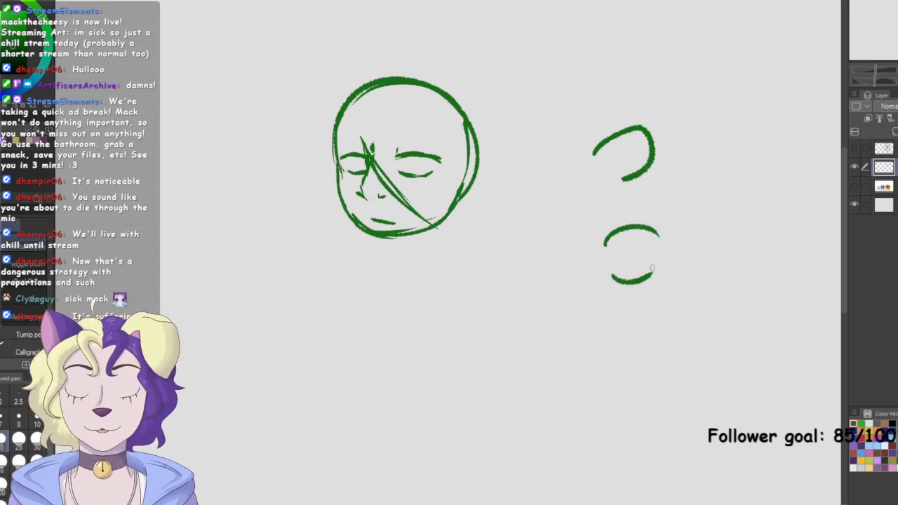
key("ctrl+z")
key("ctrl+z")
key("ctrl+z")
key("ctrl+z")
key("ctrl+z")
Sketch two example eyes in the empty space beside the head, one winged with an oval iris and one tall and rounded
mouse_move(610, 180)
left_mouse_down()
mouse_move(685, 151)
mouse_move(682, 182)
mouse_move(650, 202)
left_mouse_up()
mouse_move(639, 160)
left_mouse_down()
mouse_move(653, 167)
mouse_move(640, 159)
left_mouse_up()
mouse_move(613, 278)
left_mouse_down()
mouse_move(633, 255)
mouse_move(680, 291)
left_mouse_up()
left_click_drag(618, 310, 670, 323)
mouse_move(644, 267)
left_mouse_down()
mouse_move(655, 300)
mouse_move(646, 269)
left_mouse_up()
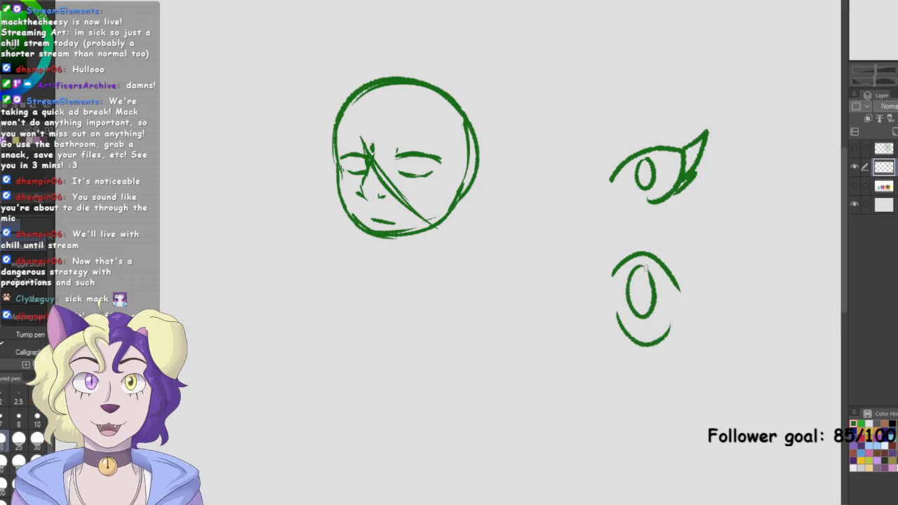
Lasso and delete the two example eyes beside the head, then clear the selection
key("m")
mouse_move(807, 144)
left_mouse_down()
mouse_move(656, 97)
mouse_move(776, 209)
left_mouse_up()
key("Delete")
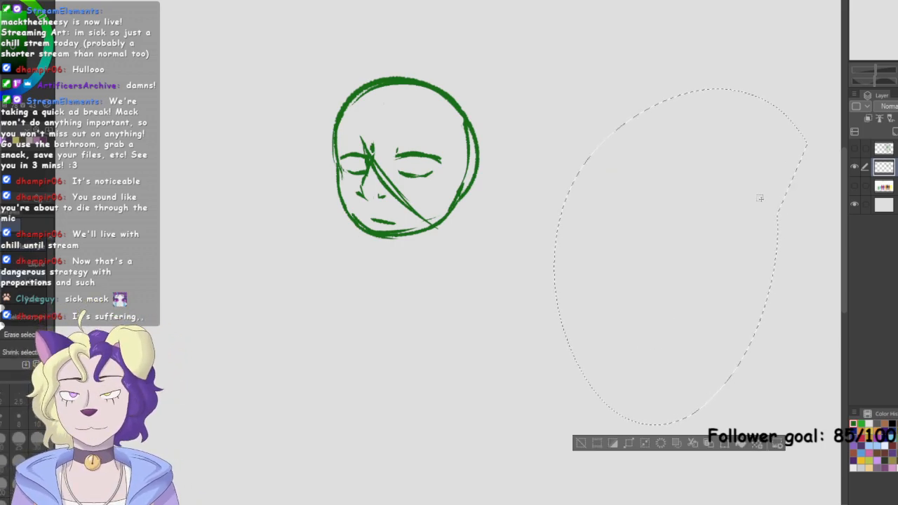
left_click(582, 442)
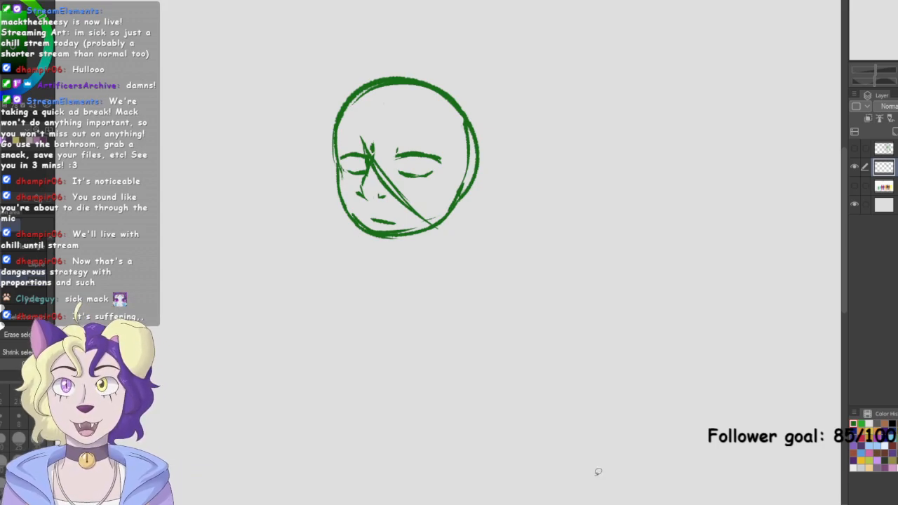
Sketch an oval iris between the upper and lower lids of both eyes on the face
key("p")
left_click_drag(355, 156, 368, 172)
mouse_move(413, 154)
left_mouse_down()
mouse_move(419, 173)
mouse_move(410, 170)
mouse_move(423, 173)
mouse_move(364, 177)
left_mouse_up()
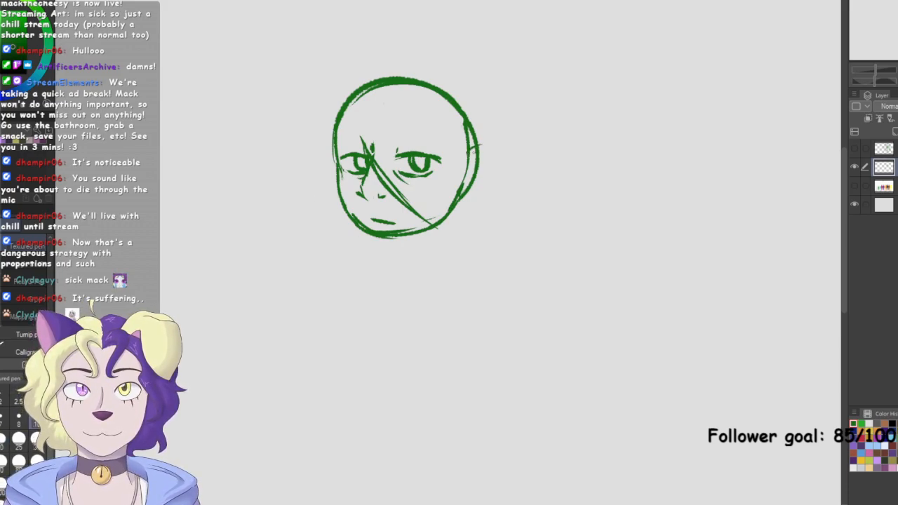
Sketch an ear on the side of the head at eye level and add a thin eyebrow above each eye
mouse_move(480, 145)
left_mouse_down()
mouse_move(488, 170)
mouse_move(458, 205)
mouse_move(477, 188)
mouse_move(471, 199)
left_mouse_up()
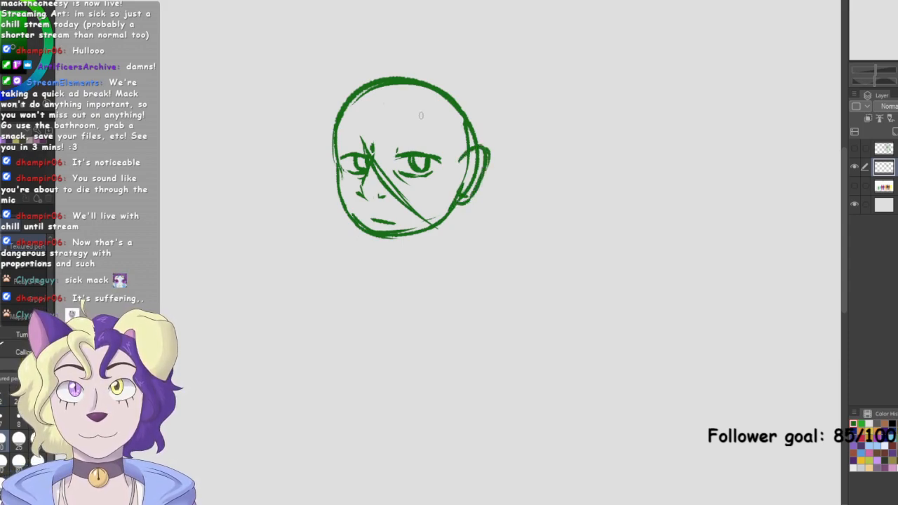
left_click_drag(397, 140, 446, 134)
left_click_drag(338, 135, 411, 135)
Doodle a creature beside the head with a round head, big shiny eyes, a tiny mouth and a stubby-legged body
mouse_move(737, 184)
left_mouse_down()
mouse_move(659, 268)
mouse_move(784, 259)
mouse_move(734, 184)
left_mouse_up()
mouse_move(687, 209)
left_mouse_down()
mouse_move(670, 229)
mouse_move(687, 210)
left_mouse_up()
mouse_move(764, 232)
left_mouse_down()
mouse_move(729, 237)
mouse_move(766, 223)
left_mouse_up()
mouse_move(691, 212)
left_mouse_down()
mouse_move(681, 232)
mouse_move(698, 246)
left_mouse_up()
left_click_drag(738, 222, 769, 247)
mouse_move(684, 282)
left_mouse_down()
mouse_move(746, 282)
mouse_move(717, 294)
mouse_move(708, 379)
mouse_move(729, 355)
mouse_move(743, 374)
mouse_move(770, 372)
mouse_move(779, 360)
mouse_move(792, 386)
mouse_move(805, 368)
mouse_move(802, 329)
mouse_move(767, 284)
left_mouse_up()
key("ctrl+z")
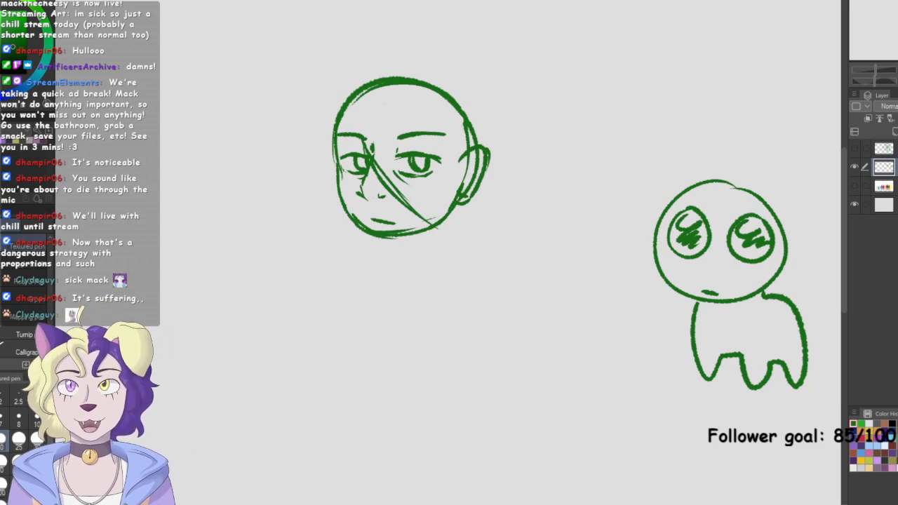
Lasso and delete the creature doodle beside the head, then clear the selection
key("m")
mouse_move(787, 191)
left_mouse_down()
mouse_move(678, 437)
mouse_move(792, 215)
left_mouse_up()
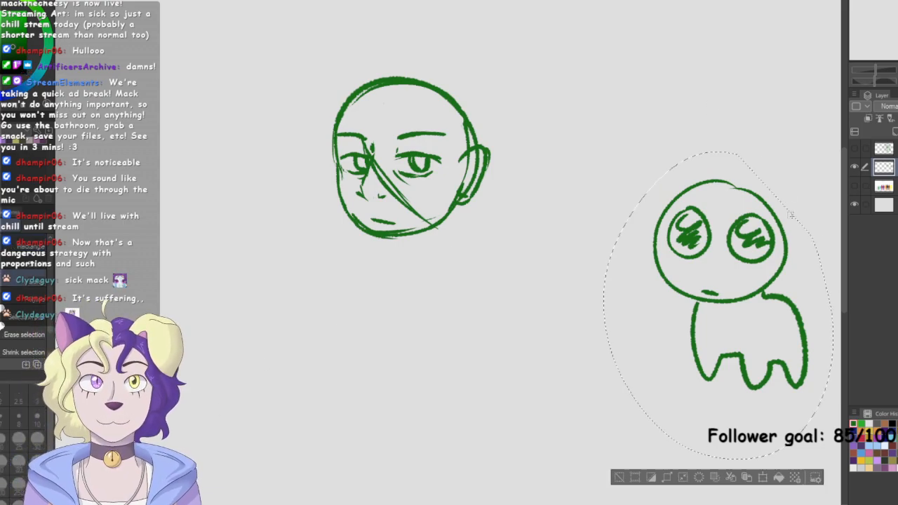
key("Delete")
left_click(619, 477)
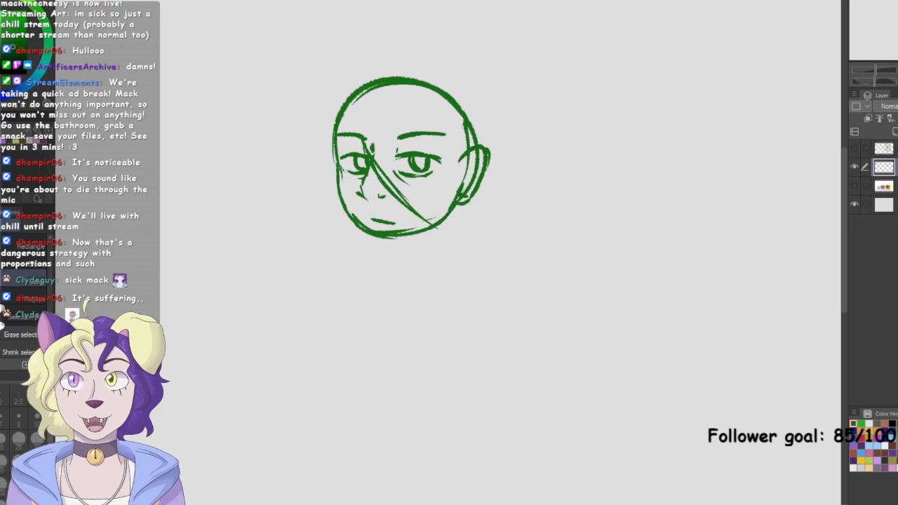
Sketch the neck beneath the head, with sloping shoulders and a collar line across the upper chest
left_click_drag(460, 205, 460, 246)
mouse_move(389, 238)
left_mouse_down()
mouse_move(390, 281)
mouse_move(388, 260)
left_mouse_up()
mouse_move(390, 243)
left_mouse_down()
mouse_move(357, 253)
mouse_move(397, 283)
mouse_move(452, 269)
left_mouse_up()
mouse_move(460, 234)
left_mouse_down()
mouse_move(482, 249)
mouse_move(439, 262)
left_mouse_up()
left_click_drag(383, 276, 438, 264)
left_click_drag(453, 234, 478, 249)
left_click_drag(494, 257, 452, 262)
Sketch the torso below the shoulders with long arm lines, a chest guideline and a V-shaped hip line
key("ctrl+minus")
mouse_move(482, 229)
left_mouse_down()
mouse_move(520, 194)
mouse_move(505, 215)
left_mouse_up()
mouse_move(391, 245)
left_mouse_down()
mouse_move(384, 276)
mouse_move(388, 306)
mouse_move(438, 306)
left_mouse_up()
left_click_drag(433, 316, 478, 318)
left_click_drag(514, 247, 509, 297)
left_click_drag(384, 299, 396, 377)
mouse_move(382, 264)
left_mouse_down()
mouse_move(396, 385)
mouse_move(408, 377)
mouse_move(425, 397)
left_mouse_up()
mouse_move(436, 404)
left_mouse_down()
mouse_move(464, 382)
mouse_move(498, 309)
left_mouse_up()
left_click_drag(516, 255, 505, 283)
Erase the chest guideline and the side line of the torso under the face side of the head
key("e")
mouse_move(401, 310)
left_mouse_down()
mouse_move(394, 375)
mouse_move(384, 288)
left_mouse_up()
mouse_move(432, 316)
left_mouse_down()
mouse_move(481, 290)
mouse_move(496, 320)
left_mouse_up()
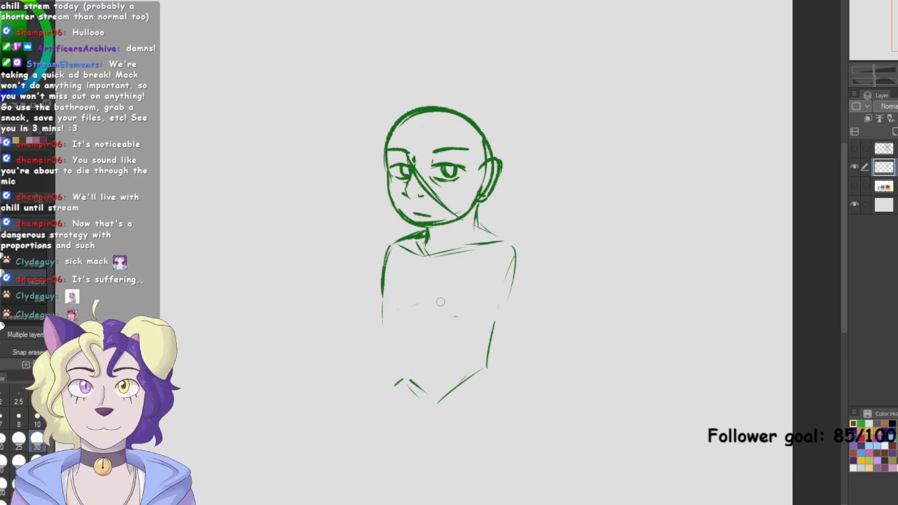
left_click_drag(381, 260, 391, 361)
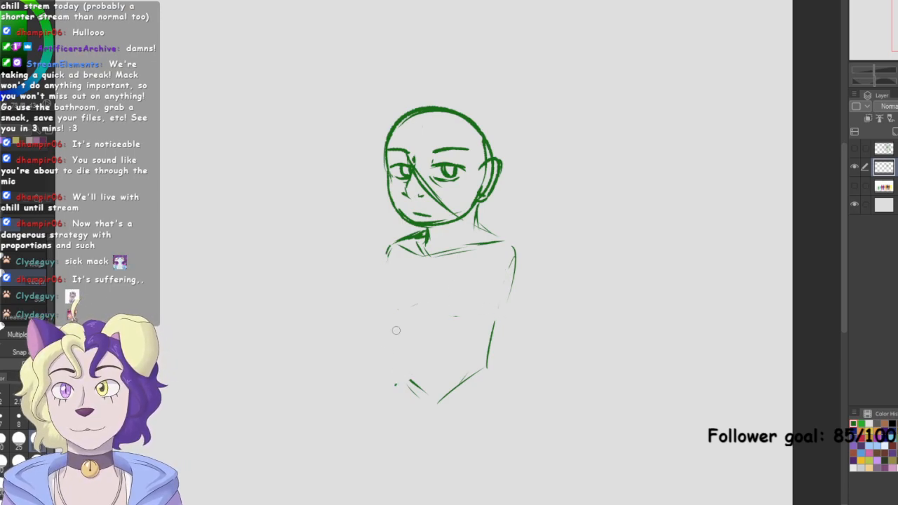
Redraw the torso's sides down to the hips and outline the arm below the ear
key("p")
mouse_move(388, 254)
left_mouse_down()
mouse_move(387, 330)
mouse_move(390, 321)
left_mouse_up()
mouse_move(389, 279)
left_mouse_down()
mouse_move(393, 373)
mouse_move(414, 393)
mouse_move(475, 382)
mouse_move(496, 321)
left_mouse_up()
mouse_move(490, 368)
left_mouse_down()
mouse_move(514, 256)
mouse_move(485, 323)
left_mouse_up()
left_click_drag(491, 289, 486, 362)
mouse_move(404, 237)
left_mouse_down()
mouse_move(383, 309)
mouse_move(396, 387)
left_mouse_up()
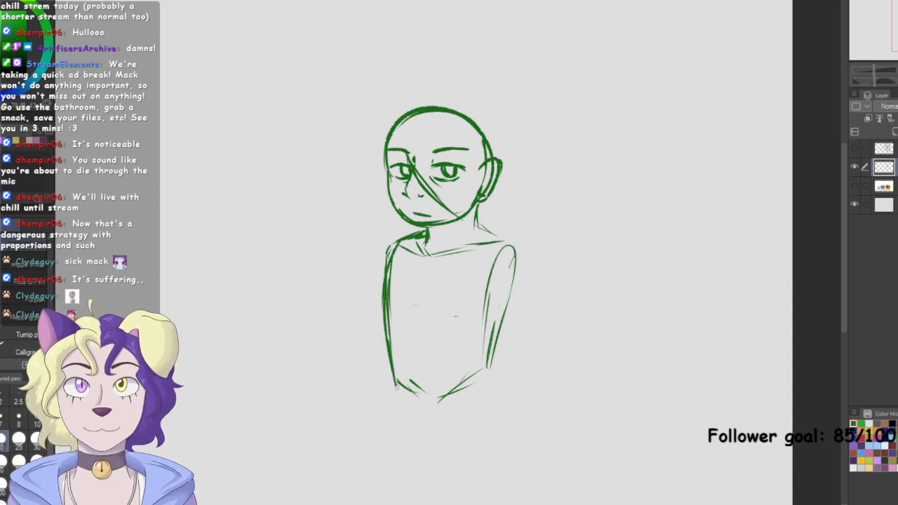
Erase the doubled line along the torso's front side and darken the slope from neck to shoulder below the ear
key("e")
left_click_drag(398, 259, 392, 365)
left_click_drag(390, 246, 387, 311)
key("p")
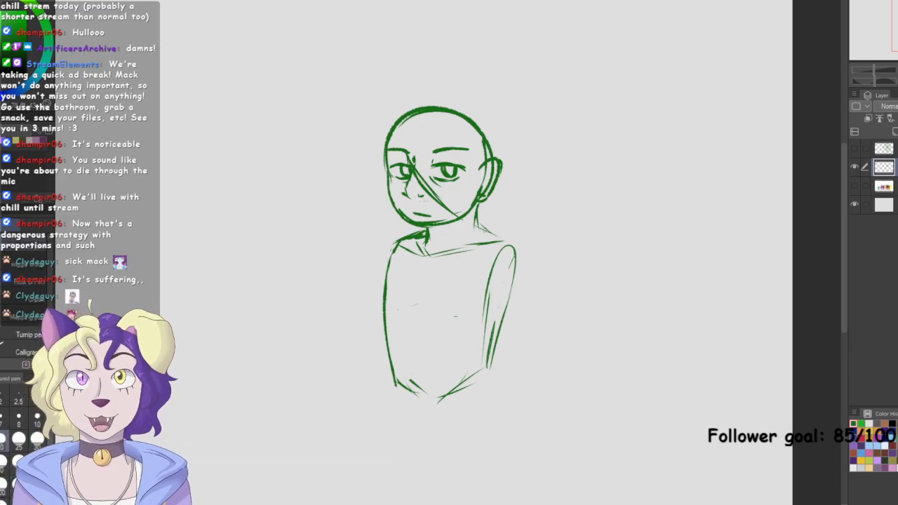
left_click_drag(476, 222, 502, 241)
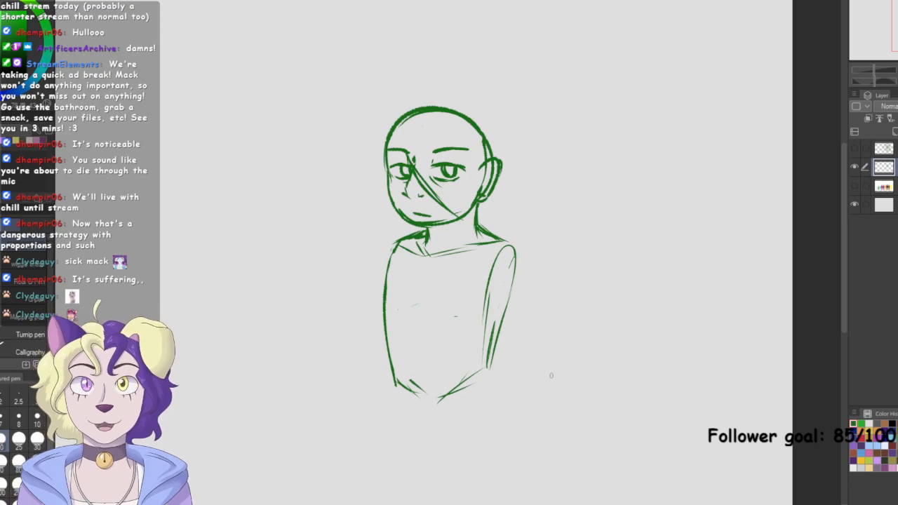
Reinforce the arm and collar lines, extend both sides at the hips, and add an oval shoulder joint below the ear
left_click_drag(512, 251, 494, 386)
left_click_drag(391, 369, 393, 399)
left_click_drag(492, 363, 497, 381)
mouse_move(511, 247)
left_mouse_down()
mouse_move(500, 287)
mouse_move(520, 255)
left_mouse_up()
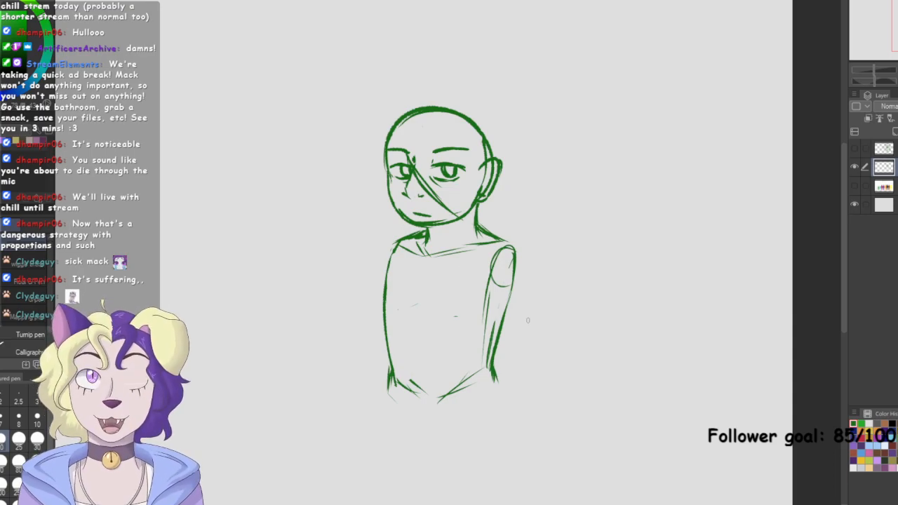
left_click_drag(438, 255, 485, 242)
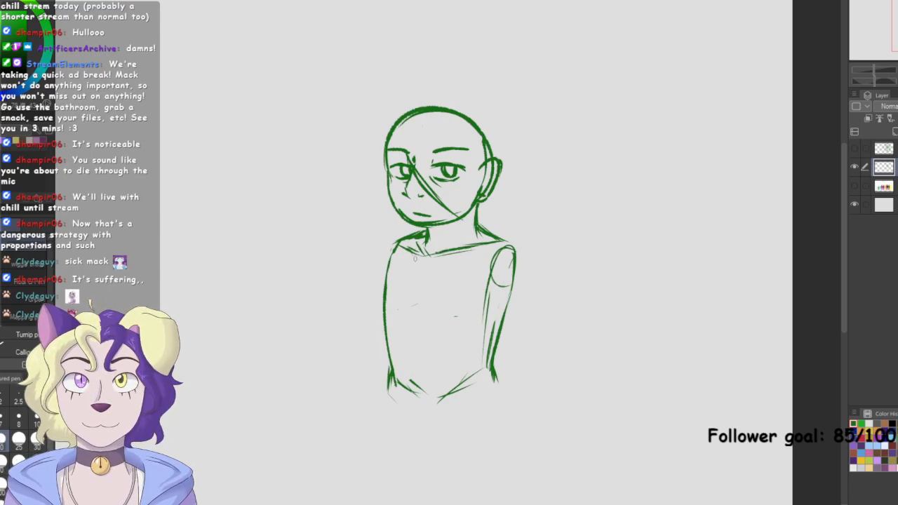
Redraw the collar line as two separate collarbones and enlarge the round shoulder joint below the ear
key("e")
mouse_move(423, 243)
left_mouse_down()
mouse_move(423, 254)
mouse_move(498, 243)
left_mouse_up()
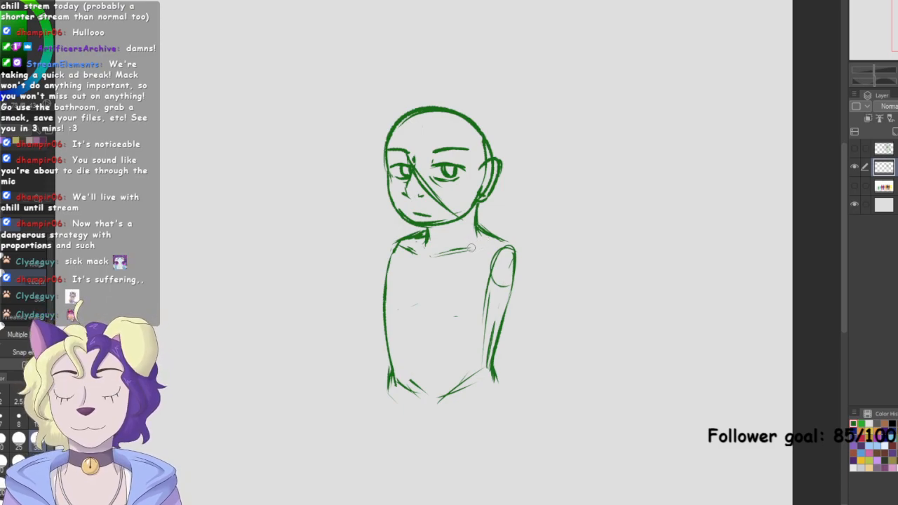
key("p")
left_click_drag(434, 257, 477, 245)
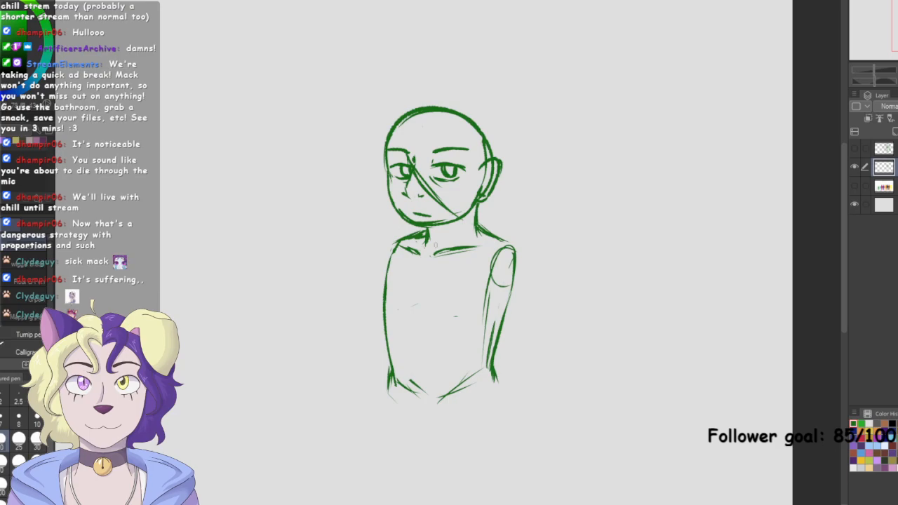
mouse_move(521, 246)
left_mouse_down()
mouse_move(496, 278)
mouse_move(529, 272)
mouse_move(524, 247)
mouse_move(528, 255)
left_mouse_up()
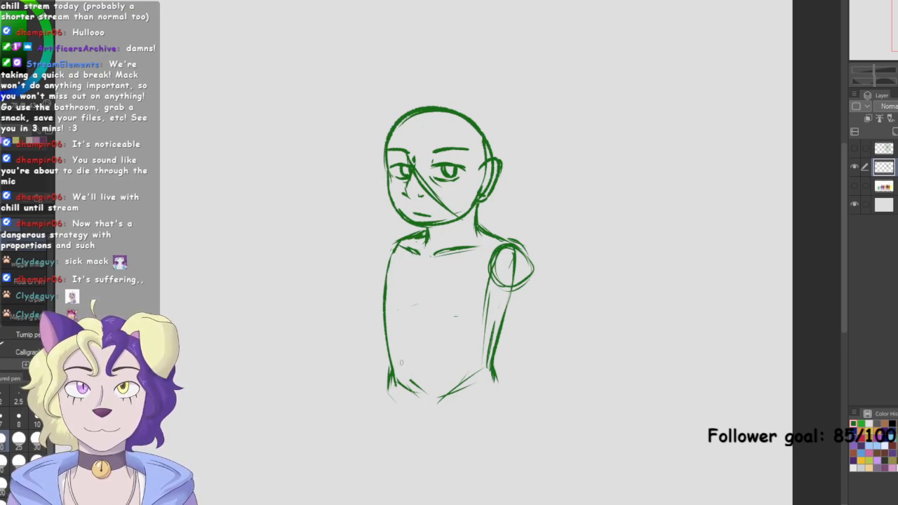
Erase the whole body sketch below the head, leaving a short neck line under the ear
key("e")
mouse_move(484, 320)
left_mouse_down()
mouse_move(487, 267)
mouse_move(473, 353)
mouse_move(497, 325)
mouse_move(477, 260)
mouse_move(425, 248)
mouse_move(396, 389)
mouse_move(465, 357)
mouse_move(485, 292)
left_mouse_up()
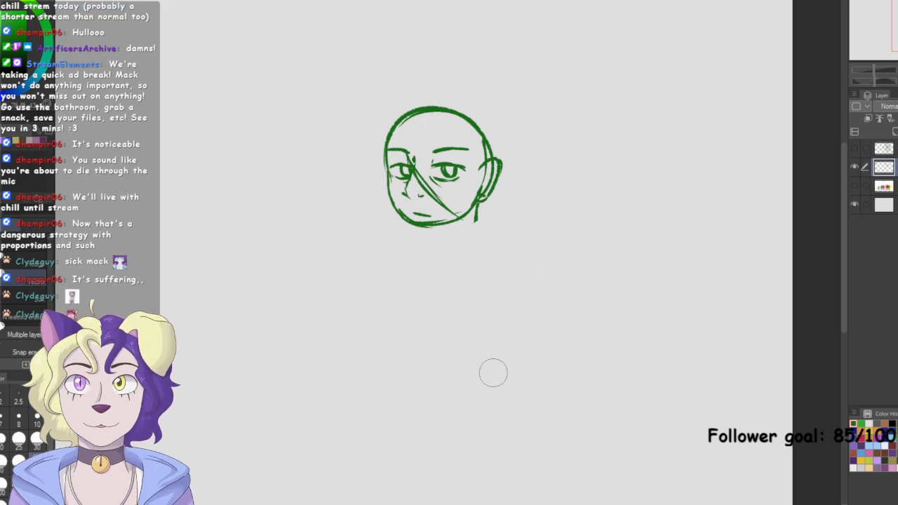
Sketch a short hunched neck, a curved collar and a raised shoulder line below the head
key("p")
mouse_move(435, 226)
left_mouse_down()
mouse_move(448, 236)
mouse_move(490, 215)
left_mouse_up()
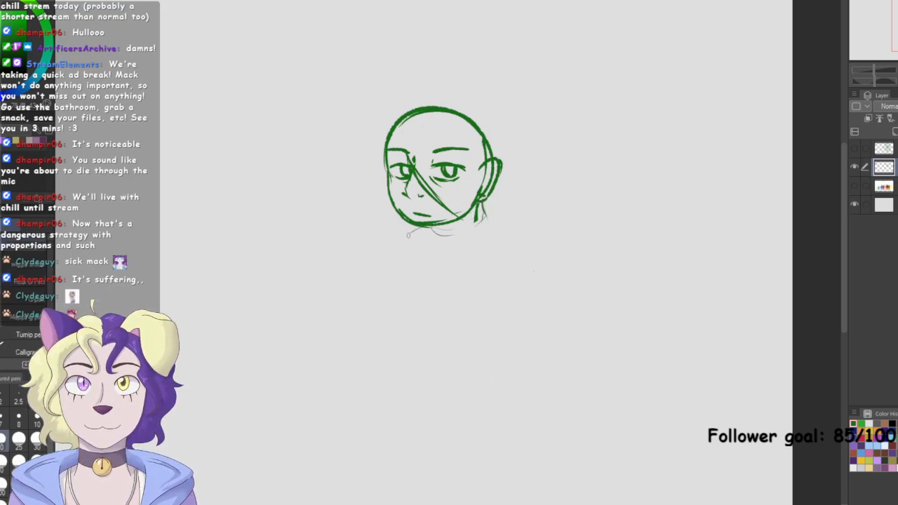
left_click_drag(408, 236, 438, 241)
mouse_move(490, 207)
left_mouse_down()
mouse_move(538, 234)
mouse_move(448, 252)
left_mouse_up()
mouse_move(541, 237)
left_mouse_down()
mouse_move(541, 276)
mouse_move(532, 274)
left_mouse_up()
Sketch the hunched torso's sides, angled chest guidelines and V-shaped hip line below the shoulders
mouse_move(411, 266)
left_mouse_down()
mouse_move(414, 309)
mouse_move(430, 318)
left_mouse_up()
mouse_move(442, 273)
left_mouse_down()
mouse_move(458, 316)
mouse_move(500, 320)
left_mouse_up()
left_click_drag(528, 281, 527, 318)
left_click_drag(532, 247, 532, 333)
left_click_drag(530, 319, 521, 366)
left_click_drag(410, 314, 417, 358)
mouse_move(414, 360)
left_mouse_down()
mouse_move(424, 384)
mouse_move(505, 364)
left_mouse_up()
mouse_move(448, 392)
left_mouse_down()
mouse_move(517, 364)
mouse_move(532, 231)
left_mouse_up()
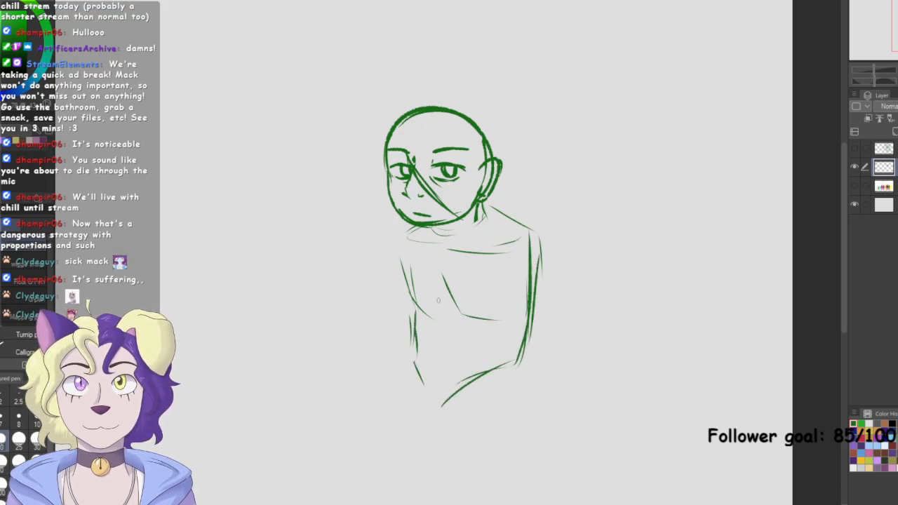
Reinforce the torso's front side and hip line, and darken the neck and collar strokes under the chin
mouse_move(419, 225)
left_mouse_down()
mouse_move(401, 236)
mouse_move(410, 312)
left_mouse_up()
left_click_drag(402, 275, 413, 318)
mouse_move(399, 257)
left_mouse_down()
mouse_move(423, 335)
mouse_move(420, 389)
mouse_move(432, 401)
mouse_move(508, 374)
left_mouse_up()
left_click_drag(483, 208, 492, 222)
left_click_drag(437, 238, 464, 231)
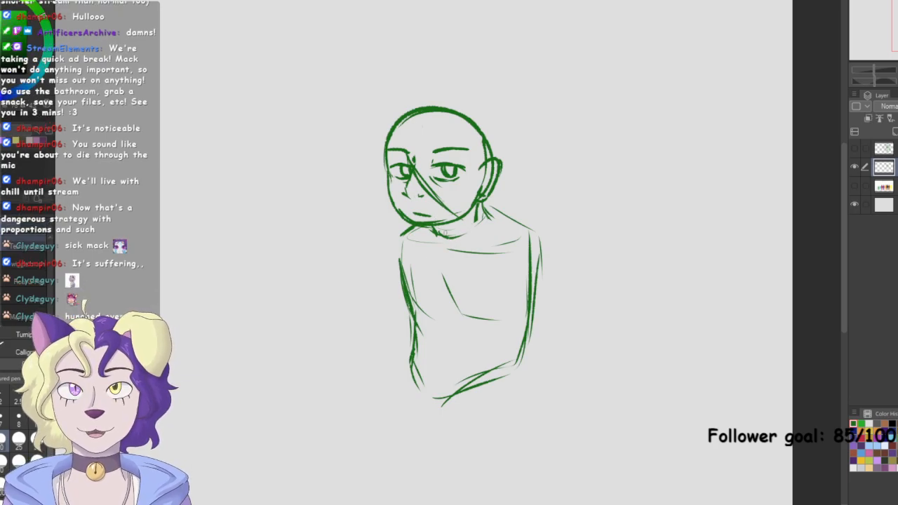
Erase the stray neck and collar lines under the chin to clear room around the neck
key("e")
mouse_move(441, 235)
left_mouse_down()
mouse_move(486, 225)
mouse_move(463, 243)
mouse_move(440, 236)
left_mouse_up()
key("p")
mouse_move(486, 208)
left_mouse_down()
mouse_move(495, 223)
mouse_move(431, 232)
mouse_move(450, 229)
left_mouse_up()
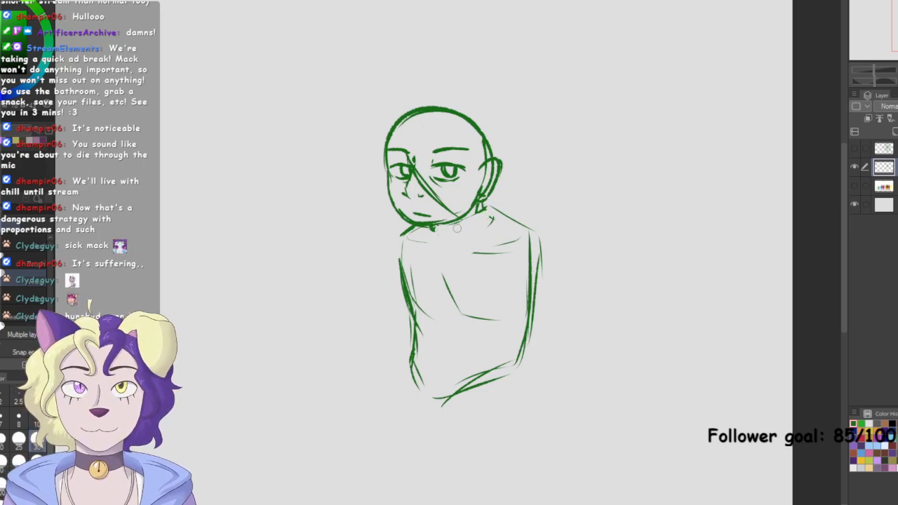
Sketch a triangular bandana around the neck with fabric folds and a pointed knot behind the ear
key("p")
left_click_drag(434, 229, 488, 208)
mouse_move(419, 229)
left_mouse_down()
mouse_move(426, 243)
mouse_move(416, 251)
mouse_move(436, 296)
mouse_move(466, 271)
left_mouse_up()
mouse_move(482, 198)
left_mouse_down()
mouse_move(500, 225)
mouse_move(466, 273)
left_mouse_up()
mouse_move(497, 224)
left_mouse_down()
mouse_move(461, 272)
mouse_move(498, 225)
left_mouse_up()
left_click_drag(435, 247, 444, 254)
mouse_move(456, 240)
left_mouse_down()
mouse_move(465, 248)
mouse_move(453, 251)
left_mouse_up()
mouse_move(493, 198)
left_mouse_down()
mouse_move(506, 200)
mouse_move(521, 177)
mouse_move(498, 216)
left_mouse_up()
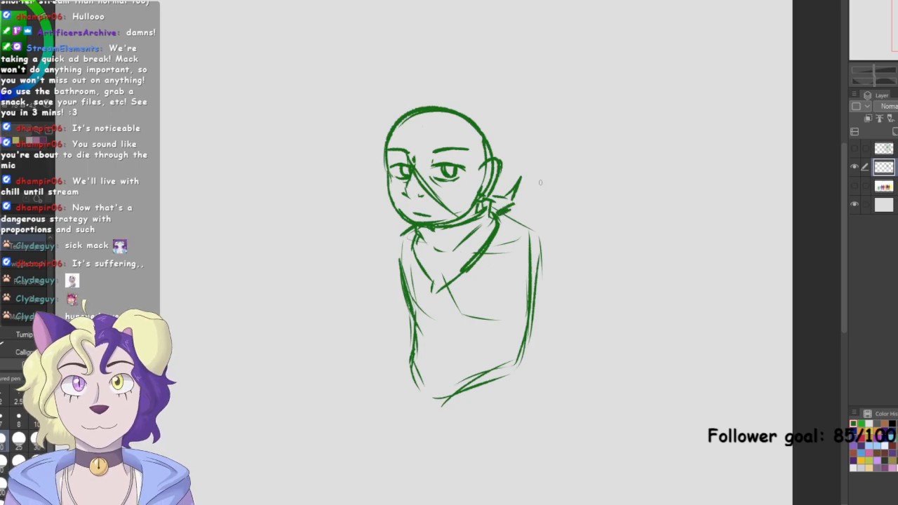
Try hair strands falling from the hairline over the forehead, then undo them
mouse_move(410, 111)
left_mouse_down()
mouse_move(409, 137)
mouse_move(441, 193)
left_mouse_up()
left_click_drag(424, 125, 432, 176)
key("ctrl+z")
key("ctrl+z")
key("ctrl+z")
key("ctrl+z")
key("ctrl+z")
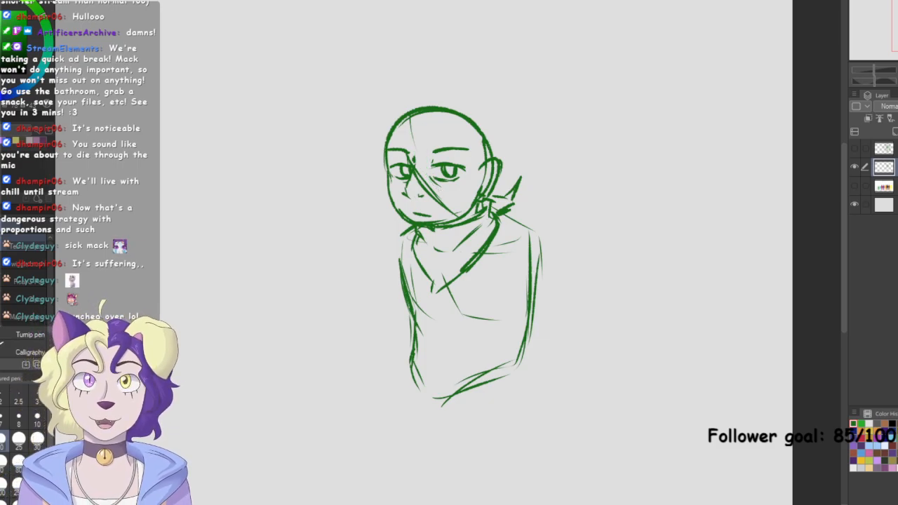
Sketch a tall hair spike above the forehead, a pointed front tuft and an outline over the crown
left_click_drag(393, 102, 419, 49)
mouse_move(420, 49)
left_mouse_down()
mouse_move(403, 98)
mouse_move(376, 102)
mouse_move(353, 89)
left_mouse_up()
mouse_move(385, 105)
left_mouse_down()
mouse_move(355, 104)
mouse_move(358, 112)
mouse_move(441, 78)
mouse_move(480, 111)
left_mouse_up()
mouse_move(491, 113)
left_mouse_down()
mouse_move(519, 99)
mouse_move(500, 128)
left_mouse_up()
left_click_drag(500, 126, 508, 169)
Undo the rear hair strokes and redraw the outline around the head with spikes at the back and beside the cheek
key("ctrl+z")
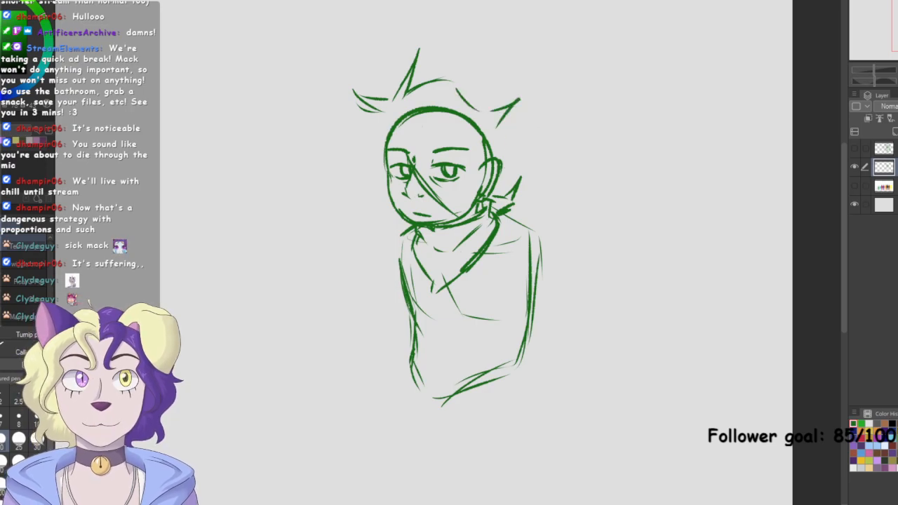
key("ctrl+z")
key("ctrl+z")
key("ctrl+z")
mouse_move(403, 103)
left_mouse_down()
mouse_move(448, 86)
mouse_move(488, 118)
left_mouse_up()
mouse_move(499, 126)
left_mouse_down()
mouse_move(524, 112)
mouse_move(506, 154)
left_mouse_up()
mouse_move(383, 115)
left_mouse_down()
mouse_move(372, 181)
mouse_move(383, 189)
mouse_move(392, 223)
left_mouse_up()
left_click_drag(508, 152, 501, 196)
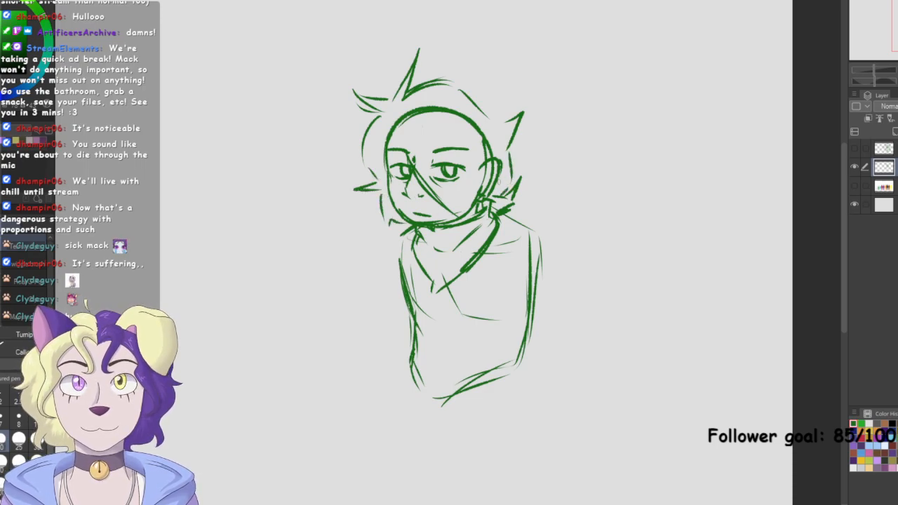
Try several fringe strands sweeping across the forehead, undoing each attempt
mouse_move(414, 128)
left_mouse_down()
mouse_move(437, 194)
mouse_move(431, 123)
left_mouse_up()
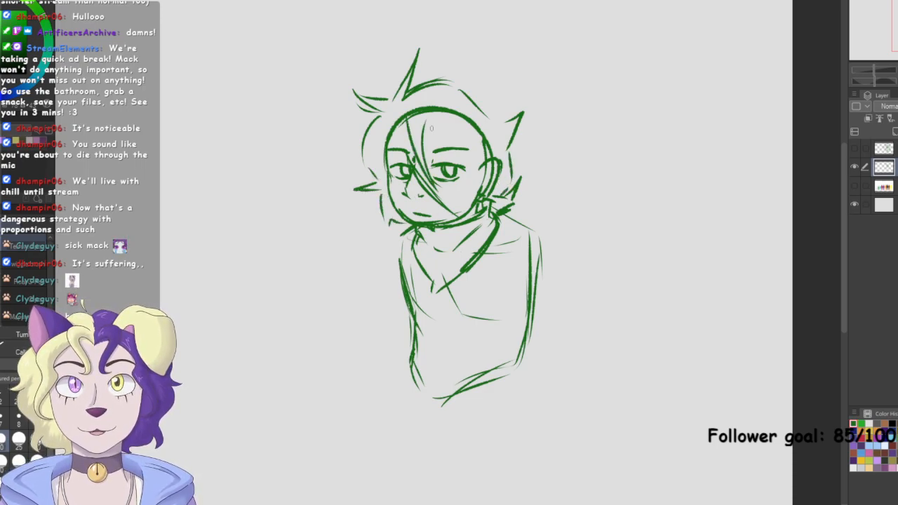
key("ctrl+z")
key("ctrl+z")
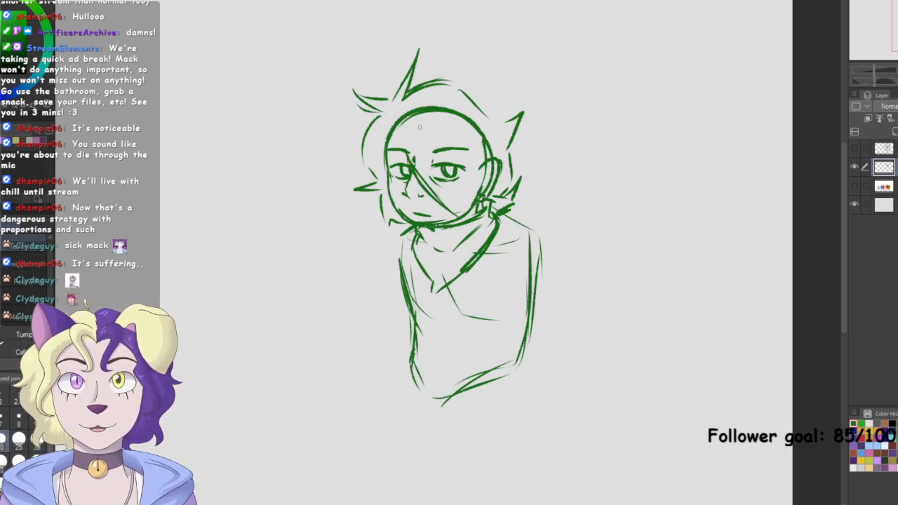
left_click_drag(405, 113, 478, 172)
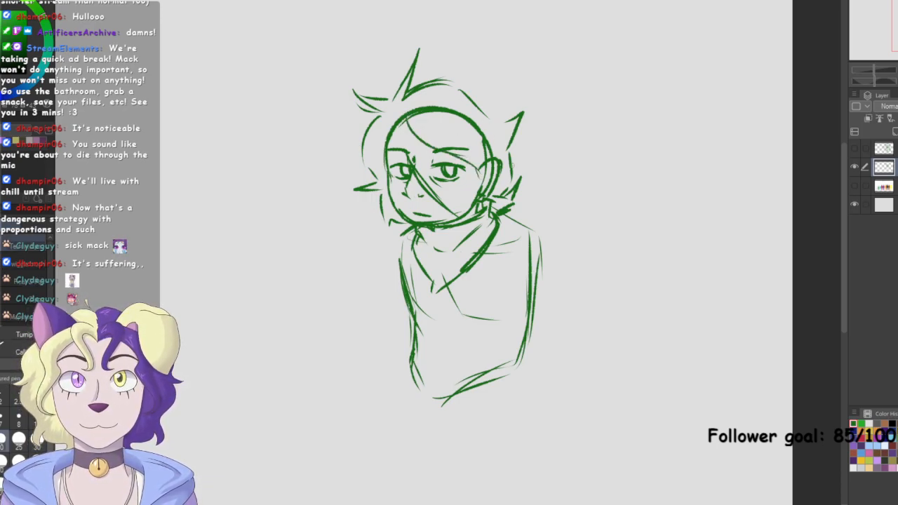
key("ctrl+z")
key("ctrl+z")
mouse_move(397, 125)
left_mouse_down()
mouse_move(411, 149)
mouse_move(494, 168)
left_mouse_up()
key("ctrl+z")
key("ctrl+z")
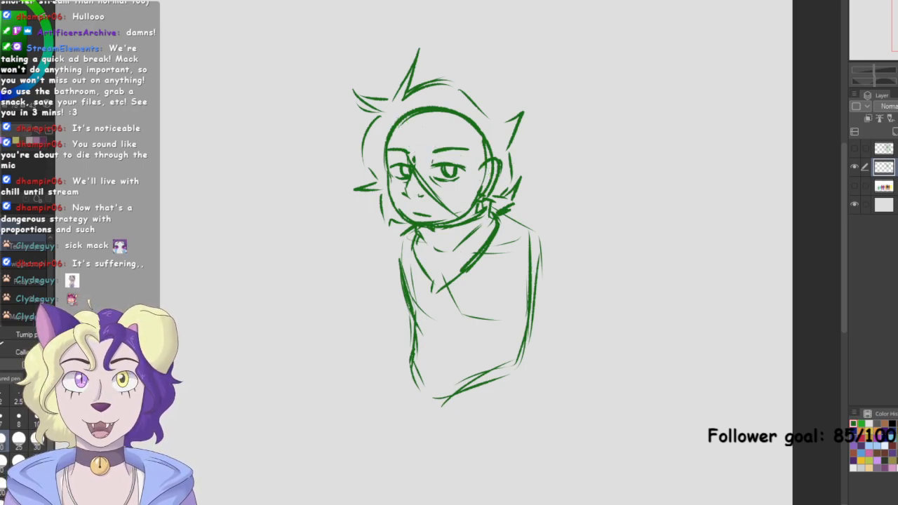
left_click_drag(441, 115, 376, 156)
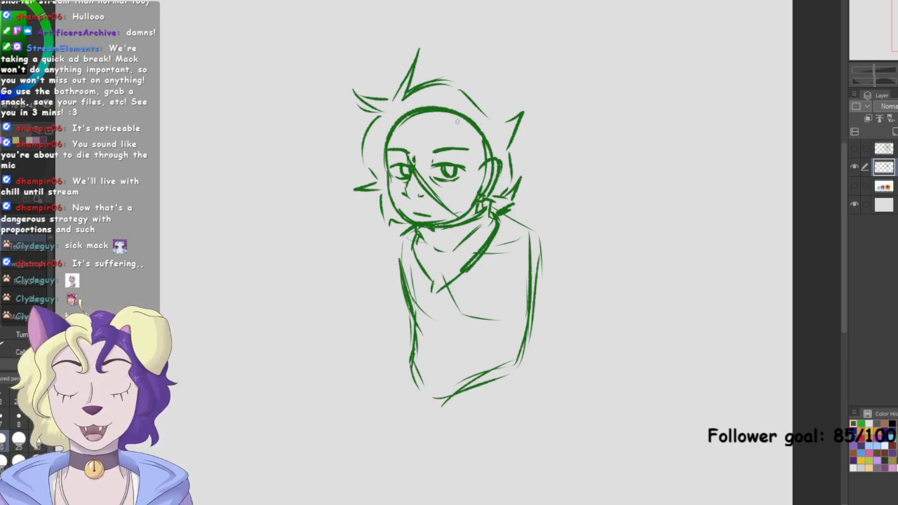
Erase the skull outline inside the hair, then try a swept fringe across the brow and undo it
mouse_move(405, 134)
left_mouse_down()
mouse_move(472, 114)
mouse_move(439, 112)
mouse_move(489, 132)
mouse_move(481, 192)
mouse_move(492, 170)
mouse_move(484, 195)
left_mouse_up()
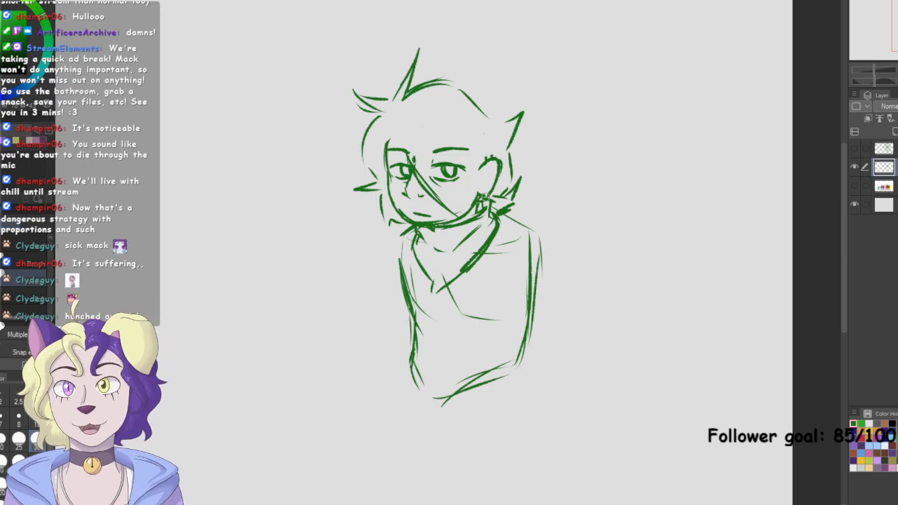
key("p")
mouse_move(464, 125)
left_mouse_down()
mouse_move(426, 157)
mouse_move(386, 144)
left_mouse_up()
left_click_drag(385, 144, 411, 142)
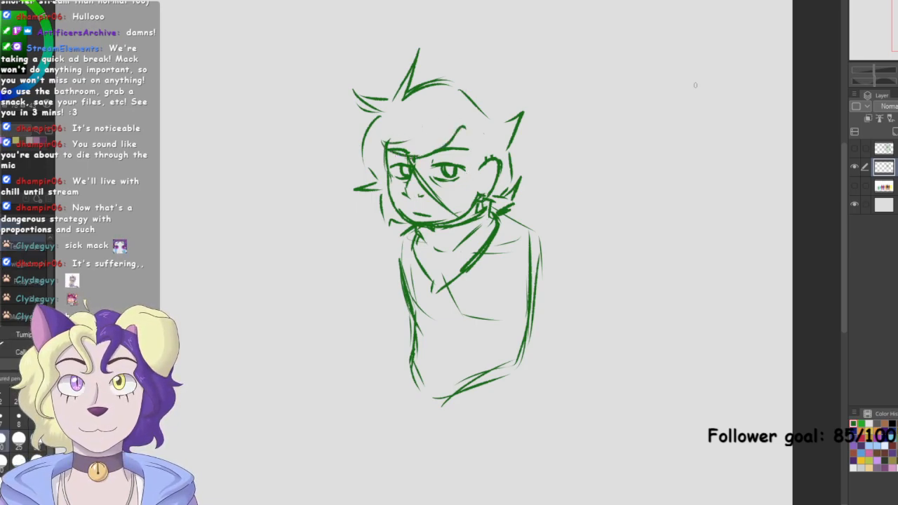
key("ctrl+z")
key("ctrl+z")
key("ctrl+z")
key("ctrl+z")
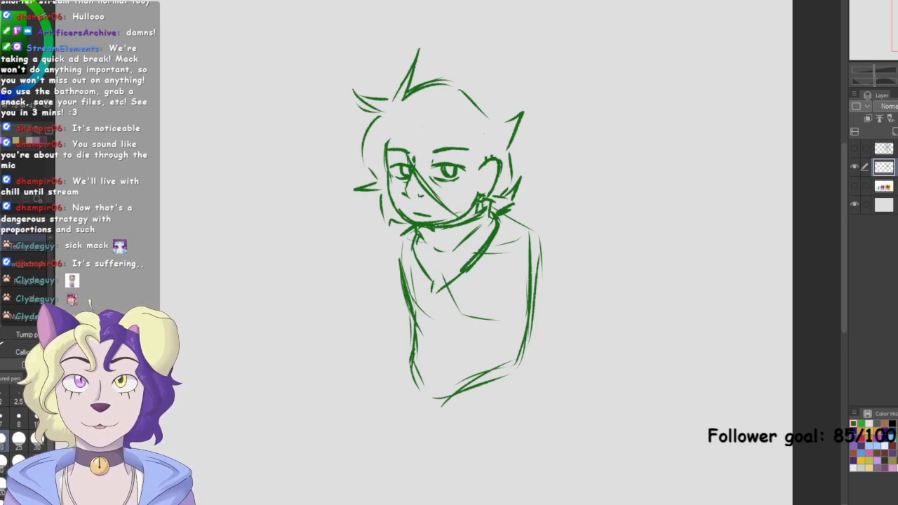
Try differently shaped fringe curves across the forehead, from the hairline toward the ear
mouse_move(460, 126)
left_mouse_down()
mouse_move(431, 141)
mouse_move(428, 129)
mouse_move(397, 146)
mouse_move(372, 137)
mouse_move(394, 112)
left_mouse_up()
key("ctrl+z")
key("ctrl+z")
key("ctrl+z")
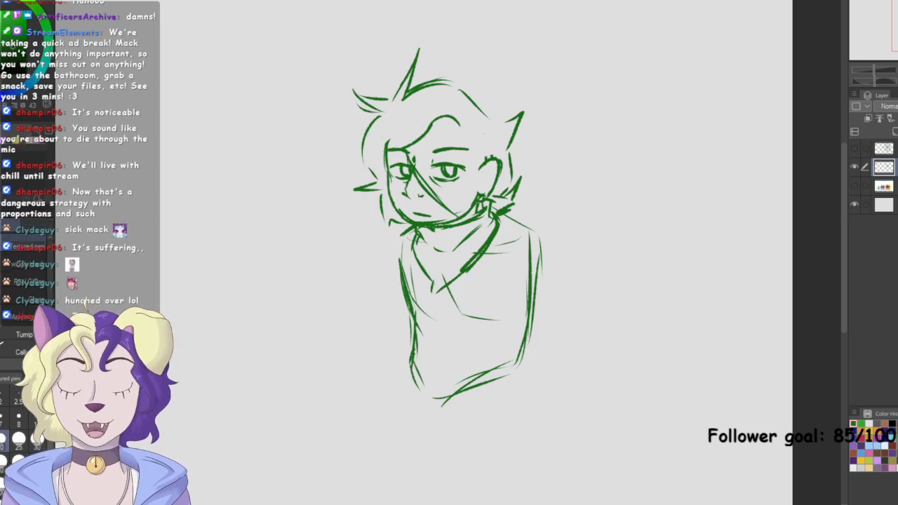
mouse_move(403, 116)
left_mouse_down()
mouse_move(420, 148)
mouse_move(436, 129)
mouse_move(421, 130)
mouse_move(466, 139)
mouse_move(475, 180)
left_mouse_up()
key("ctrl+z")
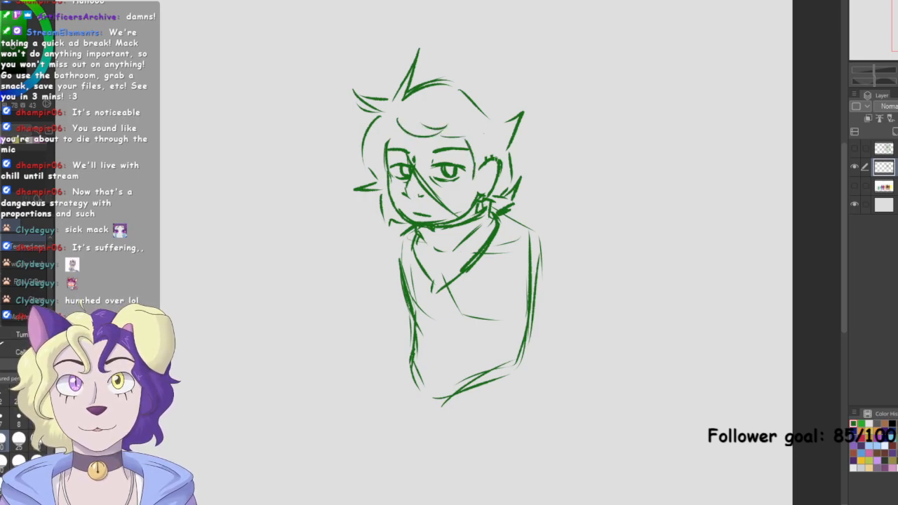
Sketch a large curved hair tuft above the front tuft of the hair
key("ctrl+0")
left_click_drag(582, 217, 488, 209)
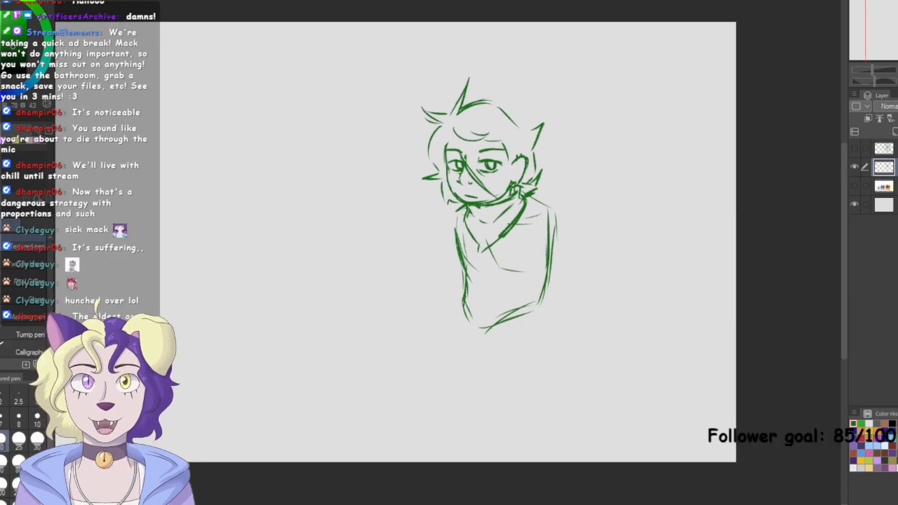
key("ctrl+plus")
key("ctrl+plus")
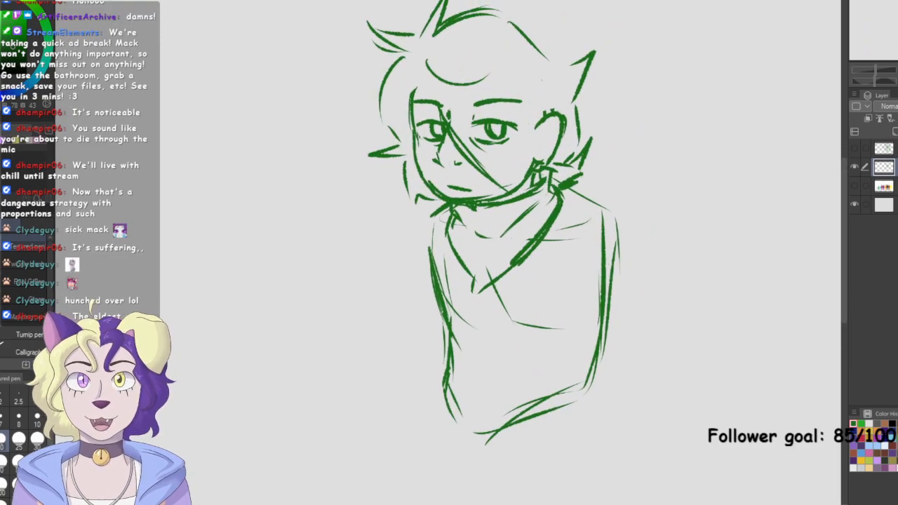
mouse_move(391, 18)
left_mouse_down()
mouse_move(348, 144)
mouse_move(369, 111)
left_mouse_up()
left_click_drag(321, 124, 366, 125)
left_click_drag(356, 64, 351, 129)
left_click_drag(356, 63, 366, 94)
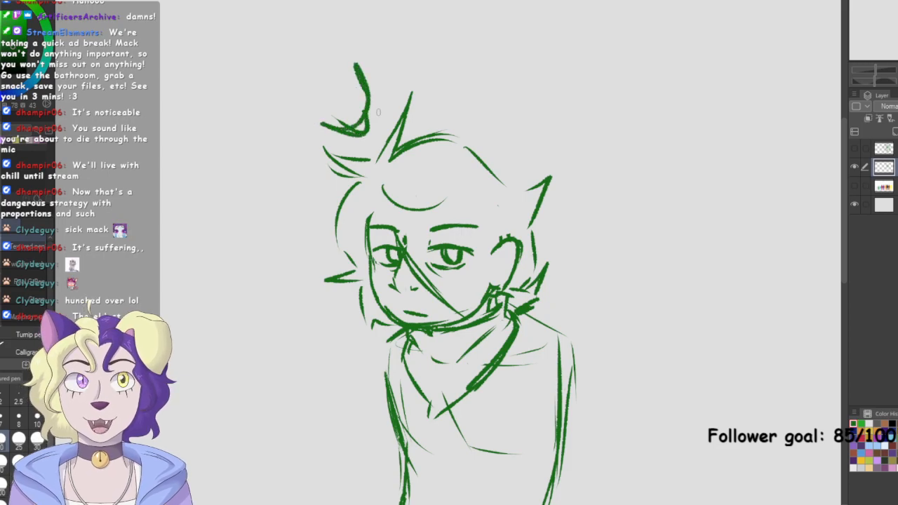
Undo the large tuft, the fringe curves and the erasing of the skull outline
key("ctrl+z")
key("ctrl+z")
key("ctrl+z")
key("ctrl+z")
key("ctrl+z")
key("ctrl+z")
mouse_move(505, 284)
left_mouse_down()
mouse_move(504, 226)
mouse_move(491, 199)
mouse_move(367, 218)
left_mouse_up()
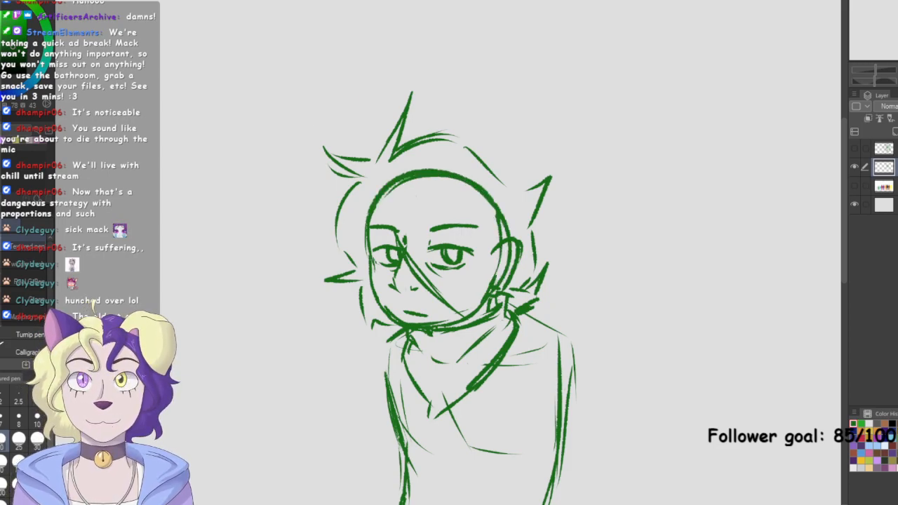
Undo the surrounding hair outline and tufts, keeping only the tall spike above the forehead
key("ctrl+z")
key("ctrl+z")
key("ctrl+z")
key("ctrl+z")
key("ctrl+z")
key("ctrl+z")
key("ctrl+z")
key("ctrl+z")
key("ctrl+z")
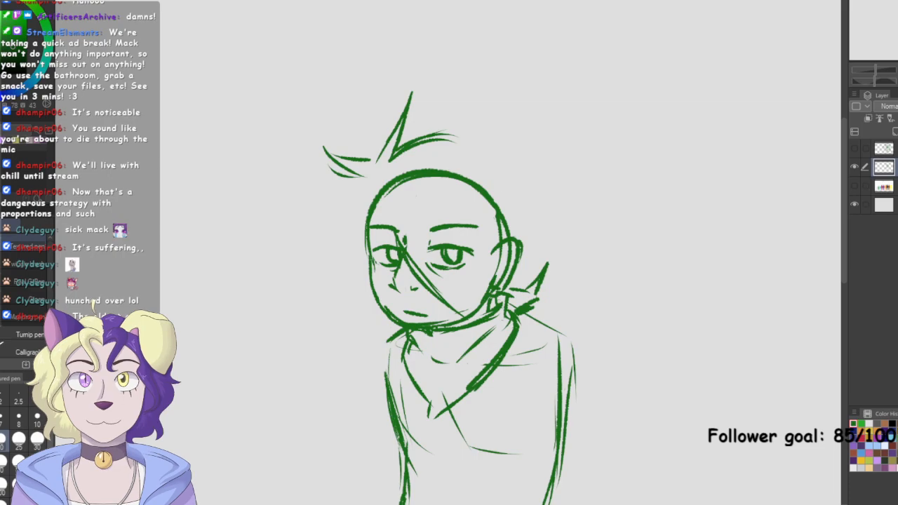
key("ctrl+z")
key("ctrl+z")
key("ctrl+z")
key("ctrl+z")
key("ctrl+z")
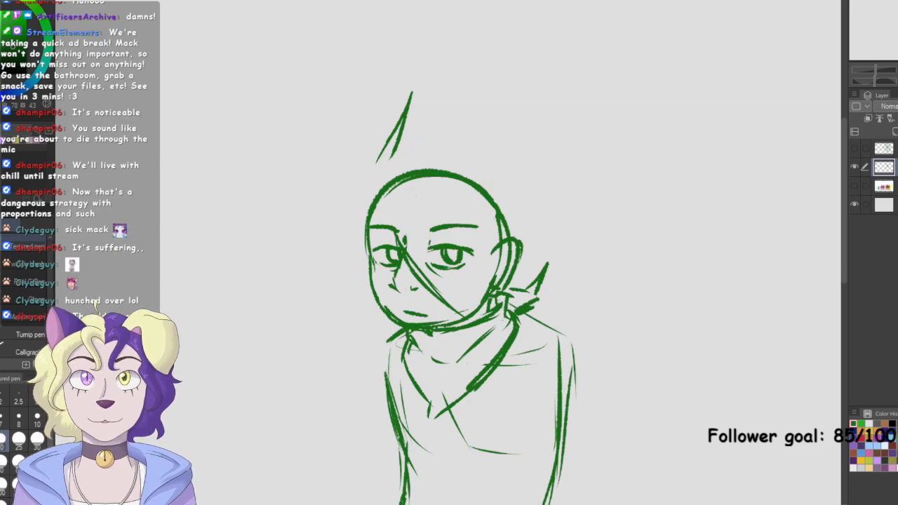
Undo the remaining tall hair spike above the forehead
key("ctrl+z")
key("ctrl+z")
Doodle a simple full-body figure with a round face, outstretched arms and legs on the empty canvas beside the scarred character
key("ctrl+0")
mouse_move(334, 169)
left_mouse_down()
mouse_move(303, 192)
mouse_move(347, 199)
mouse_move(332, 168)
left_mouse_up()
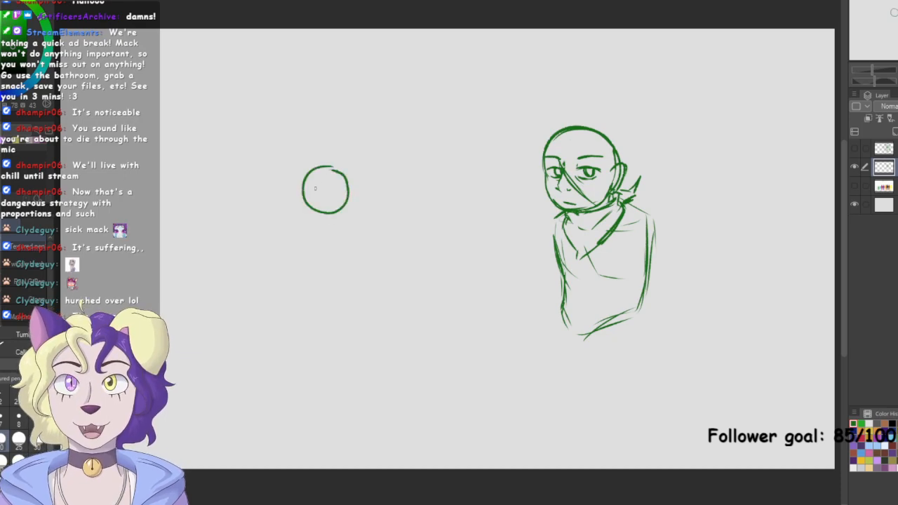
left_click_drag(315, 200, 327, 207)
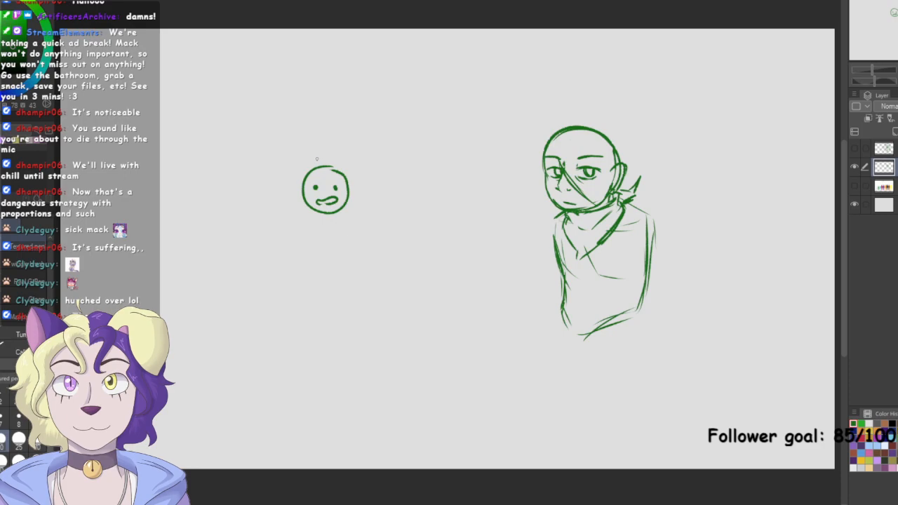
mouse_move(319, 220)
left_mouse_down()
mouse_move(283, 257)
mouse_move(258, 248)
mouse_move(283, 260)
mouse_move(316, 238)
mouse_move(306, 359)
mouse_move(285, 397)
mouse_move(314, 363)
mouse_move(326, 312)
mouse_move(332, 396)
mouse_move(349, 390)
mouse_move(340, 245)
mouse_move(374, 291)
mouse_move(340, 249)
left_mouse_up()
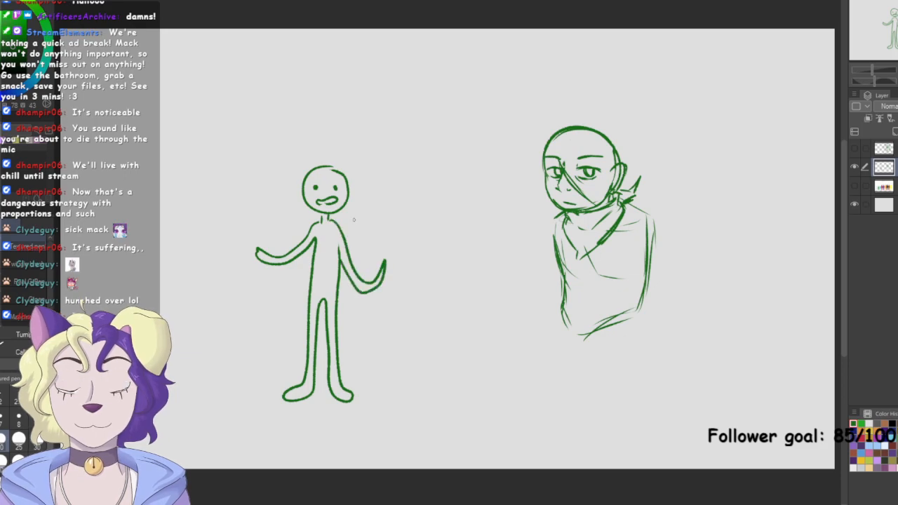
Surround the doodle figure with an enormous spiky hair outline reaching its feet and add a fringe over its forehead
mouse_move(314, 155)
left_mouse_down()
mouse_move(369, 163)
mouse_move(364, 177)
mouse_move(396, 191)
left_mouse_up()
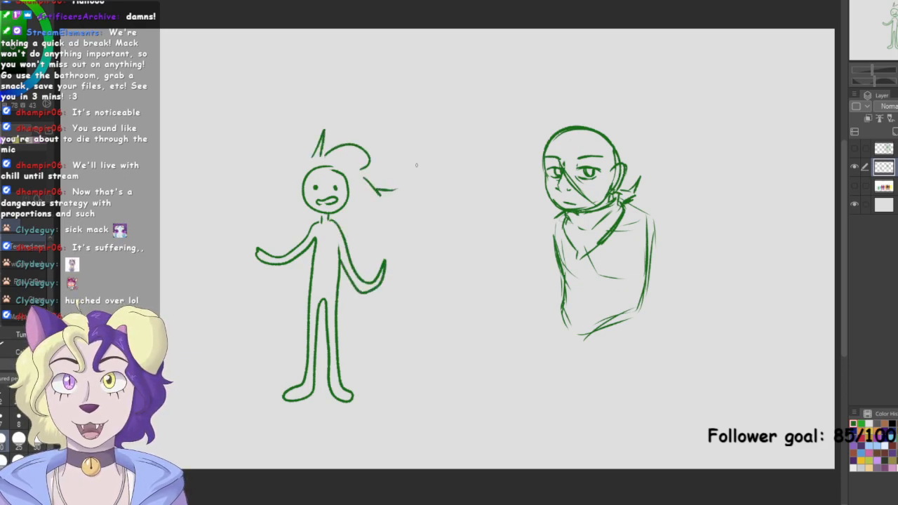
key("ctrl+z")
key("ctrl+z")
mouse_move(321, 156)
left_mouse_down()
mouse_move(343, 138)
mouse_move(344, 152)
mouse_move(408, 207)
mouse_move(279, 197)
left_mouse_up()
mouse_move(278, 199)
left_mouse_down()
mouse_move(248, 192)
mouse_move(276, 209)
left_mouse_up()
mouse_move(265, 209)
left_mouse_down()
mouse_move(281, 223)
mouse_move(254, 244)
mouse_move(255, 308)
mouse_move(293, 363)
mouse_move(351, 385)
left_mouse_up()
left_click_drag(369, 347, 379, 375)
mouse_move(410, 246)
left_mouse_down()
mouse_move(402, 306)
mouse_move(419, 335)
mouse_move(397, 358)
left_mouse_up()
left_click_drag(390, 345, 379, 366)
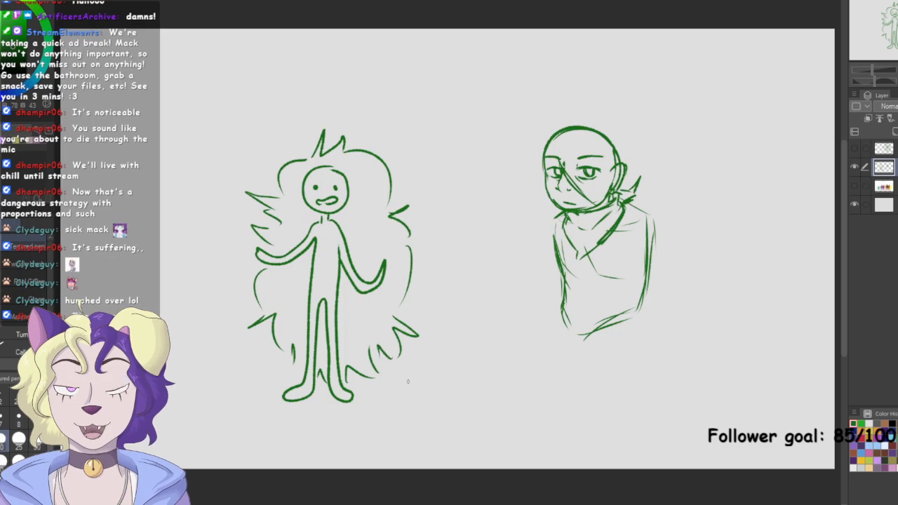
mouse_move(317, 160)
left_mouse_down()
mouse_move(325, 194)
mouse_move(364, 191)
mouse_move(368, 201)
mouse_move(292, 191)
left_mouse_up()
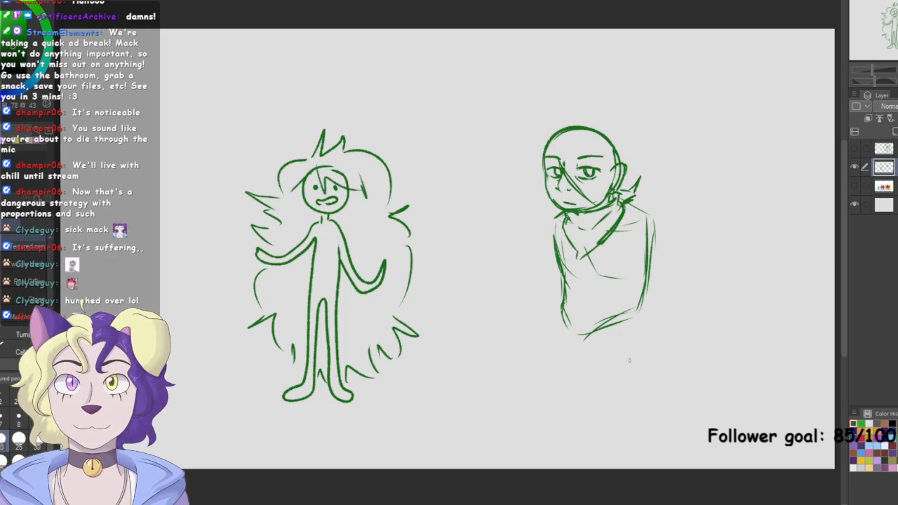
Draw a small arrow pointing from the doodle figure's side at the scarred character's head
mouse_move(433, 89)
left_mouse_down()
mouse_move(275, 299)
mouse_move(272, 359)
left_mouse_up()
left_click_drag(459, 122, 338, 300)
key("ctrl+z")
key("ctrl+z")
key("ctrl+z")
mouse_move(489, 139)
left_mouse_down()
mouse_move(521, 154)
mouse_move(516, 165)
left_mouse_up()
left_click_drag(515, 142, 535, 163)
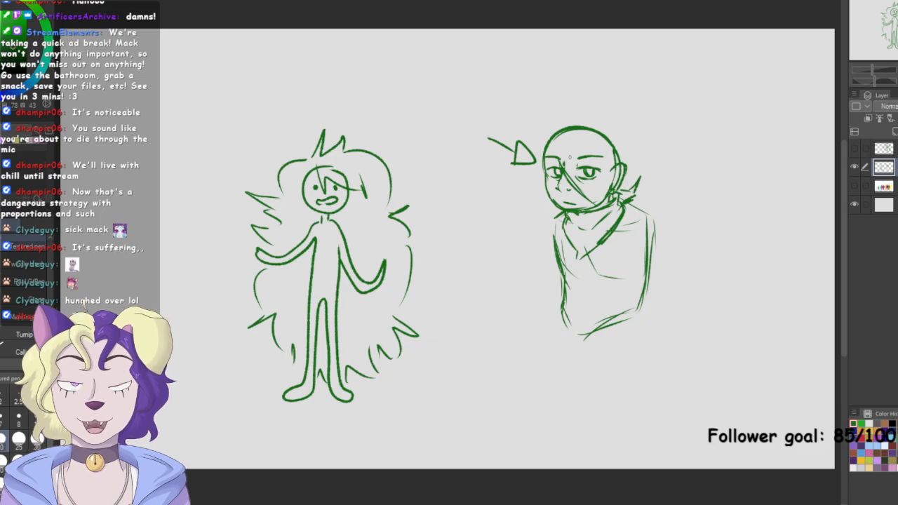
Lasso the doodle figure and the arrow, delete them and clear the selection
key("m")
mouse_move(536, 165)
left_mouse_down()
mouse_move(223, 259)
mouse_move(474, 360)
left_mouse_up()
key("Delete")
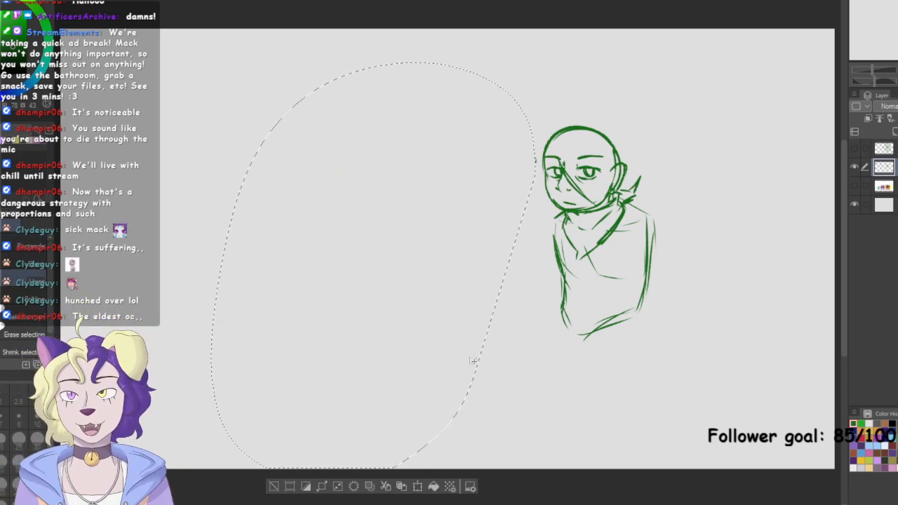
left_click(275, 486)
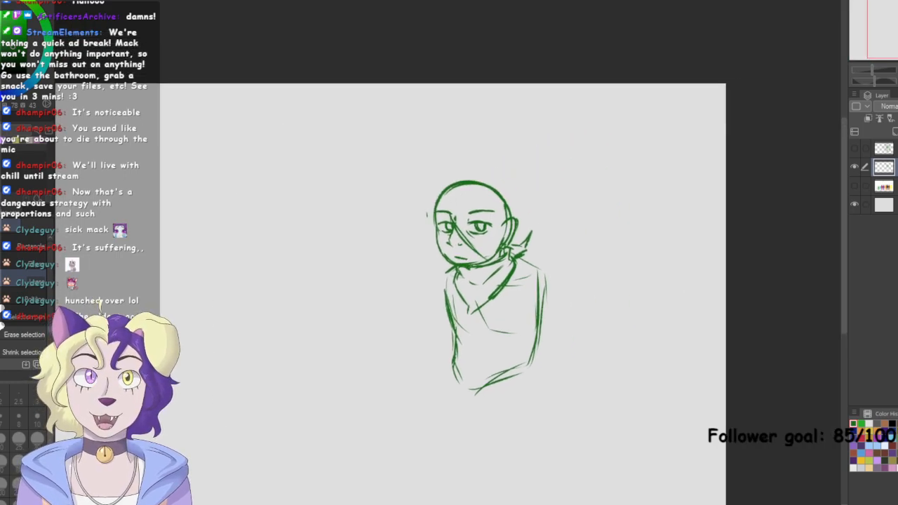
Try new hair on the scarred character: two spikes above the head, a parted fringe and a pointed side tuft
scroll(682, 298, "up", 3)
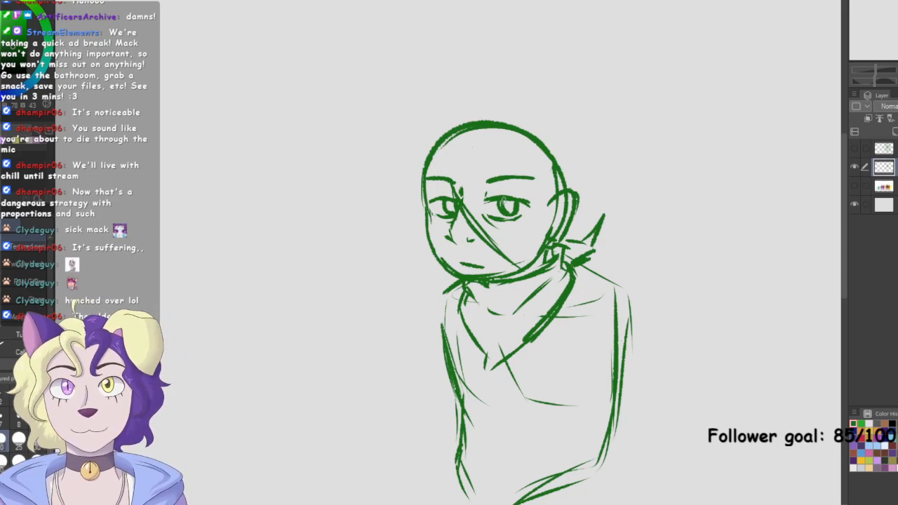
mouse_move(549, 109)
left_mouse_down()
mouse_move(535, 109)
mouse_move(581, 93)
mouse_move(555, 116)
left_mouse_up()
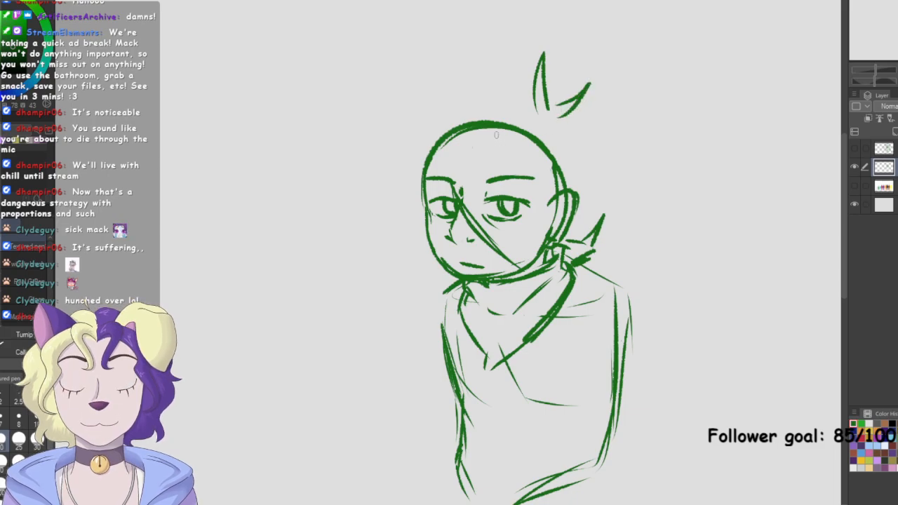
left_click_drag(520, 143, 424, 191)
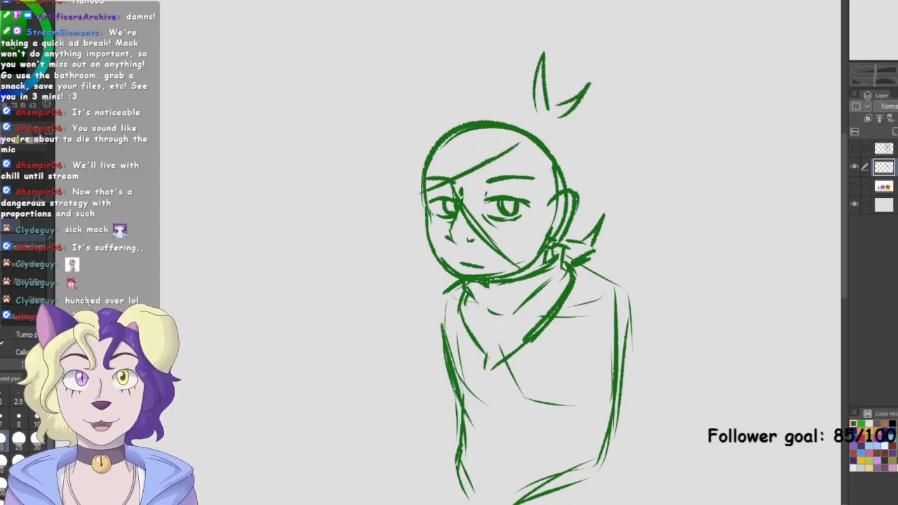
key("ctrl+z")
key("ctrl+z")
mouse_move(480, 138)
left_mouse_down()
mouse_move(471, 184)
mouse_move(385, 214)
mouse_move(409, 181)
mouse_move(408, 144)
mouse_move(460, 114)
left_mouse_up()
mouse_move(486, 151)
left_mouse_down()
mouse_move(536, 194)
mouse_move(530, 245)
left_mouse_up()
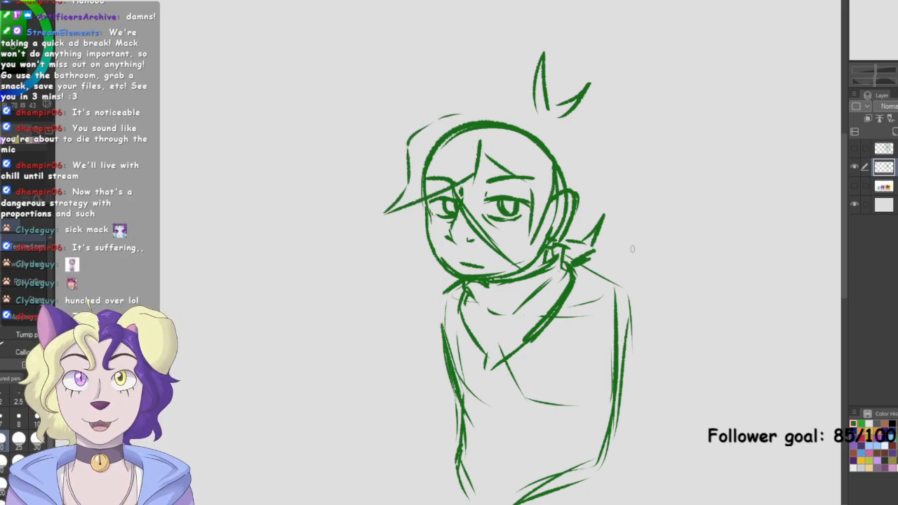
Undo the parted fringe, the side tuft and the two spikes, leaving the character's head bald
key("ctrl+0")
key("ctrl+z")
key("ctrl+z")
key("ctrl+z")
key("ctrl+z")
key("ctrl+z")
key("ctrl+z")
key("ctrl+z")
key("ctrl+z")
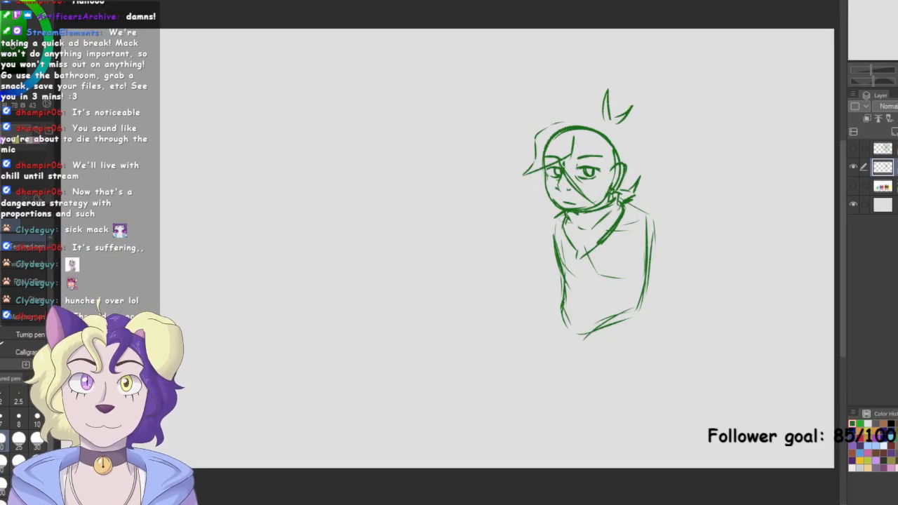
key("ctrl+z")
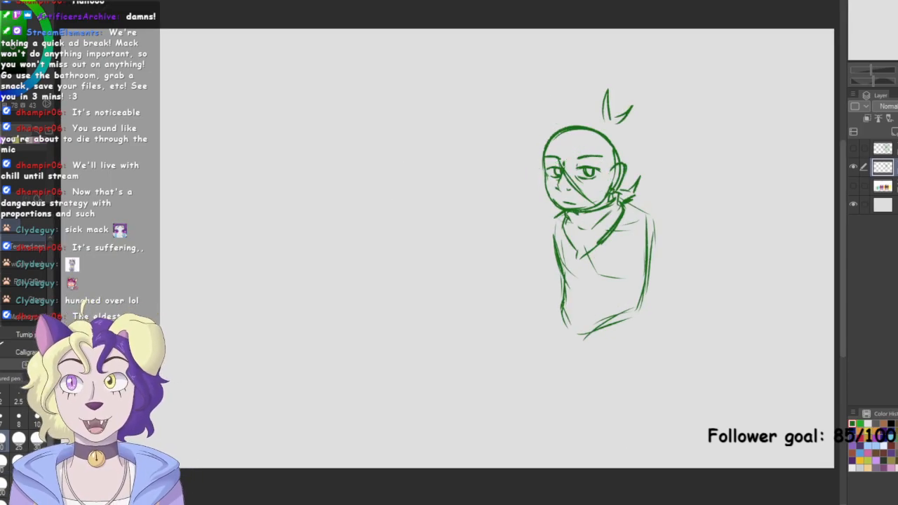
mouse_move(583, 169)
left_mouse_down()
mouse_move(577, 182)
mouse_move(534, 199)
left_mouse_up()
key("ctrl+z")
key("ctrl+z")
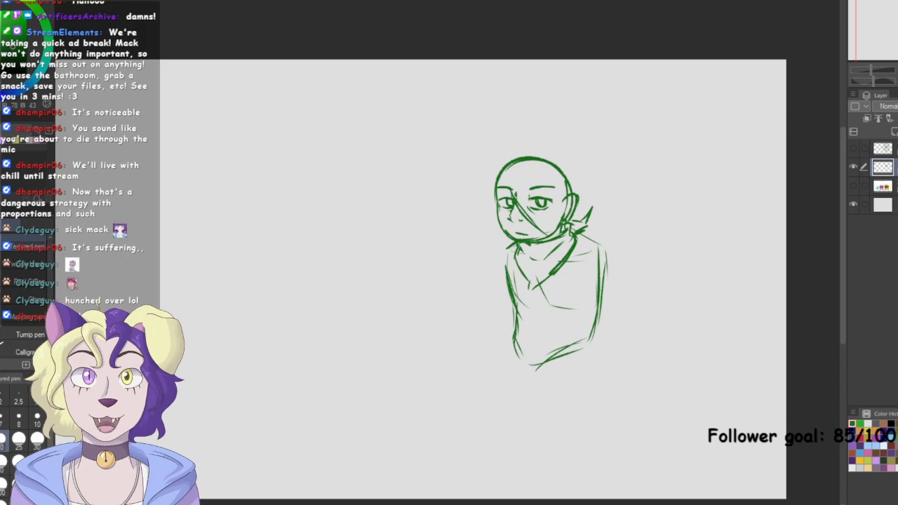
Hide the character sketch layer, show the height comparison chart and add a new layer above them
left_click(854, 167)
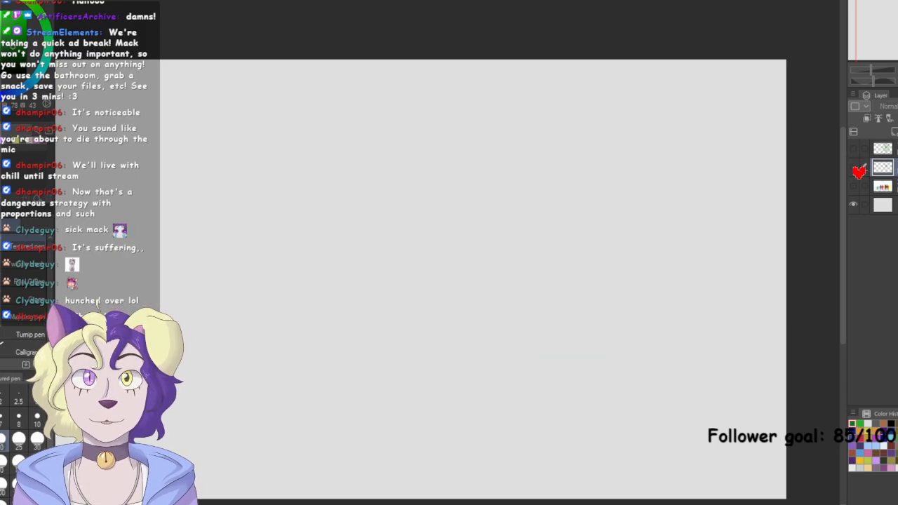
left_click(853, 186)
left_click_drag(534, 280, 530, 240)
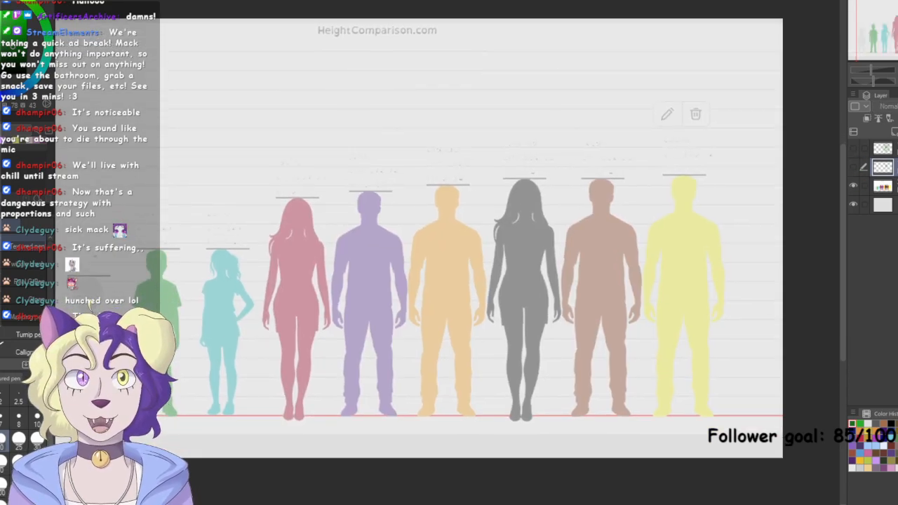
left_click_drag(463, 252, 515, 263)
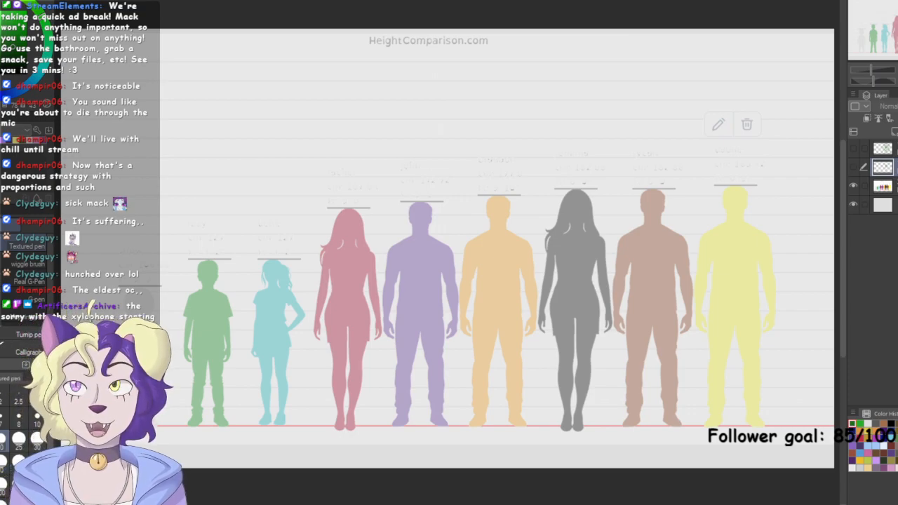
left_click(895, 133)
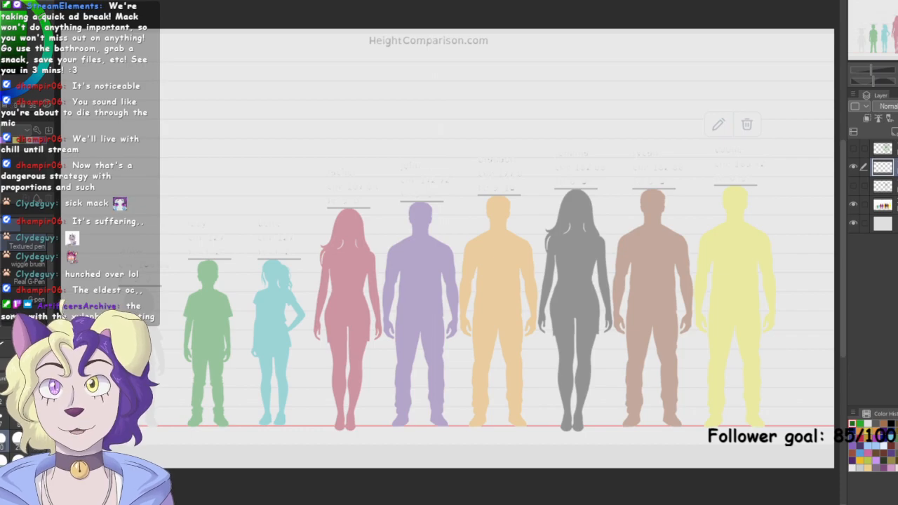
Scribble white over the smallest grey silhouette and look over the swatches in the color palette document
left_click_drag(160, 383, 163, 325)
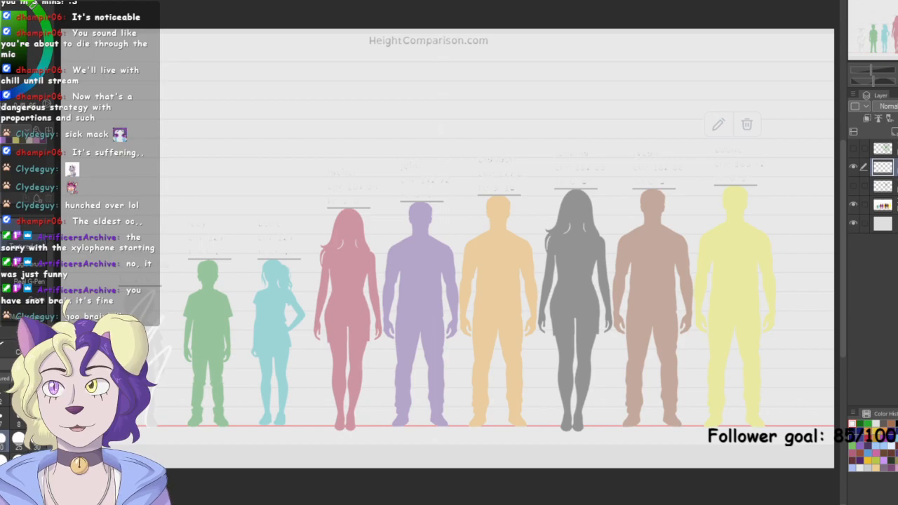
key("ctrl+Tab")
left_click_drag(294, 316, 533, 170)
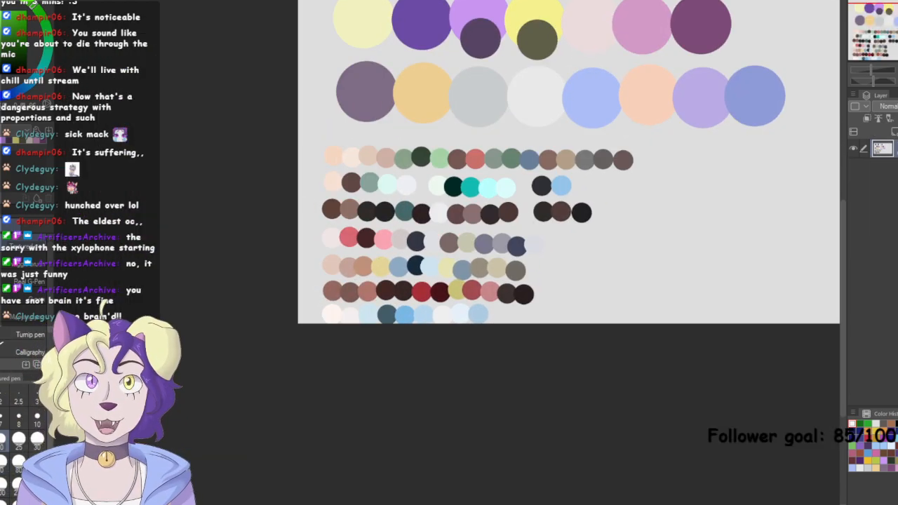
scroll(448, 246, "up", 2)
scroll(453, 249, "down", 2)
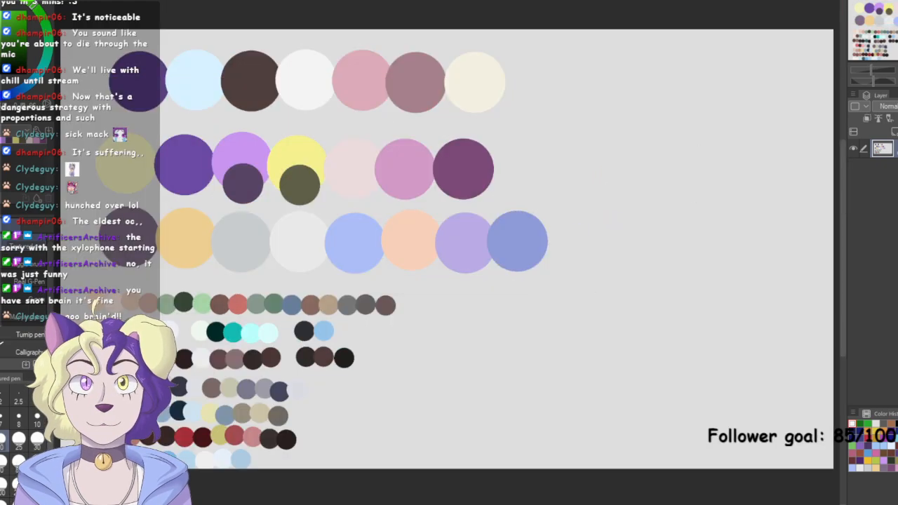
key("ctrl+Tab")
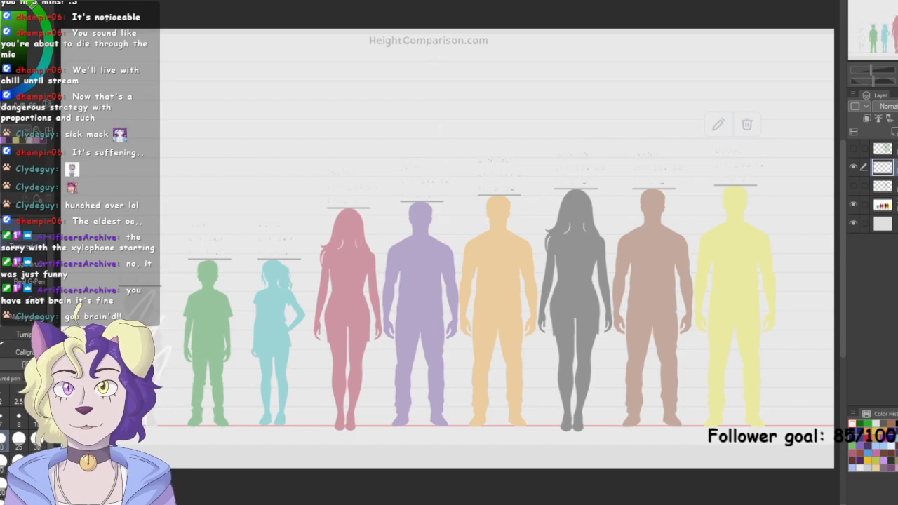
Scribble green over the green child silhouette and clear the test scribbles from the layer
left_click_drag(449, 245, 575, 217)
key("ctrl+plus")
left_click_drag(449, 253, 480, 212)
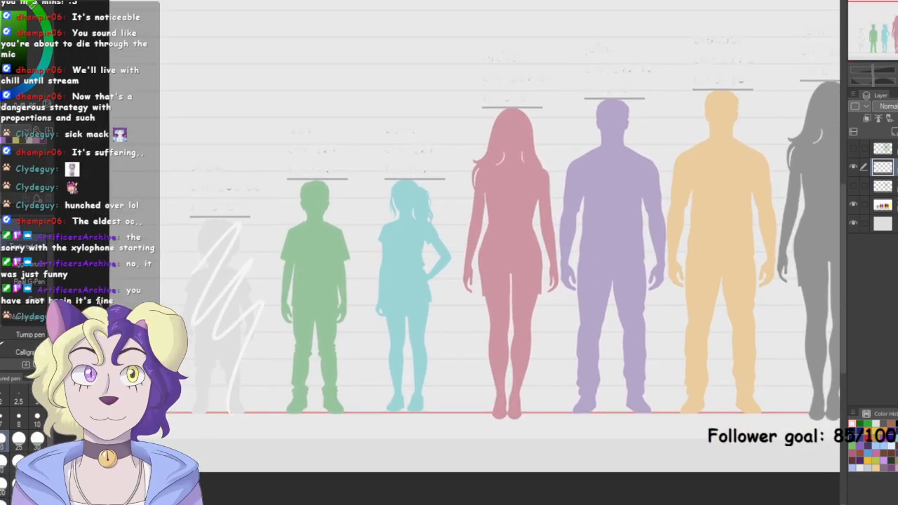
key("ctrl+0")
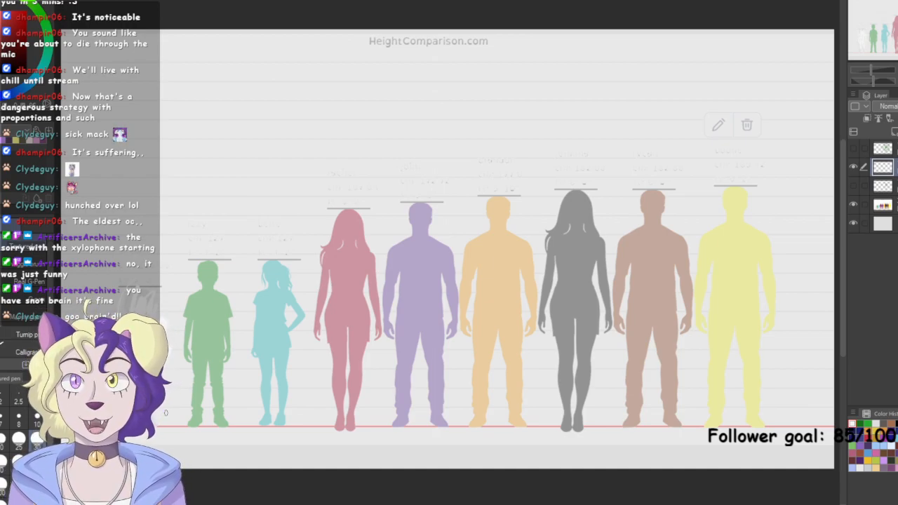
mouse_move(201, 273)
left_mouse_down()
mouse_move(196, 316)
mouse_move(214, 415)
mouse_move(230, 290)
mouse_move(239, 410)
left_mouse_up()
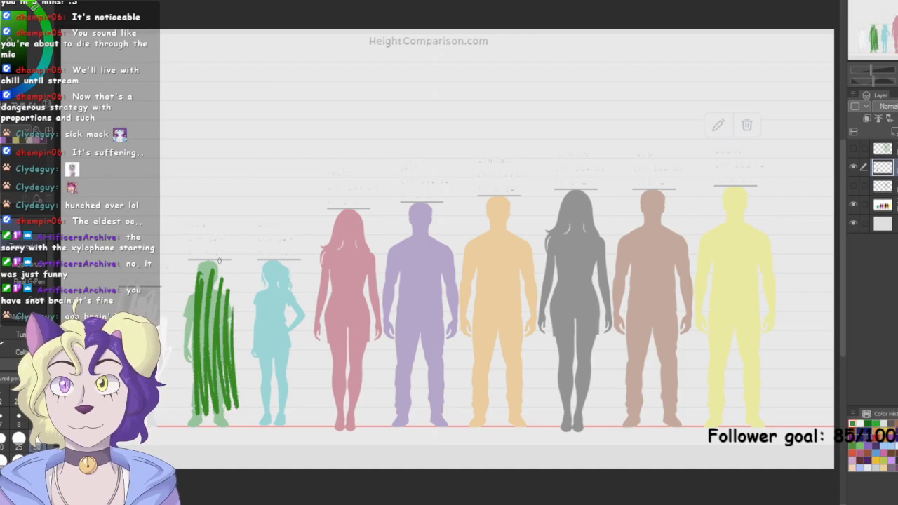
key("Delete")
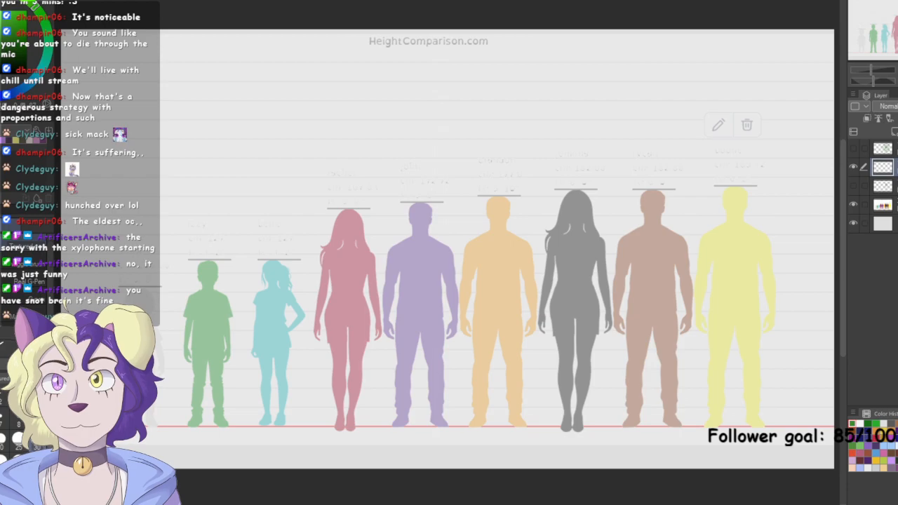
Hand-letter the character's name in dark grey above the smallest grey silhouette
left_click_drag(86, 209, 82, 235)
mouse_move(95, 224)
left_mouse_down()
mouse_move(97, 236)
mouse_move(107, 215)
left_mouse_up()
mouse_move(117, 213)
left_mouse_down()
mouse_move(112, 220)
mouse_move(119, 213)
left_mouse_up()
mouse_move(127, 214)
left_mouse_down()
mouse_move(137, 229)
mouse_move(148, 201)
left_mouse_up()
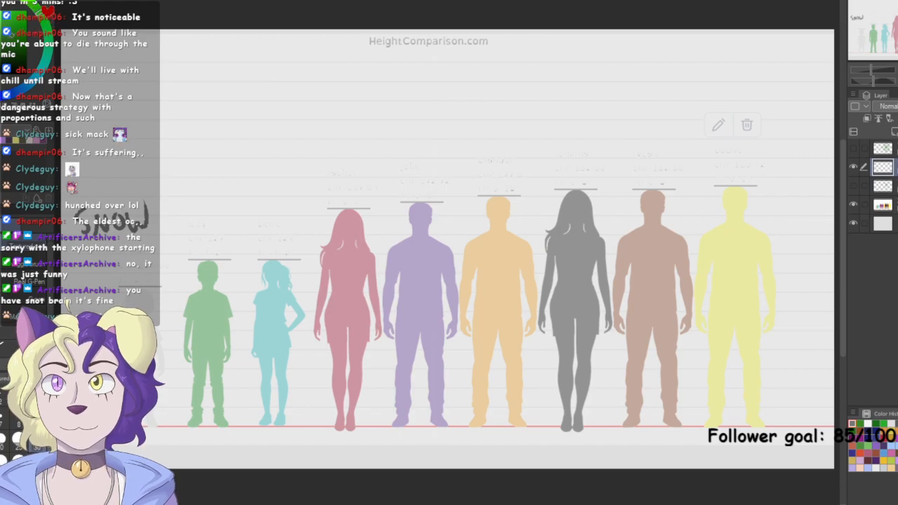
Hand-letter the characters' names above the two child silhouettes, in green for the green one and teal for the light blue one
mouse_move(172, 203)
left_mouse_down()
mouse_move(171, 222)
mouse_move(205, 225)
left_mouse_up()
mouse_move(205, 209)
left_mouse_down()
mouse_move(219, 209)
mouse_move(224, 229)
left_mouse_up()
left_click_drag(219, 209, 227, 220)
left_click_drag(235, 209, 225, 235)
mouse_move(249, 205)
left_mouse_down()
mouse_move(250, 230)
mouse_move(281, 229)
left_mouse_up()
mouse_move(283, 208)
left_mouse_down()
mouse_move(289, 226)
mouse_move(314, 228)
left_mouse_up()
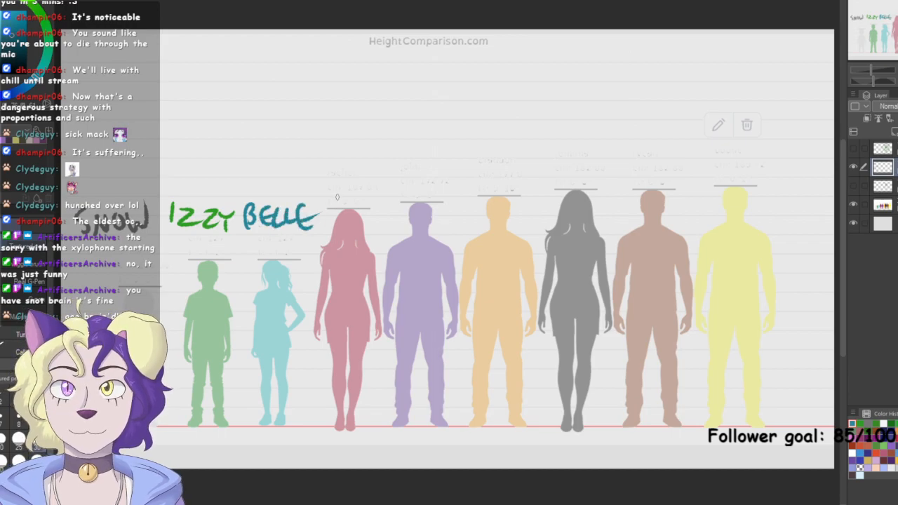
Hand-letter the characters' names above the pink and purple silhouettes, in dark red and purple
mouse_move(303, 170)
left_mouse_down()
mouse_move(313, 192)
mouse_move(332, 188)
left_mouse_up()
mouse_move(341, 170)
left_mouse_down()
mouse_move(340, 189)
mouse_move(366, 193)
left_mouse_up()
left_click_drag(358, 183, 385, 194)
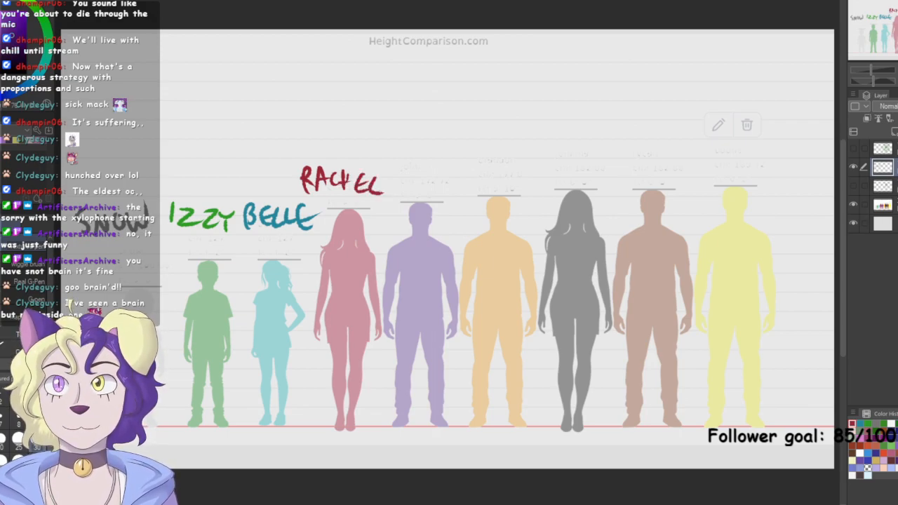
mouse_move(382, 150)
left_mouse_down()
mouse_move(414, 149)
mouse_move(391, 168)
mouse_move(412, 158)
left_mouse_up()
mouse_move(419, 149)
left_mouse_down()
mouse_move(421, 174)
mouse_move(431, 161)
left_mouse_up()
mouse_move(429, 151)
left_mouse_down()
mouse_move(433, 176)
mouse_move(454, 148)
left_mouse_up()
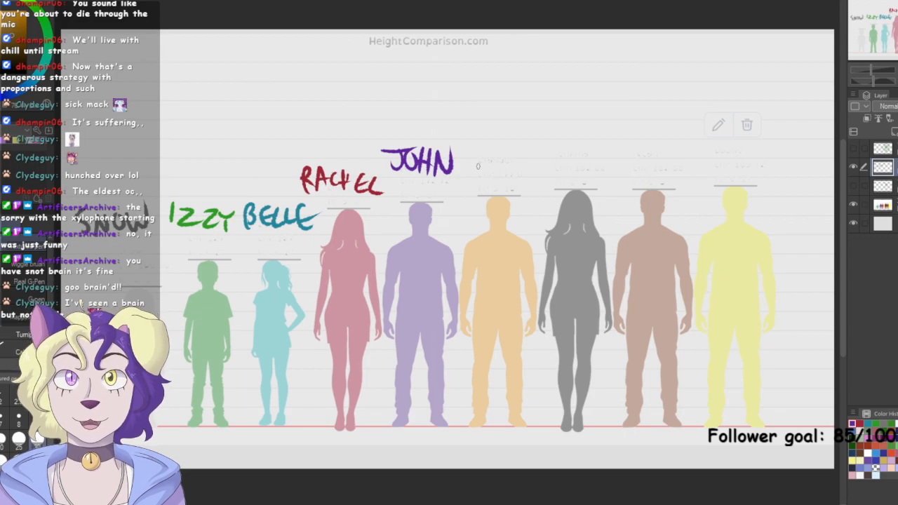
mouse_move(458, 177)
left_mouse_down()
mouse_move(459, 201)
mouse_move(487, 200)
left_mouse_up()
key("ctrl+z")
key("ctrl+z")
key("ctrl+z")
key("ctrl+z")
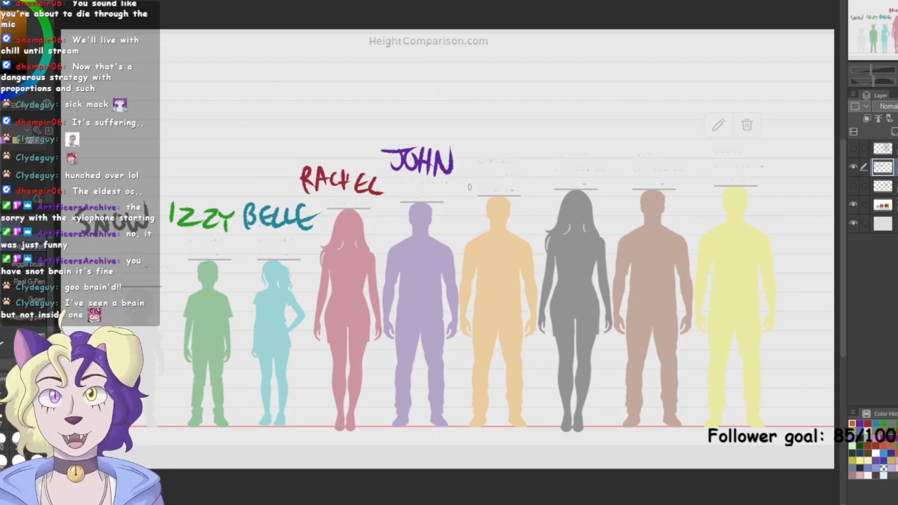
Hand-letter the character's name in orange just above the orange silhouette
mouse_move(456, 187)
left_mouse_down()
mouse_move(456, 209)
mouse_move(469, 210)
left_mouse_up()
left_click_drag(469, 185, 493, 198)
mouse_move(484, 193)
left_mouse_down()
mouse_move(495, 192)
mouse_move(507, 169)
mouse_move(510, 195)
left_mouse_up()
mouse_move(508, 167)
left_mouse_down()
mouse_move(510, 194)
mouse_move(526, 202)
mouse_move(535, 178)
left_mouse_up()
left_click_drag(534, 178, 544, 205)
left_click_drag(545, 205, 546, 174)
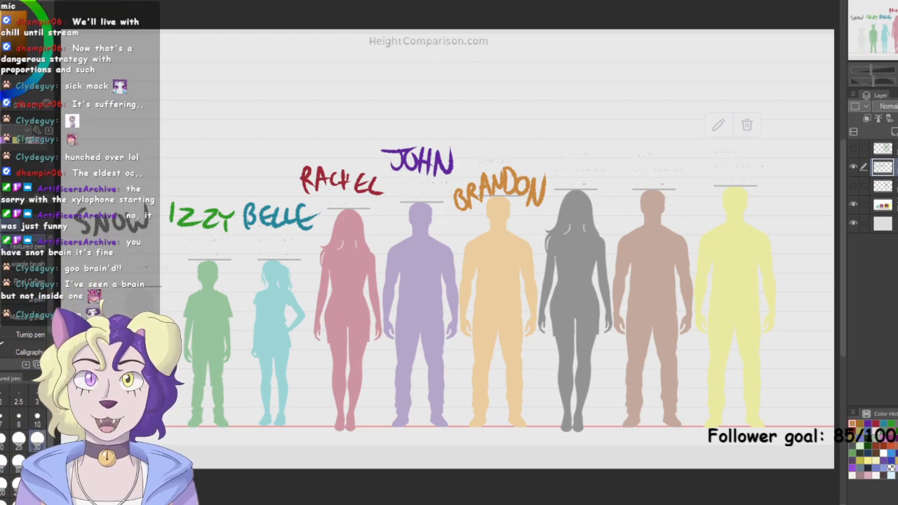
Hand-letter the character's name in black above the dark grey long-haired silhouette
mouse_move(522, 118)
left_mouse_down()
mouse_move(547, 116)
mouse_move(525, 132)
left_mouse_up()
mouse_move(556, 113)
left_mouse_down()
mouse_move(560, 133)
mouse_move(577, 113)
mouse_move(584, 135)
mouse_move(608, 108)
mouse_move(620, 127)
left_mouse_up()
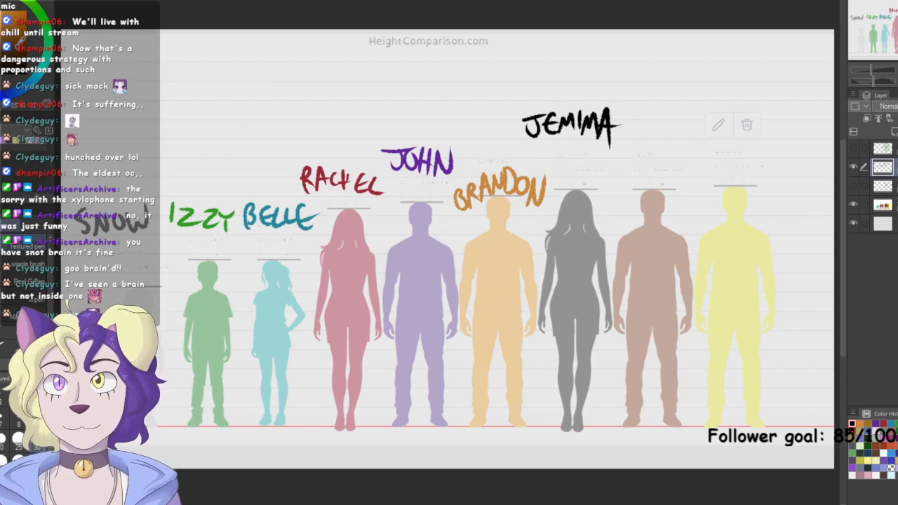
Hand-letter the characters' names above the last two silhouettes, in brown for the brown one and dark yellow for the yellow one
mouse_move(612, 160)
left_mouse_down()
mouse_move(632, 180)
mouse_move(634, 168)
left_mouse_up()
mouse_move(643, 158)
left_mouse_down()
mouse_move(635, 181)
mouse_move(668, 178)
left_mouse_up()
mouse_move(674, 171)
left_mouse_down()
mouse_move(675, 181)
mouse_move(691, 180)
left_mouse_up()
left_click_drag(691, 171, 690, 154)
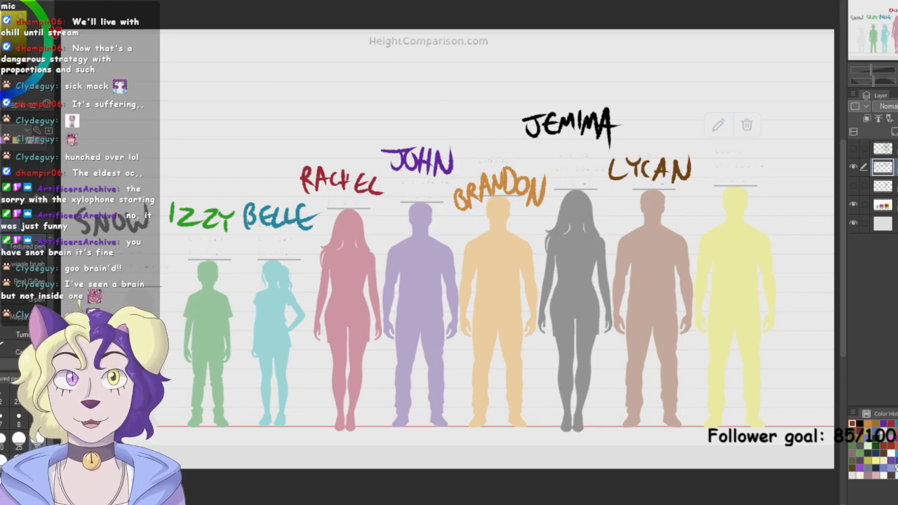
mouse_move(716, 176)
left_mouse_down()
mouse_move(717, 157)
mouse_move(723, 178)
left_mouse_up()
key("ctrl+z")
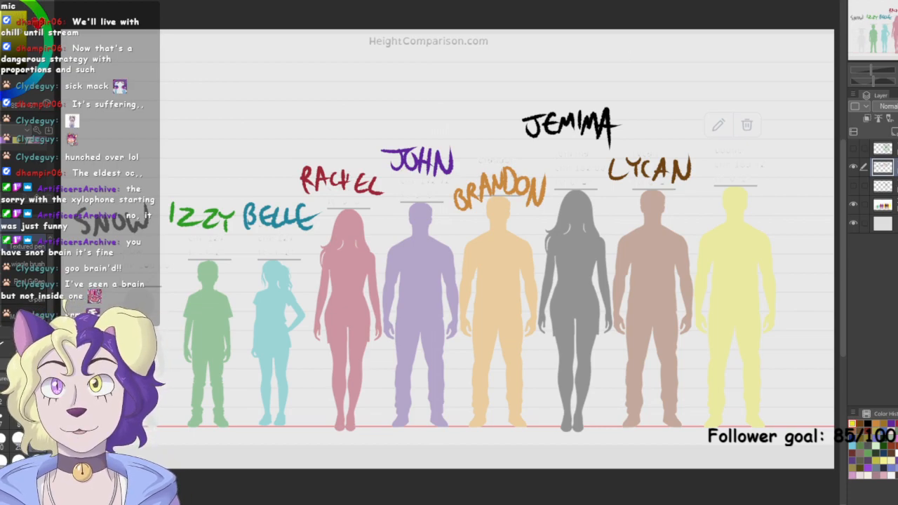
left_click_drag(708, 179, 709, 158)
mouse_move(709, 159)
left_mouse_down()
mouse_move(719, 170)
mouse_move(764, 176)
mouse_move(789, 162)
mouse_move(805, 185)
mouse_move(809, 173)
left_mouse_up()
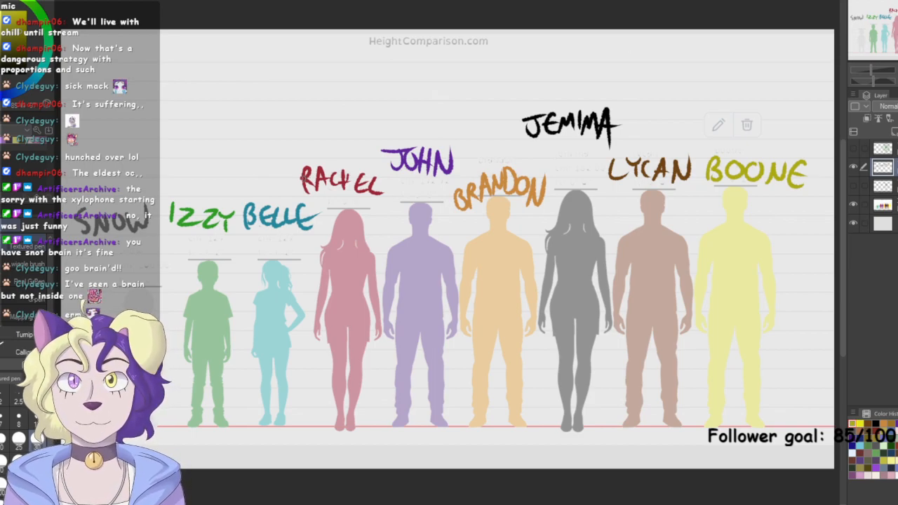
Scribble adjoining diagonal stripes in the chart's upper left corner, using the red, orange, yellow, green, teal and purple of the names
left_click(304, 179, "alt")
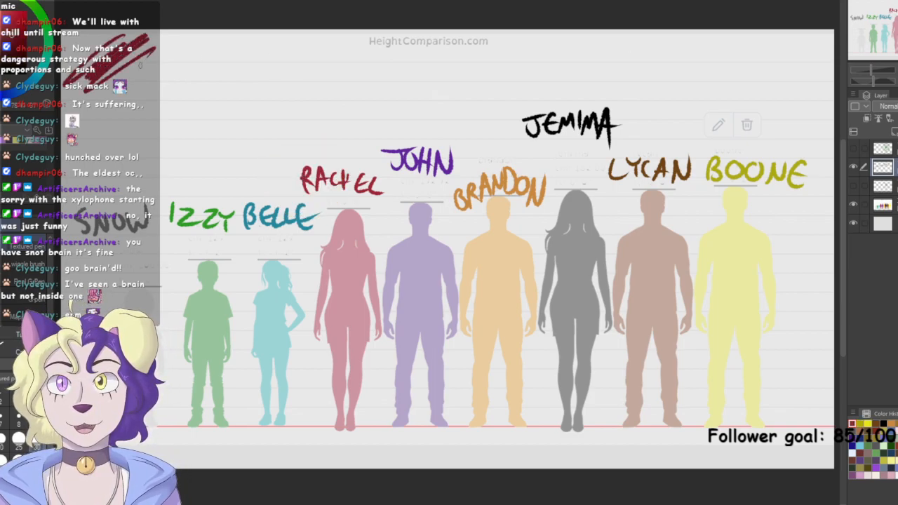
left_click(469, 193, "alt")
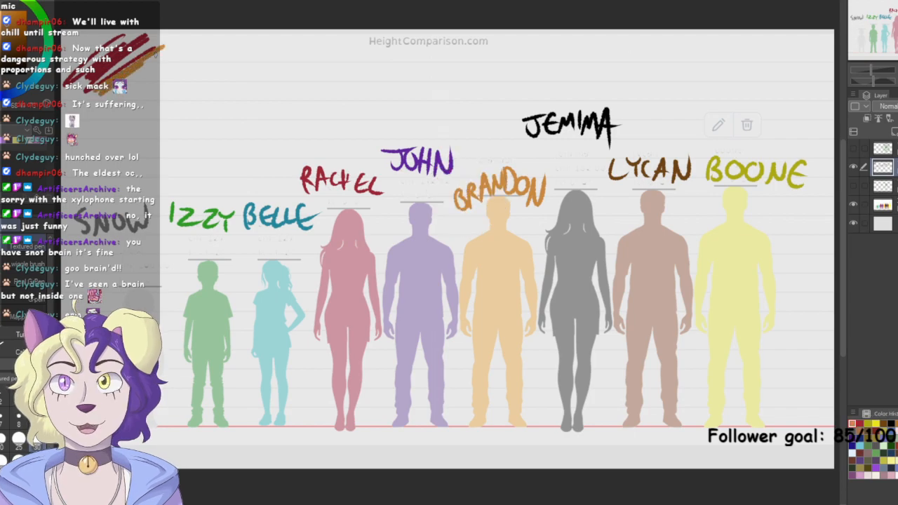
mouse_move(735, 176)
left_mouse_down()
mouse_move(211, 112)
mouse_move(151, 67)
mouse_move(736, 168)
left_mouse_up()
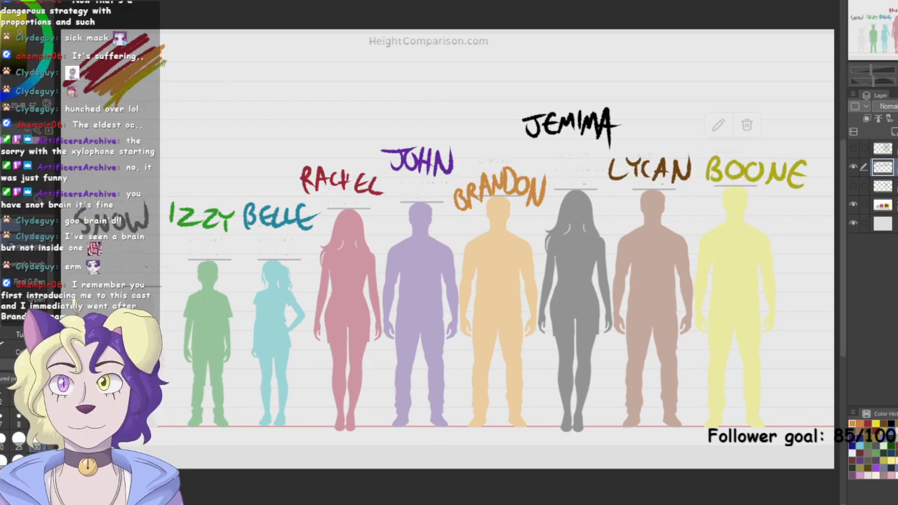
left_click_drag(213, 260, 209, 223)
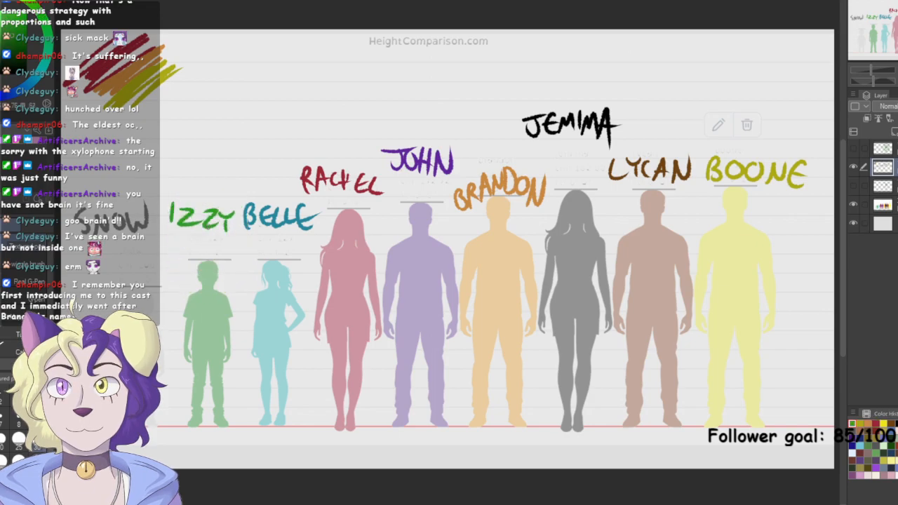
mouse_move(179, 114)
left_mouse_down()
mouse_move(161, 85)
mouse_move(195, 77)
left_mouse_up()
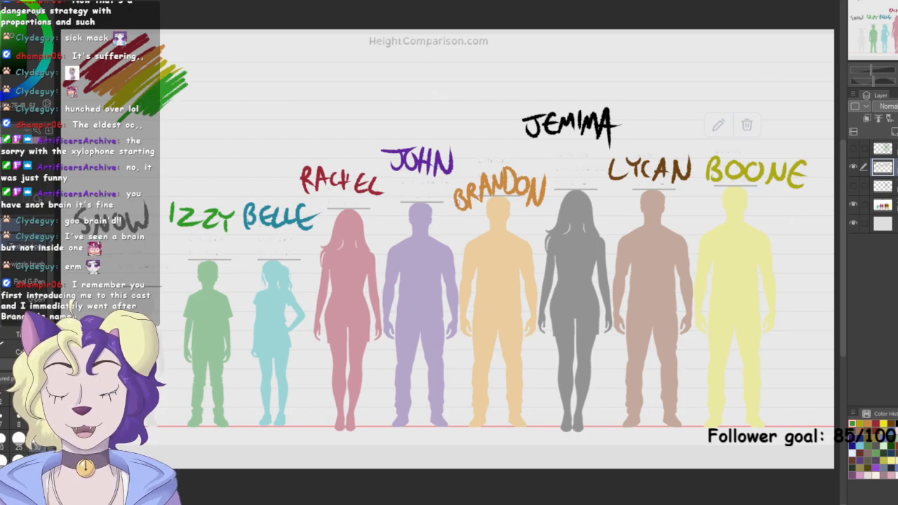
mouse_move(298, 218)
left_mouse_down()
mouse_move(207, 123)
mouse_move(306, 219)
mouse_move(176, 85)
mouse_move(197, 87)
mouse_move(302, 215)
mouse_move(273, 213)
mouse_move(195, 175)
mouse_move(293, 220)
mouse_move(353, 180)
mouse_move(296, 213)
left_mouse_up()
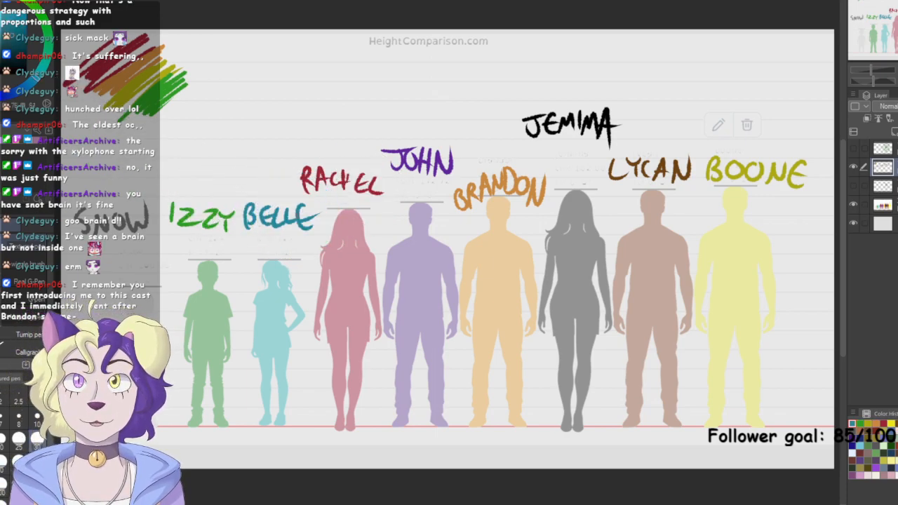
mouse_move(183, 93)
left_mouse_down()
mouse_move(146, 131)
mouse_move(203, 101)
left_mouse_up()
left_click_drag(416, 157, 421, 152)
mouse_move(194, 112)
left_mouse_down()
mouse_move(181, 140)
mouse_move(219, 120)
left_mouse_up()
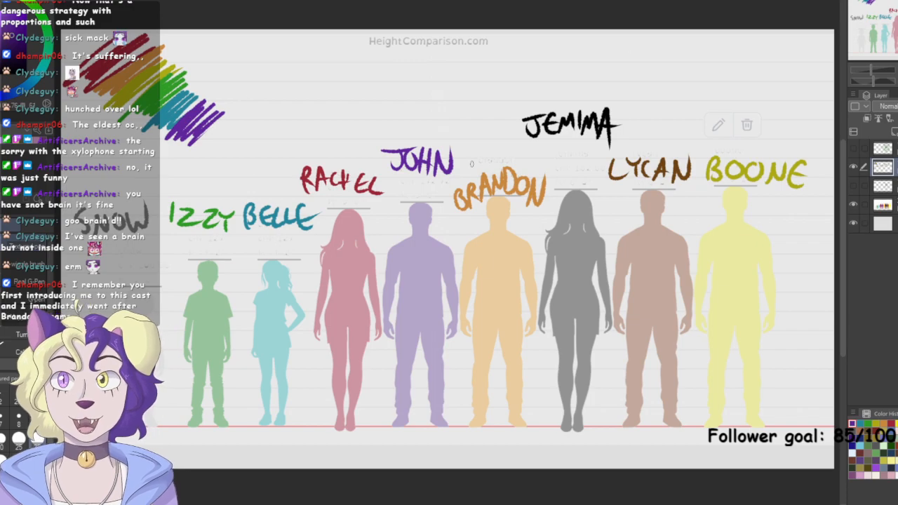
Circle the rainbow scribble in purple, and undo the circle together with all the stripes
mouse_move(209, 87)
left_mouse_down()
mouse_move(180, 55)
mouse_move(221, 135)
mouse_move(193, 72)
left_mouse_up()
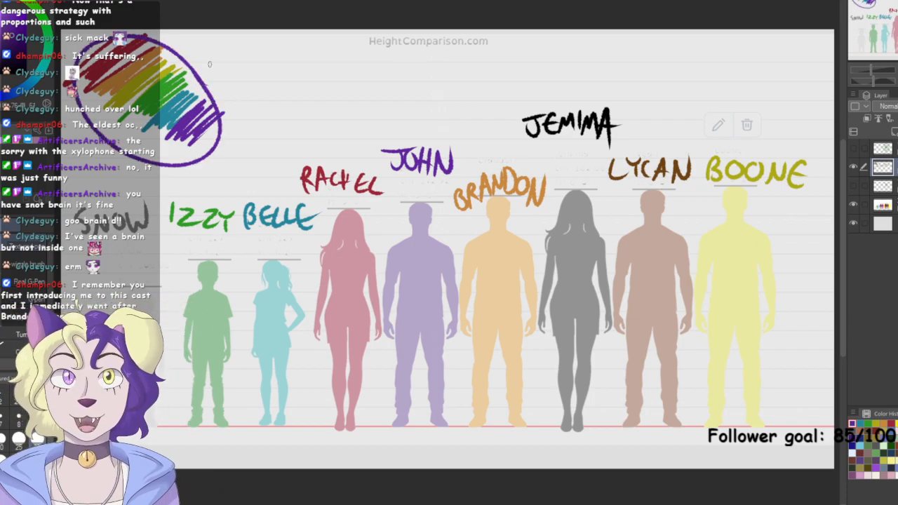
key("ctrl+z")
key("ctrl+z")
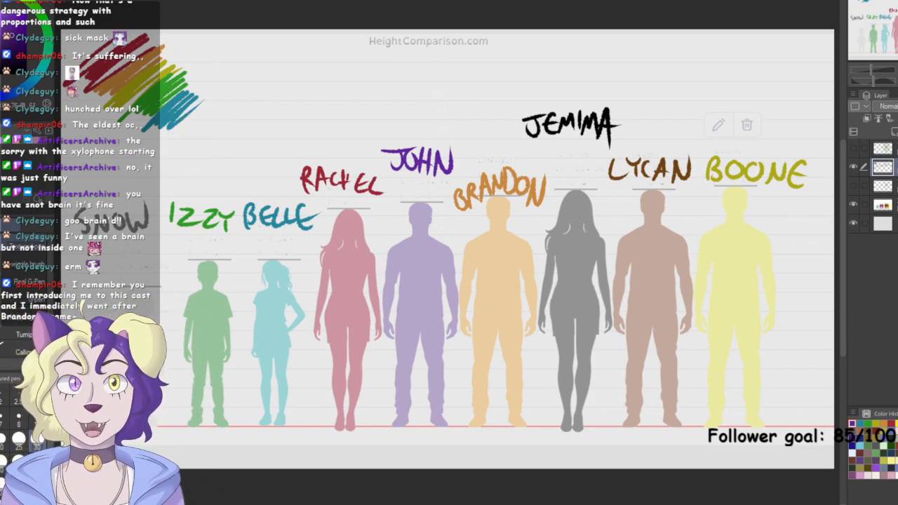
key("ctrl+z")
key("ctrl+z")
key("ctrl+z")
key("ctrl+z")
key("ctrl+z")
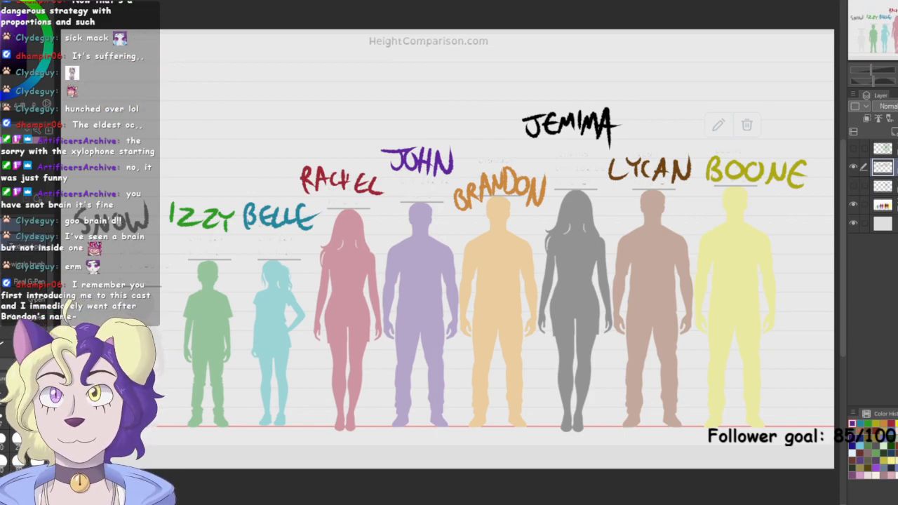
Draw simple human figure outlines in black over the light grey child silhouette and the purple silhouette
left_click_drag(145, 303, 139, 310)
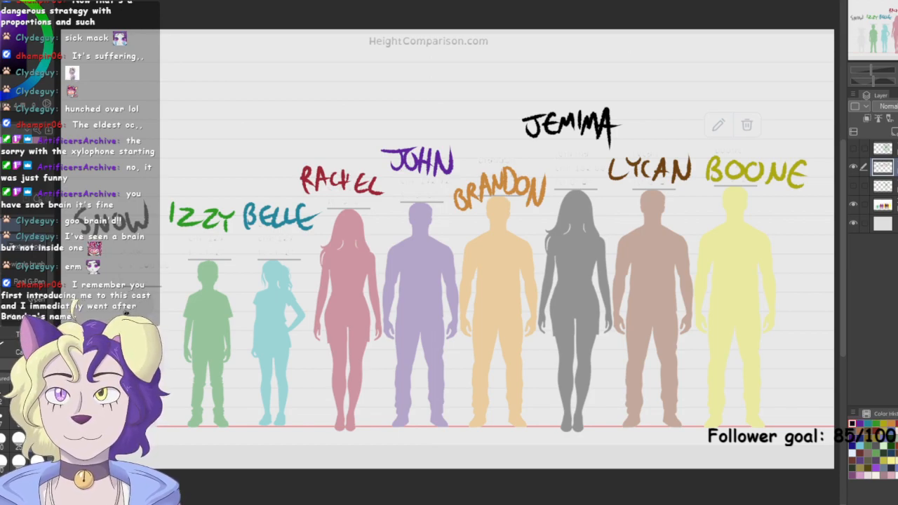
left_click_drag(127, 313, 144, 313)
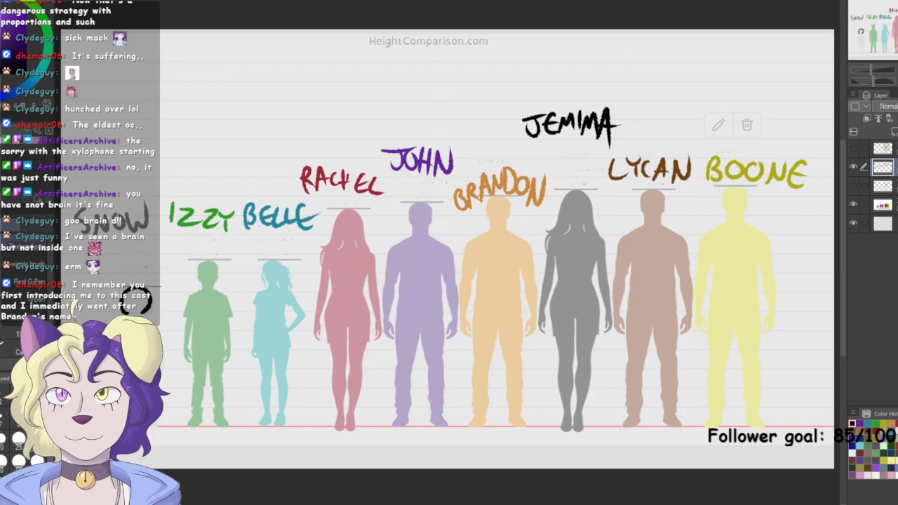
left_click_drag(128, 314, 144, 311)
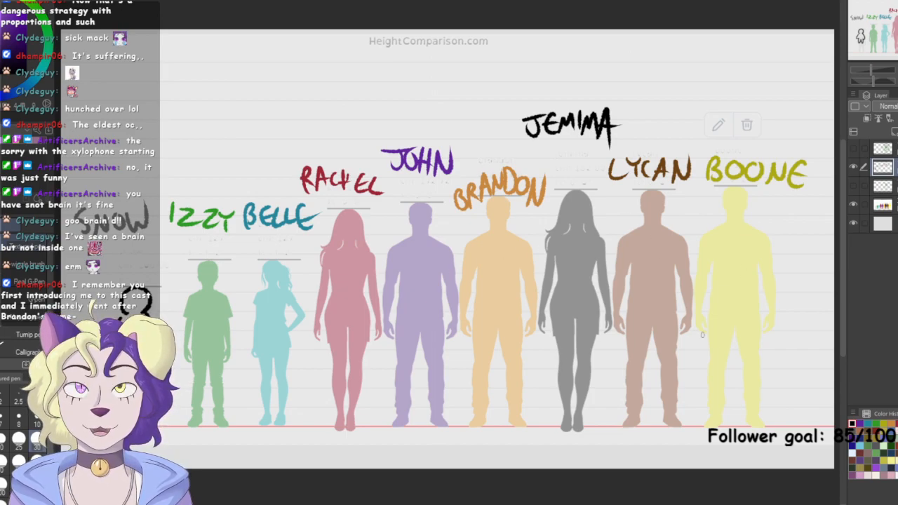
mouse_move(439, 272)
left_mouse_down()
mouse_move(428, 249)
mouse_move(410, 267)
mouse_move(400, 301)
mouse_move(413, 293)
mouse_move(408, 314)
mouse_move(414, 326)
mouse_move(421, 309)
mouse_move(424, 330)
mouse_move(442, 299)
mouse_move(438, 276)
left_mouse_up()
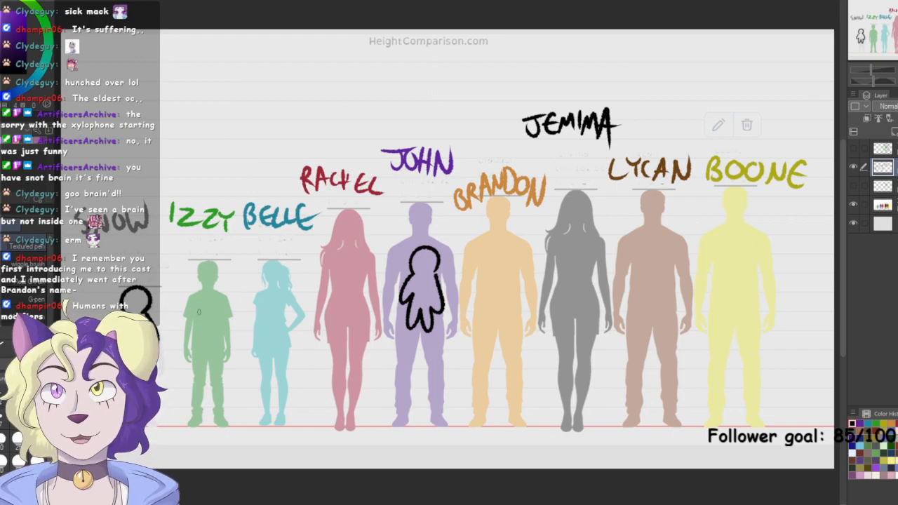
Draw a tilted black witch hat with small pattern marks on the green child silhouette
left_click_drag(202, 325, 238, 345)
left_click_drag(203, 304, 217, 266)
key("ctrl+z")
mouse_move(202, 304)
left_mouse_down()
mouse_move(226, 322)
mouse_move(221, 338)
mouse_move(210, 324)
mouse_move(229, 338)
mouse_move(212, 312)
left_mouse_up()
left_click_drag(224, 289, 222, 295)
left_click_drag(214, 292, 230, 271)
left_click_drag(227, 309, 222, 321)
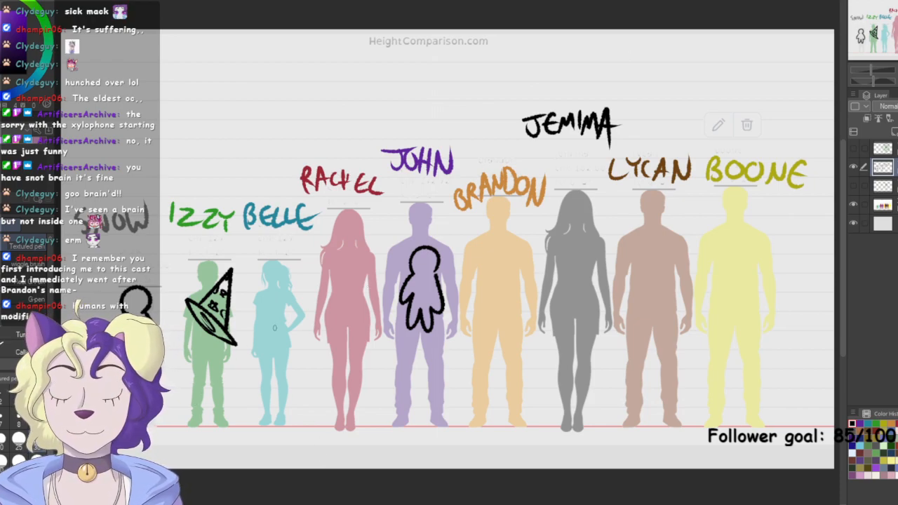
Draw a black ghost with oval eyes and a small mouth on the light blue child silhouette
mouse_move(293, 311)
left_mouse_down()
mouse_move(293, 288)
mouse_move(254, 334)
mouse_move(274, 350)
mouse_move(296, 349)
mouse_move(292, 303)
mouse_move(269, 305)
mouse_move(270, 294)
left_mouse_up()
left_click_drag(284, 295, 269, 320)
left_click_drag(270, 321, 283, 320)
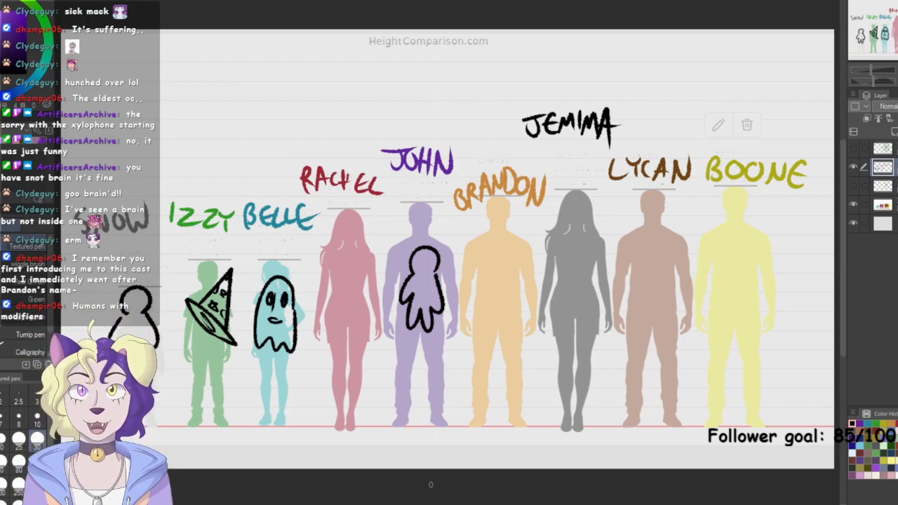
Draw a black bat with spread wings on the pink silhouette's chest, redoing the first strokes
mouse_move(328, 271)
left_mouse_down()
mouse_move(365, 278)
mouse_move(341, 302)
mouse_move(359, 302)
mouse_move(363, 286)
mouse_move(341, 249)
mouse_move(355, 248)
mouse_move(355, 263)
left_mouse_up()
key("ctrl+z")
key("ctrl+z")
key("ctrl+z")
key("ctrl+z")
mouse_move(336, 272)
left_mouse_down()
mouse_move(314, 282)
mouse_move(334, 285)
mouse_move(338, 274)
mouse_move(347, 287)
mouse_move(354, 260)
mouse_move(354, 277)
mouse_move(370, 283)
mouse_move(381, 270)
mouse_move(356, 269)
left_mouse_up()
Draw black bats on the dark grey and yellow silhouettes and a wolf head on the brown silhouette
mouse_move(575, 251)
left_mouse_down()
mouse_move(565, 264)
mouse_move(555, 251)
mouse_move(537, 271)
mouse_move(575, 288)
mouse_move(582, 270)
mouse_move(603, 277)
mouse_move(612, 246)
mouse_move(602, 247)
left_mouse_up()
mouse_move(740, 250)
left_mouse_down()
mouse_move(728, 232)
mouse_move(737, 247)
mouse_move(742, 235)
mouse_move(734, 266)
mouse_move(717, 238)
mouse_move(703, 263)
mouse_move(737, 280)
mouse_move(730, 271)
mouse_move(759, 237)
mouse_move(770, 262)
mouse_move(736, 262)
left_mouse_up()
mouse_move(671, 254)
left_mouse_down()
mouse_move(666, 289)
mouse_move(673, 261)
mouse_move(645, 253)
mouse_move(680, 264)
mouse_move(611, 281)
mouse_move(628, 295)
mouse_move(698, 277)
mouse_move(682, 293)
left_mouse_up()
mouse_move(636, 269)
left_mouse_down()
mouse_move(666, 275)
mouse_move(667, 283)
mouse_move(651, 285)
mouse_move(661, 289)
mouse_move(644, 293)
mouse_move(666, 291)
mouse_move(652, 302)
mouse_move(669, 291)
mouse_move(664, 298)
left_mouse_up()
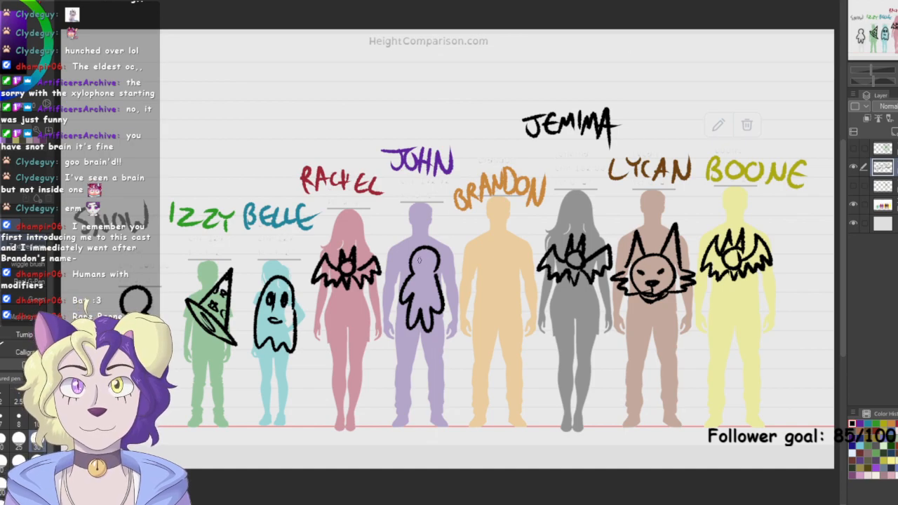
Draw black question marks on the heads of the purple and yellow silhouettes, and undo them
left_click(422, 225)
left_click_drag(421, 209, 414, 196)
left_click(739, 216)
left_click_drag(738, 208, 735, 196)
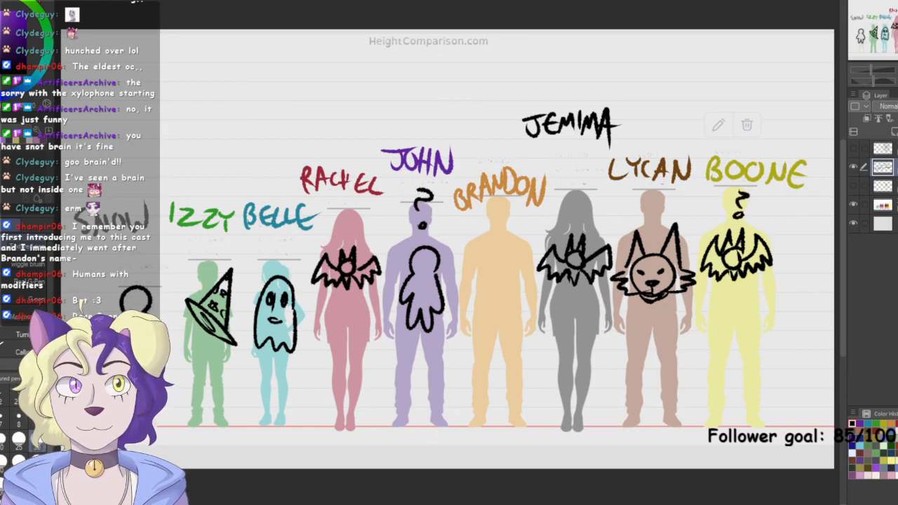
key("ctrl+z")
key("ctrl+z")
key("ctrl+z")
key("ctrl+z")
key("ctrl+z")
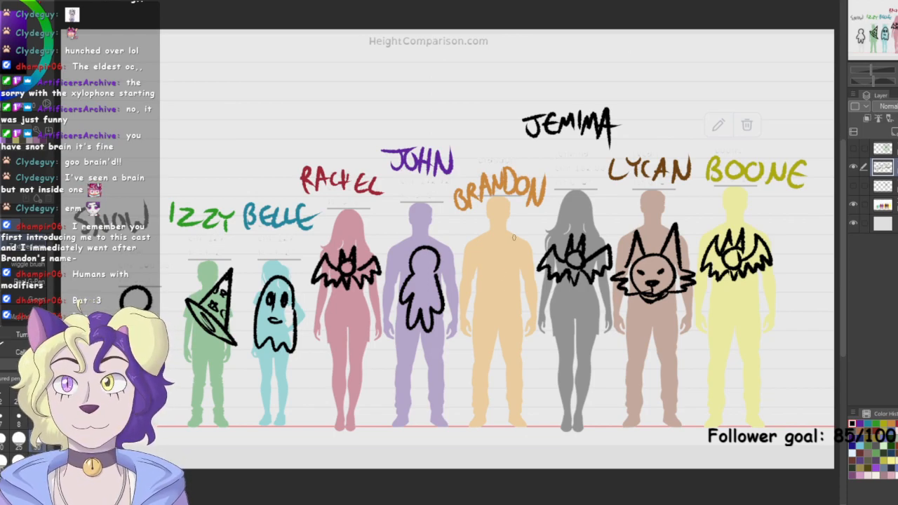
Draw a black circle with two pointed wings on the orange silhouette's chest and a short slanted stroke above it
mouse_move(498, 264)
left_mouse_down()
mouse_move(500, 252)
mouse_move(541, 250)
mouse_move(513, 278)
mouse_move(483, 278)
left_mouse_up()
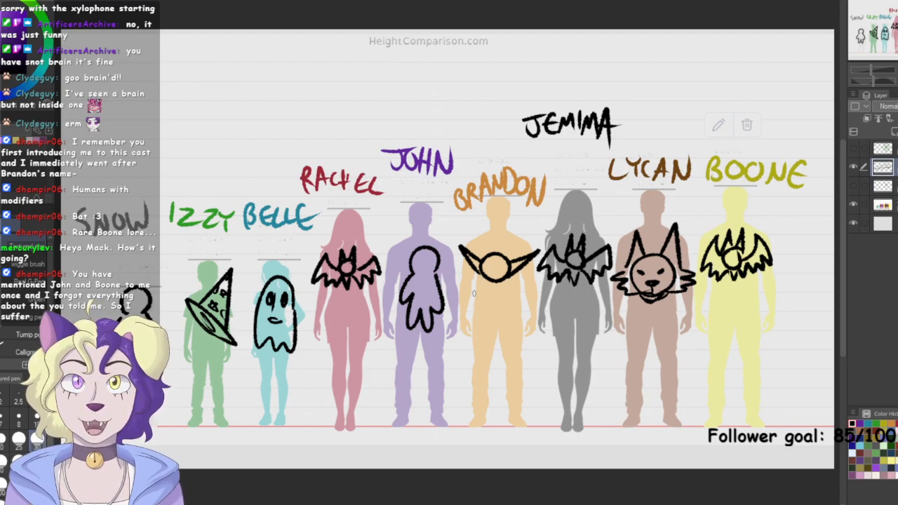
mouse_move(487, 217)
left_mouse_down()
mouse_move(494, 245)
mouse_move(505, 247)
left_mouse_up()
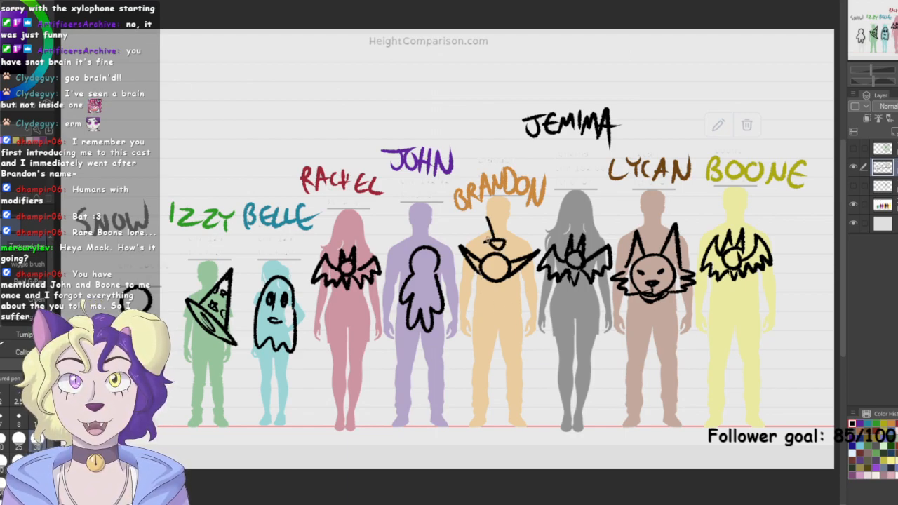
key("ctrl+z")
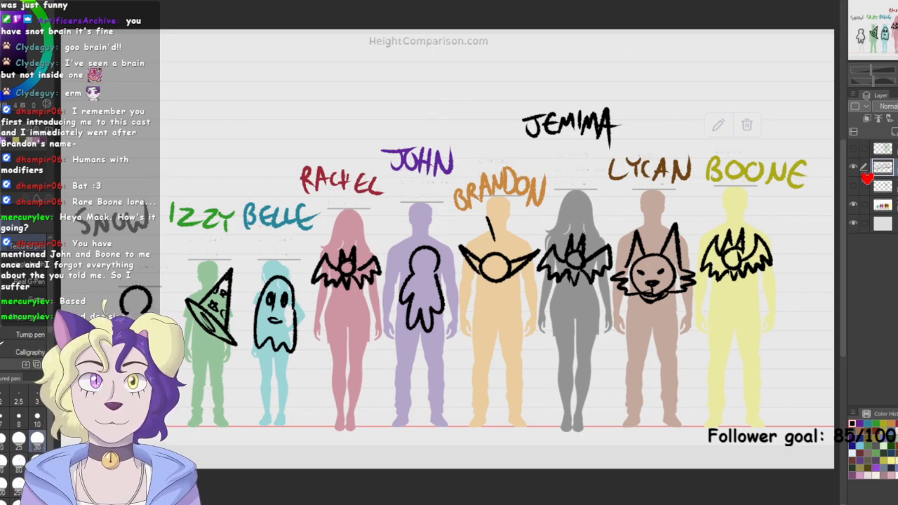
Draw a small black heart beside the green silhouette's head, and undo it
left_click_drag(421, 281, 586, 226)
scroll(446, 249, "up", 4)
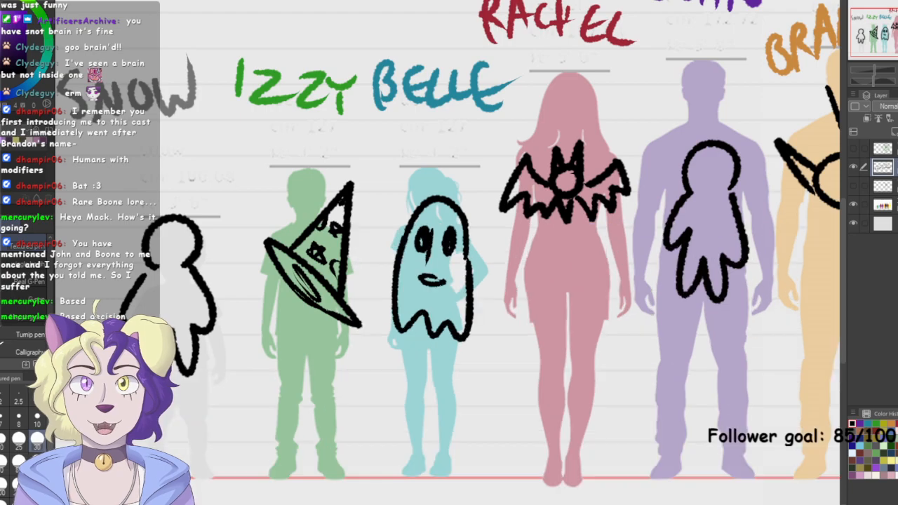
mouse_move(294, 184)
left_mouse_down()
mouse_move(275, 165)
mouse_move(293, 182)
left_mouse_up()
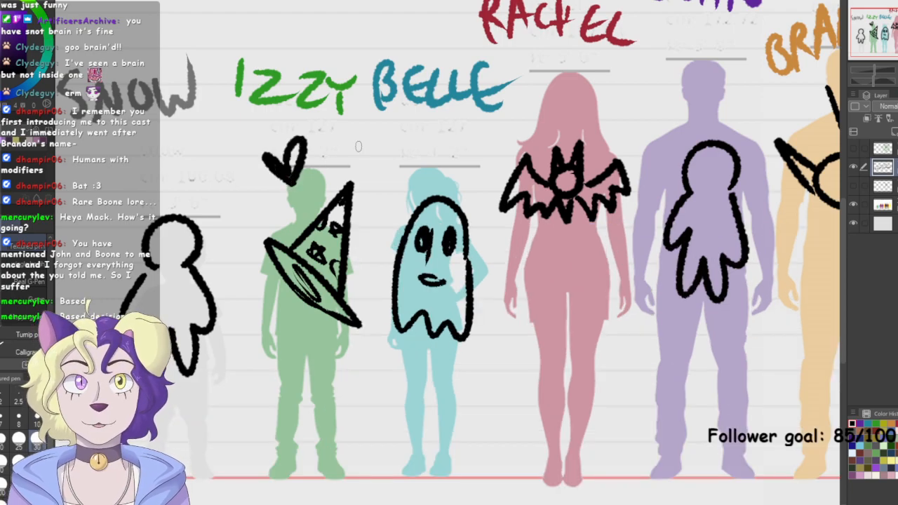
key("ctrl+z")
key("ctrl+0")
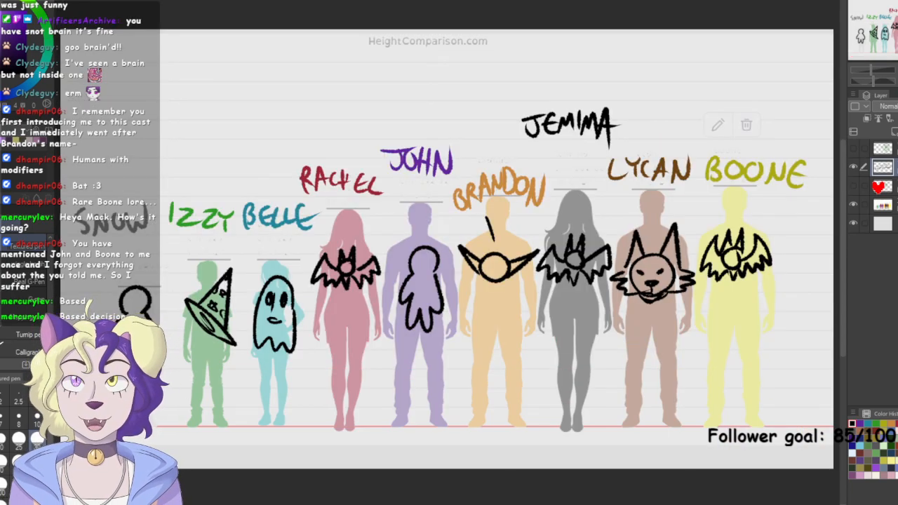
Mark the silhouettes with teal circles drawn above the characters' names
left_click(878, 425)
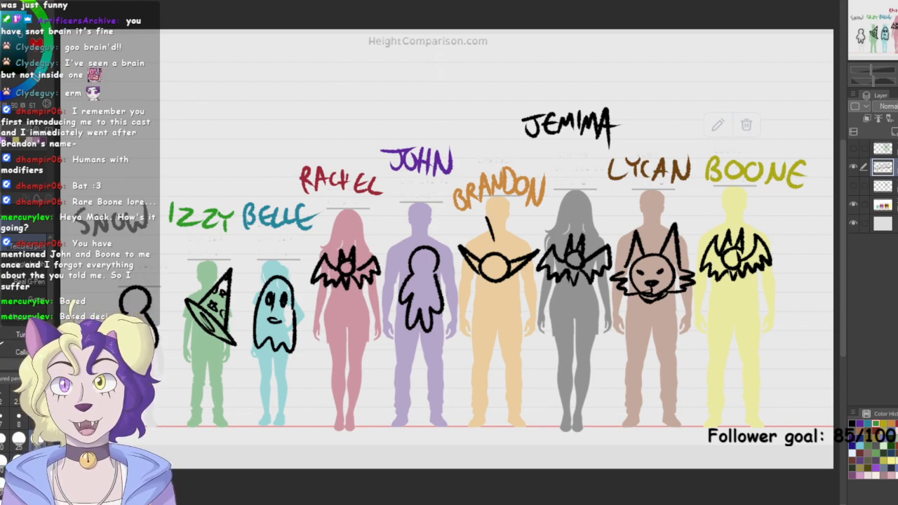
left_click_drag(226, 131, 224, 130)
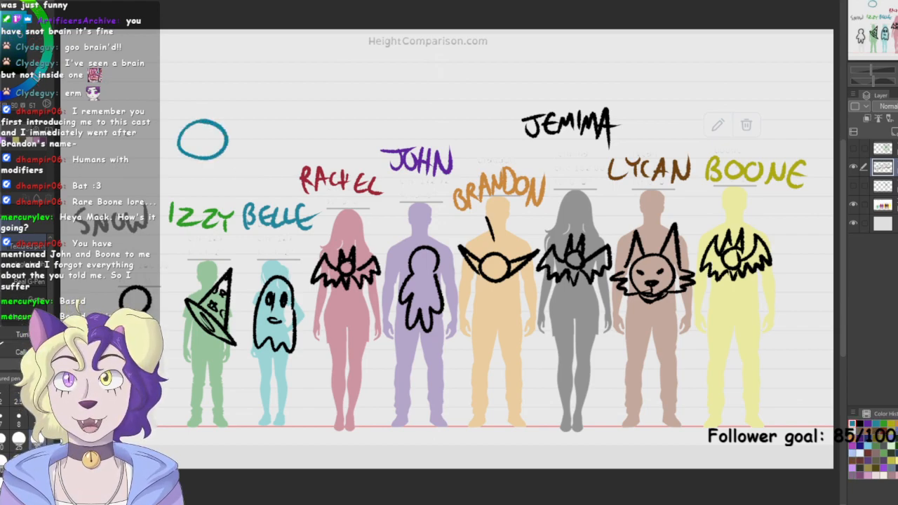
left_click_drag(125, 130, 128, 133)
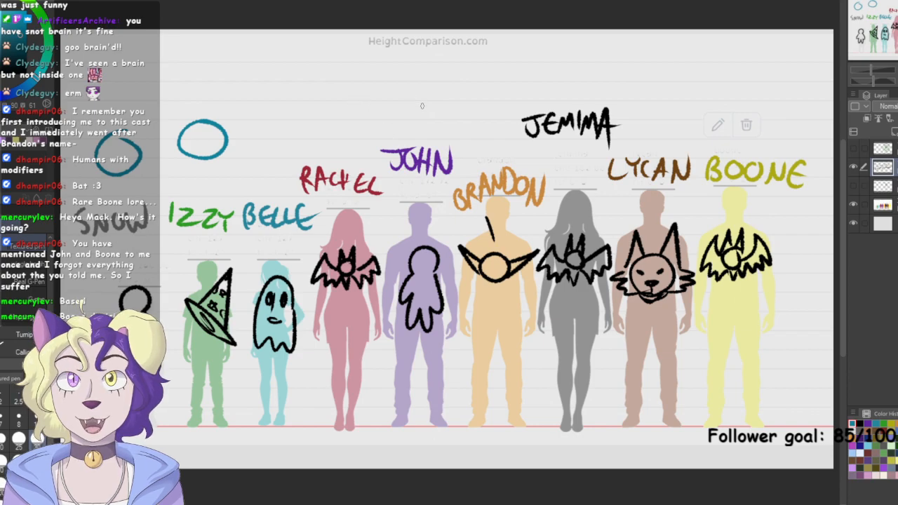
mouse_move(438, 97)
left_mouse_down()
mouse_move(411, 103)
mouse_move(438, 95)
left_mouse_up()
mouse_move(588, 81)
left_mouse_down()
mouse_move(551, 89)
mouse_move(591, 78)
left_mouse_up()
left_click_drag(502, 128, 506, 123)
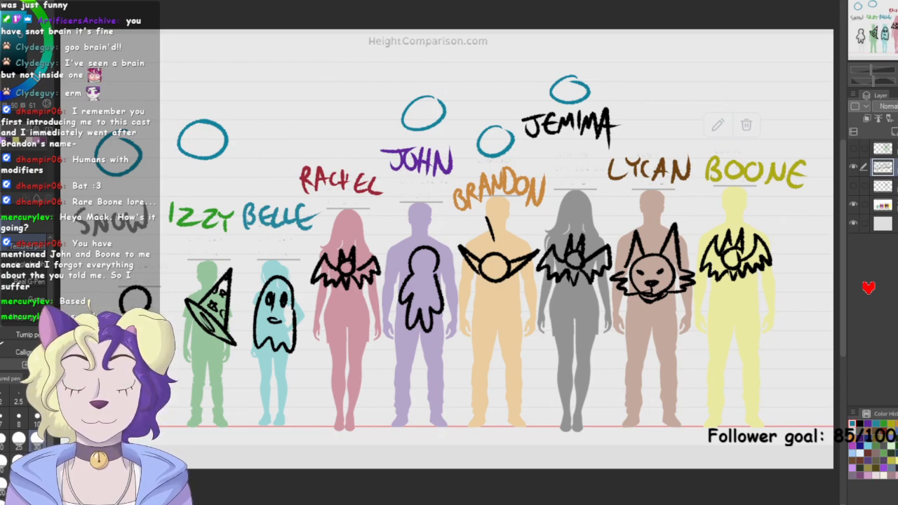
left_click_drag(343, 142, 360, 142)
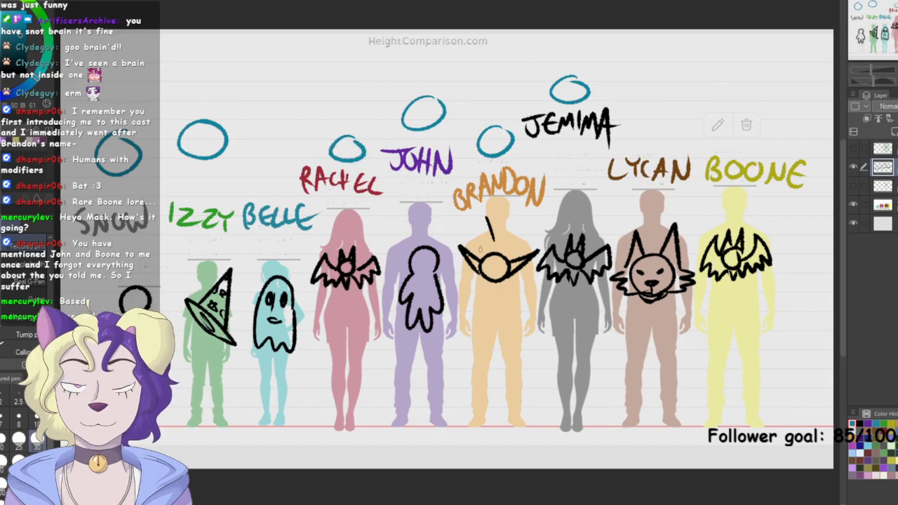
left_click_drag(666, 124, 671, 128)
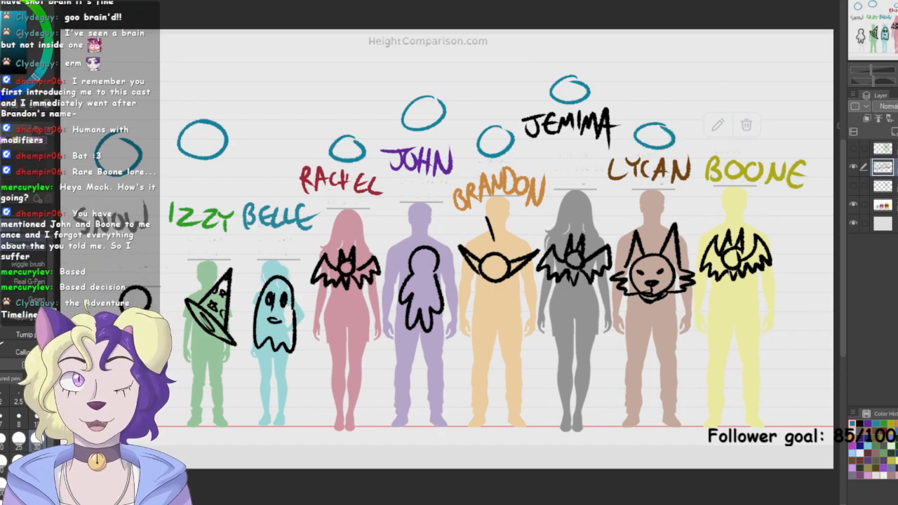
left_click_drag(780, 127, 765, 121)
mouse_move(281, 164)
left_mouse_down()
mouse_move(259, 194)
mouse_move(295, 165)
left_mouse_up()
Undo all the teal circles above the names
key("ctrl+z")
key("ctrl+z")
key("ctrl+z")
key("ctrl+z")
key("ctrl+z")
key("ctrl+z")
key("ctrl+z")
key("ctrl+z")
key("ctrl+z")
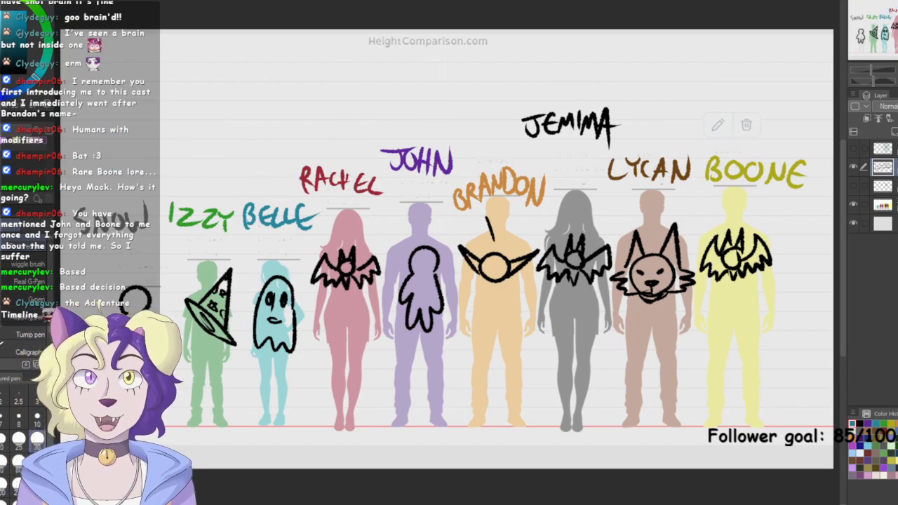
left_click(853, 167)
left_click(854, 167)
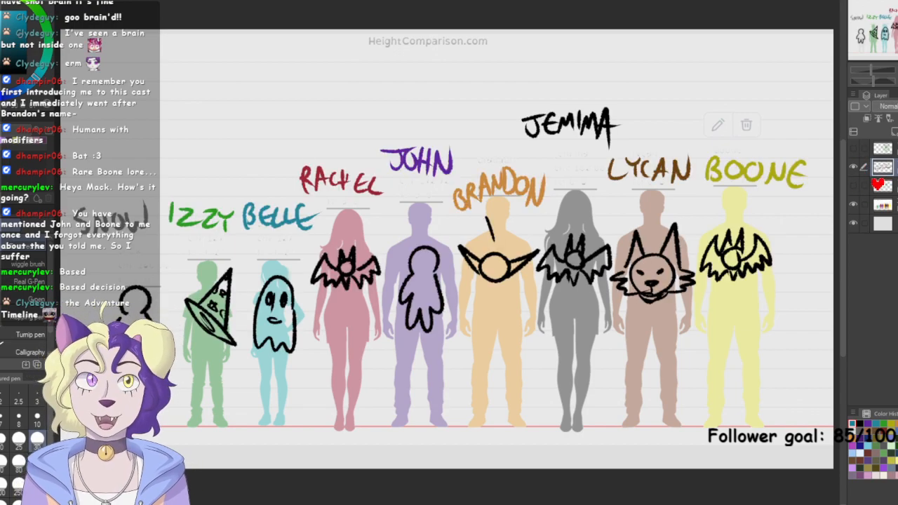
left_click(854, 205)
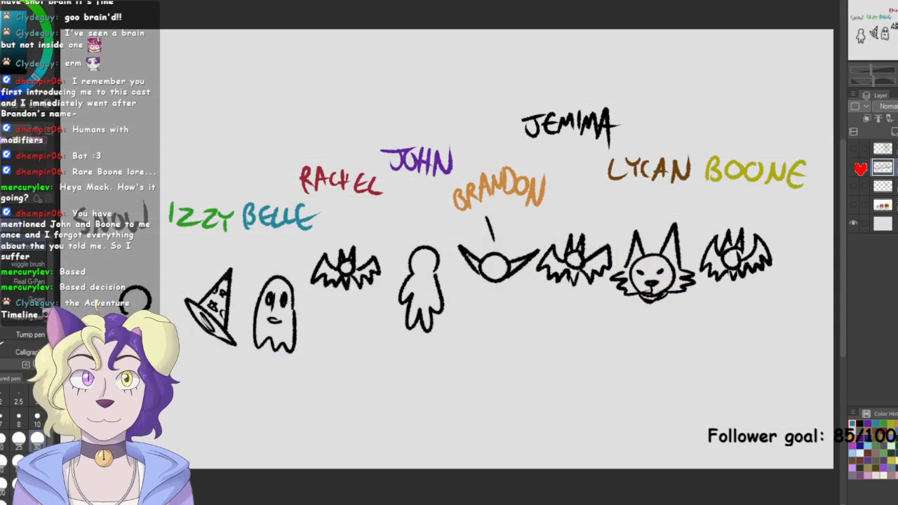
left_click(853, 167)
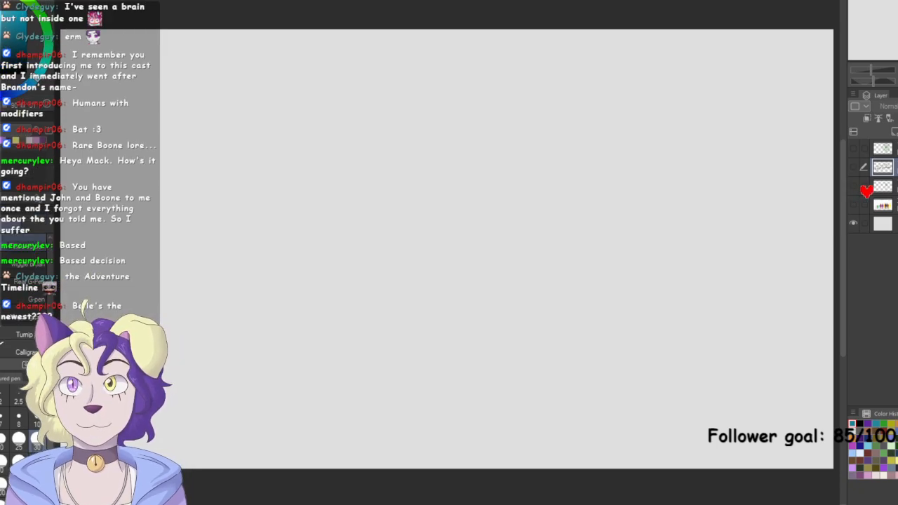
left_click(854, 205)
left_click(854, 167)
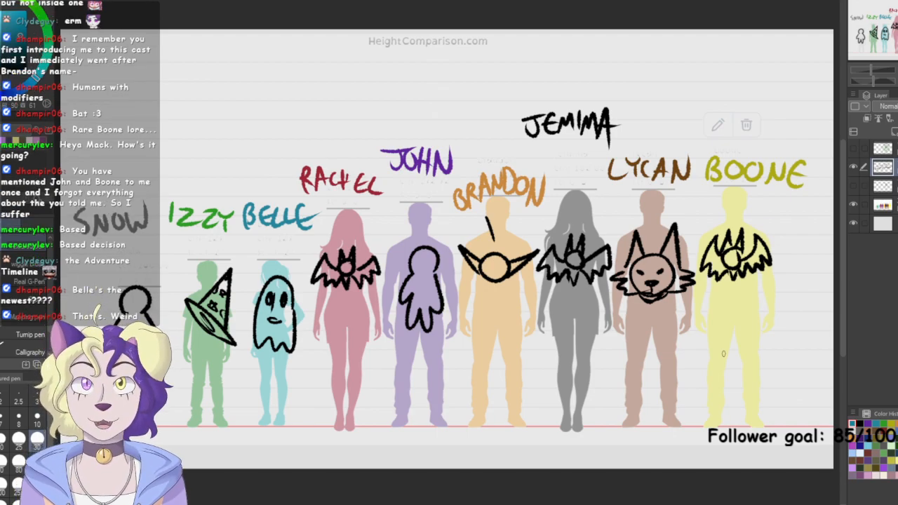
Erase the slanted black stroke above the winged circle on the orange silhouette
key("e")
left_click_drag(489, 213, 498, 236)
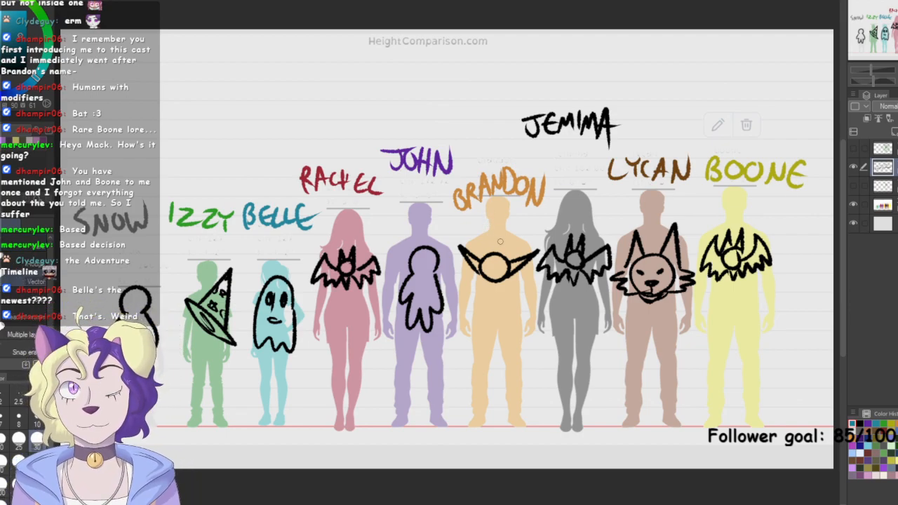
Draw a curved teal arrow pointing down at the green silhouette's name, and undo it
key("p")
left_click_drag(236, 165, 210, 205)
left_click_drag(197, 199, 209, 210)
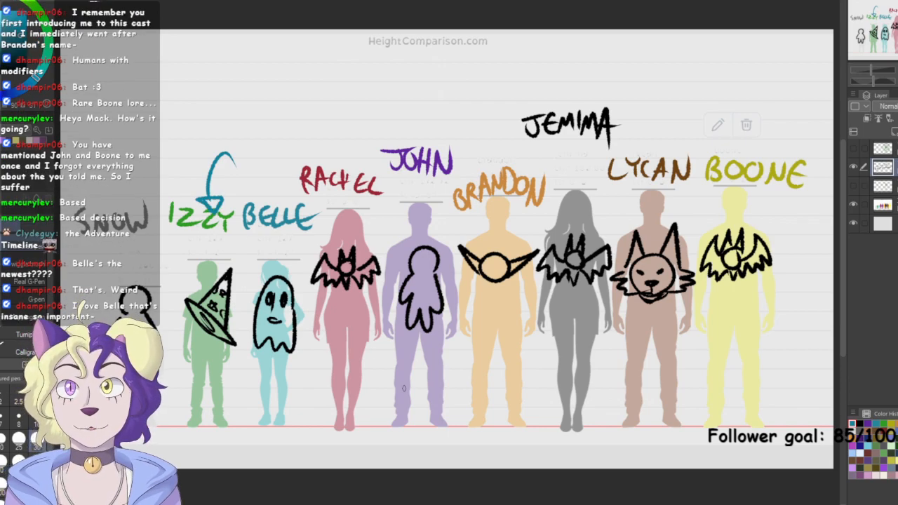
key("ctrl+z")
key("ctrl+z")
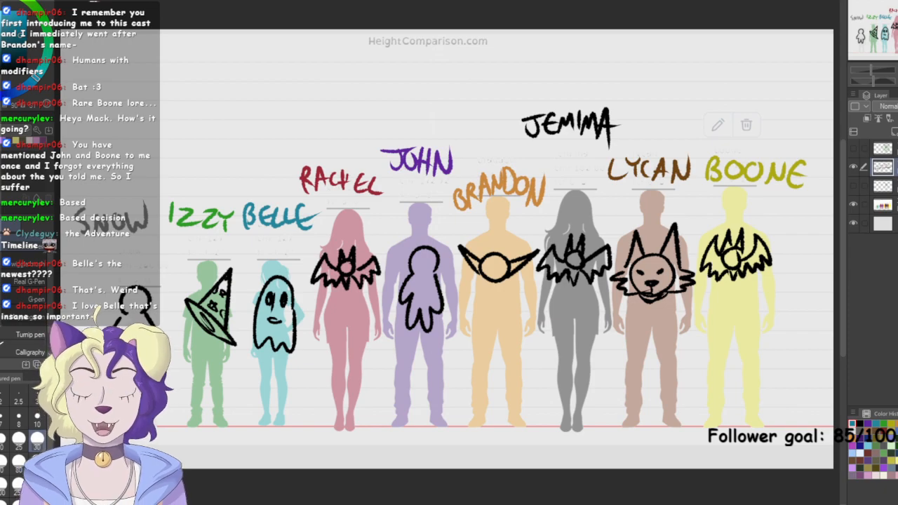
Hide the name and chart layers and show the layer with the green character sketch
left_click(854, 168)
left_click(854, 204)
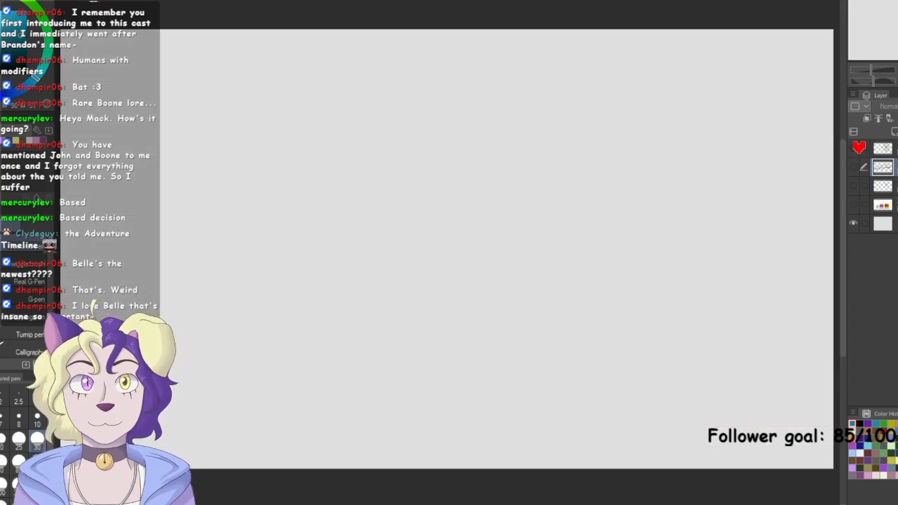
left_click(857, 148)
left_click(857, 148)
left_click(855, 185)
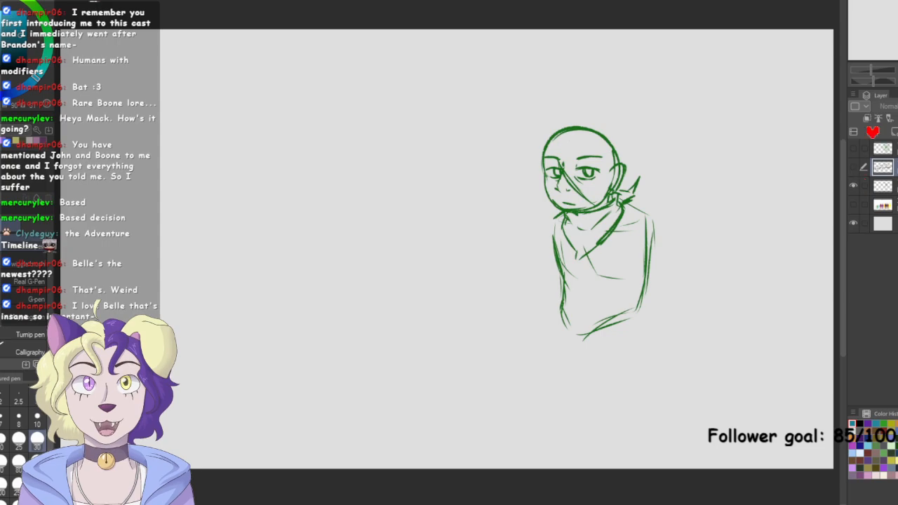
Pick up the green of the character sketch as drawing color and make the sketch's layer active
left_click_drag(618, 231, 563, 224)
scroll(572, 181, "up", 2)
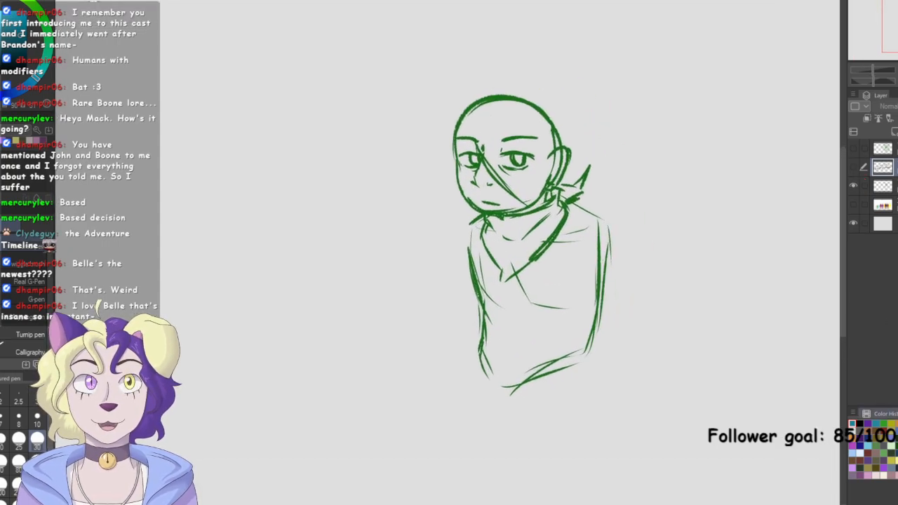
left_click(567, 207, "alt")
key("ctrl+plus")
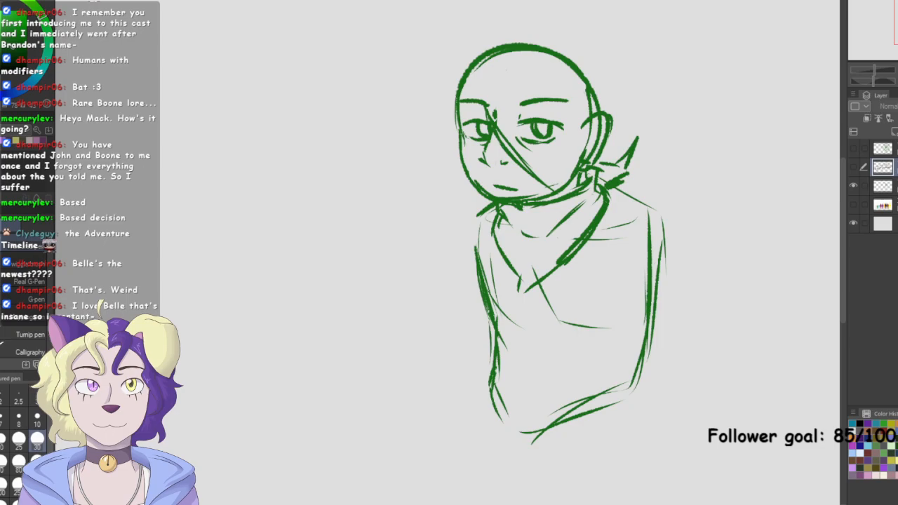
left_click(883, 148)
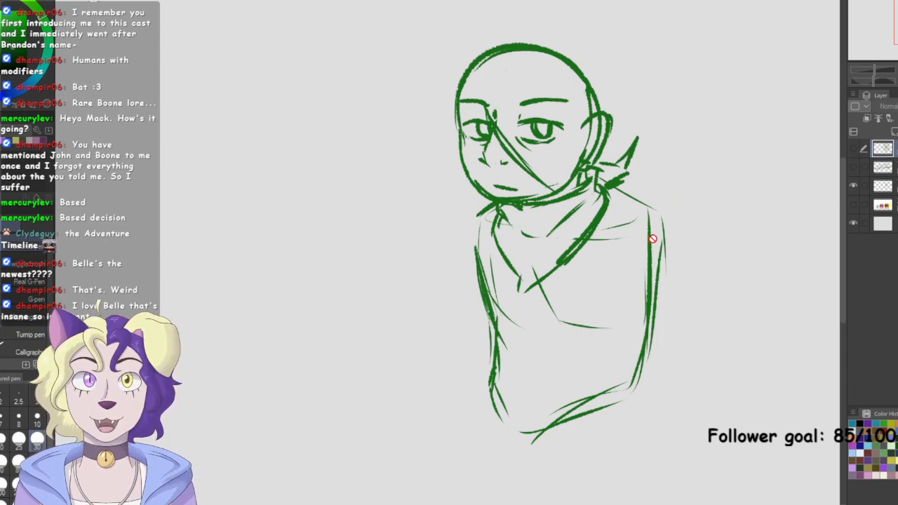
left_click(883, 186)
Draw a small green circle on the sketched character's shoulder, and undo it
mouse_move(775, 175)
left_mouse_down()
mouse_move(684, 263)
mouse_move(645, 416)
left_mouse_up()
mouse_move(684, 246)
left_mouse_down()
mouse_move(621, 351)
mouse_move(674, 219)
mouse_move(673, 254)
mouse_move(666, 220)
left_mouse_up()
key("Delete")
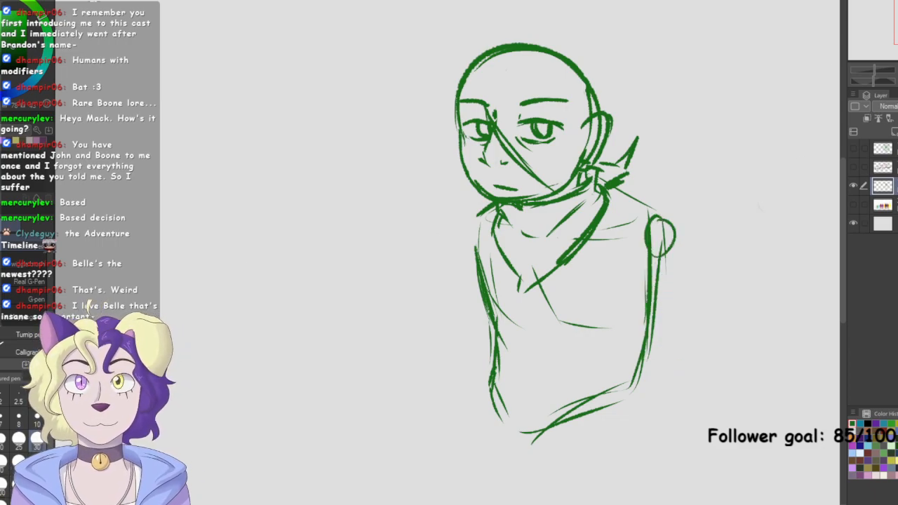
key("ctrl+z")
Draw a green heart on each side of the sketched character's head, and undo both
mouse_move(437, 90)
left_mouse_down()
mouse_move(410, 70)
mouse_move(439, 87)
left_mouse_up()
mouse_move(627, 69)
left_mouse_down()
mouse_move(656, 32)
mouse_move(629, 70)
left_mouse_up()
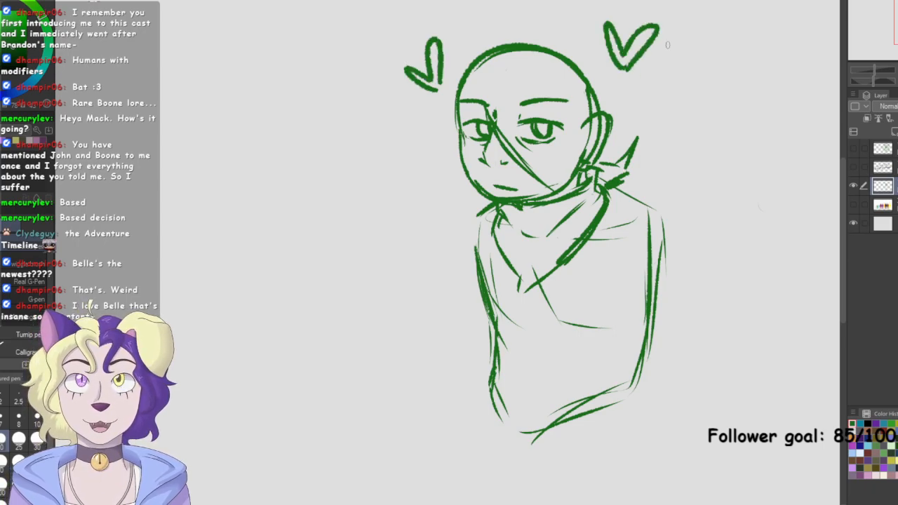
key("ctrl+z")
key("ctrl+z")
Draw a green-outlined flag beside the character's head and fill it with green, light green, white, grey and black stripes
left_click_drag(562, 176, 511, 314)
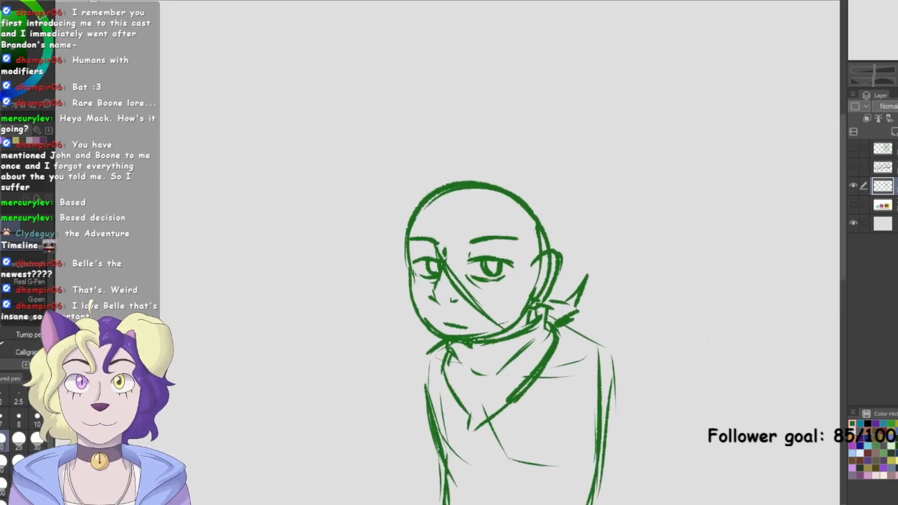
left_click_drag(802, 200, 810, 130)
mouse_move(184, 123)
left_mouse_down()
mouse_move(248, 209)
mouse_move(218, 112)
mouse_move(187, 120)
left_mouse_up()
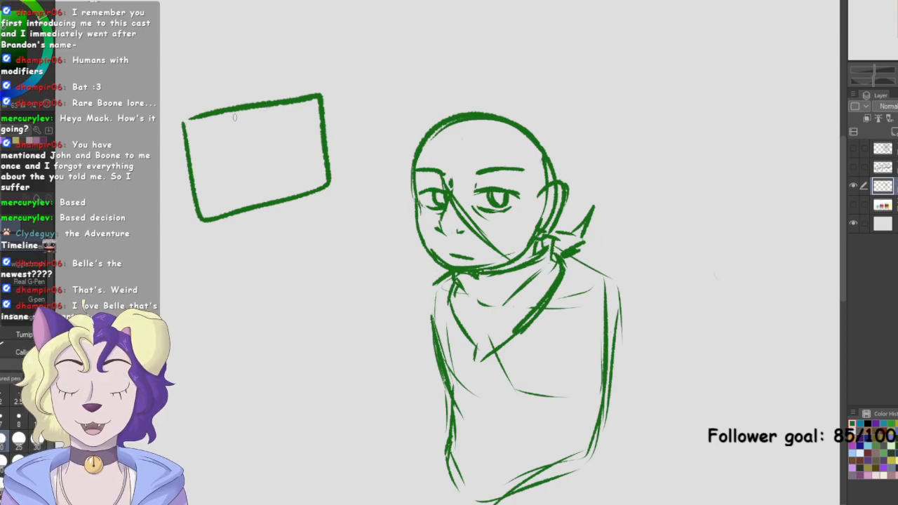
mouse_move(189, 127)
left_mouse_down()
mouse_move(310, 107)
mouse_move(199, 133)
mouse_move(284, 126)
left_mouse_up()
mouse_move(201, 138)
left_mouse_down()
mouse_move(191, 157)
mouse_move(270, 133)
mouse_move(308, 134)
left_mouse_up()
mouse_move(206, 157)
left_mouse_down()
mouse_move(288, 148)
mouse_move(225, 166)
mouse_move(190, 136)
left_mouse_up()
mouse_move(269, 157)
left_mouse_down()
mouse_move(301, 156)
mouse_move(217, 185)
mouse_move(280, 161)
mouse_move(317, 168)
mouse_move(213, 199)
mouse_move(316, 186)
mouse_move(287, 191)
mouse_move(306, 182)
left_mouse_up()
Draw a black-outlined flag below the green one with black, grey and purple stripes, purple uppermost
mouse_move(191, 364)
left_mouse_down()
mouse_move(332, 339)
mouse_move(310, 249)
mouse_move(180, 270)
left_mouse_up()
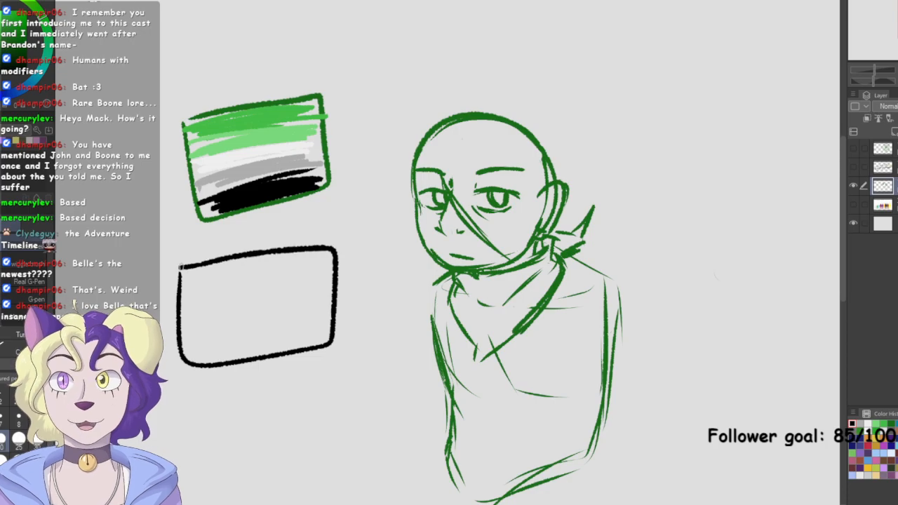
mouse_move(295, 336)
left_mouse_down()
mouse_move(207, 348)
mouse_move(316, 347)
mouse_move(304, 330)
mouse_move(214, 338)
mouse_move(328, 323)
mouse_move(205, 313)
mouse_move(322, 328)
mouse_move(330, 319)
mouse_move(214, 304)
mouse_move(218, 324)
mouse_move(261, 334)
left_mouse_up()
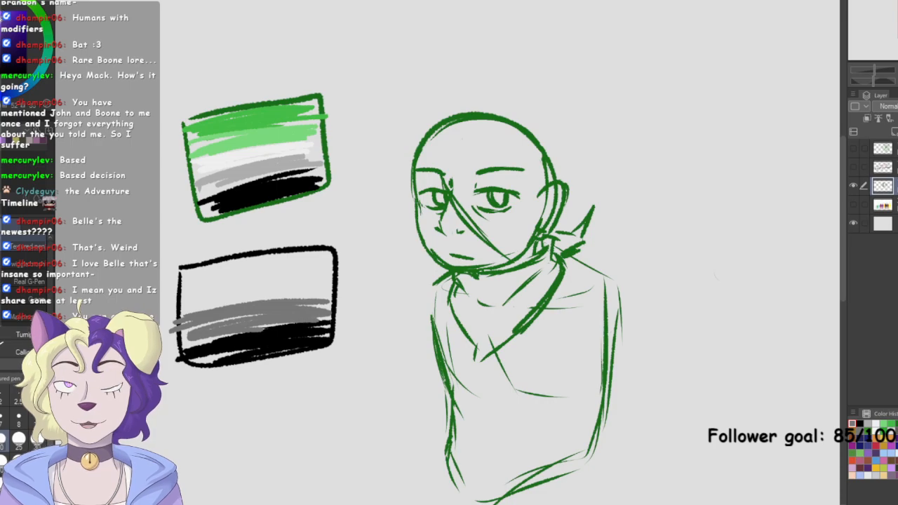
mouse_move(327, 258)
left_mouse_down()
mouse_move(179, 275)
mouse_move(339, 274)
left_mouse_up()
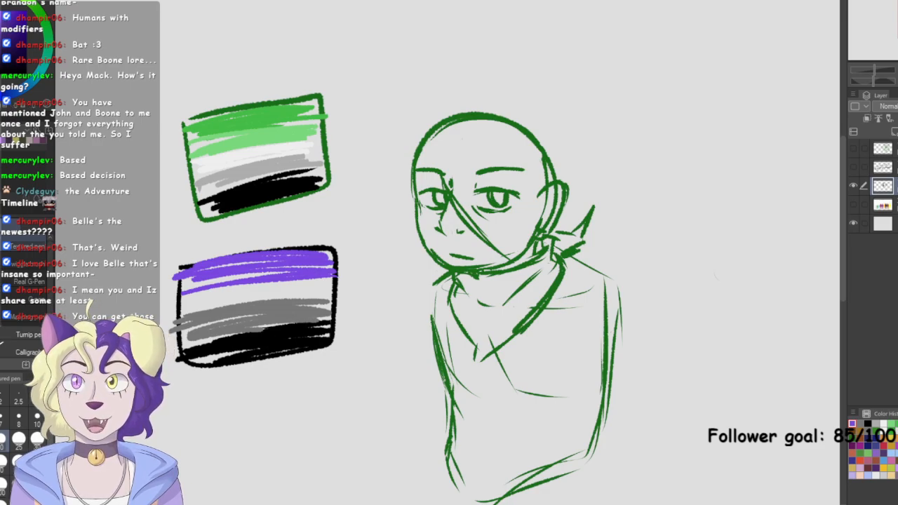
Draw two black arrows pointing from the striped flags to the character's head
left_click_drag(335, 184, 356, 204)
mouse_move(360, 214)
left_mouse_down()
mouse_move(359, 194)
mouse_move(362, 214)
left_mouse_up()
mouse_move(349, 244)
left_mouse_down()
mouse_move(388, 233)
mouse_move(372, 240)
left_mouse_up()
Draw a third, black-outlined flag on the character's other side with two light green stripes across its middle
mouse_move(705, 132)
left_mouse_down()
mouse_move(805, 257)
mouse_move(827, 150)
left_mouse_up()
key("ctrl+z")
mouse_move(646, 148)
left_mouse_down()
mouse_move(811, 136)
mouse_move(656, 248)
mouse_move(647, 148)
left_mouse_up()
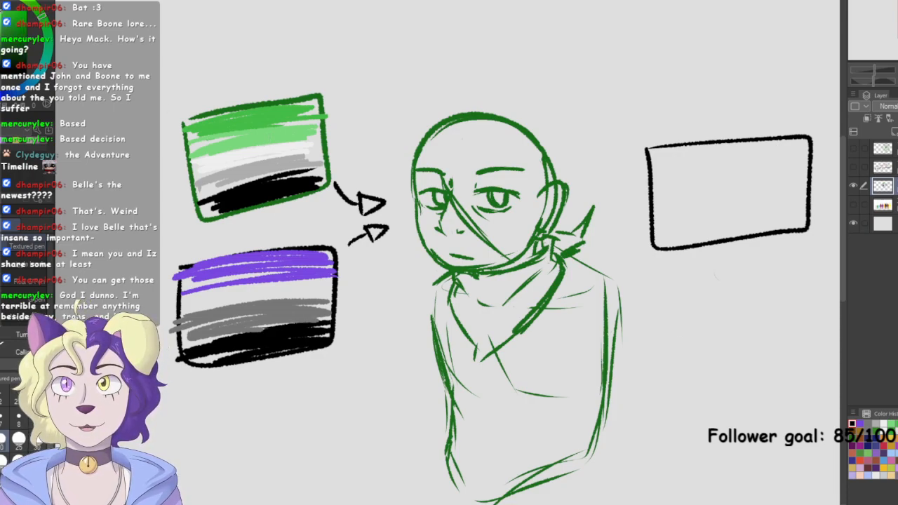
mouse_move(657, 181)
left_mouse_down()
mouse_move(747, 173)
mouse_move(692, 175)
mouse_move(755, 177)
mouse_move(813, 201)
left_mouse_up()
left_click_drag(650, 209, 765, 209)
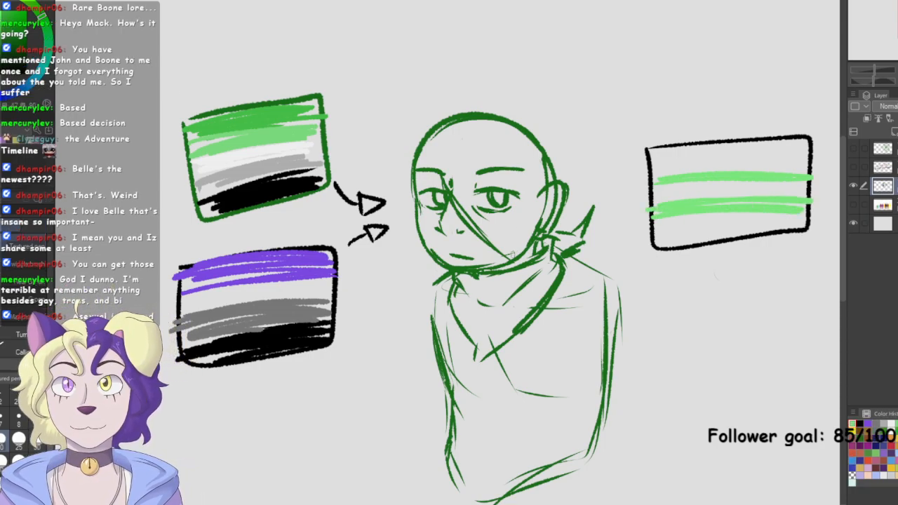
Select the purple, grey and black flag with a lasso, turn it upside down and clear the selection
key("m")
mouse_move(315, 219)
left_mouse_down()
mouse_move(281, 394)
mouse_move(356, 298)
mouse_move(350, 309)
left_mouse_up()
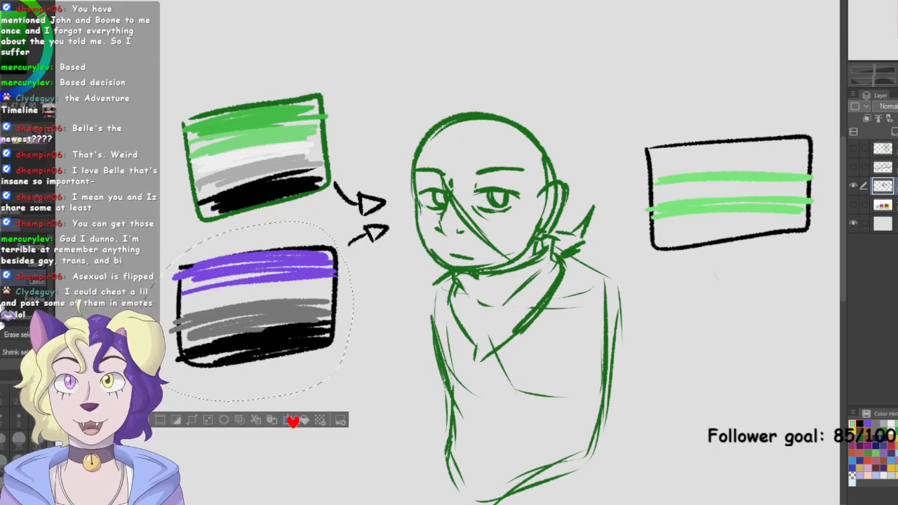
left_click(304, 419)
left_click_drag(210, 435, 184, 408)
left_click_drag(366, 330, 359, 433)
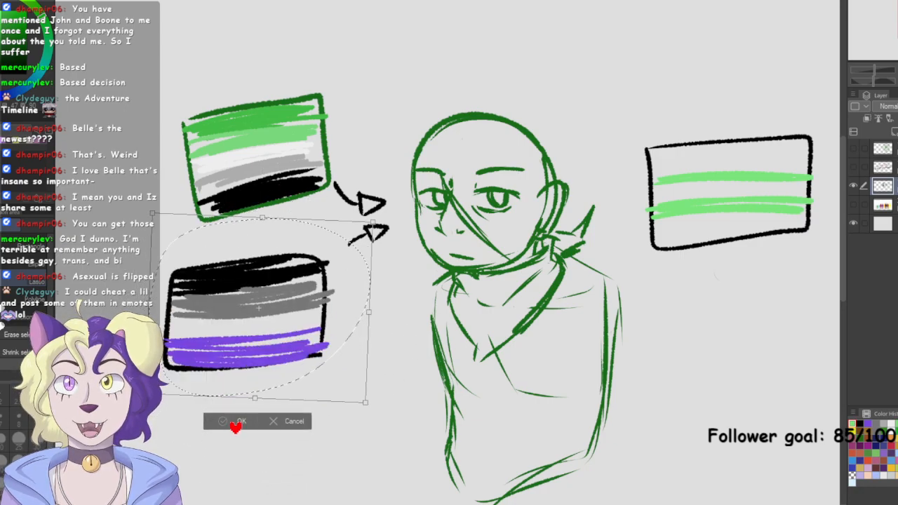
left_click(237, 422)
left_click(157, 416)
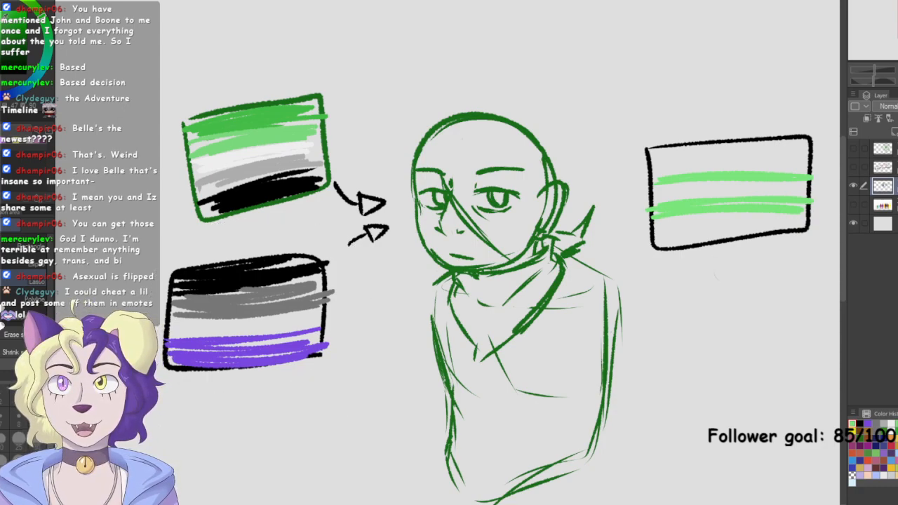
Complete the third flag with pale green inside the light green stripes, grey outside them, and black along both outer edges
key("p")
mouse_move(657, 174)
left_mouse_down()
mouse_move(799, 170)
mouse_move(787, 174)
left_mouse_up()
key("ctrl+z")
mouse_move(658, 185)
left_mouse_down()
mouse_move(798, 181)
mouse_move(664, 181)
mouse_move(787, 182)
left_mouse_up()
mouse_move(657, 204)
left_mouse_down()
mouse_move(805, 202)
mouse_move(741, 204)
left_mouse_up()
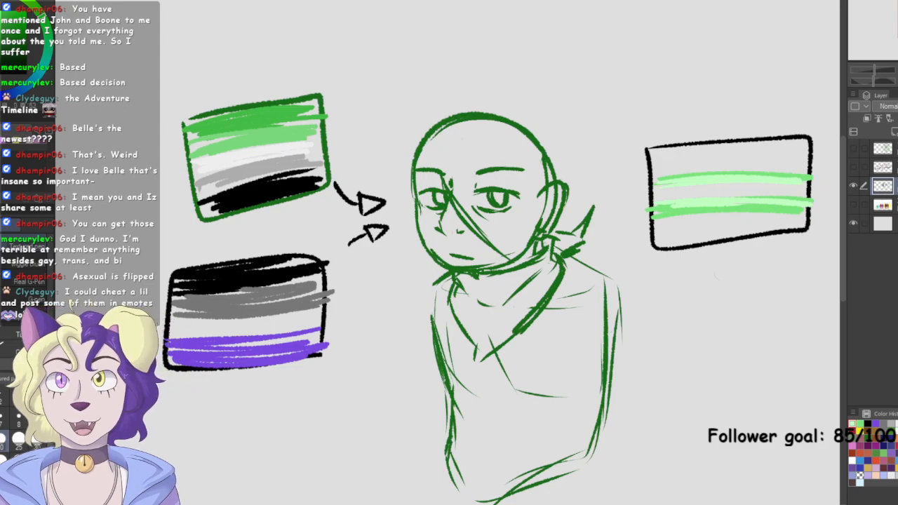
left_click_drag(650, 173, 801, 168)
mouse_move(654, 218)
left_mouse_down()
mouse_move(791, 216)
mouse_move(770, 218)
left_mouse_up()
left_click_drag(631, 151, 788, 163)
mouse_move(667, 223)
left_mouse_down()
mouse_move(794, 224)
mouse_move(705, 228)
mouse_move(721, 237)
mouse_move(795, 234)
left_mouse_up()
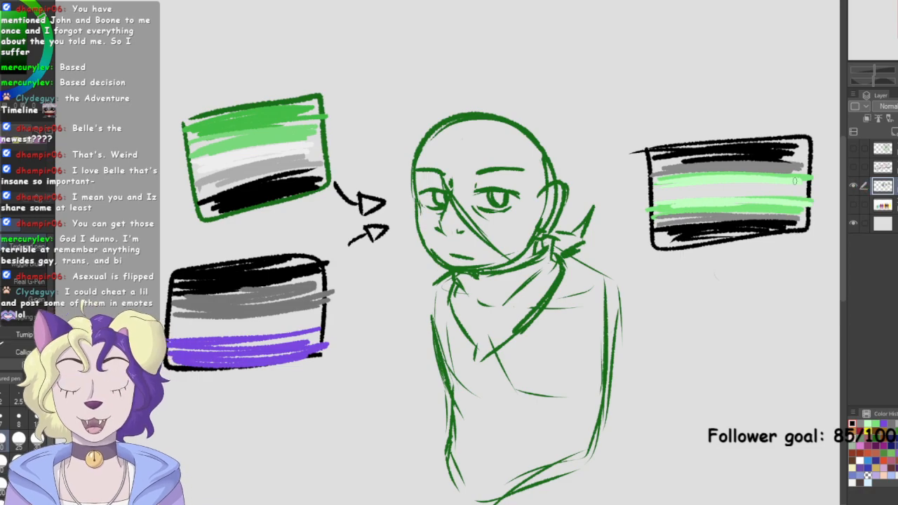
Lasso all three flags and the arrows around the character, delete them and clear the selection
key("m")
mouse_move(617, 110)
left_mouse_down()
mouse_move(813, 237)
mouse_move(785, 59)
mouse_move(202, 65)
mouse_move(265, 452)
mouse_move(366, 406)
mouse_move(398, 354)
mouse_move(404, 284)
mouse_move(391, 82)
left_mouse_up()
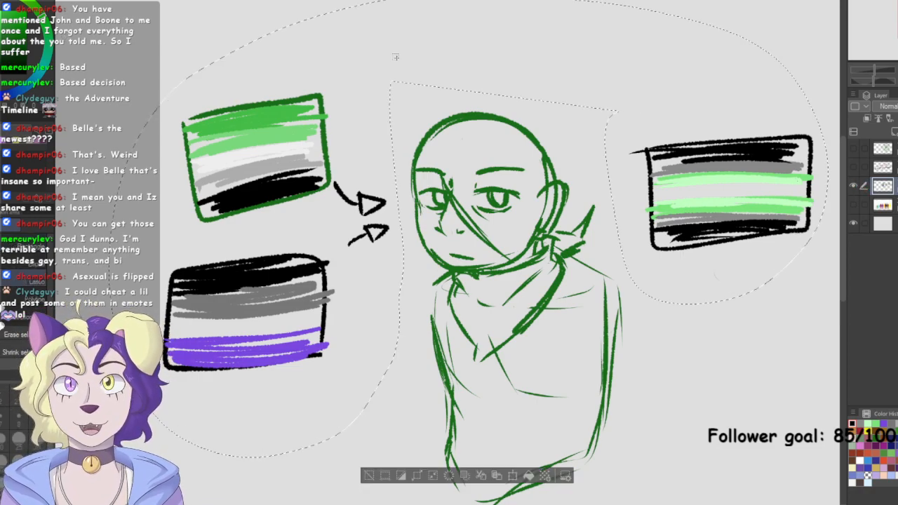
key("Delete")
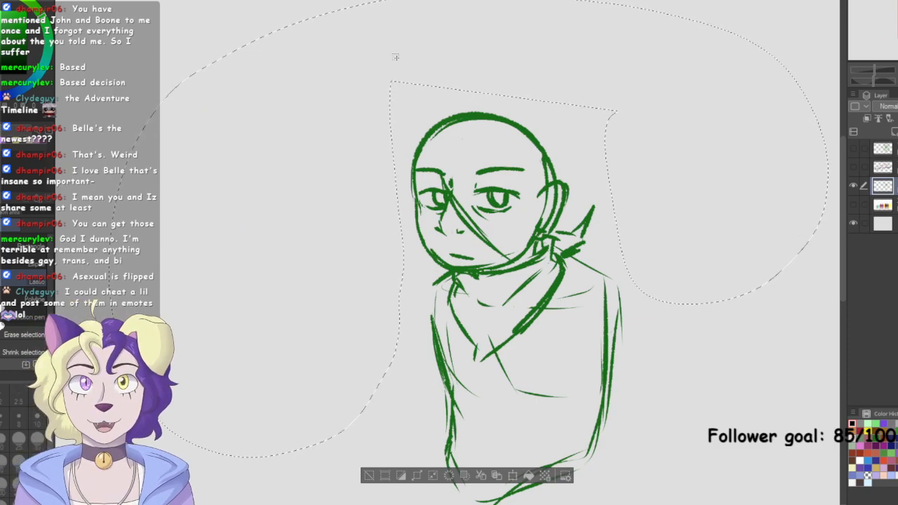
left_click(368, 475)
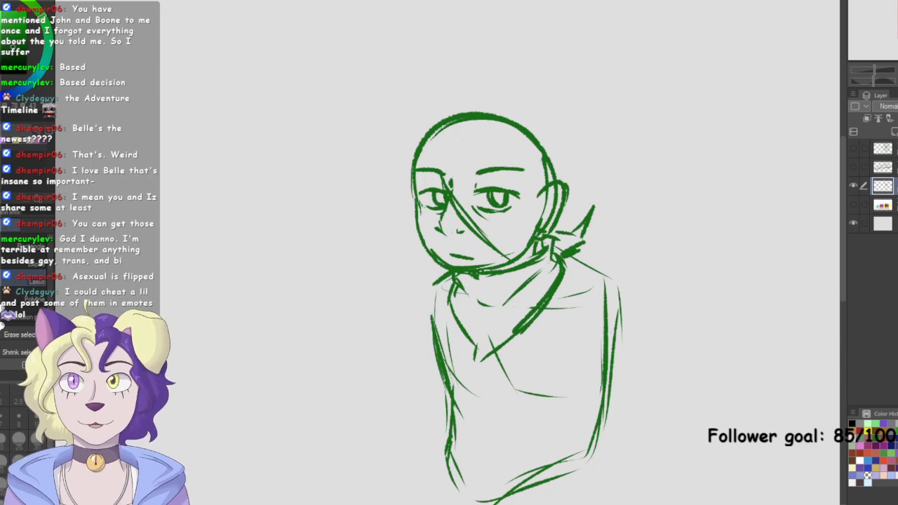
Show the name and chart layers again, hide the green character sketch and fit the whole canvas in view
left_click_drag(505, 302, 493, 295)
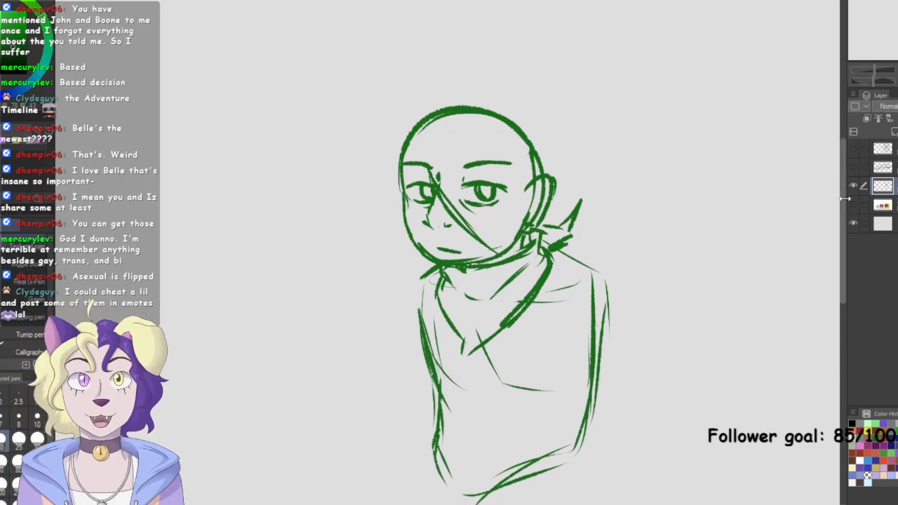
left_click(854, 167)
left_click(854, 204)
left_click(853, 185)
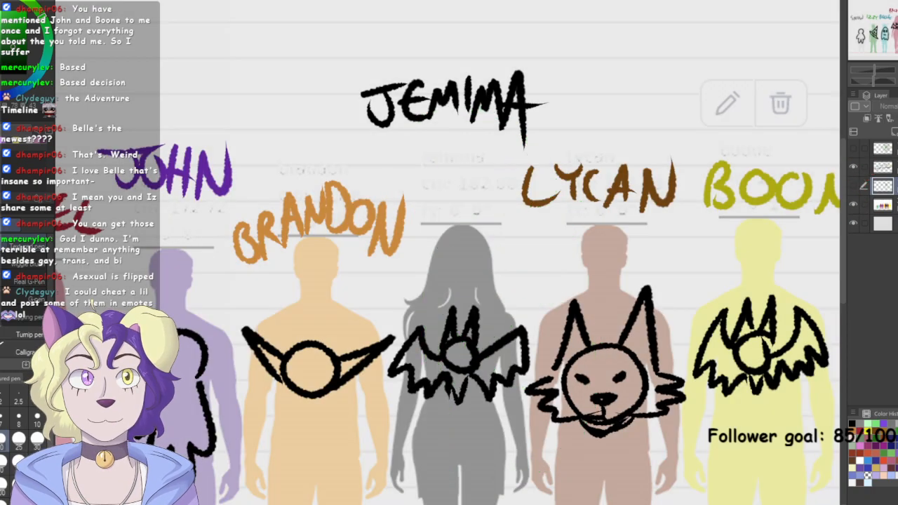
key("ctrl+0")
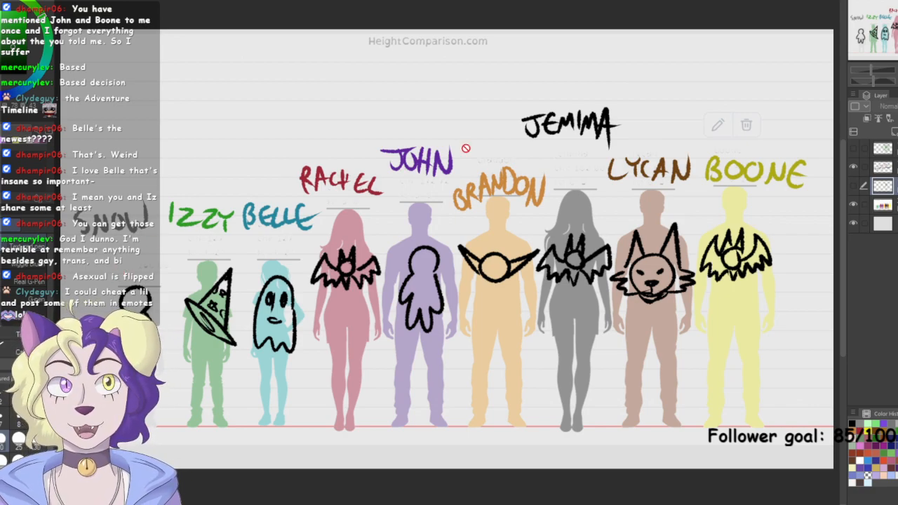
On the name layer, draw dark green arrows pointing down at the names of the first four silhouettes and the orange silhouette
left_click(883, 167)
left_click_drag(83, 270, 89, 286)
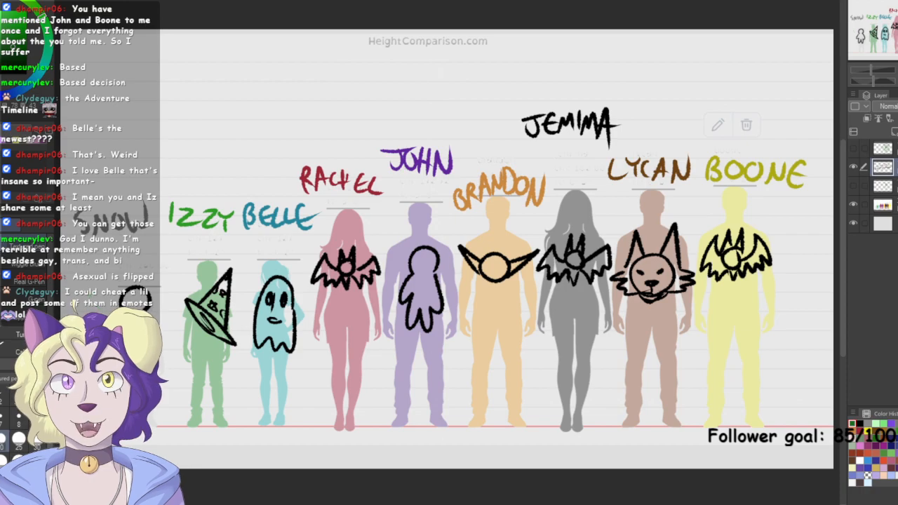
mouse_move(113, 143)
left_mouse_down()
mouse_move(104, 186)
mouse_move(128, 184)
left_mouse_up()
mouse_move(210, 130)
left_mouse_down()
mouse_move(214, 198)
mouse_move(234, 184)
left_mouse_up()
left_click_drag(273, 141, 275, 201)
mouse_move(266, 187)
left_mouse_down()
mouse_move(278, 198)
mouse_move(290, 188)
left_mouse_up()
left_click_drag(341, 102, 343, 159)
mouse_move(330, 145)
left_mouse_down()
mouse_move(343, 159)
mouse_move(361, 144)
left_mouse_up()
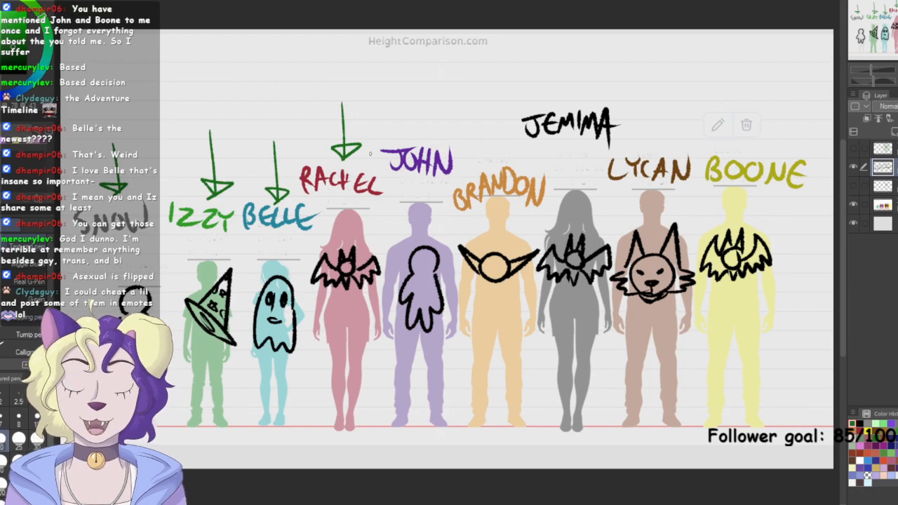
left_click_drag(482, 113, 484, 171)
left_click_drag(484, 170, 504, 161)
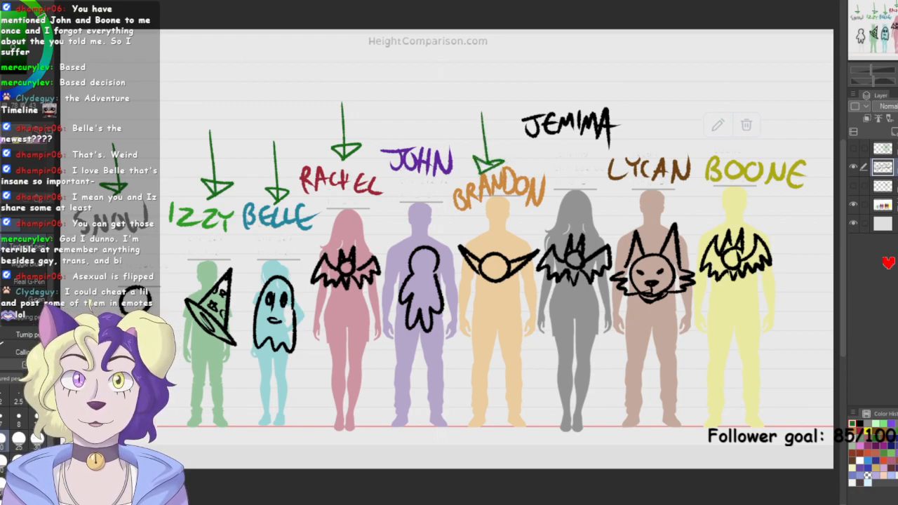
Draw dark green arrows pointing down at the names above the grey, brown, yellow and purple silhouettes
left_click_drag(574, 49, 575, 111)
mouse_move(560, 91)
left_mouse_down()
mouse_move(574, 111)
mouse_move(591, 92)
left_mouse_up()
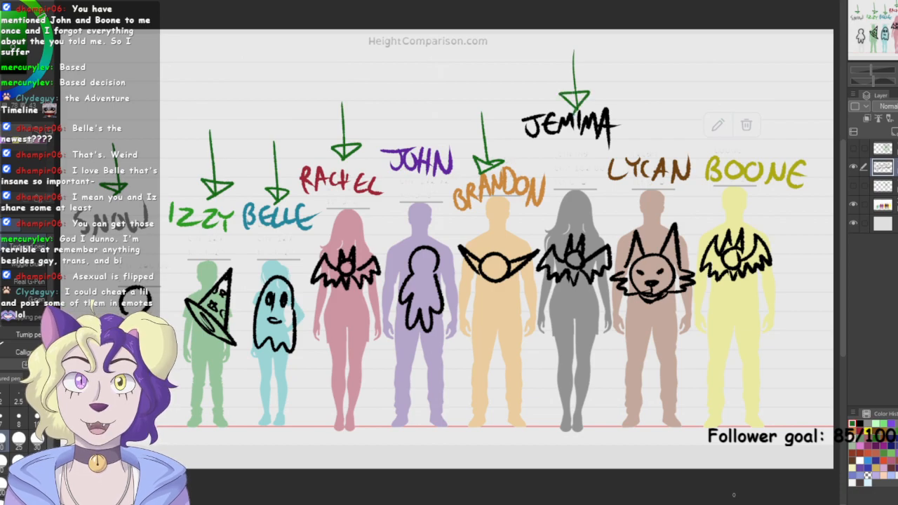
left_click_drag(657, 100, 658, 160)
left_click_drag(658, 160, 680, 140)
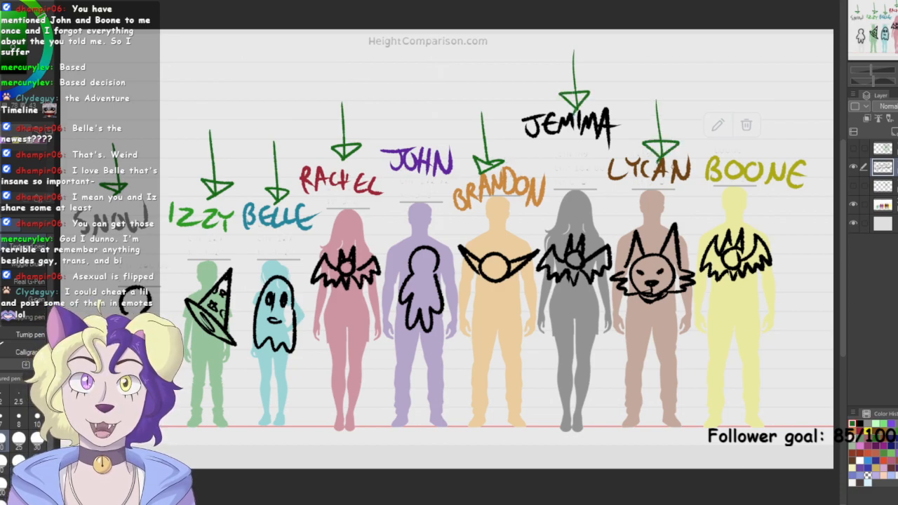
left_click_drag(770, 92, 770, 157)
mouse_move(756, 143)
left_mouse_down()
mouse_move(771, 157)
mouse_move(797, 149)
left_mouse_up()
left_click_drag(418, 78, 419, 150)
left_click_drag(419, 150, 440, 137)
Undo all the dark green arrows above the character names
key("ctrl+z")
key("ctrl+z")
key("ctrl+z")
key("ctrl+z")
key("ctrl+z")
key("ctrl+z")
key("ctrl+z")
key("ctrl+z")
key("ctrl+z")
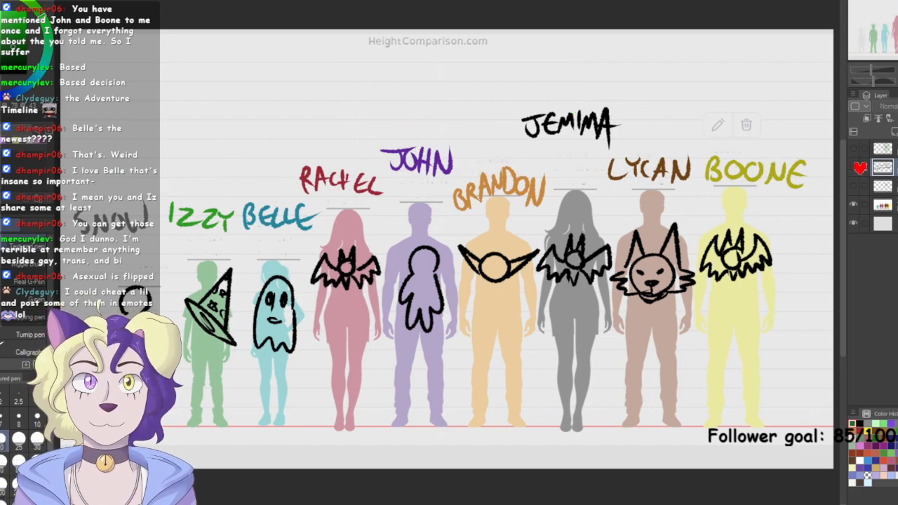
Hide the name and chart layers and show only the layer with the green bald character sketch
left_click(854, 166)
left_click(853, 203)
left_click_drag(854, 166, 854, 150)
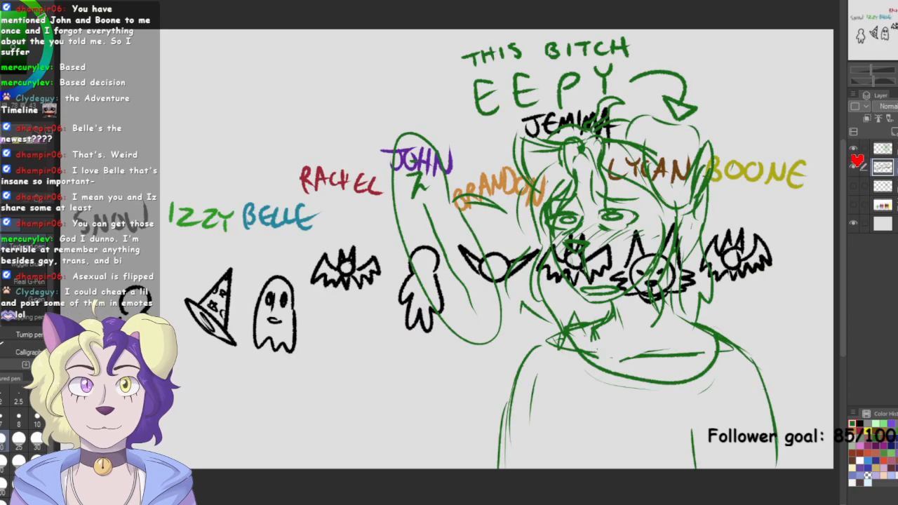
left_click(855, 150)
left_click(855, 167)
left_click(855, 203)
left_click(854, 204)
left_click(855, 185)
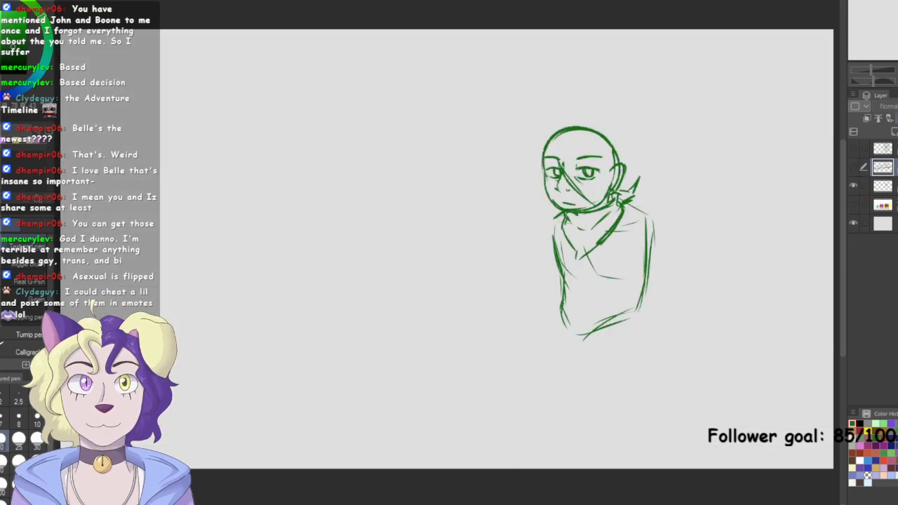
On the sketch's layer, draw spiky, tousled green hair around the bald head, with a side-swept fringe across the forehead
left_click_drag(604, 232, 514, 256)
key("ctrl+plus")
key("ctrl+plus")
left_click_drag(597, 218, 505, 261)
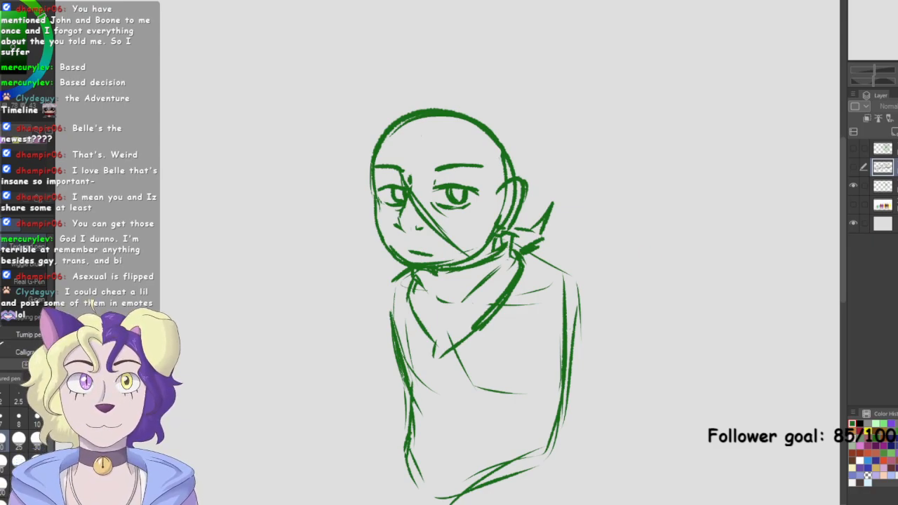
key("ctrl+minus")
left_click_drag(477, 253, 482, 230)
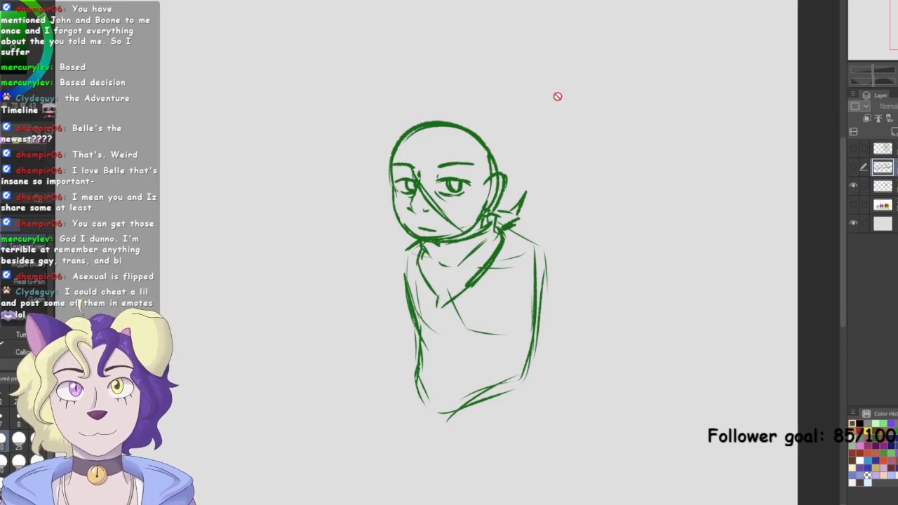
left_click(886, 186)
left_click_drag(414, 132, 433, 189)
key("ctrl+z")
key("ctrl+z")
key("ctrl+z")
mouse_move(476, 119)
left_mouse_down()
mouse_move(460, 84)
mouse_move(460, 117)
mouse_move(518, 104)
mouse_move(486, 126)
mouse_move(407, 95)
mouse_move(376, 144)
mouse_move(375, 237)
mouse_move(415, 248)
left_mouse_up()
mouse_move(485, 126)
left_mouse_down()
mouse_move(512, 146)
mouse_move(521, 198)
left_mouse_up()
mouse_move(452, 135)
left_mouse_down()
mouse_move(430, 172)
mouse_move(383, 188)
left_mouse_up()
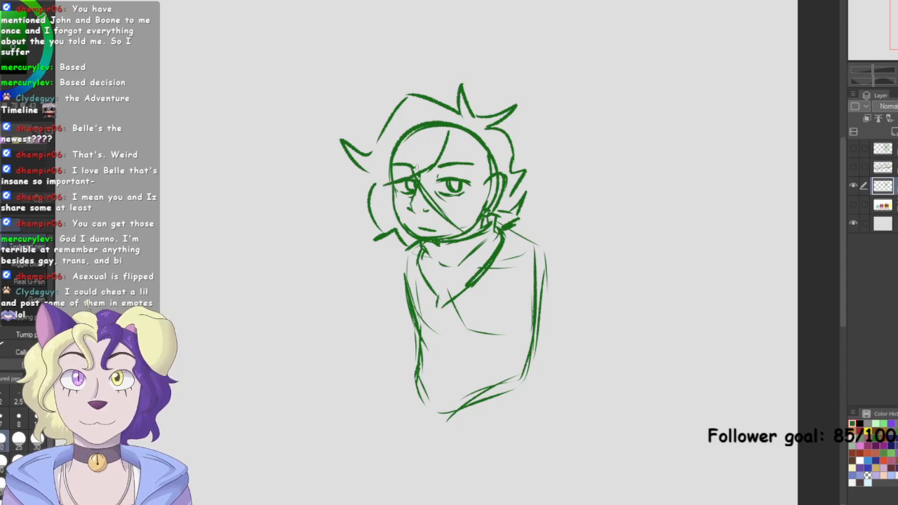
Redraw the parted fringe over the forehead and erase the skull outline inside the hair
key("ctrl+z")
key("ctrl+z")
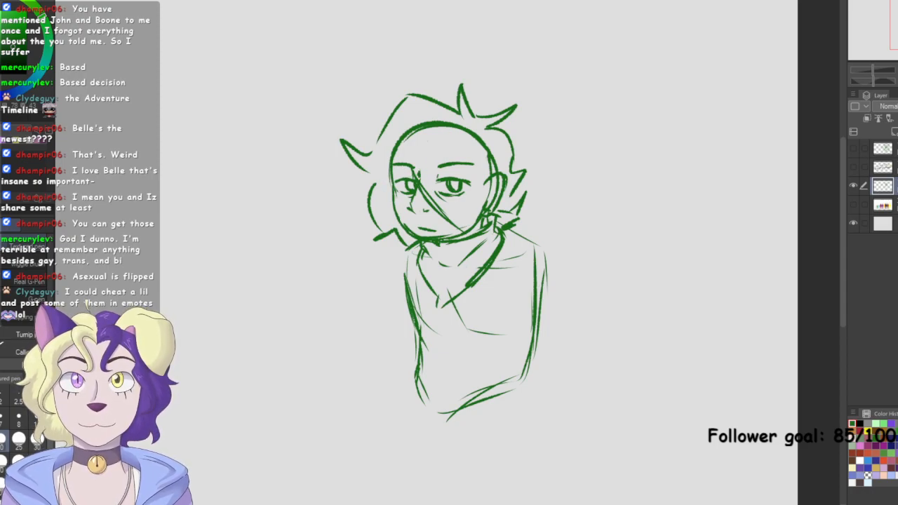
mouse_move(450, 120)
left_mouse_down()
mouse_move(438, 156)
mouse_move(384, 184)
mouse_move(411, 140)
mouse_move(440, 121)
mouse_move(452, 127)
mouse_move(461, 162)
mouse_move(492, 181)
mouse_move(483, 146)
mouse_move(466, 134)
mouse_move(479, 138)
mouse_move(494, 168)
left_mouse_up()
key("e")
key("p")
key("e")
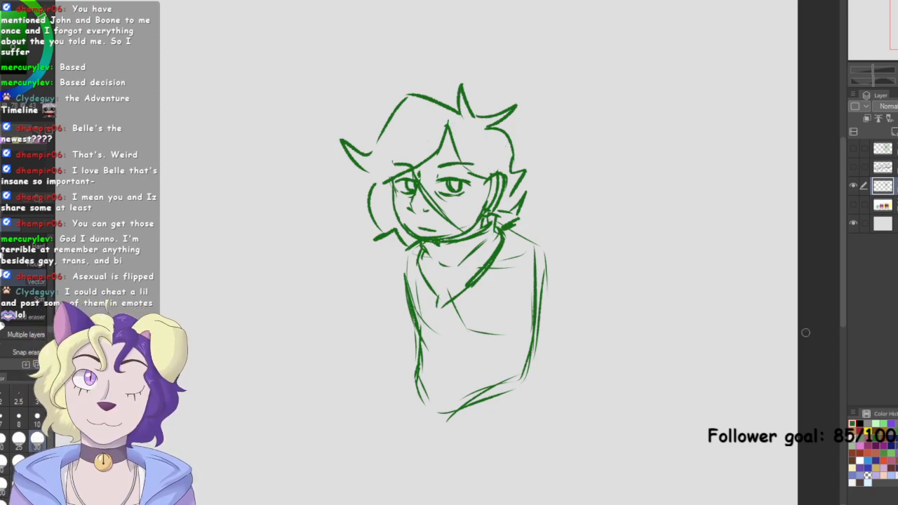
key("p")
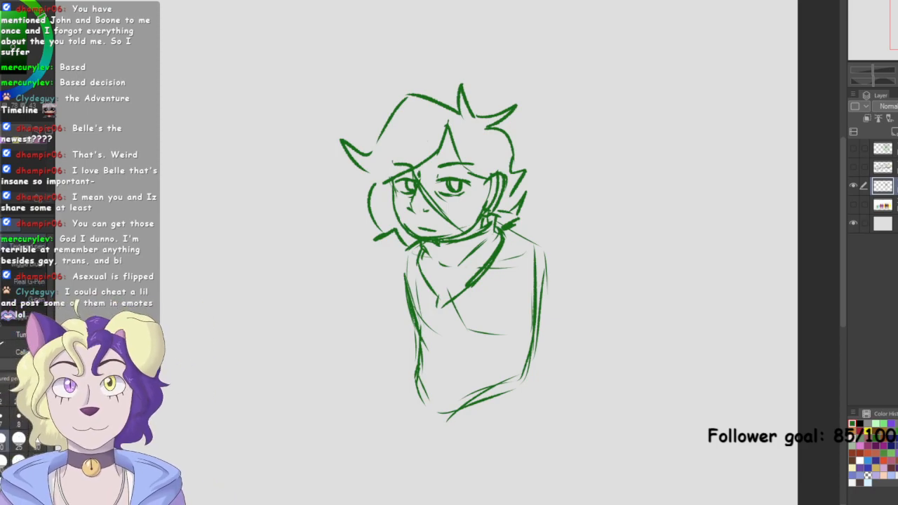
Draw a wide cowl around the neck and over both shoulders, and erase the old shoulder lines inside it
left_click_drag(471, 291, 532, 271)
mouse_move(411, 236)
left_mouse_down()
mouse_move(385, 278)
mouse_move(432, 295)
mouse_move(522, 289)
left_mouse_up()
left_click_drag(511, 224, 555, 247)
mouse_move(561, 264)
left_mouse_down()
mouse_move(550, 279)
mouse_move(510, 290)
left_mouse_up()
left_click_drag(469, 297, 547, 282)
key("e")
mouse_move(501, 260)
left_mouse_down()
mouse_move(522, 255)
mouse_move(497, 279)
left_mouse_up()
mouse_move(539, 256)
left_mouse_down()
mouse_move(484, 286)
mouse_move(539, 252)
mouse_move(518, 236)
left_mouse_up()
mouse_move(427, 256)
left_mouse_down()
mouse_move(412, 247)
mouse_move(402, 255)
mouse_move(411, 279)
mouse_move(406, 250)
mouse_move(415, 271)
mouse_move(420, 259)
left_mouse_up()
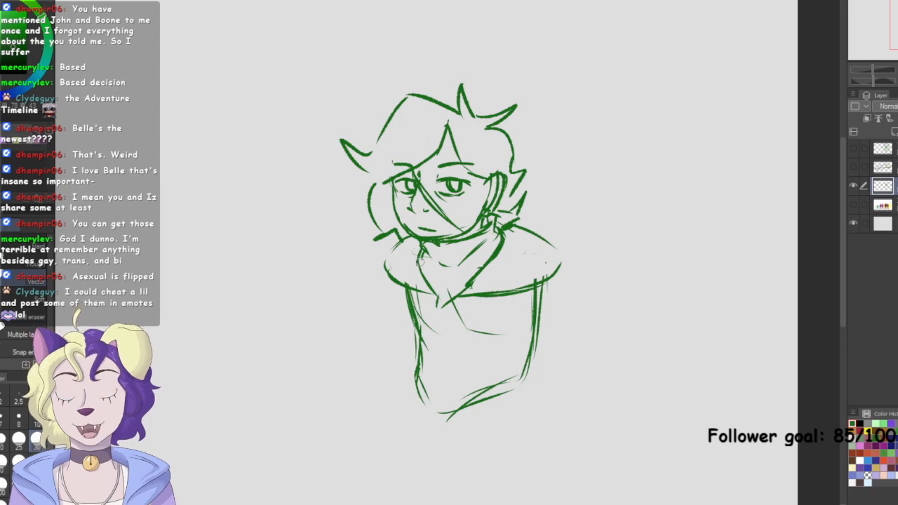
Reinforce the cowl's left edge, add fold lines on its right side and strengthen the scarf's pointed edge
mouse_move(409, 238)
left_mouse_down()
mouse_move(391, 254)
mouse_move(392, 278)
left_mouse_up()
key("p")
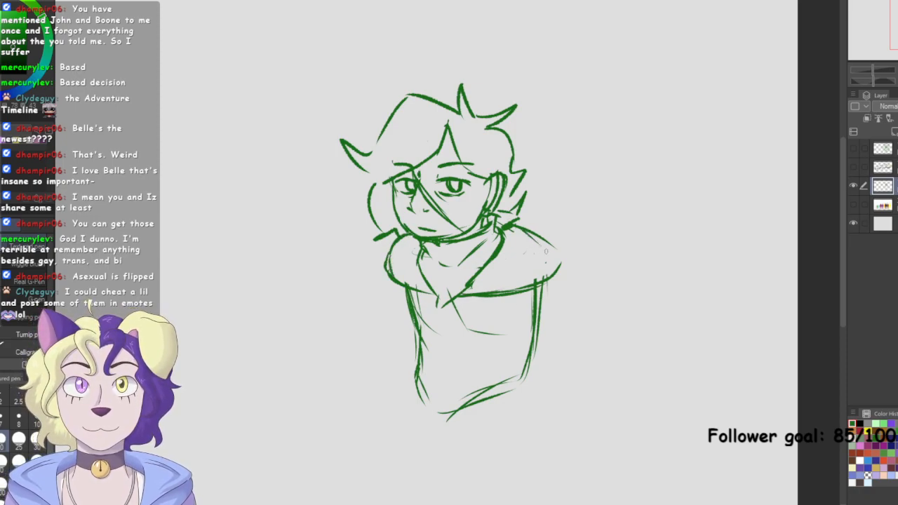
left_click_drag(523, 240, 537, 253)
left_click_drag(532, 262, 484, 275)
mouse_move(416, 241)
left_mouse_down()
mouse_move(404, 252)
mouse_move(440, 307)
mouse_move(464, 285)
left_mouse_up()
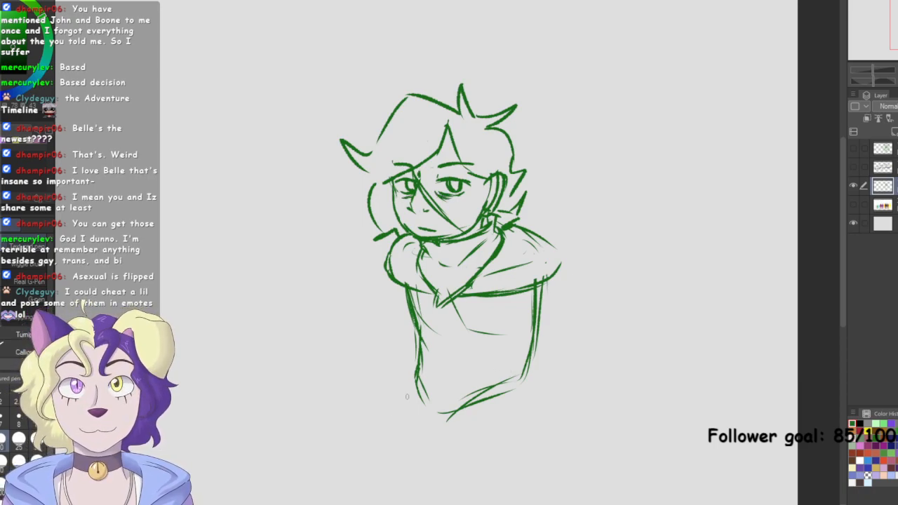
Draw a baggy rounded hem around the bottom of the torso, erase the old lower outline and strengthen the new one
mouse_move(413, 345)
left_mouse_down()
mouse_move(407, 369)
mouse_move(415, 410)
mouse_move(407, 405)
mouse_move(437, 424)
mouse_move(536, 398)
left_mouse_up()
left_click_drag(537, 349, 519, 397)
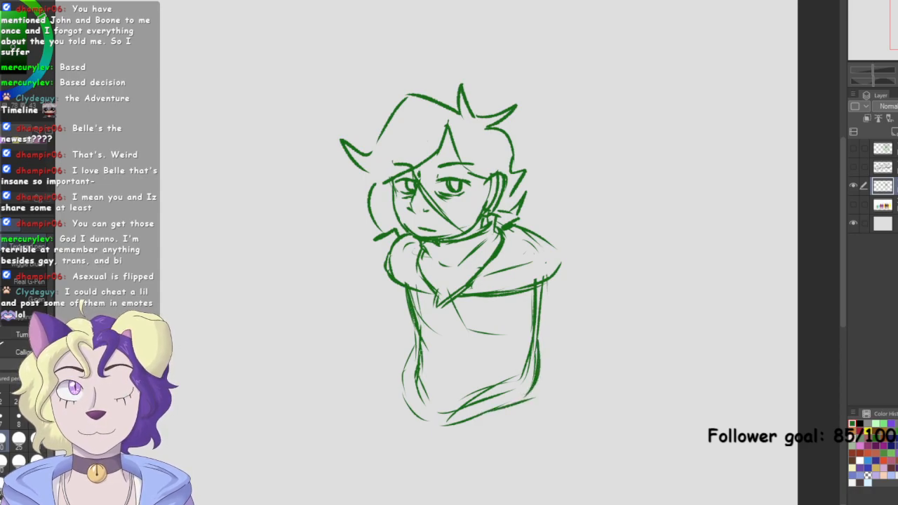
key("e")
mouse_move(420, 351)
left_mouse_down()
mouse_move(429, 400)
mouse_move(448, 408)
mouse_move(517, 382)
mouse_move(526, 355)
mouse_move(516, 381)
left_mouse_up()
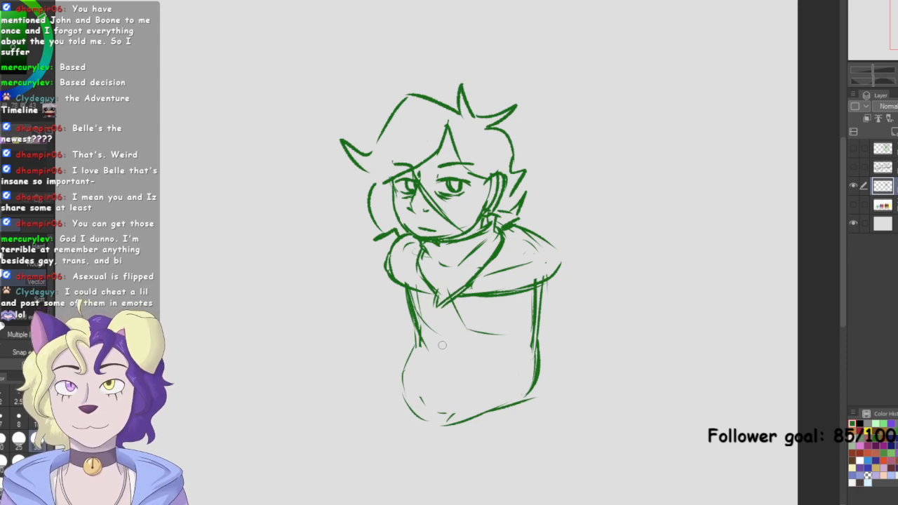
key("p")
mouse_move(417, 329)
left_mouse_down()
mouse_move(428, 359)
mouse_move(420, 356)
mouse_move(433, 371)
mouse_move(406, 379)
mouse_move(421, 418)
mouse_move(443, 425)
mouse_move(522, 396)
left_mouse_up()
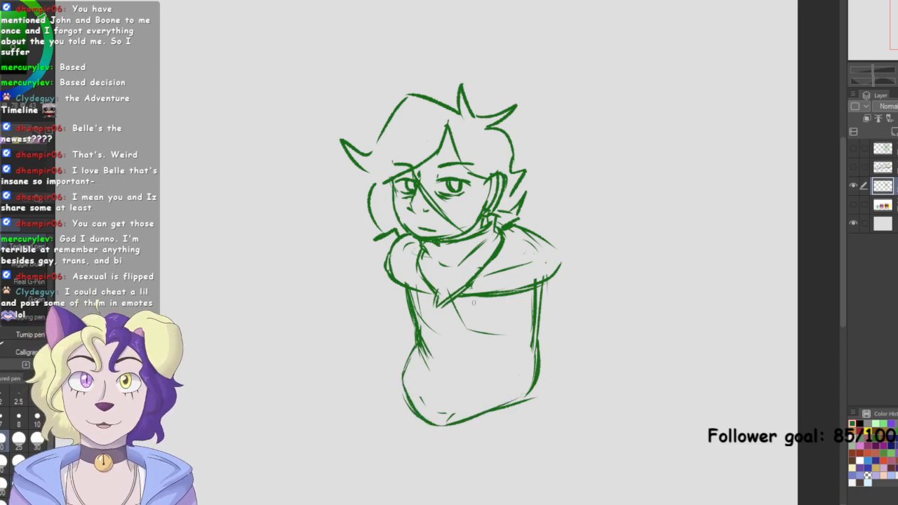
Erase the stray lines inside the torso and redraw its left side with a crease at the waist
key("e")
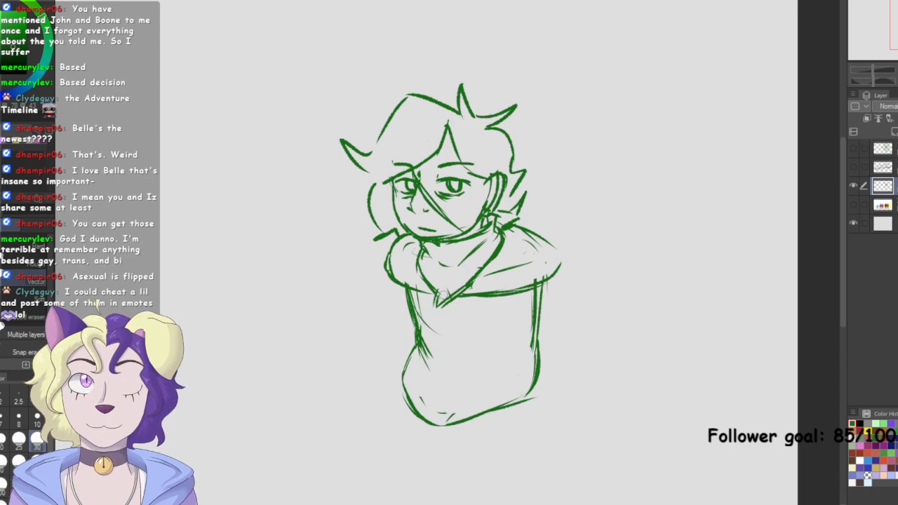
mouse_move(459, 282)
left_mouse_down()
mouse_move(420, 319)
mouse_move(434, 347)
left_mouse_up()
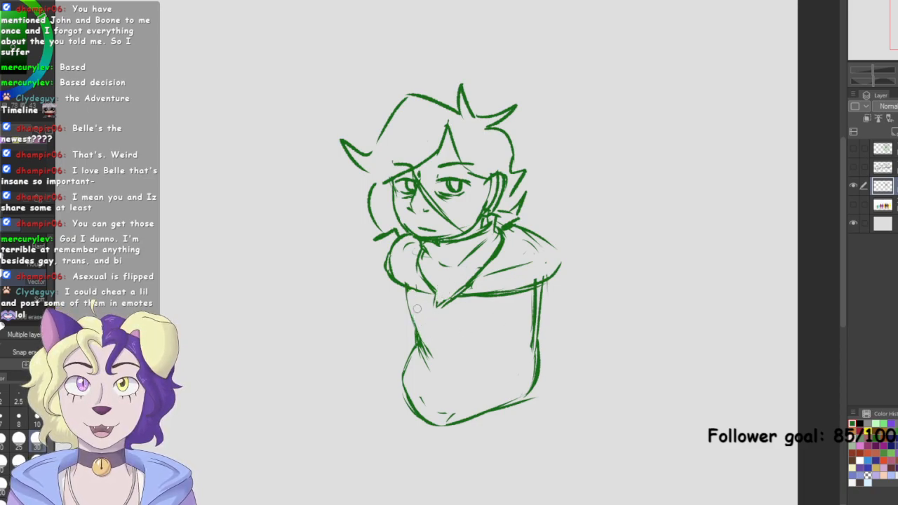
key("p")
left_click_drag(407, 290, 434, 359)
left_click_drag(414, 329, 431, 368)
key("e")
left_click_drag(416, 335, 430, 369)
key("p")
left_click_drag(415, 332, 427, 367)
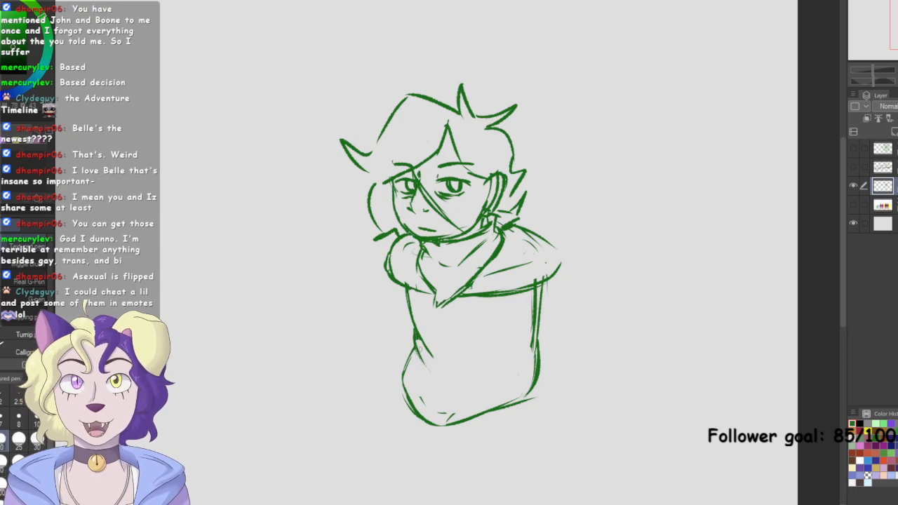
Add a crease at the right side of the waist and fold lines on both sides above the hem
left_click_drag(535, 319, 529, 361)
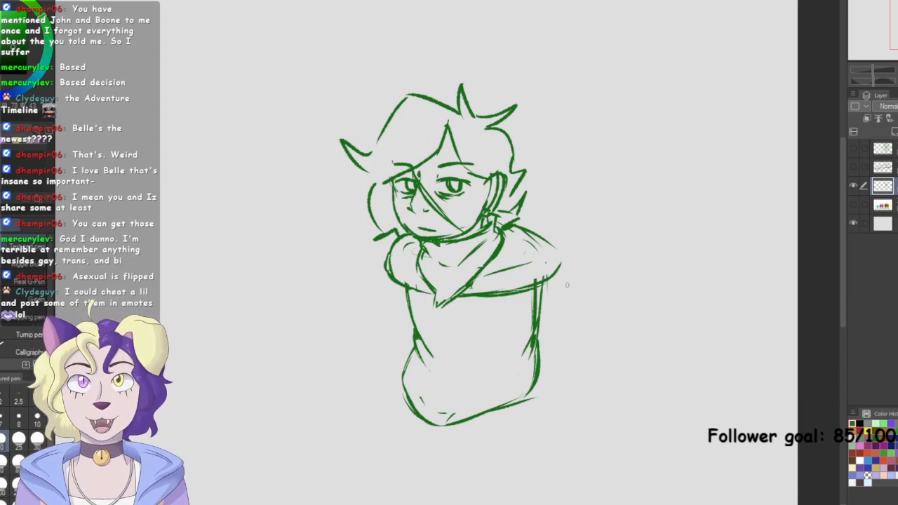
mouse_move(505, 357)
left_mouse_down()
mouse_move(501, 387)
mouse_move(500, 365)
mouse_move(511, 401)
left_mouse_up()
left_click_drag(413, 365, 403, 392)
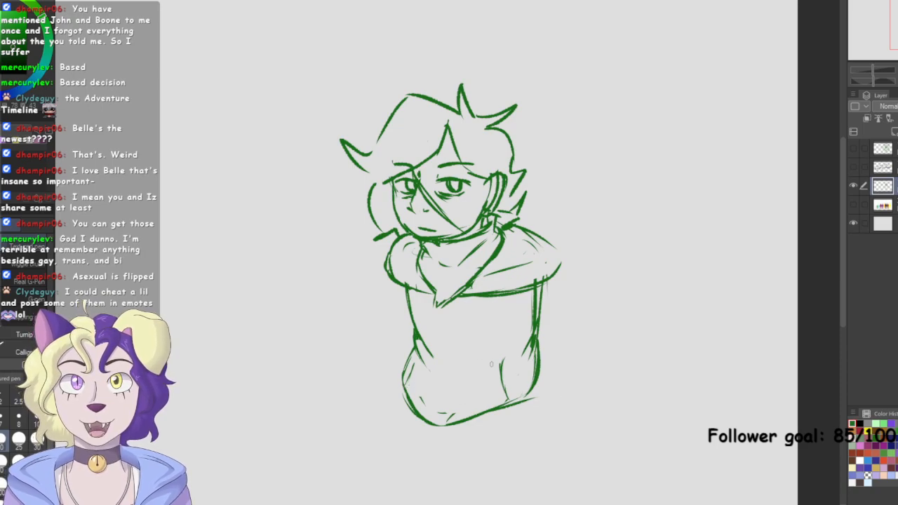
Sketch two long, loose sleeves hanging from under the cowl and widening into rounded ends beside the torso
mouse_move(395, 292)
left_mouse_down()
mouse_move(393, 324)
mouse_move(358, 378)
mouse_move(349, 421)
left_mouse_up()
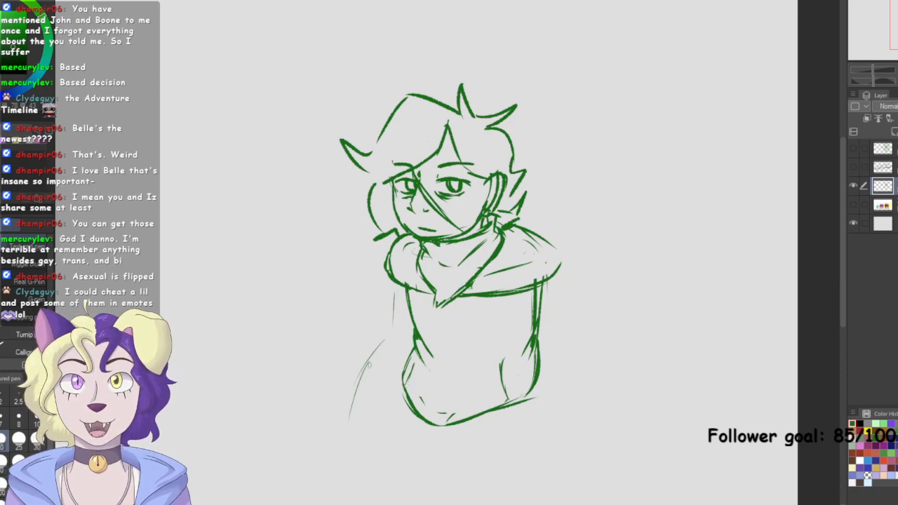
mouse_move(395, 283)
left_mouse_down()
mouse_move(395, 324)
mouse_move(375, 364)
left_mouse_up()
mouse_move(389, 330)
left_mouse_down()
mouse_move(345, 403)
mouse_move(358, 449)
mouse_move(380, 457)
mouse_move(405, 432)
left_mouse_up()
left_click_drag(551, 278, 562, 358)
mouse_move(554, 307)
left_mouse_down()
mouse_move(588, 397)
mouse_move(586, 446)
left_mouse_up()
mouse_move(523, 406)
left_mouse_down()
mouse_move(527, 456)
mouse_move(568, 475)
mouse_move(590, 453)
left_mouse_up()
mouse_move(547, 281)
left_mouse_down()
mouse_move(582, 392)
mouse_move(575, 455)
left_mouse_up()
mouse_move(528, 397)
left_mouse_down()
mouse_move(522, 416)
mouse_move(590, 449)
mouse_move(597, 436)
left_mouse_up()
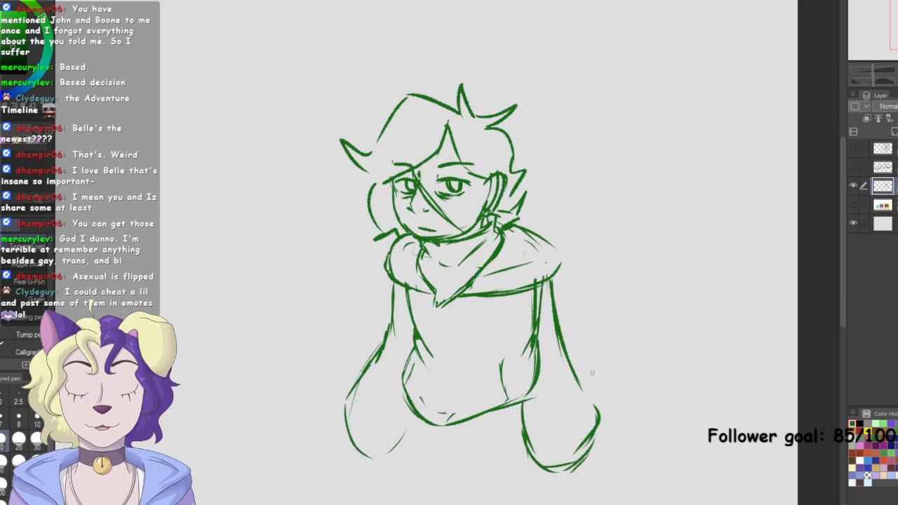
Draw the inner edge of the right sleeve over the torso and erase the torso's side lines behind it
left_click_drag(524, 304, 526, 398)
left_click_drag(525, 351, 526, 422)
left_click_drag(518, 315, 525, 421)
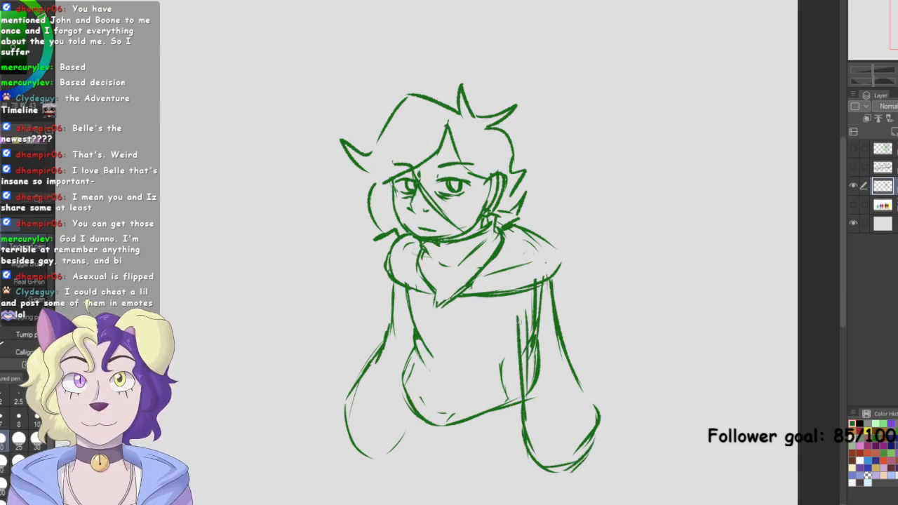
mouse_move(526, 334)
left_mouse_down()
mouse_move(531, 393)
mouse_move(531, 294)
left_mouse_up()
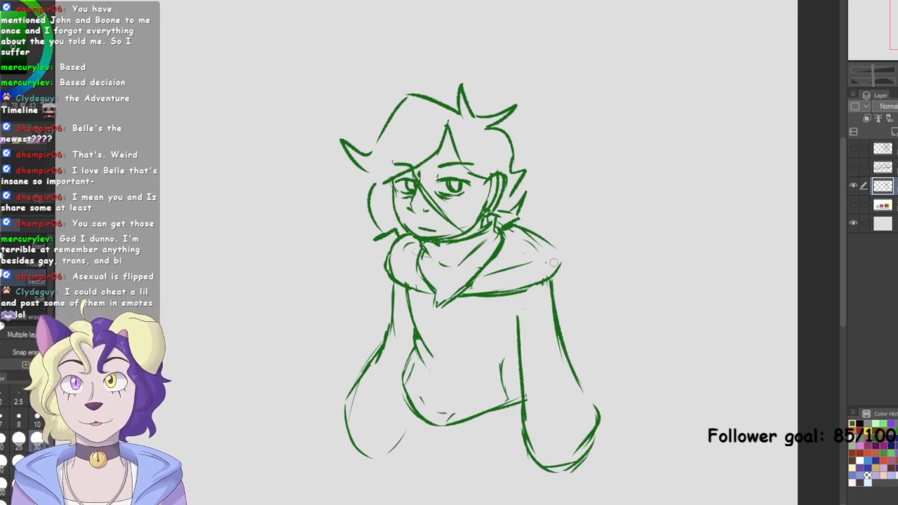
Rework the outer edge of the right sleeve so it flares out from the elbow into the rounded end
key("p")
left_click_drag(551, 299, 566, 378)
mouse_move(560, 341)
left_mouse_down()
mouse_move(579, 372)
mouse_move(574, 381)
left_mouse_up()
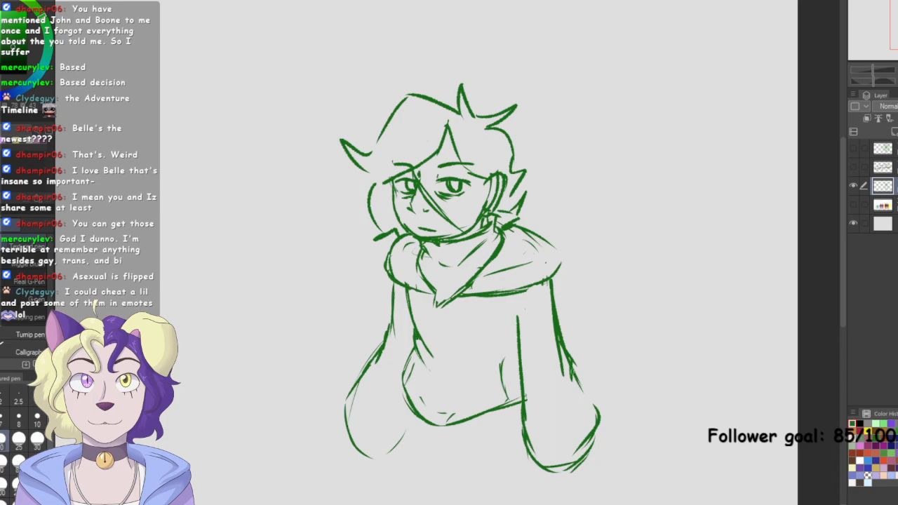
key("e")
left_click_drag(562, 306, 575, 379)
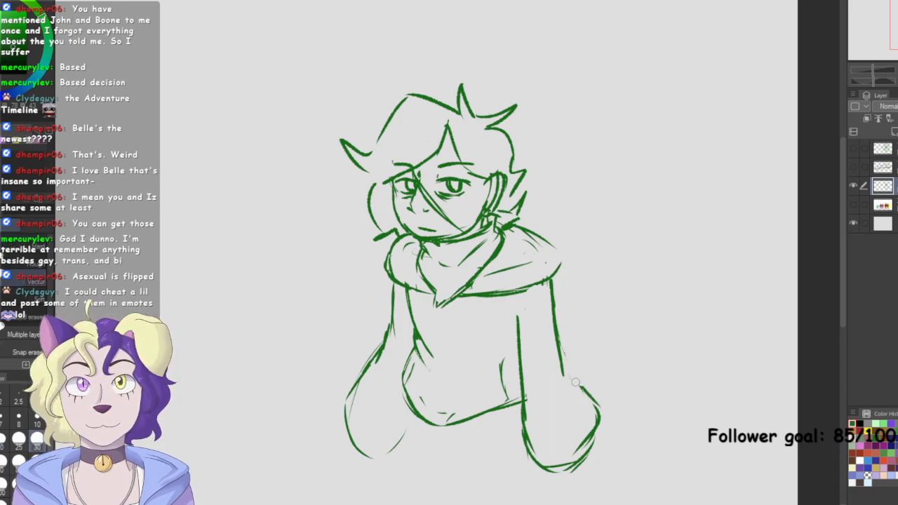
key("p")
left_click_drag(562, 344, 599, 418)
Strengthen the left sleeve's outer edge and clean up the rounded end of the right sleeve
mouse_move(384, 339)
left_mouse_down()
mouse_move(372, 374)
mouse_move(359, 372)
mouse_move(348, 392)
mouse_move(343, 445)
left_mouse_up()
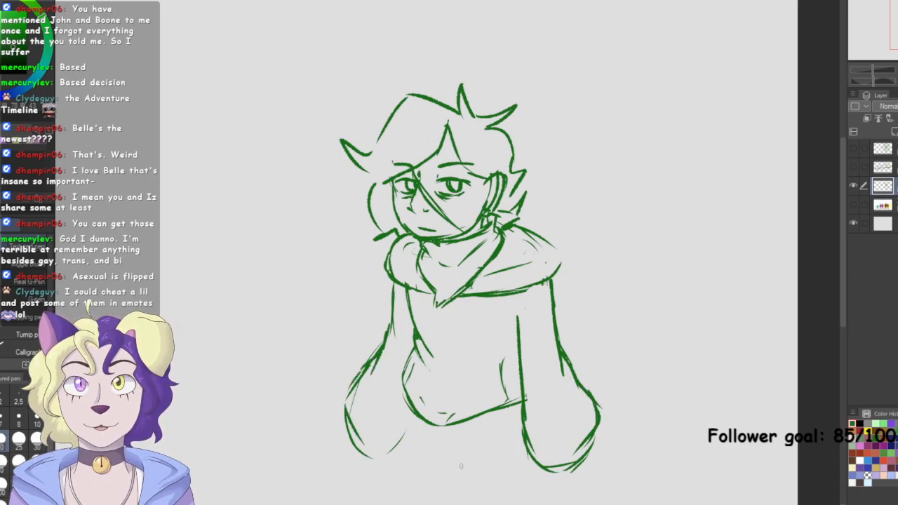
mouse_move(530, 452)
left_mouse_down()
mouse_move(566, 471)
mouse_move(578, 461)
mouse_move(556, 475)
mouse_move(581, 470)
left_mouse_up()
key("e")
mouse_move(595, 462)
left_mouse_down()
mouse_move(559, 473)
mouse_move(596, 437)
left_mouse_up()
Close the left sleeve's rounded end, tidy its outer contour and add a short fold line along the right sleeve's inner edge
key("p")
mouse_move(347, 421)
left_mouse_down()
mouse_move(369, 455)
mouse_move(421, 418)
left_mouse_up()
mouse_move(381, 346)
left_mouse_down()
mouse_move(348, 390)
mouse_move(346, 410)
left_mouse_up()
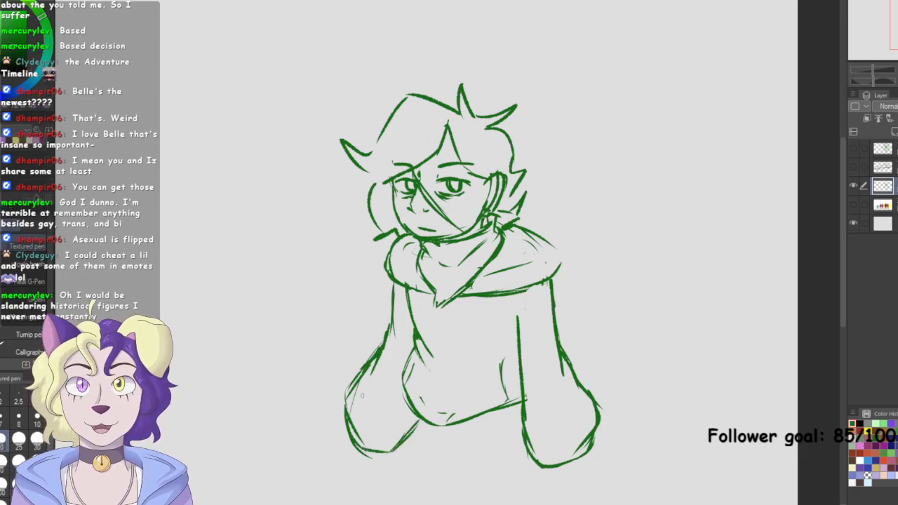
key("e")
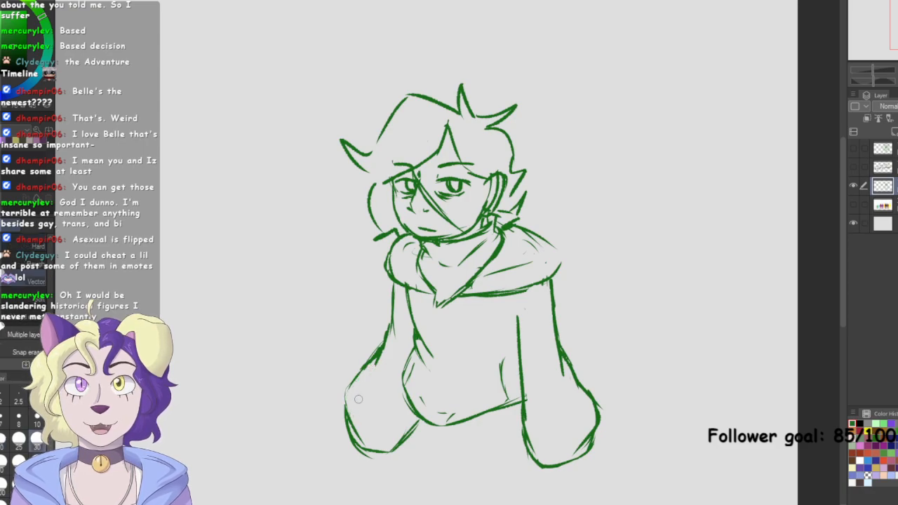
key("p")
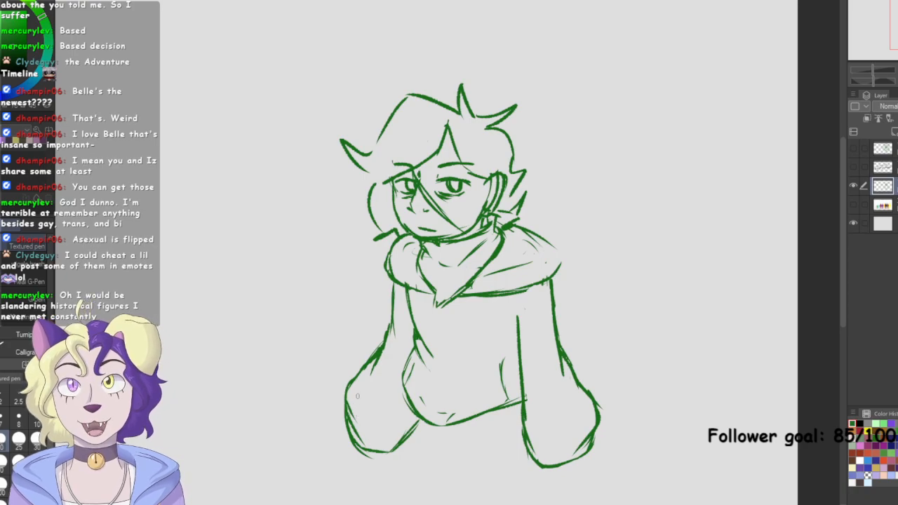
key("e")
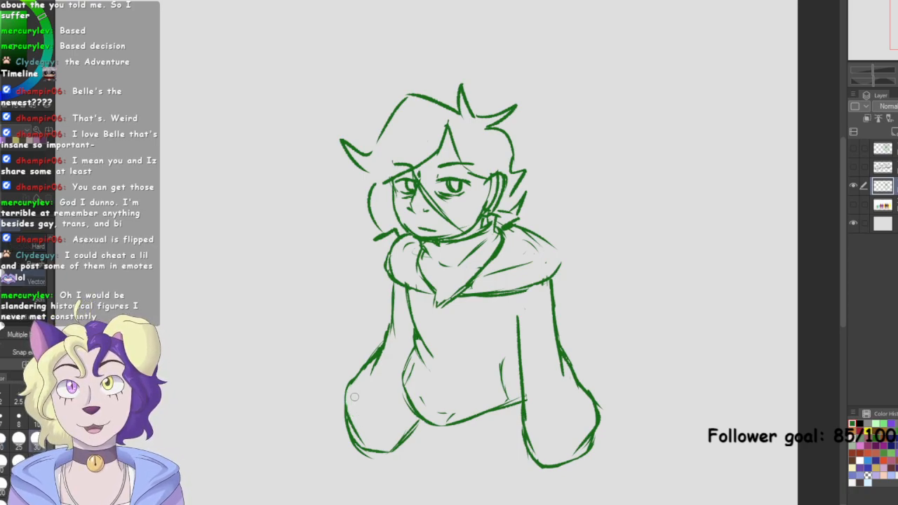
key("p")
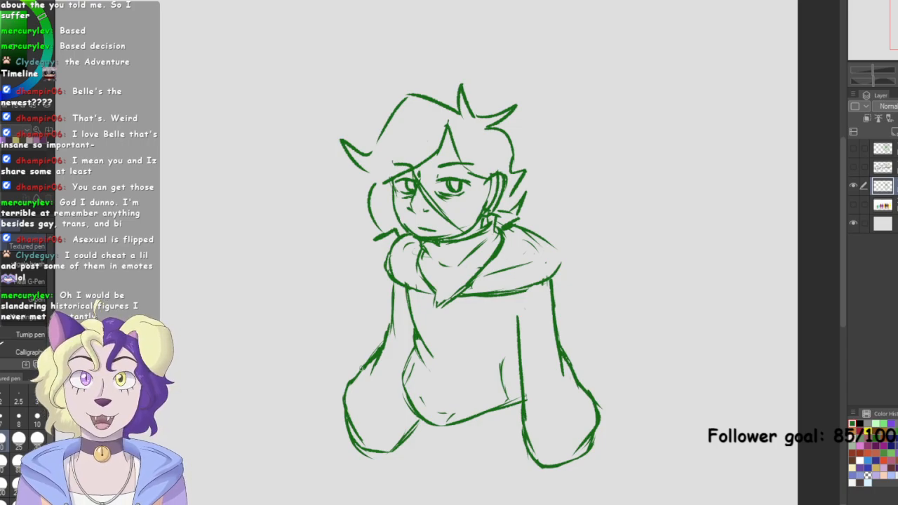
left_click_drag(511, 316, 521, 356)
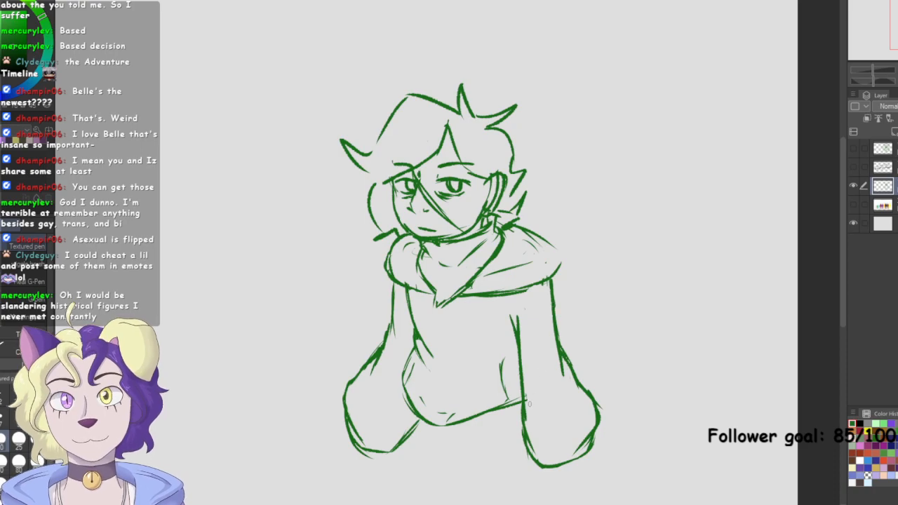
Draw narrow cuffs on the rounded ends of both sleeves and erase the overshooting line on the right cuff
left_click_drag(522, 423, 536, 455)
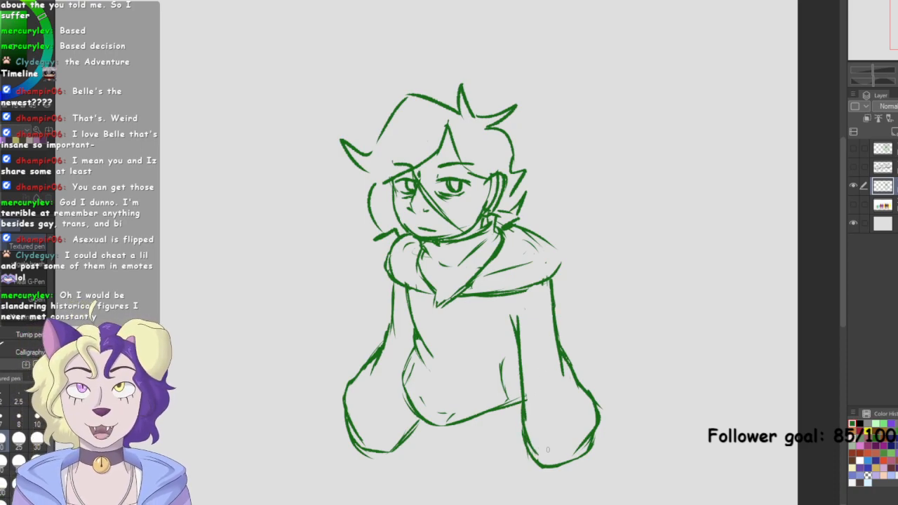
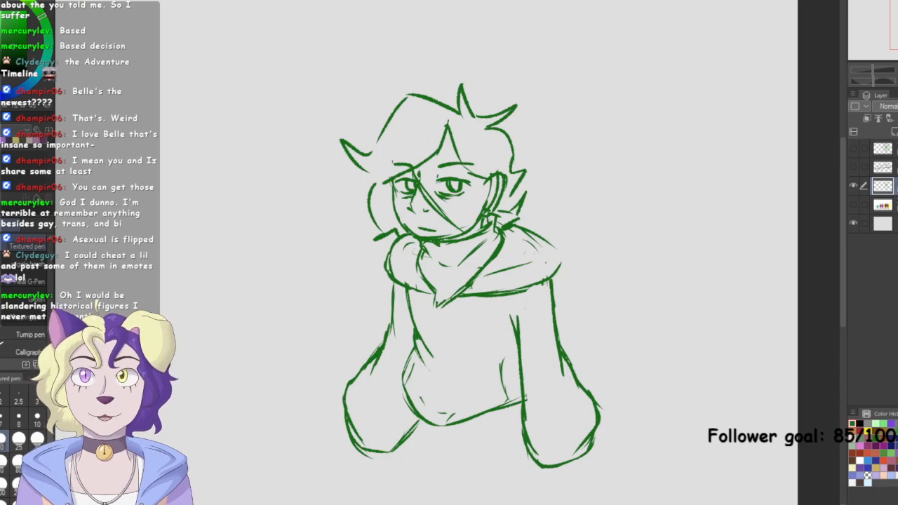
left_click_drag(456, 280, 438, 240)
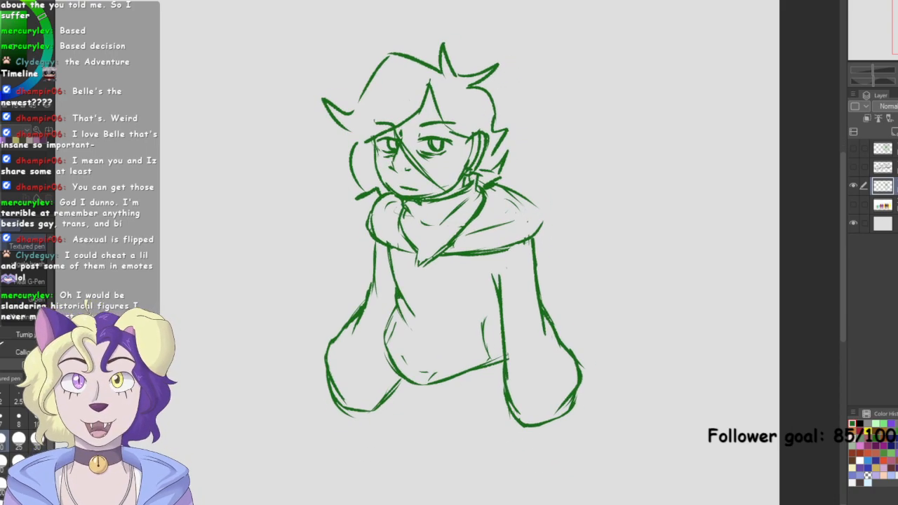
mouse_move(330, 406)
left_mouse_down()
mouse_move(352, 420)
mouse_move(375, 412)
left_mouse_up()
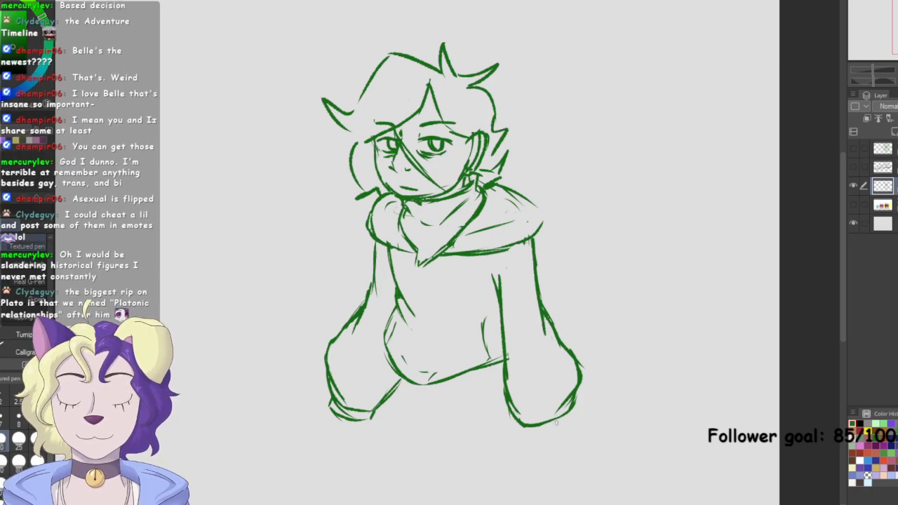
mouse_move(525, 425)
left_mouse_down()
mouse_move(535, 440)
mouse_move(580, 412)
left_mouse_up()
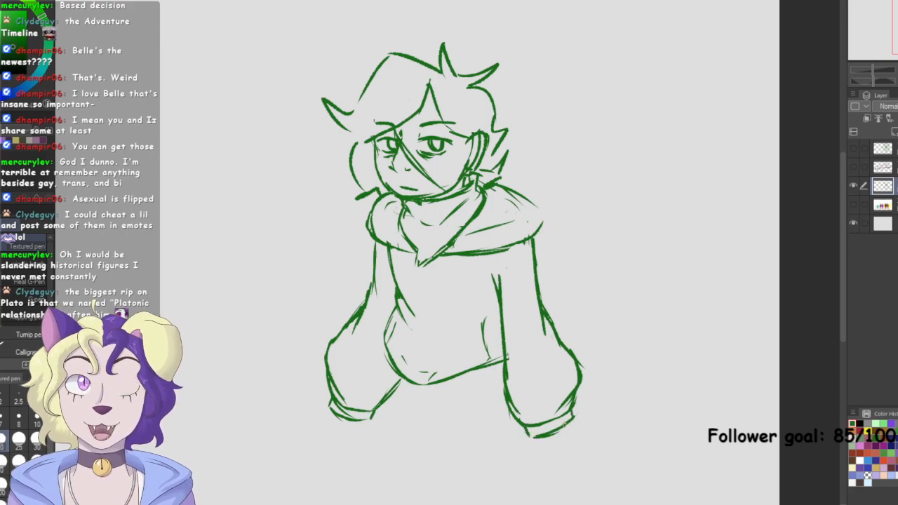
key("e")
mouse_move(578, 414)
left_mouse_down()
mouse_move(538, 439)
mouse_move(577, 415)
mouse_move(613, 371)
mouse_move(571, 423)
mouse_move(536, 436)
mouse_move(545, 439)
mouse_move(561, 425)
left_mouse_up()
key("p")
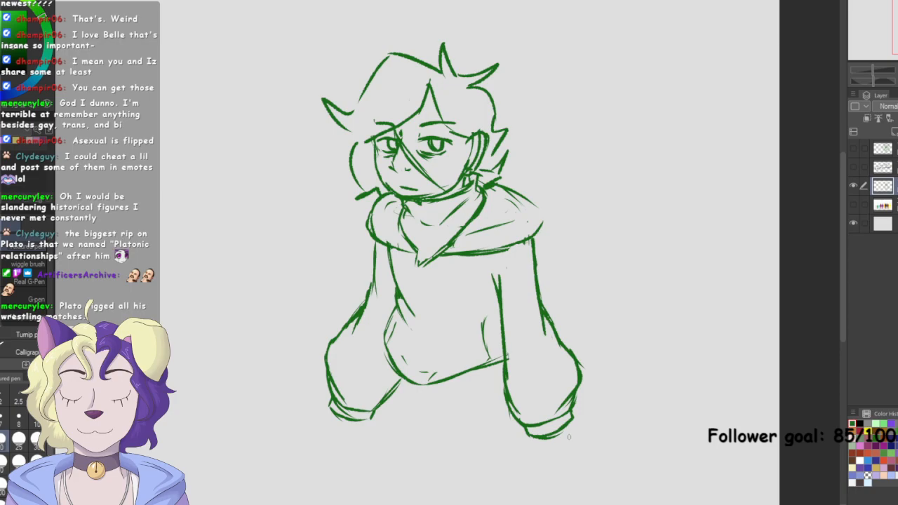
left_click_drag(335, 403, 372, 419)
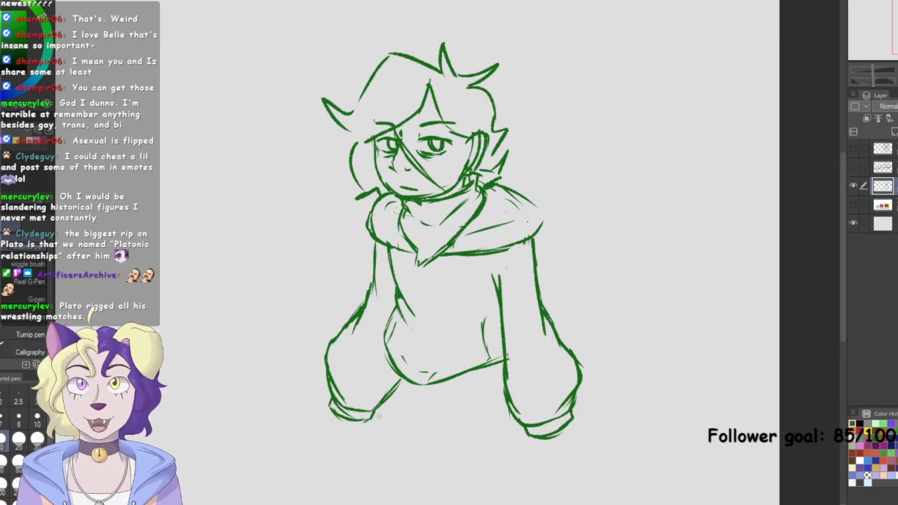
Try out a voluminous spiky mass of long hair from the crown down to the right sleeve, undoing it each time
mouse_move(428, 66)
left_mouse_down()
mouse_move(416, 10)
mouse_move(442, 44)
mouse_move(465, 7)
left_mouse_up()
key("ctrl+z")
key("ctrl+z")
key("ctrl+z")
mouse_move(429, 66)
left_mouse_down()
mouse_move(443, 16)
mouse_move(480, 15)
mouse_move(468, 4)
mouse_move(546, 80)
mouse_move(575, 34)
mouse_move(566, 92)
mouse_move(601, 131)
mouse_move(593, 207)
mouse_move(618, 191)
mouse_move(584, 221)
mouse_move(576, 275)
mouse_move(540, 288)
left_mouse_up()
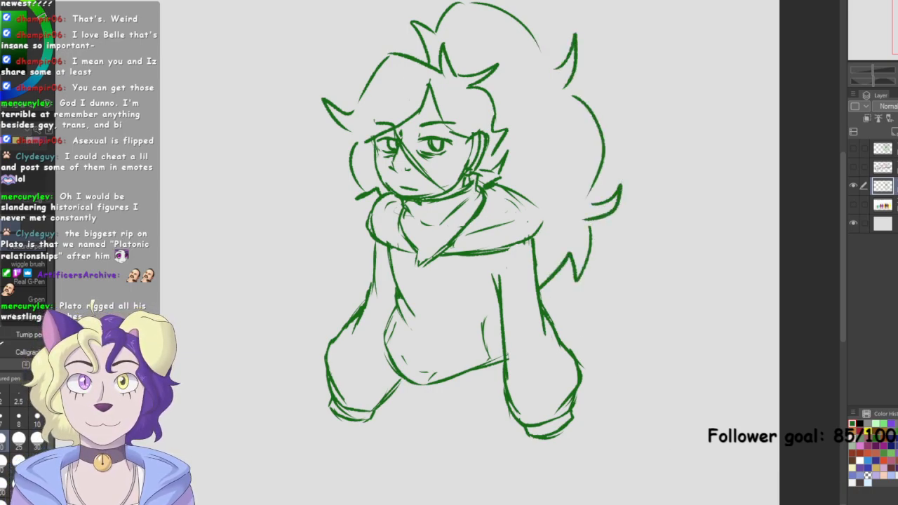
key("ctrl+z")
key("ctrl+z")
key("ctrl+z")
key("ctrl+z")
key("ctrl+z")
key("ctrl+z")
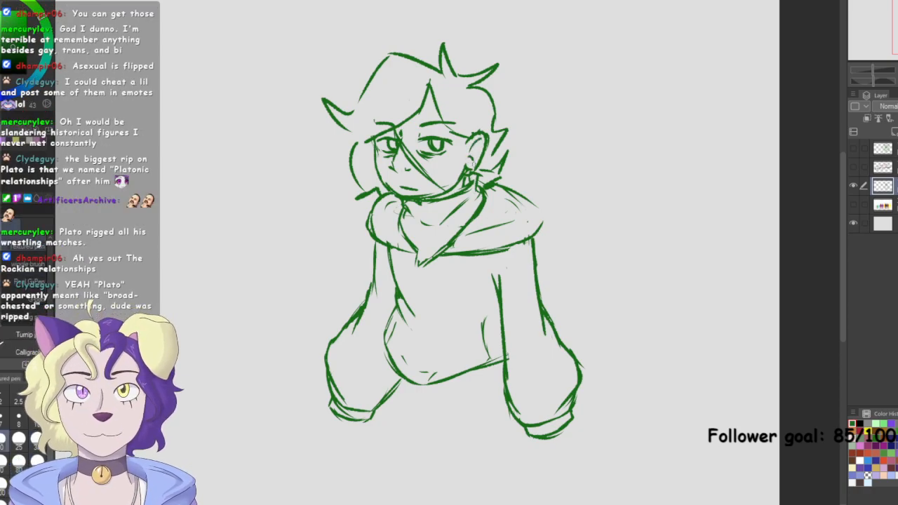
Try another long hairstyle with larger spikes reaching further down beside the right sleeve, and undo its strokes
mouse_move(426, 58)
left_mouse_down()
mouse_move(516, 34)
mouse_move(527, 53)
mouse_move(565, 27)
mouse_move(549, 81)
mouse_move(578, 90)
mouse_move(628, 243)
mouse_move(591, 277)
mouse_move(596, 311)
mouse_move(573, 330)
left_mouse_up()
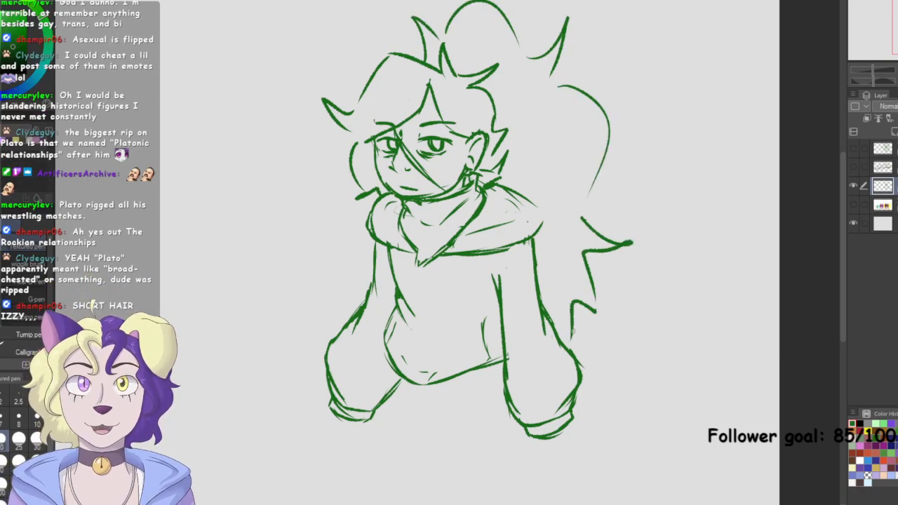
key("ctrl+z")
key("ctrl+z")
key("ctrl+z")
key("ctrl+z")
key("ctrl+z")
key("ctrl+z")
key("ctrl+z")
key("ctrl+z")
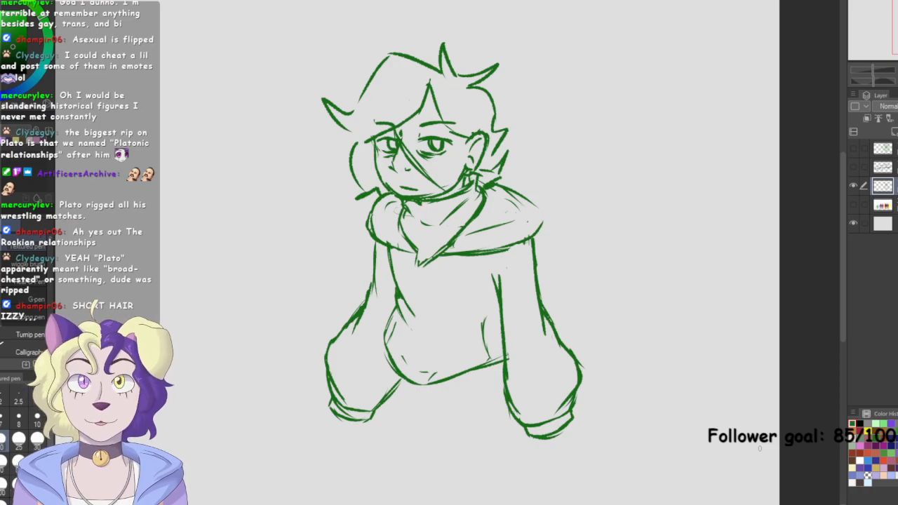
Add a short second line under the right half of the baggy top's hem
left_click_drag(457, 380, 497, 372)
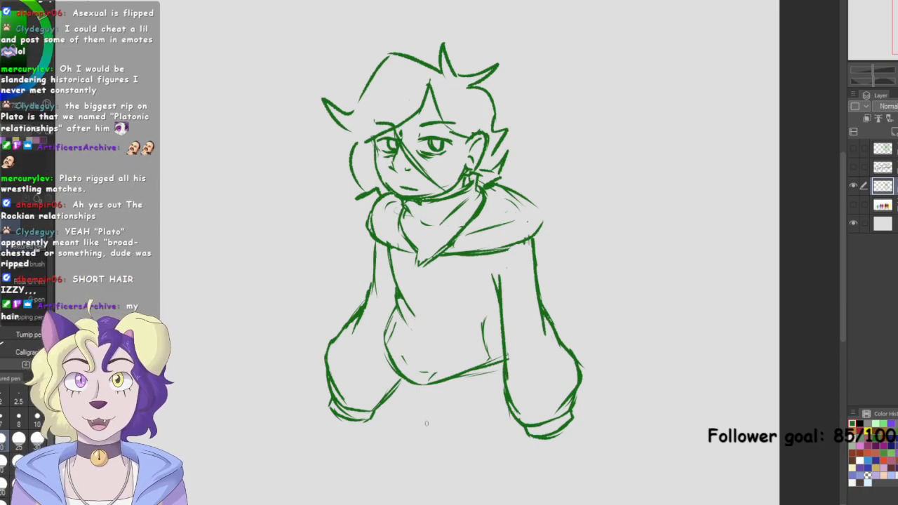
Handwrite the column subtraction 21 - 9 = 12 on the empty canvas beside the character
mouse_move(669, 165)
left_mouse_down()
mouse_move(699, 173)
mouse_move(684, 197)
left_mouse_up()
left_click_drag(705, 189, 702, 207)
left_click_drag(673, 219, 710, 217)
left_click_drag(688, 154, 672, 192)
mouse_move(669, 142)
left_mouse_down()
mouse_move(671, 151)
mouse_move(699, 159)
left_mouse_up()
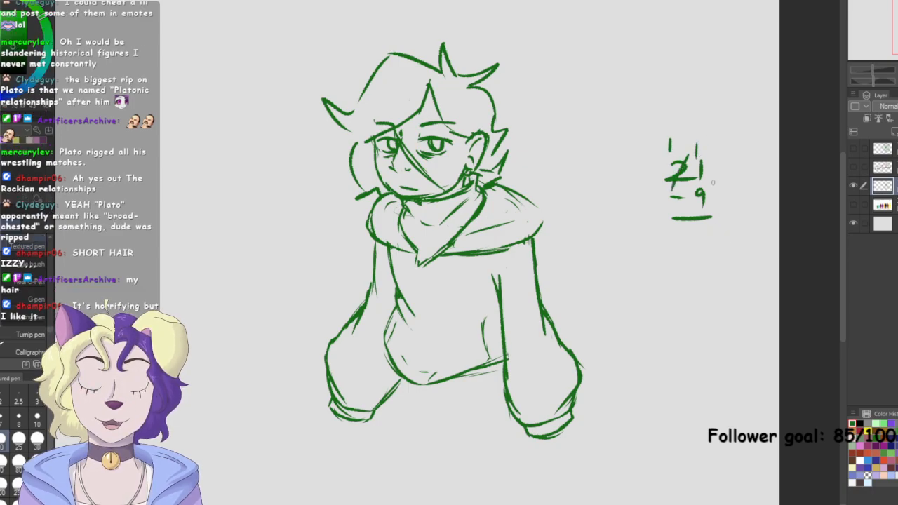
mouse_move(701, 229)
left_mouse_down()
mouse_move(711, 241)
mouse_move(691, 240)
left_mouse_up()
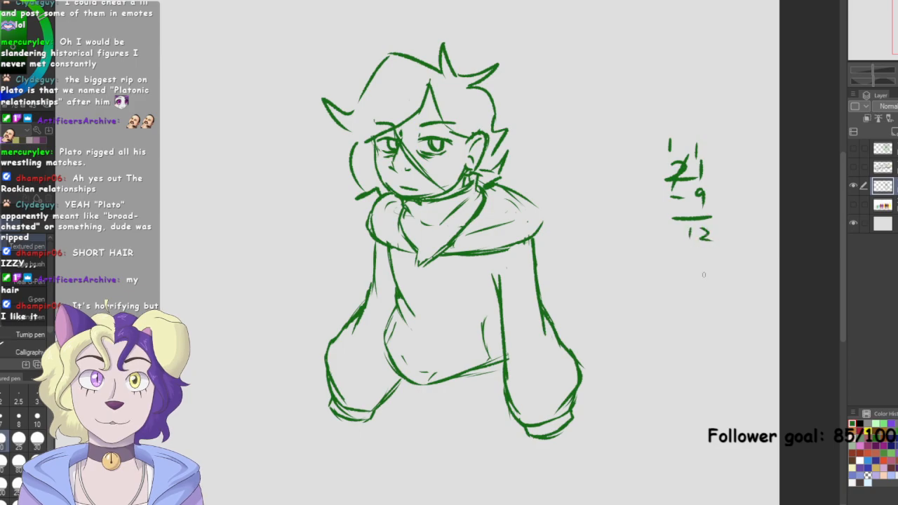
Lasso the handwritten subtraction, delete it, clear the selection and return to the pen
key("m")
mouse_move(738, 165)
left_mouse_down()
mouse_move(648, 117)
mouse_move(749, 217)
left_mouse_up()
key("Delete")
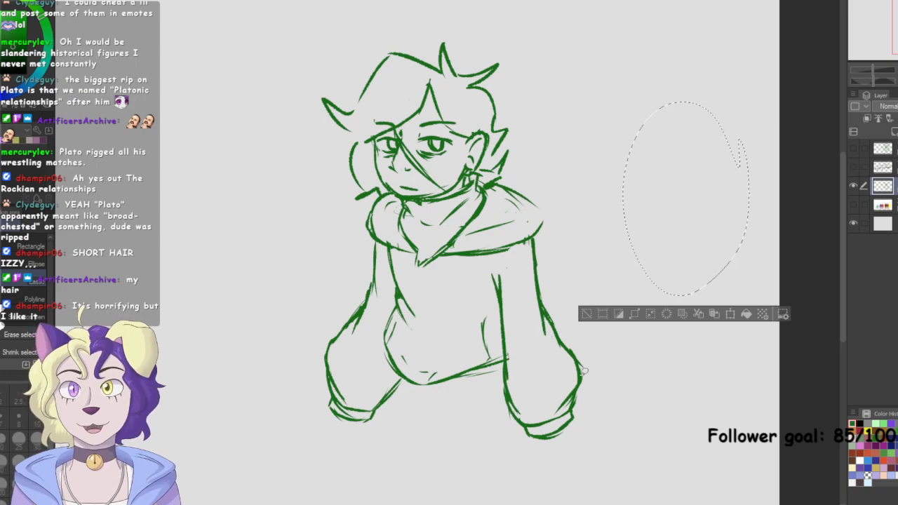
left_click(588, 314)
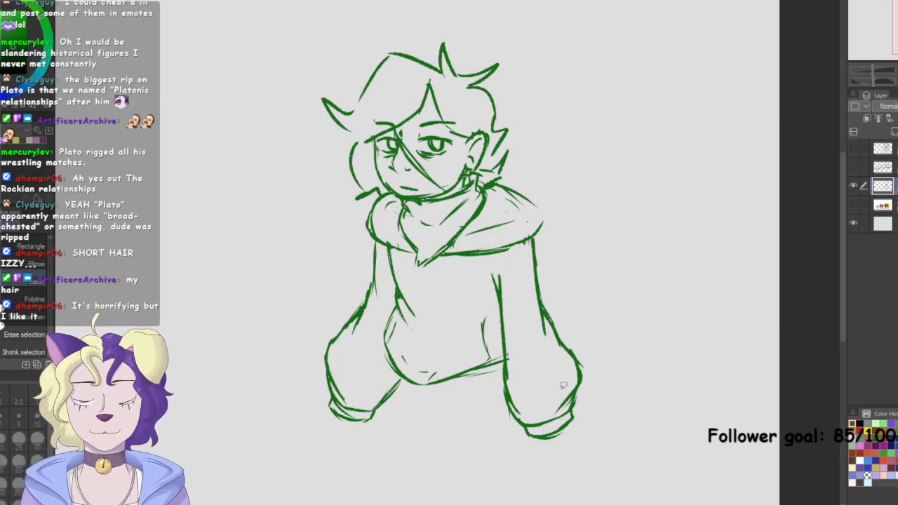
key("p")
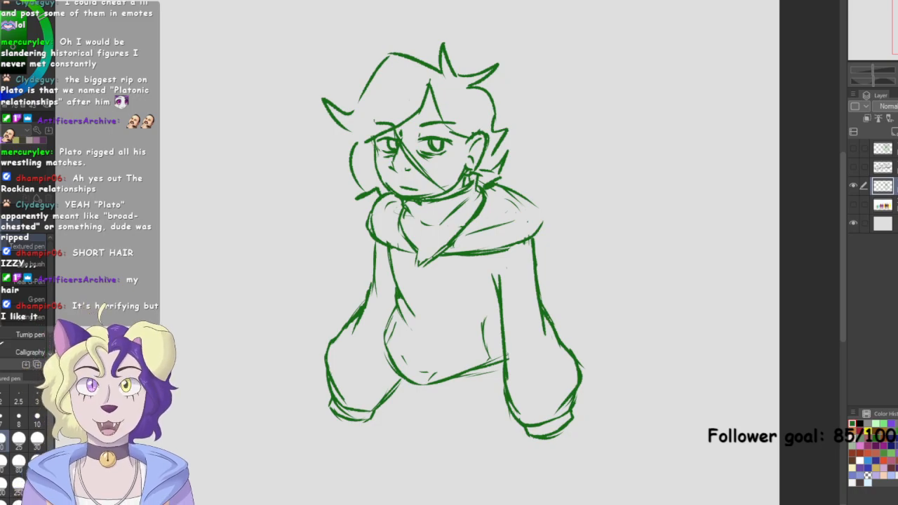
Fit the whole canvas in view and move the character sketch higher to make room for legs
left_click_drag(456, 281, 461, 230)
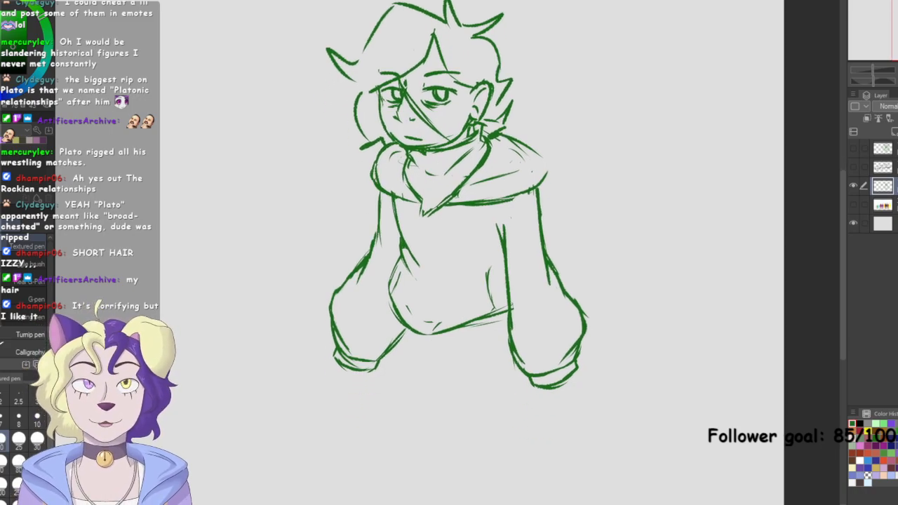
key("ctrl+0")
key("k")
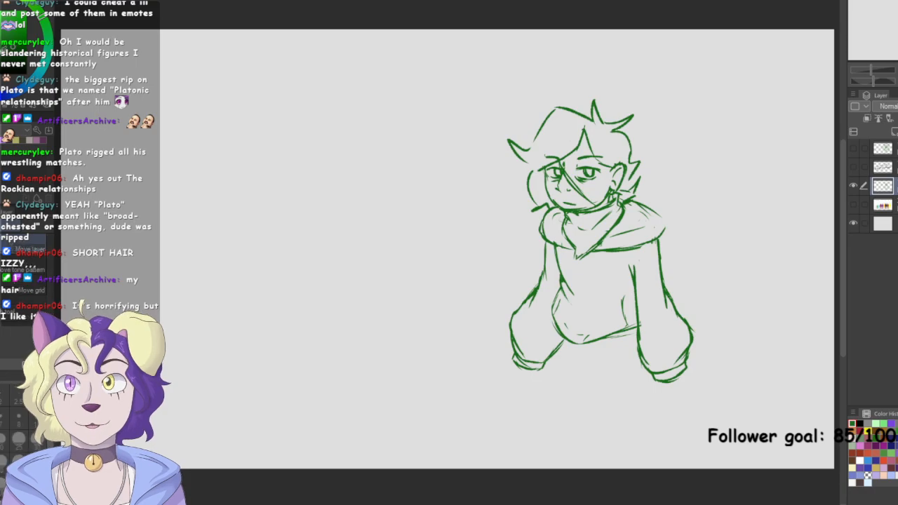
left_click_drag(781, 317, 787, 282)
left_click_drag(760, 362, 759, 361)
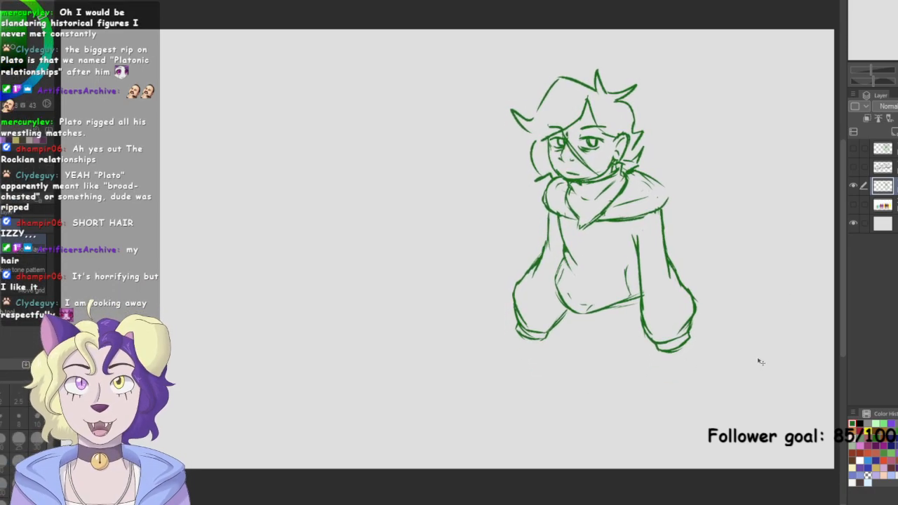
Try sketching the left leg under the baggy top's hem, then erase its strokes
key("p")
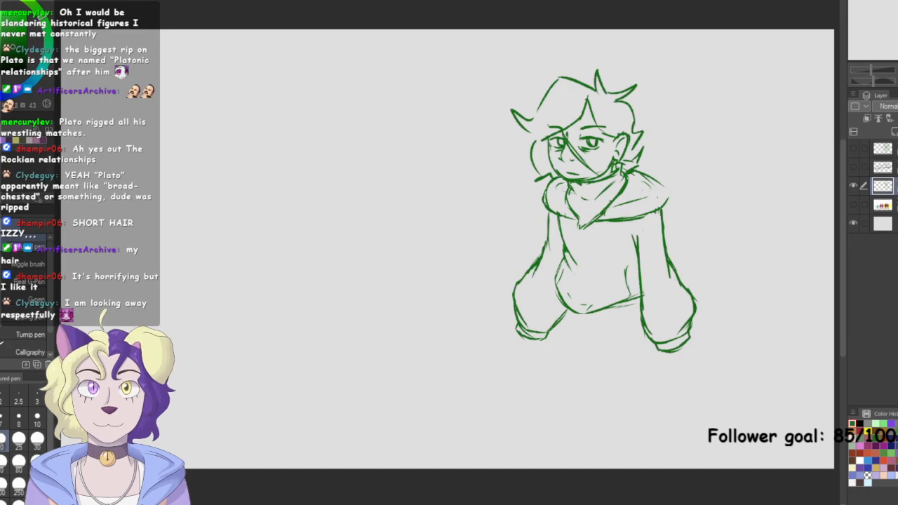
mouse_move(559, 292)
left_mouse_down()
mouse_move(561, 339)
mouse_move(556, 314)
left_mouse_up()
left_click_drag(563, 323, 570, 368)
left_click_drag(561, 339, 577, 393)
left_click_drag(590, 331, 587, 390)
key("e")
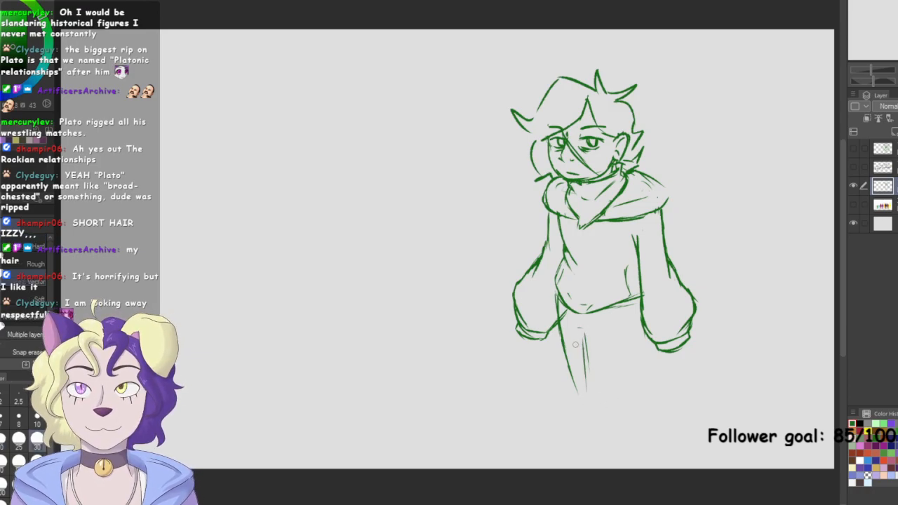
left_click_drag(581, 325, 587, 390)
left_click_drag(561, 326, 580, 402)
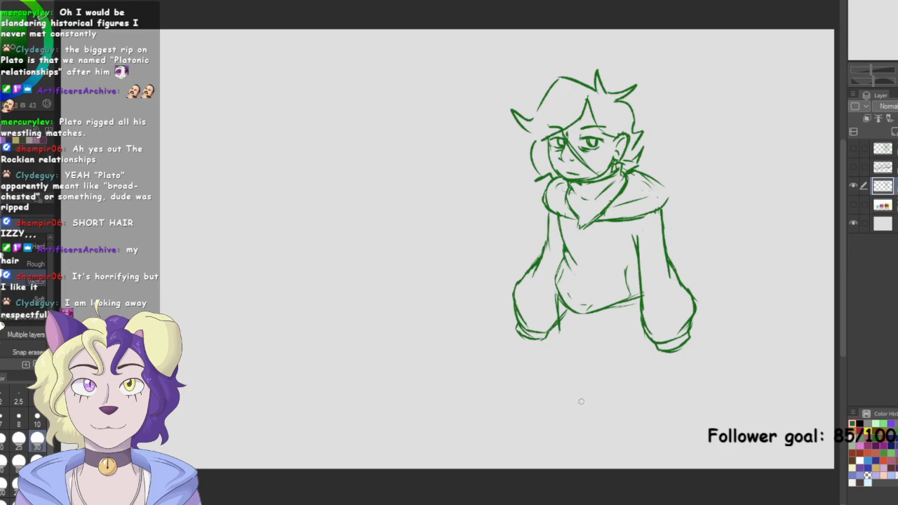
left_click_drag(561, 311, 558, 306)
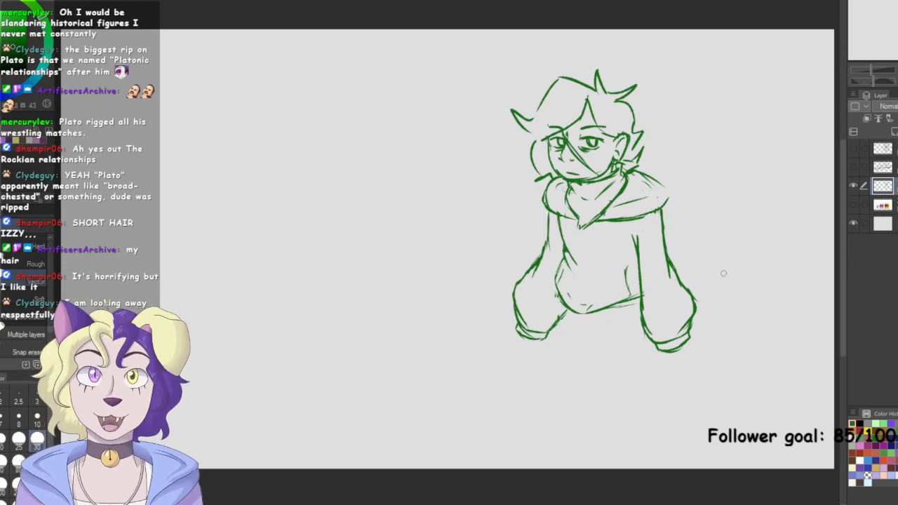
Move the character sketch further up and towards the middle of the canvas
key("k")
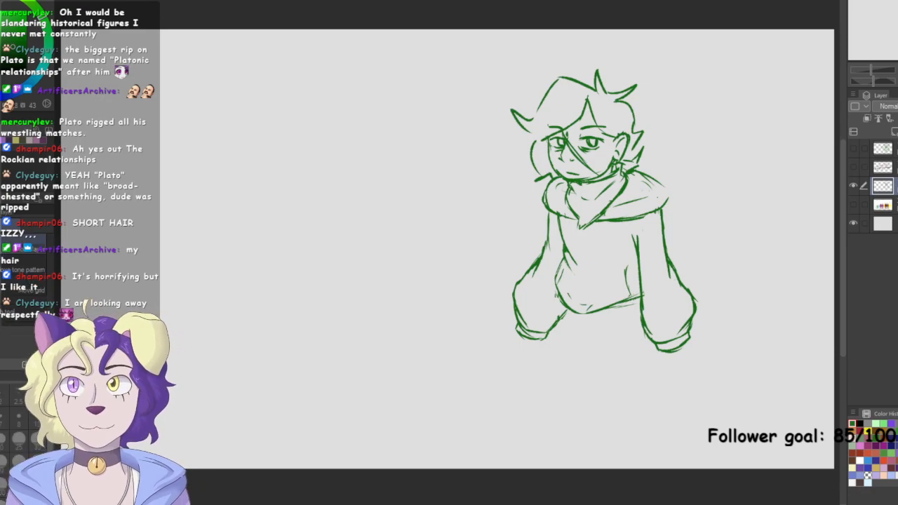
left_click_drag(765, 343, 711, 321)
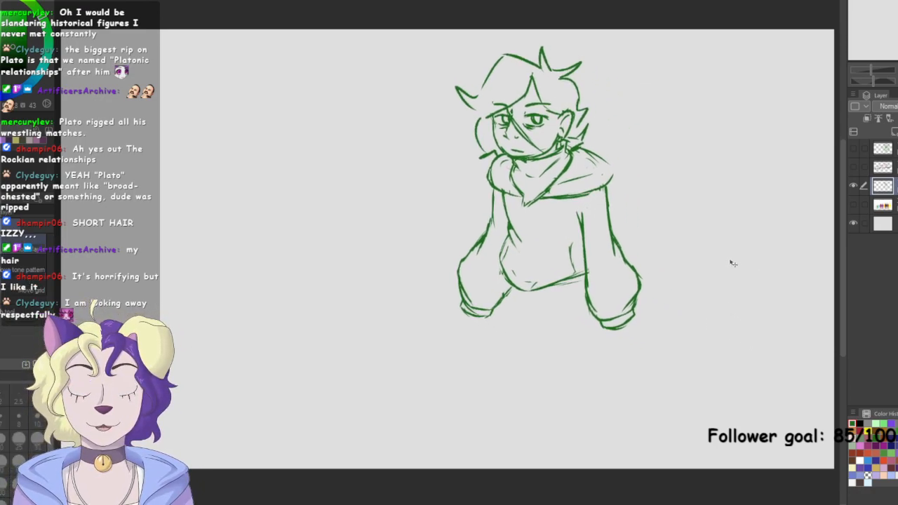
Draw an arrow pointing at the right sleeve's rounded end, then undo it
key("p")
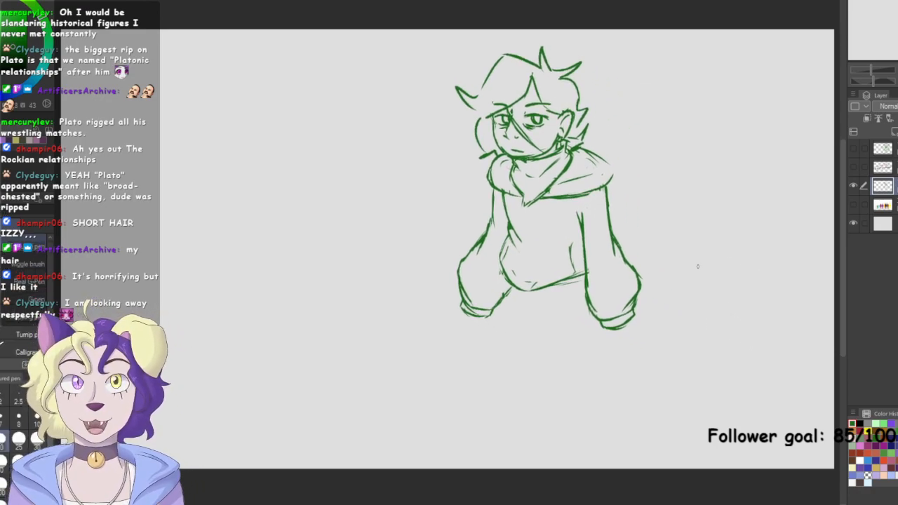
mouse_move(663, 288)
left_mouse_down()
mouse_move(702, 248)
mouse_move(647, 292)
mouse_move(663, 299)
left_mouse_up()
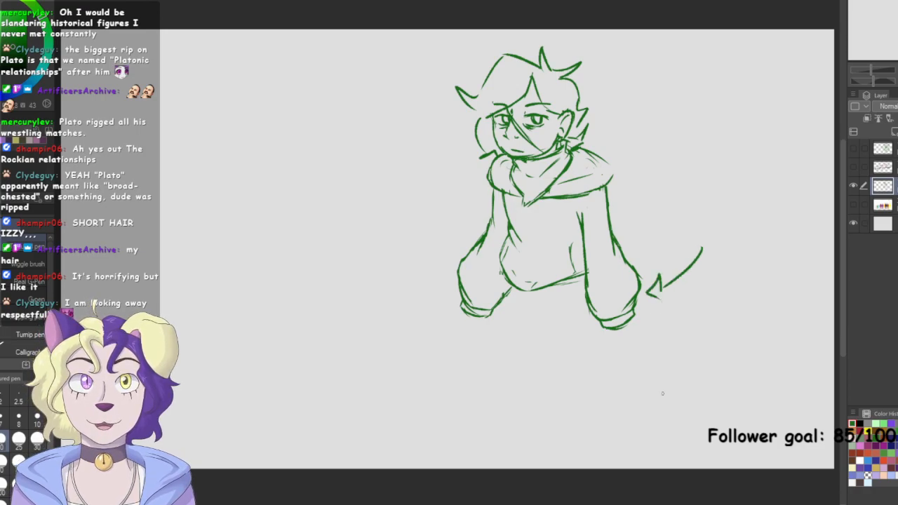
key("ctrl+z")
key("ctrl+z")
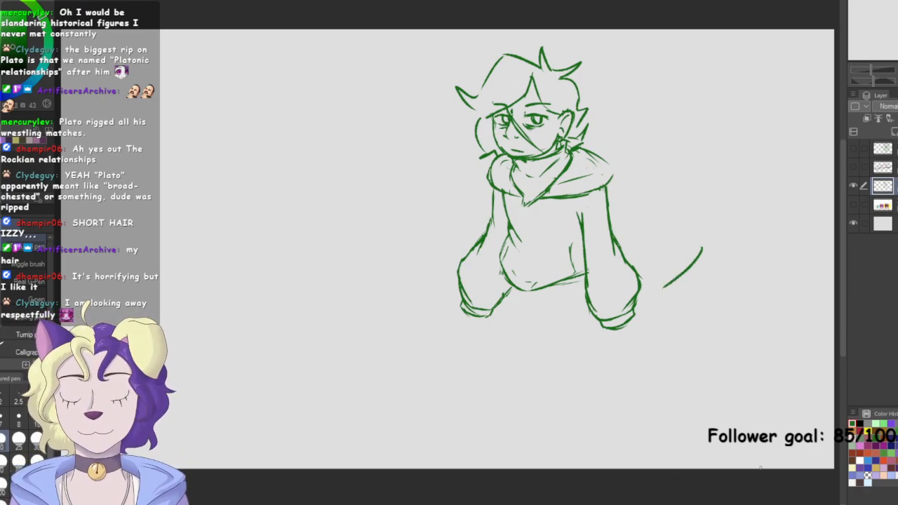
key("ctrl+z")
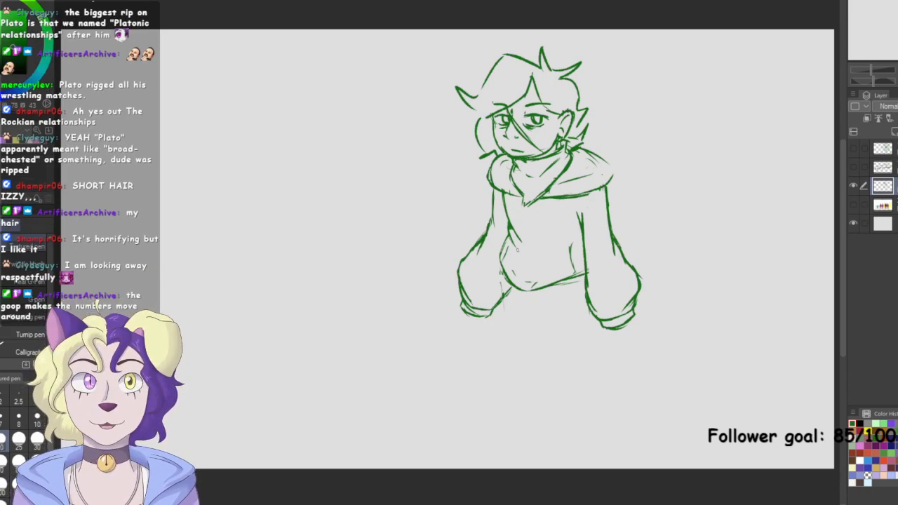
Create a new layer above the character sketch for the leg construction lines
key("ctrl+shift+n")
Try roughing in the hips and two straight thighs side by side, with curved lines at the knees
mouse_move(498, 261)
left_mouse_down()
mouse_move(537, 252)
mouse_move(503, 263)
left_mouse_up()
left_click_drag(500, 283, 508, 337)
left_click_drag(511, 254, 501, 281)
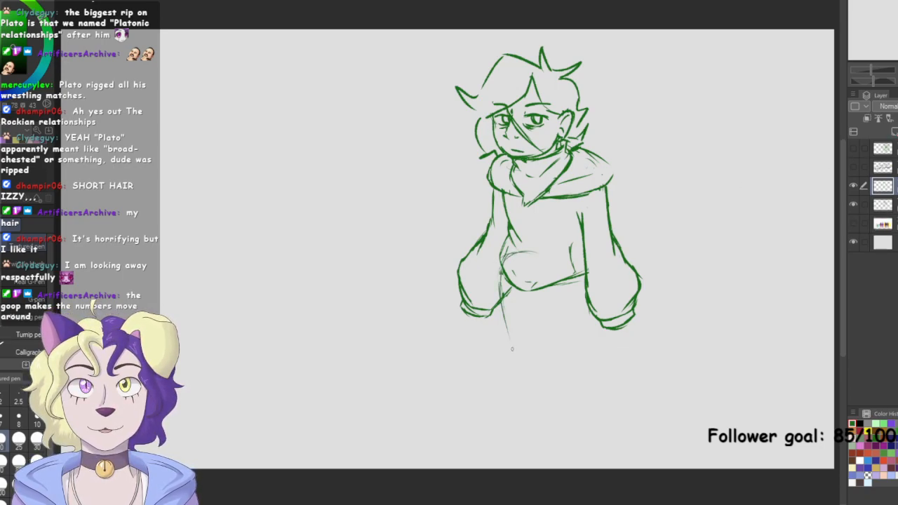
mouse_move(541, 344)
left_mouse_down()
mouse_move(537, 288)
mouse_move(562, 352)
left_mouse_up()
mouse_move(571, 257)
left_mouse_down()
mouse_move(594, 302)
mouse_move(584, 344)
left_mouse_up()
left_click_drag(594, 280, 579, 351)
left_click_drag(507, 306, 520, 359)
left_click_drag(520, 359, 532, 361)
left_click_drag(541, 303, 546, 365)
left_click_drag(541, 325, 541, 341)
Extend the straight standing pose with light lines for both lower legs below the knees
mouse_move(541, 344)
left_mouse_down()
mouse_move(570, 363)
mouse_move(593, 274)
mouse_move(582, 350)
mouse_move(544, 385)
mouse_move(542, 454)
left_mouse_up()
left_click_drag(539, 379, 548, 460)
left_click_drag(578, 371, 575, 421)
mouse_move(584, 350)
left_mouse_down()
mouse_move(570, 438)
mouse_move(567, 398)
left_mouse_up()
left_click_drag(508, 341, 511, 393)
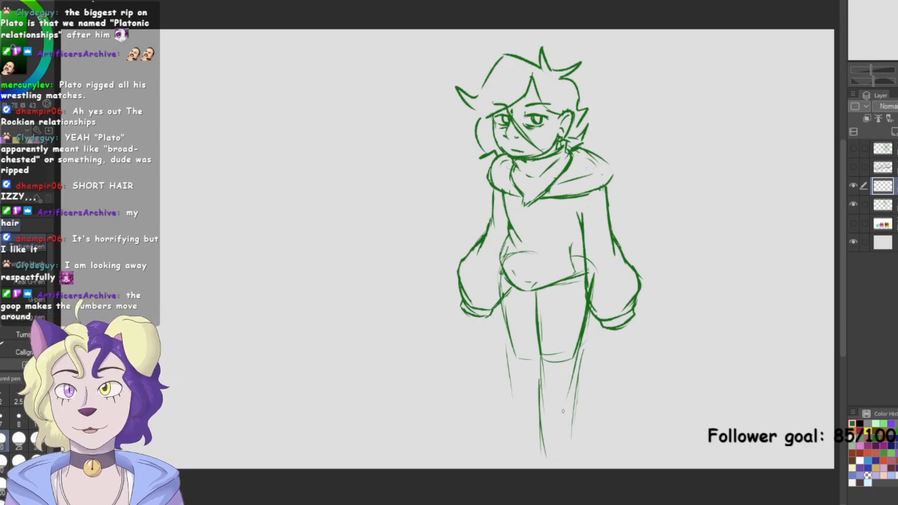
Undo the strokes of the straight standing legs
key("ctrl+z")
key("ctrl+z")
key("ctrl+z")
key("ctrl+z")
key("ctrl+z")
key("ctrl+z")
key("ctrl+z")
key("ctrl+z")
key("ctrl+z")
key("ctrl+z")
key("ctrl+z")
key("ctrl+z")
Rough in a new leg pose with the right thigh angled outward and the left thigh ending in a rounded knee
left_click_drag(509, 259, 497, 300)
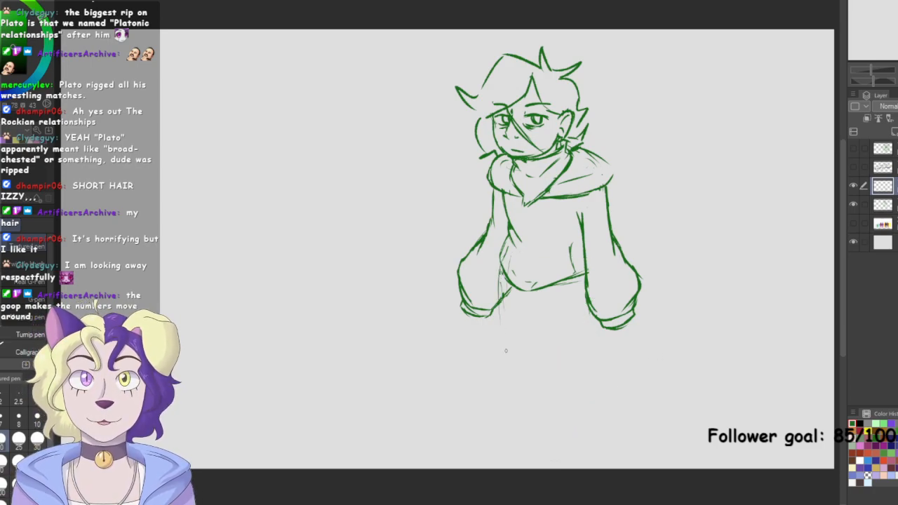
left_click_drag(530, 339, 529, 355)
left_click_drag(533, 314, 570, 360)
left_click_drag(609, 332, 611, 353)
left_click_drag(598, 270, 609, 341)
left_click_drag(555, 332, 584, 360)
left_click_drag(501, 280, 510, 342)
left_click_drag(521, 376, 532, 373)
left_click_drag(545, 340, 545, 366)
Draw the left lower leg tapering from the knee to the ankle and strengthen its outer contour
mouse_move(494, 269)
left_mouse_down()
mouse_move(504, 329)
mouse_move(527, 373)
mouse_move(538, 373)
mouse_move(513, 357)
mouse_move(549, 368)
mouse_move(509, 345)
mouse_move(520, 418)
left_mouse_up()
left_click_drag(508, 358, 539, 461)
left_click_drag(555, 369, 556, 455)
mouse_move(555, 381)
left_mouse_down()
mouse_move(555, 351)
mouse_move(552, 373)
left_mouse_up()
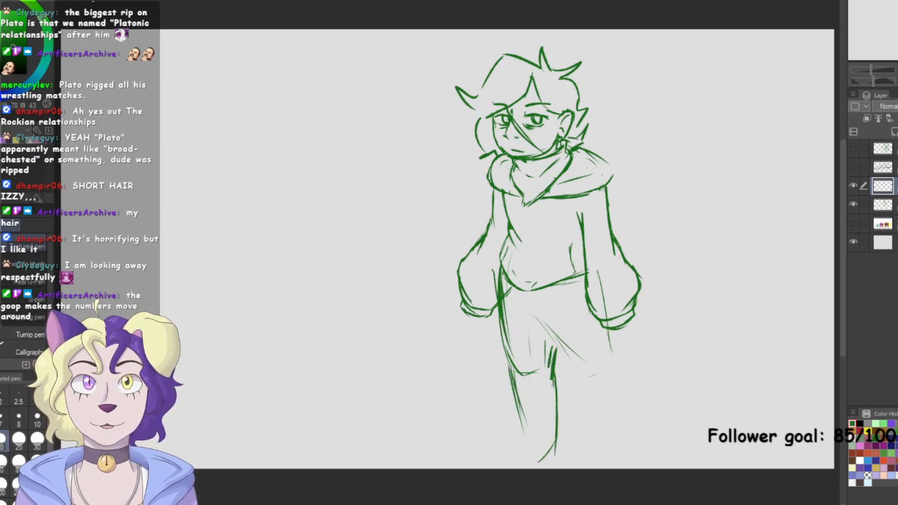
mouse_move(503, 326)
left_mouse_down()
mouse_move(535, 463)
mouse_move(558, 460)
left_mouse_up()
Darken the underside of the raised right thigh and close it with a rounded knee running up to the sleeve cuff
left_click_drag(539, 330, 598, 383)
mouse_move(562, 357)
left_mouse_down()
mouse_move(588, 387)
mouse_move(615, 377)
mouse_move(603, 300)
left_mouse_up()
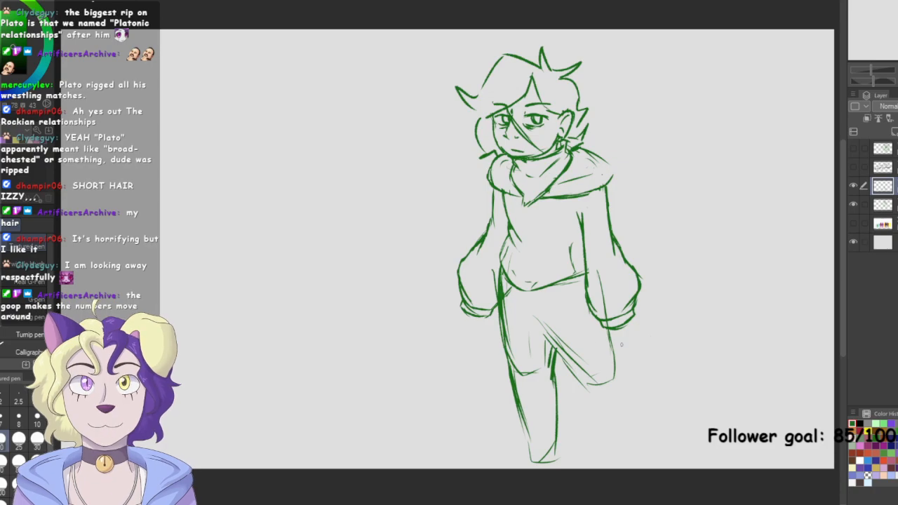
Erase the left leg's outer contour and redraw it from the top's hem through the knee to a closed, tapered ankle
left_click_drag(503, 302, 513, 363)
key("e")
left_click_drag(494, 266, 522, 433)
left_click_drag(515, 390, 522, 439)
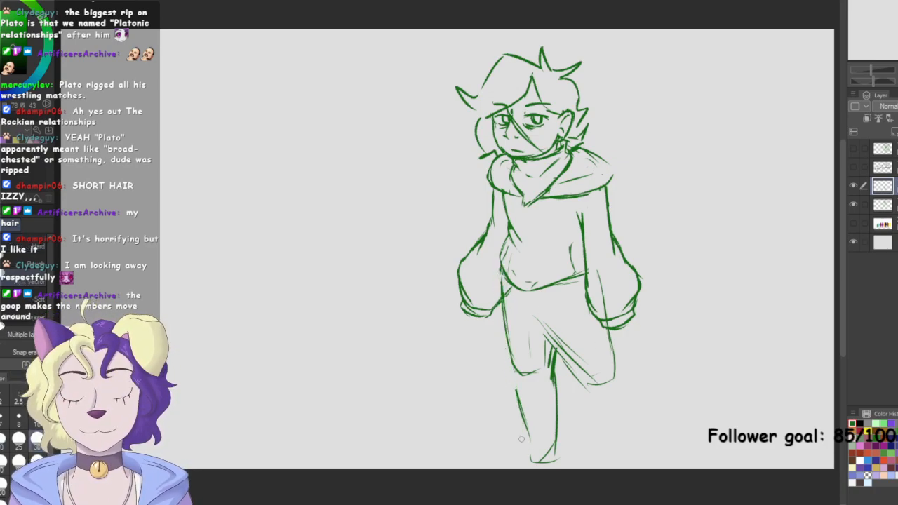
key("p")
left_click_drag(502, 275, 522, 402)
left_click_drag(513, 371, 520, 391)
mouse_move(522, 421)
left_mouse_down()
mouse_move(528, 449)
mouse_move(539, 460)
mouse_move(554, 452)
left_mouse_up()
left_click_drag(553, 383, 554, 455)
Redraw the right thigh's inner contour as a diagonal line starting higher at the crotch and running toward the knee
left_click_drag(525, 316, 571, 369)
key("e")
mouse_move(545, 325)
left_mouse_down()
mouse_move(588, 376)
mouse_move(572, 369)
left_mouse_up()
key("p")
left_click_drag(525, 314, 553, 349)
left_click_drag(542, 336, 576, 381)
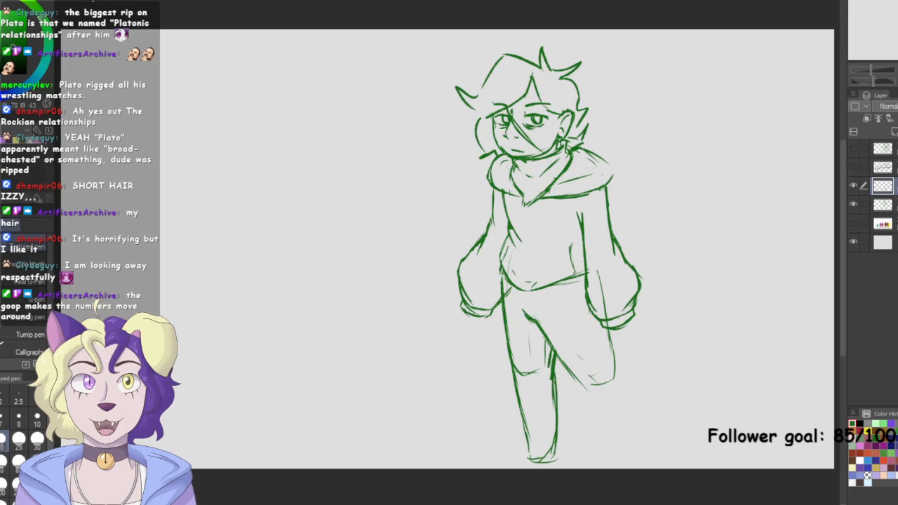
Merge the legs layer with the body sketch and scale the whole figure down to make room for the feet
key("ctrl+t")
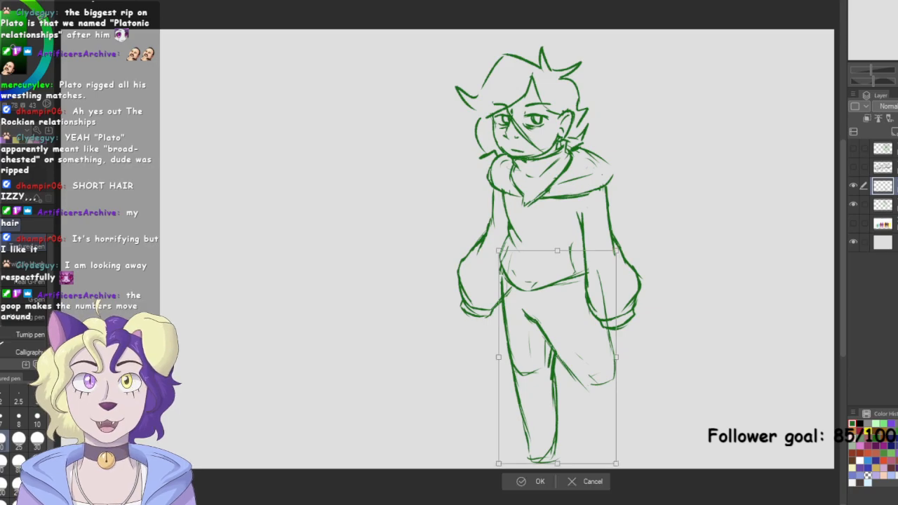
left_click(546, 483)
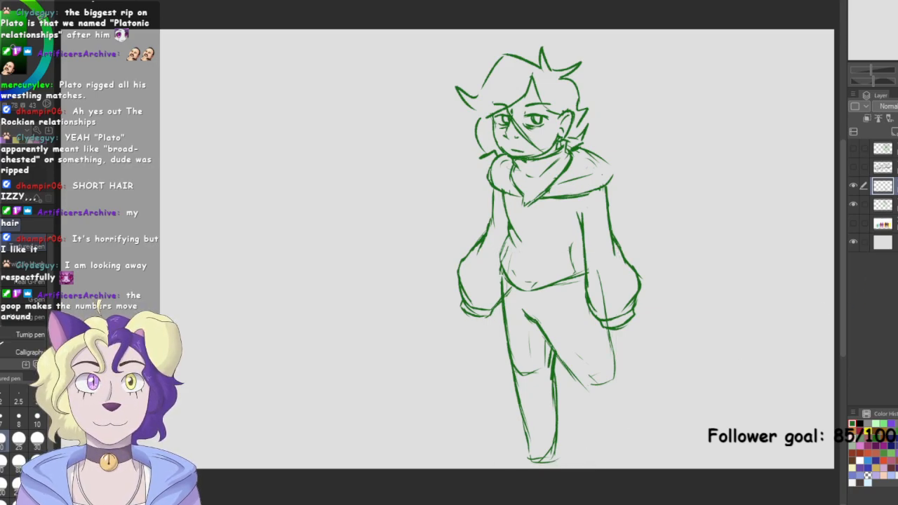
key("ctrl+e")
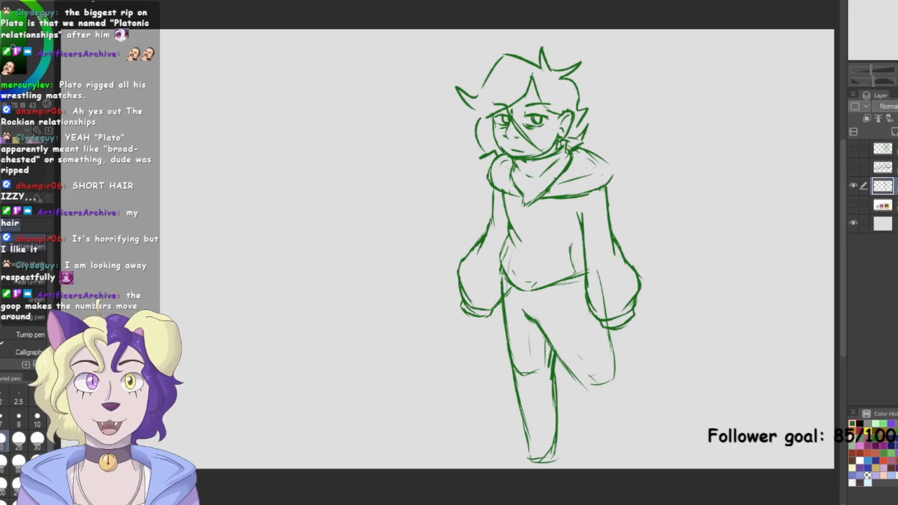
key("ctrl+t")
left_click_drag(550, 466, 549, 436)
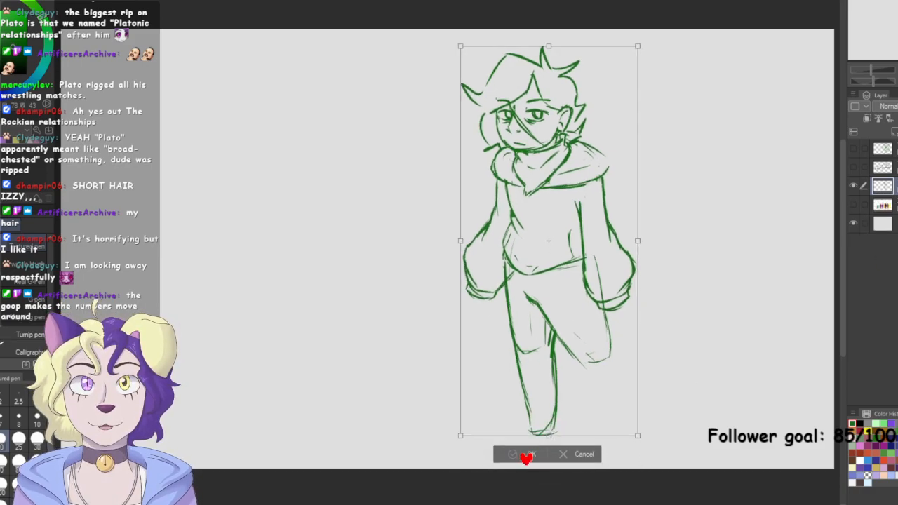
left_click(528, 455)
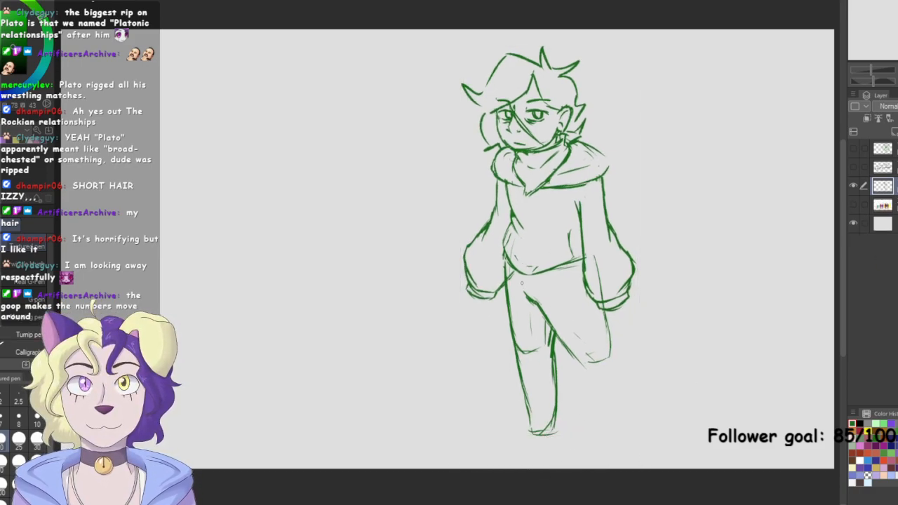
Sketch a shoe with a toe cap and flat sole beneath the left ankle
mouse_move(529, 430)
left_mouse_down()
mouse_move(523, 445)
mouse_move(531, 461)
mouse_move(559, 461)
left_mouse_up()
left_click_drag(558, 417, 561, 461)
mouse_move(529, 436)
left_mouse_down()
mouse_move(500, 450)
mouse_move(523, 465)
mouse_move(488, 457)
mouse_move(490, 466)
mouse_move(563, 463)
mouse_move(507, 467)
mouse_move(489, 449)
mouse_move(522, 439)
mouse_move(529, 418)
left_mouse_up()
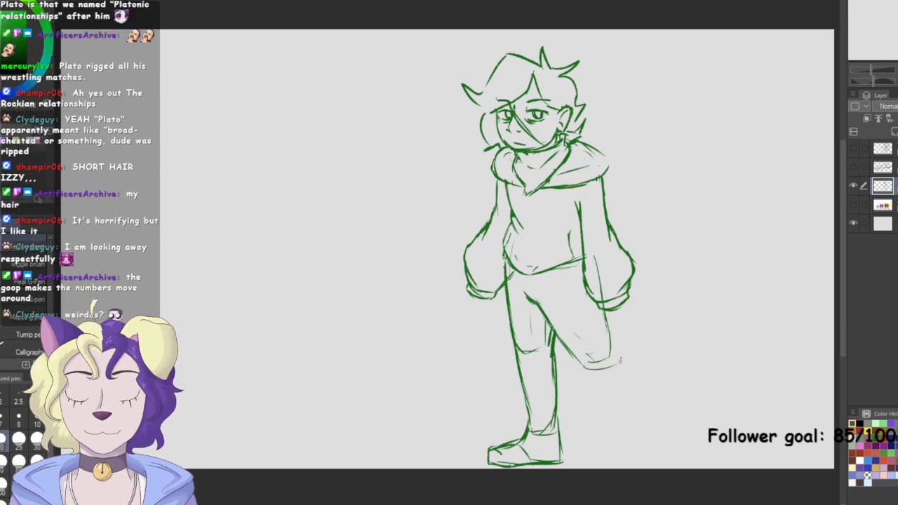
Sketch a separate tapered lower right leg and redraw the right thigh with a rounded end above it
mouse_move(582, 366)
left_mouse_down()
mouse_move(602, 425)
mouse_move(625, 446)
left_mouse_up()
left_click_drag(619, 364, 632, 433)
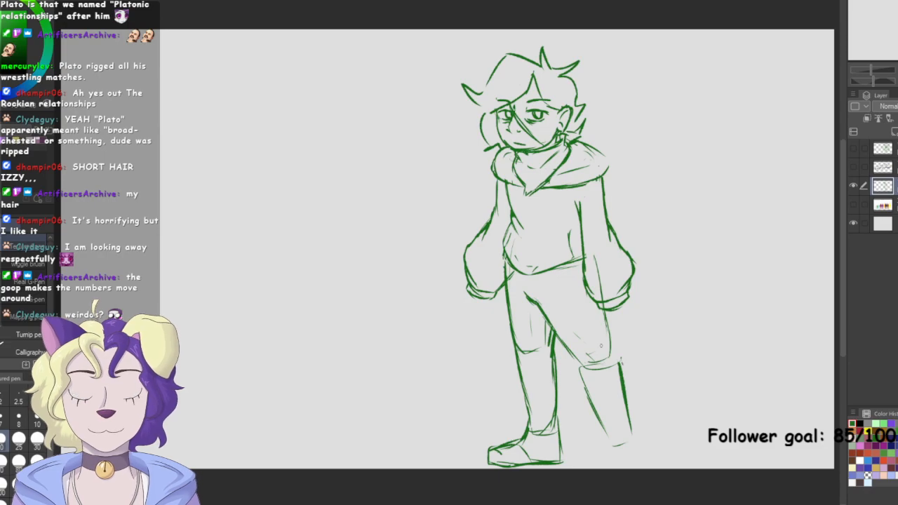
mouse_move(552, 325)
left_mouse_down()
mouse_move(573, 346)
mouse_move(607, 352)
mouse_move(607, 319)
mouse_move(577, 359)
left_mouse_up()
key("e")
mouse_move(527, 294)
left_mouse_down()
mouse_move(543, 302)
mouse_move(524, 285)
mouse_move(560, 336)
left_mouse_up()
key("p")
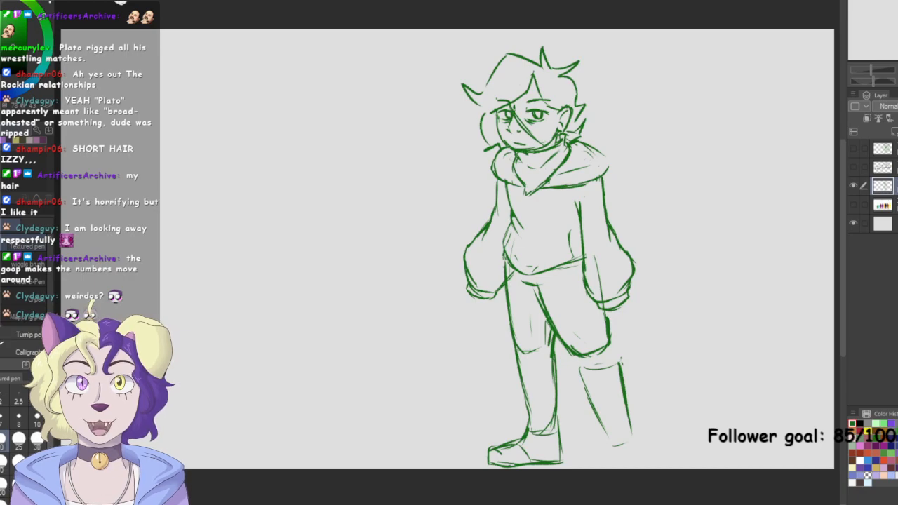
Lasso both legs and the shoe, move them up to shorten the legs, and clear the selection
key("m")
mouse_move(640, 313)
left_mouse_down()
mouse_move(600, 306)
mouse_move(526, 268)
mouse_move(515, 275)
mouse_move(516, 298)
mouse_move(499, 304)
mouse_move(459, 407)
mouse_move(598, 487)
mouse_move(718, 388)
left_mouse_up()
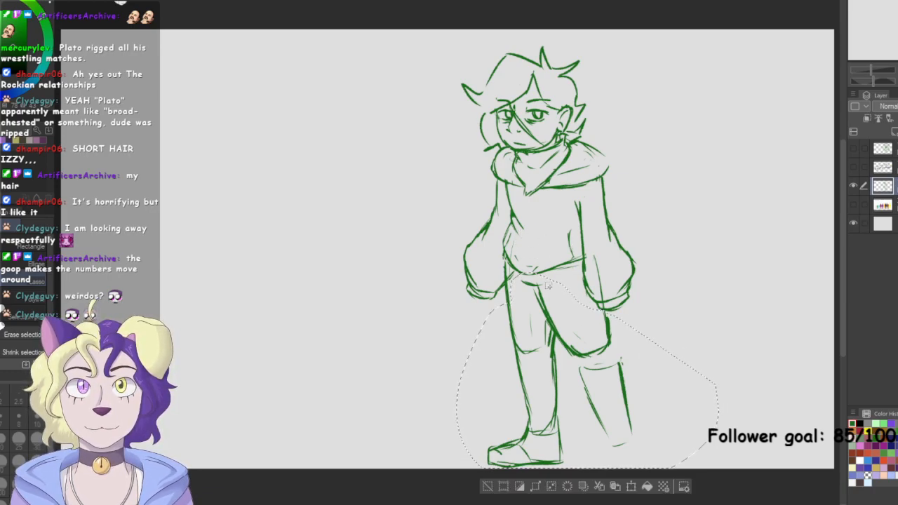
key("k")
left_click_drag(571, 347, 570, 326)
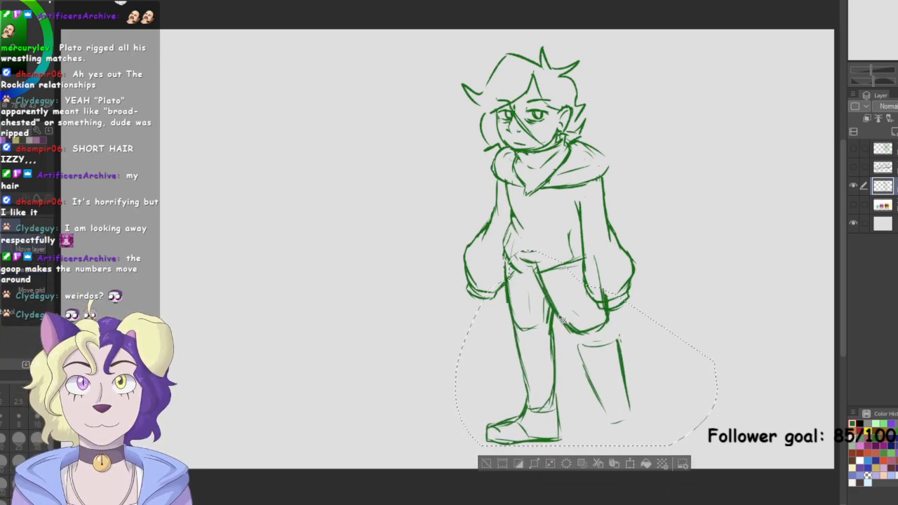
left_click(486, 465)
Erase the leg lines overlapping the top and redraw its hem as a clean curve across the hips
key("e")
mouse_move(533, 257)
left_mouse_down()
mouse_move(532, 274)
mouse_move(528, 263)
mouse_move(540, 260)
left_mouse_up()
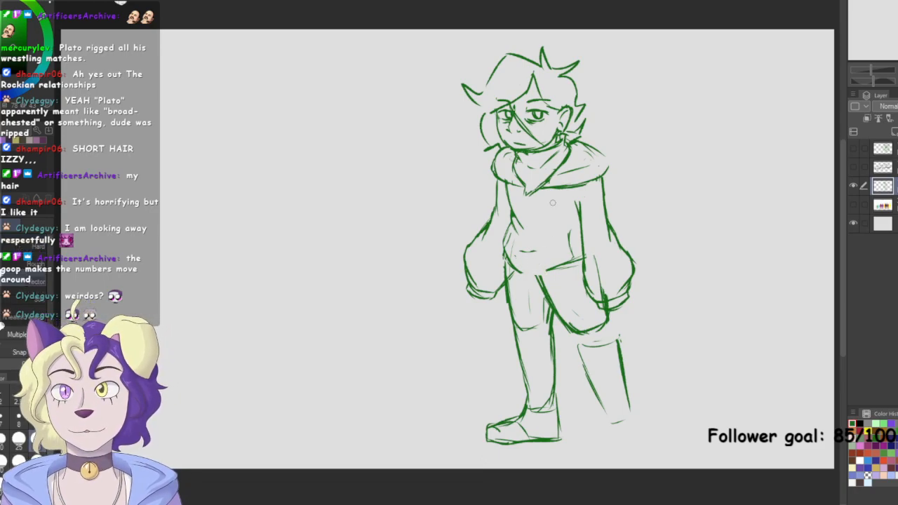
key("p")
left_click_drag(516, 274, 582, 260)
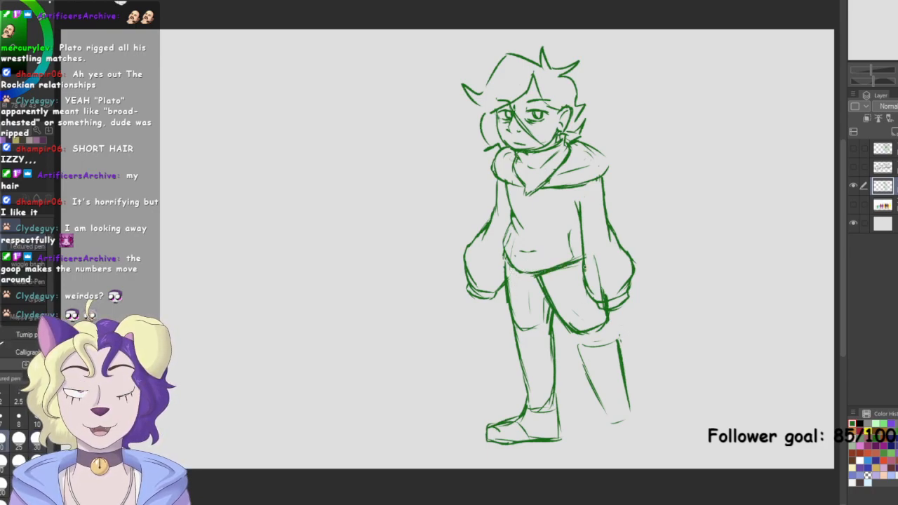
key("e")
mouse_move(522, 253)
left_mouse_down()
mouse_move(534, 252)
mouse_move(511, 249)
left_mouse_up()
key("p")
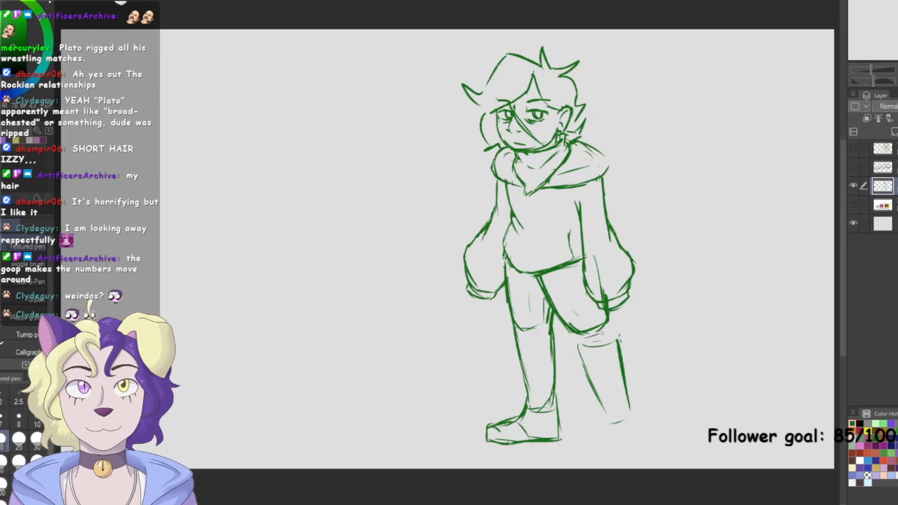
Rough in a segmented right foot and close the detached lower right leg at the knee and ankle
mouse_move(627, 435)
left_mouse_down()
mouse_move(640, 422)
mouse_move(618, 443)
mouse_move(636, 440)
left_mouse_up()
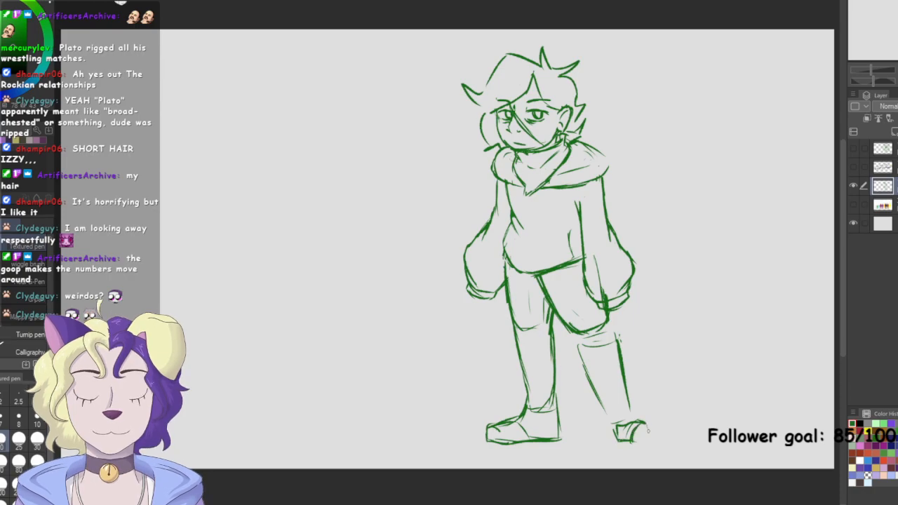
mouse_move(640, 426)
left_mouse_down()
mouse_move(642, 441)
mouse_move(664, 425)
mouse_move(670, 442)
mouse_move(646, 426)
mouse_move(694, 436)
mouse_move(674, 442)
mouse_move(695, 435)
left_mouse_up()
key("e")
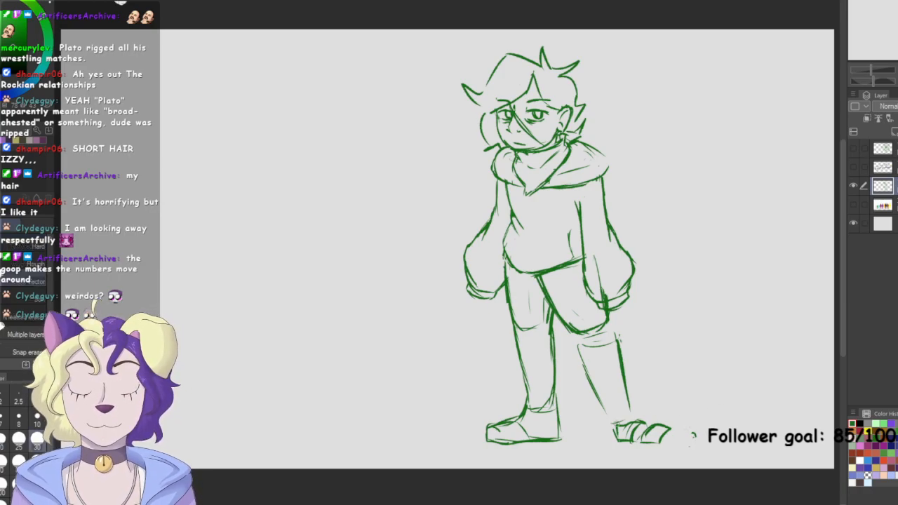
key("p")
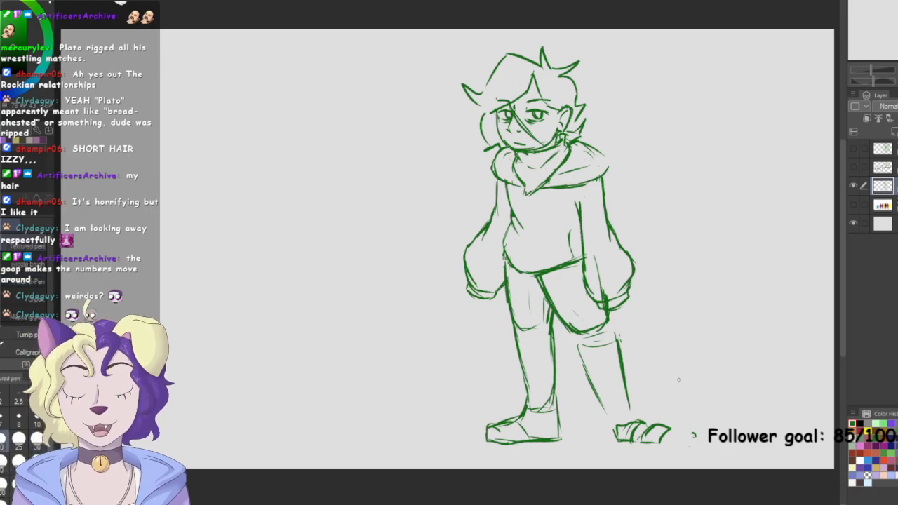
mouse_move(608, 420)
left_mouse_down()
mouse_move(631, 414)
mouse_move(619, 356)
mouse_move(599, 396)
left_mouse_up()
left_click_drag(583, 341, 619, 334)
mouse_move(692, 436)
left_mouse_down()
mouse_move(638, 365)
mouse_move(611, 355)
left_mouse_up()
Erase the rough right foot and redraw it with a heel block, a segmented middle and a rounded toe
key("ctrl+plus")
key("e")
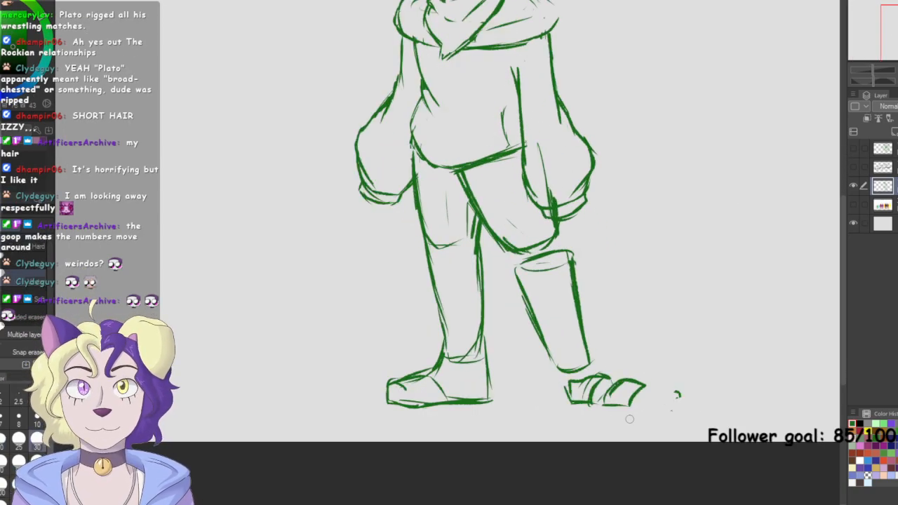
mouse_move(595, 391)
left_mouse_down()
mouse_move(593, 399)
mouse_move(570, 388)
mouse_move(575, 379)
mouse_move(570, 400)
mouse_move(594, 369)
mouse_move(595, 403)
mouse_move(568, 402)
mouse_move(604, 402)
mouse_move(628, 382)
mouse_move(617, 408)
mouse_move(632, 405)
mouse_move(604, 404)
mouse_move(628, 406)
mouse_move(641, 385)
mouse_move(658, 386)
mouse_move(663, 399)
mouse_move(659, 386)
mouse_move(665, 406)
left_mouse_up()
key("p")
key("e")
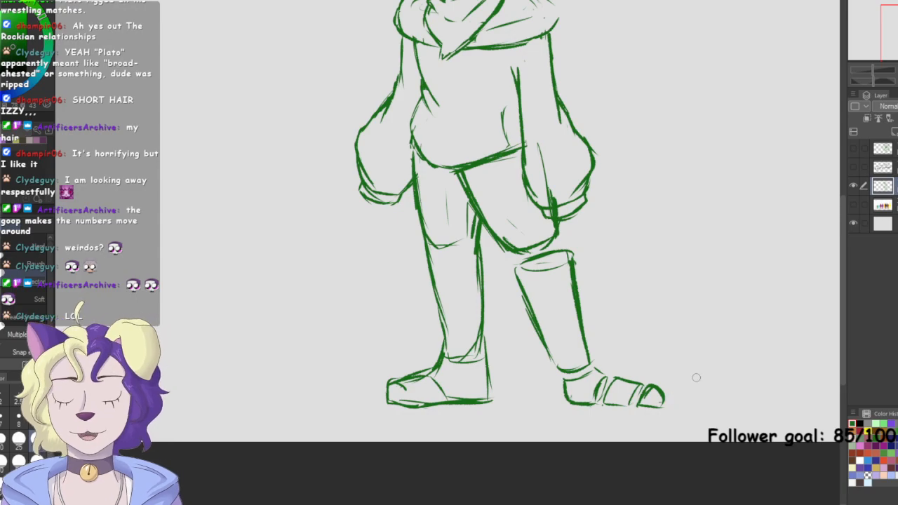
key("p")
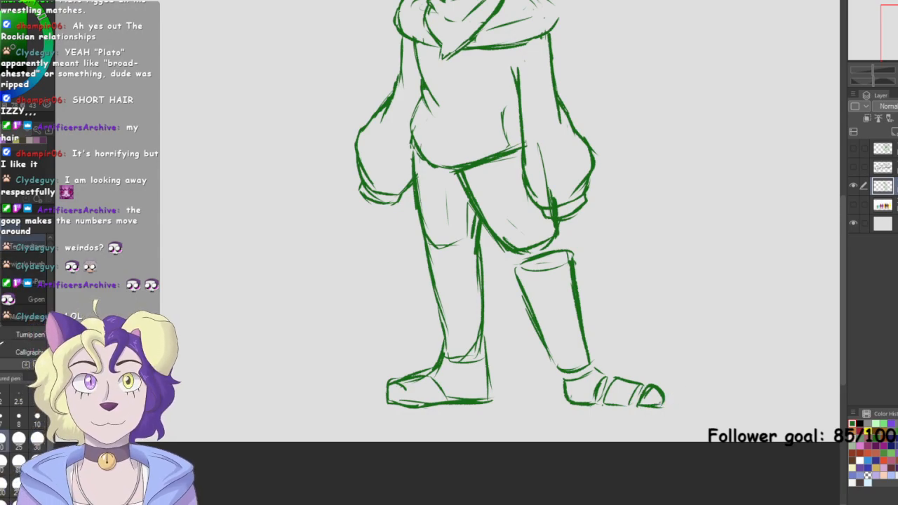
Clean up the right knee edge and erase the left leg's construction lines at the knee and ankle
left_click_drag(534, 239, 524, 289)
key("ctrl+minus")
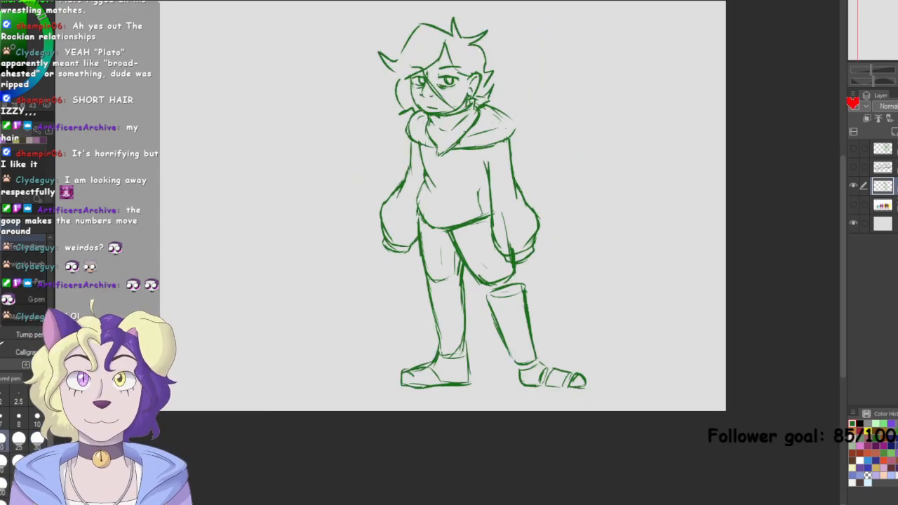
key("e")
mouse_move(513, 275)
left_mouse_down()
mouse_move(497, 286)
mouse_move(502, 280)
left_mouse_up()
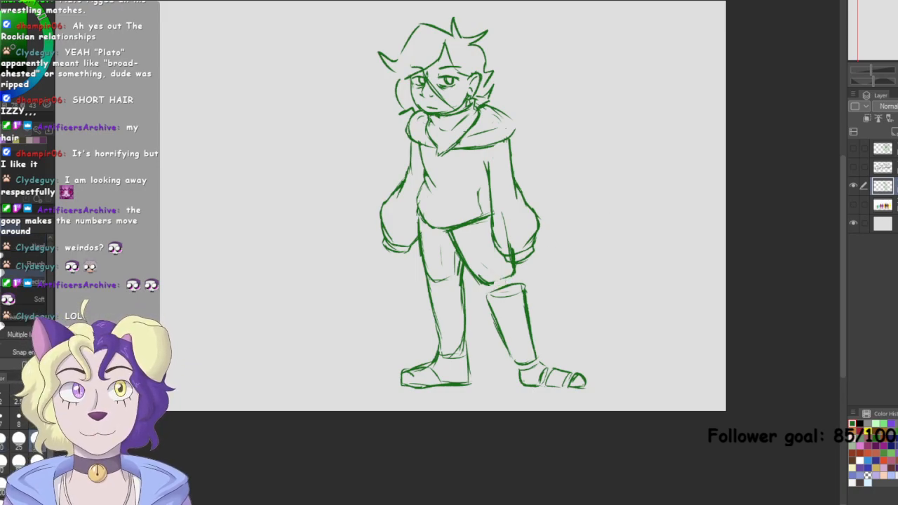
key("ctrl+plus")
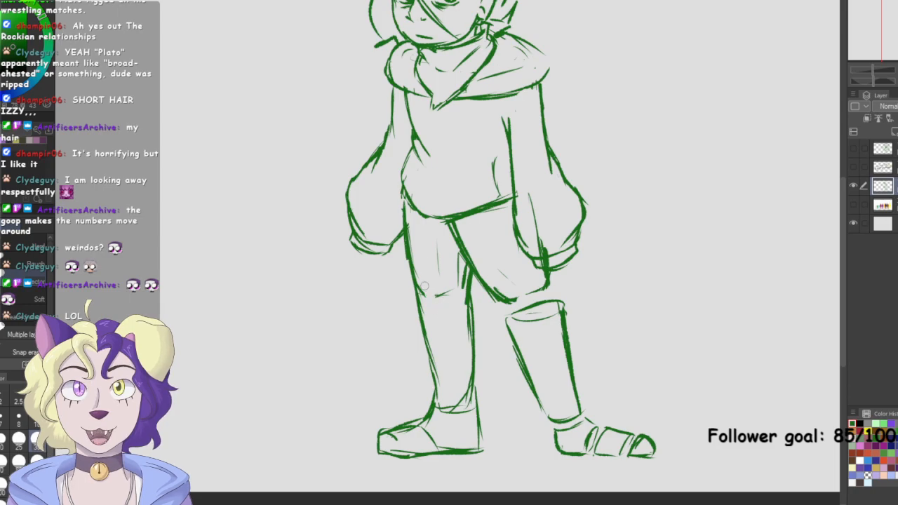
mouse_move(464, 410)
left_mouse_down()
mouse_move(453, 397)
mouse_move(442, 418)
left_mouse_up()
key("p")
mouse_move(651, 295)
left_mouse_down()
mouse_move(596, 351)
mouse_move(593, 334)
mouse_move(605, 362)
mouse_move(593, 335)
left_mouse_up()
key("ctrl+z")
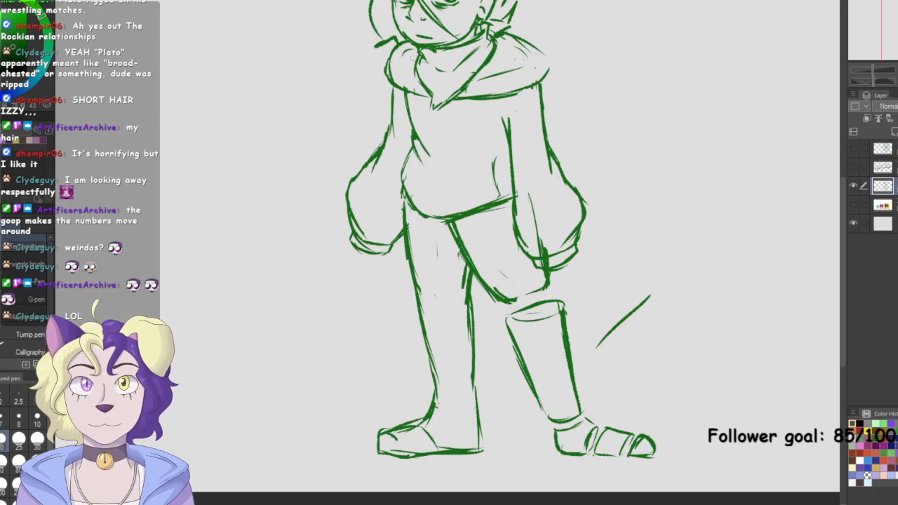
key("ctrl+z")
mouse_move(519, 300)
left_mouse_down()
mouse_move(546, 278)
mouse_move(503, 291)
mouse_move(532, 290)
mouse_move(504, 296)
mouse_move(544, 275)
mouse_move(513, 299)
mouse_move(485, 295)
mouse_move(525, 297)
mouse_move(541, 288)
mouse_move(487, 296)
left_mouse_up()
key("ctrl+z")
key("ctrl+z")
key("ctrl+z")
Erase the right thigh's lower edge and redraw it as a baggy trouser leg puffing out above the knee
key("e")
key("p")
key("e")
left_click_drag(494, 262, 474, 293)
left_click_drag(477, 245, 465, 279)
mouse_move(464, 232)
left_mouse_down()
mouse_move(458, 246)
mouse_move(501, 299)
mouse_move(544, 284)
mouse_move(529, 292)
left_mouse_up()
key("p")
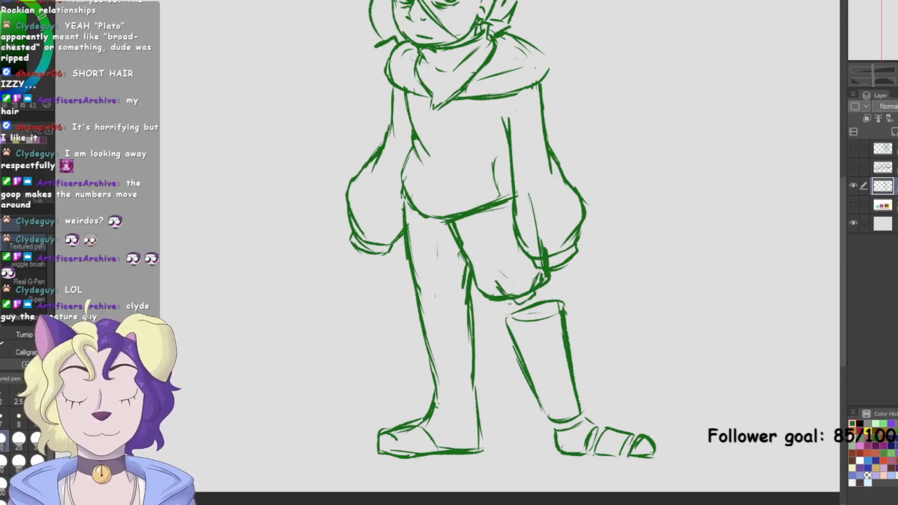
Draw a knotted fabric tie with loose ends between the baggy right trouser leg and the lower leg
mouse_move(504, 321)
left_mouse_down()
mouse_move(497, 332)
mouse_move(523, 306)
mouse_move(514, 305)
mouse_move(503, 323)
mouse_move(528, 302)
mouse_move(545, 311)
mouse_move(558, 297)
mouse_move(540, 312)
mouse_move(552, 290)
mouse_move(510, 325)
left_mouse_up()
key("e")
key("p")
key("e")
key("ctrl+z")
key("ctrl+z")
key("p")
left_click_drag(549, 287, 536, 302)
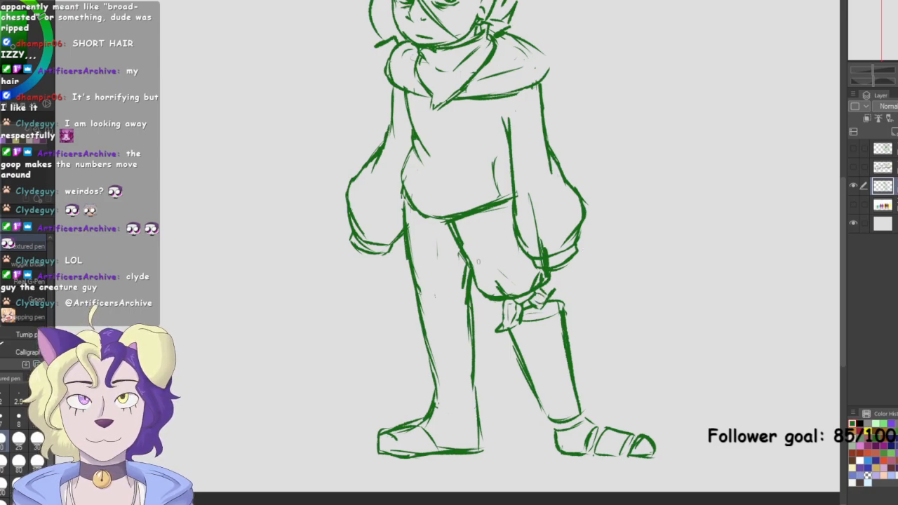
Touch up the right thigh's inner contour and erase the leg lines showing through the right sleeve and cuff
key("e")
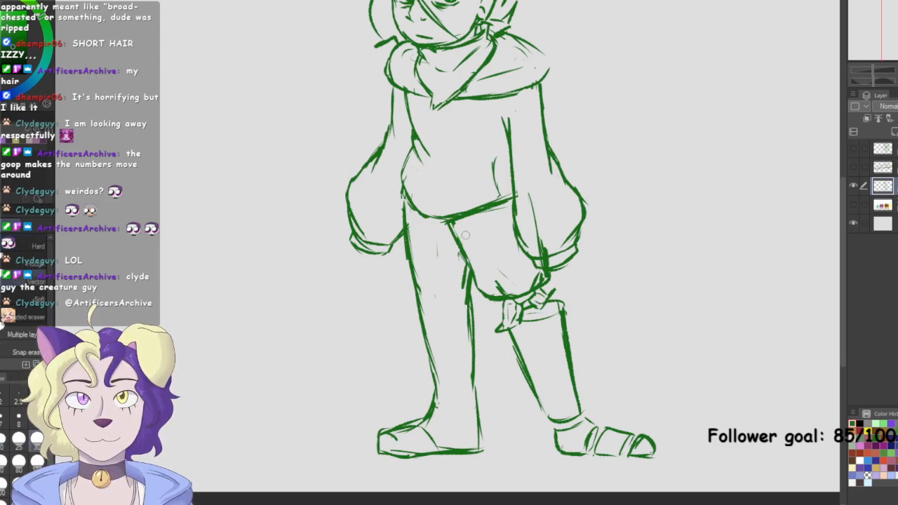
key("p")
left_click_drag(455, 223, 475, 271)
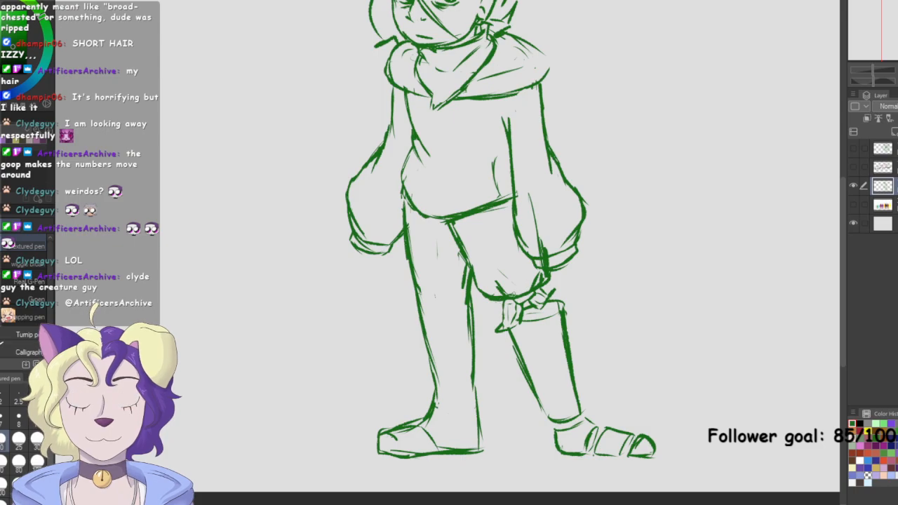
key("e")
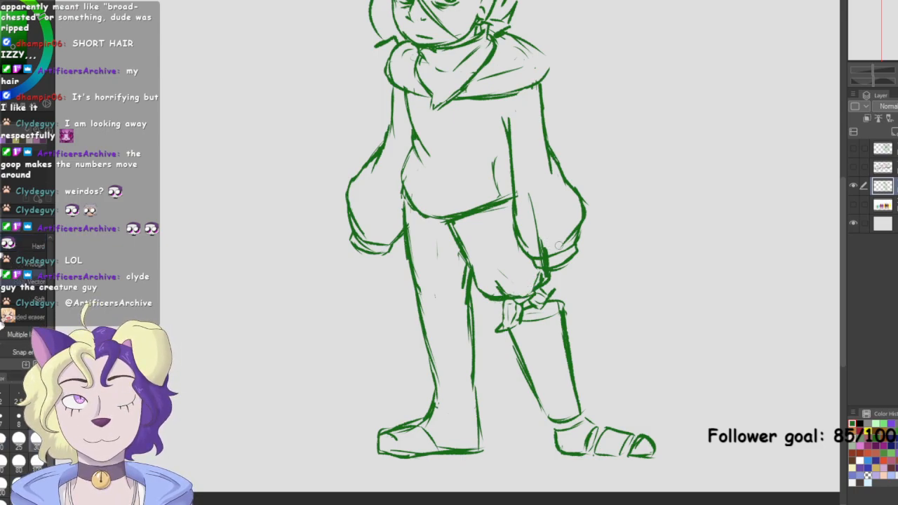
scroll(491, 253, "up", 3)
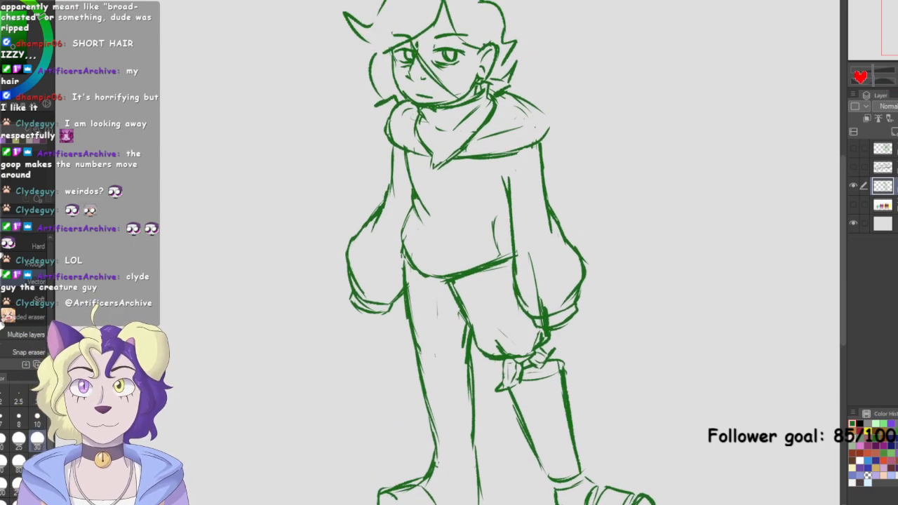
key("p")
key("ctrl+minus")
left_click_drag(449, 252, 467, 256)
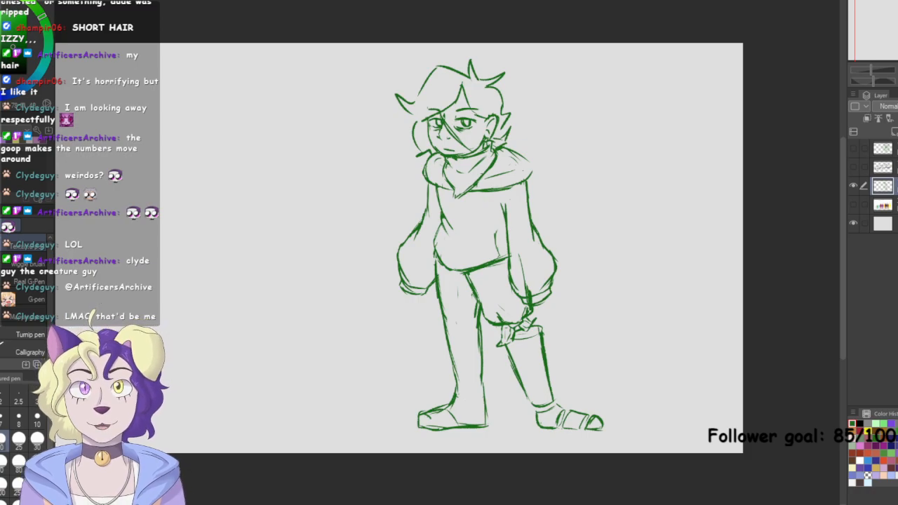
key("e")
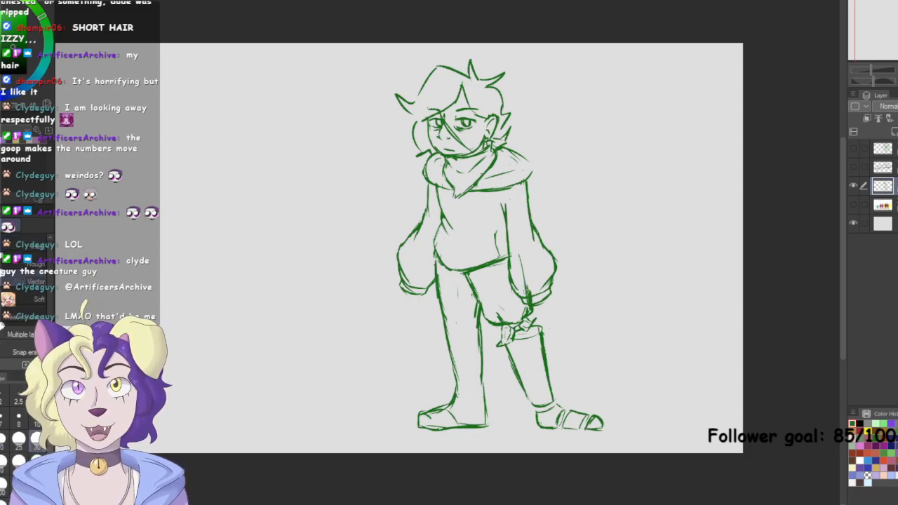
mouse_move(527, 289)
left_mouse_down()
mouse_move(523, 280)
mouse_move(535, 299)
left_mouse_up()
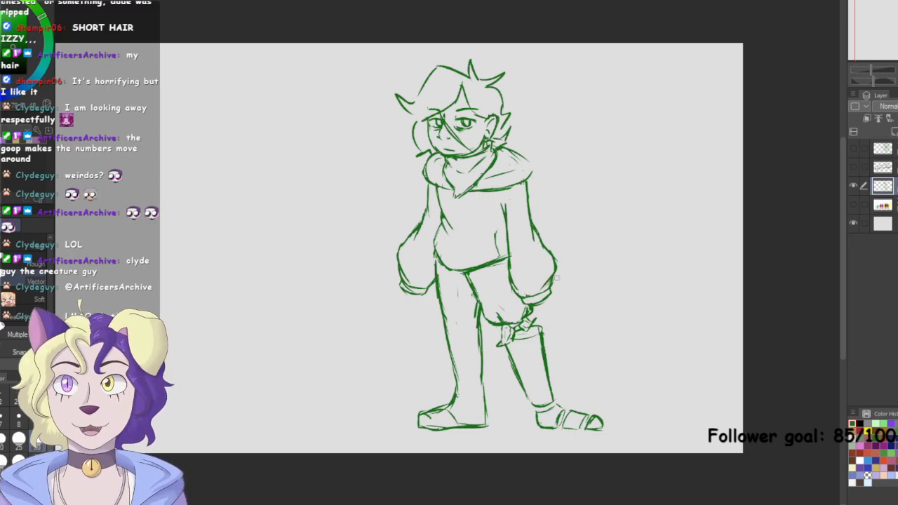
key("p")
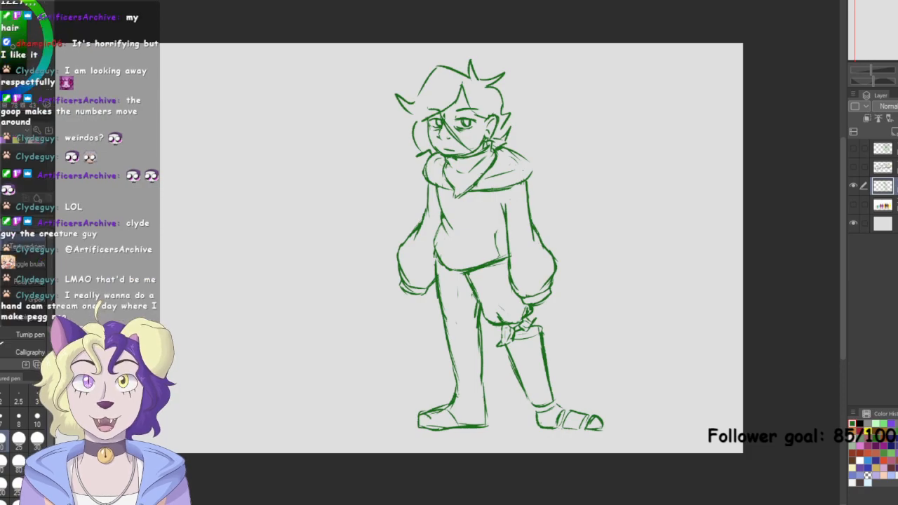
Draw an open hand beside the figure's left sleeve, with a rounded palm, a thumb and curved fingers
left_click_drag(449, 253, 563, 218)
key("ctrl+plus")
key("ctrl+plus")
key("ctrl+plus")
left_click_drag(631, 232, 503, 348)
mouse_move(379, 170)
left_mouse_down()
mouse_move(431, 90)
mouse_move(456, 117)
mouse_move(410, 207)
mouse_move(421, 210)
left_mouse_up()
left_click_drag(430, 210, 468, 181)
mouse_move(452, 100)
left_mouse_down()
mouse_move(478, 168)
mouse_move(488, 135)
mouse_move(474, 79)
mouse_move(466, 110)
left_mouse_up()
left_click_drag(473, 114, 456, 140)
left_click_drag(375, 170, 357, 156)
mouse_move(355, 153)
left_mouse_down()
mouse_move(355, 145)
mouse_move(377, 149)
mouse_move(354, 126)
mouse_move(332, 79)
mouse_move(388, 126)
left_mouse_up()
mouse_move(347, 84)
left_mouse_down()
mouse_move(350, 52)
mouse_move(397, 106)
left_mouse_up()
mouse_move(376, 65)
left_mouse_down()
mouse_move(372, 33)
mouse_move(405, 91)
mouse_move(428, 90)
left_mouse_up()
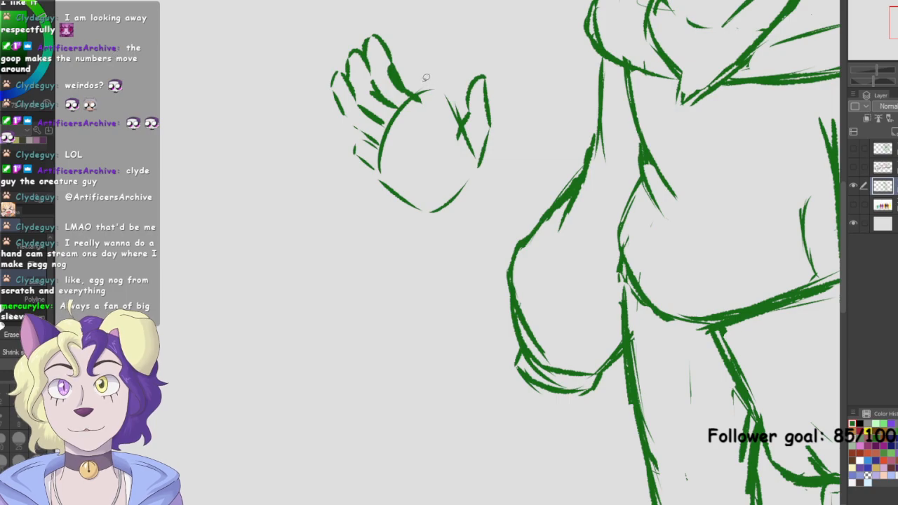
Select the hand's fingers with the palm's upper curve, rotate and reposition them to fit the palm, and clear the selection
mouse_move(424, 75)
left_mouse_down()
mouse_move(399, 151)
mouse_move(354, 5)
mouse_move(427, 67)
mouse_move(418, 63)
left_mouse_up()
key("k")
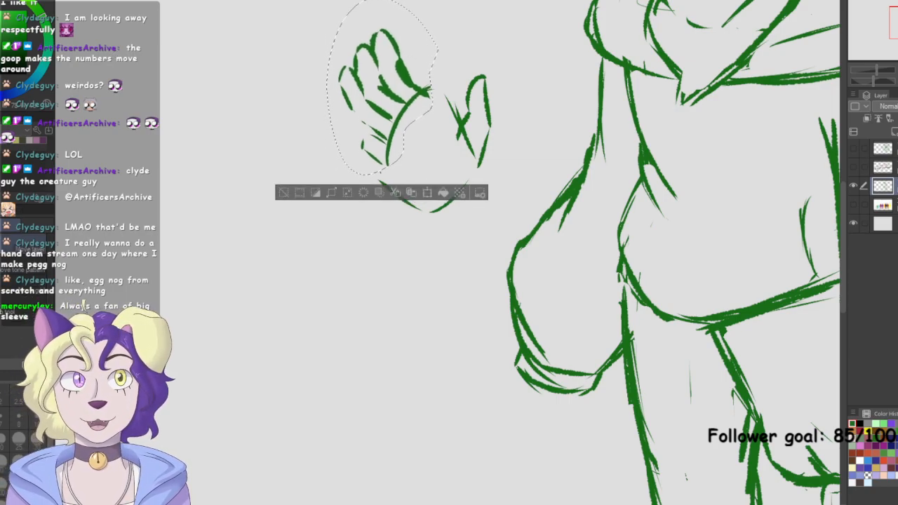
key("ctrl+t")
left_click_drag(519, 15, 534, 29)
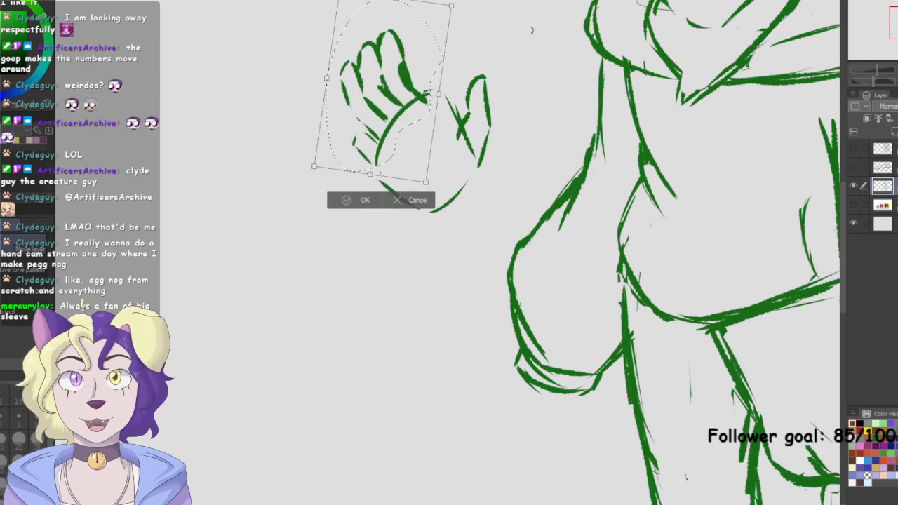
left_click_drag(451, 6, 443, 30)
left_click(377, 206)
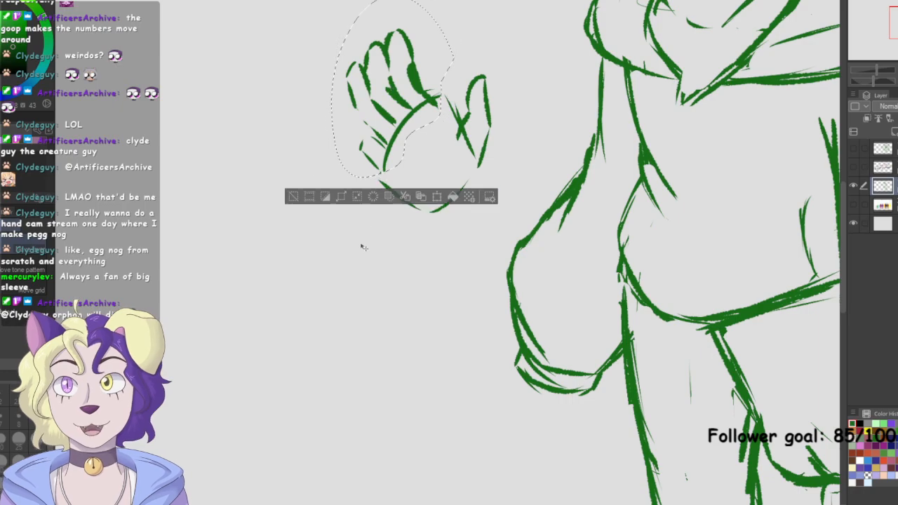
left_click(295, 196)
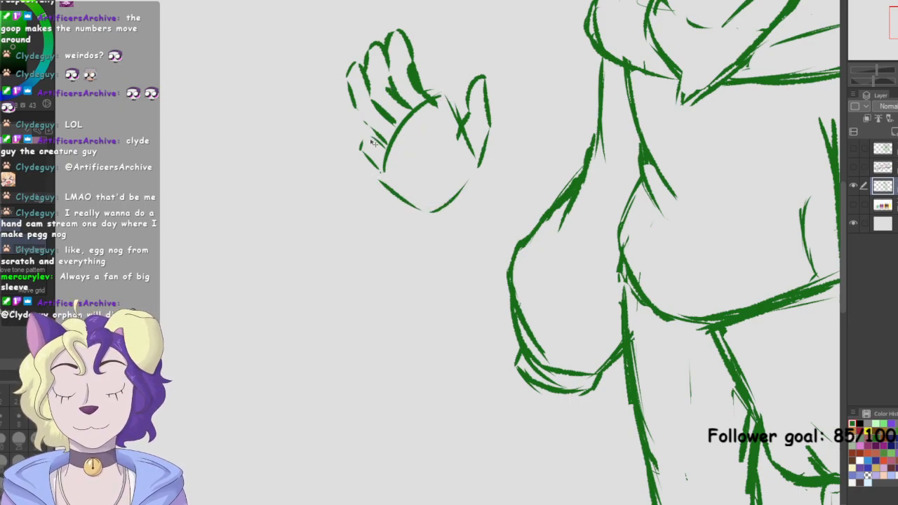
Redraw the little finger, join the index finger to the thumb, and erase the construction lines inside the palm
key("p")
mouse_move(367, 130)
left_mouse_down()
mouse_move(362, 151)
mouse_move(385, 184)
mouse_move(374, 174)
mouse_move(391, 174)
mouse_move(388, 163)
left_mouse_up()
key("e")
key("p")
mouse_move(372, 131)
left_mouse_down()
mouse_move(372, 131)
mouse_move(363, 141)
mouse_move(393, 194)
left_mouse_up()
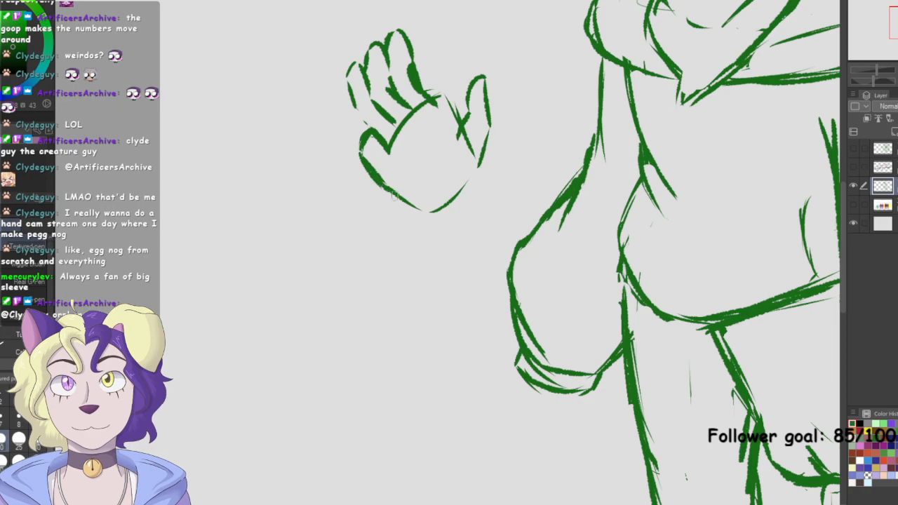
mouse_move(435, 97)
left_mouse_down()
mouse_move(451, 127)
mouse_move(450, 97)
left_mouse_up()
key("e")
mouse_move(409, 133)
left_mouse_down()
mouse_move(427, 113)
mouse_move(405, 146)
mouse_move(431, 136)
mouse_move(454, 148)
mouse_move(449, 129)
mouse_move(422, 154)
mouse_move(468, 148)
mouse_move(468, 139)
mouse_move(444, 169)
mouse_move(458, 153)
mouse_move(462, 164)
mouse_move(489, 129)
left_mouse_up()
key("p")
key("e")
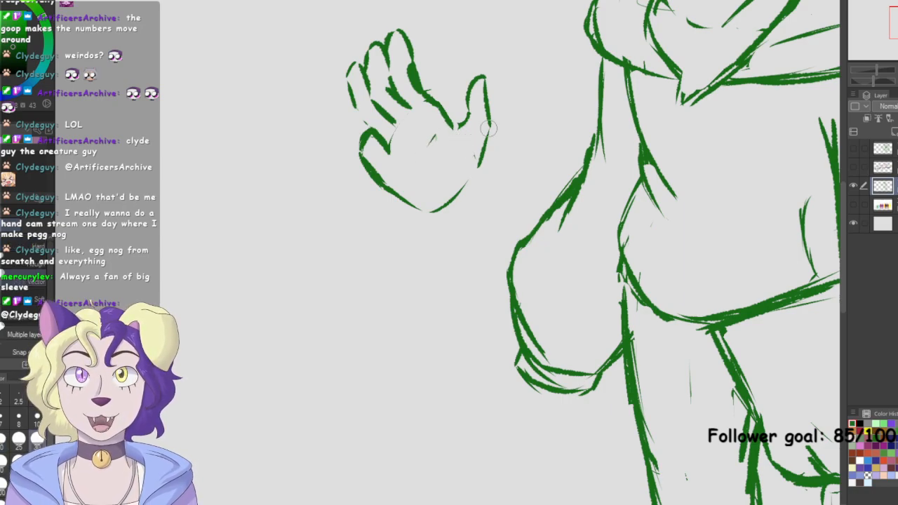
key("p")
left_click_drag(351, 97, 365, 130)
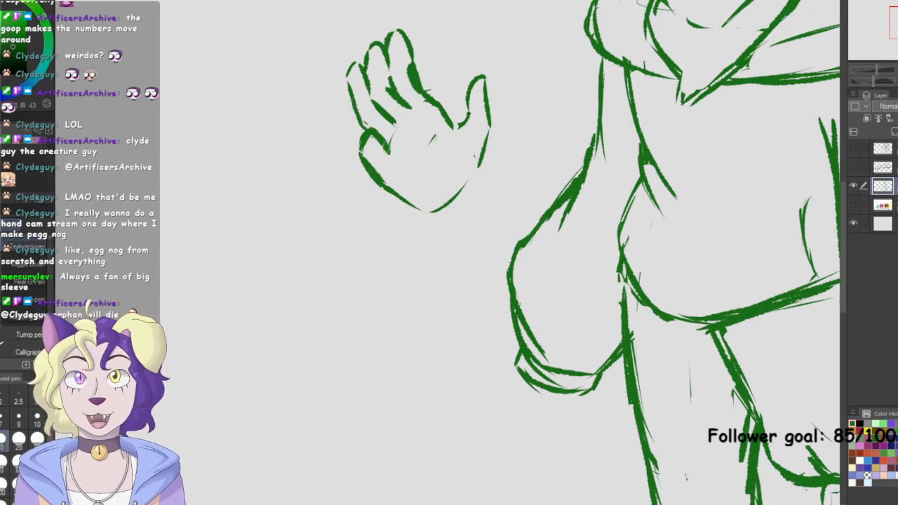
Draw a curved arrow leading from the loose hand down to the left sleeve
key("ctrl+0")
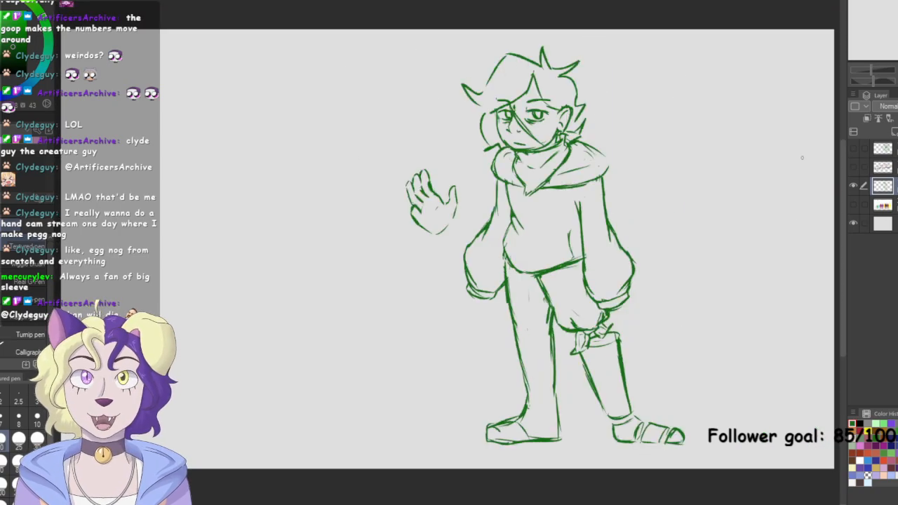
mouse_move(437, 243)
left_mouse_down()
mouse_move(439, 265)
mouse_move(455, 274)
left_mouse_up()
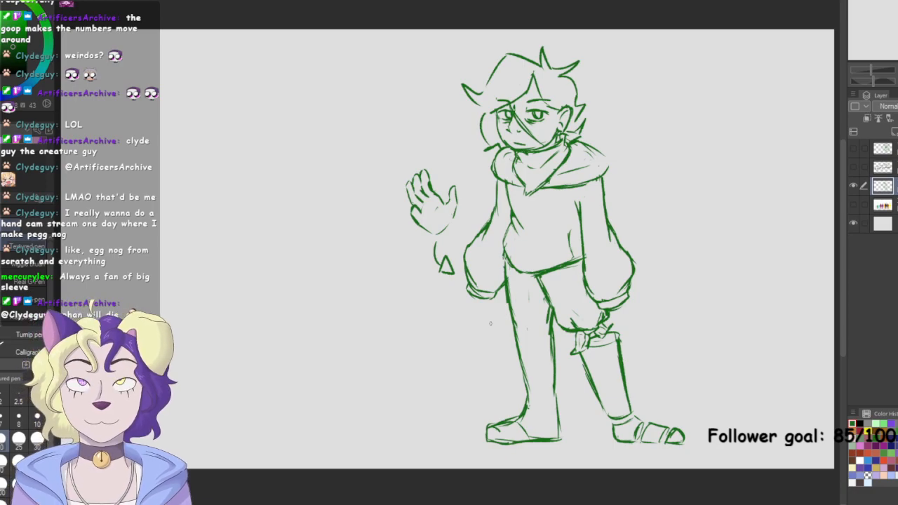
left_click_drag(463, 266, 422, 232)
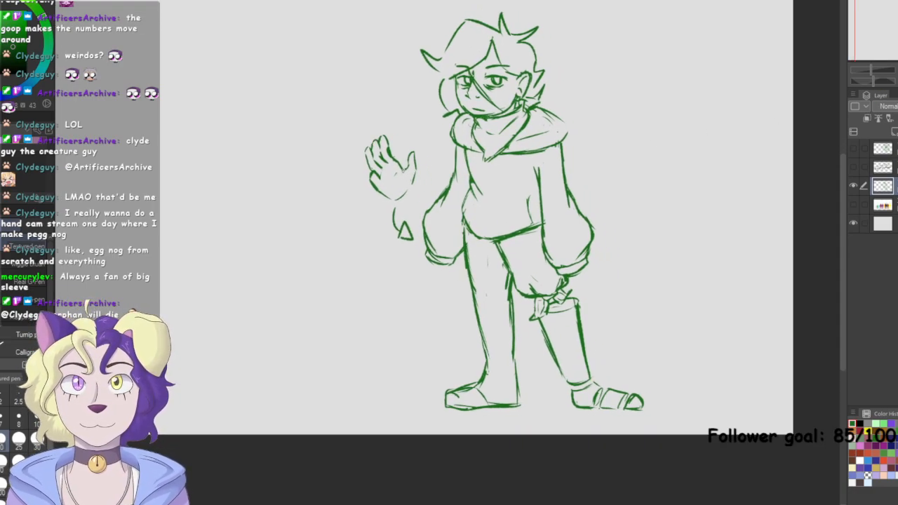
Sketch the boot's top edge across the left leg below the knee and undo the stray marks outside the leg
left_click_drag(463, 280, 457, 226)
key("ctrl+plus")
left_click_drag(730, 242, 709, 223)
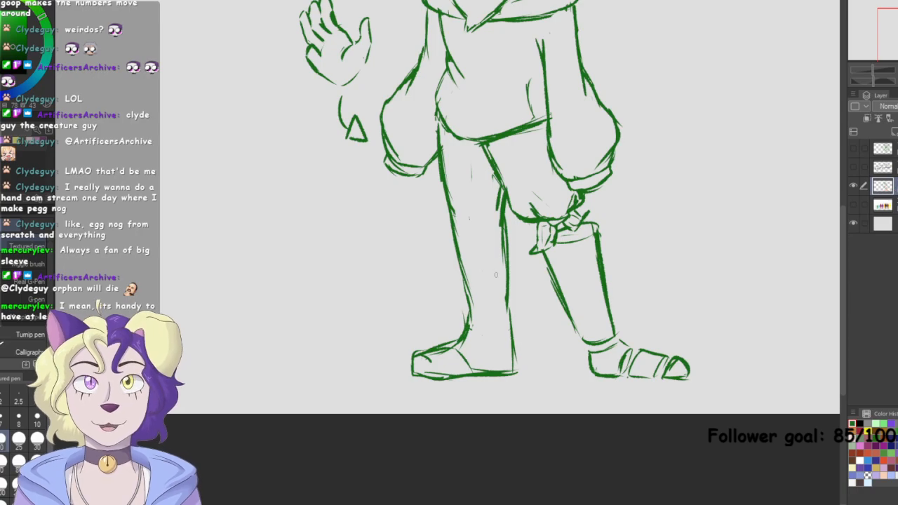
mouse_move(503, 235)
left_mouse_down()
mouse_move(457, 228)
mouse_move(470, 238)
mouse_move(450, 229)
mouse_move(478, 233)
mouse_move(440, 225)
left_mouse_up()
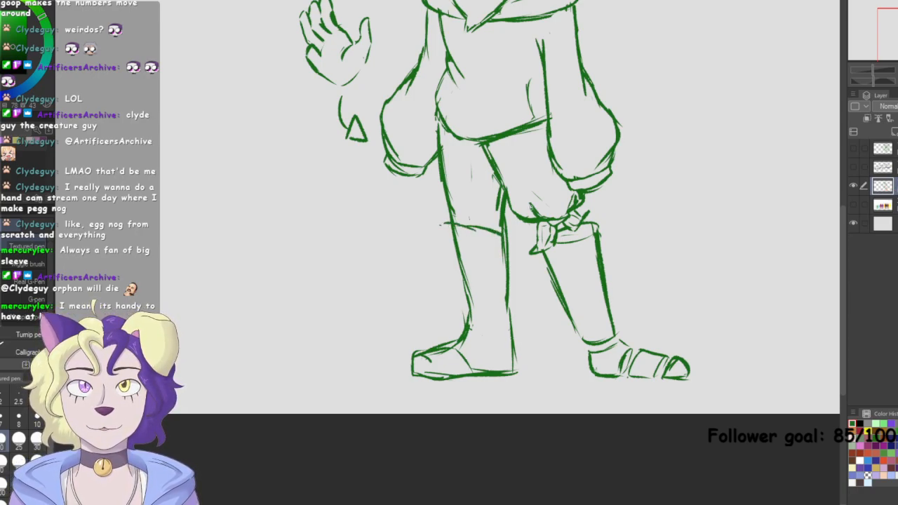
key("ctrl+z")
key("ctrl+z")
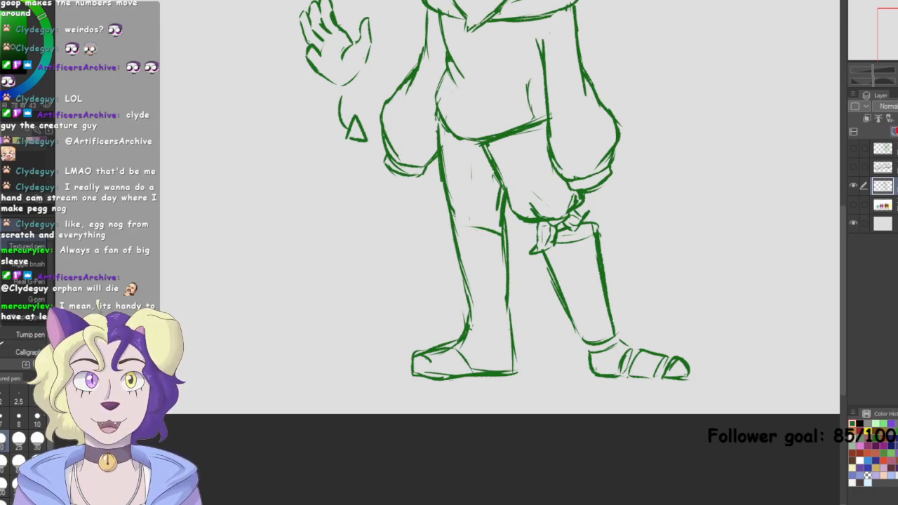
Add a new layer and draw the tall boot's shaft, top cuff and lengthwise seam over the left lower leg
left_click(894, 131)
mouse_move(447, 239)
left_mouse_down()
mouse_move(463, 316)
mouse_move(441, 226)
mouse_move(463, 223)
mouse_move(456, 299)
mouse_move(470, 327)
mouse_move(432, 352)
mouse_move(473, 346)
mouse_move(482, 303)
left_mouse_up()
left_click_drag(480, 336, 477, 293)
mouse_move(470, 228)
left_mouse_down()
mouse_move(482, 311)
mouse_move(482, 300)
mouse_move(476, 348)
left_mouse_up()
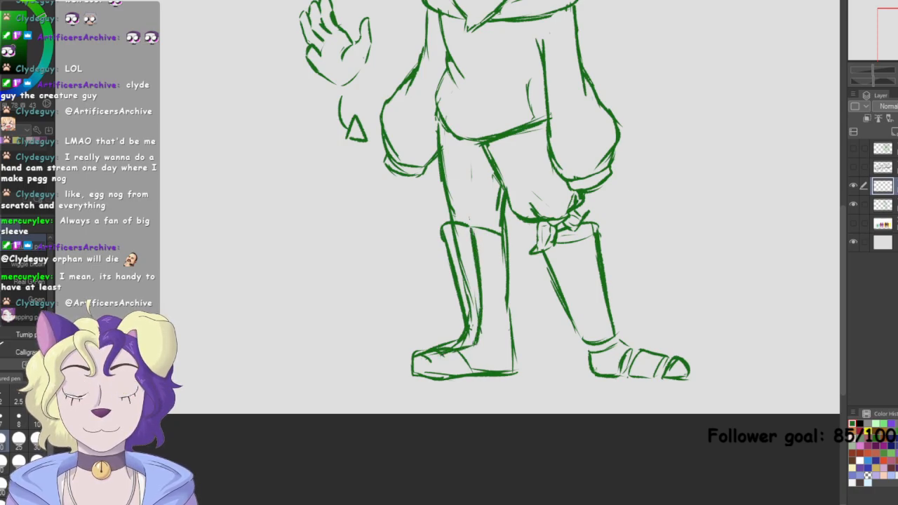
mouse_move(473, 227)
left_mouse_down()
mouse_move(514, 234)
mouse_move(501, 296)
left_mouse_up()
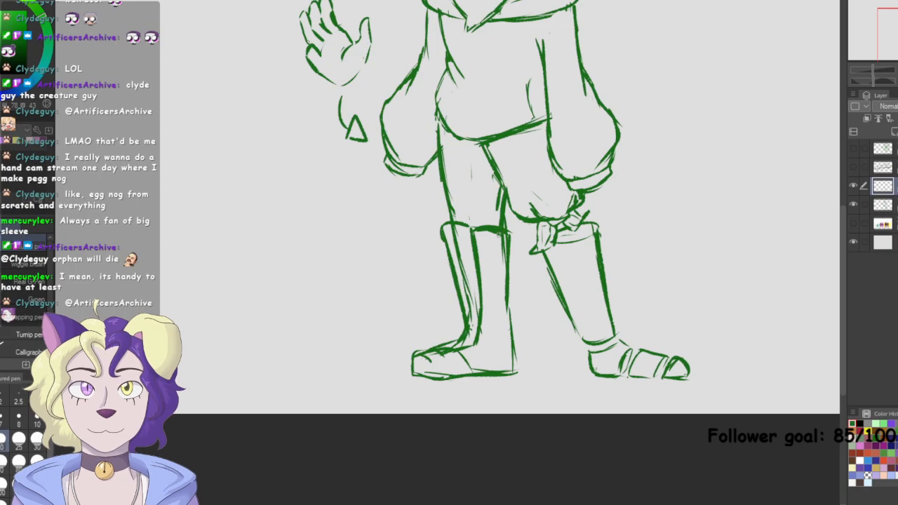
Erase the old left leg outline inside the boot shaft on the lower sketch layer
left_click(883, 204)
key("e")
mouse_move(452, 351)
left_mouse_down()
mouse_move(465, 247)
mouse_move(450, 229)
left_mouse_up()
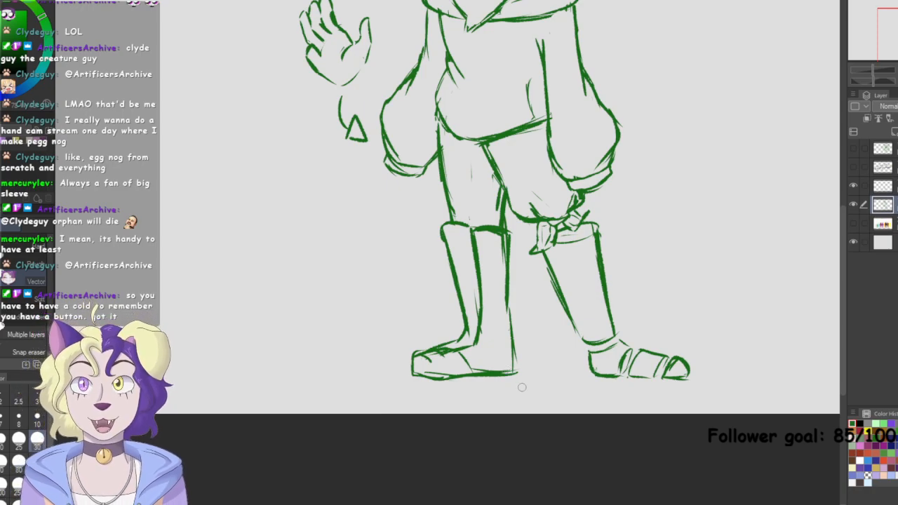
left_click(883, 185)
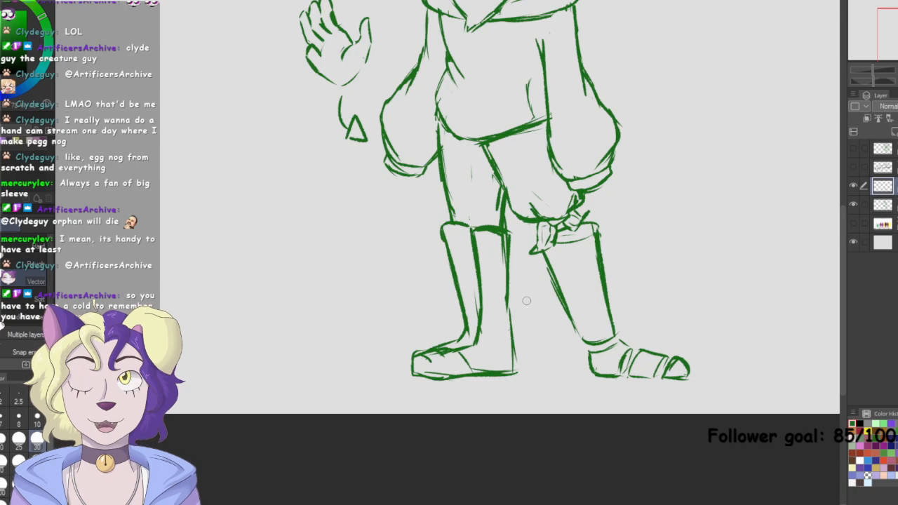
left_click(883, 167)
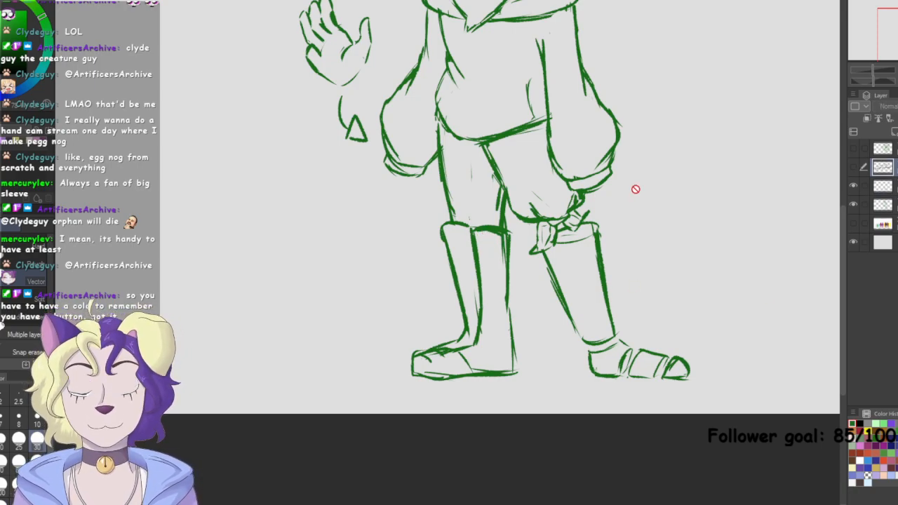
left_click(883, 185)
left_click(883, 204)
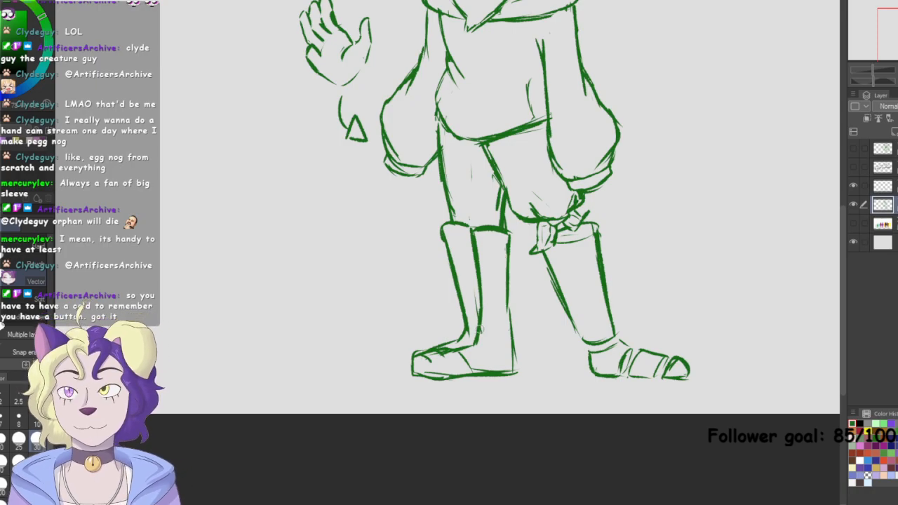
Redraw the boot's back edge, rounded toe and bottom edge, and erase the old shoe lines inside it
key("p")
left_click_drag(507, 250, 514, 372)
mouse_move(456, 338)
left_mouse_down()
mouse_move(417, 354)
mouse_move(411, 379)
left_mouse_up()
left_click_drag(423, 347, 443, 358)
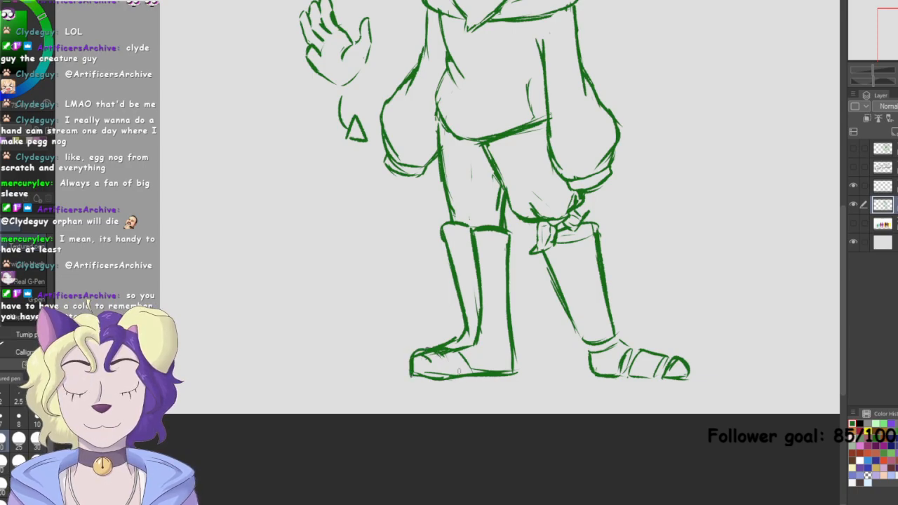
key("e")
mouse_move(423, 359)
left_mouse_down()
mouse_move(471, 362)
mouse_move(421, 367)
mouse_move(428, 371)
mouse_move(485, 371)
left_mouse_up()
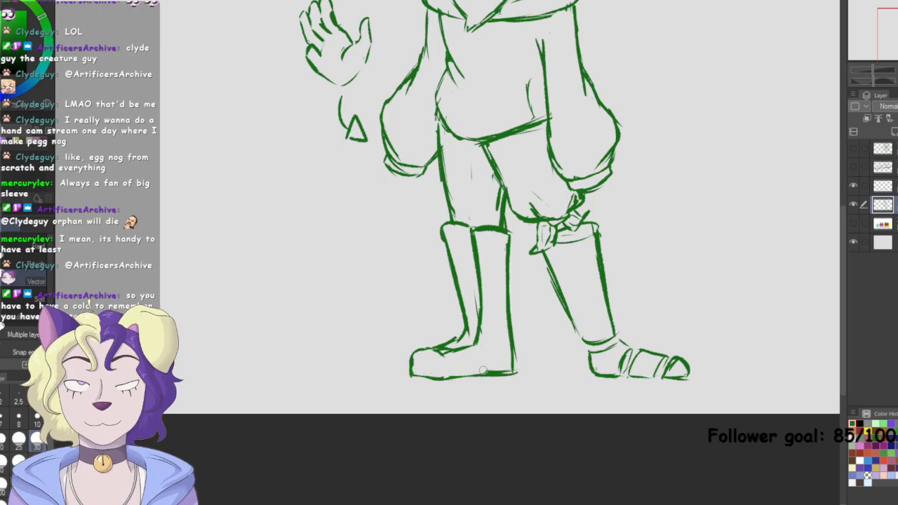
key("p")
left_click_drag(414, 376, 511, 358)
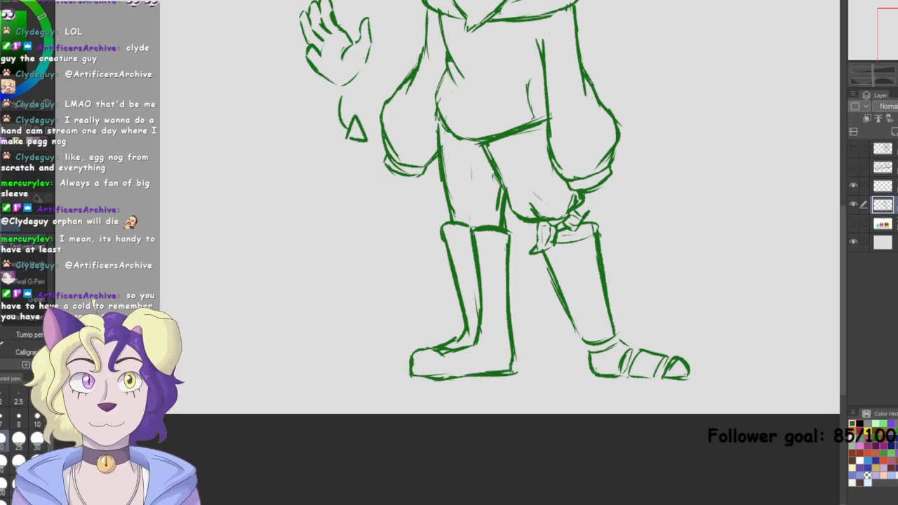
Draw a thick sole with a notched heel under the boot on the layer above the leg sketch
key("alt+bracketright")
mouse_move(410, 373)
left_mouse_down()
mouse_move(414, 386)
mouse_move(516, 379)
left_mouse_up()
mouse_move(450, 388)
left_mouse_down()
mouse_move(518, 383)
mouse_move(486, 384)
left_mouse_up()
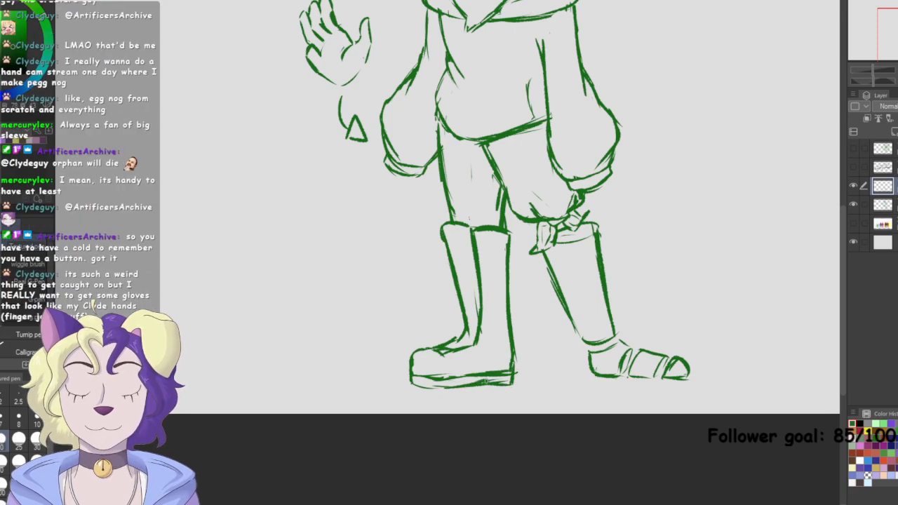
key("e")
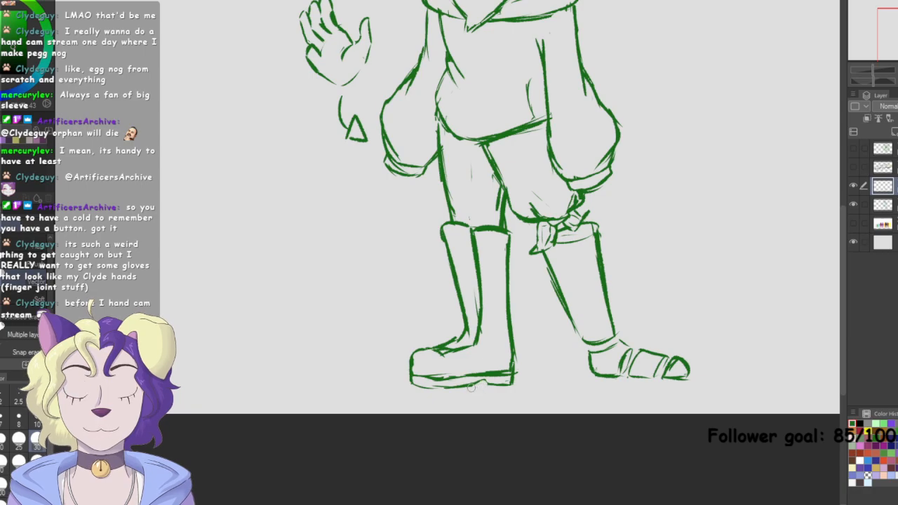
key("p")
mouse_move(417, 385)
left_mouse_down()
mouse_move(516, 372)
mouse_move(518, 384)
mouse_move(523, 376)
left_mouse_up()
Sketch a large open glove on the empty canvas beside the figure, with four fingers, a thumb and a scalloped wrist shape
left_click_drag(687, 310, 618, 324)
mouse_move(668, 202)
left_mouse_down()
mouse_move(739, 170)
mouse_move(736, 222)
mouse_move(680, 265)
mouse_move(717, 259)
left_mouse_up()
left_click_drag(732, 204, 734, 240)
mouse_move(734, 180)
left_mouse_down()
mouse_move(737, 236)
mouse_move(761, 217)
mouse_move(766, 188)
mouse_move(754, 186)
mouse_move(734, 219)
left_mouse_up()
left_click_drag(762, 181, 759, 219)
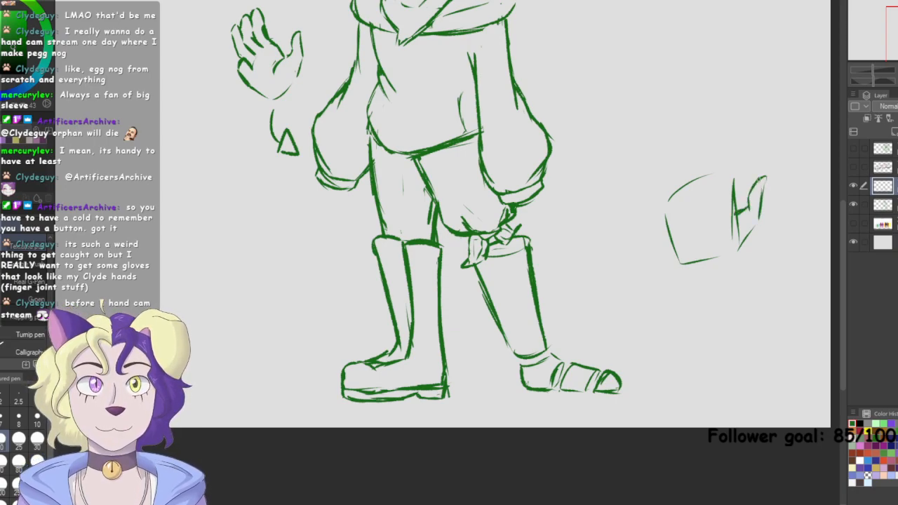
mouse_move(667, 201)
left_mouse_down()
mouse_move(668, 128)
mouse_move(682, 187)
mouse_move(679, 117)
mouse_move(690, 179)
left_mouse_up()
mouse_move(690, 143)
left_mouse_down()
mouse_move(688, 115)
mouse_move(702, 170)
mouse_move(726, 99)
mouse_move(715, 114)
mouse_move(707, 178)
mouse_move(708, 133)
left_mouse_up()
left_click_drag(727, 98, 720, 129)
left_click_drag(727, 101, 724, 158)
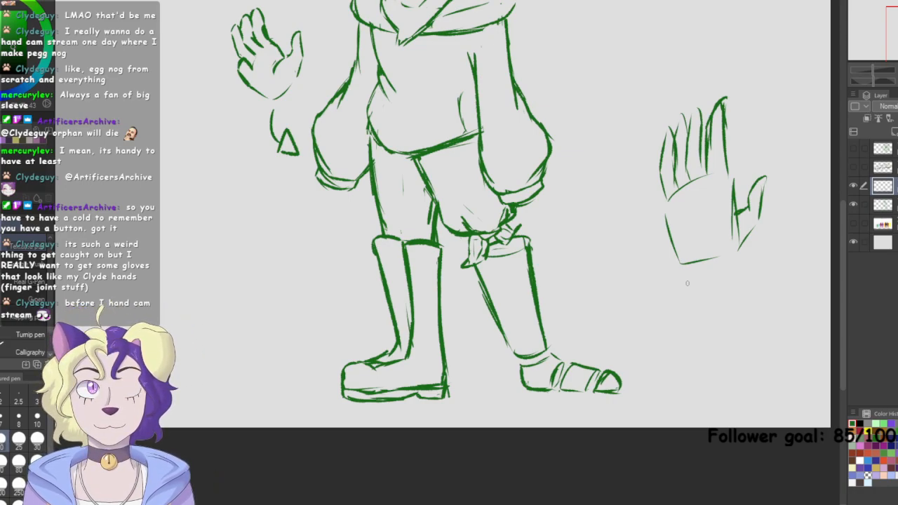
mouse_move(690, 254)
left_mouse_down()
mouse_move(681, 245)
mouse_move(705, 239)
mouse_move(724, 240)
mouse_move(723, 254)
left_mouse_up()
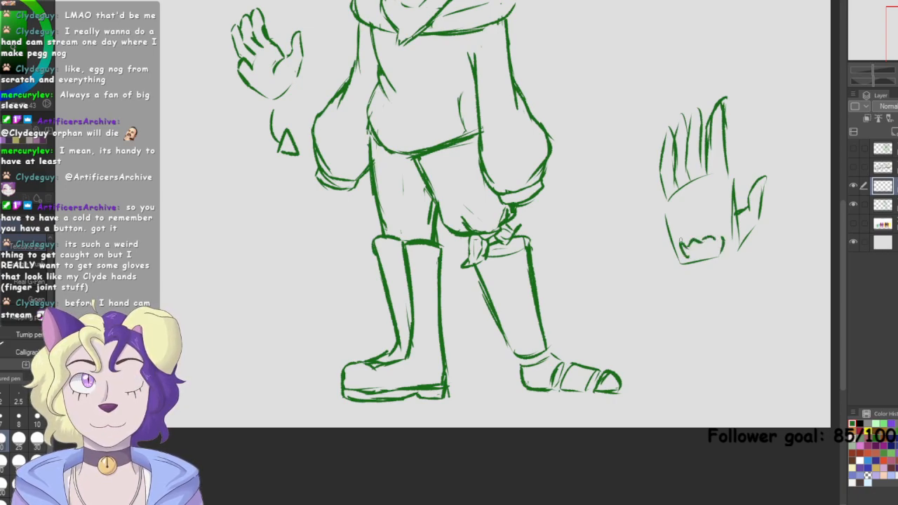
Add skeleton-style finger bones and joint lines inside the glove sketch
left_click_drag(682, 214, 676, 244)
left_click_drag(668, 186, 676, 207)
left_click_drag(664, 149, 681, 223)
left_click_drag(674, 167, 683, 190)
left_click_drag(675, 141, 682, 172)
left_click_drag(680, 144, 685, 213)
left_click_drag(683, 205, 685, 242)
left_click_drag(691, 129, 704, 229)
left_click_drag(706, 187, 681, 211)
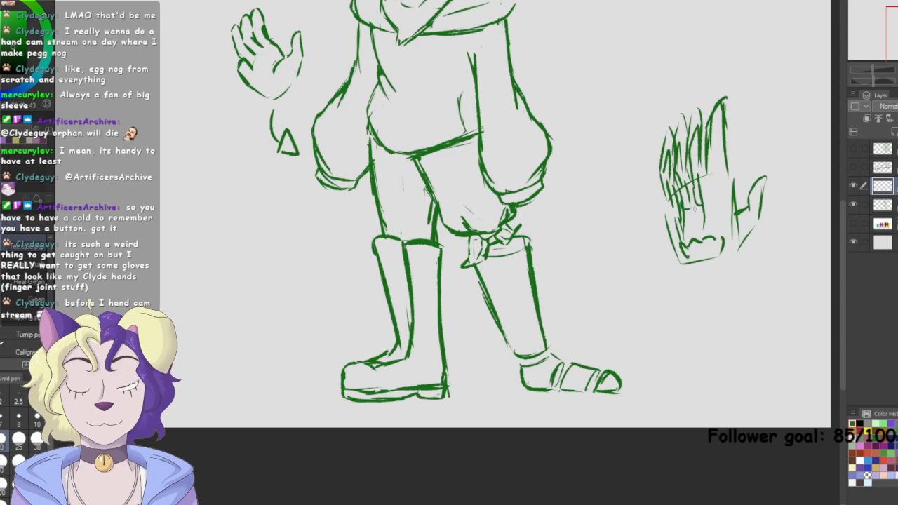
mouse_move(728, 239)
left_mouse_down()
mouse_move(762, 215)
mouse_move(765, 185)
mouse_move(730, 247)
mouse_move(712, 190)
mouse_move(714, 133)
mouse_move(716, 236)
left_mouse_up()
left_click_drag(703, 173, 725, 164)
left_click_drag(710, 184, 729, 177)
left_click_drag(677, 210, 700, 206)
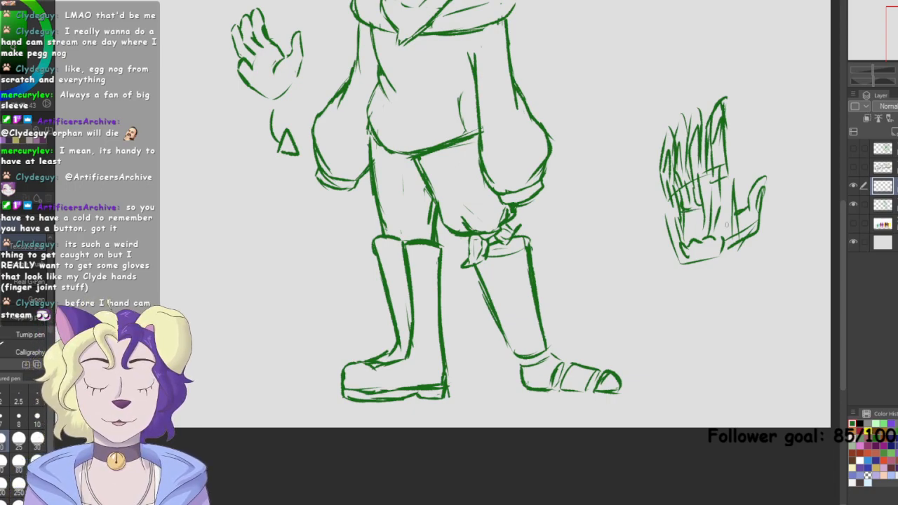
Select the whole glove sketch, delete it and clear the selection
key("m")
mouse_move(768, 101)
left_mouse_down()
mouse_move(767, 302)
mouse_move(804, 147)
left_mouse_up()
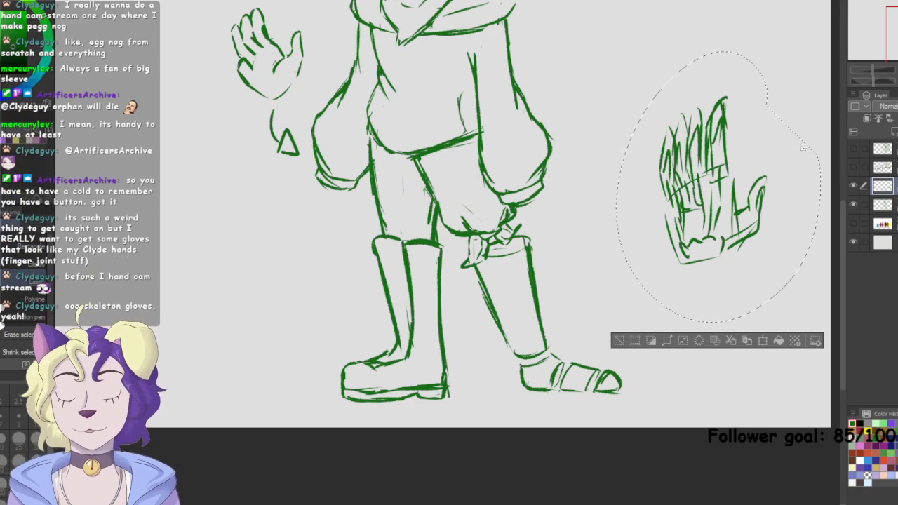
key("Delete")
left_click(621, 342)
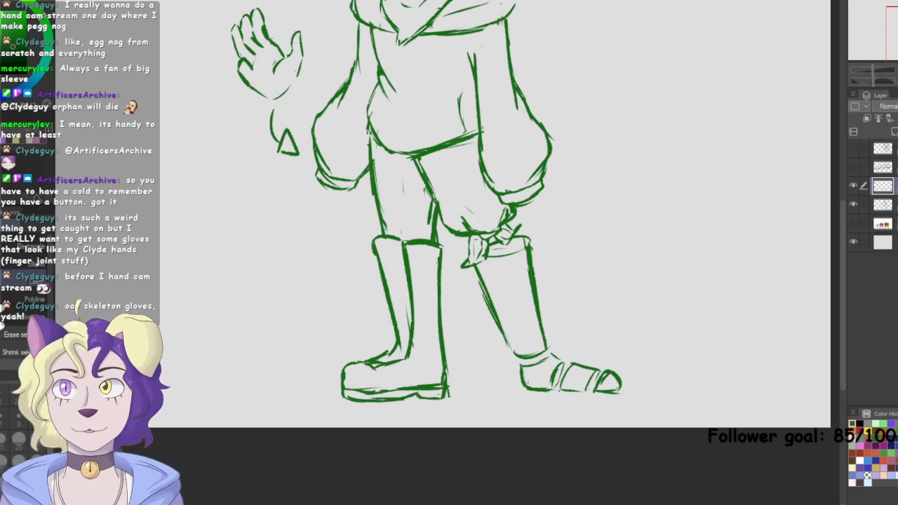
Erase the right foot's rough bottom edge on the lower sketch layer and redraw it as a clean line from heel to toe
key("p")
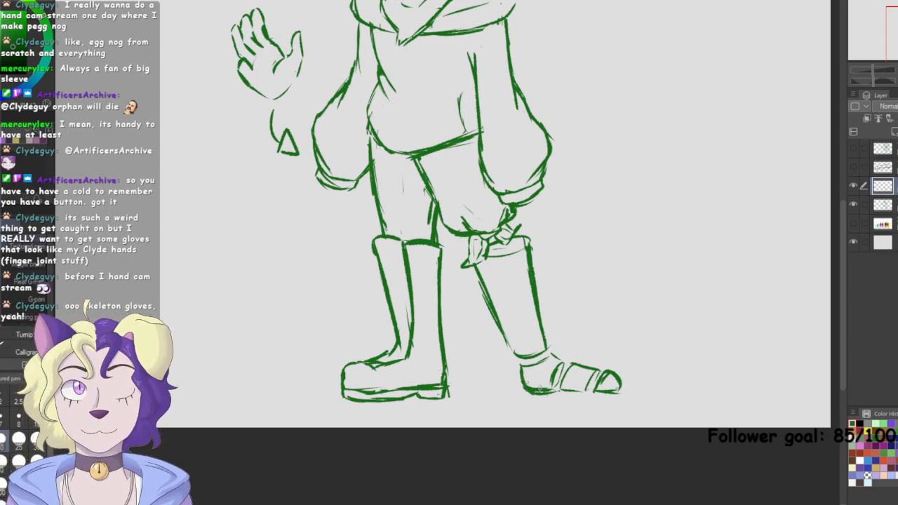
key("e")
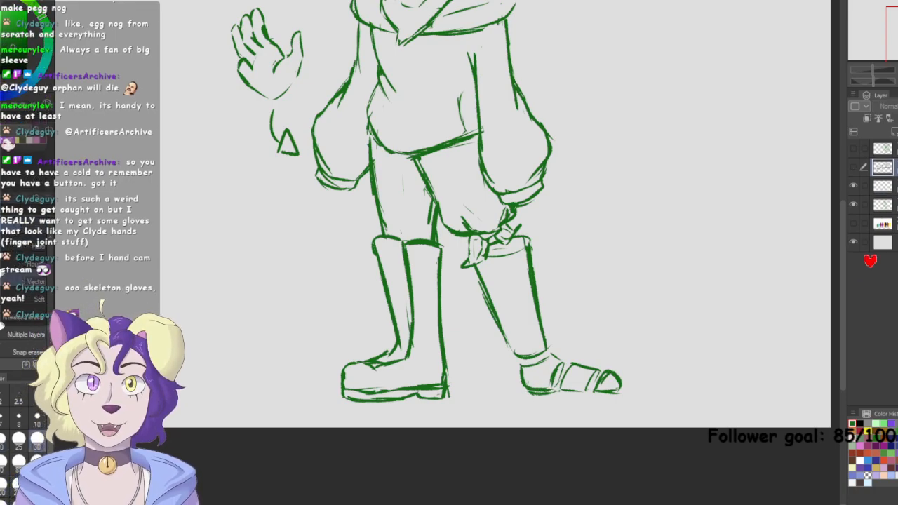
left_click(883, 205)
mouse_move(582, 388)
left_mouse_down()
mouse_move(551, 390)
mouse_move(617, 394)
left_mouse_up()
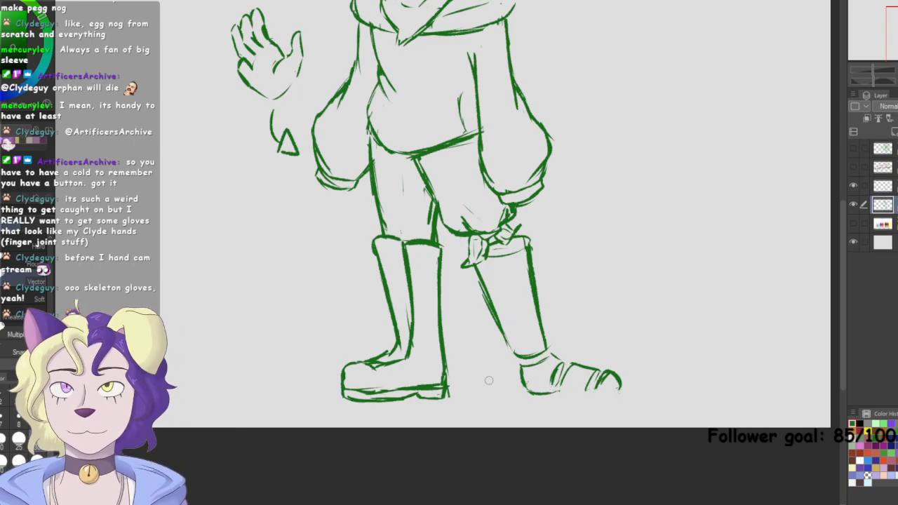
key("p")
mouse_move(523, 381)
left_mouse_down()
mouse_move(535, 393)
mouse_move(561, 392)
mouse_move(555, 379)
mouse_move(560, 392)
mouse_move(587, 393)
mouse_move(598, 381)
mouse_move(622, 391)
left_mouse_up()
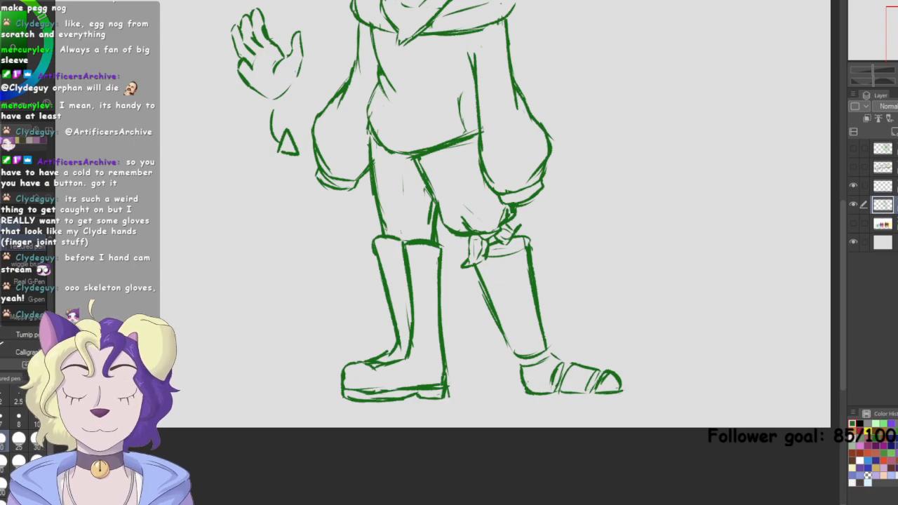
scroll(477, 253, "down", 3)
scroll(421, 211, "up", 3)
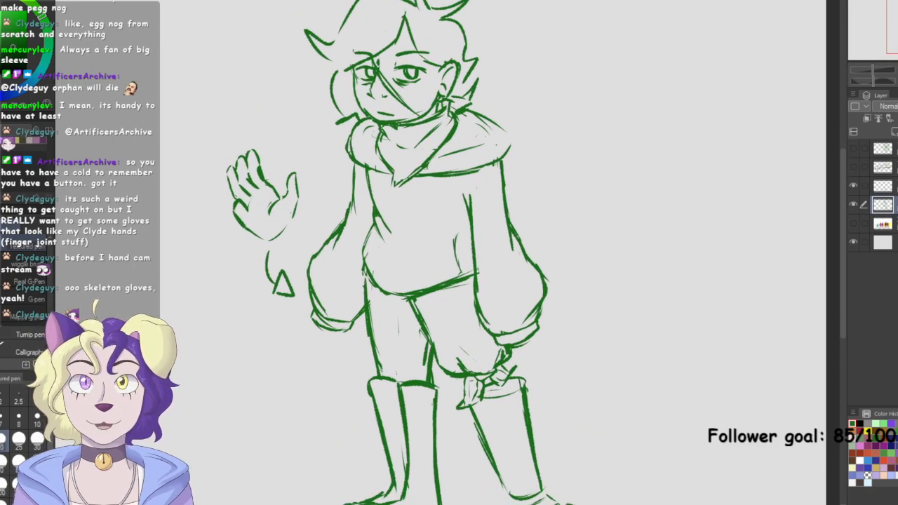
key("ctrl+0")
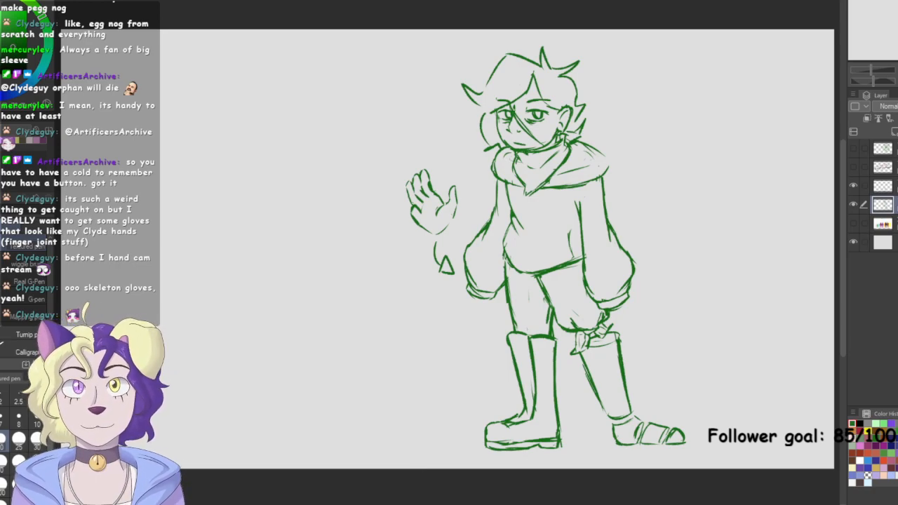
Letter the character's name with a heart beside the head and duplicate the green sketch layer as a hidden backup
left_click_drag(621, 54, 660, 63)
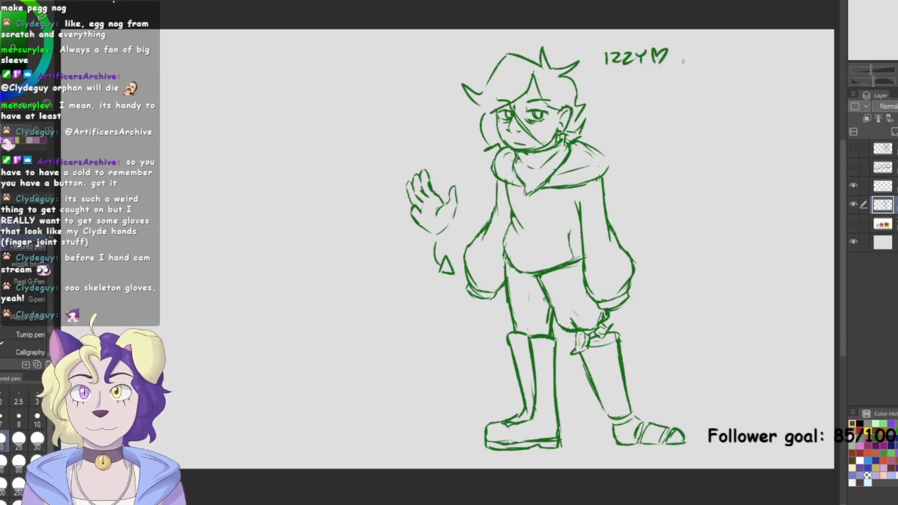
key("ctrl+shift+n")
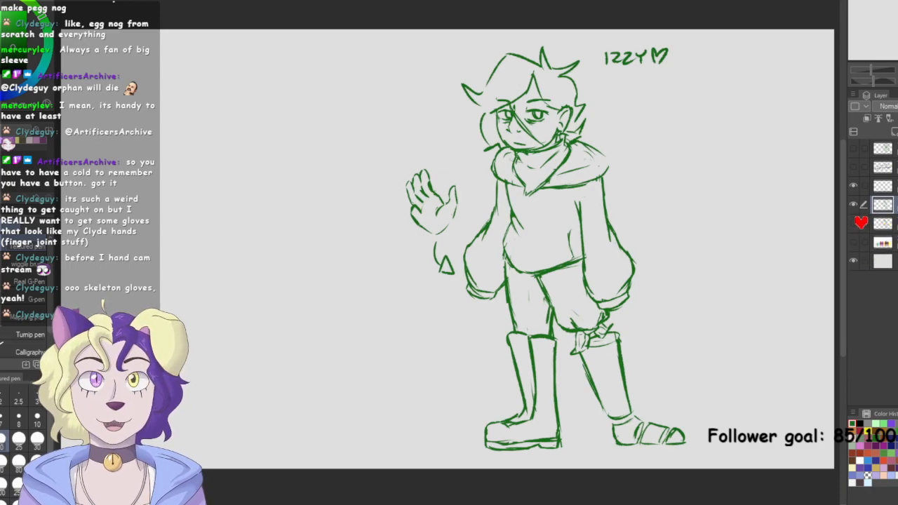
Erase the neckerchief, the hood's inner edge lines and the small ponytail behind the neck from the green sketch
left_click_drag(464, 158, 452, 233)
scroll(453, 233, "up", 4)
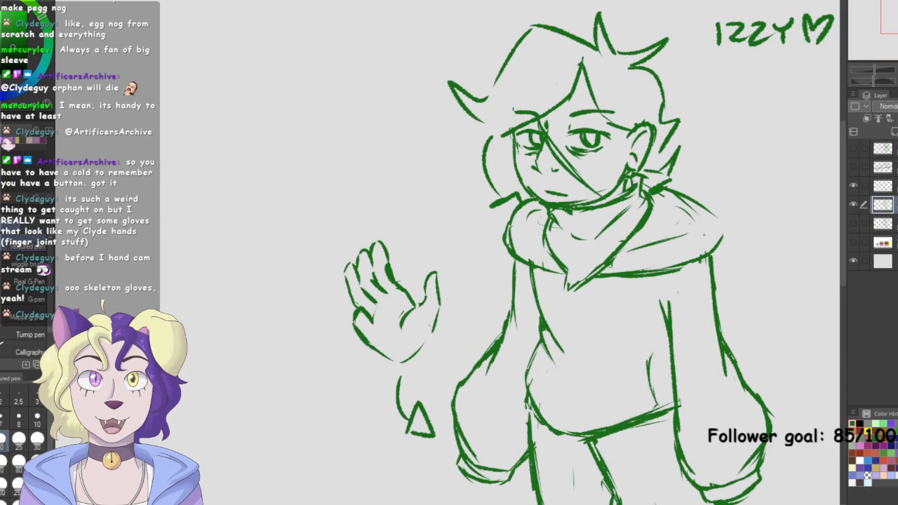
left_click_drag(520, 211, 395, 254)
scroll(448, 247, "up", 3)
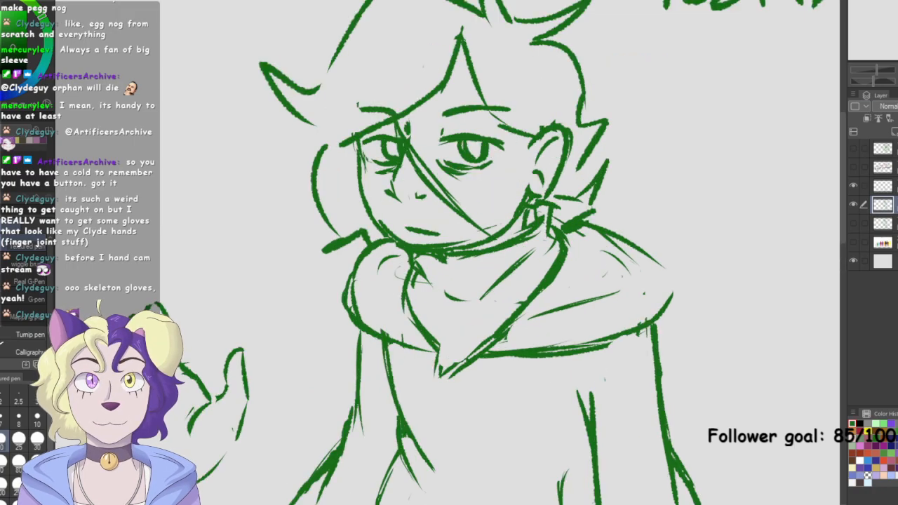
key("e")
mouse_move(526, 242)
left_mouse_down()
mouse_move(550, 210)
mouse_move(595, 187)
mouse_move(591, 207)
mouse_move(551, 252)
mouse_move(549, 274)
mouse_move(493, 337)
mouse_move(463, 349)
mouse_move(480, 302)
mouse_move(430, 297)
mouse_move(402, 266)
mouse_move(412, 264)
mouse_move(433, 334)
mouse_move(408, 311)
mouse_move(410, 291)
mouse_move(443, 357)
mouse_move(444, 380)
mouse_move(532, 223)
left_mouse_up()
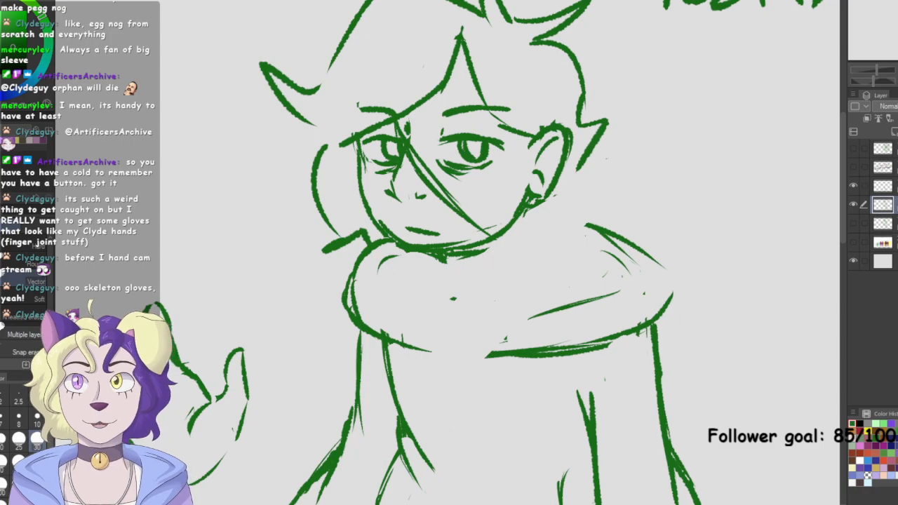
Show the backup sketch layer as a faded guide and reselect the working sketch layer
key("p")
left_click(883, 224)
left_click(853, 224)
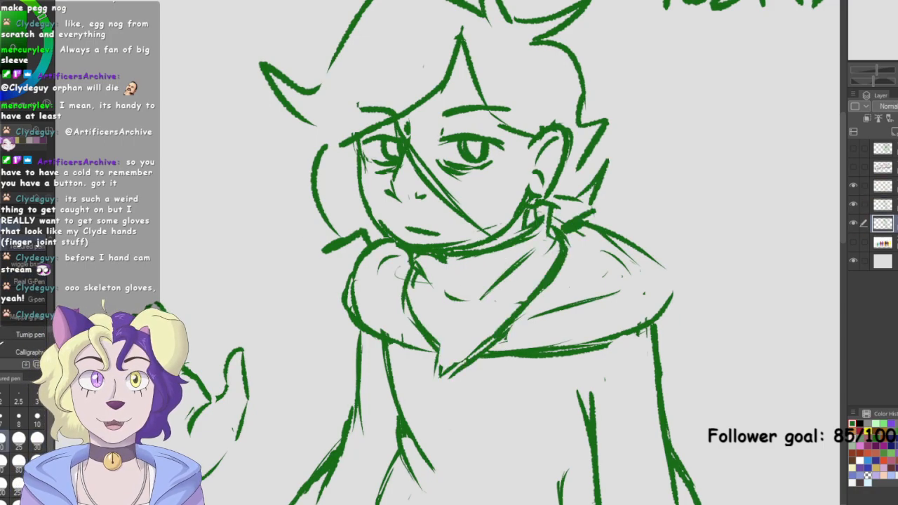
left_click(897, 106)
left_click(883, 205)
Redraw the neck and the hood's overlapping front folds in green, and hide the backup guide layer
left_click_drag(535, 207, 543, 249)
mouse_move(449, 255)
left_mouse_down()
mouse_move(458, 283)
mouse_move(444, 260)
mouse_move(444, 277)
mouse_move(514, 295)
left_mouse_up()
mouse_move(545, 252)
left_mouse_down()
mouse_move(519, 292)
mouse_move(500, 302)
left_mouse_up()
left_click_drag(480, 309, 524, 290)
mouse_move(563, 255)
left_mouse_down()
mouse_move(530, 295)
mouse_move(486, 325)
left_mouse_up()
mouse_move(437, 275)
left_mouse_down()
mouse_move(470, 317)
mouse_move(469, 335)
mouse_move(521, 355)
left_mouse_up()
left_click_drag(476, 323, 408, 362)
mouse_move(448, 306)
left_mouse_down()
mouse_move(460, 348)
mouse_move(414, 352)
left_mouse_up()
left_click_drag(462, 328, 483, 353)
left_click_drag(539, 228, 551, 266)
left_click_drag(546, 211, 588, 224)
left_click(855, 222)
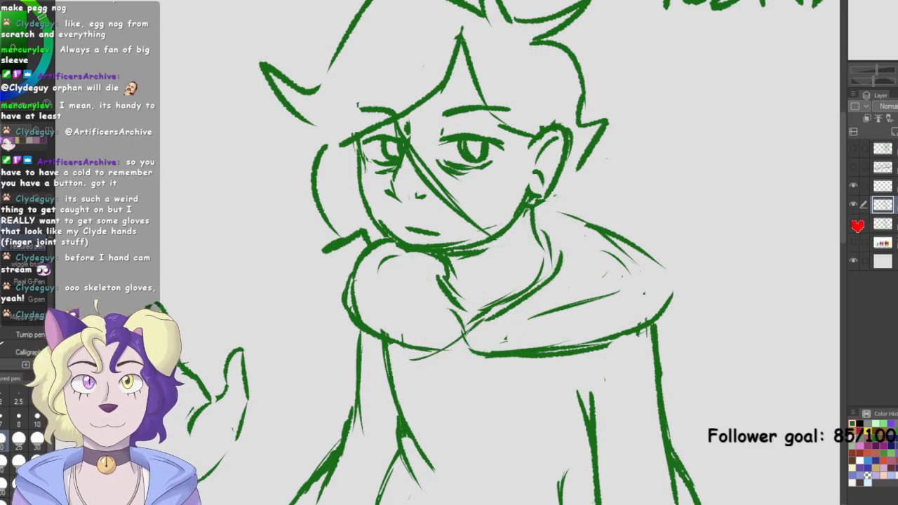
Draw a thick curved collar line across the neck just below the chin
mouse_move(451, 266)
left_mouse_down()
mouse_move(482, 270)
mouse_move(537, 238)
left_mouse_up()
mouse_move(498, 266)
left_mouse_down()
mouse_move(497, 241)
mouse_move(484, 254)
mouse_move(457, 260)
left_mouse_up()
key("e")
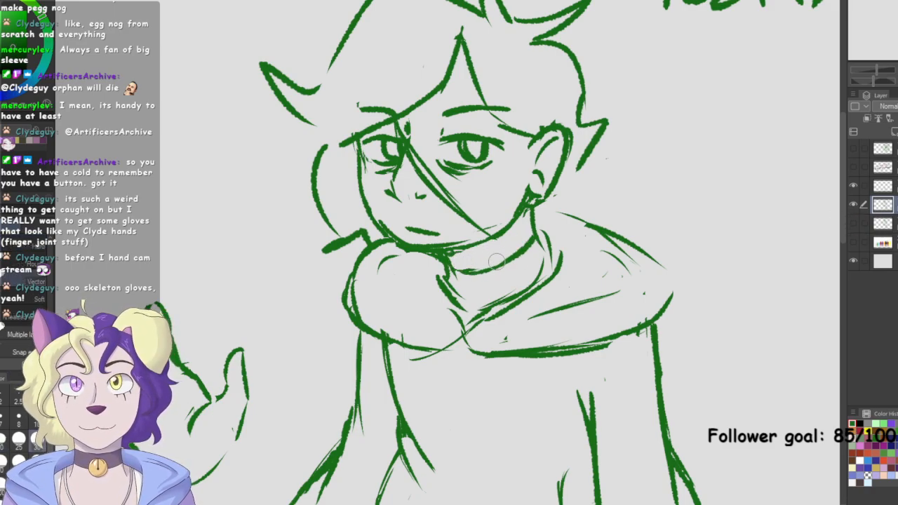
key("p")
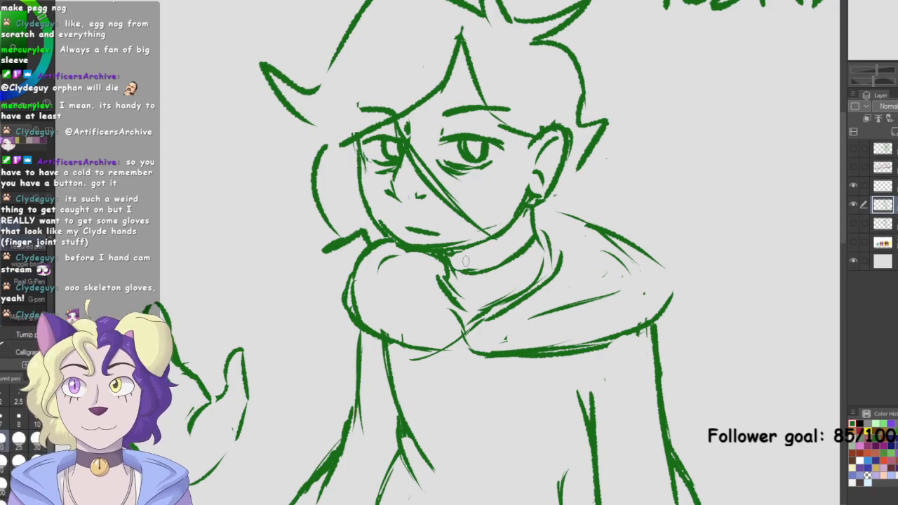
left_click_drag(451, 263, 532, 243)
mouse_move(488, 267)
left_mouse_down()
mouse_move(465, 262)
mouse_move(477, 273)
mouse_move(499, 257)
mouse_move(516, 266)
mouse_move(535, 243)
left_mouse_up()
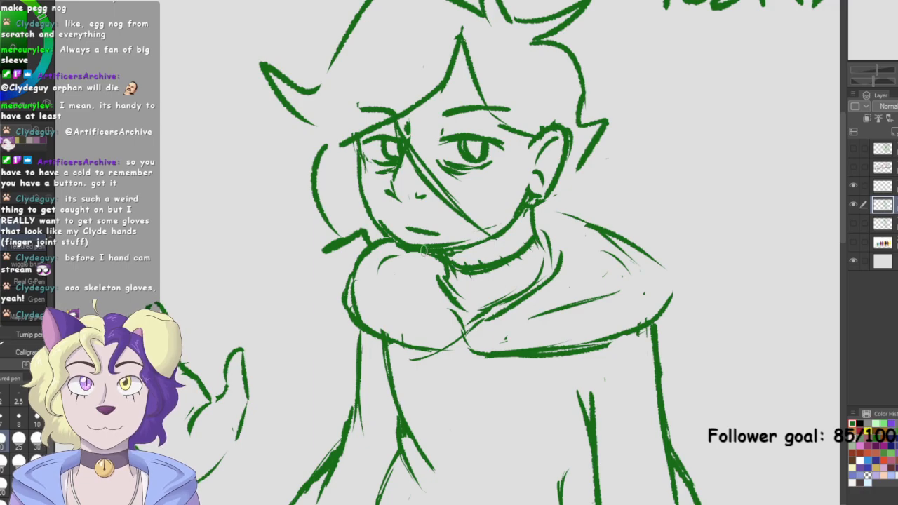
Write the note "FRENCH" beside the head with an arrow pointing at the hood
key("ctrl+0")
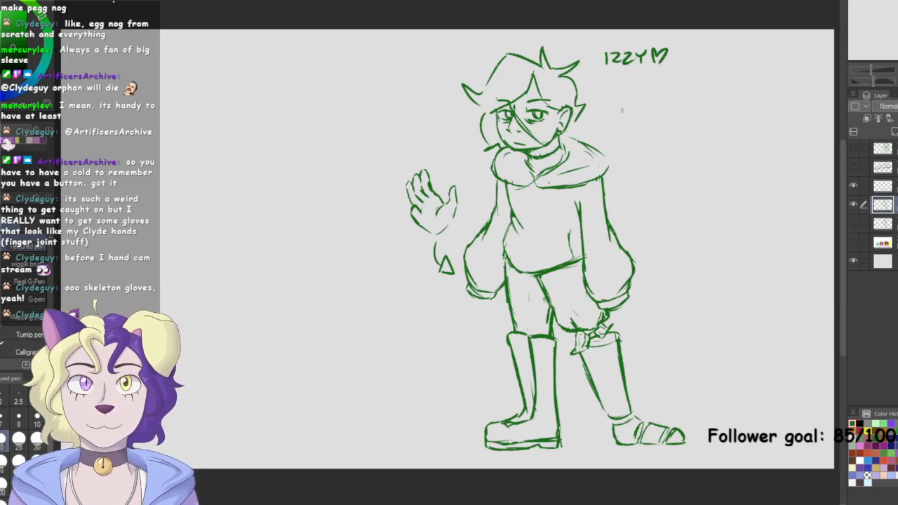
left_click_drag(650, 103, 674, 115)
left_click_drag(683, 99, 683, 116)
mouse_move(692, 98)
left_mouse_down()
mouse_move(632, 151)
mouse_move(628, 141)
mouse_move(633, 165)
left_mouse_up()
left_click_drag(615, 141, 634, 163)
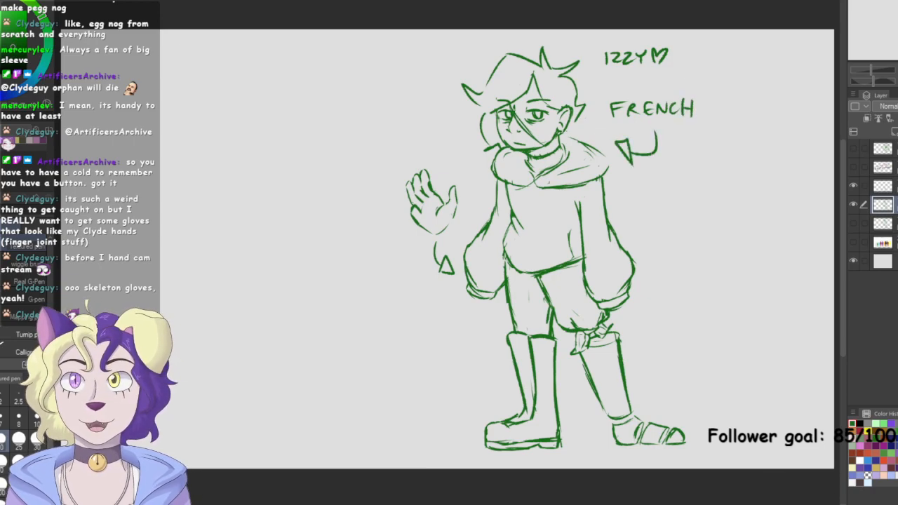
Lasso the "FRENCH" note with its arrow, delete it and clear the selection
key("m")
mouse_move(758, 107)
left_mouse_down()
mouse_move(632, 82)
mouse_move(696, 174)
mouse_move(756, 112)
left_mouse_up()
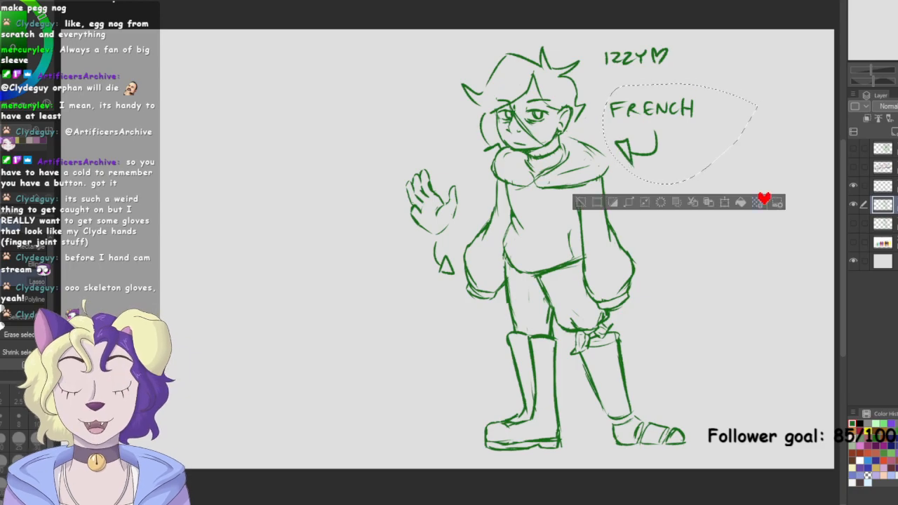
left_click(761, 202)
left_click(581, 202)
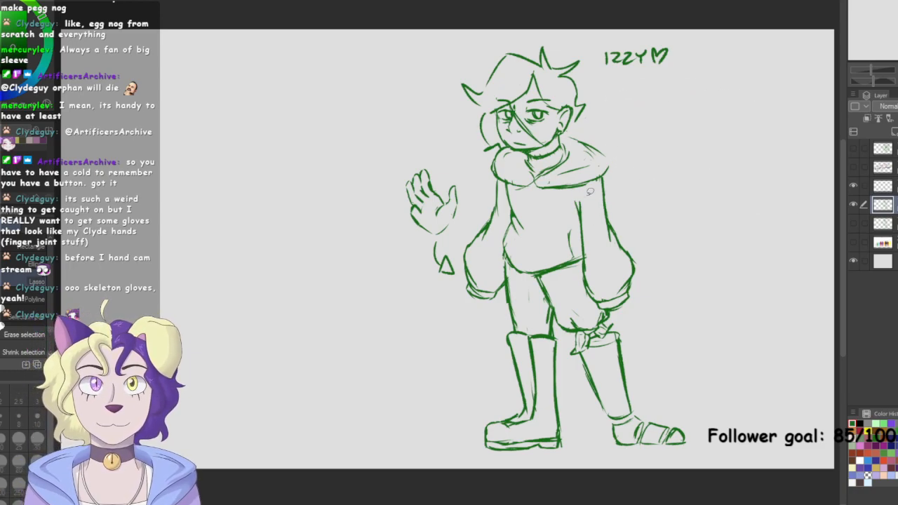
Move the green character sketch layer to the left to free space beside the figure
left_click(890, 186)
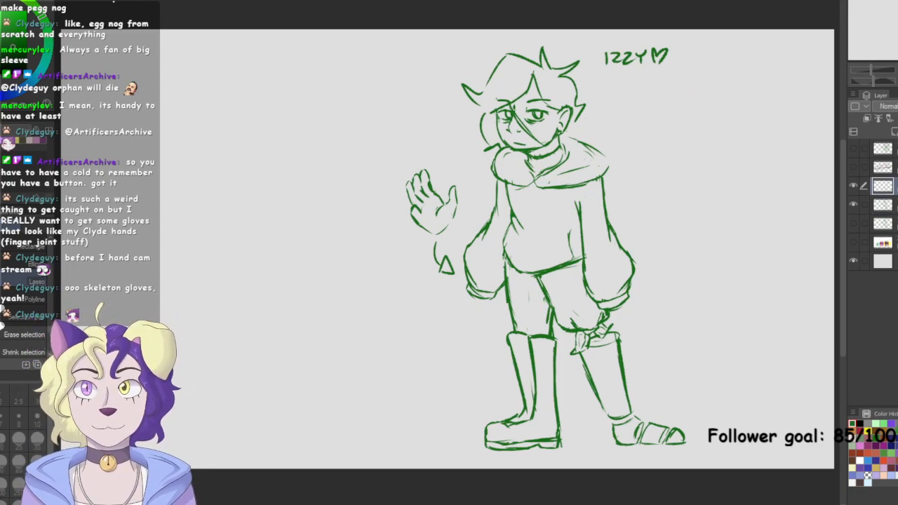
key("k")
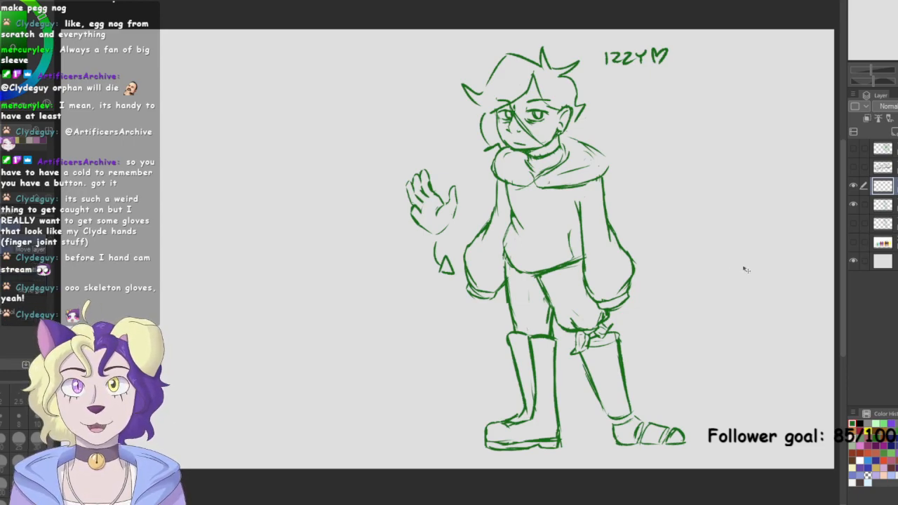
left_click(886, 205)
mouse_move(769, 312)
left_mouse_down()
mouse_move(678, 285)
mouse_move(654, 306)
mouse_move(596, 295)
mouse_move(616, 304)
left_mouse_up()
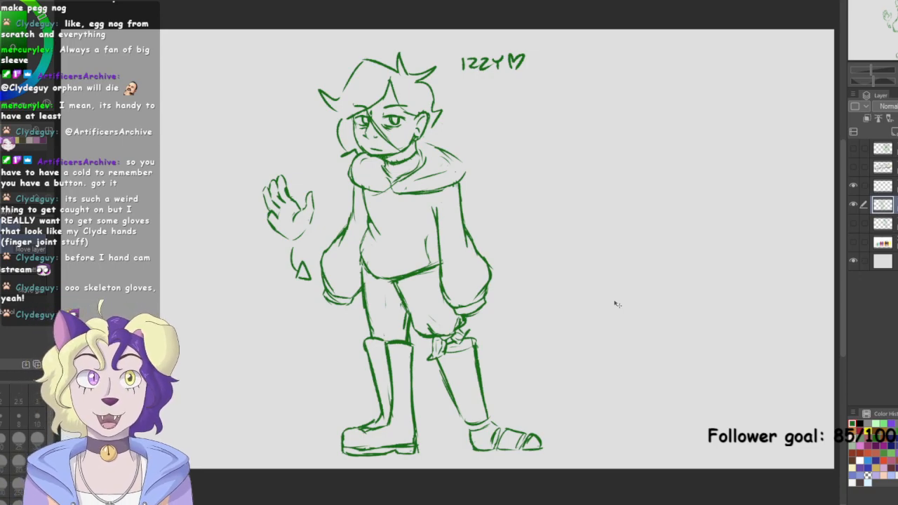
Doodle a black rat head beside the character on the layer above, with a round skull, pointed snout, open mouth and angry eye
left_click(882, 184)
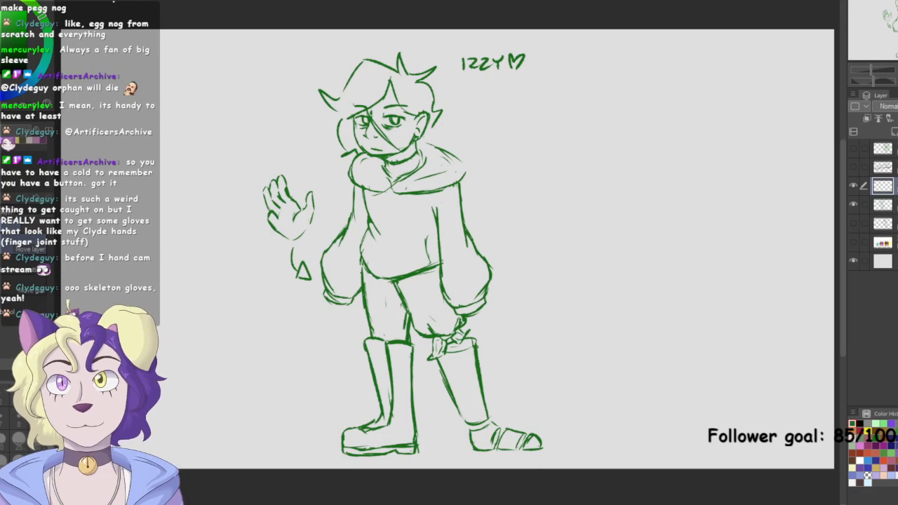
mouse_move(718, 223)
left_mouse_down()
mouse_move(665, 230)
mouse_move(720, 224)
left_mouse_up()
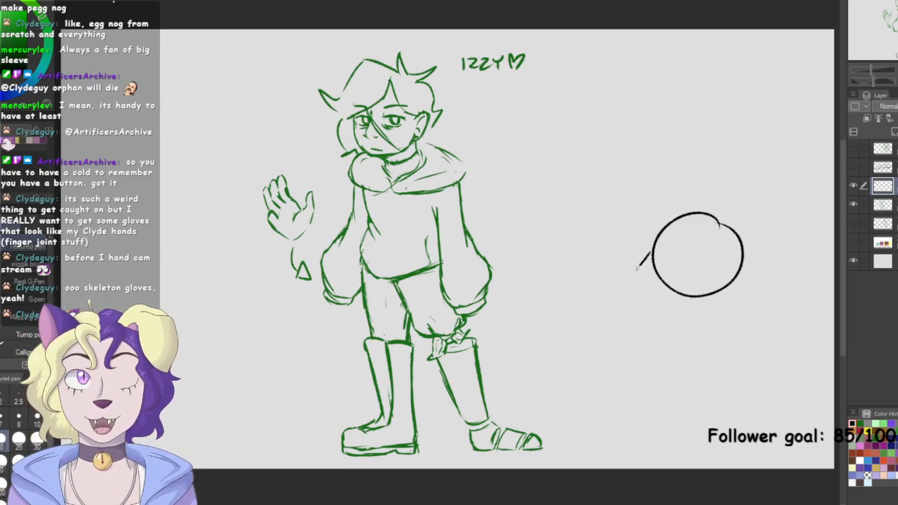
mouse_move(612, 272)
left_mouse_down()
mouse_move(640, 306)
mouse_move(726, 277)
left_mouse_up()
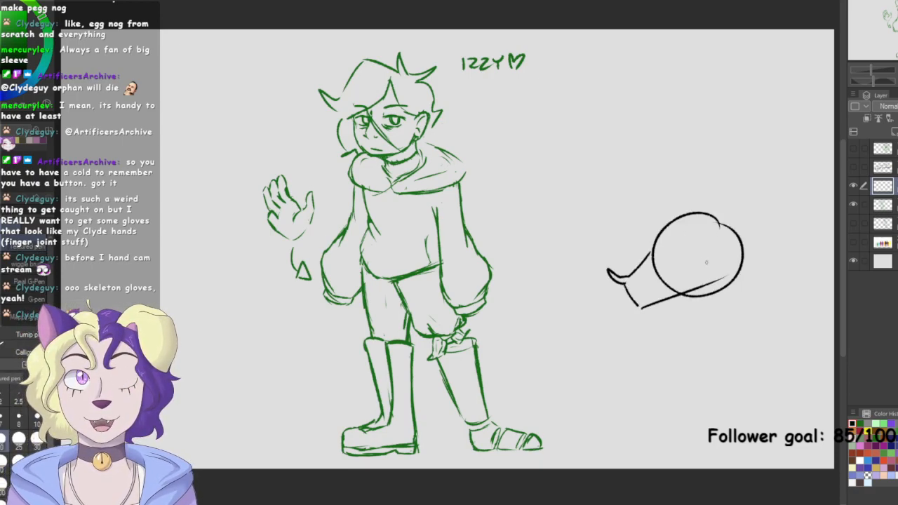
left_click_drag(646, 295, 674, 286)
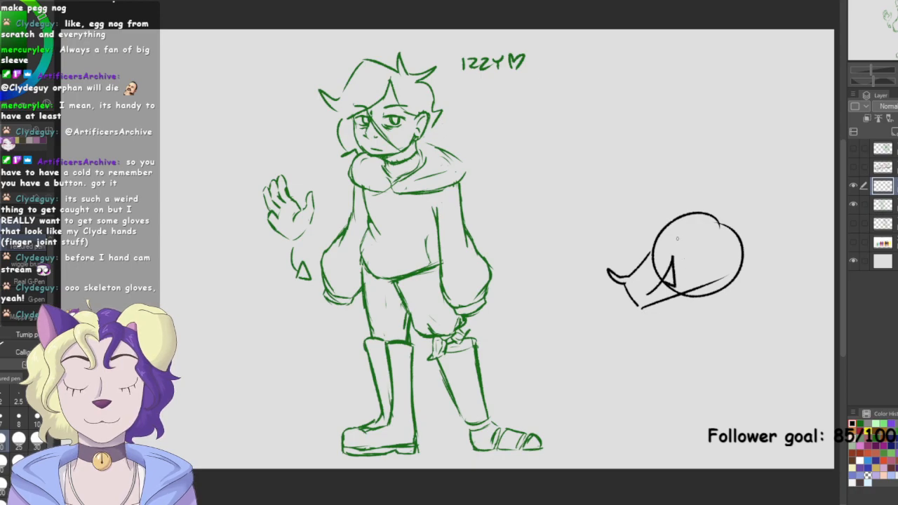
mouse_move(670, 236)
left_mouse_down()
mouse_move(691, 230)
mouse_move(684, 250)
left_mouse_up()
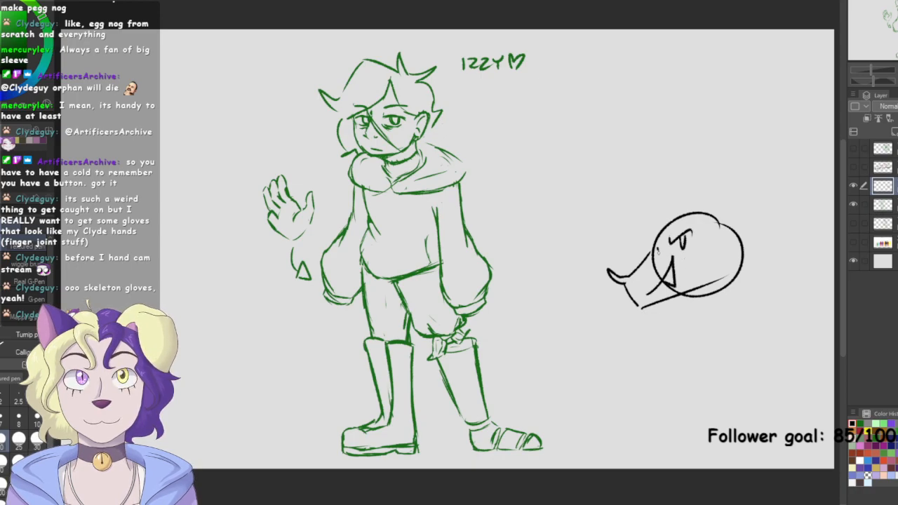
Add two large ears, jagged teeth, a hair tuft and a pointing arrow to the rat head doodle
mouse_move(699, 217)
left_mouse_down()
mouse_move(703, 164)
mouse_move(770, 167)
mouse_move(751, 242)
left_mouse_up()
mouse_move(653, 226)
left_mouse_down()
mouse_move(616, 163)
mouse_move(699, 186)
left_mouse_up()
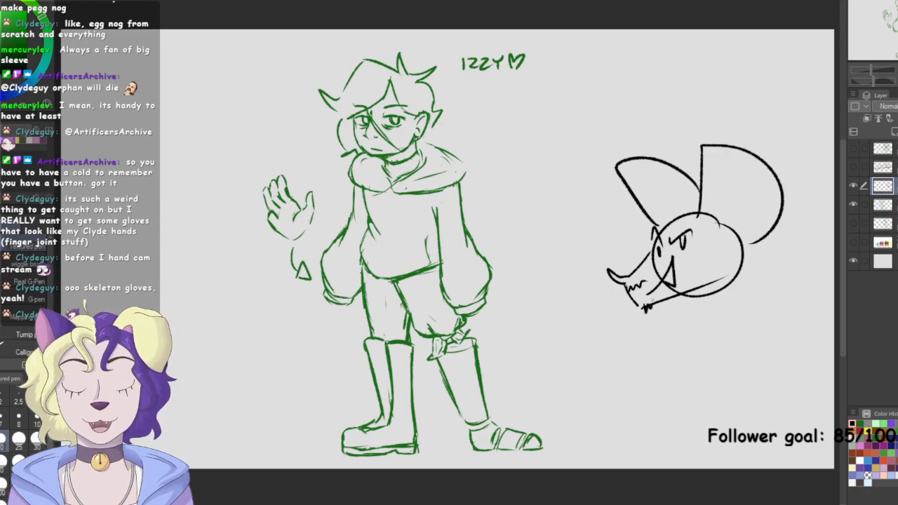
left_click_drag(699, 212, 659, 209)
left_click_drag(678, 215, 658, 225)
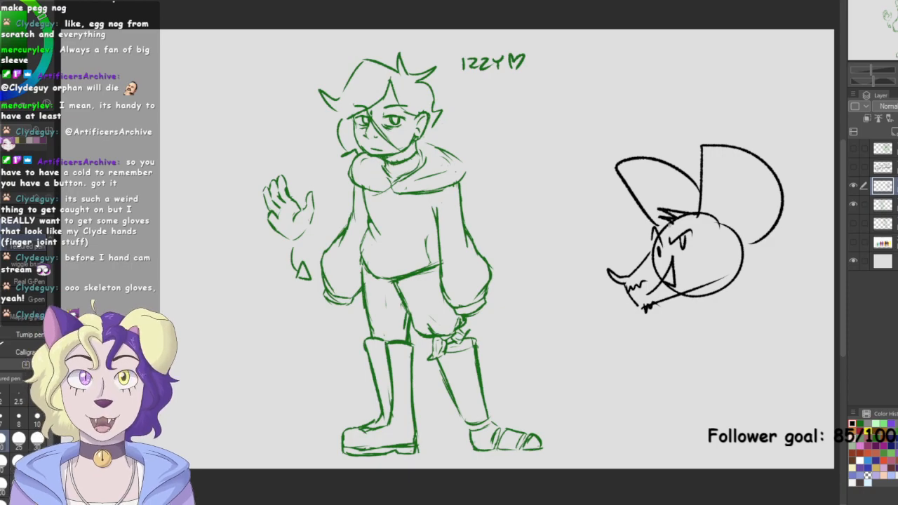
mouse_move(588, 219)
left_mouse_down()
mouse_move(620, 224)
mouse_move(623, 211)
mouse_move(647, 226)
left_mouse_up()
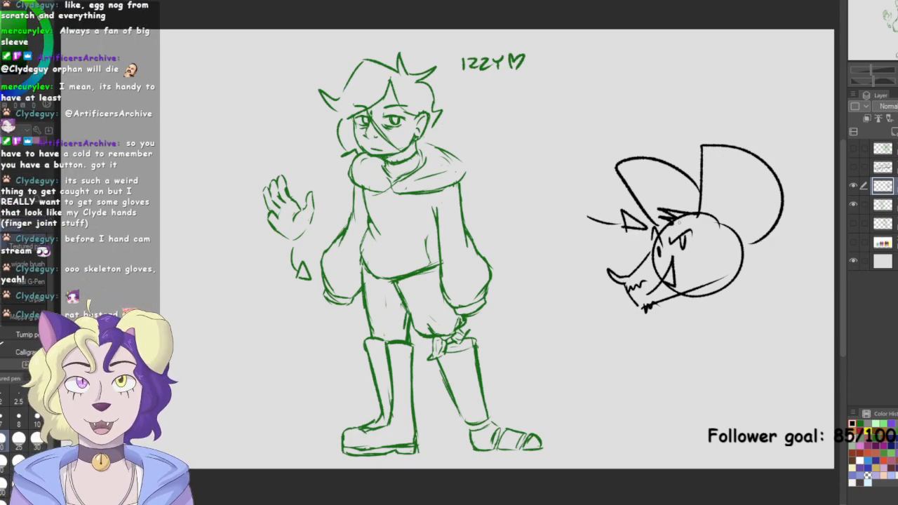
Undo all the strokes of the black rat head doodle
key("ctrl+z")
key("ctrl+z")
key("ctrl+z")
key("ctrl+z")
key("ctrl+z")
key("ctrl+z")
key("ctrl+z")
key("ctrl+z")
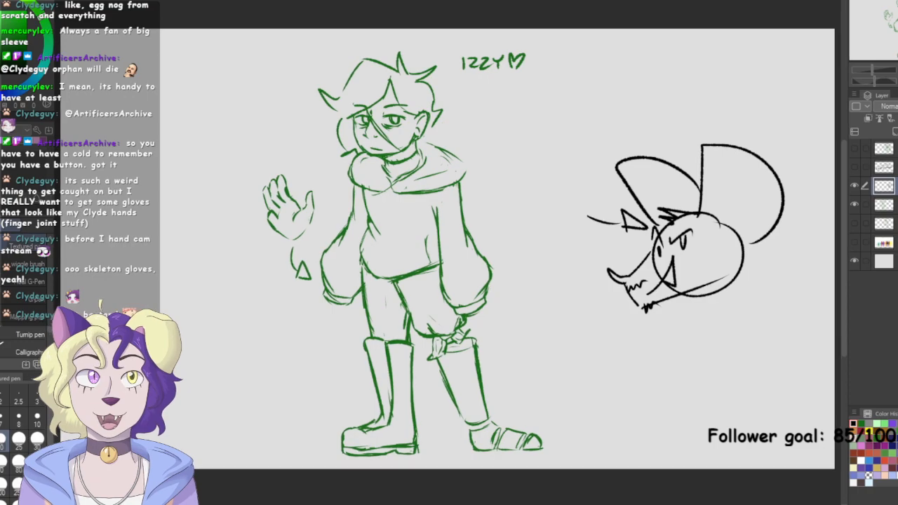
key("ctrl+z")
key("ctrl+z")
key("ctrl+z")
key("ctrl+z")
key("ctrl+z")
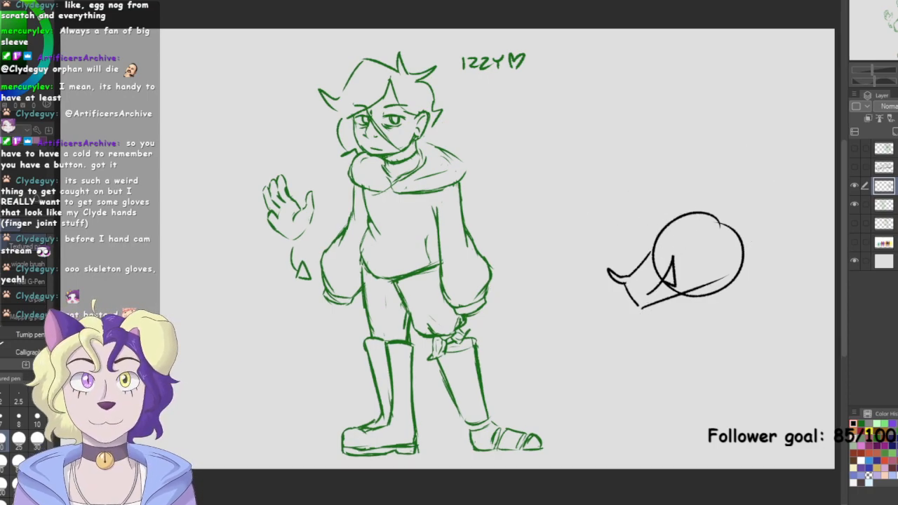
left_click_drag(491, 281, 635, 275)
key("ctrl+y")
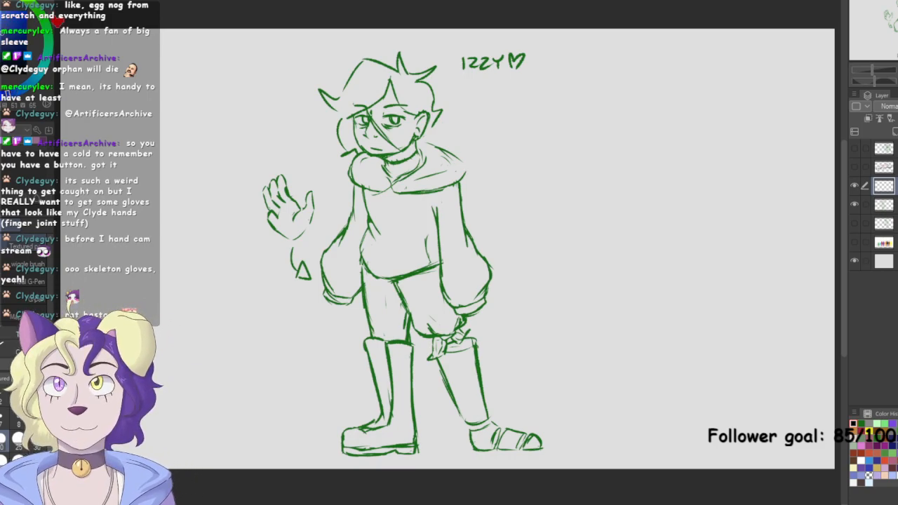
Sketch a blue construction circle over the character's head with vertical and horizontal facial guidelines on the upper layer
key("ctrl+plus")
key("ctrl+plus")
key("ctrl+plus")
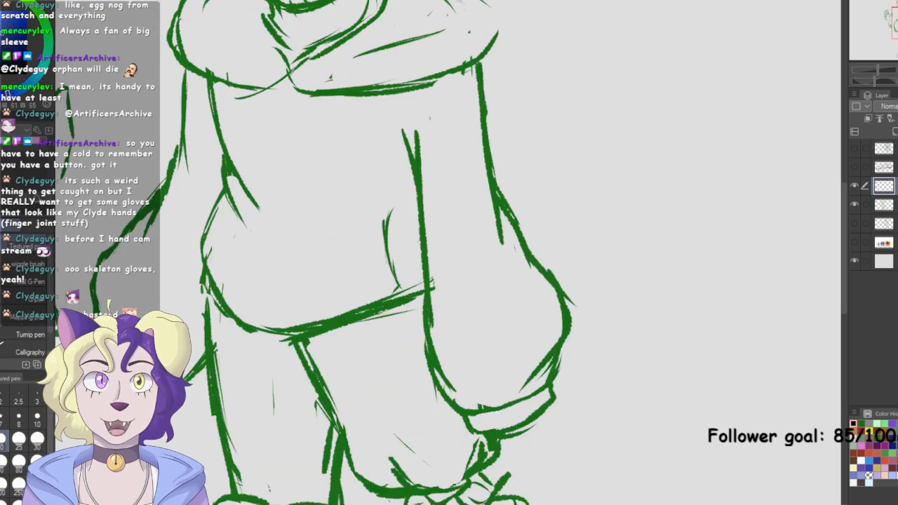
left_click_drag(421, 175, 504, 374)
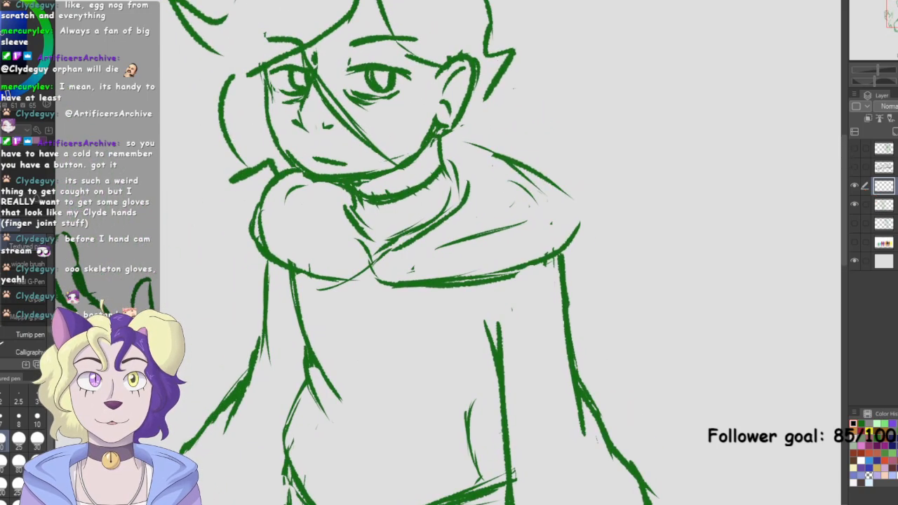
left_click(856, 186)
mouse_move(421, 211)
left_mouse_down()
mouse_move(430, 205)
mouse_move(494, 248)
mouse_move(512, 312)
mouse_move(533, 311)
left_mouse_up()
mouse_move(509, 63)
left_mouse_down()
mouse_move(408, 106)
mouse_move(481, 64)
mouse_move(575, 181)
mouse_move(417, 68)
mouse_move(462, 260)
mouse_move(557, 130)
mouse_move(387, 117)
mouse_move(573, 114)
left_mouse_up()
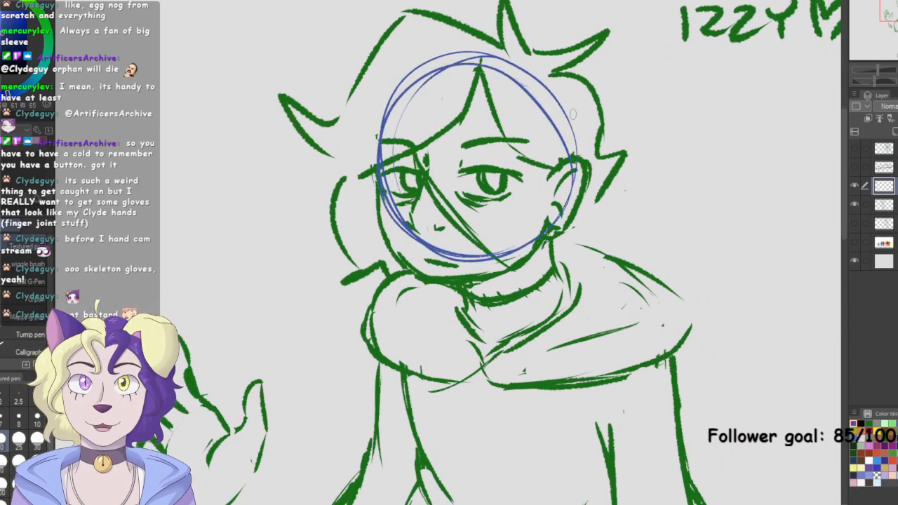
mouse_move(442, 104)
left_mouse_down()
mouse_move(433, 184)
mouse_move(513, 187)
left_mouse_up()
left_click_drag(397, 180, 537, 185)
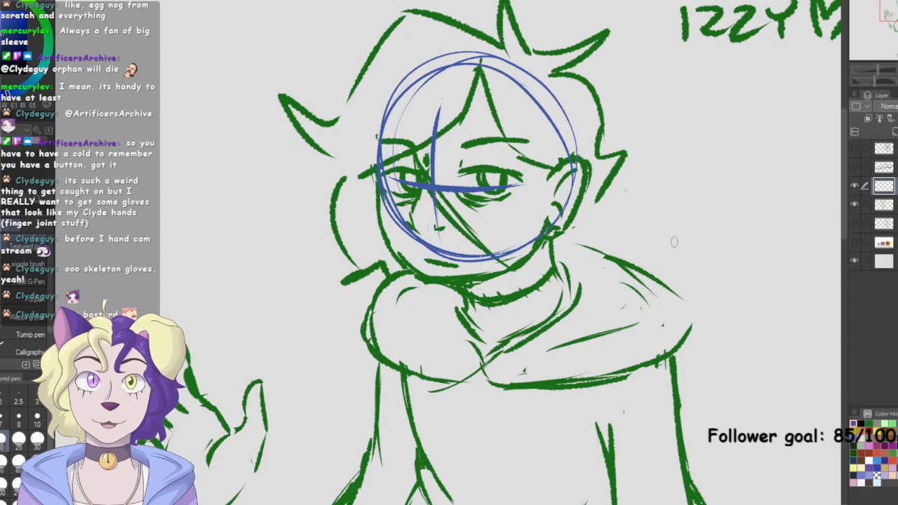
Lower the opacity of the green sketch layer and reselect the blue construction layer above it
left_click(885, 205)
left_click(897, 107)
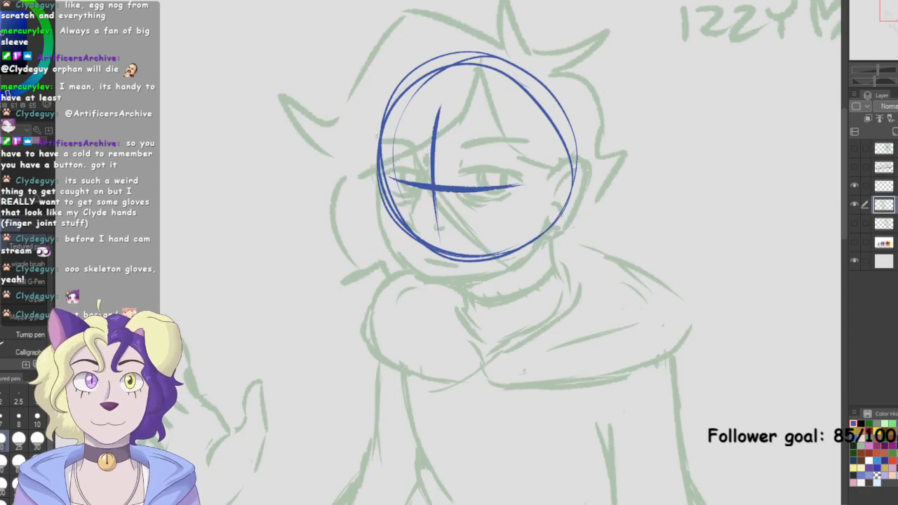
left_click(884, 186)
Trace the cheek, jaw, chin, ear and nose in thick blue strokes over the faded sketch
left_click_drag(379, 163, 404, 263)
left_click_drag(381, 214, 419, 276)
mouse_move(386, 236)
left_mouse_down()
mouse_move(424, 280)
mouse_move(518, 267)
left_mouse_up()
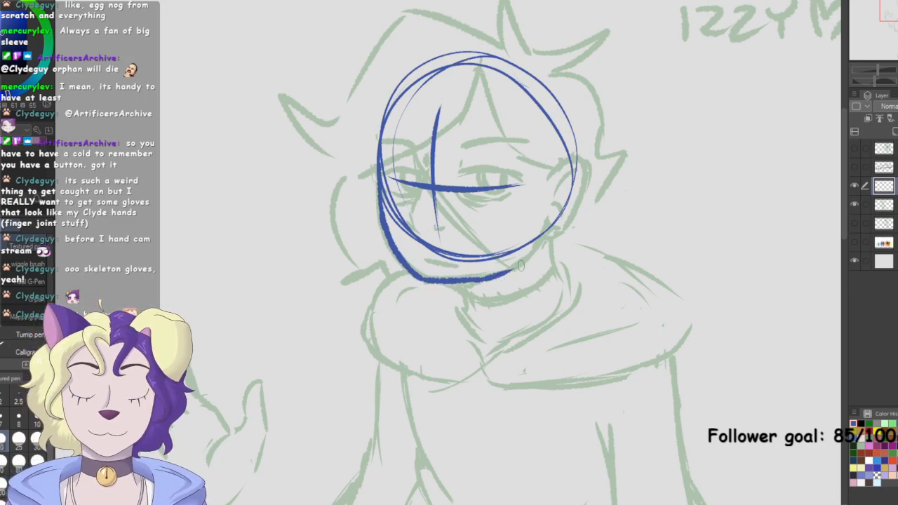
mouse_move(458, 282)
left_mouse_down()
mouse_move(514, 270)
mouse_move(547, 233)
left_mouse_up()
mouse_move(552, 171)
left_mouse_down()
mouse_move(589, 173)
mouse_move(588, 162)
mouse_move(570, 229)
left_mouse_up()
left_click_drag(429, 149, 408, 234)
left_click_drag(432, 231, 448, 226)
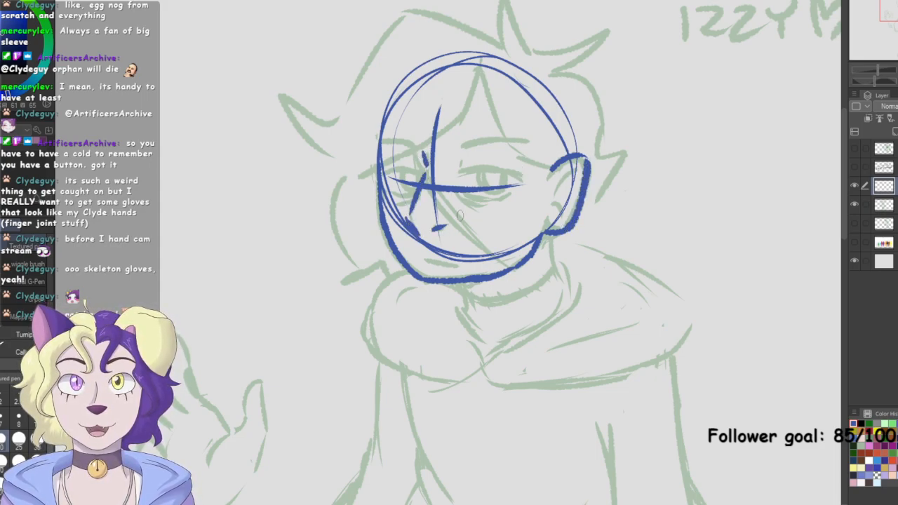
Erase the facial guidelines and the lower construction arcs inside the blue head
key("e")
mouse_move(390, 181)
left_mouse_down()
mouse_move(400, 225)
mouse_move(433, 255)
mouse_move(458, 253)
mouse_move(430, 244)
mouse_move(483, 247)
mouse_move(537, 220)
left_mouse_up()
left_click_drag(509, 250, 523, 247)
mouse_move(428, 203)
left_mouse_down()
mouse_move(444, 169)
mouse_move(434, 219)
mouse_move(439, 100)
mouse_move(405, 180)
mouse_move(436, 187)
mouse_move(432, 193)
mouse_move(501, 187)
left_mouse_up()
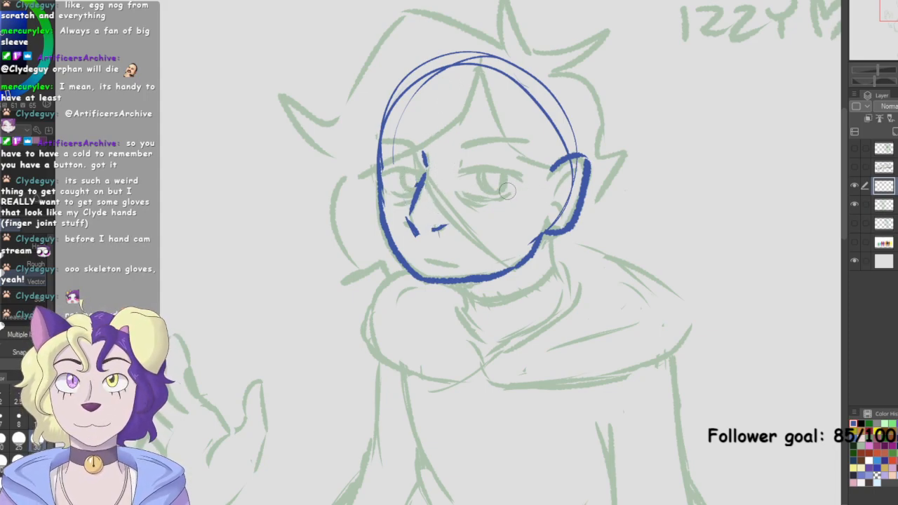
Trace the upper and lower lids of both eyes and the inner ear lines in thick blue strokes
key("p")
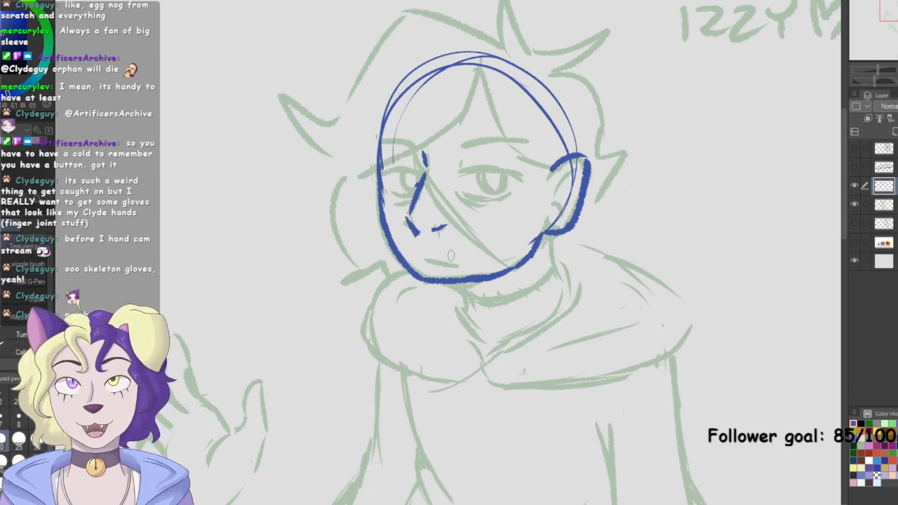
mouse_move(386, 167)
left_mouse_down()
mouse_move(407, 152)
mouse_move(486, 148)
mouse_move(509, 167)
mouse_move(511, 189)
left_mouse_up()
left_click_drag(390, 202, 426, 186)
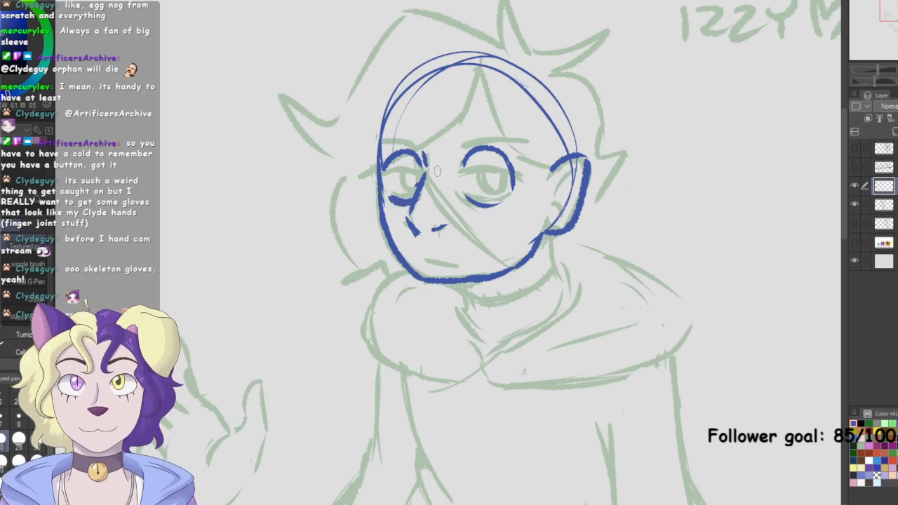
left_click(855, 204)
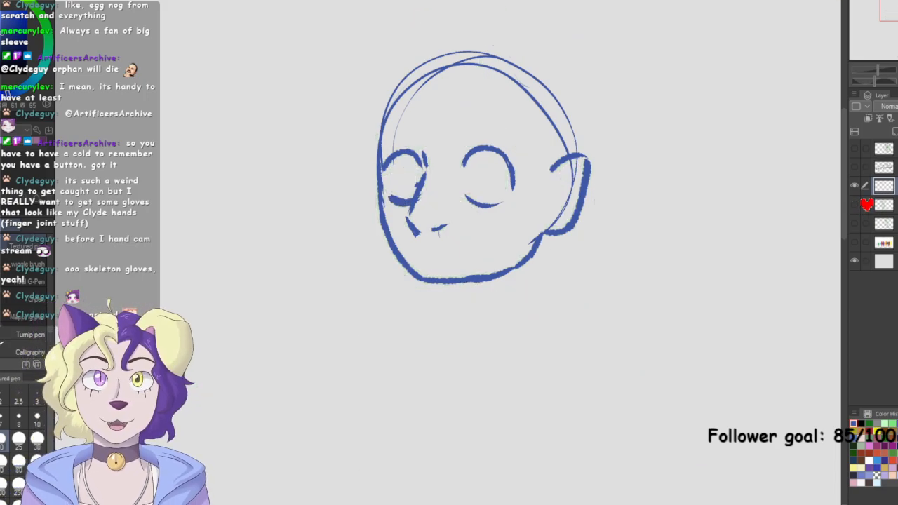
left_click(854, 204)
left_click_drag(552, 198, 568, 216)
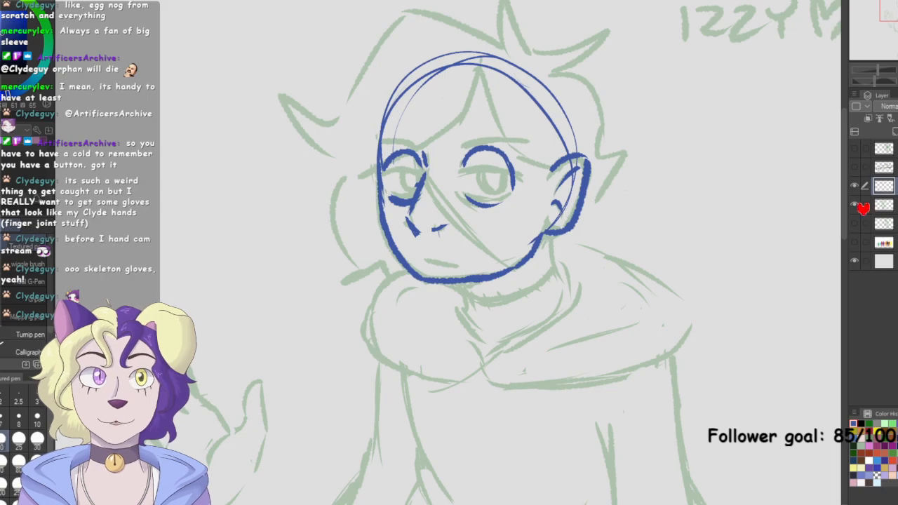
Hide the green sketch layer and redraw the jaw as a straighter line from chin to ear
left_click(855, 204)
key("e")
mouse_move(509, 260)
left_mouse_down()
mouse_move(524, 243)
mouse_move(442, 288)
mouse_move(511, 269)
left_mouse_up()
key("p")
left_click_drag(463, 283, 540, 255)
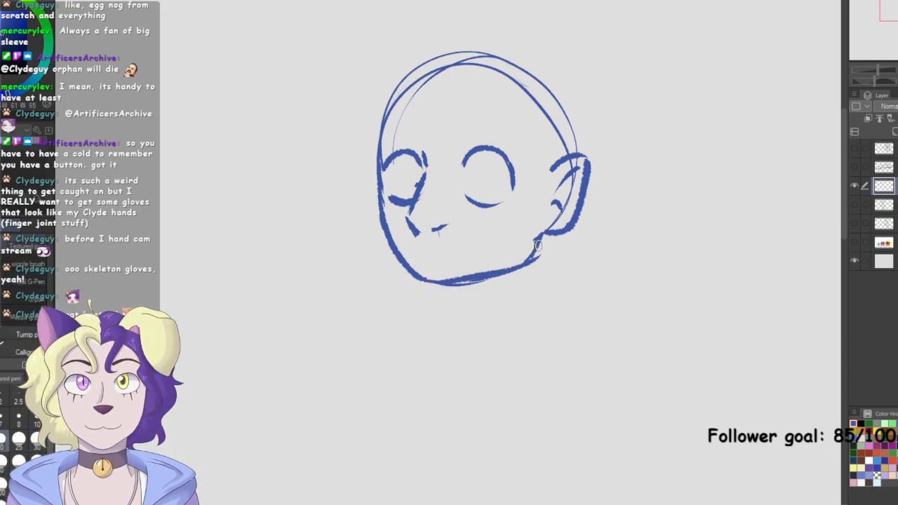
Draw a curved smiling mouth and an oval iris inside each eye
mouse_move(424, 257)
left_mouse_down()
mouse_move(496, 229)
mouse_move(472, 243)
left_mouse_up()
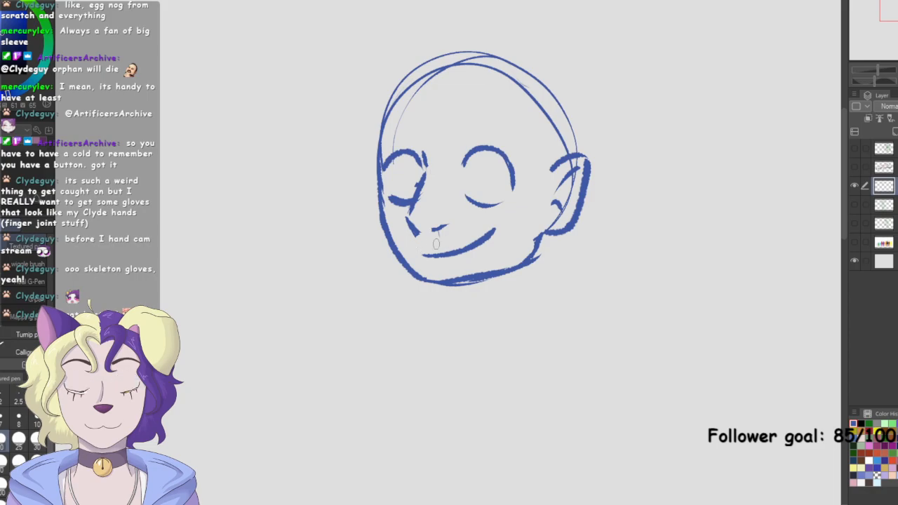
mouse_move(406, 156)
left_mouse_down()
mouse_move(411, 198)
mouse_move(423, 179)
left_mouse_up()
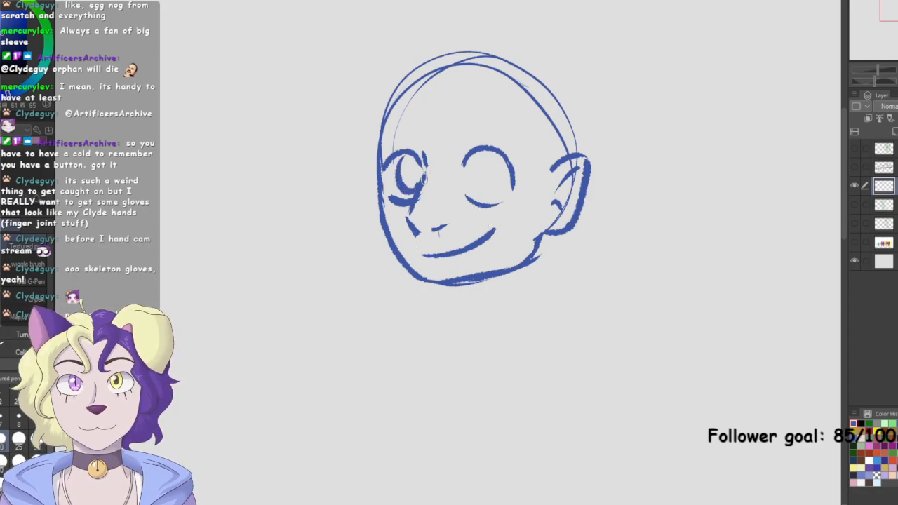
mouse_move(486, 150)
left_mouse_down()
mouse_move(496, 193)
mouse_move(511, 169)
left_mouse_up()
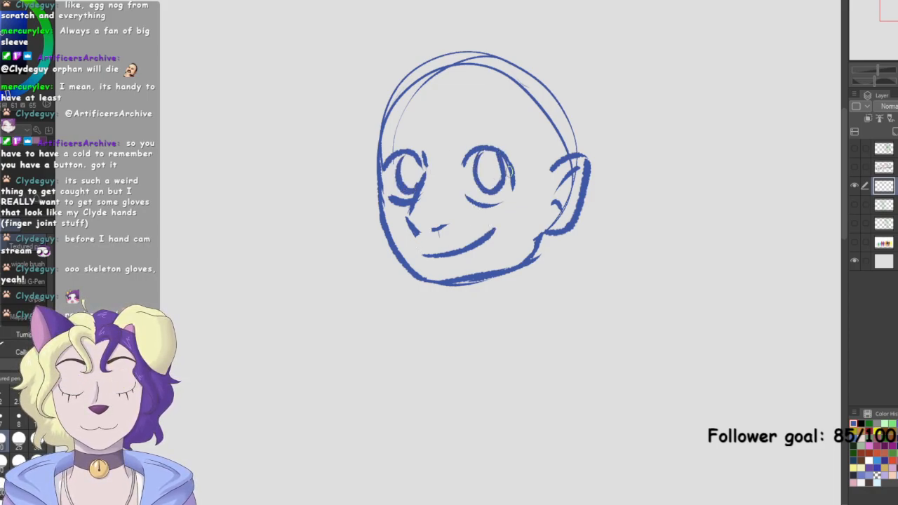
Thin the chin line with the eraser and thicken the jaw corner below the ear
key("e")
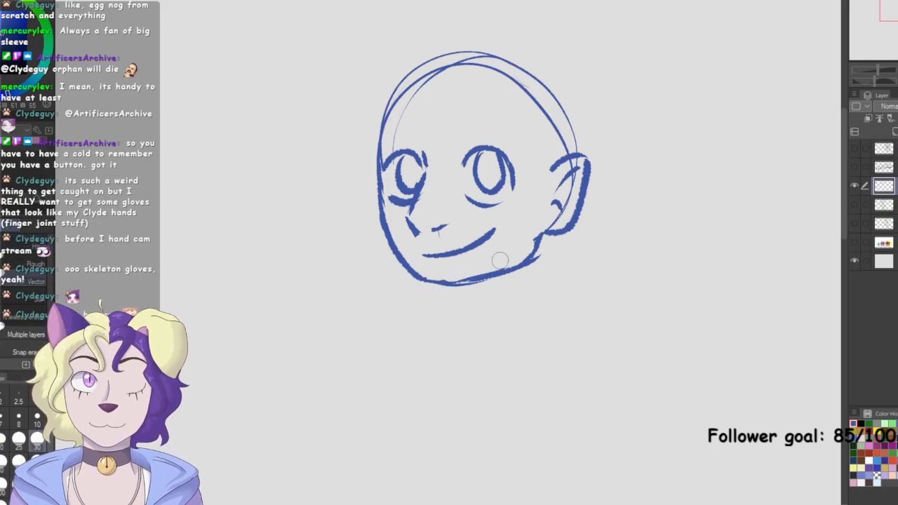
key("p")
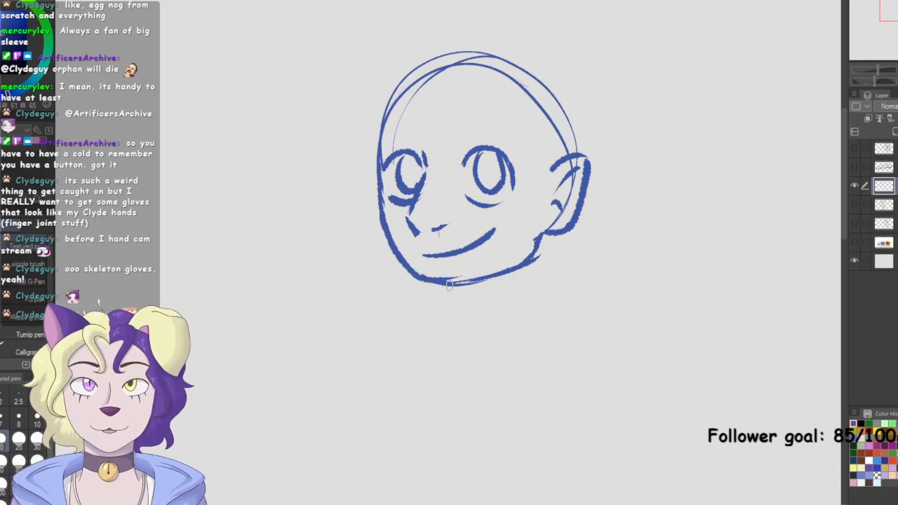
left_click_drag(536, 246, 514, 268)
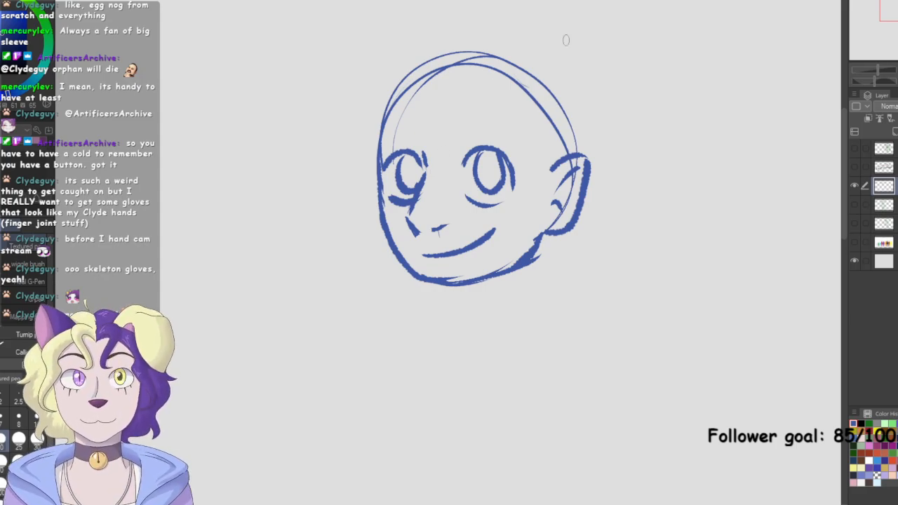
Clear the blue head drawing from its layer and show the green sketch layer again
key("ctrl+0")
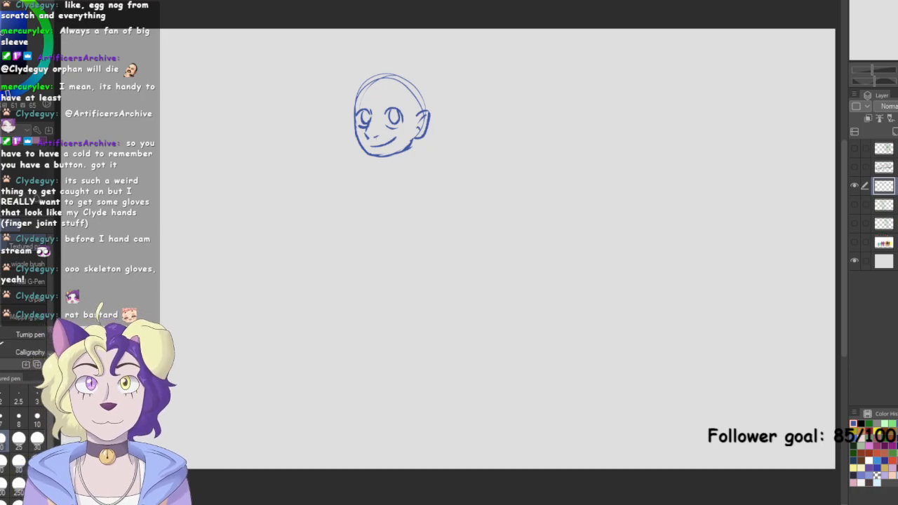
key("Delete")
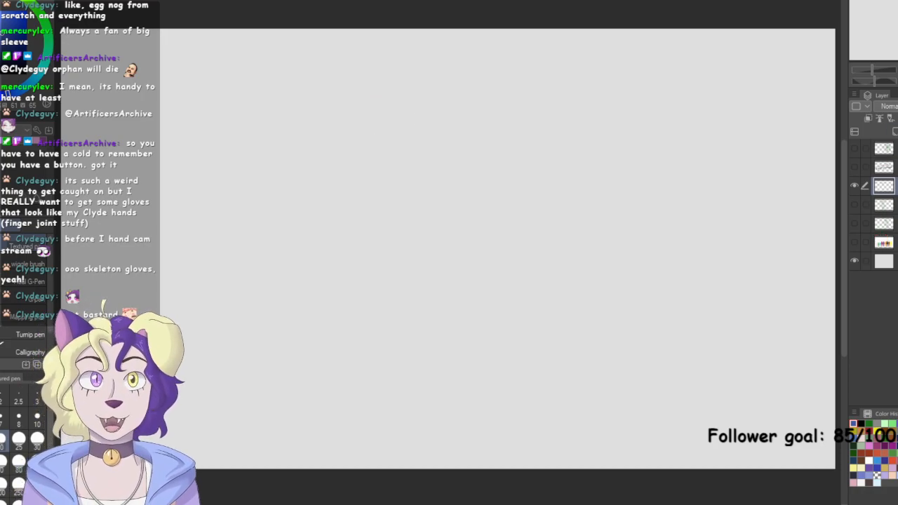
key("ctrl+plus")
left_click(855, 204)
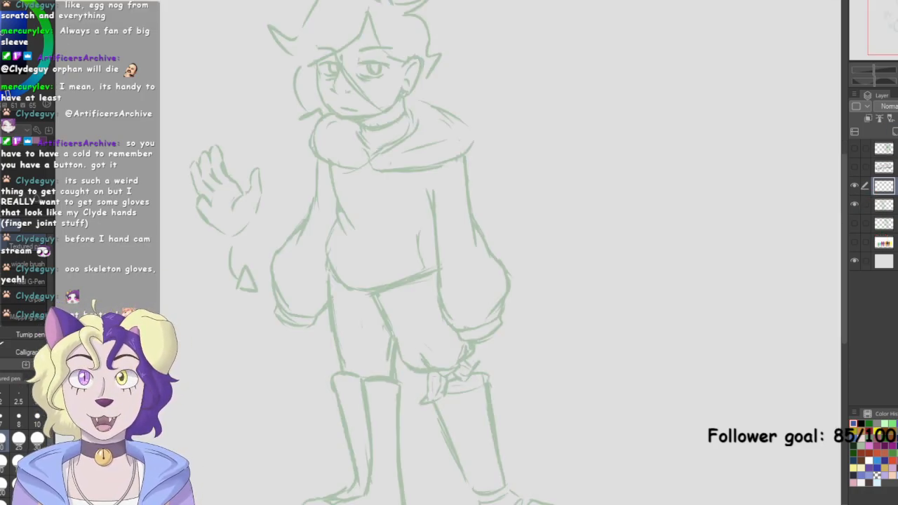
Sketch a blue head circle with a vertical guideline over the character's head and move it beside the green sketch
left_click_drag(449, 211, 433, 256)
mouse_move(331, 54)
left_mouse_down()
mouse_move(310, 144)
mouse_move(397, 85)
mouse_move(302, 112)
mouse_move(385, 109)
mouse_move(300, 82)
mouse_move(385, 133)
left_mouse_up()
left_click_drag(341, 72, 336, 131)
key("k")
left_click_drag(440, 153, 661, 154)
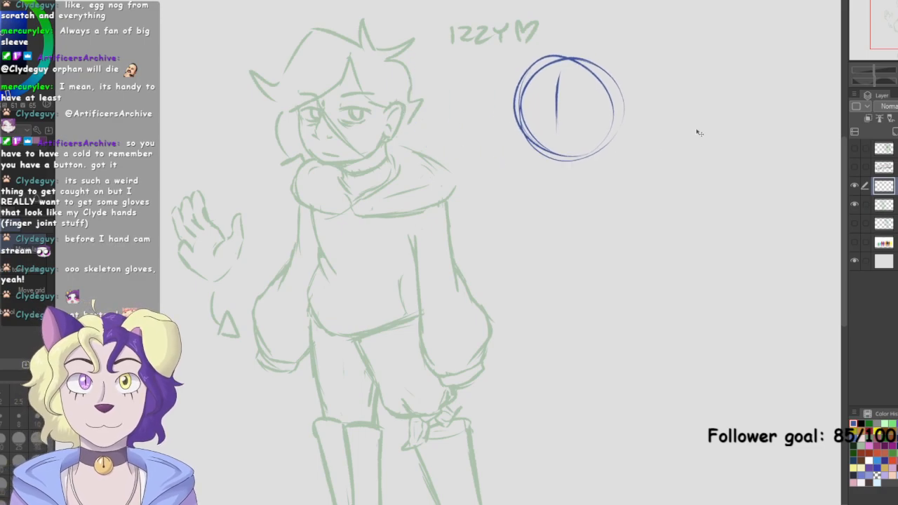
Draw the cheek, chin and jaw on the detached blue circle and erase the guideline and inner lower arc
key("p")
mouse_move(520, 113)
left_mouse_down()
mouse_move(541, 168)
mouse_move(576, 166)
mouse_move(597, 150)
left_mouse_up()
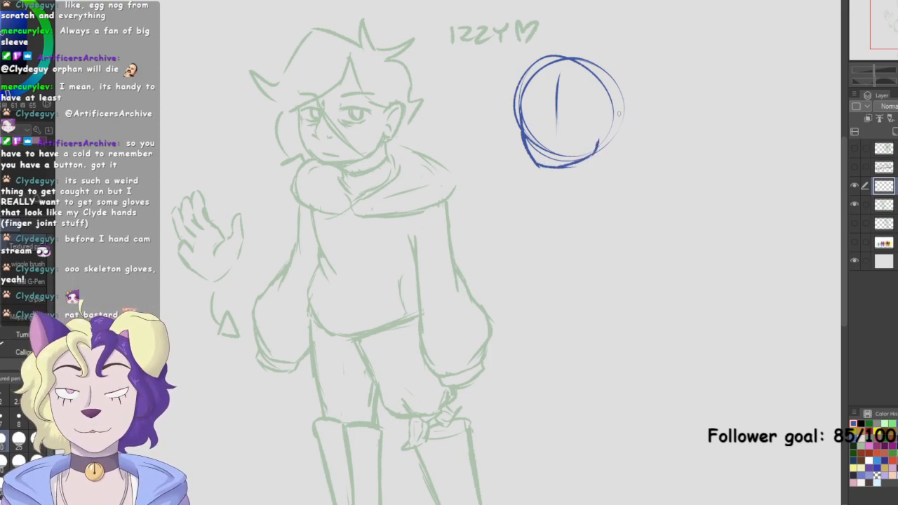
key("e")
mouse_move(560, 74)
left_mouse_down()
mouse_move(528, 121)
mouse_move(556, 141)
mouse_move(541, 142)
mouse_move(595, 141)
mouse_move(584, 153)
mouse_move(605, 126)
mouse_move(595, 153)
left_mouse_up()
key("p")
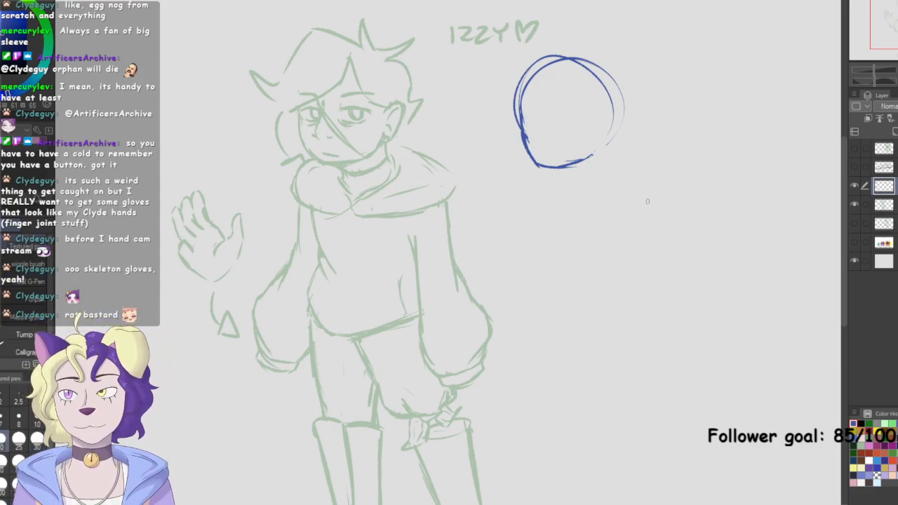
left_click_drag(583, 158, 597, 152)
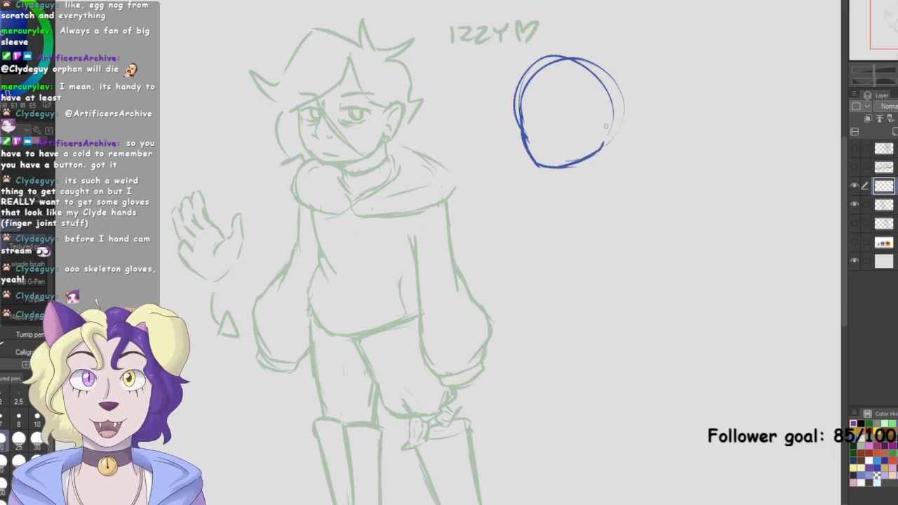
mouse_move(524, 132)
left_mouse_down()
mouse_move(519, 89)
mouse_move(519, 106)
mouse_move(548, 61)
left_mouse_up()
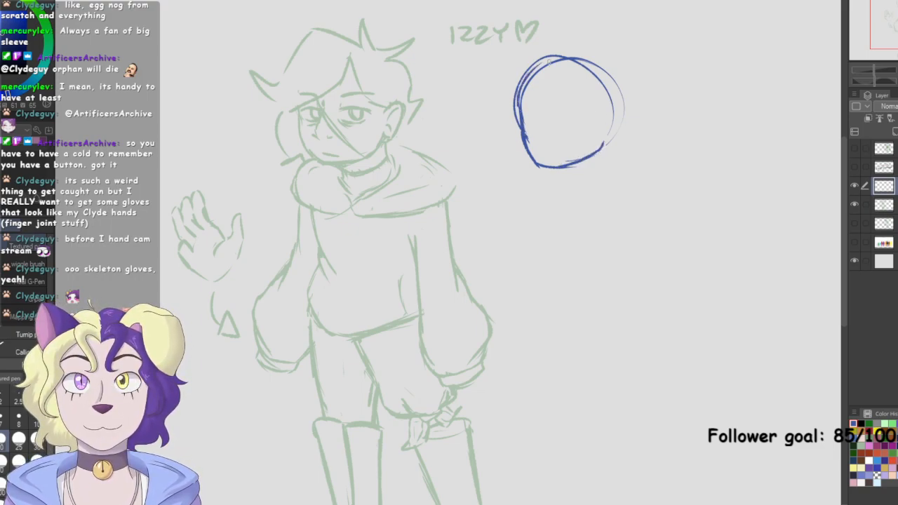
Sketch a nose inside the detached head and erase it together with the lower face contour
left_click_drag(546, 113, 537, 133)
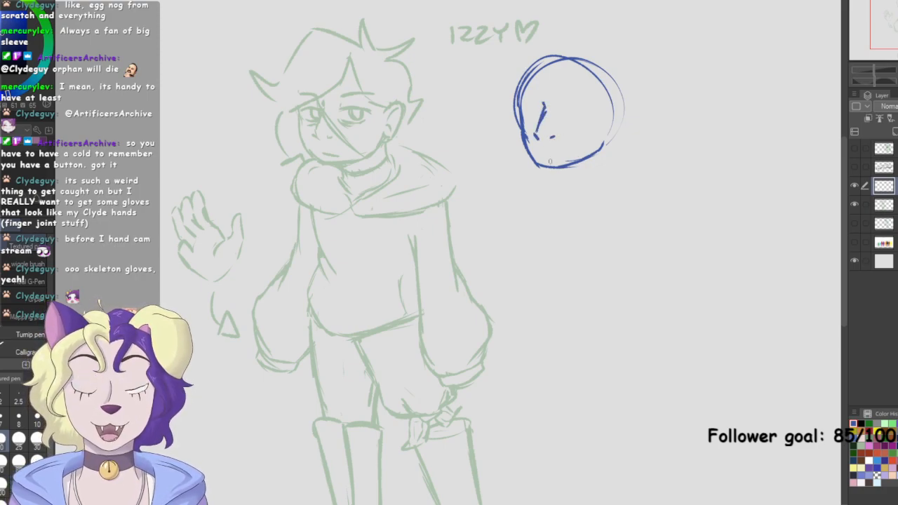
key("e")
mouse_move(552, 133)
left_mouse_down()
mouse_move(546, 100)
mouse_move(533, 114)
mouse_move(532, 145)
mouse_move(528, 104)
mouse_move(534, 142)
mouse_move(517, 111)
mouse_move(526, 141)
mouse_move(528, 148)
left_mouse_up()
key("p")
key("e")
mouse_move(531, 99)
left_mouse_down()
mouse_move(534, 162)
mouse_move(516, 109)
mouse_move(546, 146)
mouse_move(582, 153)
mouse_move(549, 169)
left_mouse_up()
key("p")
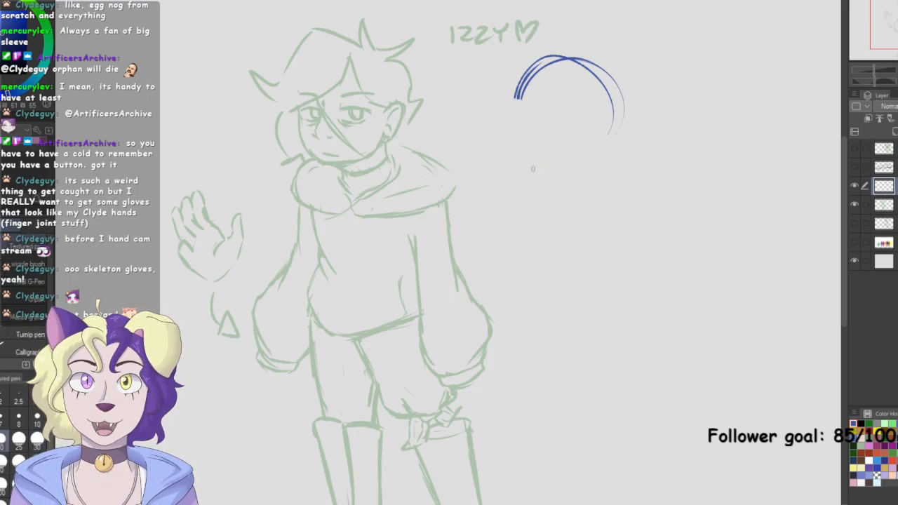
Redraw the cheek line of the detached head and clear the whole blue drawing from the layer
mouse_move(518, 103)
left_mouse_down()
mouse_move(527, 153)
mouse_move(596, 207)
left_mouse_up()
key("ctrl+plus")
key("ctrl+plus")
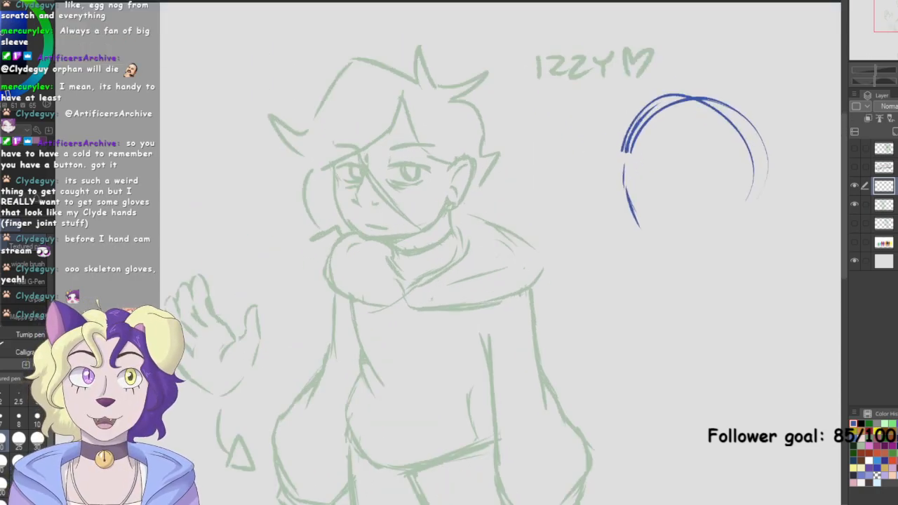
key("Delete")
Draw a new blue construction circle over the green character's head and erase the excess strokes
mouse_move(401, 8)
left_mouse_down()
mouse_move(268, 113)
mouse_move(382, 214)
left_mouse_up()
key("ctrl+z")
mouse_move(441, 42)
left_mouse_down()
mouse_move(303, 45)
mouse_move(376, 190)
mouse_move(449, 41)
mouse_move(279, 59)
mouse_move(417, 181)
mouse_move(280, 151)
mouse_move(470, 119)
mouse_move(334, 6)
mouse_move(313, 179)
mouse_move(484, 119)
left_mouse_up()
key("e")
mouse_move(379, 34)
left_mouse_down()
mouse_move(418, 138)
mouse_move(330, 28)
mouse_move(379, 185)
mouse_move(368, 25)
mouse_move(316, 177)
mouse_move(445, 106)
mouse_move(319, 155)
mouse_move(449, 146)
left_mouse_up()
key("Delete")
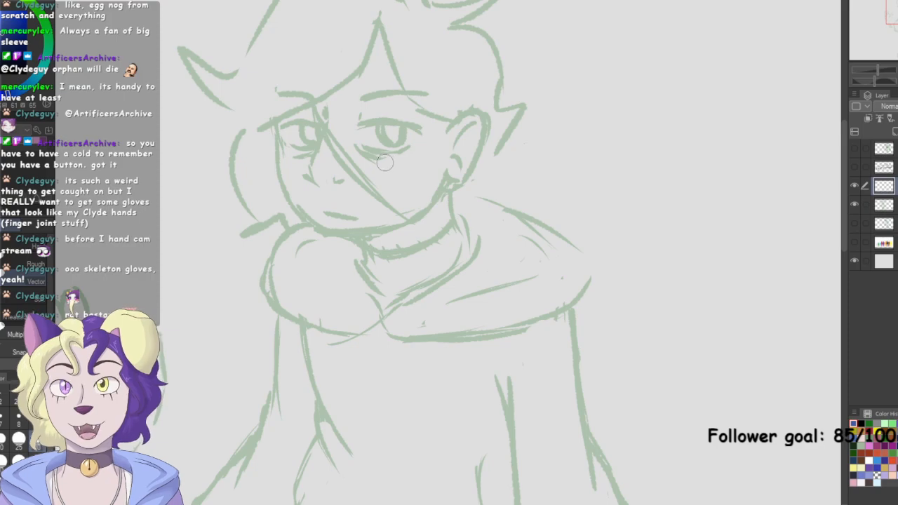
key("ctrl+z")
Trace the cheek, chin, jaw and nose in blue over the green face, trimming the jaw line
key("p")
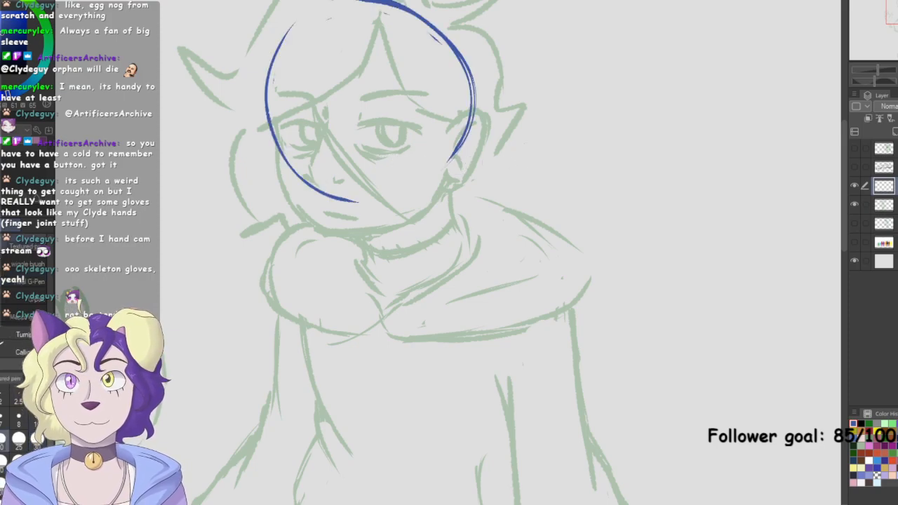
mouse_move(271, 120)
left_mouse_down()
mouse_move(277, 176)
mouse_move(309, 228)
left_mouse_up()
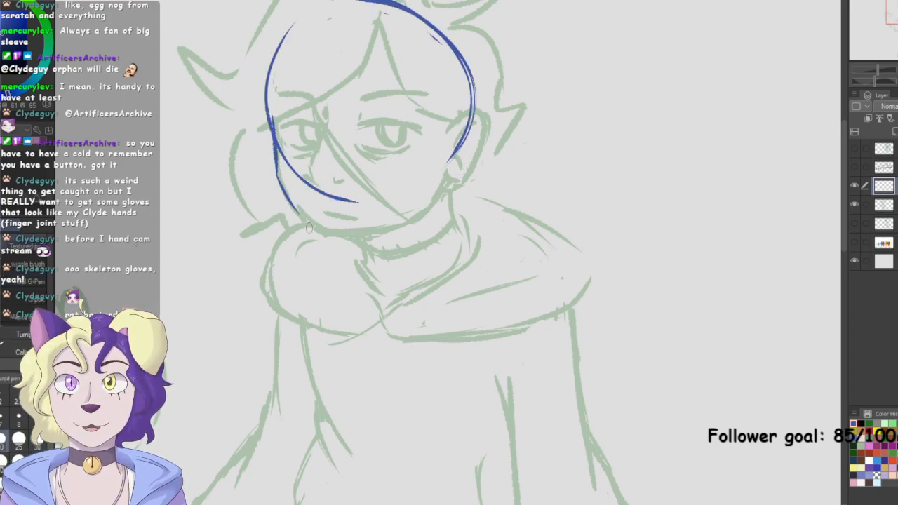
mouse_move(274, 139)
left_mouse_down()
mouse_move(291, 205)
mouse_move(342, 232)
mouse_move(330, 236)
mouse_move(429, 216)
mouse_move(418, 218)
mouse_move(446, 160)
mouse_move(406, 217)
left_mouse_up()
mouse_move(431, 188)
left_mouse_down()
mouse_move(391, 224)
mouse_move(446, 189)
mouse_move(426, 219)
mouse_move(416, 226)
mouse_move(399, 214)
mouse_move(400, 222)
mouse_move(445, 180)
left_mouse_up()
key("e")
mouse_move(391, 230)
left_mouse_down()
mouse_move(451, 182)
mouse_move(391, 222)
left_mouse_up()
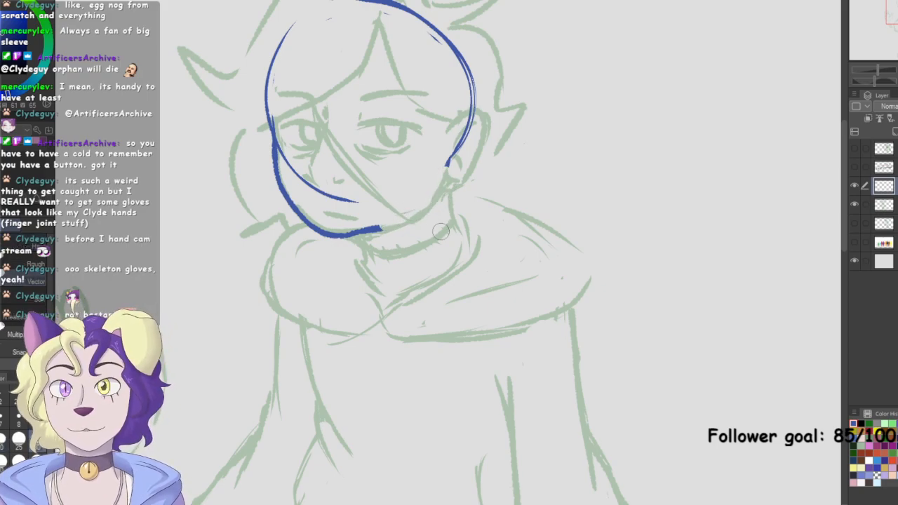
key("p")
mouse_move(377, 230)
left_mouse_down()
mouse_move(416, 218)
mouse_move(387, 225)
mouse_move(431, 199)
left_mouse_up()
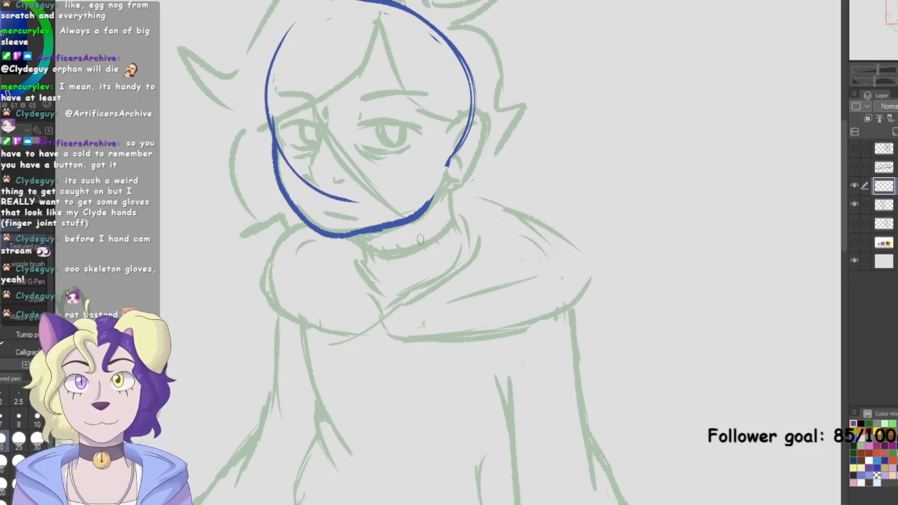
mouse_move(325, 97)
left_mouse_down()
mouse_move(323, 145)
mouse_move(327, 119)
mouse_move(305, 167)
mouse_move(320, 183)
mouse_move(306, 169)
mouse_move(345, 179)
left_mouse_up()
Move the blue head drawing off the green sketch into the empty canvas area beside it
key("ctrl+0")
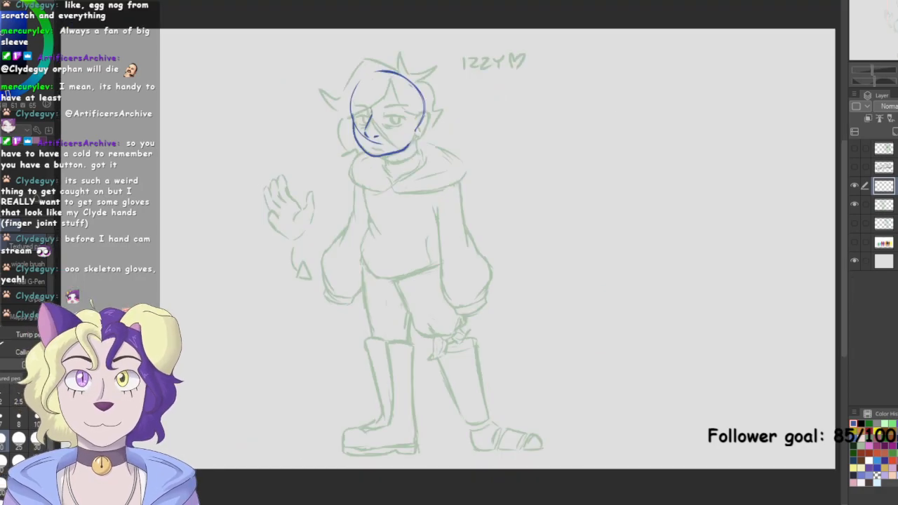
key("k")
left_click_drag(428, 226, 595, 240)
key("ctrl+plus")
key("ctrl+plus")
left_click_drag(604, 123, 493, 240)
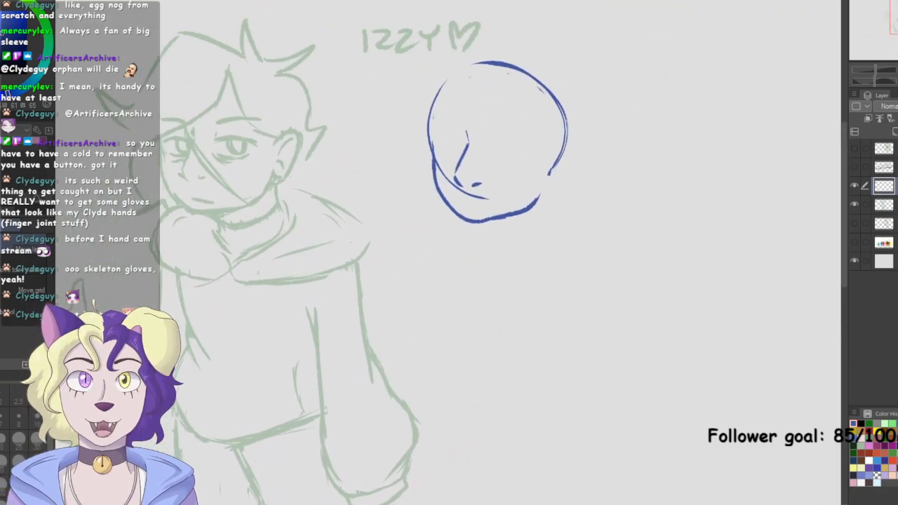
Erase the circle's arc across the lower face and join the jaw line to the back of the head
key("e")
mouse_move(441, 164)
left_mouse_down()
mouse_move(450, 187)
mouse_move(469, 196)
left_mouse_up()
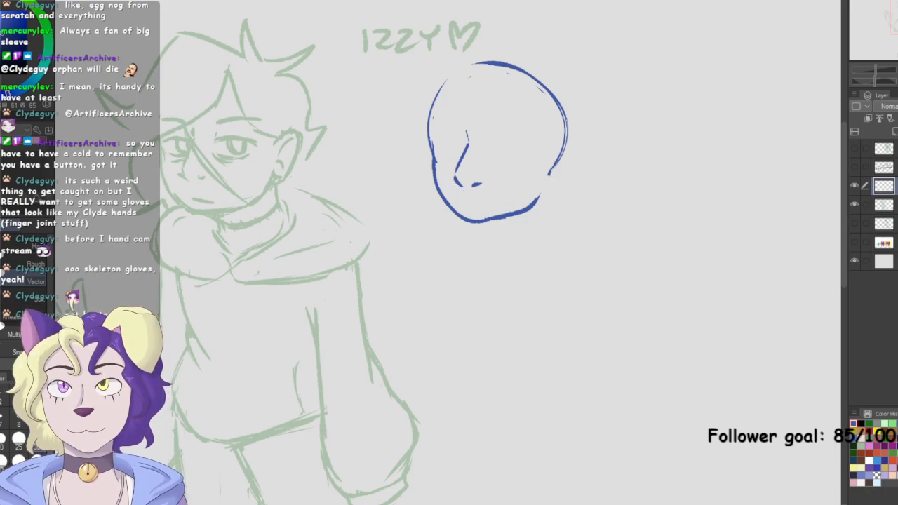
key("p")
mouse_move(531, 209)
left_mouse_down()
mouse_move(557, 160)
mouse_move(526, 218)
left_mouse_up()
key("e")
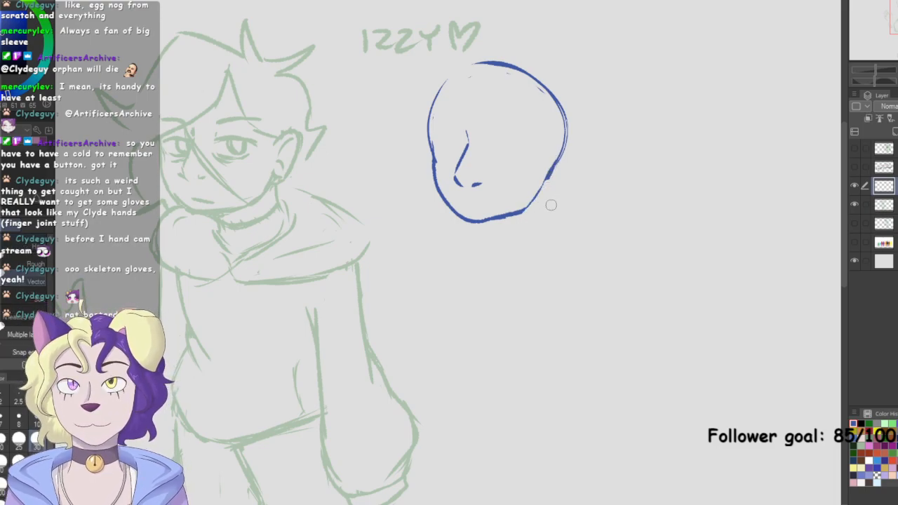
key("p")
left_click_drag(526, 209, 543, 185)
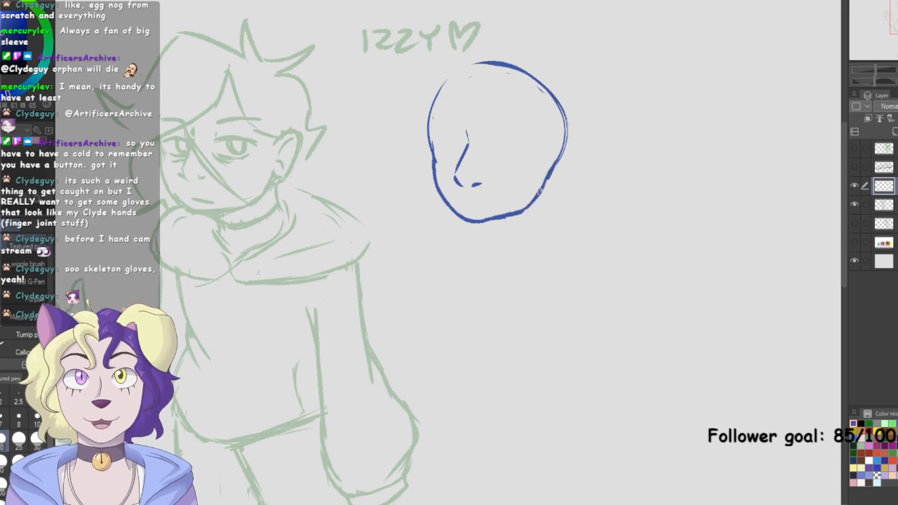
mouse_move(338, 74)
left_mouse_down()
mouse_move(324, 106)
mouse_move(302, 111)
left_mouse_up()
key("ctrl+z")
key("ctrl+z")
key("ctrl+z")
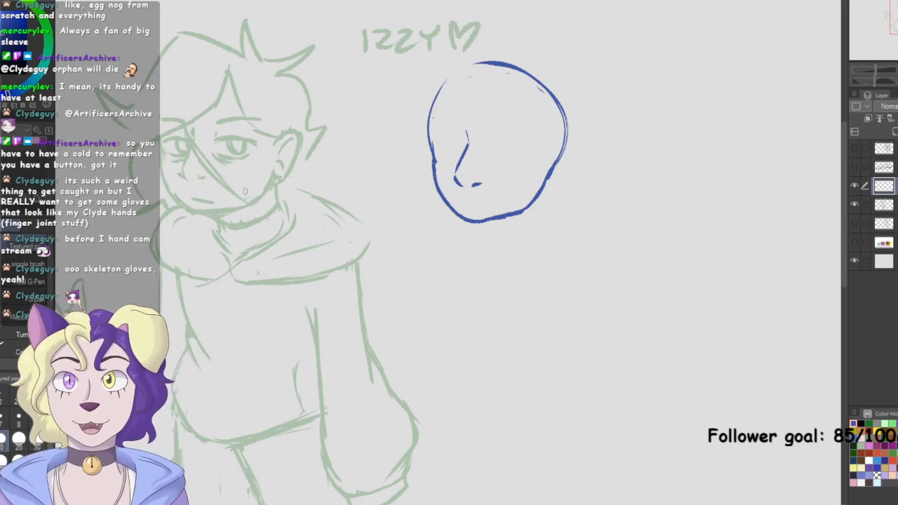
mouse_move(105, 153)
left_mouse_down()
mouse_move(97, 187)
mouse_move(121, 213)
left_mouse_up()
left_click_drag(110, 178, 116, 204)
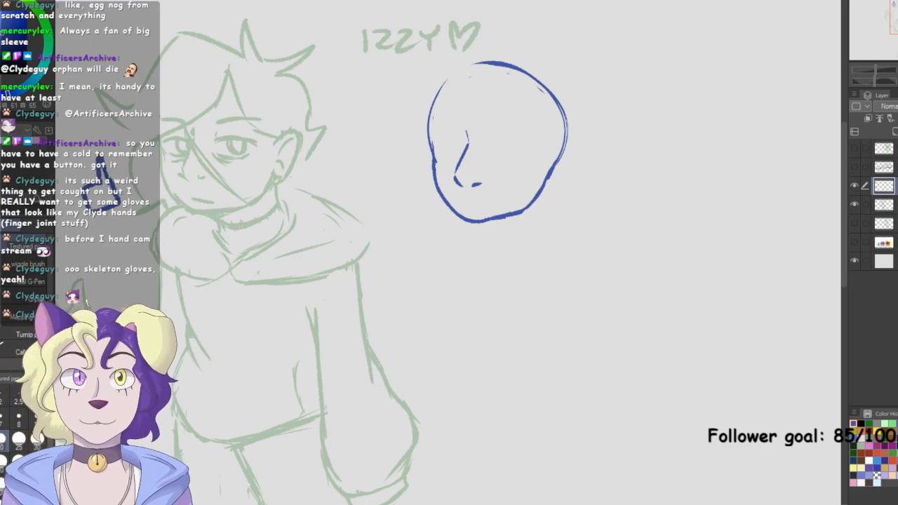
key("ctrl+z")
key("ctrl+z")
key("ctrl+z")
Draw both eyes in blue on the head, with curved upper lids, lower lids, oval irises and pupils
mouse_move(441, 143)
left_mouse_down()
mouse_move(462, 133)
mouse_move(461, 142)
left_mouse_up()
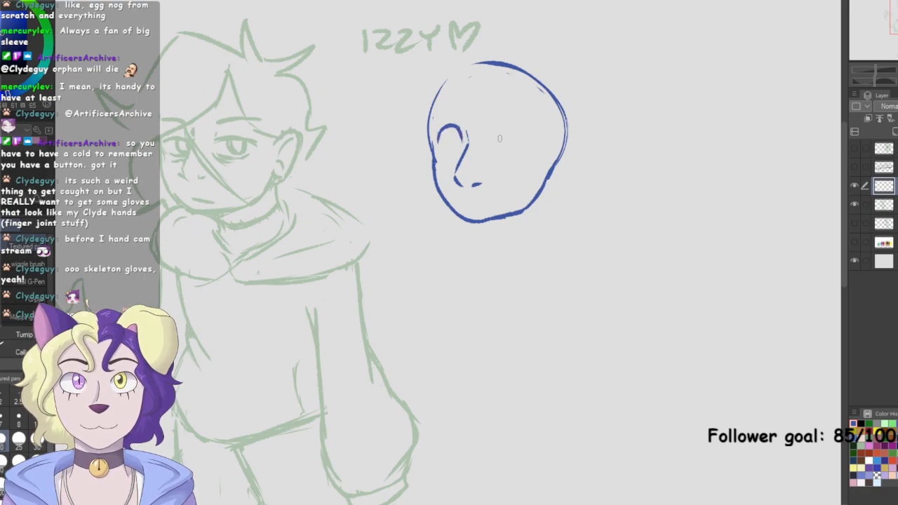
left_click_drag(504, 119, 490, 137)
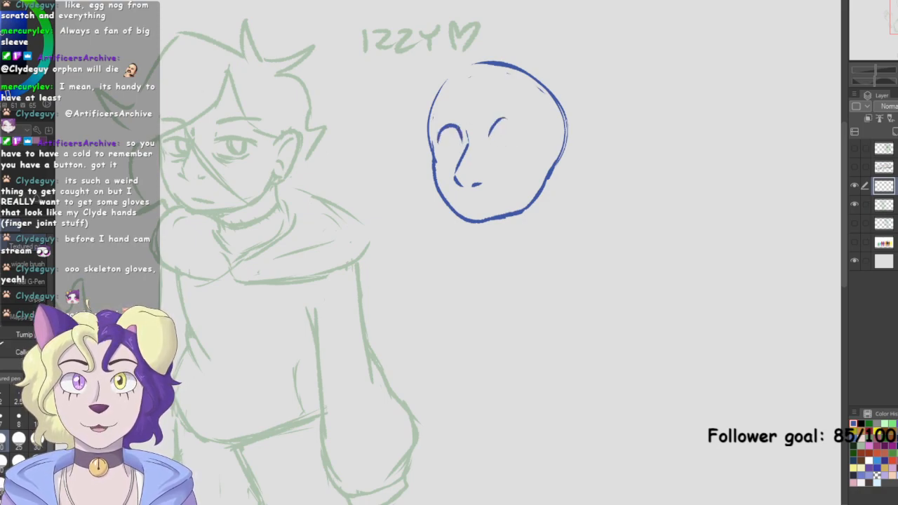
key("ctrl+z")
mouse_move(489, 141)
left_mouse_down()
mouse_move(514, 125)
mouse_move(525, 146)
left_mouse_up()
left_click_drag(439, 160, 521, 158)
mouse_move(456, 130)
left_mouse_down()
mouse_move(451, 156)
mouse_move(465, 144)
mouse_move(504, 158)
left_mouse_up()
mouse_move(502, 125)
left_mouse_down()
mouse_move(520, 135)
mouse_move(514, 157)
left_mouse_up()
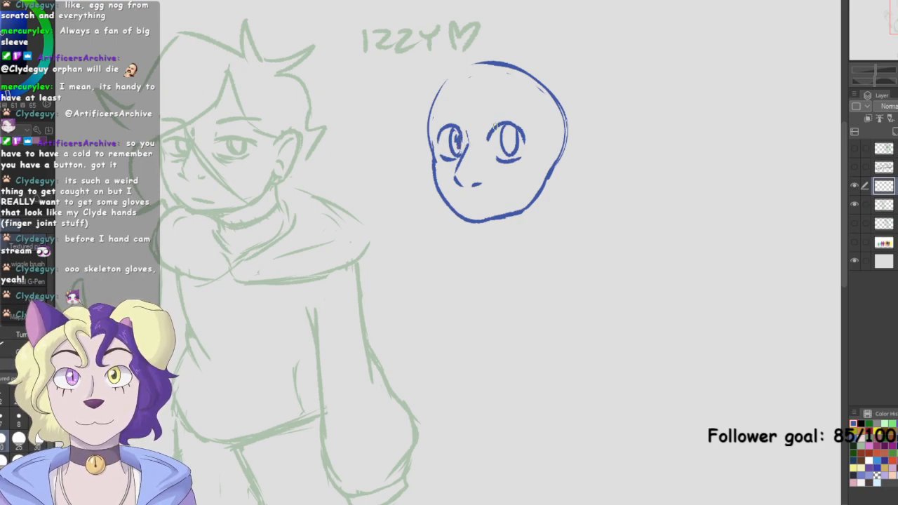
left_click_drag(508, 132, 520, 147)
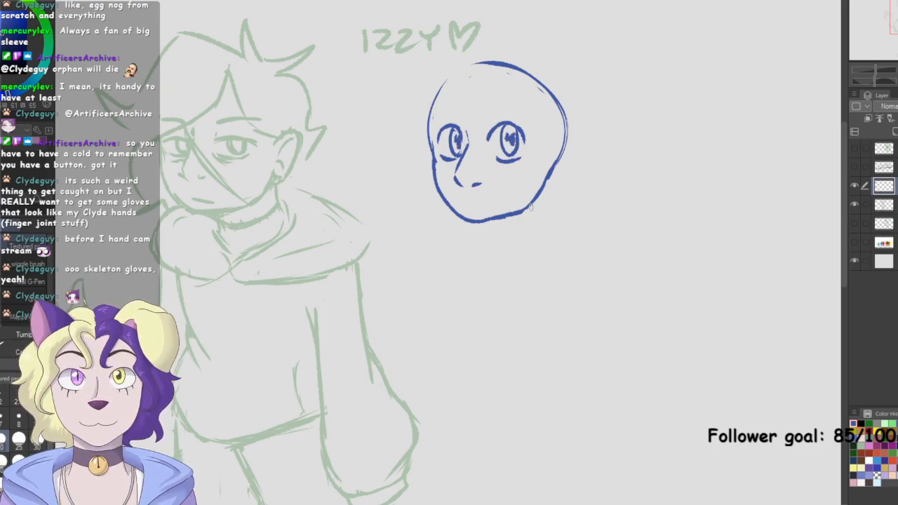
Draw a smiling mouth below the nose and darken the pupils of both eyes
left_click_drag(466, 202, 504, 193)
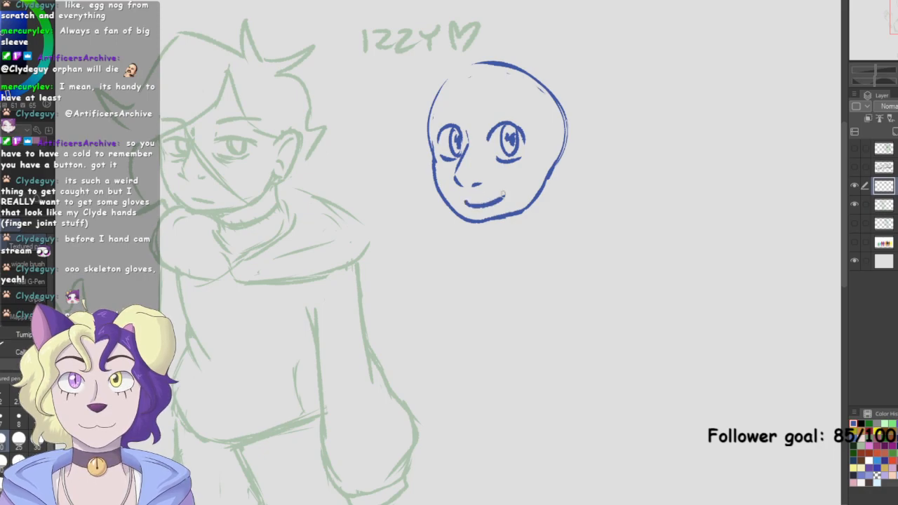
left_click_drag(510, 140, 514, 147)
left_click_drag(456, 141, 458, 144)
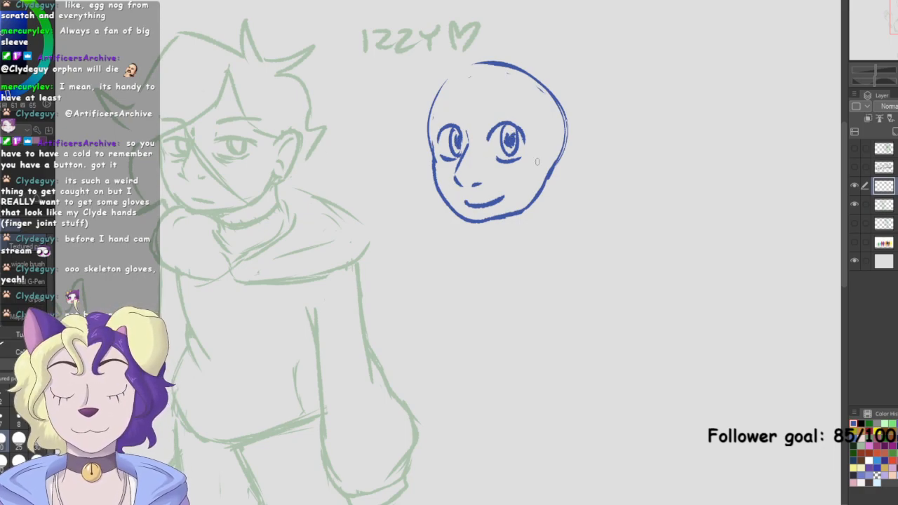
left_click(488, 164)
left_click(485, 173)
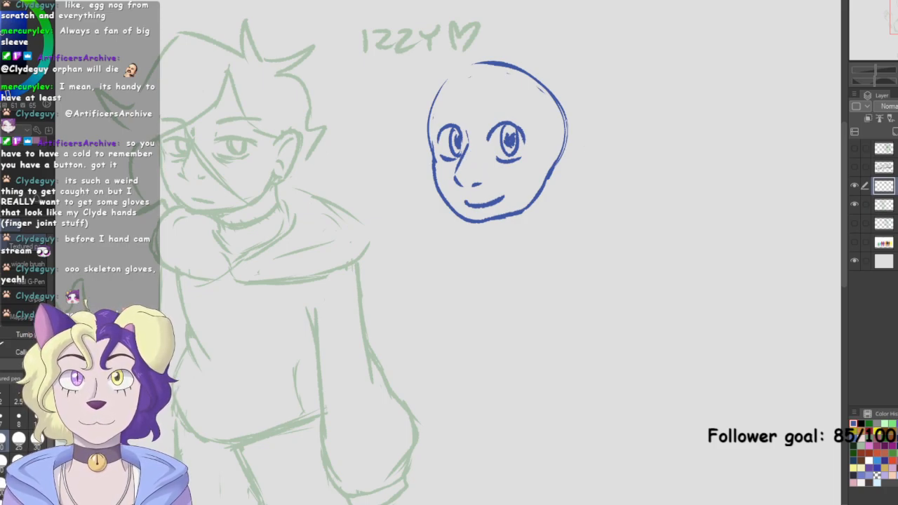
Draw arched eyebrows above both eyes of the blue head, redoing the first attempt
mouse_move(434, 110)
left_mouse_down()
mouse_move(455, 100)
mouse_move(466, 111)
mouse_move(525, 106)
left_mouse_up()
key("ctrl+z")
key("ctrl+z")
mouse_move(436, 112)
left_mouse_down()
mouse_move(516, 108)
mouse_move(534, 120)
left_mouse_up()
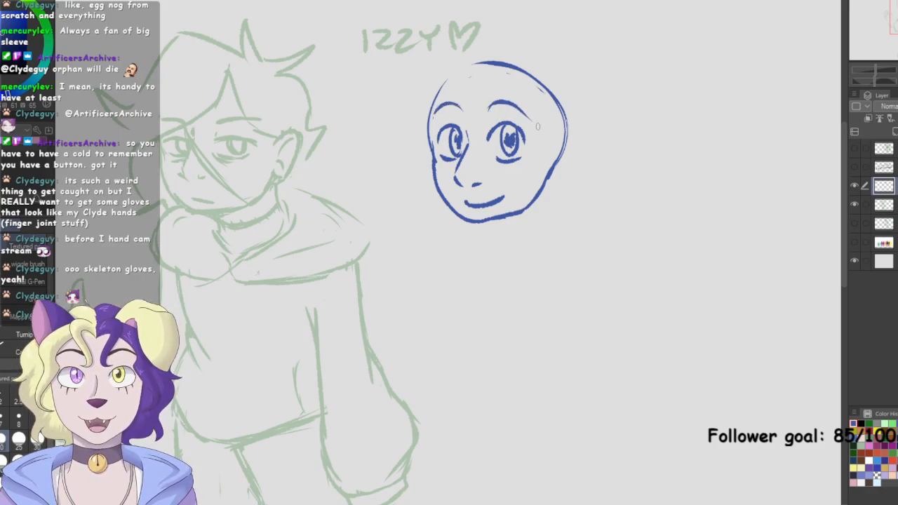
Sketch the back and front neck lines and a collar edge below the blue head
left_click_drag(560, 158, 552, 205)
mouse_move(491, 219)
left_mouse_down()
mouse_move(493, 244)
mouse_move(477, 243)
mouse_move(525, 250)
left_mouse_up()
left_click_drag(553, 205, 552, 233)
left_click_drag(558, 166, 552, 236)
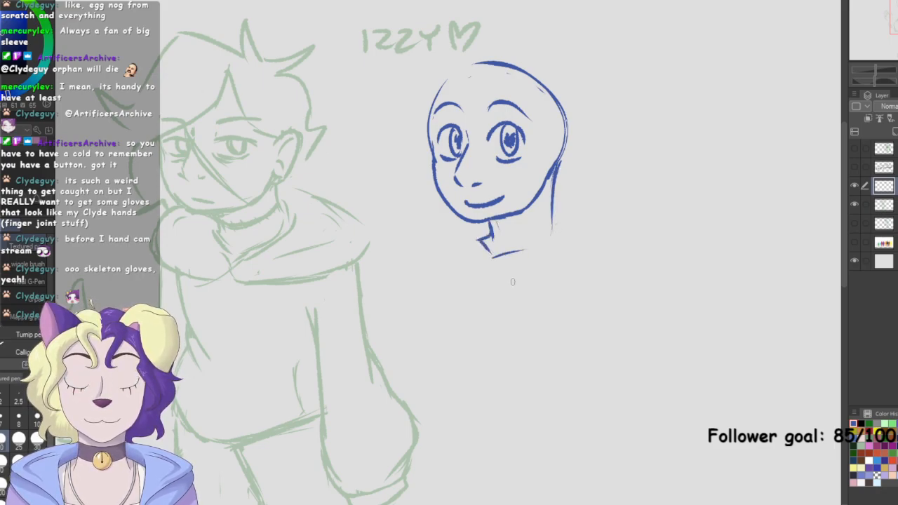
Clear the blue head drawing and sketch a new construction circle with a small facial cross guideline beside the green character
key("Delete")
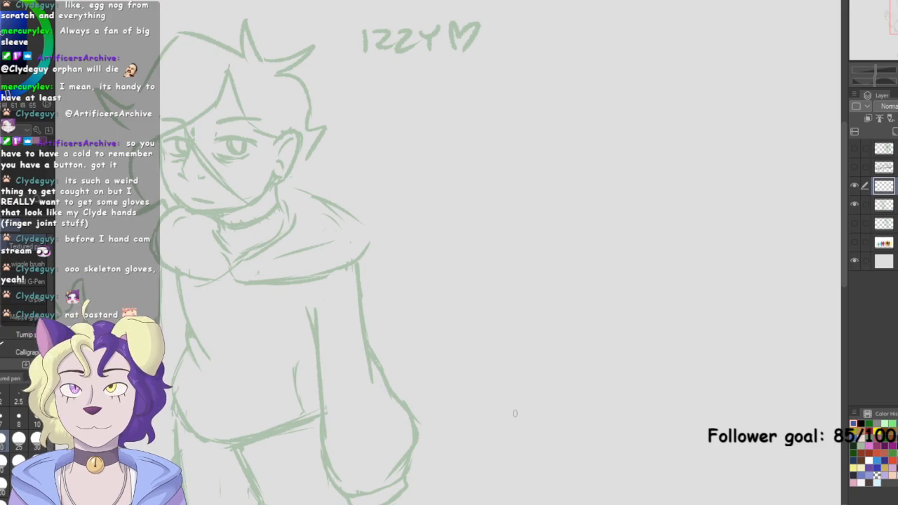
mouse_move(518, 56)
left_mouse_down()
mouse_move(449, 114)
mouse_move(516, 55)
mouse_move(592, 120)
mouse_move(496, 195)
left_mouse_up()
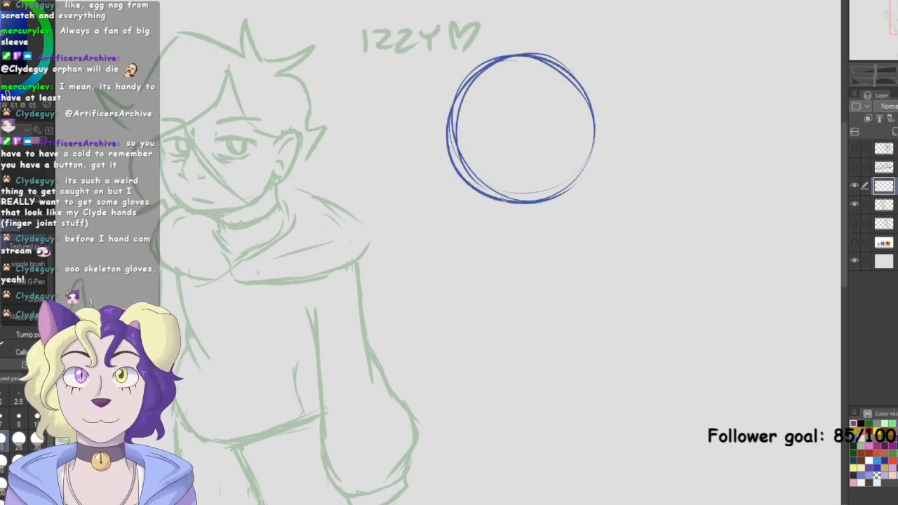
left_click_drag(511, 86, 511, 153)
left_click_drag(511, 105, 512, 172)
left_click_drag(491, 137, 525, 141)
Draw the cheek, chin and jaw lines around the new circle and erase the circle's lower arc inside the face
left_click_drag(460, 182, 477, 207)
mouse_move(456, 140)
left_mouse_down()
mouse_move(469, 195)
mouse_move(496, 218)
left_mouse_up()
mouse_move(469, 191)
left_mouse_down()
mouse_move(511, 216)
mouse_move(551, 211)
mouse_move(574, 190)
left_mouse_up()
left_click_drag(531, 216, 581, 137)
key("e")
mouse_move(467, 159)
left_mouse_down()
mouse_move(489, 201)
mouse_move(512, 199)
left_mouse_up()
left_click_drag(484, 182, 551, 193)
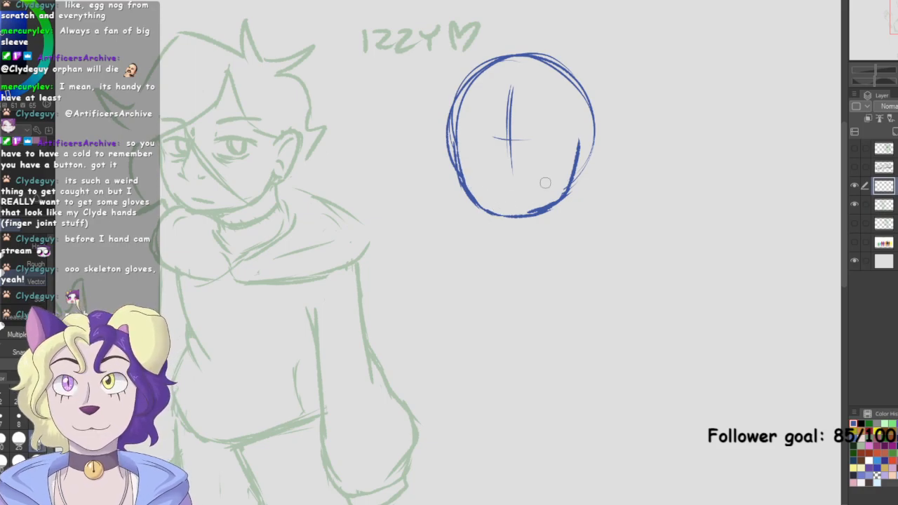
Draw the nose bridge, tip and nostril, and erase the guideline cross beside the nose
key("p")
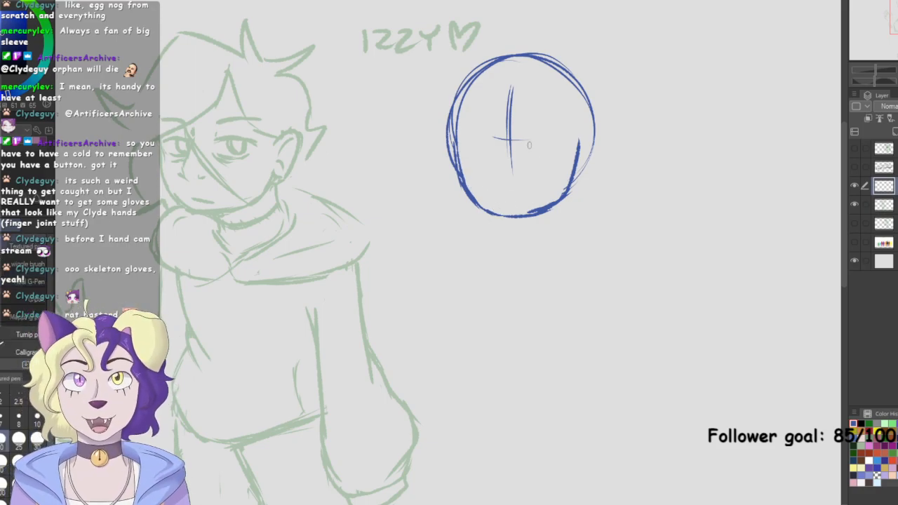
mouse_move(501, 127)
left_mouse_down()
mouse_move(490, 163)
mouse_move(500, 180)
left_mouse_up()
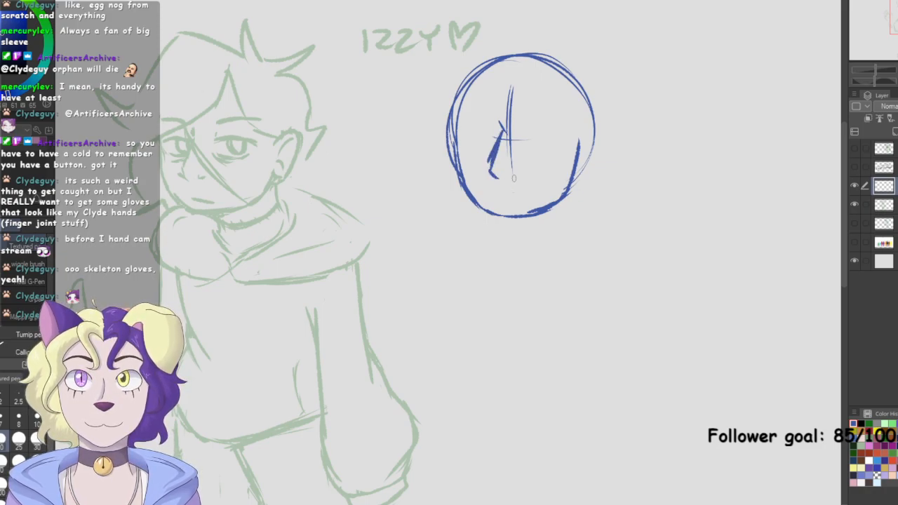
key("e")
mouse_move(490, 145)
left_mouse_down()
mouse_move(486, 162)
mouse_move(511, 143)
left_mouse_up()
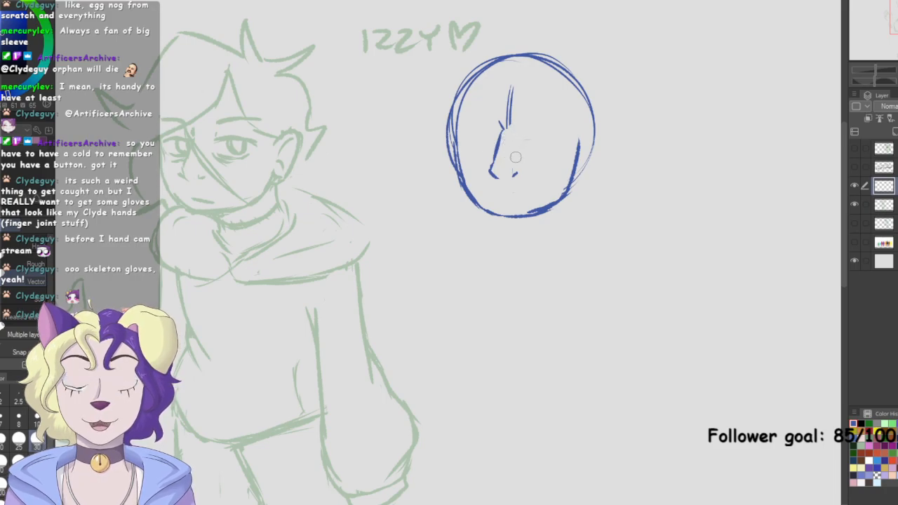
key("p")
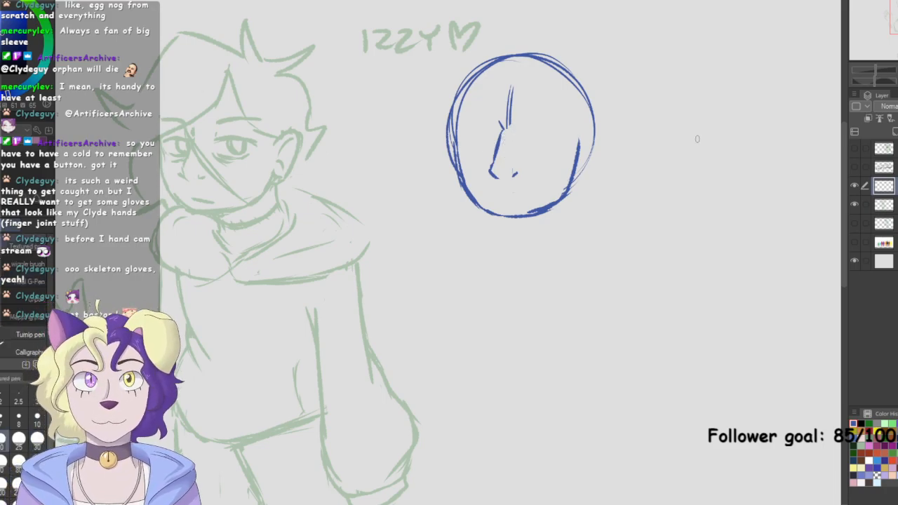
mouse_move(503, 129)
left_mouse_down()
mouse_move(490, 172)
mouse_move(521, 175)
left_mouse_up()
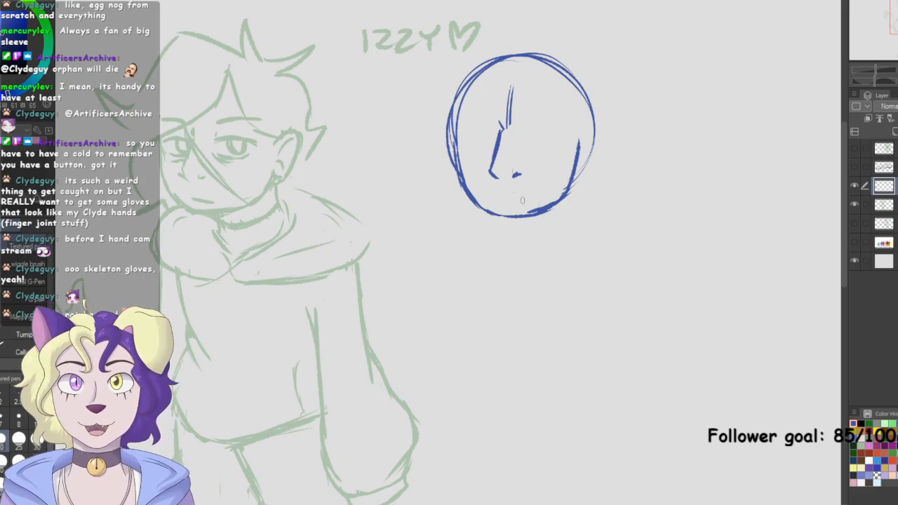
Draw a slanted smile below the nose and erase the leftover vertical guideline on the forehead
mouse_move(496, 198)
left_mouse_down()
mouse_move(535, 197)
mouse_move(545, 190)
mouse_move(499, 198)
mouse_move(543, 185)
left_mouse_up()
key("e")
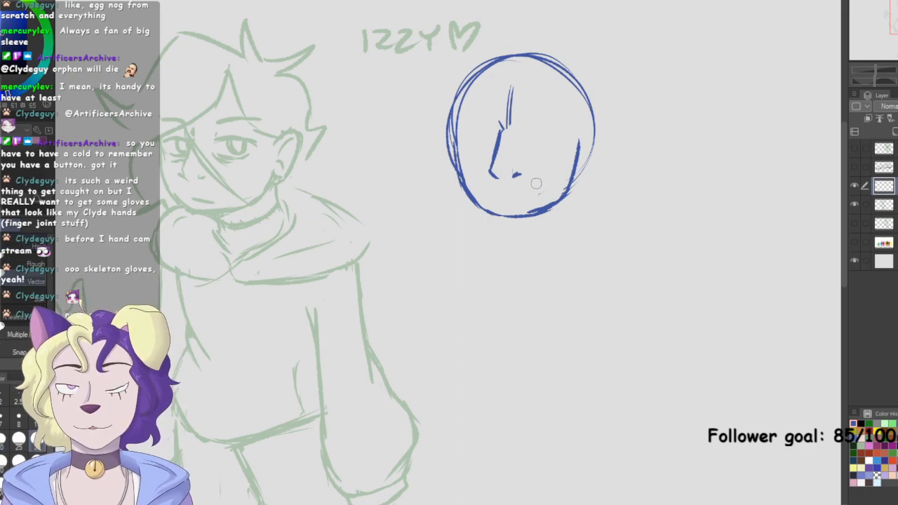
key("p")
left_click_drag(497, 200, 537, 185)
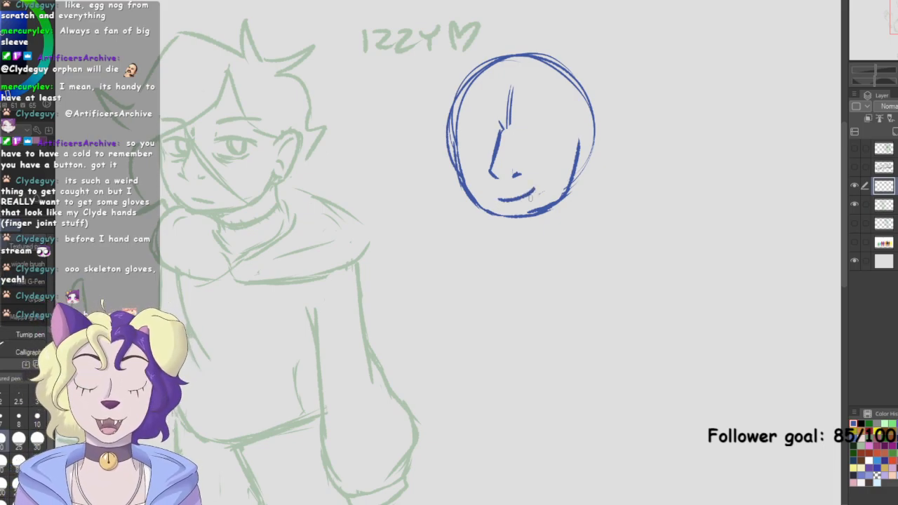
left_click_drag(351, 158, 353, 161)
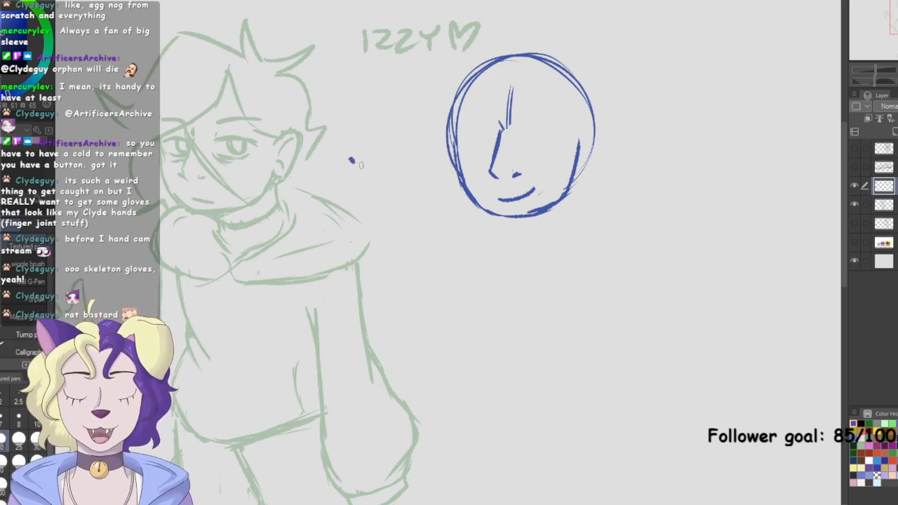
left_click_drag(522, 359, 524, 363)
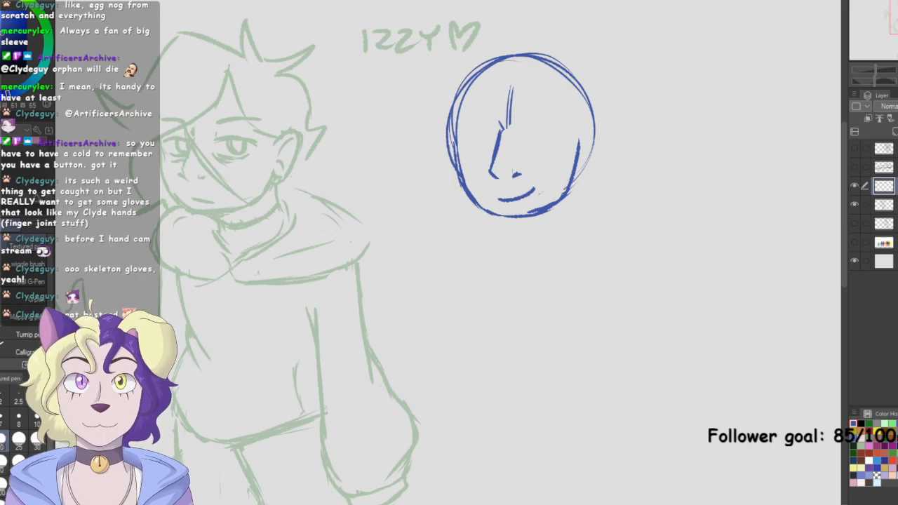
key("e")
left_click_drag(513, 130, 512, 128)
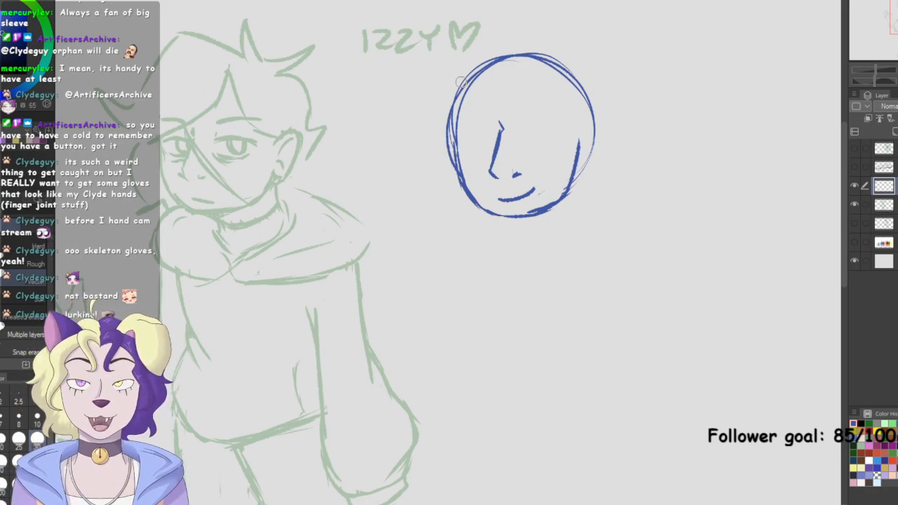
Draw the arched upper eyelids on each side of the nose, redrawing them until they match
key("p")
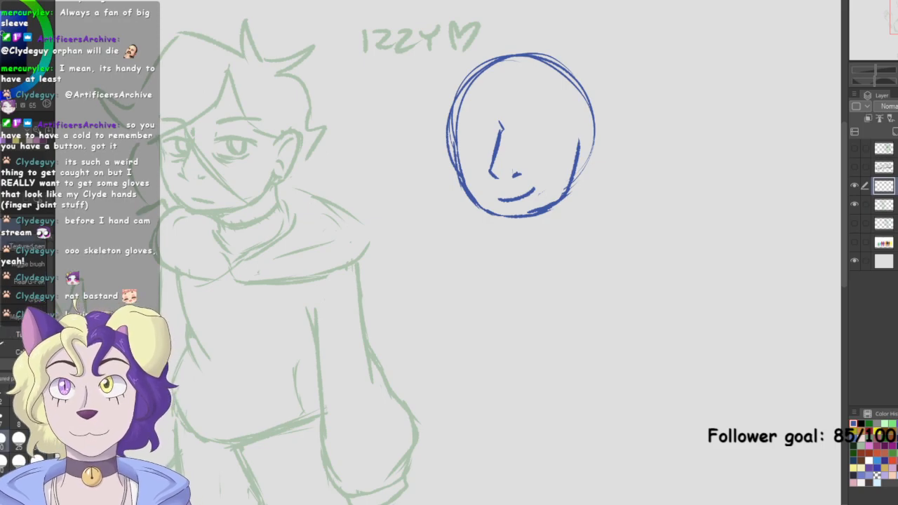
mouse_move(462, 135)
left_mouse_down()
mouse_move(490, 120)
mouse_move(498, 144)
left_mouse_up()
key("ctrl+z")
key("ctrl+z")
key("ctrl+z")
mouse_move(462, 145)
left_mouse_down()
mouse_move(494, 135)
mouse_move(465, 141)
mouse_move(488, 122)
mouse_move(498, 140)
mouse_move(558, 131)
left_mouse_up()
mouse_move(528, 135)
left_mouse_down()
mouse_move(563, 133)
mouse_move(548, 125)
left_mouse_up()
key("e")
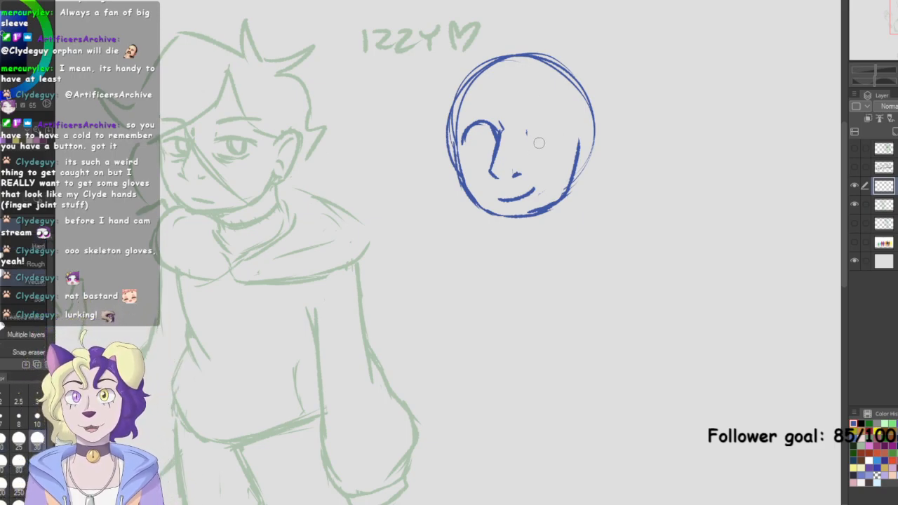
key("p")
mouse_move(528, 139)
left_mouse_down()
mouse_move(555, 134)
mouse_move(552, 123)
mouse_move(563, 143)
left_mouse_up()
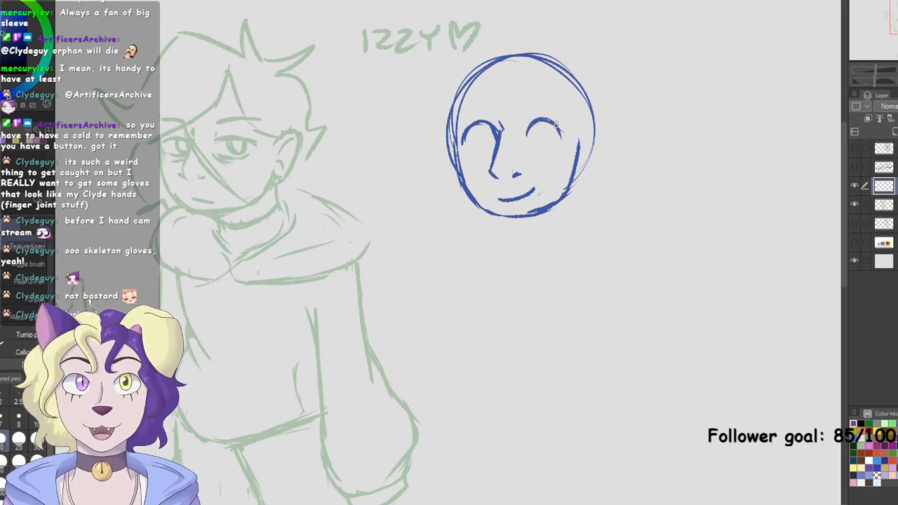
Add short lower lids and oval irises to both eyes of the blue face
left_click_drag(474, 154, 557, 159)
mouse_move(485, 125)
left_mouse_down()
mouse_move(480, 150)
mouse_move(496, 132)
mouse_move(484, 154)
left_mouse_up()
mouse_move(539, 122)
left_mouse_down()
mouse_move(537, 150)
mouse_move(553, 151)
mouse_move(546, 140)
left_mouse_up()
Erase the nose bridge and nostril, leaving only a short mark for the nose tip
key("e")
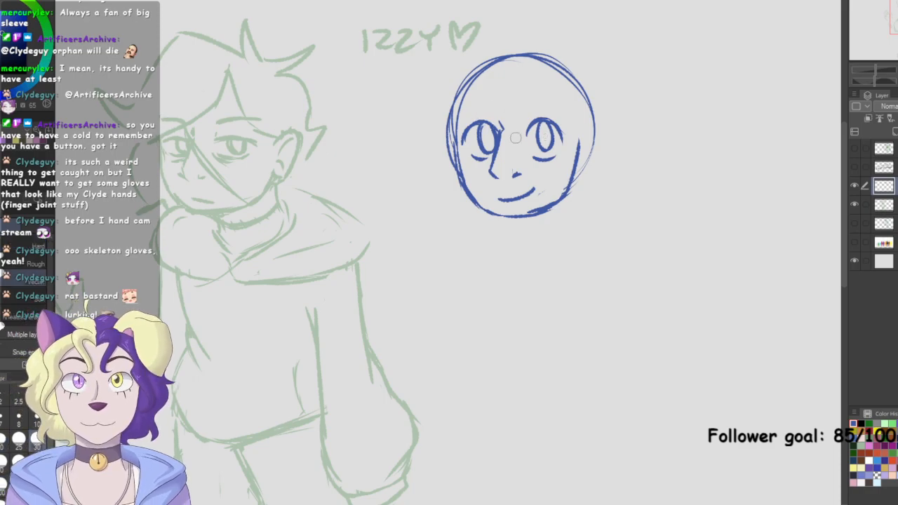
left_click_drag(514, 156, 496, 171)
left_click_drag(500, 138, 494, 173)
mouse_move(504, 127)
left_mouse_down()
mouse_move(488, 167)
mouse_move(513, 171)
left_mouse_up()
key("p")
key("e")
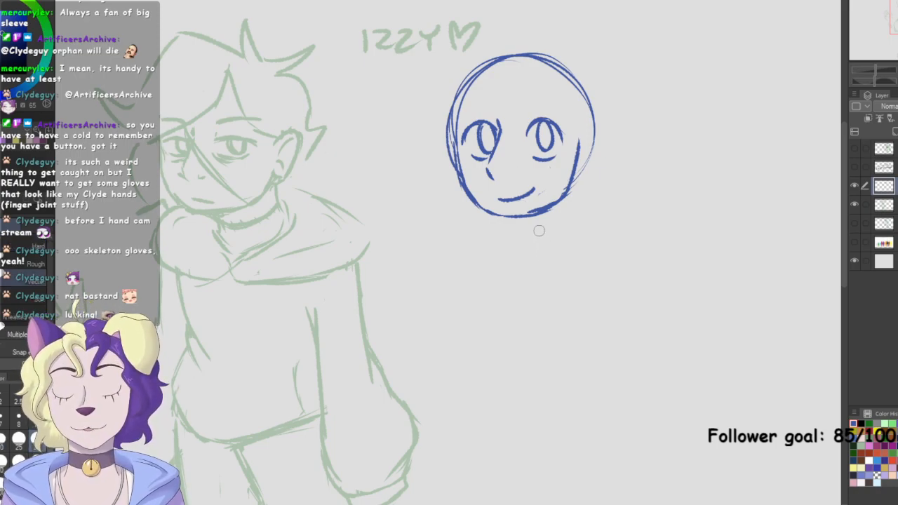
Redraw the nostril and replace the mouth with a wider smile closer to the nose
key("p")
mouse_move(509, 177)
left_mouse_down()
mouse_move(520, 174)
mouse_move(526, 194)
mouse_move(497, 198)
mouse_move(542, 184)
left_mouse_up()
key("e")
key("p")
key("ctrl+z")
key("ctrl+z")
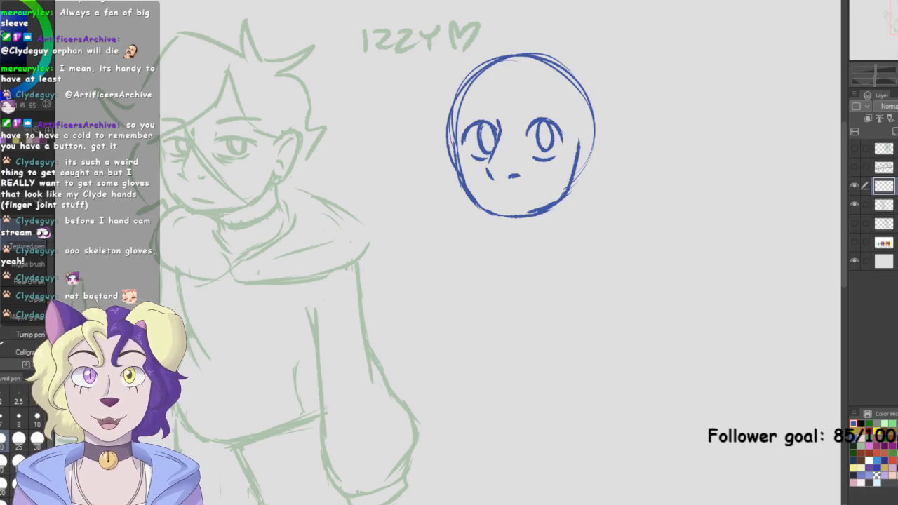
mouse_move(490, 193)
left_mouse_down()
mouse_move(513, 196)
mouse_move(538, 183)
left_mouse_up()
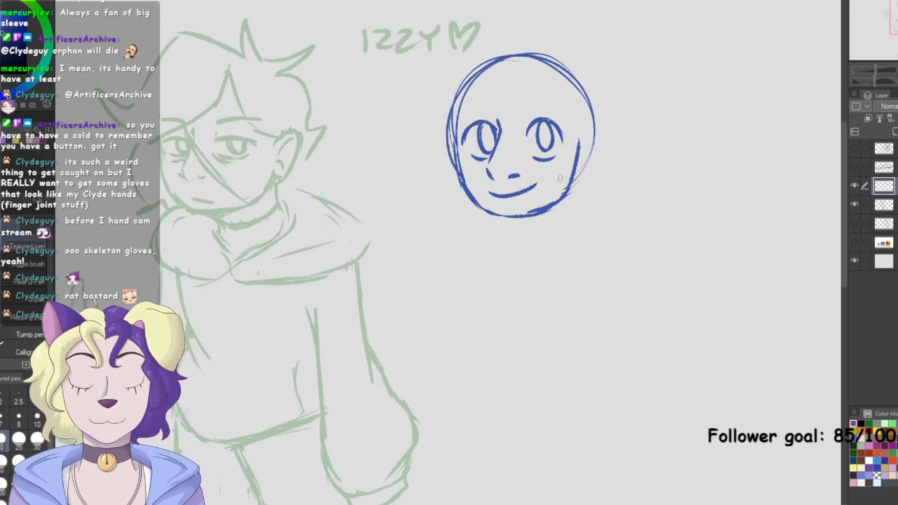
Erase the curved lower lids and redraw them as flatter lines directly under the irises
key("e")
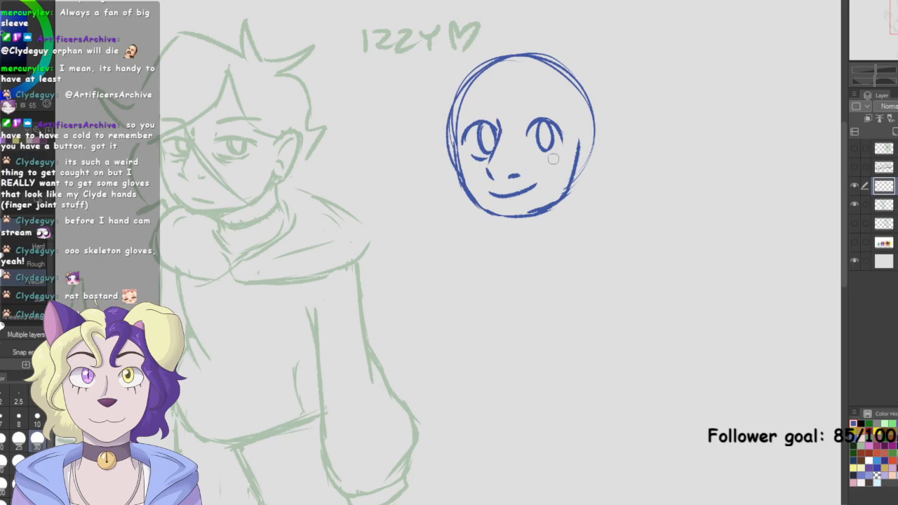
key("p")
left_click_drag(474, 154, 490, 156)
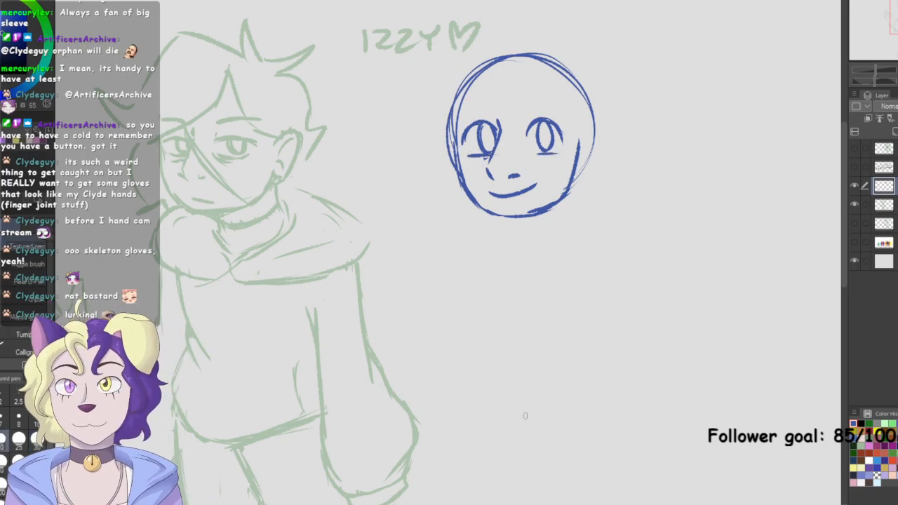
Clear the blue face, fit the whole canvas in view and sketch a new blue construction circle in the empty area beside the green character
key("Delete")
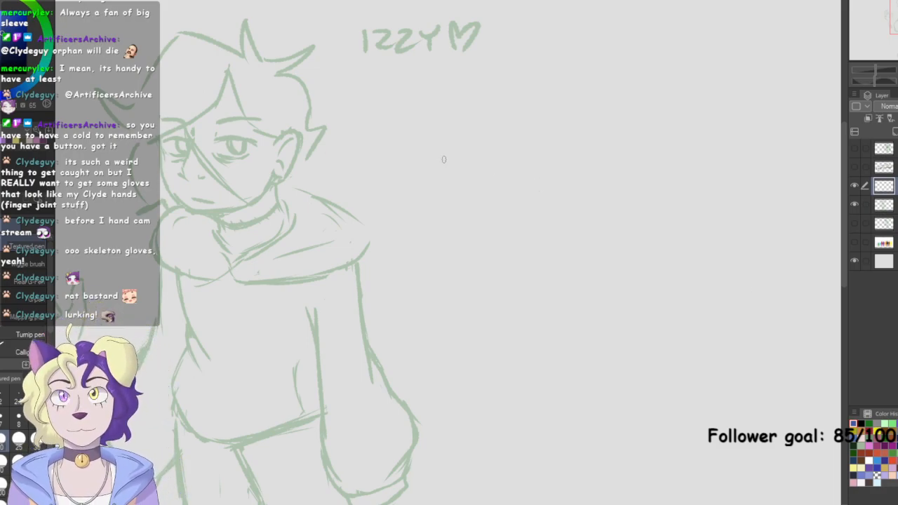
key("ctrl+0")
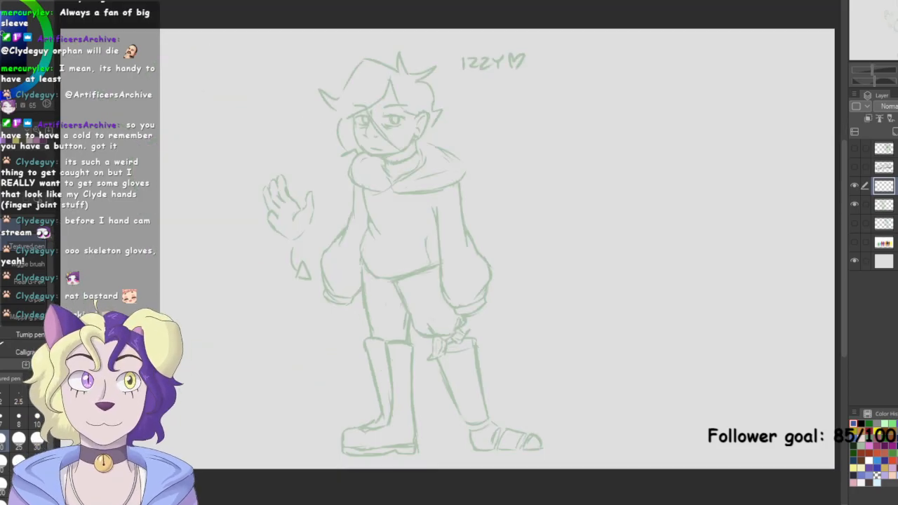
mouse_move(673, 142)
left_mouse_down()
mouse_move(623, 200)
mouse_move(710, 240)
left_mouse_up()
mouse_move(631, 165)
left_mouse_down()
mouse_move(716, 237)
mouse_move(664, 144)
mouse_move(642, 248)
left_mouse_up()
left_click_drag(622, 190, 699, 246)
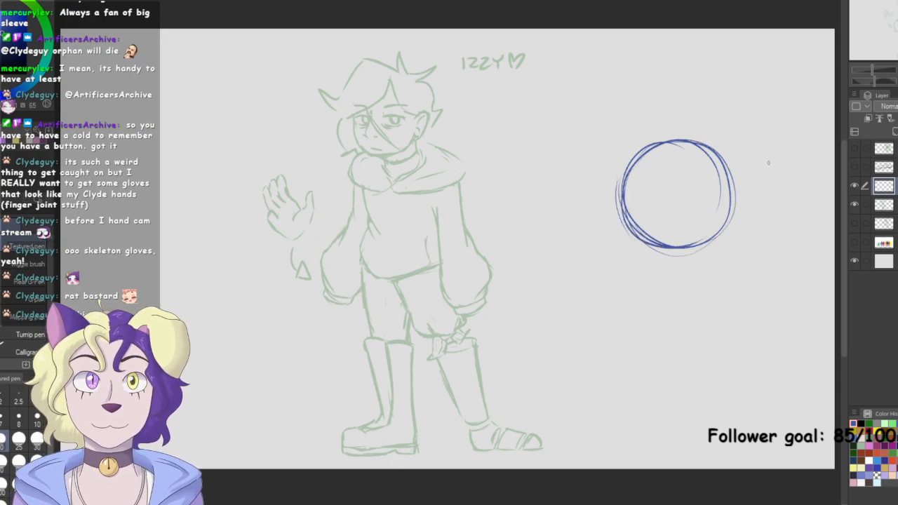
Draw a short vertical and horizontal guideline cross inside the blue circle
mouse_move(669, 165)
left_mouse_down()
mouse_move(669, 217)
mouse_move(682, 204)
left_mouse_up()
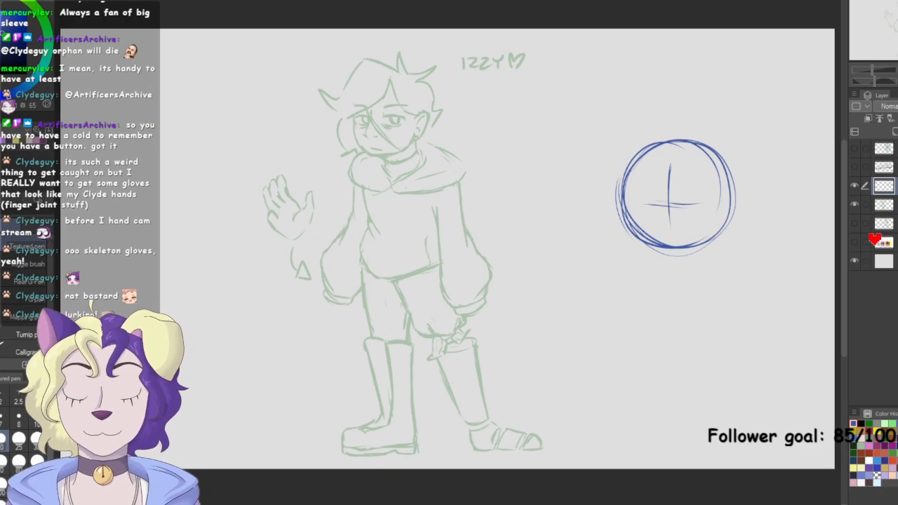
mouse_move(625, 214)
left_mouse_down()
mouse_move(632, 245)
mouse_move(657, 262)
left_mouse_up()
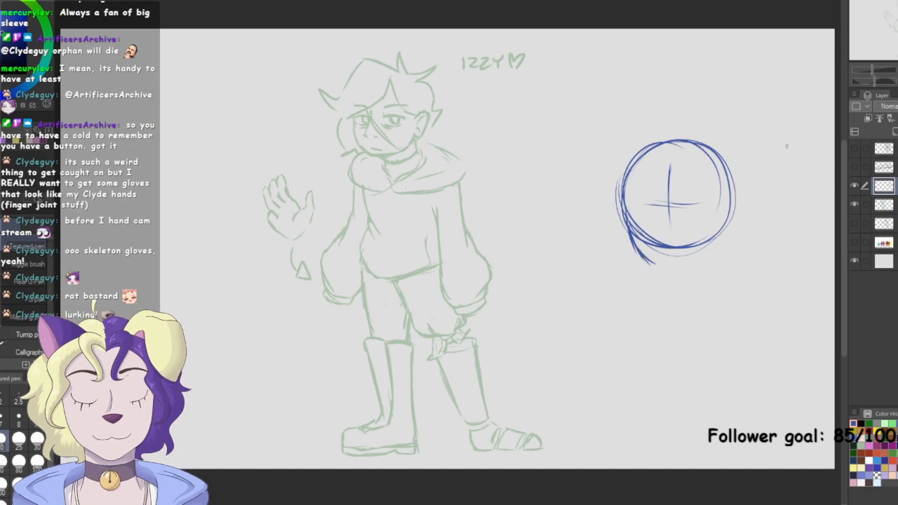
key("ctrl+z")
key("ctrl+z")
key("ctrl+z")
key("ctrl+z")
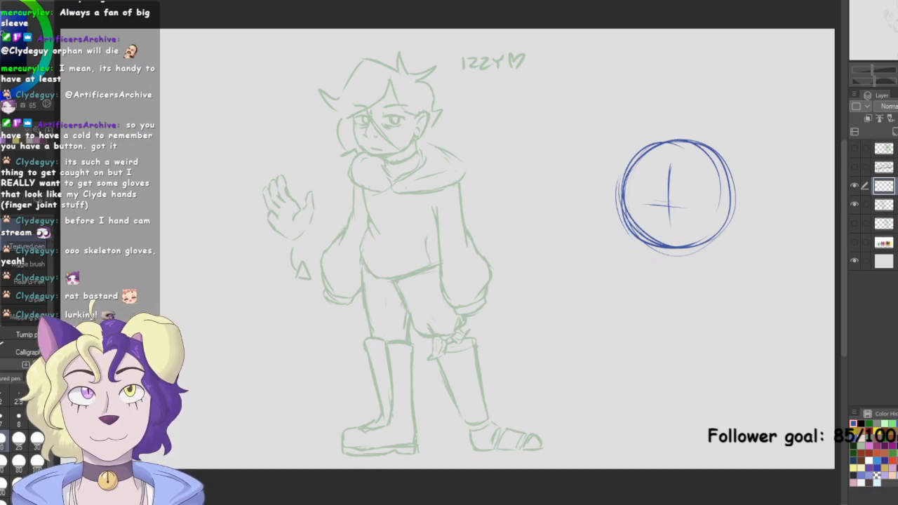
Extend the cross into a full-height centre line and a gently curved eye line spanning most of the circle
left_click_drag(674, 136, 672, 245)
left_click_drag(626, 206, 711, 203)
left_click_drag(634, 209, 696, 207)
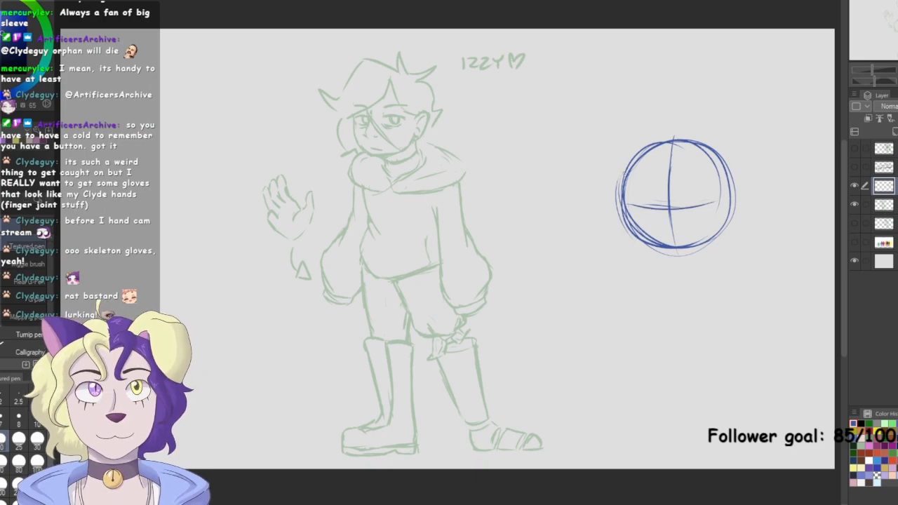
mouse_move(643, 203)
left_mouse_down()
mouse_move(668, 205)
mouse_move(668, 223)
mouse_move(700, 205)
mouse_move(702, 226)
left_mouse_up()
key("ctrl+z")
key("ctrl+z")
key("ctrl+z")
key("ctrl+z")
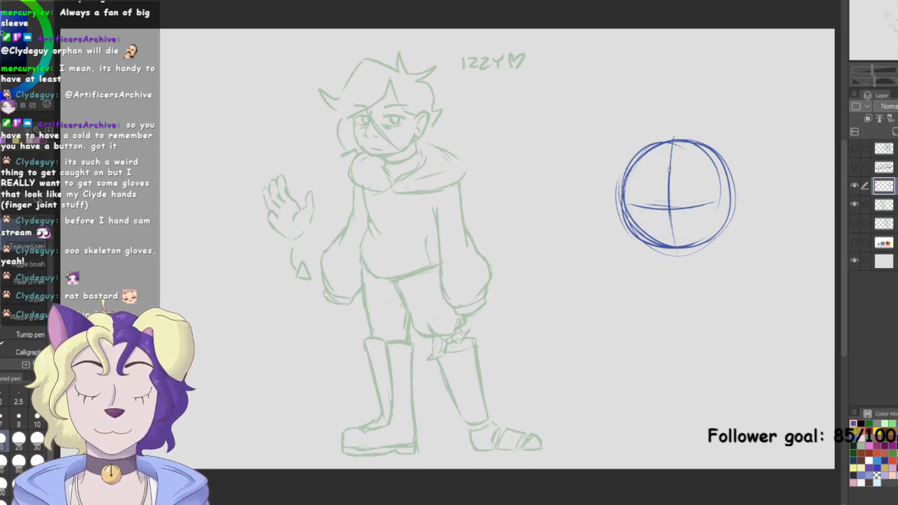
Try a pointed chin with two round eyes, redraw the eyes lower on the face, and clear the layer
mouse_move(640, 204)
left_mouse_down()
mouse_move(667, 209)
mouse_move(653, 217)
mouse_move(710, 187)
mouse_move(686, 212)
left_mouse_up()
mouse_move(625, 213)
left_mouse_down()
mouse_move(677, 271)
mouse_move(730, 214)
left_mouse_up()
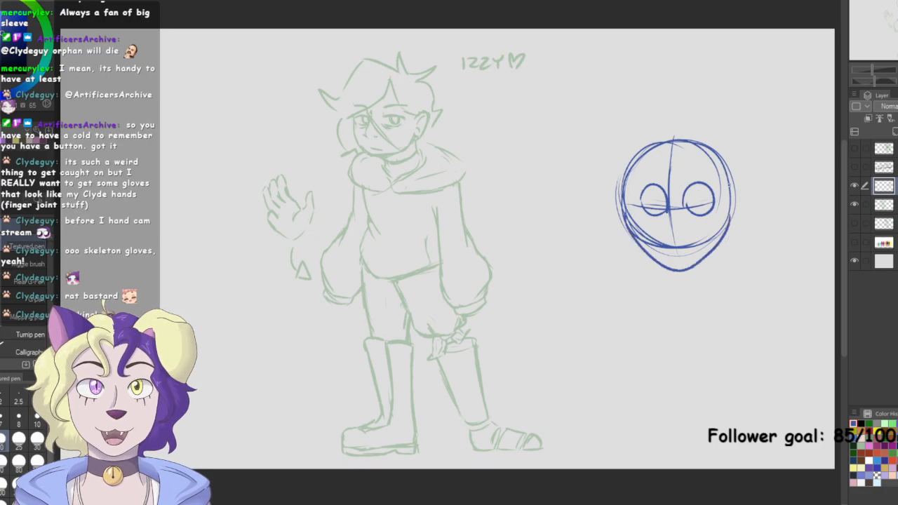
key("e")
mouse_move(637, 195)
left_mouse_down()
mouse_move(657, 209)
mouse_move(709, 193)
mouse_move(713, 205)
mouse_move(665, 242)
mouse_move(684, 246)
left_mouse_up()
key("p")
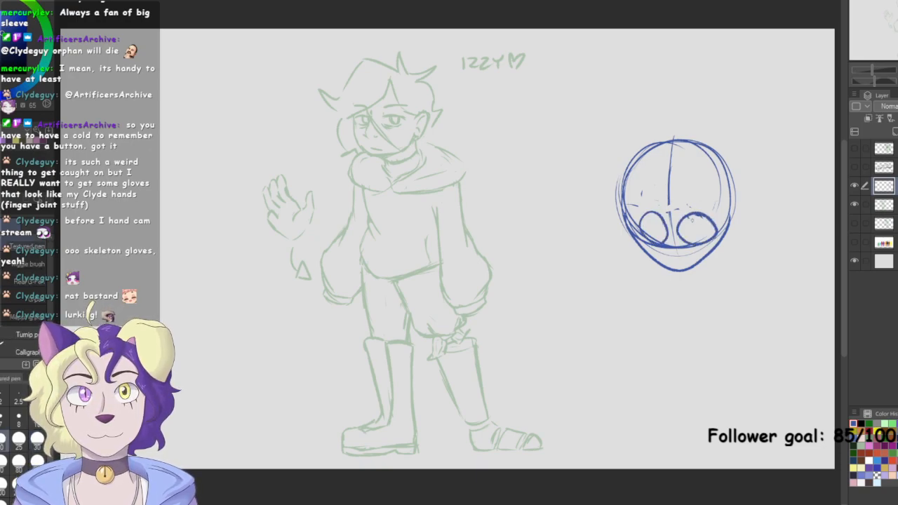
key("Delete")
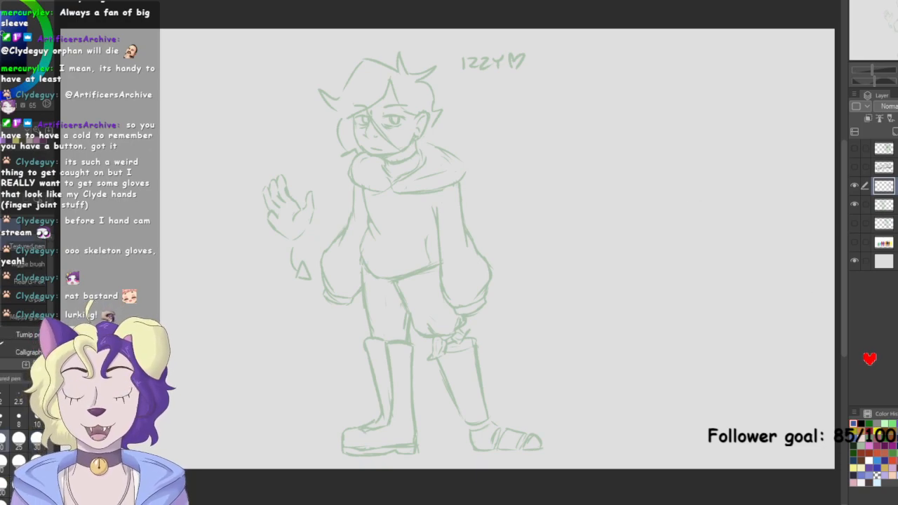
Undo the pointed-chin face attempt back to the circle with its two guidelines
key("ctrl+z")
key("ctrl+z")
key("ctrl+z")
key("ctrl+z")
key("ctrl+z")
key("ctrl+z")
key("ctrl+z")
key("ctrl+z")
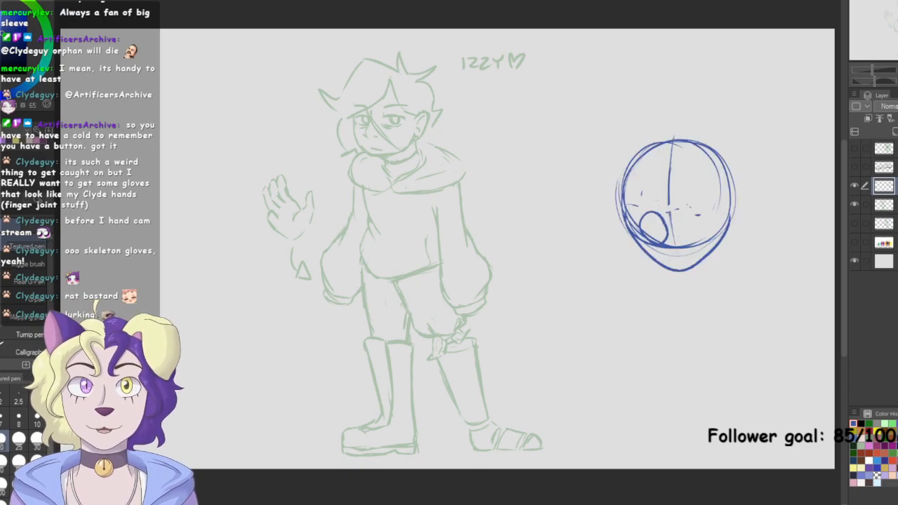
key("ctrl+z")
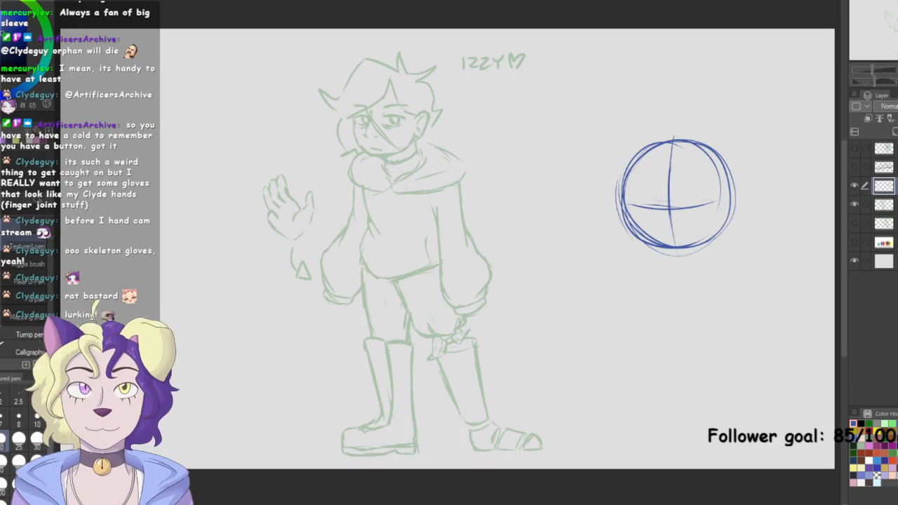
Sketch a short, rounded jaw beneath the circle and thicken the line along its right side
mouse_move(632, 217)
left_mouse_down()
mouse_move(628, 241)
mouse_move(651, 259)
mouse_move(691, 267)
mouse_move(713, 252)
mouse_move(715, 239)
left_mouse_up()
left_click_drag(676, 211, 577, 197)
key("ctrl+plus")
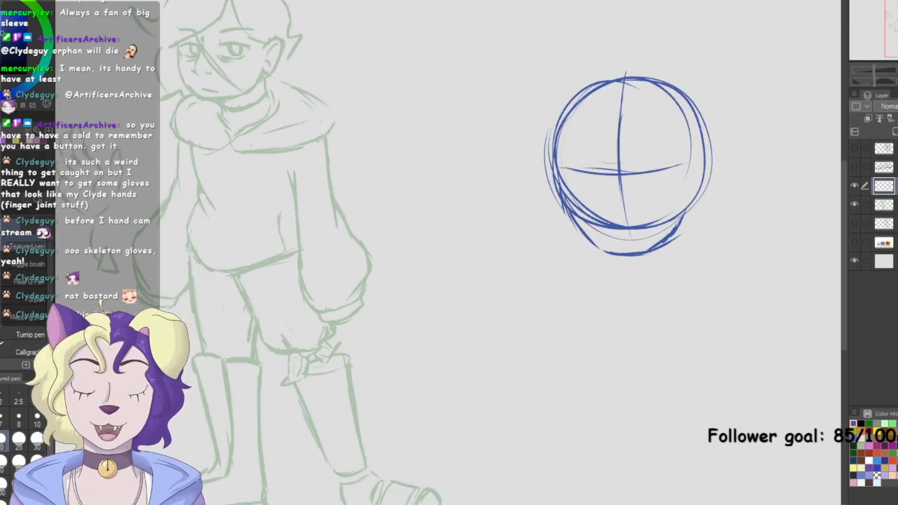
mouse_move(645, 252)
left_mouse_down()
mouse_move(675, 231)
mouse_move(692, 199)
left_mouse_up()
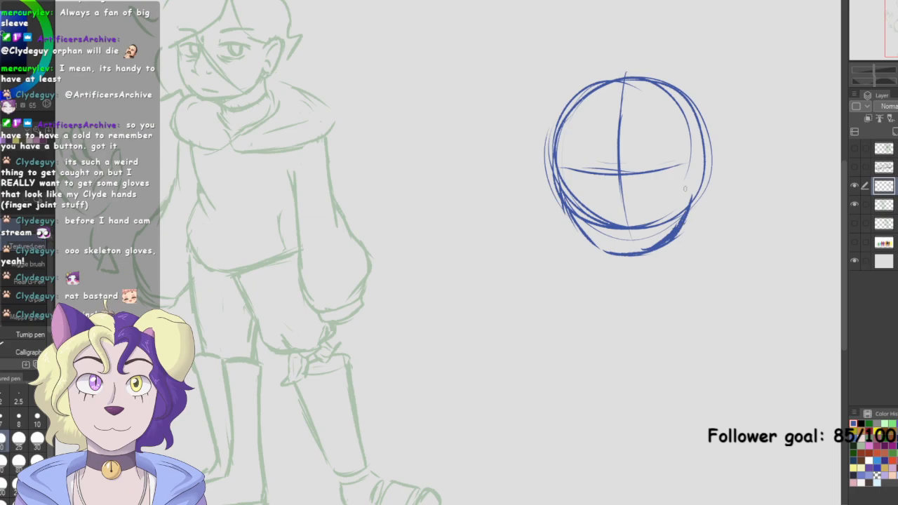
Erase the jaw and the circle's lower arc, and redraw the jaw as one rounded contour down to a broad chin
key("e")
key("ctrl+z")
mouse_move(687, 222)
left_mouse_down()
mouse_move(665, 240)
mouse_move(672, 244)
mouse_move(616, 255)
mouse_move(619, 244)
mouse_move(551, 205)
mouse_move(610, 238)
left_mouse_up()
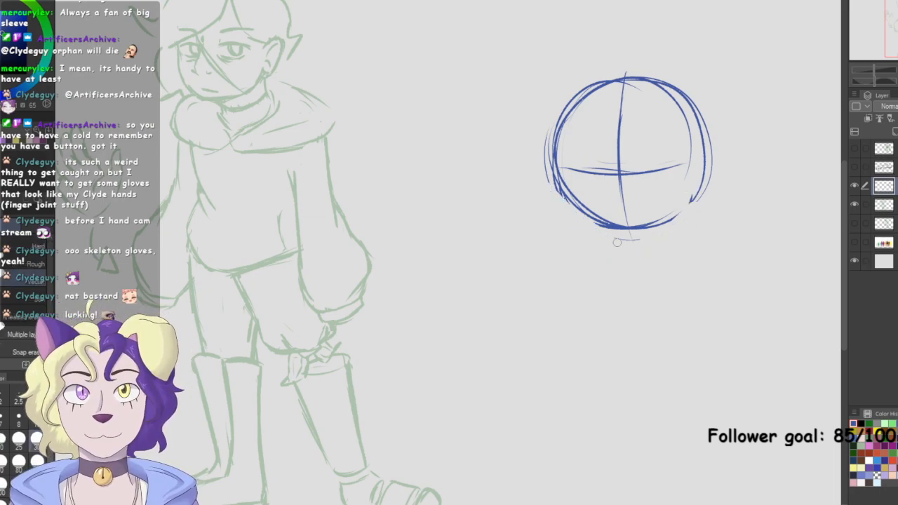
mouse_move(568, 181)
left_mouse_down()
mouse_move(663, 221)
mouse_move(566, 198)
mouse_move(636, 230)
left_mouse_up()
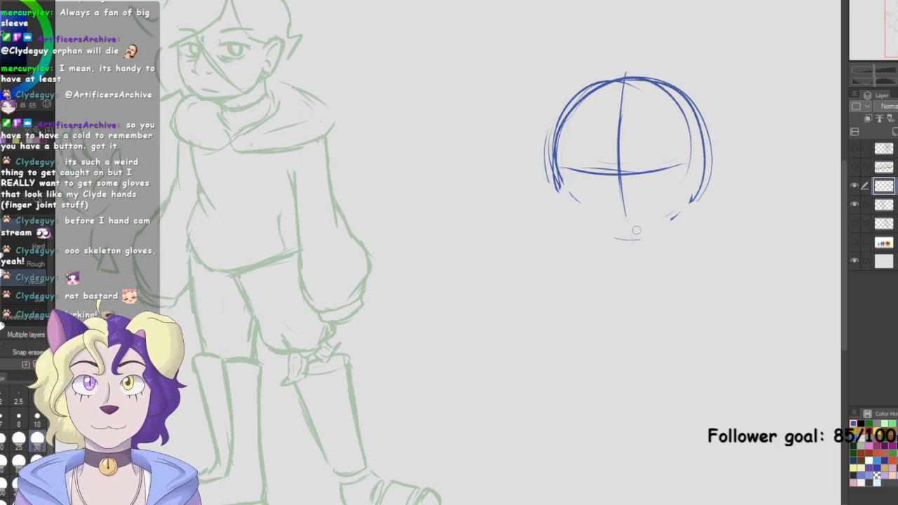
key("p")
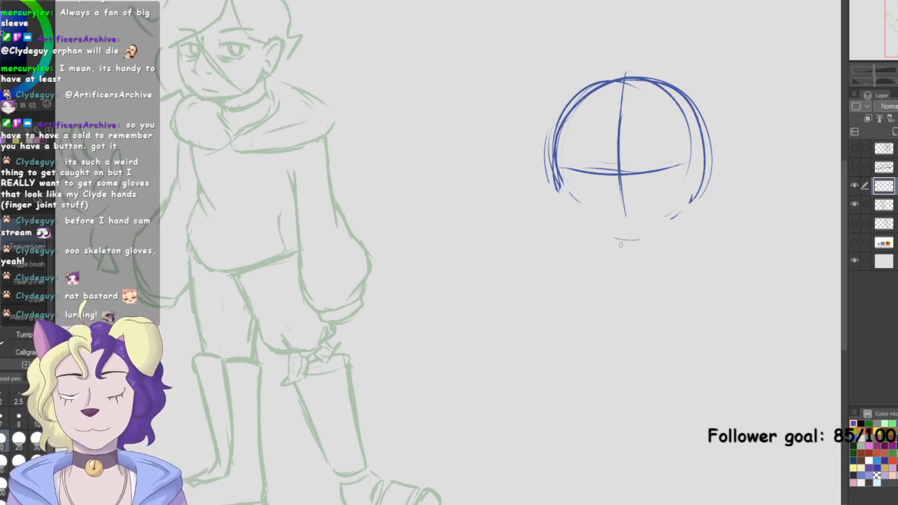
mouse_move(559, 183)
left_mouse_down()
mouse_move(570, 229)
mouse_move(592, 254)
mouse_move(686, 234)
left_mouse_up()
mouse_move(640, 250)
left_mouse_down()
mouse_move(688, 227)
mouse_move(676, 238)
mouse_move(693, 212)
mouse_move(670, 247)
mouse_move(648, 247)
mouse_move(655, 238)
mouse_move(638, 248)
mouse_move(671, 237)
mouse_move(688, 215)
left_mouse_up()
key("e")
key("p")
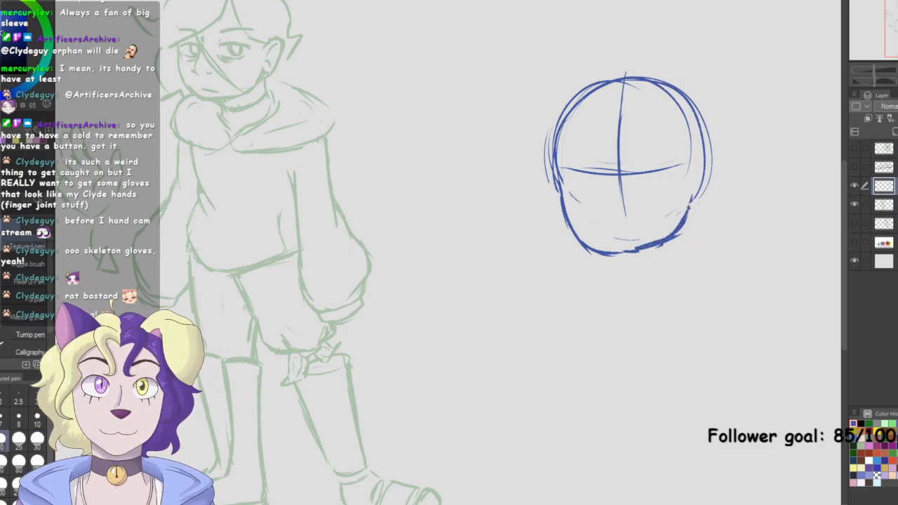
Draw the nose bridge, nose tip and nostril, erase the vertical centre line, and add a curved smiling mouth
mouse_move(600, 143)
left_mouse_down()
mouse_move(610, 162)
mouse_move(591, 202)
mouse_move(628, 205)
left_mouse_up()
key("e")
mouse_move(618, 159)
left_mouse_down()
mouse_move(627, 180)
mouse_move(617, 181)
mouse_move(629, 131)
left_mouse_up()
mouse_move(631, 198)
left_mouse_down()
mouse_move(622, 201)
mouse_move(649, 226)
mouse_move(645, 236)
mouse_move(628, 232)
mouse_move(652, 211)
left_mouse_up()
key("p")
left_click_drag(600, 229, 642, 223)
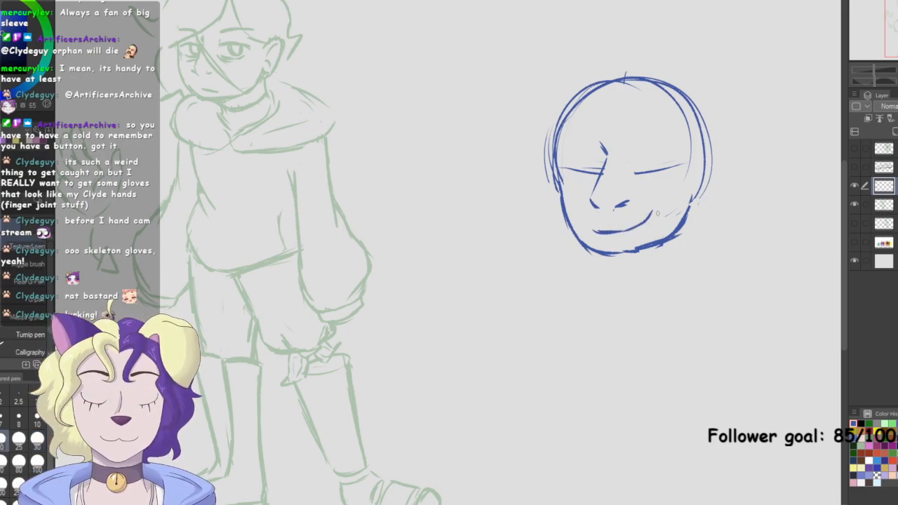
Erase the horizontal eye line and draw two large rounded eyes with upper and lower lids
key("e")
mouse_move(684, 167)
left_mouse_down()
mouse_move(631, 179)
mouse_move(668, 164)
mouse_move(579, 169)
mouse_move(604, 159)
mouse_move(590, 145)
mouse_move(602, 161)
mouse_move(576, 173)
left_mouse_up()
key("p")
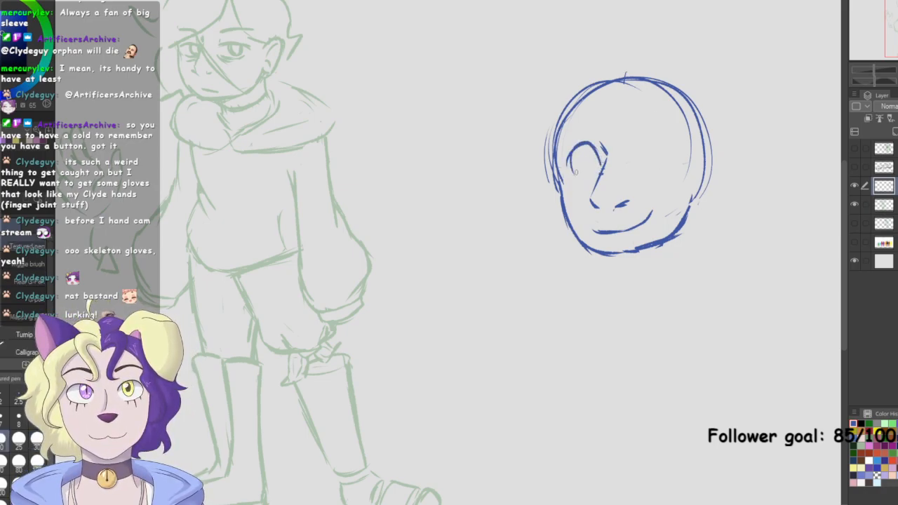
mouse_move(628, 162)
left_mouse_down()
mouse_move(658, 156)
mouse_move(644, 133)
mouse_move(668, 159)
mouse_move(666, 174)
left_mouse_up()
left_click_drag(581, 178, 608, 181)
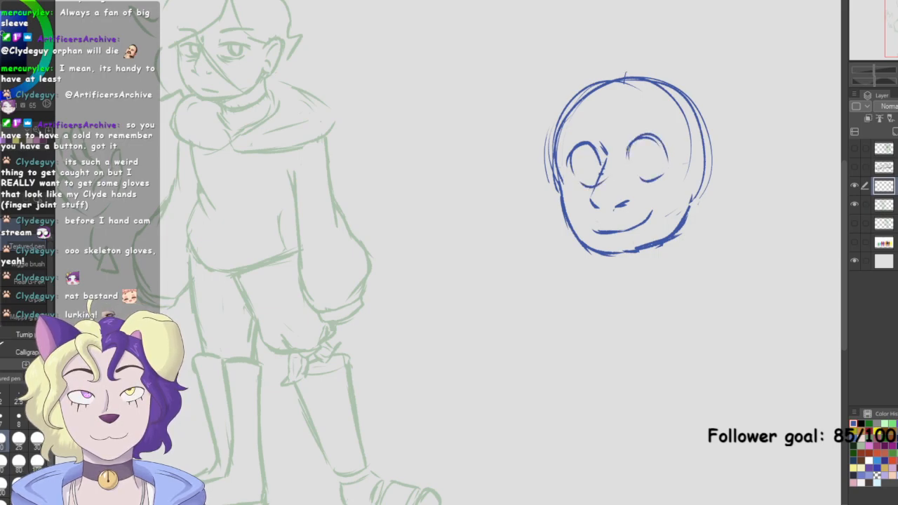
Erase the outer lines on the left side of the head and redraw the cheek contour closer to the eye
key("e")
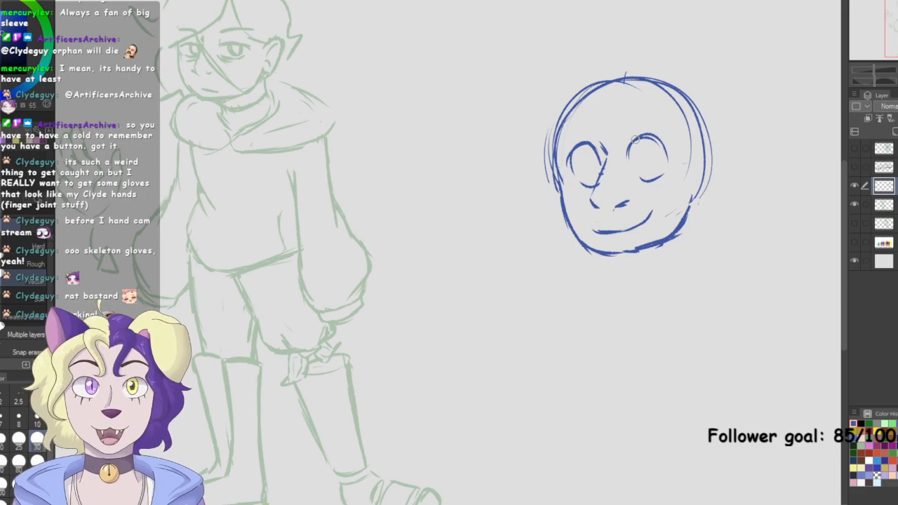
left_click_drag(559, 145, 586, 254)
mouse_move(552, 181)
left_mouse_down()
mouse_move(560, 150)
mouse_move(575, 227)
mouse_move(574, 220)
mouse_move(602, 253)
left_mouse_up()
key("p")
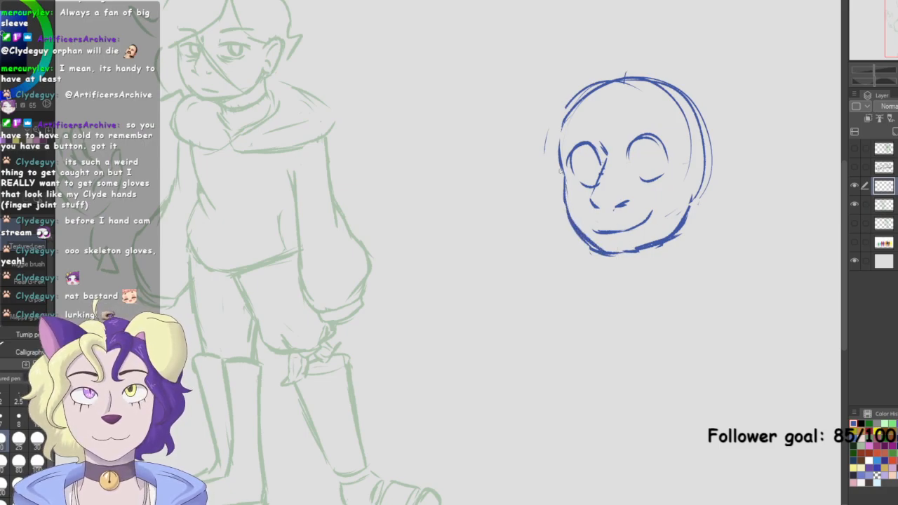
Lasso the eyes, nose and mouth, scale them down slightly and shift them lower inside the head
key("m")
mouse_move(664, 109)
left_mouse_down()
mouse_move(573, 132)
mouse_move(576, 186)
mouse_move(596, 232)
mouse_move(666, 222)
mouse_move(688, 173)
left_mouse_up()
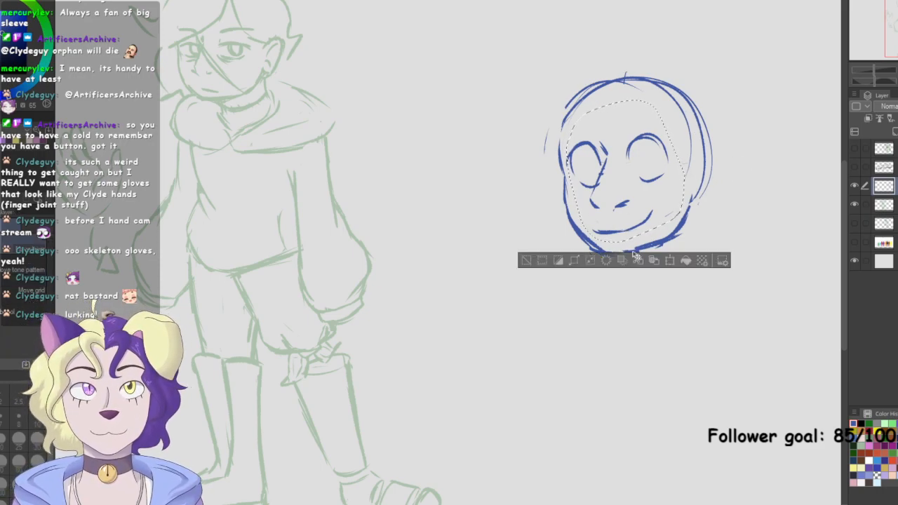
left_click(1, 139)
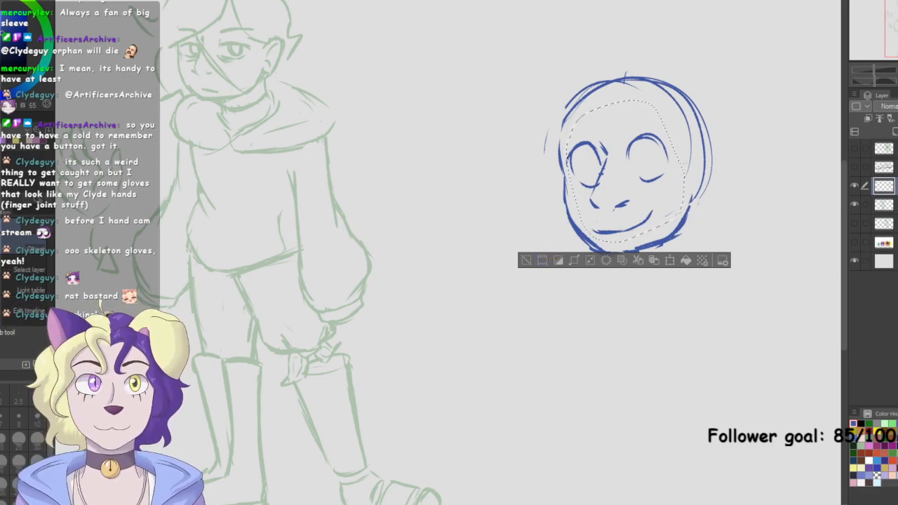
key("ctrl+t")
left_click_drag(686, 100, 674, 139)
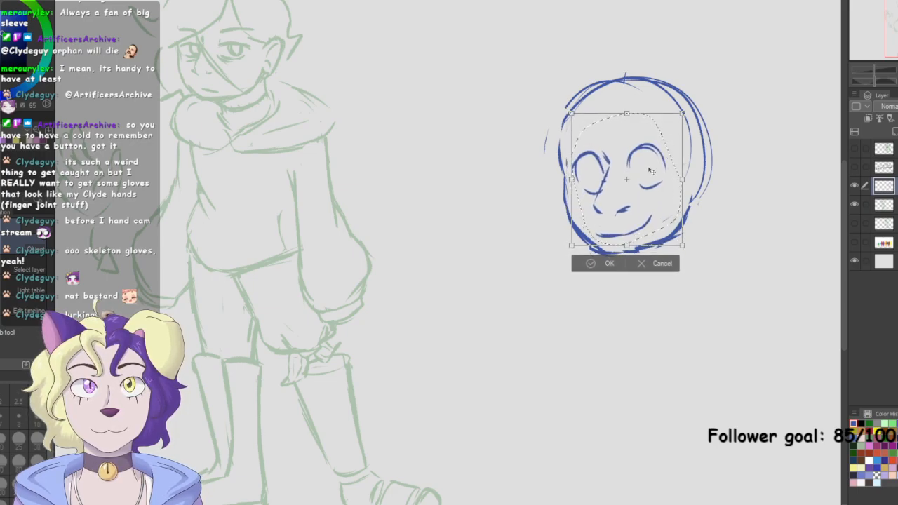
left_click(612, 264)
left_click(528, 263)
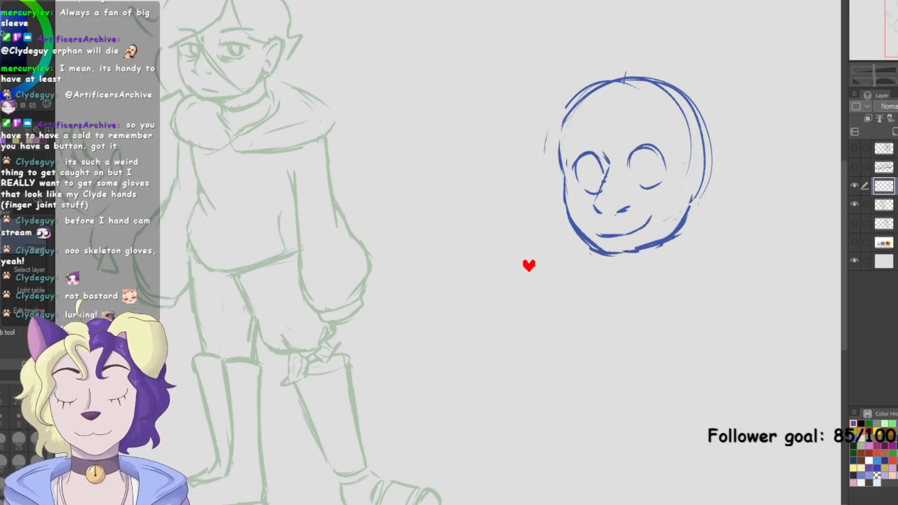
Draw a tall oval iris inside each eye
key("p")
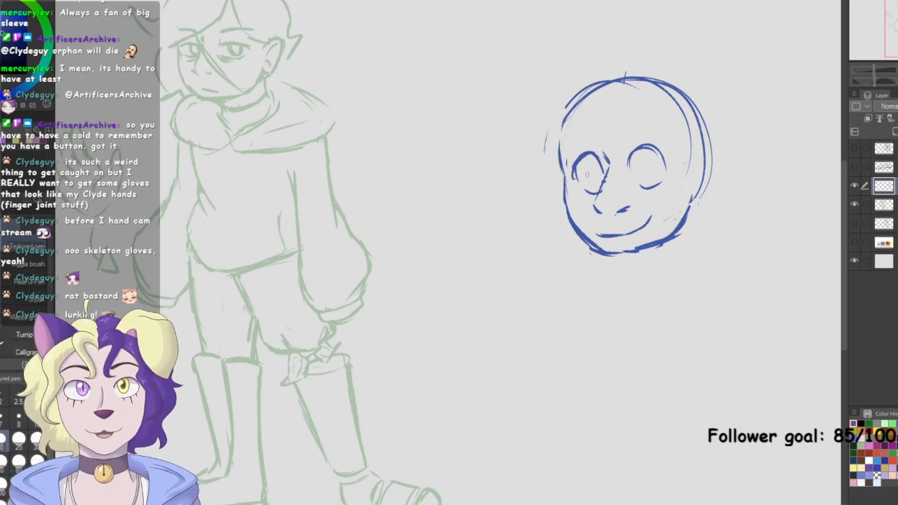
mouse_move(600, 156)
left_mouse_down()
mouse_move(605, 170)
mouse_move(593, 194)
mouse_move(601, 184)
left_mouse_up()
left_click_drag(643, 153, 657, 176)
Erase the stray marks around the nose bridge and redraw it as a cleaner line down to the nose tip
left_click_drag(605, 162, 597, 207)
key("e")
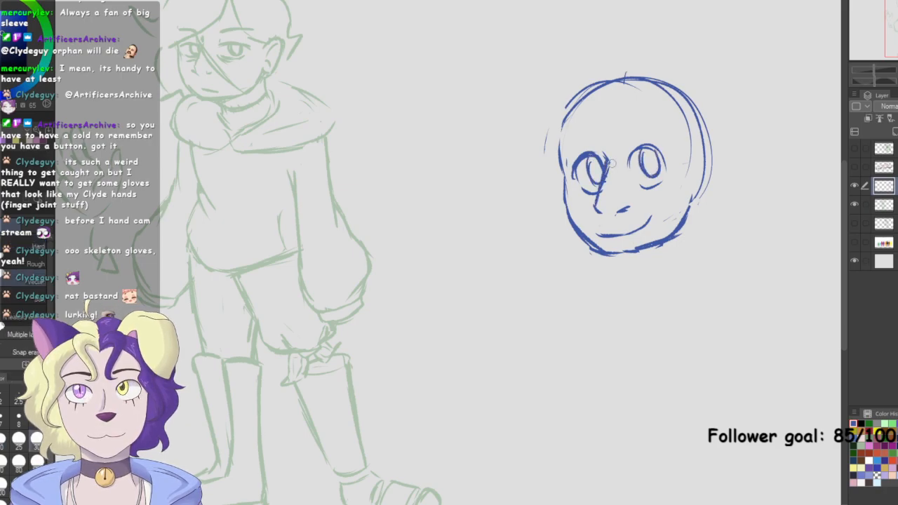
left_click_drag(613, 161, 605, 194)
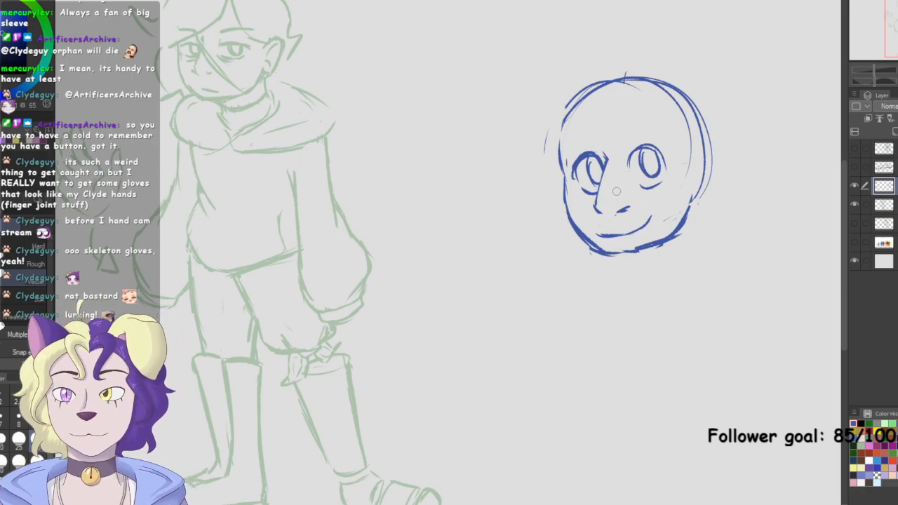
key("p")
left_click_drag(605, 166, 595, 205)
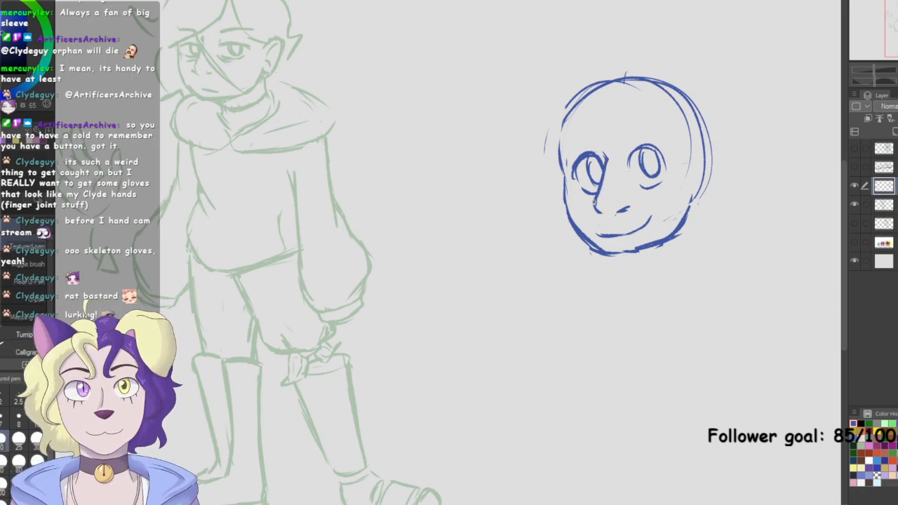
Shorten the smile by erasing its left end, and darken the nostril
key("e")
mouse_move(652, 217)
left_mouse_down()
mouse_move(631, 229)
mouse_move(598, 228)
mouse_move(622, 237)
mouse_move(650, 216)
left_mouse_up()
key("p")
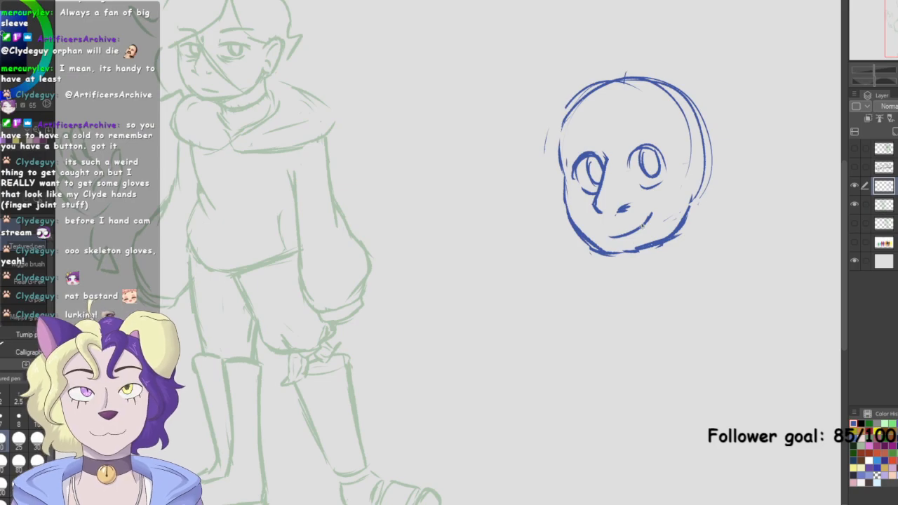
Strengthen the right eye's lower lid with a flatter line, and erase and redraw its upper lid around the iris
left_click_drag(645, 188, 671, 183)
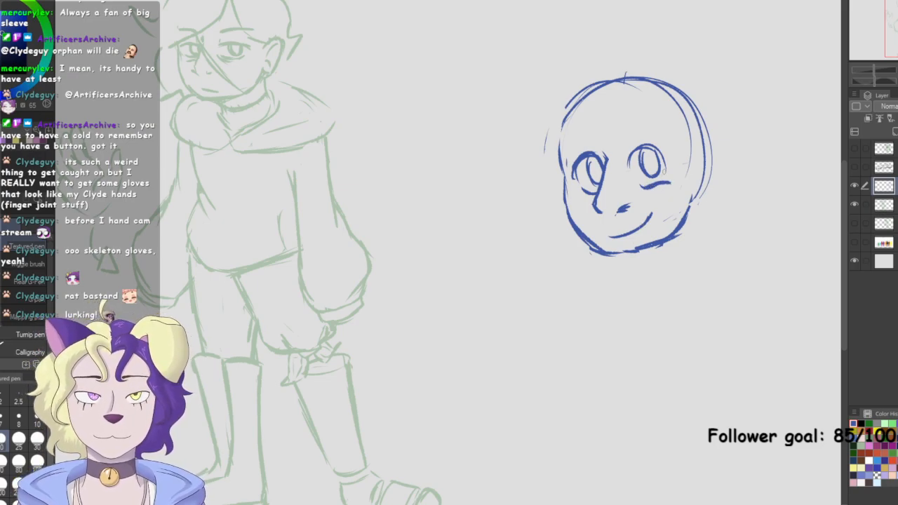
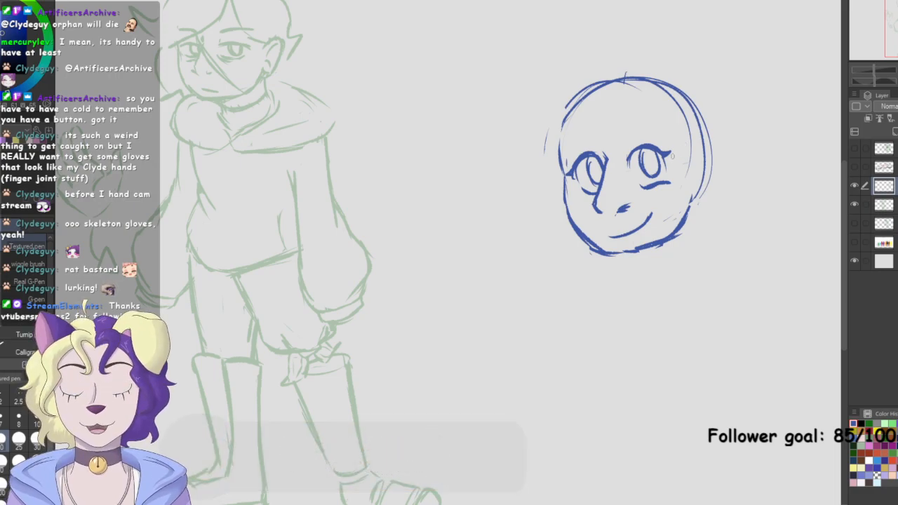
key("e")
mouse_move(639, 156)
left_mouse_down()
mouse_move(641, 142)
mouse_move(646, 151)
left_mouse_up()
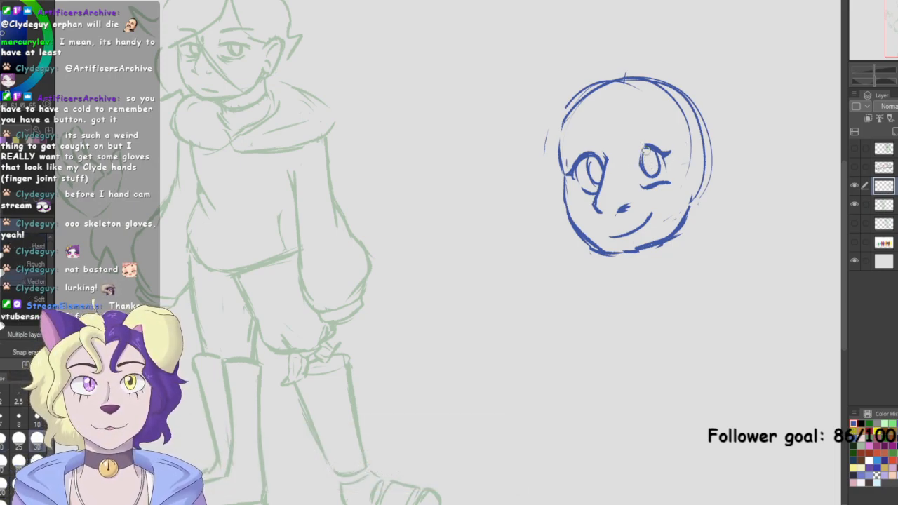
key("p")
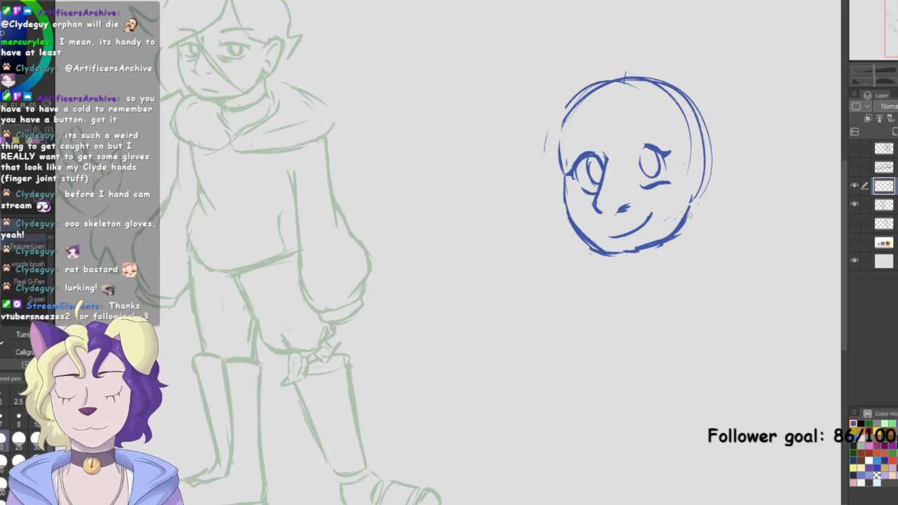
mouse_move(647, 143)
left_mouse_down()
mouse_move(633, 167)
mouse_move(653, 175)
left_mouse_up()
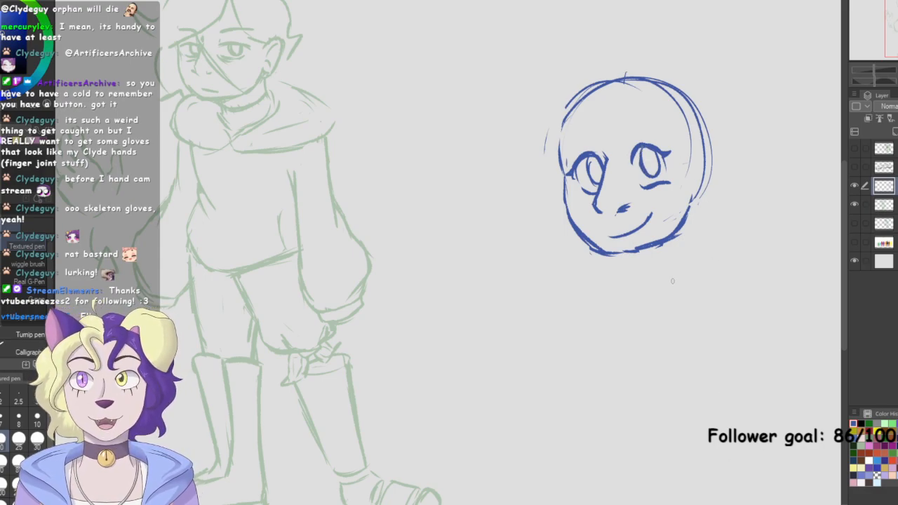
Erase the right side of the blue head's jaw and chin, and redraw it as a thinner curve up to the cheek
key("e")
mouse_move(616, 258)
left_mouse_down()
mouse_move(686, 218)
mouse_move(648, 247)
left_mouse_up()
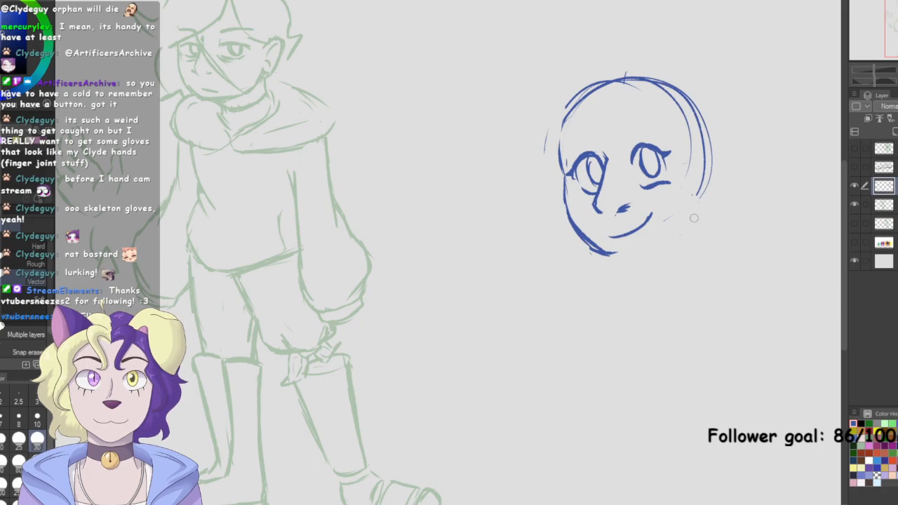
key("p")
left_click_drag(574, 184, 593, 244)
mouse_move(570, 211)
left_mouse_down()
mouse_move(608, 254)
mouse_move(670, 236)
mouse_move(692, 197)
mouse_move(680, 223)
left_mouse_up()
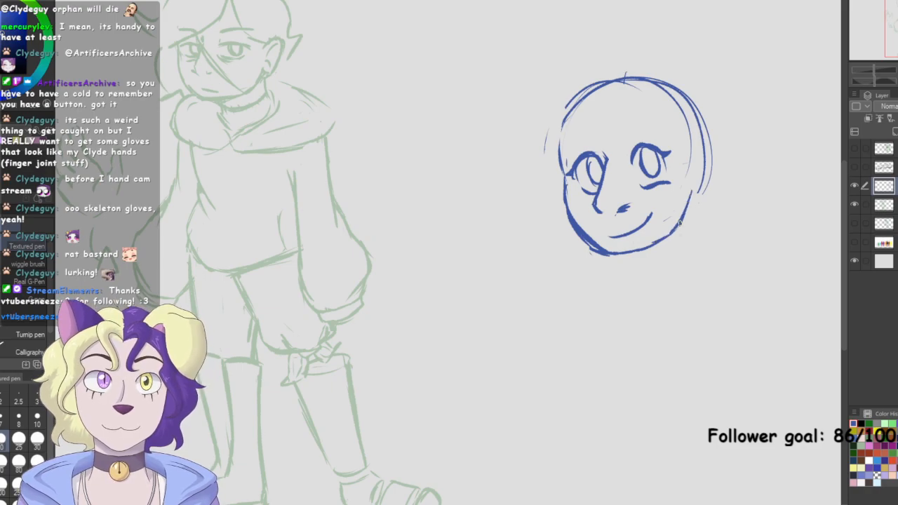
Erase the left jaw and chin of the blue head, and redraw them as one cleaner curve
key("e")
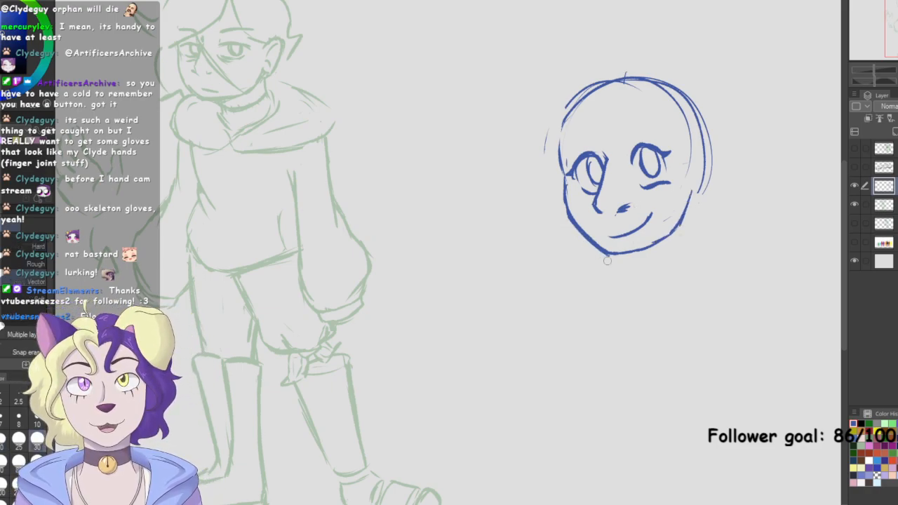
left_click_drag(577, 236, 598, 252)
left_click_drag(558, 195, 605, 255)
mouse_move(568, 200)
left_mouse_down()
mouse_move(584, 233)
mouse_move(656, 243)
mouse_move(641, 246)
mouse_move(698, 214)
left_mouse_up()
key("p")
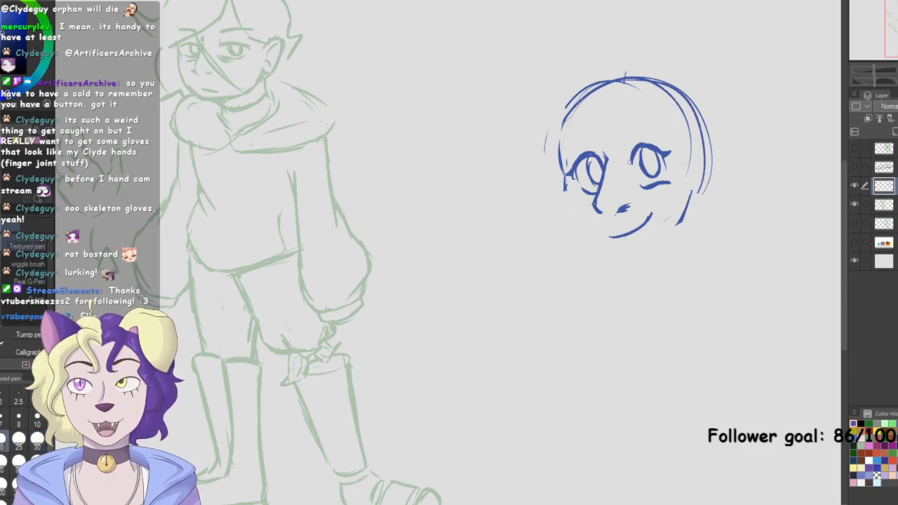
mouse_move(564, 181)
left_mouse_down()
mouse_move(570, 208)
mouse_move(603, 250)
mouse_move(645, 254)
mouse_move(689, 221)
left_mouse_up()
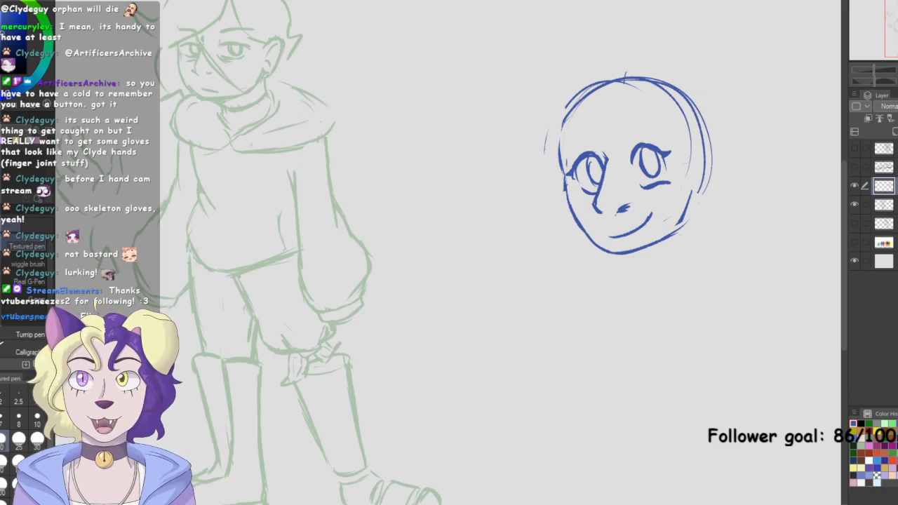
Lasso both blue eyes, enlarge them slightly with a free transform, and deselect
key("m")
mouse_move(607, 156)
left_mouse_down()
mouse_move(598, 195)
mouse_move(579, 191)
mouse_move(576, 142)
mouse_move(692, 183)
mouse_move(619, 156)
left_mouse_up()
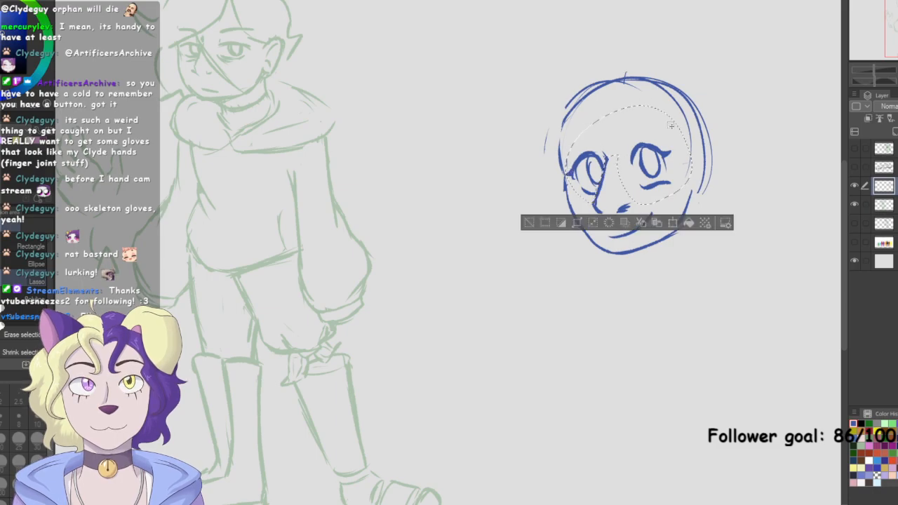
key("ctrl+t")
left_click_drag(693, 105, 707, 95)
left_click_drag(689, 128, 683, 131)
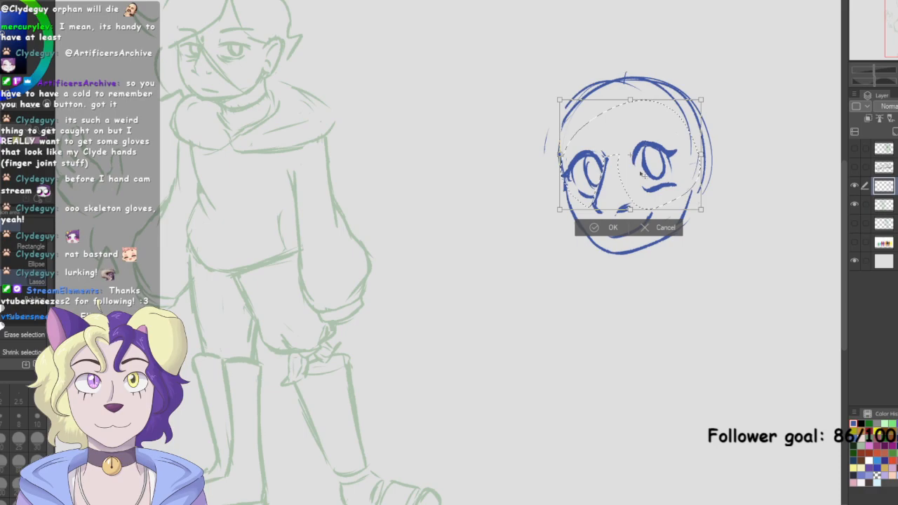
left_click(608, 228)
left_click(522, 313)
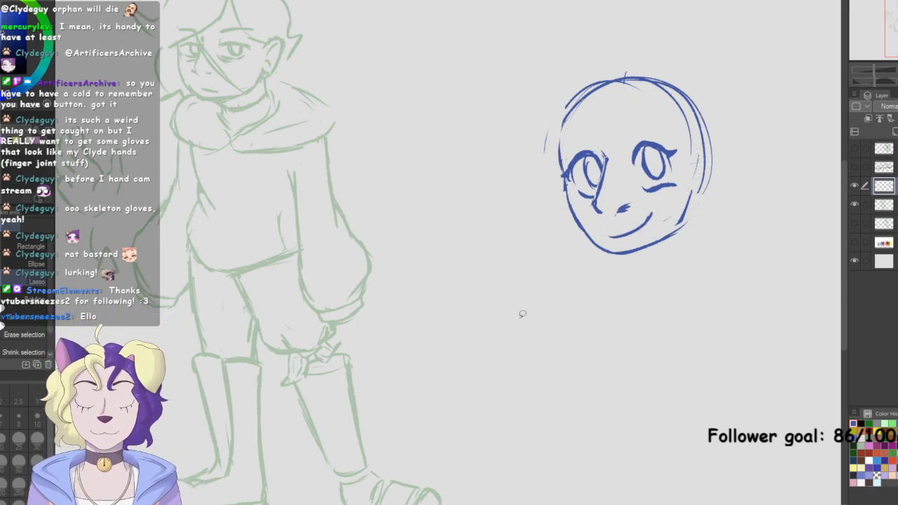
Delete the layer holding the blue head drawing
key("Delete")
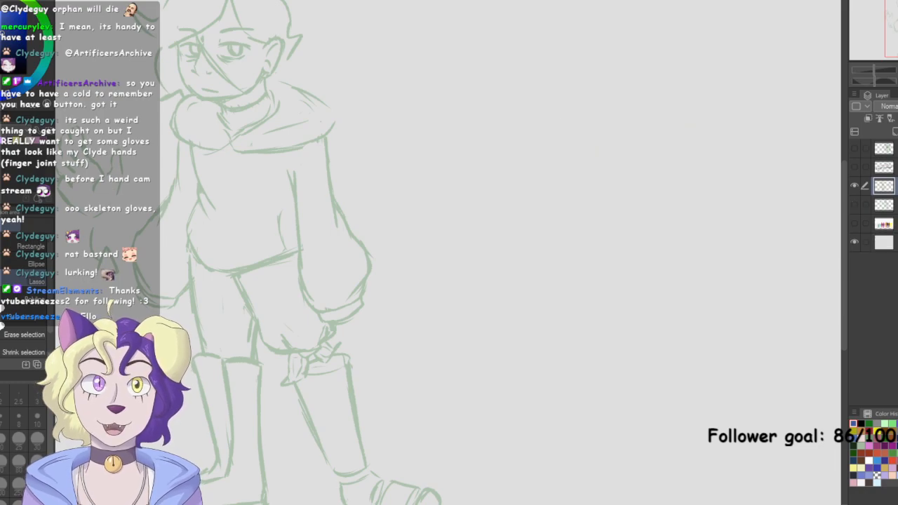
left_click_drag(492, 253, 481, 351)
scroll(505, 393, "up", 3)
left_click_drag(351, 211, 552, 385)
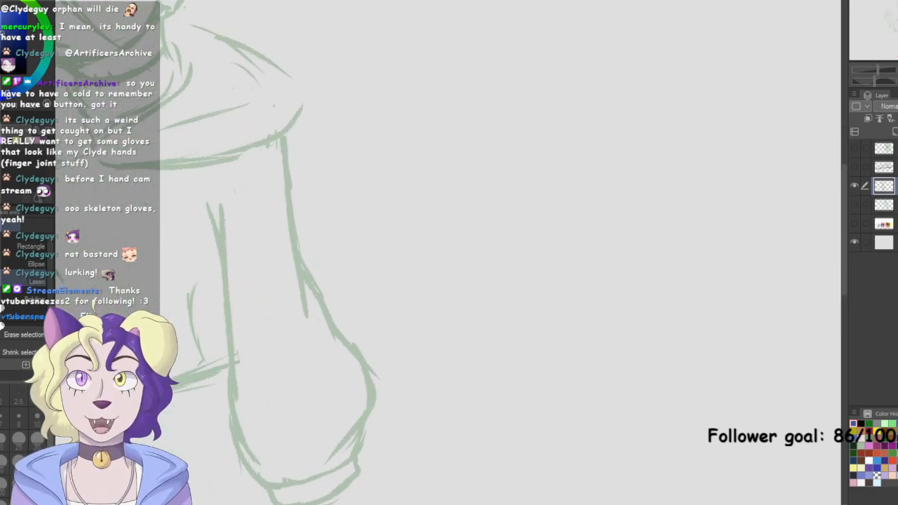
key("ctrl+0")
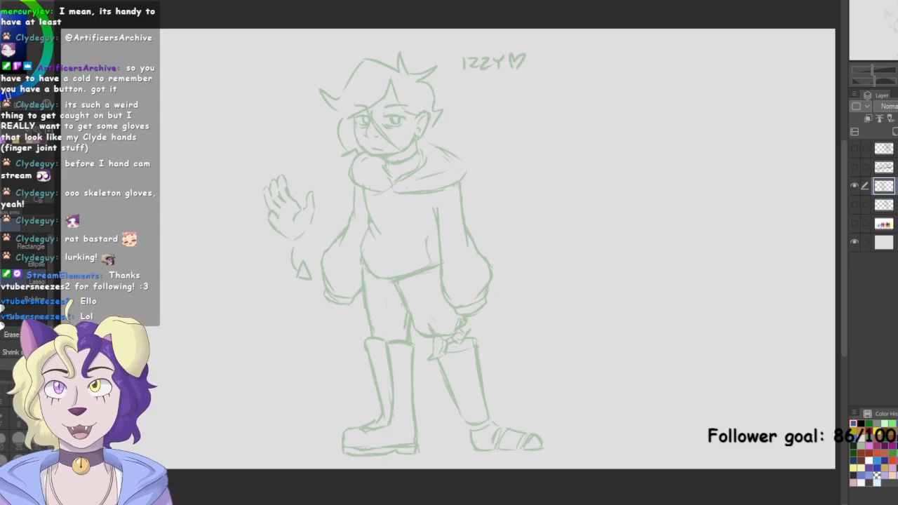
Hide the green full-body sketch and add a new empty layer above it
key("p")
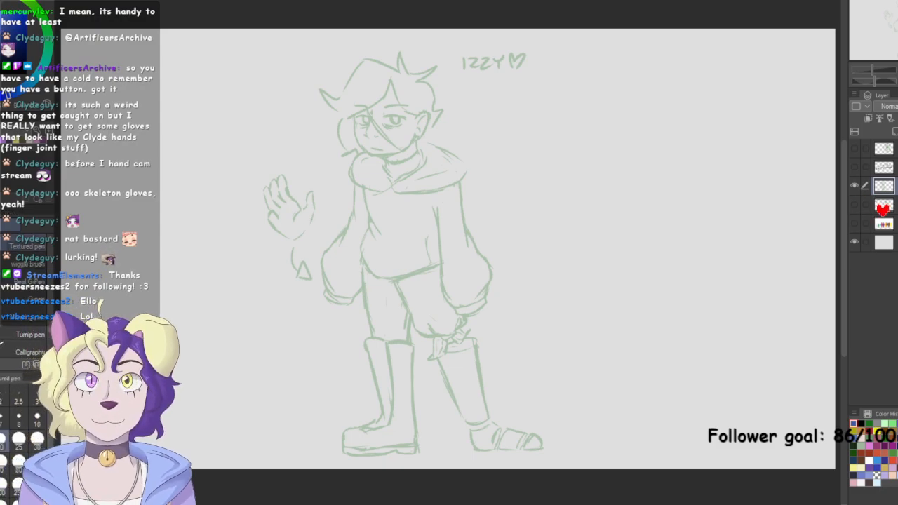
left_click_drag(896, 106, 897, 106)
left_click(856, 186)
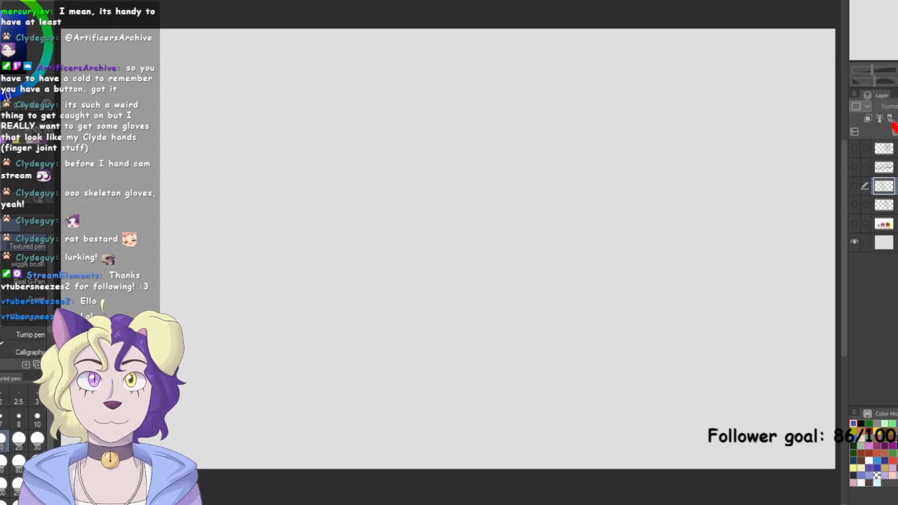
key("ctrl+plus")
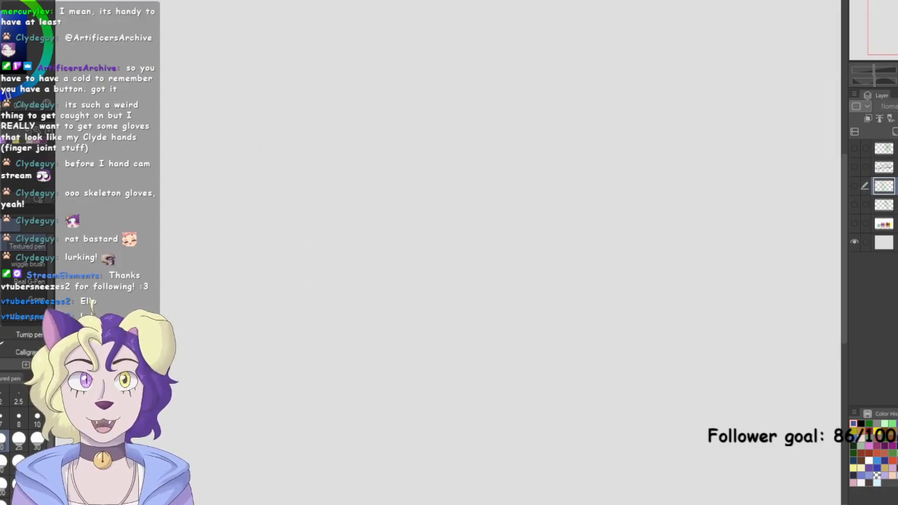
key("ctrl+minus")
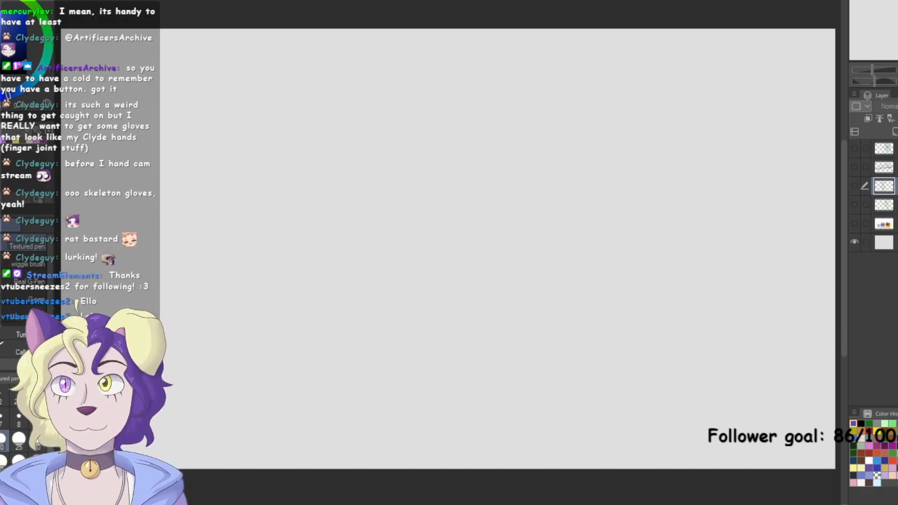
left_click(894, 131)
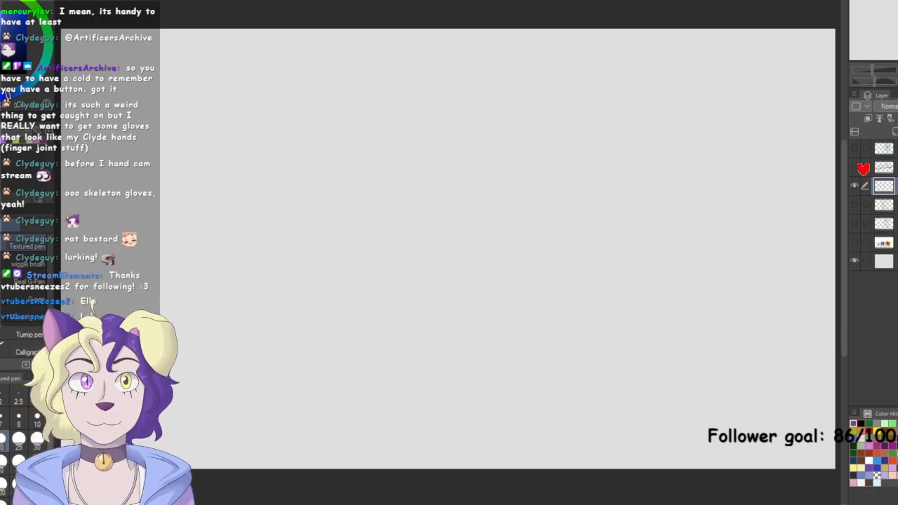
Draw a grey construction circle with crossed face guidelines, and sketch a rounded jaw just below it
mouse_move(569, 147)
left_mouse_down()
mouse_move(535, 203)
mouse_move(591, 181)
mouse_move(572, 132)
mouse_move(516, 179)
left_mouse_up()
key("ctrl+plus")
left_click_drag(518, 130, 515, 202)
left_click_drag(493, 174, 554, 166)
mouse_move(463, 186)
left_mouse_down()
mouse_move(495, 233)
mouse_move(487, 228)
mouse_move(516, 227)
mouse_move(508, 249)
mouse_move(501, 234)
mouse_move(540, 231)
mouse_move(510, 236)
mouse_move(561, 213)
left_mouse_up()
left_click_drag(569, 182, 537, 232)
left_click_drag(467, 181, 514, 235)
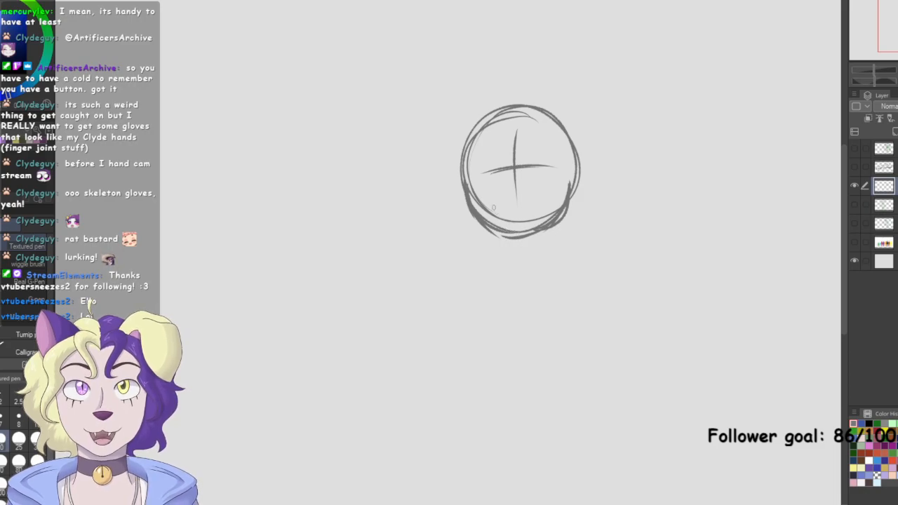
Erase the circle's lower arc and the surplus jaw strokes, and redraw the jaw as a cleaner outline
key("e")
mouse_move(477, 194)
left_mouse_down()
mouse_move(522, 225)
mouse_move(487, 196)
mouse_move(557, 200)
mouse_move(538, 213)
mouse_move(552, 194)
mouse_move(533, 222)
mouse_move(560, 193)
left_mouse_up()
left_click_drag(540, 221, 561, 184)
mouse_move(470, 175)
left_mouse_down()
mouse_move(472, 200)
mouse_move(497, 237)
left_mouse_up()
mouse_move(469, 208)
left_mouse_down()
mouse_move(528, 239)
mouse_move(515, 241)
mouse_move(574, 213)
left_mouse_up()
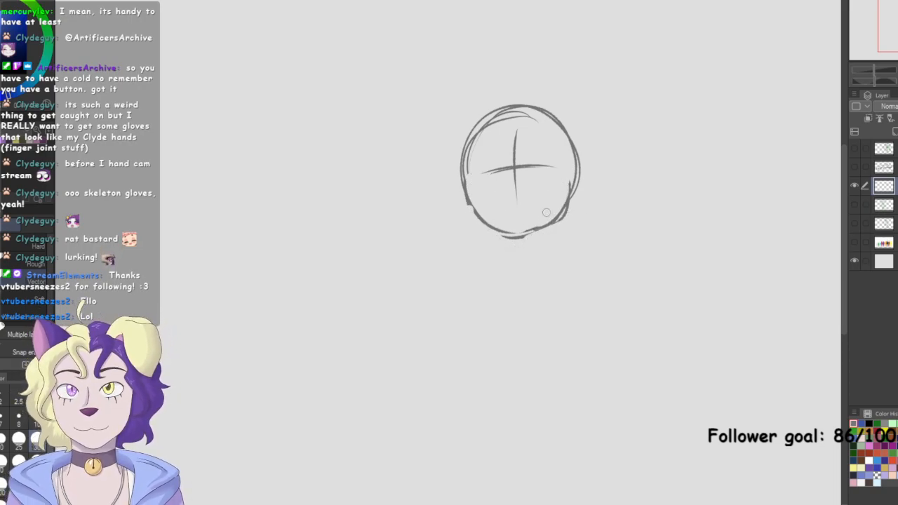
key("p")
mouse_move(467, 197)
left_mouse_down()
mouse_move(502, 232)
mouse_move(479, 216)
mouse_move(524, 236)
mouse_move(493, 226)
mouse_move(540, 227)
left_mouse_up()
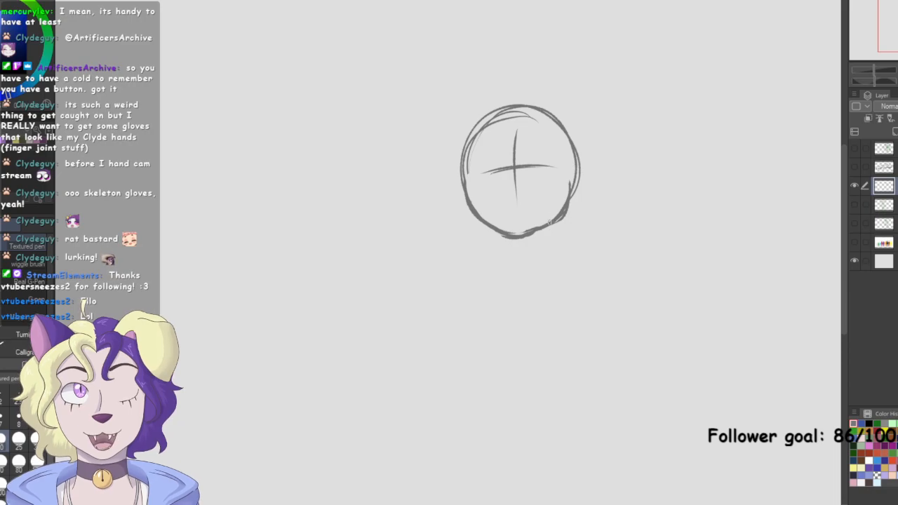
key("e")
left_click_drag(523, 228, 565, 194)
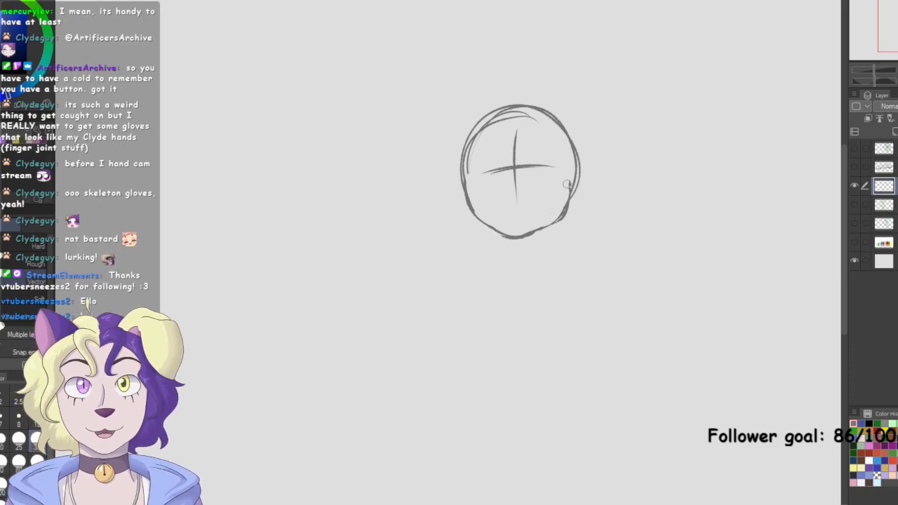
Erase the vertical guideline and draw a small rounded nose, with a slanted smile beneath it
key("p")
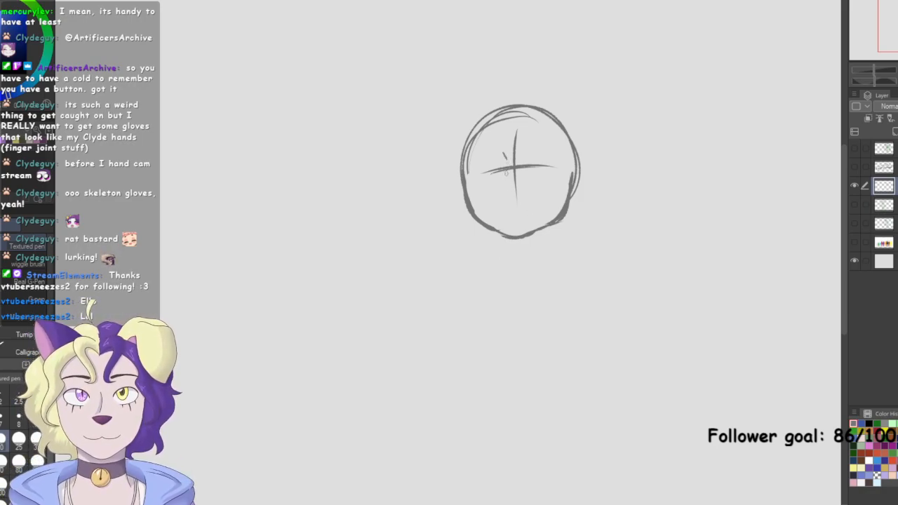
mouse_move(497, 184)
left_mouse_down()
mouse_move(499, 195)
mouse_move(516, 137)
mouse_move(514, 181)
mouse_move(506, 175)
mouse_move(499, 198)
left_mouse_up()
key("e")
key("p")
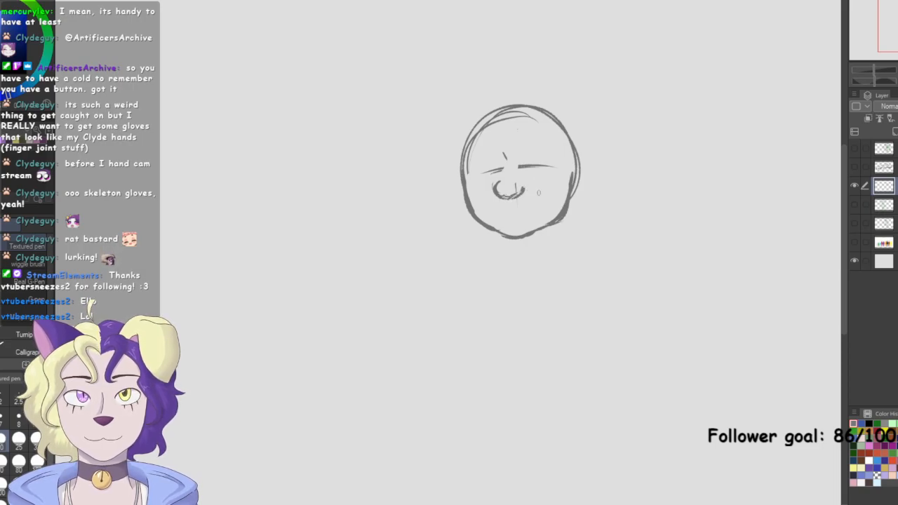
key("e")
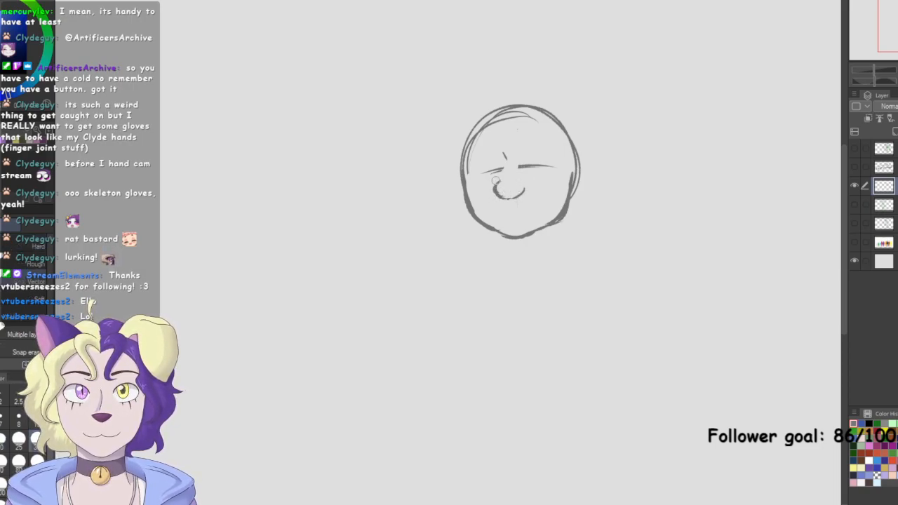
left_click_drag(507, 158, 507, 167)
key("p")
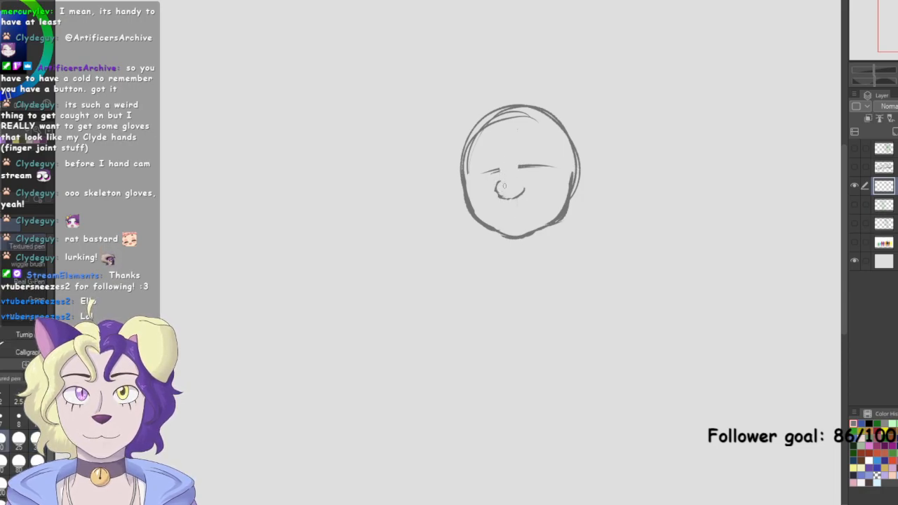
mouse_move(499, 184)
left_mouse_down()
mouse_move(505, 200)
mouse_move(524, 190)
mouse_move(518, 210)
mouse_move(542, 197)
left_mouse_up()
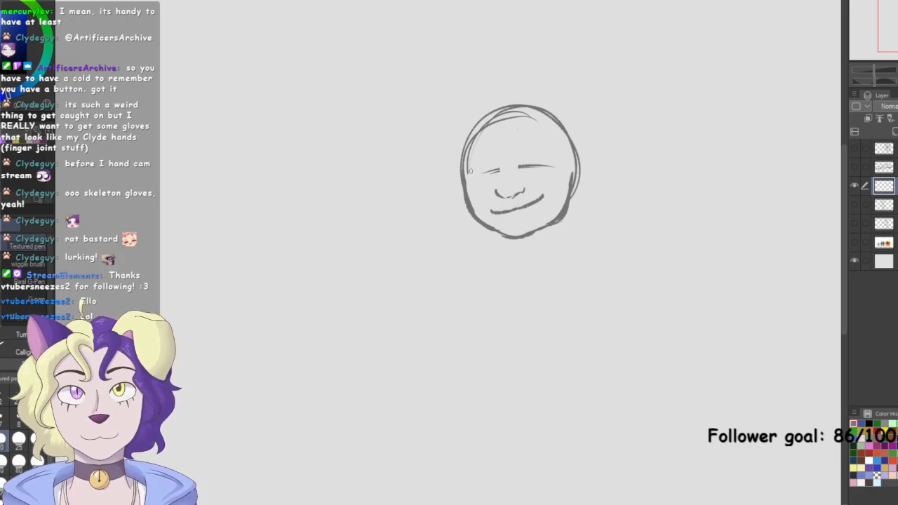
Replace the horizontal guideline with two eyes, each made of an arched upper lid and a short lower lid
mouse_move(468, 175)
left_mouse_down()
mouse_move(476, 158)
mouse_move(494, 173)
left_mouse_up()
mouse_move(473, 176)
left_mouse_down()
mouse_move(557, 162)
mouse_move(540, 160)
mouse_move(548, 166)
mouse_move(471, 178)
mouse_move(547, 165)
left_mouse_up()
key("e")
key("p")
key("e")
left_click_drag(471, 179, 553, 167)
key("p")
key("e")
key("p")
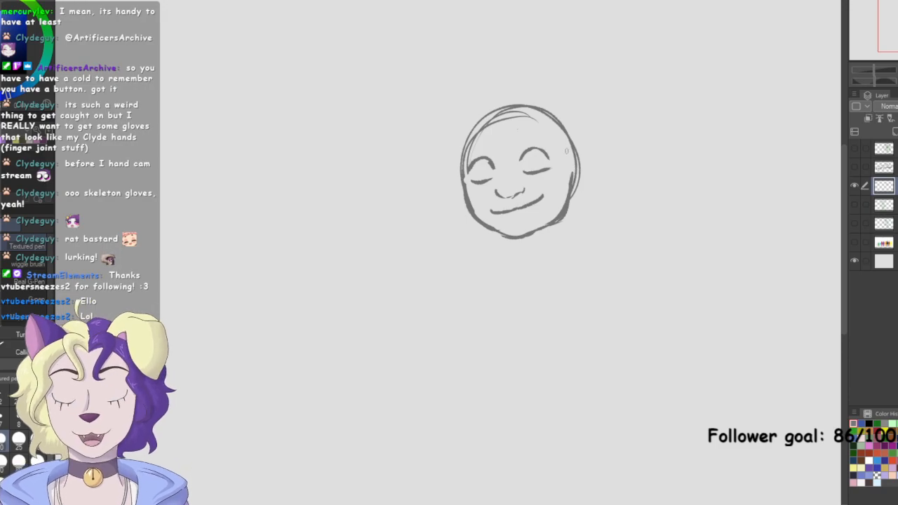
Strengthen the nose's left wing, and erase and redraw the outer part of the left eye's upper lid
left_click_drag(500, 177, 503, 196)
key("e")
key("p")
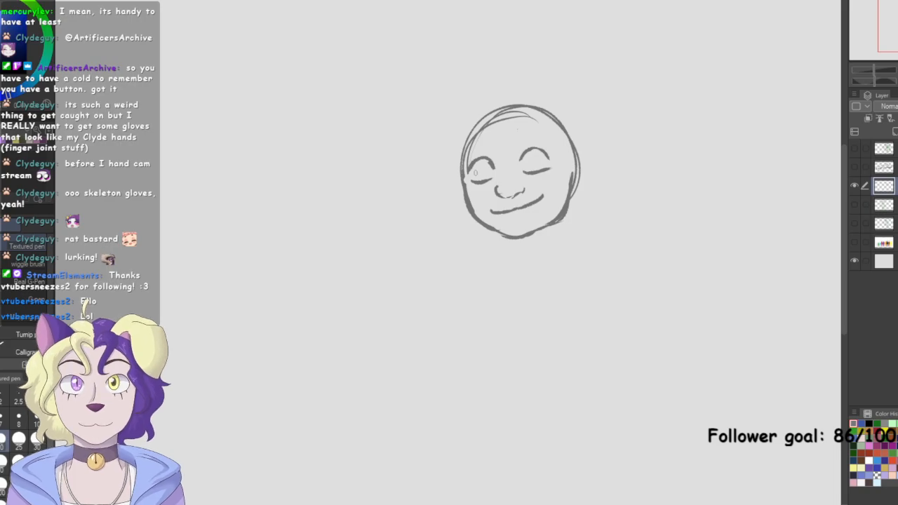
key("e")
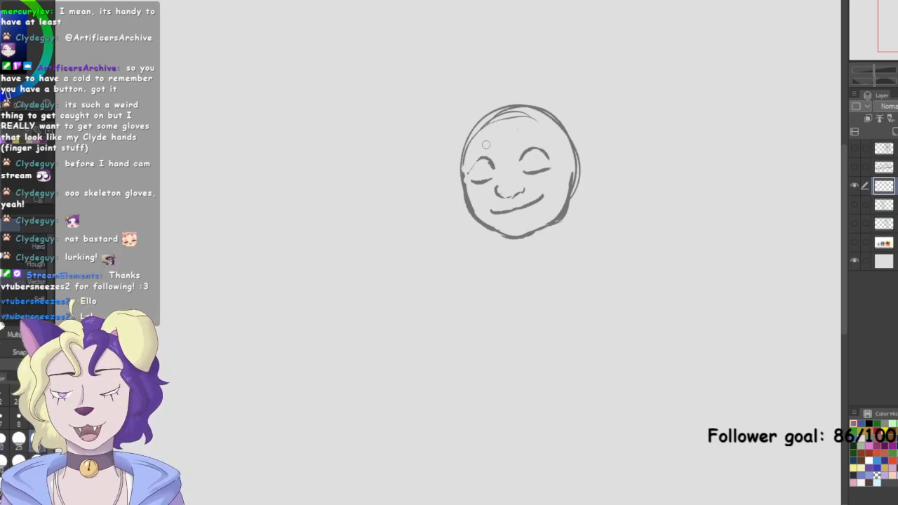
key("p")
left_click_drag(483, 159, 471, 172)
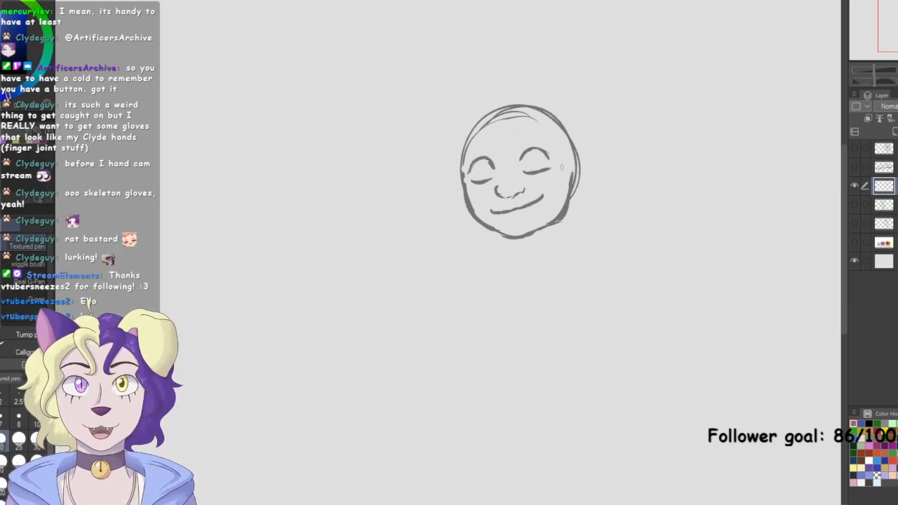
Erase the jaw and chin outline and redraw it slightly narrower with a softer chin
key("e")
left_click_drag(534, 230, 574, 184)
mouse_move(491, 227)
left_mouse_down()
mouse_move(521, 236)
mouse_move(483, 220)
left_mouse_up()
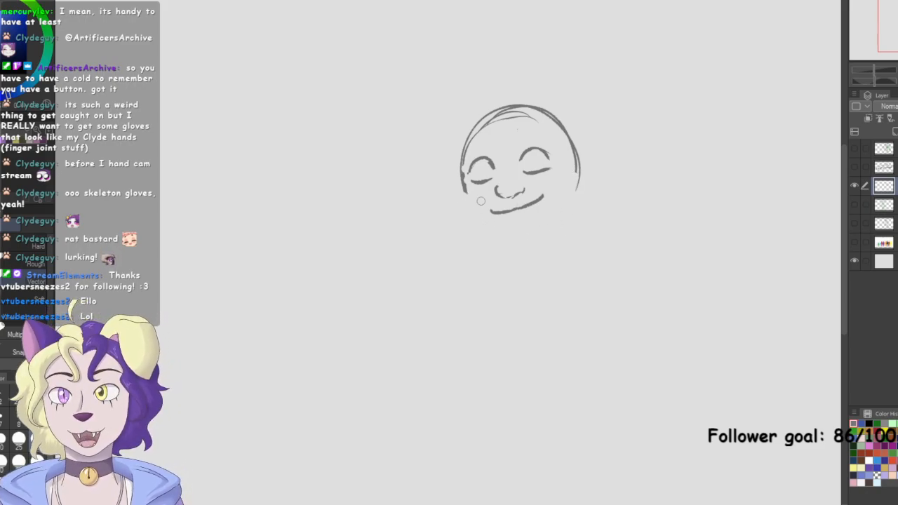
key("p")
mouse_move(464, 181)
left_mouse_down()
mouse_move(482, 225)
mouse_move(515, 234)
mouse_move(561, 207)
mouse_move(554, 214)
mouse_move(571, 174)
left_mouse_up()
left_click_drag(559, 215, 570, 191)
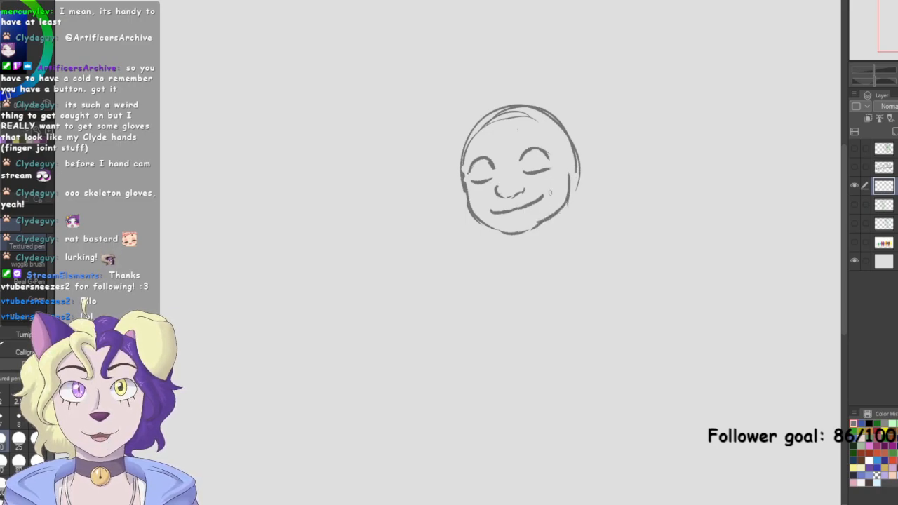
key("e")
mouse_move(527, 226)
left_mouse_down()
mouse_move(565, 198)
mouse_move(548, 222)
mouse_move(534, 227)
mouse_move(557, 210)
mouse_move(541, 226)
mouse_move(568, 186)
left_mouse_up()
key("p")
left_click_drag(546, 224, 569, 186)
Strengthen the head outline around the forehead and crown, and draw an ear on the head's right side
mouse_move(466, 190)
left_mouse_down()
mouse_move(471, 209)
mouse_move(466, 148)
mouse_move(504, 107)
left_mouse_up()
left_click_drag(466, 154, 460, 130)
mouse_move(464, 133)
left_mouse_down()
mouse_move(559, 112)
mouse_move(544, 114)
mouse_move(583, 160)
mouse_move(570, 192)
left_mouse_up()
mouse_move(573, 147)
left_mouse_down()
mouse_move(564, 167)
mouse_move(576, 156)
mouse_move(574, 173)
mouse_move(575, 144)
mouse_move(585, 174)
left_mouse_up()
key("e")
key("p")
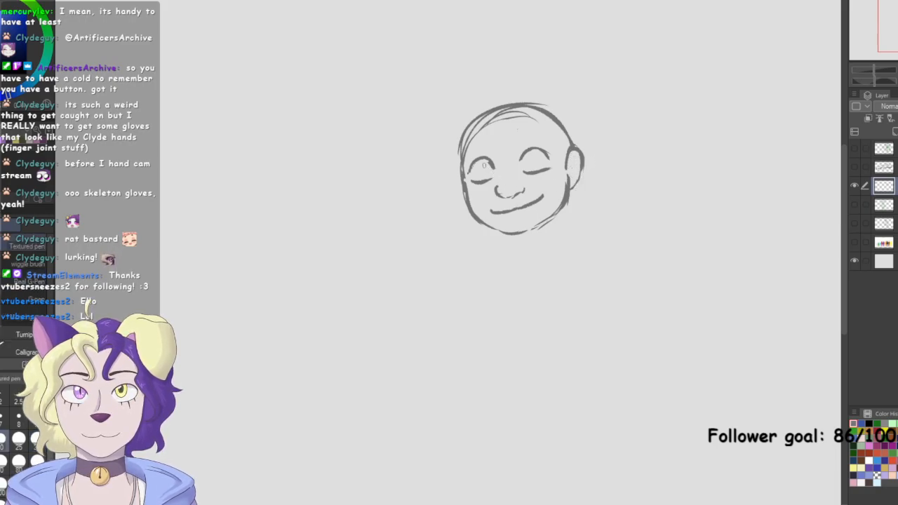
Draw an oval iris in each eye and a short arched eyebrow above each one
left_click_drag(483, 160, 485, 176)
mouse_move(528, 157)
left_mouse_down()
mouse_move(532, 171)
mouse_move(545, 167)
mouse_move(488, 179)
left_mouse_up()
left_click_drag(471, 141, 532, 122)
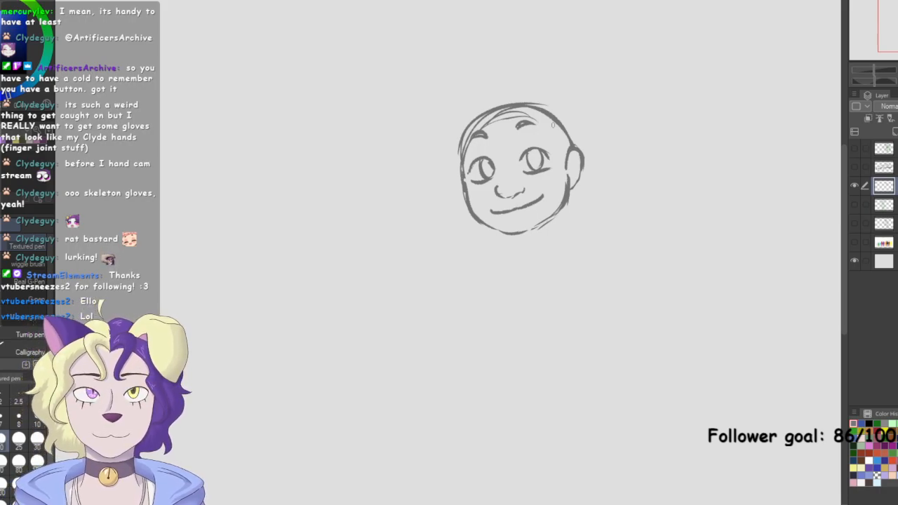
Draw the neck with a pointed collar shape beneath the chin, and add the ear's inner curve
left_click_drag(503, 236, 528, 234)
left_click_drag(574, 197, 567, 226)
mouse_move(511, 236)
left_mouse_down()
mouse_move(523, 256)
mouse_move(545, 248)
left_mouse_up()
left_click_drag(569, 204, 566, 242)
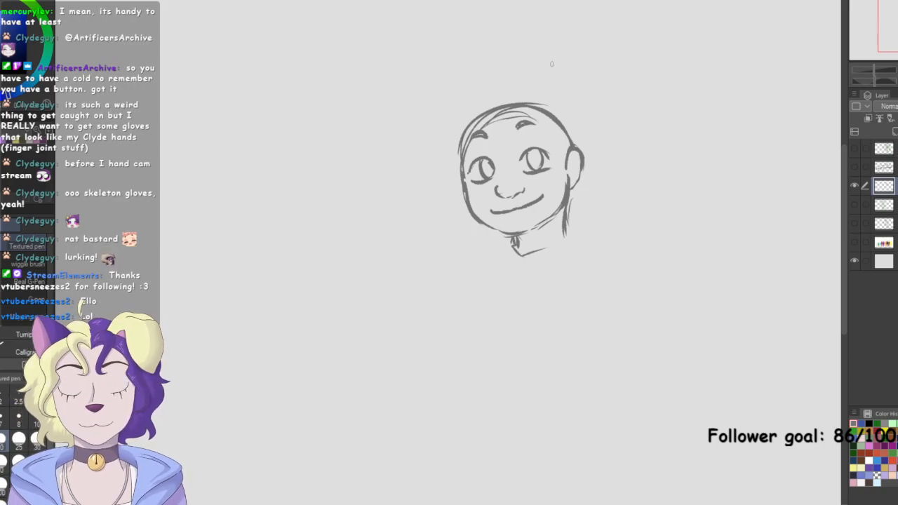
left_click_drag(504, 244, 517, 254)
left_click_drag(576, 154, 576, 181)
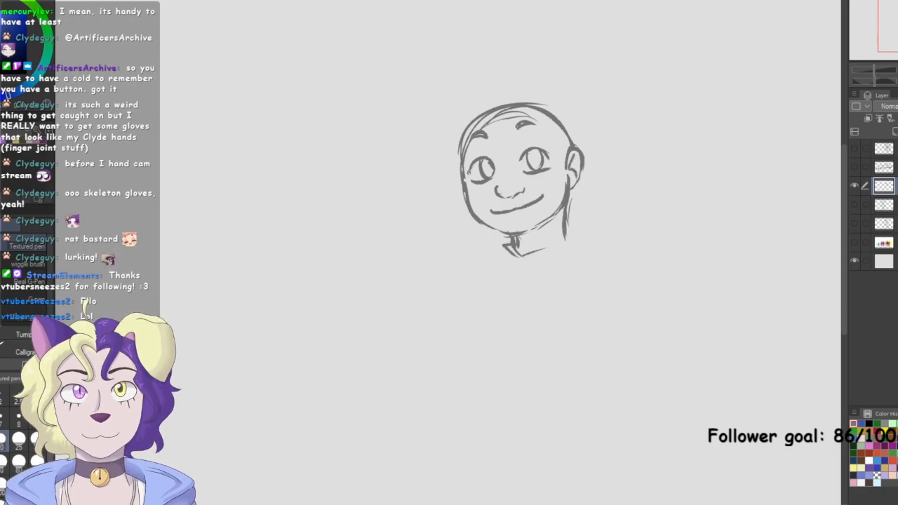
Sketch the shoulders, upper arms and chest beneath the neck, and add lashes to the eye nearest the ear
left_click_drag(545, 154, 559, 149)
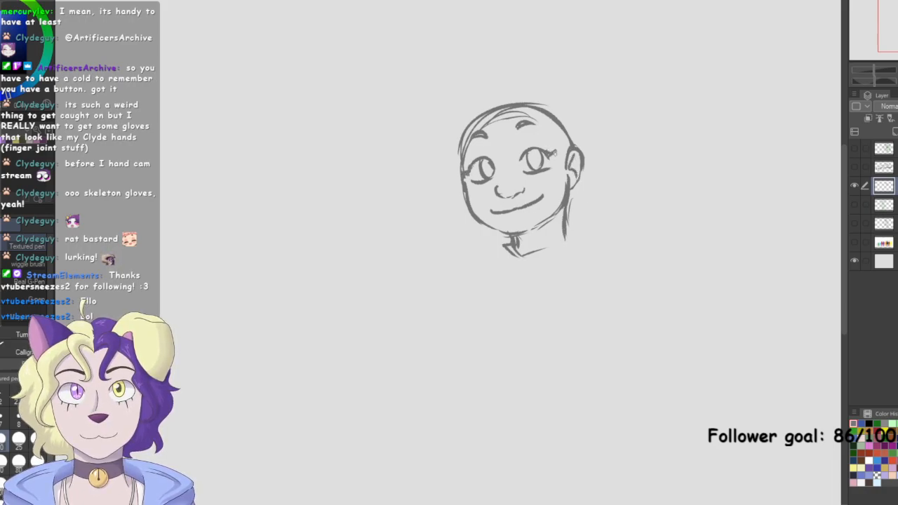
mouse_move(500, 237)
left_mouse_down()
mouse_move(540, 224)
mouse_move(560, 201)
left_mouse_up()
left_click_drag(505, 249, 490, 255)
mouse_move(508, 245)
left_mouse_down()
mouse_move(487, 253)
mouse_move(471, 289)
mouse_move(472, 316)
left_mouse_up()
mouse_move(481, 251)
left_mouse_down()
mouse_move(469, 312)
mouse_move(508, 319)
left_mouse_up()
mouse_move(519, 264)
left_mouse_down()
mouse_move(519, 323)
mouse_move(572, 325)
left_mouse_up()
mouse_move(571, 249)
left_mouse_down()
mouse_move(599, 266)
mouse_move(583, 319)
left_mouse_up()
left_click_drag(598, 280, 580, 329)
left_click_drag(560, 239, 605, 264)
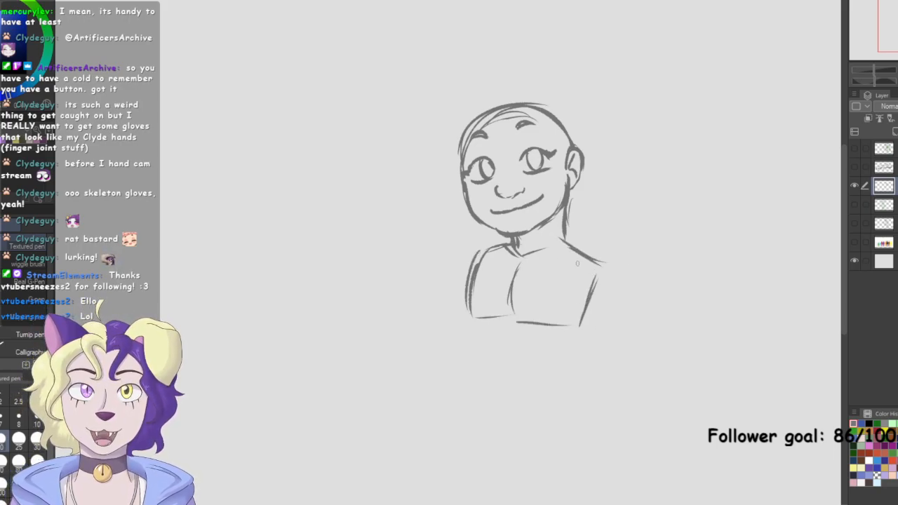
left_click_drag(505, 243, 469, 256)
mouse_move(480, 252)
left_mouse_down()
mouse_move(456, 322)
mouse_move(547, 324)
left_mouse_up()
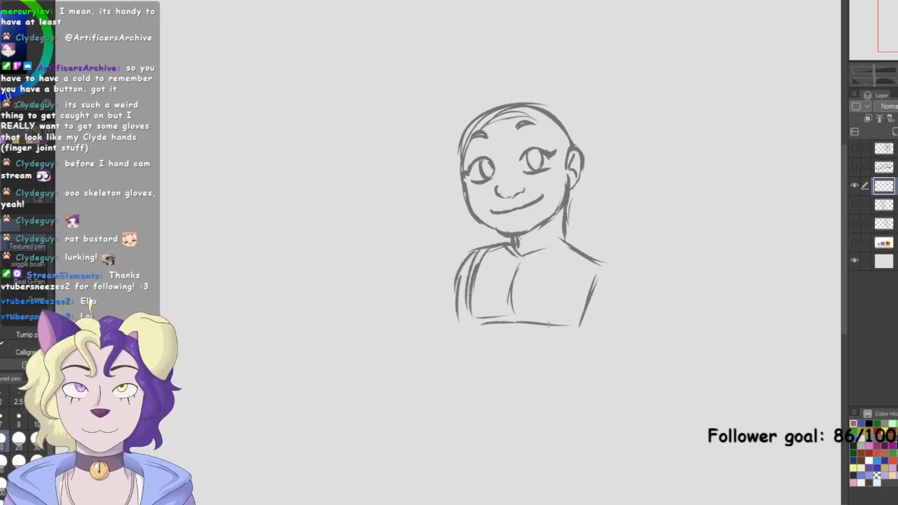
Clear the entire grey character sketch from the active layer
key("Delete")
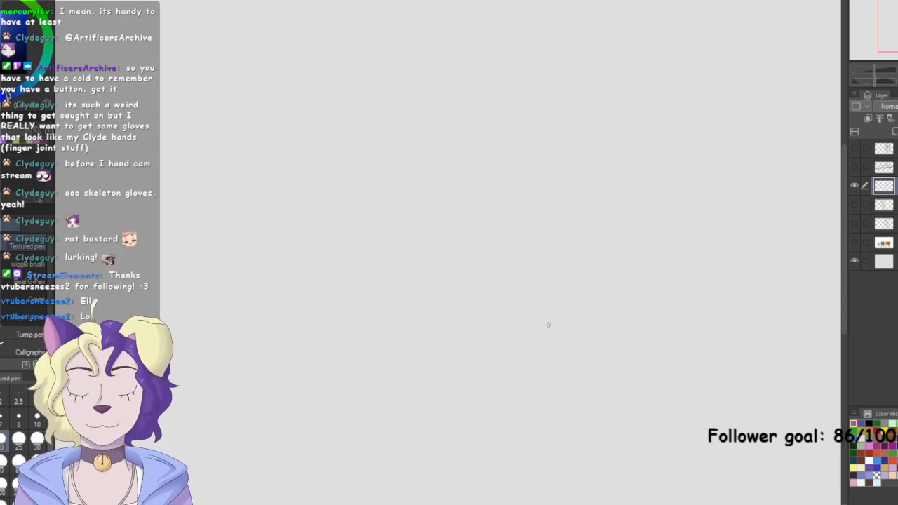
key("ctrl+0")
Show both green full-body character sketches and raise the faded one's layer opacity to full
left_click(855, 204)
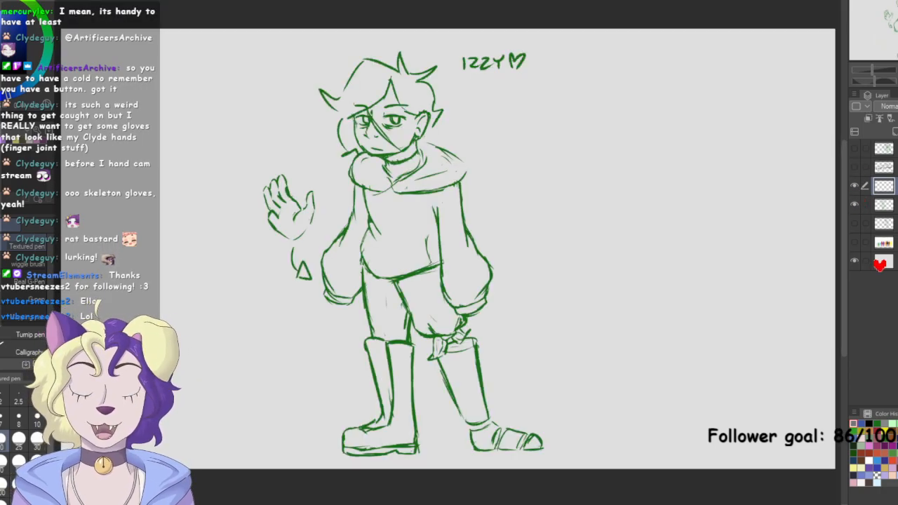
left_click(856, 223)
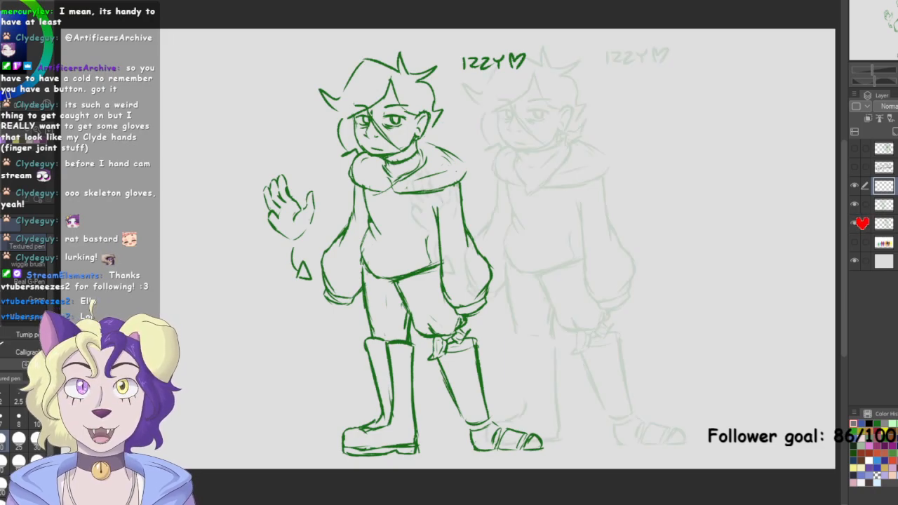
left_click(856, 223)
left_click(856, 223)
left_click(894, 222)
left_click(897, 107)
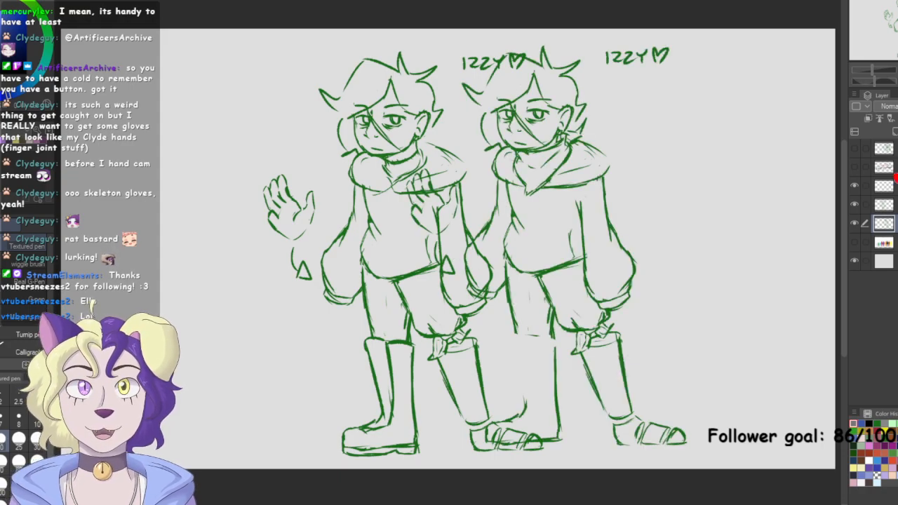
Hide both green character sketches, reactivate the empty sketch layer and briefly check the height comparison chart
left_click(854, 204)
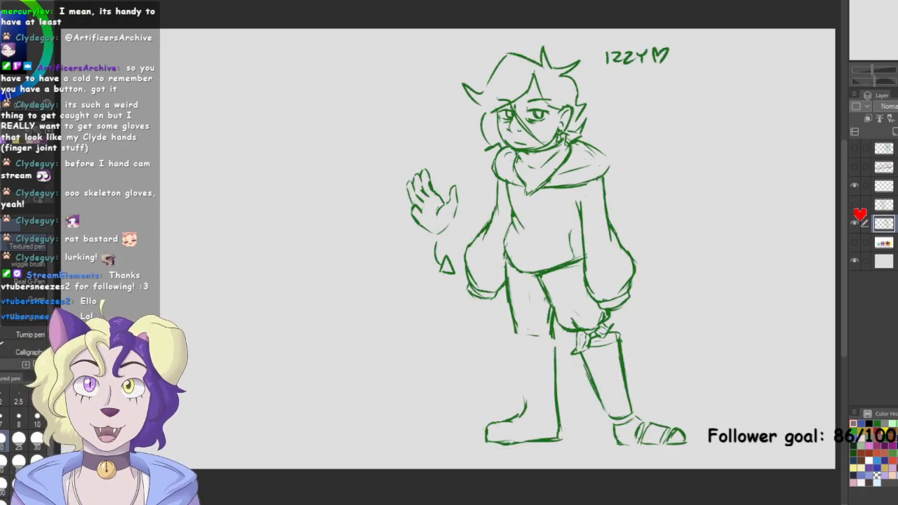
left_click(856, 224)
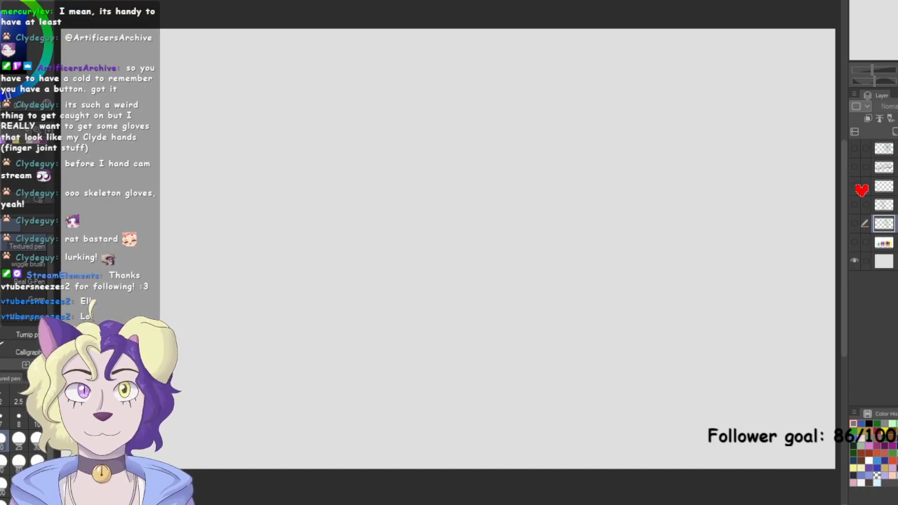
left_click(863, 187)
left_click(856, 242)
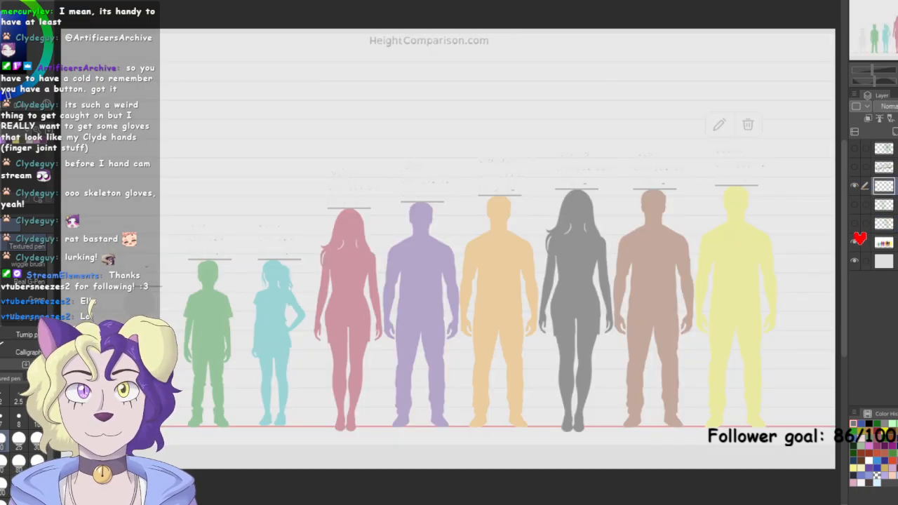
left_click(856, 242)
Sketch a dark red construction circle with crossed face guidelines and a tapered jaw on the empty layer
scroll(449, 249, "up", 2)
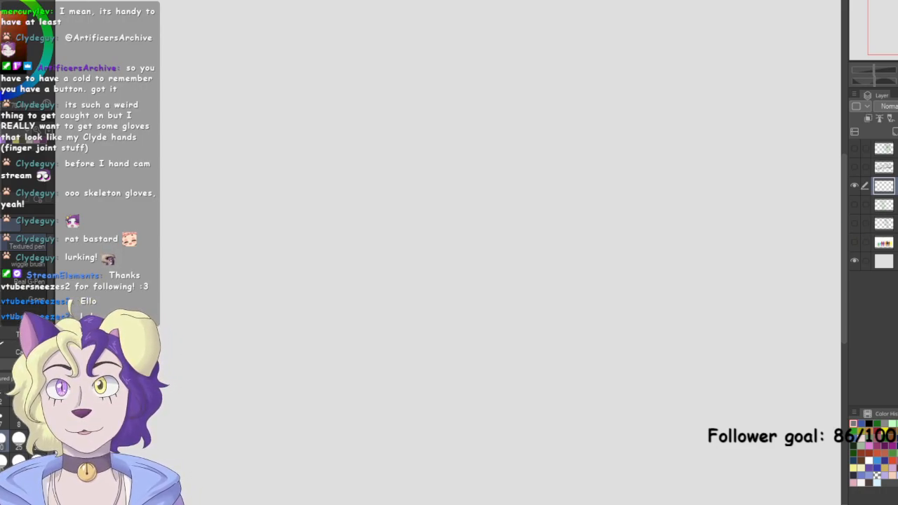
mouse_move(598, 135)
left_mouse_down()
mouse_move(641, 220)
mouse_move(516, 168)
mouse_move(562, 249)
mouse_move(611, 123)
mouse_move(585, 233)
left_mouse_up()
left_click_drag(580, 151, 590, 237)
left_click_drag(560, 193, 624, 189)
mouse_move(531, 217)
left_mouse_down()
mouse_move(546, 262)
mouse_move(572, 289)
mouse_move(608, 292)
mouse_move(630, 266)
mouse_move(640, 221)
left_mouse_up()
mouse_move(632, 267)
left_mouse_down()
mouse_move(646, 208)
mouse_move(639, 231)
left_mouse_up()
Rough in the nose along the centre guideline and an open smiling mouth above the chin
mouse_move(579, 167)
left_mouse_down()
mouse_move(565, 236)
mouse_move(599, 229)
left_mouse_up()
mouse_move(569, 267)
left_mouse_down()
mouse_move(622, 233)
mouse_move(586, 275)
left_mouse_up()
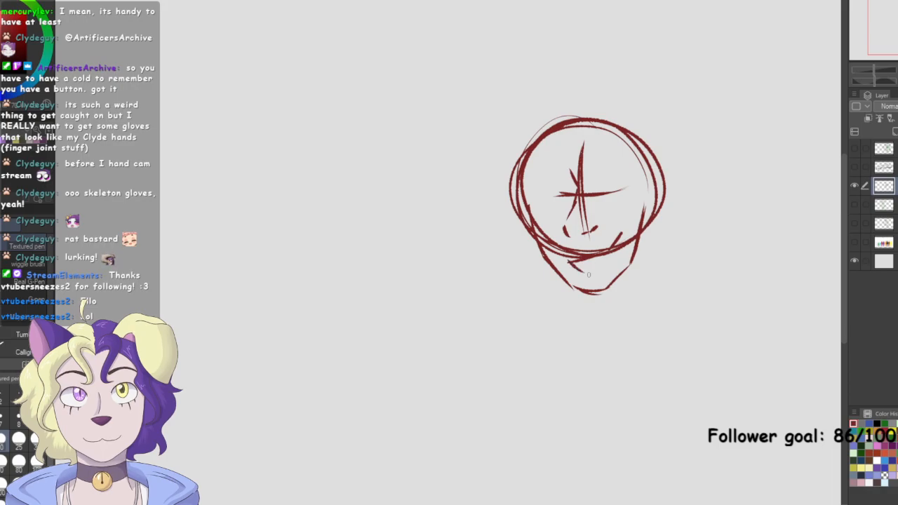
left_click_drag(612, 247, 595, 272)
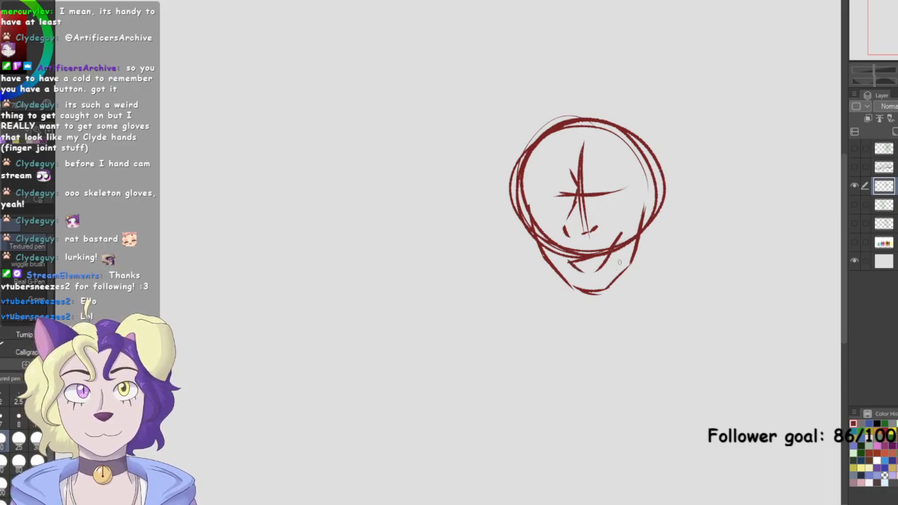
Erase the circle's lower arc around the mouth and build up full, dark lips
key("e")
mouse_move(629, 236)
left_mouse_down()
mouse_move(612, 250)
mouse_move(569, 252)
mouse_move(539, 226)
mouse_move(626, 229)
left_mouse_up()
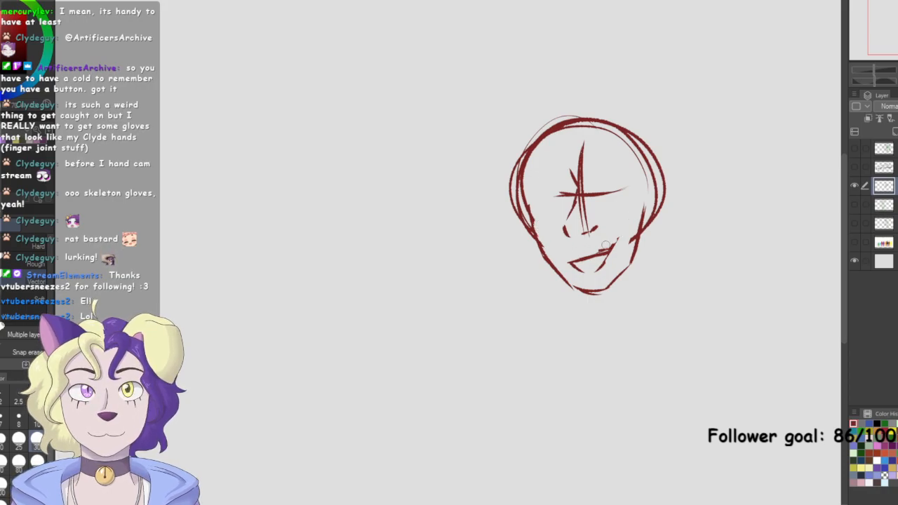
key("p")
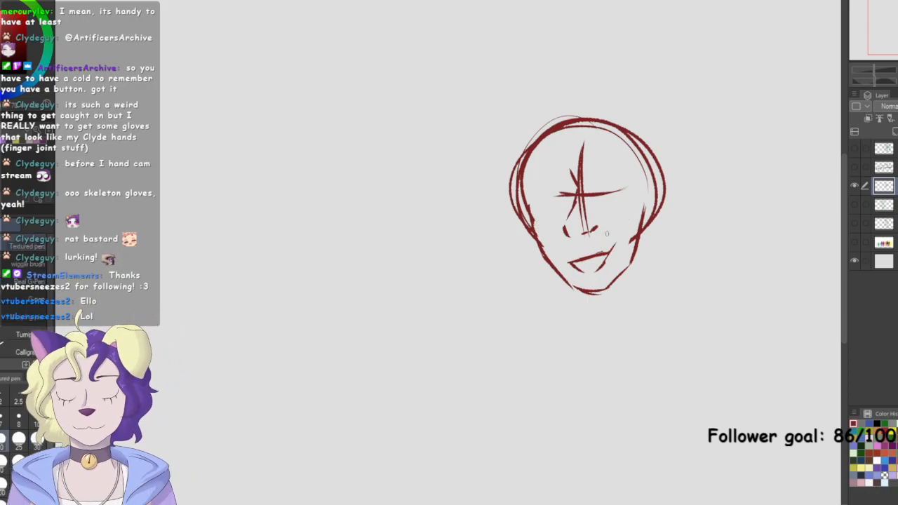
mouse_move(566, 259)
left_mouse_down()
mouse_move(585, 261)
mouse_move(619, 241)
mouse_move(609, 256)
mouse_move(577, 261)
mouse_move(611, 249)
left_mouse_up()
mouse_move(582, 278)
left_mouse_down()
mouse_move(594, 279)
mouse_move(578, 279)
left_mouse_up()
mouse_move(606, 262)
left_mouse_down()
mouse_move(592, 278)
mouse_move(609, 255)
mouse_move(597, 276)
mouse_move(577, 274)
mouse_move(592, 279)
mouse_move(589, 251)
mouse_move(593, 283)
mouse_move(606, 265)
mouse_move(594, 282)
left_mouse_up()
Erase the guidelines crossing the nose and define its bridge and nostrils with thicker strokes
left_click_drag(573, 196, 569, 235)
key("e")
mouse_move(583, 194)
left_mouse_down()
mouse_move(583, 233)
mouse_move(588, 200)
left_mouse_up()
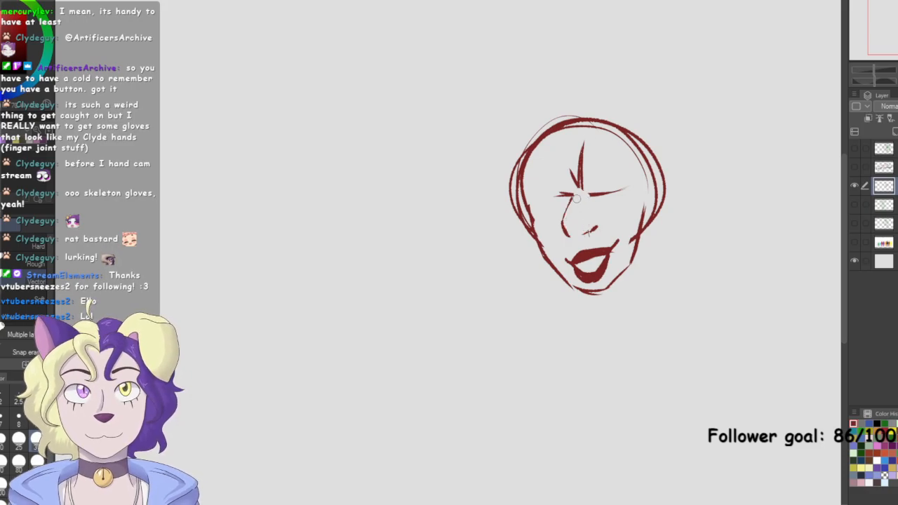
key("p")
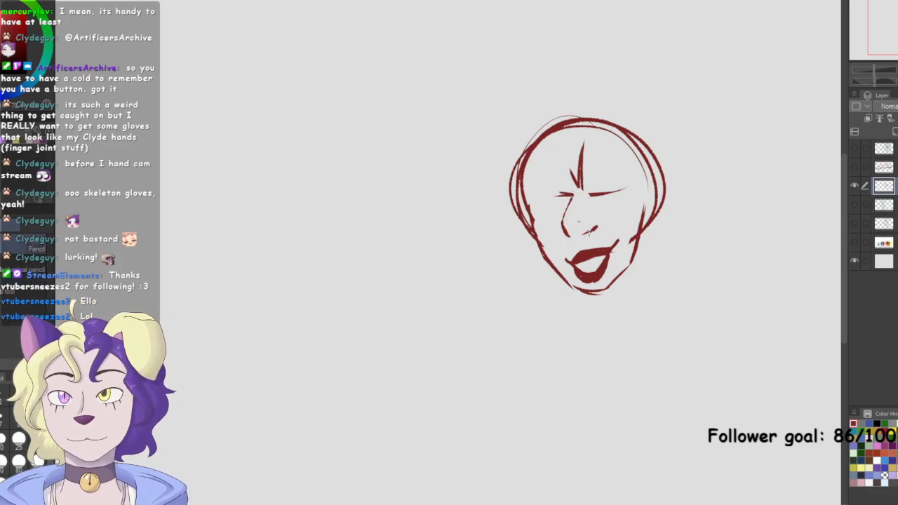
key("p")
mouse_move(575, 180)
left_mouse_down()
mouse_move(563, 242)
mouse_move(601, 222)
mouse_move(598, 229)
left_mouse_up()
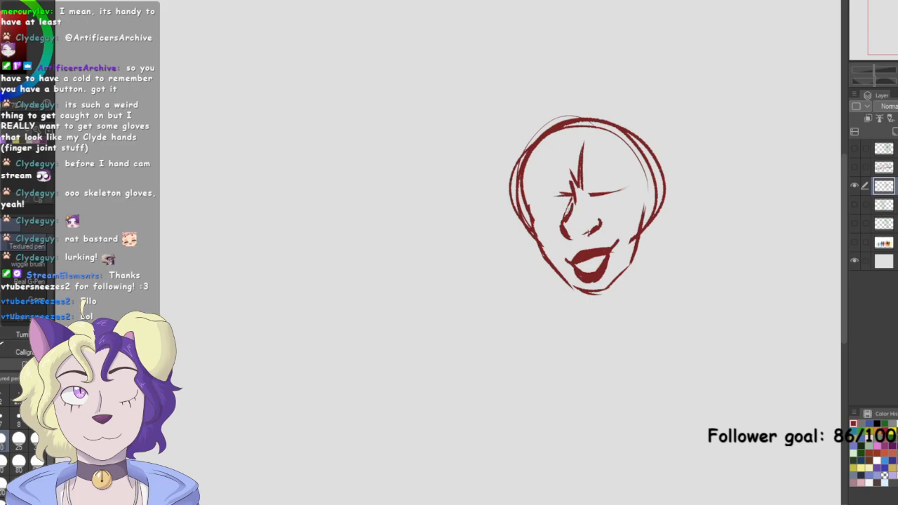
key("e")
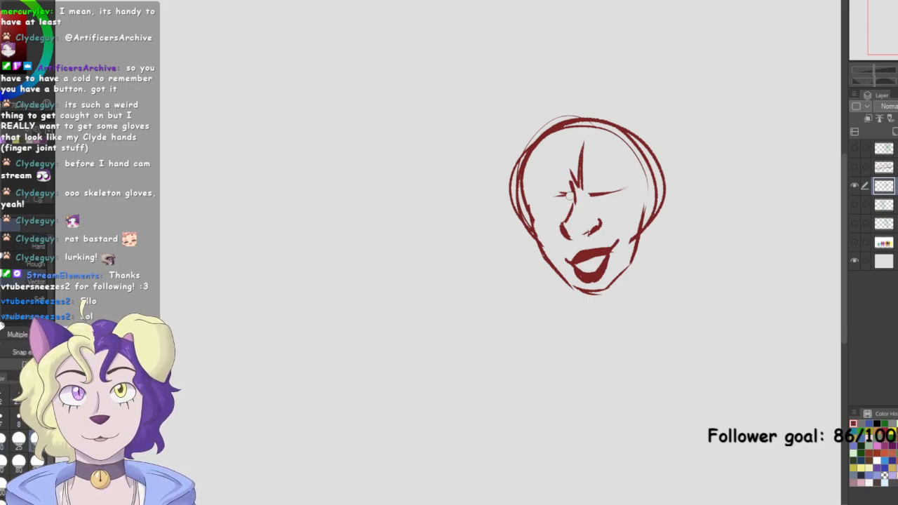
left_click_drag(588, 222, 598, 226)
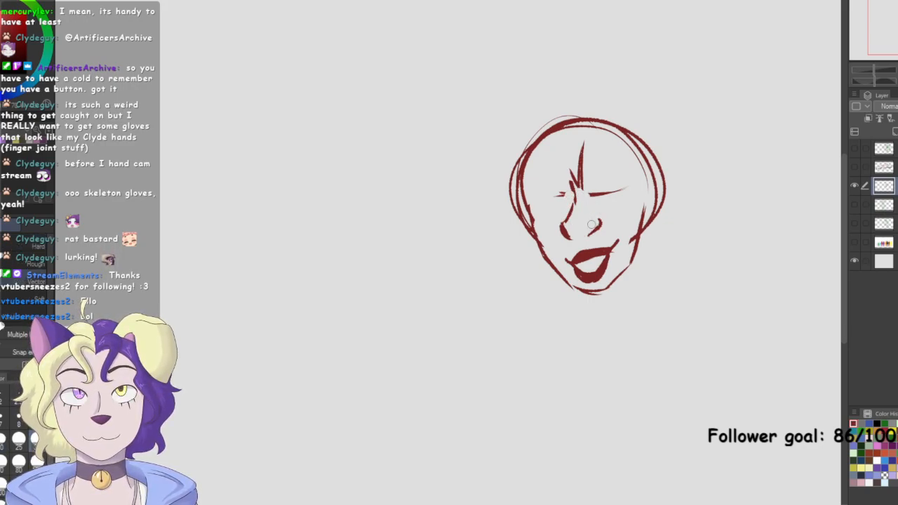
Draw both eyes with curved lids, oval irises and shaded pupils, erasing the remaining guidelines between them
key("p")
key("p")
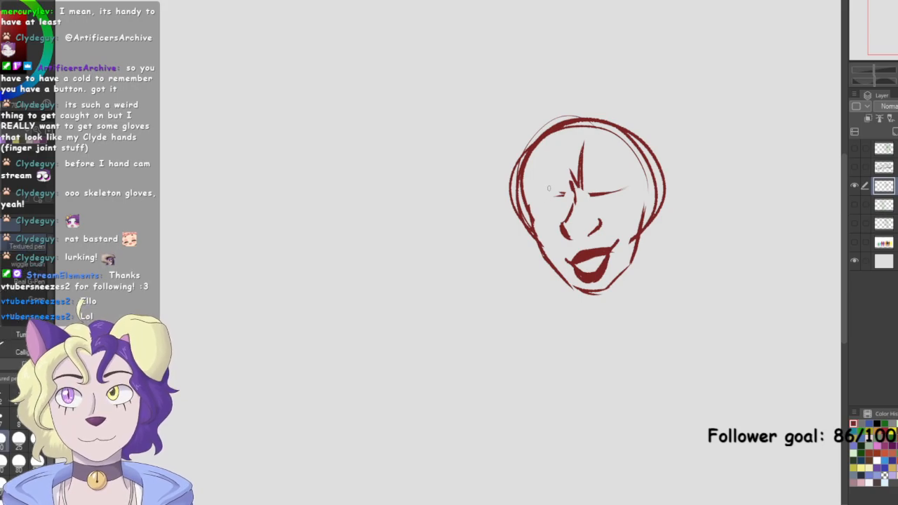
mouse_move(541, 201)
left_mouse_down()
mouse_move(559, 181)
mouse_move(571, 201)
mouse_move(559, 211)
mouse_move(617, 173)
mouse_move(626, 181)
mouse_move(624, 203)
mouse_move(596, 192)
mouse_move(627, 193)
mouse_move(608, 195)
left_mouse_up()
key("e")
left_click_drag(580, 186, 582, 143)
mouse_move(556, 198)
left_mouse_down()
mouse_move(565, 186)
mouse_move(556, 211)
mouse_move(564, 209)
mouse_move(556, 208)
left_mouse_up()
key("p")
mouse_move(612, 175)
left_mouse_down()
mouse_move(607, 202)
mouse_move(626, 184)
mouse_move(623, 198)
left_mouse_up()
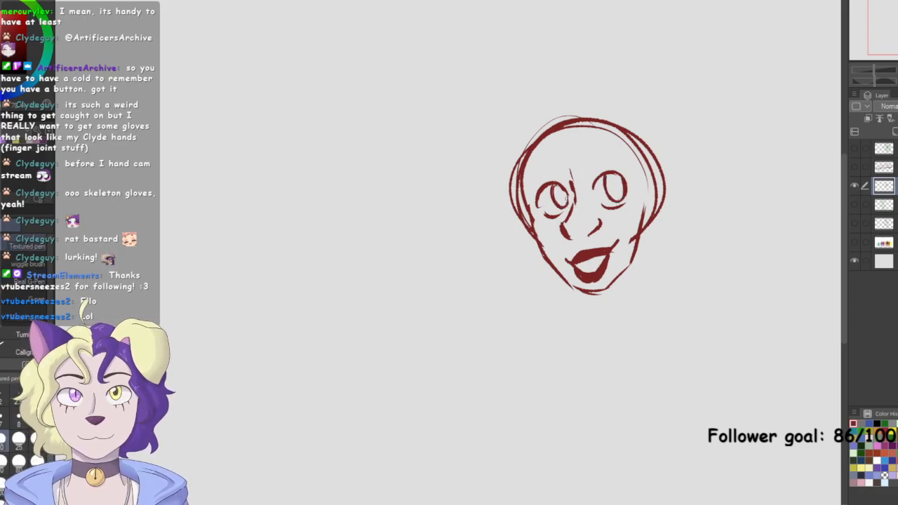
left_click_drag(557, 185, 568, 202)
left_click_drag(613, 174, 619, 193)
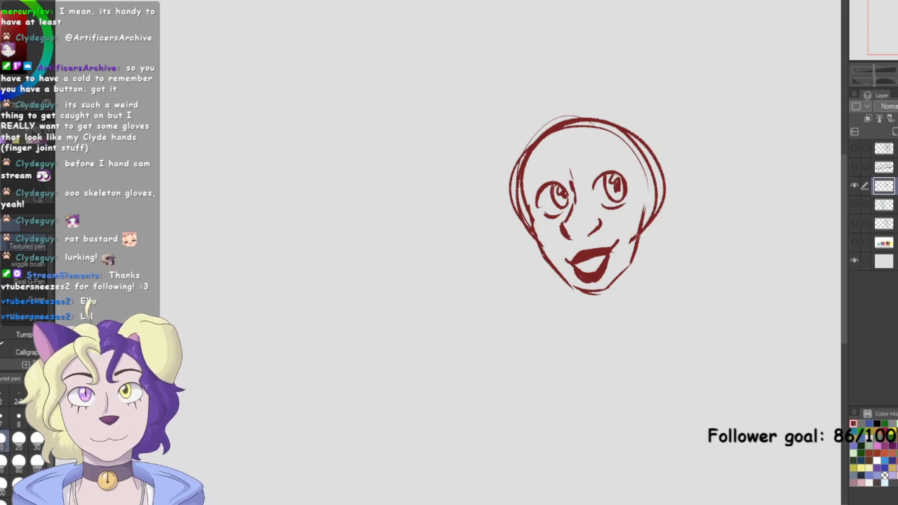
Erase the lower sides of the construction circle outside the cheeks and jaw
key("e")
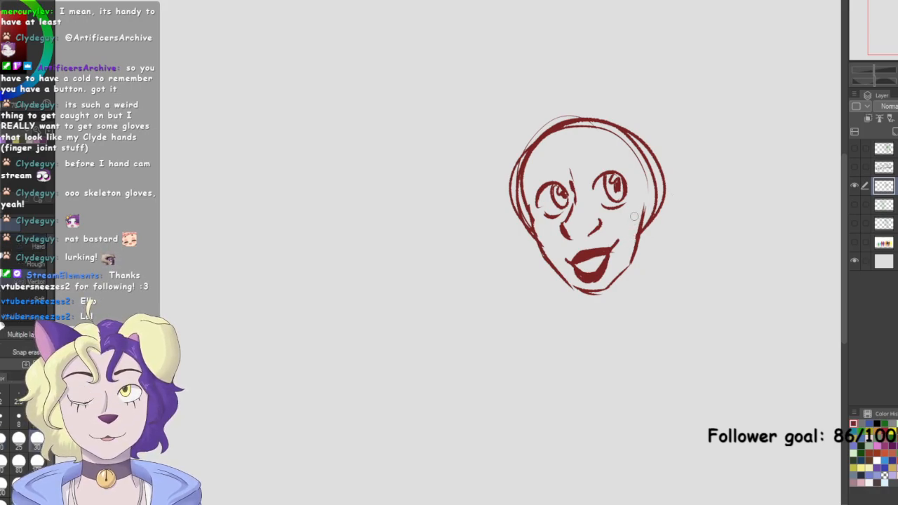
left_click_drag(656, 193, 653, 224)
mouse_move(654, 172)
left_mouse_down()
mouse_move(659, 229)
mouse_move(670, 202)
mouse_move(648, 233)
left_mouse_up()
left_click_drag(511, 179, 539, 266)
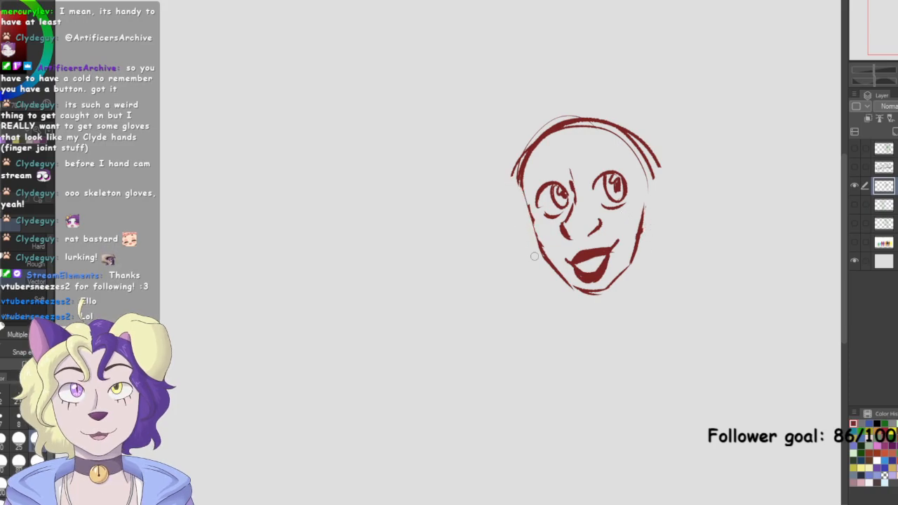
mouse_move(516, 193)
left_mouse_down()
mouse_move(519, 155)
mouse_move(546, 260)
left_mouse_up()
Draw the fringe and side strands framing the face, with loose curls down the hair's left side
key("p")
mouse_move(648, 176)
left_mouse_down()
mouse_move(666, 189)
mouse_move(666, 208)
mouse_move(644, 234)
left_mouse_up()
mouse_move(557, 126)
left_mouse_down()
mouse_move(538, 118)
mouse_move(546, 163)
mouse_move(518, 196)
mouse_move(516, 252)
mouse_move(534, 267)
mouse_move(535, 187)
mouse_move(560, 164)
mouse_move(547, 127)
mouse_move(595, 111)
mouse_move(590, 173)
mouse_move(634, 152)
left_mouse_up()
mouse_move(631, 191)
left_mouse_down()
mouse_move(632, 219)
mouse_move(654, 252)
left_mouse_up()
left_click_drag(642, 198, 657, 245)
mouse_move(535, 120)
left_mouse_down()
mouse_move(511, 153)
mouse_move(499, 219)
mouse_move(500, 250)
mouse_move(520, 259)
left_mouse_up()
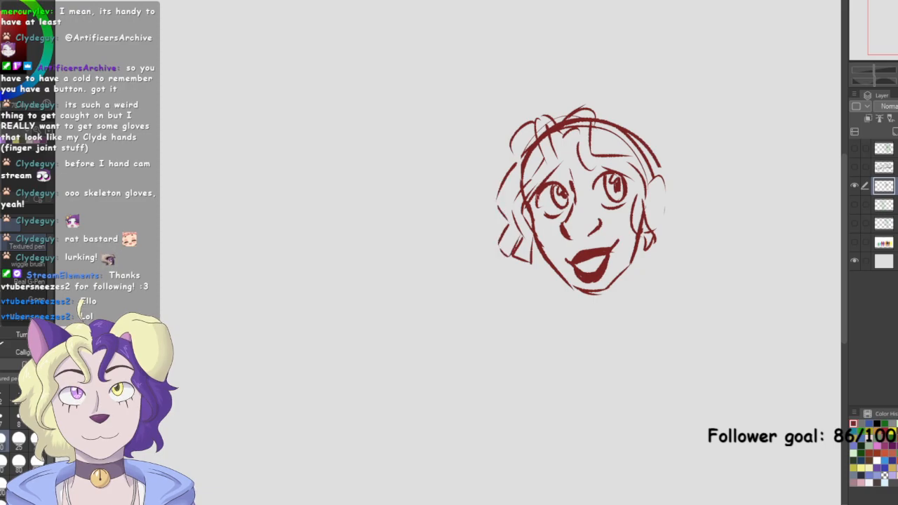
mouse_move(513, 150)
left_mouse_down()
mouse_move(485, 220)
mouse_move(498, 260)
mouse_move(538, 268)
mouse_move(558, 289)
left_mouse_up()
left_click_drag(544, 252, 562, 289)
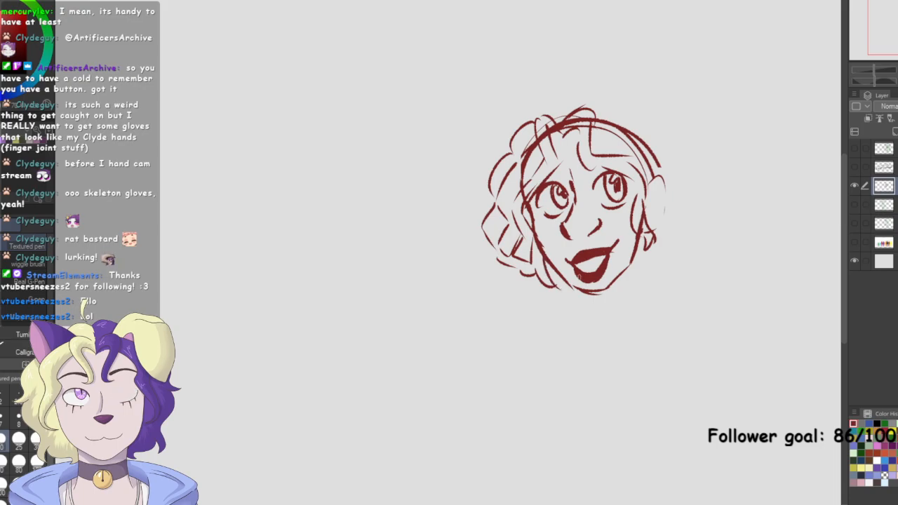
Add rounded curls over the crown and down the hair's right side to the jaw
mouse_move(558, 121)
left_mouse_down()
mouse_move(587, 101)
mouse_move(612, 113)
mouse_move(608, 148)
mouse_move(637, 149)
mouse_move(666, 239)
left_mouse_up()
mouse_move(606, 98)
left_mouse_down()
mouse_move(662, 148)
mouse_move(673, 184)
mouse_move(646, 131)
mouse_move(693, 216)
left_mouse_up()
mouse_move(665, 179)
left_mouse_down()
mouse_move(676, 232)
mouse_move(697, 220)
mouse_move(661, 254)
left_mouse_up()
mouse_move(666, 257)
left_mouse_down()
mouse_move(631, 266)
mouse_move(649, 301)
left_mouse_up()
Draw the neck beneath the jaw and an angular neckline with shoulder slopes at its base
mouse_move(584, 297)
left_mouse_down()
mouse_move(581, 320)
mouse_move(583, 309)
mouse_move(570, 327)
mouse_move(593, 340)
left_mouse_up()
left_click_drag(594, 337, 629, 327)
left_click_drag(643, 264, 648, 323)
left_click_drag(644, 285, 647, 323)
left_click_drag(583, 307, 539, 322)
mouse_move(539, 324)
left_mouse_down()
mouse_move(578, 337)
mouse_move(609, 335)
mouse_move(651, 311)
mouse_move(675, 329)
left_mouse_up()
left_click_drag(665, 334, 598, 341)
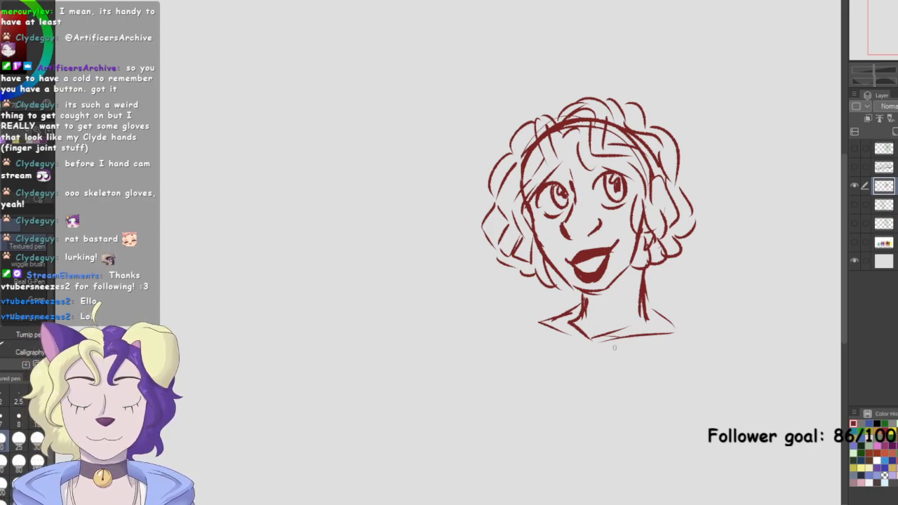
Add small broken marks on the side of the neck and a pointed tooth in the open mouth
mouse_move(626, 290)
left_mouse_down()
mouse_move(616, 320)
mouse_move(633, 324)
left_mouse_up()
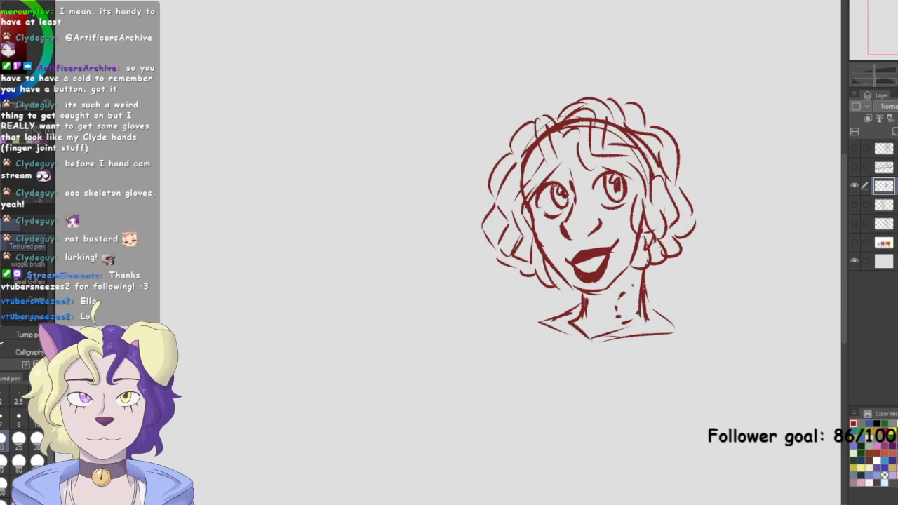
left_click_drag(595, 259, 602, 267)
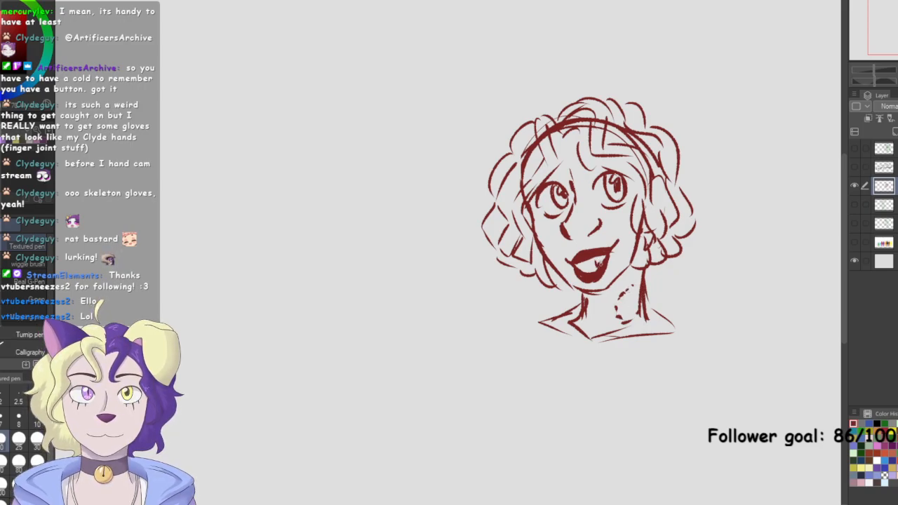
key("ctrl+z")
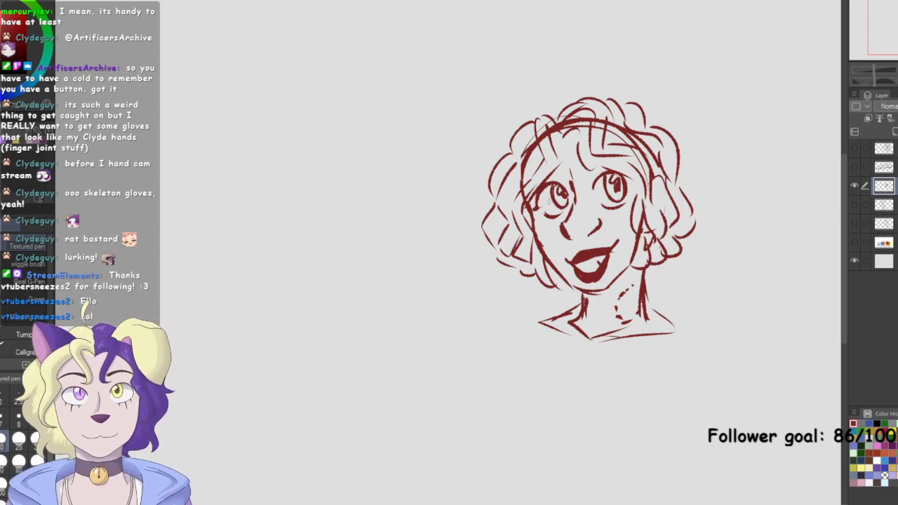
Add a lash at the eye's outer corner and draw a filled choker around the neck
left_click_drag(628, 190, 635, 191)
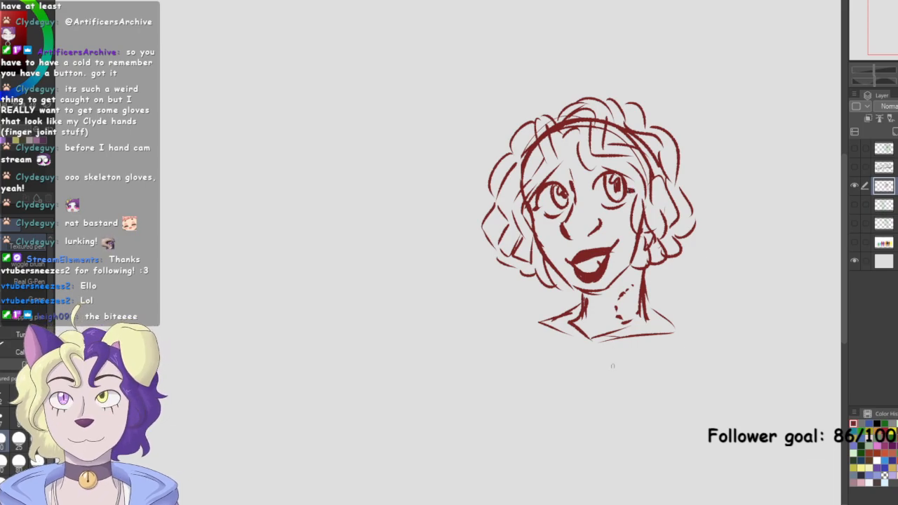
mouse_move(583, 306)
left_mouse_down()
mouse_move(641, 302)
mouse_move(605, 309)
mouse_move(583, 303)
left_mouse_up()
mouse_move(640, 299)
left_mouse_down()
mouse_move(606, 307)
mouse_move(631, 311)
mouse_move(589, 310)
mouse_move(642, 305)
mouse_move(636, 307)
left_mouse_up()
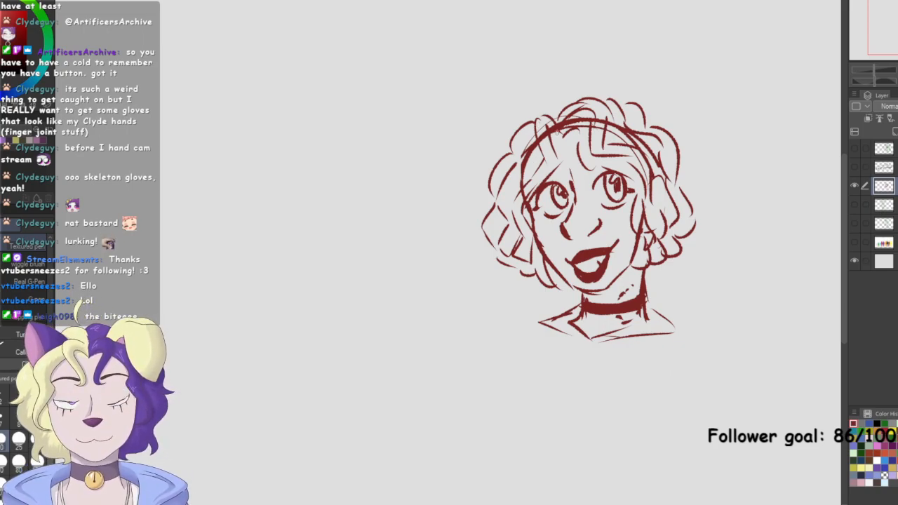
Draw thick arched eyebrows above both eyes and extend the left shoulder line outward from the neck
mouse_move(534, 173)
left_mouse_down()
mouse_move(564, 155)
mouse_move(554, 152)
mouse_move(629, 149)
left_mouse_up()
mouse_move(594, 154)
left_mouse_down()
mouse_move(629, 149)
mouse_move(608, 148)
mouse_move(619, 152)
left_mouse_up()
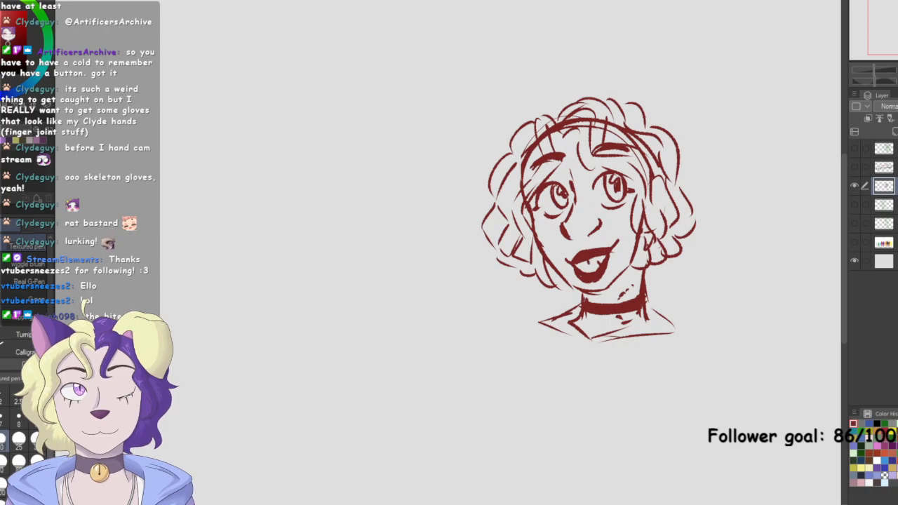
mouse_move(554, 316)
left_mouse_down()
mouse_move(518, 343)
mouse_move(505, 414)
left_mouse_up()
key("ctrl+z")
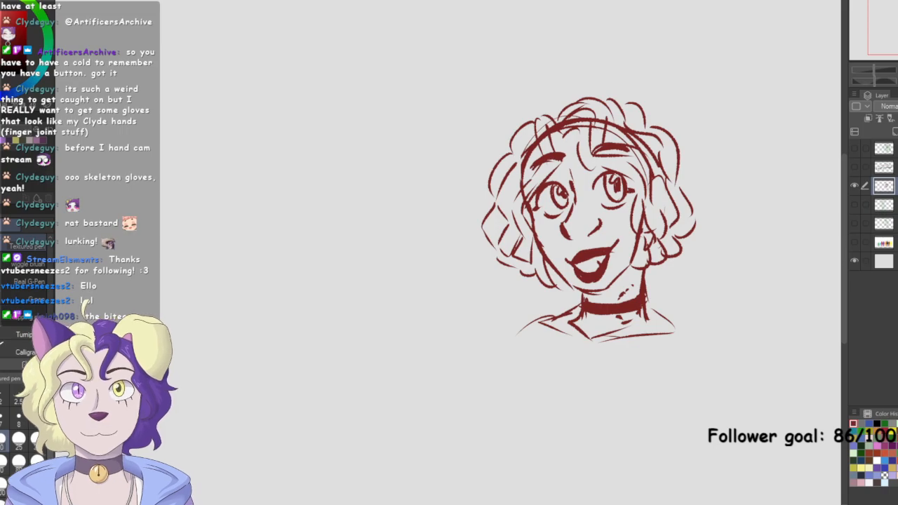
Dot freckles across the nose and both cheeks of the dark red curly-haired character
key("ctrl+minus")
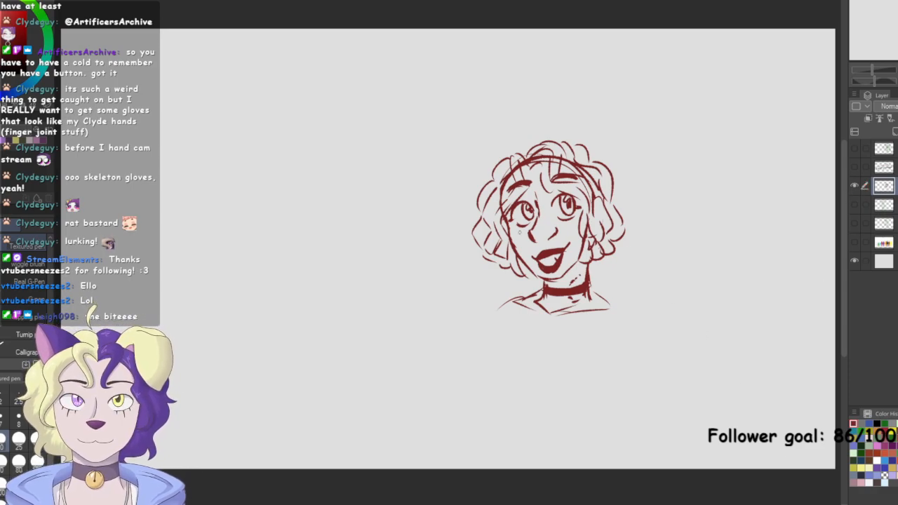
left_click(543, 227)
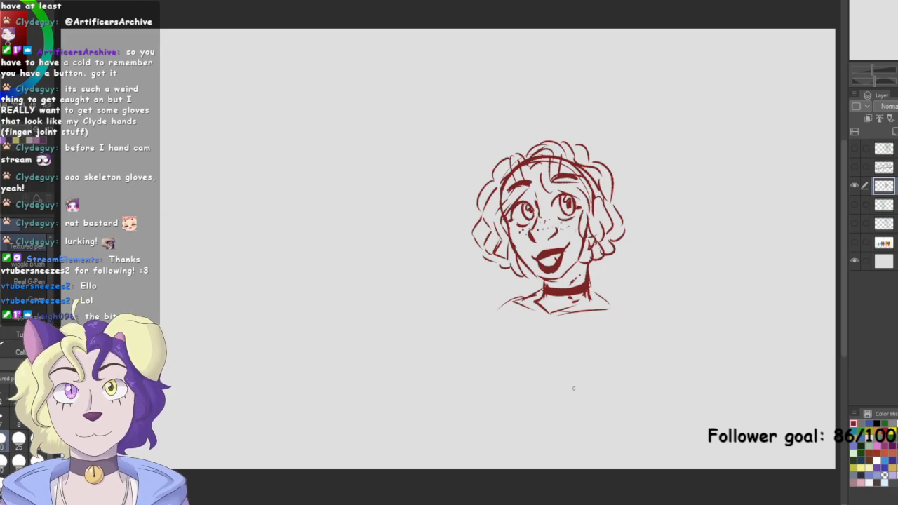
key("ctrl+plus")
key("ctrl+plus")
key("ctrl+plus")
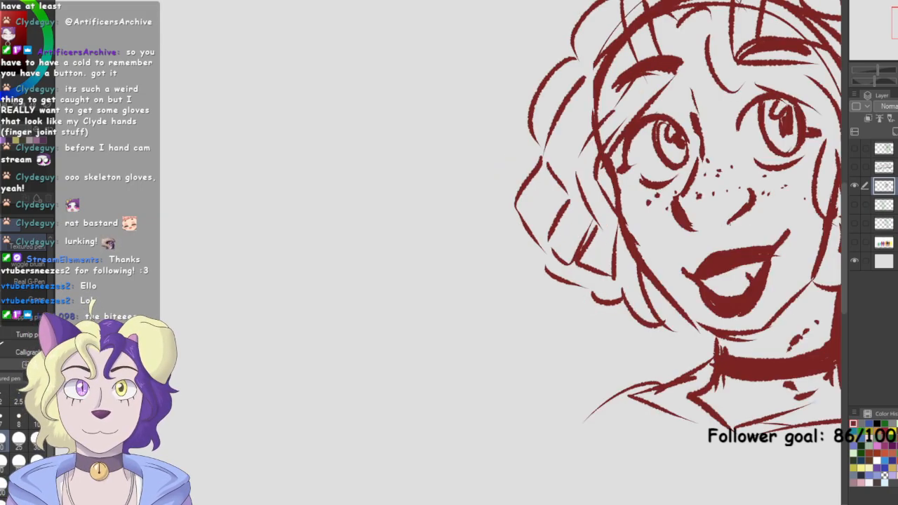
left_click_drag(666, 210, 320, 302)
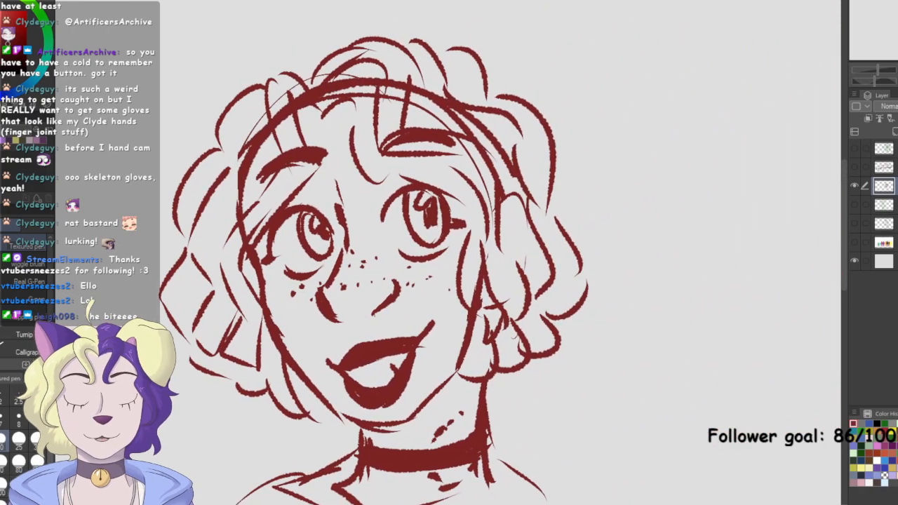
key("ctrl+0")
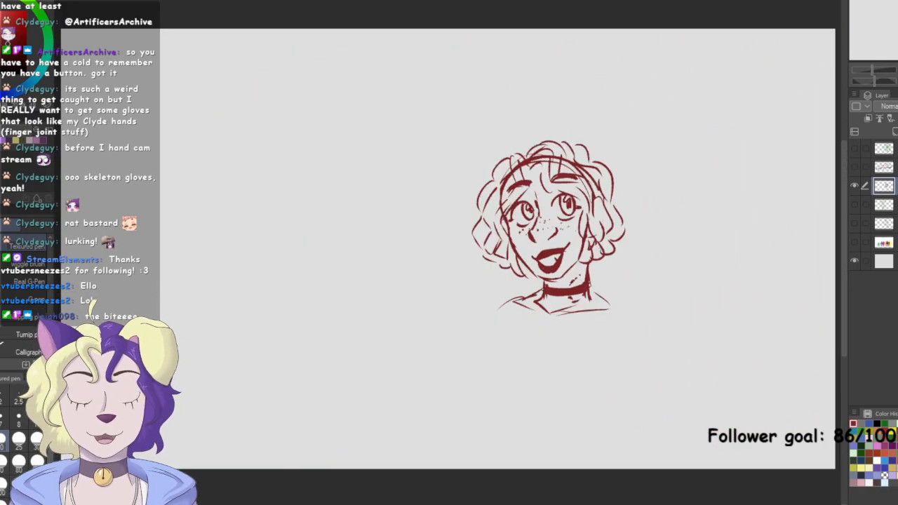
Hide the dark red head sketch, show the green full-body character sketch with boots and select its layer
left_click(856, 204)
left_click(857, 203)
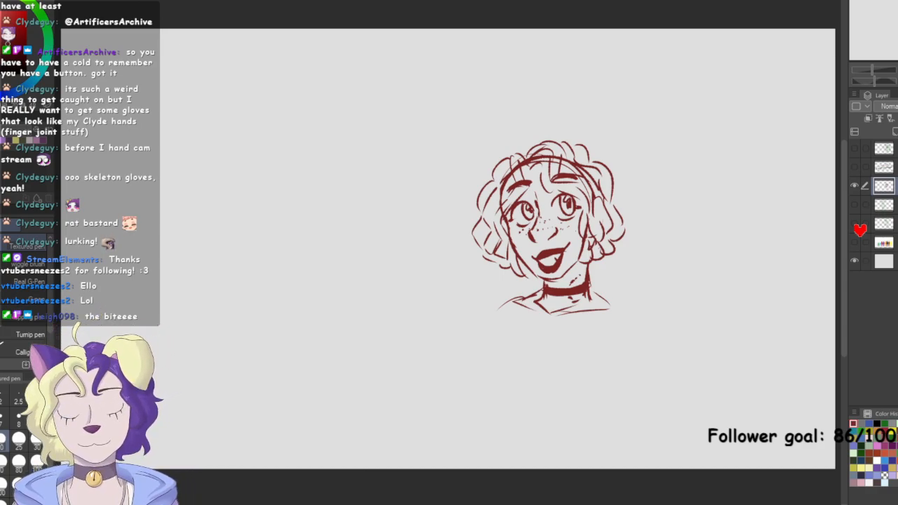
left_click(856, 185)
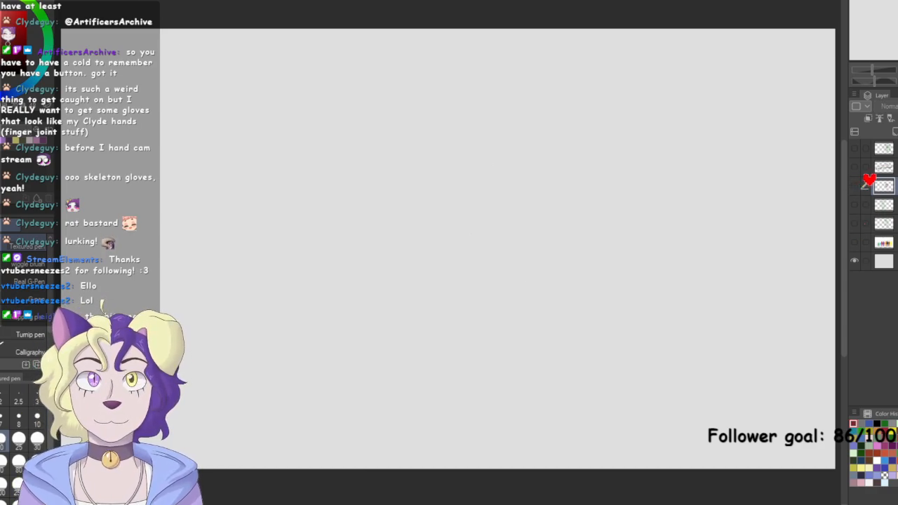
left_click(856, 167)
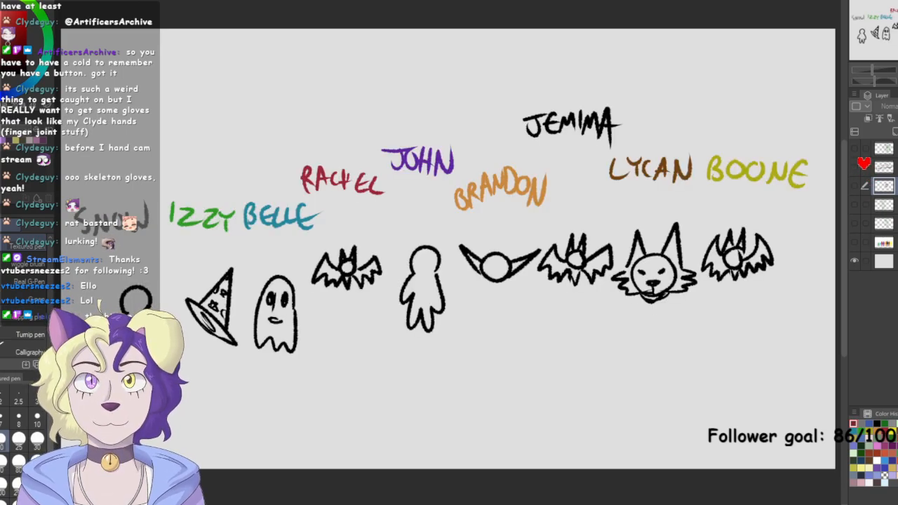
left_click(855, 167)
left_click(856, 204)
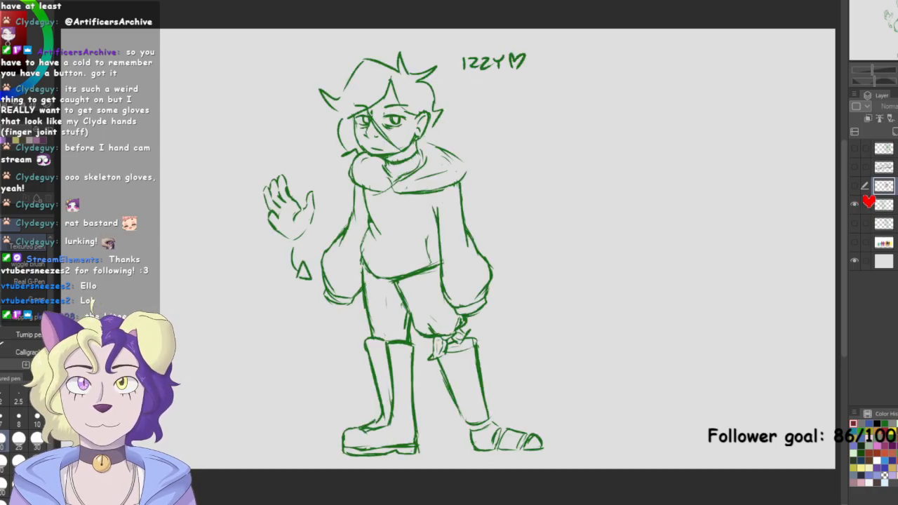
left_click(881, 203)
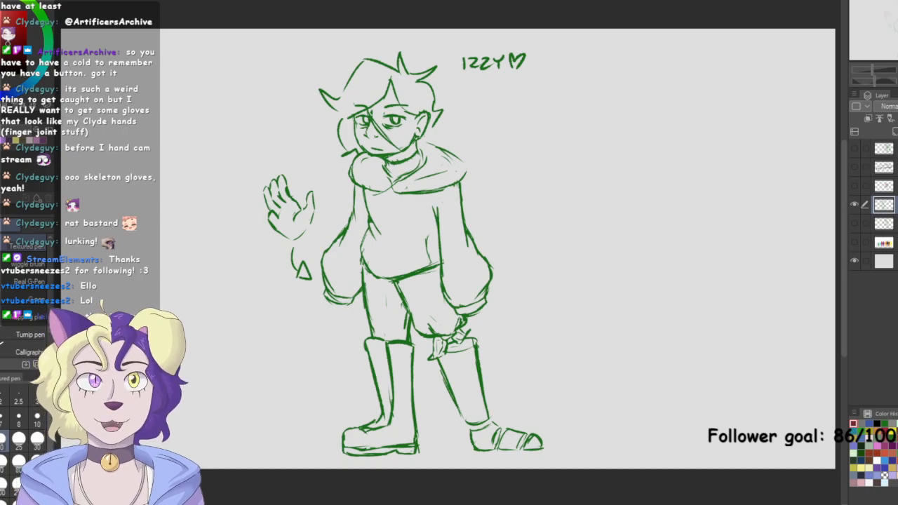
Fade the green full-body sketch by lowering its layer opacity and add a new layer above it
left_click(897, 106)
left_click_drag(442, 211, 466, 286)
scroll(450, 254, "up", 4)
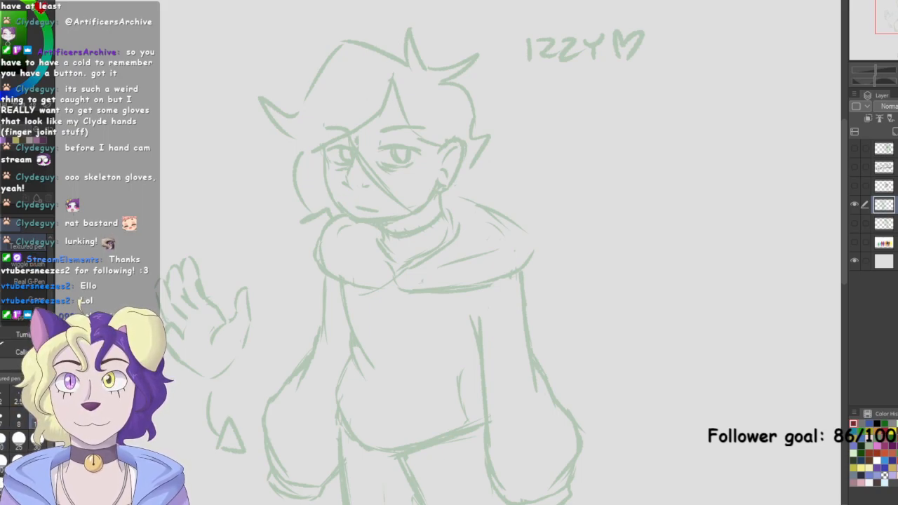
left_click_drag(342, 195, 456, 261)
key("ctrl+plus")
left_click(897, 131)
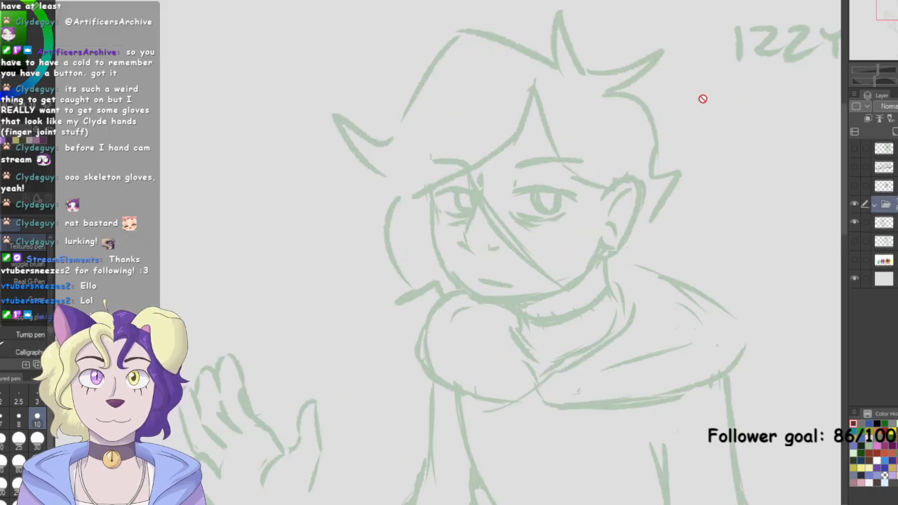
key("ctrl+z")
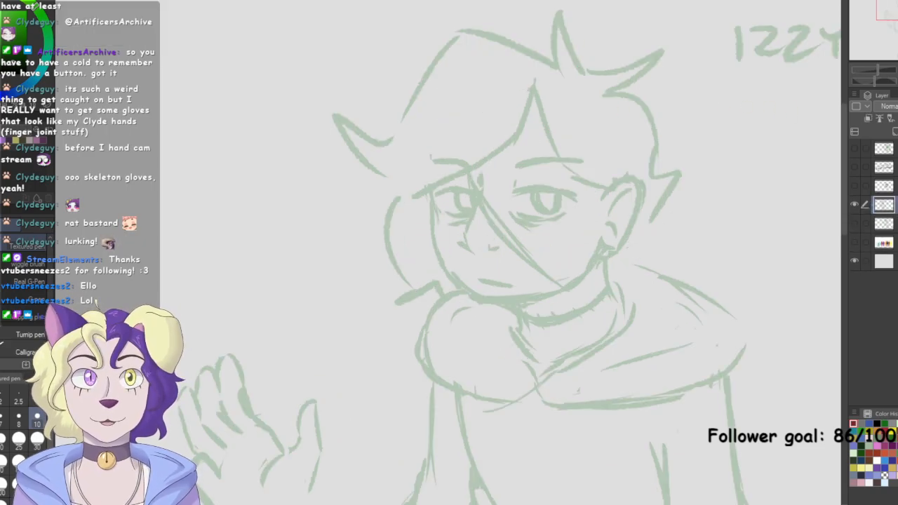
left_click(894, 132)
Ink the spiky hair outline, parted fringe and ear in dark green over the faded sketch
mouse_move(586, 73)
left_mouse_down()
mouse_move(551, 43)
mouse_move(567, 74)
mouse_move(649, 55)
mouse_move(611, 91)
mouse_move(657, 60)
mouse_move(603, 93)
left_mouse_up()
key("ctrl+z")
mouse_move(558, 69)
left_mouse_down()
mouse_move(486, 26)
mouse_move(393, 127)
mouse_move(338, 103)
mouse_move(386, 188)
mouse_move(402, 265)
mouse_move(386, 288)
mouse_move(445, 295)
left_mouse_up()
mouse_move(537, 78)
left_mouse_down()
mouse_move(532, 113)
mouse_move(485, 165)
mouse_move(411, 201)
left_mouse_up()
mouse_move(538, 90)
left_mouse_down()
mouse_move(545, 139)
mouse_move(643, 195)
mouse_move(602, 251)
left_mouse_up()
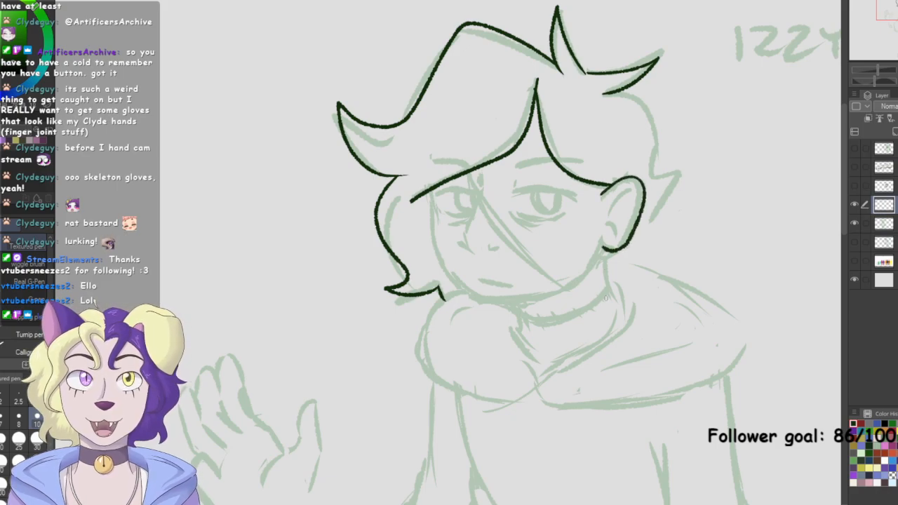
mouse_move(604, 92)
left_mouse_down()
mouse_move(654, 129)
mouse_move(648, 182)
mouse_move(679, 177)
mouse_move(635, 220)
left_mouse_up()
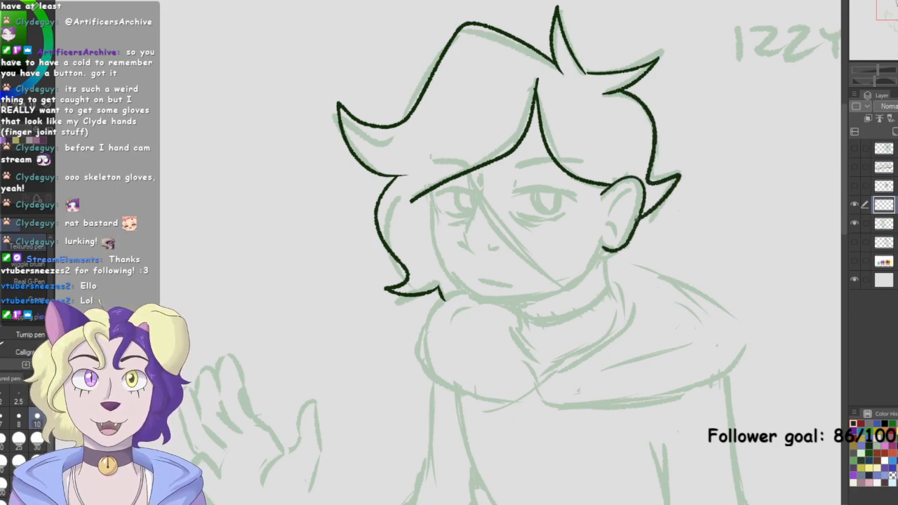
key("ctrl+z")
mouse_move(603, 92)
left_mouse_down()
mouse_move(658, 109)
mouse_move(657, 169)
mouse_move(684, 160)
mouse_move(644, 212)
left_mouse_up()
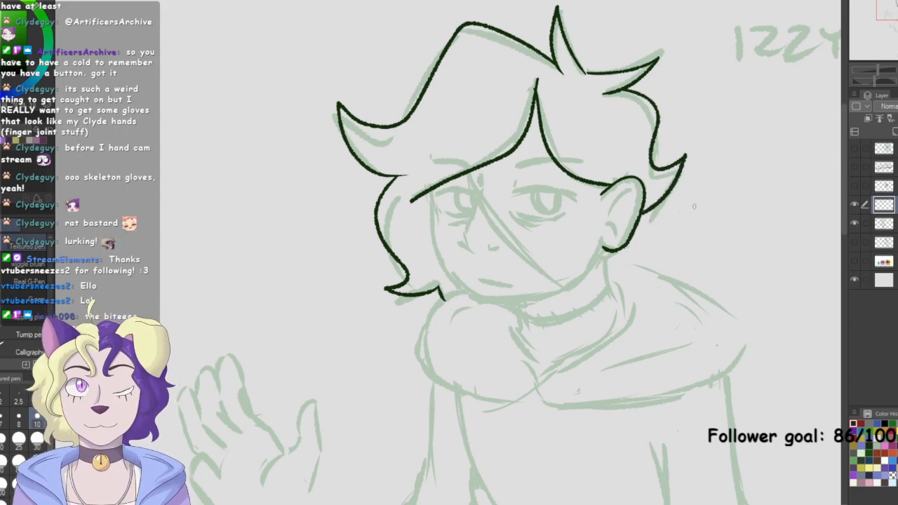
Ink the nose with its nostril, the face contour from fringe to ear, and a short straight mouth
mouse_move(534, 246)
left_mouse_down()
mouse_move(657, 250)
mouse_move(443, 282)
left_mouse_up()
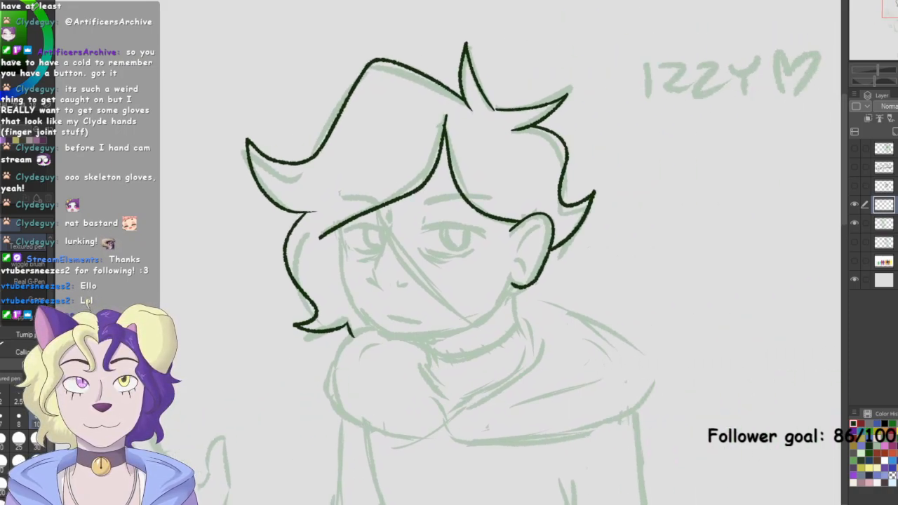
mouse_move(383, 123)
left_mouse_down()
mouse_move(373, 150)
mouse_move(493, 336)
left_mouse_up()
mouse_move(492, 336)
left_mouse_down()
mouse_move(405, 202)
mouse_move(406, 125)
left_mouse_up()
key("ctrl+z")
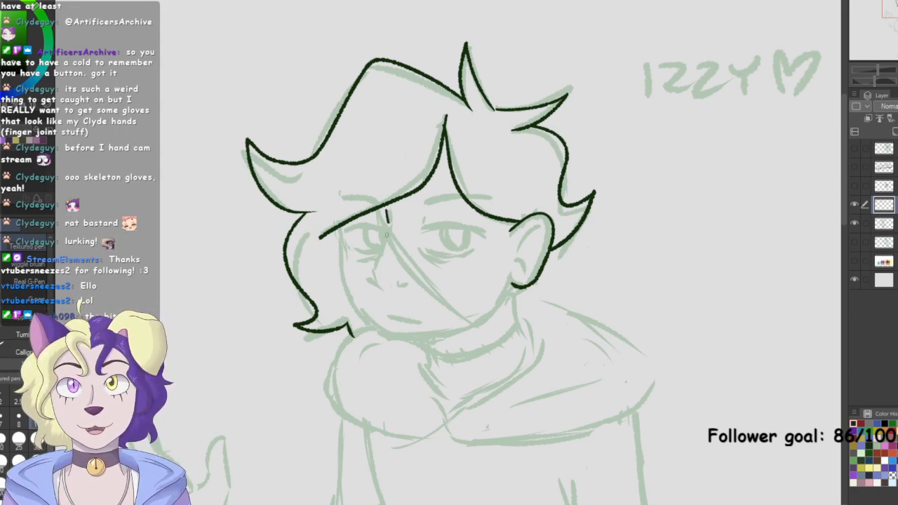
mouse_move(388, 222)
left_mouse_down()
mouse_move(368, 274)
mouse_move(378, 291)
left_mouse_up()
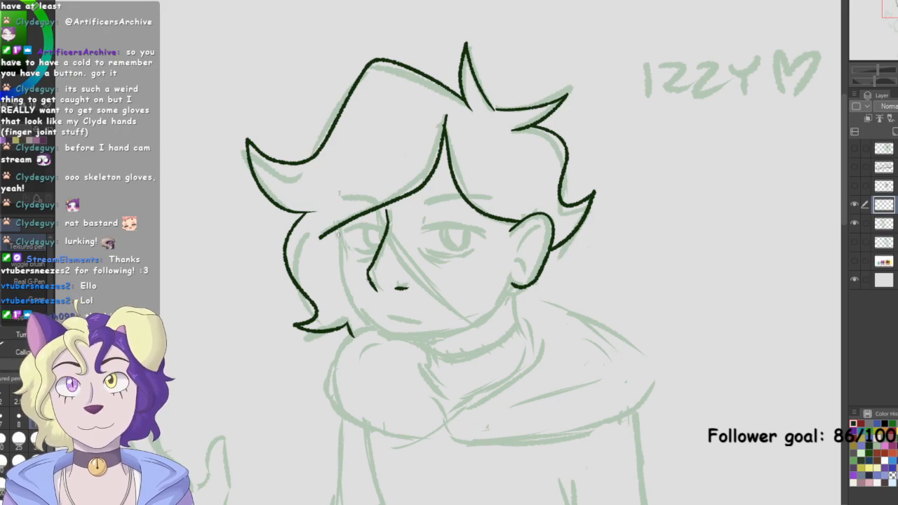
mouse_move(339, 231)
left_mouse_down()
mouse_move(359, 309)
mouse_move(395, 338)
mouse_move(469, 328)
mouse_move(512, 283)
left_mouse_up()
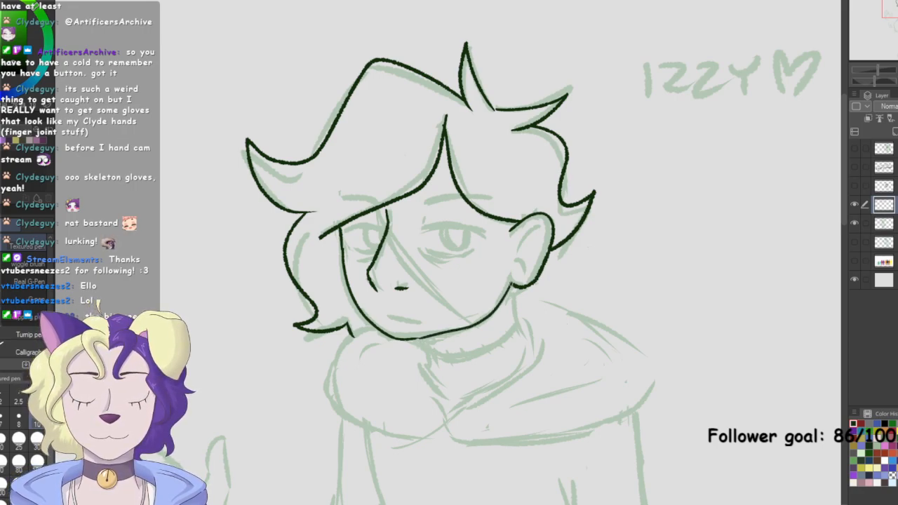
mouse_move(388, 315)
left_mouse_down()
mouse_move(444, 321)
mouse_move(459, 302)
left_mouse_up()
Ink thick drooping upper eyelids, lower lid lines and a bag under the eye nearest the ear
key("ctrl+plus")
mouse_move(349, 207)
left_mouse_down()
mouse_move(412, 204)
mouse_move(416, 196)
mouse_move(529, 201)
mouse_move(566, 215)
left_mouse_up()
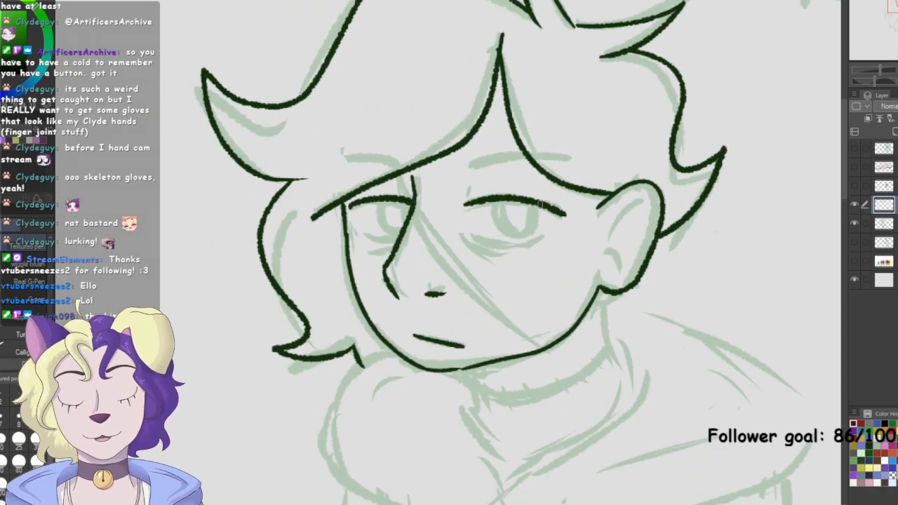
left_click_drag(463, 208, 540, 209)
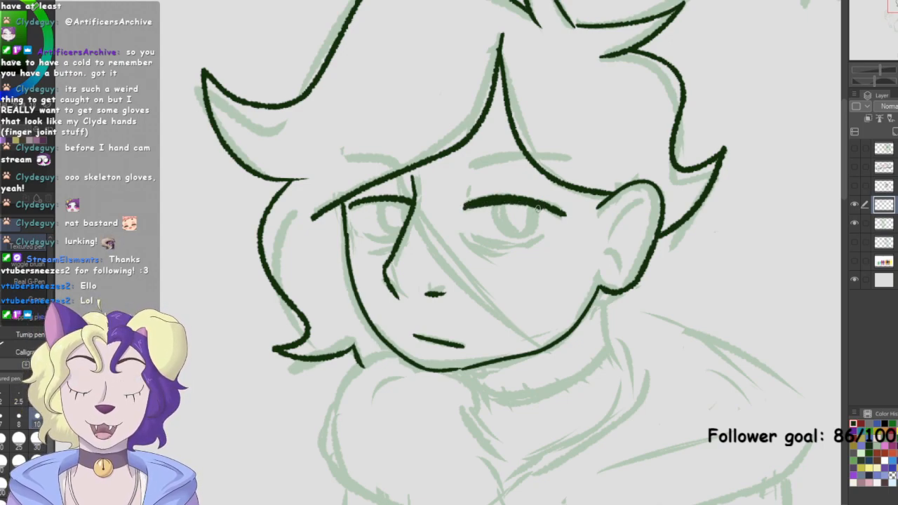
mouse_move(355, 203)
left_mouse_down()
mouse_move(413, 208)
mouse_move(352, 208)
left_mouse_up()
left_click_drag(465, 207, 551, 211)
left_click_drag(367, 240, 391, 239)
left_click_drag(478, 237, 542, 244)
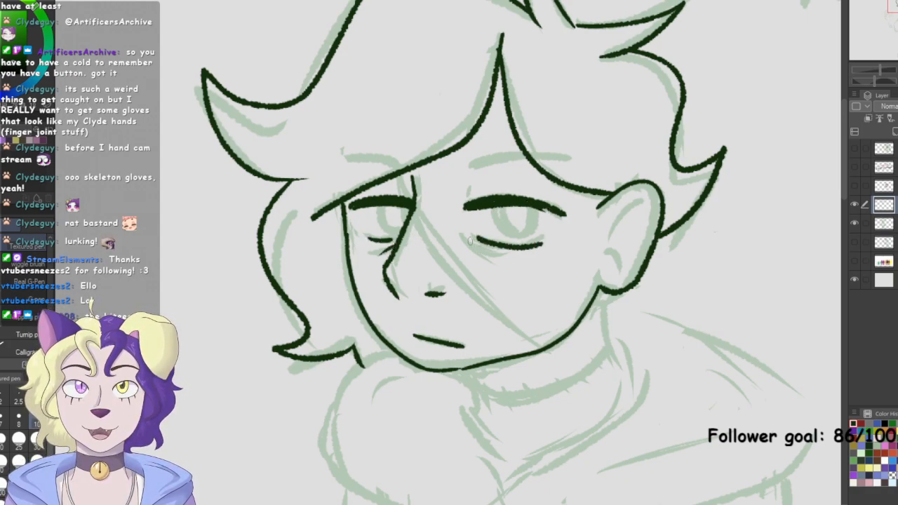
left_click_drag(470, 242, 499, 259)
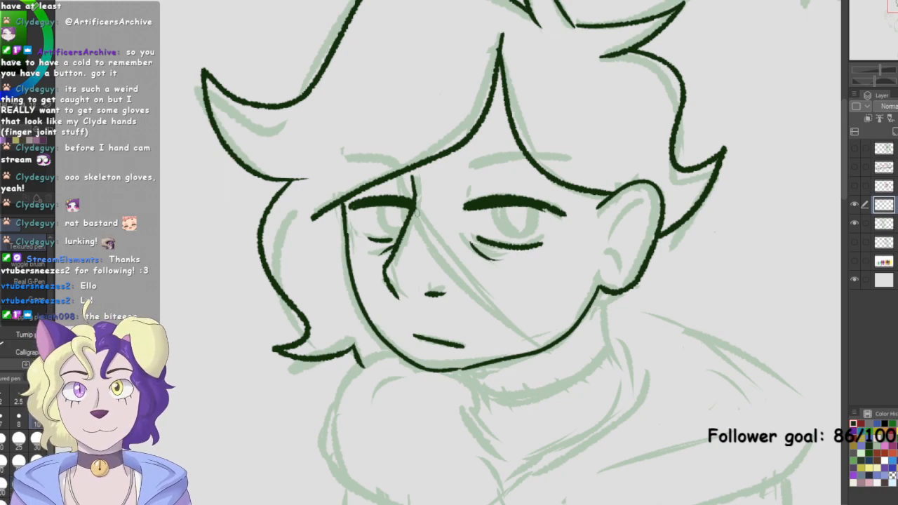
Ink both eyebrows over the faded sketch, redrawing the one nearest the ear with a thicker inner end
mouse_move(339, 155)
left_mouse_down()
mouse_move(376, 153)
mouse_move(405, 166)
left_mouse_up()
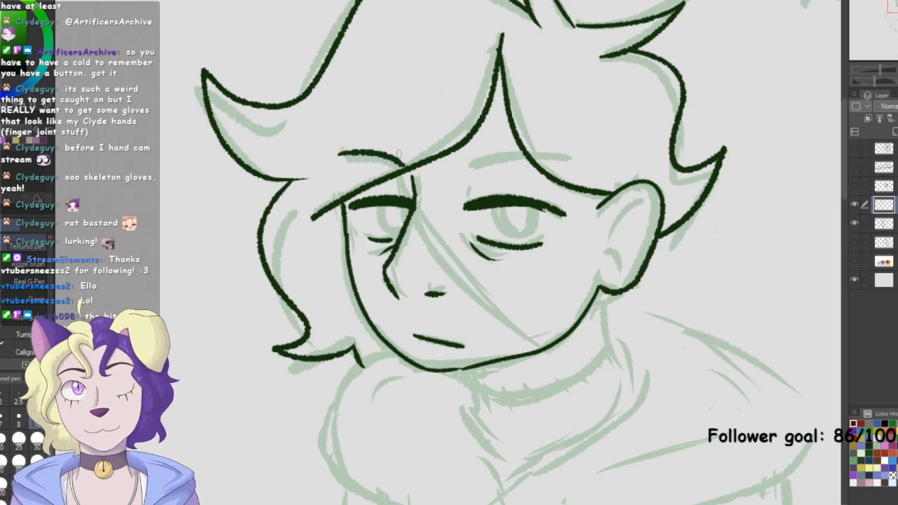
left_click_drag(470, 166, 567, 150)
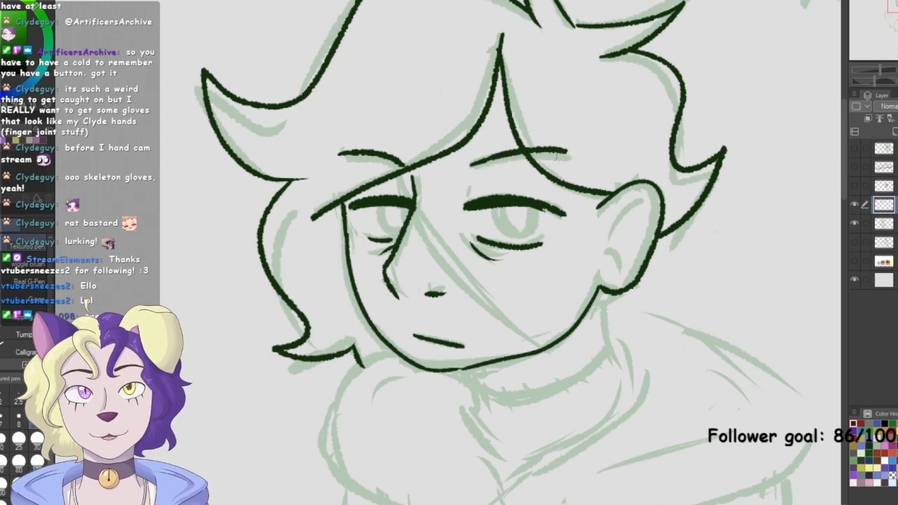
key("ctrl+z")
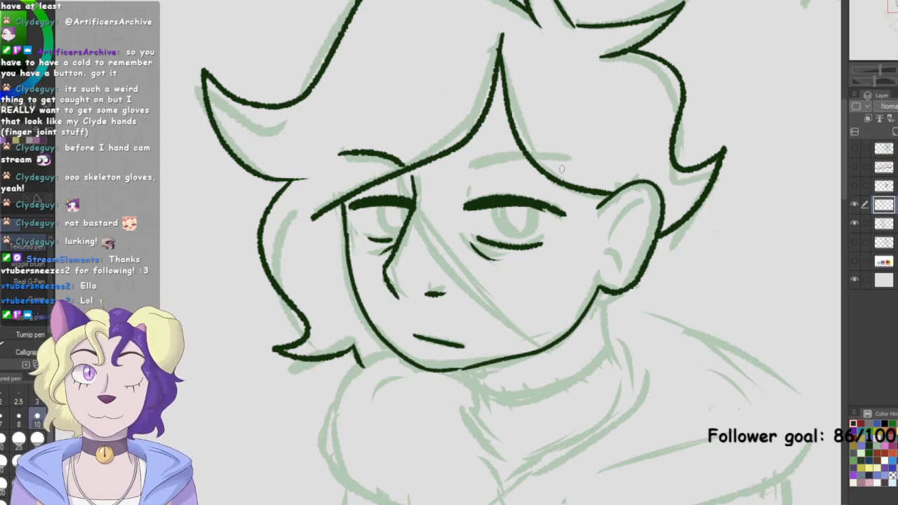
left_click_drag(574, 157, 470, 166)
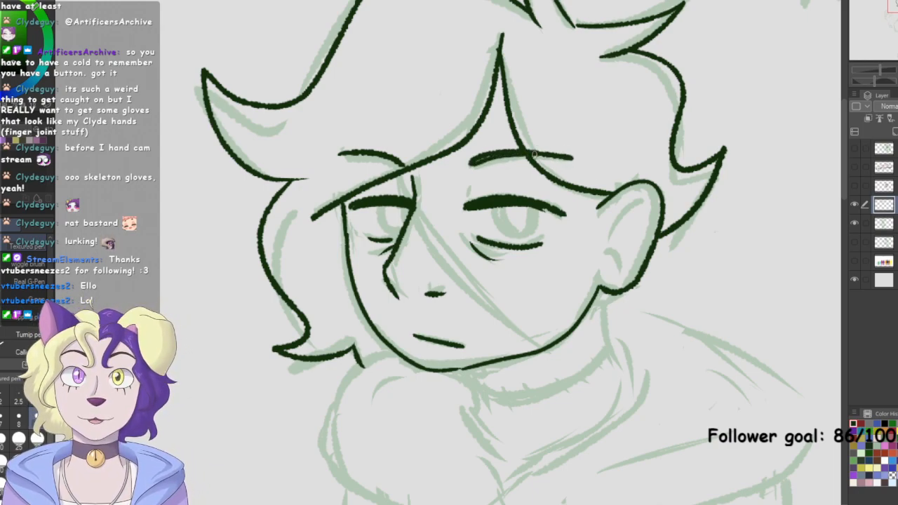
left_click_drag(365, 155, 402, 163)
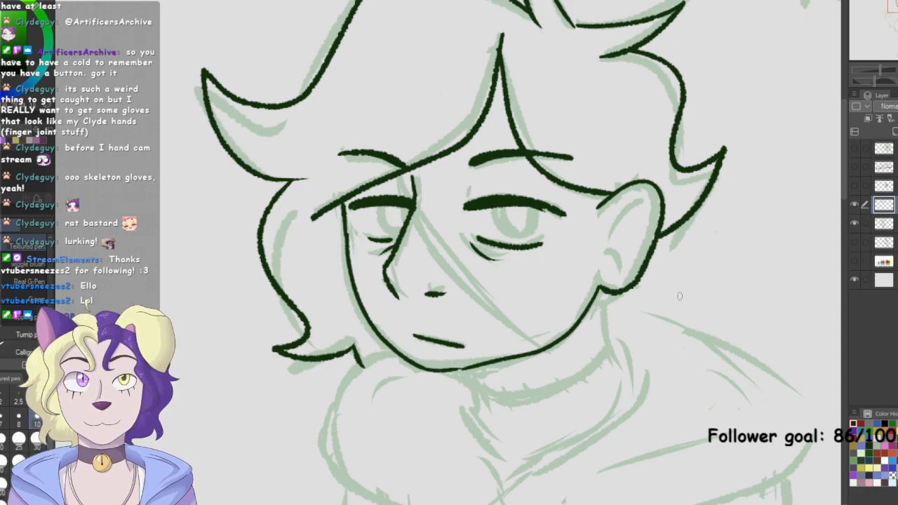
Show the second green full-body sketch and restore the faded sketch with boots to full opacity
left_click(854, 223)
left_click(855, 242)
left_click(882, 243)
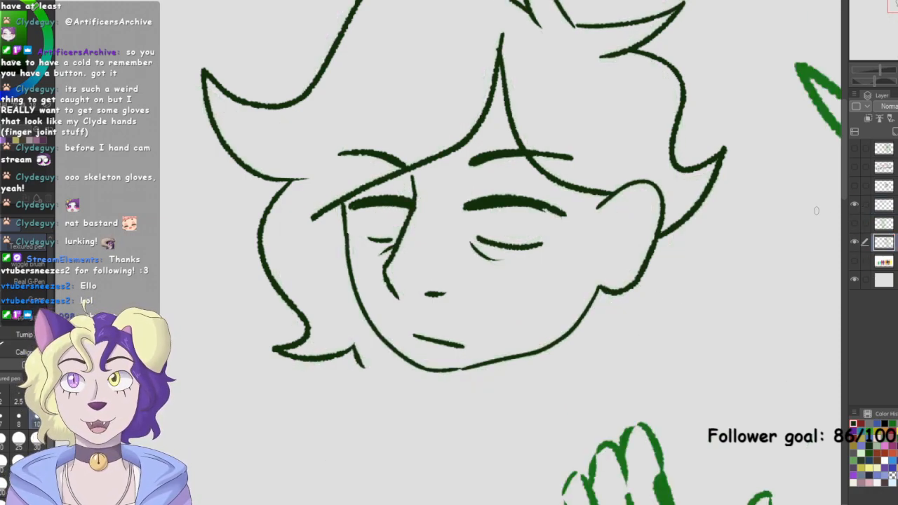
left_click(885, 223)
left_click(855, 224)
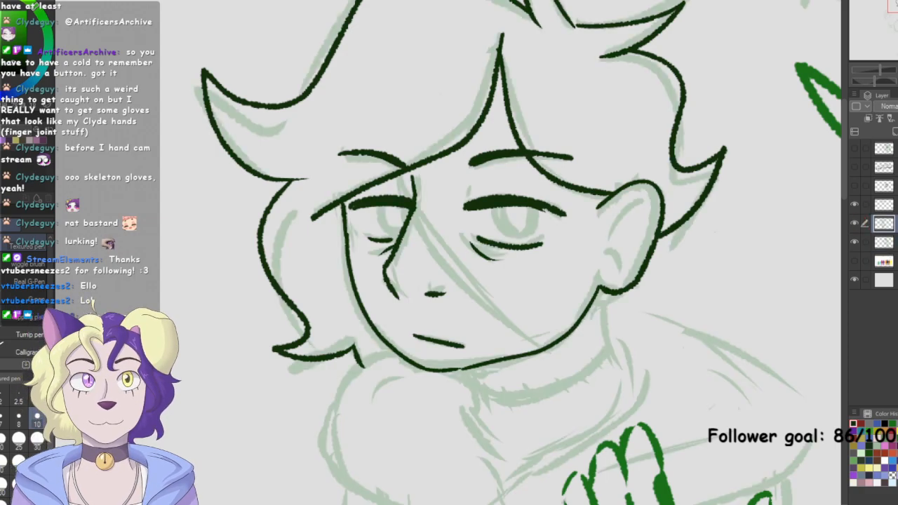
left_click(897, 106)
key("ctrl+0")
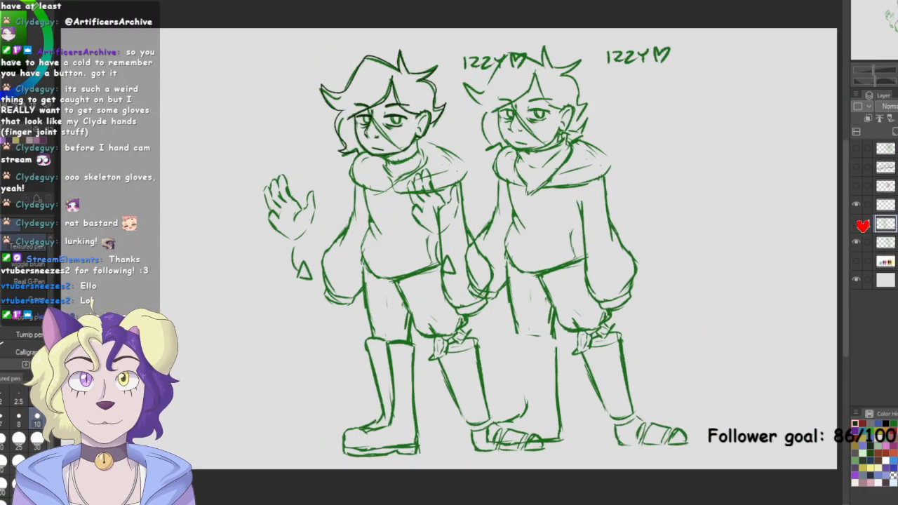
Hide the full-body sketch with boots and make the second full-body sketch the active layer
left_click(855, 223)
left_click(855, 242)
left_click(855, 242)
left_click(885, 242)
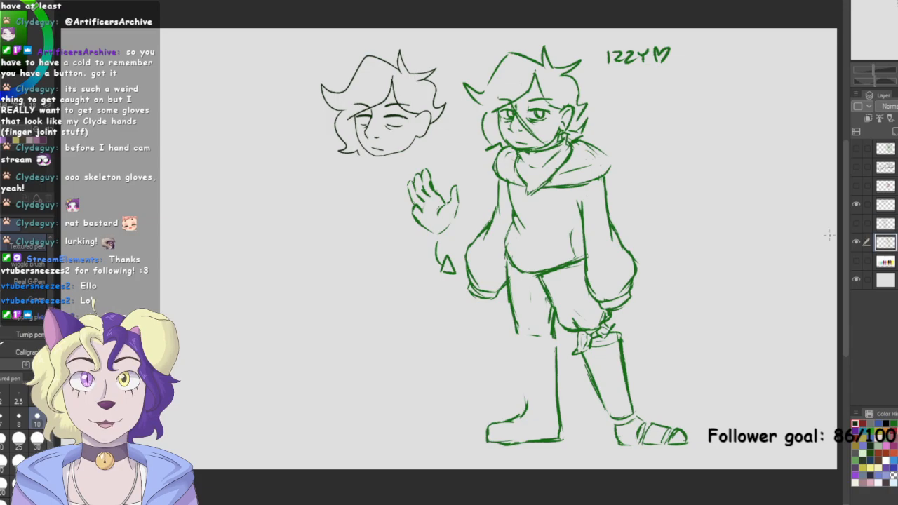
Move the second full-body sketch sideways until its head lies underneath the inked head line art
key("k")
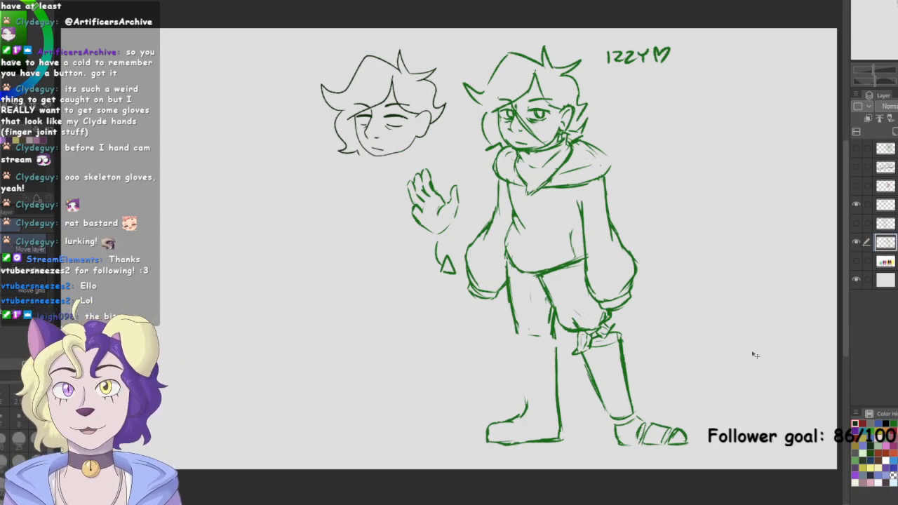
key("Left")
key("Left")
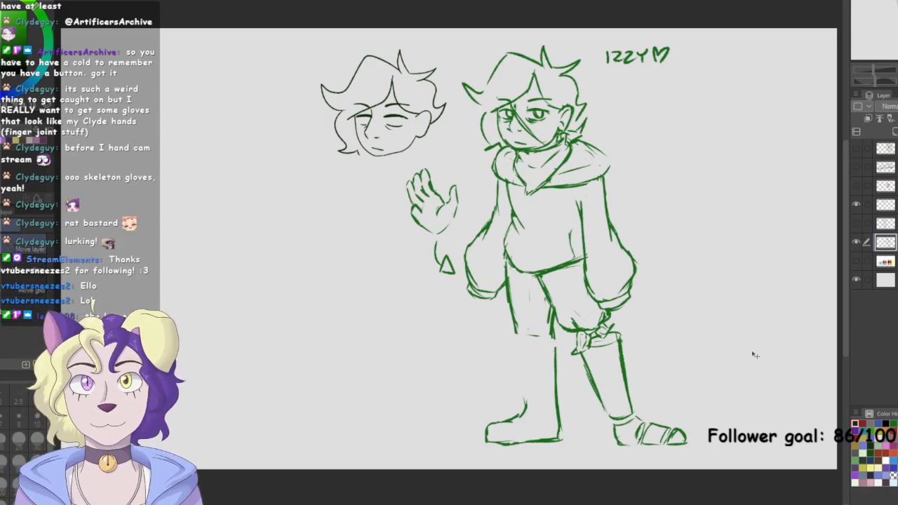
key("Left")
key("Left")
key("Left")
key("Left")
key("Left")
key("Left")
key("Left")
key("Left")
key("Left")
key("Left")
key("Left")
key("Left")
key("Left")
key("Left")
key("Left")
key("Left")
key("Left")
key("Left")
key("Left")
key("Left")
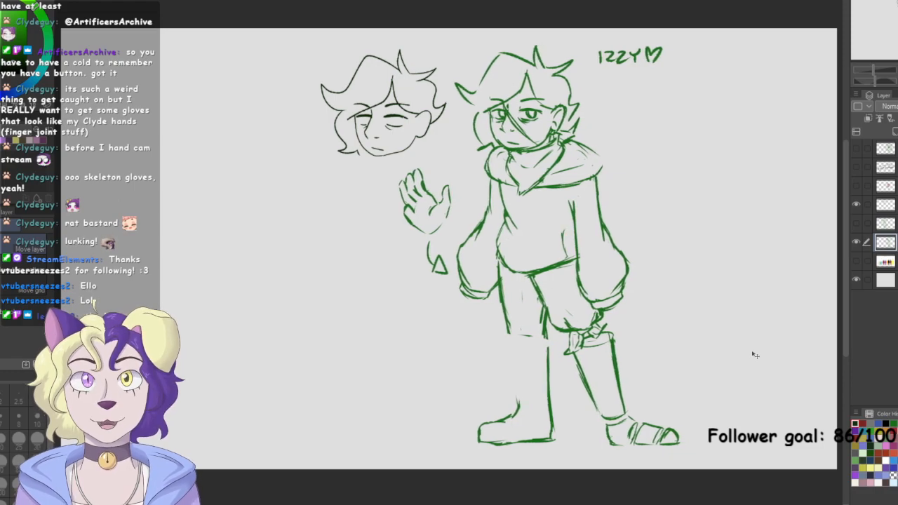
key("Left")
key("Left")
key("Left")
key("Left")
key("Left")
key("Left")
key("Left")
key("Left")
key("Left")
key("Left")
key("Left")
key("Left")
key("Left")
key("Left")
key("Left")
key("Left")
key("Left")
key("Left")
key("Left")
key("Left")
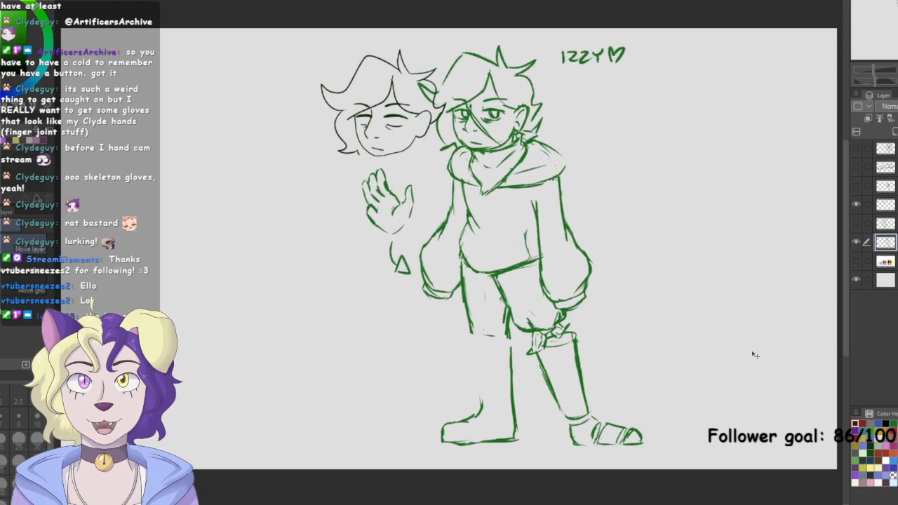
key("Left")
key("Left")
key("Left")
key("Left")
key("Left")
key("Left")
key("Left")
key("Left")
key("Left")
key("Left")
key("Left")
key("Left")
key("Left")
key("Left")
key("Left")
key("Left")
key("Left")
key("Left")
key("Left")
key("Left")
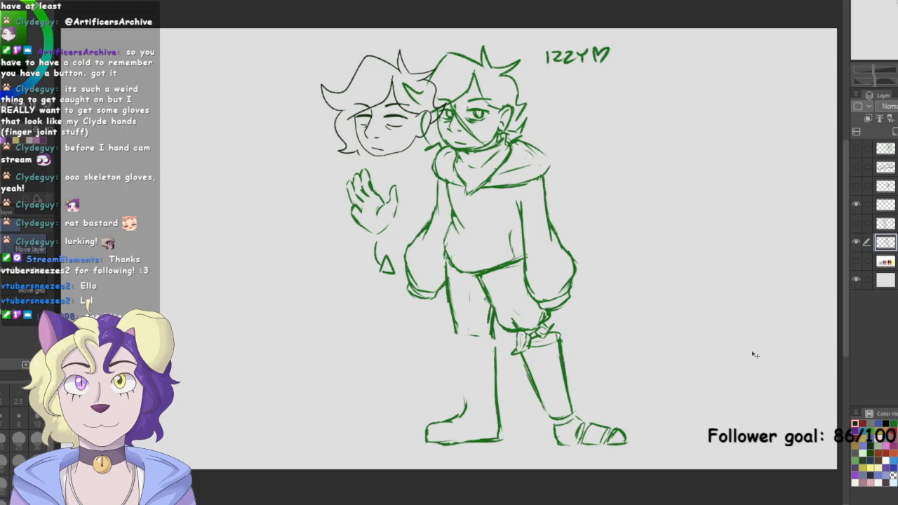
key("Left")
key("Left")
key("Left")
key("Left")
key("Left")
key("Left")
key("Left")
key("Left")
key("Left")
key("Left")
key("Left")
key("Left")
key("Left")
key("Left")
key("Left")
key("Left")
key("Left")
key("Left")
key("Left")
key("Left")
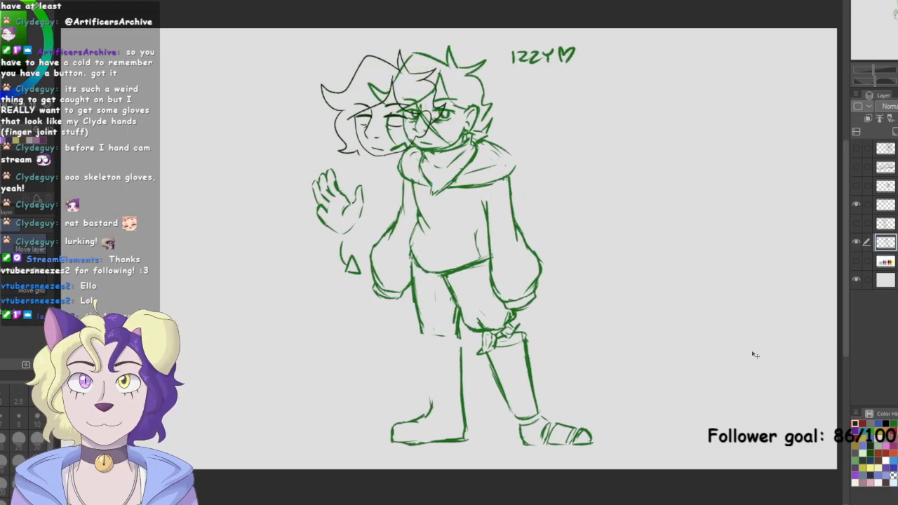
key("Left")
key("Left")
key("Left")
key("Left")
key("Left")
key("Left")
key("Left")
key("Left")
key("Left")
key("Left")
key("Left")
key("Left")
key("Left")
key("Left")
key("Left")
key("Left")
key("Left")
key("Left")
key("Left")
key("Left")
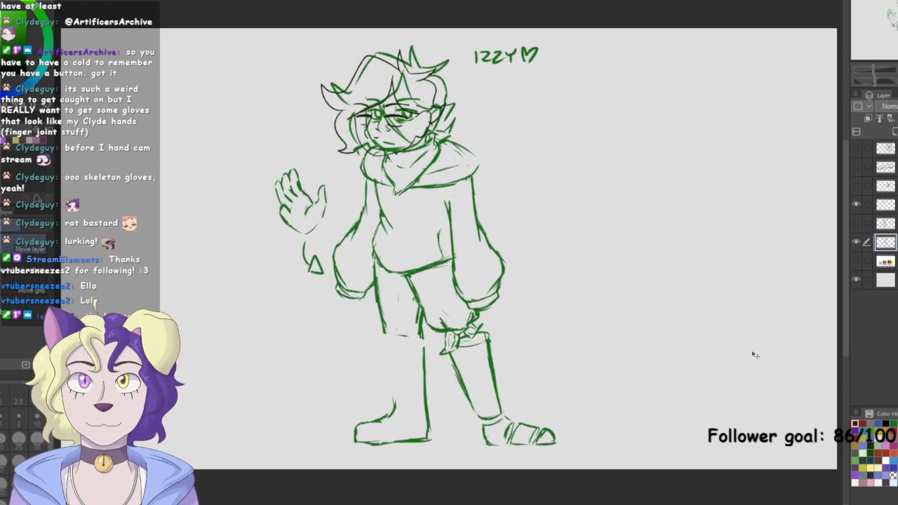
key("Right")
key("Right")
key("Right")
key("Right")
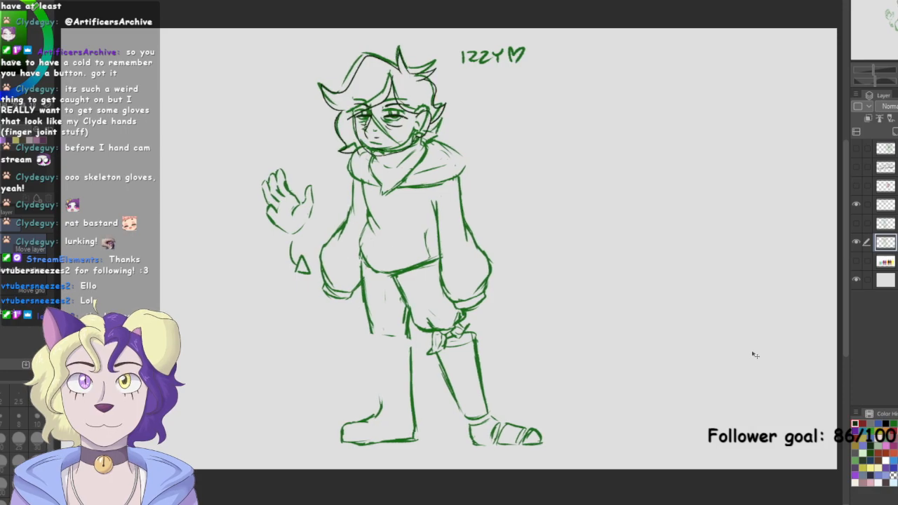
Fade the second sketch to a pale green and nudge it down to line up with the inked hair and face
left_click(897, 106)
key("Down")
key("Down")
key("Down")
key("Down")
key("Down")
key("Down")
key("Down")
key("Down")
key("Down")
key("Down")
key("Down")
key("Down")
key("Down")
key("Down")
key("Down")
key("Up")
key("Up")
key("Up")
key("Up")
key("Up")
key("Up")
key("Up")
key("Up")
key("Up")
key("Up")
key("Down")
key("Down")
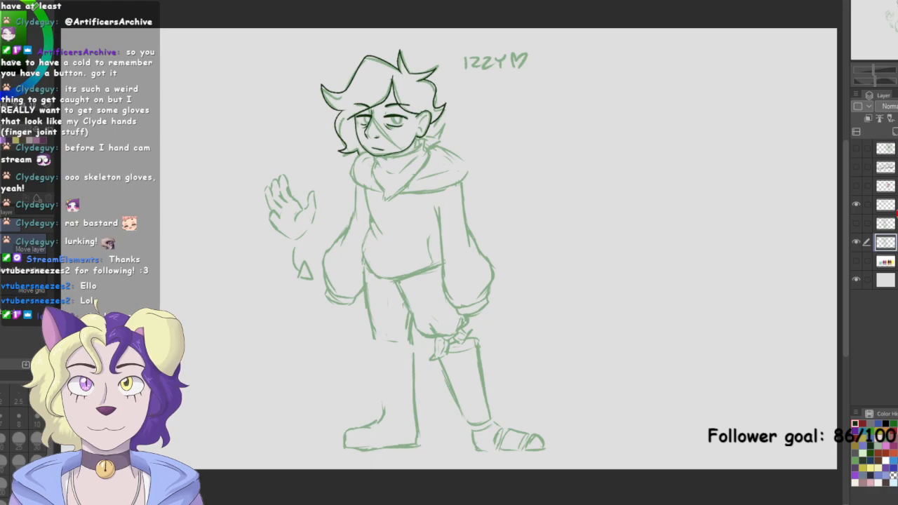
key("Right")
key("Right")
key("Left")
key("Left")
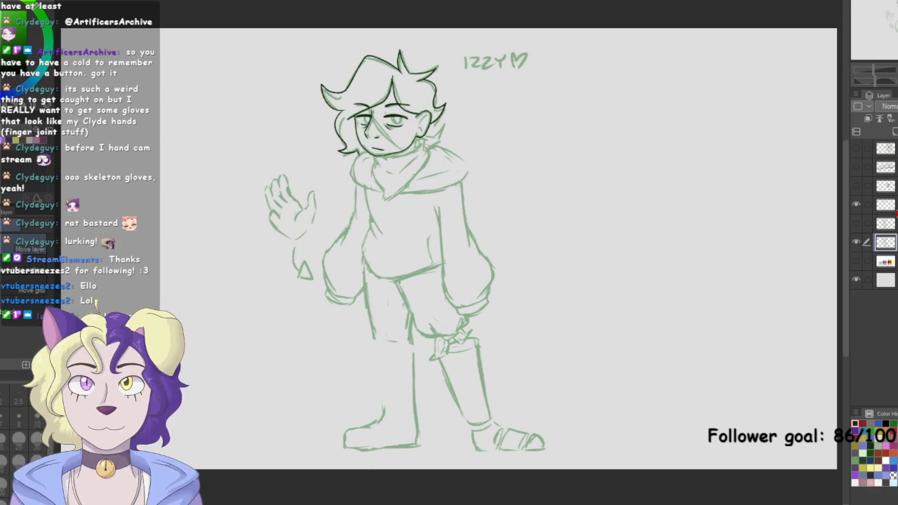
key("Right")
key("Left")
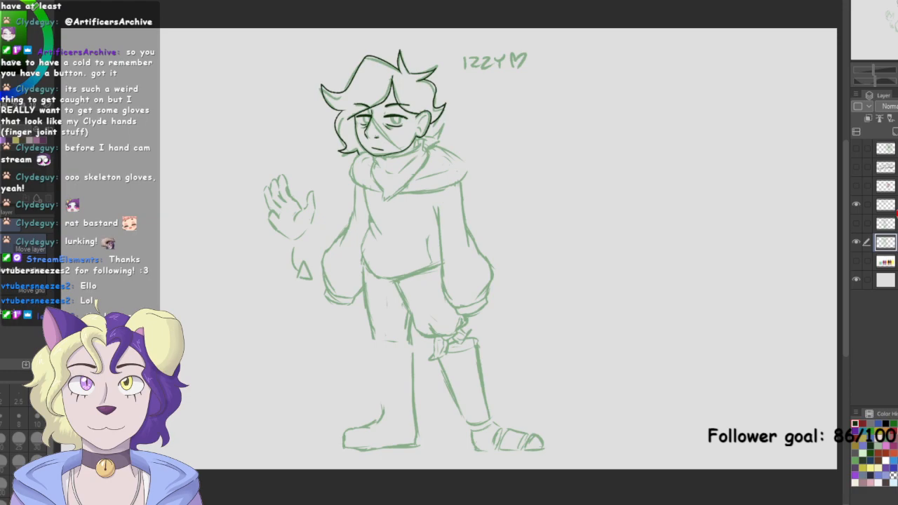
left_click(857, 223)
left_click(857, 223)
left_click(857, 223)
left_click(857, 223)
Ink the inner ear fold and the small curve below it on the line art layer with the pen
scroll(393, 141, "up", 6)
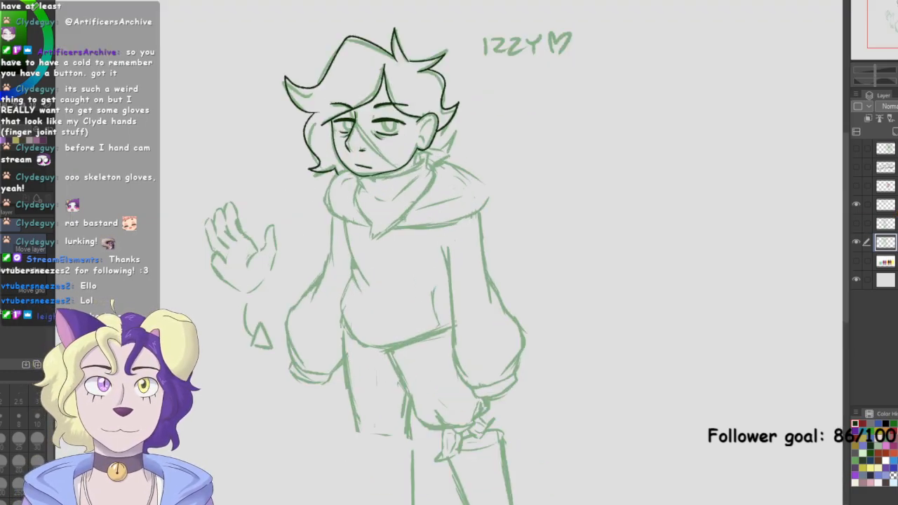
scroll(617, 266, "down", 3)
scroll(617, 267, "up", 5)
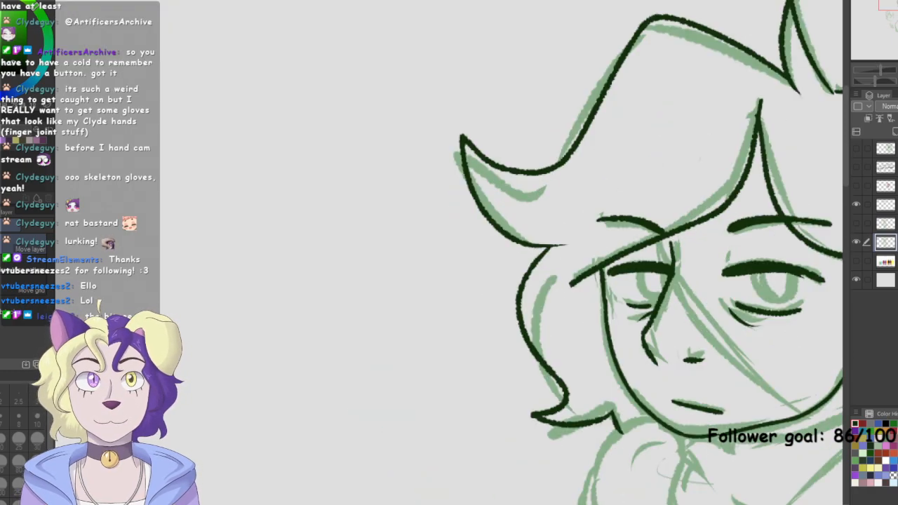
scroll(491, 253, "down", 2)
scroll(491, 253, "up", 2)
left_click(887, 205)
scroll(695, 197, "down", 2)
scroll(719, 177, "up", 2)
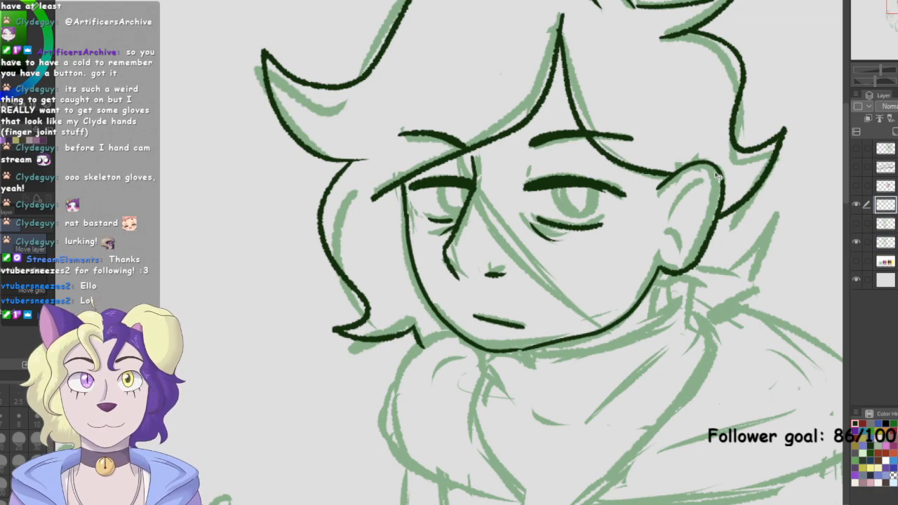
key("p")
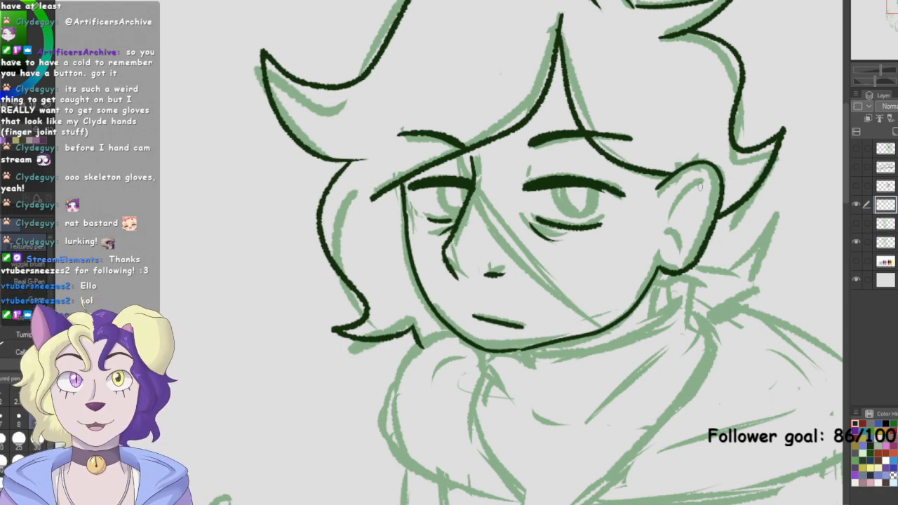
mouse_move(705, 184)
left_mouse_down()
mouse_move(665, 225)
mouse_move(671, 240)
mouse_move(688, 244)
left_mouse_up()
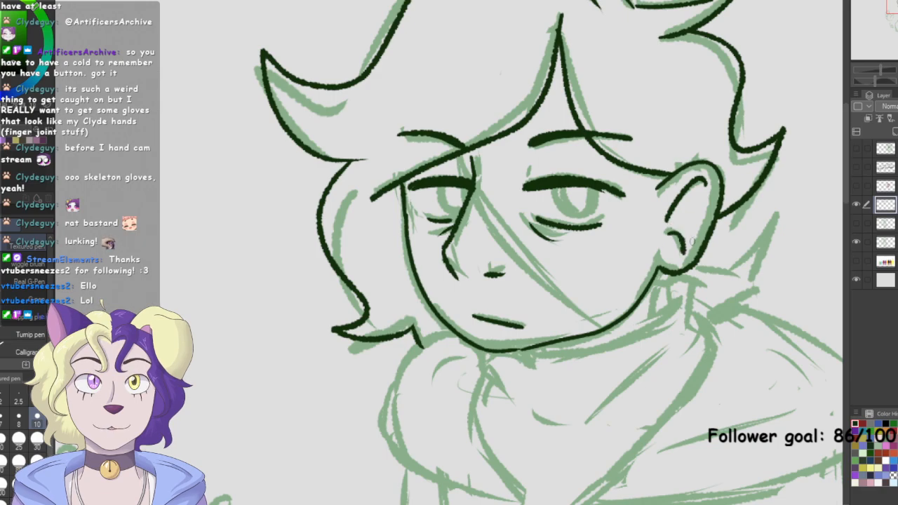
Lower the second sketch layer's opacity to a very faint green and make the line art layer active again
key("alt+bracketleft")
key("alt+bracketleft")
left_click(897, 106)
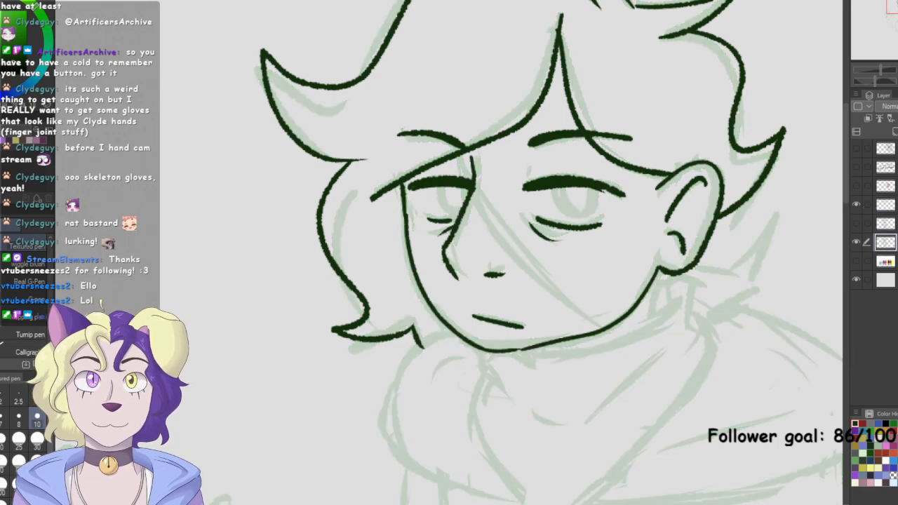
key("alt+bracketright")
left_click_drag(768, 287, 710, 201)
key("alt+bracketright")
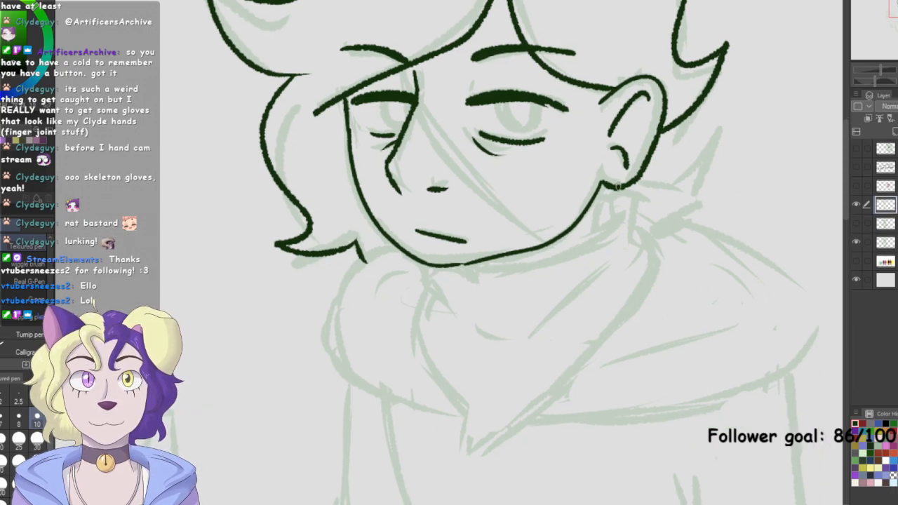
Ink the neck line below the ear and the neckerchief's upper edge under the jaw, including its folded corner
left_click_drag(608, 186, 604, 225)
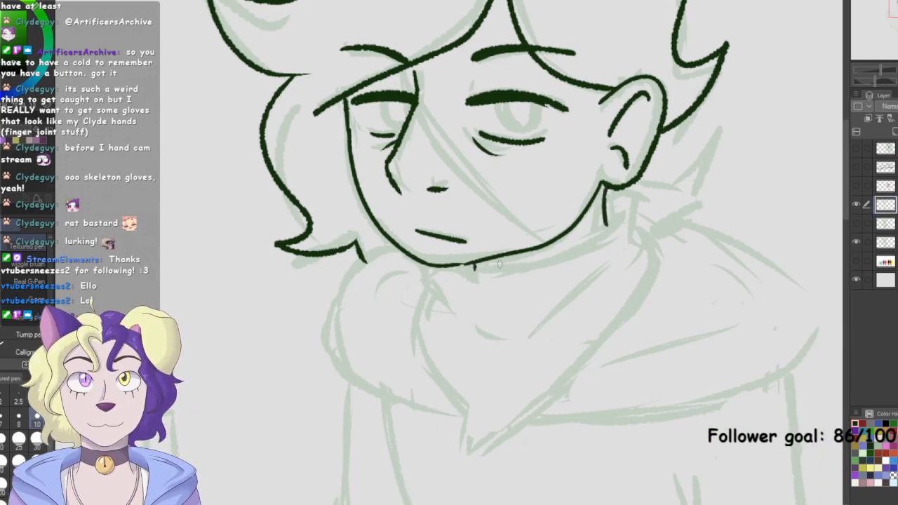
mouse_move(464, 271)
left_mouse_down()
mouse_move(539, 263)
mouse_move(633, 220)
left_mouse_up()
key("ctrl+z")
mouse_move(465, 269)
left_mouse_down()
mouse_move(561, 245)
mouse_move(623, 216)
mouse_move(634, 245)
left_mouse_up()
left_click_drag(422, 269, 451, 319)
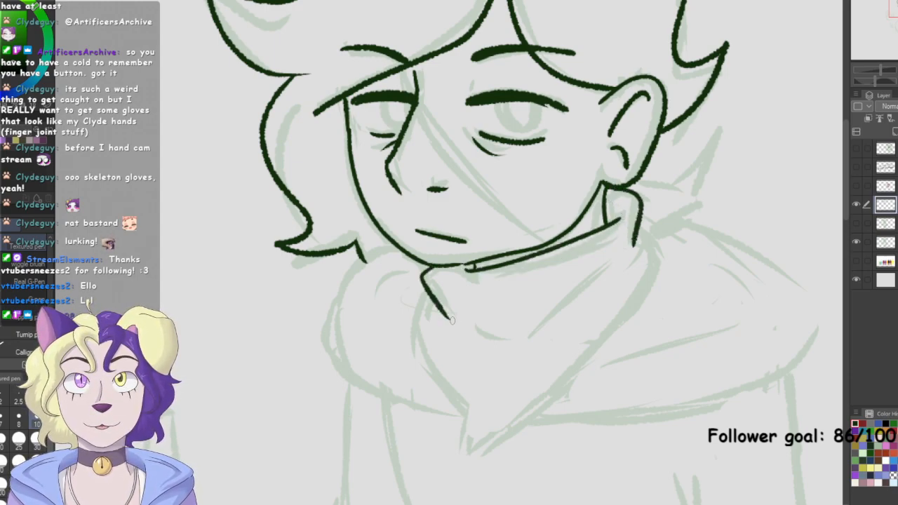
Ink the neckerchief's inner folds and pointed outline, plus its tails and the small curve behind the ear
mouse_move(623, 262)
left_mouse_down()
mouse_move(537, 325)
mouse_move(504, 332)
left_mouse_up()
mouse_move(431, 295)
left_mouse_down()
mouse_move(456, 391)
mouse_move(472, 407)
left_mouse_up()
mouse_move(636, 232)
left_mouse_down()
mouse_move(600, 352)
mouse_move(469, 446)
mouse_move(472, 399)
left_mouse_up()
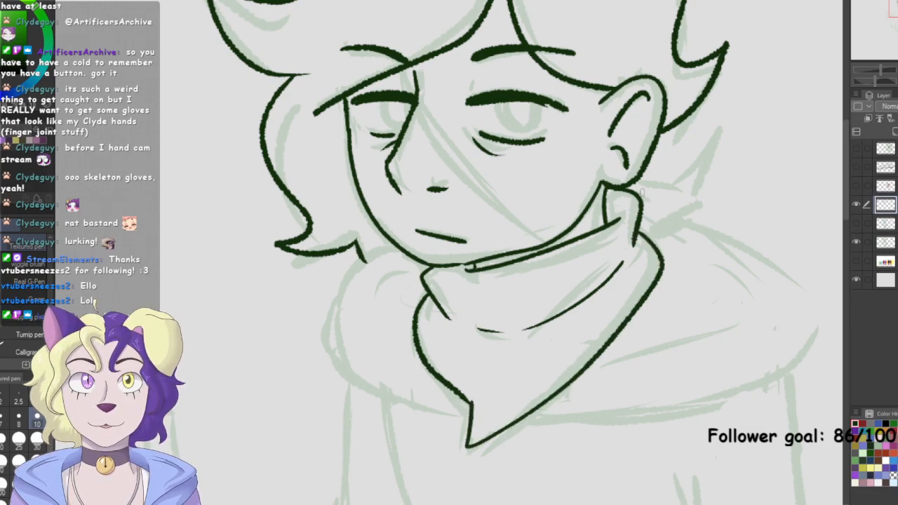
mouse_move(635, 180)
left_mouse_down()
mouse_move(673, 190)
mouse_move(720, 134)
mouse_move(689, 224)
mouse_move(647, 242)
left_mouse_up()
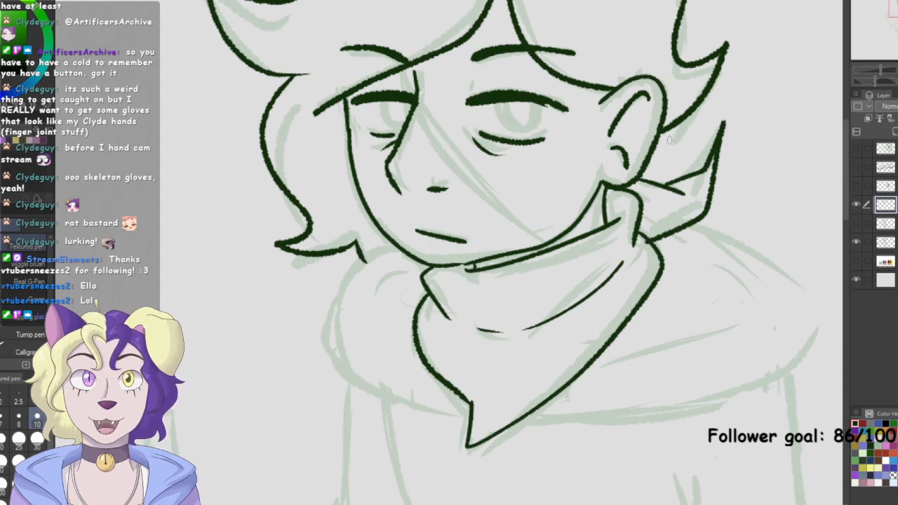
left_click_drag(666, 136, 659, 185)
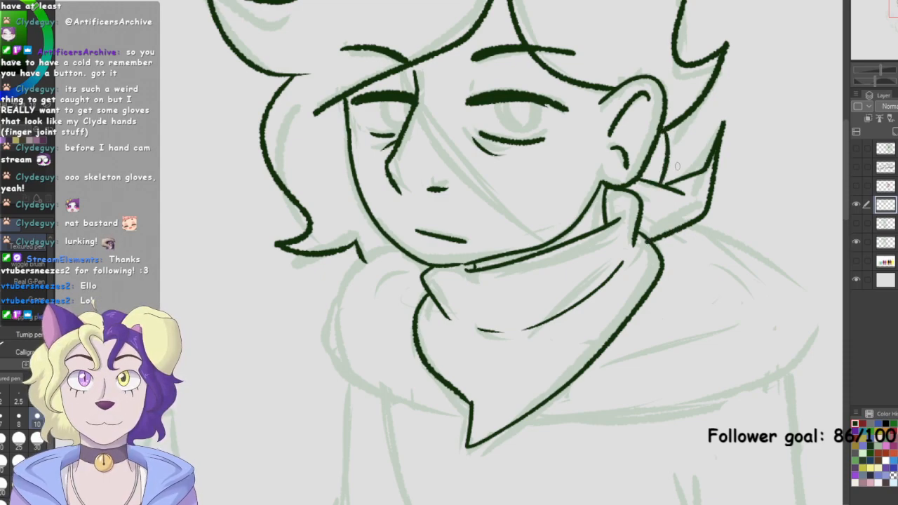
Ink the smaller side of the hood from the hair tip to the neckerchief's point and trim the overlapping line end
mouse_move(365, 253)
left_mouse_down()
mouse_move(325, 318)
mouse_move(473, 430)
left_mouse_up()
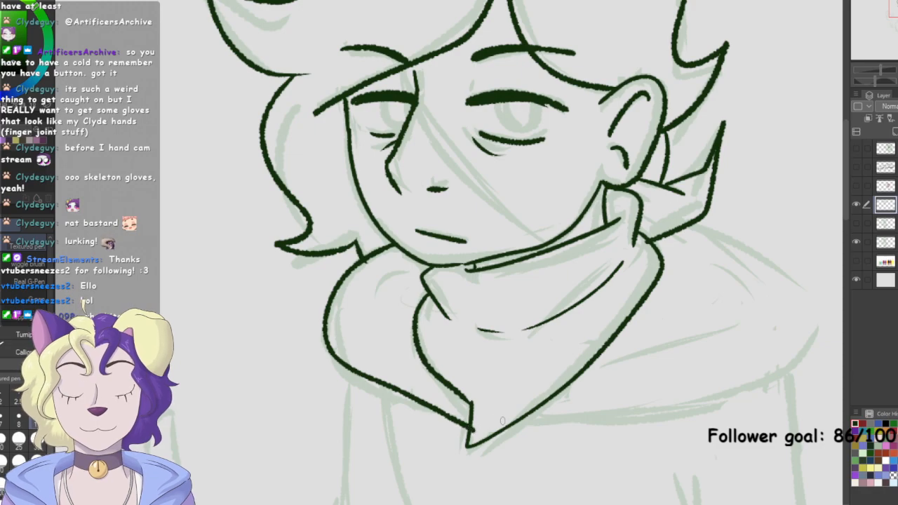
key("e")
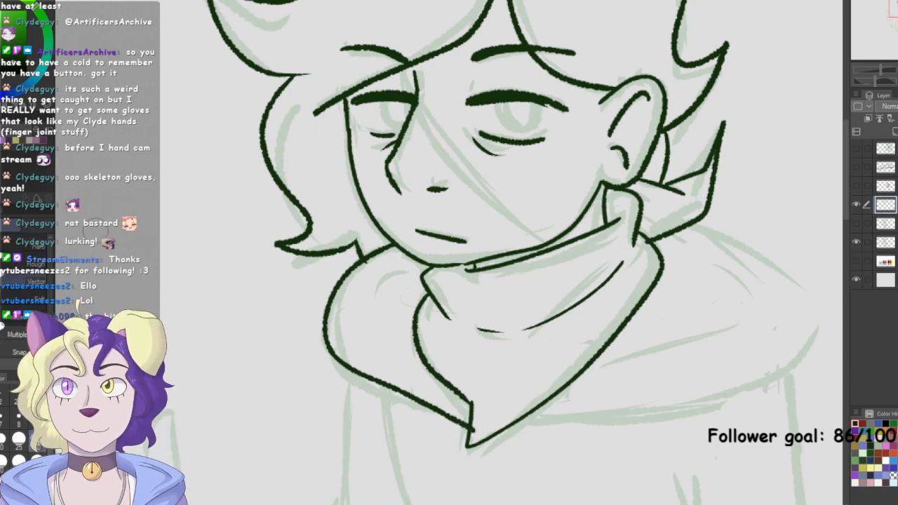
left_click(481, 429)
key("ctrl+z")
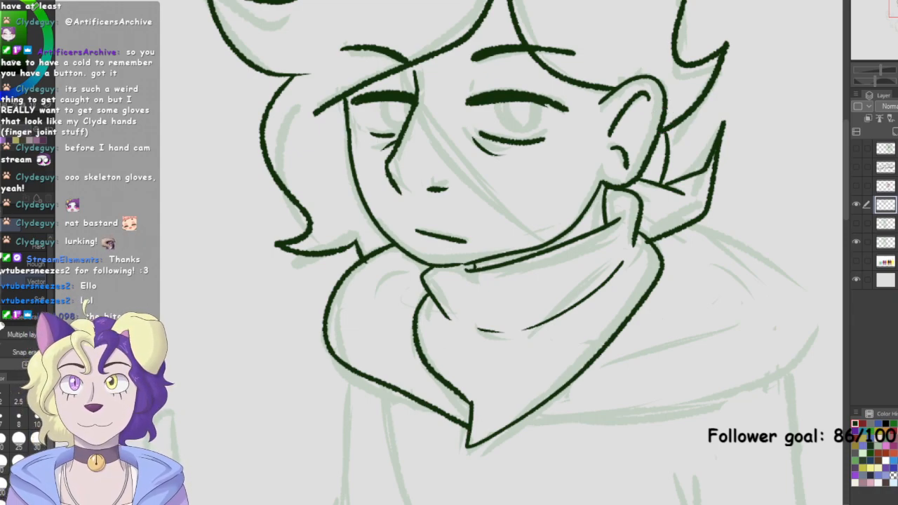
Ink the large side of the hood from the neckerchief's tail round to its point, mirroring the canvas view while drawing
key("p")
mouse_move(710, 216)
left_mouse_down()
mouse_move(820, 328)
mouse_move(794, 371)
mouse_move(653, 417)
mouse_move(526, 429)
left_mouse_up()
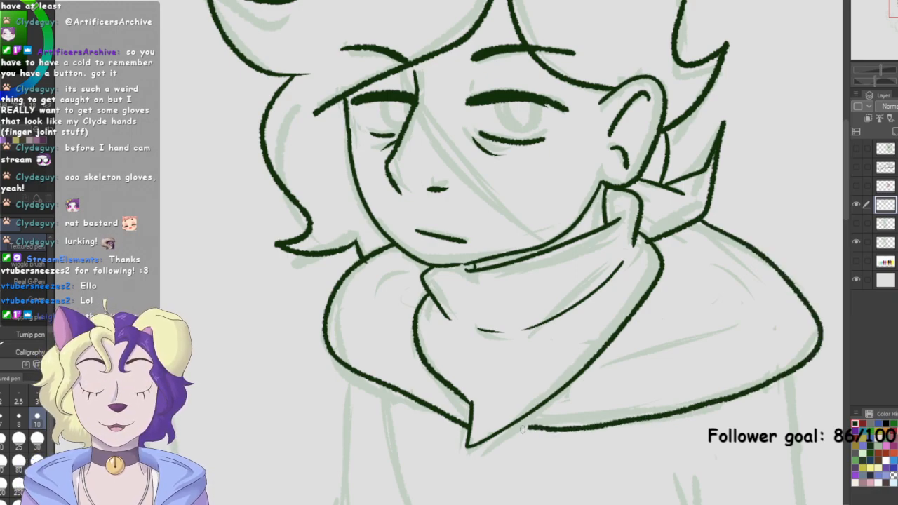
key("ctrl+z")
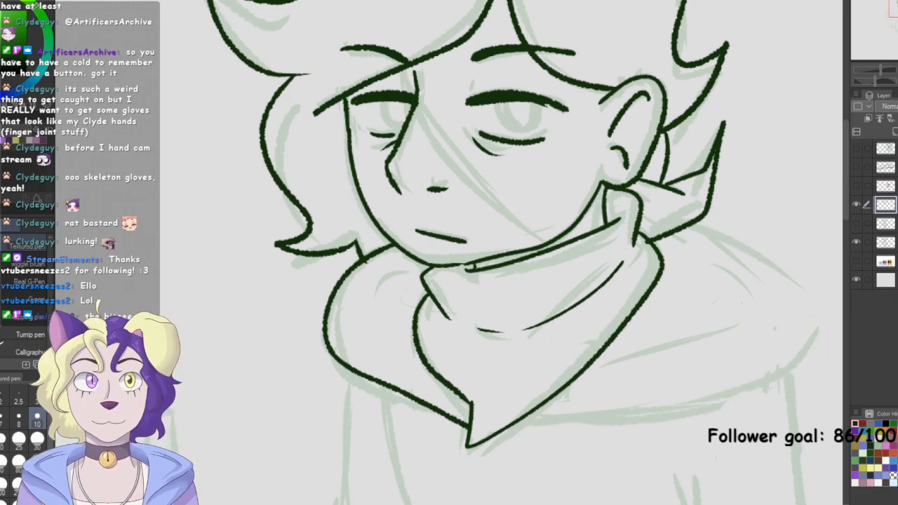
key("h")
mouse_move(198, 218)
left_mouse_down()
mouse_move(484, 158)
mouse_move(400, 203)
mouse_move(374, 234)
mouse_move(359, 284)
mouse_move(538, 358)
mouse_move(657, 379)
left_mouse_up()
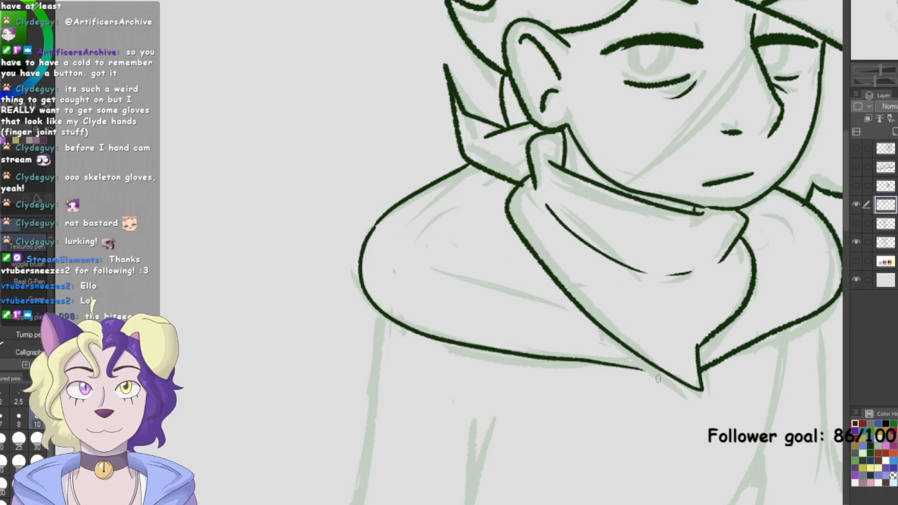
key("ctrl+z")
mouse_move(375, 230)
left_mouse_down()
mouse_move(359, 285)
mouse_move(526, 349)
mouse_move(654, 349)
left_mouse_up()
key("ctrl+z")
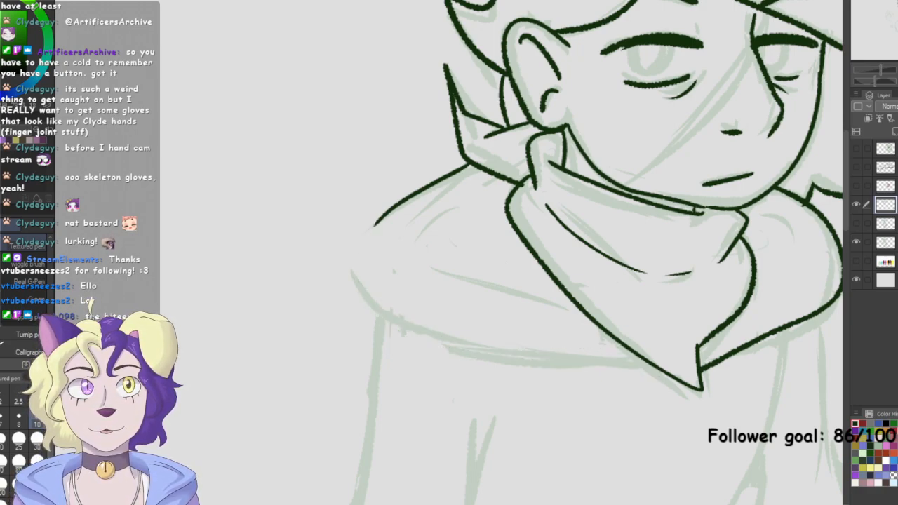
mouse_move(376, 230)
left_mouse_down()
mouse_move(355, 257)
mouse_move(383, 323)
mouse_move(508, 359)
mouse_move(668, 375)
left_mouse_up()
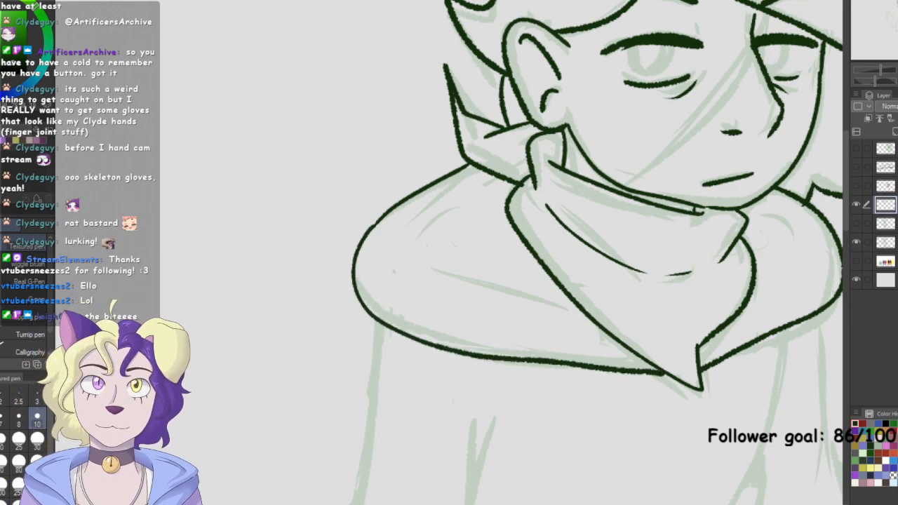
key("h")
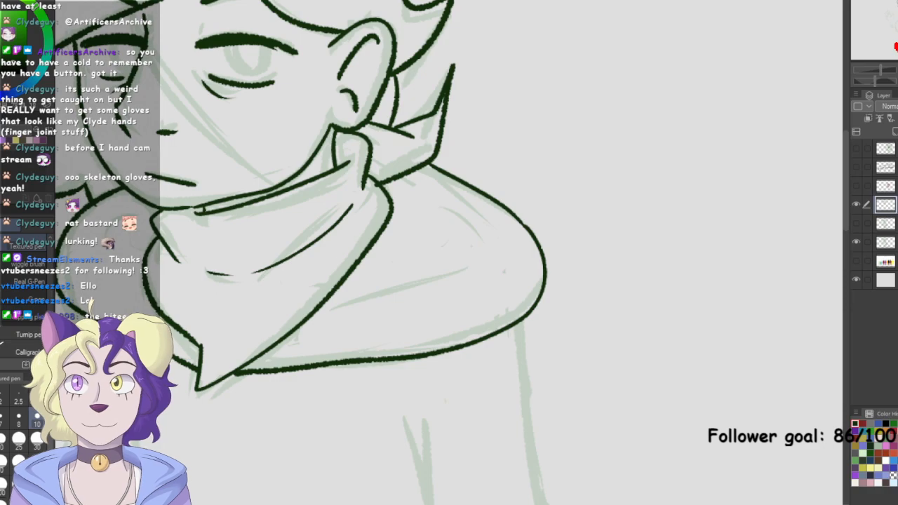
Ink the sweater's side below the hood with two overlapping fold lines at the waist
key("y")
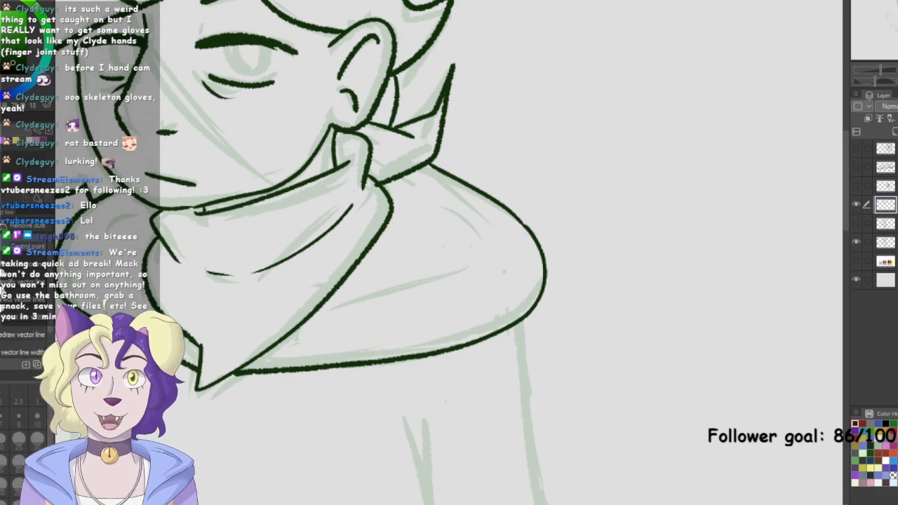
key("ctrl+minus")
key("ctrl+minus")
key("ctrl+minus")
left_click_drag(421, 281, 485, 275)
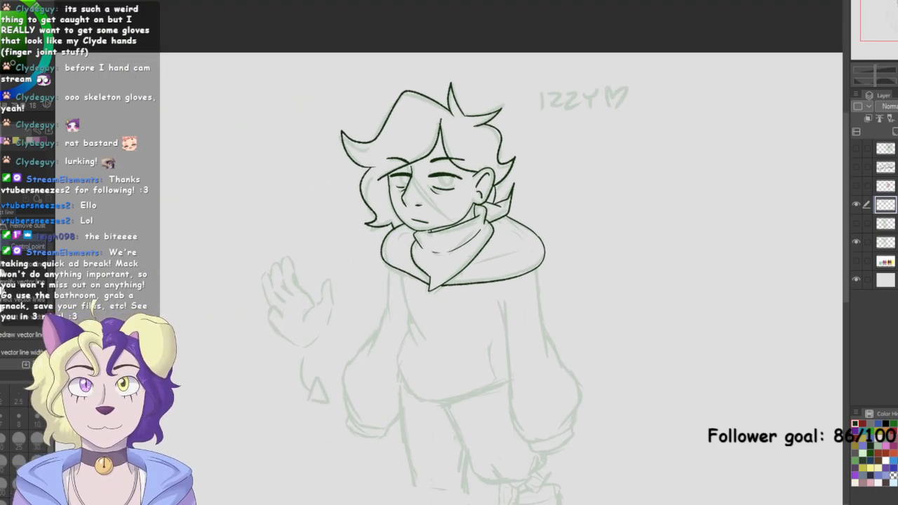
key("ctrl+plus")
left_click_drag(449, 316, 480, 199)
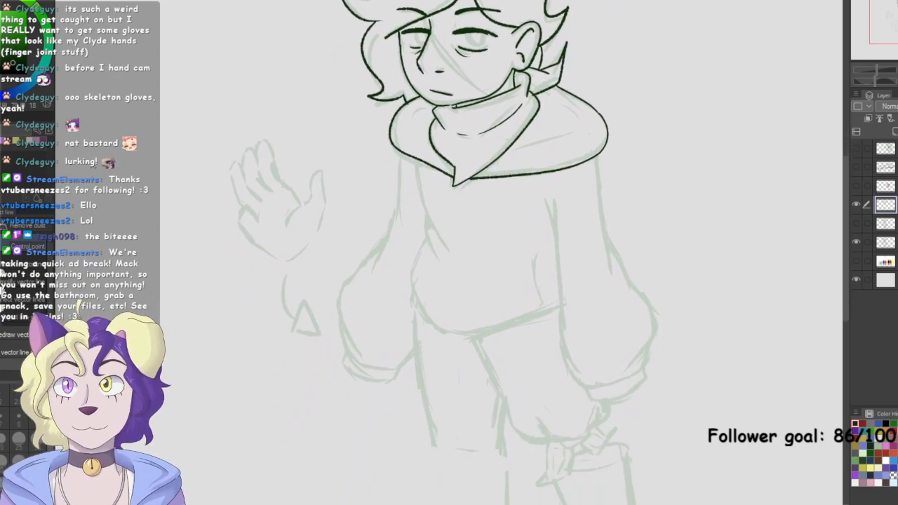
key("ctrl+plus")
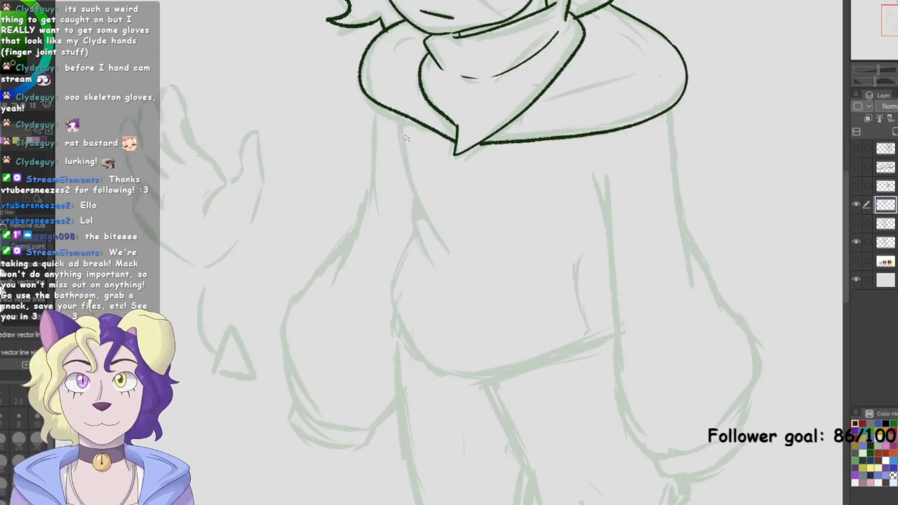
key("p")
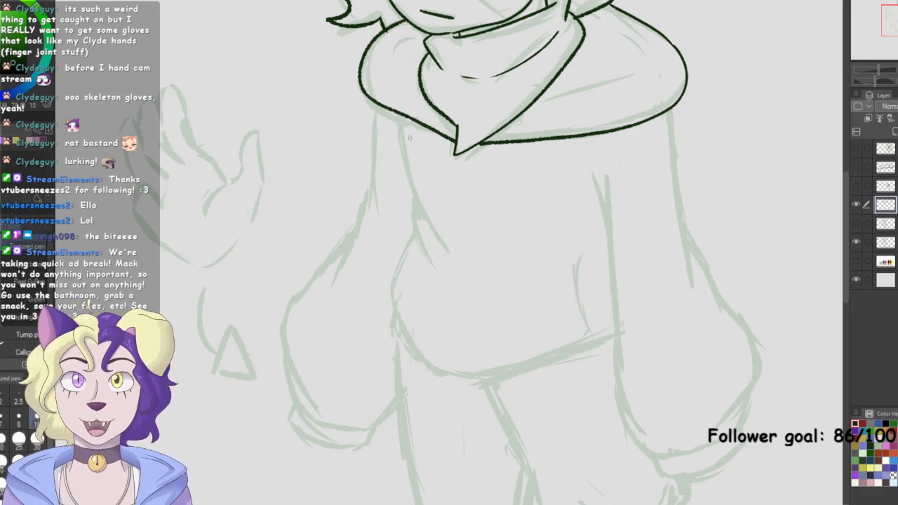
mouse_move(399, 113)
left_mouse_down()
mouse_move(411, 179)
mouse_move(446, 252)
left_mouse_up()
mouse_move(413, 190)
left_mouse_down()
mouse_move(414, 223)
mouse_move(438, 284)
left_mouse_up()
Ink the sweater's rounded belly and continue the bottom hem in one smooth curve to the opposite sleeve
mouse_move(417, 229)
left_mouse_down()
mouse_move(393, 312)
mouse_move(445, 377)
left_mouse_up()
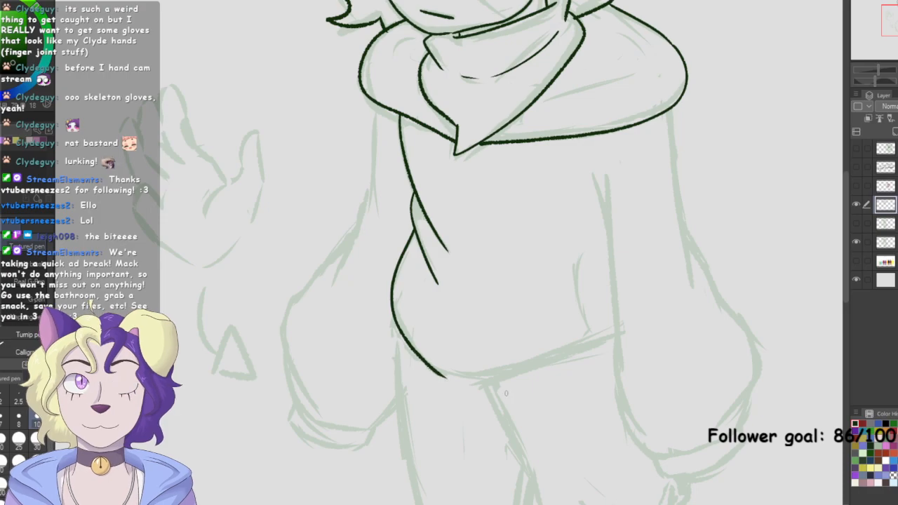
key("ctrl+z")
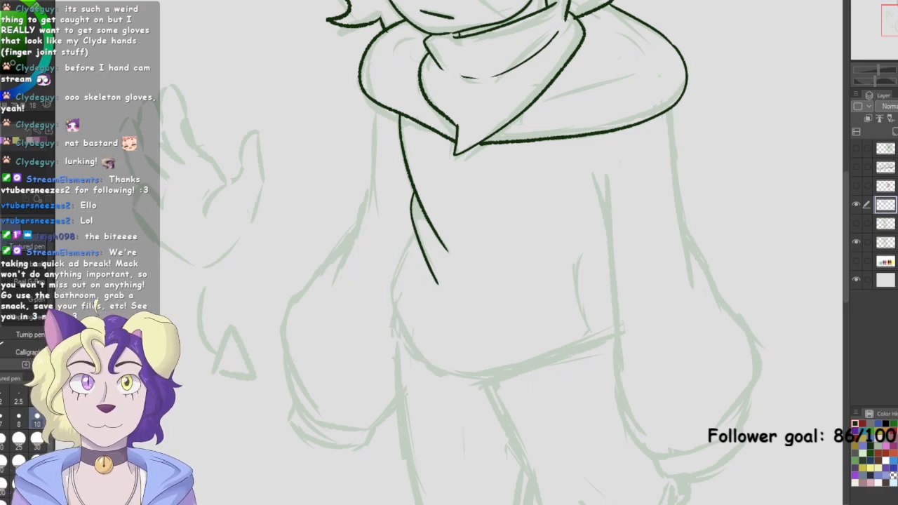
key("ctrl+plus")
mouse_move(699, 377)
left_mouse_down()
mouse_move(561, 429)
mouse_move(456, 438)
mouse_move(365, 329)
mouse_move(395, 236)
mouse_move(403, 414)
mouse_move(456, 441)
mouse_move(491, 441)
mouse_move(706, 372)
left_mouse_up()
key("ctrl+z")
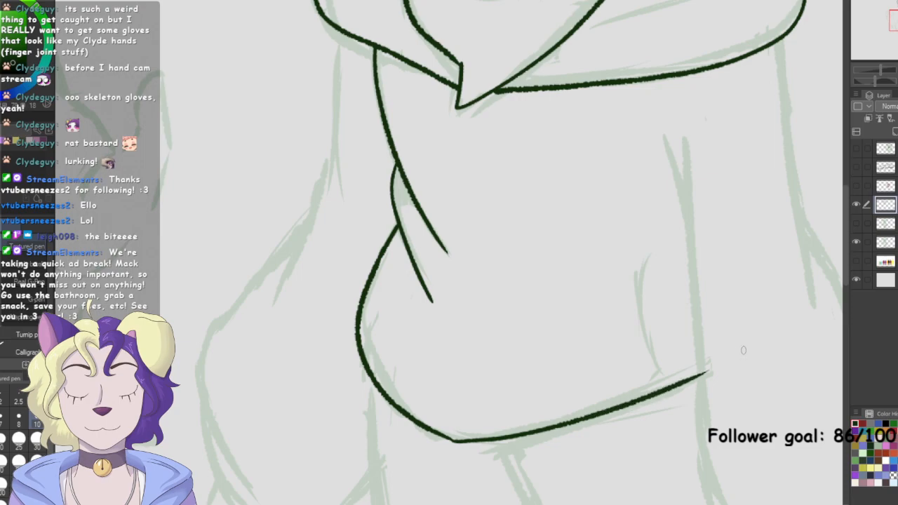
key("ctrl+z")
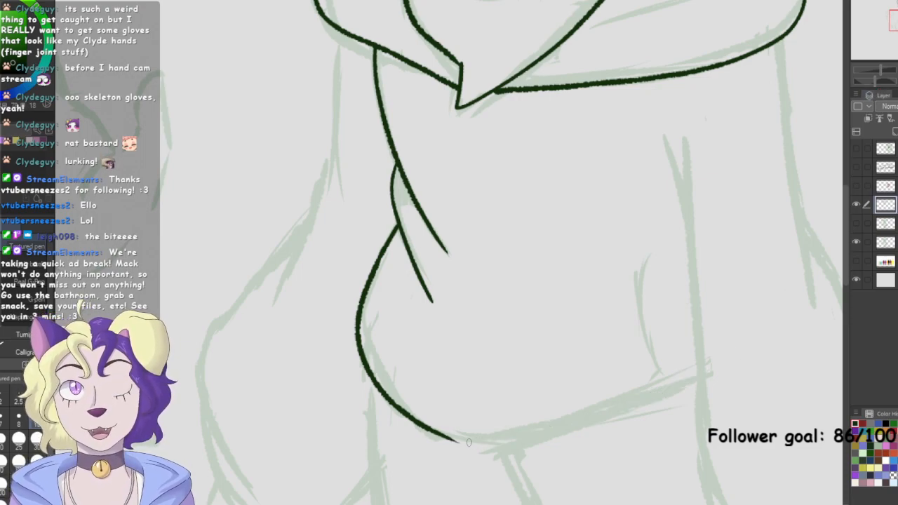
mouse_move(448, 437)
left_mouse_down()
mouse_move(531, 441)
mouse_move(721, 363)
left_mouse_up()
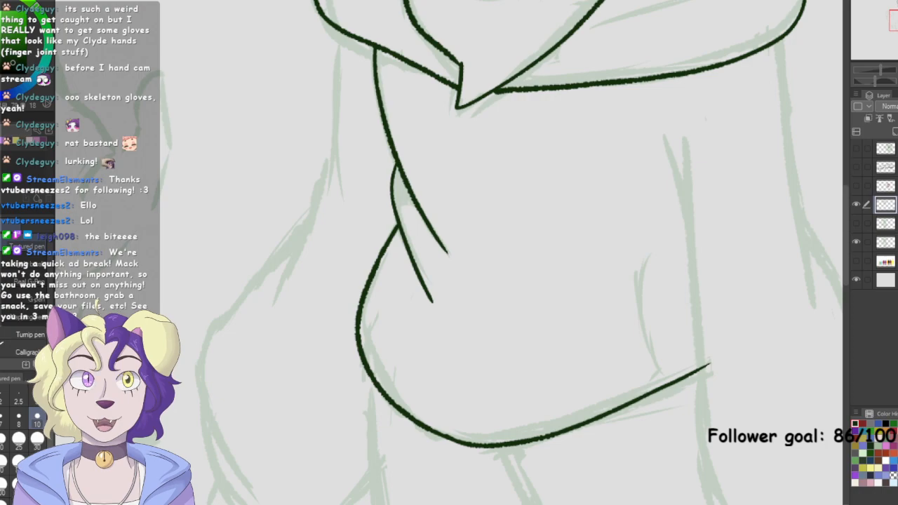
Ink the outer edge of the puffy sleeve beside the belly, with its elbow folds and short lower inner curve
key("ctrl+minus")
key("ctrl+minus")
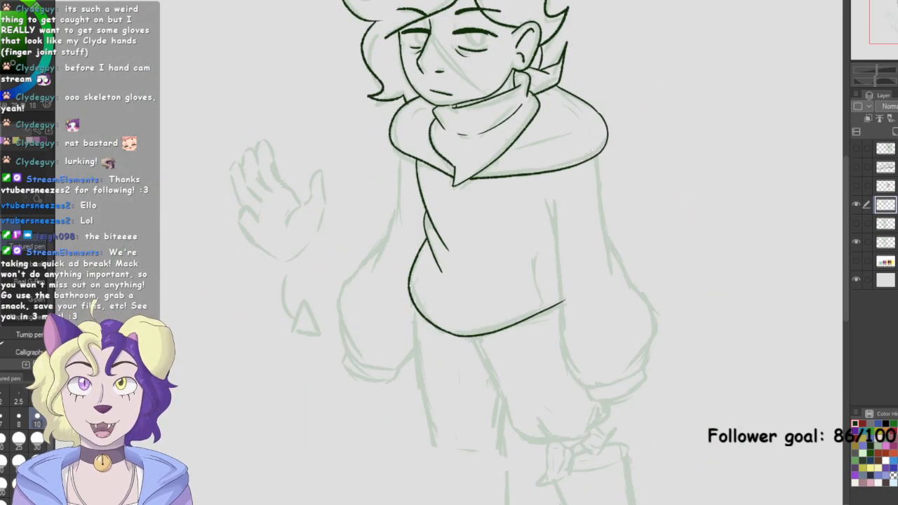
key("ctrl+plus")
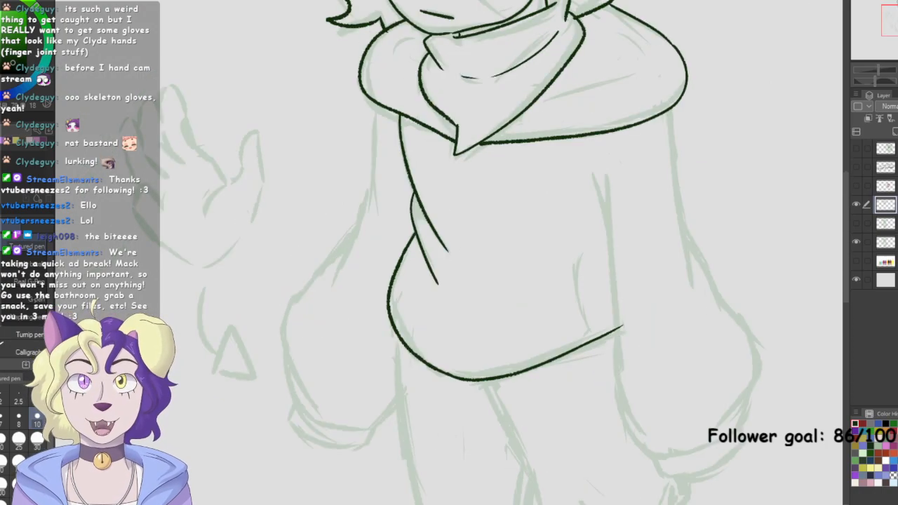
mouse_move(377, 105)
left_mouse_down()
mouse_move(367, 209)
mouse_move(334, 279)
left_mouse_up()
mouse_move(348, 243)
left_mouse_down()
mouse_move(289, 311)
mouse_move(284, 376)
mouse_move(306, 416)
left_mouse_up()
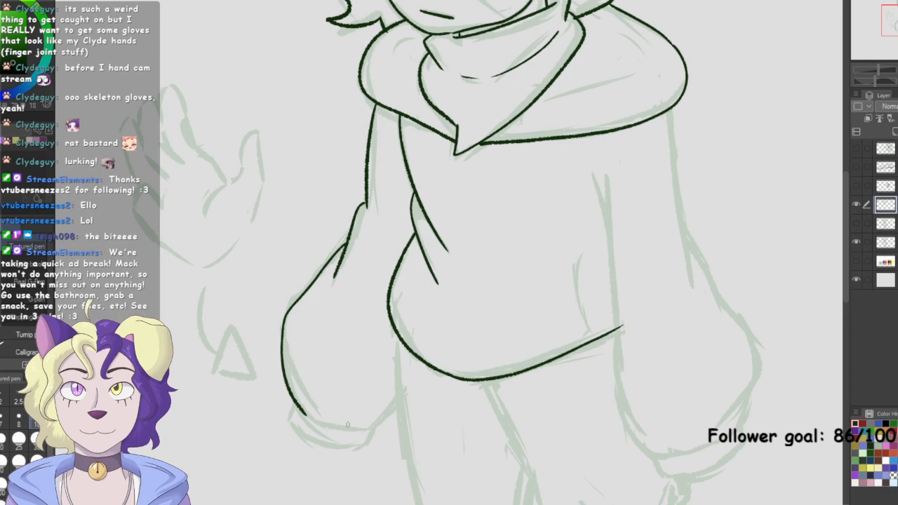
left_click_drag(397, 405, 364, 427)
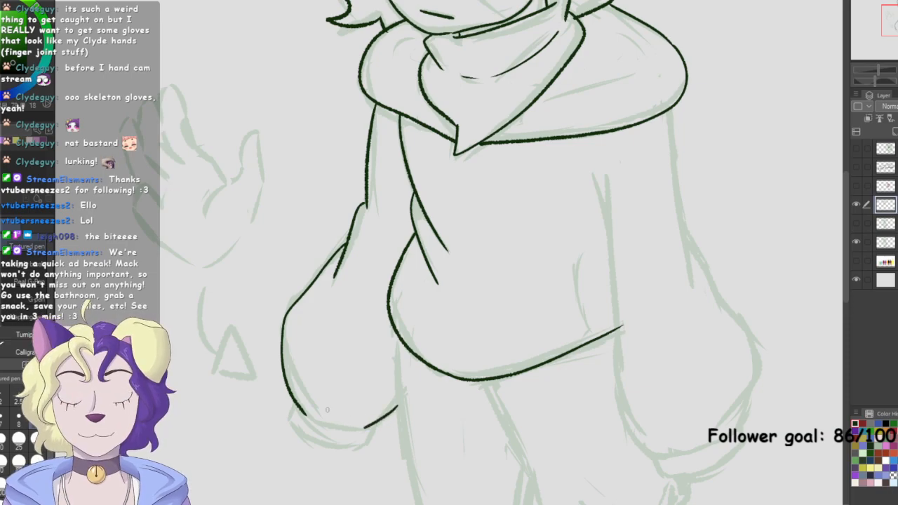
Ink the seam and band of that sleeve's cuff, and add two small fold lines above it
mouse_move(302, 410)
left_mouse_down()
mouse_move(374, 429)
mouse_move(387, 412)
mouse_move(479, 45)
left_mouse_up()
left_click(363, 424)
key("ctrl+z")
left_click_drag(479, 14, 308, 504)
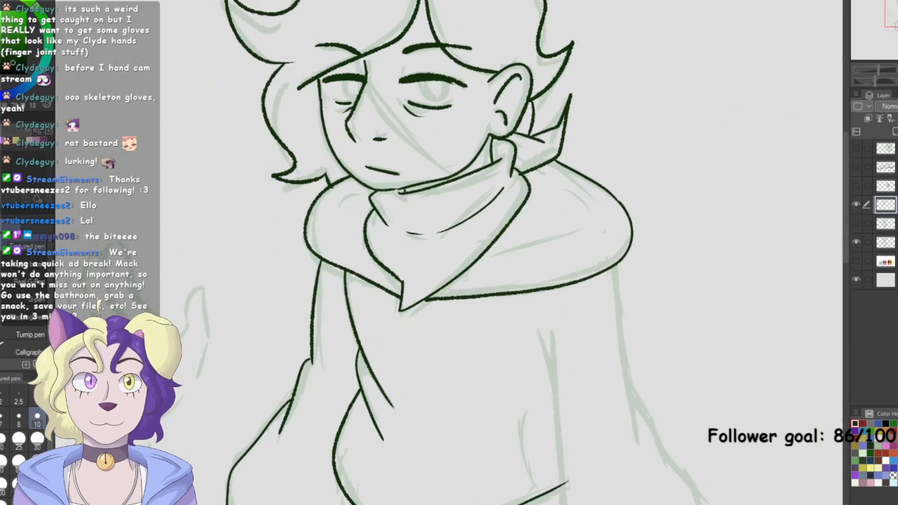
key("ctrl+plus")
left_click_drag(421, 456, 432, 58)
left_click_drag(157, 326, 261, 350)
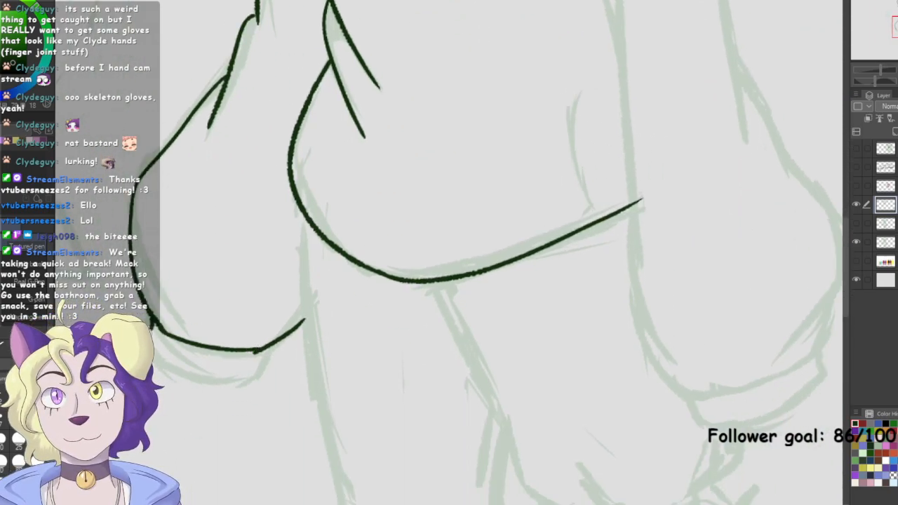
left_click_drag(199, 372, 261, 372)
left_click_drag(185, 334, 160, 263)
left_click_drag(151, 251, 159, 296)
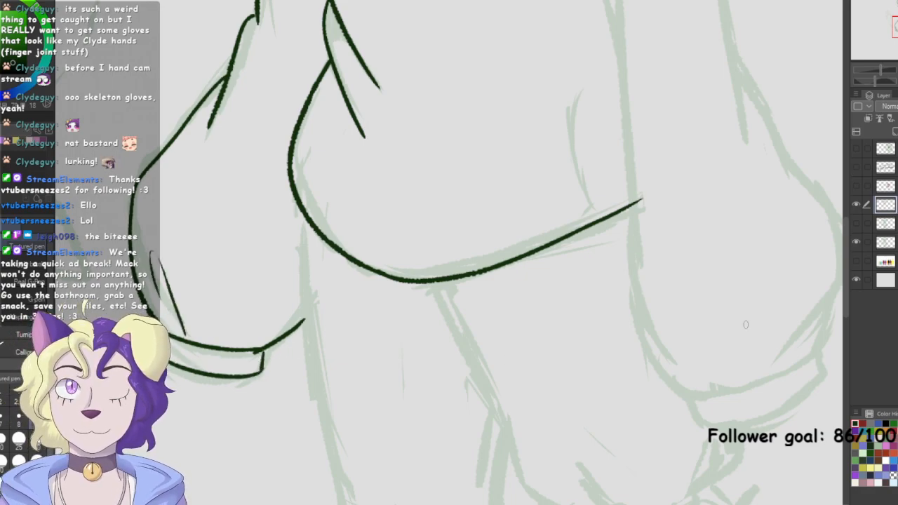
Ink the other sleeve's inner edge from its armpit fold down to the wrist, and erase the sweater hem's overshoot inside the sleeve
key("ctrl+minus")
left_click_drag(449, 238, 401, 288)
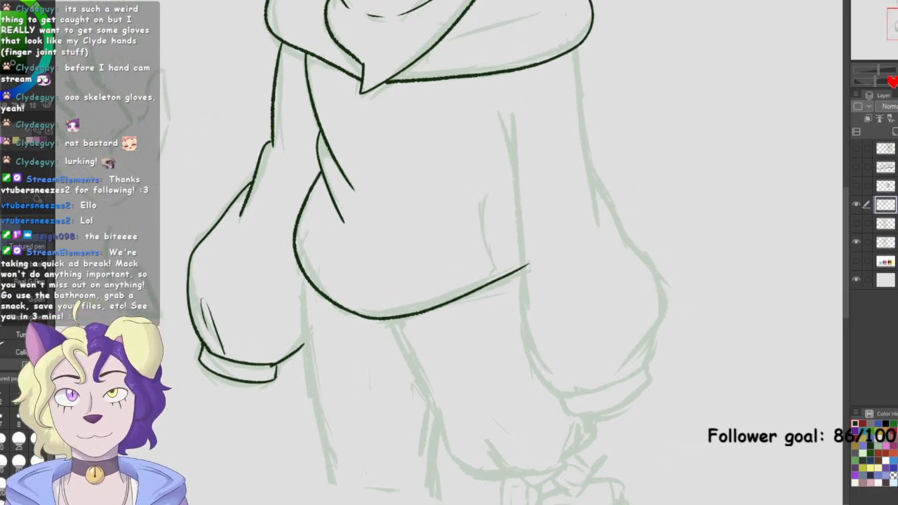
mouse_move(499, 120)
left_mouse_down()
mouse_move(514, 147)
mouse_move(511, 134)
mouse_move(528, 341)
mouse_move(539, 376)
mouse_move(563, 397)
left_mouse_up()
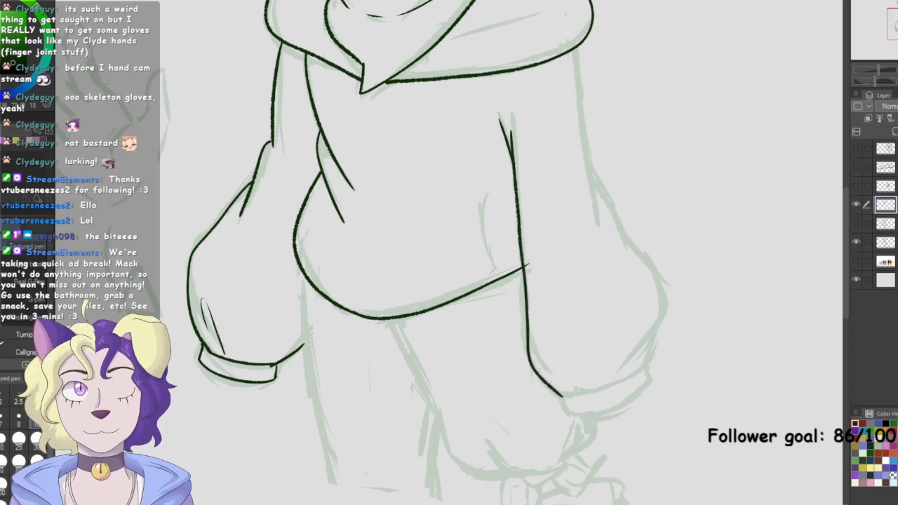
key("ctrl+z")
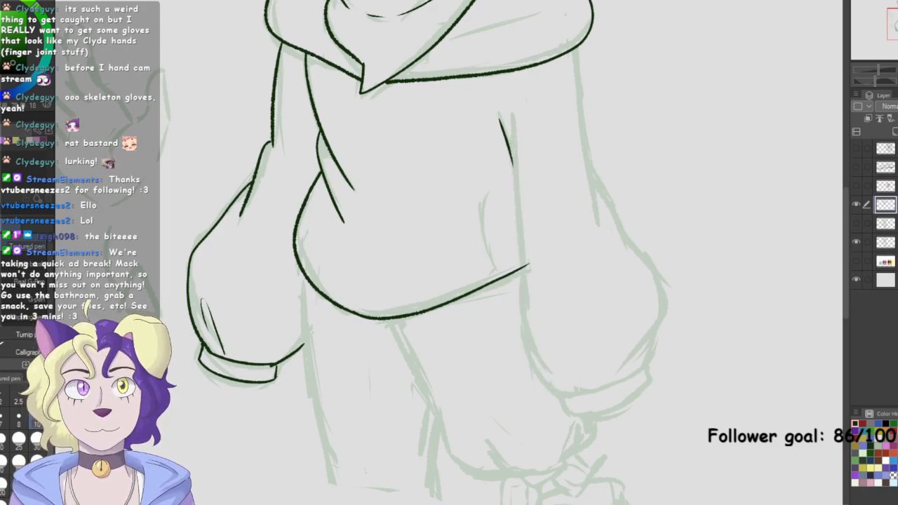
mouse_move(513, 150)
left_mouse_down()
mouse_move(522, 321)
mouse_move(551, 373)
mouse_move(534, 368)
mouse_move(561, 399)
left_mouse_up()
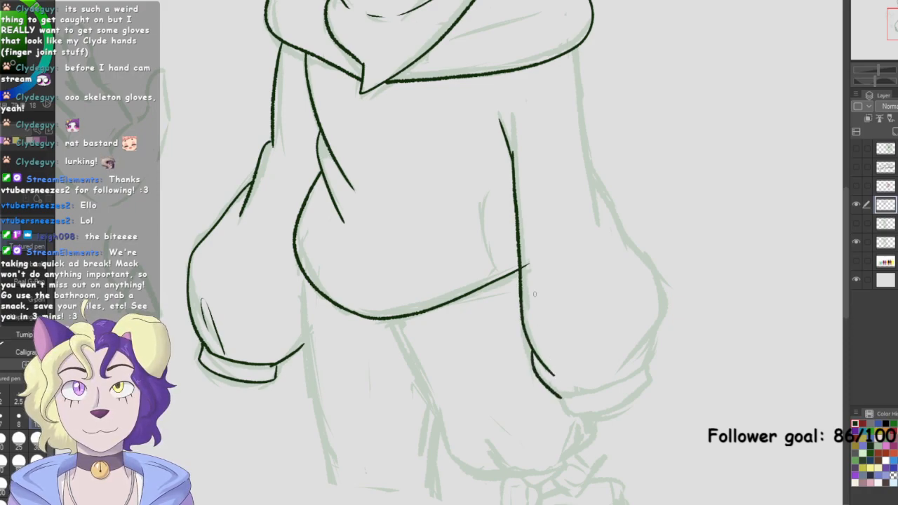
key("e")
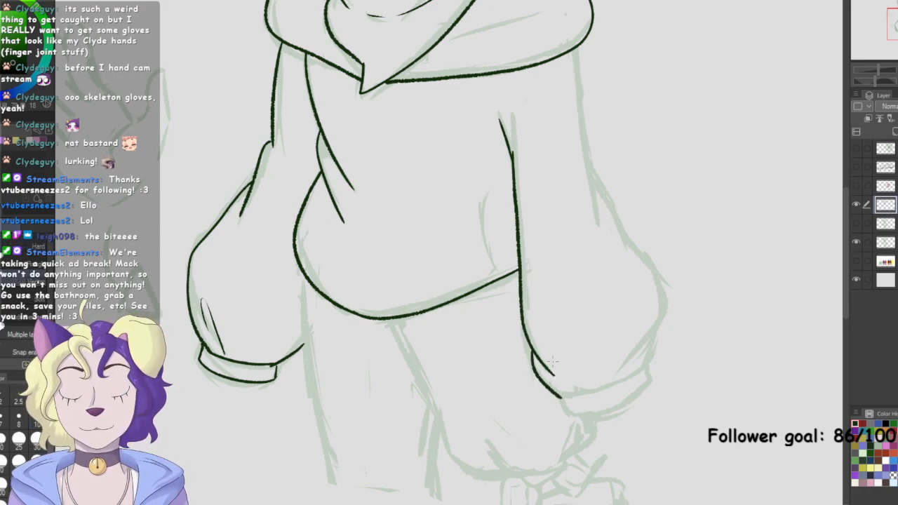
Ink that sleeve's outer edge from below the hood down to the wrist, with elbow folds and a puffy lower bulge
key("p")
left_click_drag(575, 46, 605, 233)
mouse_move(595, 177)
left_mouse_down()
mouse_move(632, 263)
mouse_move(645, 257)
mouse_move(670, 308)
mouse_move(644, 368)
left_mouse_up()
Ink the curved seam where that sleeve gathers into its cuff, and try out the cuff band below it
scroll(435, 281, "down", 5)
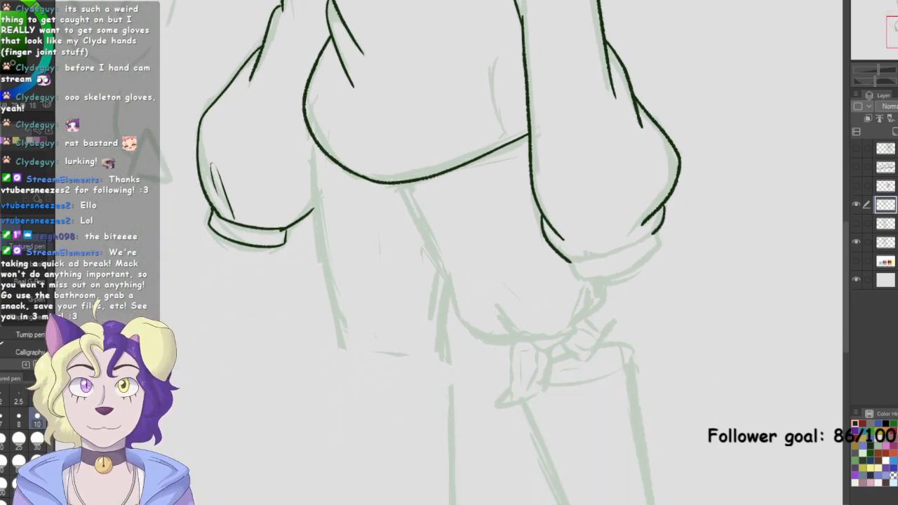
left_click_drag(570, 262, 654, 235)
mouse_move(575, 264)
left_mouse_down()
mouse_move(589, 286)
mouse_move(628, 271)
mouse_move(647, 256)
left_mouse_up()
key("ctrl+z")
mouse_move(588, 284)
left_mouse_down()
mouse_move(617, 280)
mouse_move(655, 252)
mouse_move(650, 263)
left_mouse_up()
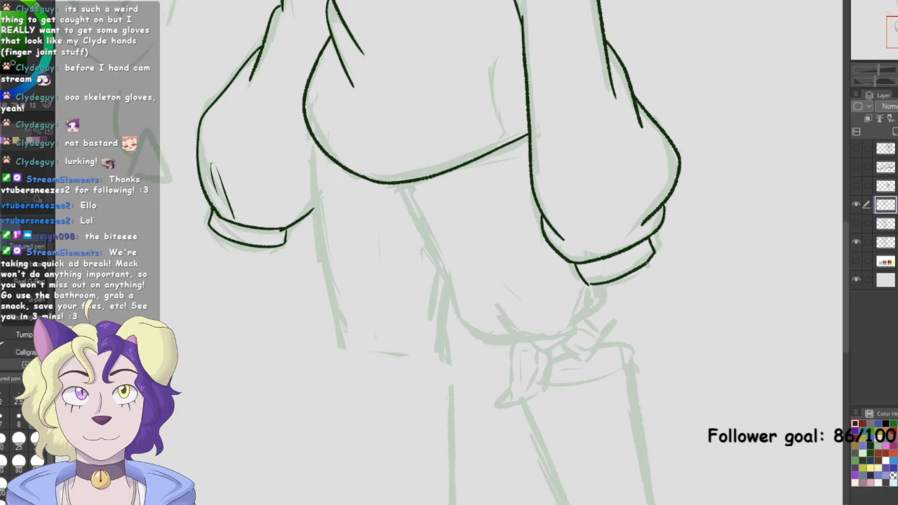
key("ctrl+z")
key("ctrl+z")
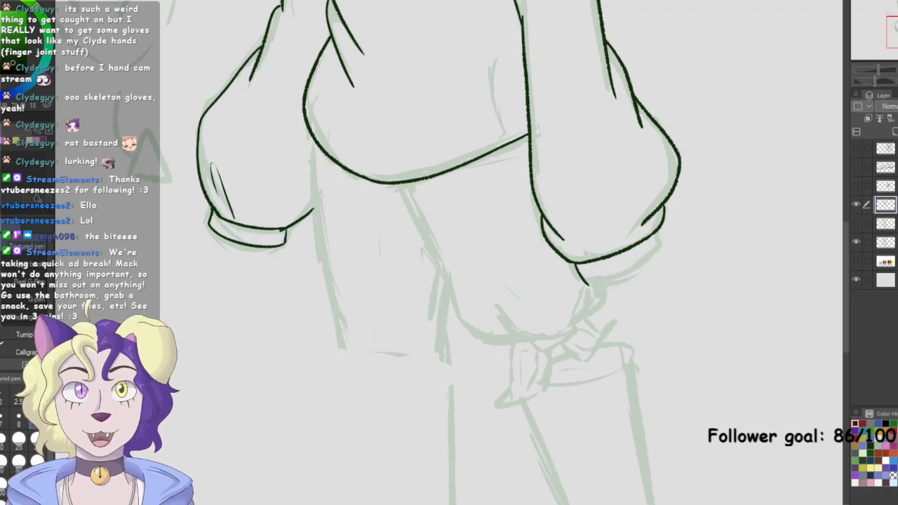
mouse_move(589, 285)
left_mouse_down()
mouse_move(658, 245)
mouse_move(655, 252)
left_mouse_up()
key("ctrl+z")
key("ctrl+z")
key("ctrl+z")
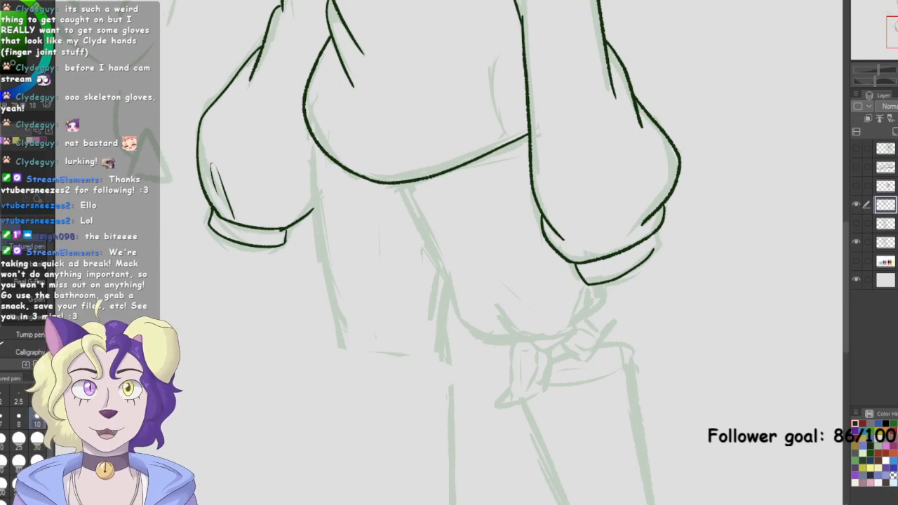
Ink the cuff band's two short ends and the lower edge joining them beneath the seam
scroll(578, 243, "up", 2)
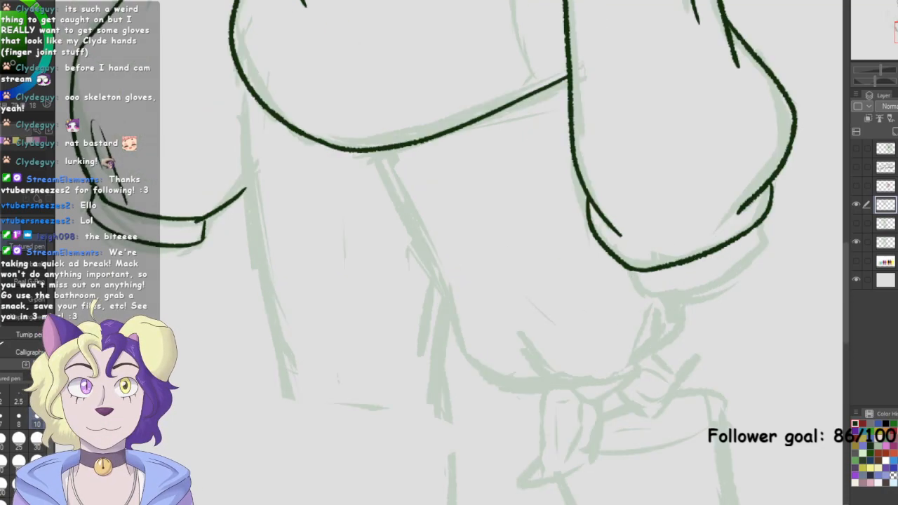
left_click_drag(498, 247, 505, 266)
left_click_drag(618, 200, 625, 214)
mouse_move(504, 264)
left_mouse_down()
mouse_move(579, 244)
mouse_move(629, 213)
left_mouse_up()
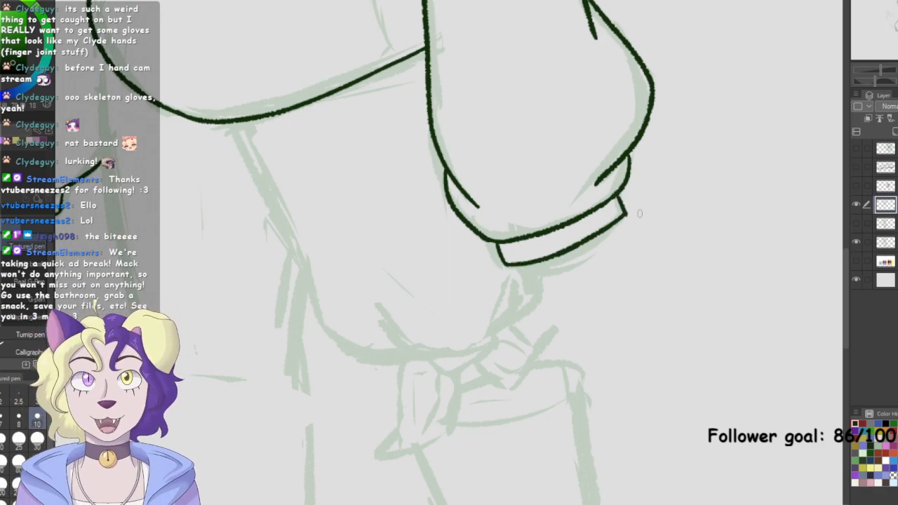
scroll(449, 253, "down", 5)
scroll(449, 253, "up", 1)
left_click(862, 224)
left_click(861, 224)
left_click(857, 242)
left_click(858, 242)
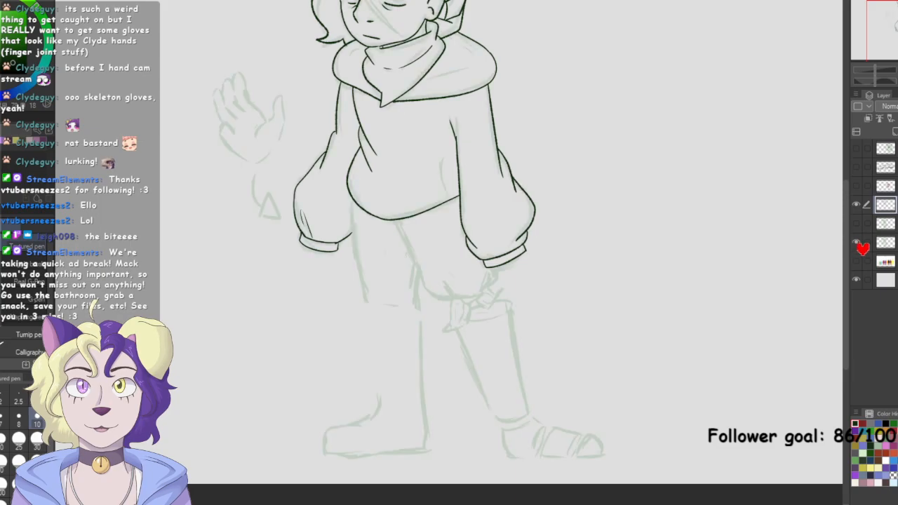
mouse_move(273, 356)
left_mouse_down()
mouse_move(329, 362)
mouse_move(335, 382)
left_mouse_up()
mouse_move(329, 349)
left_mouse_down()
mouse_move(353, 358)
mouse_move(335, 384)
left_mouse_up()
key("ctrl+z")
key("ctrl+z")
key("ctrl+z")
key("ctrl+z")
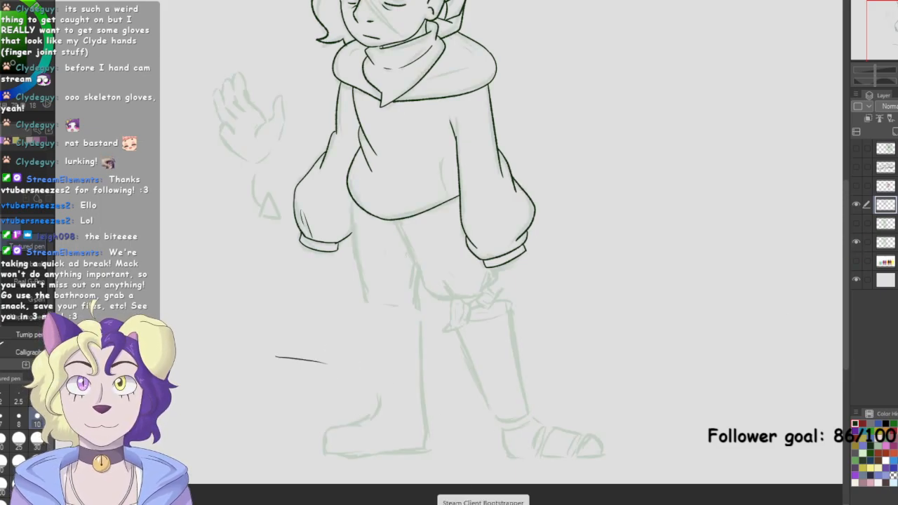
scroll(492, 253, "up", 5)
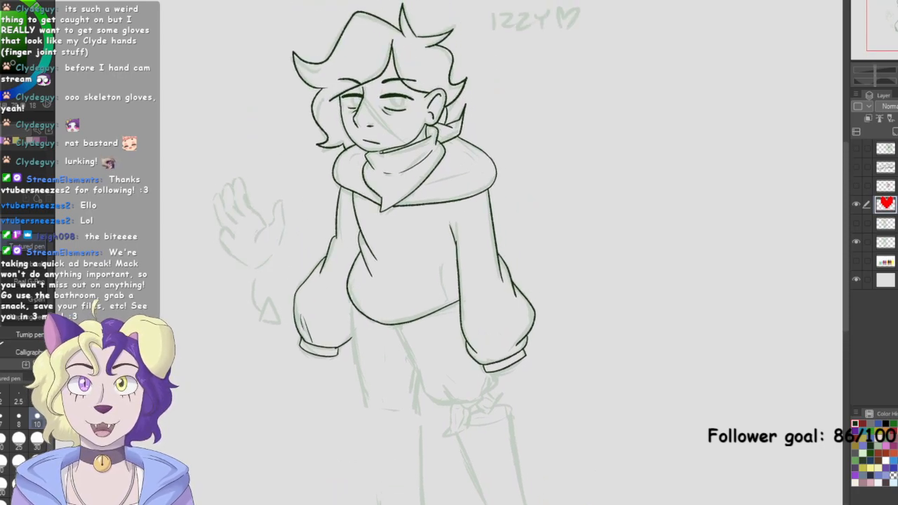
Show the hidden boot sketch layer and bring the faded main sketch back to full strength, toggling the boot layer to compare
left_click(863, 226)
left_click_drag(491, 295, 482, 204)
left_click(888, 242)
left_click_drag(454, 17, 372, 121)
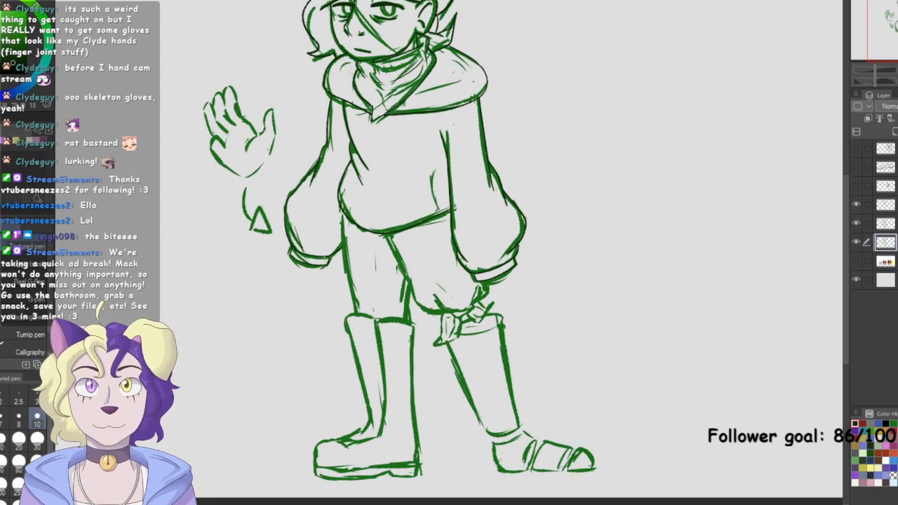
left_click(856, 223)
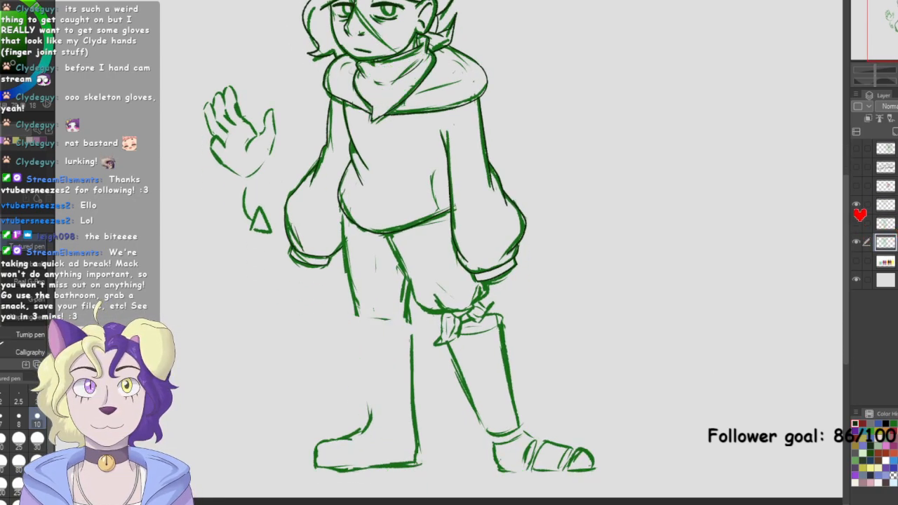
left_click(856, 224)
left_click(856, 223)
left_click(856, 223)
left_click(856, 223)
left_click(856, 223)
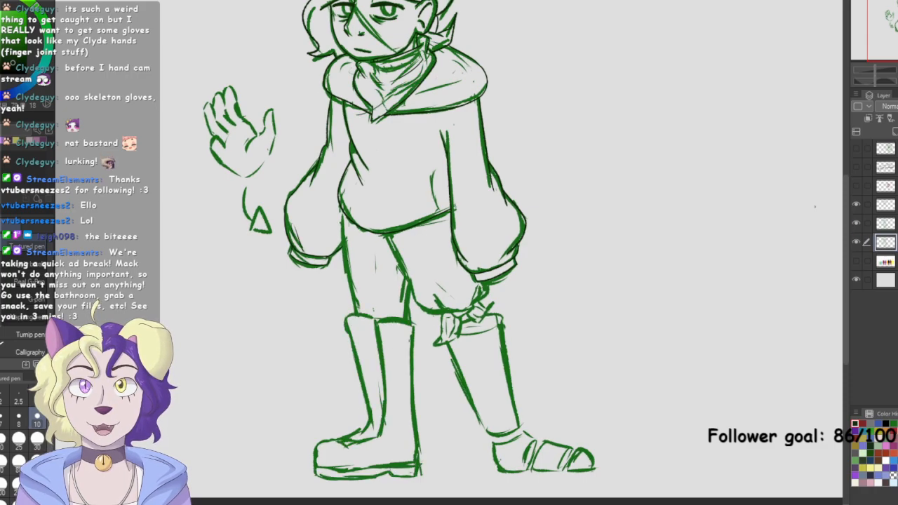
Copy the lassoed lower-leg area from the boot sketch layer, hide that layer, and paste and merge the copy into the main sketch
key("m")
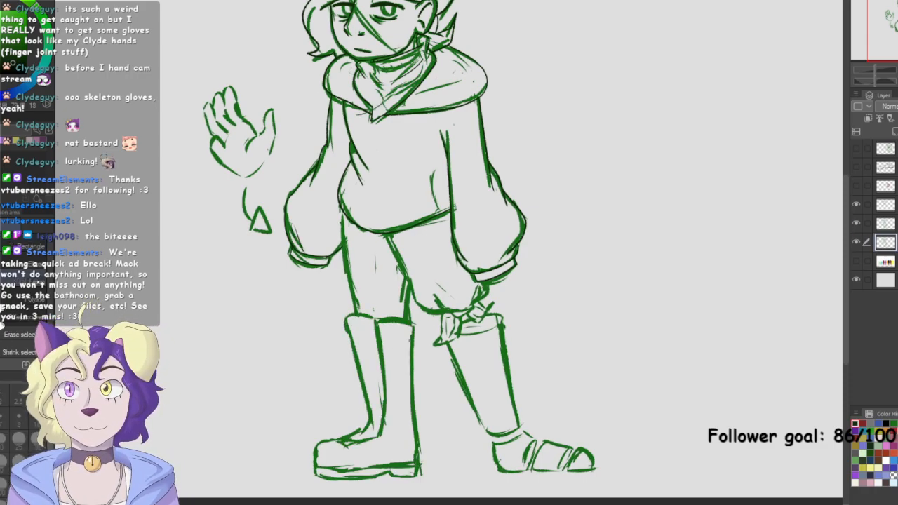
left_click(886, 223)
mouse_move(612, 287)
left_mouse_down()
mouse_move(527, 293)
mouse_move(266, 453)
mouse_move(710, 316)
mouse_move(675, 240)
left_mouse_up()
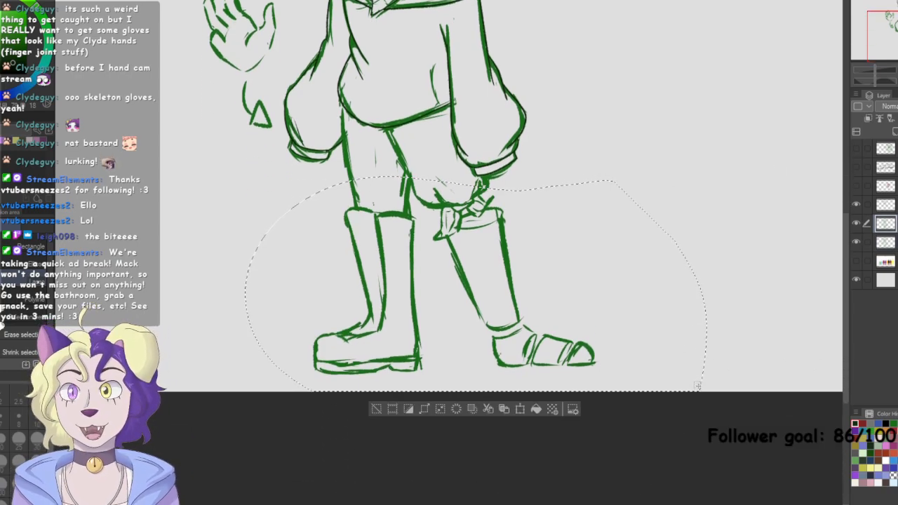
left_click(377, 409)
left_click(881, 242)
left_click(857, 223)
key("ctrl+v")
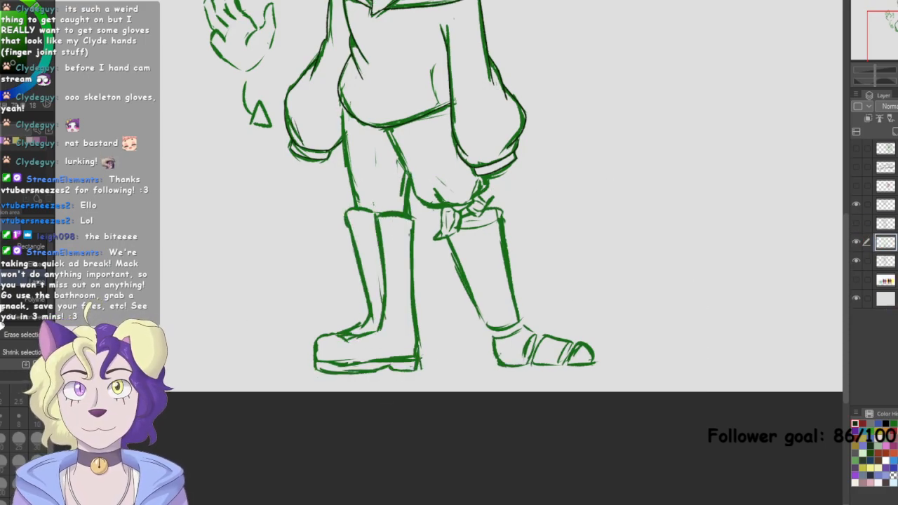
key("ctrl+e")
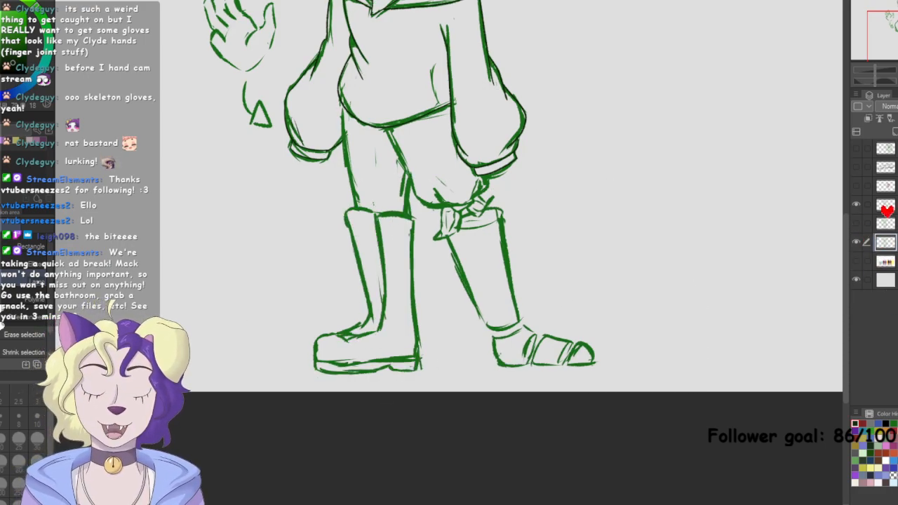
Fade the merged sketch layer to a pale green and make the line art layer active
left_click(856, 242)
left_click(856, 243)
left_click_drag(897, 106, 895, 106)
left_click(886, 204)
Ink the small fold on the sweater's belly beside the sleeve and short crease lines on the hood
left_click_drag(435, 176, 526, 381)
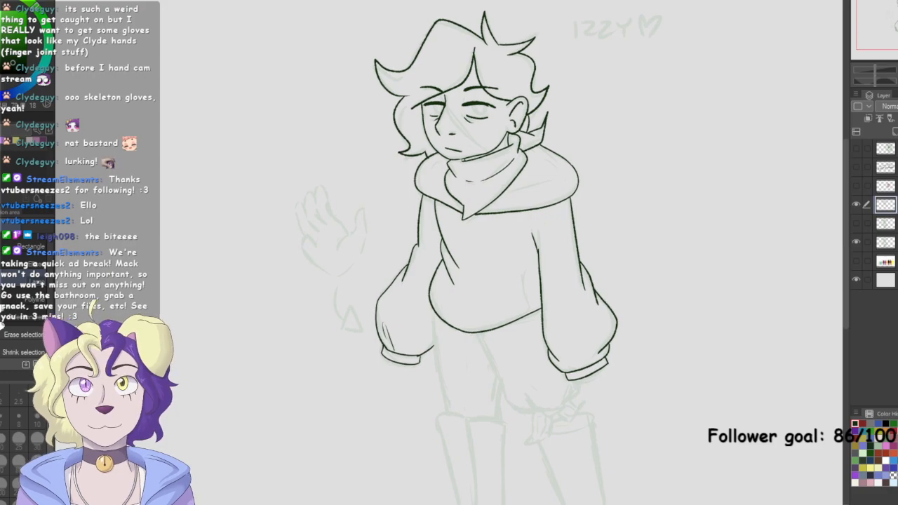
key("ctrl+plus")
key("ctrl+plus")
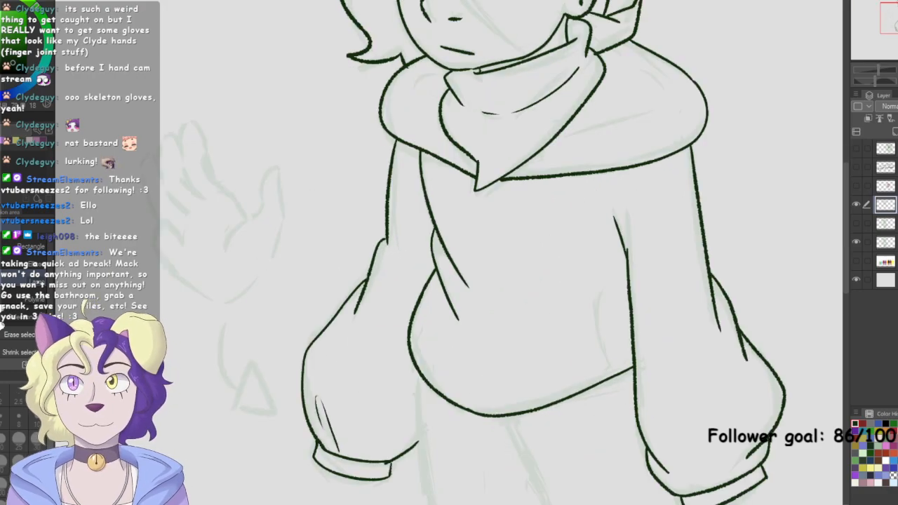
key("p")
left_click_drag(595, 300, 611, 371)
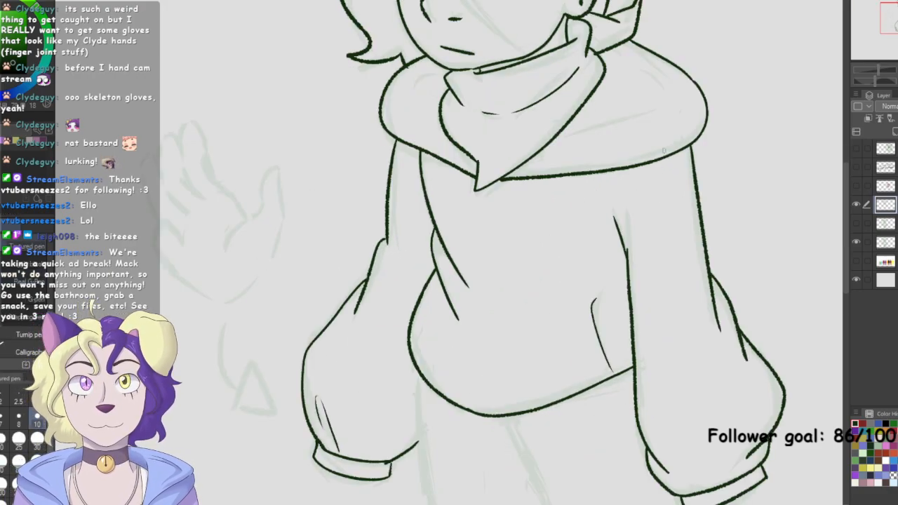
left_click_drag(565, 135, 656, 107)
left_click_drag(414, 96, 433, 110)
Ink the straight leg's outer edge from the sweater hem to the boot top, and its short inner edge above the boot
left_click_drag(421, 491, 373, 277)
scroll(440, 250, "up", 2)
mouse_move(330, 109)
left_mouse_down()
mouse_move(364, 372)
mouse_move(379, 415)
left_mouse_up()
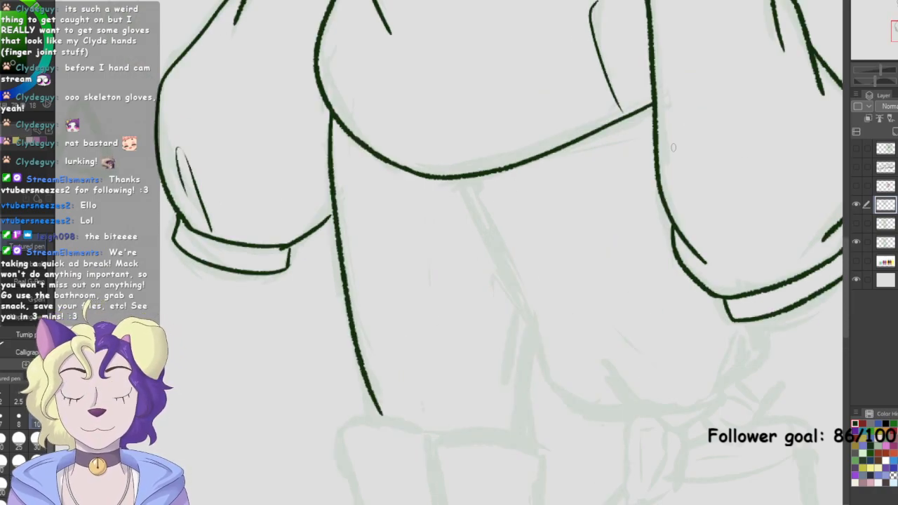
key("ctrl+z")
mouse_move(330, 113)
left_mouse_down()
mouse_move(338, 245)
mouse_move(379, 424)
left_mouse_up()
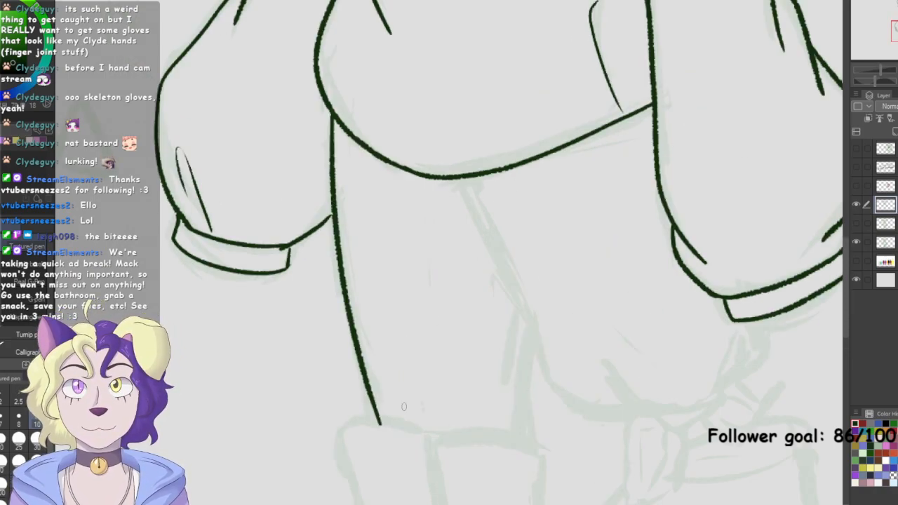
left_click_drag(537, 351, 537, 445)
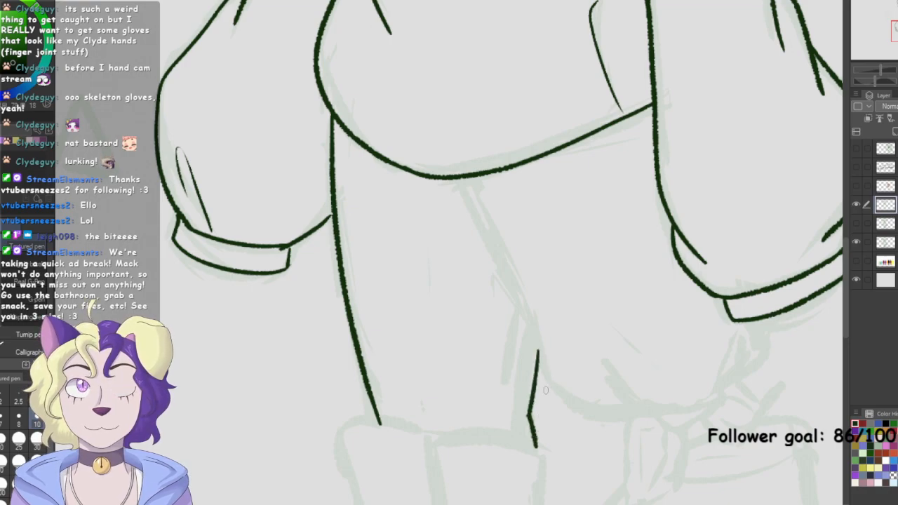
Ink the other leg's inner trouser edge from the crotch, curving into the puffy gathered bottom at the knee
mouse_move(461, 185)
left_mouse_down()
mouse_move(569, 409)
mouse_move(664, 428)
left_mouse_up()
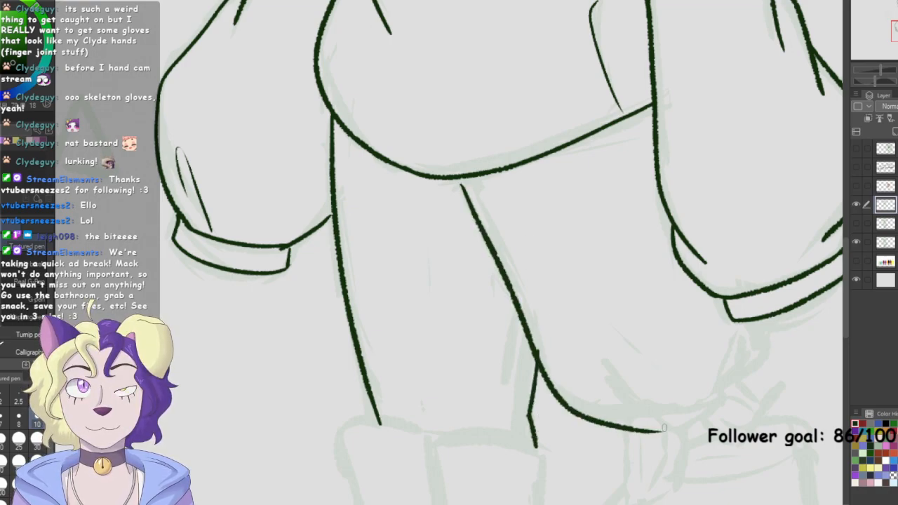
mouse_move(463, 184)
left_mouse_down()
mouse_move(571, 405)
mouse_move(646, 421)
left_mouse_up()
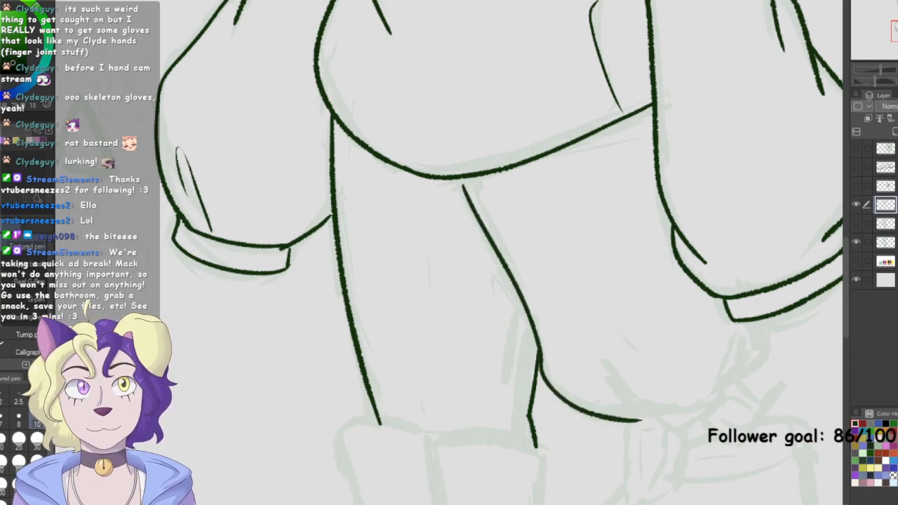
key("ctrl+0")
key("ctrl+plus")
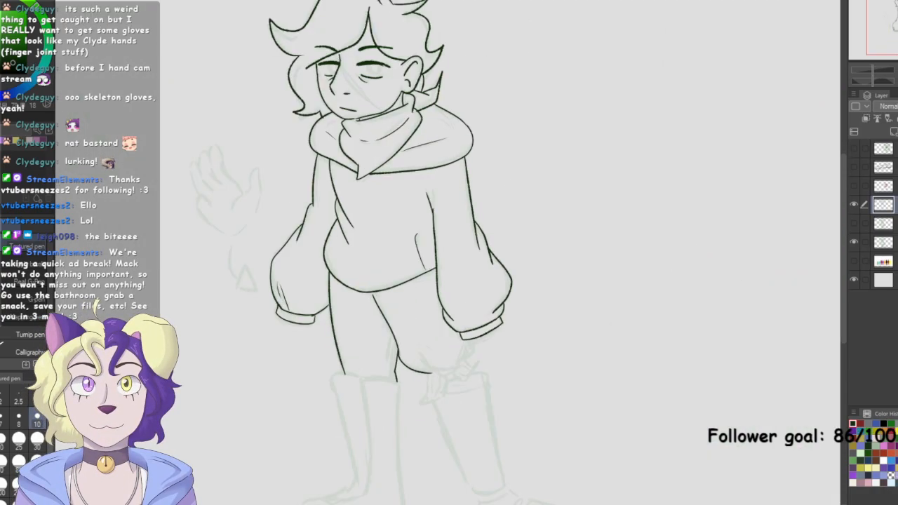
key("ctrl+plus")
mouse_move(350, 317)
left_mouse_down()
mouse_move(394, 403)
mouse_move(423, 417)
left_mouse_up()
scroll(375, 252, "down", 3)
key("ctrl+z")
key("ctrl+plus")
mouse_move(309, 187)
left_mouse_down()
mouse_move(374, 321)
mouse_move(432, 335)
left_mouse_up()
Ink the puffy trouser leg's rounded hem, its outer side under the sleeve cuff, and the gathered fold creases
mouse_move(405, 303)
left_mouse_down()
mouse_move(421, 323)
mouse_move(451, 336)
mouse_move(474, 331)
left_mouse_up()
key("ctrl+z")
mouse_move(399, 304)
left_mouse_down()
mouse_move(451, 335)
mouse_move(482, 322)
mouse_move(484, 329)
mouse_move(475, 324)
mouse_move(492, 283)
mouse_move(516, 282)
mouse_move(510, 269)
mouse_move(510, 292)
mouse_move(483, 320)
left_mouse_up()
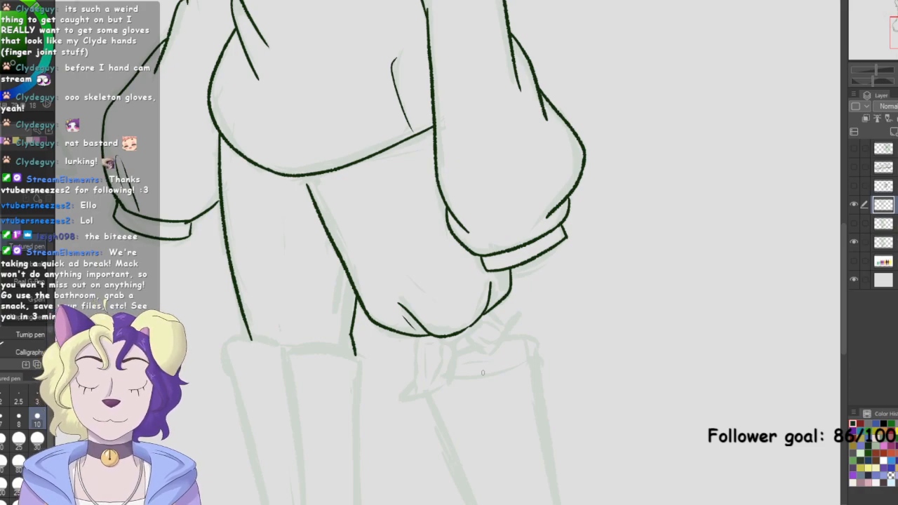
Ink the narrow cloth band tied under the puffy trouser hem and its pointed hanging tail
left_click_drag(897, 32, 895, 35)
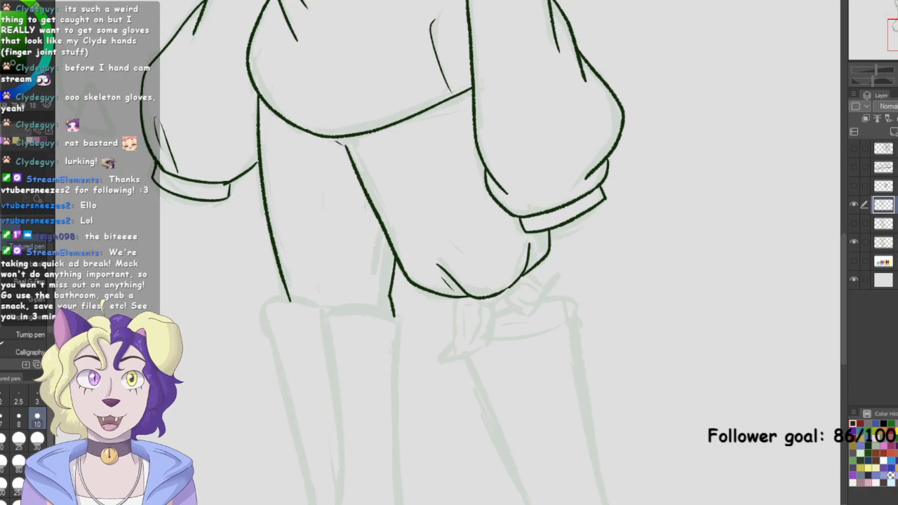
left_click_drag(897, 35, 896, 38)
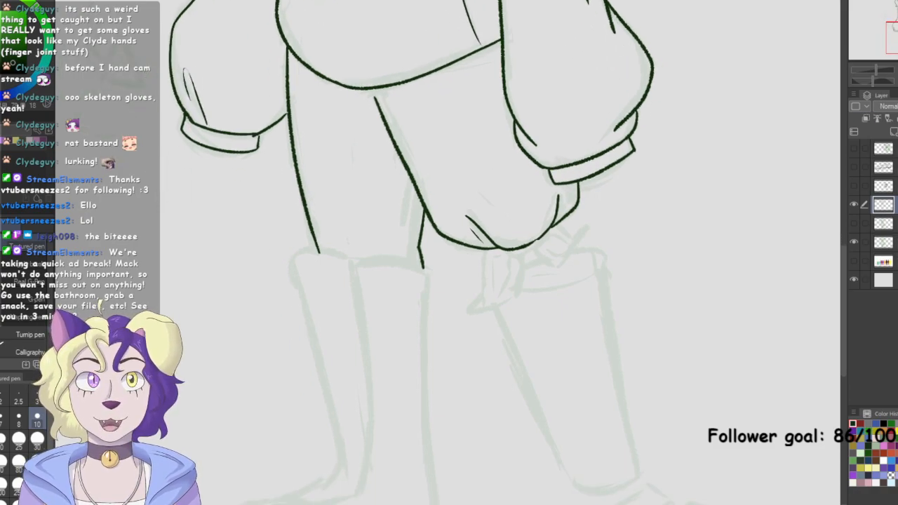
left_click(897, 70)
mouse_move(538, 253)
left_mouse_down()
mouse_move(550, 262)
mouse_move(597, 231)
left_mouse_up()
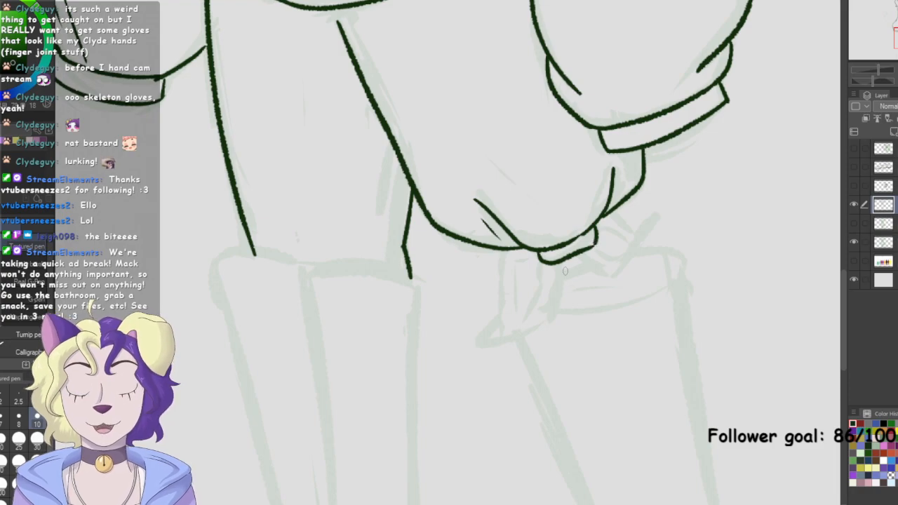
mouse_move(552, 262)
left_mouse_down()
mouse_move(559, 301)
mouse_move(506, 344)
left_mouse_up()
mouse_move(515, 247)
left_mouse_down()
mouse_move(496, 260)
mouse_move(500, 313)
mouse_move(487, 336)
mouse_move(492, 344)
mouse_move(514, 340)
left_mouse_up()
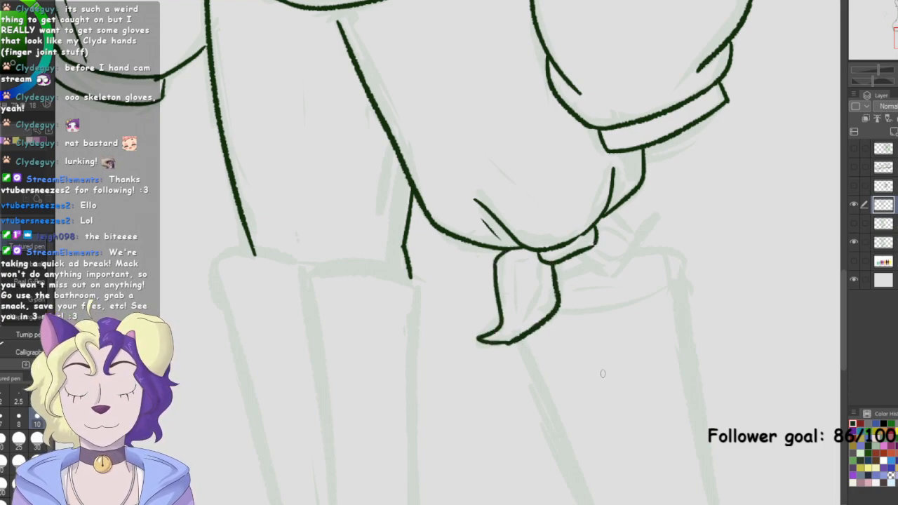
Ink the knee tie's second pointed end, the folds in both tails, and the rounded top rim of the lower leg beneath
mouse_move(590, 247)
left_mouse_down()
mouse_move(611, 285)
mouse_move(643, 261)
mouse_move(647, 212)
mouse_move(624, 226)
mouse_move(664, 210)
mouse_move(655, 242)
left_mouse_up()
mouse_move(539, 273)
left_mouse_down()
mouse_move(520, 318)
mouse_move(526, 268)
mouse_move(515, 268)
mouse_move(519, 316)
left_mouse_up()
mouse_move(607, 223)
left_mouse_down()
mouse_move(631, 256)
mouse_move(619, 272)
mouse_move(636, 247)
left_mouse_up()
mouse_move(560, 313)
left_mouse_down()
mouse_move(659, 290)
mouse_move(675, 260)
mouse_move(664, 251)
mouse_move(637, 264)
mouse_move(661, 251)
mouse_move(667, 283)
mouse_move(602, 311)
mouse_move(551, 316)
left_mouse_up()
key("ctrl+z")
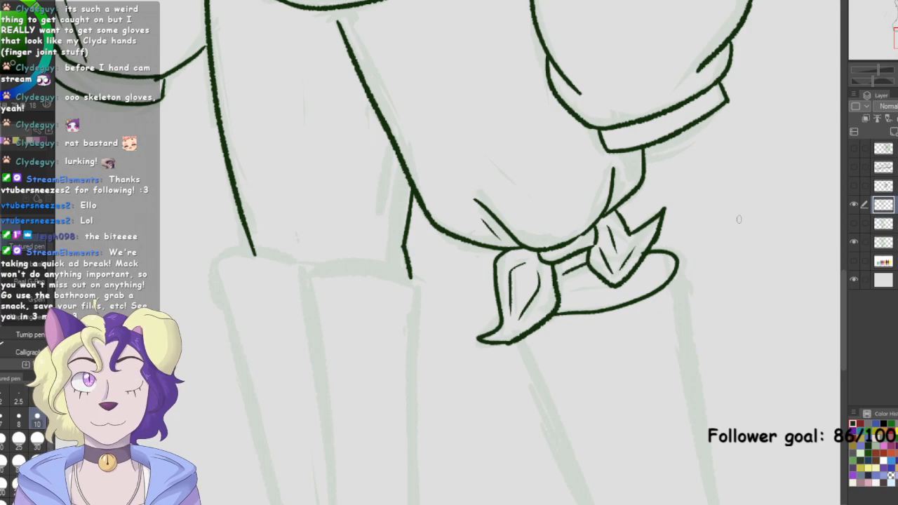
Ink the bent leg's tapered lower section with two long straight sides and a curved closing edge at the ankle
key("ctrl+minus")
key("ctrl+minus")
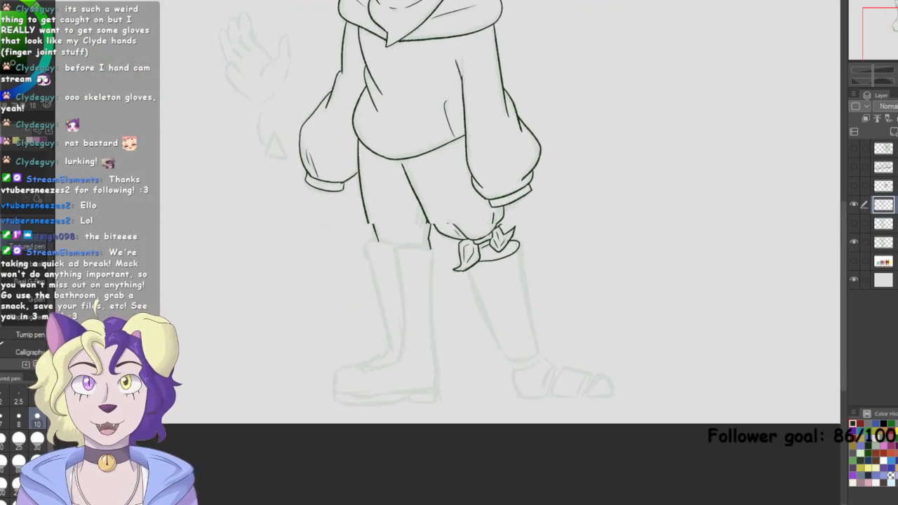
key("ctrl+plus")
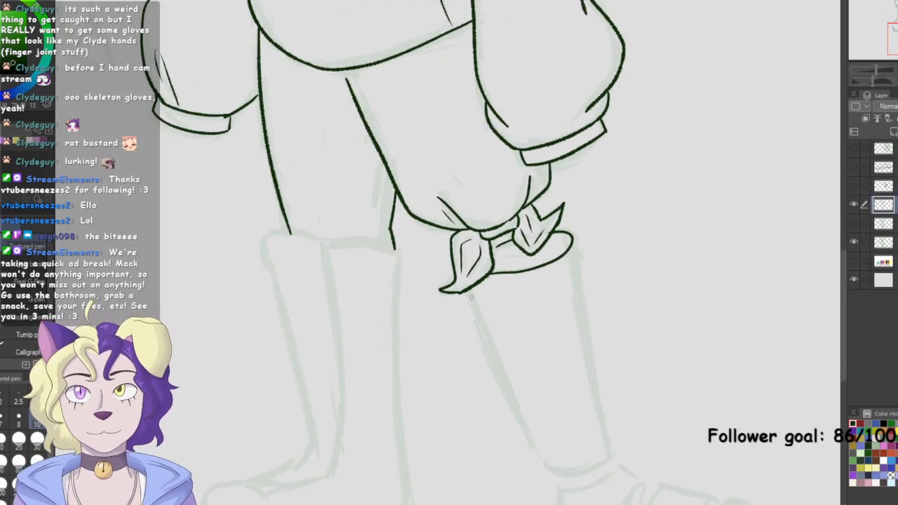
left_click_drag(469, 290, 546, 469)
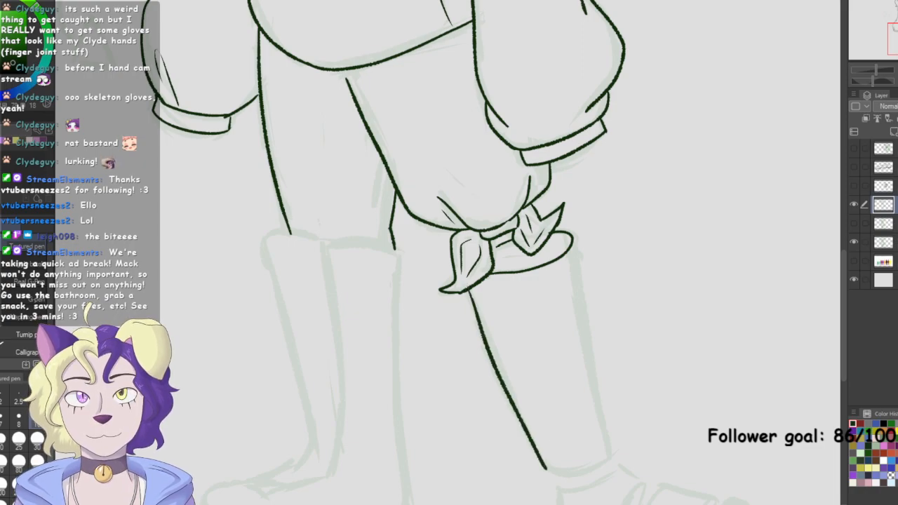
key("ctrl+z")
left_click_drag(469, 291, 542, 464)
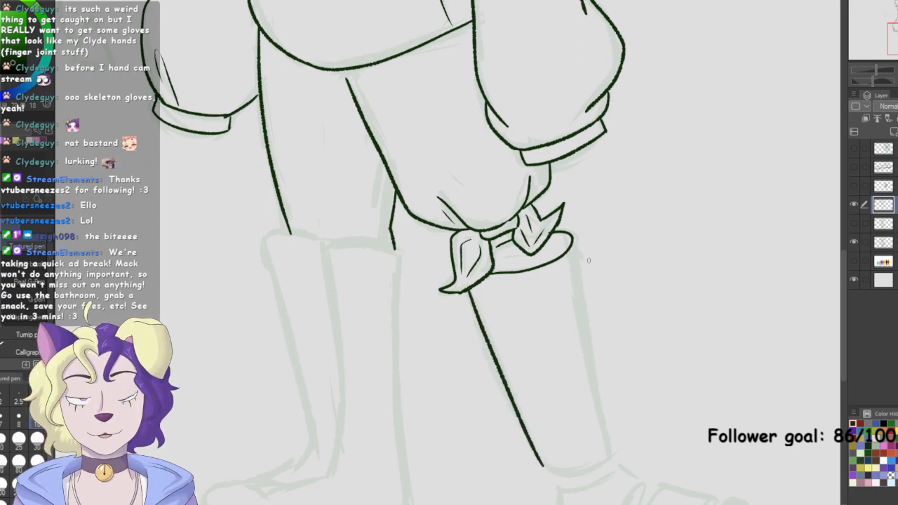
left_click_drag(571, 236, 605, 448)
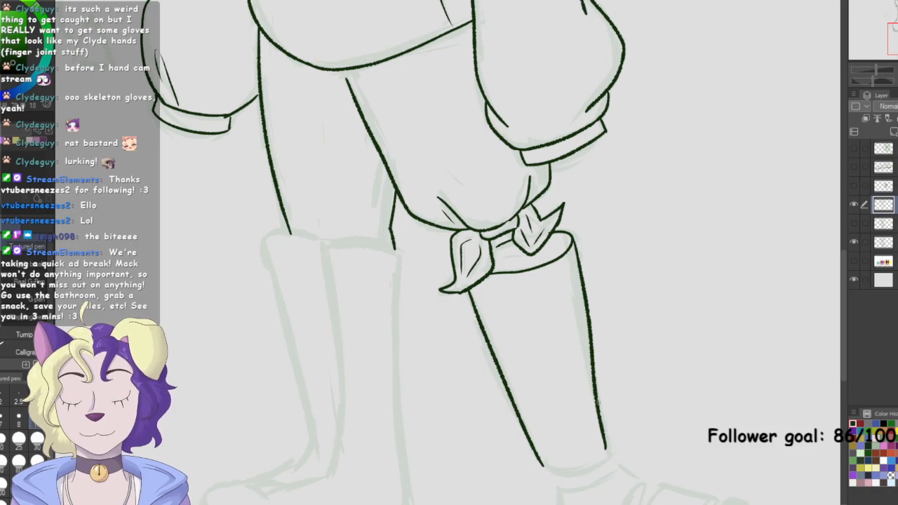
key("ctrl+z")
left_click_drag(571, 236, 611, 456)
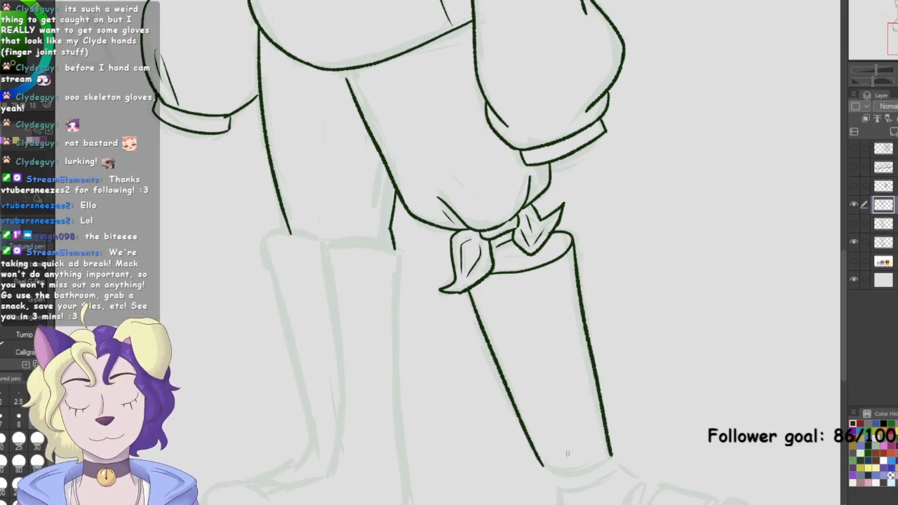
mouse_move(542, 466)
left_mouse_down()
mouse_move(559, 472)
mouse_move(615, 456)
left_mouse_up()
Ink the foot's heel segment below the ankle, including its double-lined upper rim and narrow front edge
mouse_move(491, 421)
left_mouse_down()
mouse_move(490, 158)
mouse_move(412, 87)
left_mouse_up()
key("ctrl+plus")
mouse_move(519, 7)
left_mouse_down()
mouse_move(446, 499)
mouse_move(461, 345)
mouse_move(431, 171)
left_mouse_up()
key("ctrl+z")
mouse_move(390, 343)
left_mouse_down()
mouse_move(414, 350)
mouse_move(481, 335)
mouse_move(492, 323)
mouse_move(538, 362)
left_mouse_up()
mouse_move(407, 376)
left_mouse_down()
mouse_move(497, 356)
mouse_move(504, 342)
mouse_move(413, 377)
mouse_move(502, 346)
mouse_move(408, 388)
mouse_move(423, 455)
mouse_move(496, 466)
mouse_move(506, 463)
mouse_move(521, 385)
mouse_move(539, 362)
mouse_move(520, 457)
mouse_move(507, 462)
left_mouse_up()
key("ctrl+z")
left_click_drag(407, 373, 406, 384)
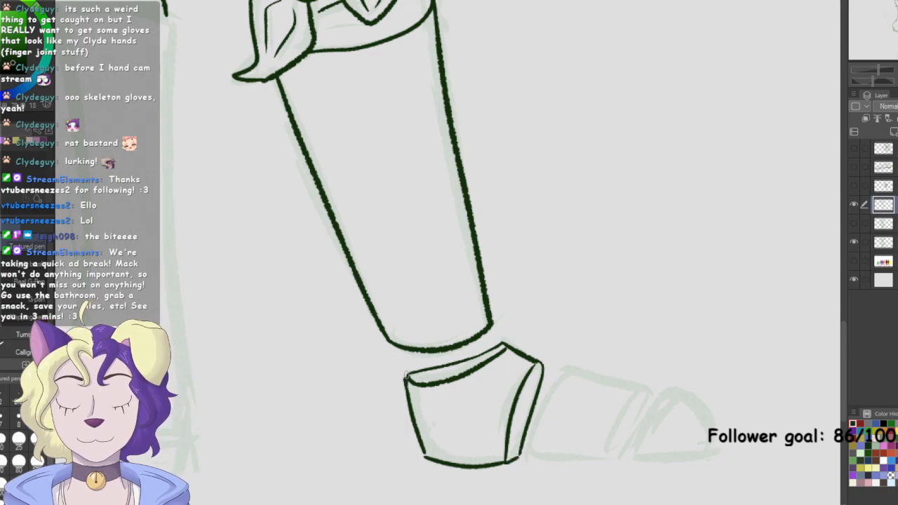
Ink the foot's middle segment with a curved back edge, sloping top, flat bottom and narrow front rim
mouse_move(569, 375)
left_mouse_down()
mouse_move(530, 430)
mouse_move(524, 464)
left_mouse_up()
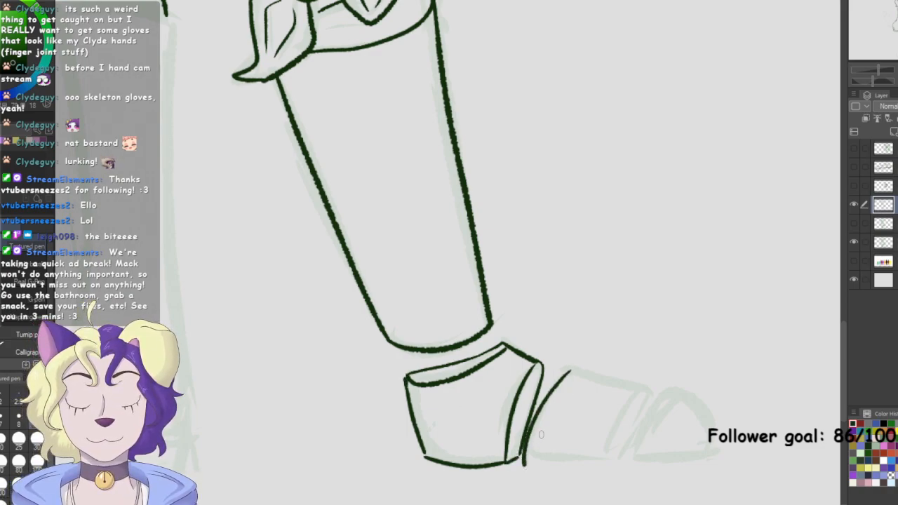
key("ctrl+z")
mouse_move(570, 372)
left_mouse_down()
mouse_move(533, 461)
mouse_move(601, 461)
mouse_move(647, 390)
left_mouse_up()
mouse_move(571, 370)
left_mouse_down()
mouse_move(644, 383)
mouse_move(637, 428)
left_mouse_up()
mouse_move(608, 463)
left_mouse_down()
mouse_move(644, 404)
mouse_move(621, 457)
mouse_move(608, 463)
left_mouse_up()
key("ctrl+z")
key("ctrl+z")
Ink the toe segment's curved back edge and rounded top, arching down to the tip of the foot
mouse_move(680, 391)
left_mouse_down()
mouse_move(647, 418)
mouse_move(631, 461)
mouse_move(649, 465)
mouse_move(691, 450)
mouse_move(636, 451)
mouse_move(671, 391)
mouse_move(647, 415)
mouse_move(631, 460)
left_mouse_up()
key("ctrl+z")
key("ctrl+z")
key("ctrl+z")
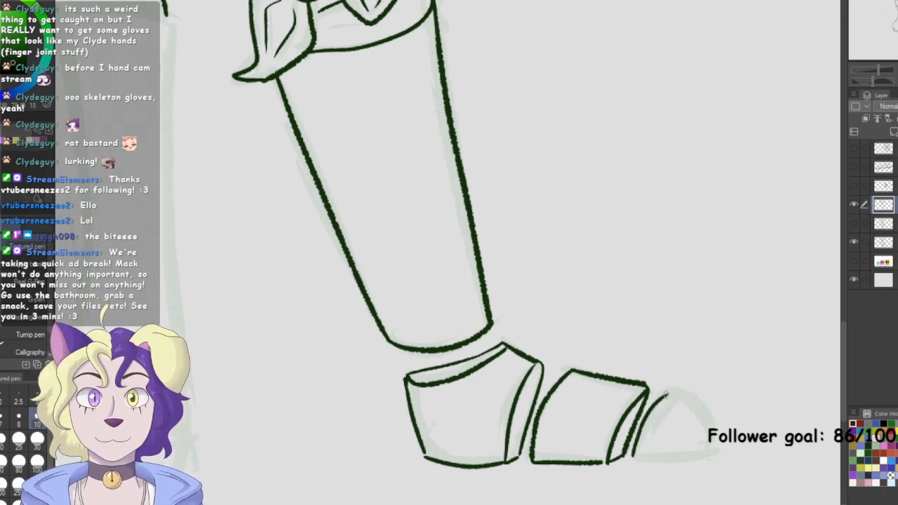
mouse_move(665, 394)
left_mouse_down()
mouse_move(701, 410)
mouse_move(725, 455)
left_mouse_up()
Close the toe segment with a nearly straight bottom edge and erase the line overshoot at its tip
left_click_drag(634, 459, 697, 461)
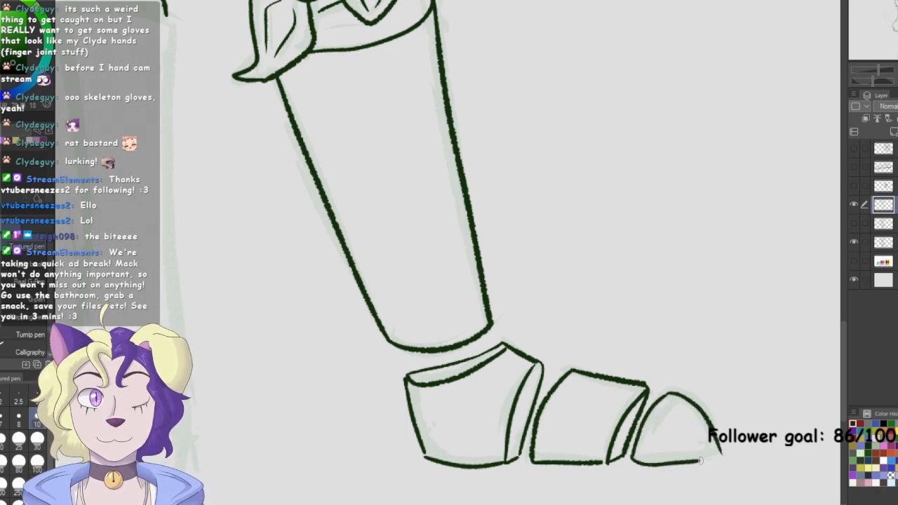
key("ctrl+z")
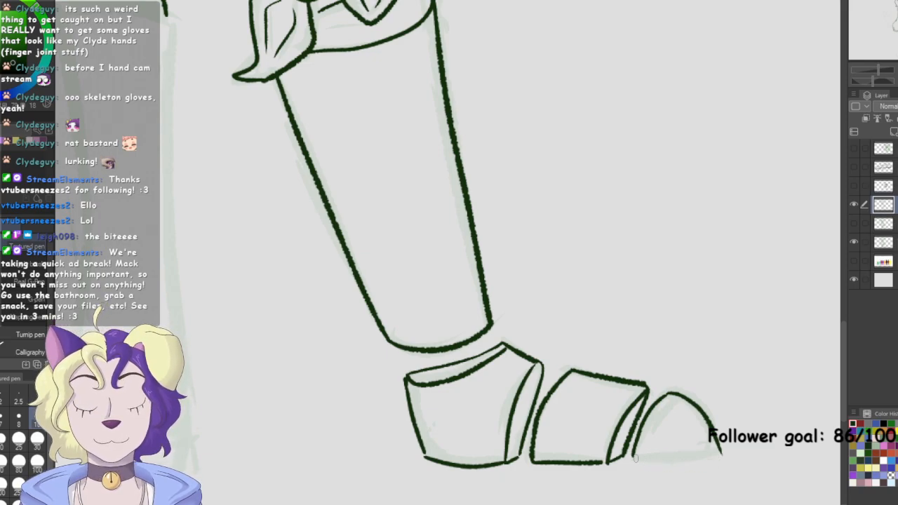
mouse_move(632, 458)
left_mouse_down()
mouse_move(702, 465)
mouse_move(722, 445)
left_mouse_up()
key("ctrl+z")
mouse_move(632, 457)
left_mouse_down()
mouse_move(718, 467)
mouse_move(722, 453)
left_mouse_up()
key("ctrl+z")
mouse_move(632, 457)
left_mouse_down()
mouse_move(672, 466)
mouse_move(723, 450)
left_mouse_up()
key("ctrl+z")
mouse_move(633, 457)
left_mouse_down()
mouse_move(712, 462)
mouse_move(722, 448)
left_mouse_up()
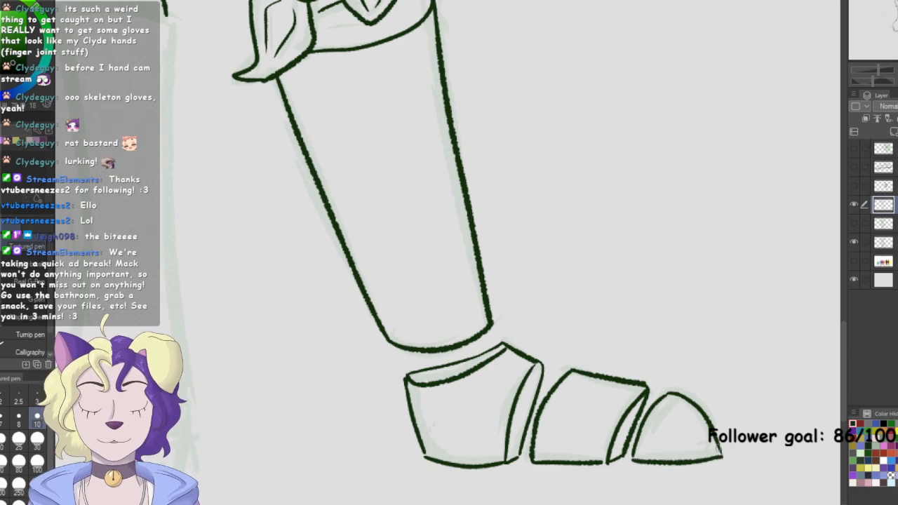
key("e")
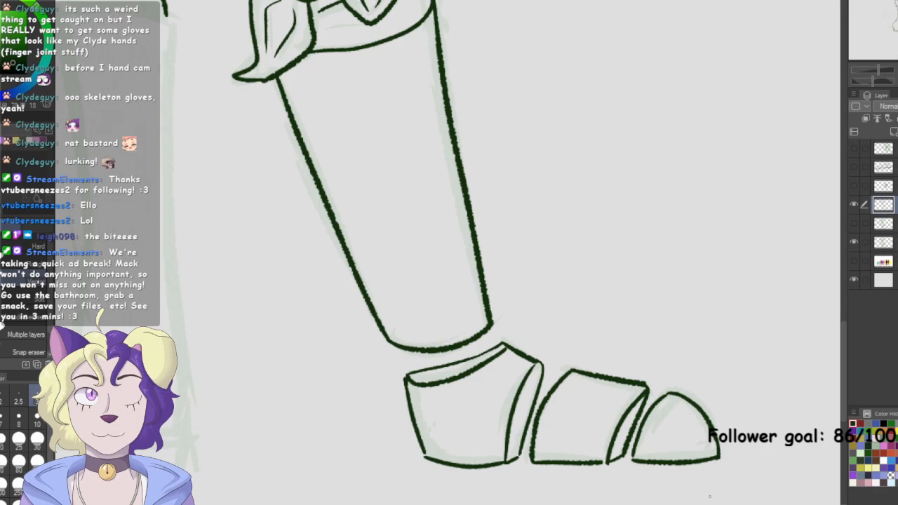
key("ctrl+minus")
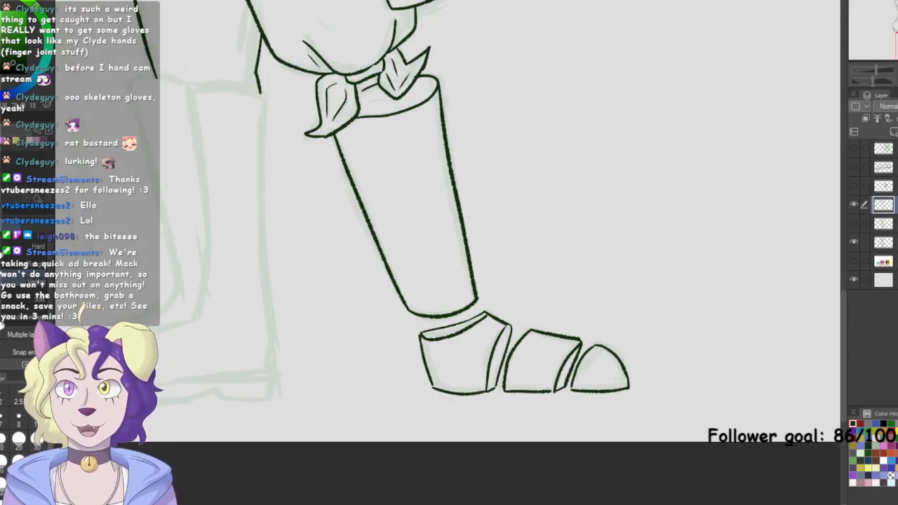
key("m")
mouse_move(502, 298)
left_mouse_down()
mouse_move(429, 323)
mouse_move(394, 363)
mouse_move(585, 441)
mouse_move(693, 298)
left_mouse_up()
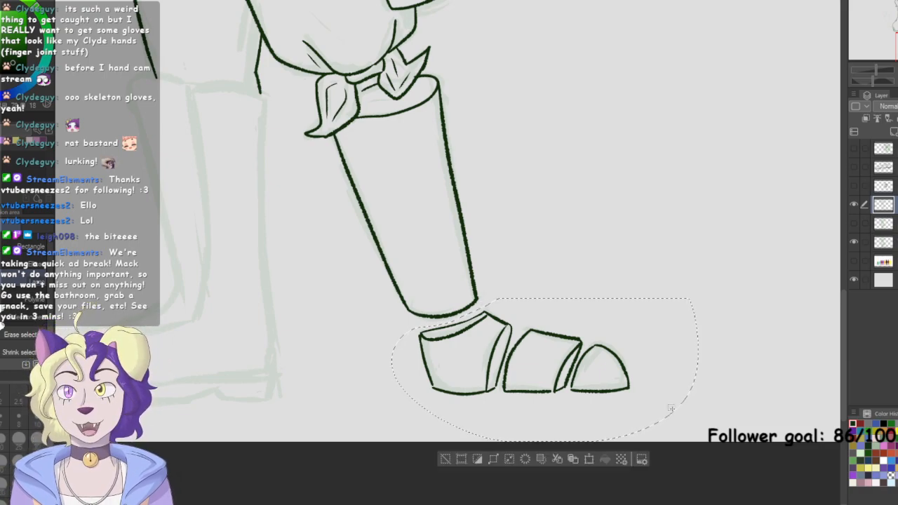
key("Down")
key("Down")
key("Down")
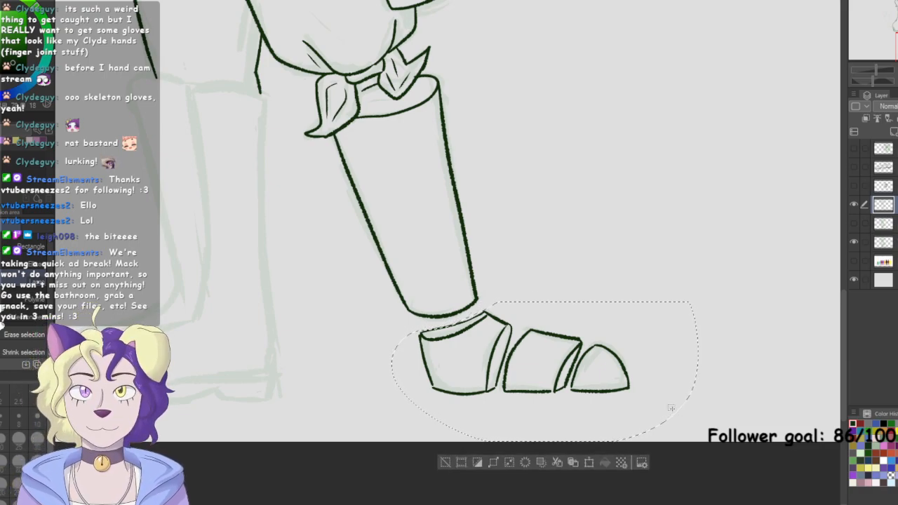
left_click(444, 466)
Lasso all three foot segments, shift them slightly downward away from the ankle, and clear the selection
mouse_move(491, 302)
left_mouse_down()
mouse_move(383, 343)
mouse_move(523, 444)
mouse_move(702, 321)
left_mouse_up()
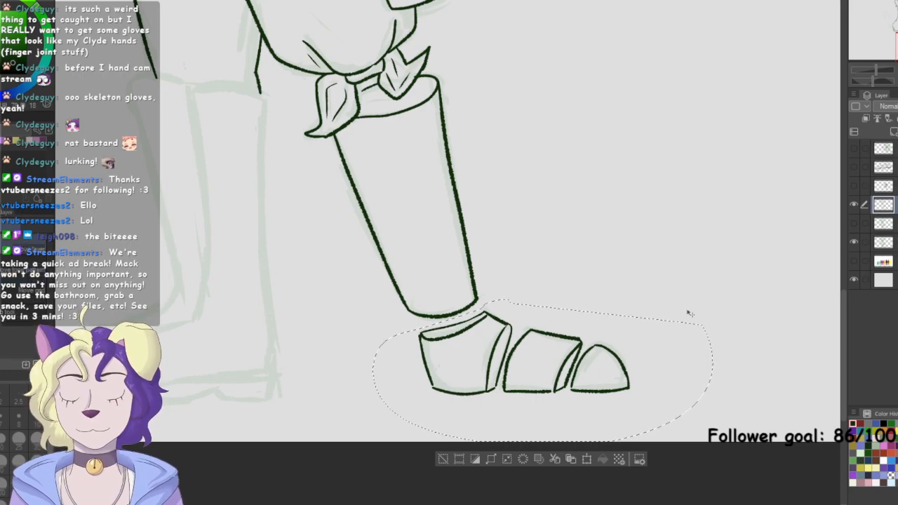
key("Down")
key("Down")
key("Down")
key("Down")
key("Down")
key("Down")
key("Down")
key("Down")
left_click(444, 466)
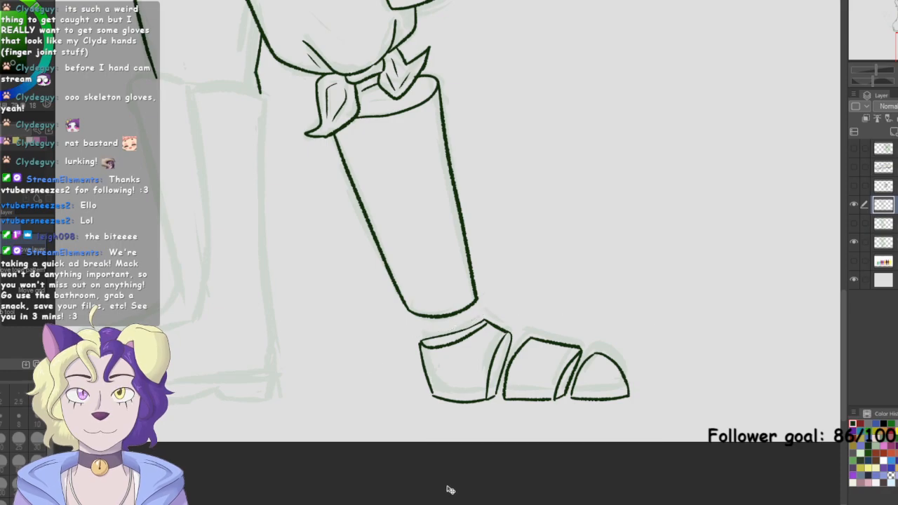
mouse_move(446, 504)
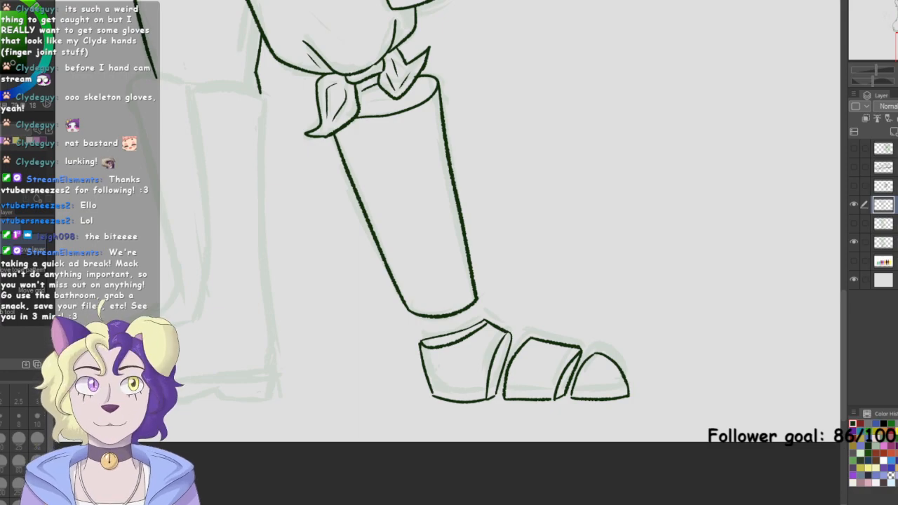
Hide the rough sketch layer and check the whole figure's line art in both mirrored and normal orientation
left_click_drag(393, 210, 539, 201)
left_click_drag(450, 105, 516, 356)
left_click_drag(896, 23, 891, 30)
key("p")
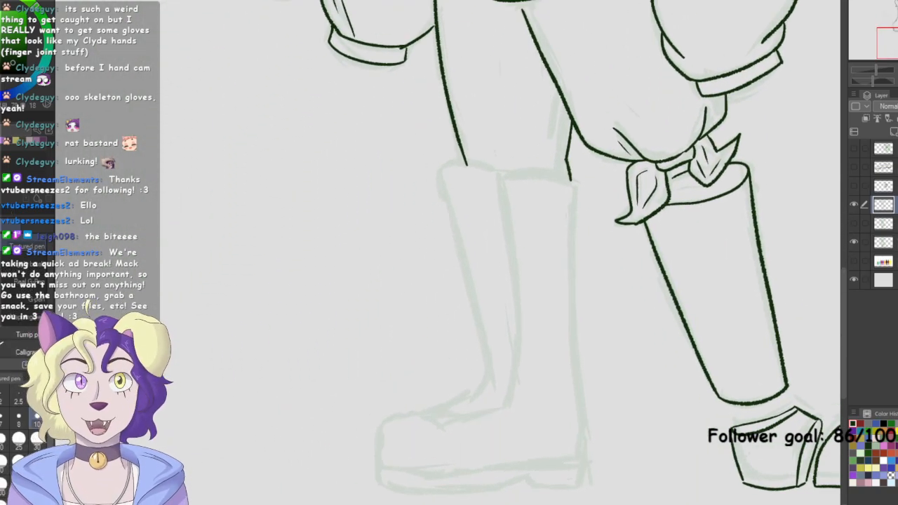
key("ctrl+0")
left_click(854, 241)
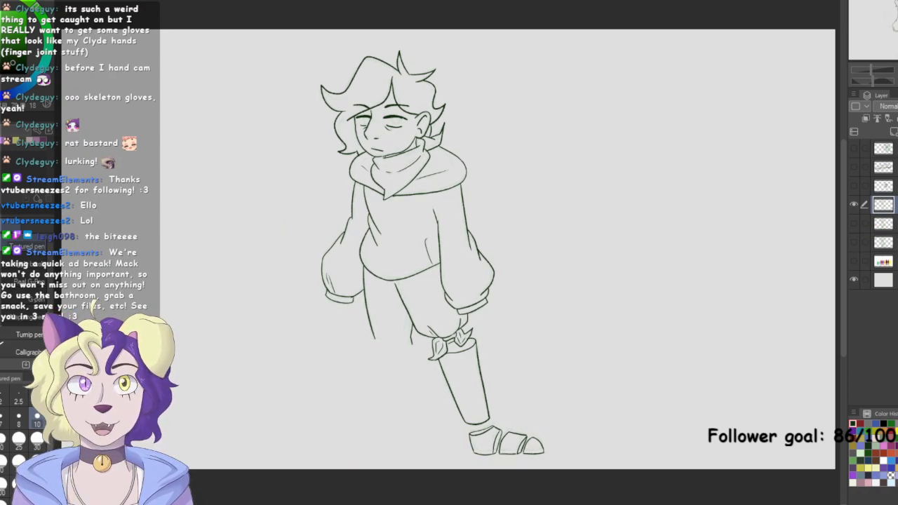
key("h")
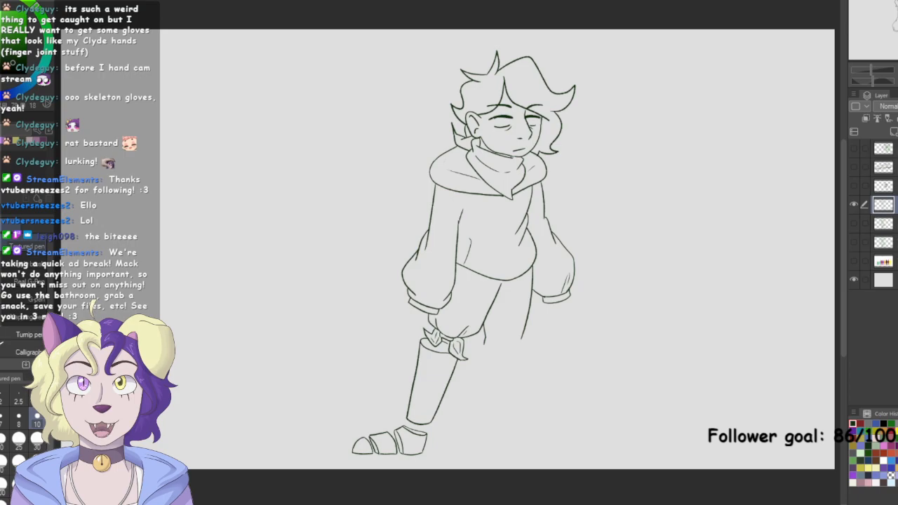
key("h")
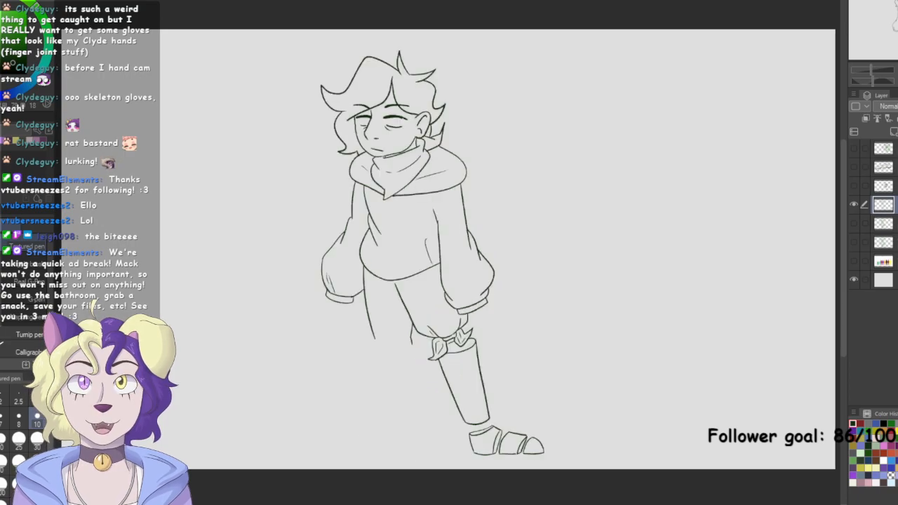
key("h")
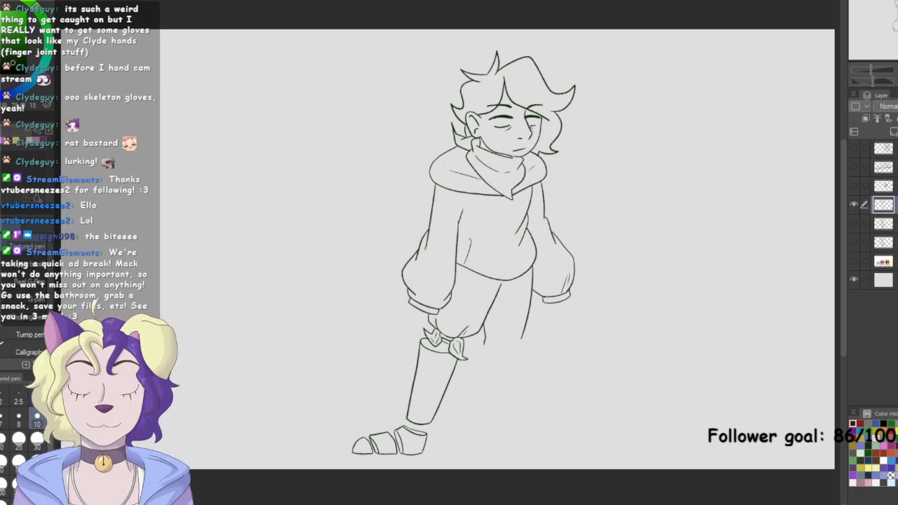
key("h")
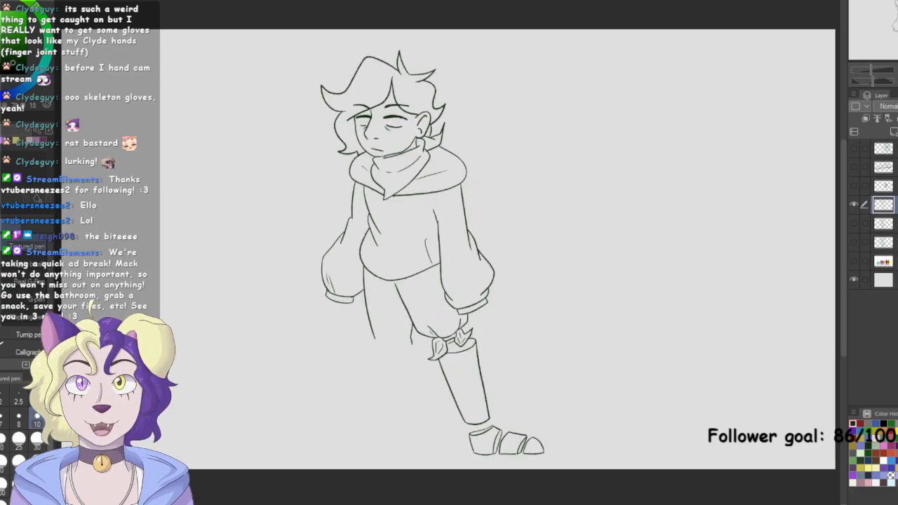
Show the faint sketch layer containing the boot and hand beneath the line art, and undo a stray test stroke
left_click(855, 224)
left_click(855, 223)
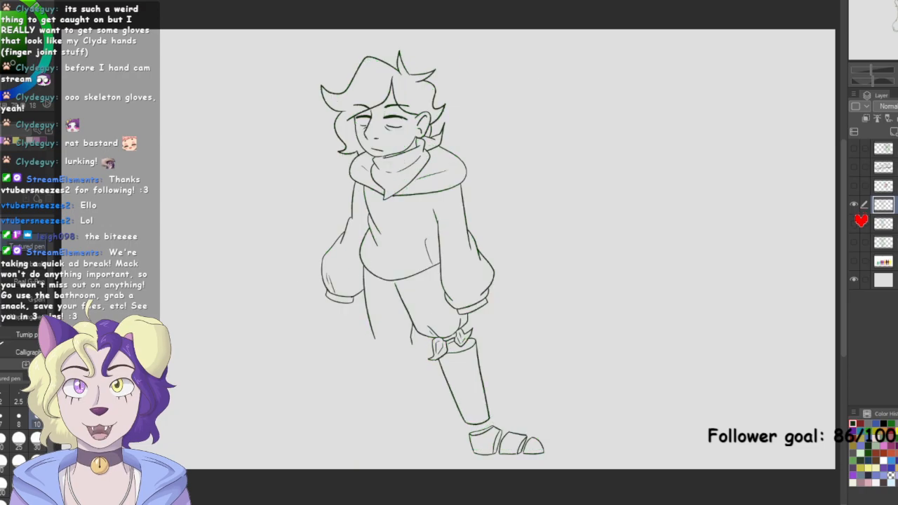
left_click(855, 242)
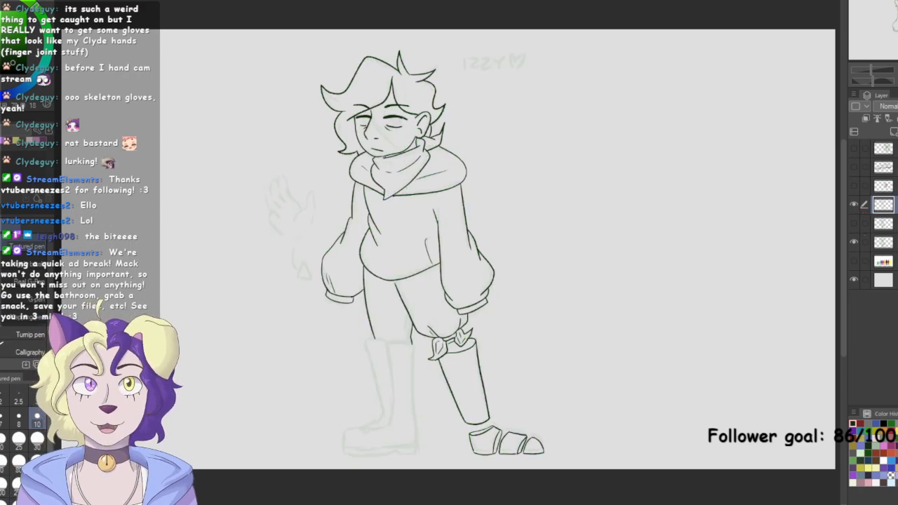
left_click_drag(320, 363, 355, 381)
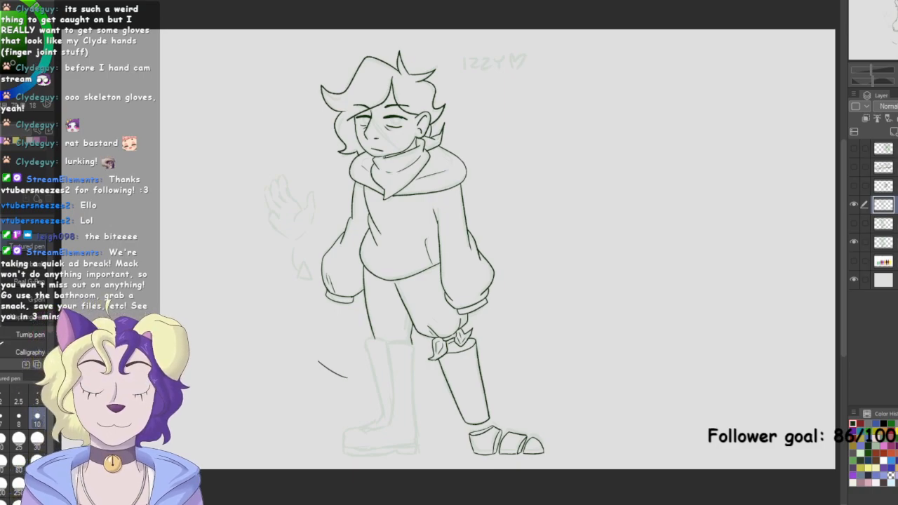
key("ctrl+z")
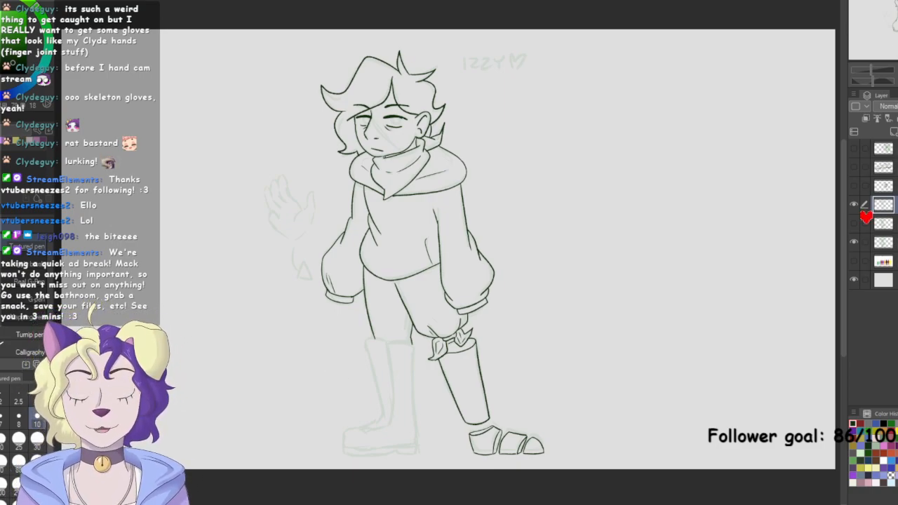
Try to ink the top edge of the boot below the trouser leg
left_click_drag(435, 316, 501, 253)
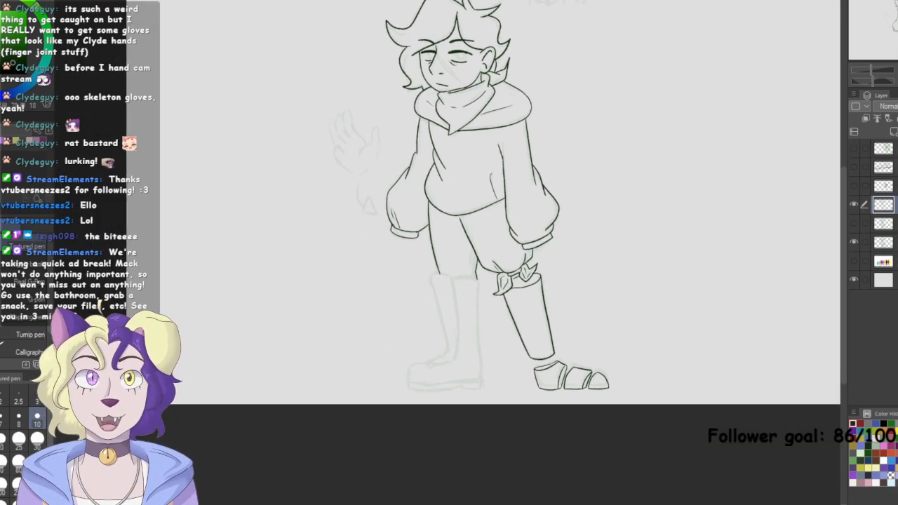
key("ctrl+plus")
key("ctrl+plus")
left_click_drag(463, 315, 477, 258)
key("ctrl+plus")
left_click_drag(464, 316, 464, 241)
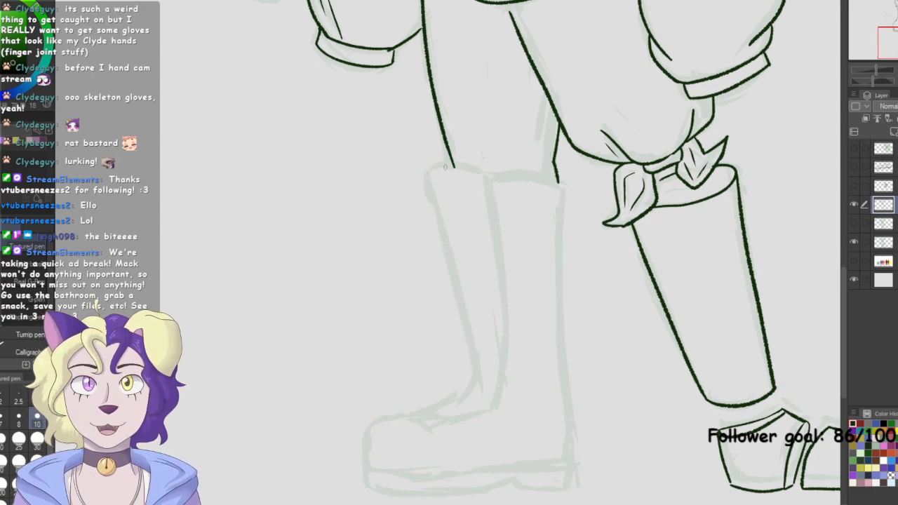
left_click_drag(423, 174, 490, 174)
key("ctrl+z")
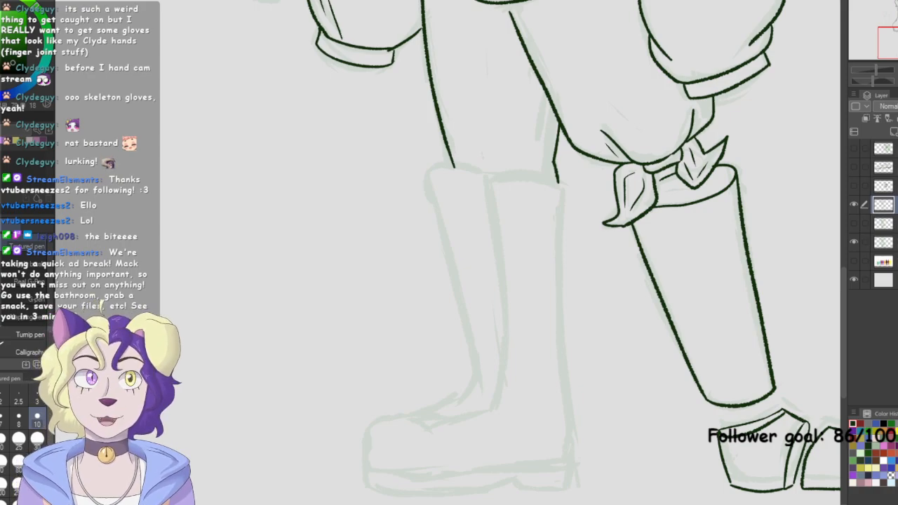
Doodle a small side-view figure with a circle head, boxy torso and straight leg on the empty canvas, and undo the last leg strokes
key("ctrl+0")
mouse_move(722, 167)
left_mouse_down()
mouse_move(712, 190)
mouse_move(730, 168)
left_mouse_up()
mouse_move(705, 207)
left_mouse_down()
mouse_move(739, 230)
mouse_move(710, 297)
left_mouse_up()
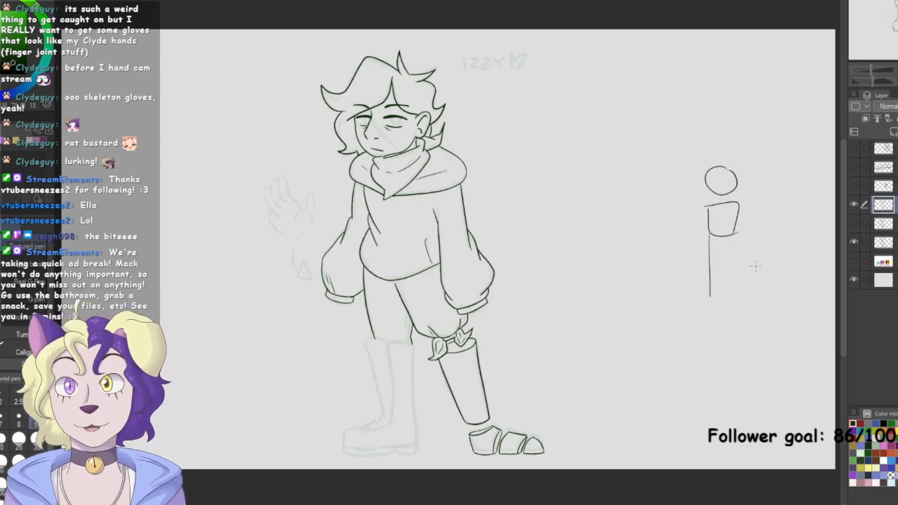
left_click_drag(709, 298, 690, 305)
left_click_drag(730, 239, 733, 300)
key("ctrl+z")
key("ctrl+z")
key("ctrl+z")
key("ctrl+z")
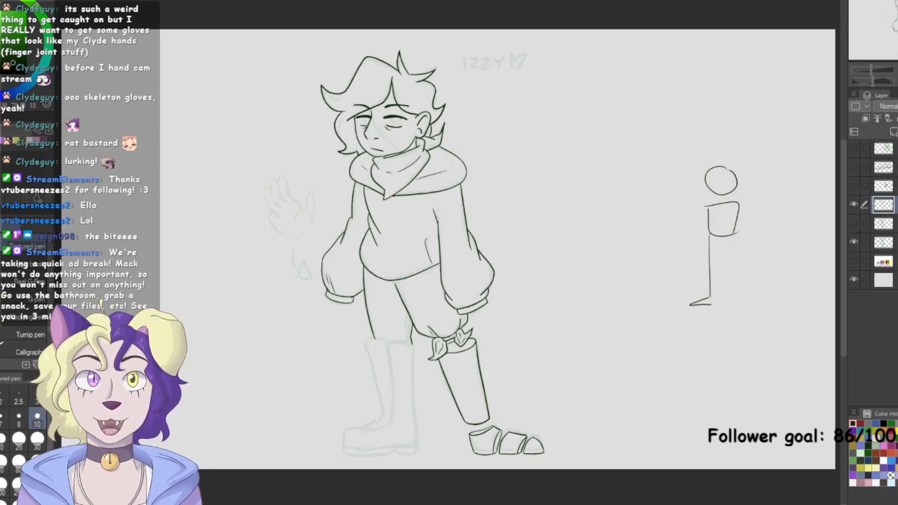
Redraw the doodle's leg slanting under the body, try vertical balance lines through the figure, and undo those lines
left_click_drag(710, 234, 725, 295)
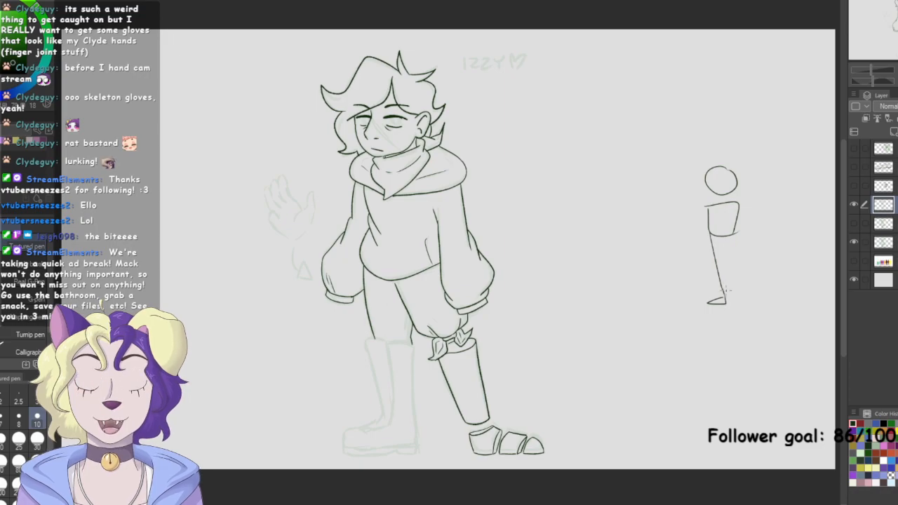
left_click_drag(713, 233, 722, 296)
left_click_drag(728, 152, 722, 267)
left_click_drag(724, 156, 725, 298)
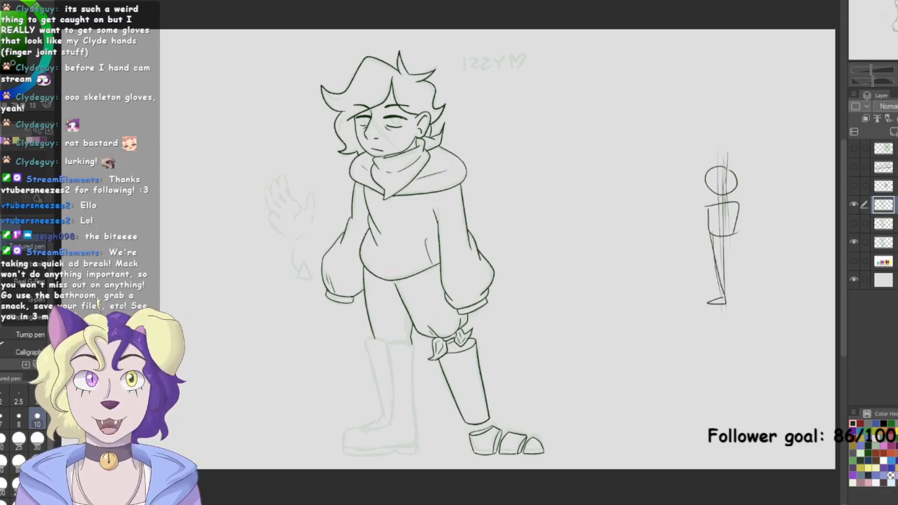
key("ctrl+z")
key("ctrl+z")
key("ctrl+z")
key("ctrl+z")
key("ctrl+z")
key("ctrl+z")
key("ctrl+z")
key("ctrl+z")
key("ctrl+z")
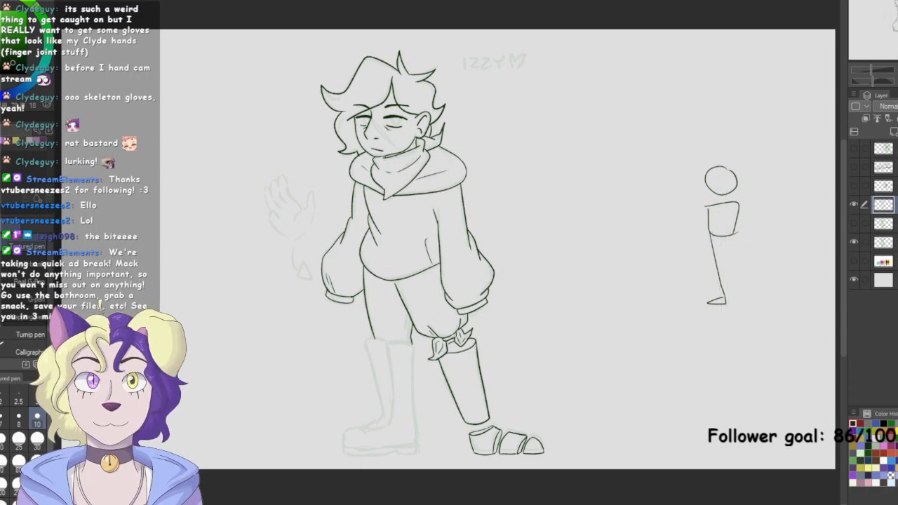
Try a straight vertical leg on the small doodle, undo it, and draw a slanted leg instead
left_click_drag(709, 234, 710, 301)
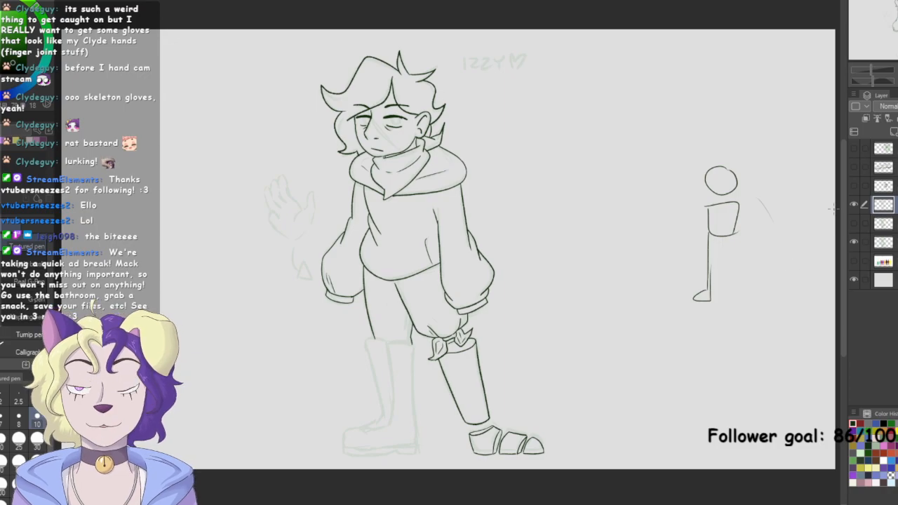
key("ctrl+z")
key("ctrl+z")
key("ctrl+z")
key("ctrl+z")
mouse_move(711, 235)
left_mouse_down()
mouse_move(719, 295)
mouse_move(717, 241)
left_mouse_up()
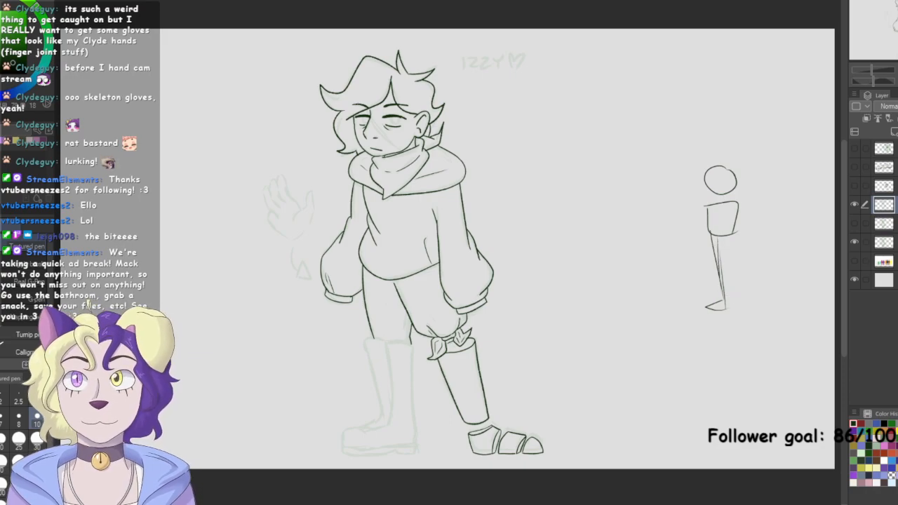
Select the small doodle figure with the lasso, delete it and clear the selection
key("m")
mouse_move(790, 179)
left_mouse_down()
mouse_move(695, 158)
mouse_move(758, 335)
left_mouse_up()
key("Delete")
left_click(632, 370)
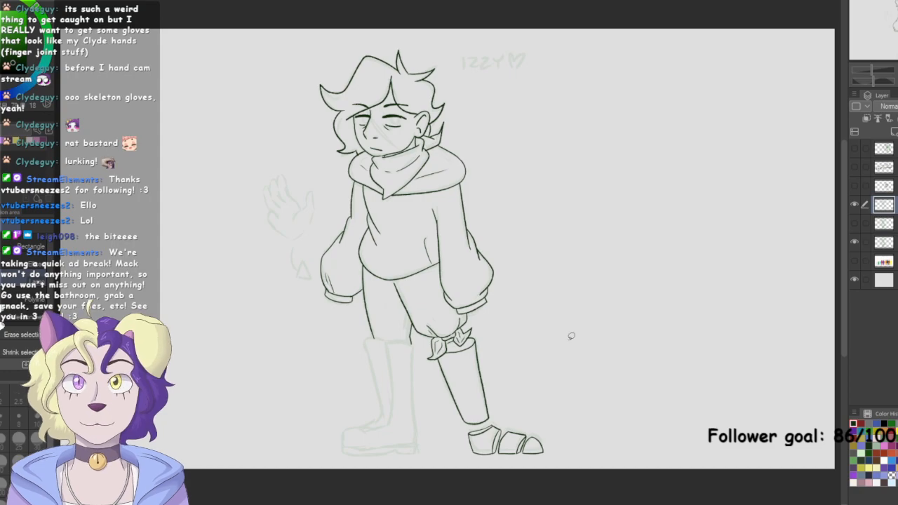
Ink the boot's inner seam with the textured pen, from the toe cap across the instep and up the ankle
key("p")
mouse_move(328, 360)
left_mouse_down()
mouse_move(371, 394)
mouse_move(475, 219)
left_mouse_up()
key("ctrl+z")
key("ctrl+z")
key("ctrl+plus")
key("ctrl+plus")
key("ctrl+plus")
left_click_drag(435, 266, 499, 330)
key("ctrl+plus")
left_click_drag(491, 239, 491, 282)
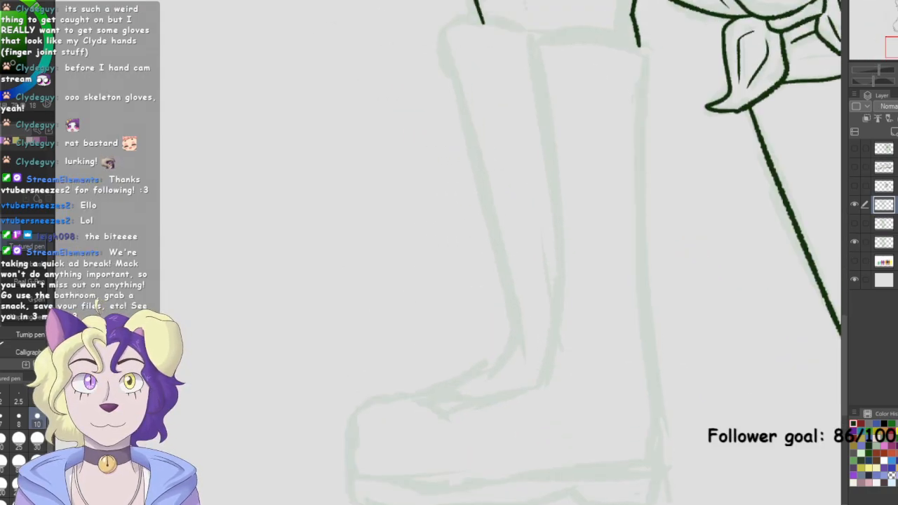
mouse_move(412, 397)
left_mouse_down()
mouse_move(447, 416)
mouse_move(528, 397)
mouse_move(557, 318)
mouse_move(566, 270)
mouse_move(525, 36)
left_mouse_up()
key("ctrl+z")
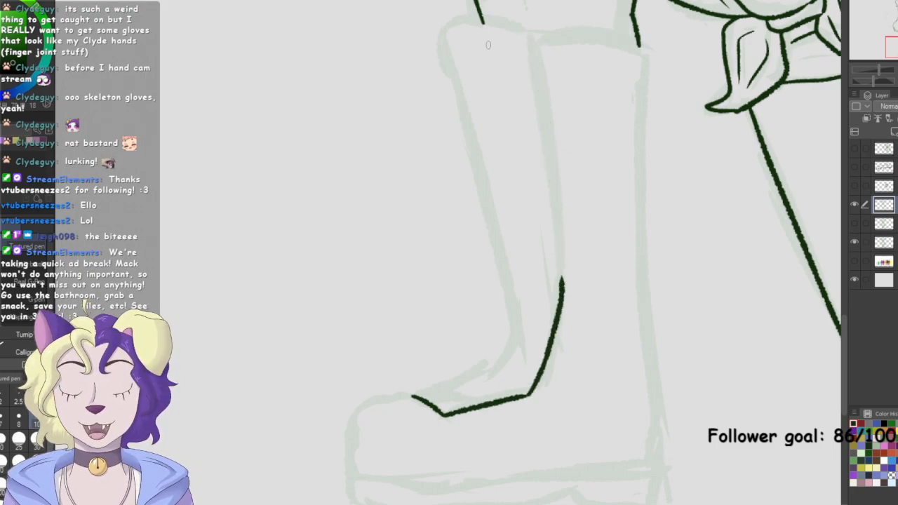
Ink the rounded front cuff, the long inner seam of the shaft and the boot's front edge down to the toe cap
mouse_move(438, 40)
left_mouse_down()
mouse_move(535, 45)
mouse_move(562, 284)
mouse_move(545, 53)
mouse_move(534, 47)
mouse_move(566, 281)
left_mouse_up()
key("ctrl+z")
key("ctrl+z")
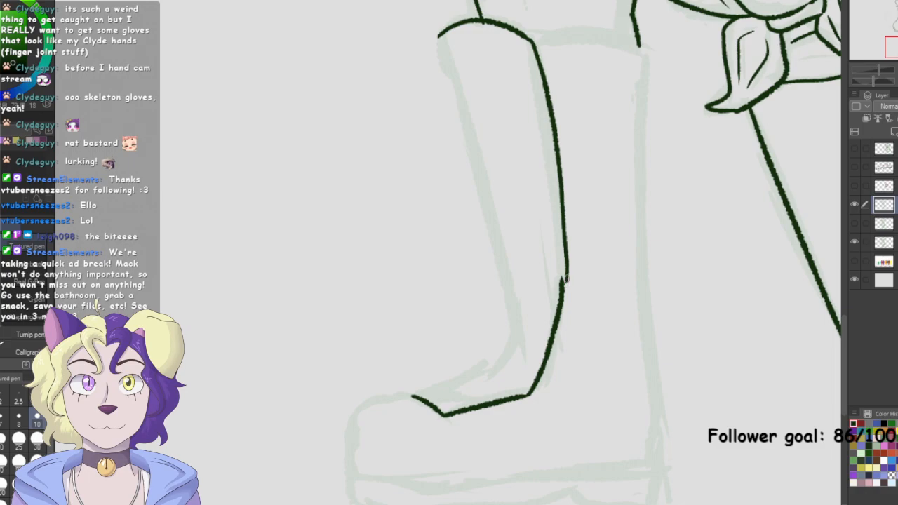
key("ctrl+z")
mouse_move(531, 39)
left_mouse_down()
mouse_move(540, 62)
mouse_move(562, 284)
left_mouse_up()
mouse_move(441, 35)
left_mouse_down()
mouse_move(513, 340)
mouse_move(474, 375)
mouse_move(413, 397)
left_mouse_up()
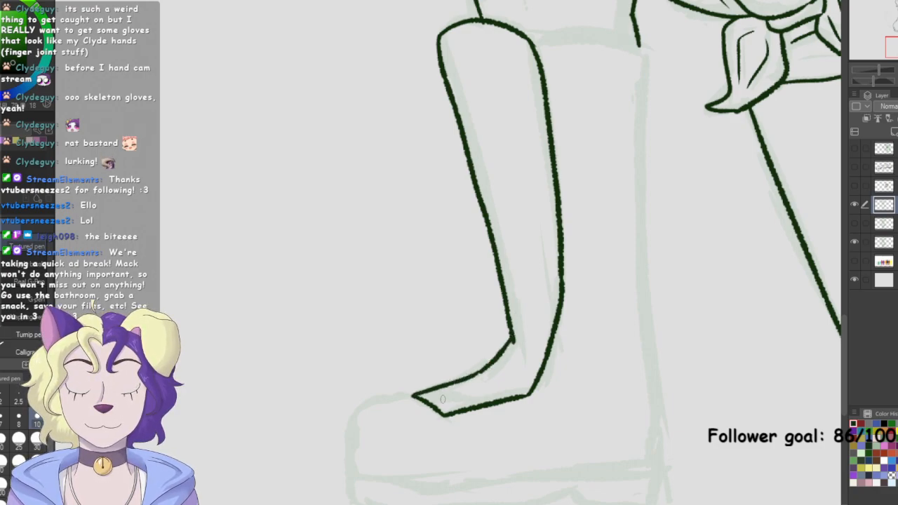
Ink the remaining top rim of the boot, the rounded toe cap and the line where the upper meets the sole
mouse_move(536, 45)
left_mouse_down()
mouse_move(635, 41)
mouse_move(645, 55)
left_mouse_up()
scroll(526, 210, "down", 3)
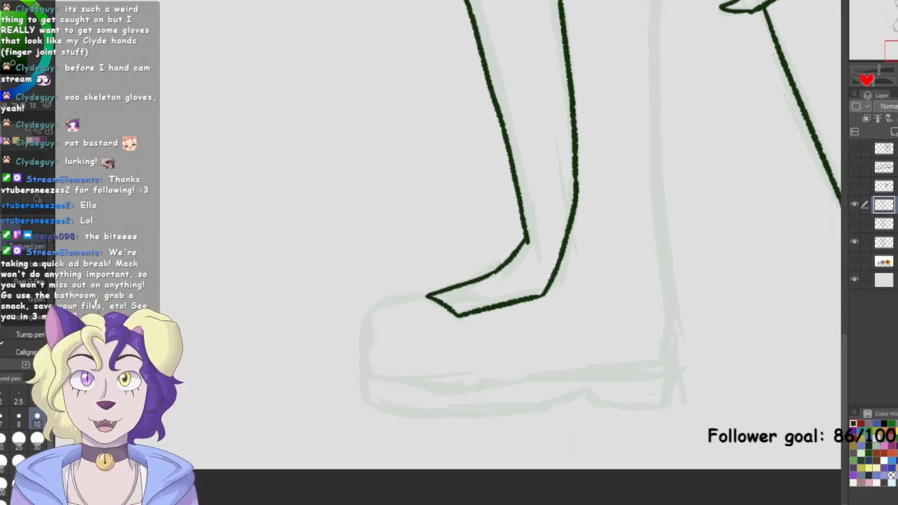
mouse_move(429, 295)
left_mouse_down()
mouse_move(401, 296)
mouse_move(362, 329)
mouse_move(359, 371)
mouse_move(451, 382)
mouse_move(674, 363)
left_mouse_up()
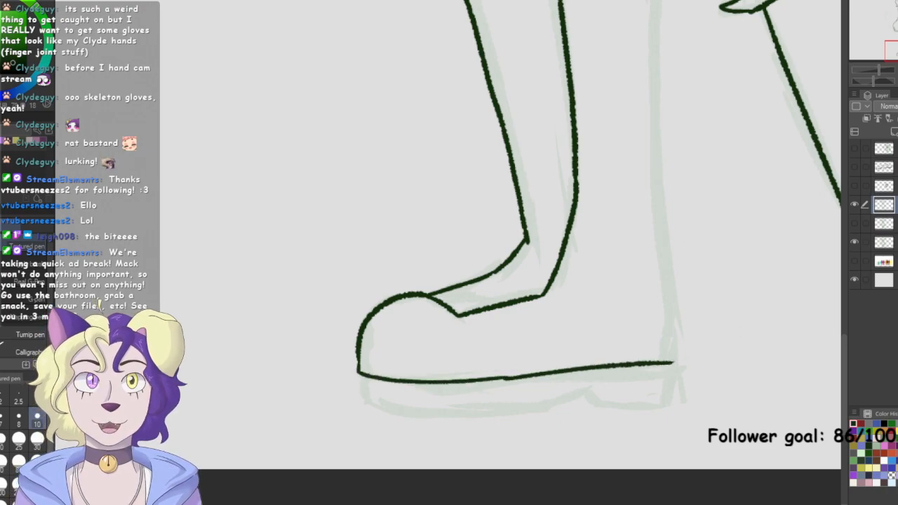
Ink the upper back edge of the boot from the top rim down towards the ankle, redoing the stroke until it fits
left_click_drag(805, 18, 775, 103)
left_click_drag(634, 37, 636, 287)
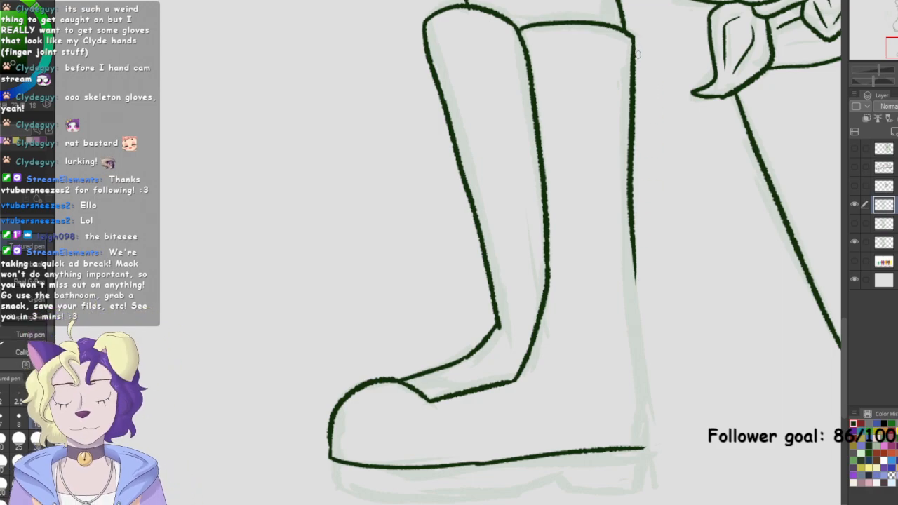
key("ctrl+z")
left_click_drag(631, 32, 636, 394)
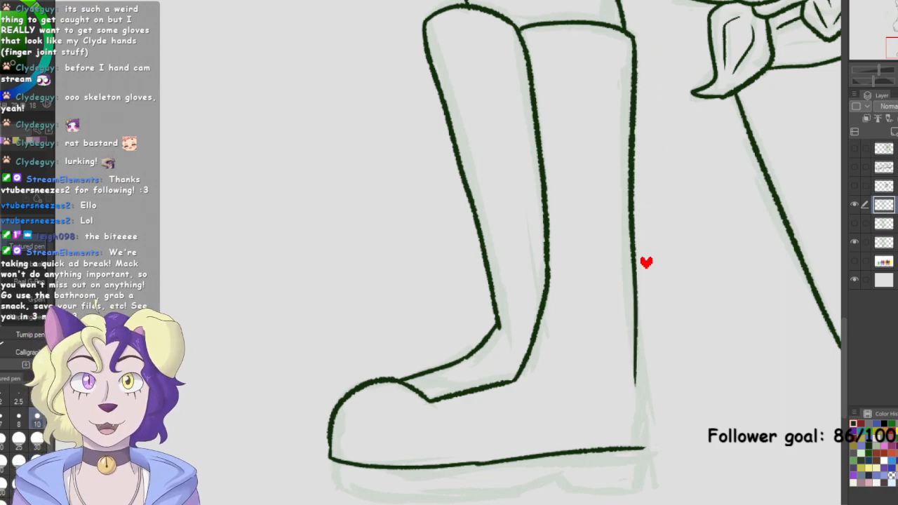
key("ctrl+z")
left_click_drag(634, 34, 627, 372)
Ink the flared heel line from the ankle down to the sole and erase the overlapping end of the back edge
left_click_drag(629, 322, 650, 449)
key("ctrl+z")
mouse_move(631, 331)
left_mouse_down()
mouse_move(630, 383)
mouse_move(651, 450)
left_mouse_up()
key("ctrl+z")
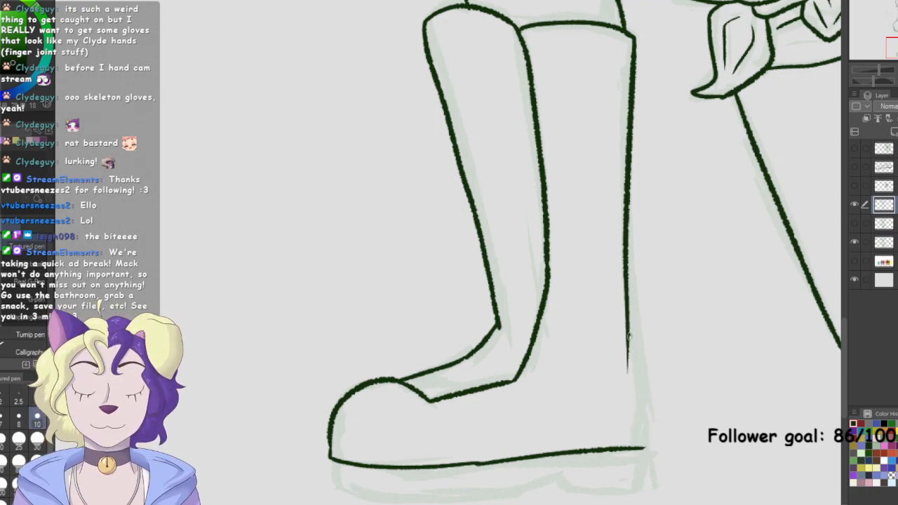
left_click_drag(629, 336, 647, 447)
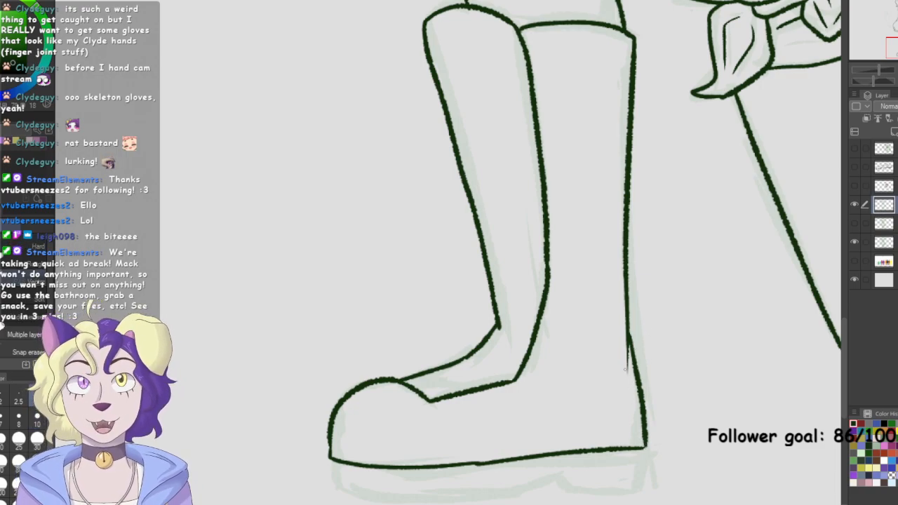
key("ctrl+z")
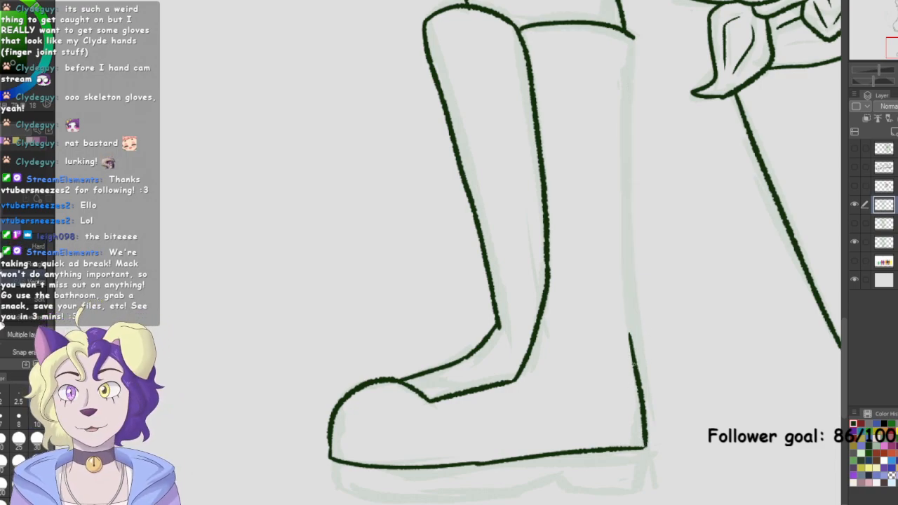
key("ctrl+y")
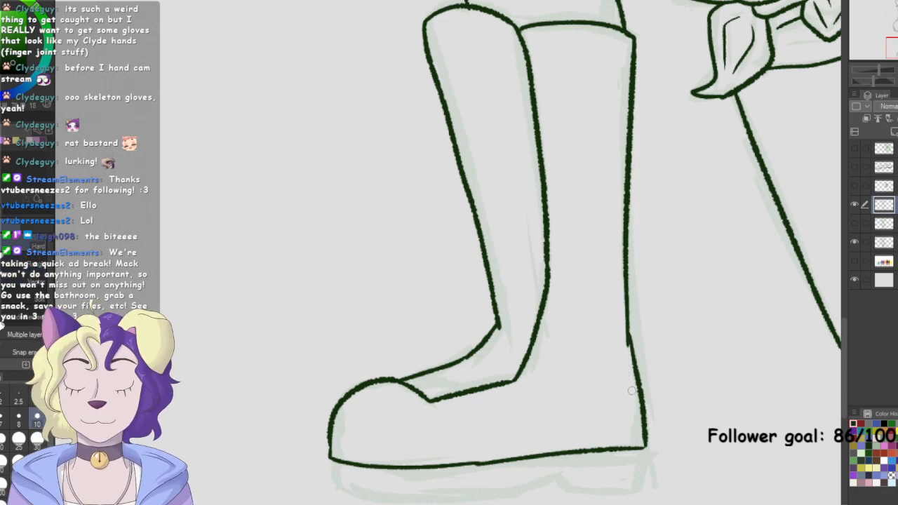
Ink the boot's thick sole along the underside, with a notch in front of the heel, up to the heel corner
key("p")
mouse_move(330, 459)
left_mouse_down()
mouse_move(358, 361)
mouse_move(358, 383)
mouse_move(471, 397)
mouse_move(523, 391)
left_mouse_up()
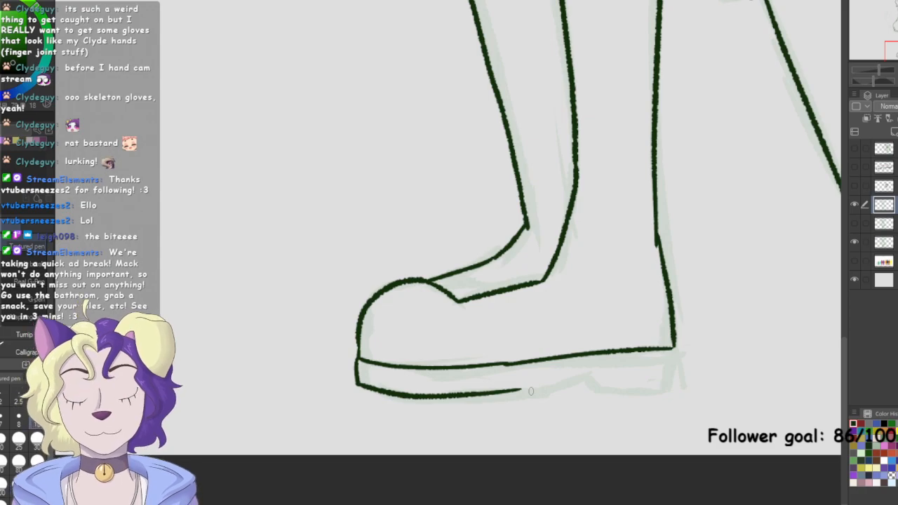
key("ctrl+x")
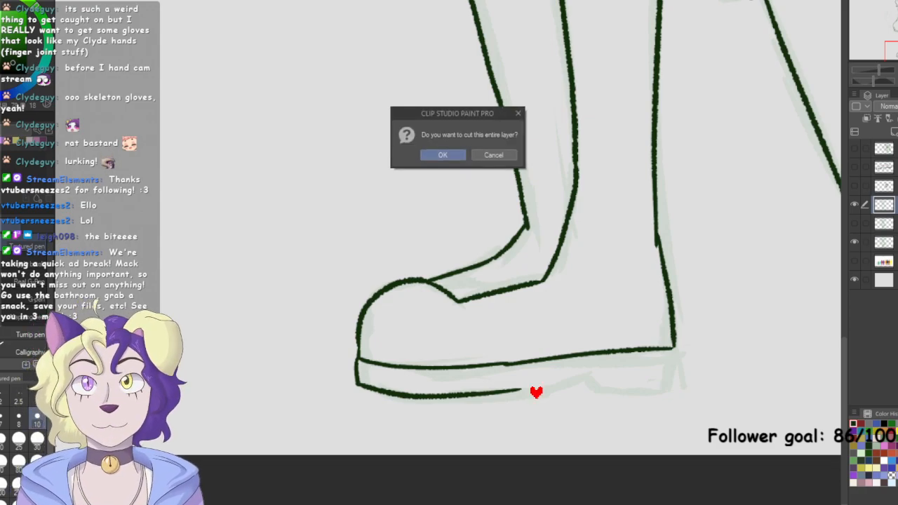
left_click(511, 156)
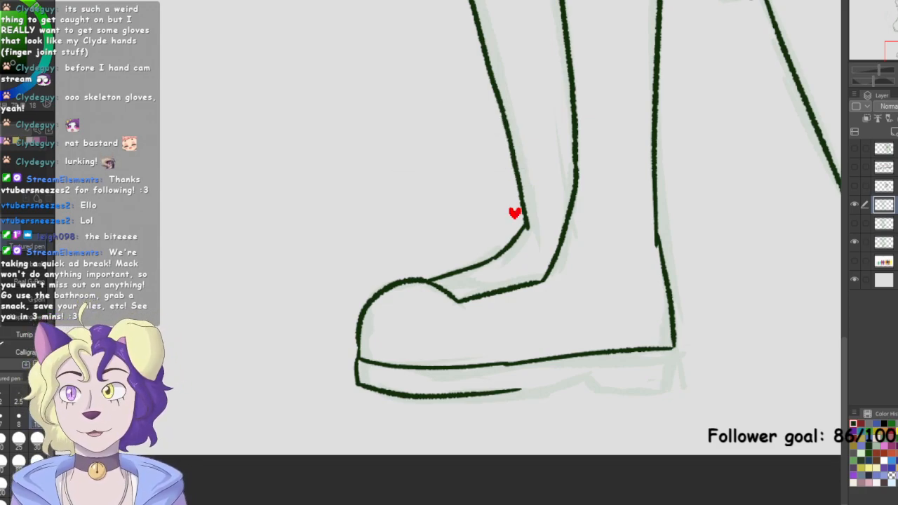
key("ctrl+z")
mouse_move(360, 384)
left_mouse_down()
mouse_move(442, 397)
mouse_move(553, 384)
left_mouse_up()
key("ctrl+z")
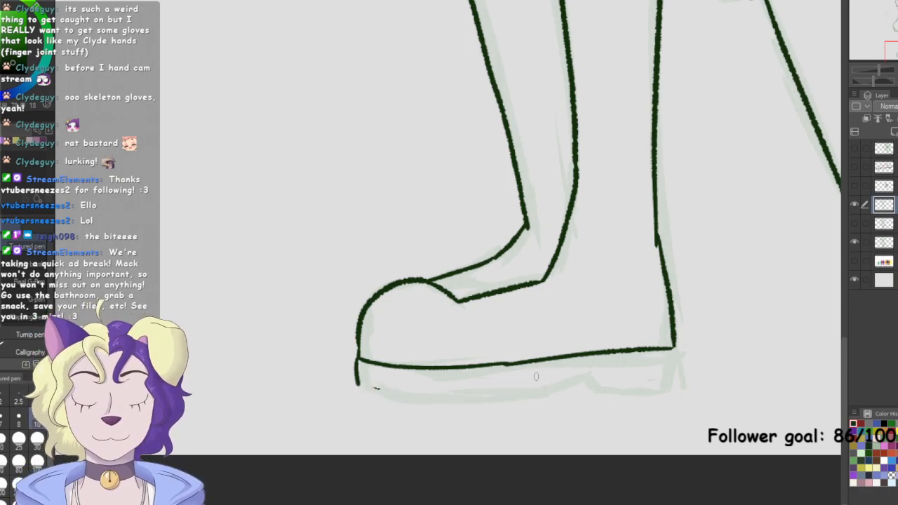
mouse_move(359, 384)
left_mouse_down()
mouse_move(402, 395)
mouse_move(541, 397)
left_mouse_up()
key("ctrl+z")
mouse_move(358, 384)
left_mouse_down()
mouse_move(417, 392)
mouse_move(544, 388)
mouse_move(587, 373)
mouse_move(595, 387)
mouse_move(661, 384)
mouse_move(674, 345)
left_mouse_up()
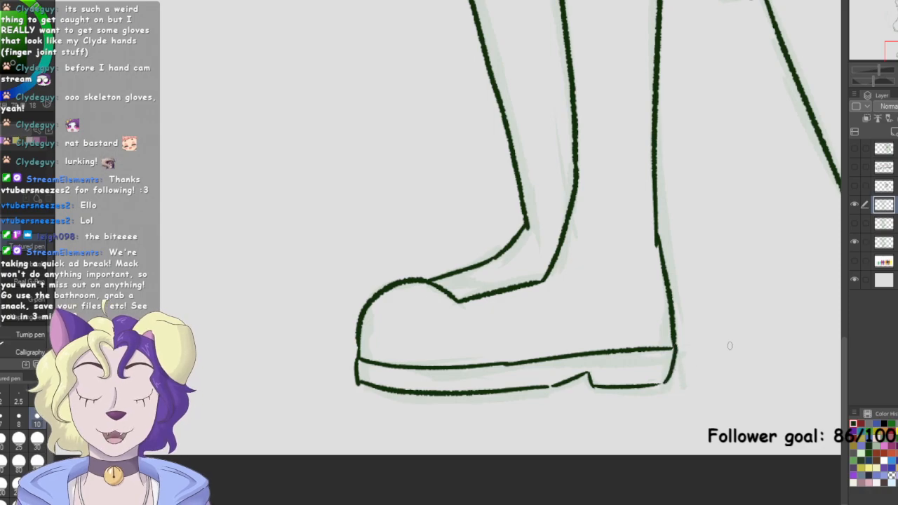
Hide the sketch layer so only the clean line art of the whole figure shows
key("ctrl+0")
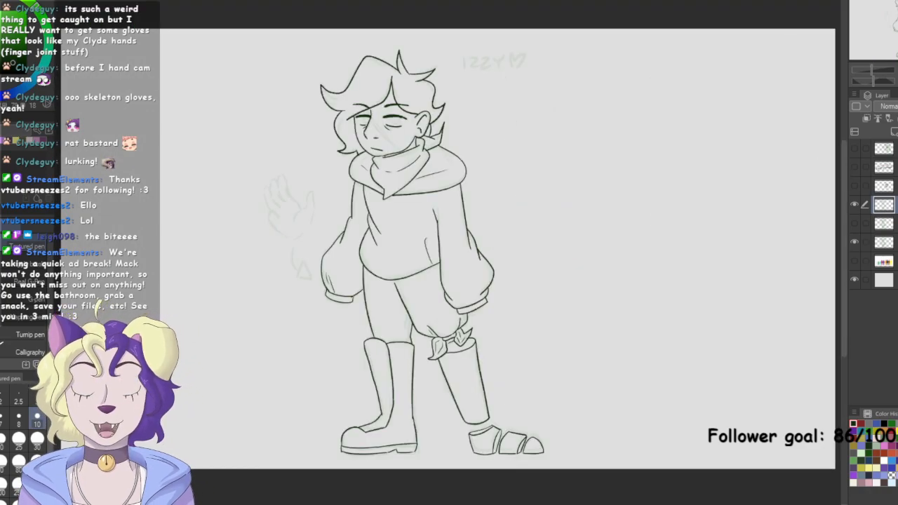
left_click_drag(449, 295, 500, 212)
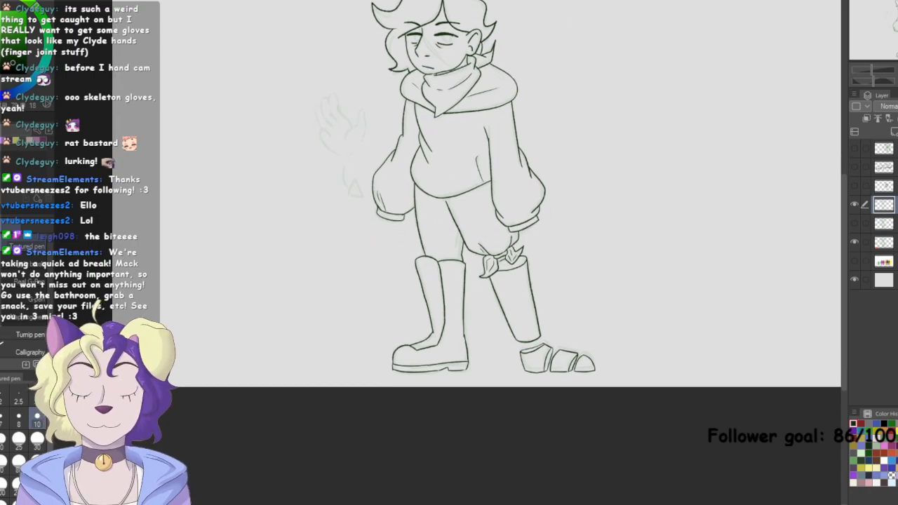
left_click(854, 241)
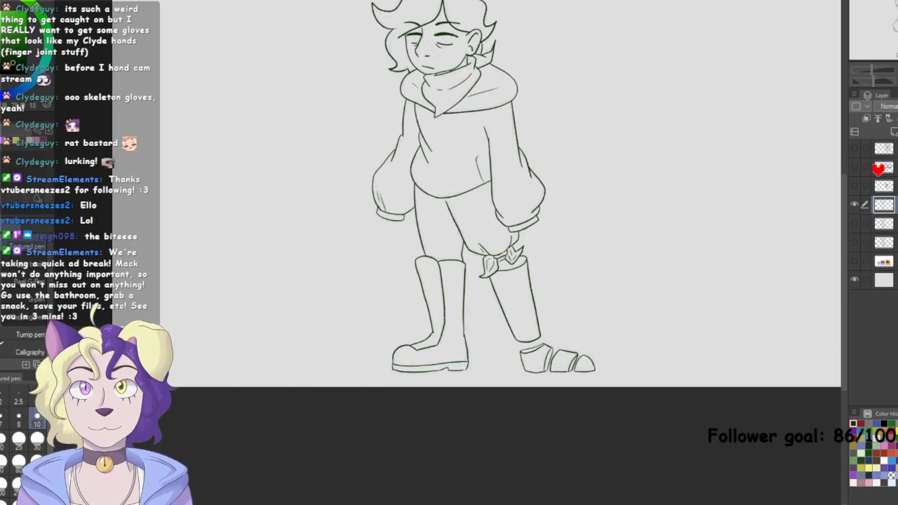
Examine the inked boot up close, the line art of the whole figure, and the head and hoodie area
scroll(390, 431, "up", 5)
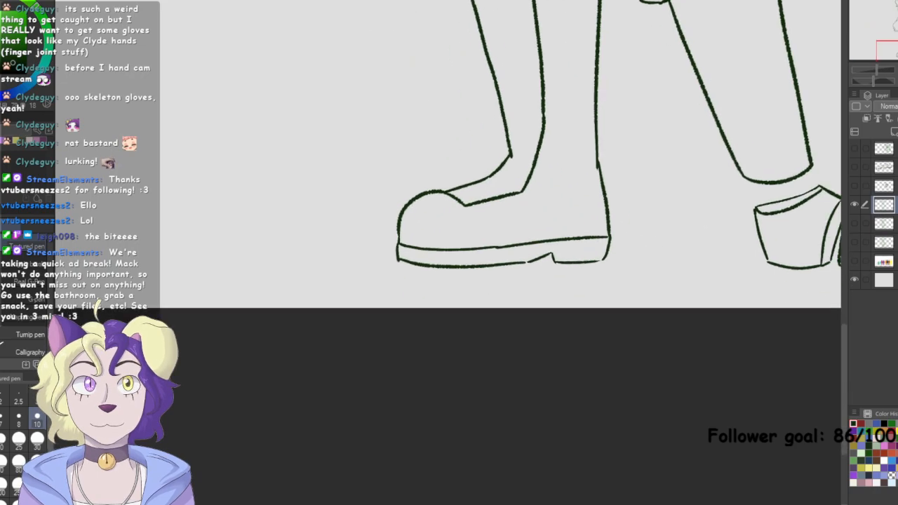
scroll(451, 245, "up", 2)
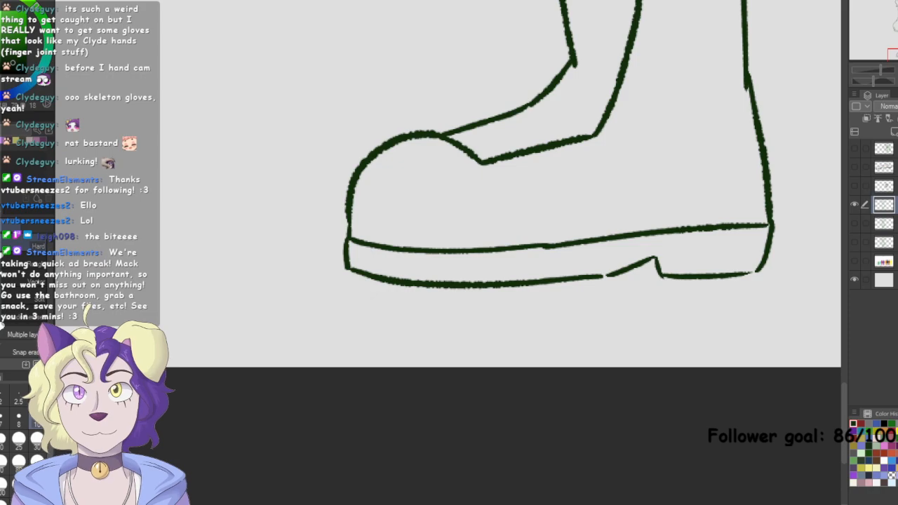
key("ctrl+0")
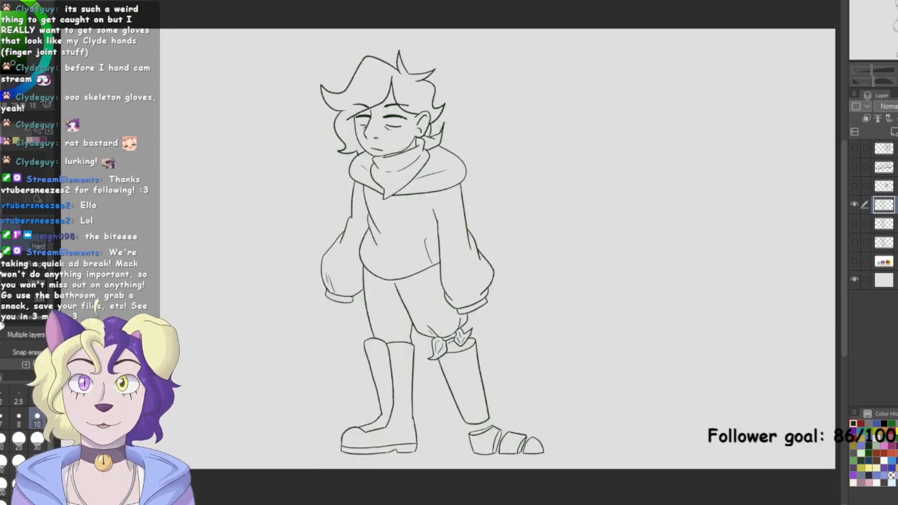
key("p")
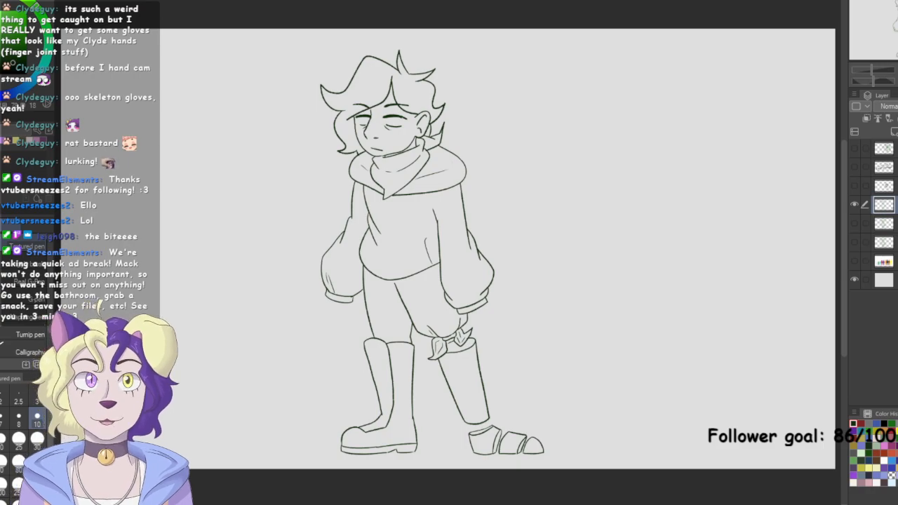
key("ctrl+plus")
key("ctrl+0")
left_click(884, 224)
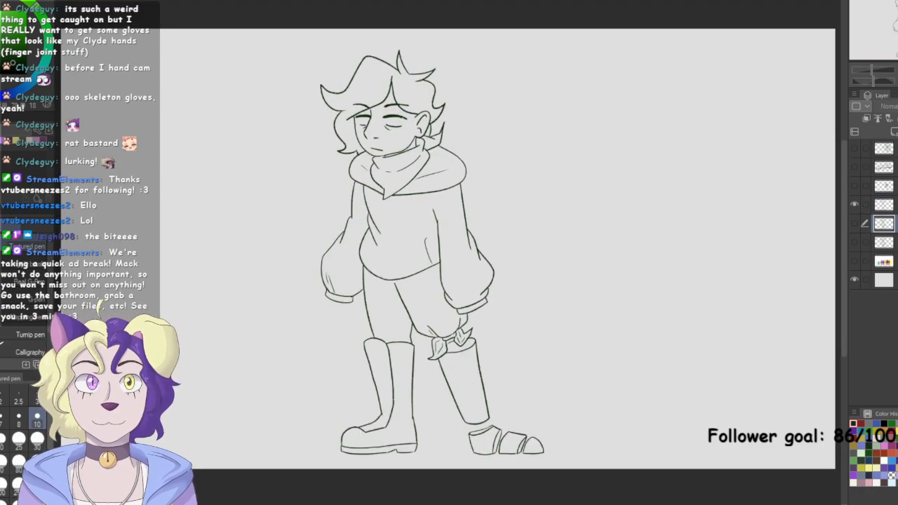
left_click(884, 204)
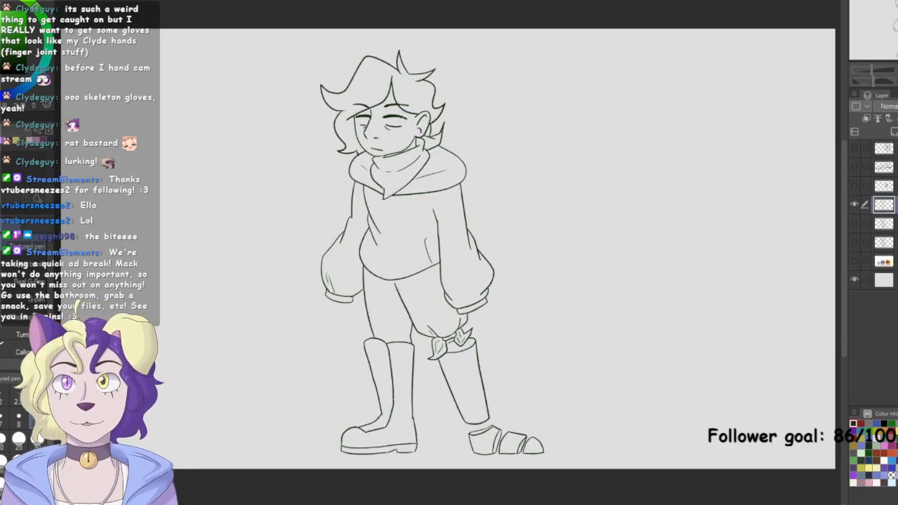
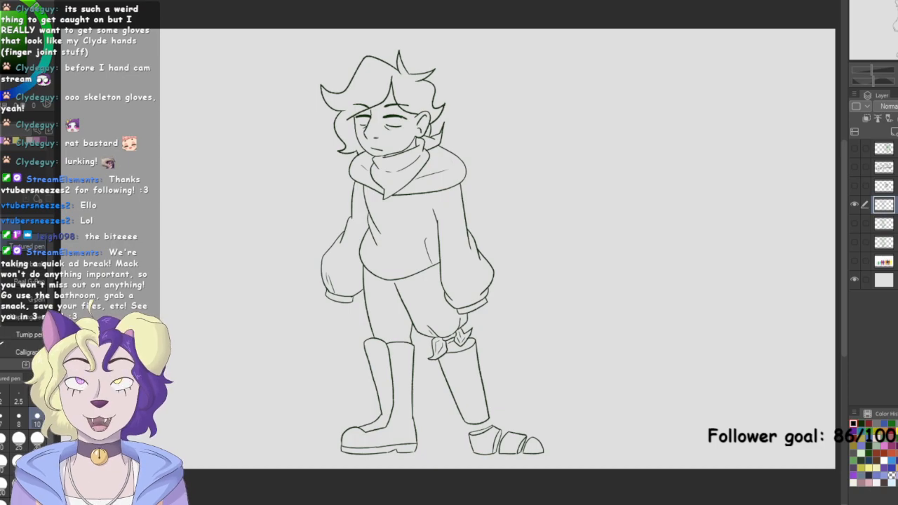
key("ctrl+plus")
left_click_drag(393, 211, 498, 289)
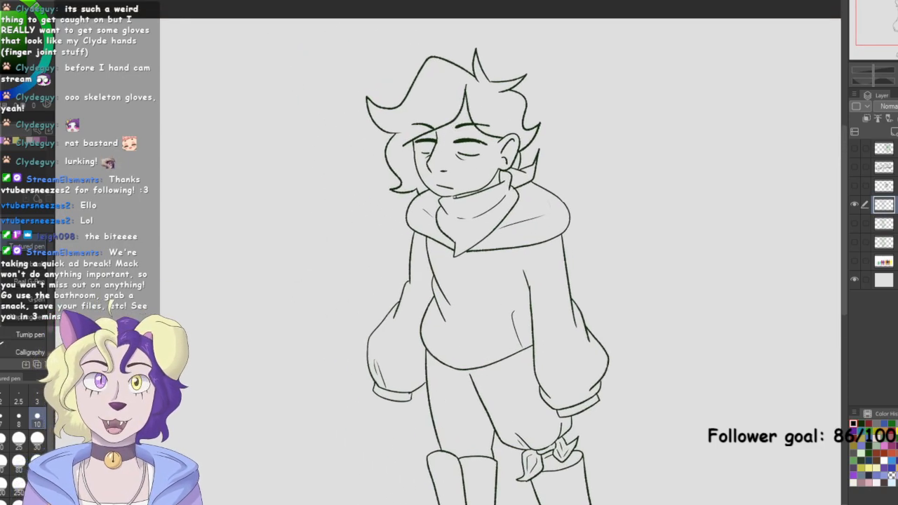
key("ctrl+plus")
key("ctrl+plus")
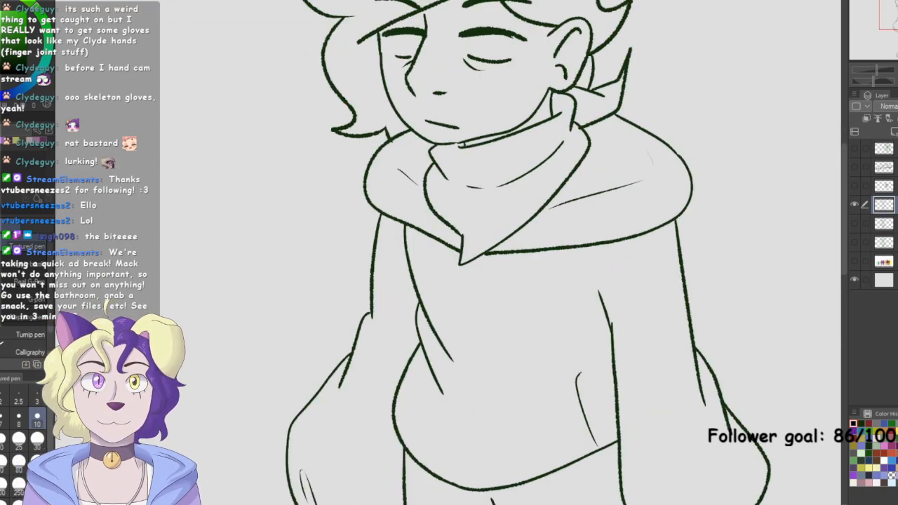
Copy the first row of small colour swatches from the palette document and paste it into the character drawing
key("ctrl+Tab")
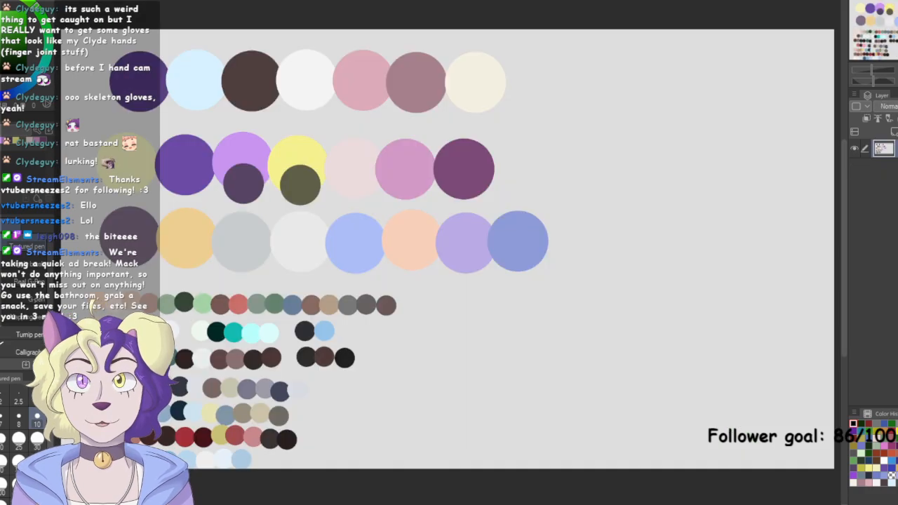
key("m")
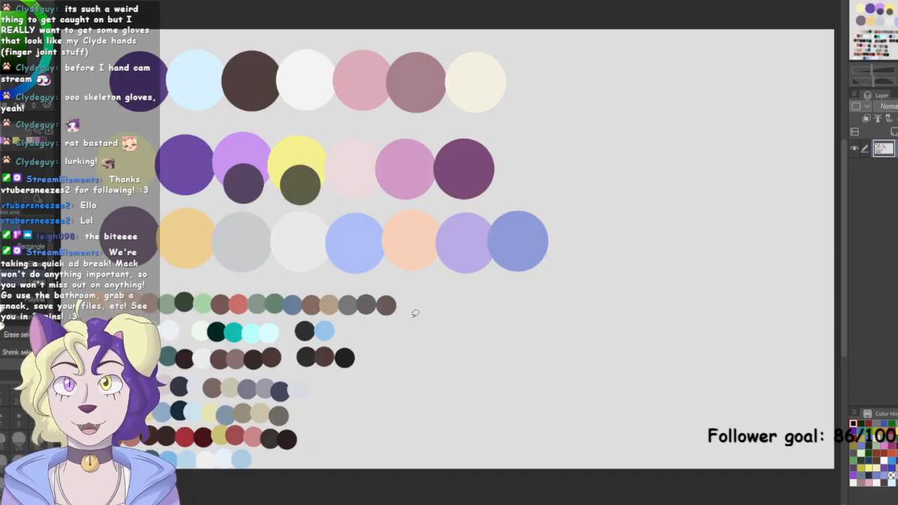
mouse_move(413, 310)
left_mouse_down()
mouse_move(344, 324)
mouse_move(304, 312)
mouse_move(212, 311)
left_mouse_up()
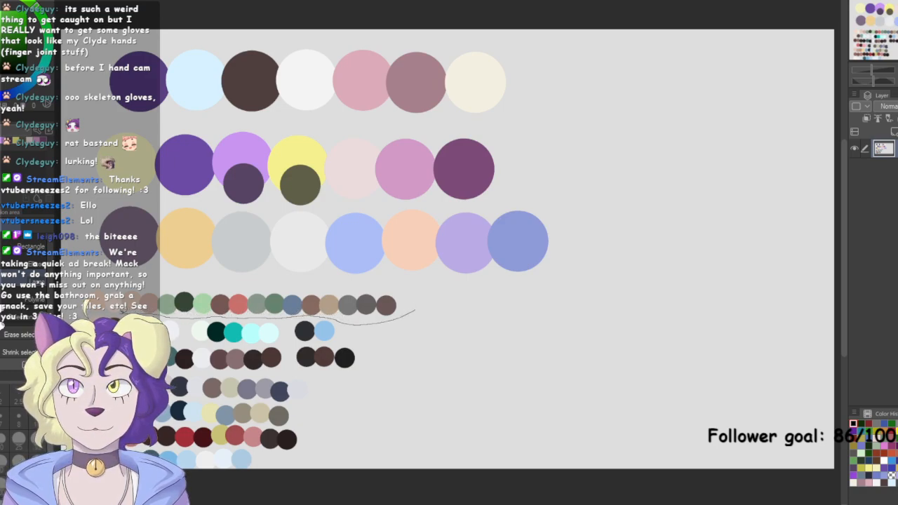
mouse_move(165, 276)
left_mouse_down()
mouse_move(384, 284)
mouse_move(417, 312)
left_mouse_up()
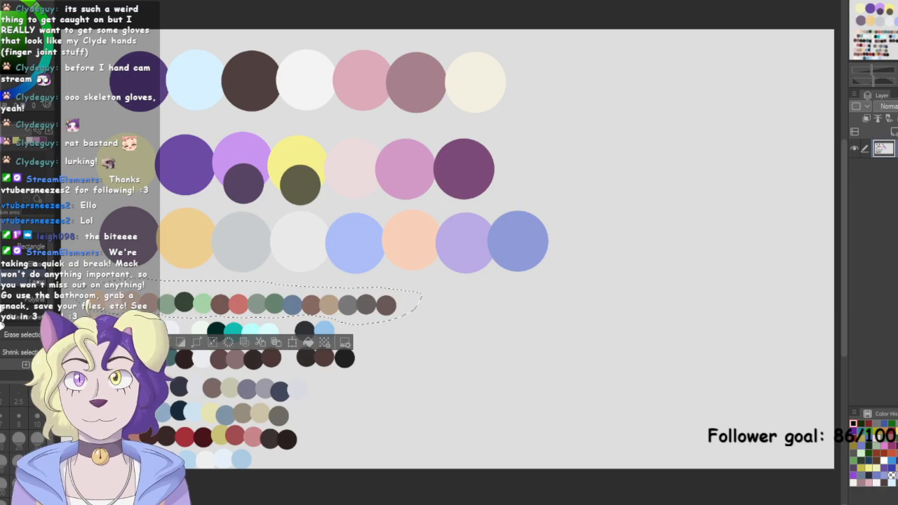
left_click(121, 2)
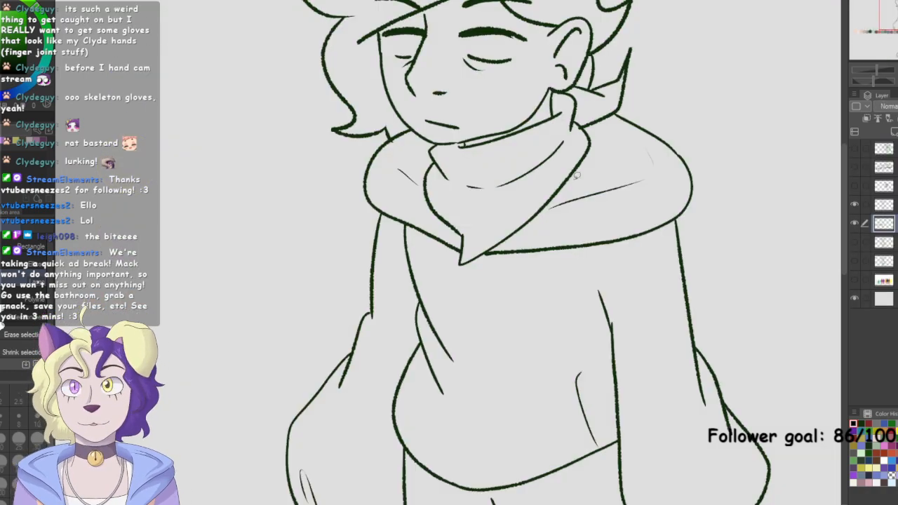
Move the pasted swatch row up to the empty area beside the character's hair
key("ctrl+0")
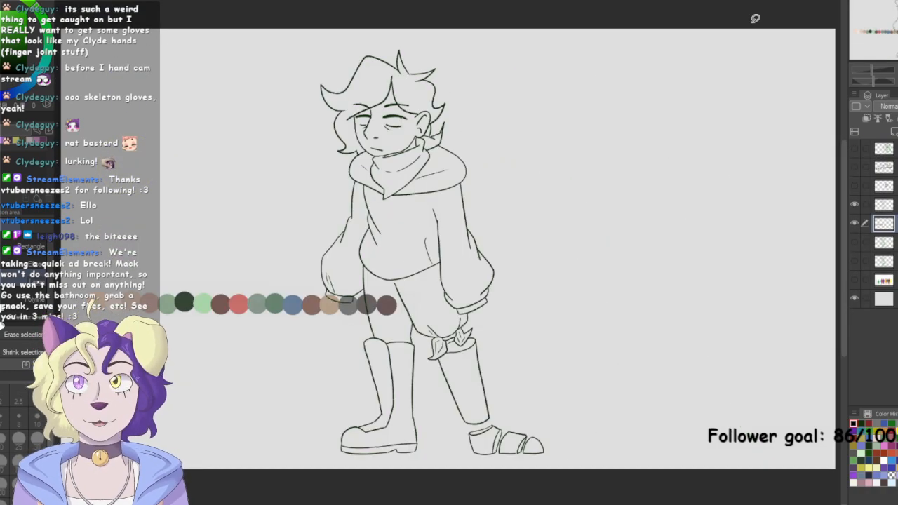
key("k")
left_click_drag(189, 186, 338, 9)
left_click_drag(573, 139, 778, 78)
Clear the selection in the palette document and sample its white swatch as the drawing colour for the character drawing
left_click(215, 2)
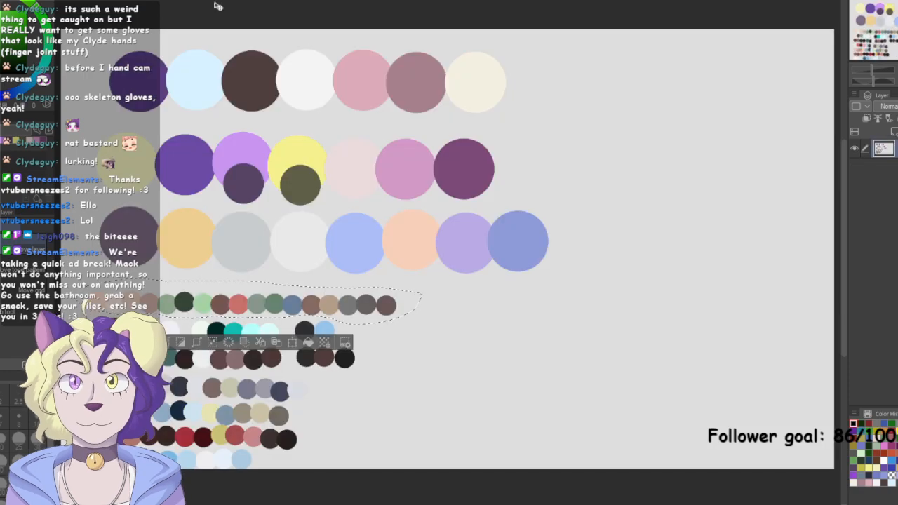
key("ctrl+d")
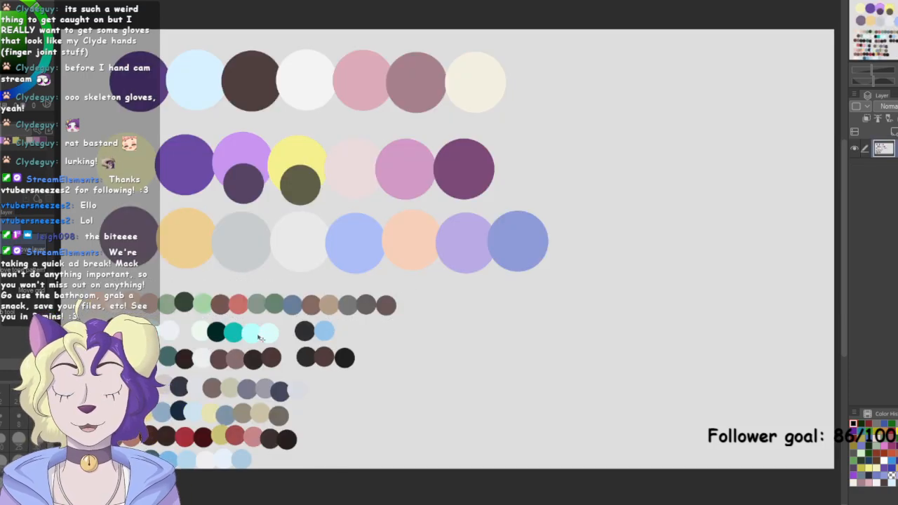
left_click(1, 132)
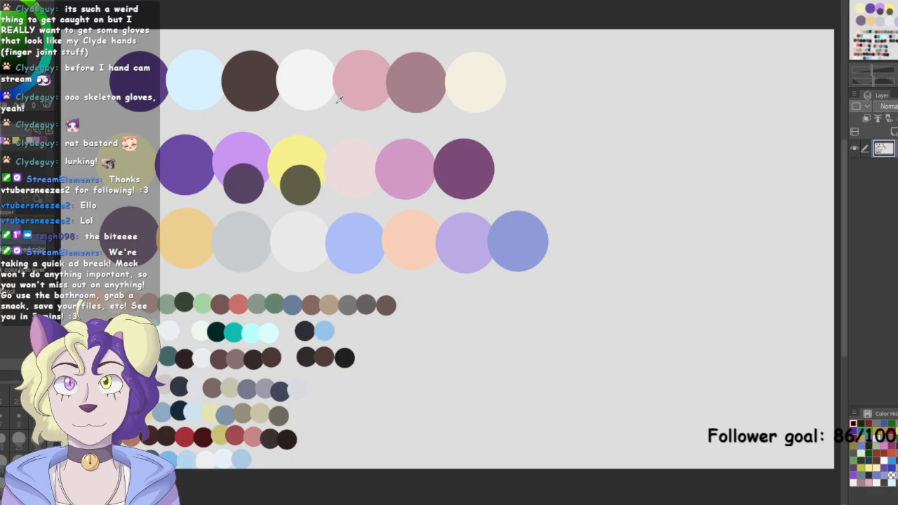
left_click(309, 69)
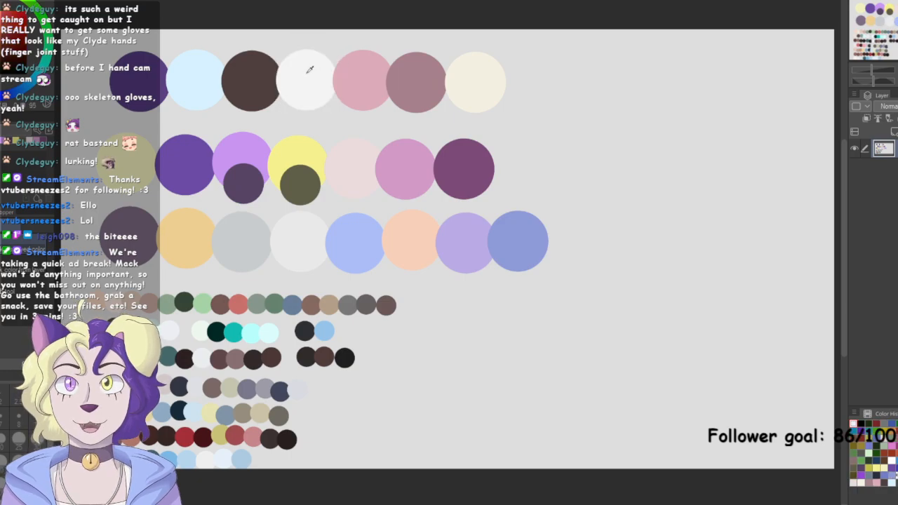
key("ctrl+Tab")
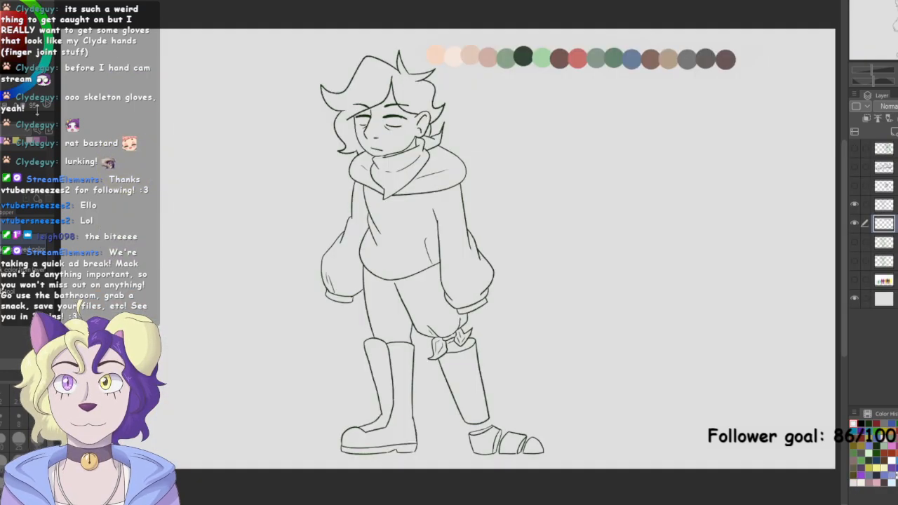
Set the textured pen to size 30 and add a new layer between the line art and the swatch row
key("p")
mouse_move(358, 154)
left_mouse_down()
mouse_move(449, 200)
mouse_move(502, 177)
left_mouse_up()
key("ctrl+z")
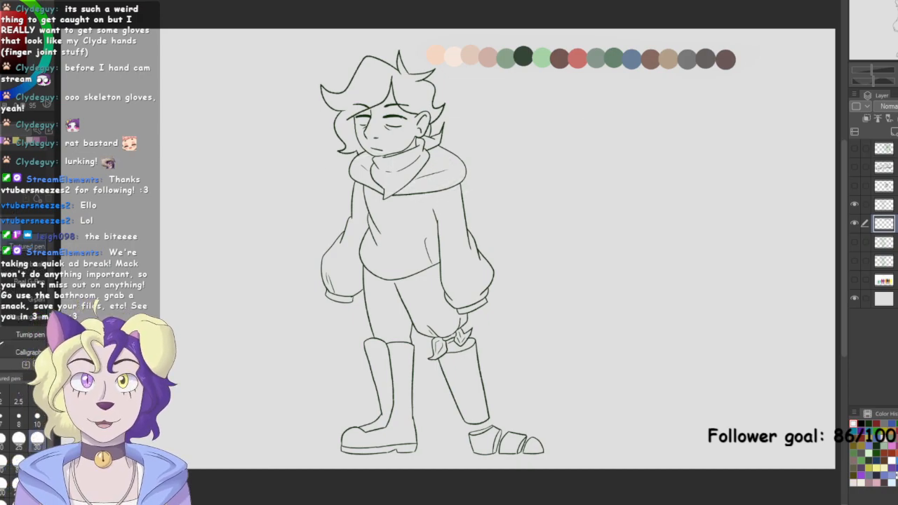
left_click_drag(421, 210, 476, 296)
key("ctrl+plus")
key("ctrl+plus")
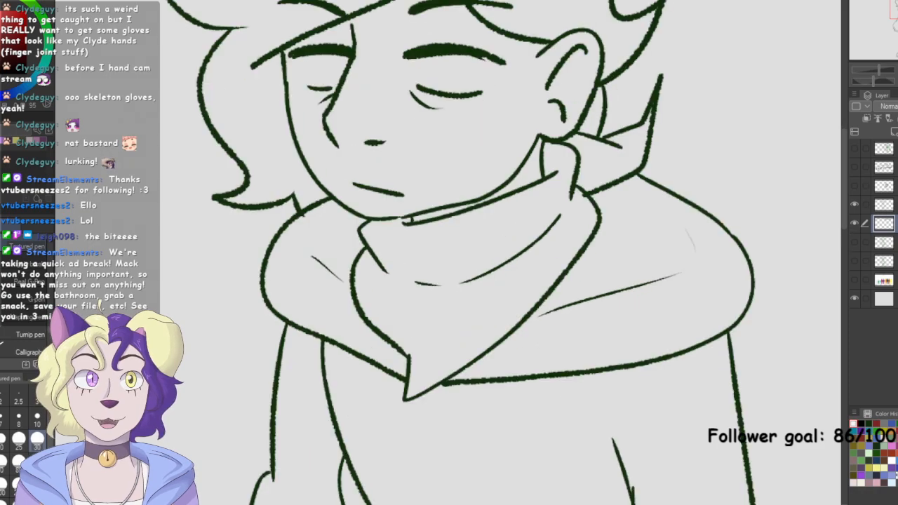
left_click(878, 245)
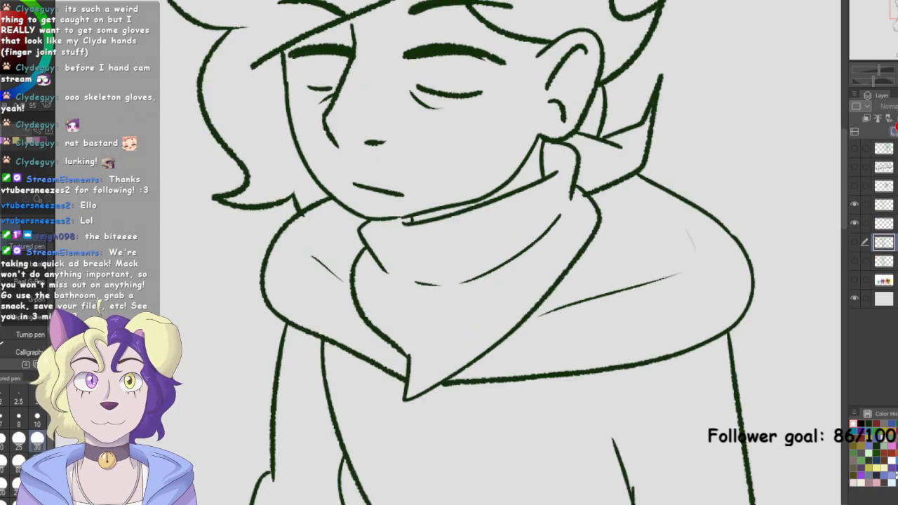
left_click(894, 131)
left_click_drag(891, 242, 891, 215)
key("ctrl+plus")
mouse_move(449, 211)
left_mouse_down()
mouse_move(468, 247)
mouse_move(431, 303)
left_mouse_up()
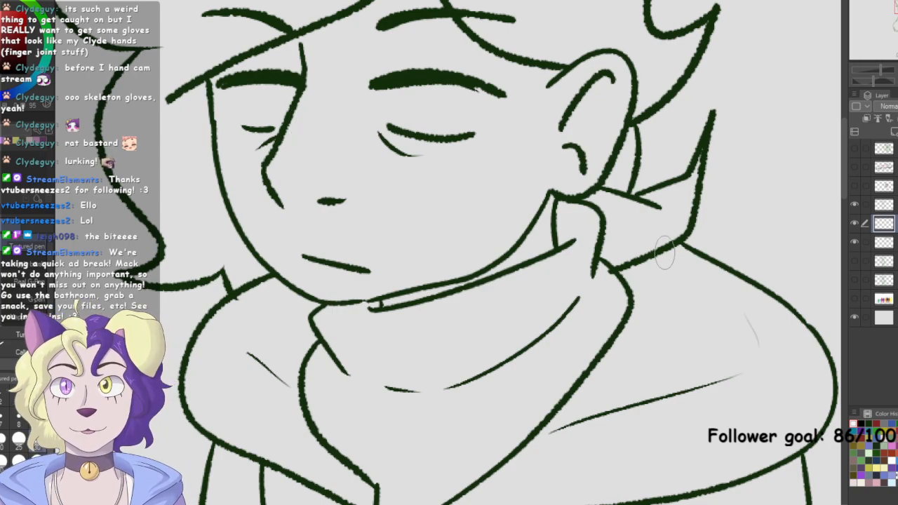
Try white test strokes beside the hair on the line art layer and on the new layer beneath it
left_click_drag(260, 84, 281, 113)
key("ctrl+z")
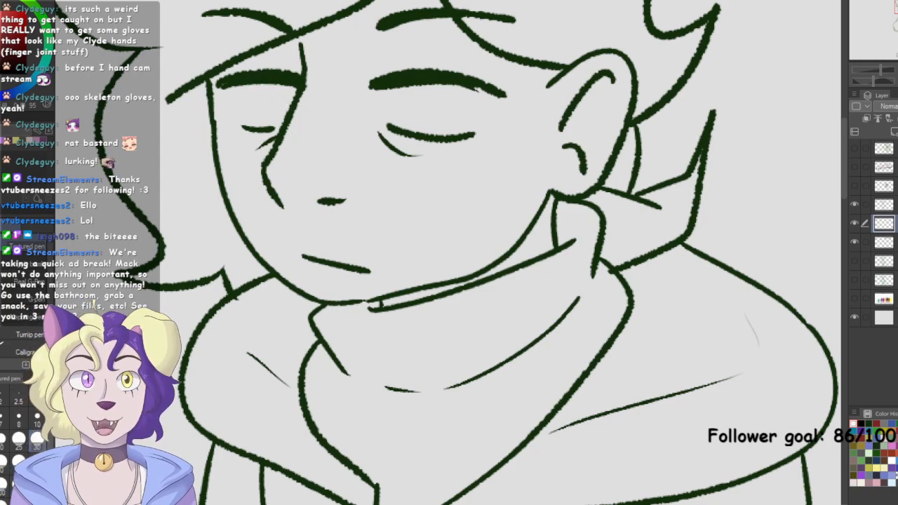
left_click(885, 204)
mouse_move(768, 105)
left_mouse_down()
mouse_move(754, 128)
mouse_move(772, 90)
left_mouse_up()
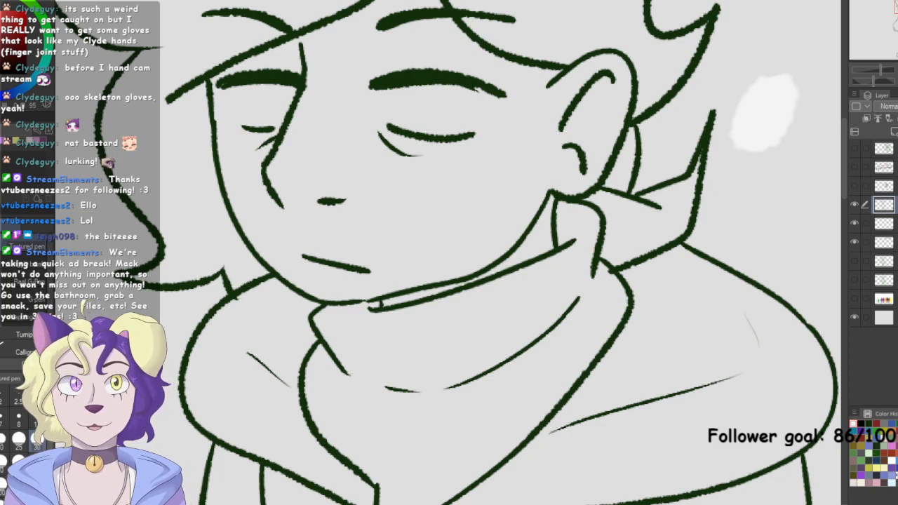
key("ctrl+z")
left_click(884, 223)
left_click_drag(748, 161, 761, 186)
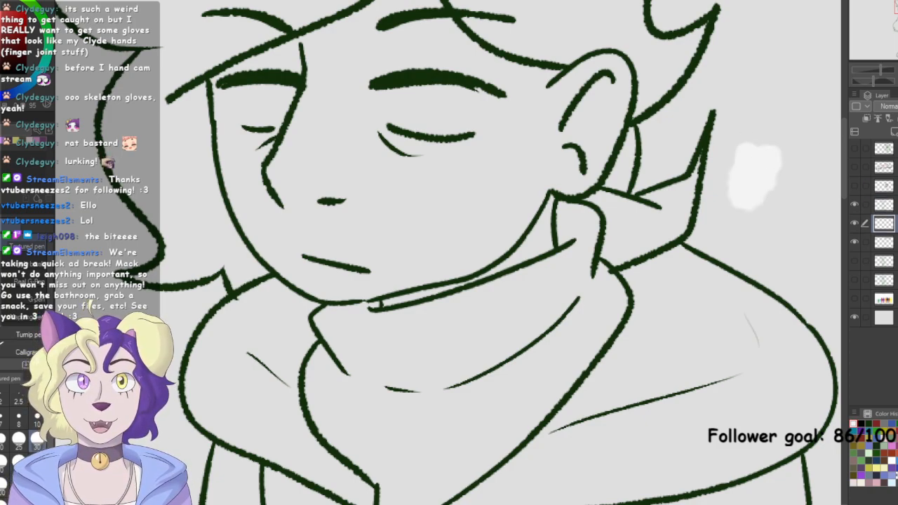
Convert all lines on the line art layer to black drawing colour
left_click(884, 204)
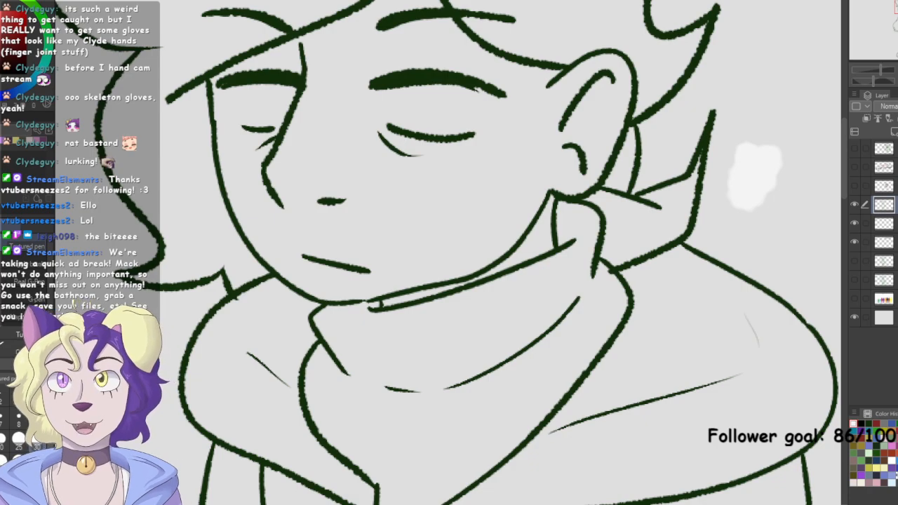
left_click(2, 1)
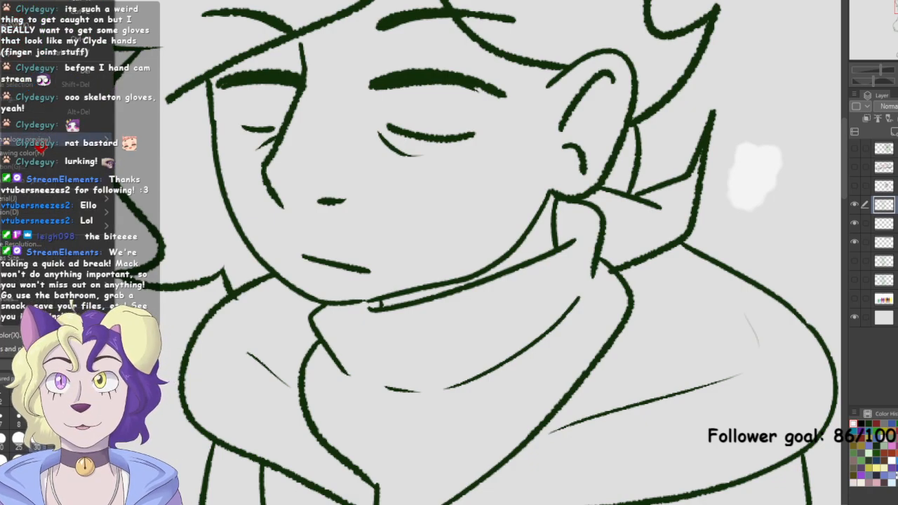
left_click(43, 154)
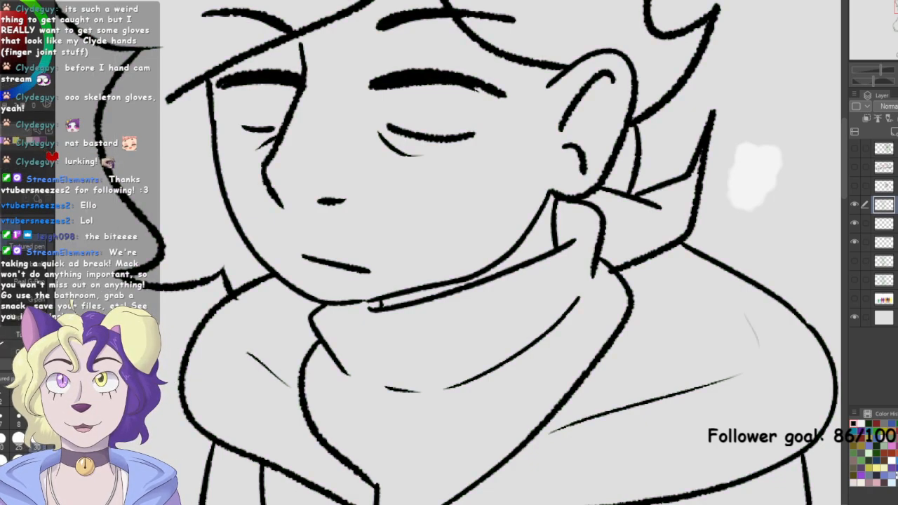
Undo the white test patch on the new layer and show the faint sketch beneath the line art
left_click(884, 223)
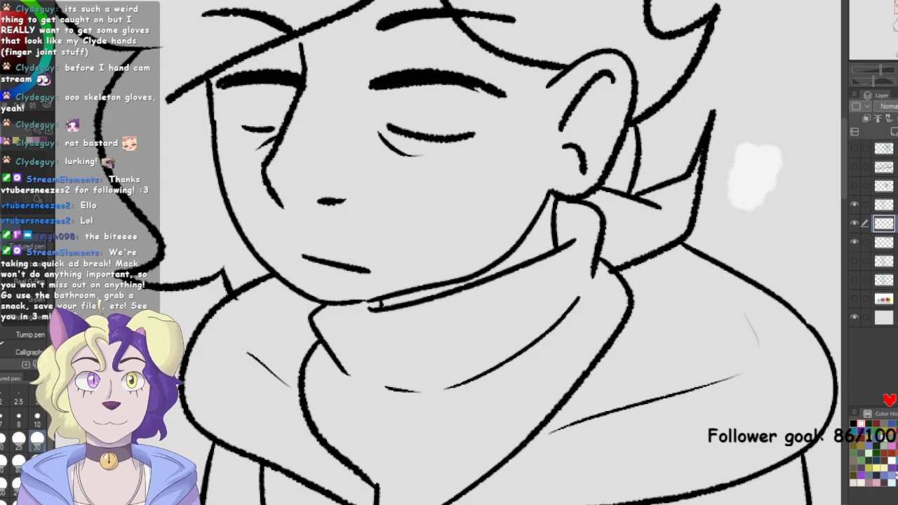
left_click_drag(449, 211, 430, 343)
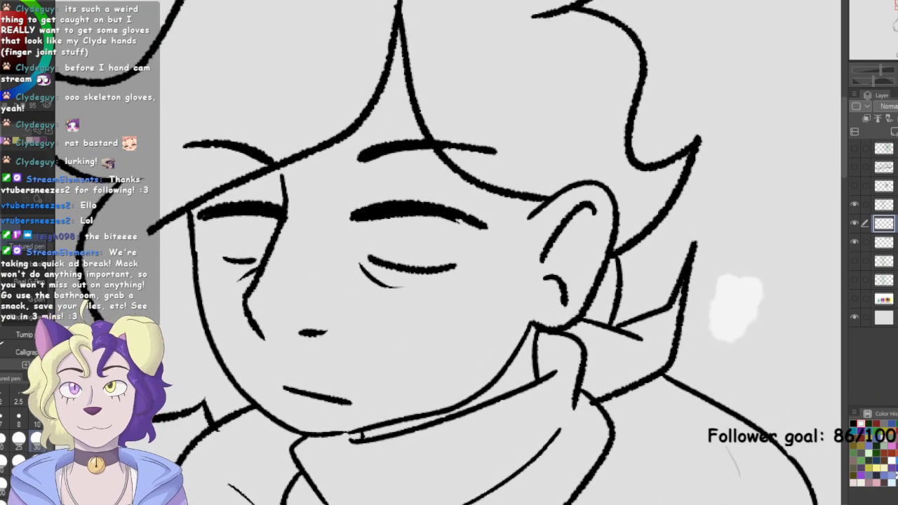
key("ctrl+z")
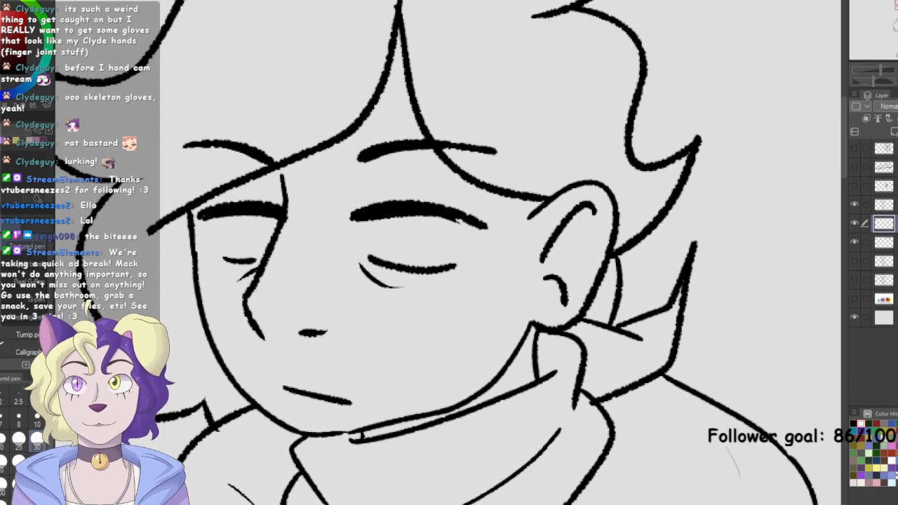
left_click(857, 262)
left_click(857, 263)
left_click(857, 280)
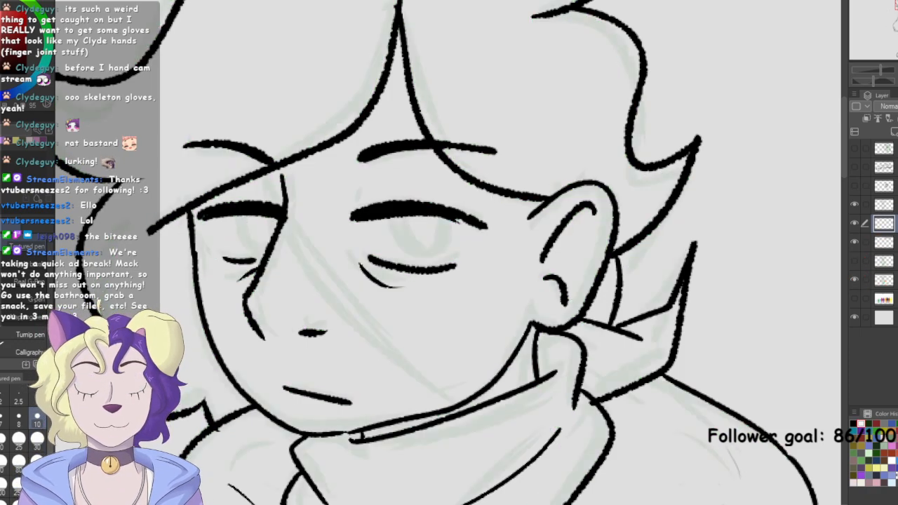
Outline the open sides of both eyes in white, following the faint sketch beneath the line art
key("ctrl+plus")
left_click_drag(570, 17, 797, 19)
left_click_drag(500, 202, 516, 255)
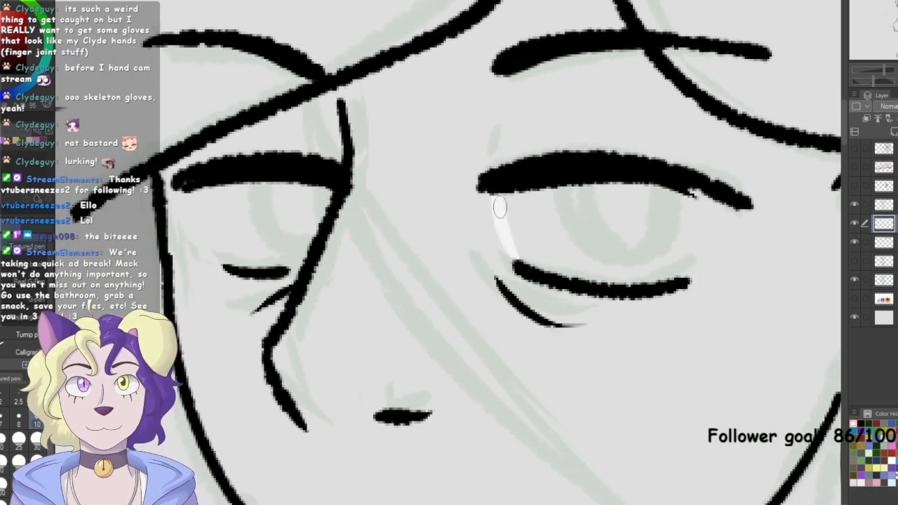
left_click_drag(703, 288, 728, 210)
left_click_drag(698, 272, 723, 211)
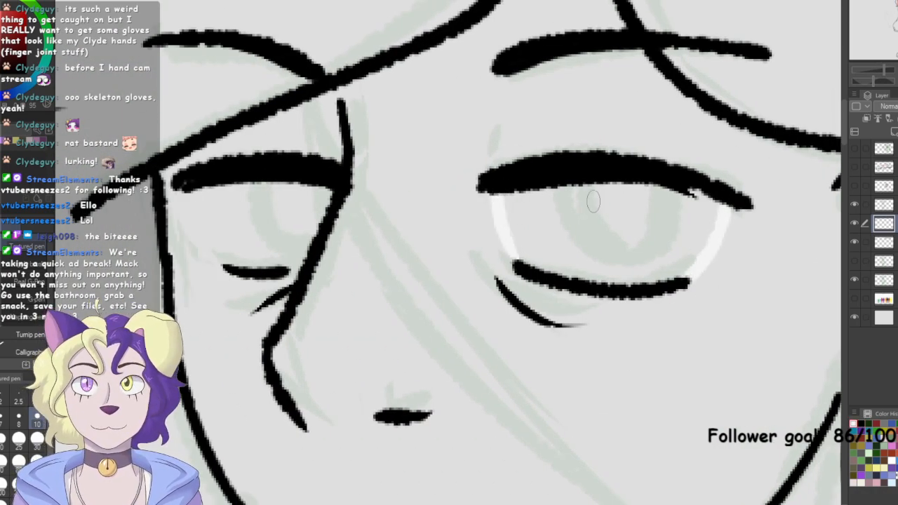
left_click_drag(188, 188, 209, 252)
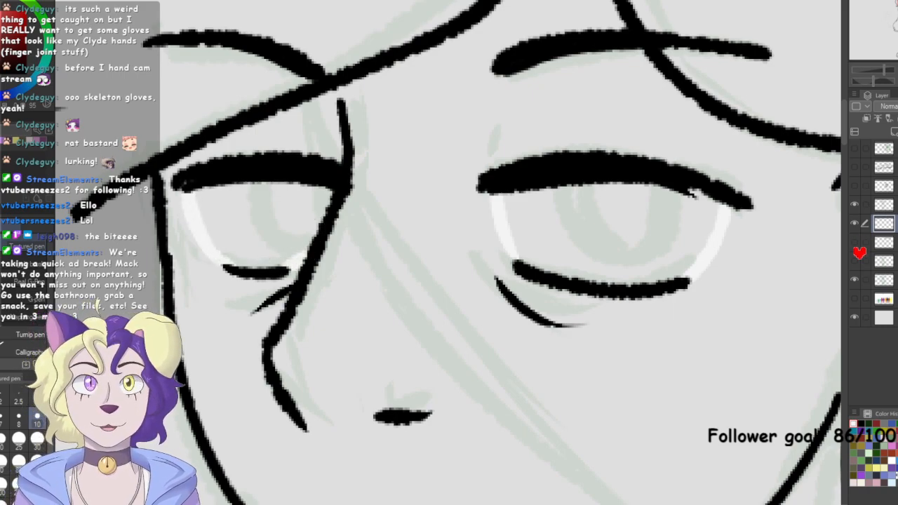
Hide the faint sketch, close the white outlines along the lower lids and fill both eyes with white
left_click(856, 261)
left_click(856, 261)
left_click(857, 261)
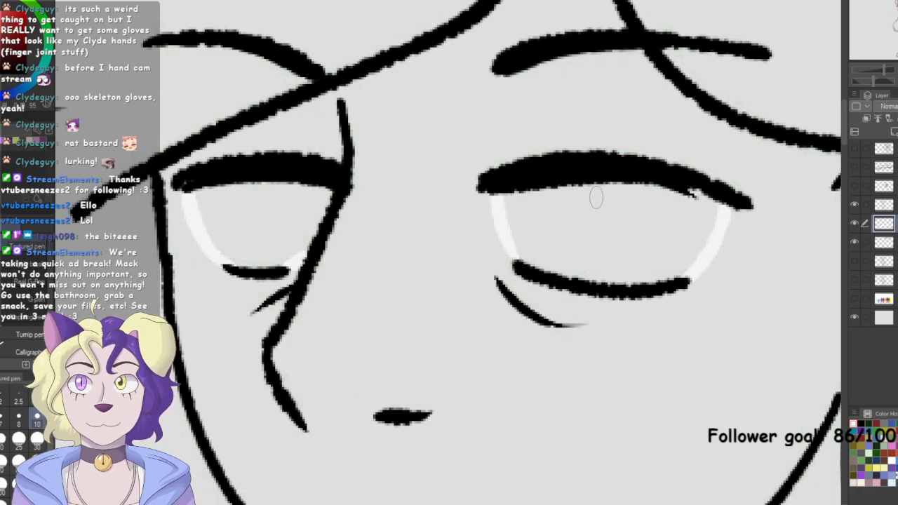
mouse_move(301, 266)
left_mouse_down()
mouse_move(194, 161)
mouse_move(207, 261)
left_mouse_up()
mouse_move(532, 260)
left_mouse_down()
mouse_move(662, 280)
mouse_move(487, 203)
mouse_move(516, 261)
left_mouse_up()
mouse_move(669, 297)
left_mouse_down()
mouse_move(533, 162)
mouse_move(516, 274)
left_mouse_up()
key("ctrl+minus")
key("ctrl+minus")
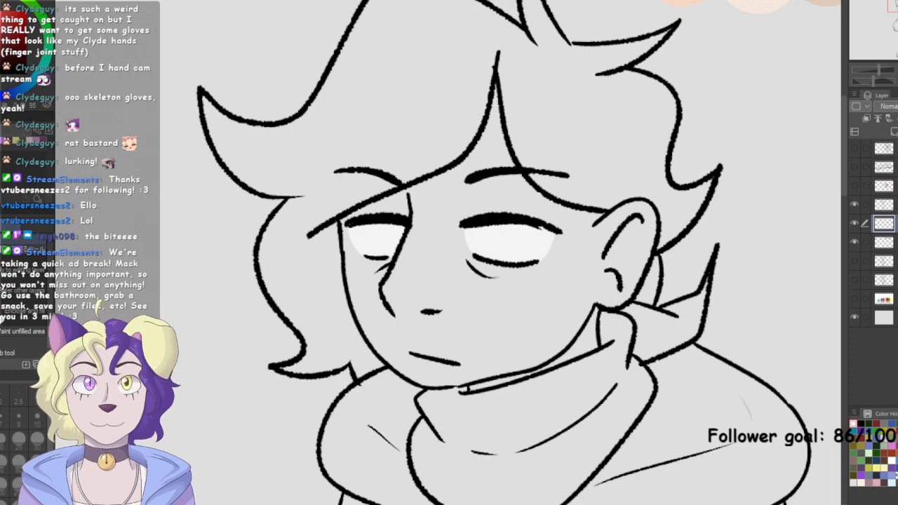
Pick the dark brown from the swatch row and fill all sections of the character's hair with it
key("ctrl+minus")
left_click_drag(702, 210, 451, 269)
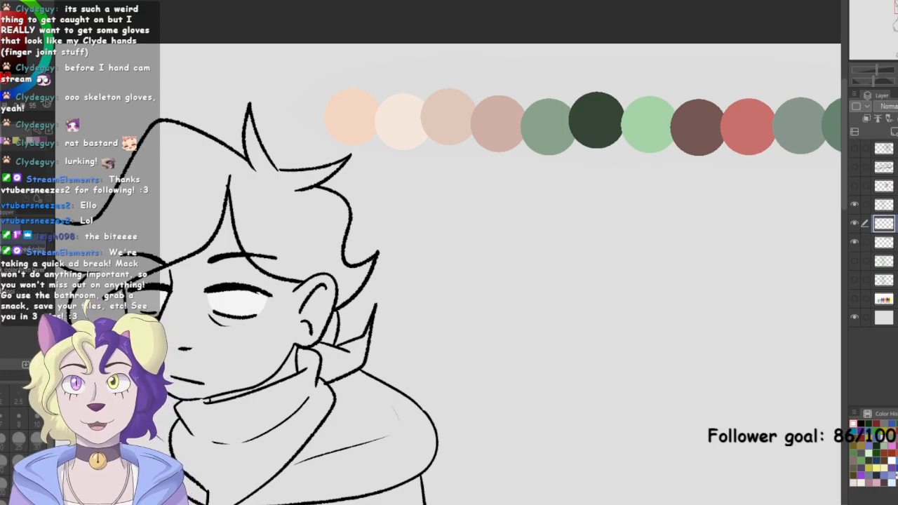
left_click(702, 125)
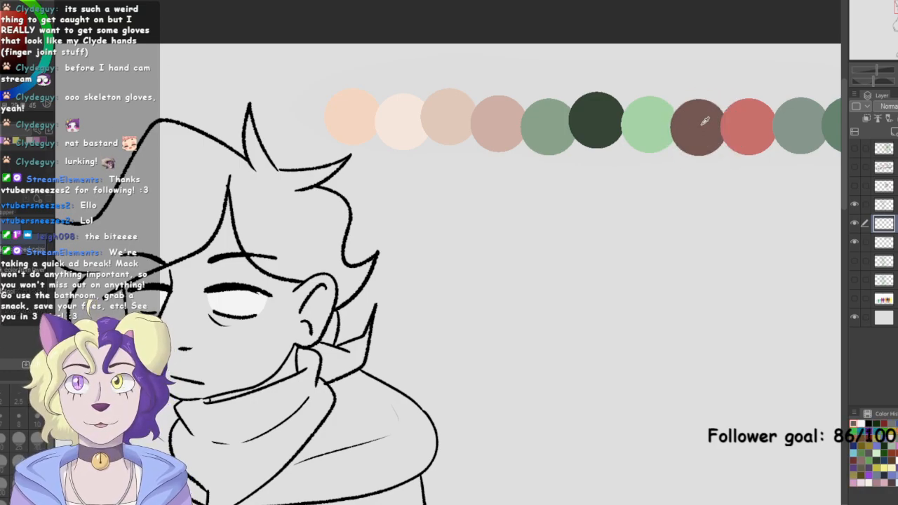
left_click_drag(897, 2, 890, 7)
key("g")
mouse_move(531, 219)
left_mouse_down()
mouse_move(513, 233)
mouse_move(541, 232)
left_mouse_up()
mouse_move(586, 180)
left_mouse_down()
mouse_move(527, 241)
mouse_move(524, 210)
mouse_move(475, 204)
mouse_move(440, 186)
mouse_move(426, 152)
mouse_move(397, 179)
mouse_move(331, 202)
mouse_move(334, 252)
mouse_move(360, 303)
mouse_move(306, 335)
mouse_move(210, 211)
mouse_move(293, 31)
mouse_move(448, 10)
mouse_move(539, 55)
mouse_move(584, 95)
mouse_move(612, 159)
left_mouse_up()
key("e")
mouse_move(523, 61)
left_mouse_down()
mouse_move(484, 33)
mouse_move(545, 50)
left_mouse_up()
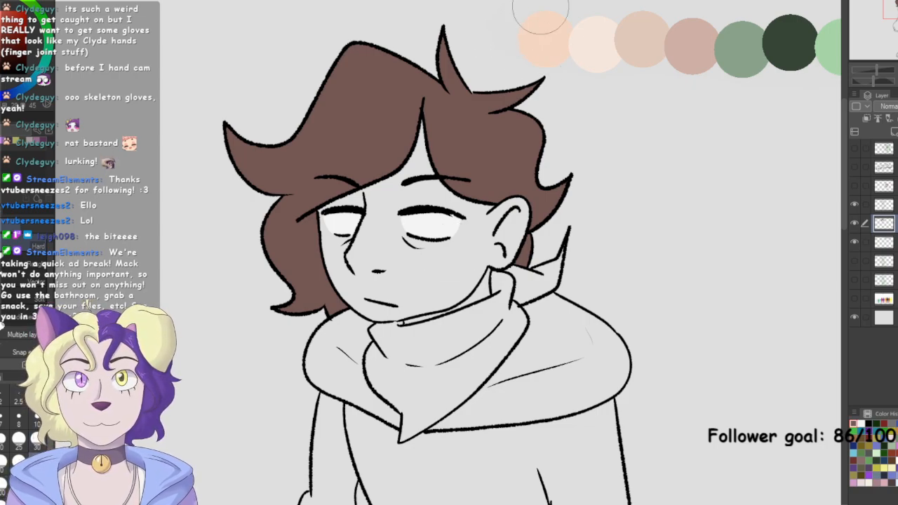
Fill the front of the neck bandana with the red from the swatch row
key("ctrl+minus")
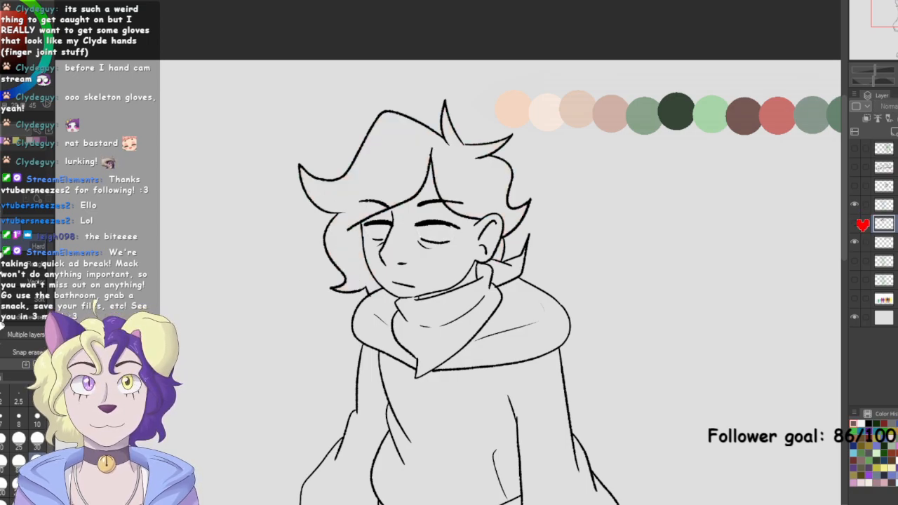
scroll(449, 267, "down", 2)
scroll(450, 266, "right", 2)
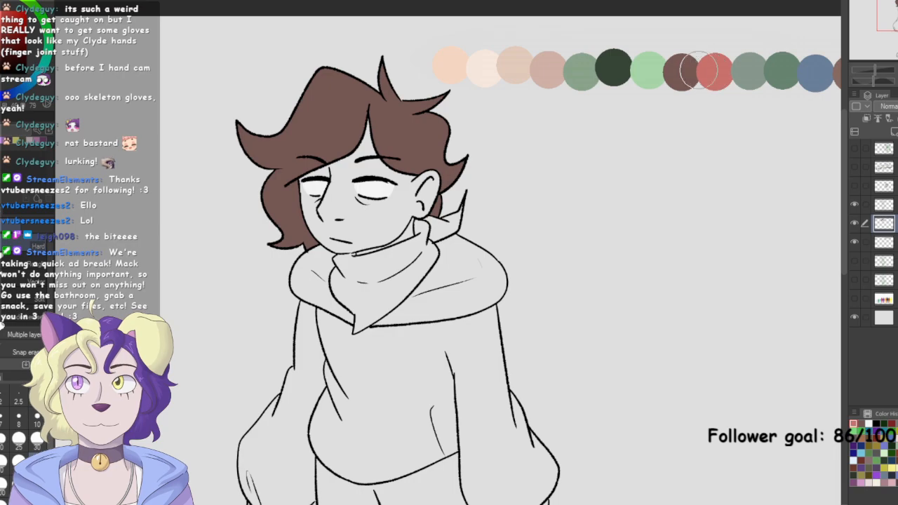
key("g")
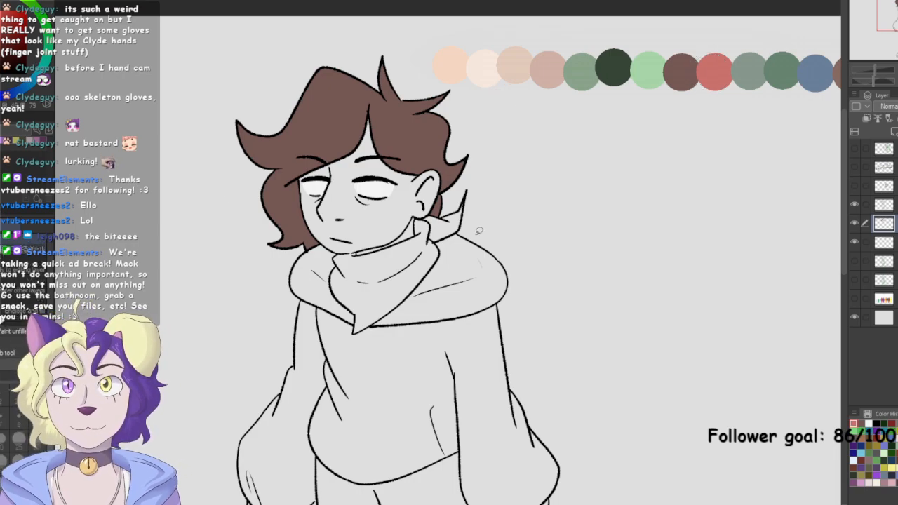
mouse_move(448, 240)
left_mouse_down()
mouse_move(428, 212)
mouse_move(410, 208)
mouse_move(412, 227)
mouse_move(402, 237)
mouse_move(365, 249)
mouse_move(345, 237)
mouse_move(326, 272)
mouse_move(350, 345)
mouse_move(442, 289)
left_mouse_up()
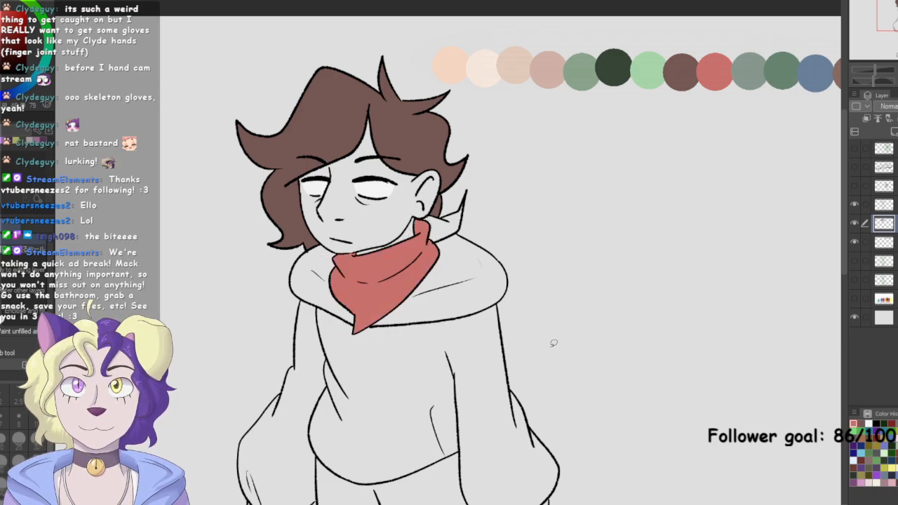
Fill both sleeve cuffs with the grey-green from the swatch row
left_click_drag(896, 23, 897, 29)
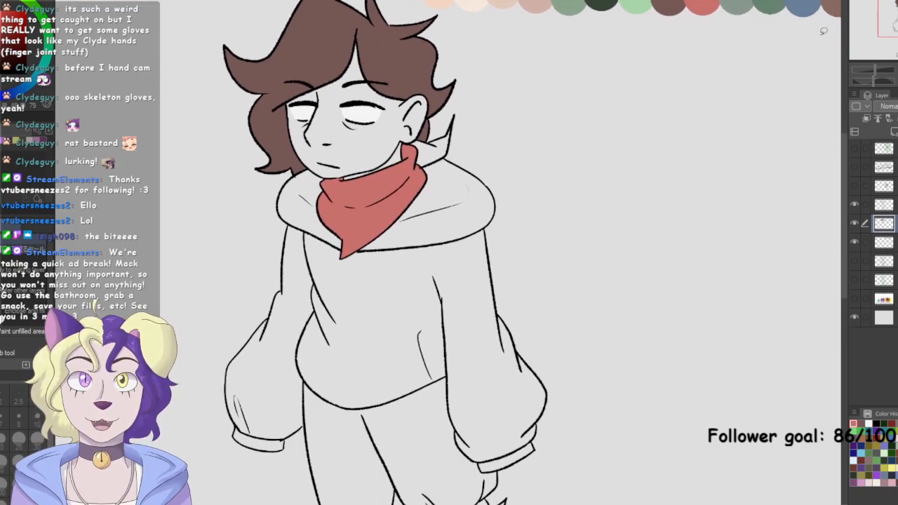
left_click(738, 4, "alt")
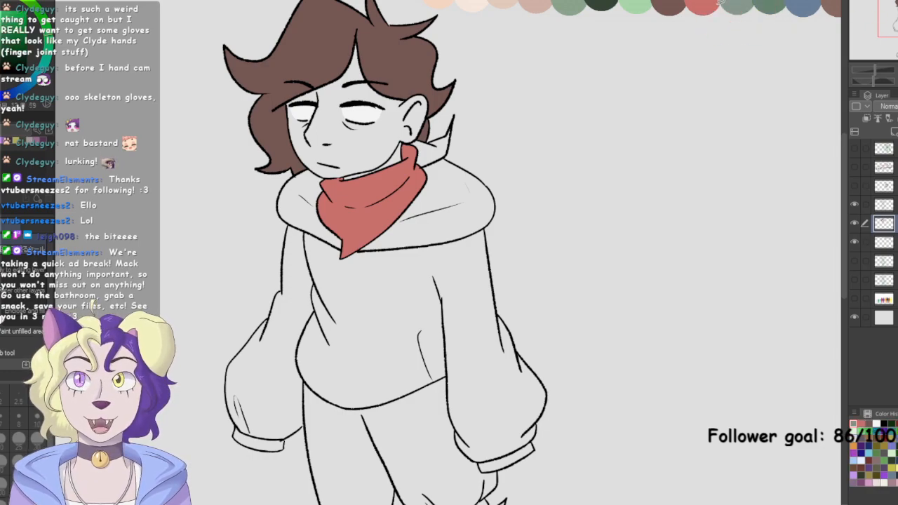
mouse_move(283, 426)
left_mouse_down()
mouse_move(298, 455)
mouse_move(284, 428)
left_mouse_up()
mouse_move(549, 421)
left_mouse_down()
mouse_move(459, 474)
mouse_move(576, 426)
left_mouse_up()
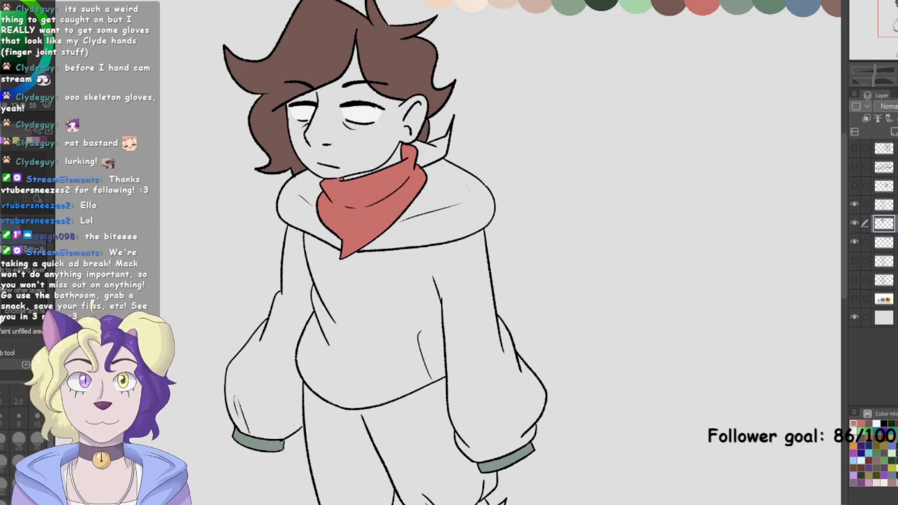
Fill the knotted cloth below the knee with the blue from the swatch row
key("ctrl+minus")
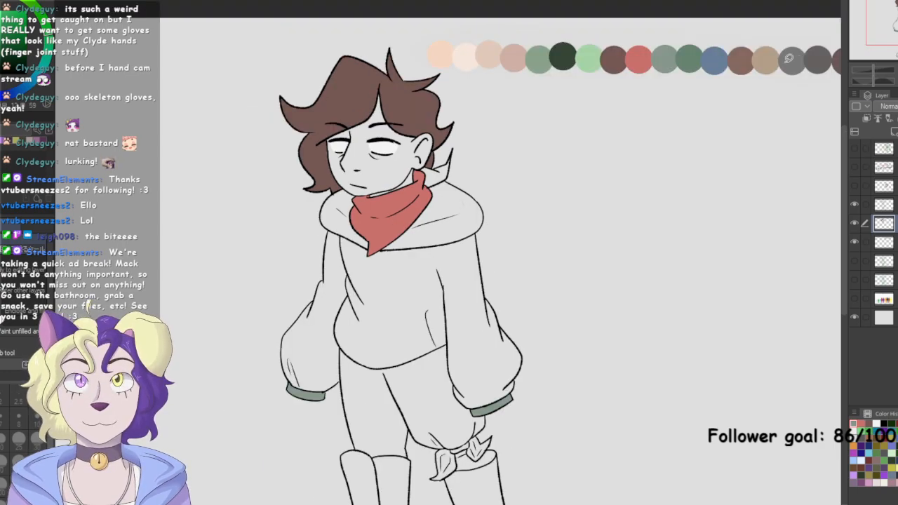
left_click(719, 62)
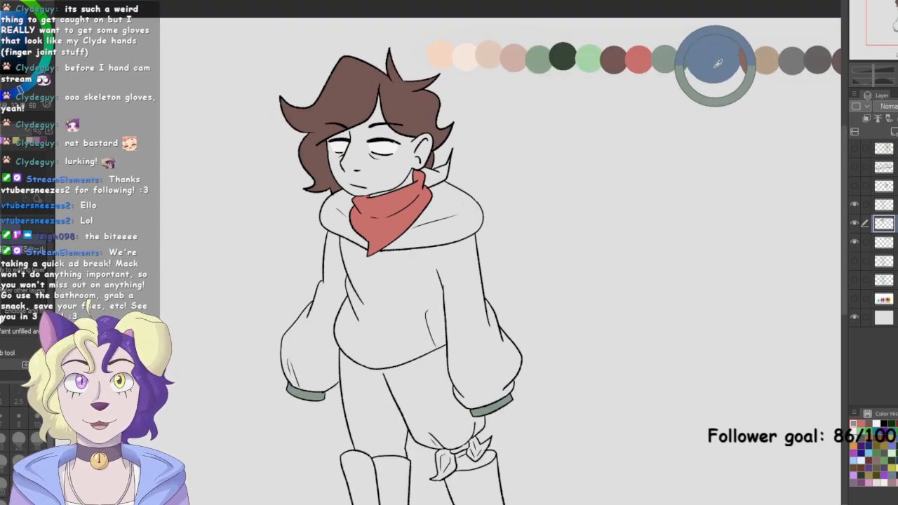
scroll(478, 321, "down", 3)
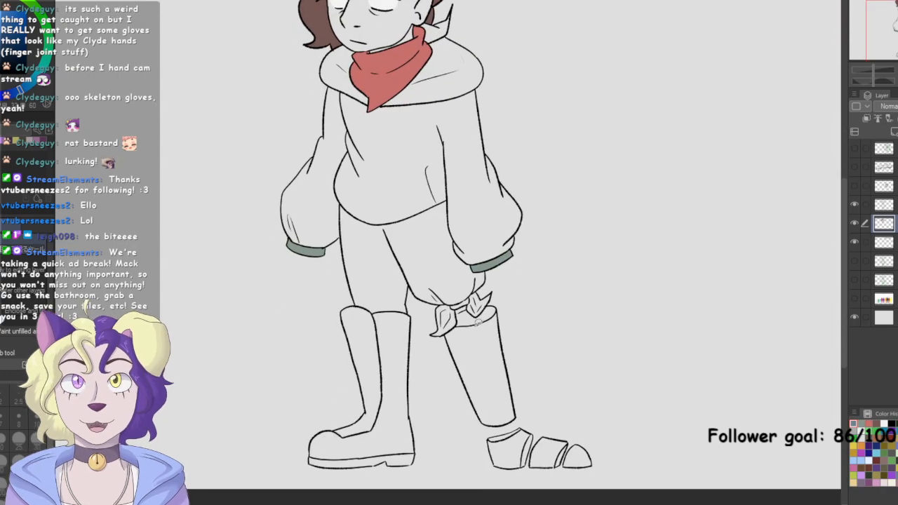
left_click(462, 309)
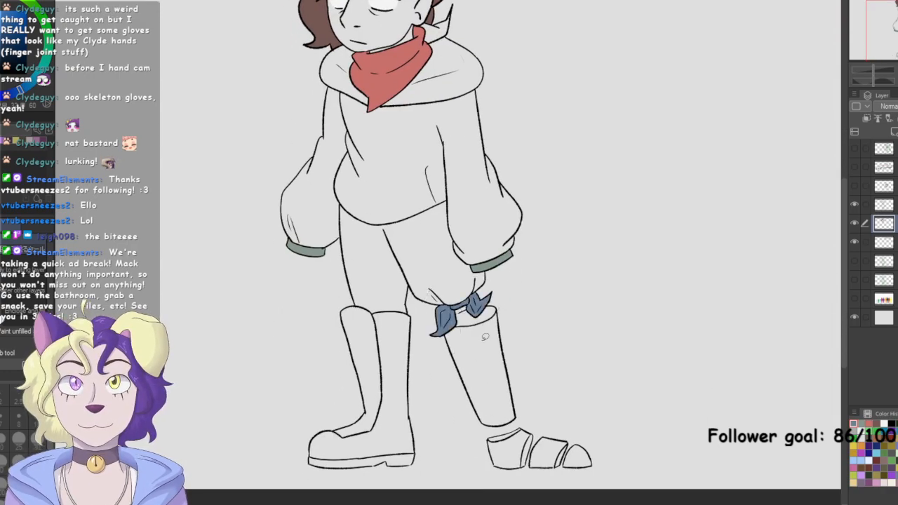
Fill the tall boot with the reddish brown from the swatch row
left_click_drag(520, 407, 423, 502)
left_click(646, 40)
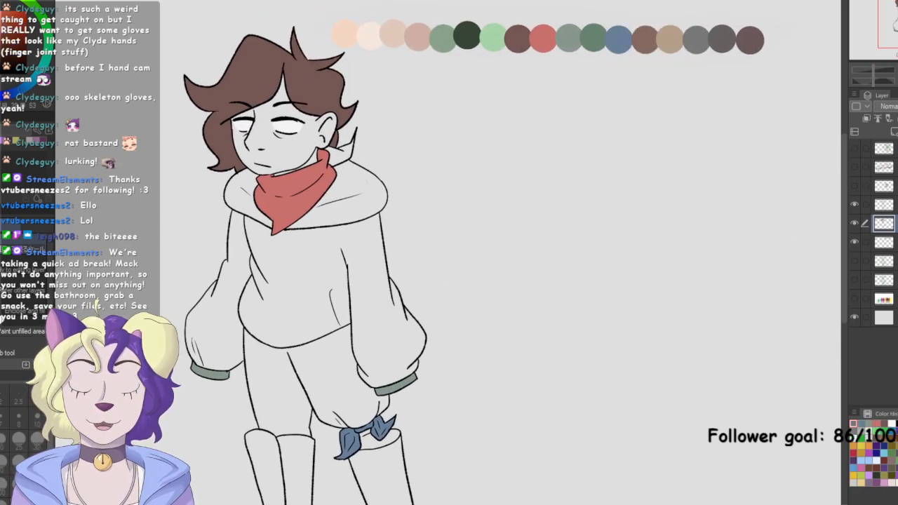
left_click_drag(740, 301, 840, 89)
mouse_move(425, 238)
left_mouse_down()
mouse_move(276, 305)
mouse_move(444, 305)
left_mouse_up()
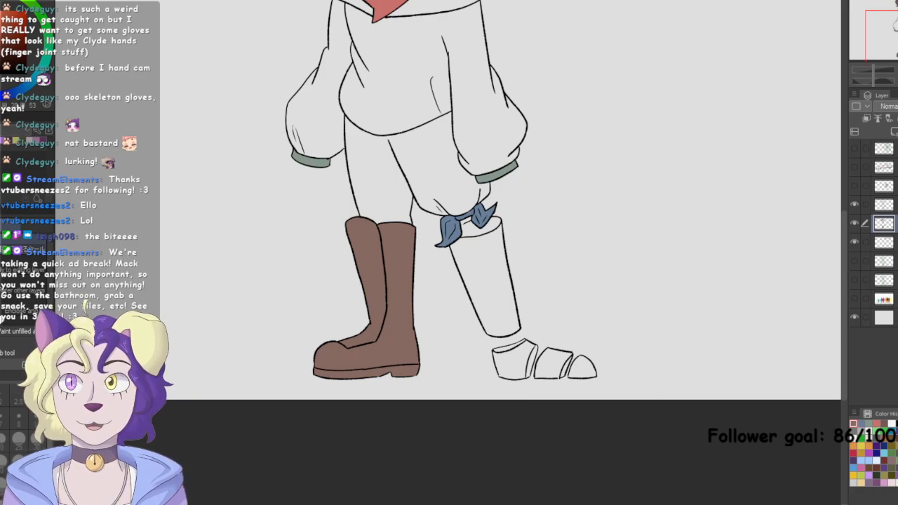
Try drawing a closed brown shape beside the boot and filling it with the same brown
mouse_move(224, 225)
left_mouse_down()
mouse_move(243, 276)
mouse_move(248, 224)
mouse_move(212, 297)
mouse_move(251, 202)
left_mouse_up()
key("ctrl+z")
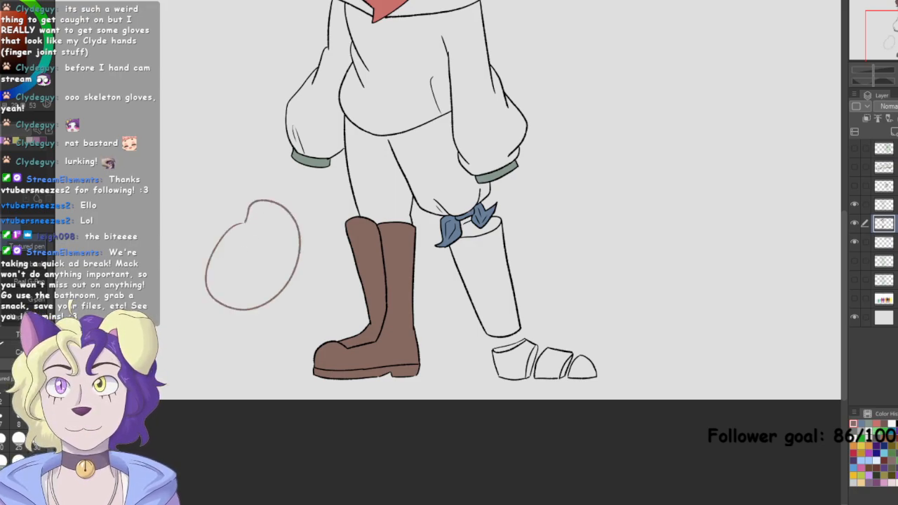
mouse_move(278, 206)
left_mouse_down()
mouse_move(337, 257)
mouse_move(316, 186)
left_mouse_up()
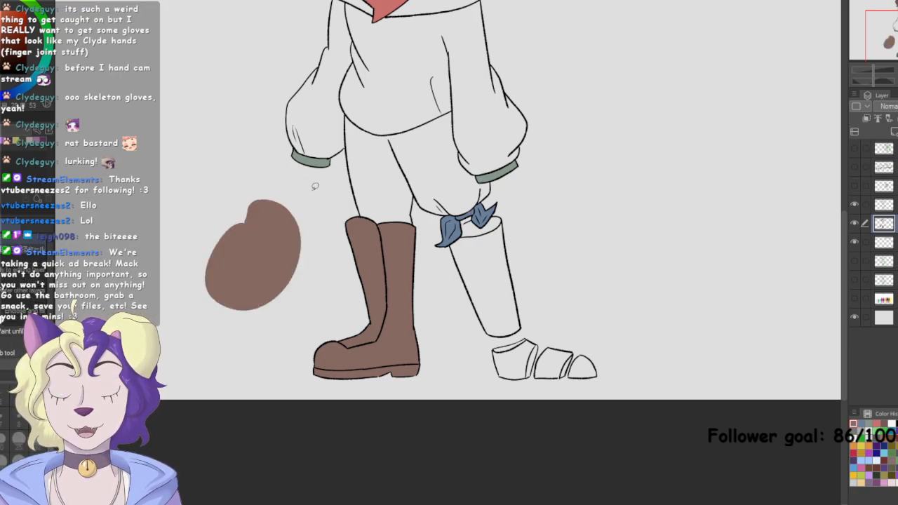
key("ctrl+z")
key("ctrl+z")
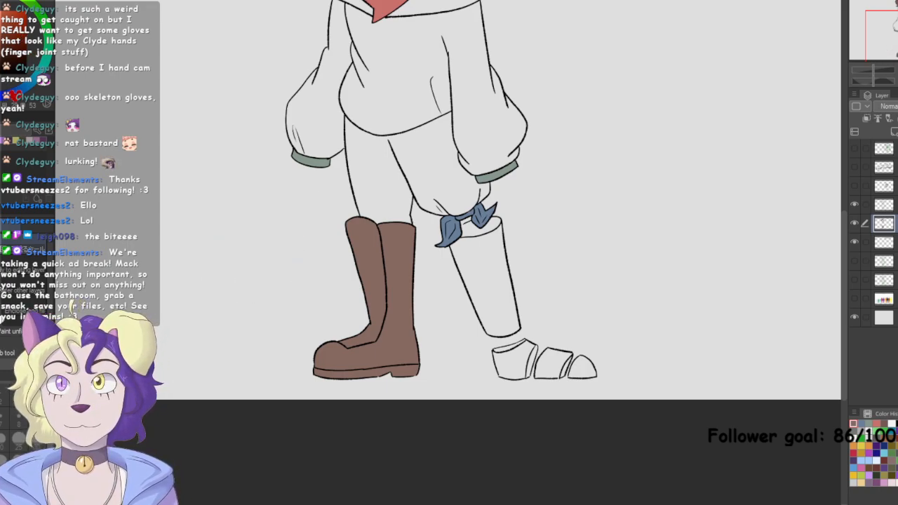
Try filling over the already coloured boot top, cuffs and knee cloth with dark navy
mouse_move(442, 229)
left_mouse_down()
mouse_move(345, 228)
mouse_move(363, 104)
mouse_move(482, 110)
mouse_move(504, 186)
mouse_move(442, 233)
left_mouse_up()
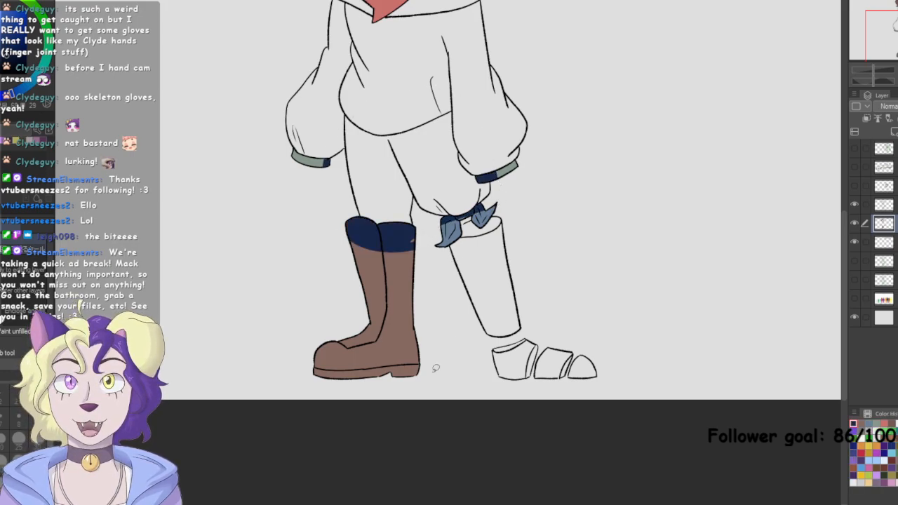
key("ctrl+z")
left_click(393, 332, "alt")
Fill the three segments of the prosthetic foot with the tan from the swatch row
left_click(894, 29)
left_click_drag(895, 29, 897, 14)
left_click(635, 60, "alt")
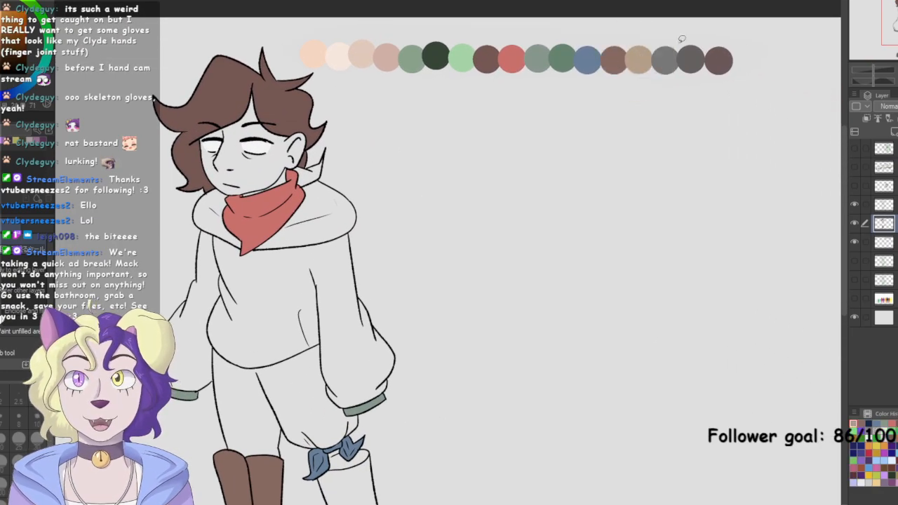
scroll(670, 43, "down", 5)
mouse_move(462, 208)
left_mouse_down()
mouse_move(381, 251)
mouse_move(522, 280)
mouse_move(523, 205)
left_mouse_up()
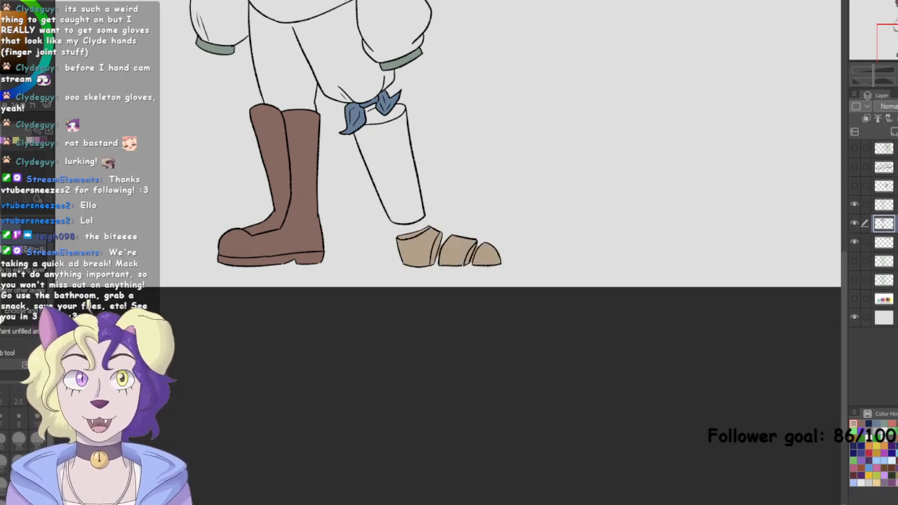
scroll(449, 250, "up", 5)
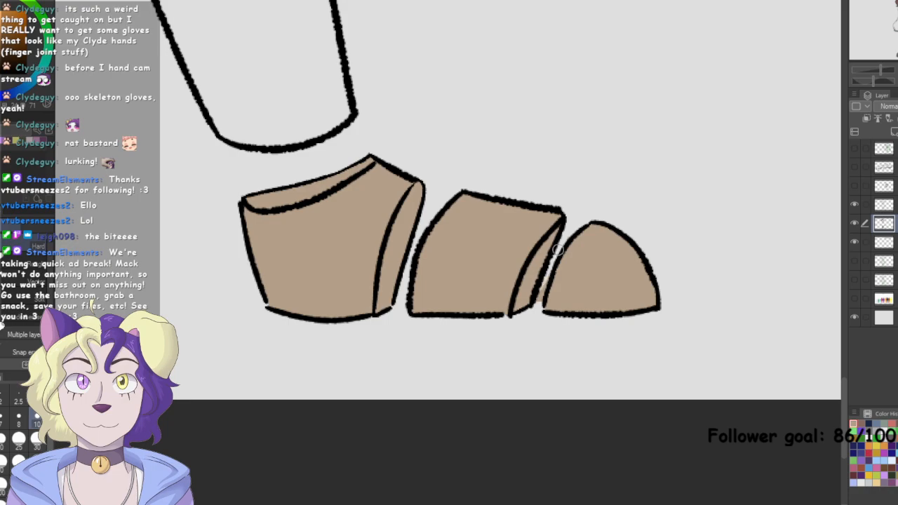
Add a new layer between the colour layer and the swatch row layer
key("ctrl+0")
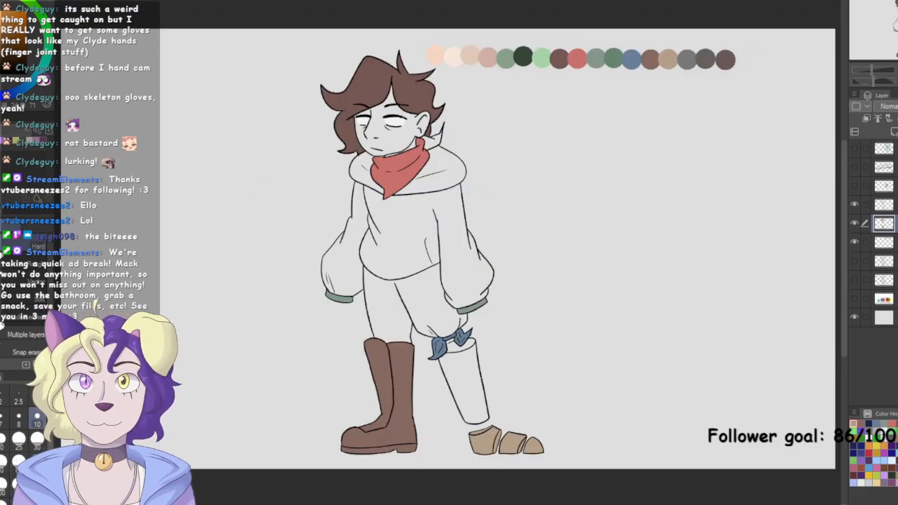
left_click(872, 240)
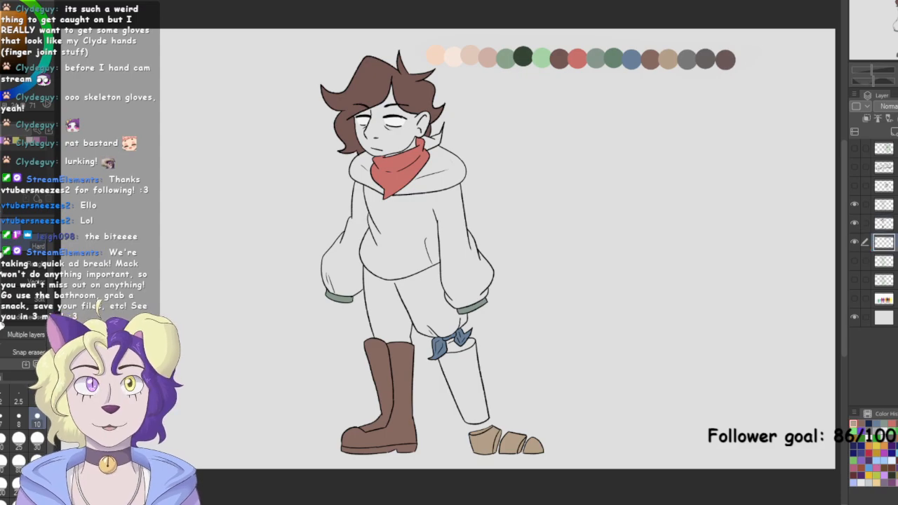
key("ctrl+plus")
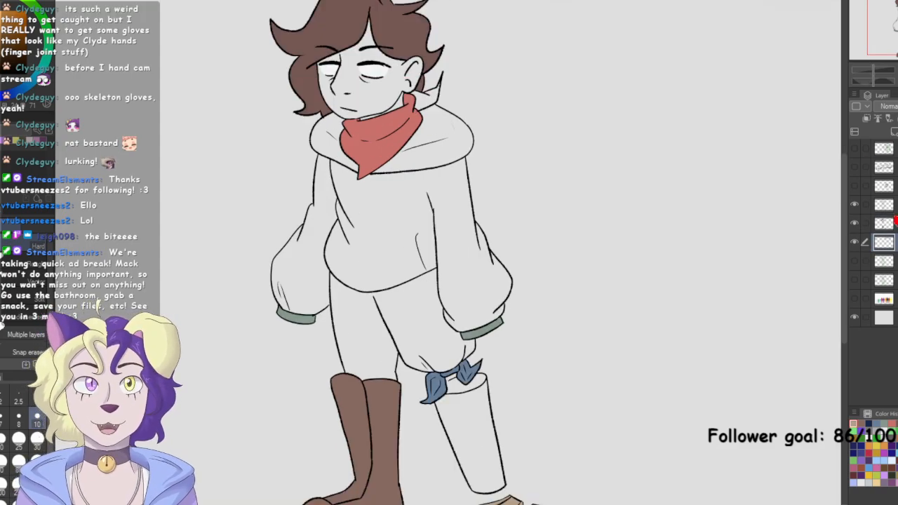
key("ctrl+shift+n")
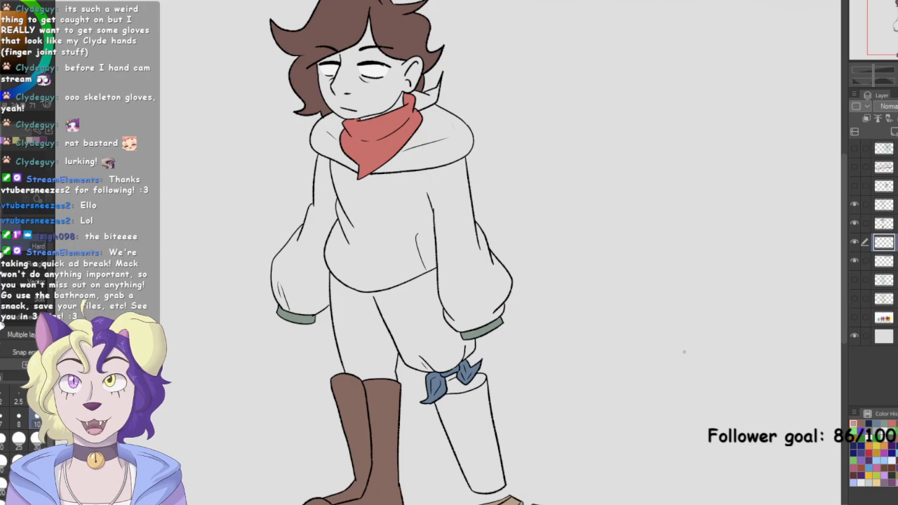
Try drawing a black circle with the textured pen in the empty space beside the character
key("p")
left_click_drag(803, 172, 766, 227)
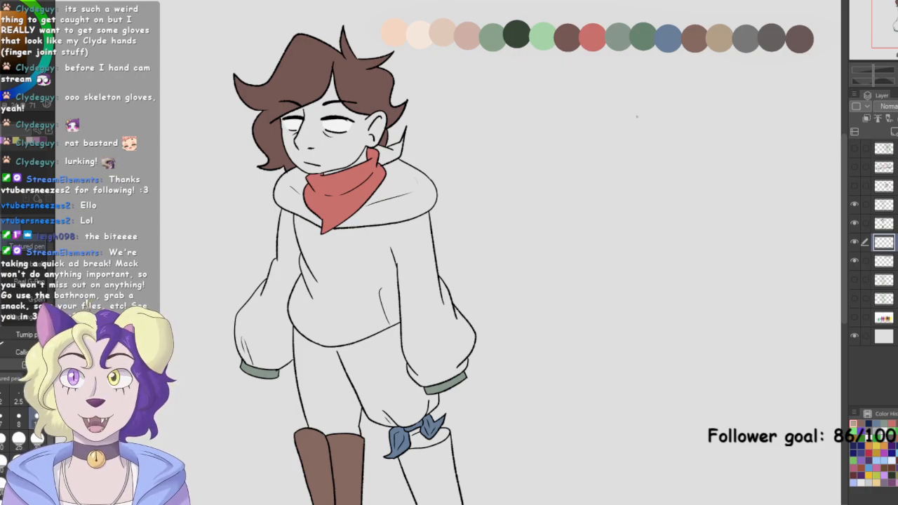
mouse_move(659, 227)
left_mouse_down()
mouse_move(577, 241)
mouse_move(639, 232)
left_mouse_up()
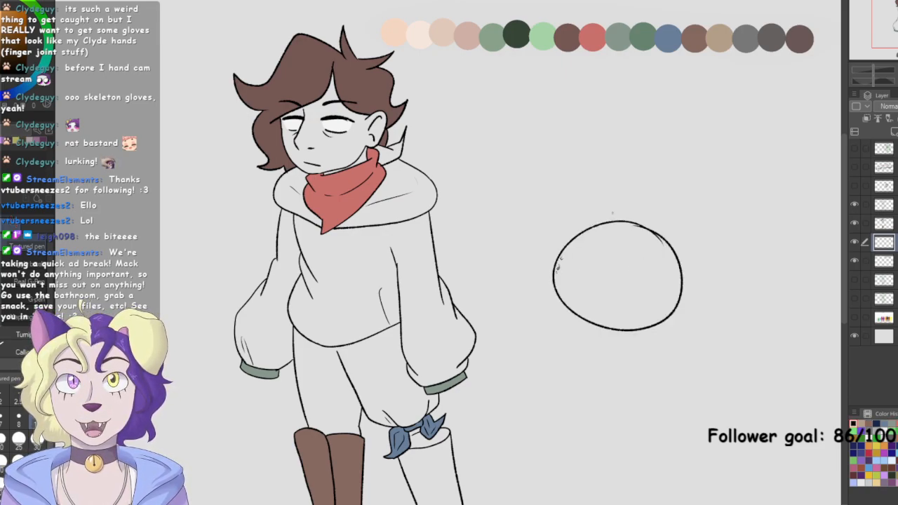
key("ctrl+z")
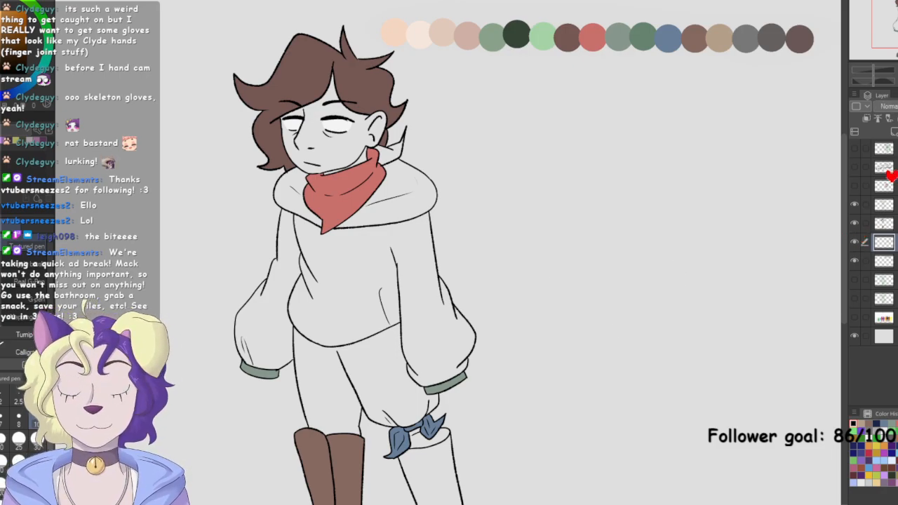
Fill the lower leg of the prosthetic with the tan from the swatch row
scroll(524, 253, "down", 3)
mouse_move(523, 302)
left_mouse_down()
mouse_move(532, 199)
mouse_move(512, 304)
left_mouse_up()
left_click_drag(519, 274, 485, 372)
mouse_move(682, 34)
left_mouse_down()
mouse_move(690, 35)
mouse_move(685, 22)
mouse_move(686, 32)
mouse_move(711, 39)
mouse_move(683, 39)
left_mouse_up()
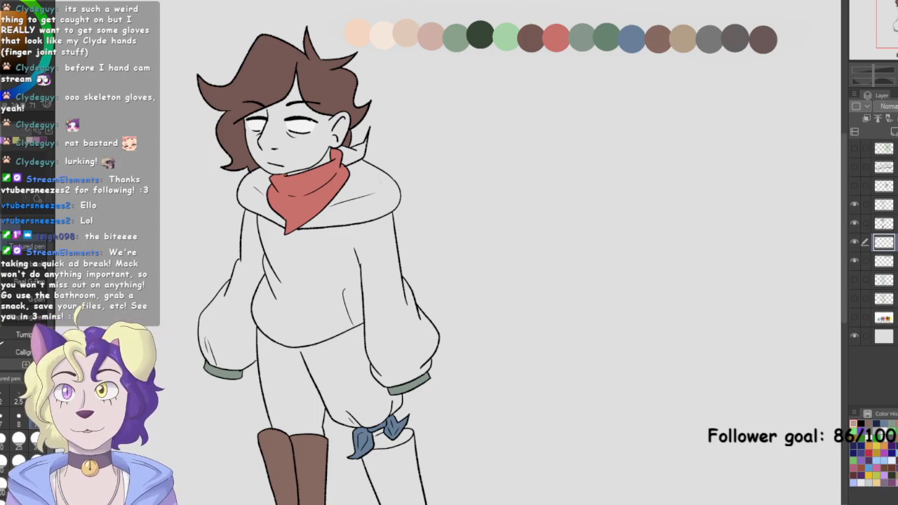
left_click_drag(435, 323, 463, 173)
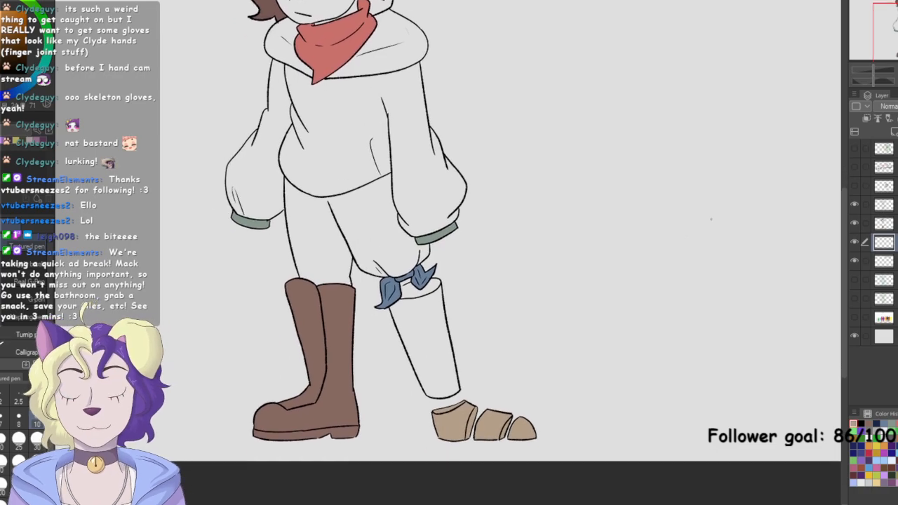
mouse_move(432, 266)
left_mouse_down()
mouse_move(380, 312)
mouse_move(407, 411)
mouse_move(479, 337)
mouse_move(435, 270)
left_mouse_up()
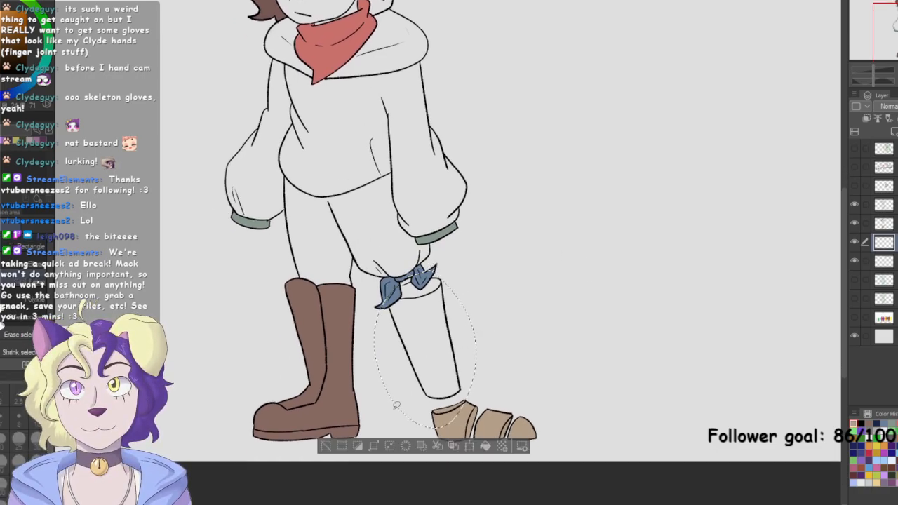
left_click(342, 446)
key("g")
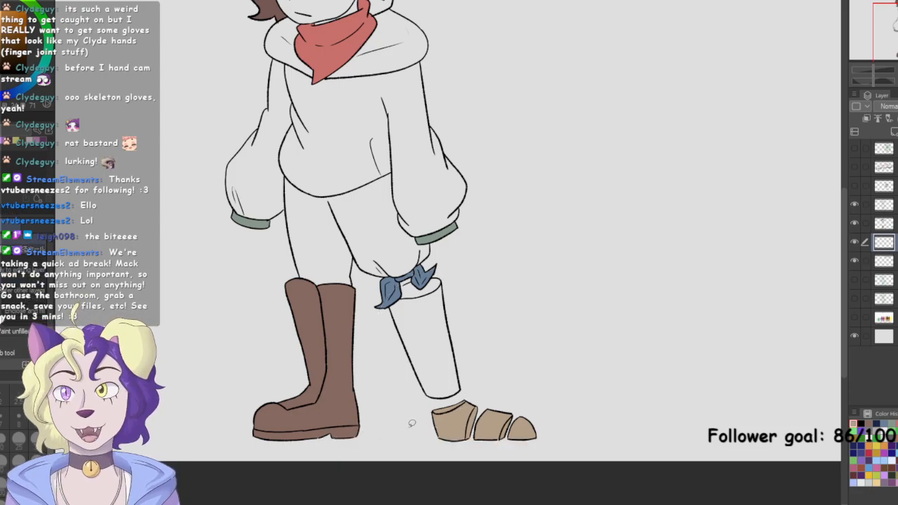
mouse_move(458, 262)
left_mouse_down()
mouse_move(414, 275)
mouse_move(384, 302)
mouse_move(463, 404)
left_mouse_up()
scroll(311, 407, "up", 4)
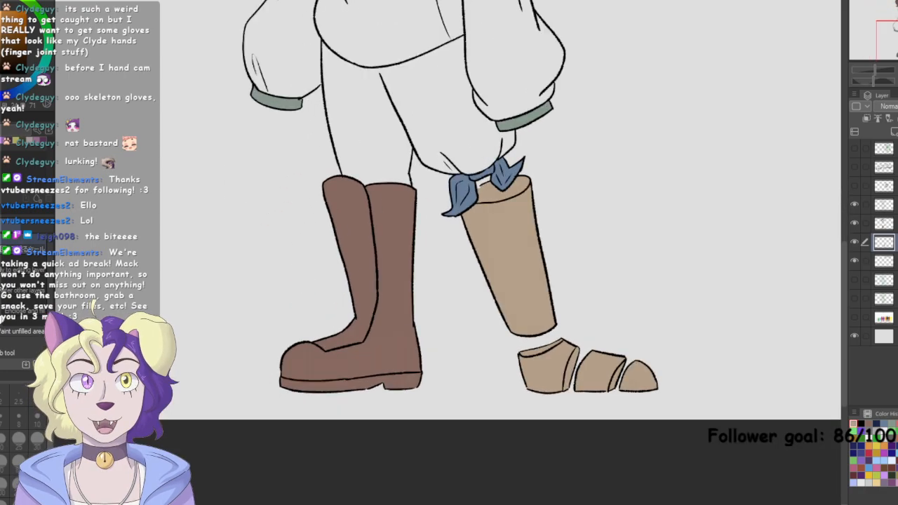
Clean up the tan around the small gap between the knee cloth and the prosthetic's upper rim
key("e")
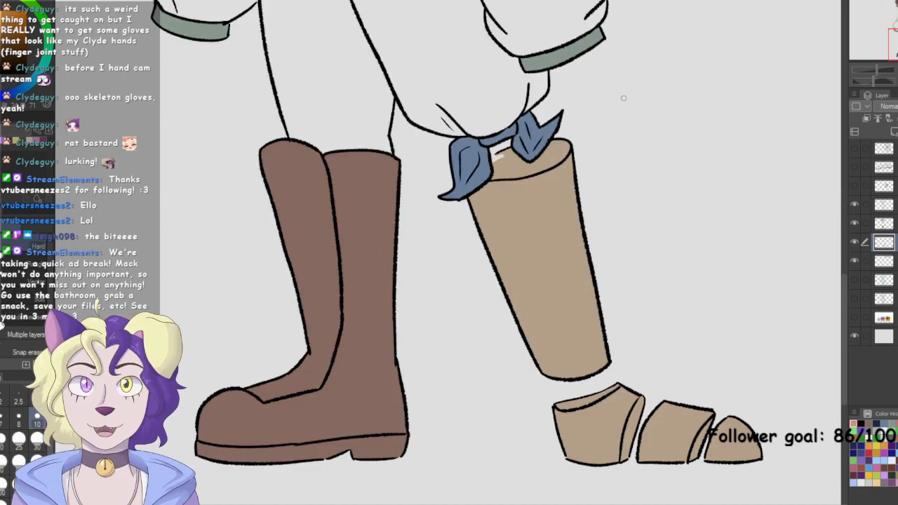
key("ctrl+z")
key("ctrl+y")
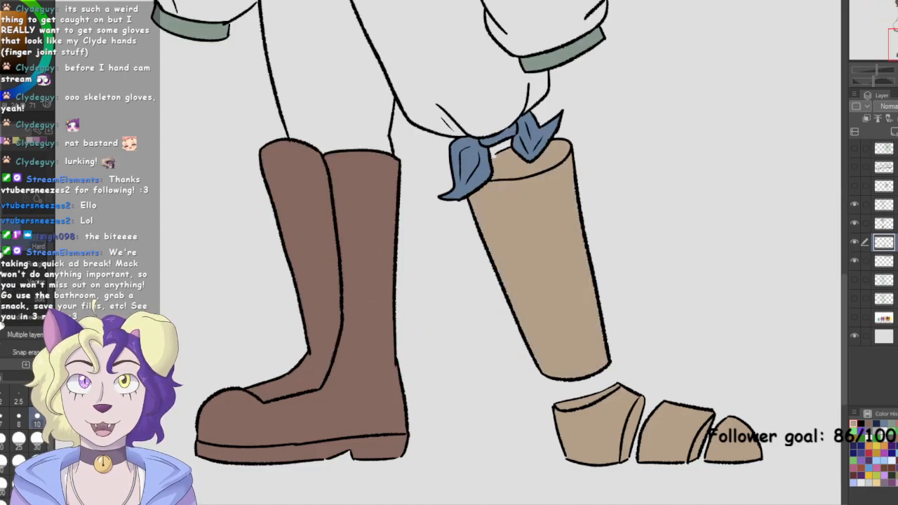
key("p")
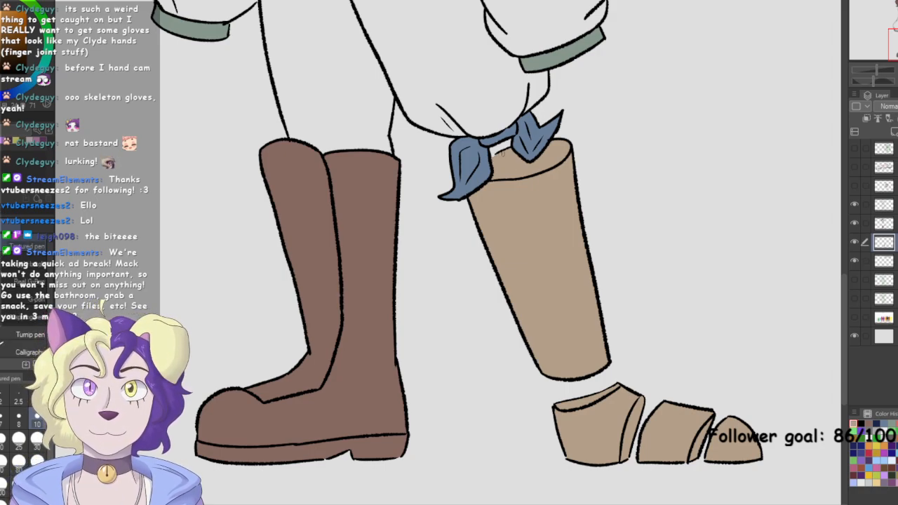
left_click_drag(449, 253, 459, 315)
key("ctrl+plus")
Fill both trouser legs with the blue sampled from the knee cloth, on the layer holding the tan prosthetic fill
left_click(884, 261)
left_click(573, 168, "alt")
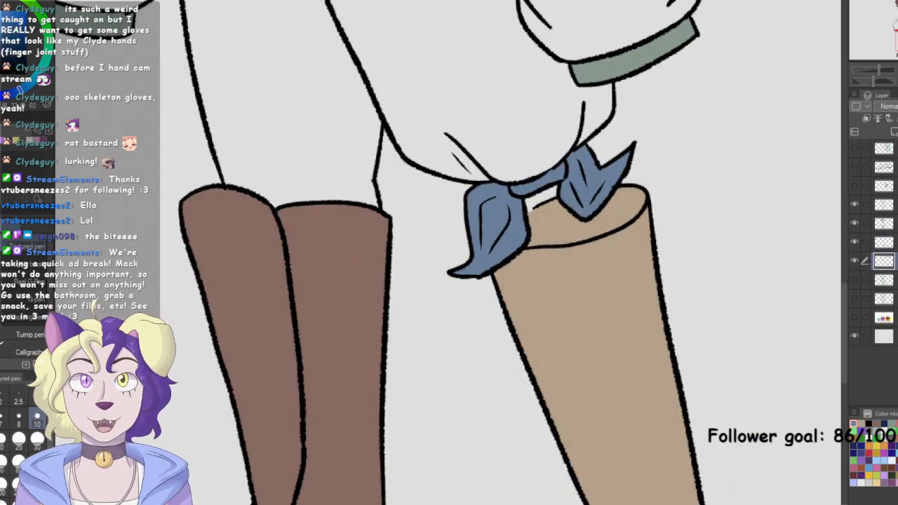
key("ctrl+minus")
mouse_move(450, 253)
left_mouse_down()
mouse_move(503, 319)
mouse_move(497, 347)
left_mouse_up()
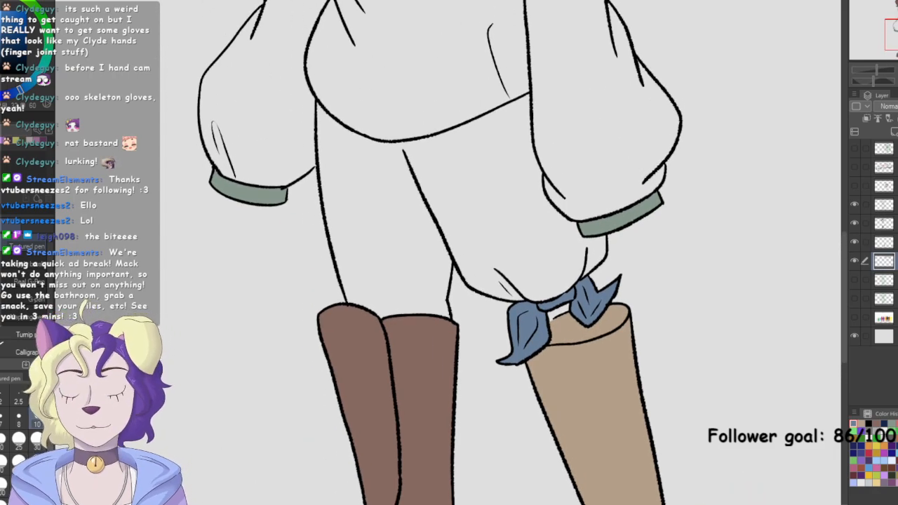
key("m")
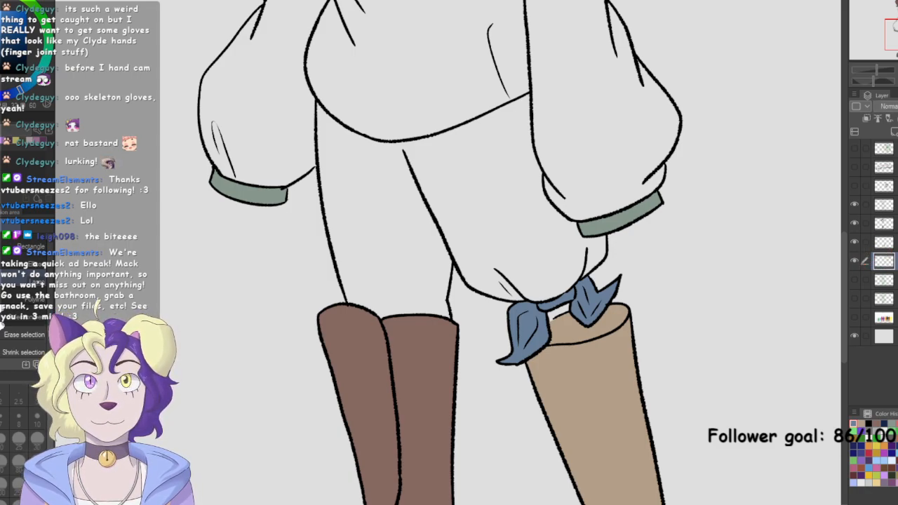
left_click(885, 224)
key("p")
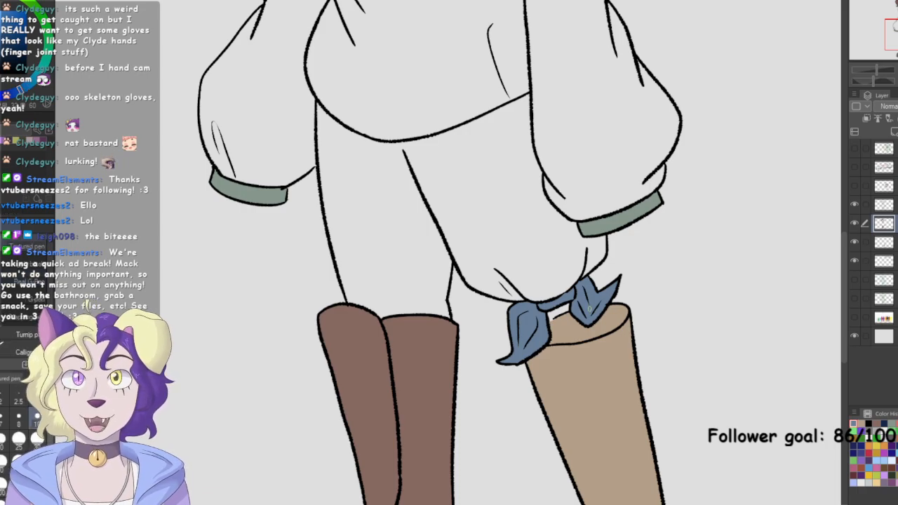
left_click(887, 243)
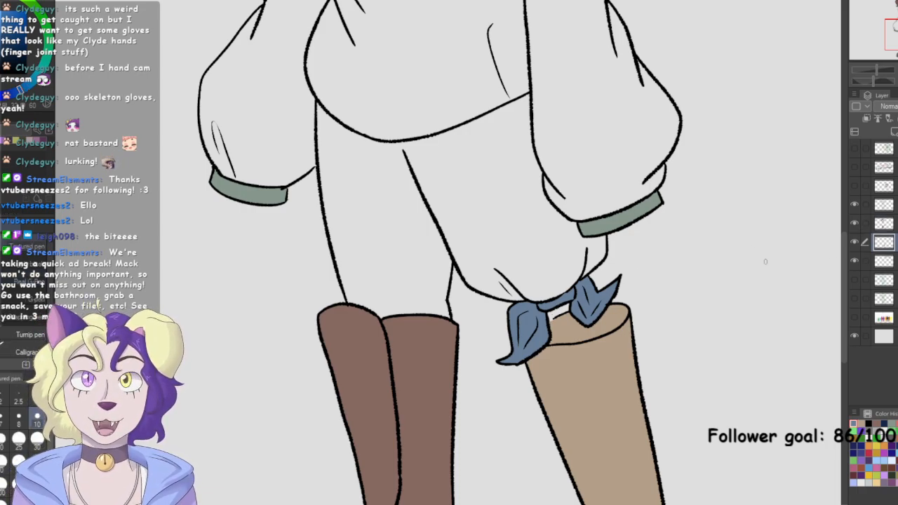
key("g")
mouse_move(523, 315)
left_mouse_down()
mouse_move(625, 241)
mouse_move(591, 128)
mouse_move(466, 73)
mouse_move(330, 68)
mouse_move(294, 246)
mouse_move(415, 387)
mouse_move(523, 317)
left_mouse_up()
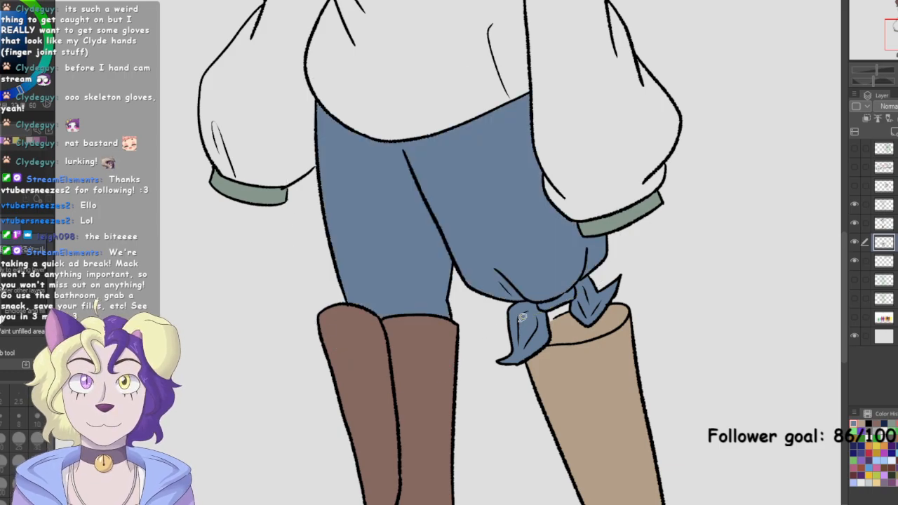
Fill the bandana's tail behind the neck with the bandana's red and the neck with the light peach swatch
left_click_drag(449, 92, 469, 381)
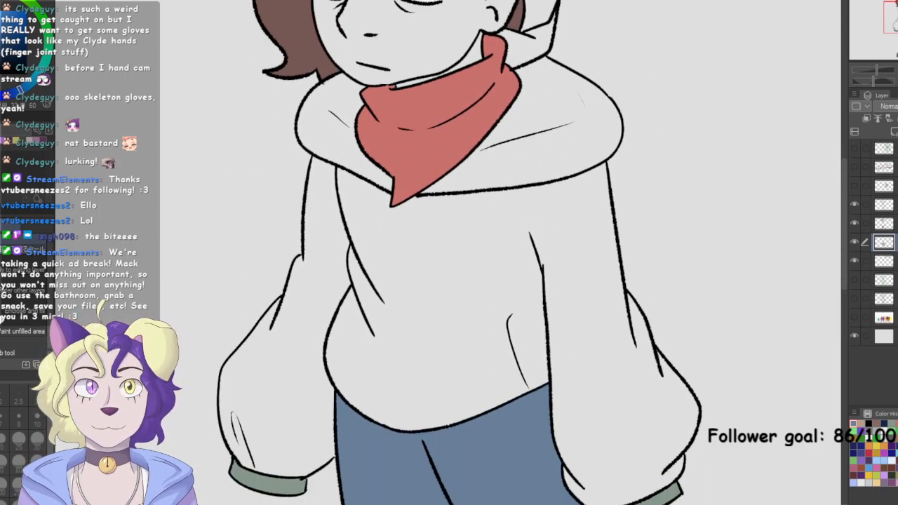
scroll(421, 217, "down", 3)
scroll(491, 168, "up", 1)
left_click_drag(540, 158, 513, 242)
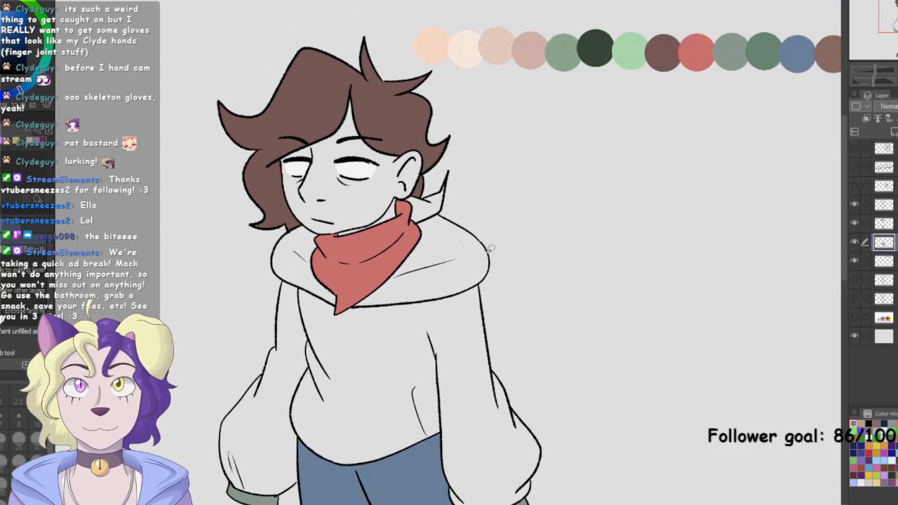
left_click(389, 260, "alt")
mouse_move(461, 164)
left_mouse_down()
mouse_move(416, 184)
mouse_move(407, 223)
mouse_move(456, 165)
left_mouse_up()
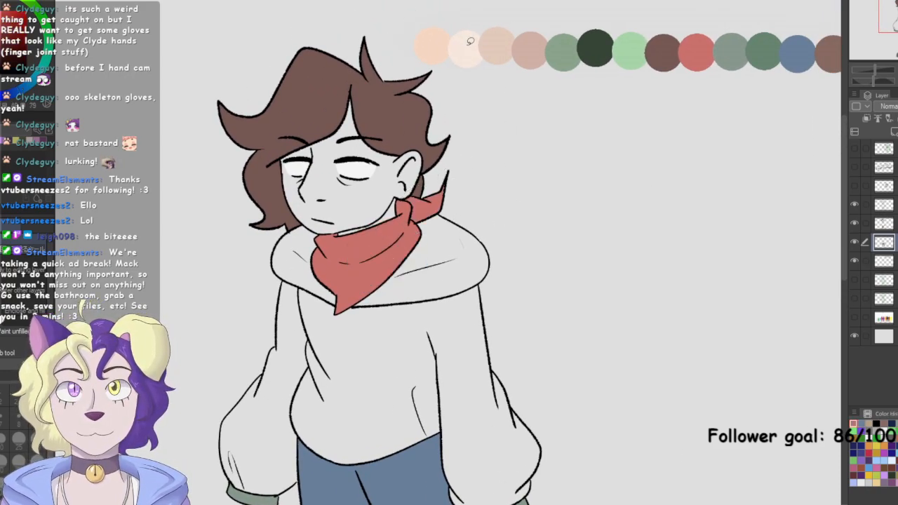
left_click(434, 47, "alt")
mouse_move(398, 233)
left_mouse_down()
mouse_move(404, 198)
mouse_move(383, 188)
mouse_move(340, 213)
mouse_move(365, 242)
left_mouse_up()
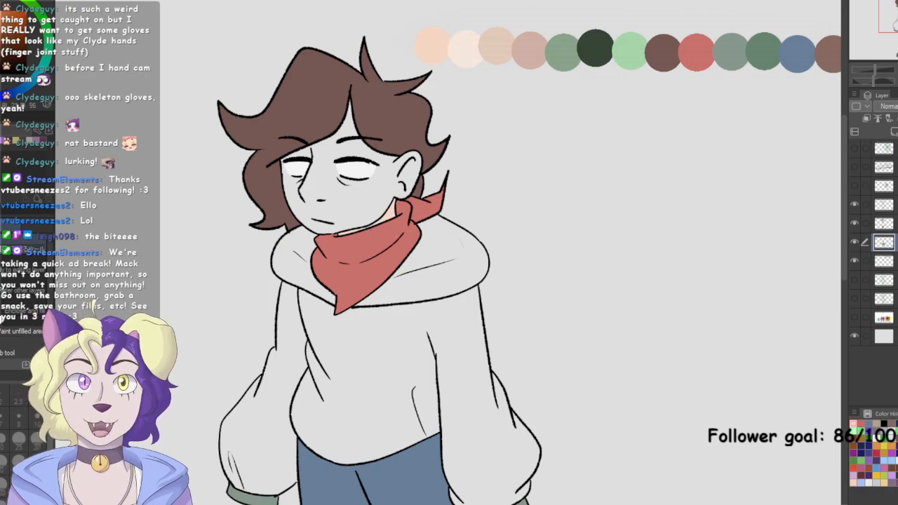
Sample the pale cream swatch, then hide the swatch row layer and show the faint sketch layer as a guide over the face
key("ctrl+plus")
scroll(676, 65, "up", 2)
left_click(475, 28, "alt")
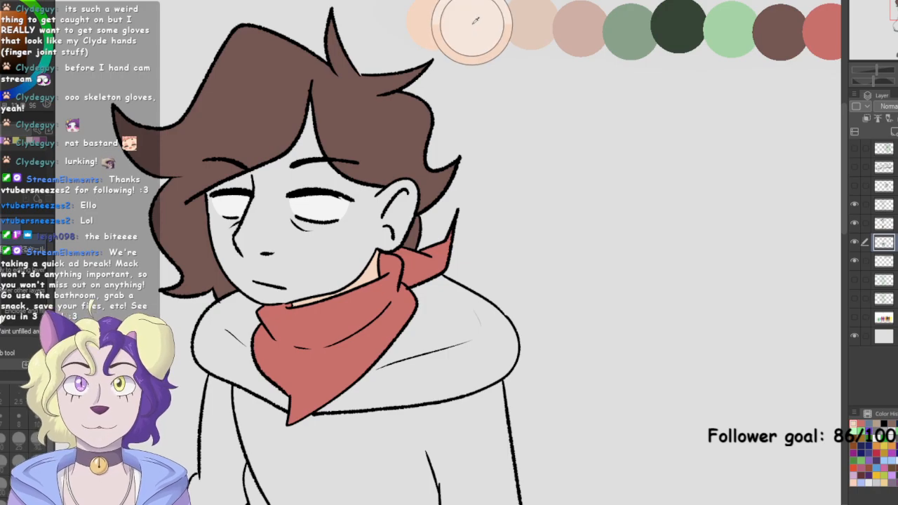
key("p")
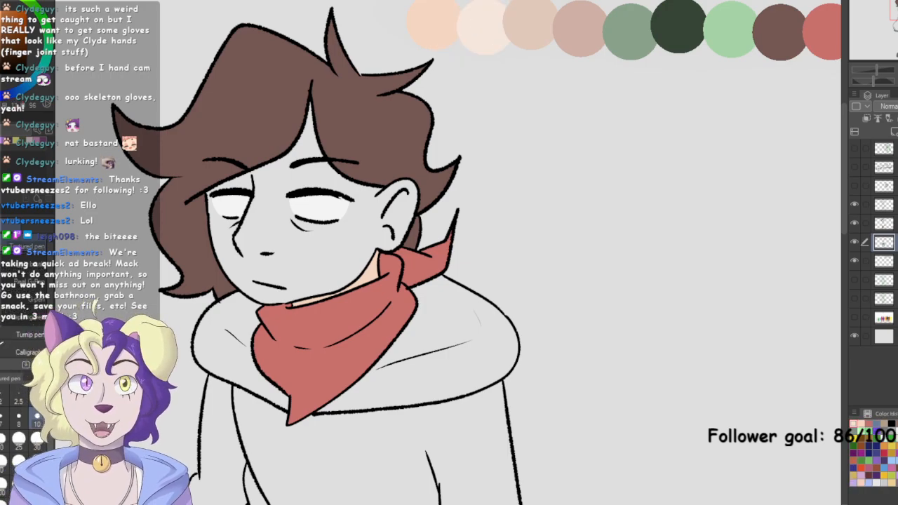
left_click(855, 279)
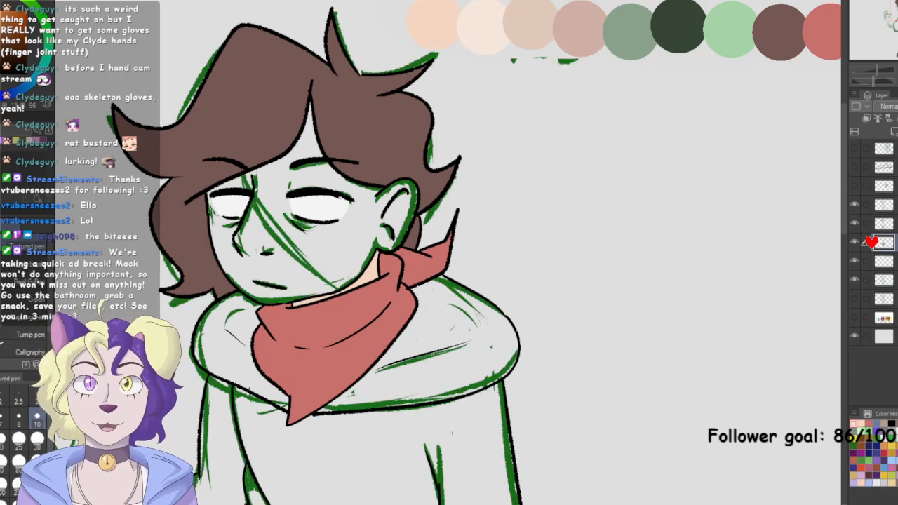
left_click(855, 279)
left_click(855, 279)
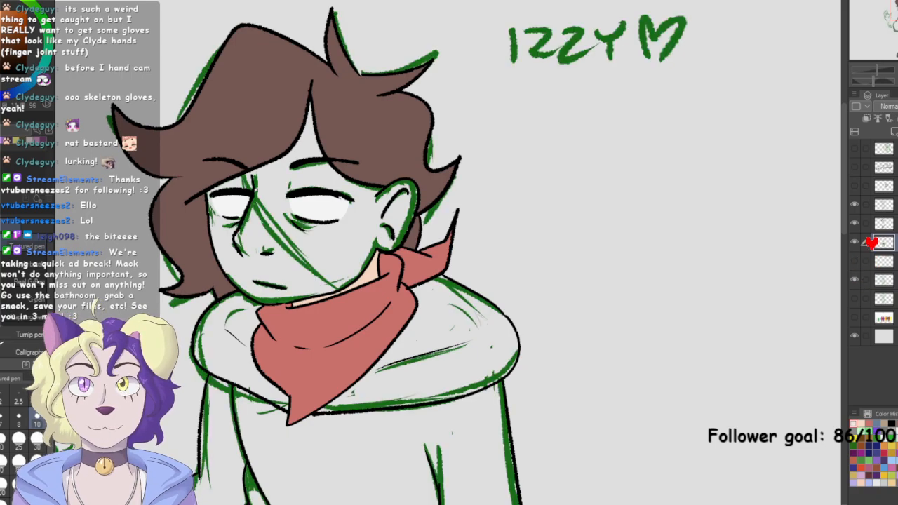
left_click(855, 280)
left_click(855, 299)
left_click_drag(281, 141, 772, 484)
scroll(456, 246, "up", 1)
left_click_drag(505, 210, 464, 315)
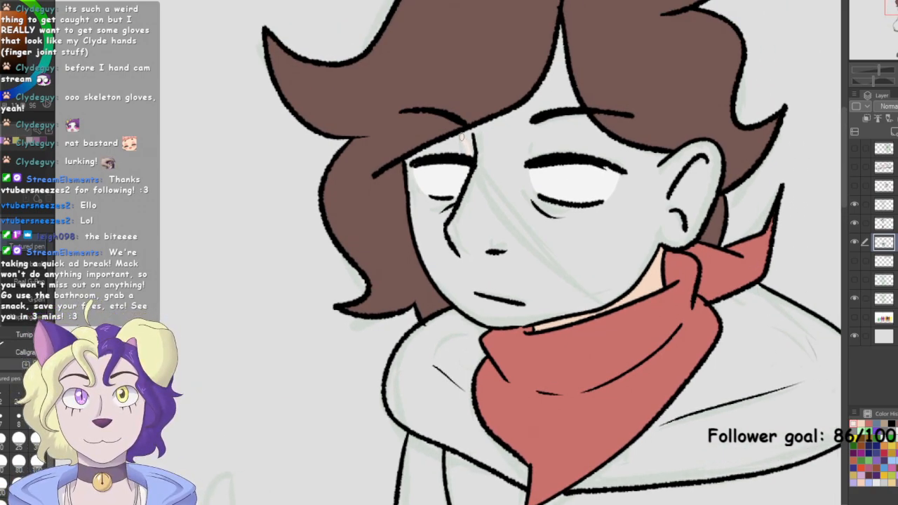
Paint a solid diagonal scar in pale cream from the brow across the nose to the jaw, following the faint sketch
mouse_move(468, 154)
left_mouse_down()
mouse_move(498, 211)
mouse_move(475, 171)
mouse_move(540, 259)
mouse_move(500, 217)
mouse_move(604, 306)
left_mouse_up()
left_click_drag(468, 156, 534, 248)
left_click_drag(502, 202, 556, 268)
left_click_drag(529, 235, 576, 285)
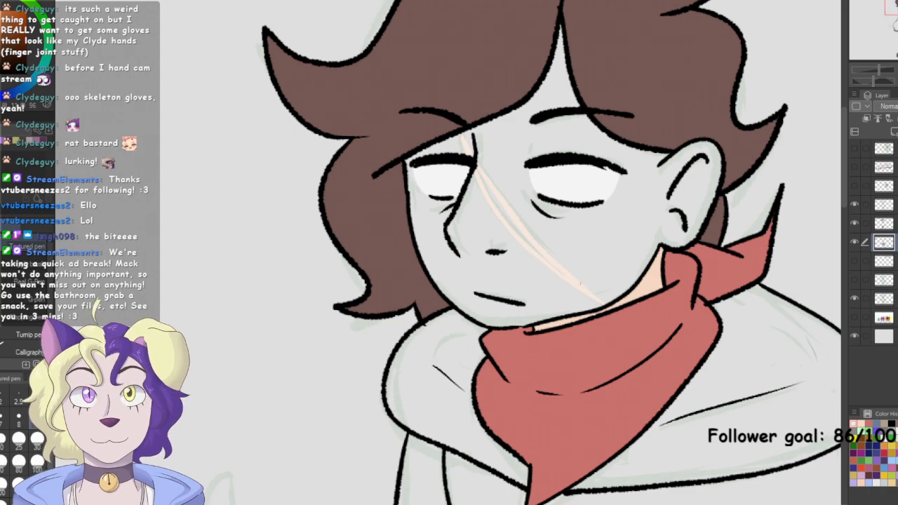
left_click_drag(475, 169, 514, 225)
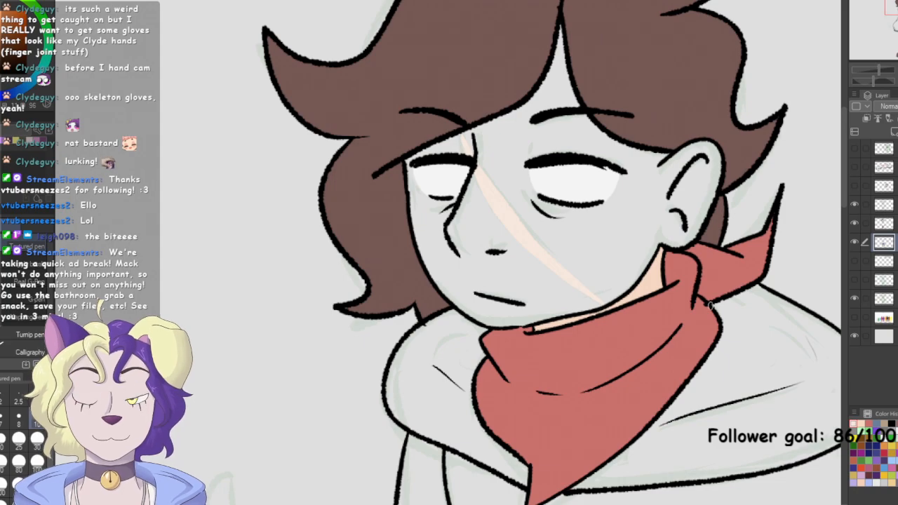
left_click(856, 299)
left_click(857, 299)
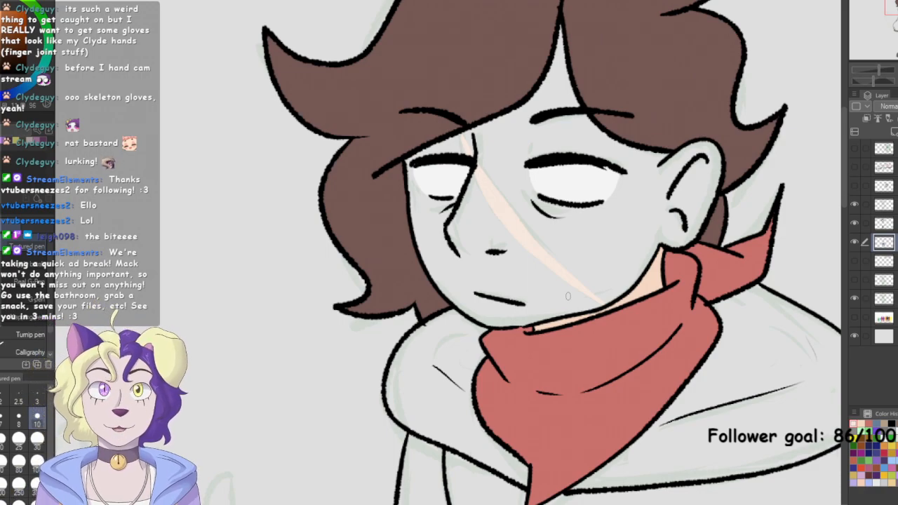
Show the swatch row layer again and paint bags under both eyes with the beige third swatch
mouse_move(674, 182)
left_mouse_down()
mouse_move(295, 330)
mouse_move(205, 440)
left_mouse_up()
mouse_move(653, 337)
left_mouse_down()
mouse_move(263, 197)
mouse_move(263, 146)
mouse_move(537, 120)
mouse_move(748, 191)
mouse_move(777, 192)
left_mouse_up()
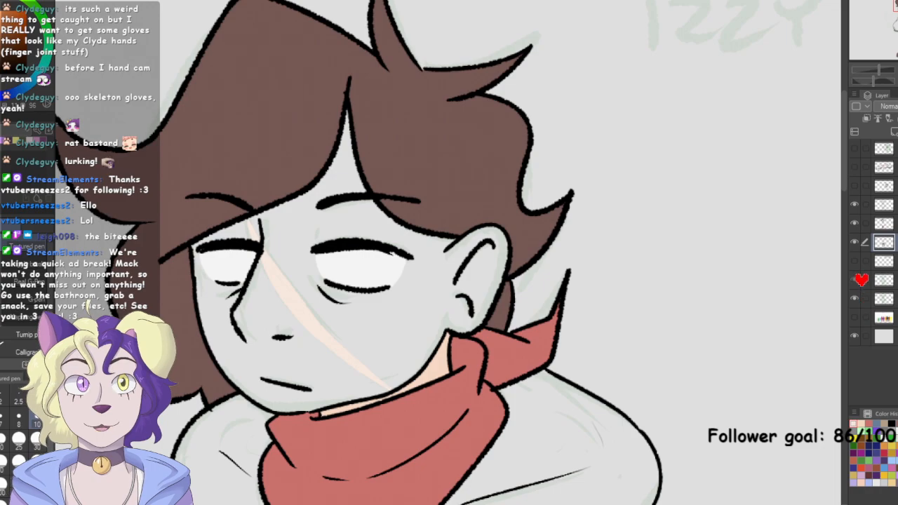
left_click(857, 280)
left_click(854, 280)
left_click(855, 261)
left_click_drag(534, 175, 463, 348)
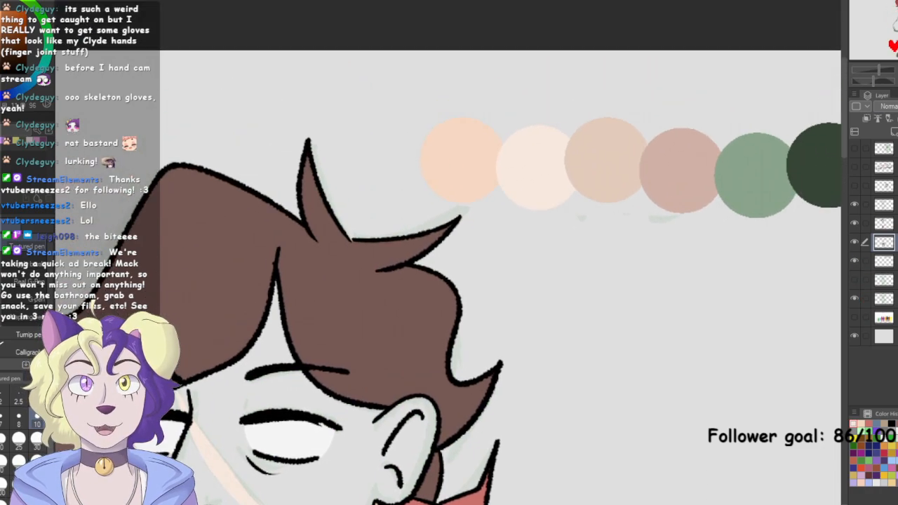
left_click(603, 156, "alt")
left_click_drag(632, 323, 688, 115)
scroll(449, 267, "up", 5)
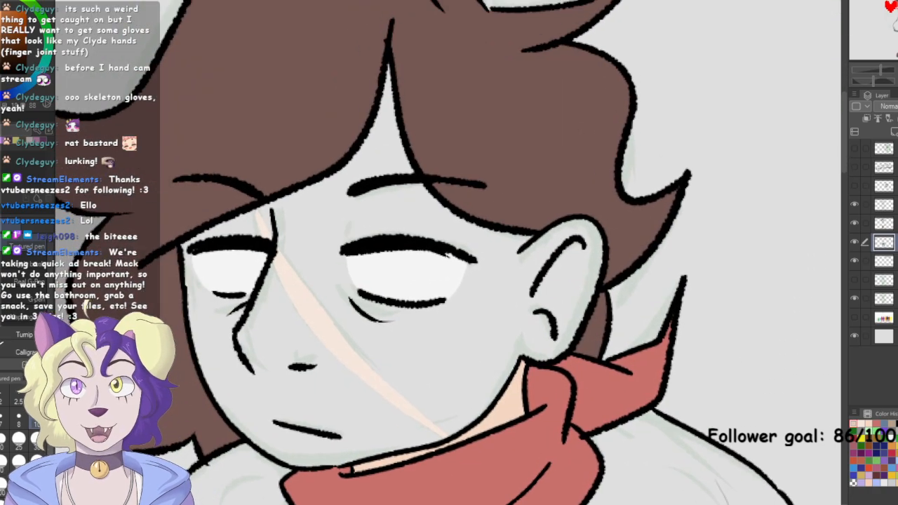
mouse_move(365, 298)
left_mouse_down()
mouse_move(385, 318)
mouse_move(377, 307)
mouse_move(417, 318)
mouse_move(365, 298)
mouse_move(438, 310)
mouse_move(364, 294)
mouse_move(433, 306)
mouse_move(370, 301)
mouse_move(413, 320)
left_mouse_up()
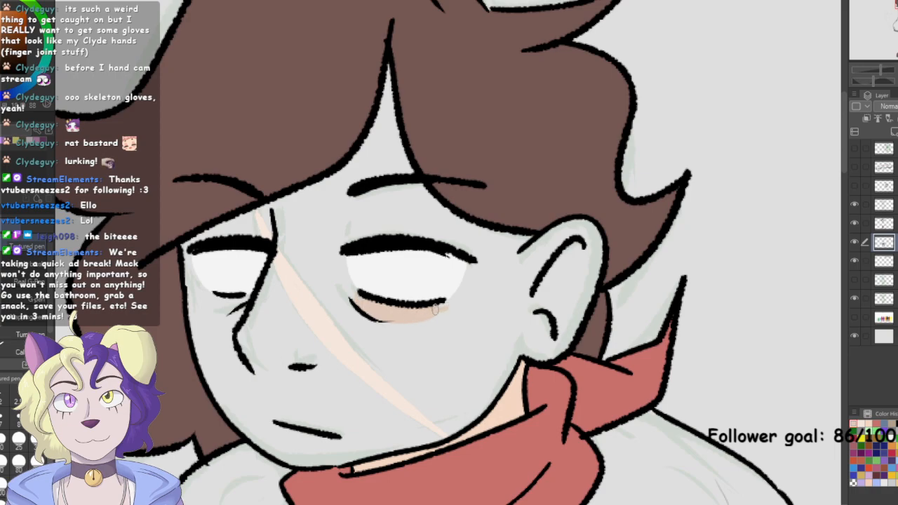
mouse_move(200, 297)
left_mouse_down()
mouse_move(222, 309)
mouse_move(199, 298)
mouse_move(236, 306)
mouse_move(204, 307)
mouse_move(235, 296)
mouse_move(220, 301)
mouse_move(199, 288)
mouse_move(226, 296)
mouse_move(206, 296)
mouse_move(223, 313)
mouse_move(231, 301)
mouse_move(212, 308)
mouse_move(247, 296)
left_mouse_up()
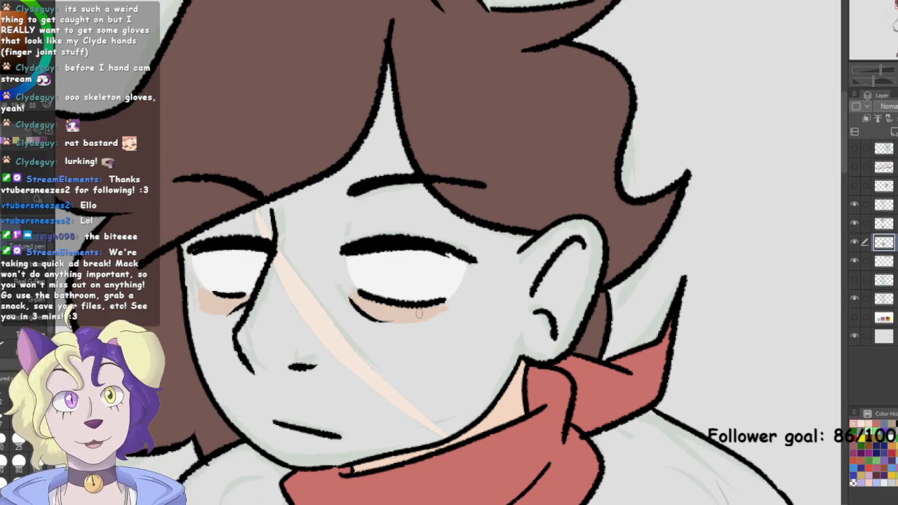
Sample another colour from the swatch row and hide the faint sketch layer
mouse_move(352, 293)
left_mouse_down()
mouse_move(166, 464)
mouse_move(365, 148)
mouse_move(407, 132)
left_mouse_up()
left_click(761, 91, "alt")
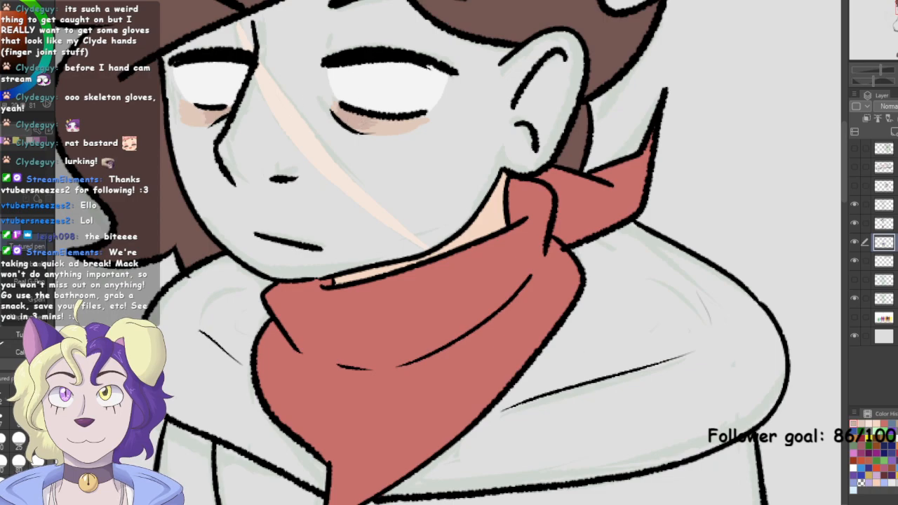
scroll(449, 252, "down", 5)
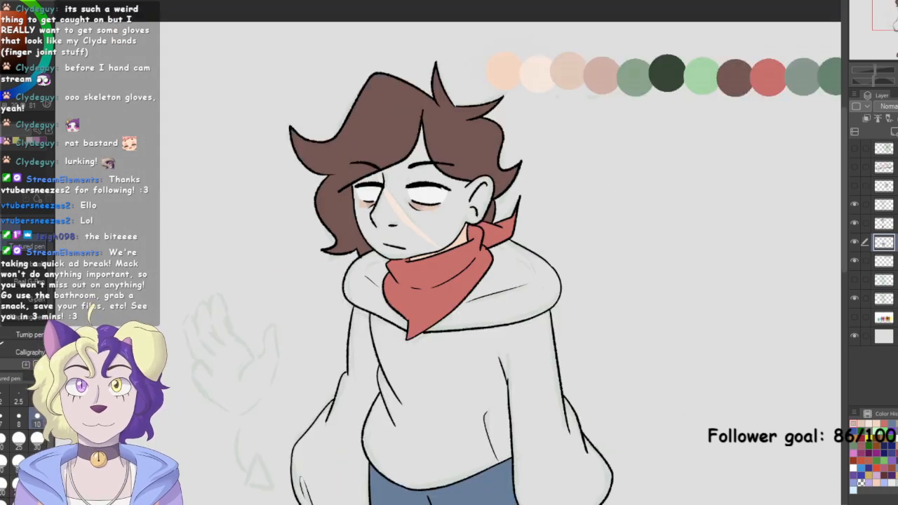
left_click_drag(449, 253, 405, 279)
left_click(855, 299)
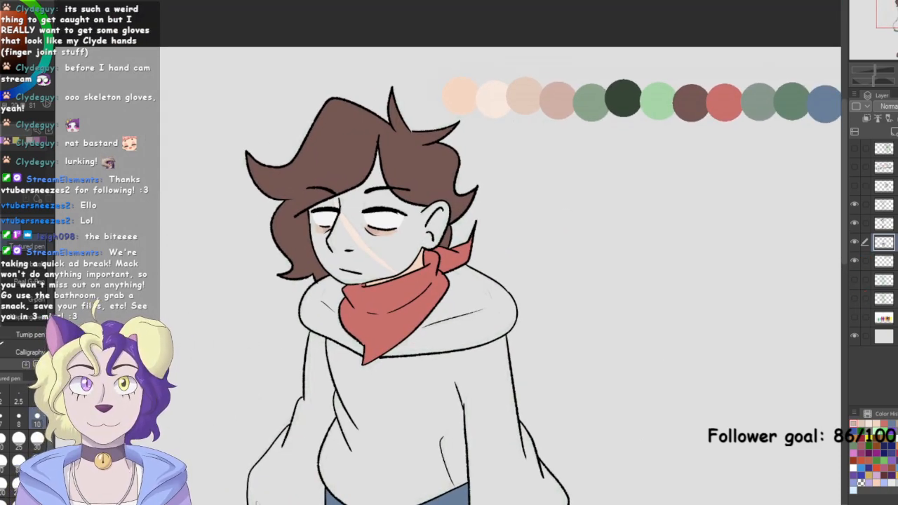
scroll(449, 275, "down", 2)
left_click_drag(449, 281, 400, 230)
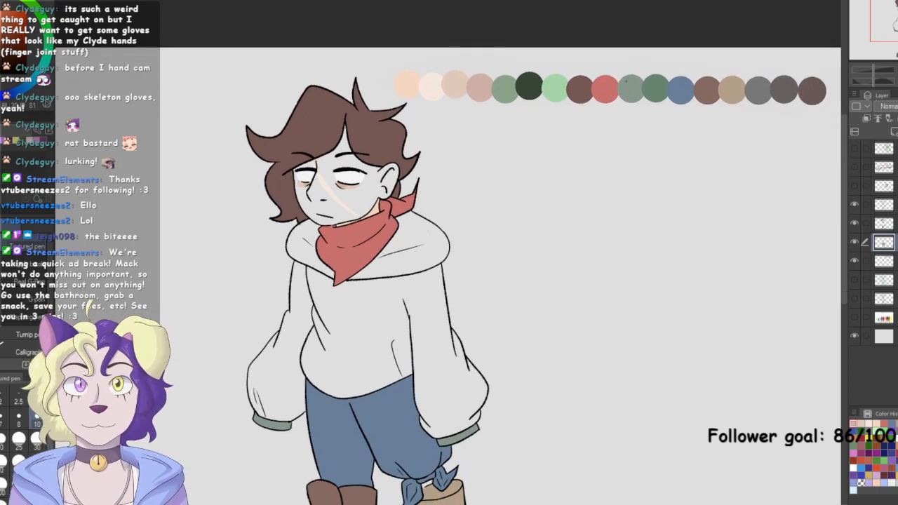
Fill the hood around the red neckerchief with the grey-green swatch colour on the clothing colour layer
left_click(634, 89, "alt")
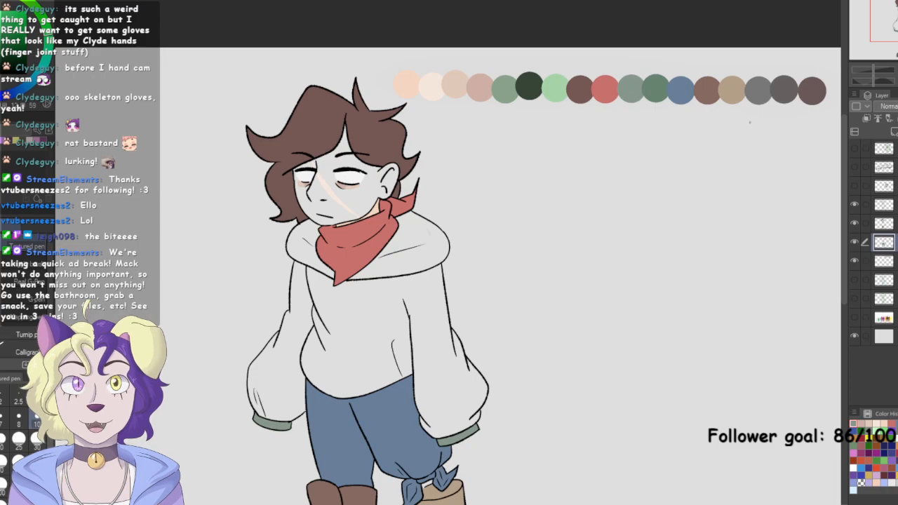
left_click(855, 241)
left_click(854, 241)
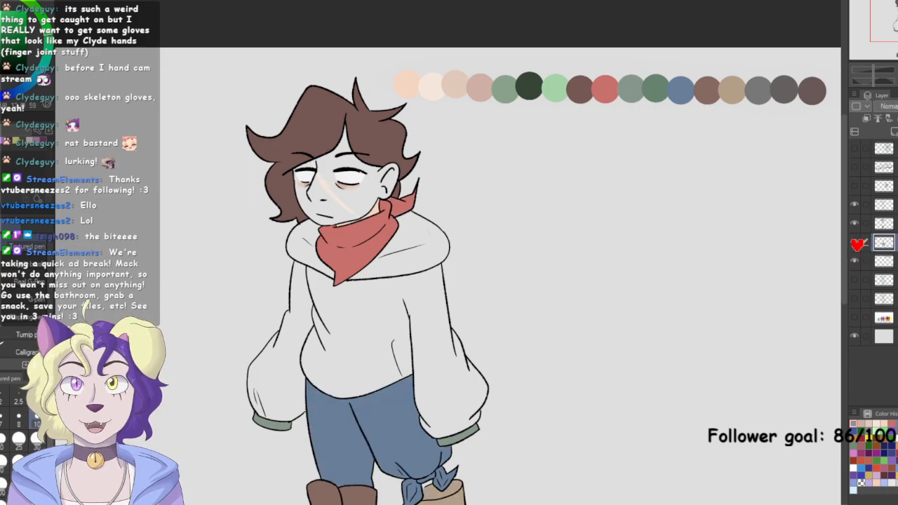
left_click(886, 224)
left_click_drag(886, 224, 886, 248)
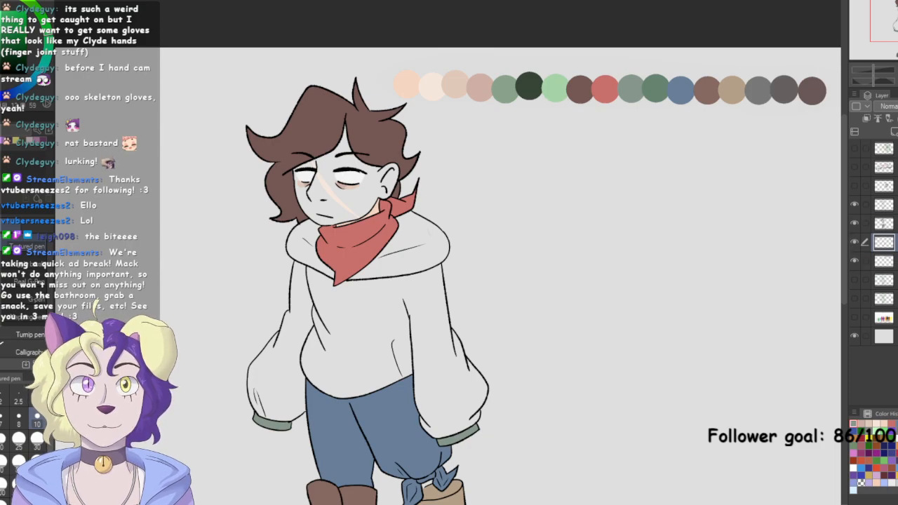
key("g")
mouse_move(350, 293)
left_mouse_down()
mouse_move(466, 259)
mouse_move(440, 199)
mouse_move(322, 210)
mouse_move(273, 243)
mouse_move(376, 289)
left_mouse_up()
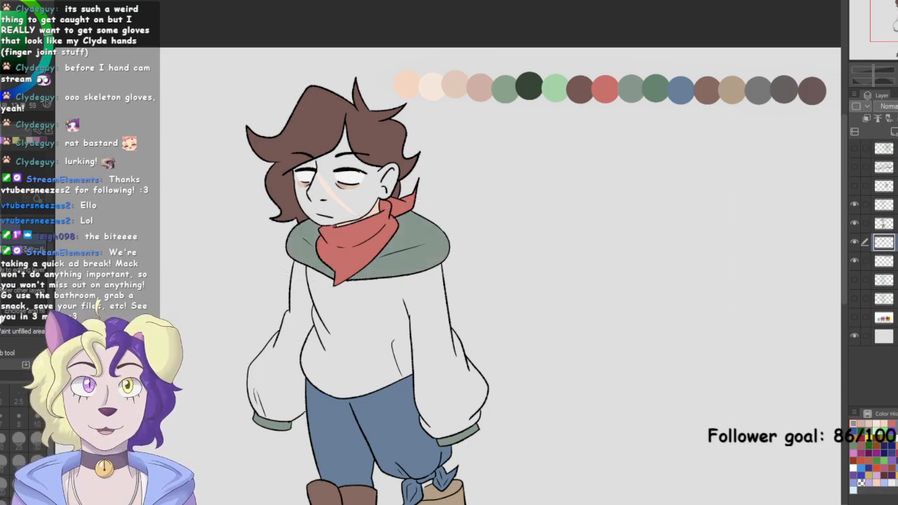
Fill the hoodie's body and both sleeves with the darker green swatch colour on the next layer down
left_click(884, 261)
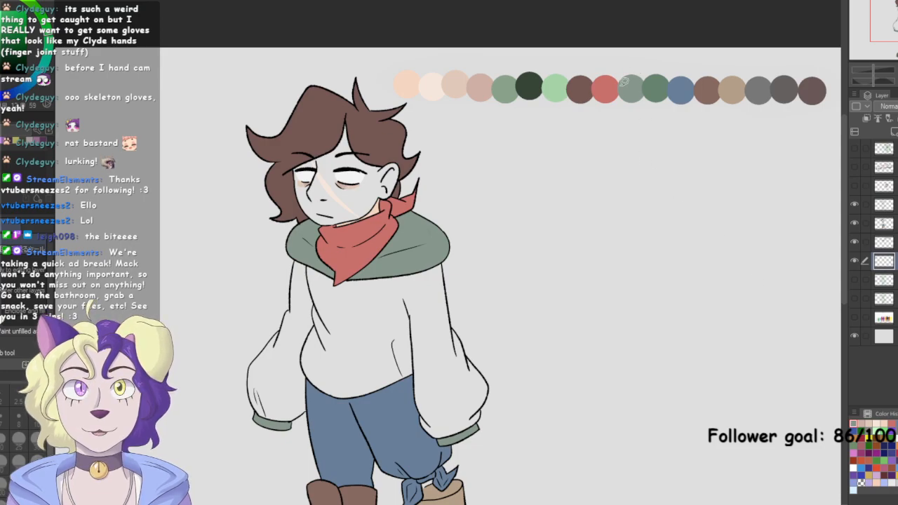
left_click(655, 88, "alt")
mouse_move(430, 444)
left_mouse_down()
mouse_move(493, 279)
mouse_move(219, 345)
mouse_move(450, 439)
left_mouse_up()
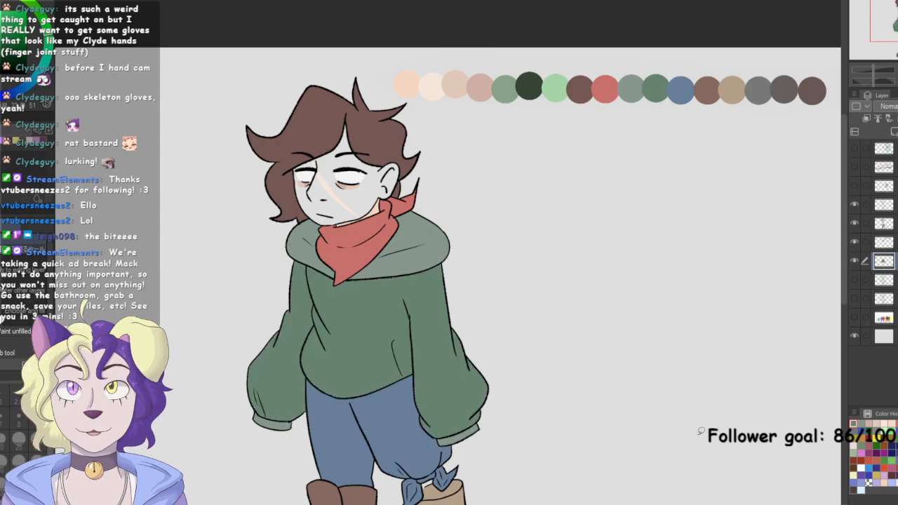
Fill the face and ear with the peach first swatch on the same layer as the hoodie
mouse_move(409, 81)
left_mouse_down()
mouse_move(396, 169)
mouse_move(407, 75)
left_mouse_up()
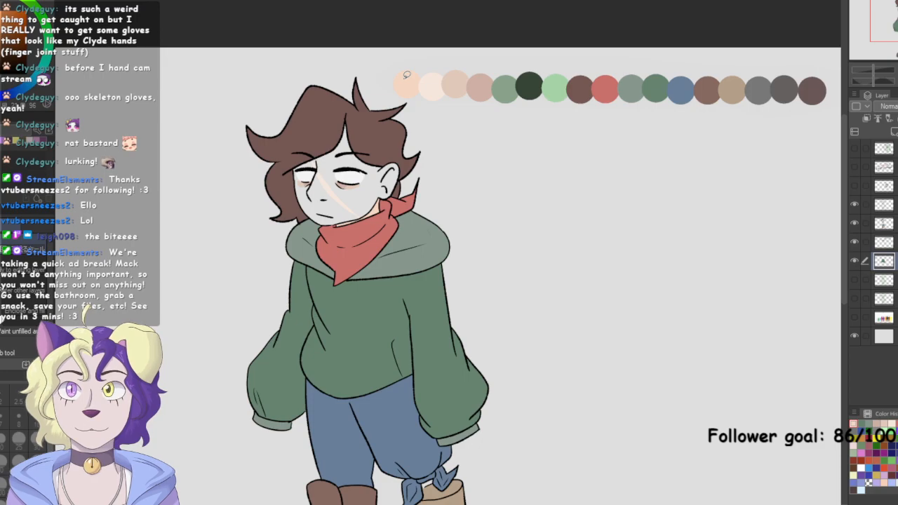
mouse_move(382, 226)
left_mouse_down()
mouse_move(325, 100)
mouse_move(386, 230)
left_mouse_up()
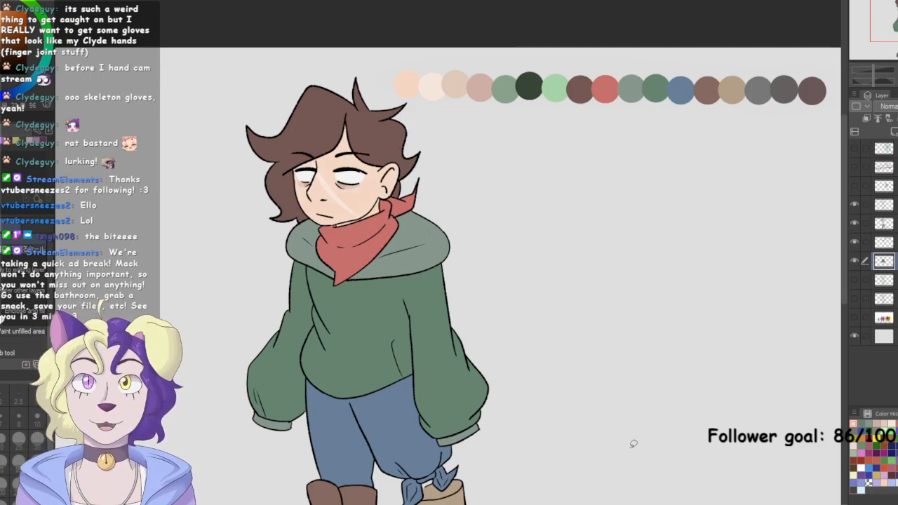
key("ctrl+0")
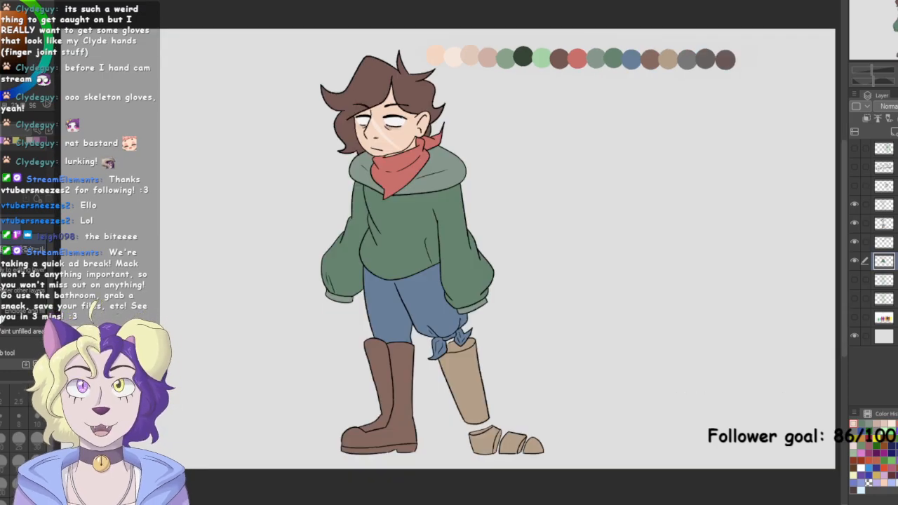
left_click_drag(421, 253, 500, 276)
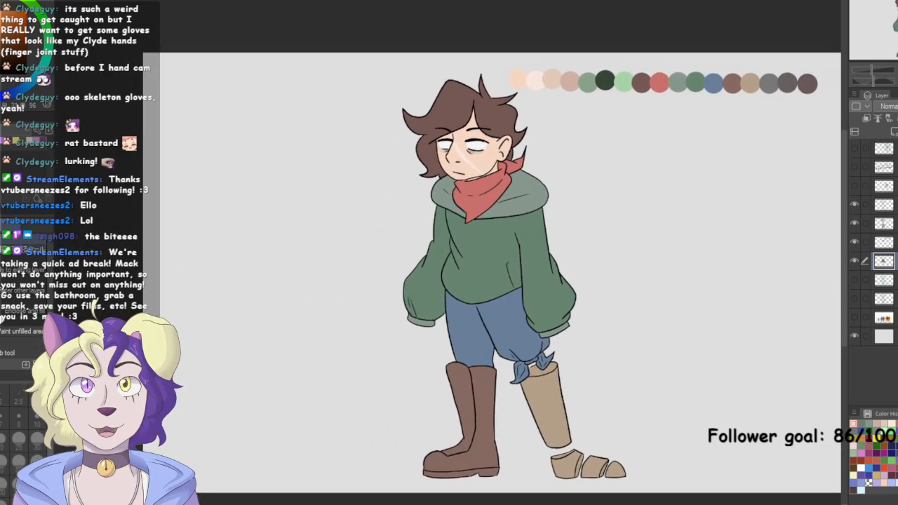
Switch the colour and sketch layers' visibility off and on to check what each layer contains
left_click(885, 242)
left_click(885, 261)
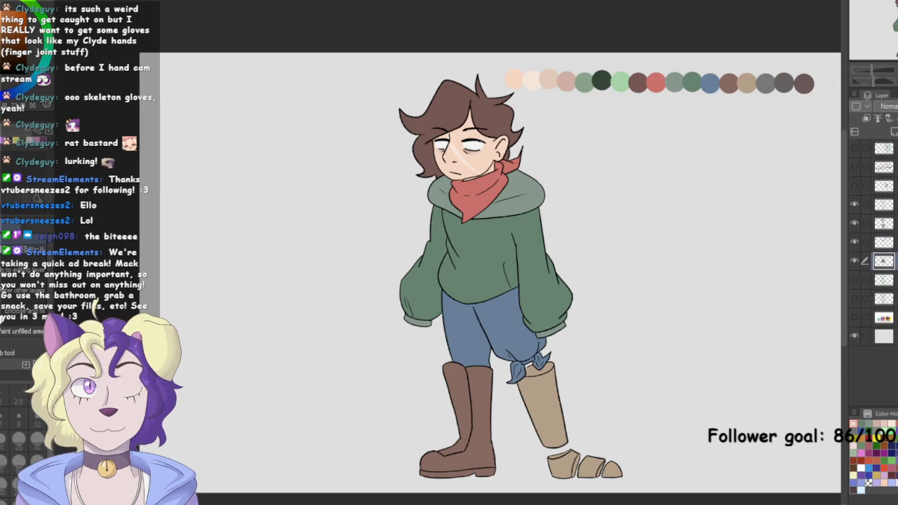
left_click(855, 260)
left_click(856, 260)
left_click(855, 279)
left_click(856, 279)
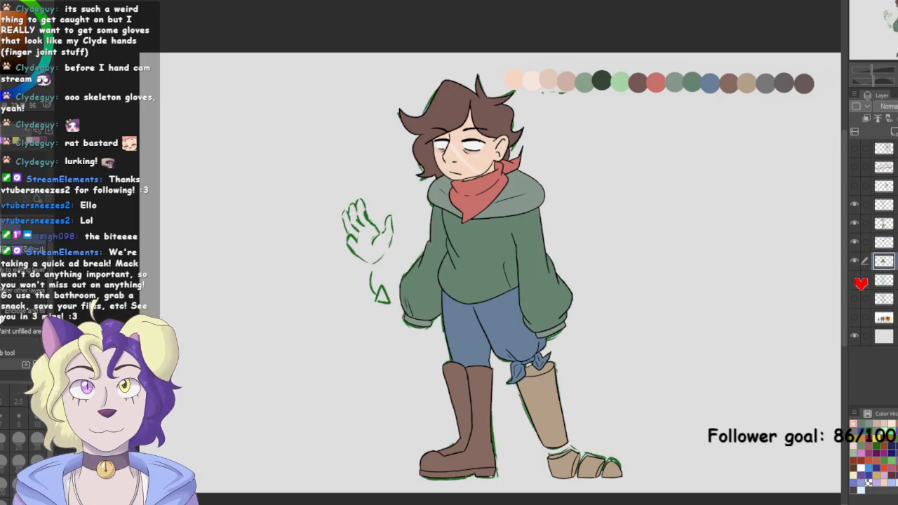
left_click(856, 260)
left_click(855, 260)
left_click(855, 242)
left_click(855, 242)
left_click(882, 242)
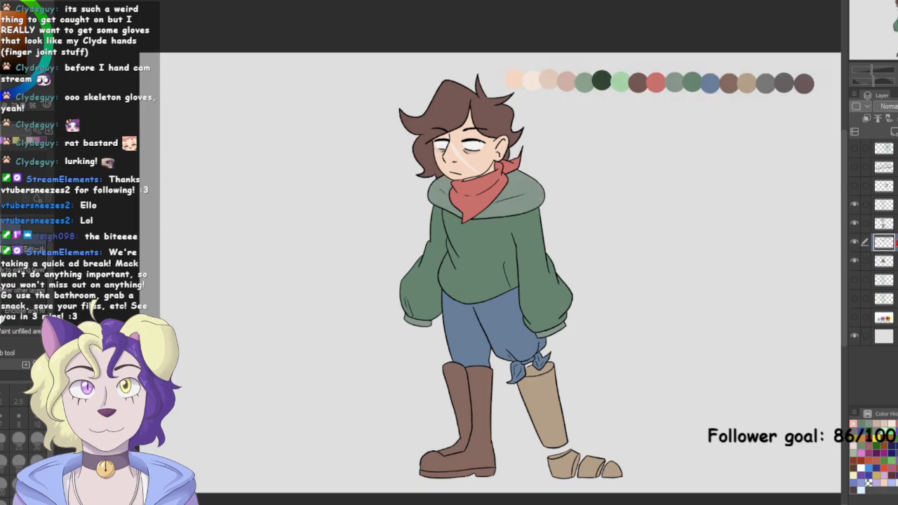
left_click(855, 242)
left_click(855, 242)
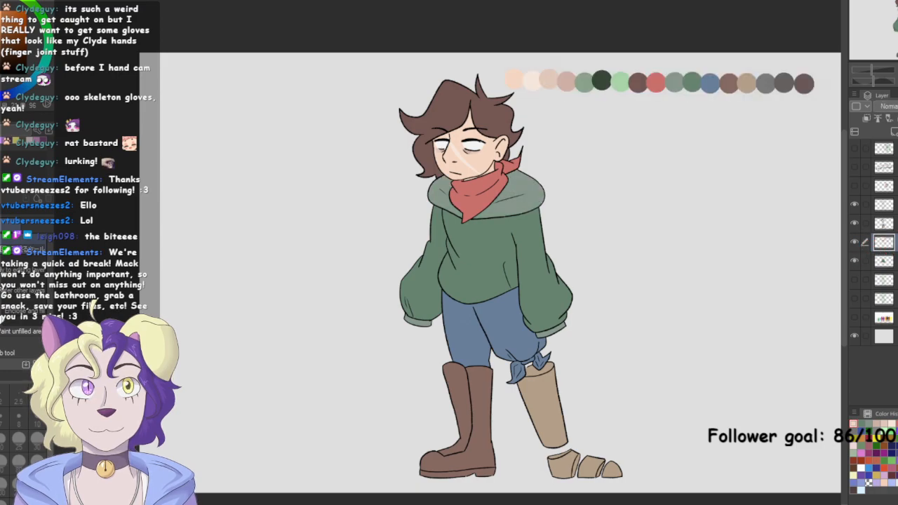
Lasso the swatch row, cut and paste it onto its own layer, and merge the character's colour layers into one
left_click_drag(519, 246, 465, 242)
key("m")
mouse_move(524, 53)
left_mouse_down()
mouse_move(464, 49)
mouse_move(446, 83)
mouse_move(491, 88)
mouse_move(786, 56)
mouse_move(777, 43)
left_mouse_up()
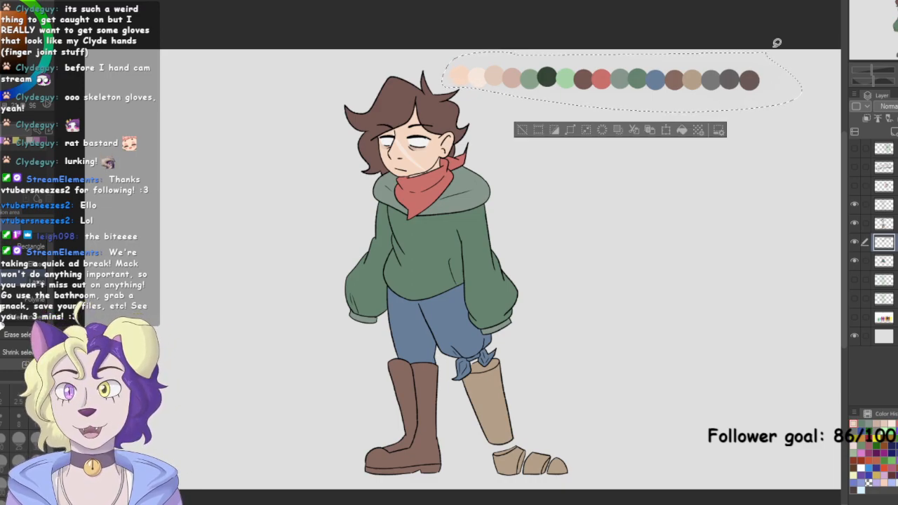
key("Delete")
key("ctrl+v")
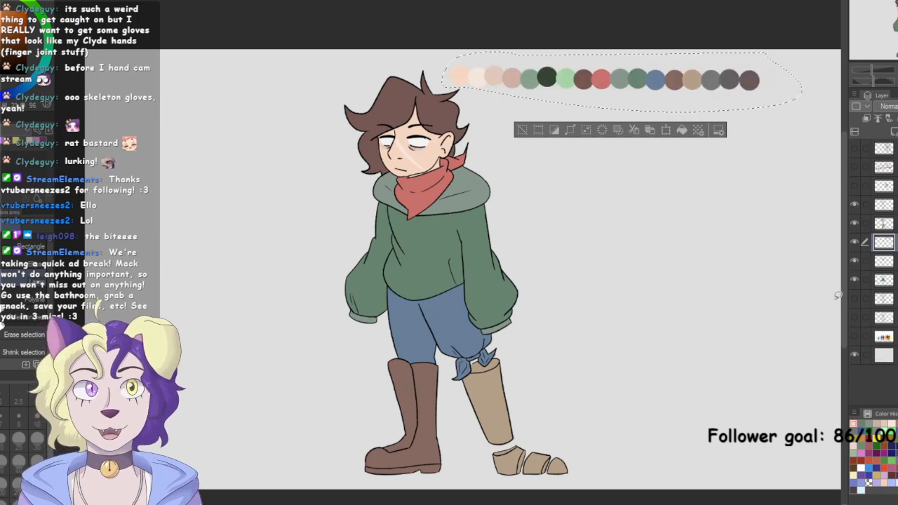
key("ctrl+e")
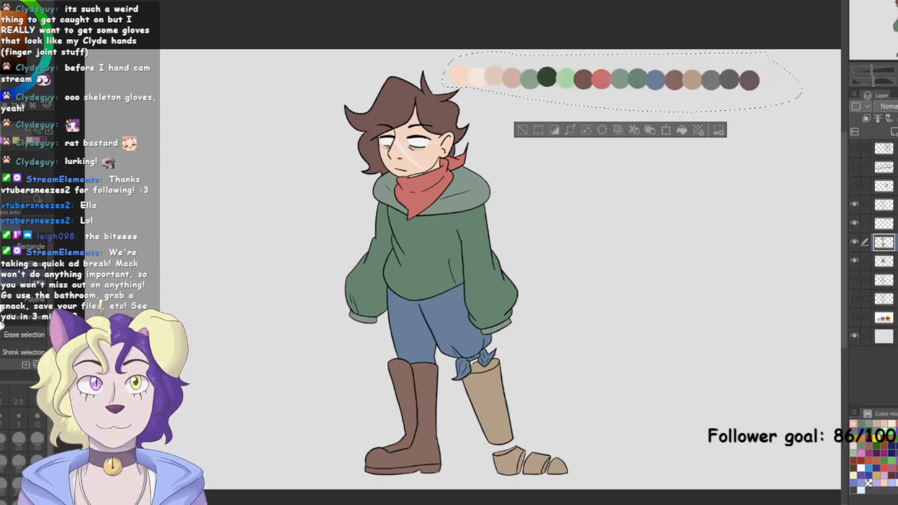
key("ctrl+e")
Hide the merged colour layer and show the faint sketch layer as a guide for the eyes
key("ctrl+plus")
key("ctrl+plus")
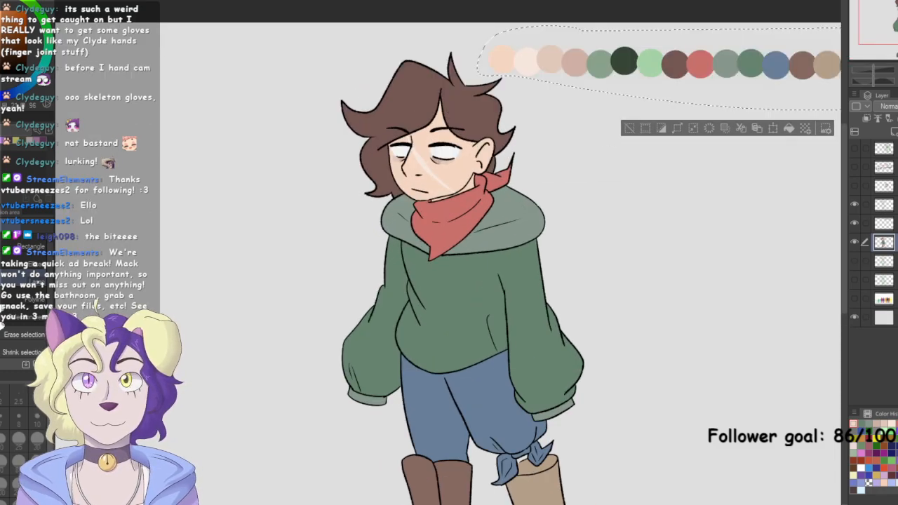
key("ctrl+plus")
key("ctrl+plus")
key("ctrl+plus")
key("ctrl+plus")
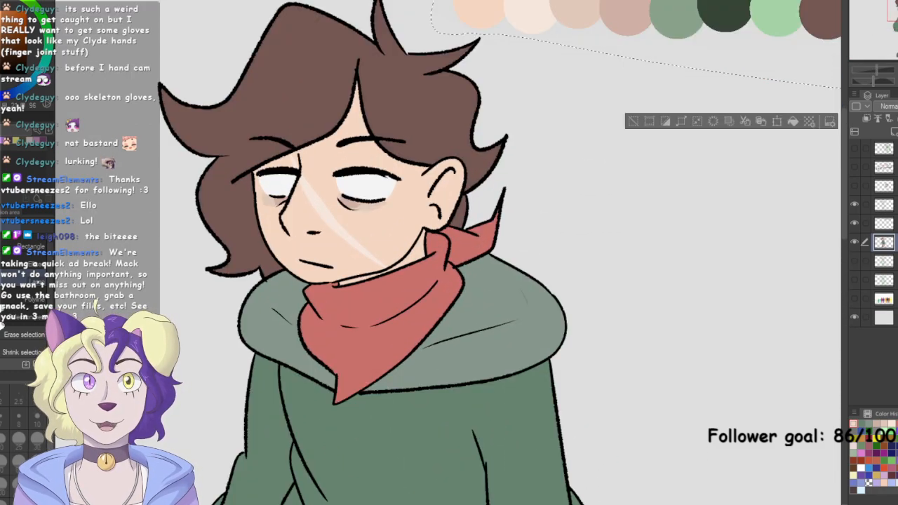
left_click(865, 243)
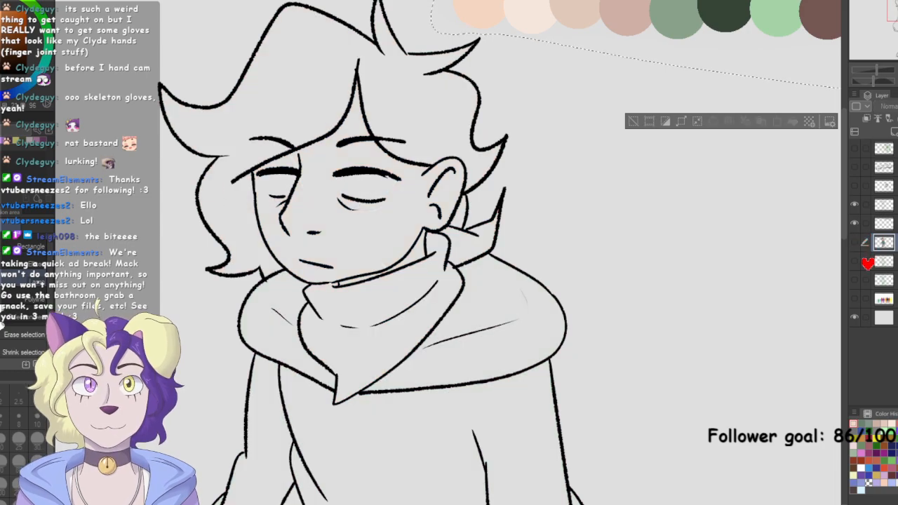
left_click(854, 279)
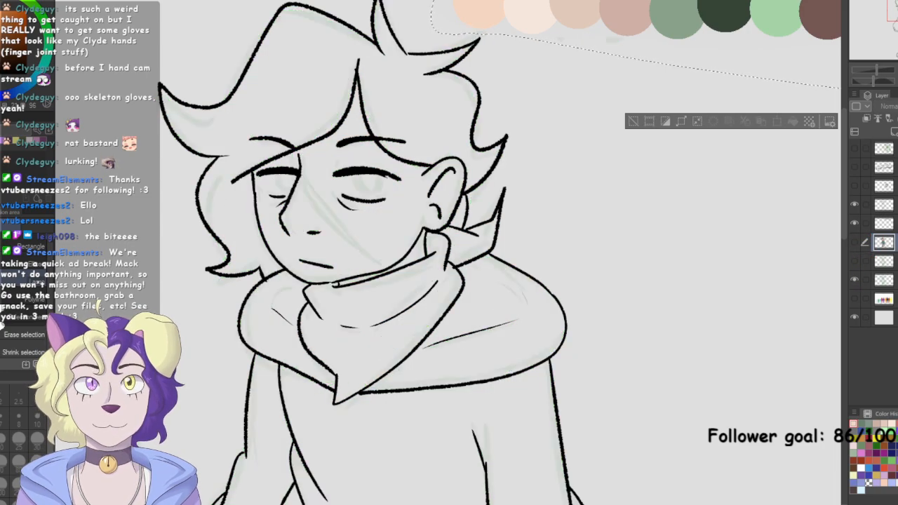
Sample the muted green fifth swatch and clear the selection around the swatch row
left_click_drag(533, 176, 514, 292)
left_click(657, 124, "alt")
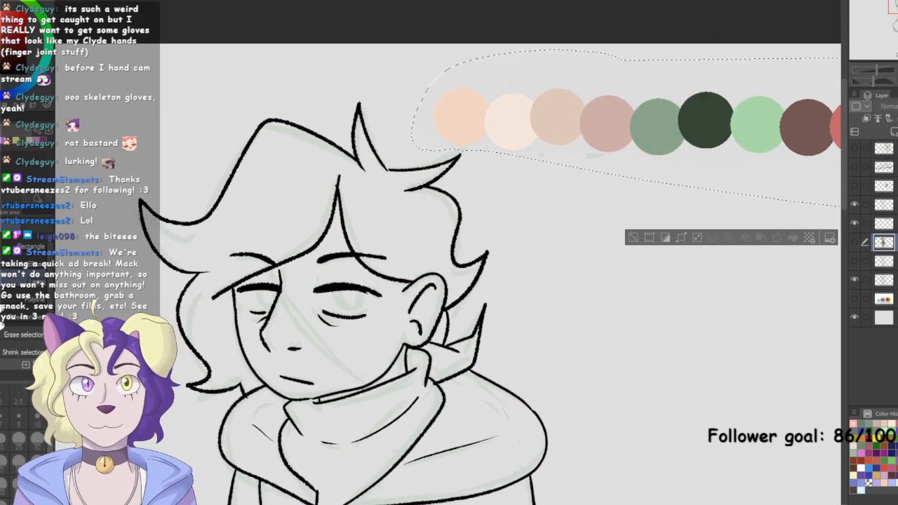
left_click(657, 111, "alt")
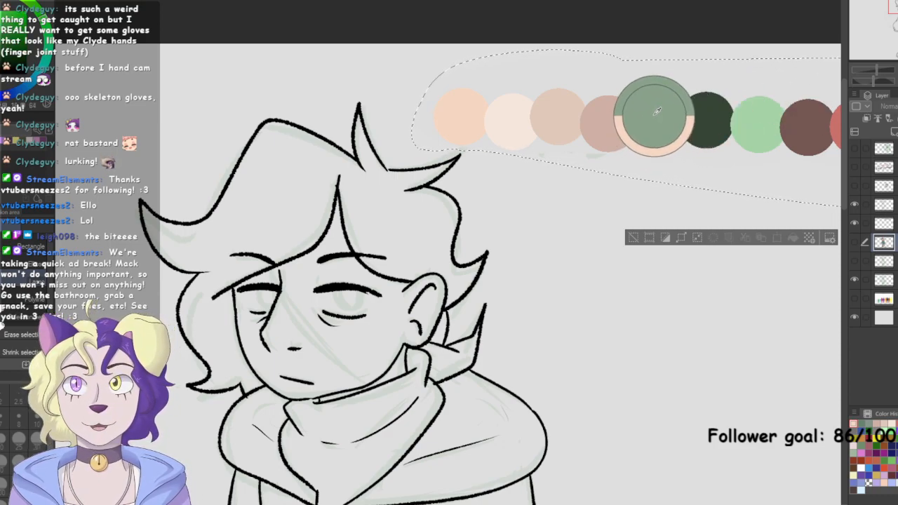
left_click(651, 121, "alt")
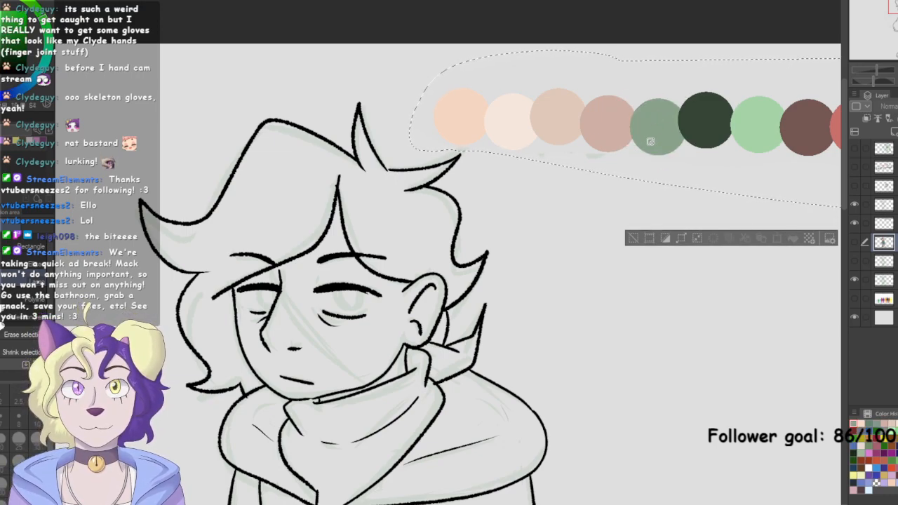
left_click(652, 118, "alt")
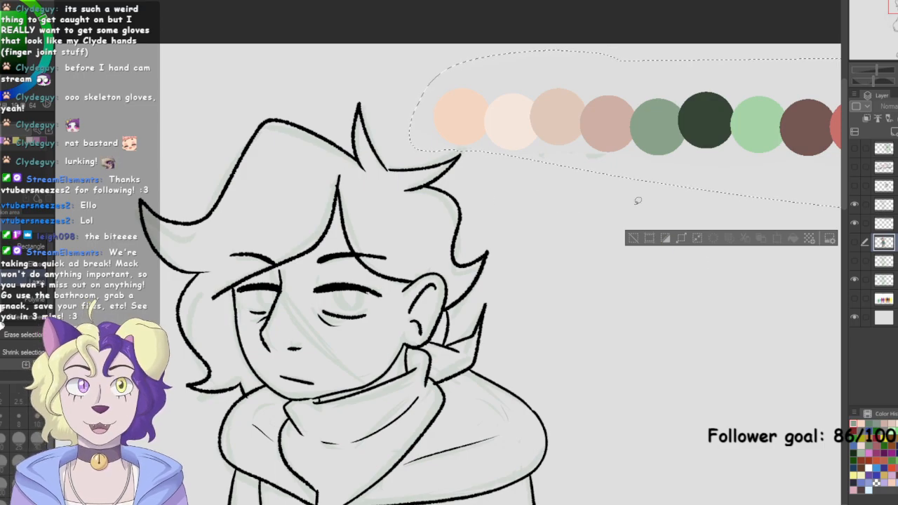
left_click(633, 238)
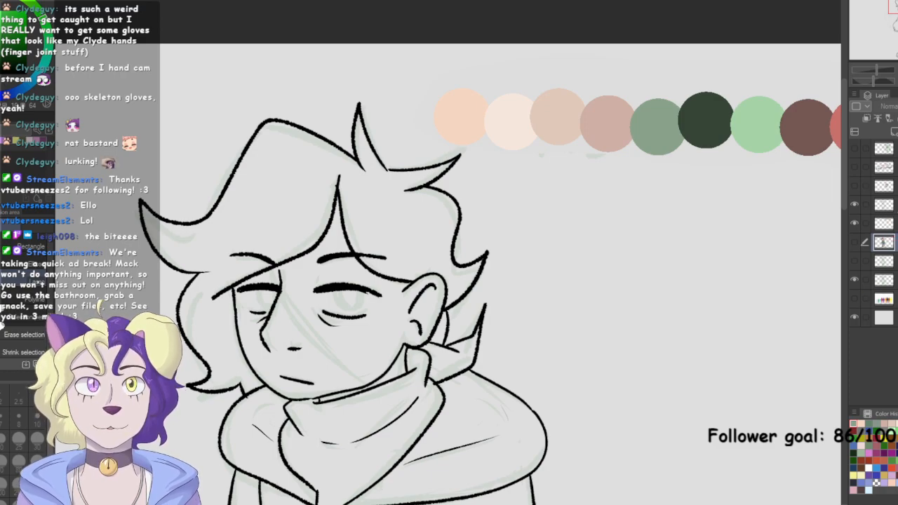
Add a new layer above the merged colours and paint solid muted green irises in both eyes, following the faint sketch
left_click_drag(421, 294, 478, 236)
left_click(894, 131)
key("p")
mouse_move(449, 281)
left_mouse_down()
mouse_move(469, 302)
mouse_move(538, 265)
left_mouse_up()
key("ctrl+plus")
mouse_move(385, 195)
left_mouse_down()
mouse_move(405, 216)
mouse_move(392, 207)
mouse_move(397, 214)
mouse_move(393, 200)
mouse_move(396, 211)
mouse_move(403, 204)
left_mouse_up()
key("ctrl+z")
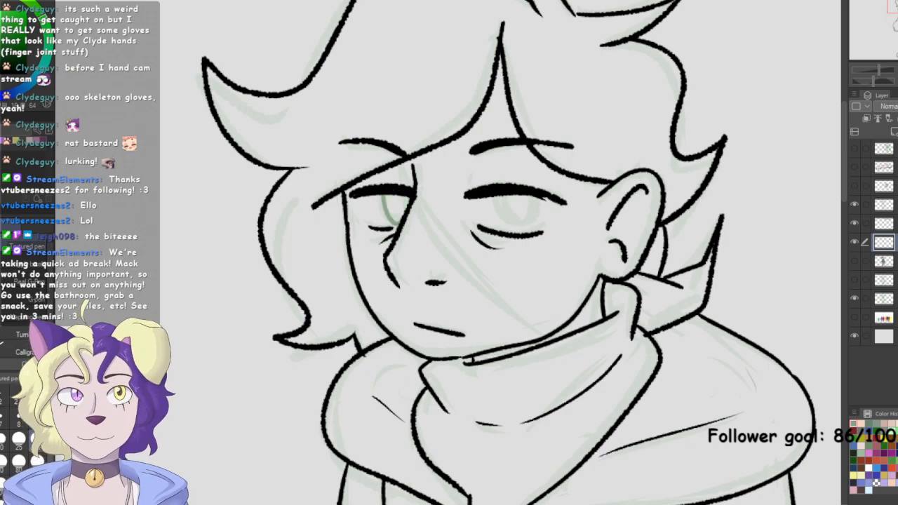
mouse_move(502, 200)
left_mouse_down()
mouse_move(523, 214)
mouse_move(532, 198)
left_mouse_up()
key("ctrl+0")
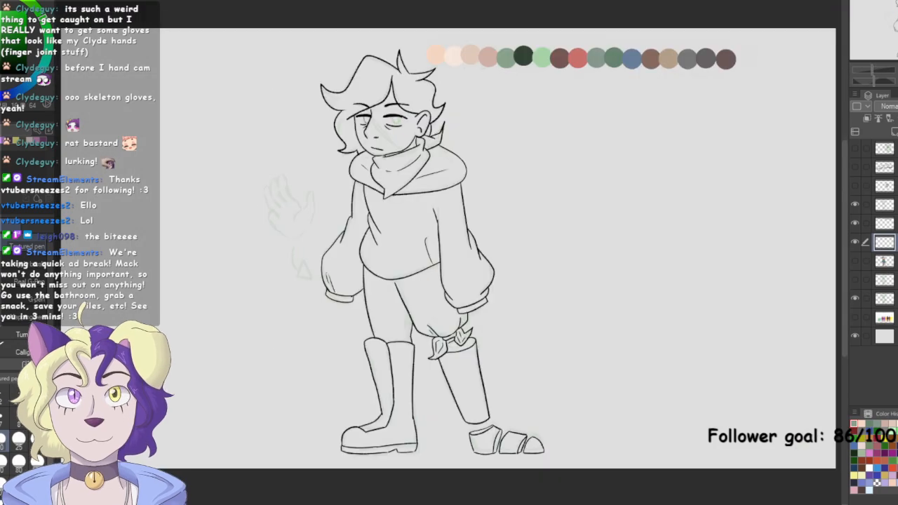
left_click_drag(388, 141, 449, 237)
key("ctrl+plus")
key("ctrl+plus")
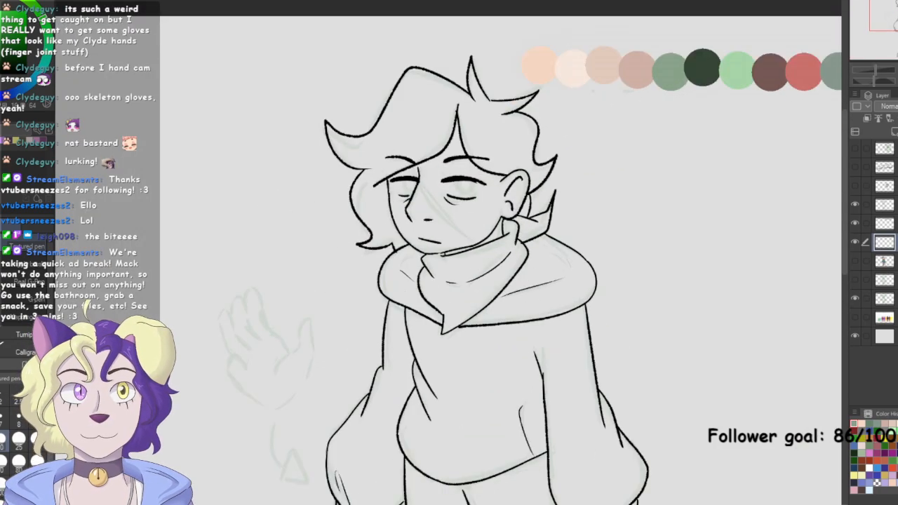
left_click_drag(405, 184, 464, 184)
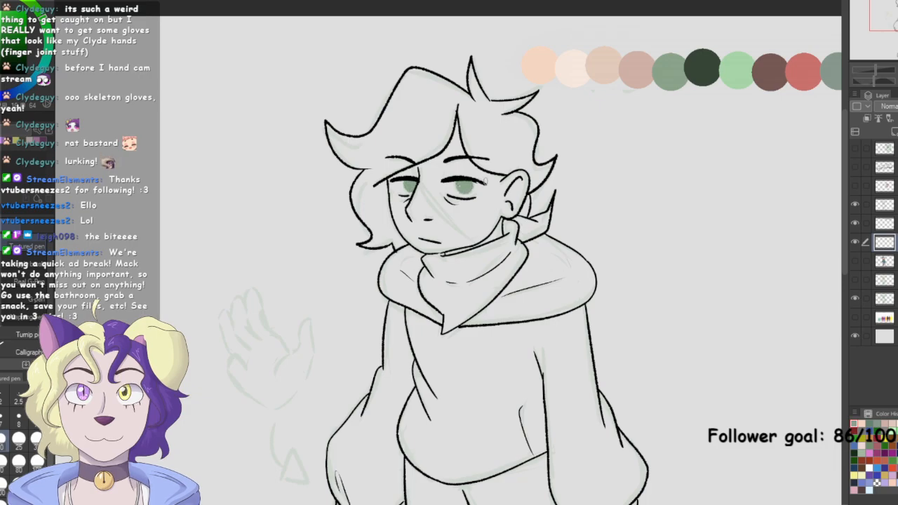
Hide the faint sketch layer, show the merged colour layer again, and undo a stray green scribble beside the hair
left_click(855, 298)
left_click(855, 260)
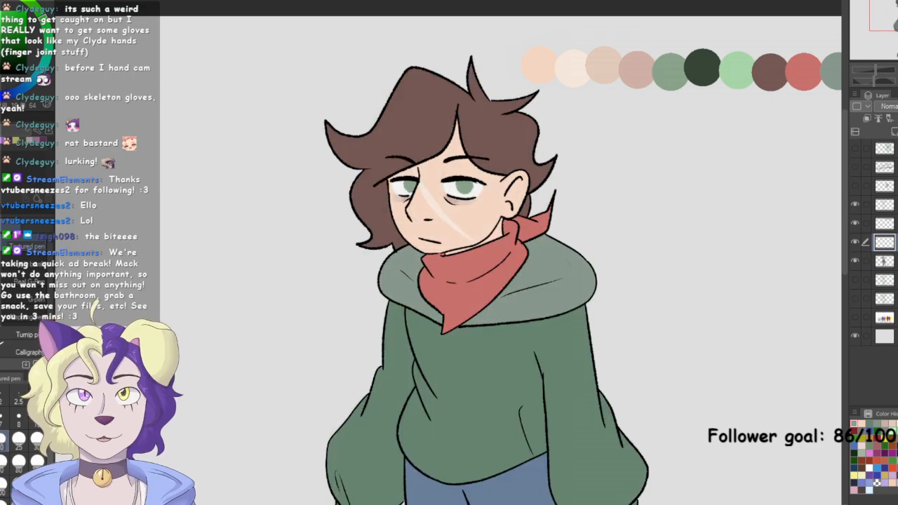
key("ctrl+plus")
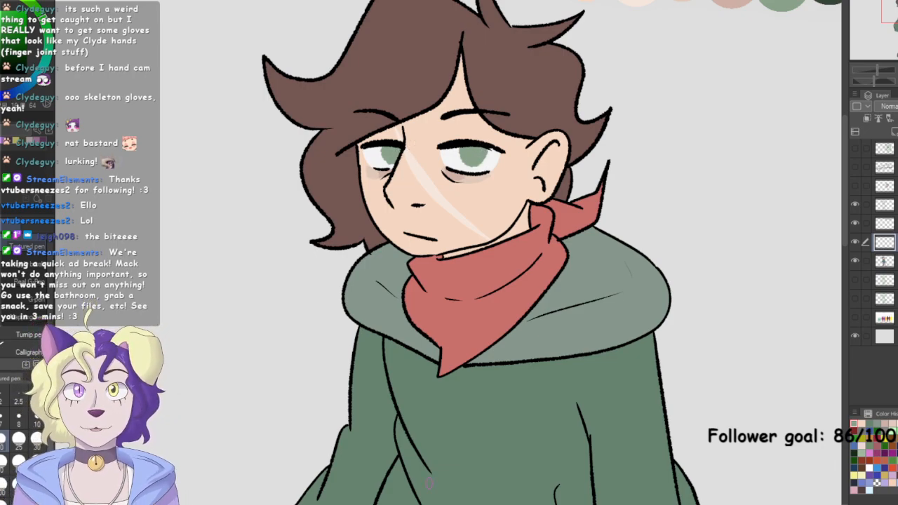
scroll(453, 256, "up", 3)
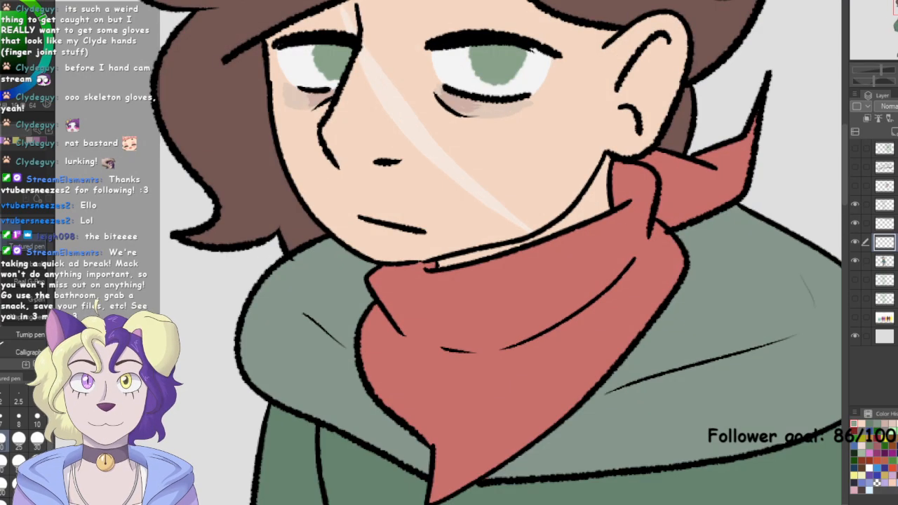
mouse_move(136, 156)
left_mouse_down()
mouse_move(150, 225)
mouse_move(209, 263)
left_mouse_up()
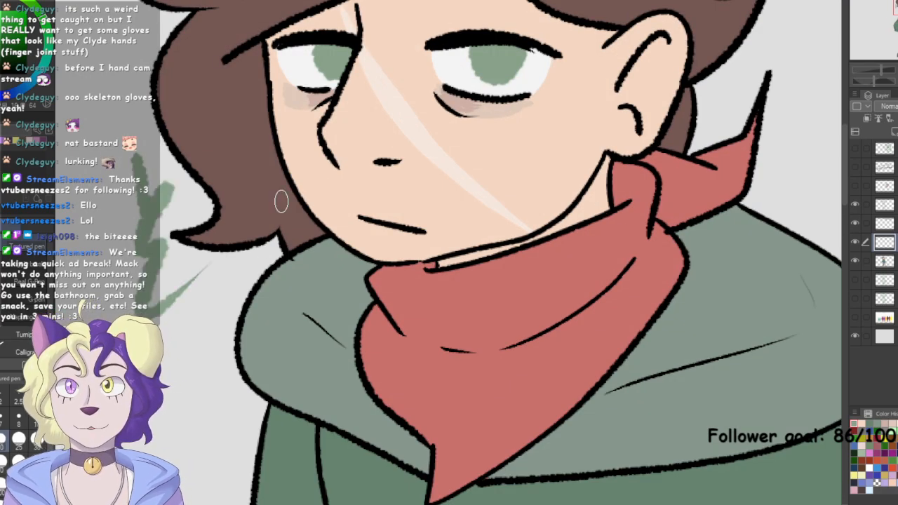
key("ctrl+z")
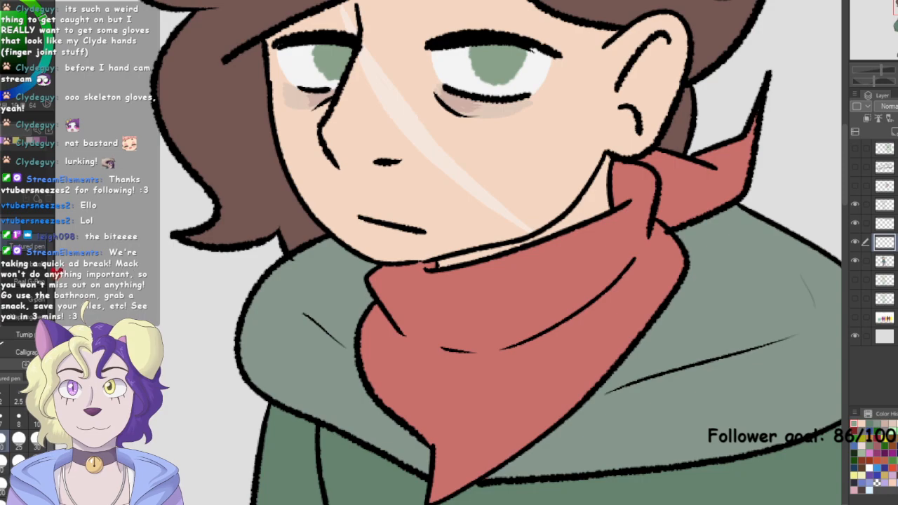
left_click(28, 264)
left_click_drag(104, 130, 113, 246)
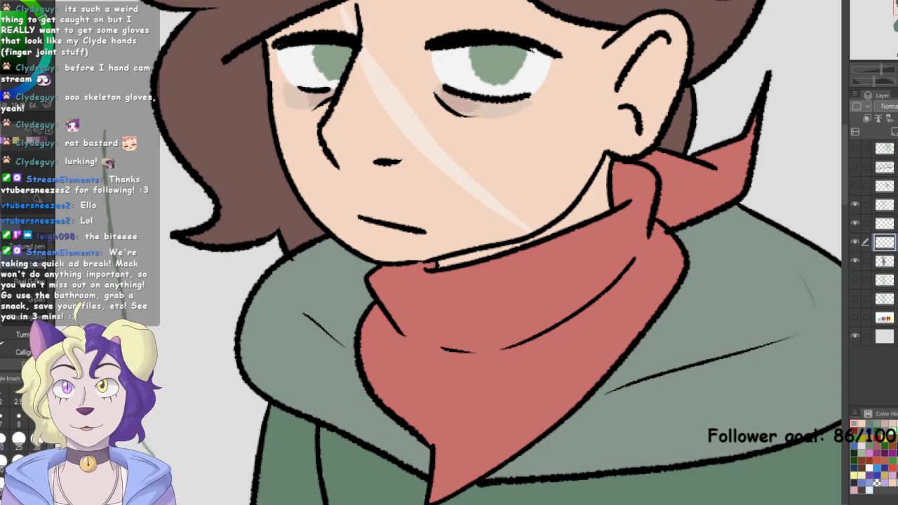
mouse_move(168, 400)
left_mouse_down()
mouse_move(130, 235)
mouse_move(84, 280)
mouse_move(156, 326)
left_mouse_up()
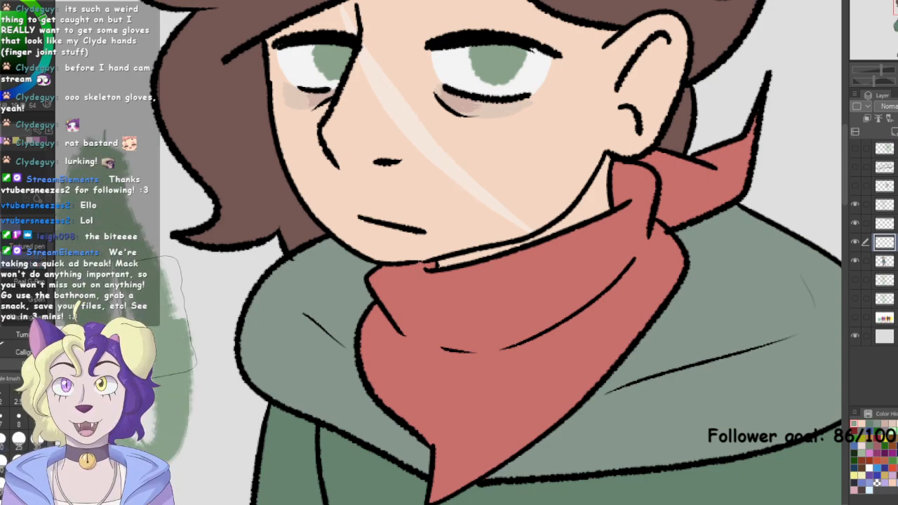
key("ctrl+z")
key("ctrl+z")
key("ctrl+z")
key("ctrl+z")
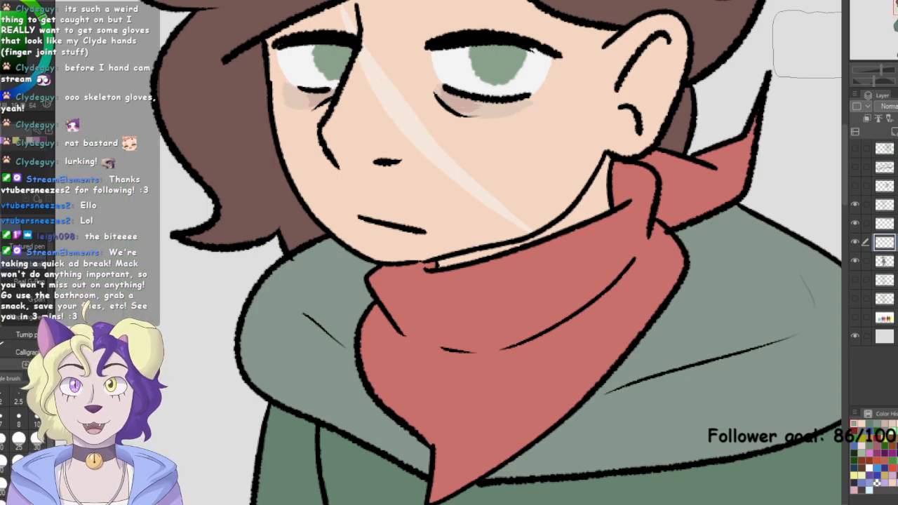
left_click_drag(115, 134, 105, 270)
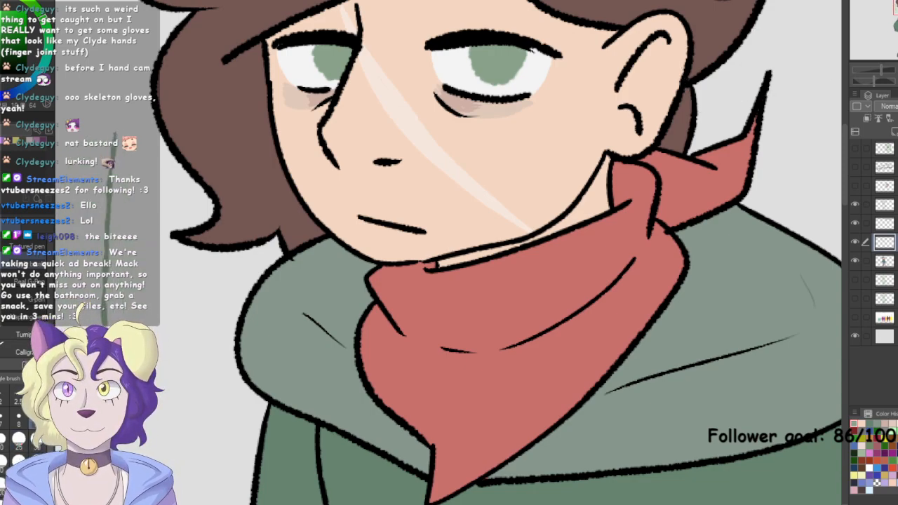
key("ctrl+z")
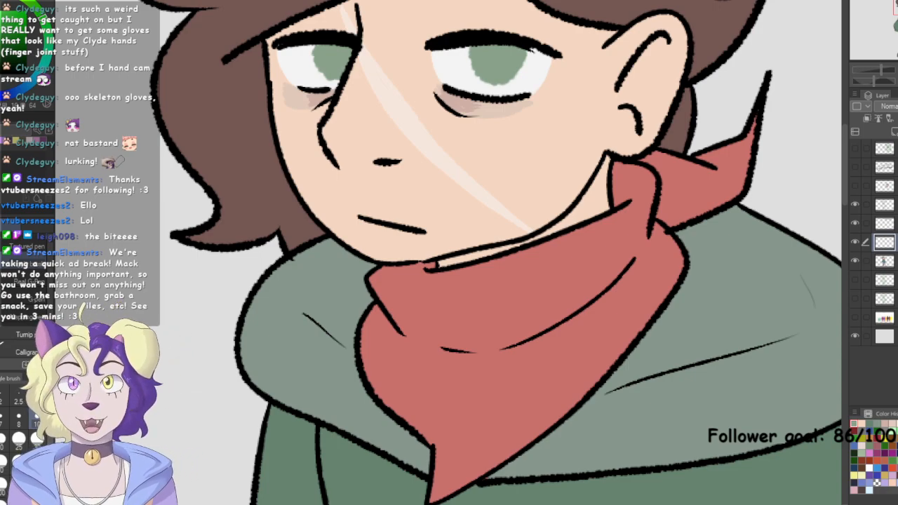
Switch to the other open canvas to look over its horned creature sketch, and return to the hooded character drawing
key("ctrl+Tab")
left_click_drag(492, 253, 375, 228)
key("ctrl+minus")
key("ctrl+minus")
key("ctrl+minus")
key("ctrl+minus")
key("ctrl+minus")
key("ctrl+minus")
key("ctrl+plus")
key("ctrl+plus")
key("ctrl+plus")
key("ctrl+plus")
key("ctrl+plus")
key("ctrl+plus")
key("ctrl+plus")
key("ctrl+plus")
key("ctrl+plus")
key("ctrl+plus")
key("ctrl+plus")
key("ctrl+plus")
key("ctrl+plus")
key("ctrl+plus")
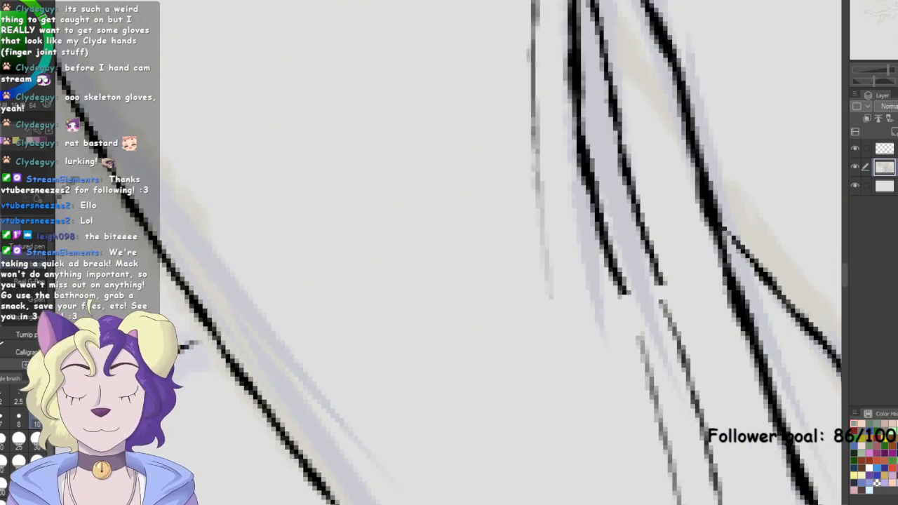
key("ctrl+0")
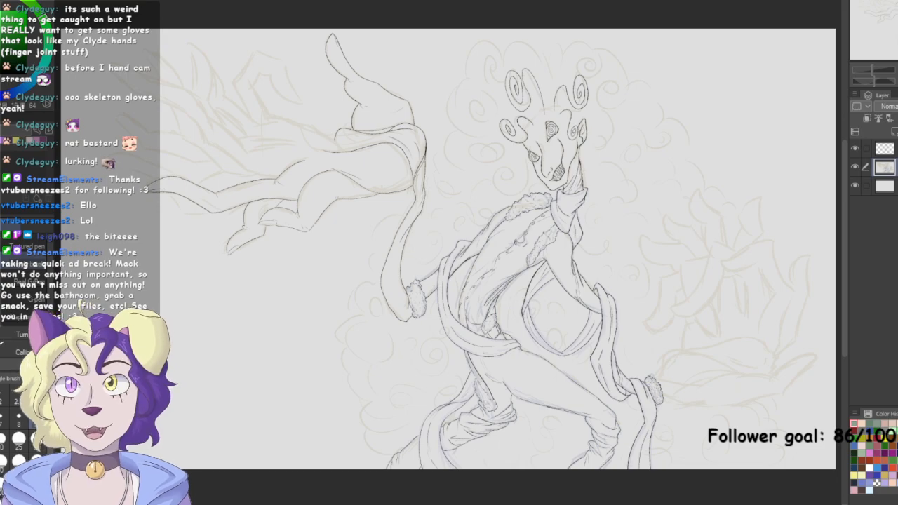
key("ctrl+Tab")
key("ctrl+minus")
key("ctrl+minus")
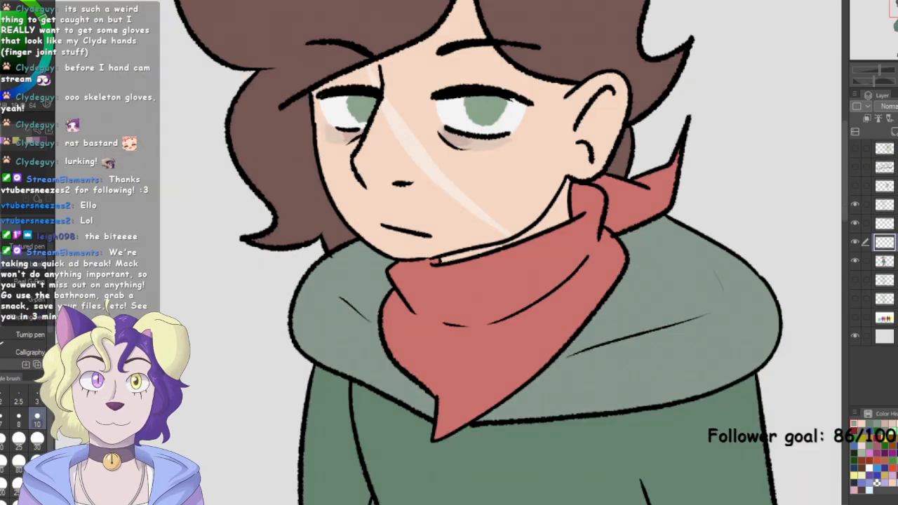
Add a new layer above the irises and paint dark green pupils in both eyes
mouse_move(449, 281)
left_mouse_down()
mouse_move(468, 174)
mouse_move(394, 321)
left_mouse_up()
scroll(449, 253, "up", 4)
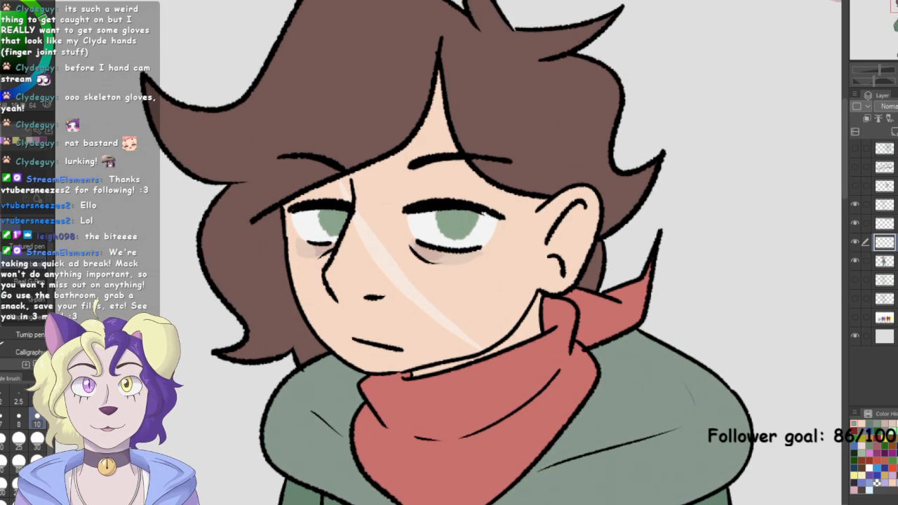
left_click(854, 260)
left_click(854, 260)
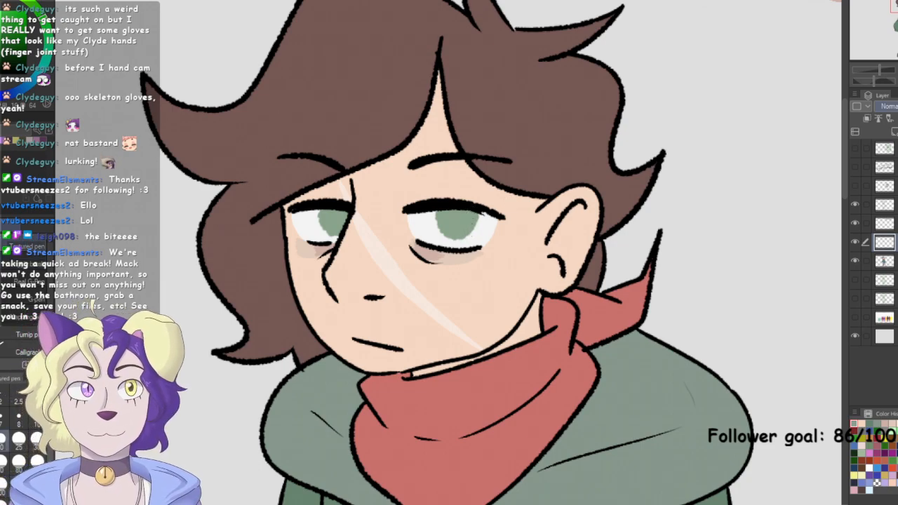
left_click(895, 132)
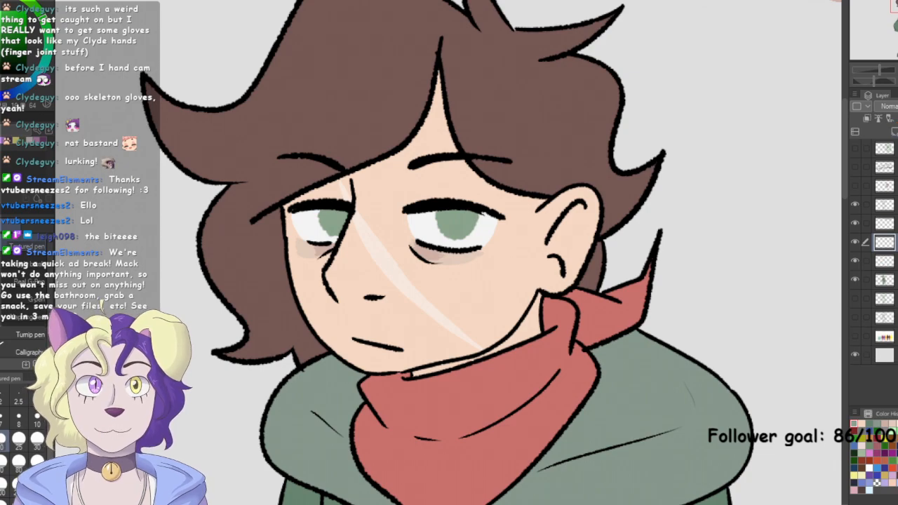
key("ctrl+minus")
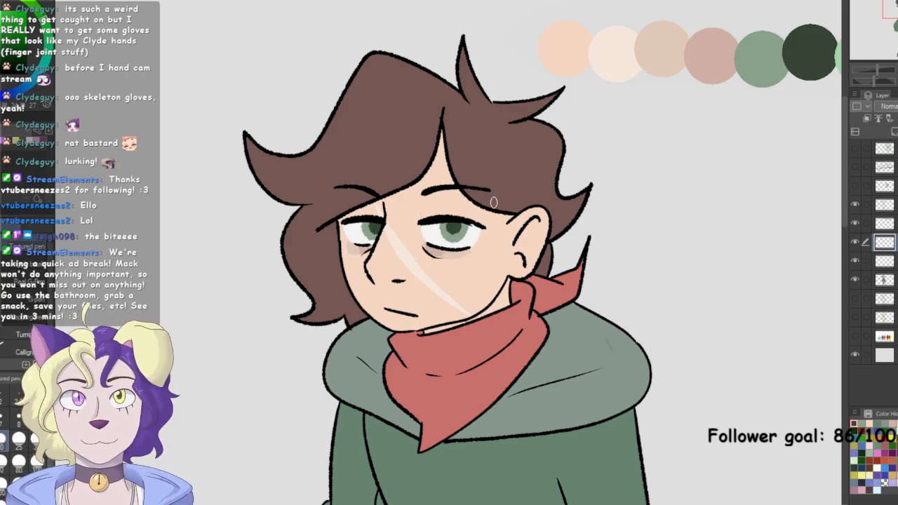
Sample the light green seventh swatch, undo the extra layer added above the irises, and select the pupil layer again
left_click(838, 54, "alt")
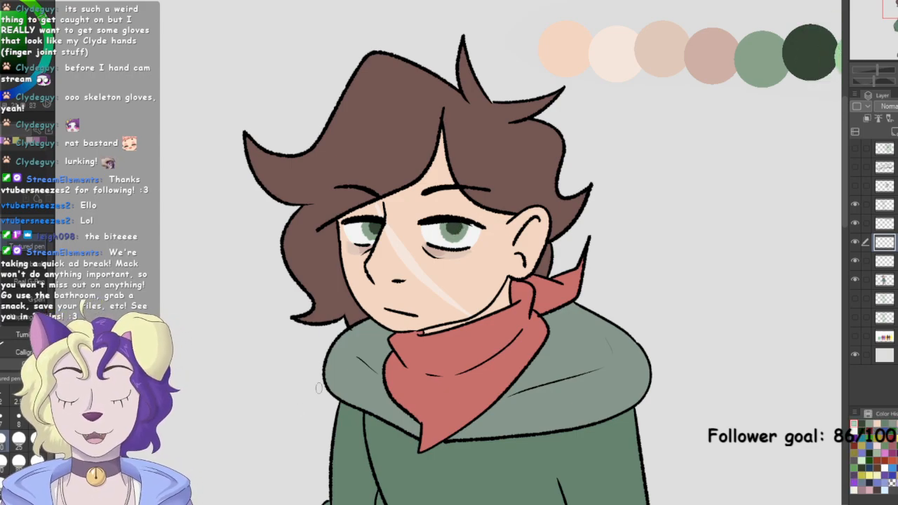
scroll(449, 253, "right", 2)
key("ctrl+shift+n")
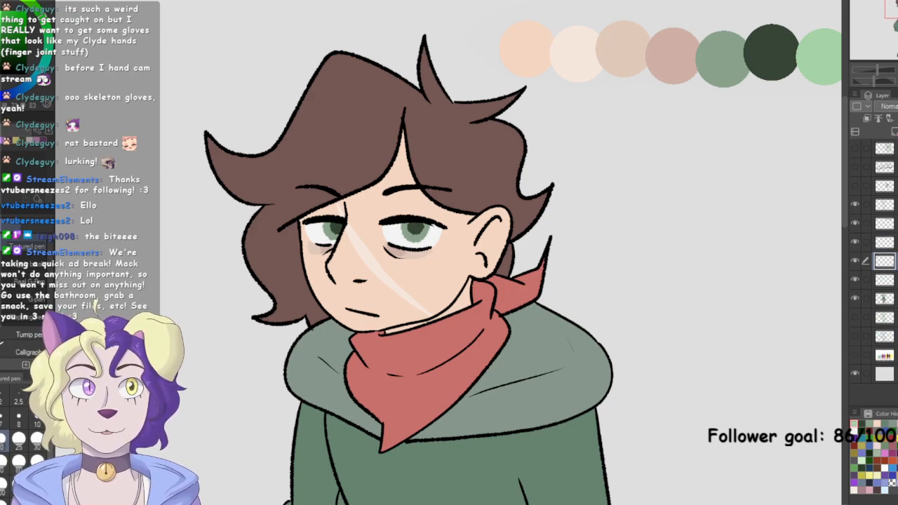
key("ctrl+z")
left_click(885, 242)
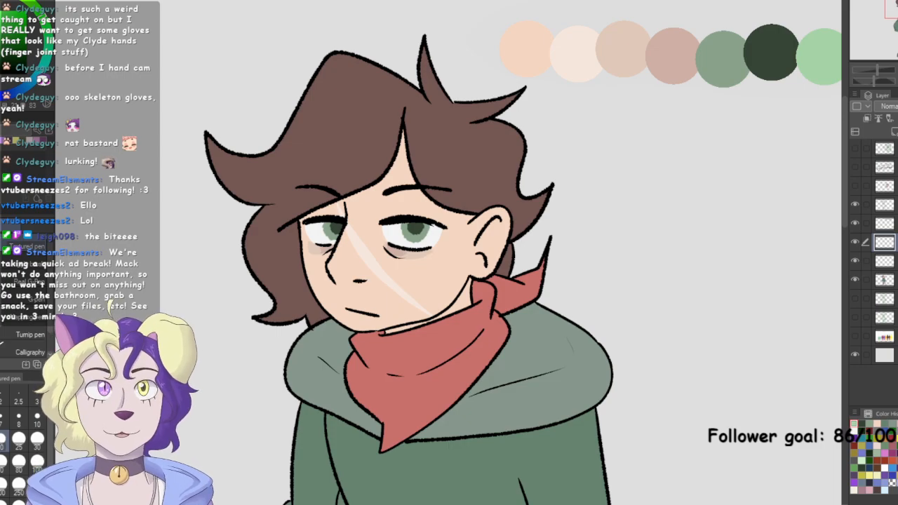
Show the Layer Property palette, dock it beneath the layer list, and give the pupil layer a white border effect
left_click(161, 0)
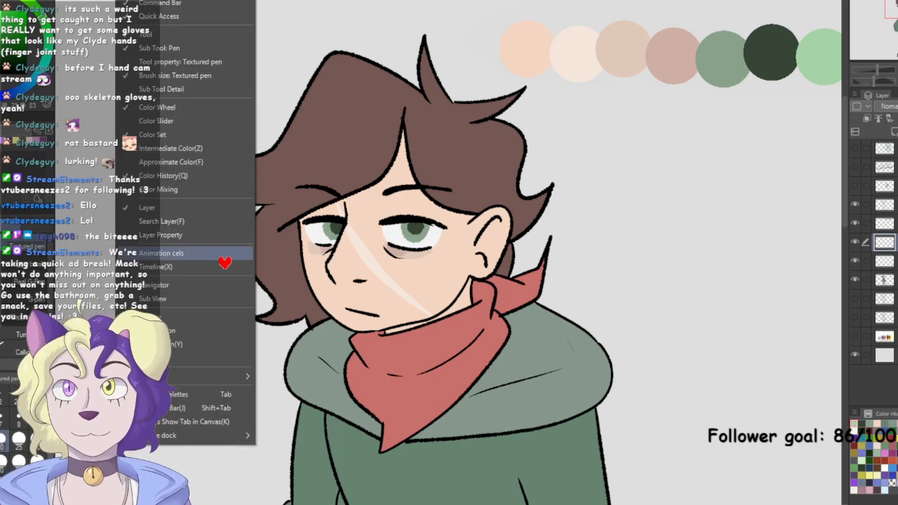
left_click(221, 236)
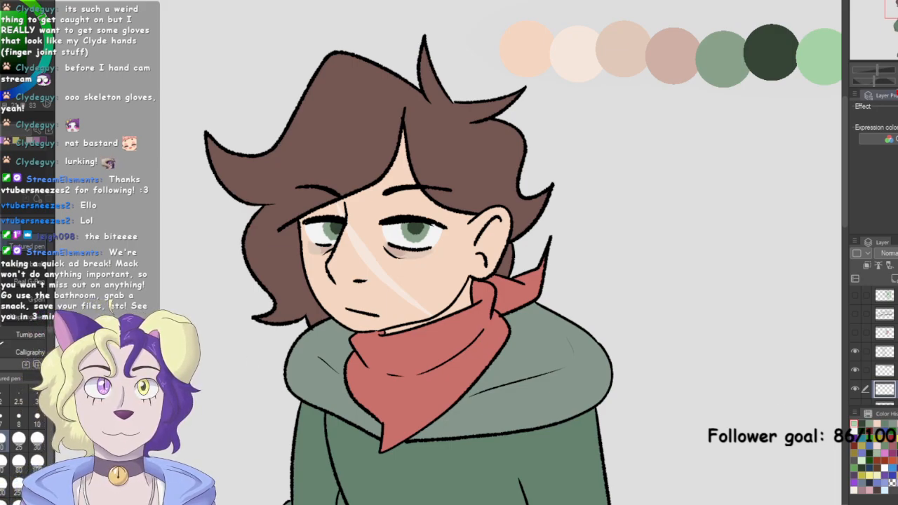
left_click_drag(886, 95, 877, 410)
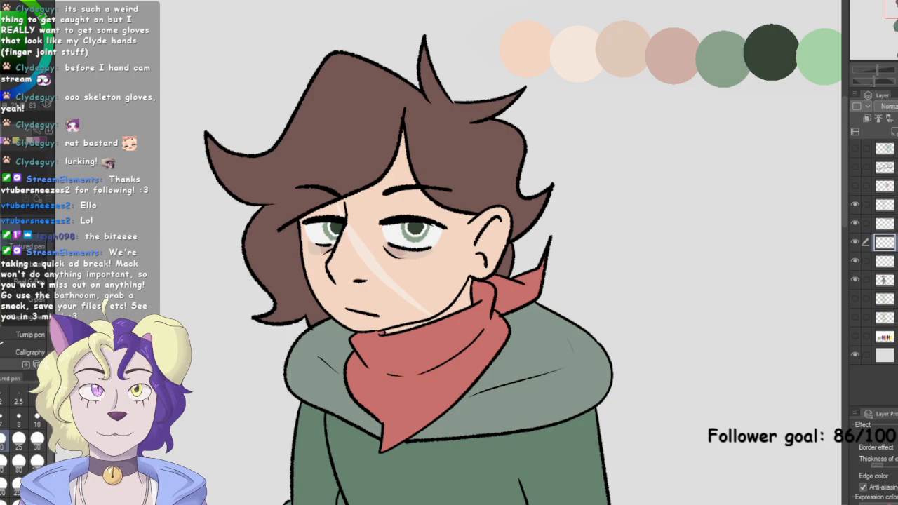
Try a white border effect around the whole character on a lower layer
left_click(884, 205)
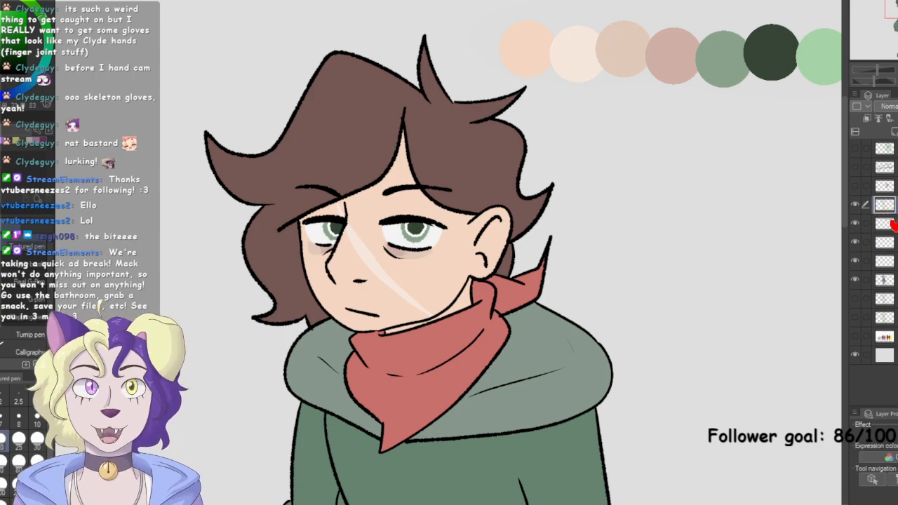
key("ctrl+z")
key("ctrl+z")
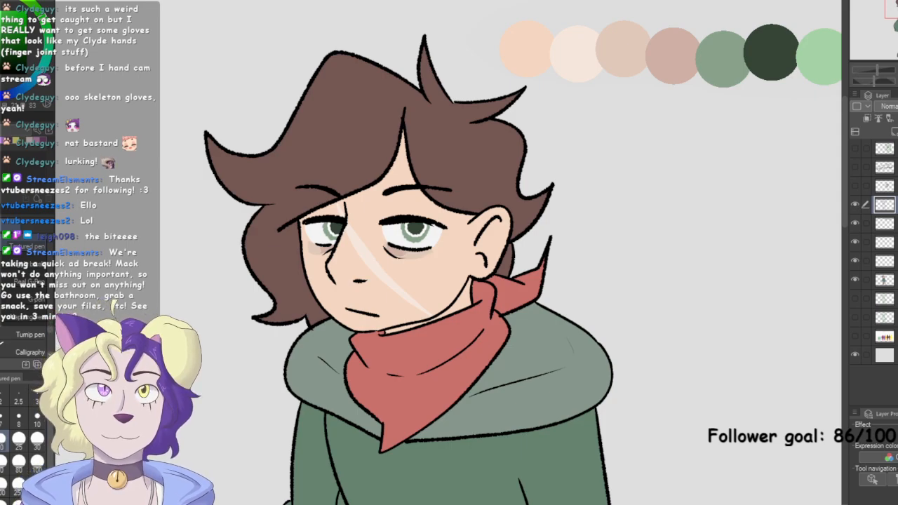
left_click(884, 224)
left_click(884, 204)
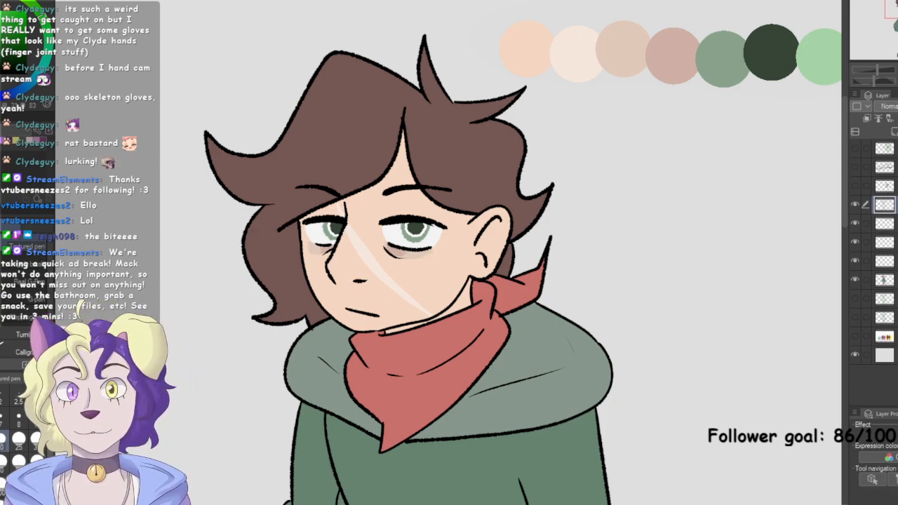
left_click(884, 299)
key("ctrl+shift+n")
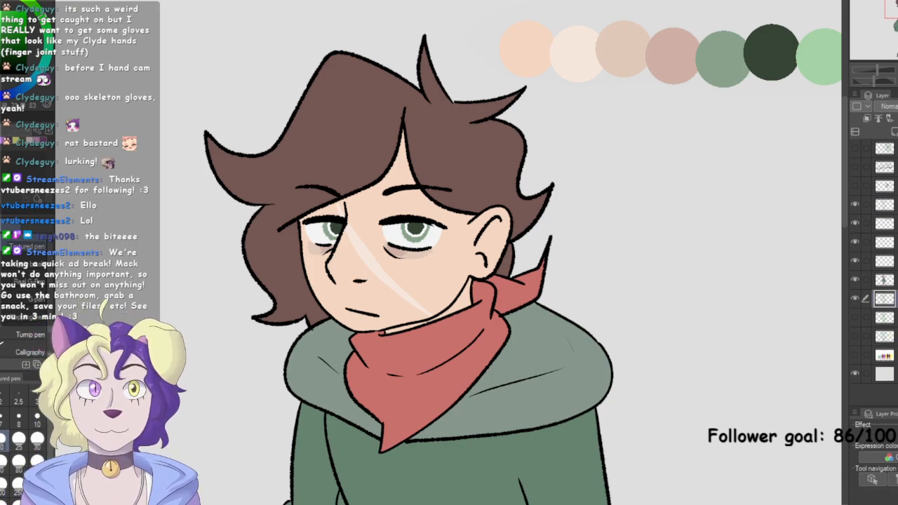
left_click(858, 435)
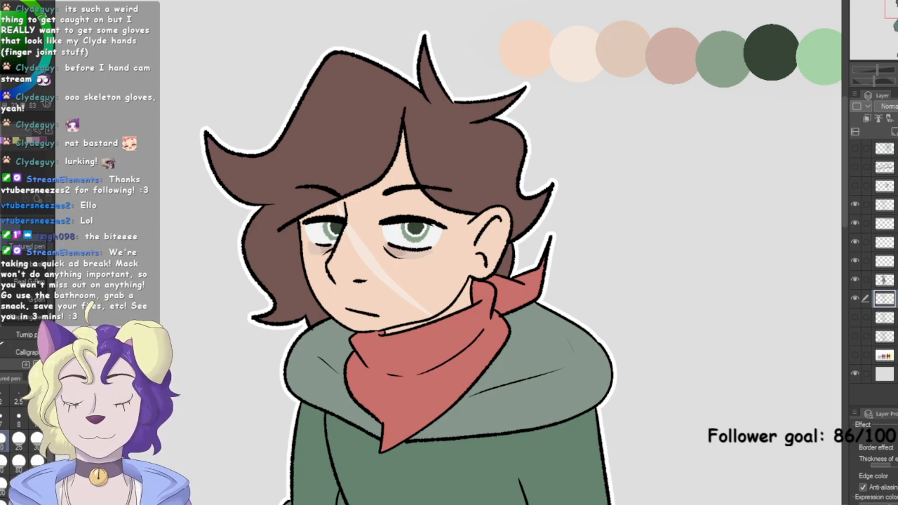
key("ctrl+z")
key("ctrl+z")
Check which layer holds the irises by hiding it briefly, and select the pupil layer again
left_click(885, 243)
left_click(869, 261)
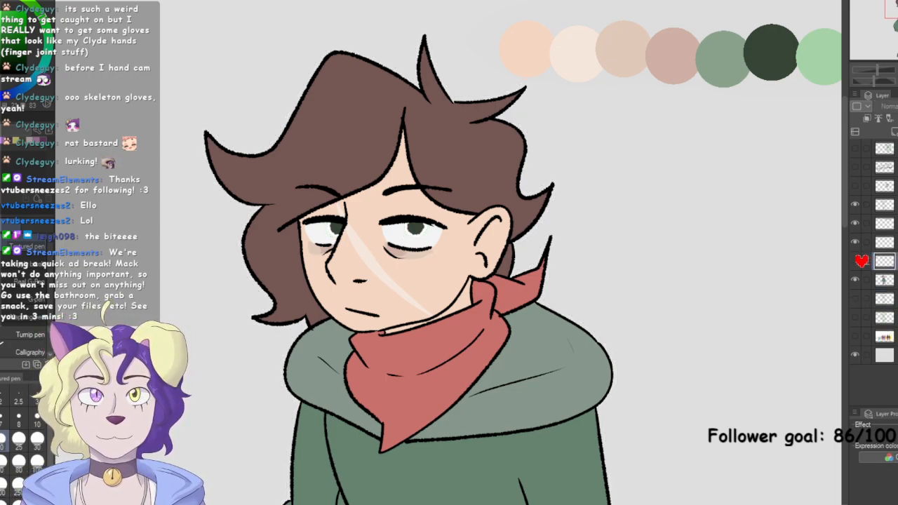
left_click(884, 242)
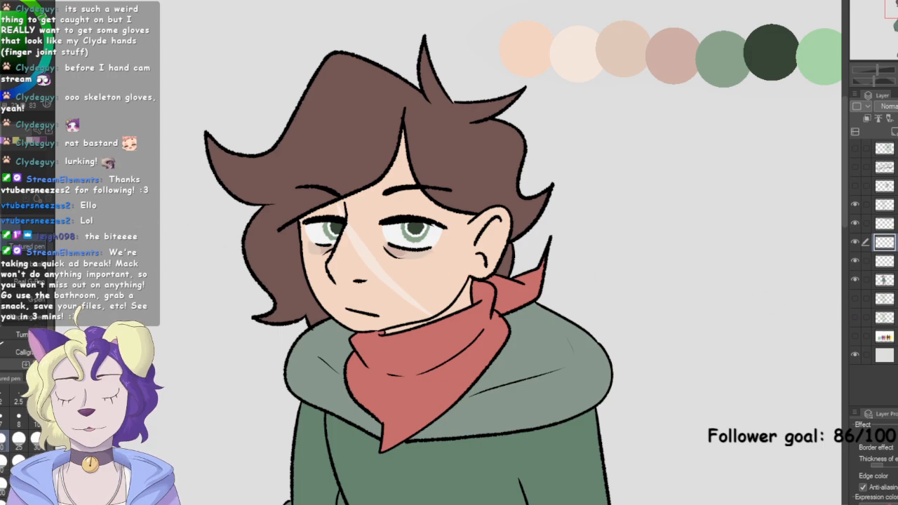
left_click_drag(497, 209, 652, 161)
left_click(725, 164)
left_click(897, 476)
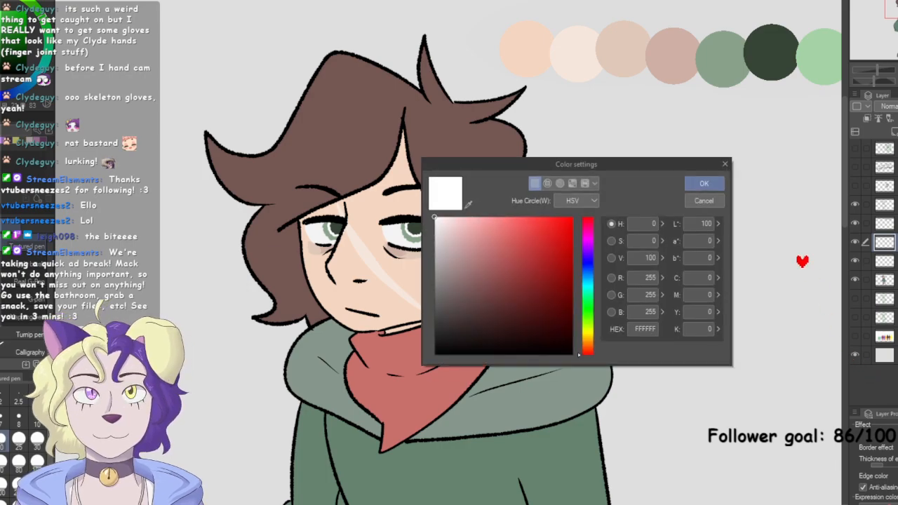
left_click(726, 164)
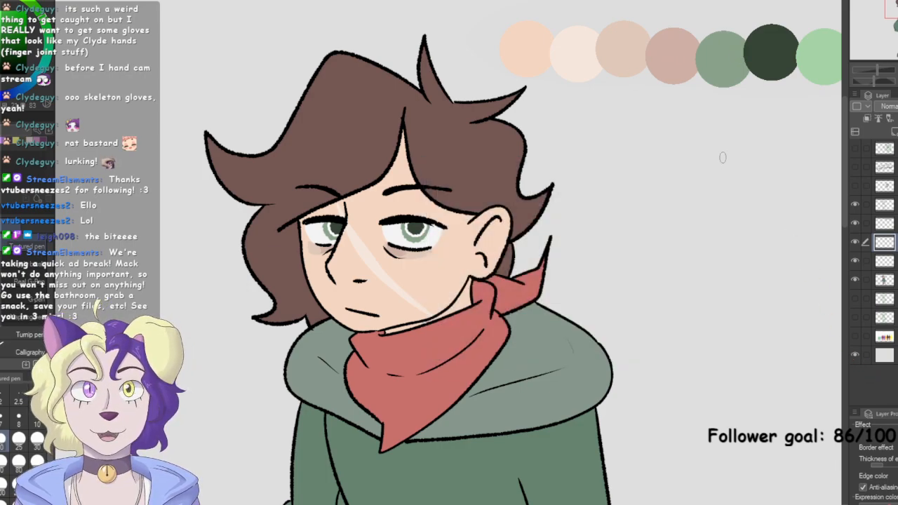
left_click_drag(791, 48, 810, 51)
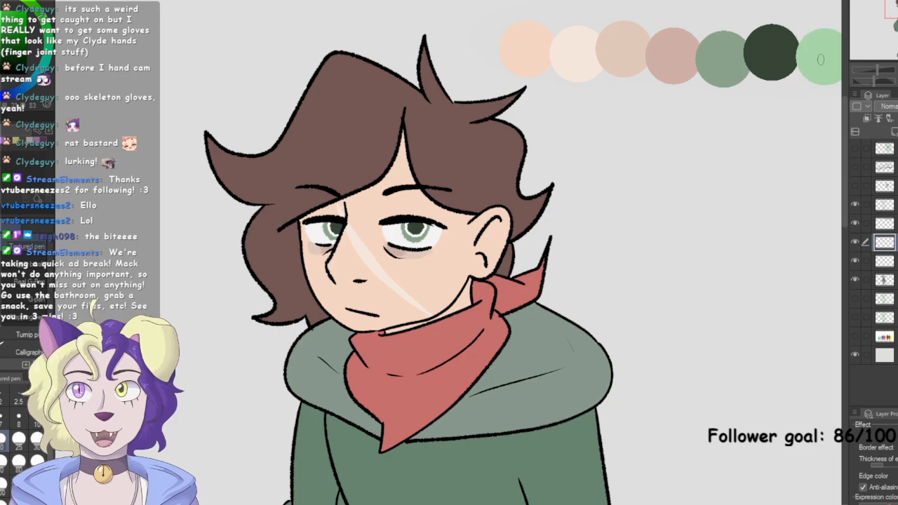
Change the edge colour of the pupil layer's border effect to the light green from the Mack colour set
left_click(896, 476)
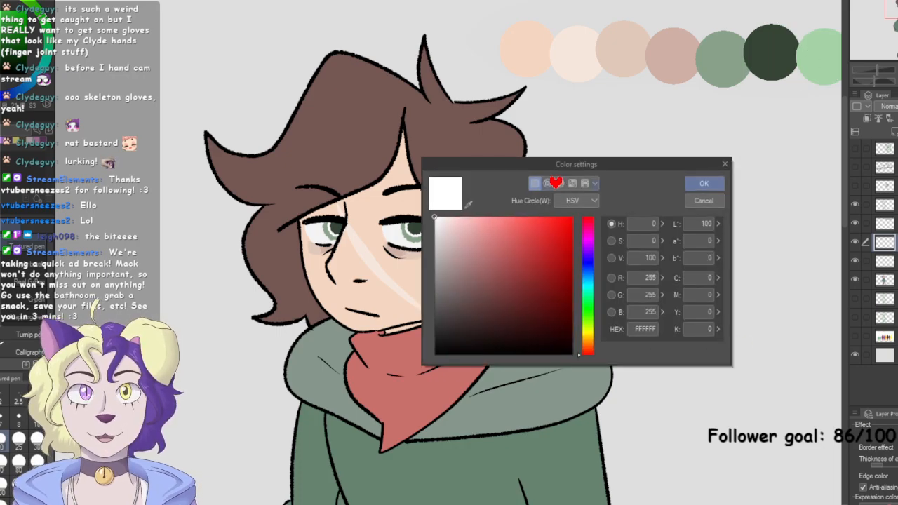
left_click(574, 184)
left_click(586, 183)
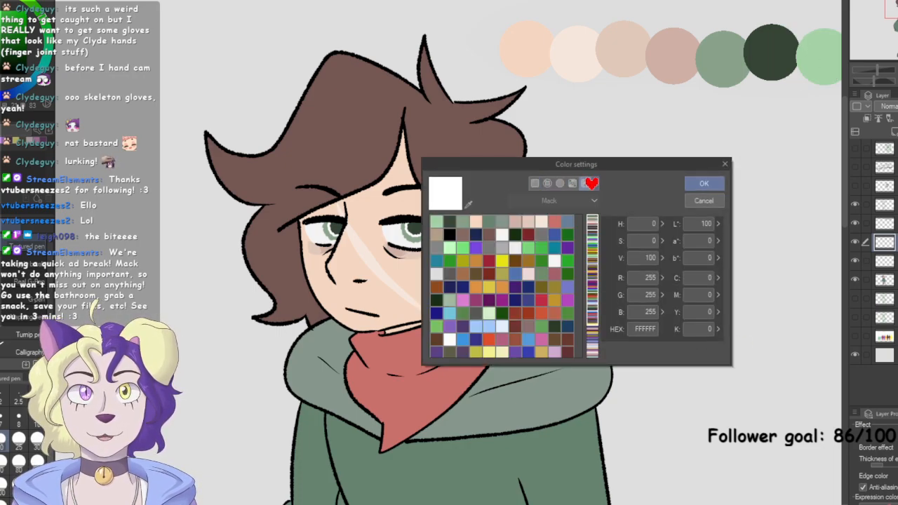
left_click(436, 221)
left_click(719, 186)
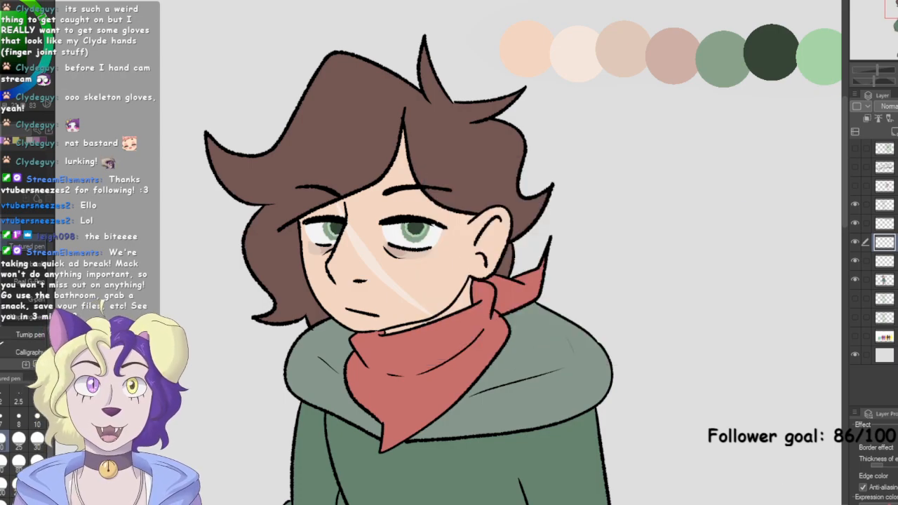
Compare the eyes with the pupil layer hidden and shown, and examine the green rings around the pupils up close
left_click(856, 242)
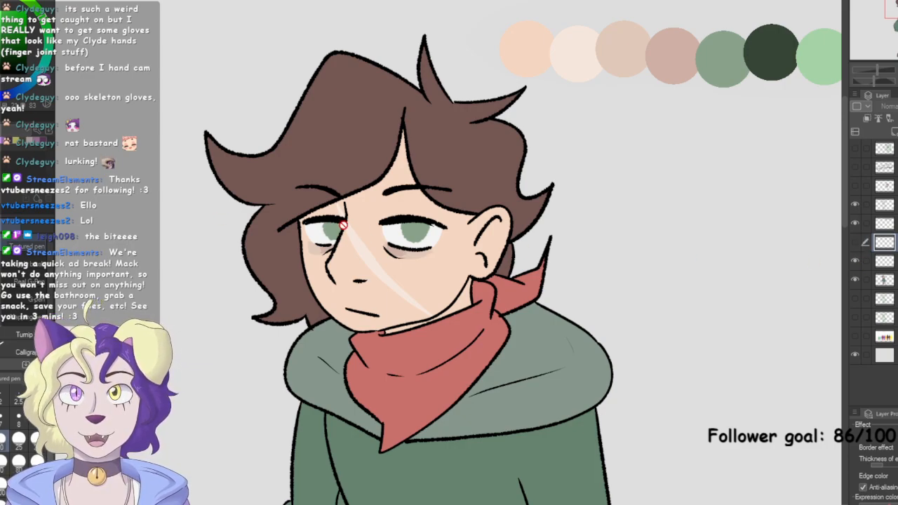
left_click(855, 242)
left_click(856, 261)
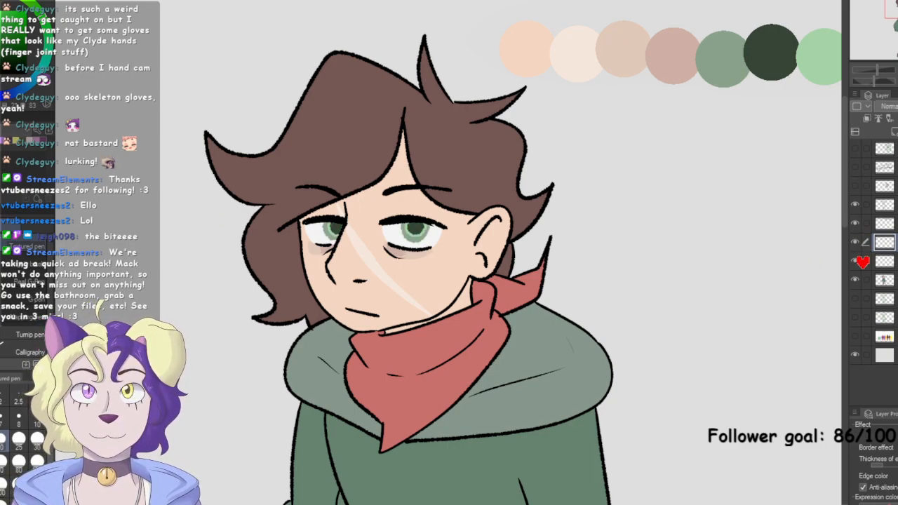
key("ctrl+plus")
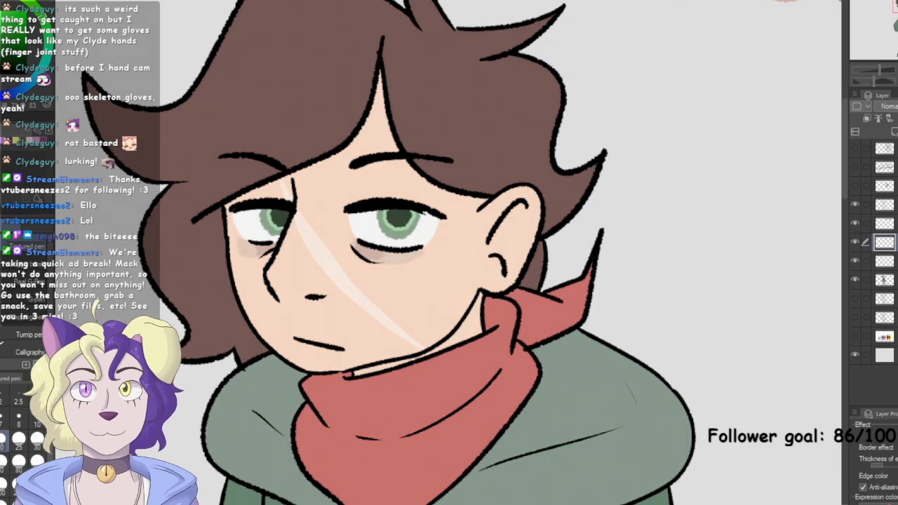
key("ctrl+minus")
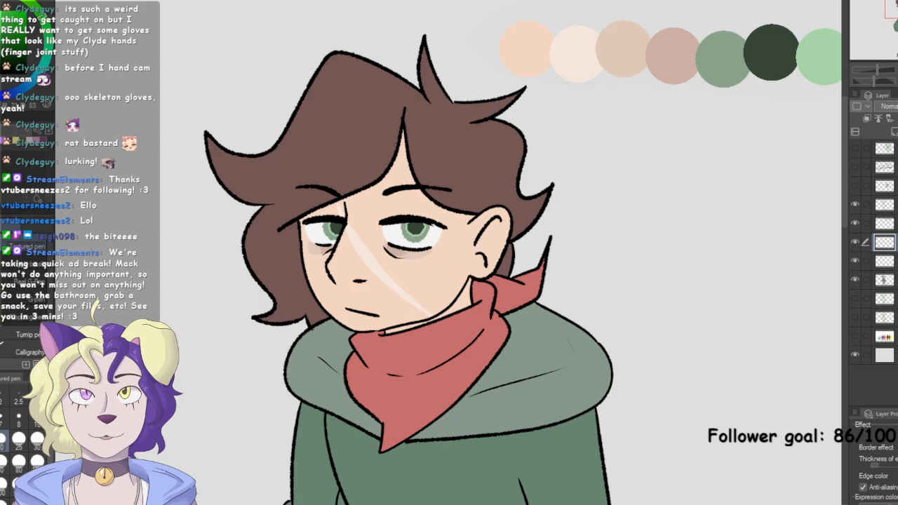
Merge the pupil layer into the iris layer, and with the pupils' dark green sampled, add a new Hard light layer above it
key("ctrl+plus")
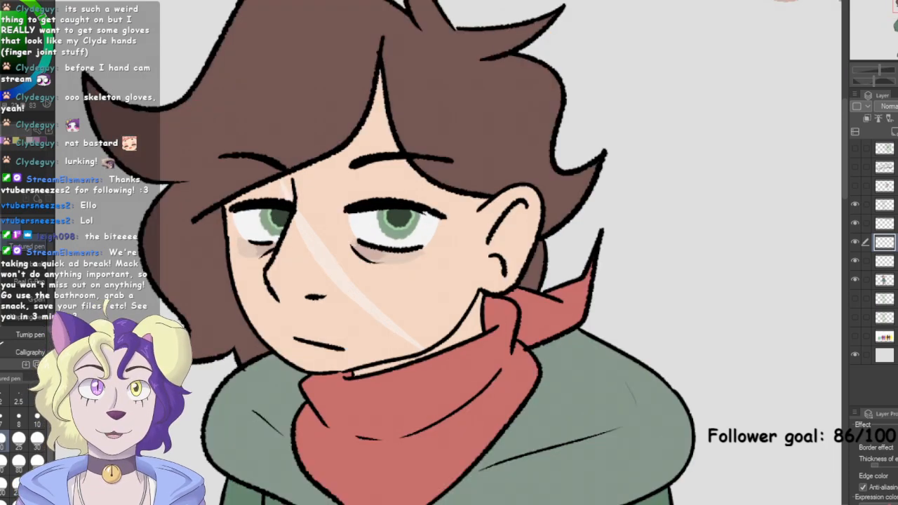
key("ctrl+e")
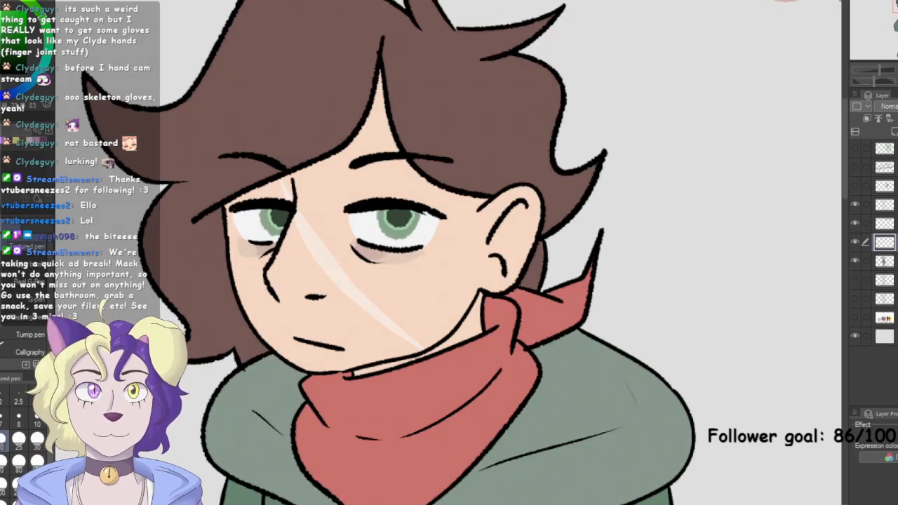
left_click(398, 220, "alt")
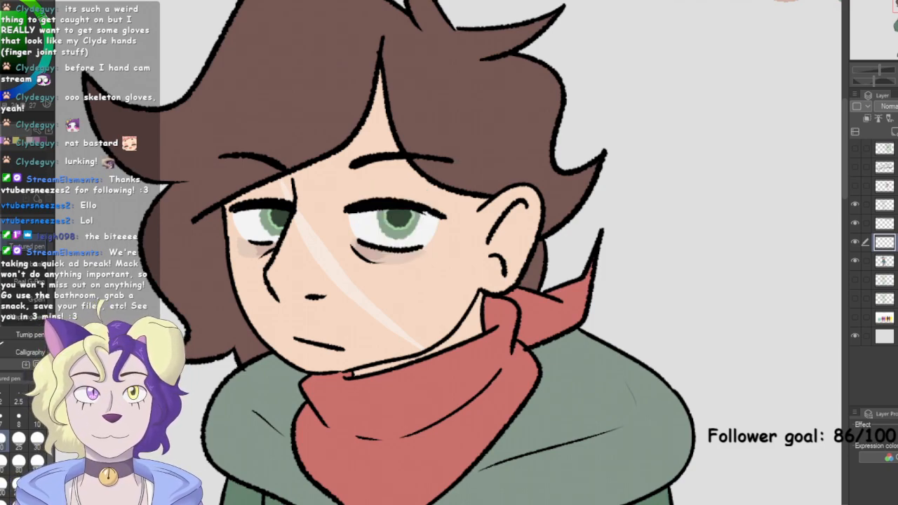
left_click(895, 132)
left_click(890, 106)
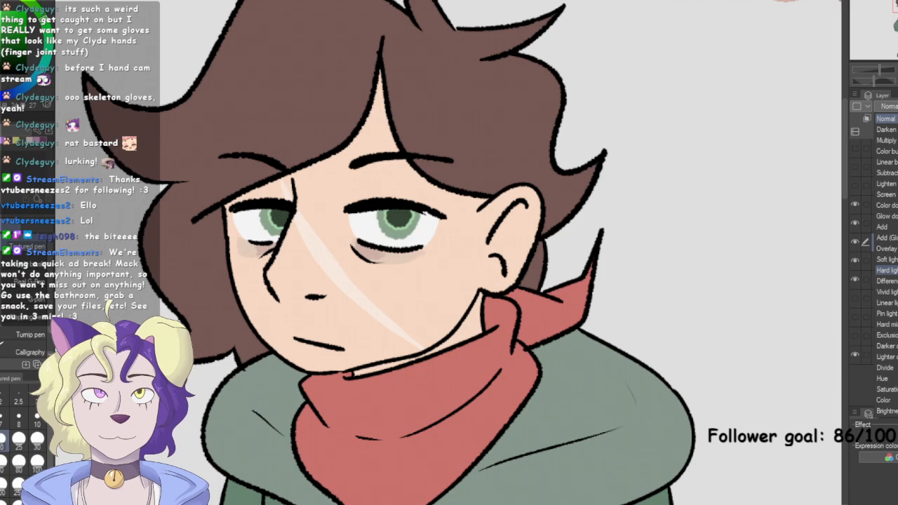
left_click(890, 271)
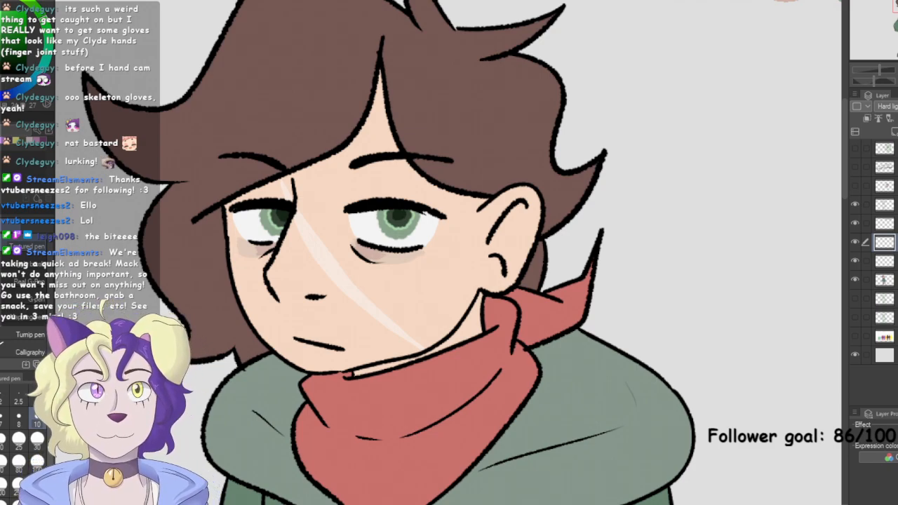
Merge the Hard light layer with the darker pupil centres into the eye layer, and compare the eyes with it hidden and shown
key("ctrl+e")
left_click(855, 242)
left_click(856, 242)
left_click(856, 242)
left_click(857, 242)
Add a new Overlay layer clipped to the eye layer and try shading strokes over the irises
left_click(895, 132)
left_click(890, 106)
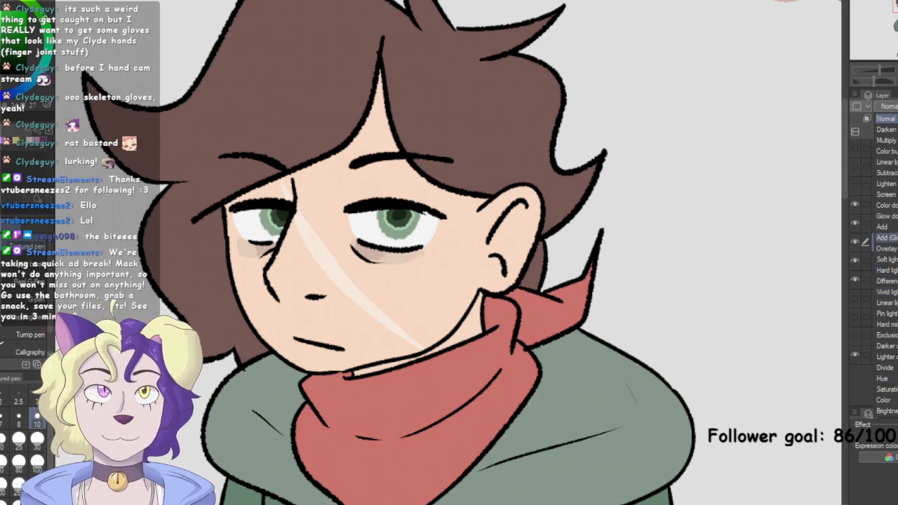
left_click(886, 248)
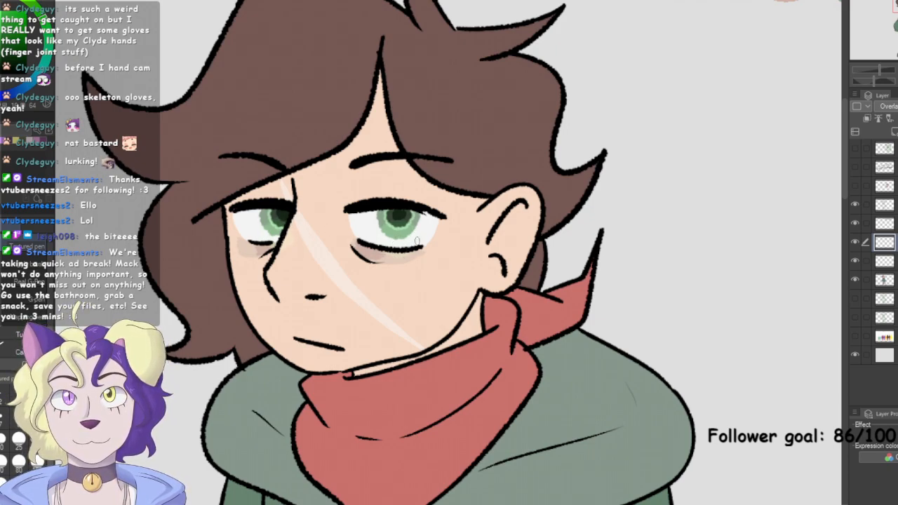
key("ctrl+z")
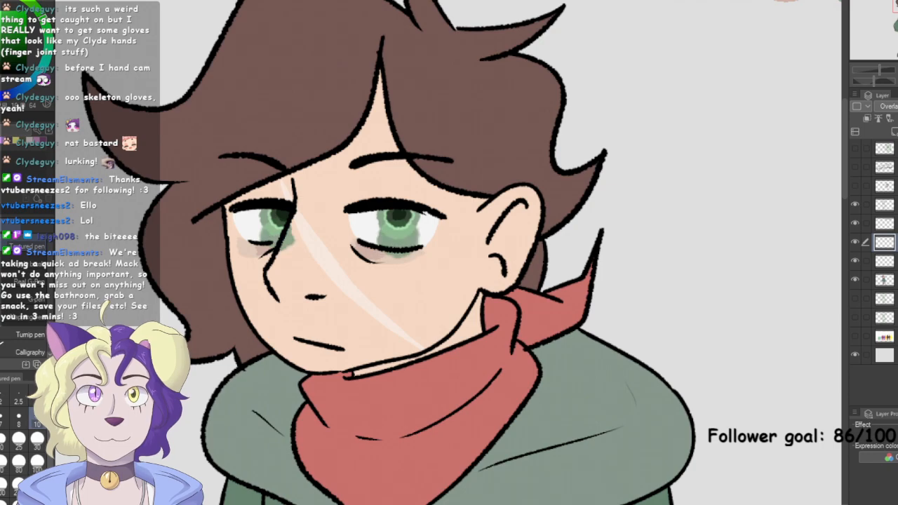
key("ctrl+y")
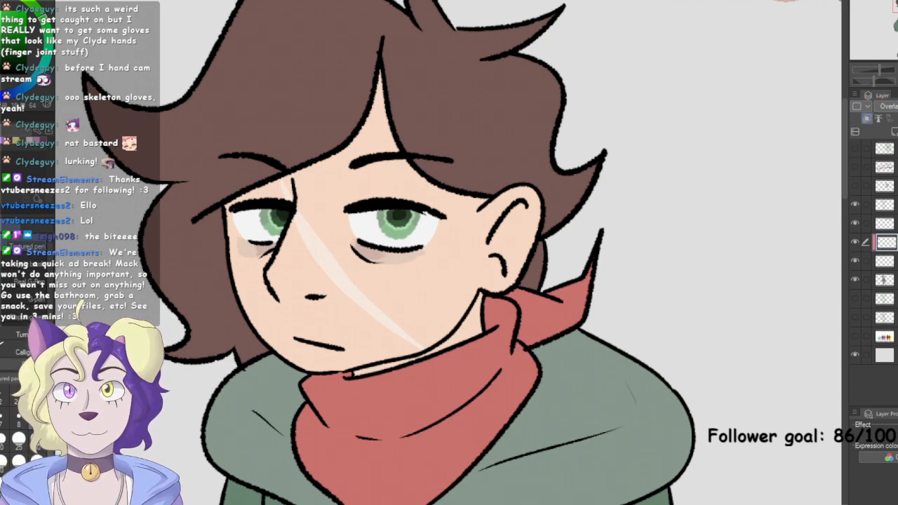
left_click_drag(380, 213, 412, 239)
key("ctrl+z")
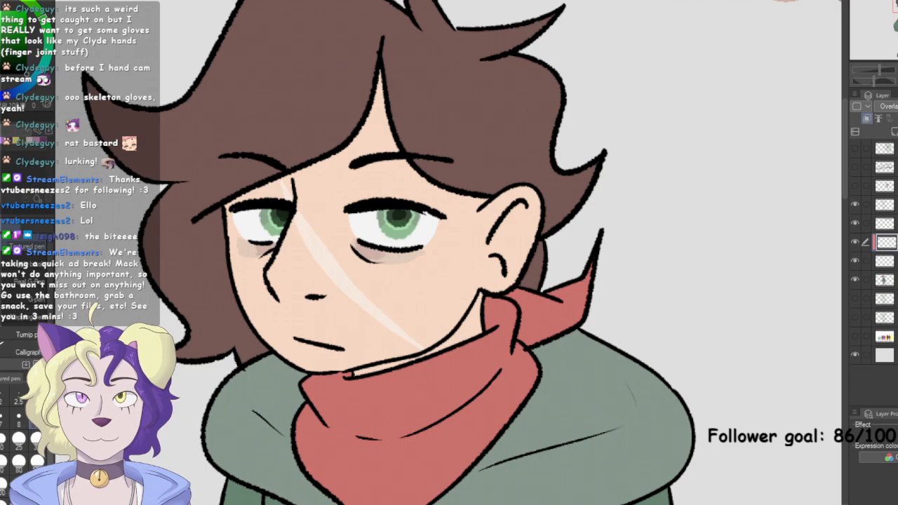
Try merging the clipped Overlay layer into the eye layer and compare the eyes with it hidden and shown
key("ctrl+e")
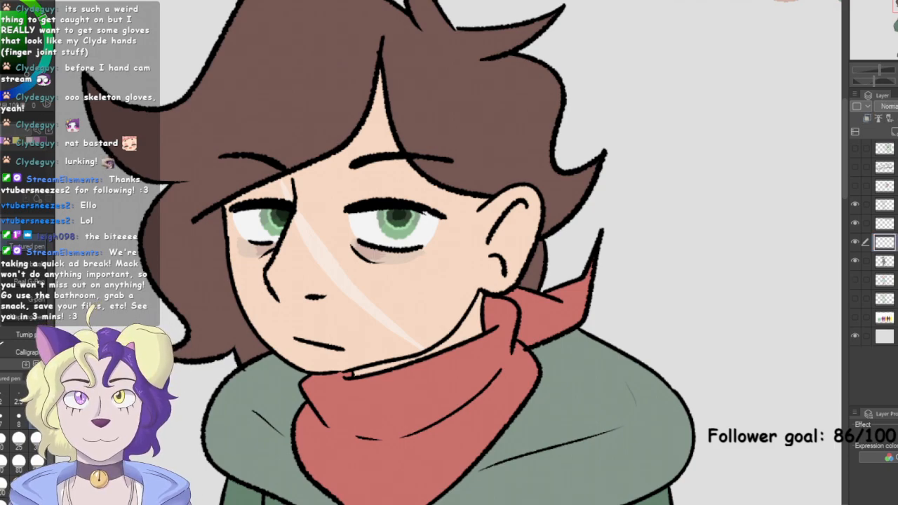
left_click(856, 242)
left_click(856, 242)
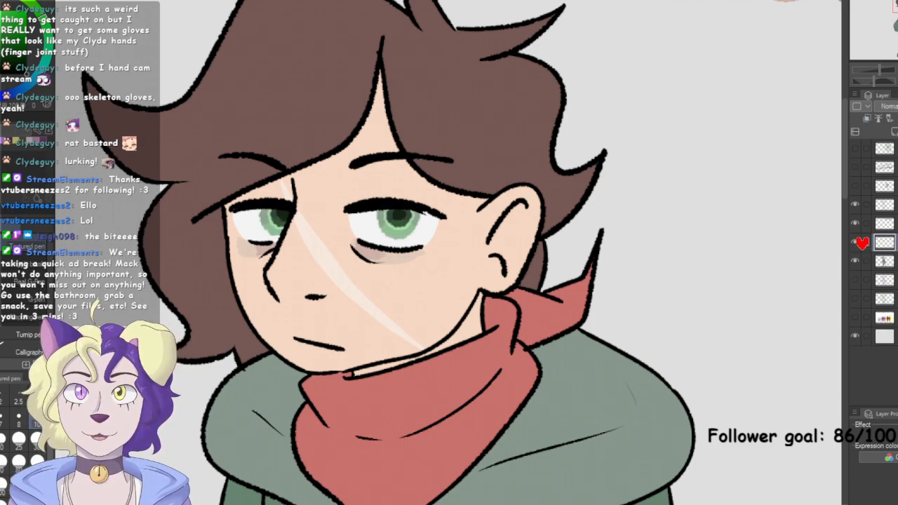
key("ctrl+z")
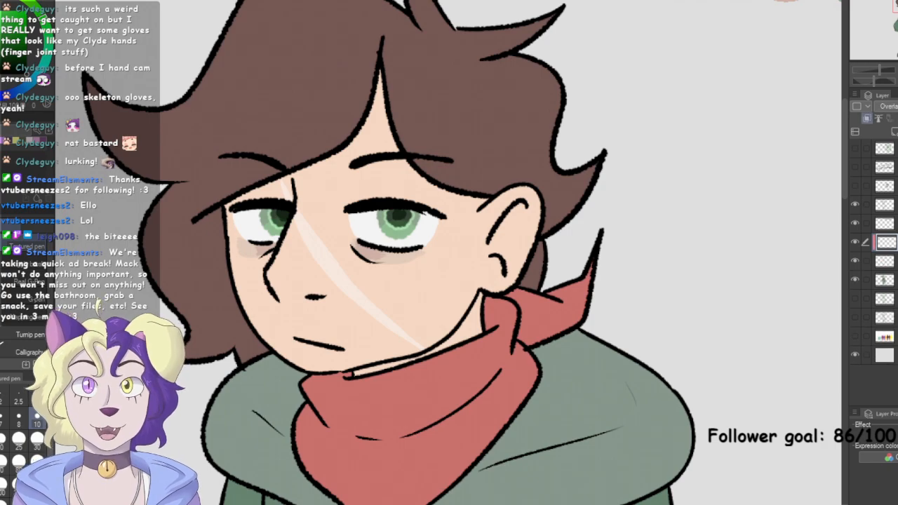
Change the clipped layer's blending mode to Screen and sample the light green swatch from the palette
left_click(889, 106)
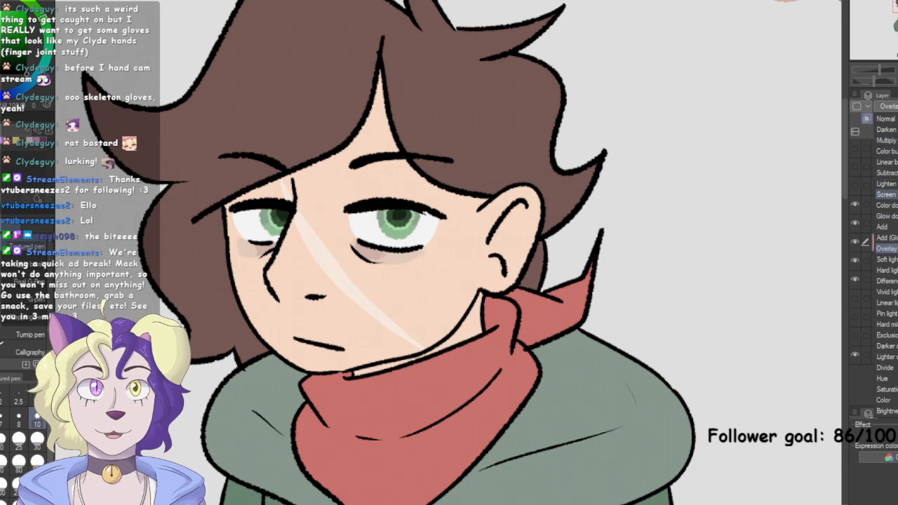
left_click(887, 194)
left_click_drag(548, 204, 420, 303)
left_click_drag(554, 231, 424, 247)
left_click(749, 66, "alt")
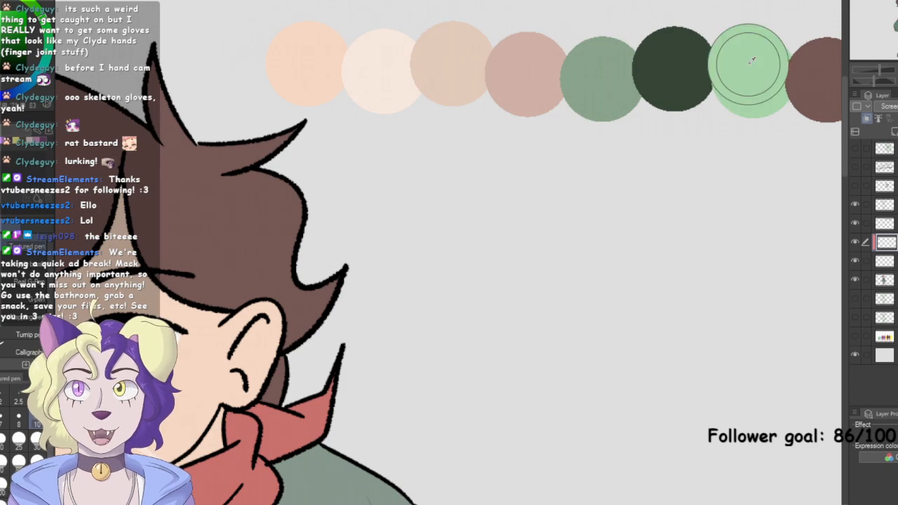
left_click_drag(421, 302, 730, 98)
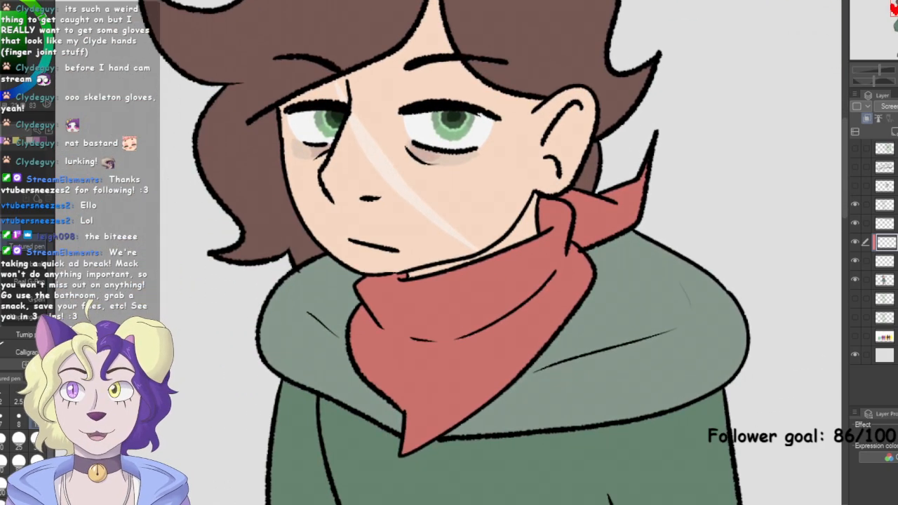
Paint short light green highlight streaks in the lower irises of both eyes, redoing the strokes in the larger eye
left_click_drag(332, 123, 336, 135)
mouse_move(447, 126)
left_mouse_down()
mouse_move(461, 128)
mouse_move(461, 140)
left_mouse_up()
left_click_drag(463, 117, 464, 123)
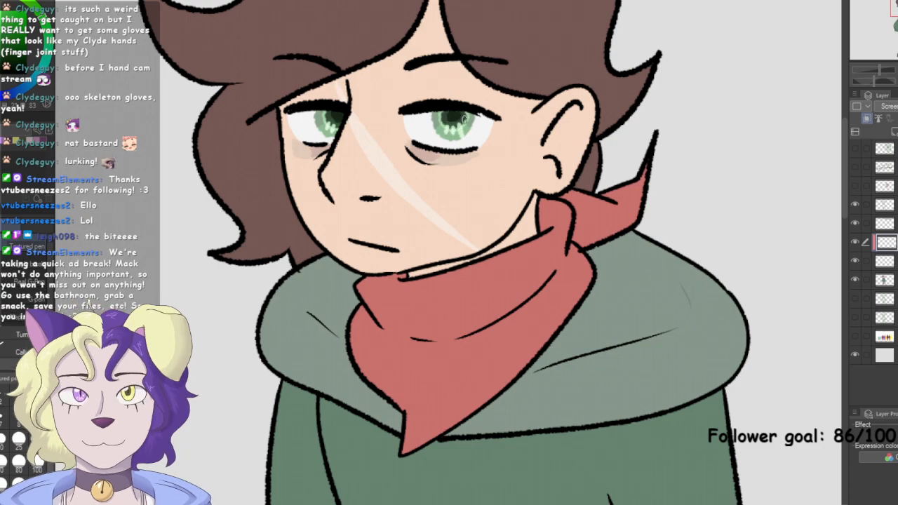
key("ctrl+z")
key("ctrl+z")
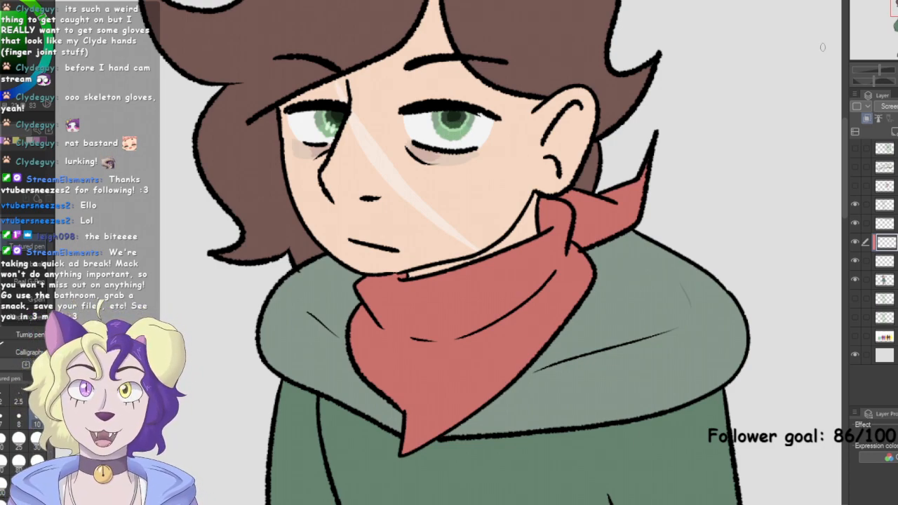
left_click_drag(445, 126, 456, 131)
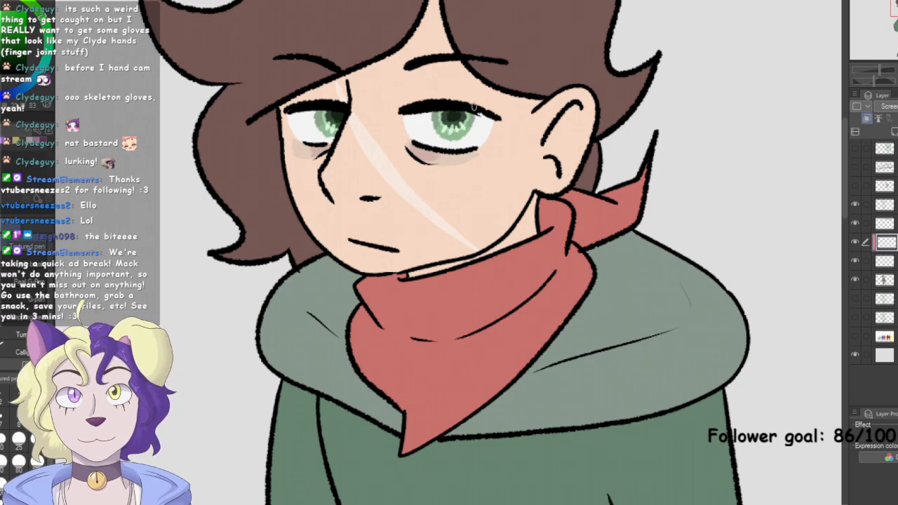
Check the eye highlights on the whole character and merge the Screen layer into the eye layer
key("ctrl+0")
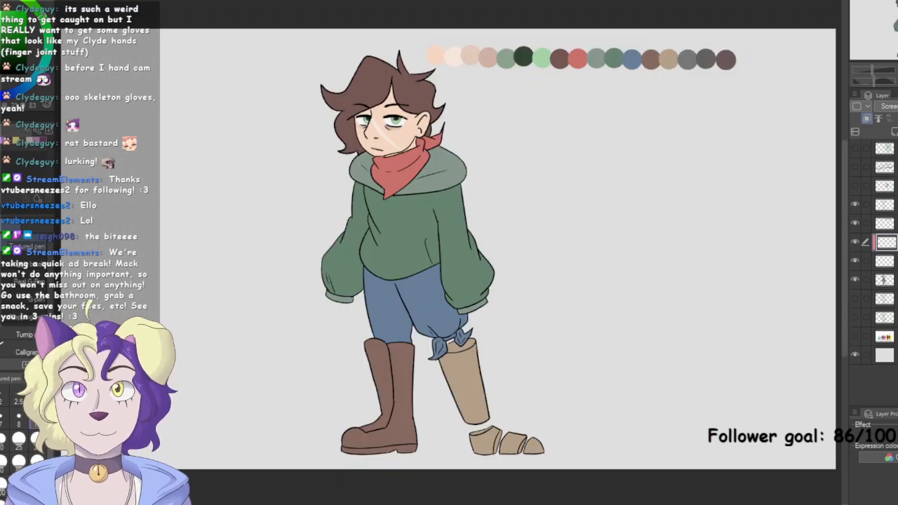
scroll(373, 86, "up", 5)
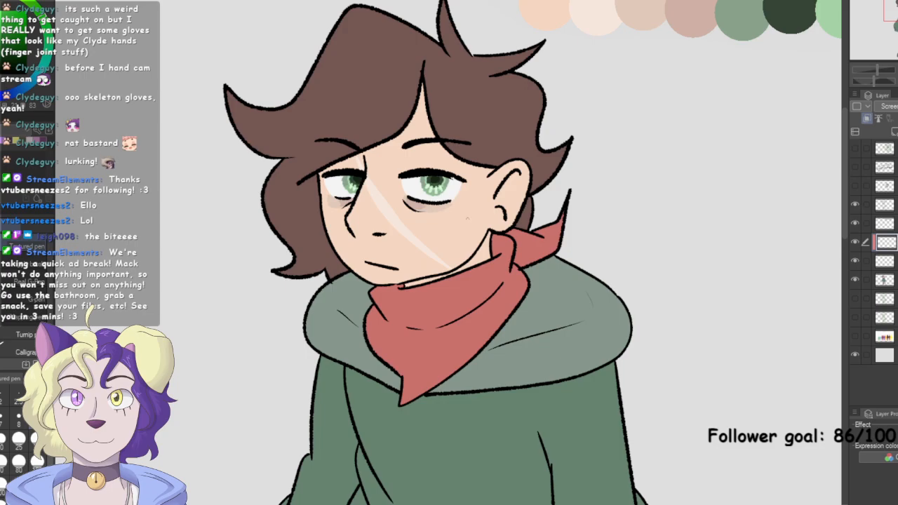
key("ctrl+e")
Draw a temporary black arrow pointing up at the muted green swatch in the palette, and undo it
left_click_drag(449, 253, 392, 272)
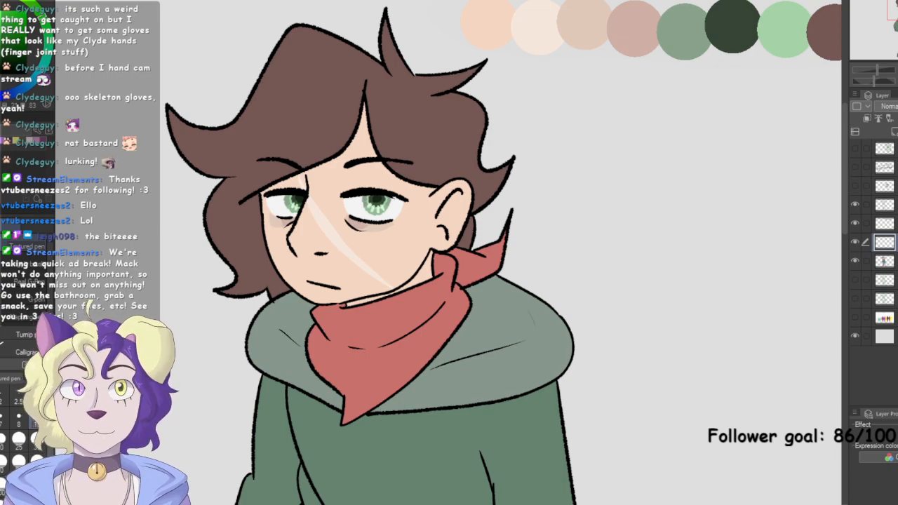
key("ctrl+plus")
key("ctrl+plus")
left_click_drag(890, 21, 895, 7)
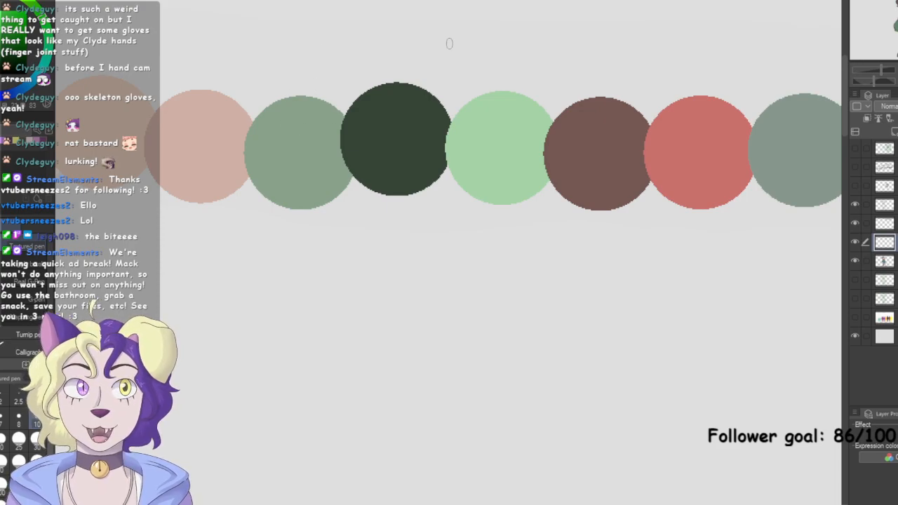
mouse_move(300, 322)
left_mouse_down()
mouse_move(299, 240)
mouse_move(307, 252)
mouse_move(300, 253)
left_mouse_up()
key("ctrl+minus")
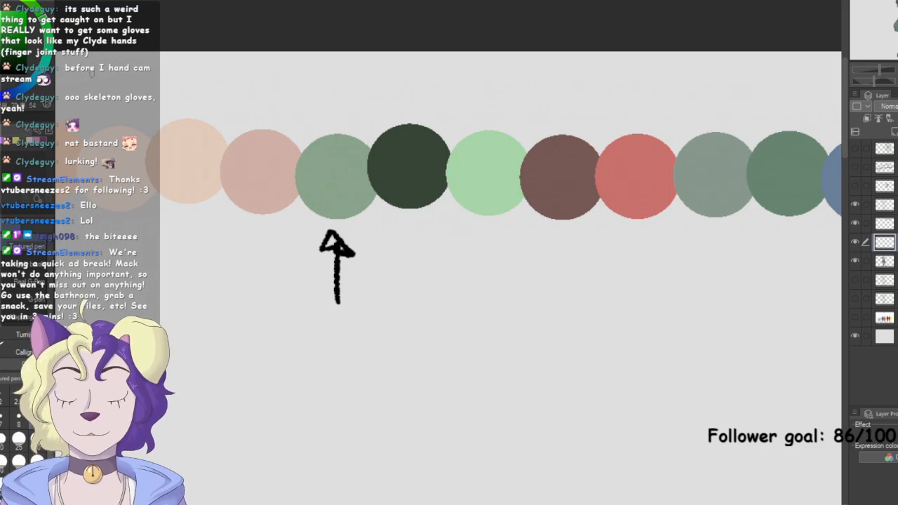
key("ctrl+z")
Examine the highlighted irises up close and compare them with the look of the whole character
mouse_move(211, 393)
left_mouse_down()
mouse_move(224, 365)
mouse_move(786, 162)
left_mouse_up()
left_click_drag(449, 253, 492, 225)
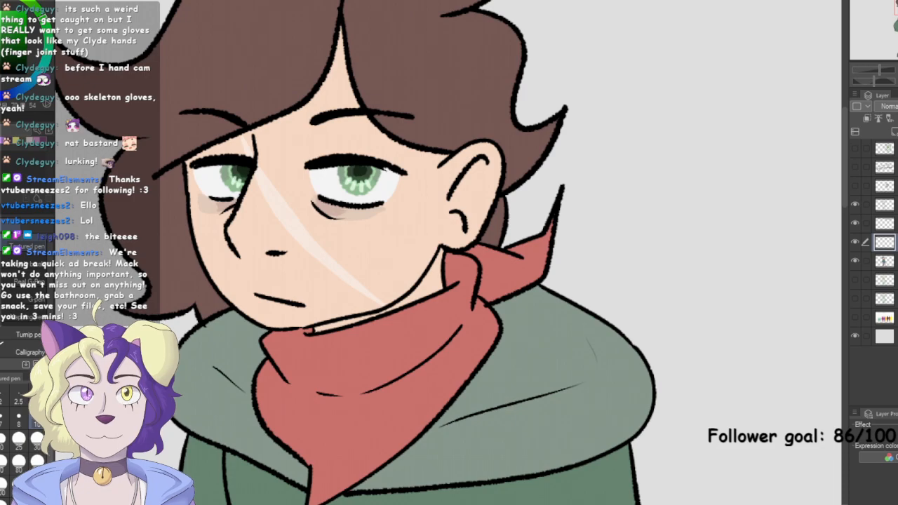
scroll(449, 253, "down", 4)
left_click_drag(449, 253, 480, 278)
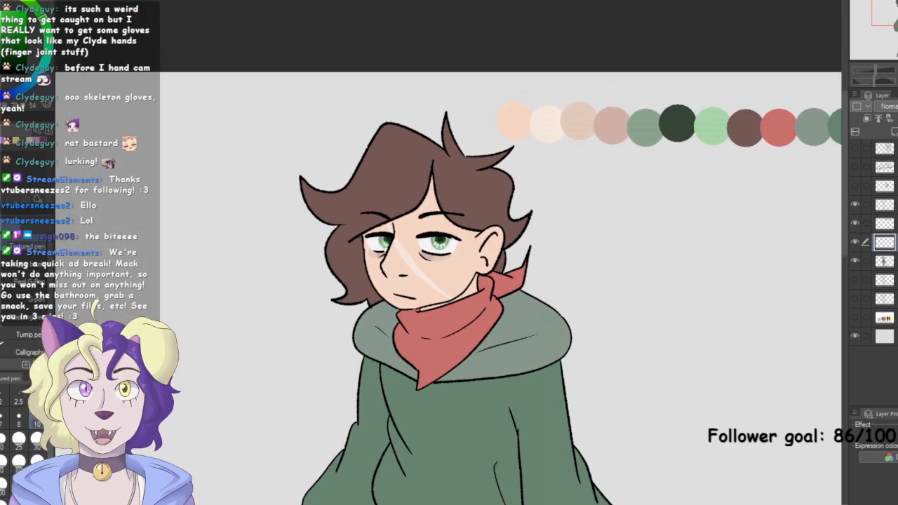
scroll(449, 252, "up", 5)
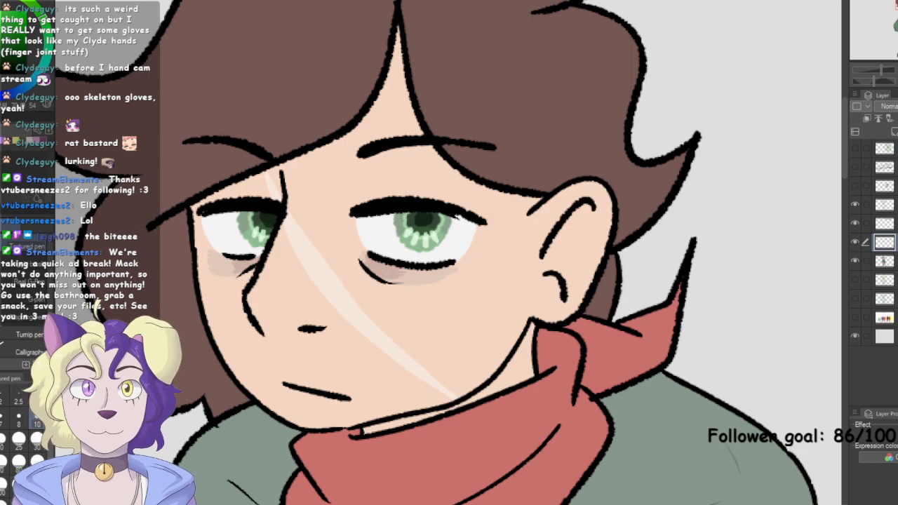
scroll(449, 253, "down", 5)
scroll(450, 252, "down", 4)
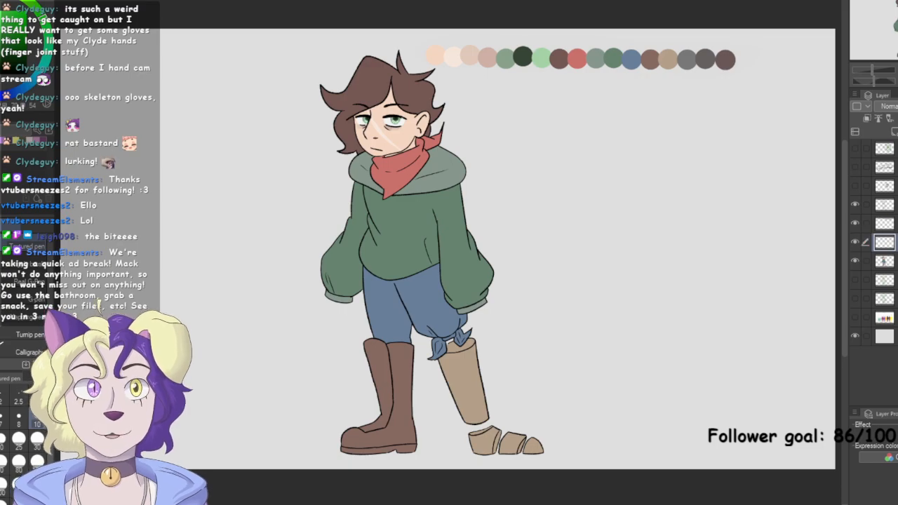
Merge the eye layer into the character's flat colour layer, and check the two layers above by hiding each briefly
key("ctrl+e")
left_click(856, 223)
left_click(856, 224)
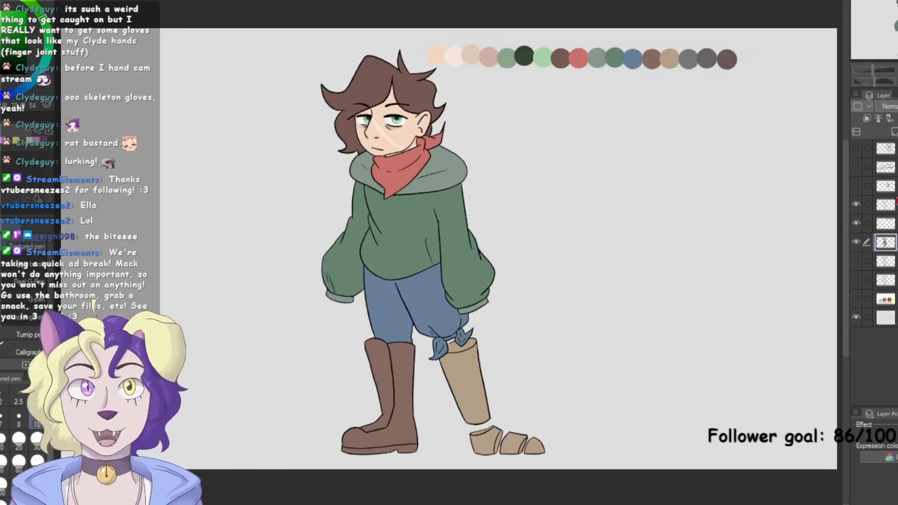
left_click(856, 205)
left_click(856, 205)
Try a new Hard light layer with a different colour above the merged flat colours
left_click_drag(449, 246, 541, 332)
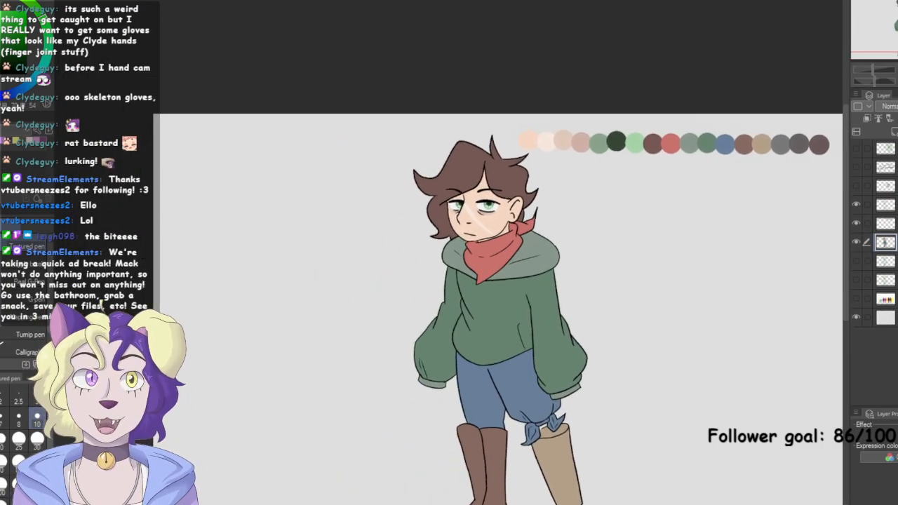
key("ctrl+plus")
key("ctrl+plus")
key("ctrl+plus")
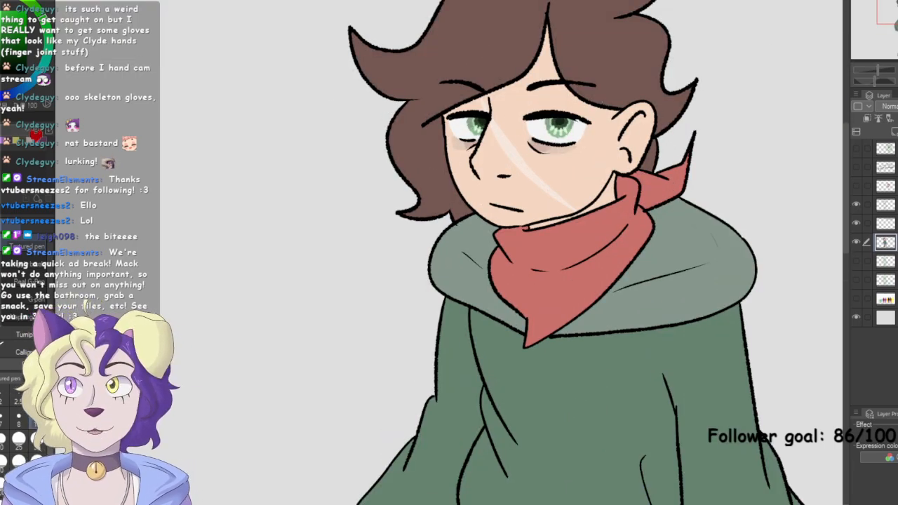
left_click_drag(395, 281, 504, 268)
key("ctrl+z")
left_click(894, 131)
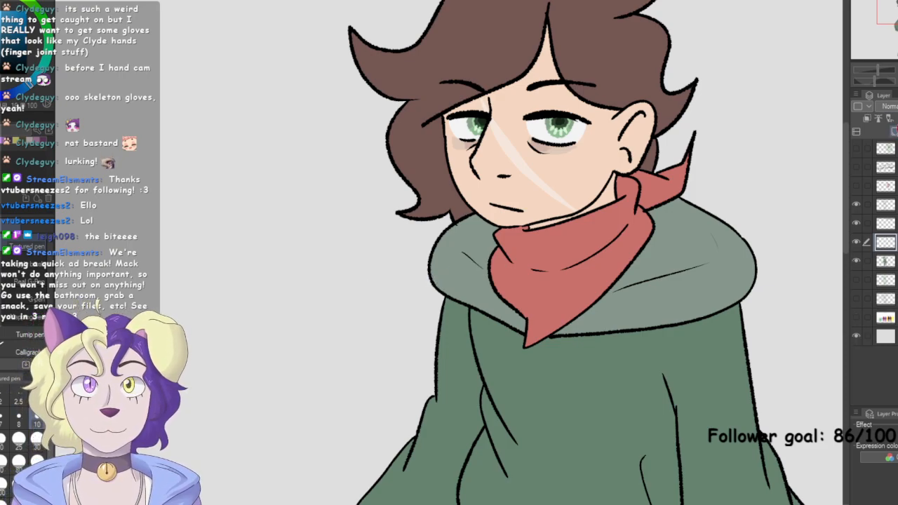
left_click(892, 106)
left_click(888, 270)
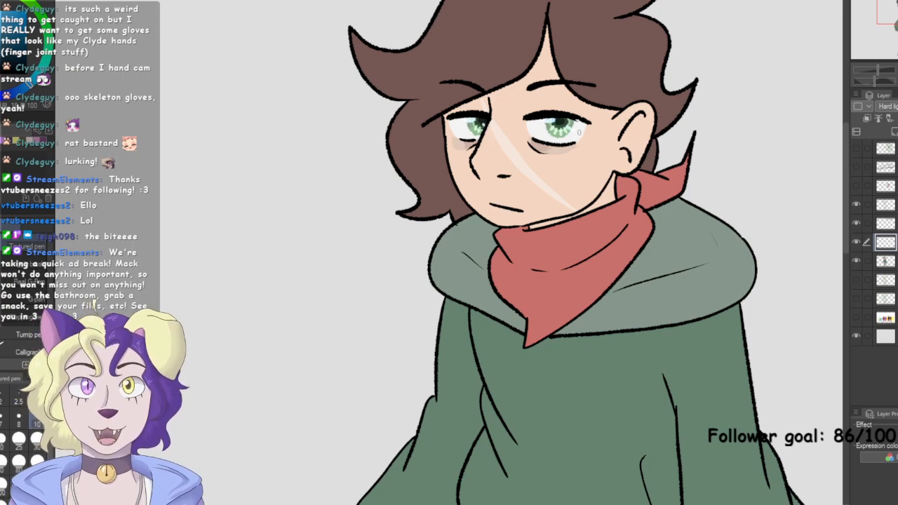
key("ctrl+z")
key("ctrl+z")
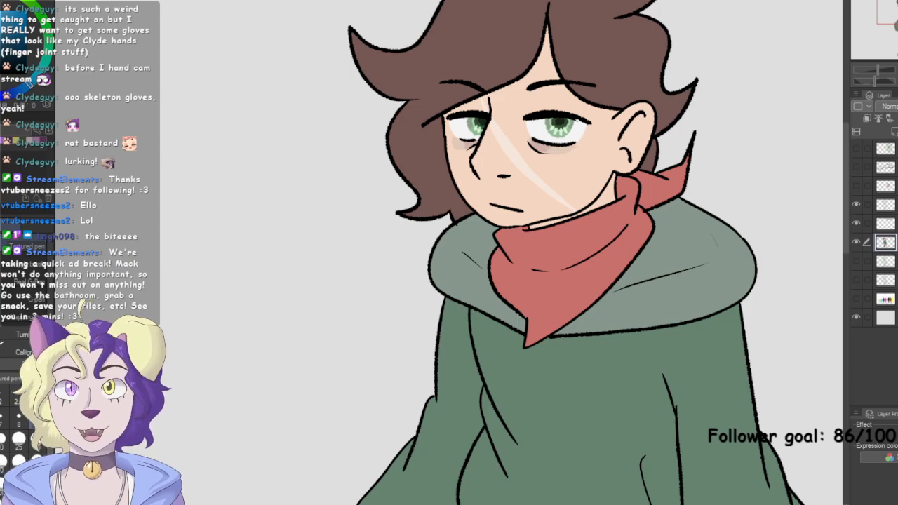
mouse_move(492, 211)
left_mouse_down()
mouse_move(403, 295)
mouse_move(355, 285)
left_mouse_up()
key("ctrl+0")
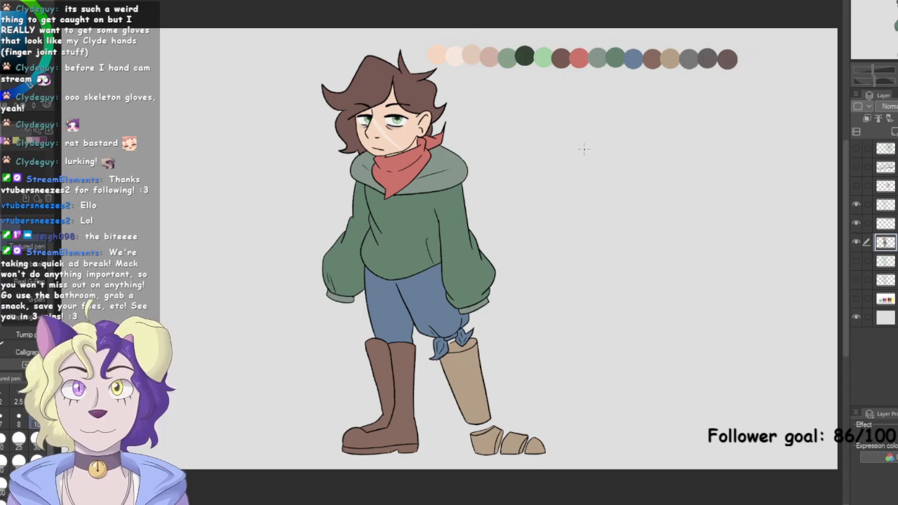
Try a dark purple watercolour brush stroke across the lower sweater on the flat colour layer, and undo it
key("ctrl+z")
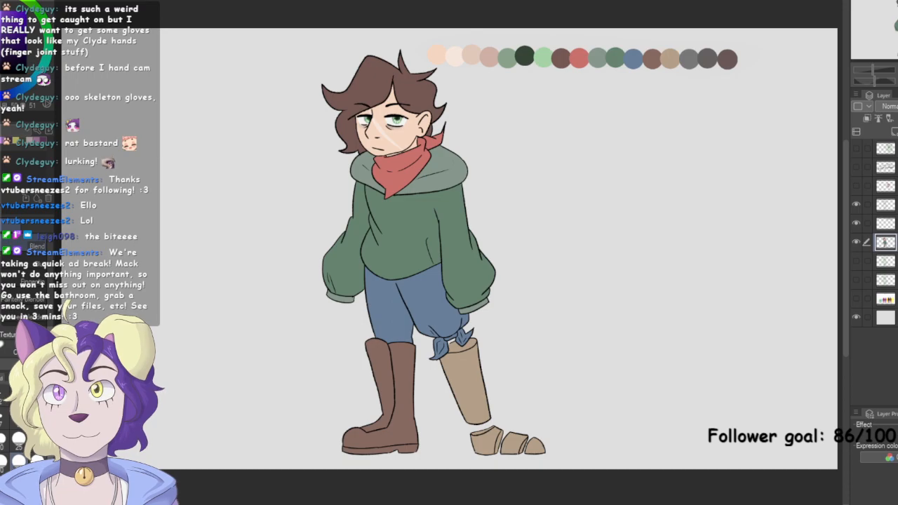
key("b")
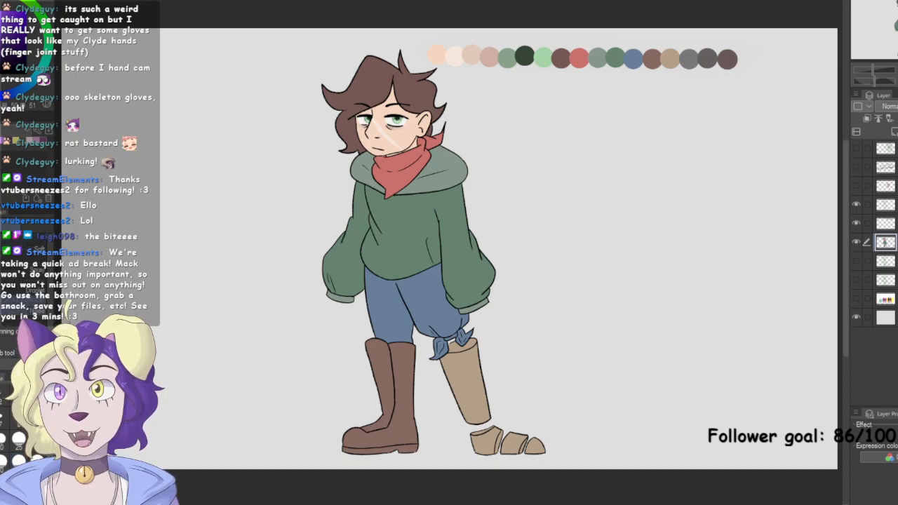
key("p")
key("p")
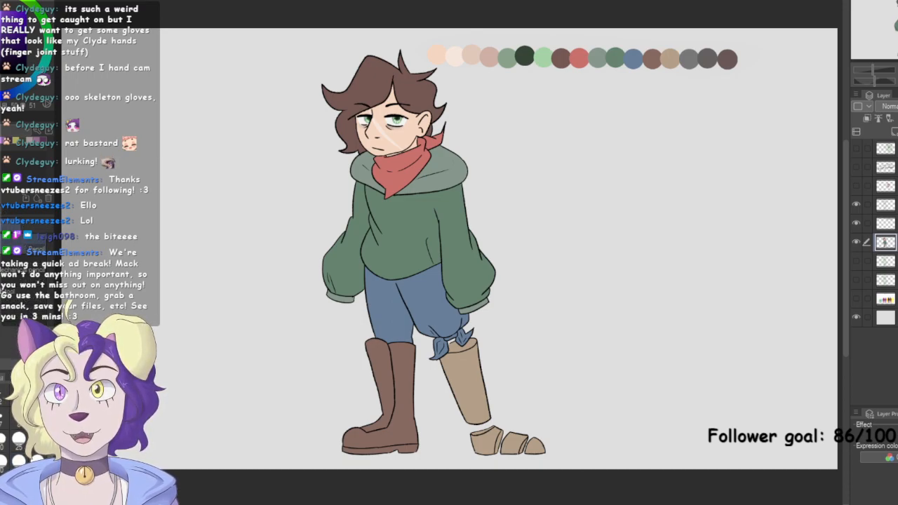
key("p")
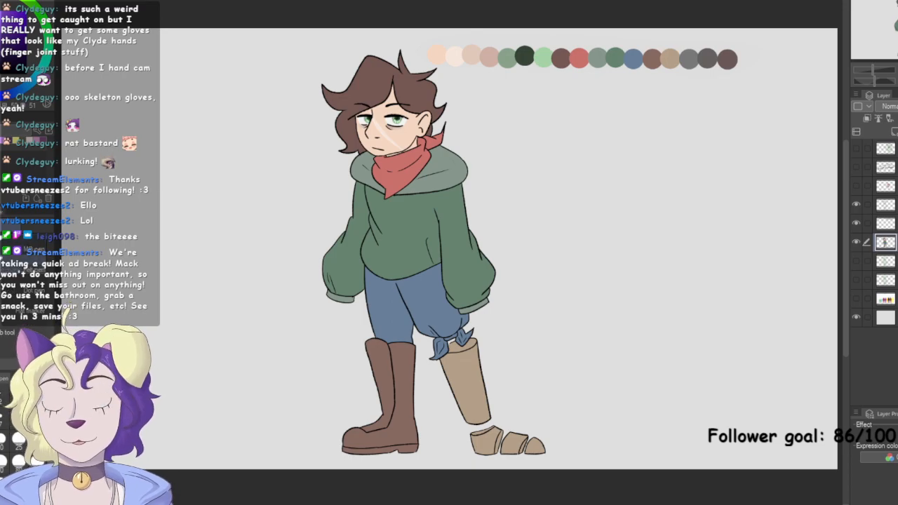
key("p")
key("p")
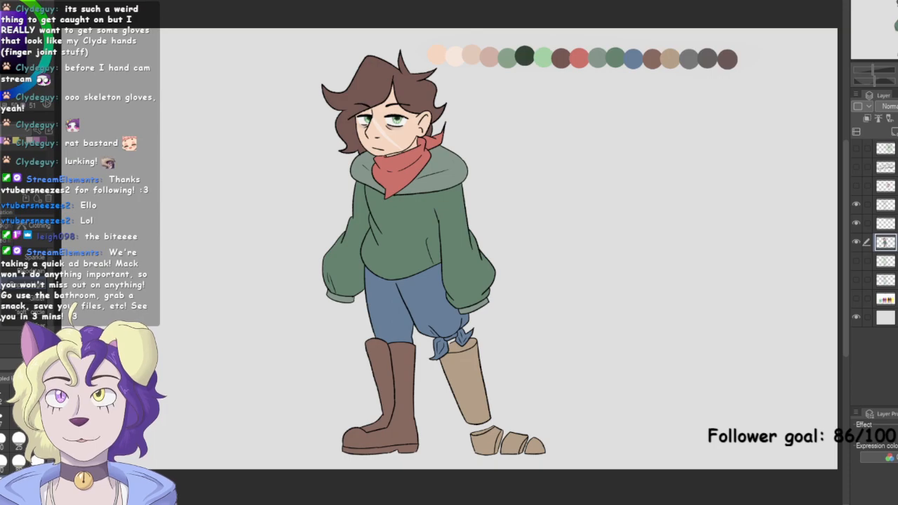
key("p")
key("p")
key("b")
key("b")
key("b")
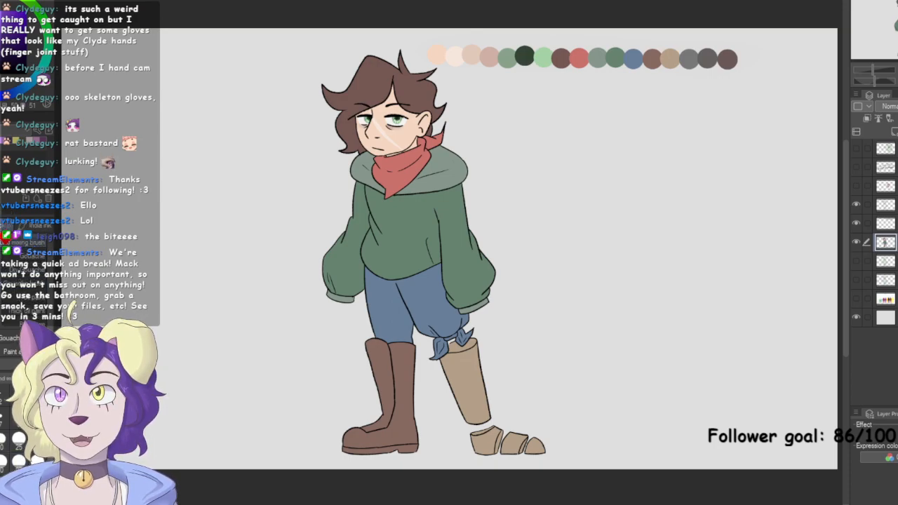
left_click(3, 226)
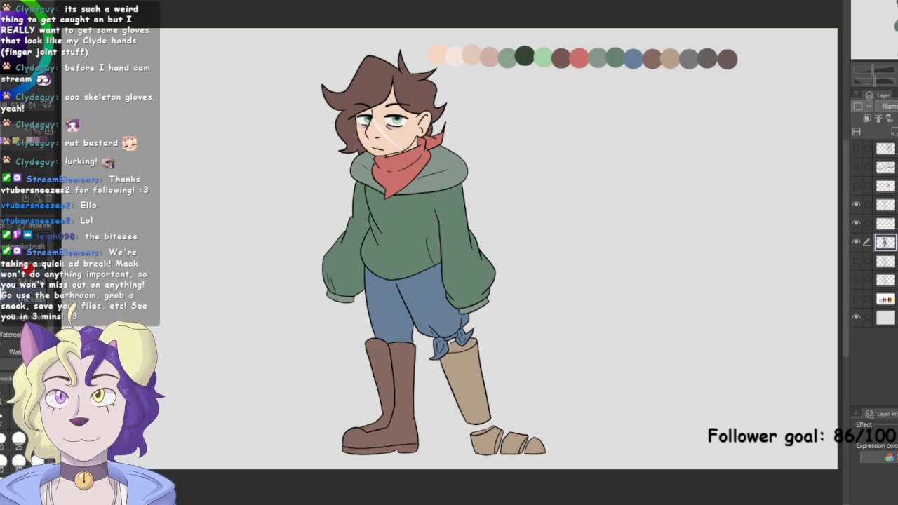
mouse_move(386, 280)
left_mouse_down()
mouse_move(430, 235)
mouse_move(493, 246)
left_mouse_up()
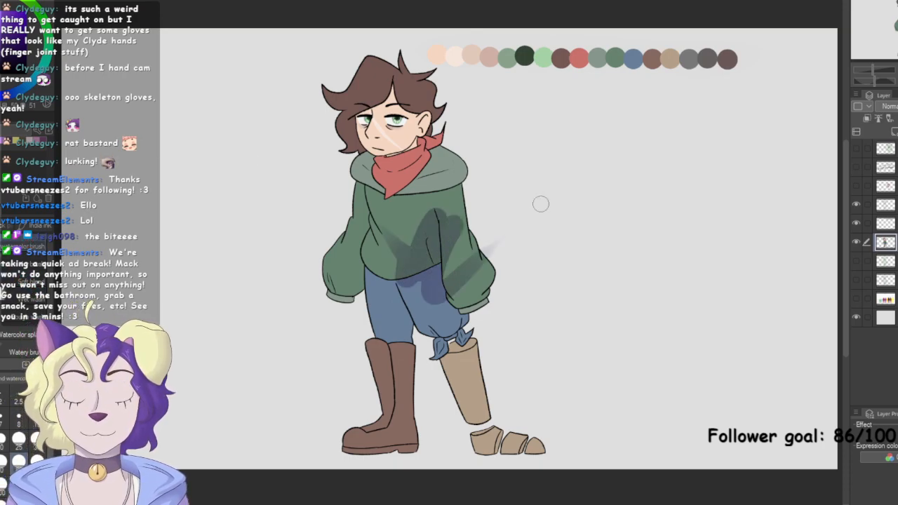
key("ctrl+z")
Create a new layer directly above the flat colours and set its blending mode to Multiply
left_click(894, 131)
left_click(891, 106)
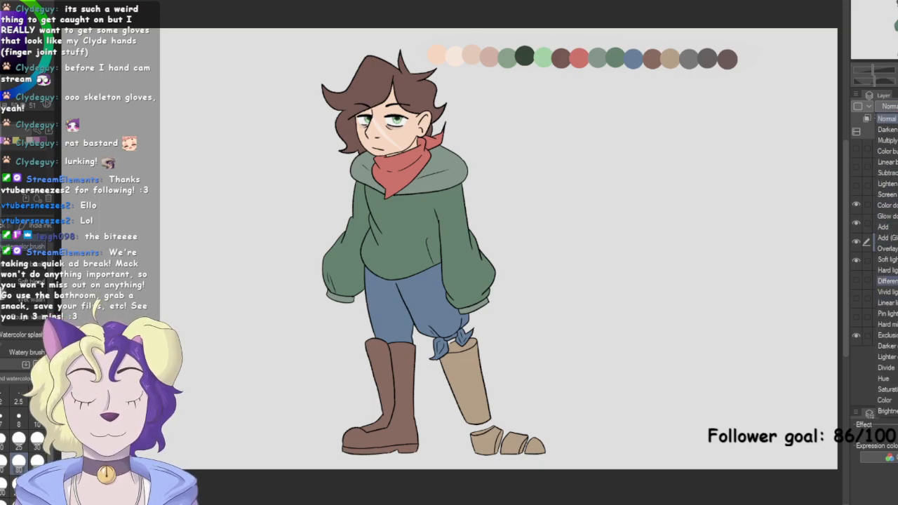
left_click(888, 141)
Test the wash and soft bleed watercolour brushes in dark purple over the sweater and trousers, undoing each stroke
left_click_drag(439, 235, 467, 319)
key("ctrl+z")
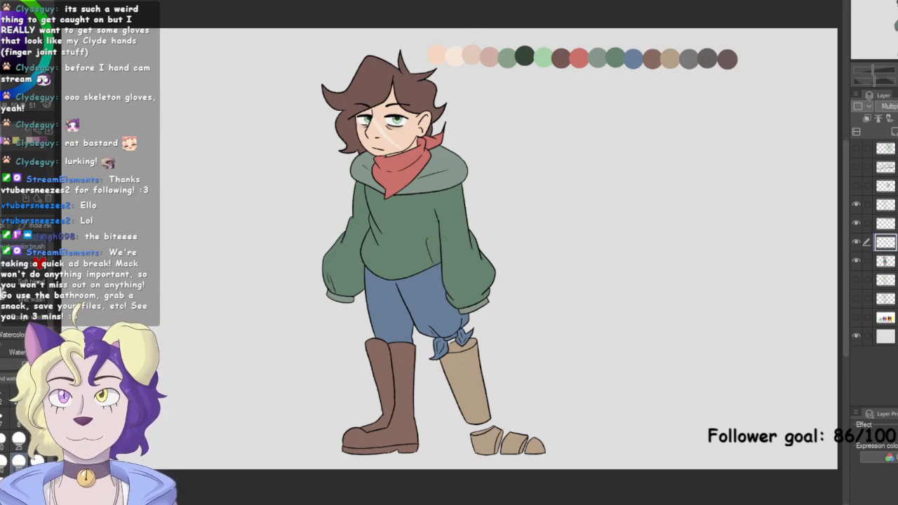
mouse_move(309, 261)
left_mouse_down()
mouse_move(421, 281)
mouse_move(495, 266)
left_mouse_up()
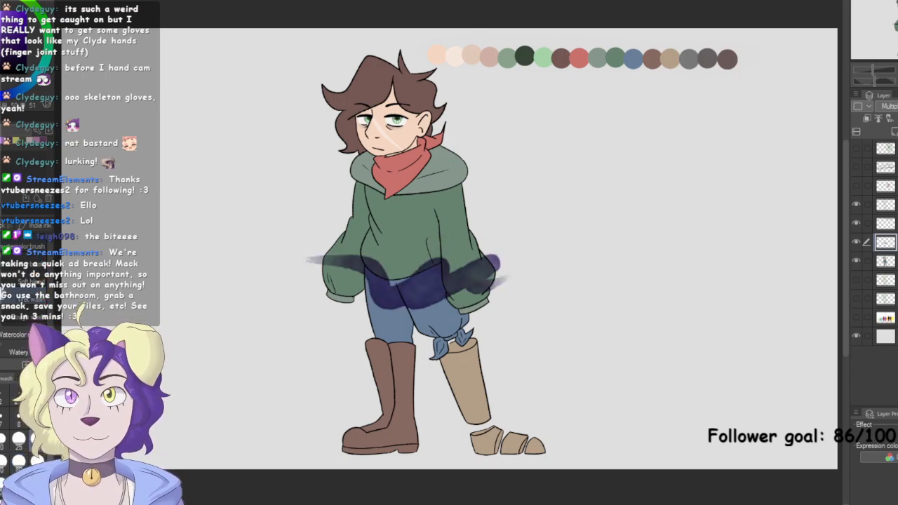
key("ctrl+z")
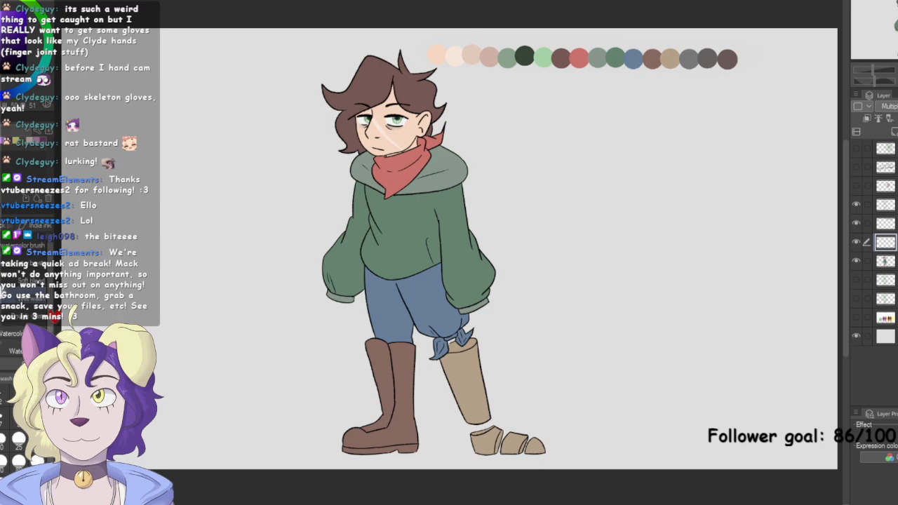
mouse_move(407, 211)
left_mouse_down()
mouse_move(404, 246)
mouse_move(612, 230)
left_mouse_up()
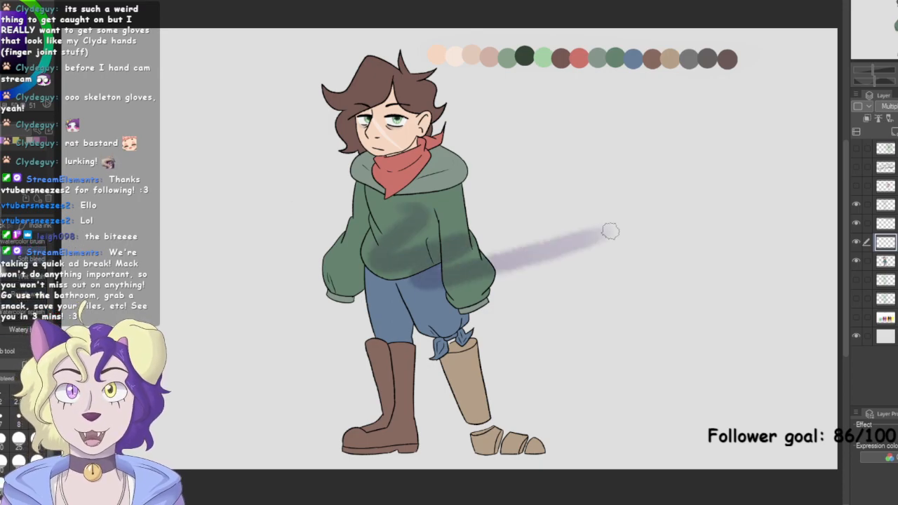
key("ctrl+z")
Test the round mixing brush and the Paint and apply brush in dark purple over the sweater and sleeves, undoing each stroke
left_click(6, 225)
mouse_move(370, 279)
left_mouse_down()
mouse_move(414, 261)
mouse_move(505, 274)
mouse_move(539, 263)
left_mouse_up()
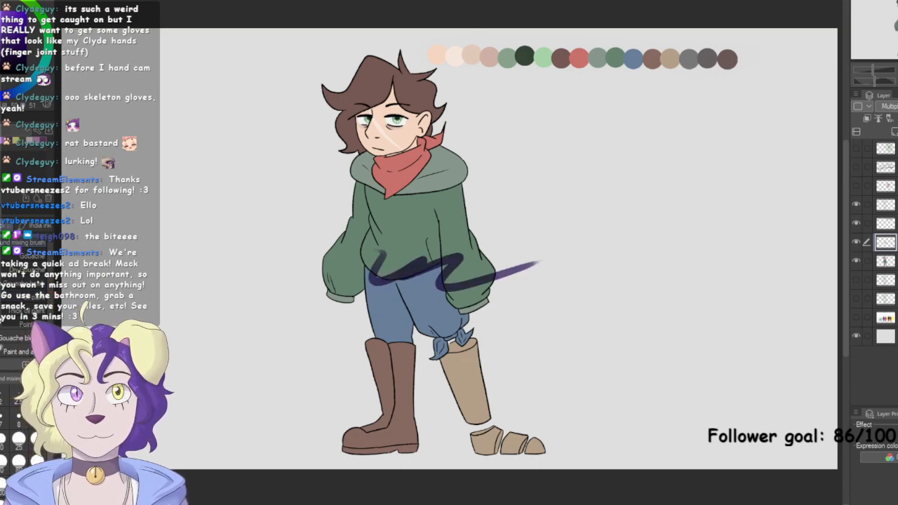
key("ctrl+z")
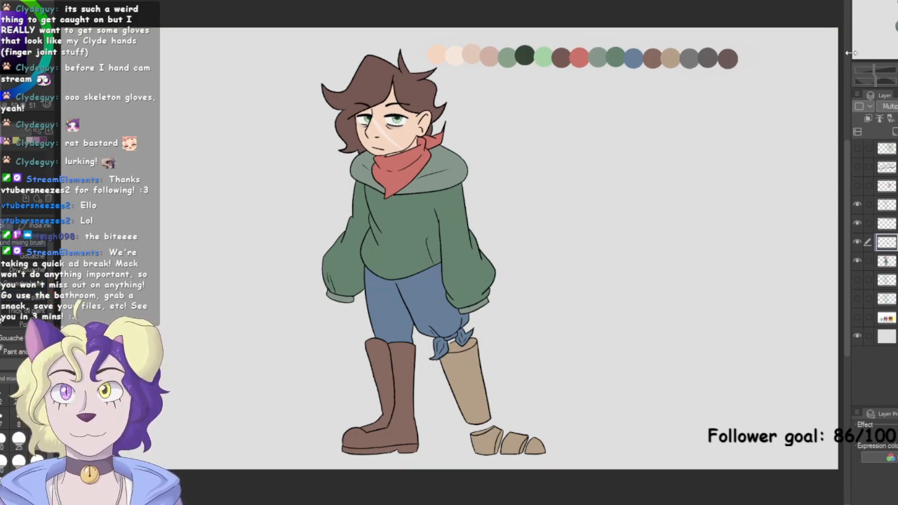
mouse_move(426, 251)
left_mouse_down()
mouse_move(431, 275)
mouse_move(490, 304)
left_mouse_up()
key("ctrl+z")
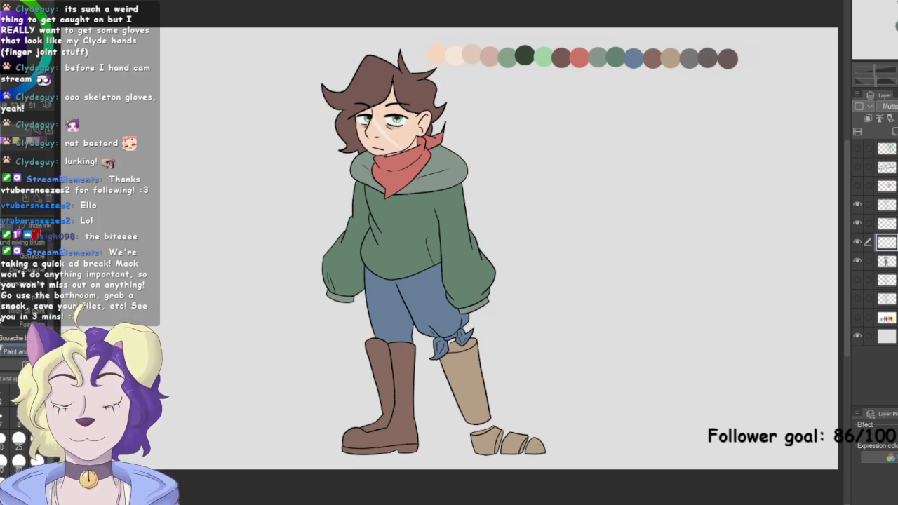
left_click_drag(438, 244, 481, 276)
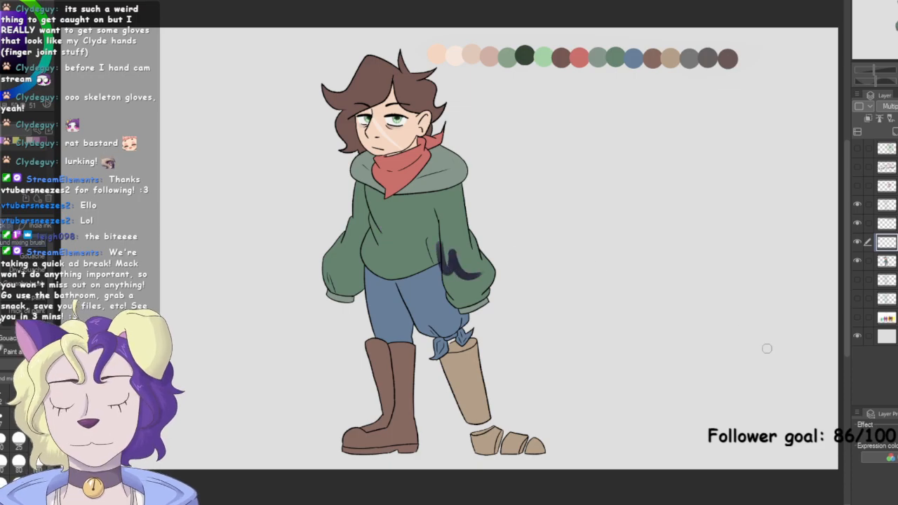
key("ctrl+z")
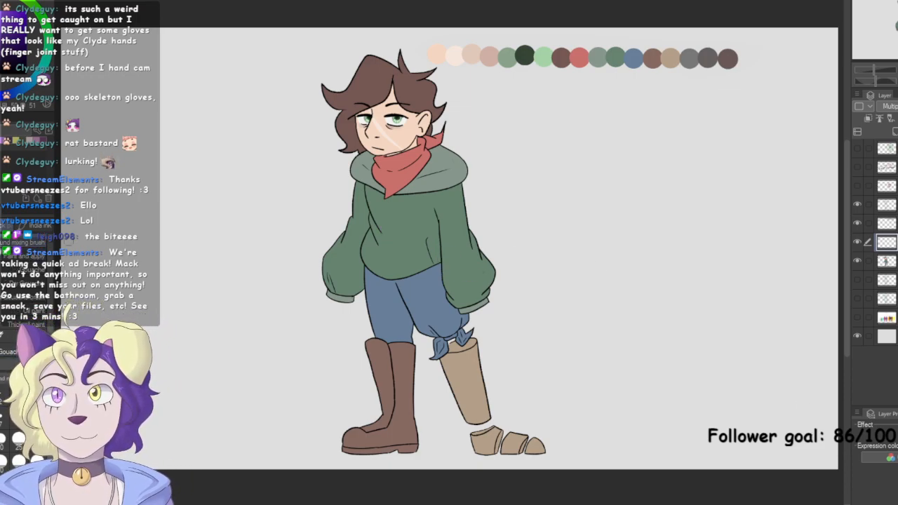
left_click_drag(334, 230, 393, 244)
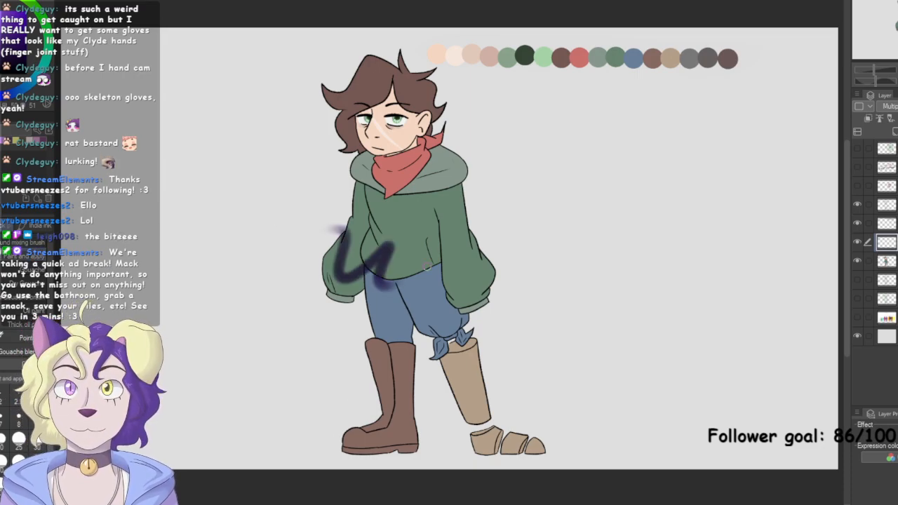
key("ctrl+z")
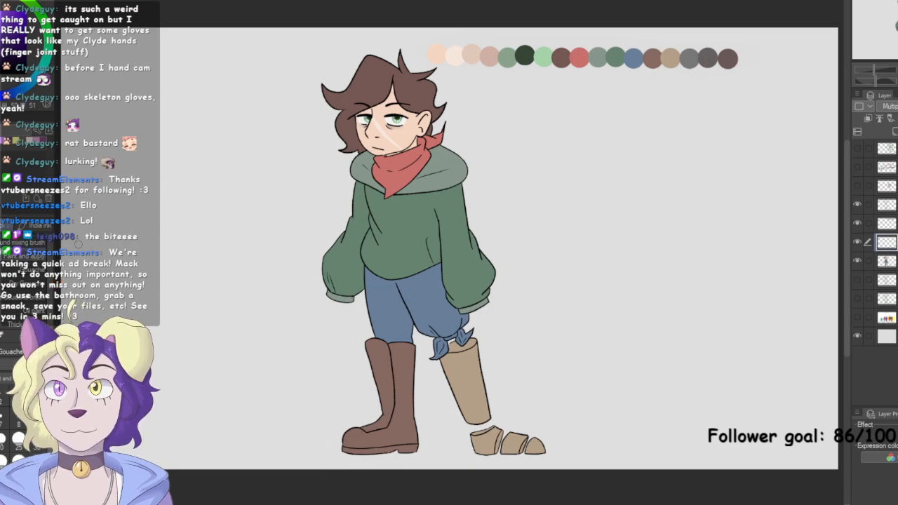
Clip the Multiply layer to the flat colour layer below
left_click(869, 118)
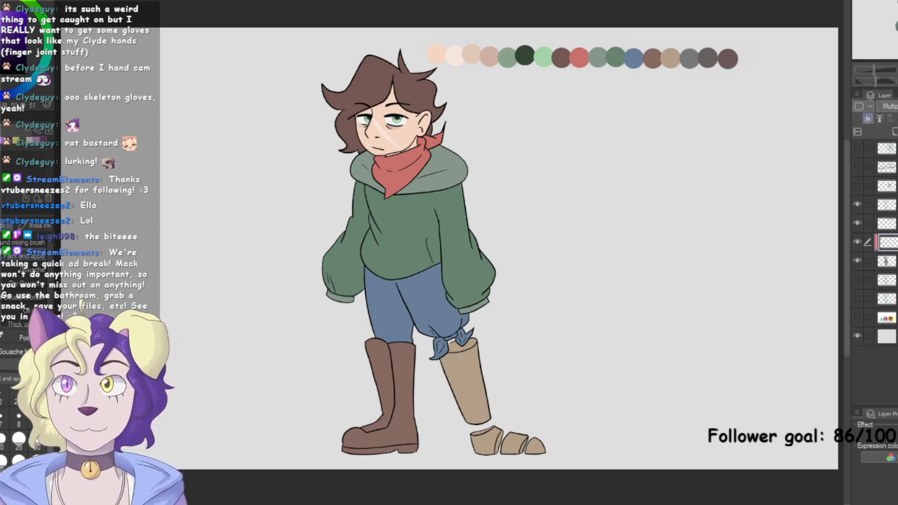
Try soft dark purple shading on the sweater, hood, bandana, face and hair, and clear it from the layer
mouse_move(325, 276)
left_mouse_down()
mouse_move(359, 290)
mouse_move(362, 267)
mouse_move(359, 293)
mouse_move(363, 176)
mouse_move(377, 269)
left_mouse_up()
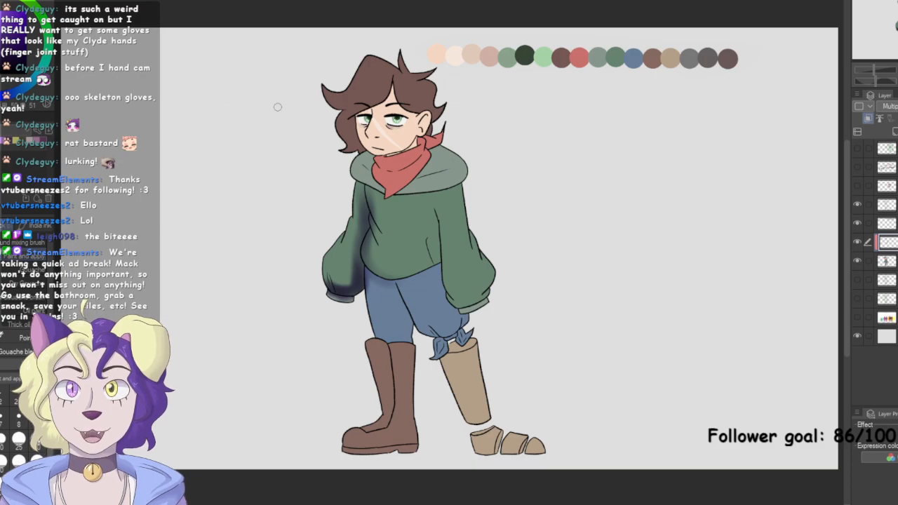
mouse_move(356, 248)
left_mouse_down()
mouse_move(420, 264)
mouse_move(371, 262)
mouse_move(406, 274)
mouse_move(438, 249)
mouse_move(436, 223)
mouse_move(436, 260)
mouse_move(413, 275)
mouse_move(437, 225)
mouse_move(443, 284)
mouse_move(463, 300)
mouse_move(491, 277)
mouse_move(481, 303)
mouse_move(466, 308)
mouse_move(463, 223)
left_mouse_up()
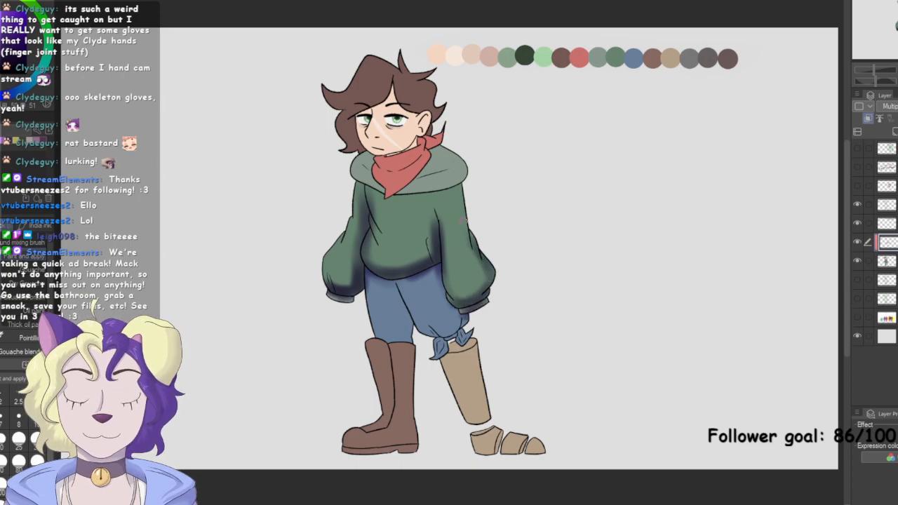
mouse_move(458, 154)
left_mouse_down()
mouse_move(460, 179)
mouse_move(389, 192)
mouse_move(474, 170)
mouse_move(413, 193)
mouse_move(470, 162)
mouse_move(415, 165)
mouse_move(393, 196)
left_mouse_up()
left_click_drag(442, 141, 434, 148)
left_click_drag(429, 115, 422, 150)
mouse_move(434, 113)
left_mouse_down()
mouse_move(419, 109)
mouse_move(425, 100)
mouse_move(379, 102)
mouse_move(347, 133)
mouse_move(361, 153)
left_mouse_up()
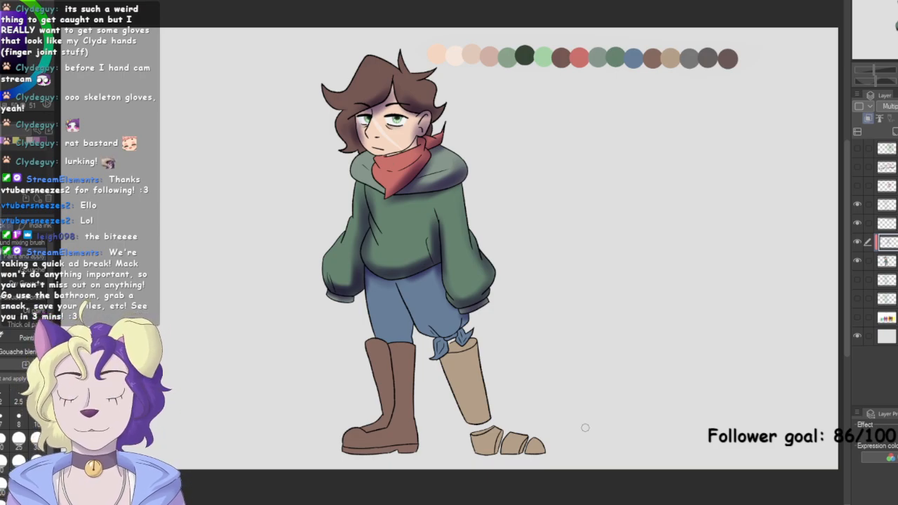
key("Delete")
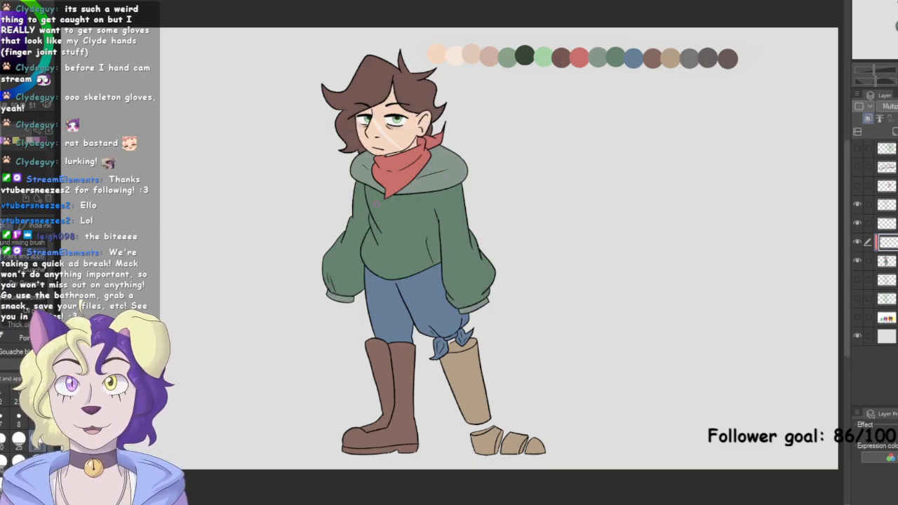
Test short dark purple shading strokes on the sweater's shoulder, chest and inner sleeve edge, undoing each one
left_click_drag(362, 193, 370, 210)
key("ctrl+z")
left_click_drag(396, 199, 438, 237)
key("ctrl+z")
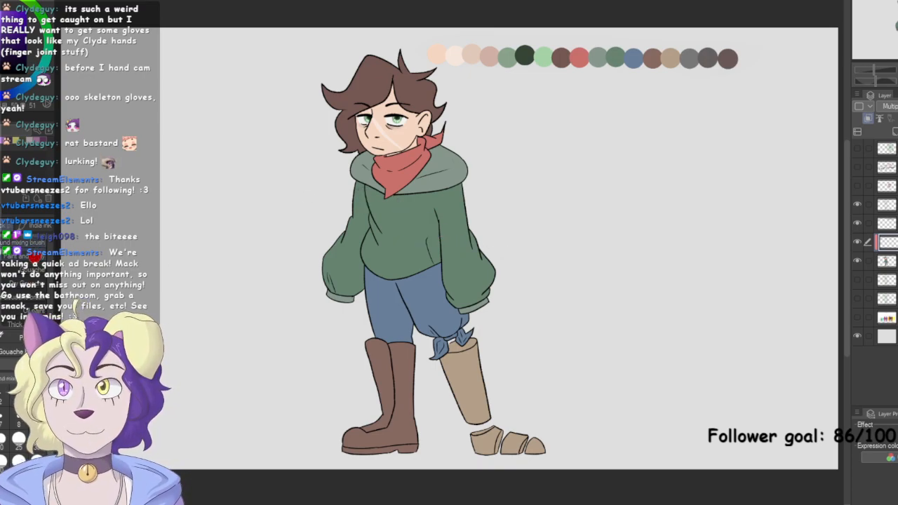
left_click_drag(364, 191, 376, 226)
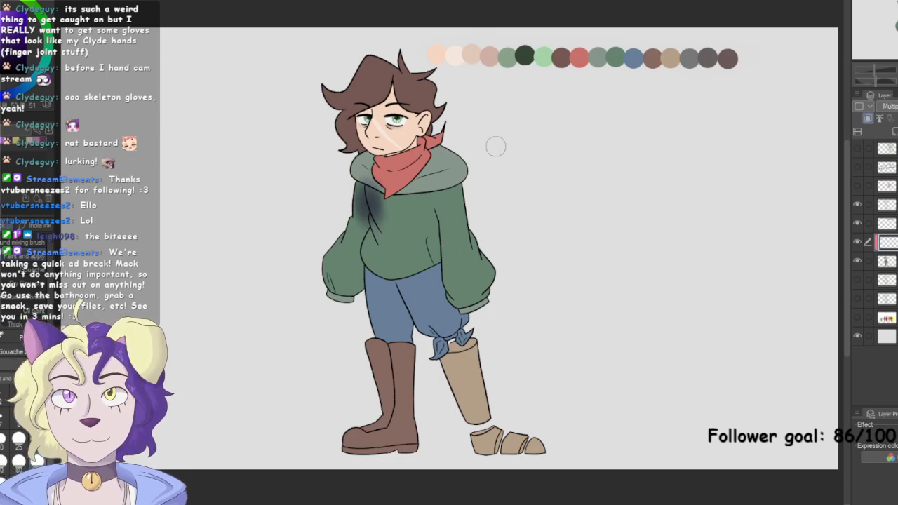
key("ctrl+z")
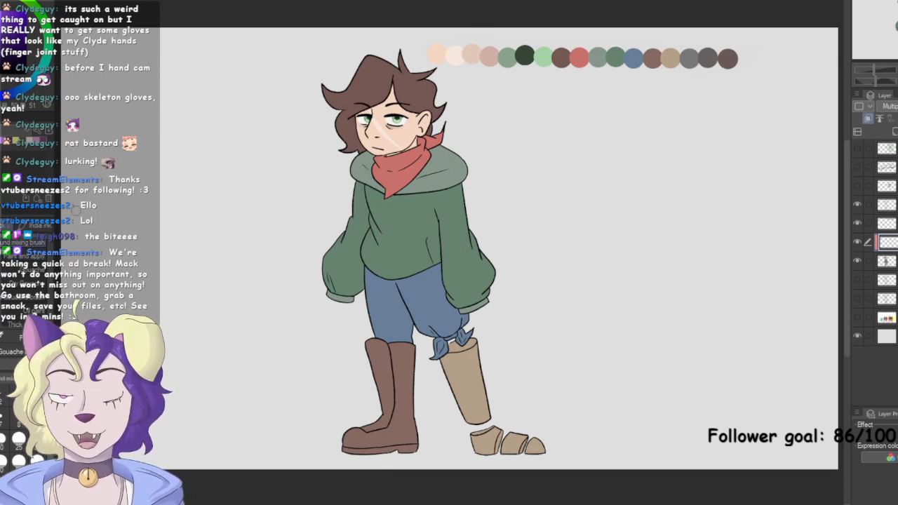
left_click_drag(427, 238, 438, 257)
key("ctrl+z")
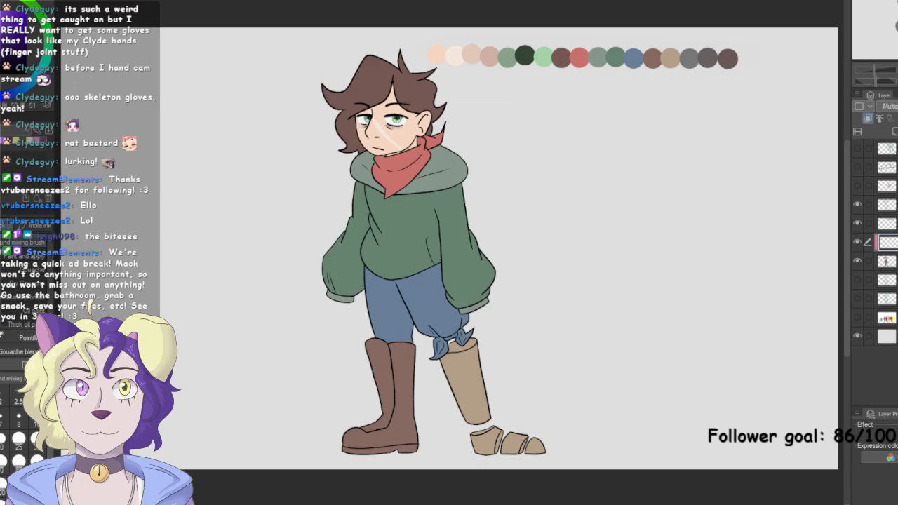
Paint a narrow dark purple shadow down the sleeve beside the torso's folds, and cover that sleeve's grey cuff
key("ctrl+plus")
left_click_drag(331, 163, 340, 193)
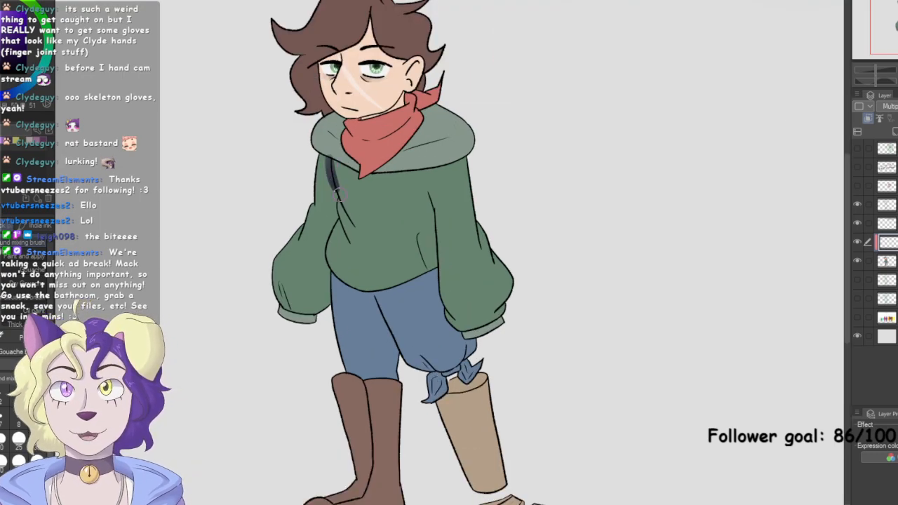
key("ctrl+z")
mouse_move(326, 156)
left_mouse_down()
mouse_move(339, 236)
mouse_move(336, 221)
mouse_move(324, 239)
mouse_move(331, 313)
mouse_move(321, 317)
mouse_move(327, 303)
mouse_move(306, 325)
mouse_move(286, 315)
mouse_move(333, 321)
mouse_move(286, 318)
left_mouse_up()
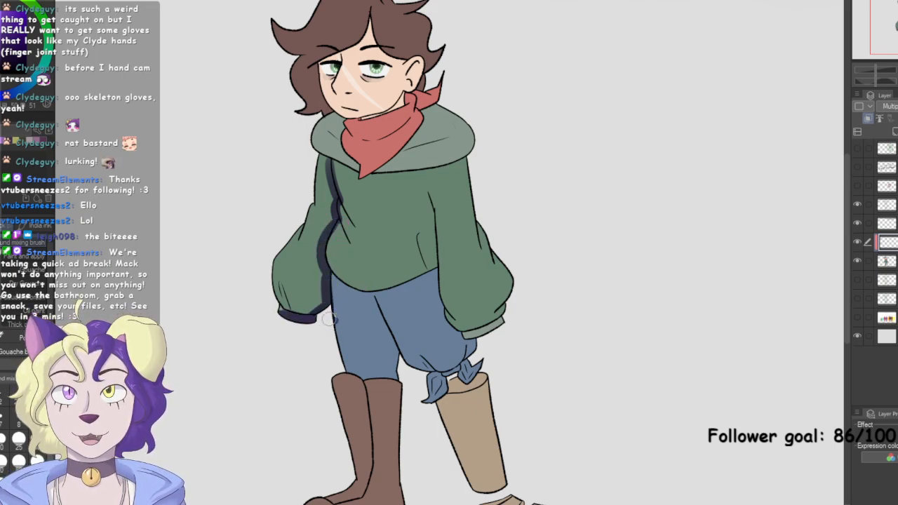
Paint matching dark purple shadows along the inner thigh, under the sweater hem, beside the other sleeve and on its cuff
key("e")
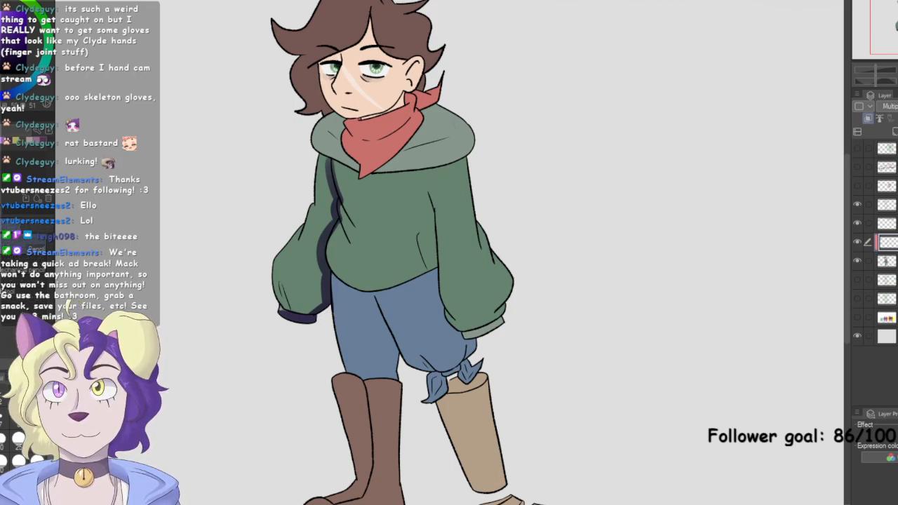
key("p")
key("b")
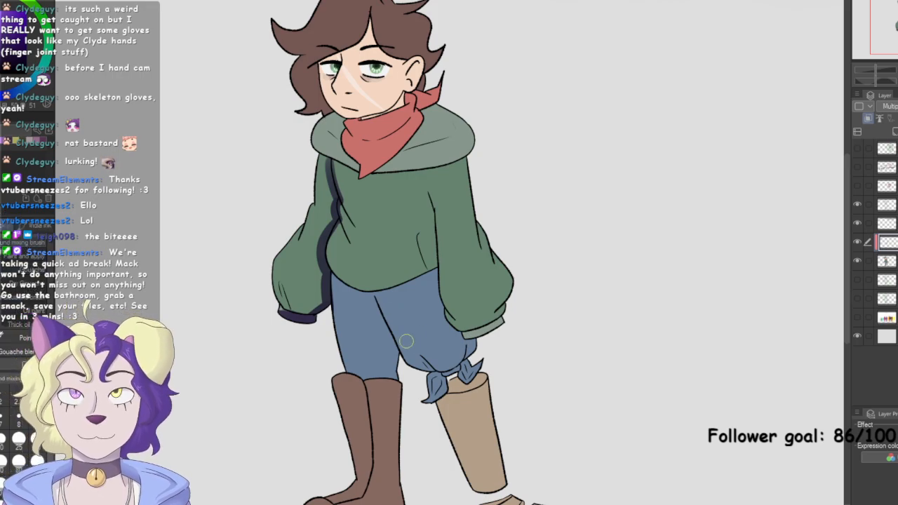
left_click_drag(366, 295, 401, 362)
mouse_move(340, 286)
left_mouse_down()
mouse_move(372, 300)
mouse_move(435, 268)
left_mouse_up()
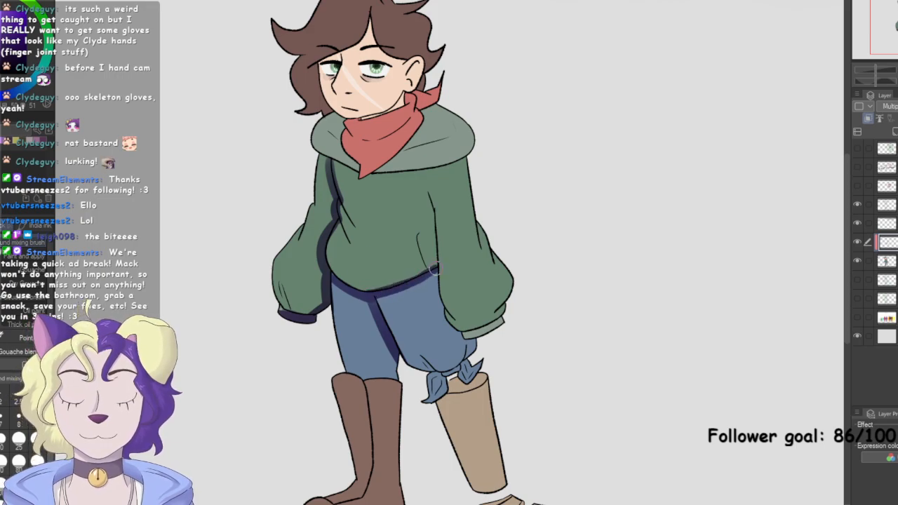
mouse_move(435, 213)
left_mouse_down()
mouse_move(449, 322)
mouse_move(473, 342)
mouse_move(480, 339)
mouse_move(462, 334)
mouse_move(504, 321)
left_mouse_up()
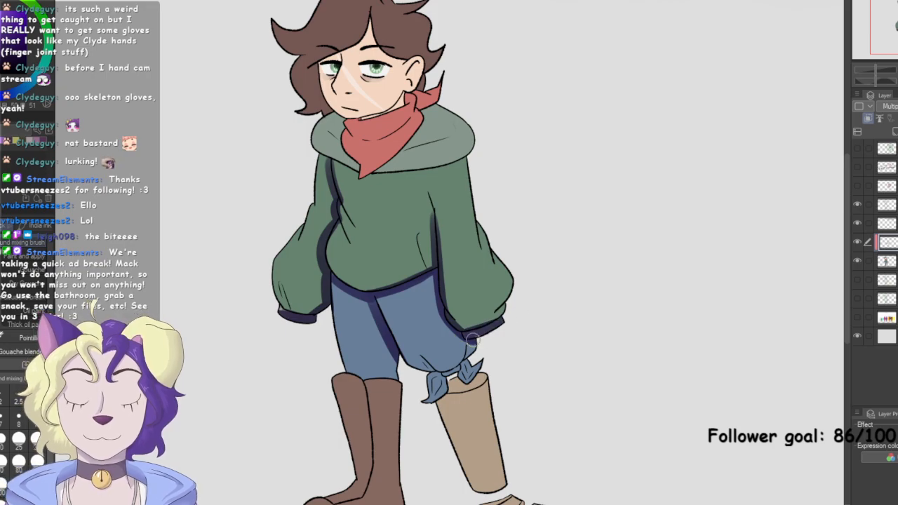
Paint hard-edged dark purple shadows along the outer sleeve, under and beside the hood, and on the bandana's edge and knot
mouse_move(509, 245)
left_mouse_down()
mouse_move(510, 281)
mouse_move(498, 319)
left_mouse_up()
left_click_drag(484, 219, 512, 282)
left_click_drag(473, 175, 493, 249)
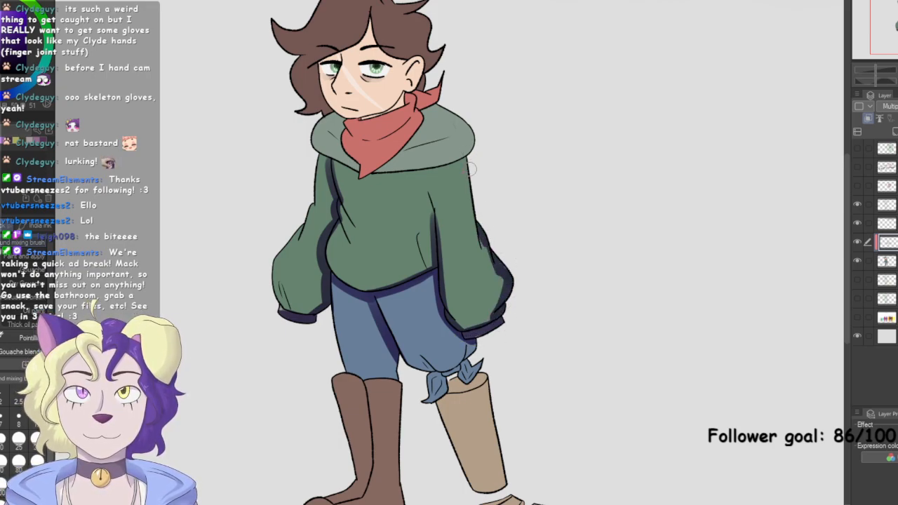
left_click_drag(472, 170, 482, 231)
mouse_move(365, 176)
left_mouse_down()
mouse_move(435, 163)
mouse_move(460, 150)
mouse_move(442, 162)
mouse_move(375, 172)
mouse_move(444, 161)
mouse_move(412, 137)
mouse_move(418, 94)
mouse_move(418, 106)
mouse_move(444, 78)
left_mouse_up()
scroll(377, 69, "up", 1)
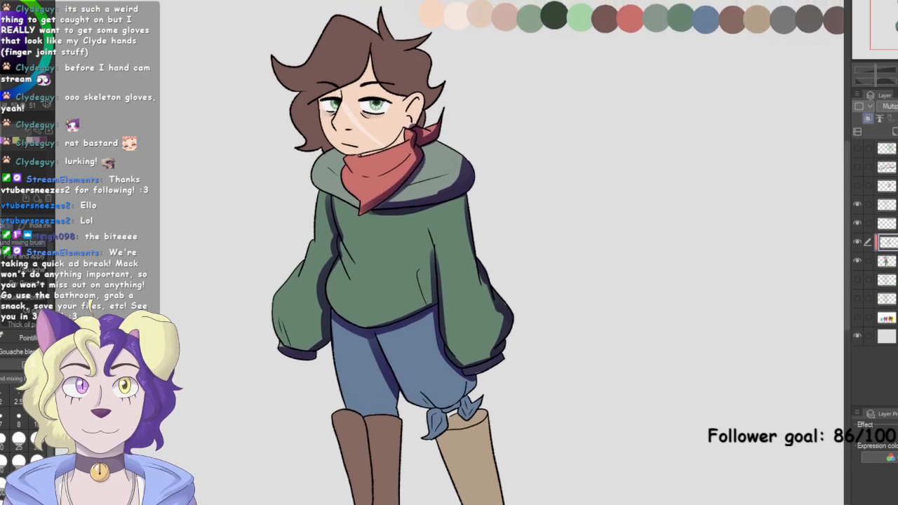
Paint dark purple shadows over the eyes, under the fringe and jaw, and along the bandana's folds
mouse_move(337, 104)
left_mouse_down()
mouse_move(323, 103)
mouse_move(388, 103)
left_mouse_up()
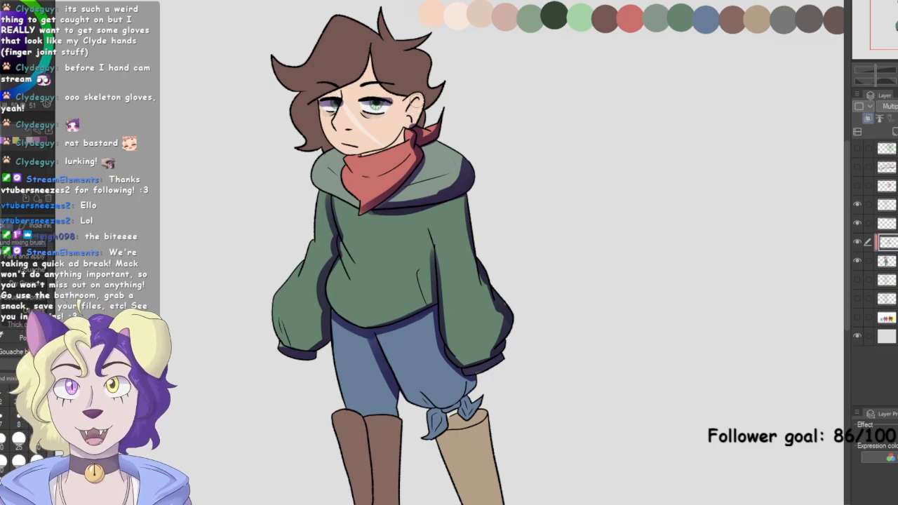
left_click_drag(369, 153, 360, 155)
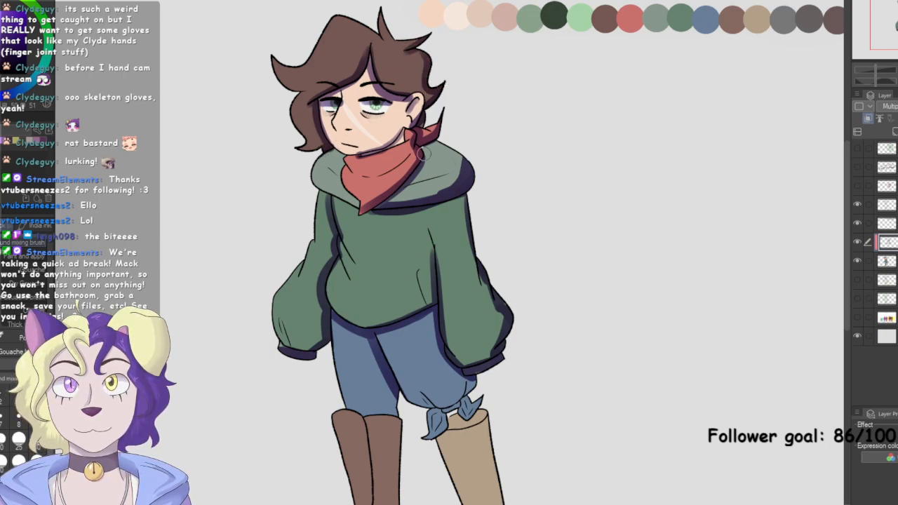
left_click_drag(365, 180, 415, 150)
mouse_move(344, 154)
left_mouse_down()
mouse_move(343, 185)
mouse_move(365, 208)
left_mouse_up()
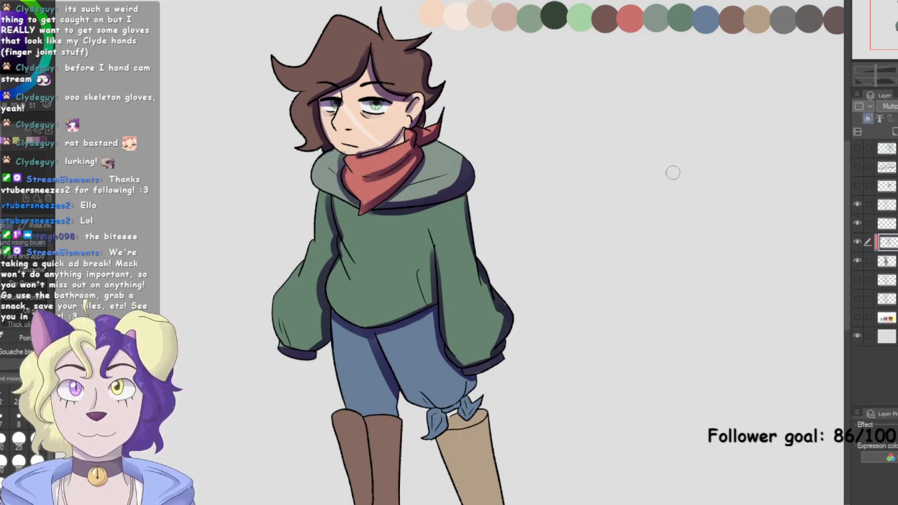
Paint dark purple shadows on the boot, knee ties, wooden leg and foot pieces, and lower the shading layer's opacity
left_click_drag(565, 322, 584, 218)
mouse_move(413, 296)
left_mouse_down()
mouse_move(424, 456)
mouse_move(435, 473)
mouse_move(397, 468)
mouse_move(427, 454)
mouse_move(370, 464)
left_mouse_up()
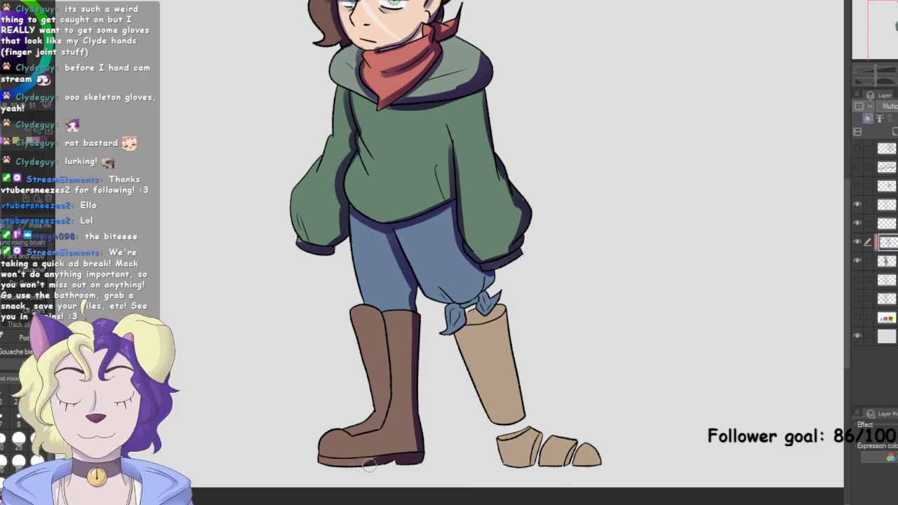
mouse_move(455, 335)
left_mouse_down()
mouse_move(477, 301)
mouse_move(496, 308)
left_mouse_up()
left_click_drag(497, 276, 486, 296)
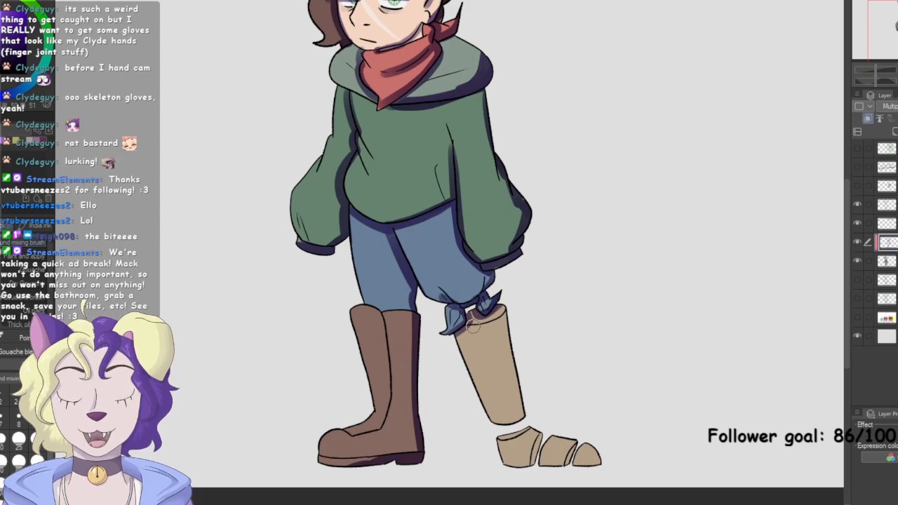
left_click_drag(505, 296, 518, 417)
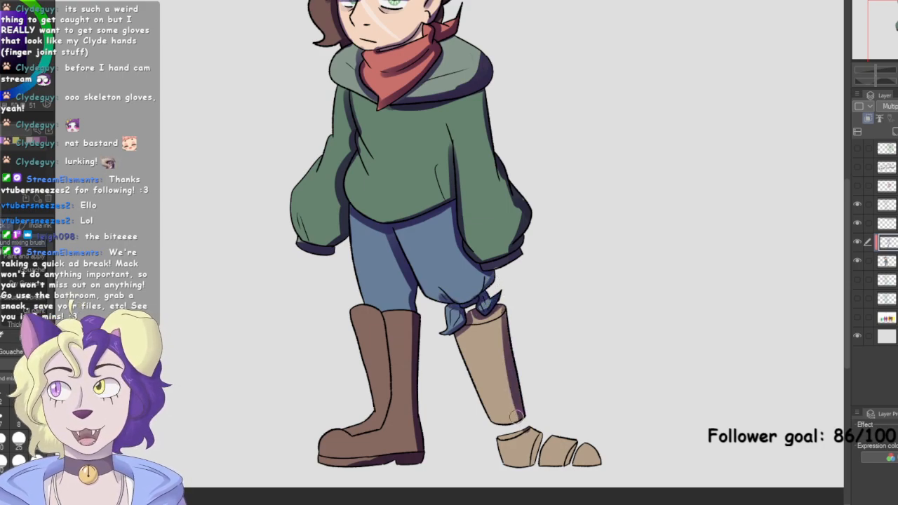
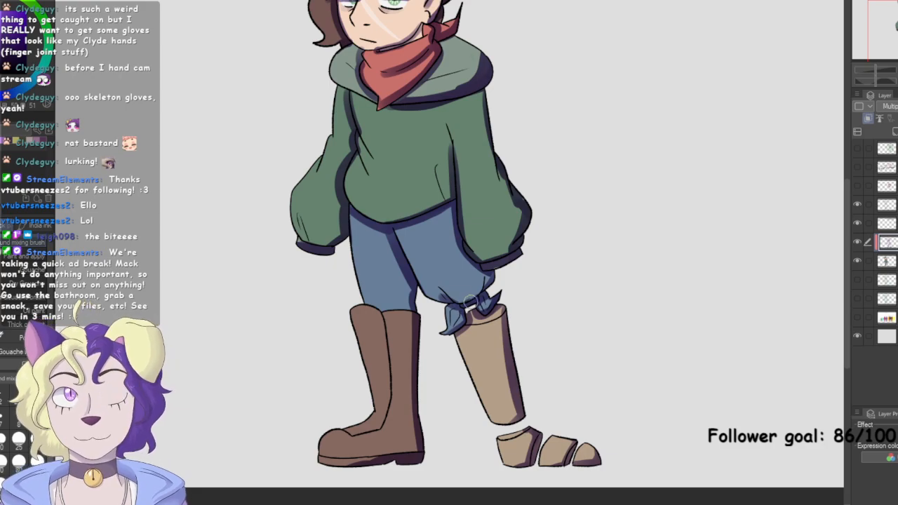
left_click_drag(847, 281, 847, 251)
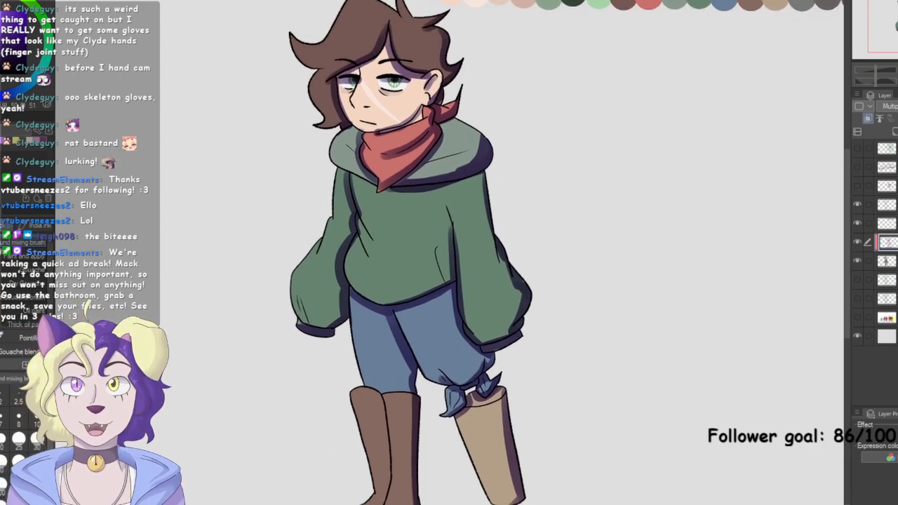
key("ctrl+0")
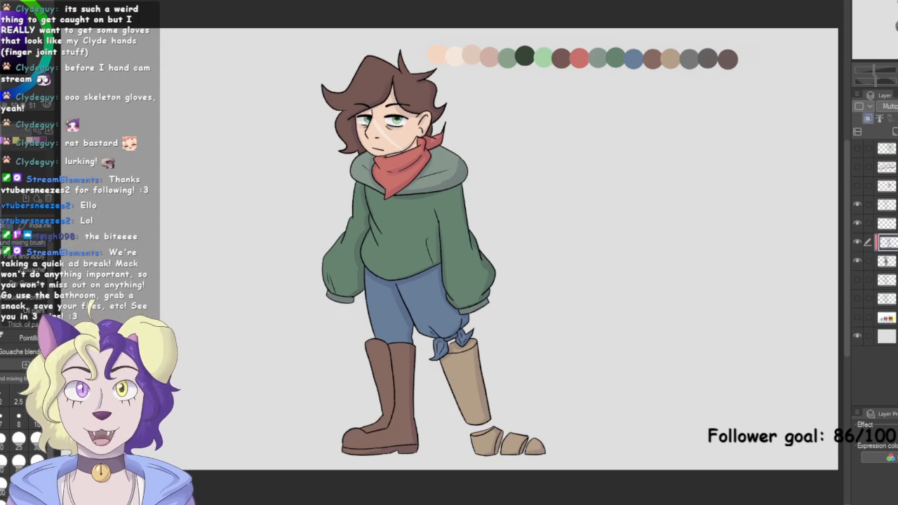
Add a second clipped Multiply layer directly above the flat colours, and choose the Paint and apply brush
left_click(887, 261)
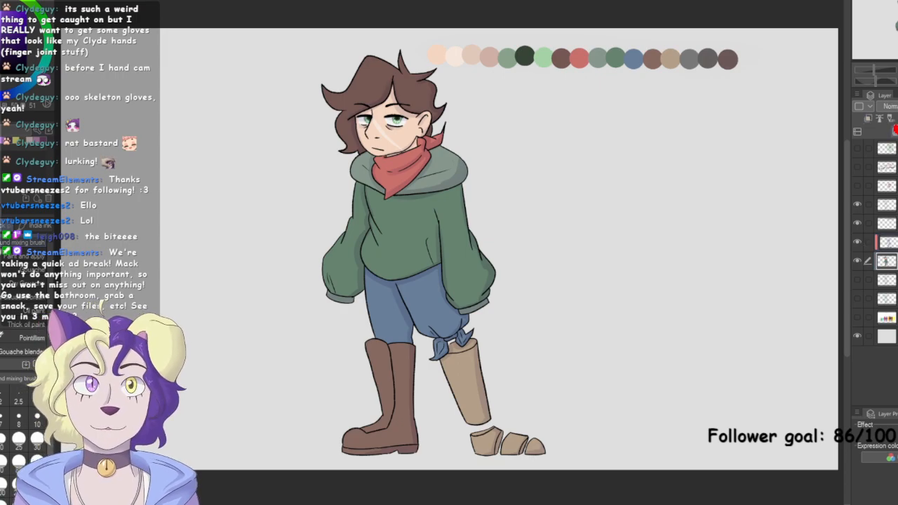
left_click(868, 118)
key("ctrl+plus")
left_click(25, 257)
left_click(890, 107)
left_click(888, 140)
Try soft dark purple strokes on the sleeve beside the torso folds, undoing each one
mouse_move(329, 179)
left_mouse_down()
mouse_move(337, 211)
mouse_move(309, 294)
left_mouse_up()
key("ctrl+0")
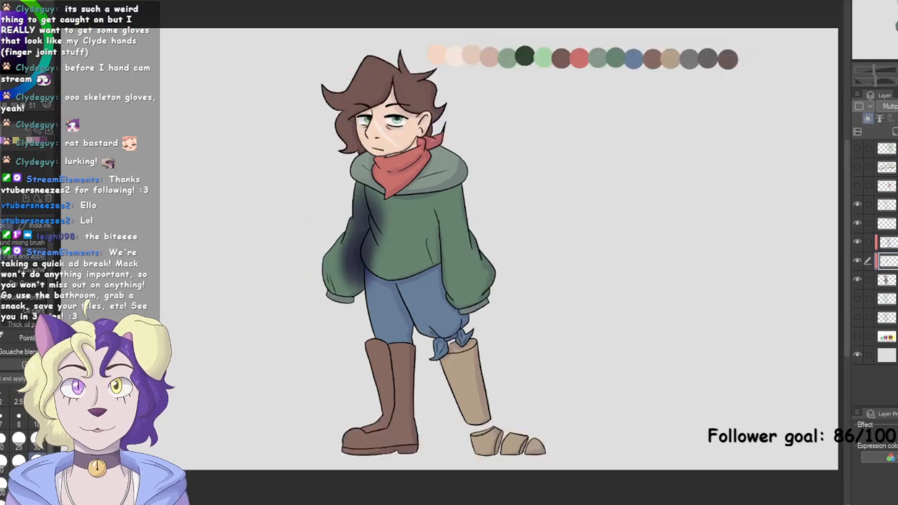
key("ctrl+z")
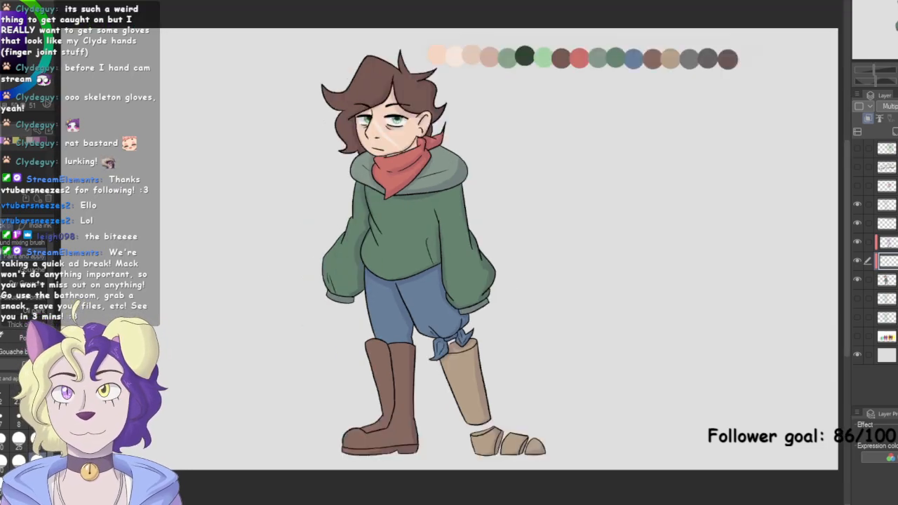
left_click_drag(364, 186, 371, 223)
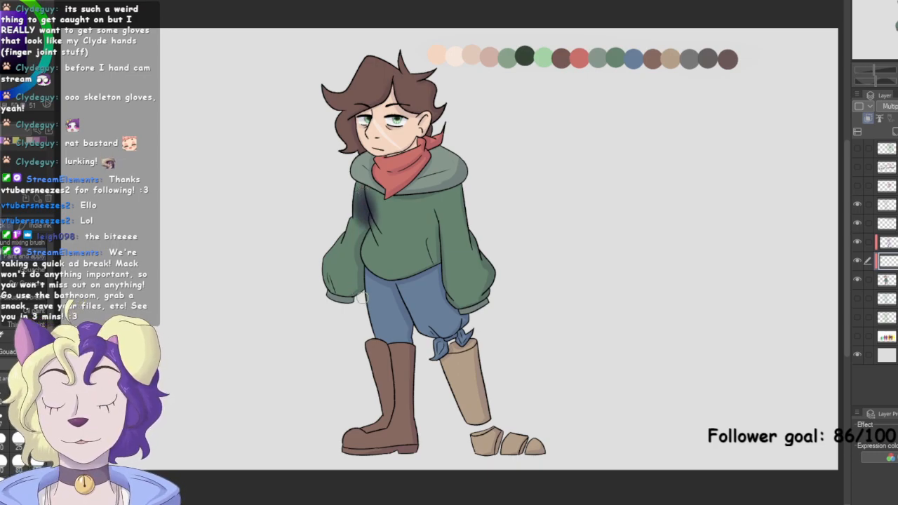
key("ctrl+z")
Paint soft dark purple shading down the sleeve and its cuff, across the trouser leg and along the boot
mouse_move(364, 186)
left_mouse_down()
mouse_move(367, 283)
mouse_move(362, 276)
mouse_move(354, 291)
mouse_move(324, 290)
mouse_move(351, 290)
left_mouse_up()
mouse_move(359, 221)
left_mouse_down()
mouse_move(367, 287)
mouse_move(356, 267)
mouse_move(407, 301)
mouse_move(411, 345)
mouse_move(400, 300)
mouse_move(401, 333)
mouse_move(378, 281)
mouse_move(409, 331)
mouse_move(411, 381)
mouse_move(410, 354)
mouse_move(405, 457)
mouse_move(396, 438)
mouse_move(342, 450)
mouse_move(418, 426)
mouse_move(370, 456)
mouse_move(426, 433)
mouse_move(393, 460)
mouse_move(414, 411)
mouse_move(407, 460)
mouse_move(415, 374)
mouse_move(395, 386)
mouse_move(392, 457)
mouse_move(402, 341)
mouse_move(406, 424)
left_mouse_up()
left_click_drag(397, 314, 396, 338)
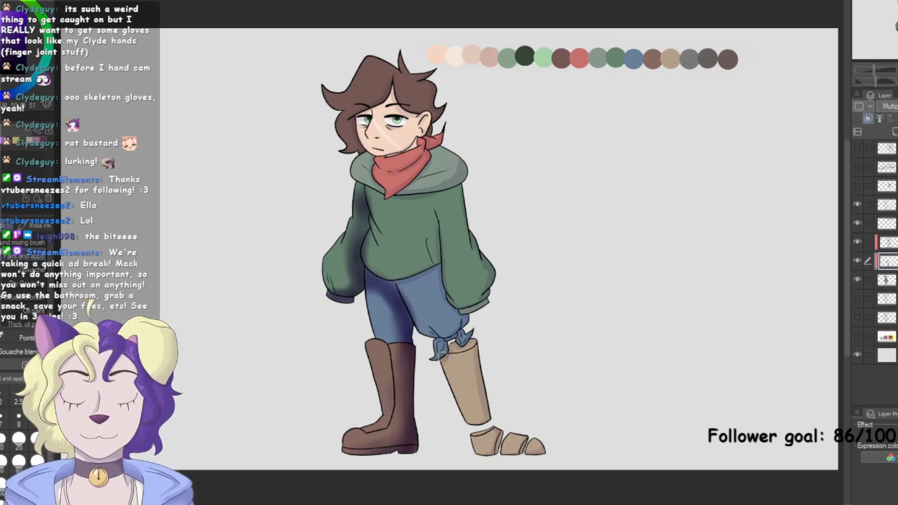
Paint soft dark purple shading on the other sleeve, bent trouser leg, sweater, hood, bandana, face and hair
mouse_move(465, 321)
left_mouse_down()
mouse_move(435, 265)
mouse_move(407, 287)
mouse_move(435, 275)
mouse_move(463, 315)
mouse_move(485, 295)
mouse_move(469, 223)
left_mouse_up()
mouse_move(445, 188)
left_mouse_down()
mouse_move(473, 273)
mouse_move(464, 172)
mouse_move(473, 258)
left_mouse_up()
mouse_move(416, 271)
left_mouse_down()
mouse_move(436, 225)
mouse_move(437, 255)
left_mouse_up()
mouse_move(388, 195)
left_mouse_down()
mouse_move(464, 174)
mouse_move(426, 197)
mouse_move(456, 149)
mouse_move(407, 197)
mouse_move(451, 165)
mouse_move(453, 182)
mouse_move(459, 167)
mouse_move(441, 194)
mouse_move(454, 152)
mouse_move(413, 193)
mouse_move(393, 190)
mouse_move(421, 153)
mouse_move(388, 171)
mouse_move(424, 158)
left_mouse_up()
mouse_move(414, 115)
left_mouse_down()
mouse_move(402, 104)
mouse_move(434, 98)
mouse_move(425, 133)
left_mouse_up()
mouse_move(352, 117)
left_mouse_down()
mouse_move(384, 92)
mouse_move(393, 108)
mouse_move(355, 128)
mouse_move(370, 149)
mouse_move(383, 110)
mouse_move(408, 113)
mouse_move(404, 153)
left_mouse_up()
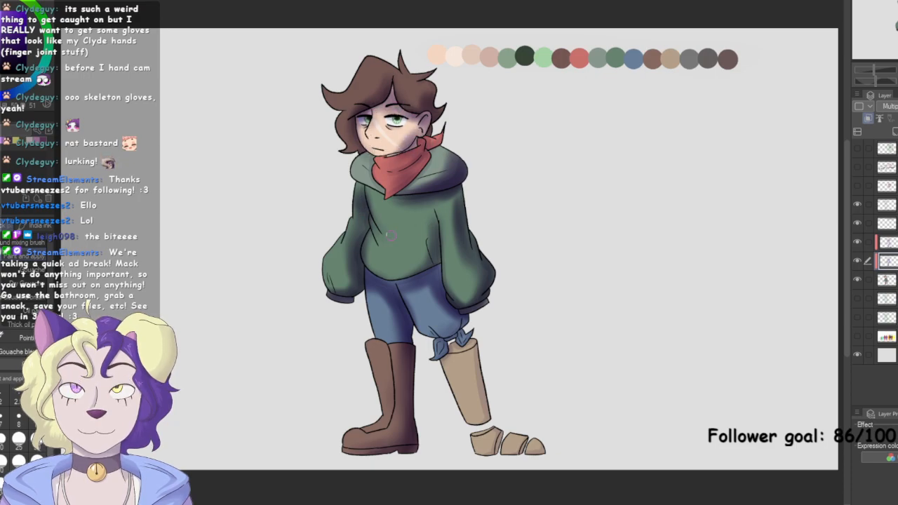
Shade the wooden leg and foot pieces softly in dark purple, and lower the soft shading layer's opacity
mouse_move(480, 349)
left_mouse_down()
mouse_move(468, 393)
mouse_move(487, 421)
left_mouse_up()
mouse_move(483, 390)
left_mouse_down()
mouse_move(475, 427)
mouse_move(496, 425)
mouse_move(488, 464)
mouse_move(508, 426)
mouse_move(519, 442)
mouse_move(533, 434)
mouse_move(516, 467)
mouse_move(529, 437)
mouse_move(531, 461)
left_mouse_up()
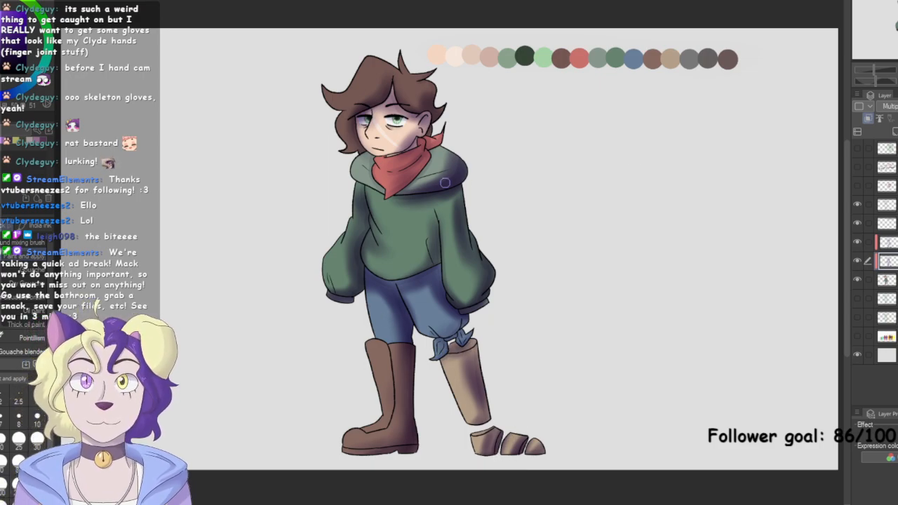
left_click(890, 106)
left_click(891, 106)
left_click(897, 106)
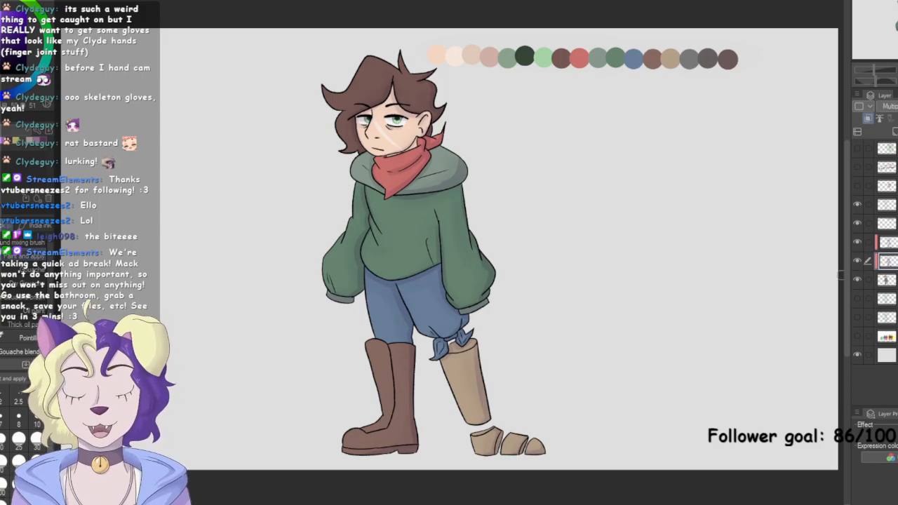
Select the hard-edged shading layer above the soft shading, and switch to the Textured pen
scroll(403, 116, "up", 4)
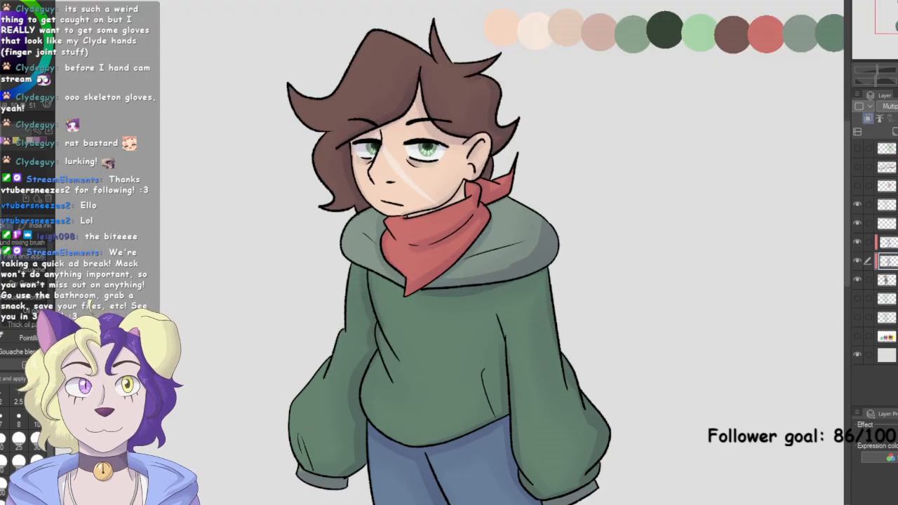
left_click(888, 242)
left_click_drag(450, 253, 443, 285)
key("p")
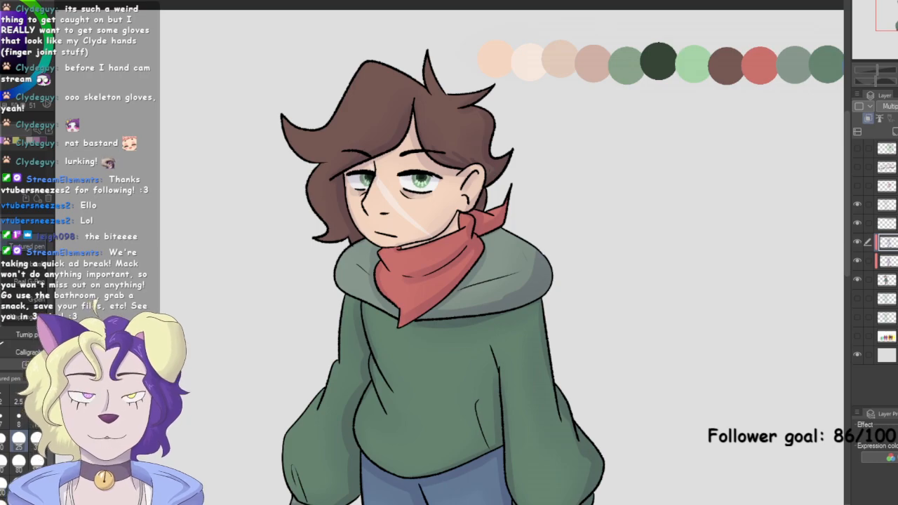
key("ctrl+0")
left_click_drag(449, 253, 541, 334)
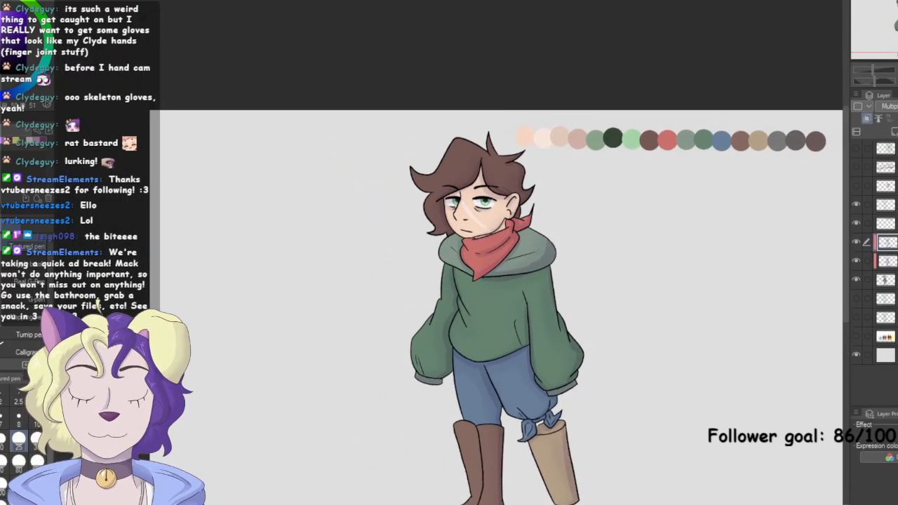
key("ctrl+z")
key("ctrl+y")
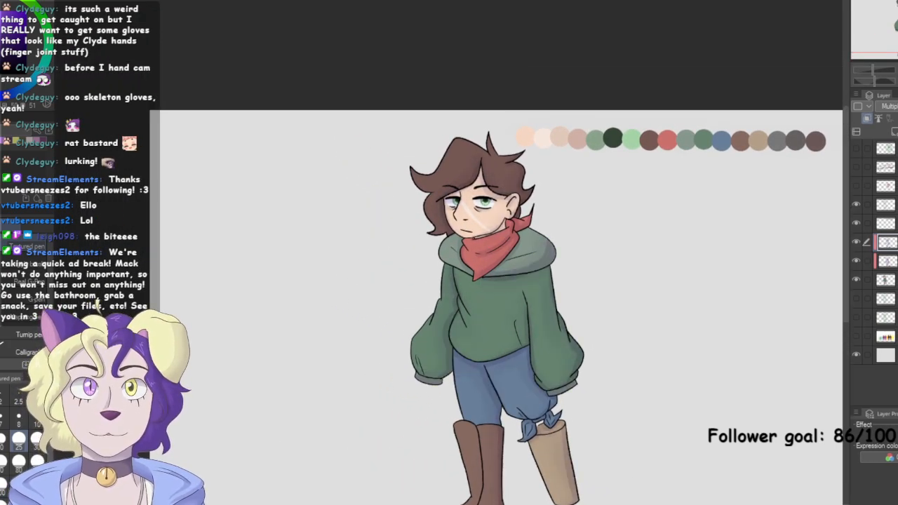
key("ctrl+plus")
key("ctrl+plus")
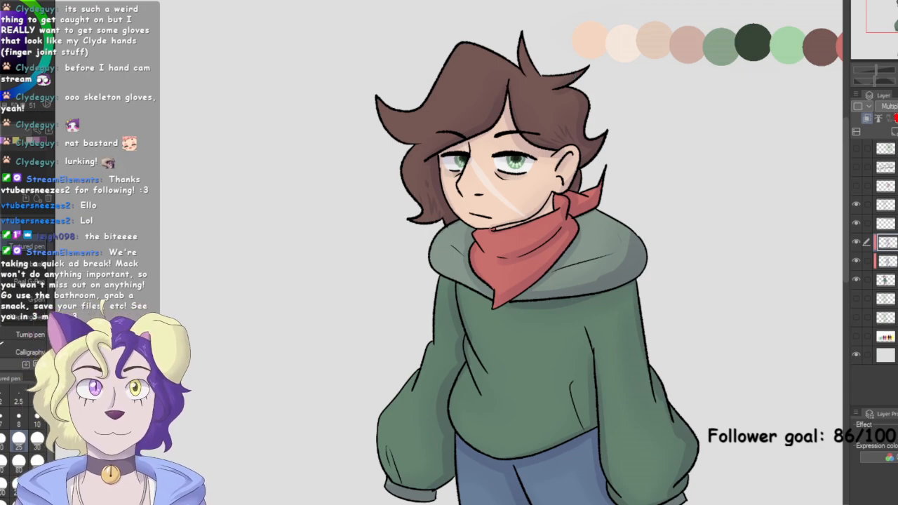
key("ctrl+0")
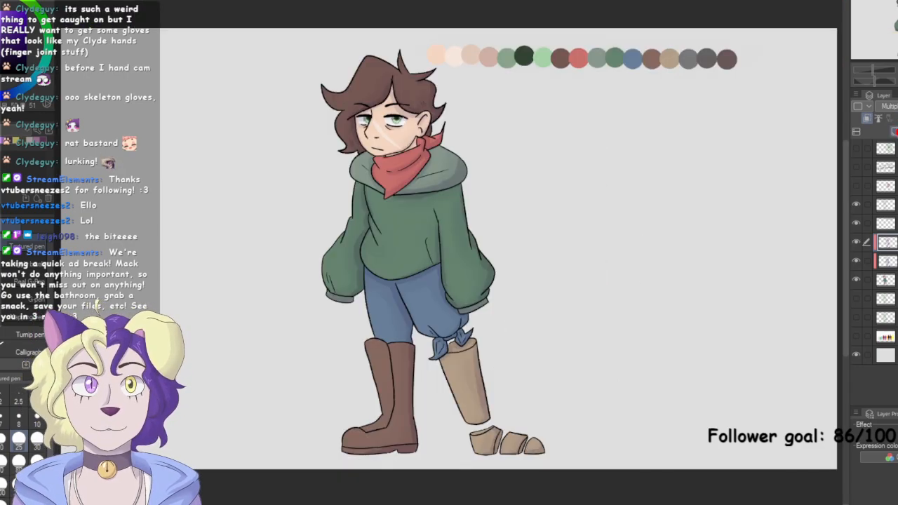
Add another clipped layer above both shading layers, set it to Multiply, and choose a watercolor brush
key("ctrl+shift+n")
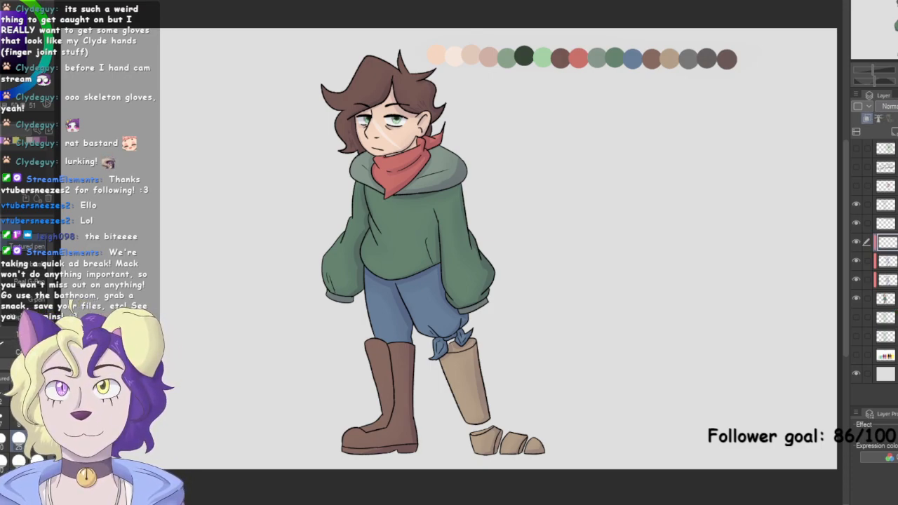
key("b")
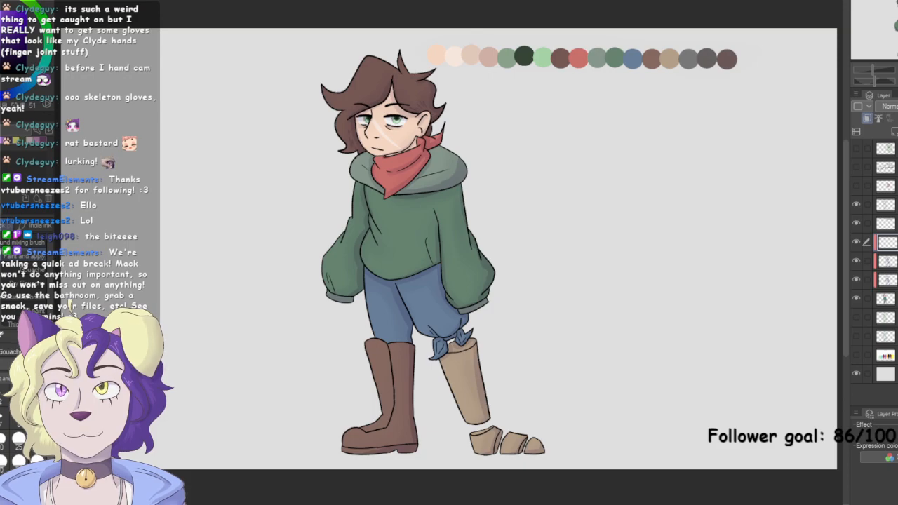
left_click(16, 215)
left_click(9, 245)
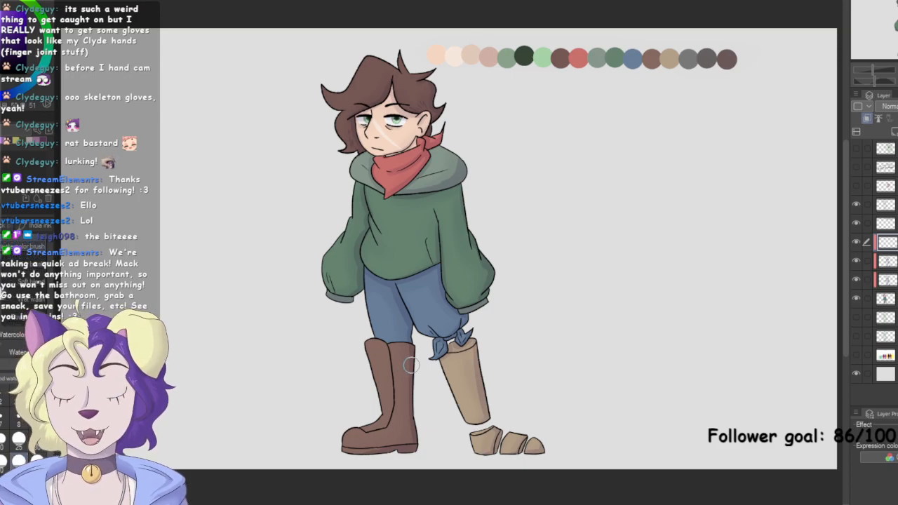
left_click(890, 106)
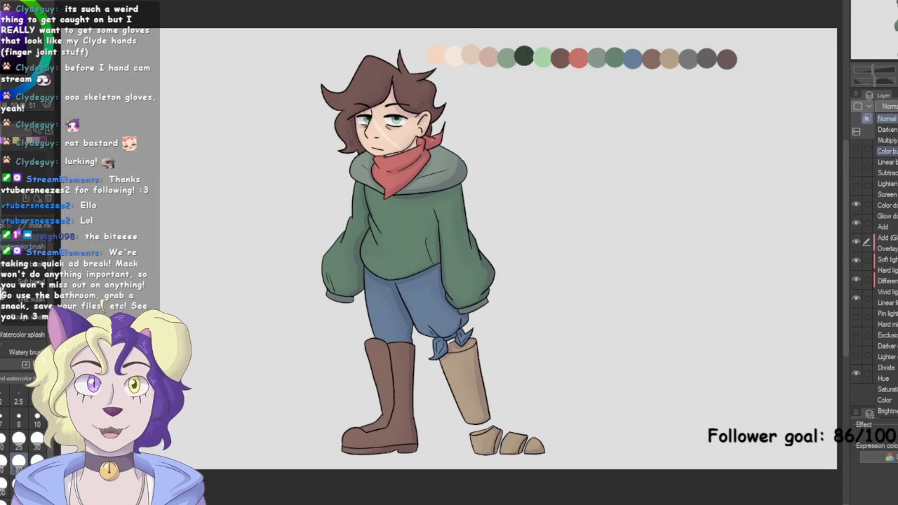
left_click(888, 141)
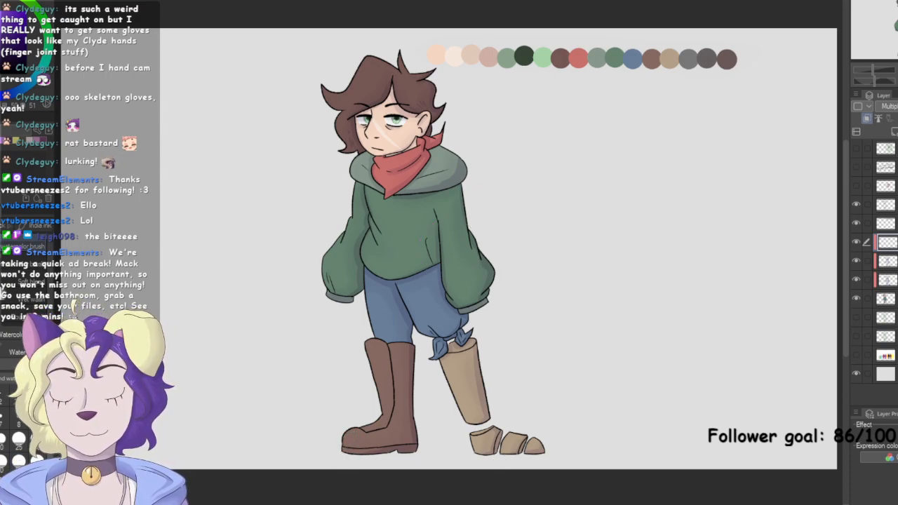
Cover the figure from the chest down with a purple tint, blend its upper edge, and reduce the tint's strength
mouse_move(566, 430)
left_mouse_down()
mouse_move(403, 453)
mouse_move(361, 441)
mouse_move(456, 376)
mouse_move(494, 333)
mouse_move(505, 276)
mouse_move(391, 314)
mouse_move(331, 308)
mouse_move(488, 217)
mouse_move(501, 192)
mouse_move(421, 242)
mouse_move(358, 253)
left_mouse_up()
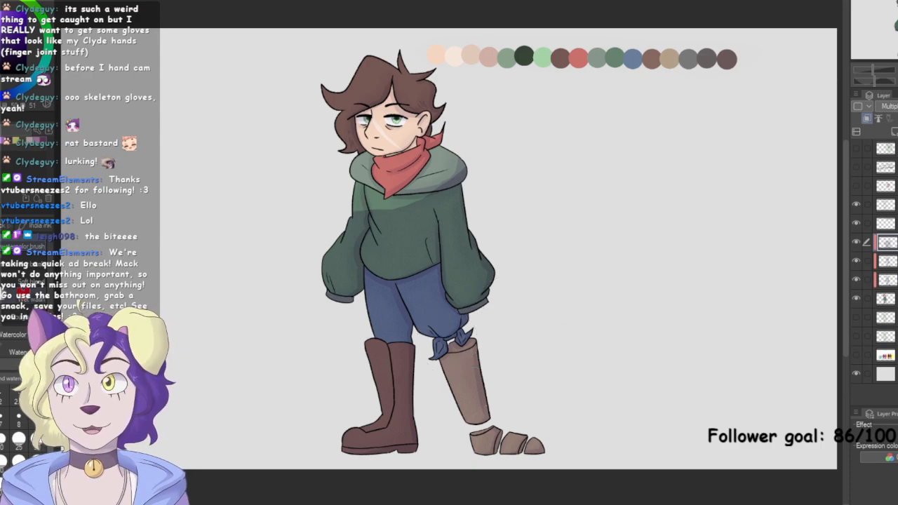
left_click(1, 226)
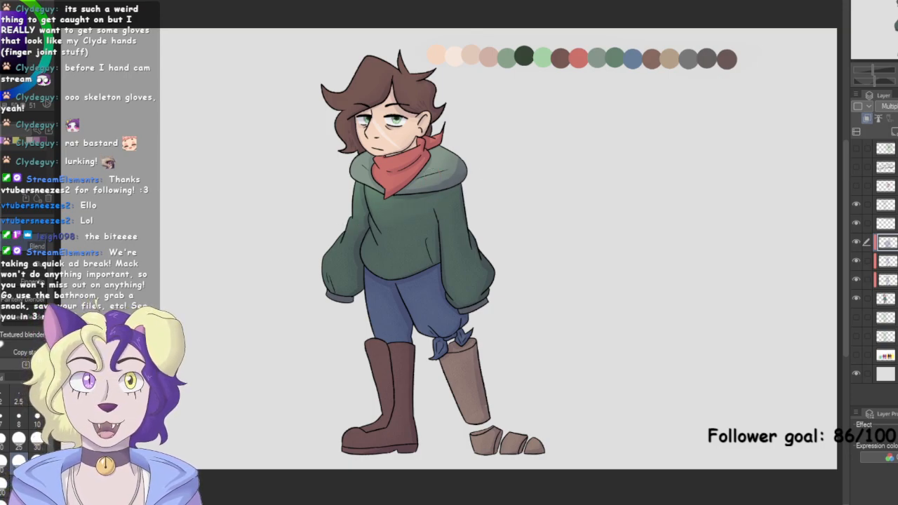
key("ctrl+z")
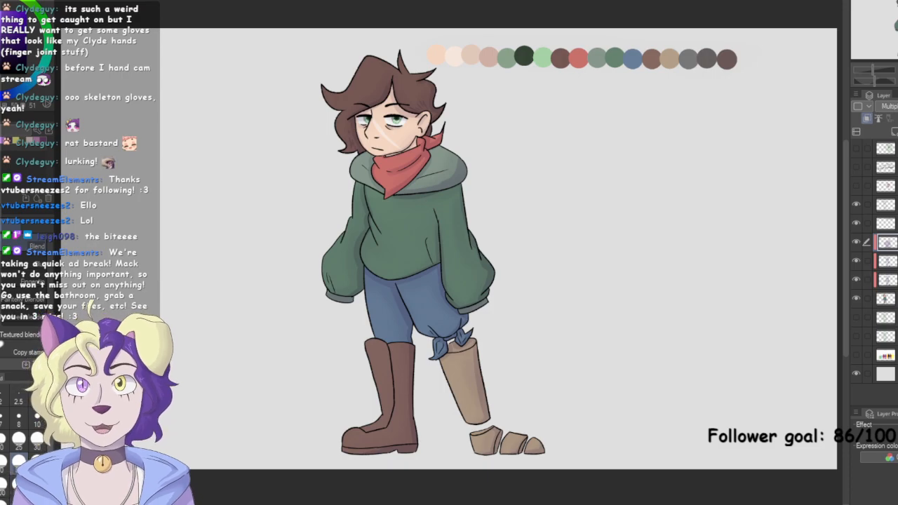
Examine the shading texture on the wooden leg up close
left_click_drag(463, 372, 450, 249)
key("ctrl+plus")
key("ctrl+plus")
key("ctrl+plus")
key("ctrl+plus")
key("ctrl+plus")
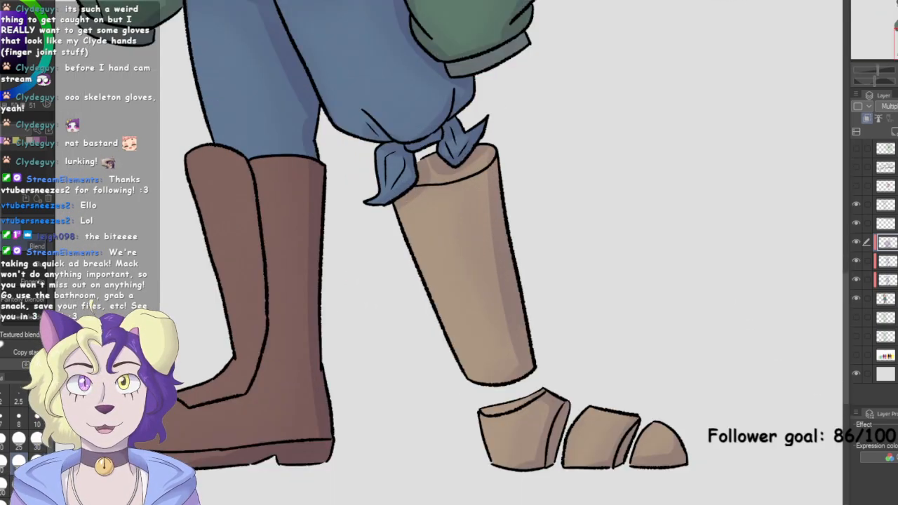
key("ctrl+plus")
key("ctrl+plus")
key("ctrl+plus")
key("ctrl+plus")
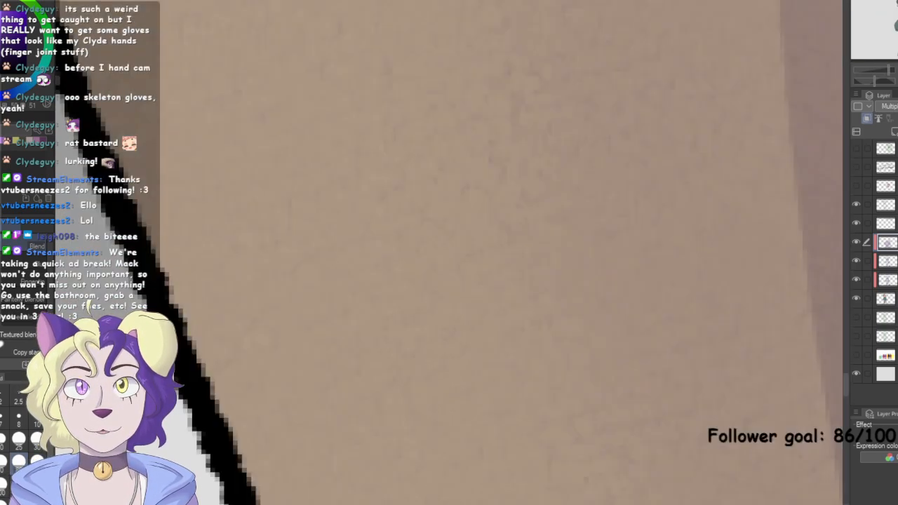
Examine the shading texture on the green hoodie up close
key("ctrl+0")
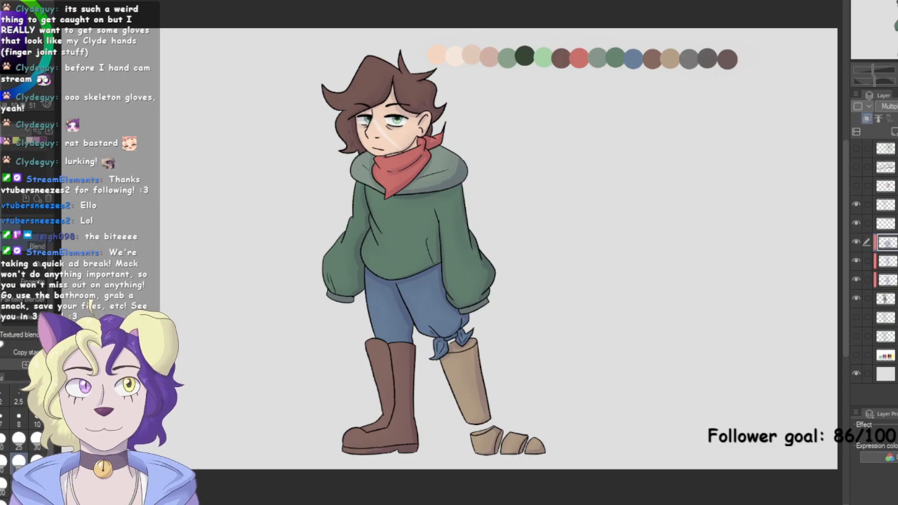
key("ctrl+plus")
key("ctrl+plus")
key("ctrl+plus")
key("ctrl+plus")
key("ctrl+plus")
key("ctrl+plus")
key("ctrl+plus")
key("ctrl+plus")
key("ctrl+plus")
key("ctrl+plus")
key("ctrl+plus")
key("ctrl+plus")
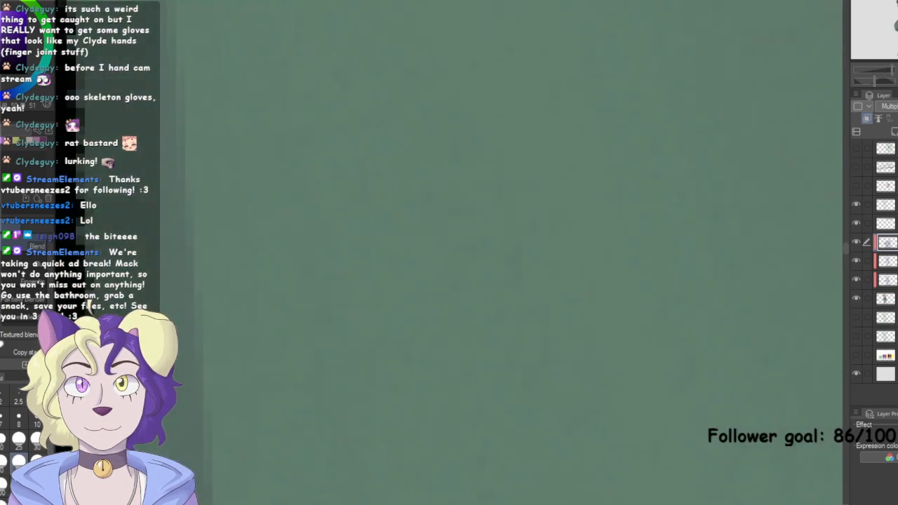
key("ctrl+0")
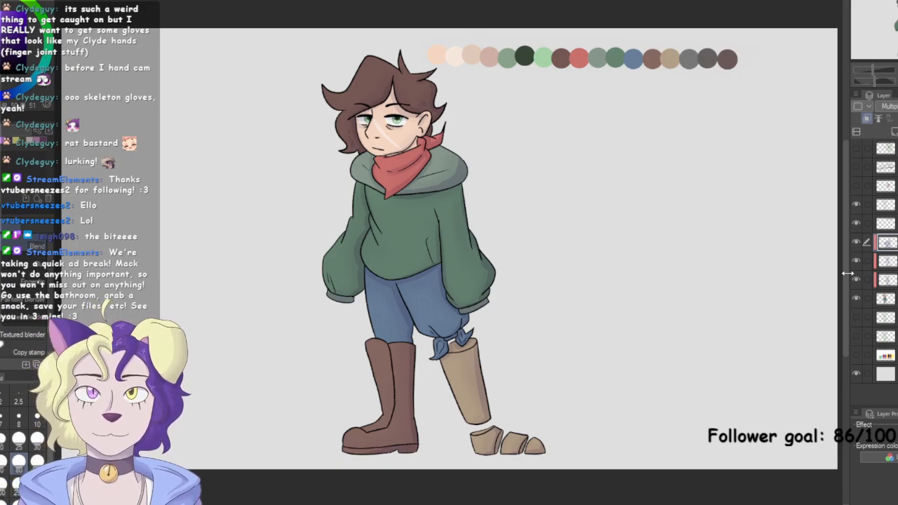
Merge the purple tint layer with the shading layer below it, and add a new layer above for the Textured pen
key("ctrl+e")
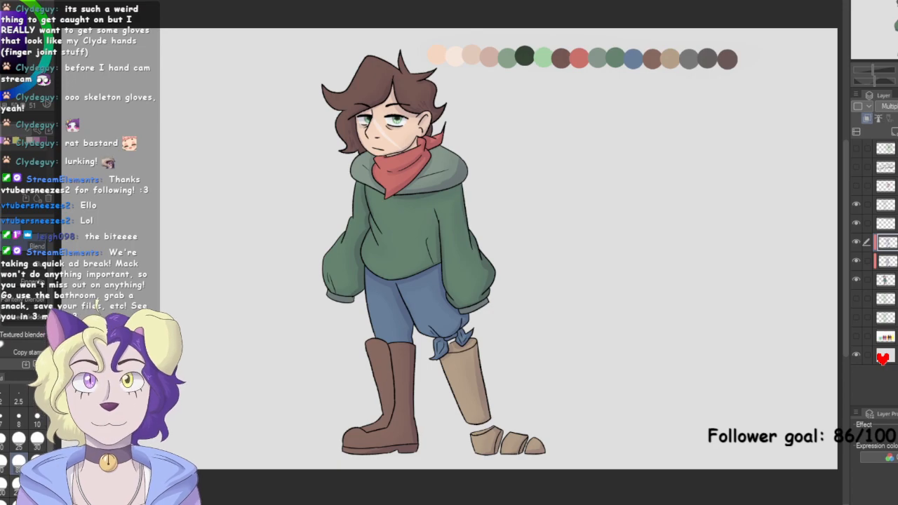
left_click_drag(435, 232, 449, 269)
key("ctrl+plus")
left_click_drag(892, 23, 892, 21)
key("p")
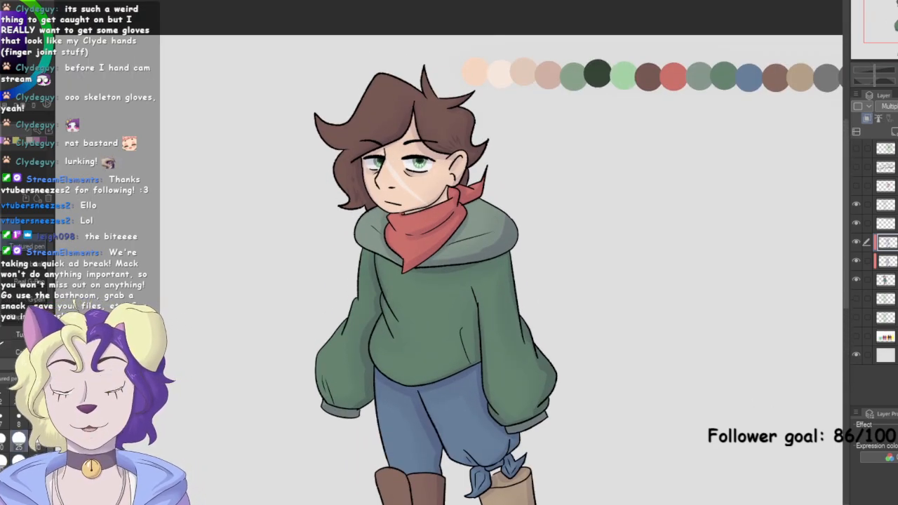
left_click(894, 131)
Sketch a rough, spiky tuft of black strokes in the empty space beside the figure and clear it
left_click_drag(673, 171, 640, 232)
left_click_drag(656, 187, 647, 232)
mouse_move(651, 205)
left_mouse_down()
mouse_move(670, 246)
mouse_move(695, 249)
left_mouse_up()
left_click_drag(667, 170, 649, 257)
left_click_drag(684, 155, 657, 256)
left_click_drag(670, 182, 684, 244)
mouse_move(681, 211)
left_mouse_down()
mouse_move(716, 253)
mouse_move(730, 251)
mouse_move(698, 126)
mouse_move(755, 251)
left_mouse_up()
left_click_drag(703, 221, 755, 253)
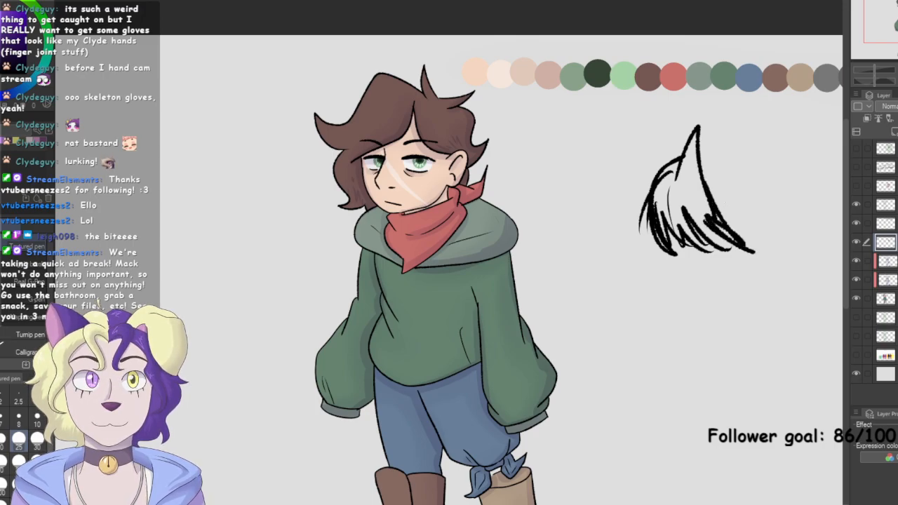
key("Delete")
Set the blending mode of the empty layer above the shading to Add
scroll(449, 281, "up", 3)
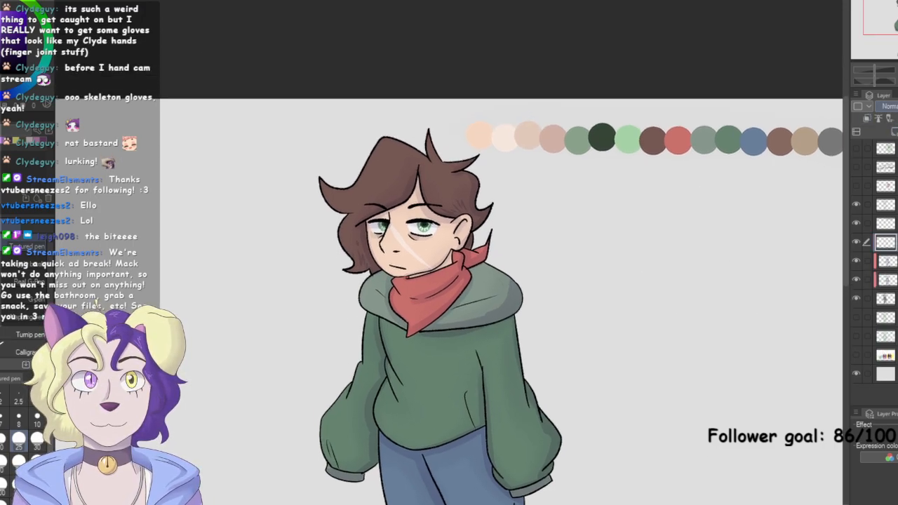
key("ctrl+0")
left_click(890, 107)
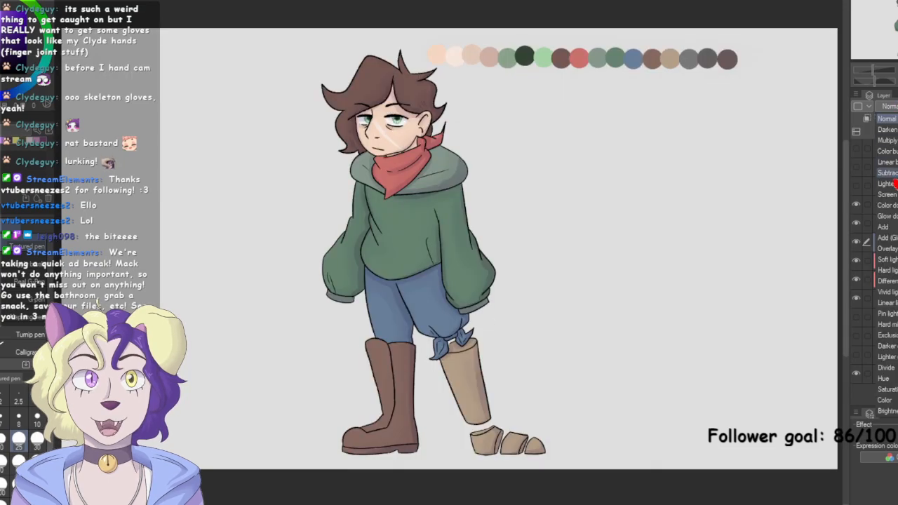
left_click(886, 226)
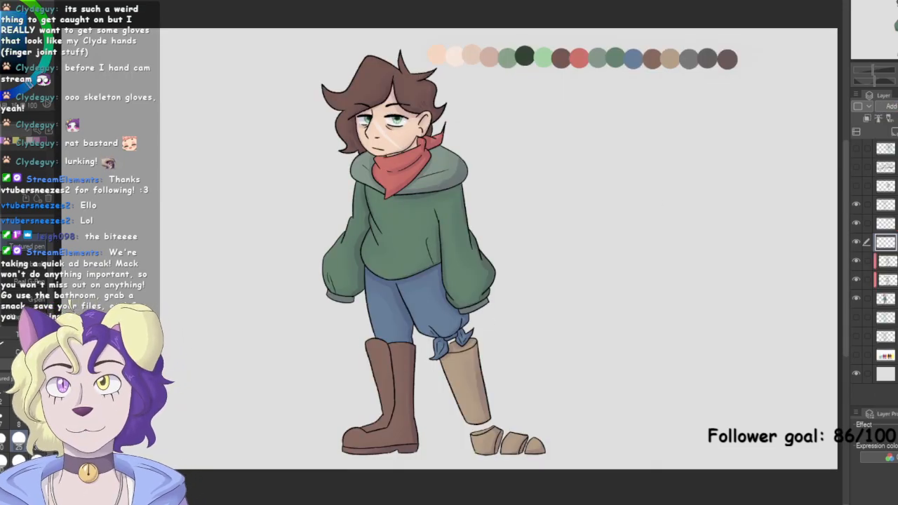
Try soft light highlights on the hair with a painting brush on an extra Normal layer, and undo them
key("ctrl+shift+n")
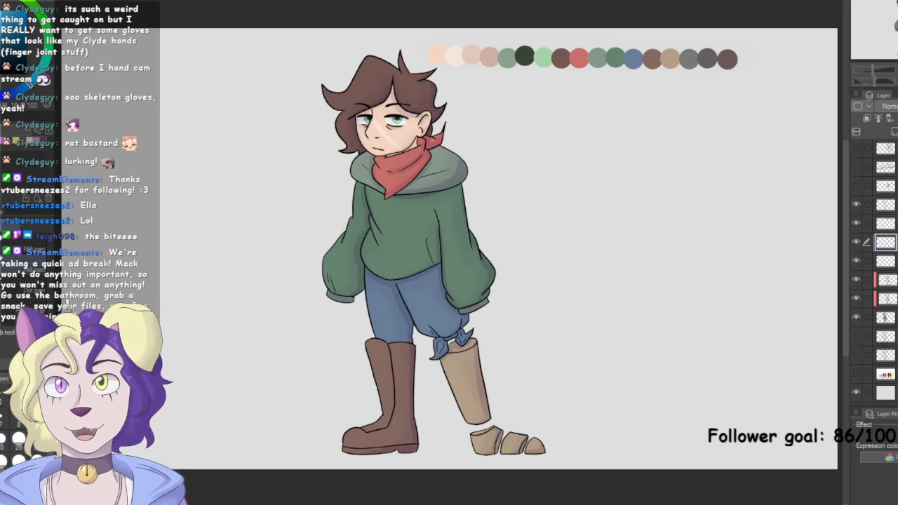
key("b")
left_click(5, 224)
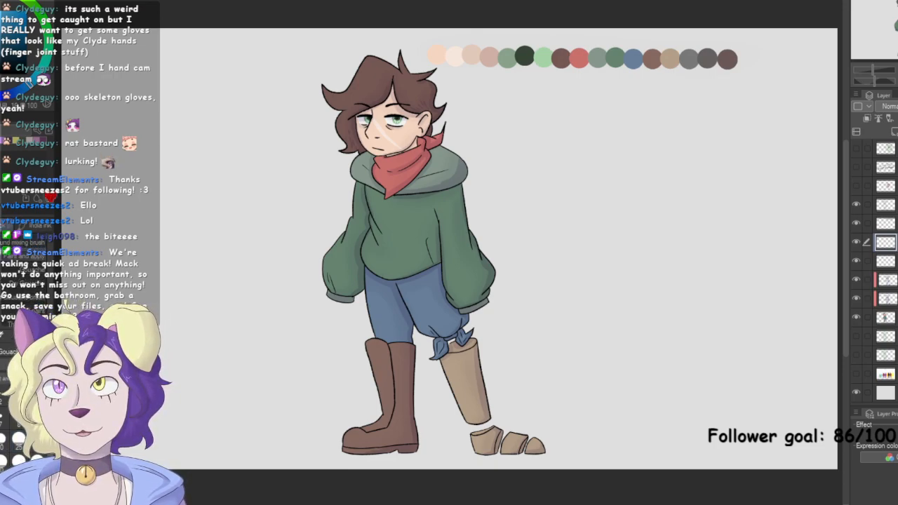
mouse_move(363, 84)
left_mouse_down()
mouse_move(352, 91)
mouse_move(361, 77)
left_mouse_up()
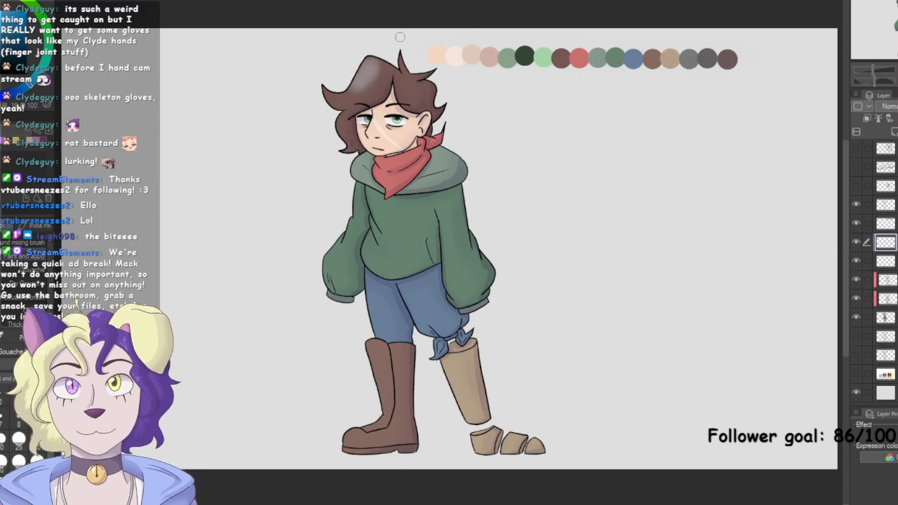
scroll(363, 174, "up", 3)
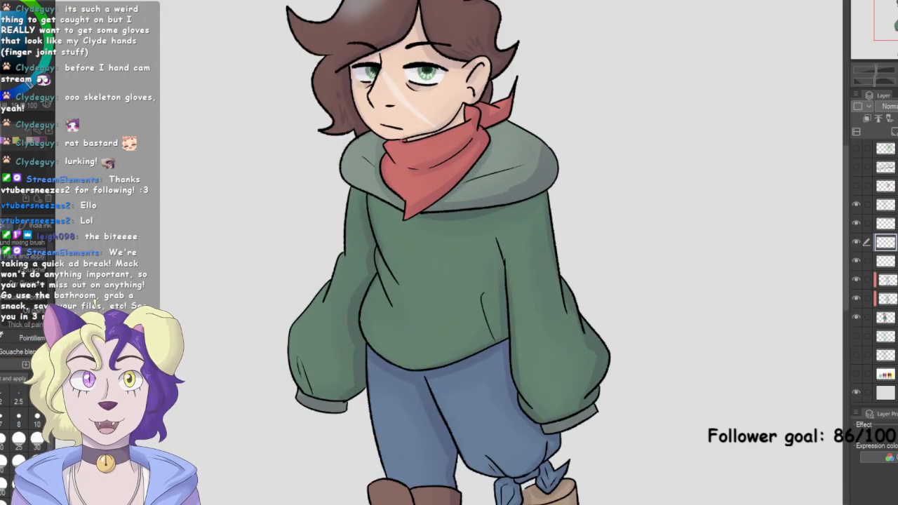
left_click_drag(450, 210, 468, 286)
key("ctrl+z")
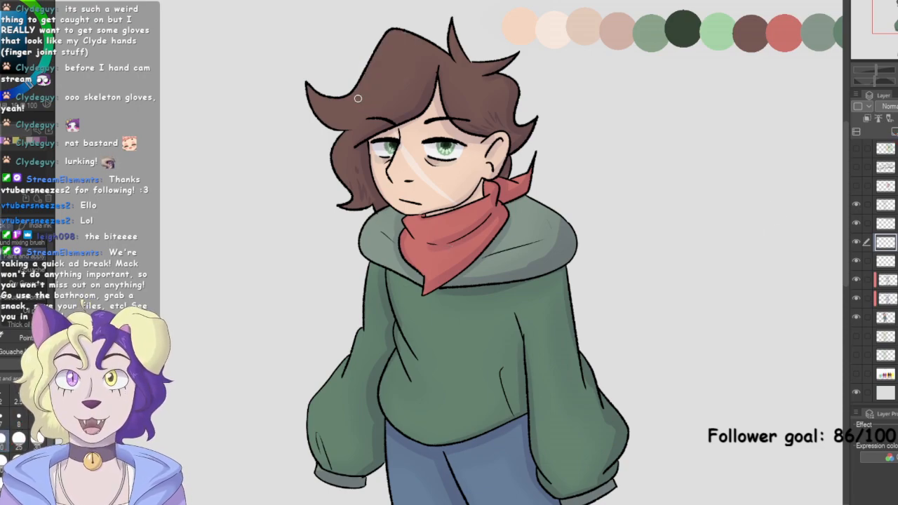
mouse_move(374, 92)
left_mouse_down()
mouse_move(403, 71)
mouse_move(403, 46)
left_mouse_up()
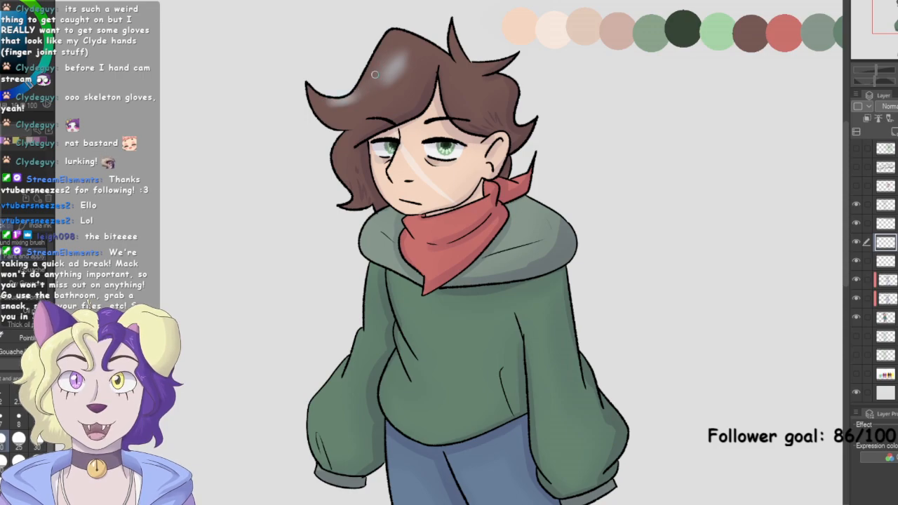
left_click(893, 128)
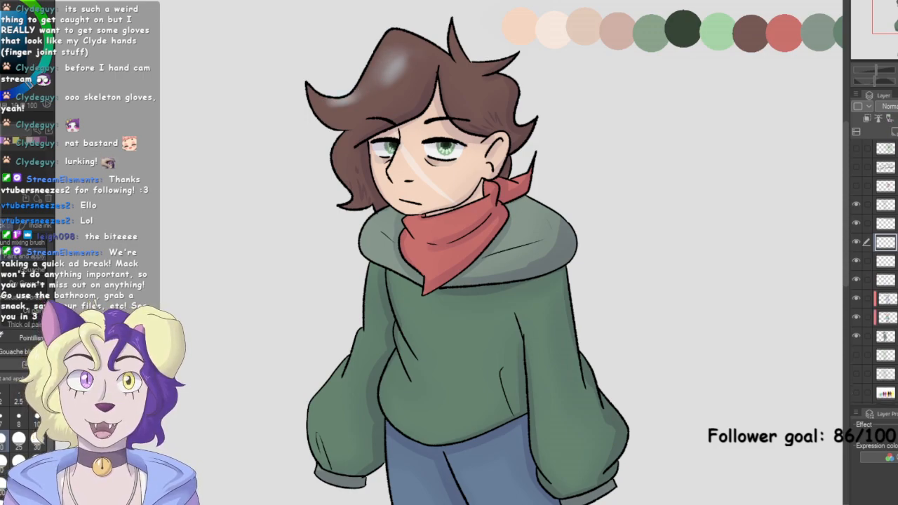
key("ctrl+z")
key("ctrl+z")
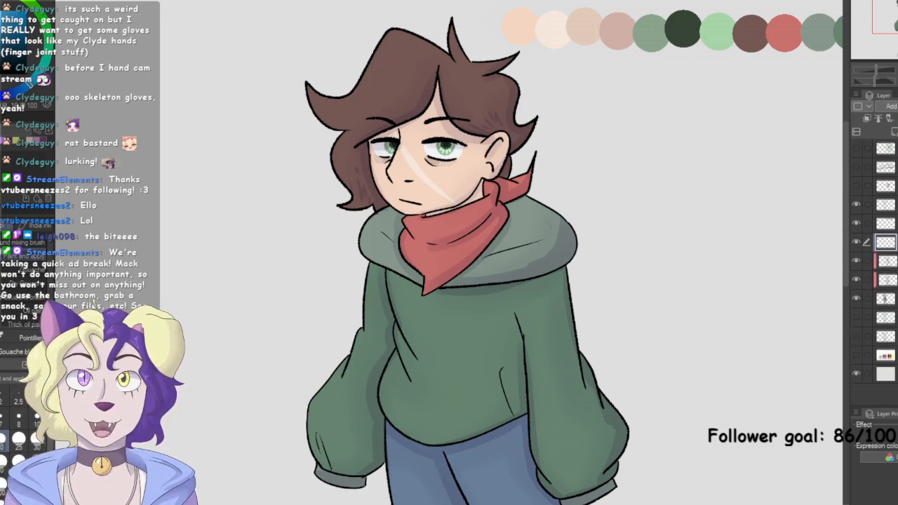
Clip the Add layer to the figure, try soft highlights on the hair, bandana and sleeve, and clear them
left_click(868, 118)
mouse_move(394, 55)
left_mouse_down()
mouse_move(376, 79)
mouse_move(402, 70)
left_mouse_up()
left_click_drag(459, 93, 474, 84)
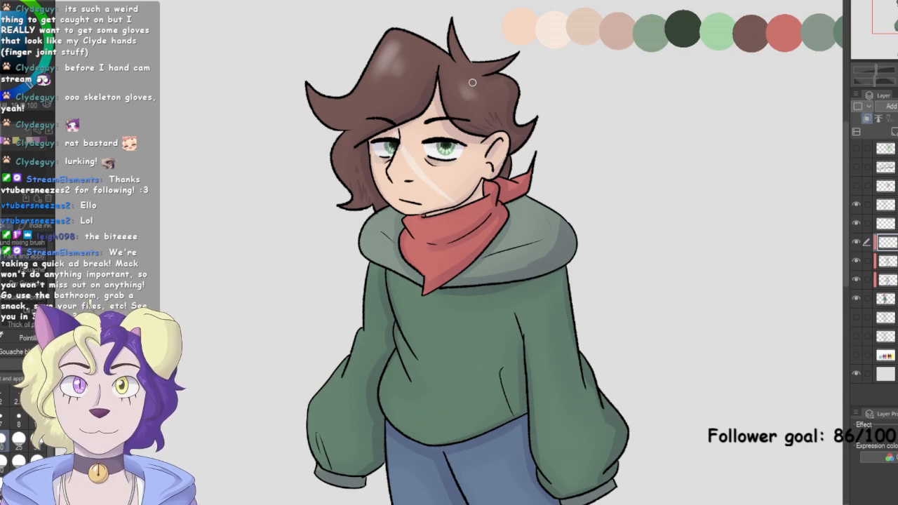
left_click_drag(352, 96, 375, 85)
left_click_drag(419, 222, 447, 217)
left_click_drag(367, 292, 370, 318)
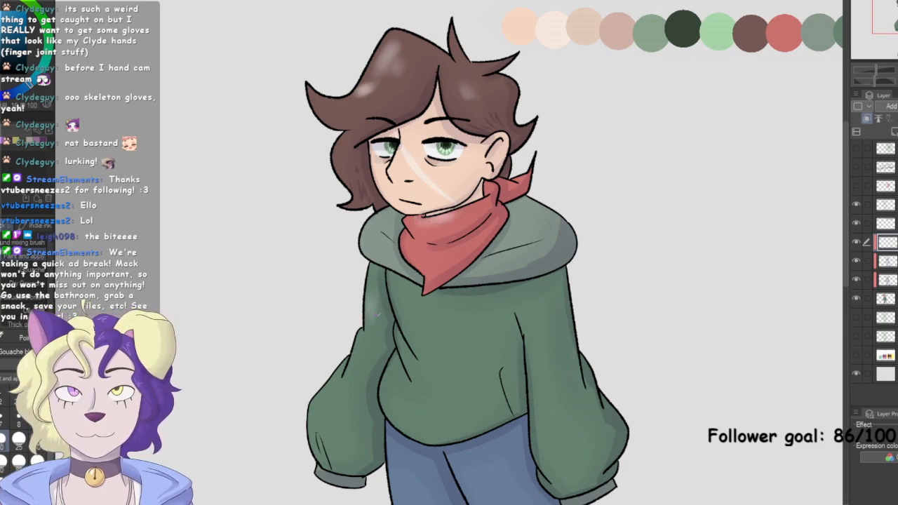
left_click_drag(359, 356, 344, 382)
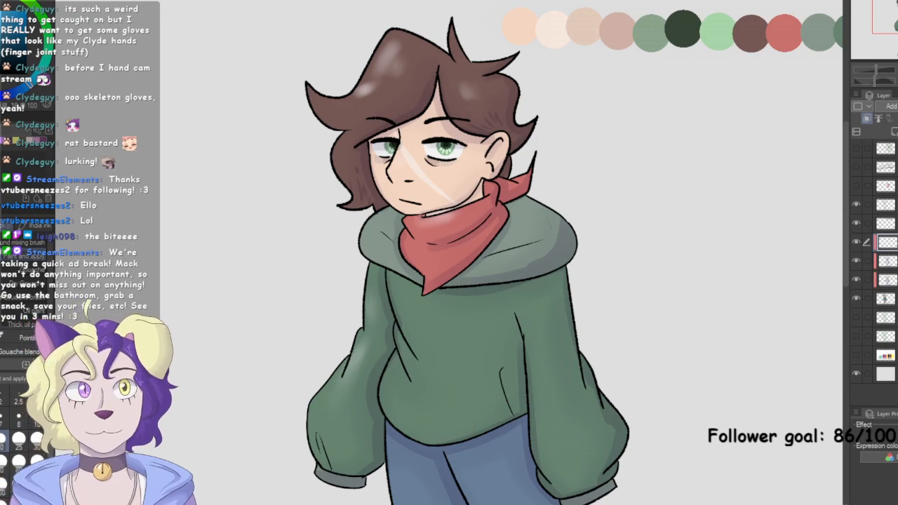
key("Delete")
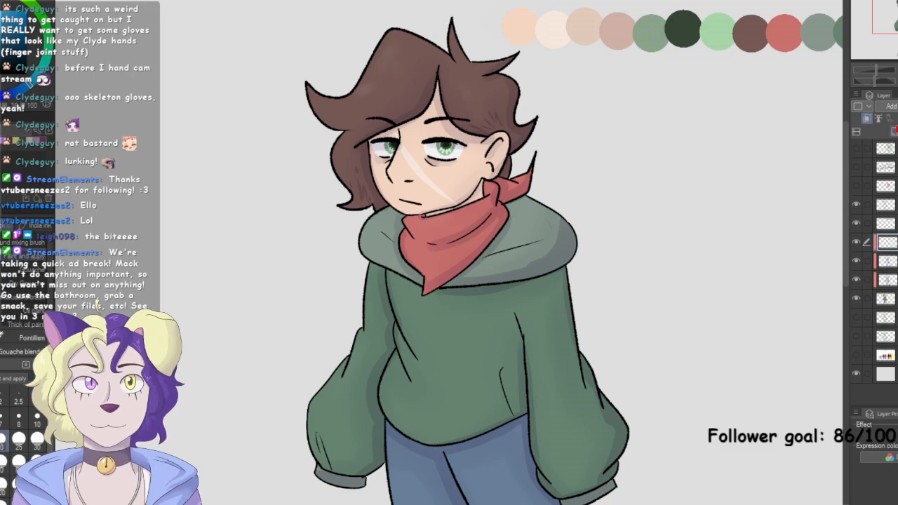
Add another layer above the shading layers and set its blending mode to Overlay
key("ctrl+shift+n")
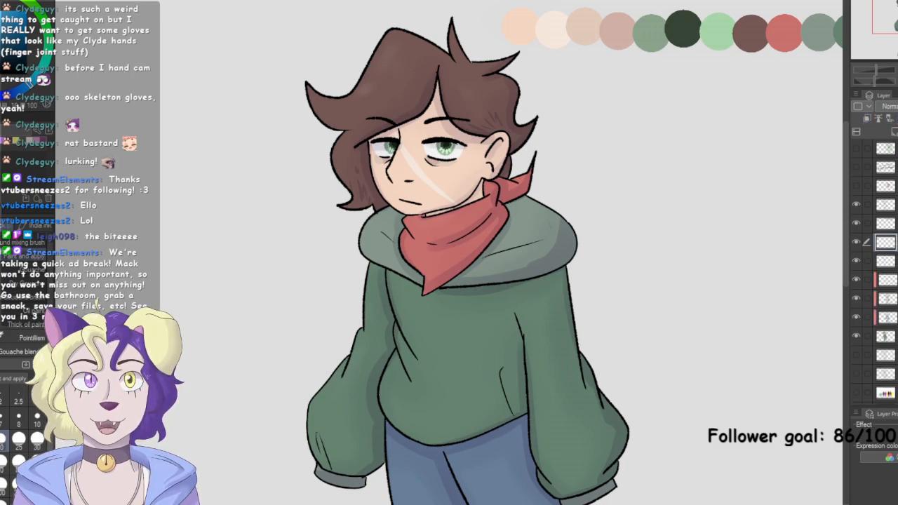
left_click(887, 106)
left_click(887, 249)
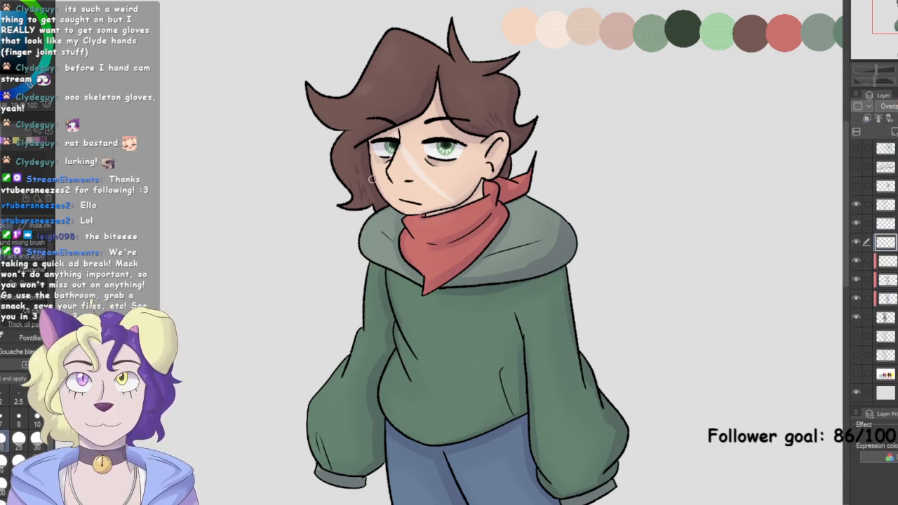
mouse_move(488, 116)
left_mouse_down()
mouse_move(455, 148)
mouse_move(469, 157)
left_mouse_up()
key("ctrl+z")
key("ctrl+z")
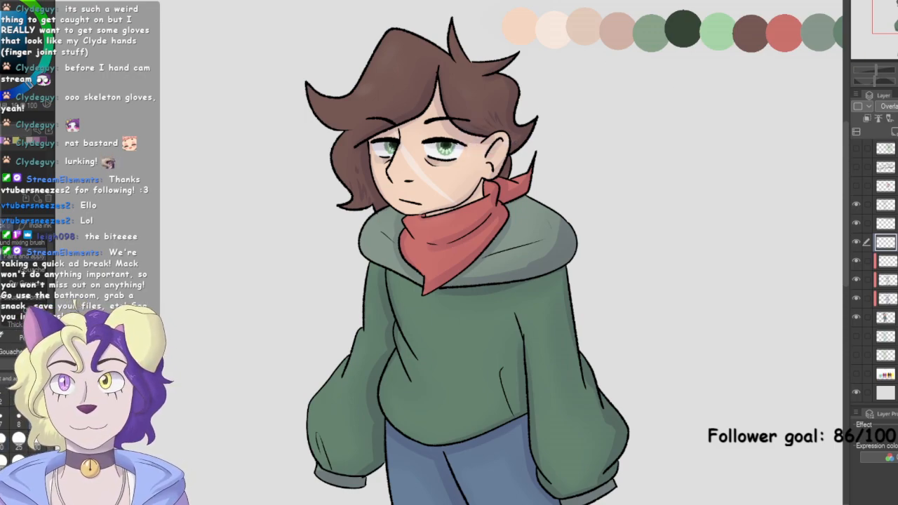
Draw fine, light strand highlights across the hair with the Textured pen at size 10
key("p")
mouse_move(369, 100)
left_mouse_down()
mouse_move(358, 82)
mouse_move(385, 52)
mouse_move(390, 93)
left_mouse_up()
mouse_move(454, 75)
left_mouse_down()
mouse_move(451, 97)
mouse_move(476, 100)
left_mouse_up()
left_click_drag(410, 66, 415, 89)
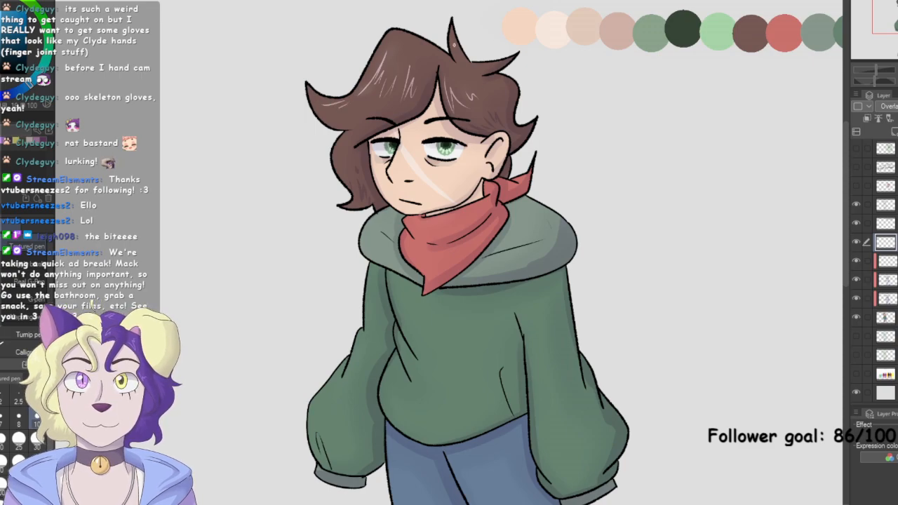
key("ctrl+0")
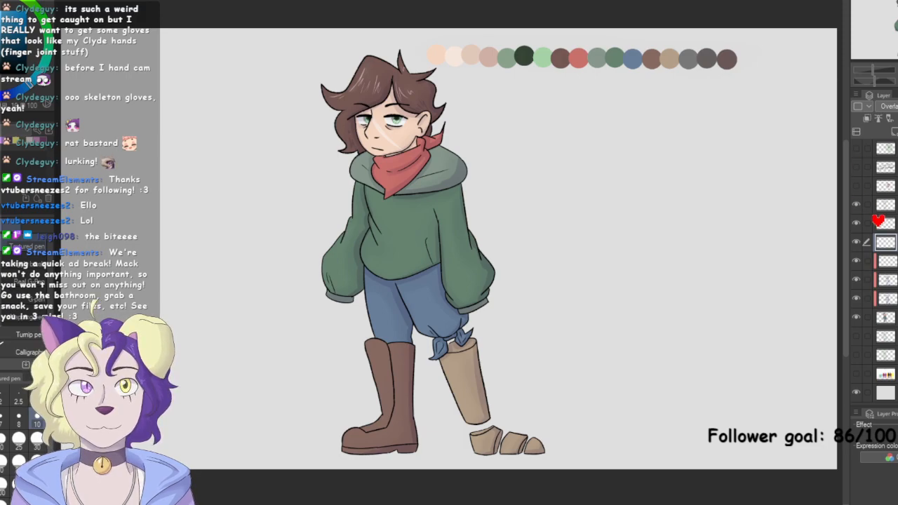
Hide and delete the layer directly above the Overlay highlights
left_click(856, 222)
left_click(886, 223)
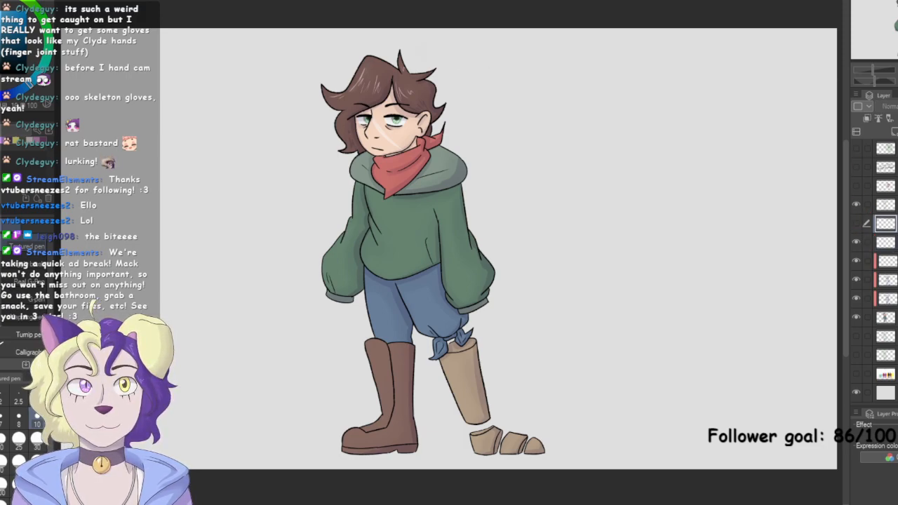
key("Delete")
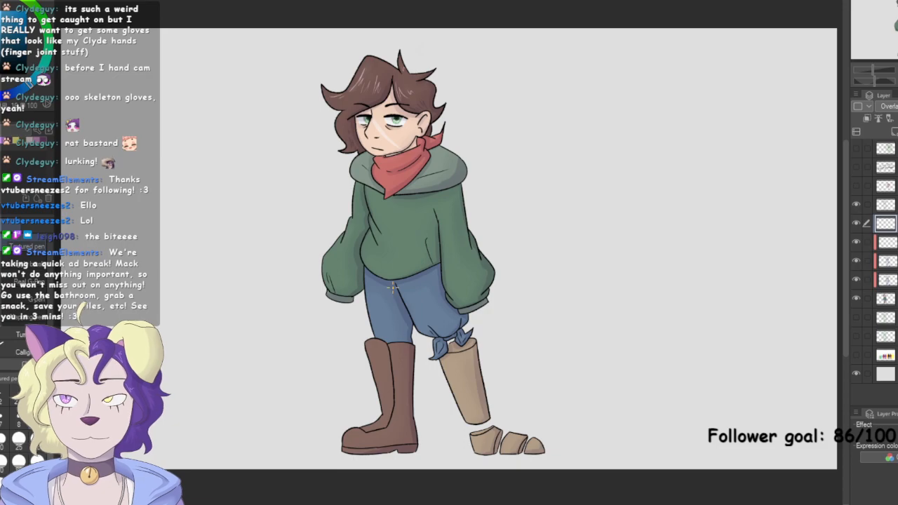
Show the green sketch layer below the flat colours and move it into the empty space beside the coloured figure
left_click(856, 317)
left_click(857, 317)
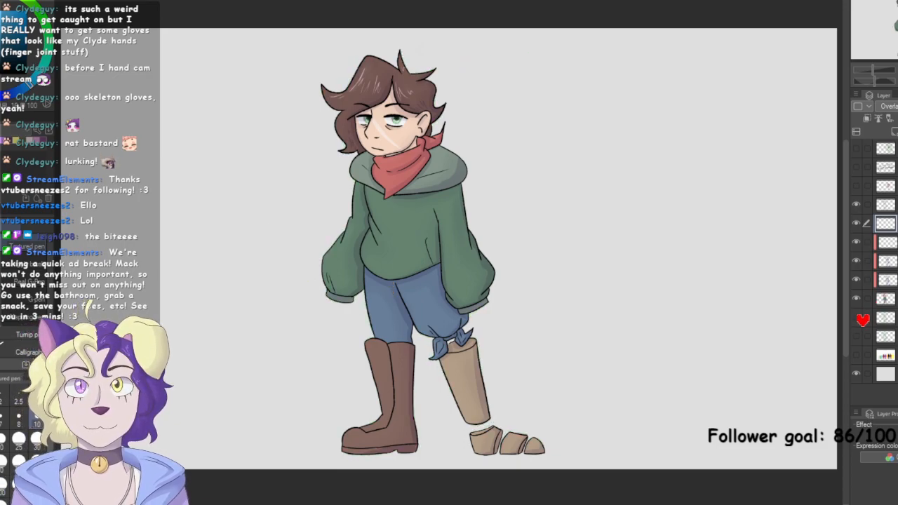
left_click(857, 336)
left_click(892, 336)
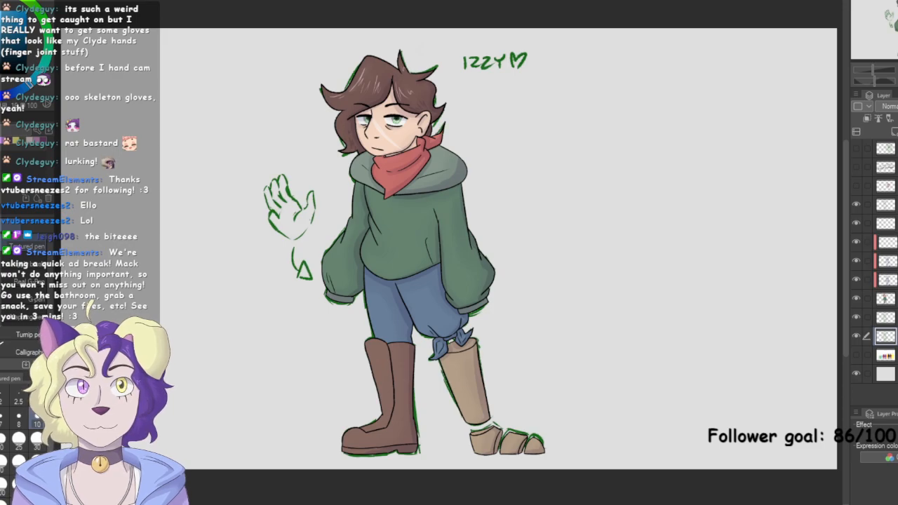
left_click(890, 318)
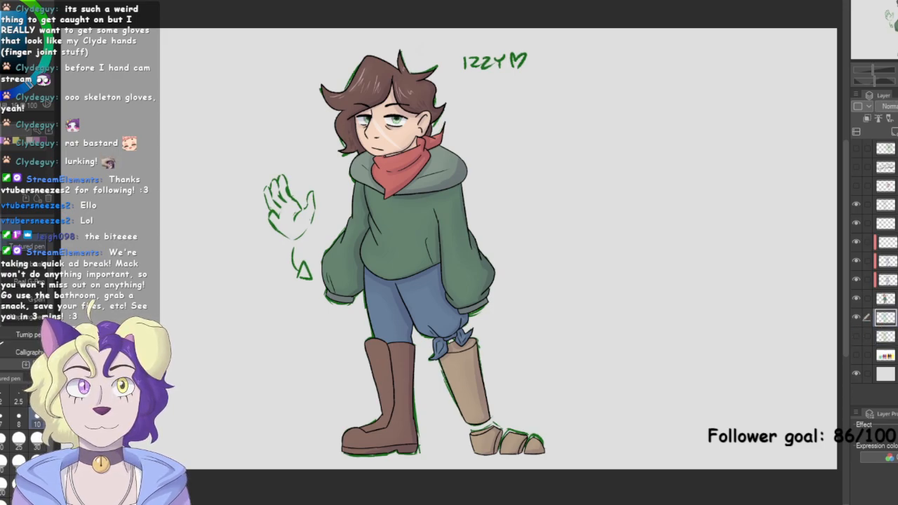
key("Right")
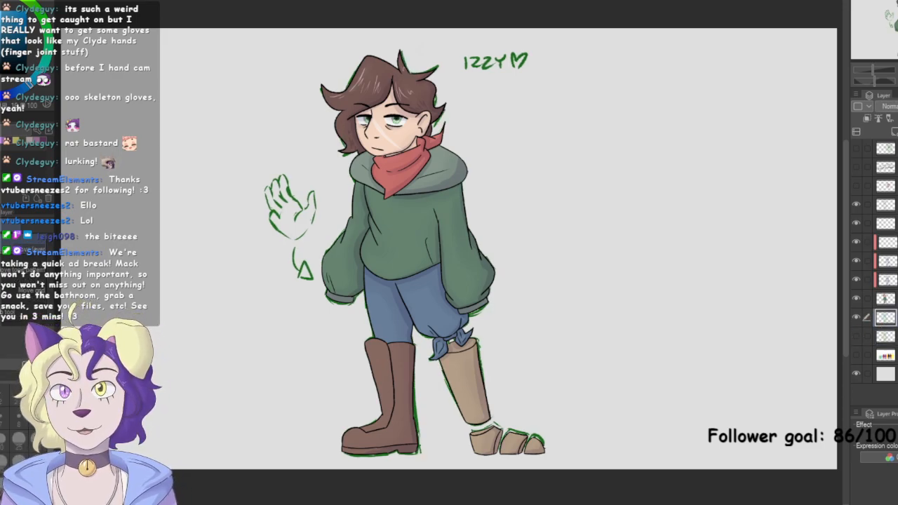
left_click_drag(435, 245, 676, 245)
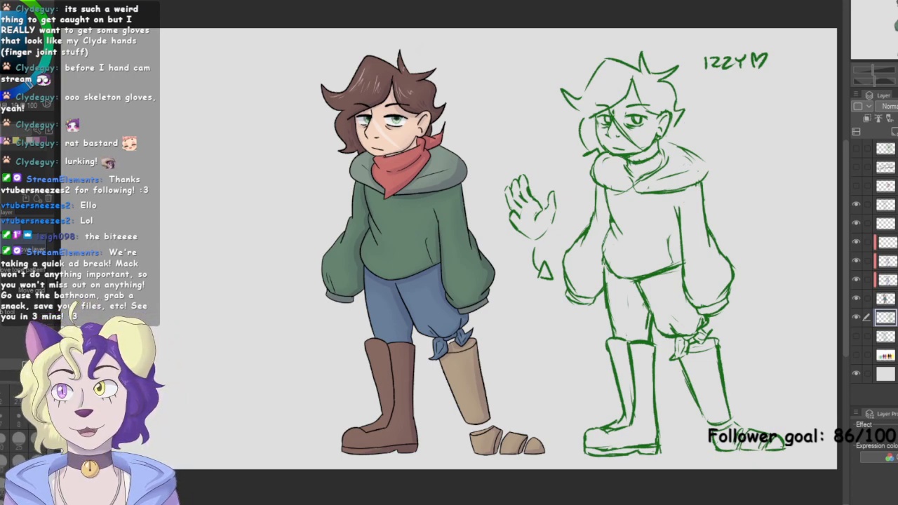
key("b")
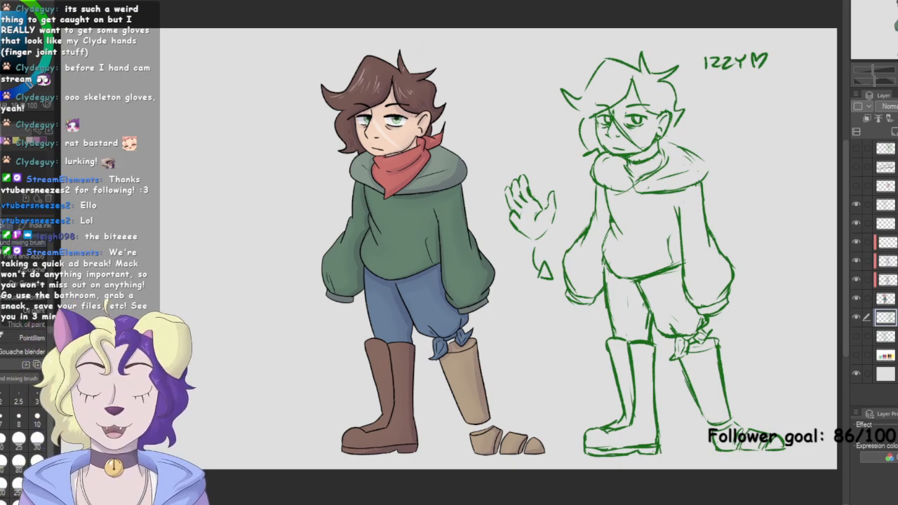
Compare the figure with the height comparison chart and the original green sketch, and hide both again
left_click(855, 354)
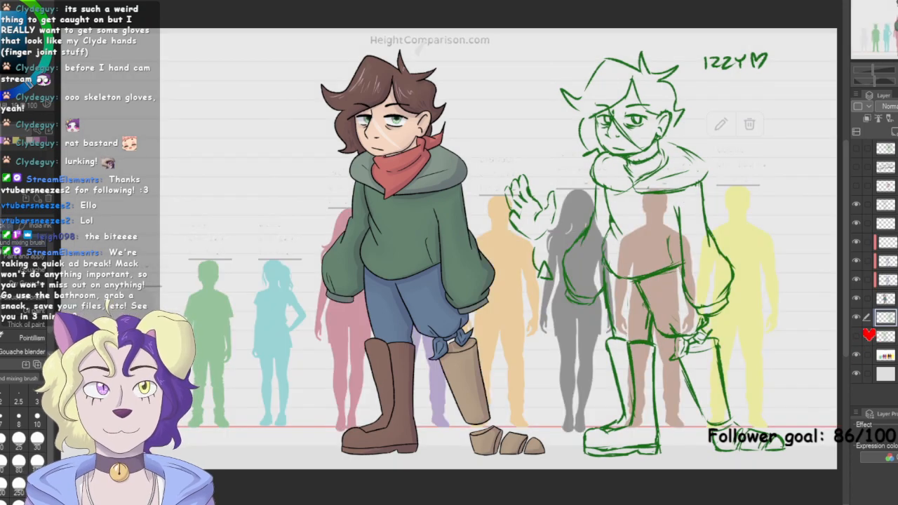
left_click(856, 354)
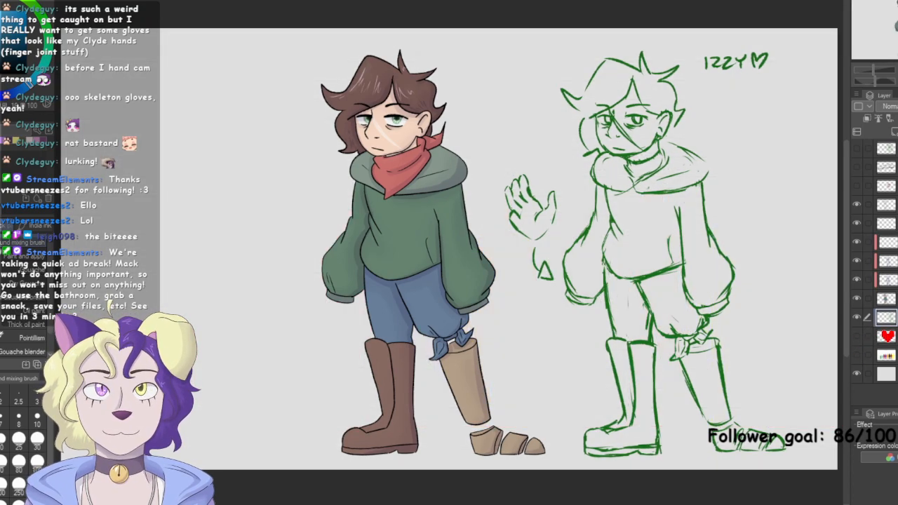
left_click(856, 355)
left_click(857, 335)
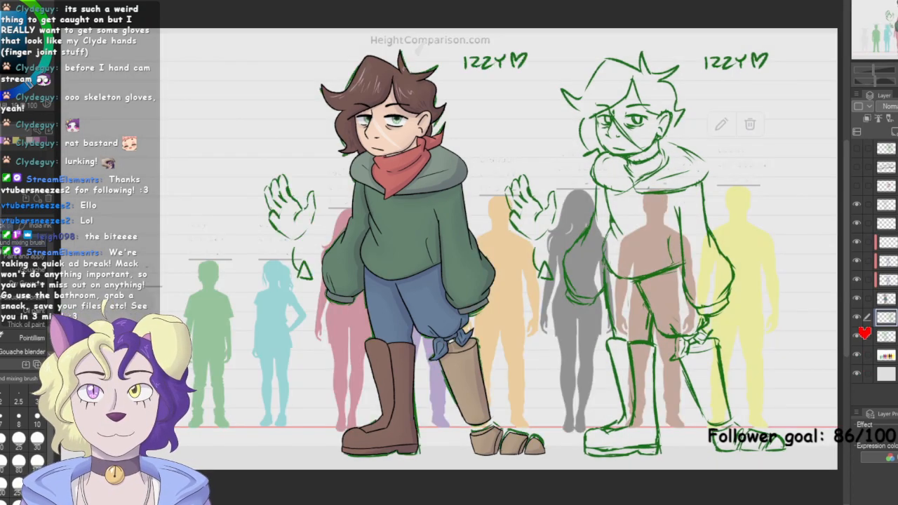
left_click(857, 335)
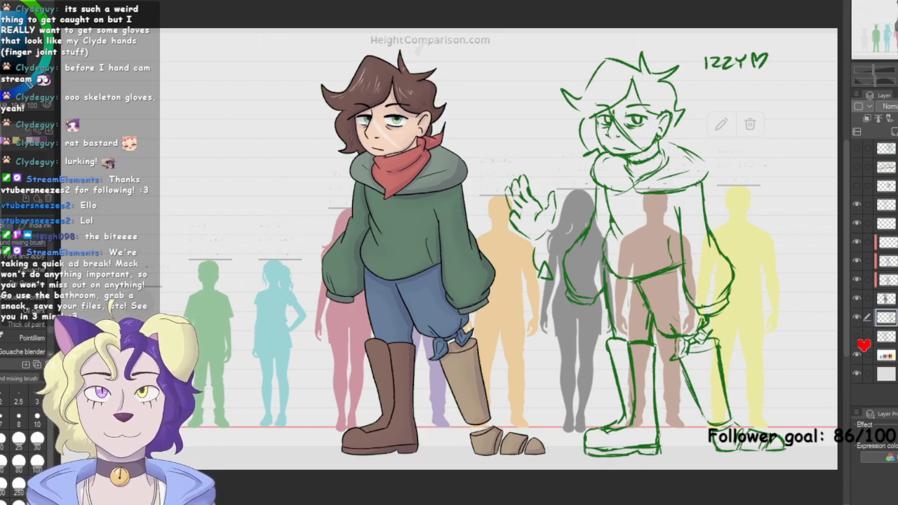
left_click(856, 355)
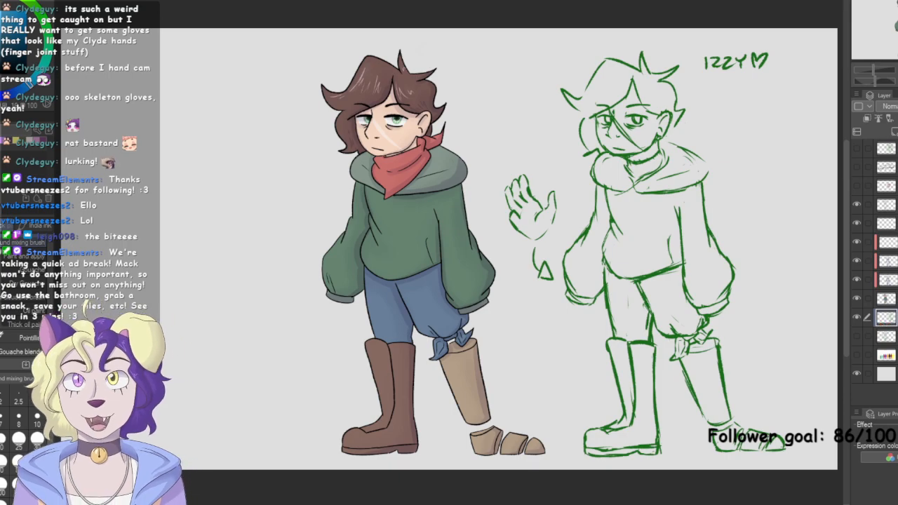
Switch to the spiral-horned creature drawing and ready a pen brush on the top line-art layer
key("ctrl+Tab")
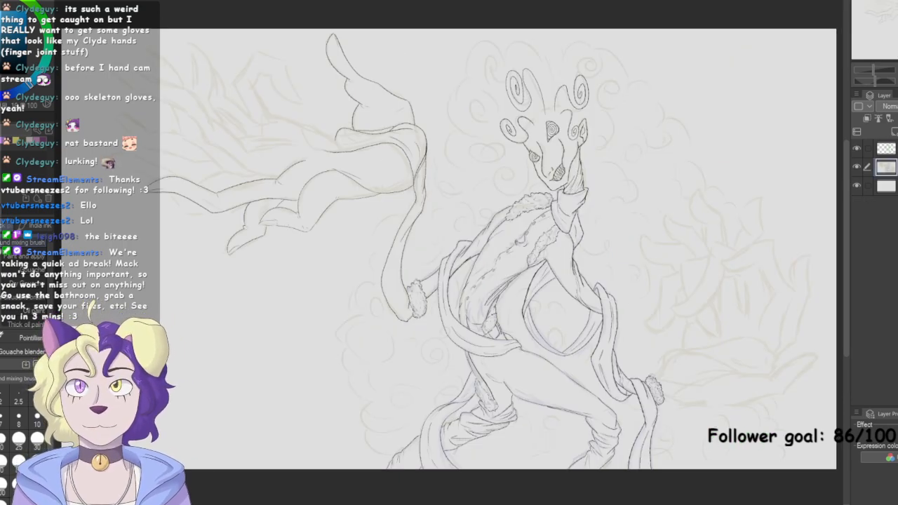
key("p")
left_click(31, 264)
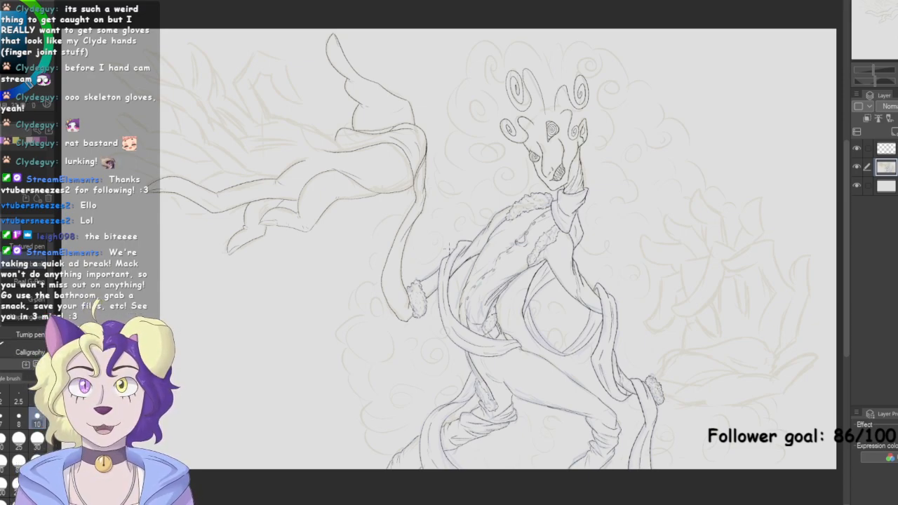
left_click(888, 149)
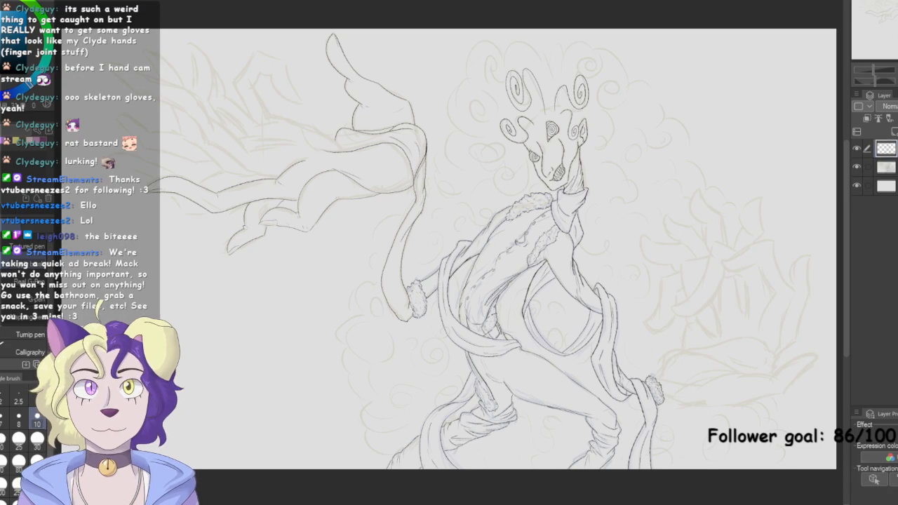
mouse_move(487, 141)
left_mouse_down()
mouse_move(504, 166)
mouse_move(545, 183)
left_mouse_up()
key("ctrl+z")
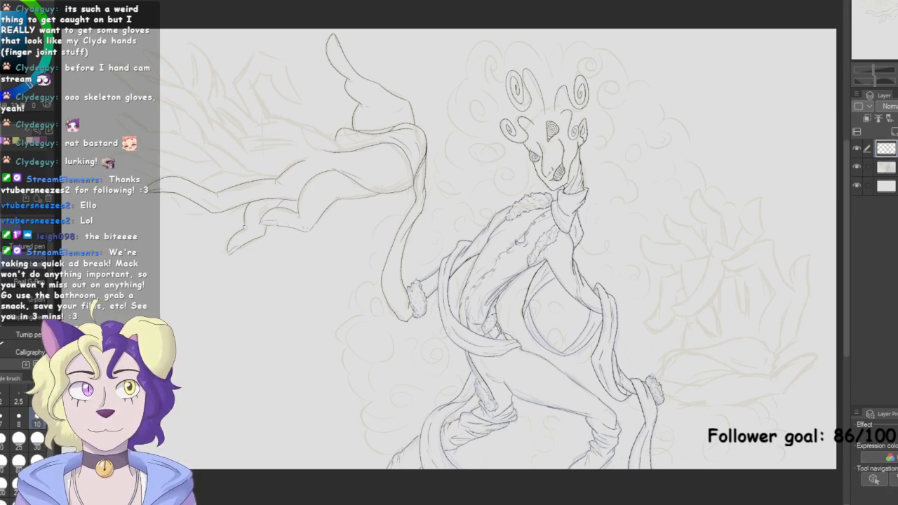
key("ctrl+plus")
key("ctrl+plus")
key("ctrl+plus")
mouse_move(540, 73)
left_mouse_down()
mouse_move(577, 111)
mouse_move(611, 120)
mouse_move(674, 93)
mouse_move(638, 67)
mouse_move(472, 53)
mouse_move(407, 172)
mouse_move(383, 260)
left_mouse_up()
left_click_drag(456, 87, 483, 181)
key("ctrl+z")
key("ctrl+z")
mouse_move(316, 63)
left_mouse_down()
mouse_move(604, 204)
mouse_move(437, 480)
mouse_move(457, 449)
mouse_move(156, 429)
left_mouse_up()
mouse_move(717, 140)
left_mouse_down()
mouse_move(749, 211)
mouse_move(787, 212)
left_mouse_up()
key("ctrl+z")
mouse_move(558, 160)
left_mouse_down()
mouse_move(572, 118)
mouse_move(635, 90)
mouse_move(769, 113)
left_mouse_up()
key("ctrl+z")
left_click_drag(578, 354, 577, 417)
key("ctrl+z")
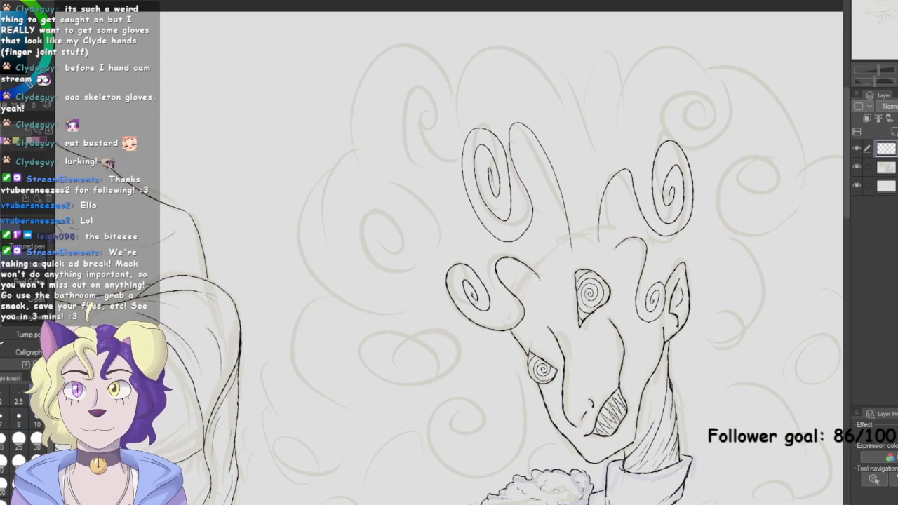
left_click_drag(583, 349, 586, 419)
key("ctrl+z")
left_click_drag(785, 192, 824, 251)
key("ctrl+z")
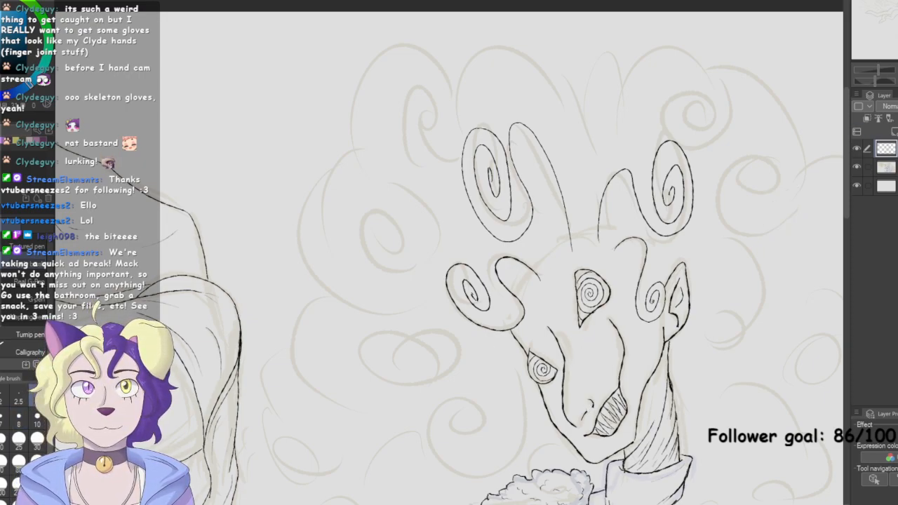
mouse_move(387, 222)
left_mouse_down()
mouse_move(407, 310)
mouse_move(483, 386)
mouse_move(541, 406)
left_mouse_up()
left_click_drag(424, 287, 491, 358)
key("ctrl+z")
key("ctrl+z")
left_click_drag(560, 303, 573, 365)
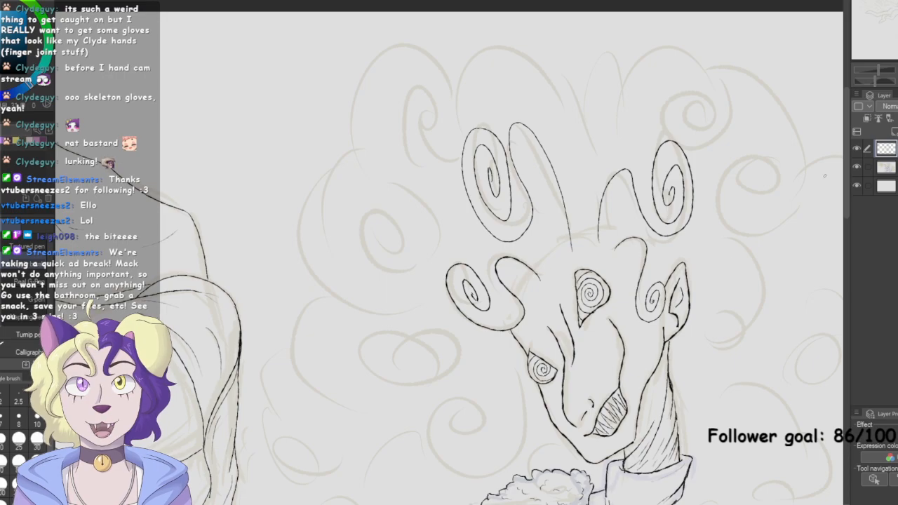
key("ctrl+z")
Check the whole composition with the canvas upright and mirrored horizontally
mouse_move(897, 3)
left_mouse_down()
mouse_move(875, 9)
mouse_move(874, 25)
left_mouse_up()
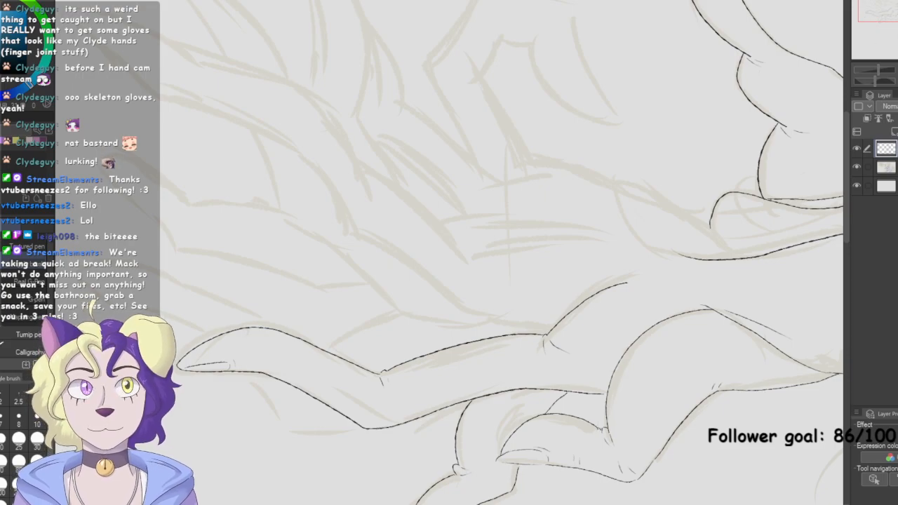
left_click_drag(875, 81, 882, 82)
key("ctrl+0")
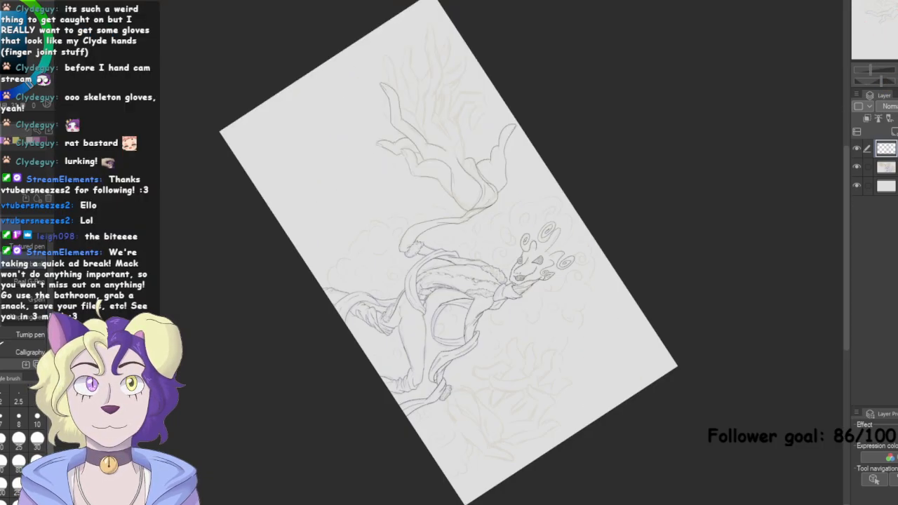
key("ctrl+at")
key("h")
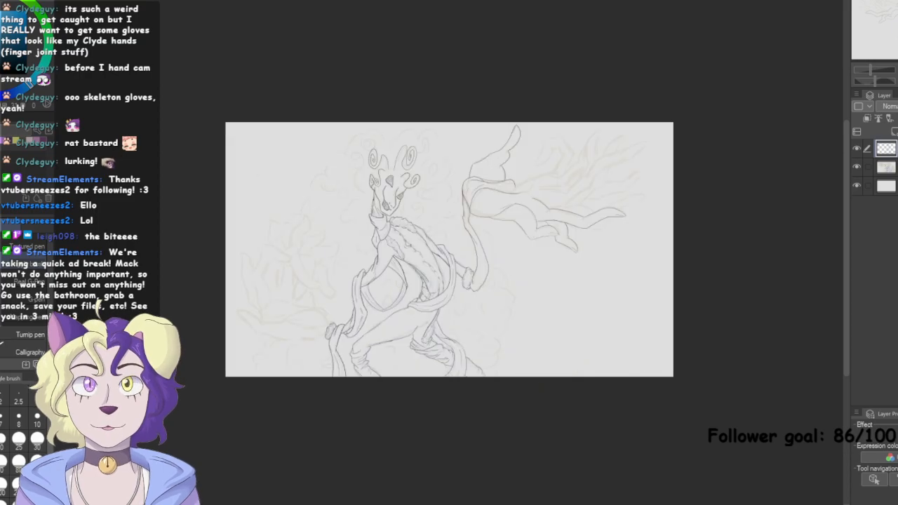
key("h")
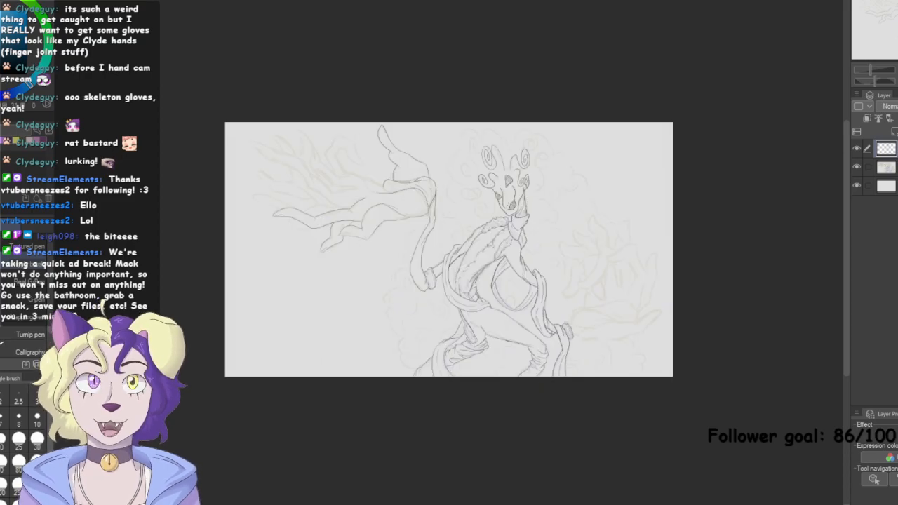
Ink the inner contour, curved tip and nail of the curled upper finger on the large hand, following the sketch
scroll(449, 252, "up", 12)
left_click_drag(406, 176, 728, 424)
scroll(559, 288, "up", 5)
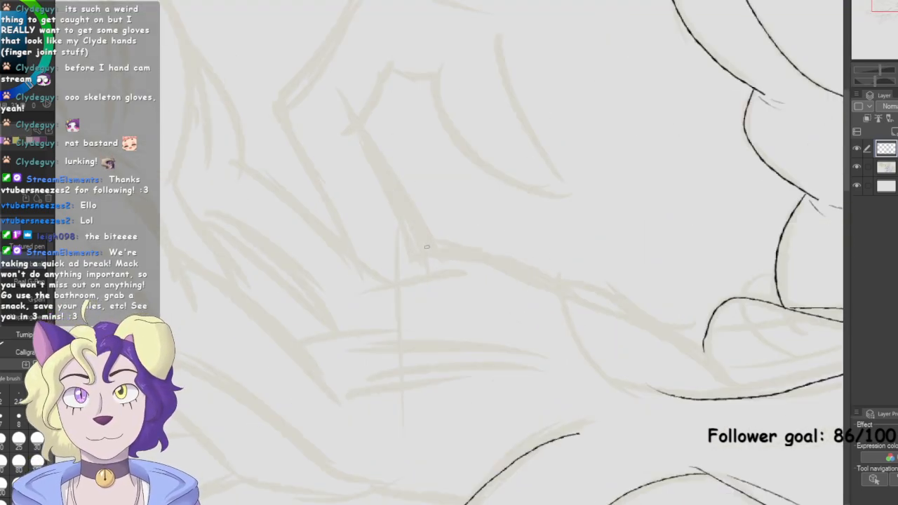
left_click_drag(414, 232, 428, 288)
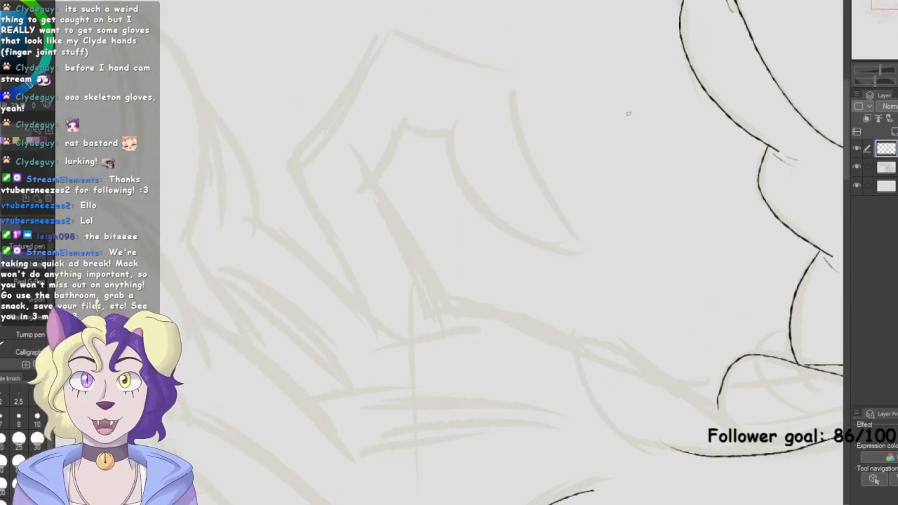
left_click_drag(362, 188, 392, 119)
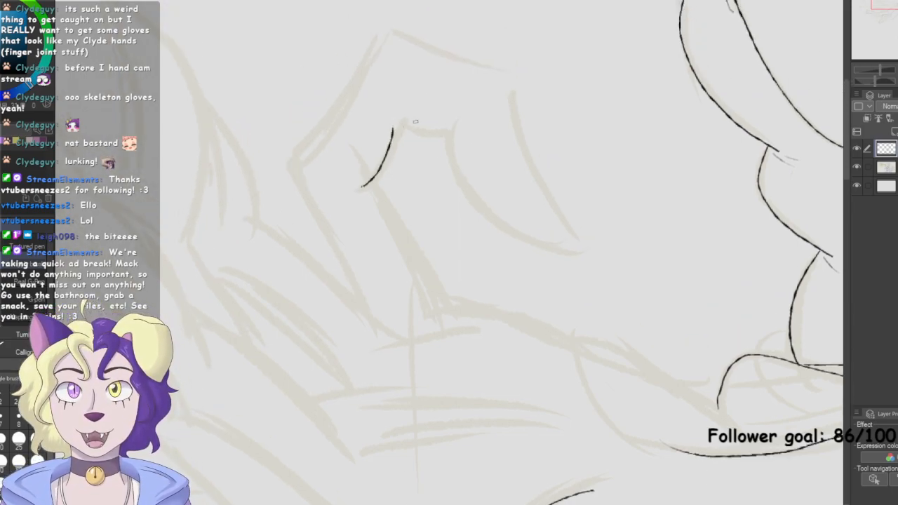
key("ctrl+z")
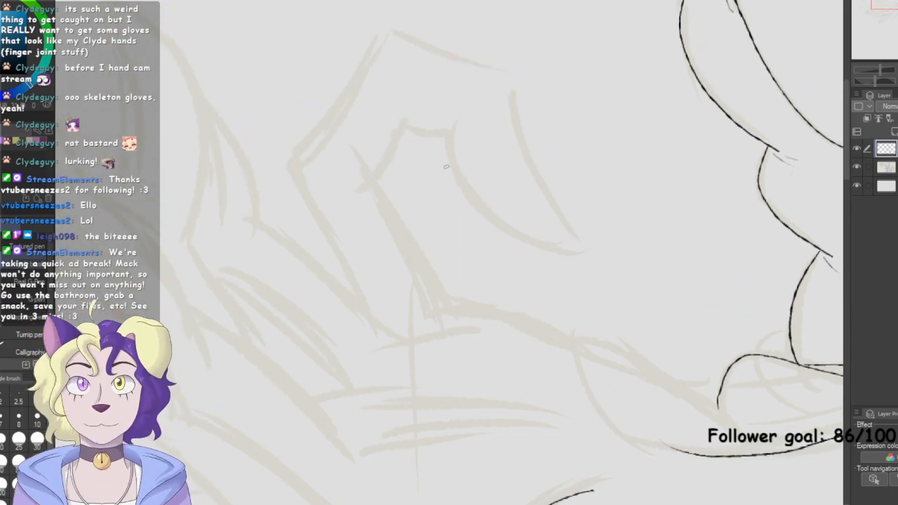
mouse_move(403, 118)
left_mouse_down()
mouse_move(391, 154)
mouse_move(361, 188)
left_mouse_up()
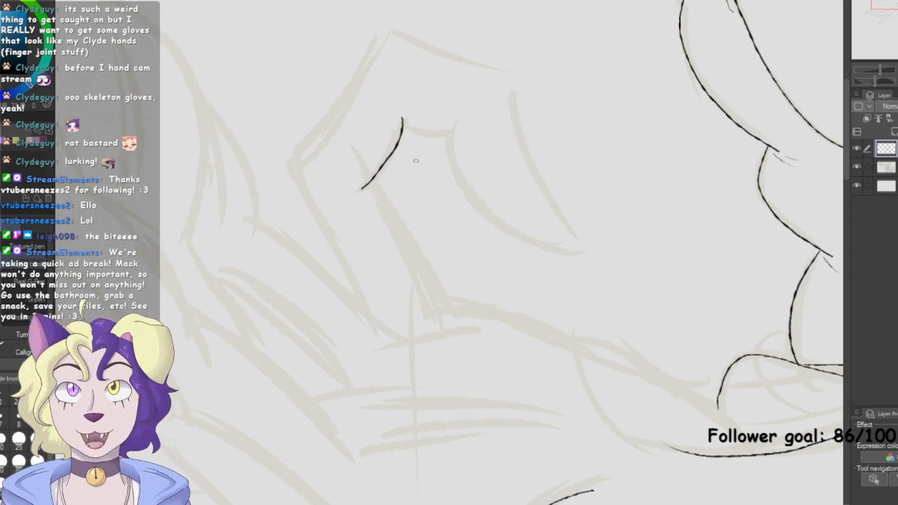
mouse_move(402, 119)
left_mouse_down()
mouse_move(435, 133)
mouse_move(453, 129)
mouse_move(452, 158)
mouse_move(544, 246)
mouse_move(570, 249)
left_mouse_up()
mouse_move(503, 74)
left_mouse_down()
mouse_move(538, 176)
mouse_move(574, 230)
left_mouse_up()
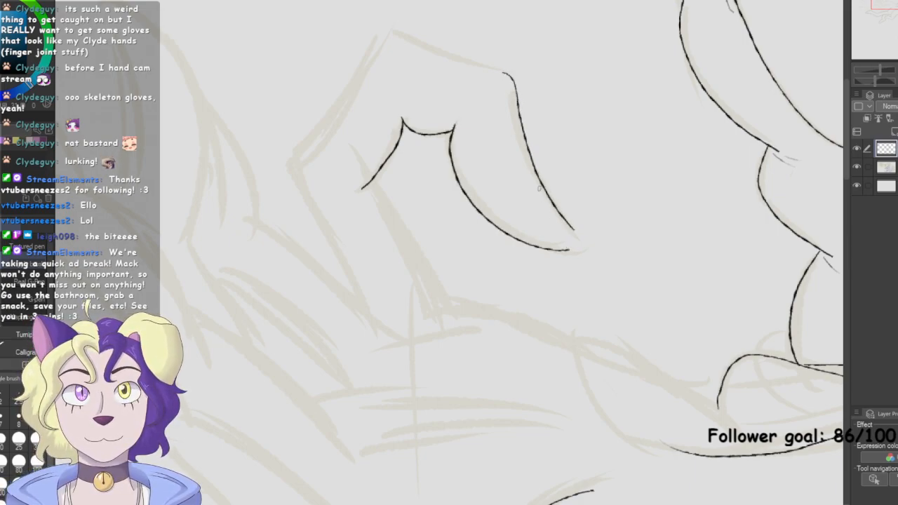
mouse_move(539, 187)
left_mouse_down()
mouse_move(568, 232)
mouse_move(589, 244)
left_mouse_up()
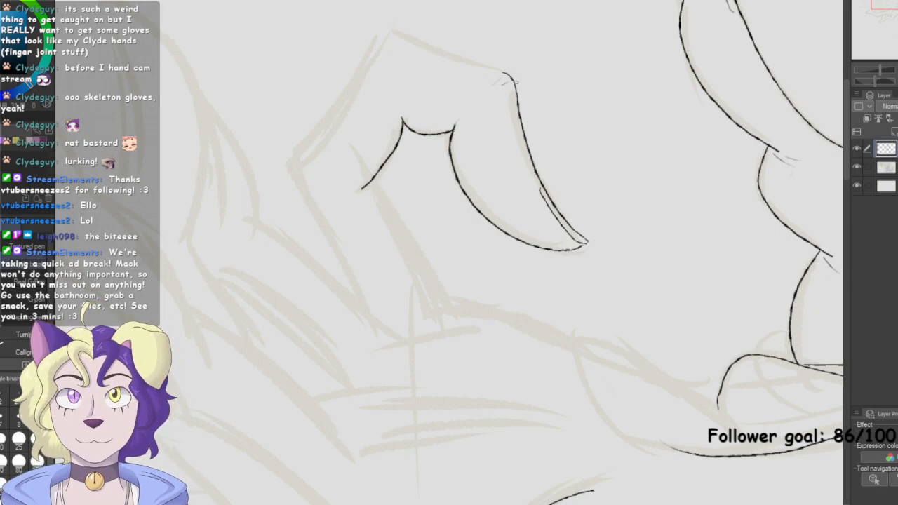
Ink the curled finger's outer contour from the top joint over both knuckles to its base
left_click_drag(384, 31, 496, 66)
key("ctrl+z")
left_click_drag(395, 30, 502, 71)
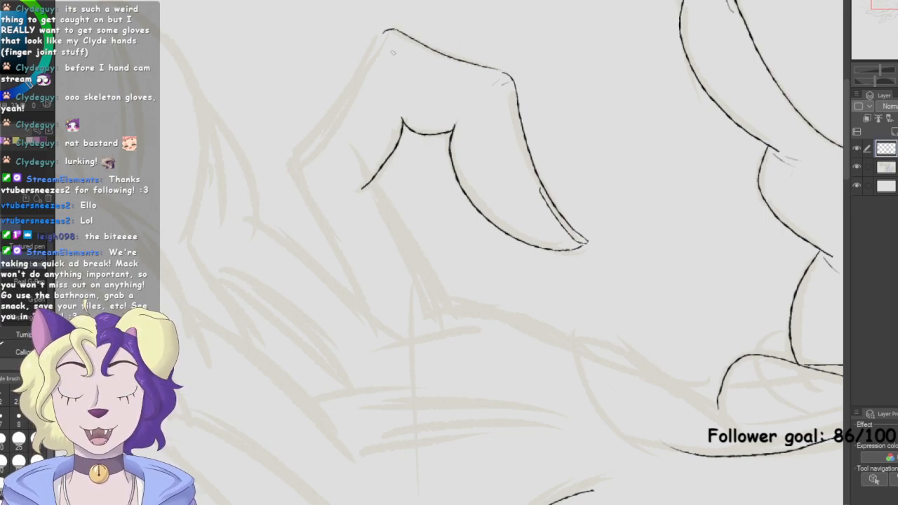
left_click_drag(392, 30, 396, 68)
mouse_move(389, 31)
left_mouse_down()
mouse_move(295, 167)
mouse_move(369, 309)
left_mouse_up()
Ink the inner edge of the curled finger's lowest segment and add small creases at its joints
mouse_move(364, 185)
left_mouse_down()
mouse_move(385, 199)
mouse_move(426, 281)
left_mouse_up()
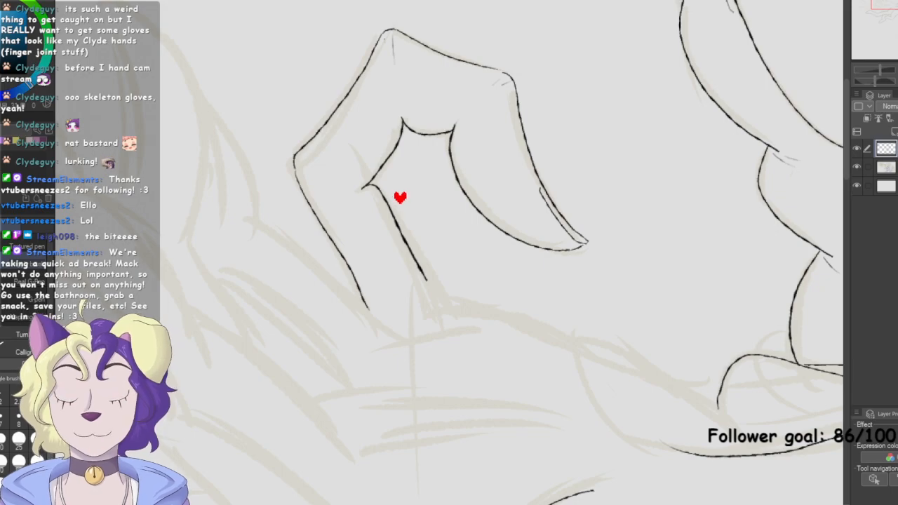
key("ctrl+z")
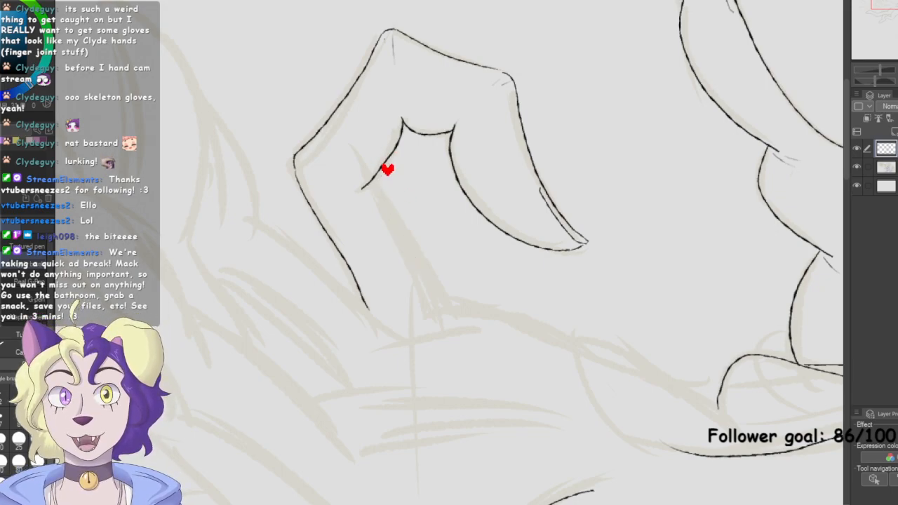
left_click_drag(376, 188, 443, 302)
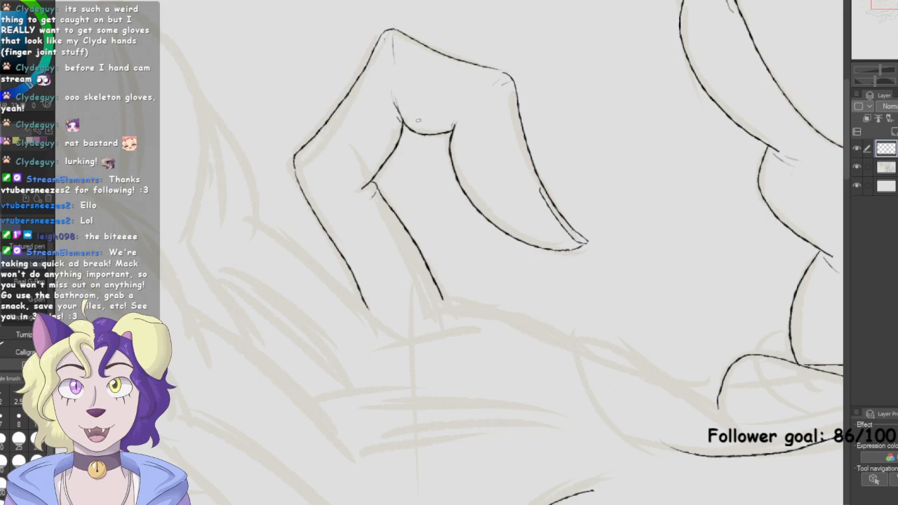
left_click_drag(454, 125, 469, 110)
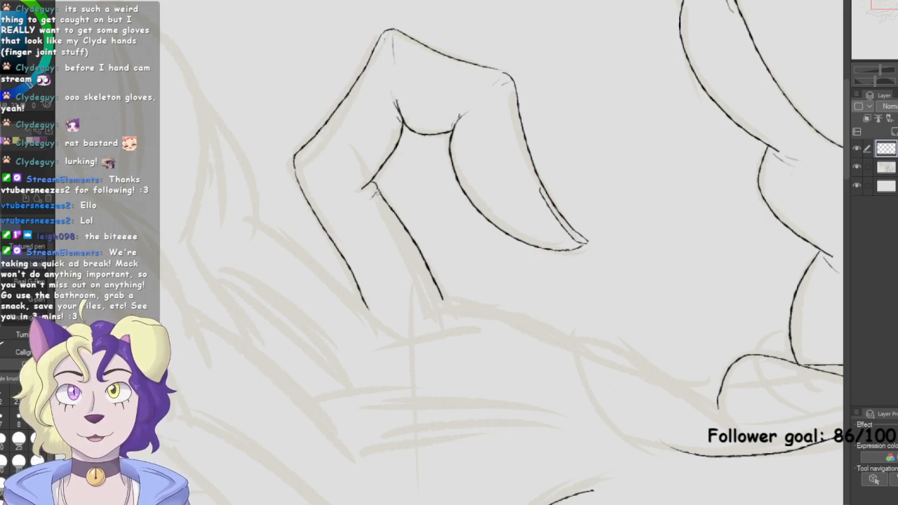
Ink the hand's upper edge from the curled finger's base towards the wrist, with the curve and short overlapping fold that branch from it
scroll(575, 285, "down", 1)
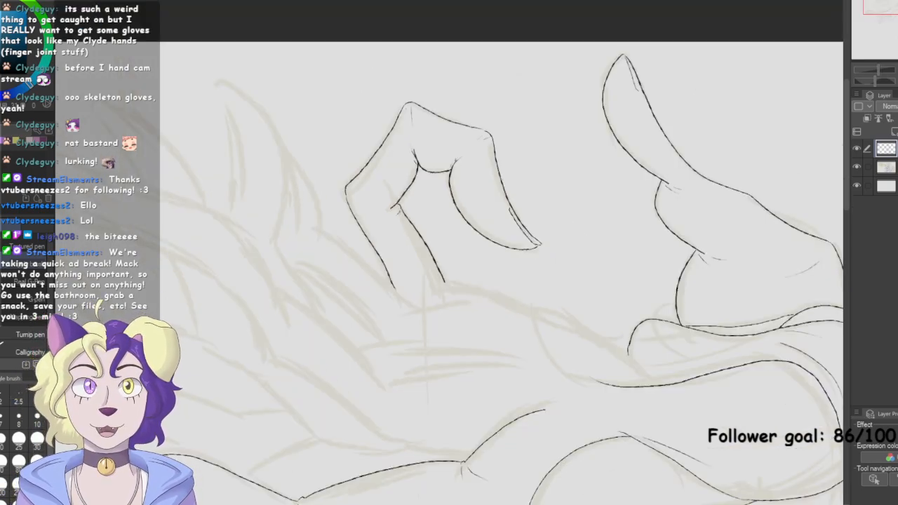
scroll(445, 253, "up", 1)
mouse_move(439, 303)
left_mouse_down()
mouse_move(507, 313)
mouse_move(574, 344)
mouse_move(477, 173)
left_mouse_up()
mouse_move(475, 171)
left_mouse_down()
mouse_move(549, 261)
mouse_move(567, 268)
left_mouse_up()
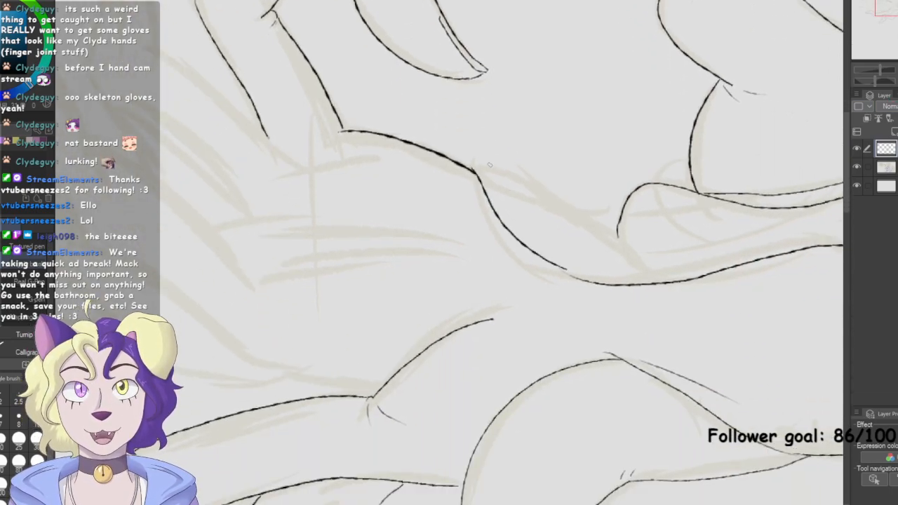
mouse_move(463, 166)
left_mouse_down()
mouse_move(498, 170)
mouse_move(555, 219)
left_mouse_up()
key("ctrl+z")
mouse_move(464, 162)
left_mouse_down()
mouse_move(531, 185)
mouse_move(558, 220)
left_mouse_up()
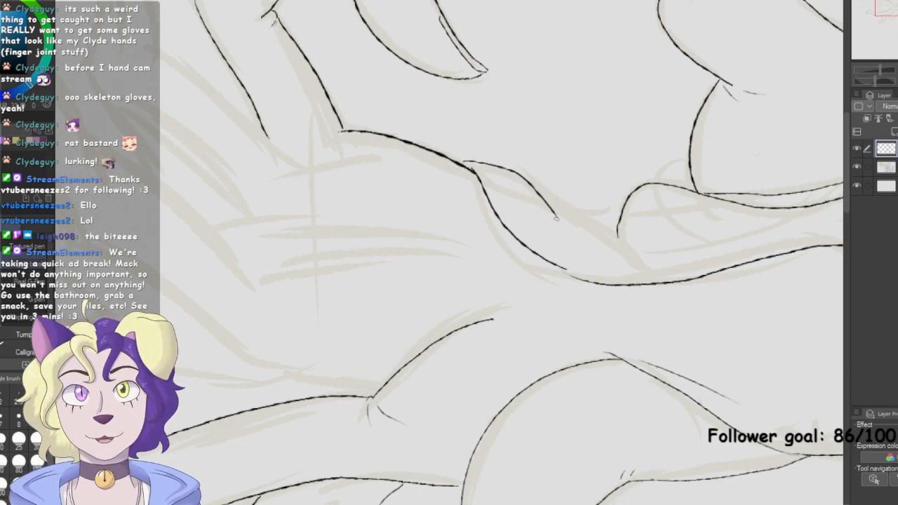
Ink the long diagonal fold running to the ribbon-wrapped wrist, adding a short connecting line and an inner crease
left_click_drag(531, 184, 619, 239)
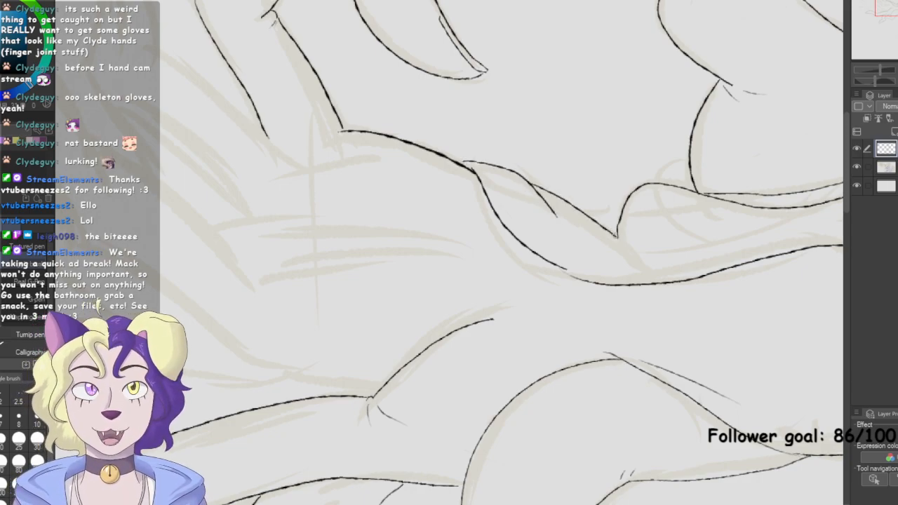
key("ctrl+z")
mouse_move(530, 183)
left_mouse_down()
mouse_move(673, 272)
mouse_move(703, 279)
left_mouse_up()
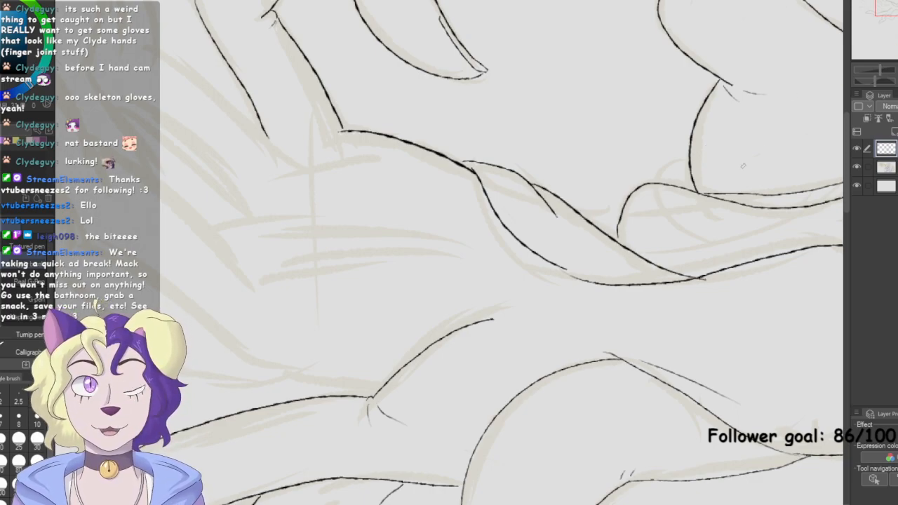
key("ctrl+z")
mouse_move(531, 185)
left_mouse_down()
mouse_move(679, 269)
mouse_move(722, 273)
left_mouse_up()
left_click_drag(582, 211, 621, 218)
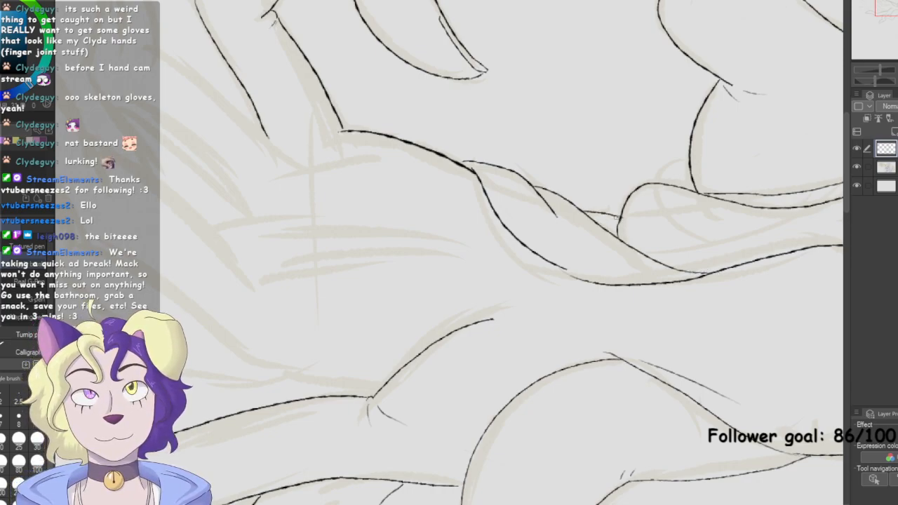
mouse_move(563, 230)
left_mouse_down()
mouse_move(599, 263)
mouse_move(640, 276)
left_mouse_up()
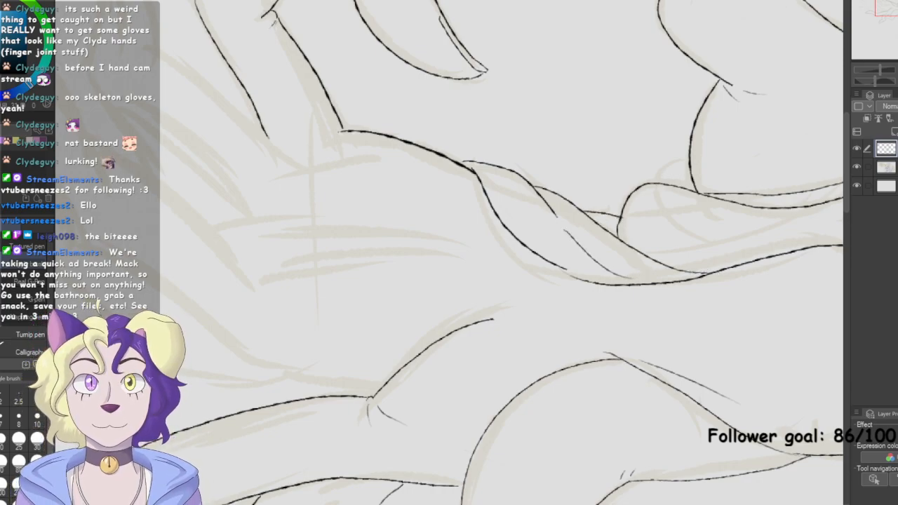
key("ctrl+z")
mouse_move(570, 228)
left_mouse_down()
mouse_move(627, 268)
mouse_move(619, 306)
mouse_move(347, 330)
mouse_move(361, 289)
mouse_move(439, 284)
left_mouse_up()
Ink the neighbouring finger's edge behind the curled finger's base and two crease lines across the palm
left_click_drag(896, 8, 881, 9)
key("ctrl+minus")
key("ctrl+minus")
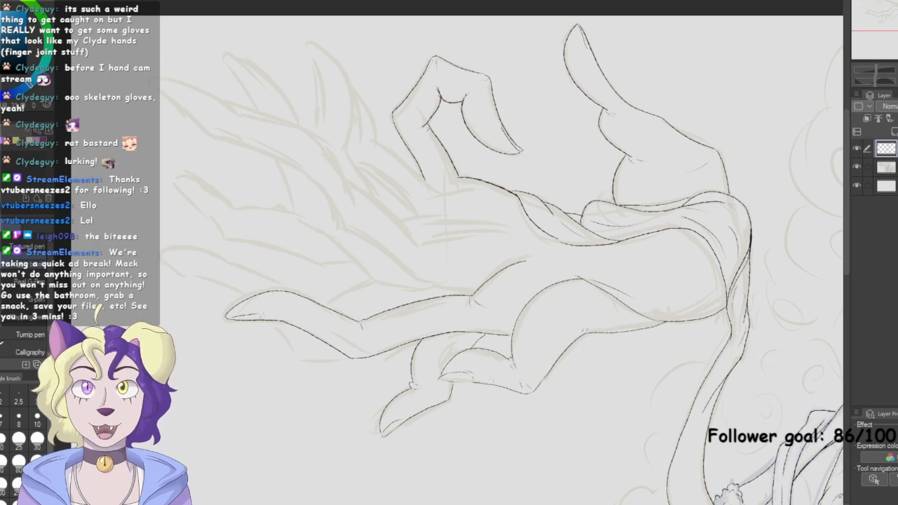
left_click_drag(456, 259, 532, 291)
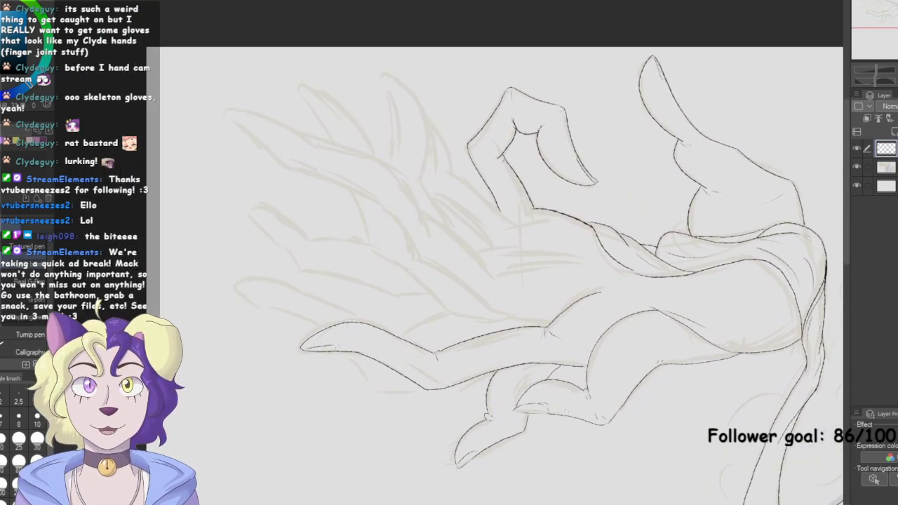
key("ctrl+plus")
key("ctrl+plus")
mouse_move(456, 81)
left_mouse_down()
mouse_move(515, 121)
mouse_move(591, 192)
left_mouse_up()
left_click_drag(677, 186, 582, 197)
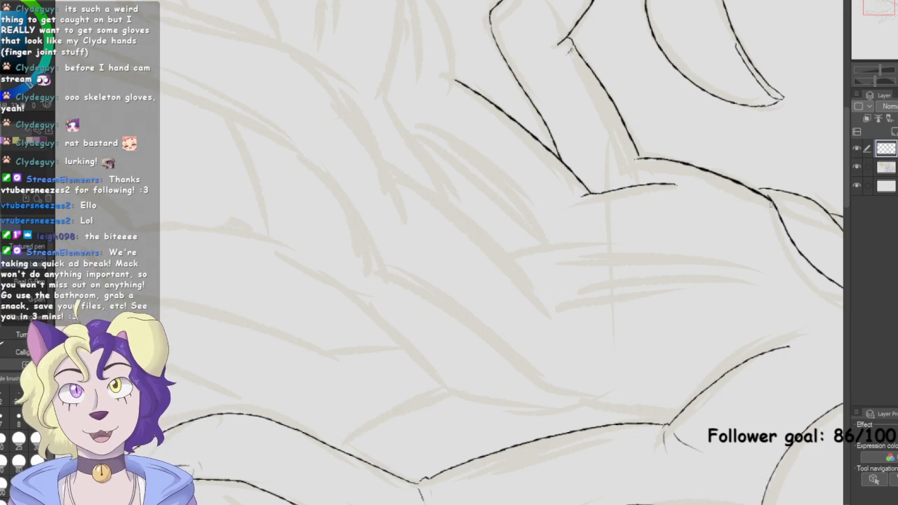
mouse_move(890, 4)
left_mouse_down()
mouse_move(897, 5)
mouse_move(883, 4)
left_mouse_up()
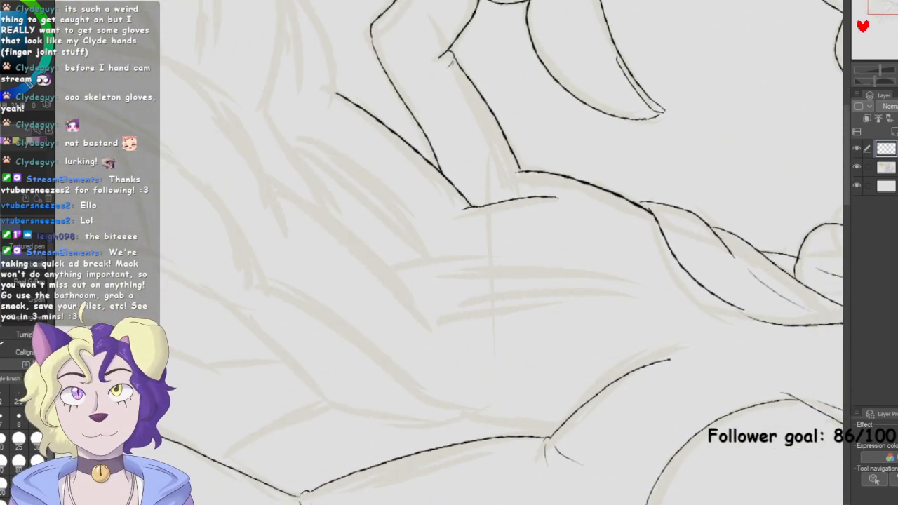
left_click_drag(433, 325, 621, 304)
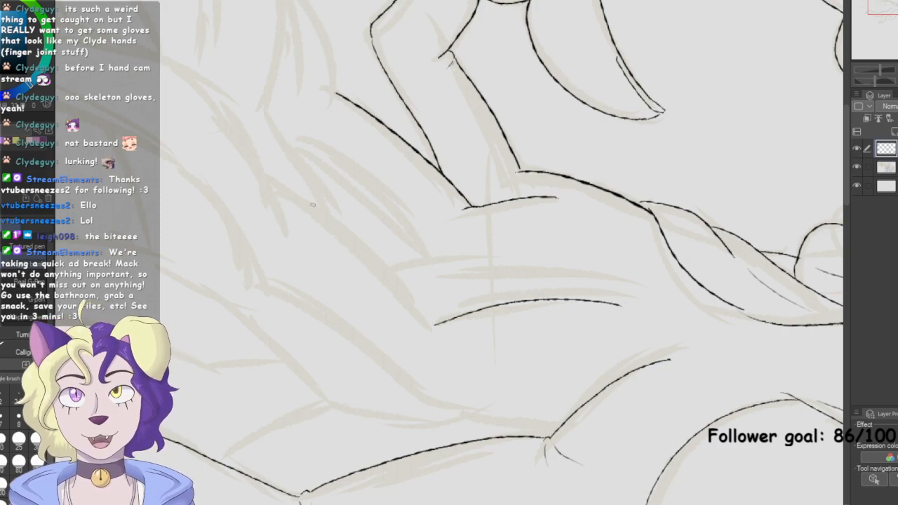
Ink both edges of the long middle finger's lowest segment down to the palm, with short overlaps at its ends
mouse_move(271, 187)
left_mouse_down()
mouse_move(411, 294)
mouse_move(447, 344)
left_mouse_up()
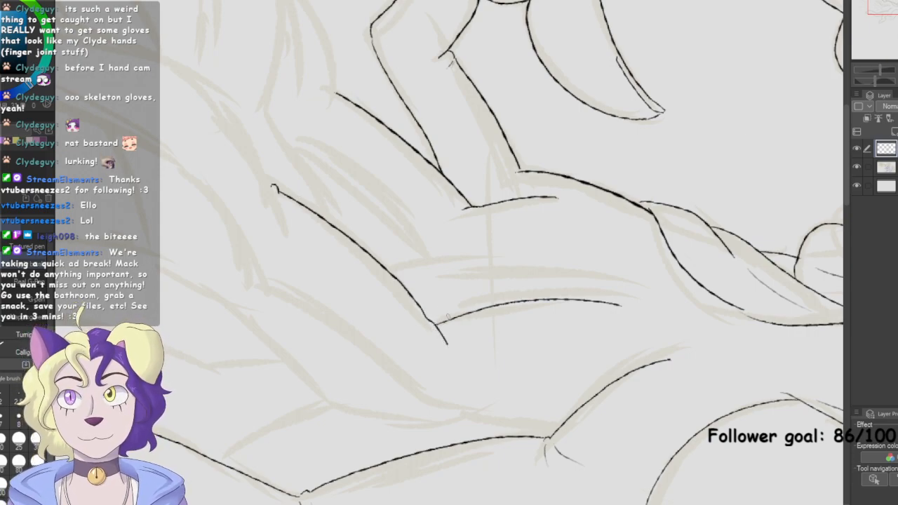
left_click_drag(448, 332, 451, 341)
mouse_move(251, 264)
left_mouse_down()
mouse_move(275, 291)
mouse_move(459, 413)
mouse_move(547, 433)
left_mouse_up()
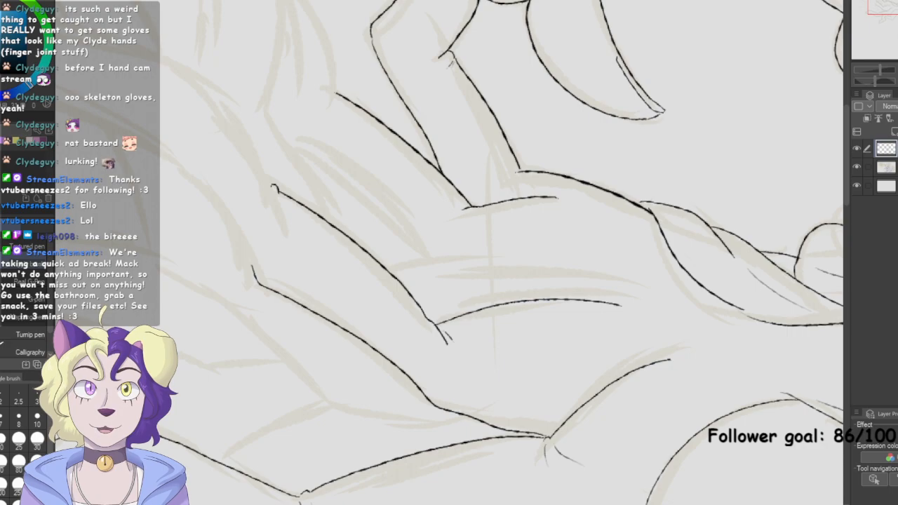
key("ctrl+z")
mouse_move(239, 243)
left_mouse_down()
mouse_move(252, 267)
mouse_move(432, 401)
mouse_move(496, 417)
left_mouse_up()
left_click_drag(495, 418, 557, 429)
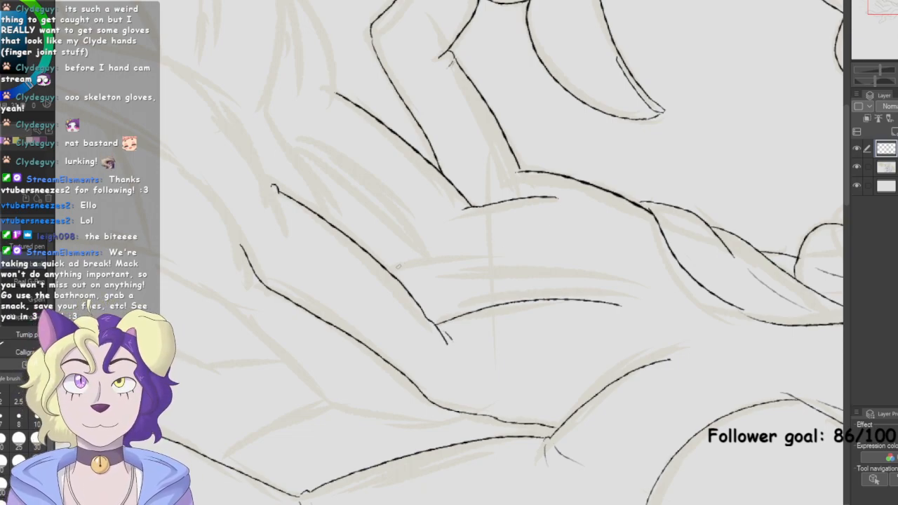
Ink the outer edge of the next segment on the finger behind the curled one, with a small joint crease
left_click_drag(391, 270, 516, 264)
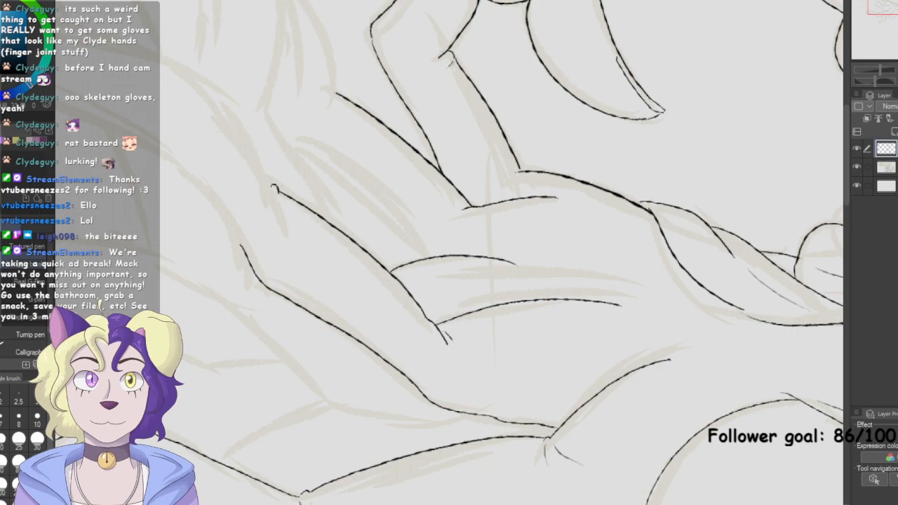
key("ctrl+z")
left_click_drag(897, 8, 891, 2)
mouse_move(505, 220)
left_mouse_down()
mouse_move(501, 188)
mouse_move(459, 103)
left_mouse_up()
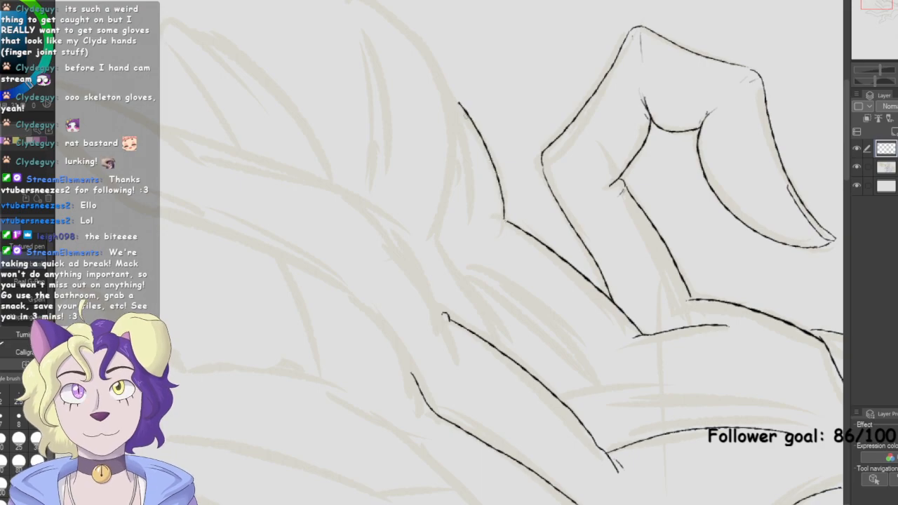
left_click_drag(505, 221, 503, 237)
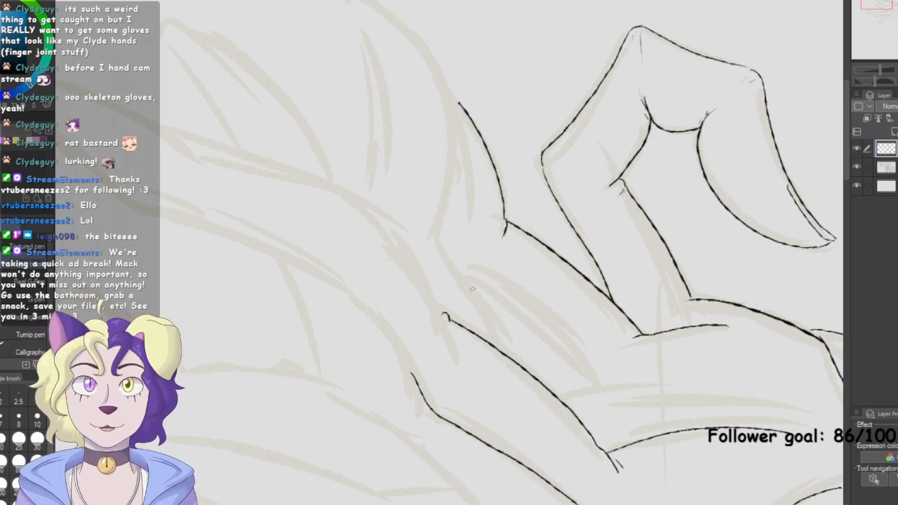
Add a short crease at the upper joint of the long middle finger's lowest segment
key("ctrl+minus")
key("ctrl+minus")
key("ctrl+minus")
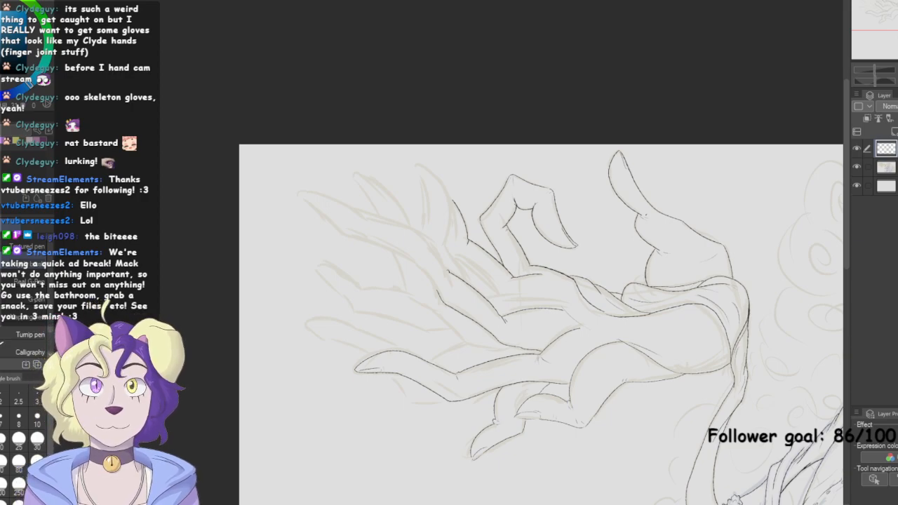
mouse_move(672, 322)
left_mouse_down()
mouse_move(704, 345)
mouse_move(454, 191)
left_mouse_up()
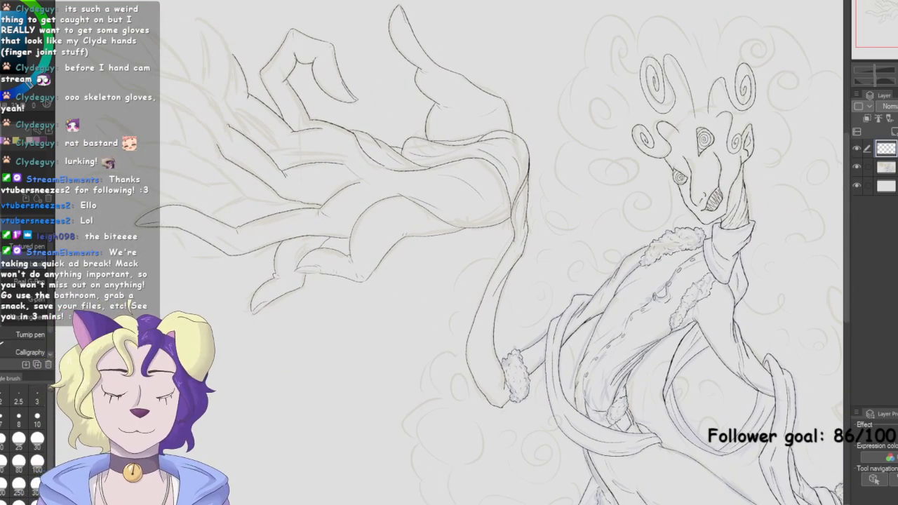
mouse_move(491, 281)
left_mouse_down()
mouse_move(547, 232)
mouse_move(597, 126)
left_mouse_up()
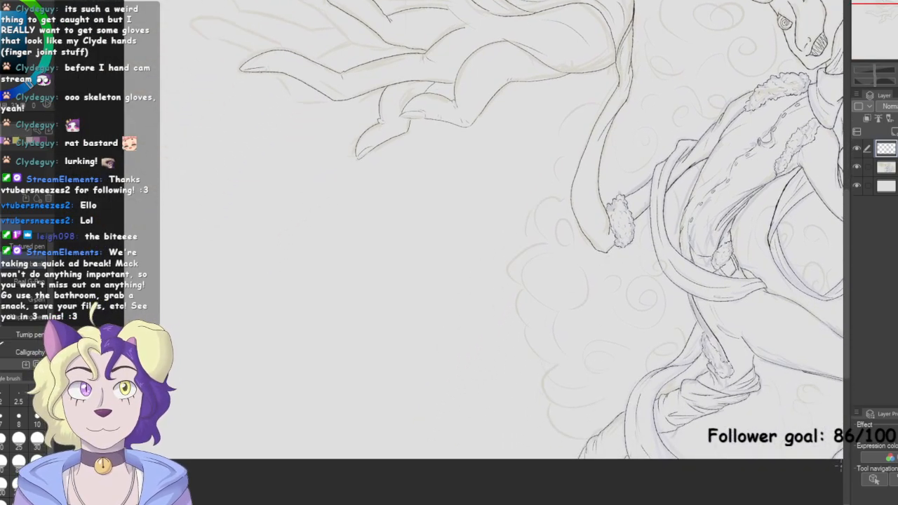
left_click_drag(701, 211, 751, 450)
key("ctrl+plus")
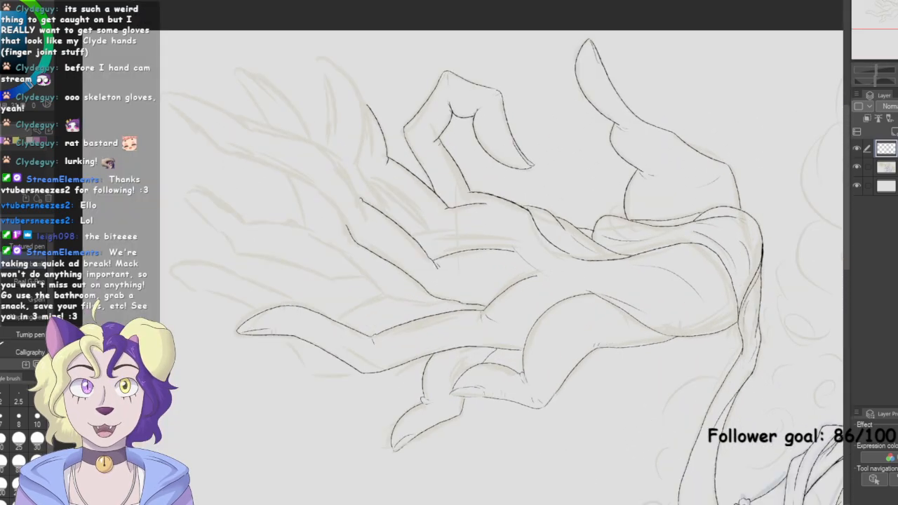
key("ctrl+plus")
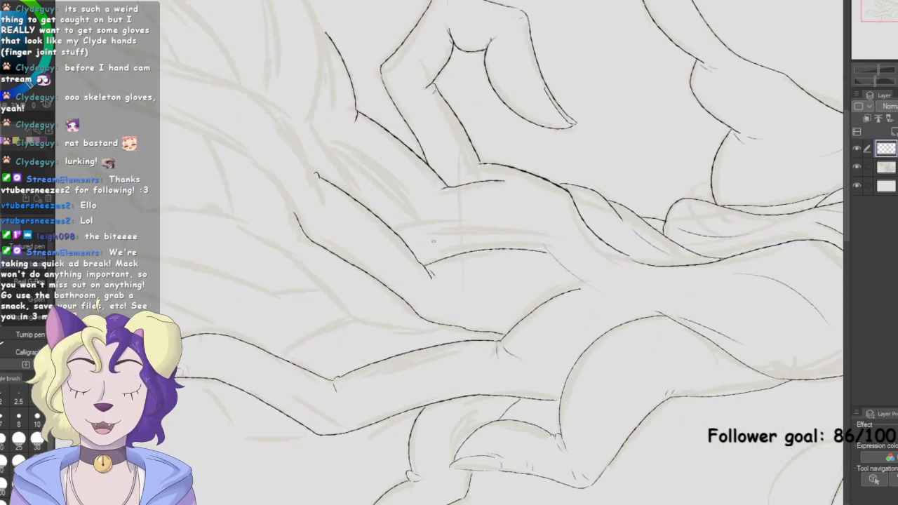
left_click_drag(318, 183, 321, 192)
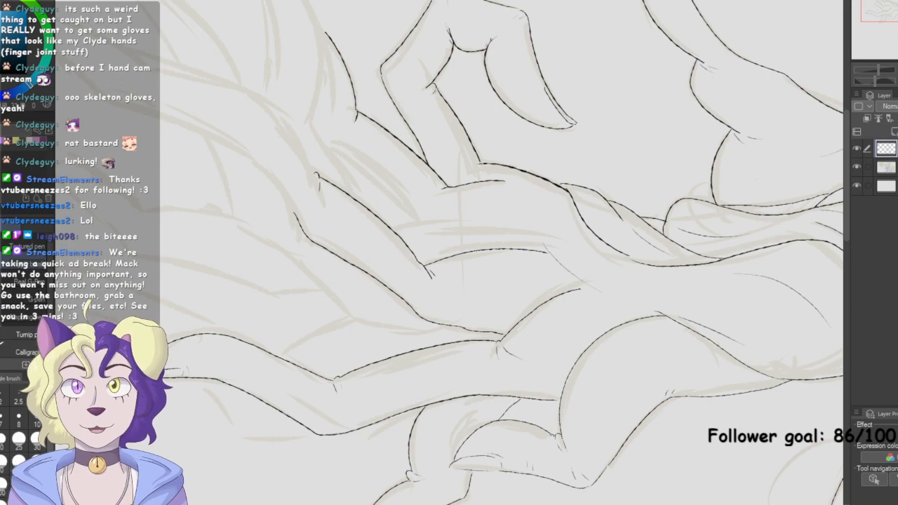
Try to ink both edges of the long middle finger's next segment, curving out towards the fingertip
left_click_drag(365, 210, 529, 346)
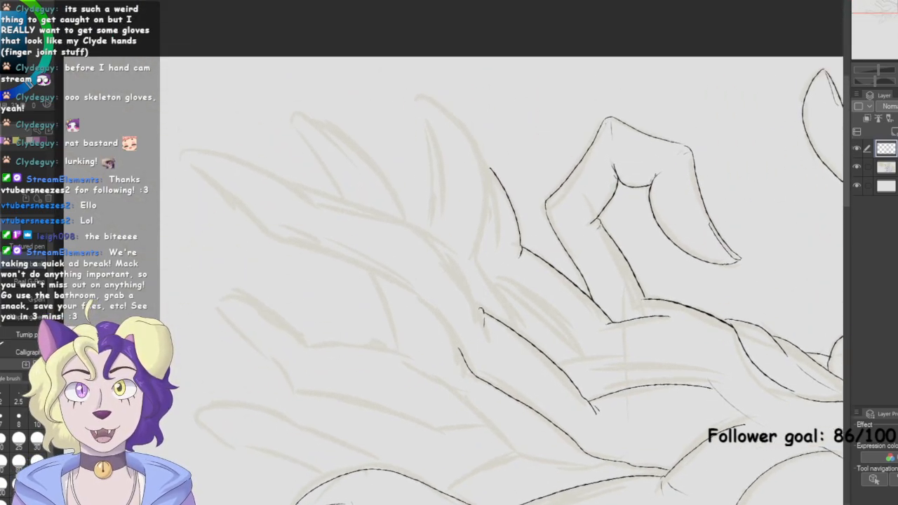
mouse_move(481, 310)
left_mouse_down()
mouse_move(461, 262)
mouse_move(427, 233)
mouse_move(306, 193)
left_mouse_up()
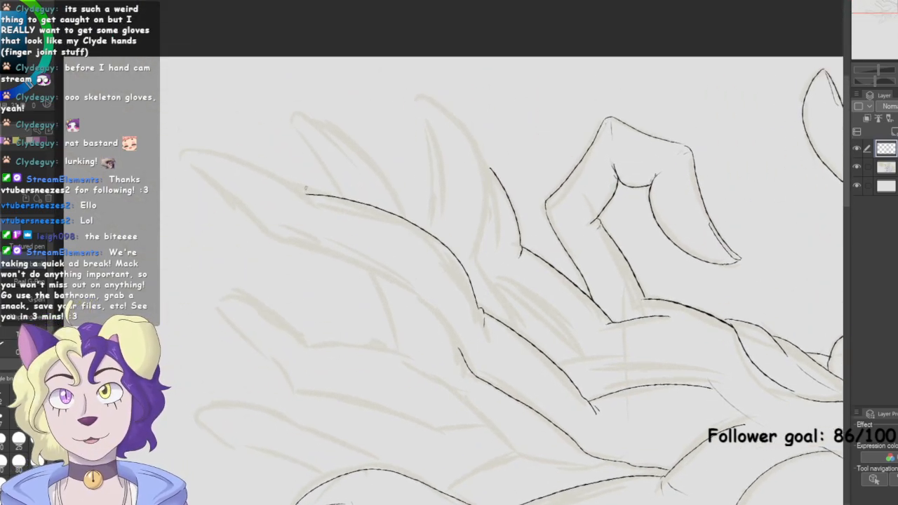
key("ctrl+z")
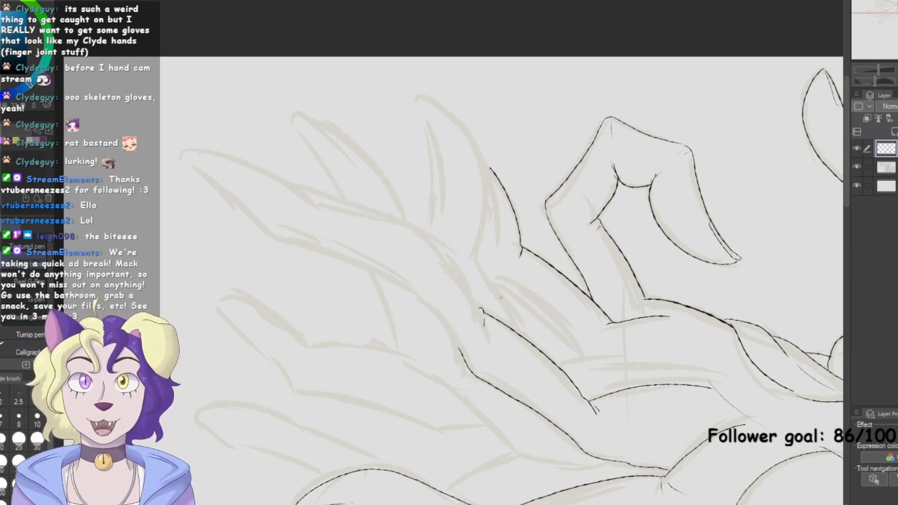
mouse_move(480, 313)
left_mouse_down()
mouse_move(438, 240)
mouse_move(404, 222)
mouse_move(320, 205)
left_mouse_up()
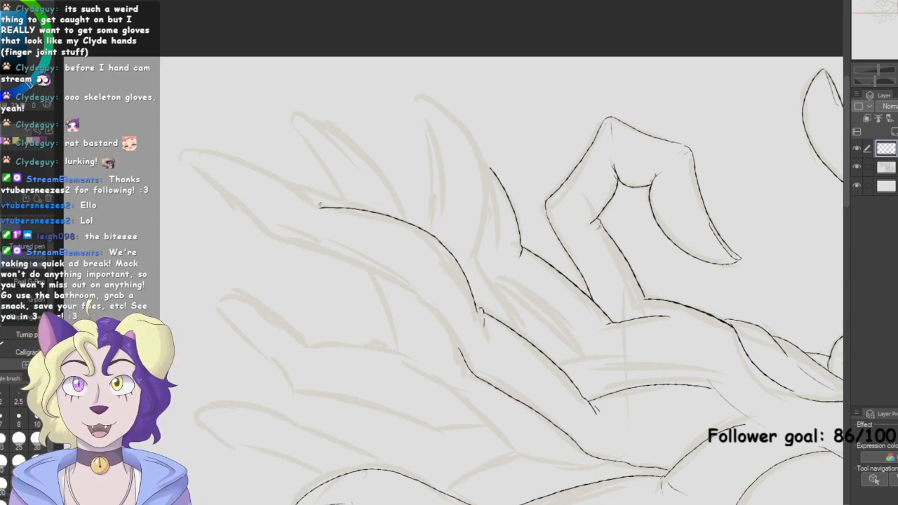
mouse_move(295, 247)
left_mouse_down()
mouse_move(374, 268)
mouse_move(422, 294)
mouse_move(457, 354)
left_mouse_up()
key("ctrl+z")
mouse_move(461, 351)
left_mouse_down()
mouse_move(393, 257)
mouse_move(338, 237)
mouse_move(293, 235)
left_mouse_up()
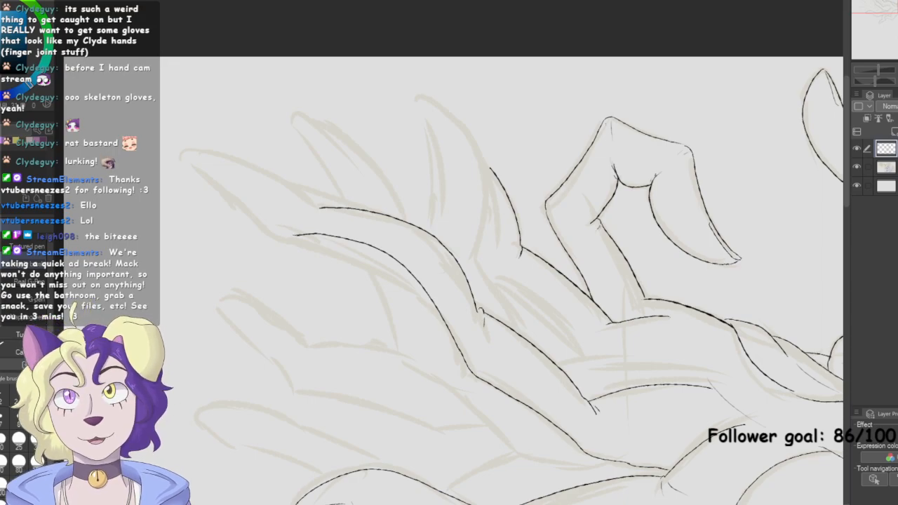
key("ctrl+z")
key("ctrl+z")
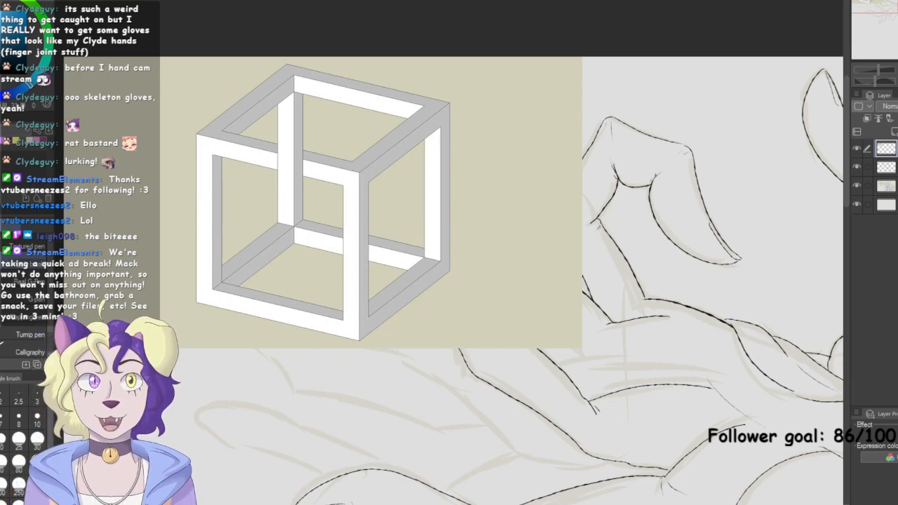
Ink the long middle finger's pointed tip and nail, and its lower edge back to the lowest segment
mouse_move(632, 281)
left_mouse_down()
mouse_move(514, 243)
mouse_move(200, 183)
mouse_move(309, 132)
mouse_move(572, 233)
mouse_move(679, 194)
left_mouse_up()
mouse_move(233, 32)
left_mouse_down()
mouse_move(240, 74)
mouse_move(418, 180)
mouse_move(275, 97)
mouse_move(212, 101)
mouse_move(305, 174)
left_mouse_up()
key("ctrl+z")
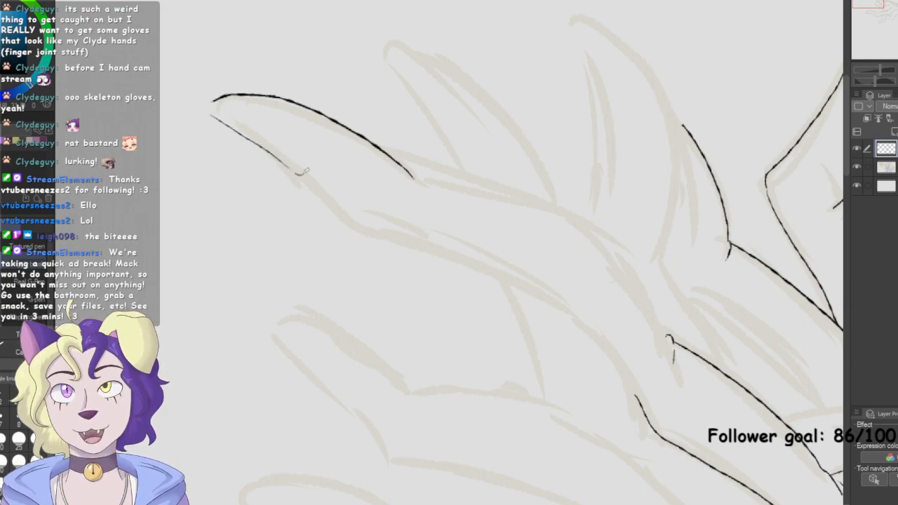
mouse_move(214, 107)
left_mouse_down()
mouse_move(290, 140)
mouse_move(347, 224)
mouse_move(514, 281)
mouse_move(580, 329)
mouse_move(642, 419)
mouse_move(591, 330)
mouse_move(528, 276)
mouse_move(464, 247)
mouse_move(359, 229)
mouse_move(464, 261)
mouse_move(547, 302)
mouse_move(636, 393)
left_mouse_up()
key("ctrl+z")
key("ctrl+z")
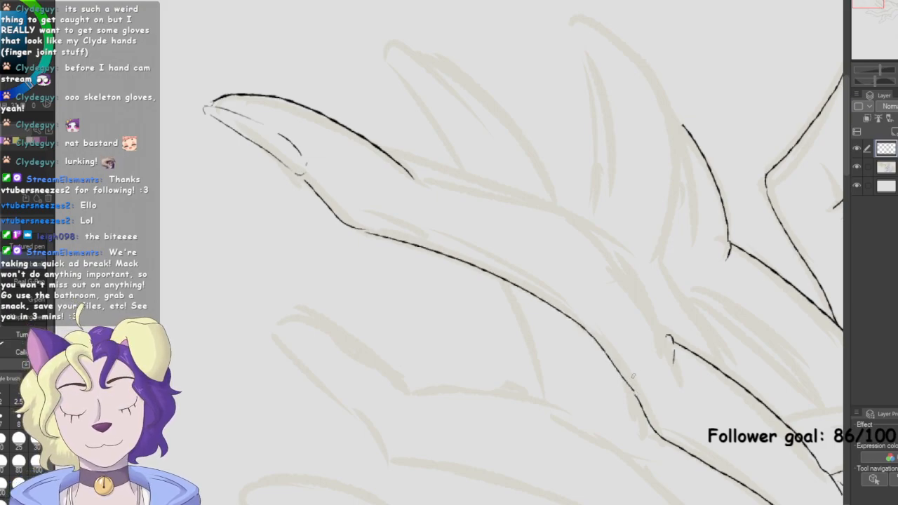
Ink the long middle finger's upper edge from the tip to the lowest segment and add small creases at its joints
mouse_move(411, 174)
left_mouse_down()
mouse_move(564, 223)
mouse_move(615, 259)
mouse_move(673, 361)
left_mouse_up()
mouse_move(658, 332)
left_mouse_down()
mouse_move(670, 341)
mouse_move(665, 386)
left_mouse_up()
key("ctrl+z")
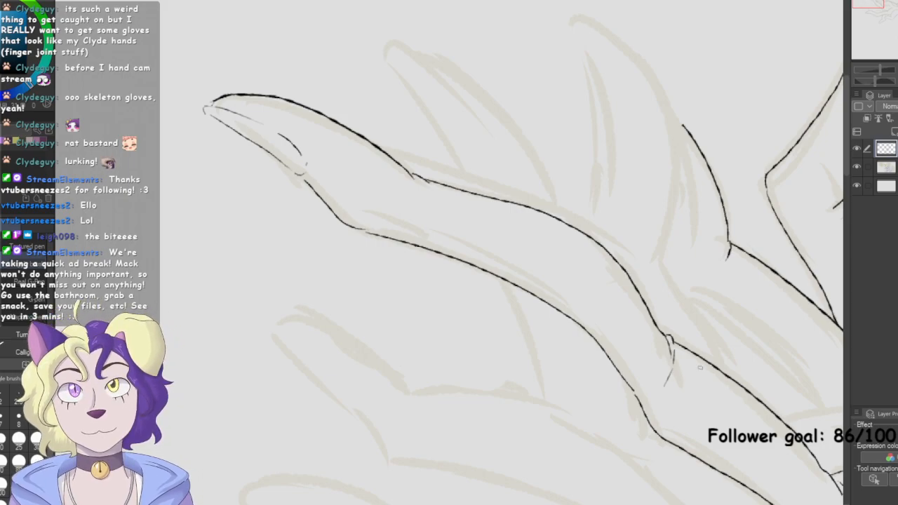
left_click_drag(363, 227, 375, 219)
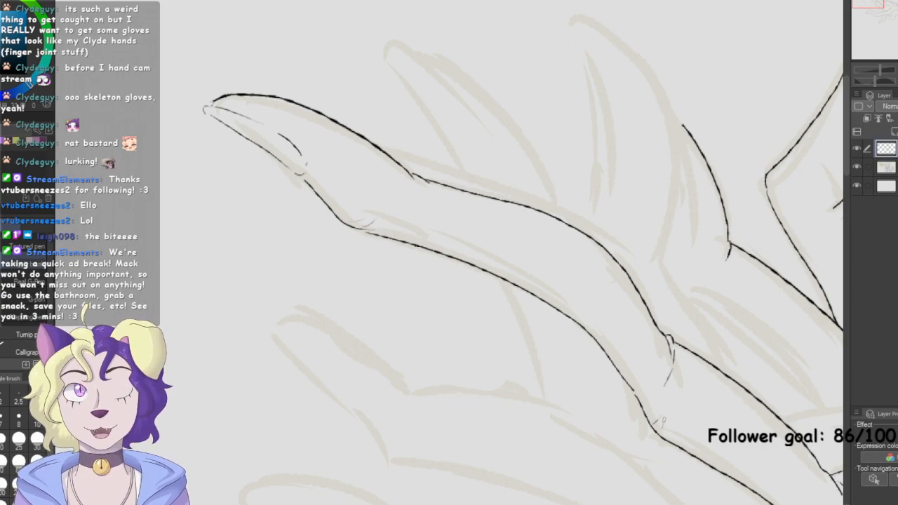
left_click_drag(875, 7, 875, 13)
left_click_drag(507, 343, 515, 341)
Ink the bent edge of the finger below, from behind the long middle finger down to the palm
mouse_move(882, 13)
left_mouse_down()
mouse_move(885, 0)
mouse_move(875, 0)
left_mouse_up()
key("ctrl+minus")
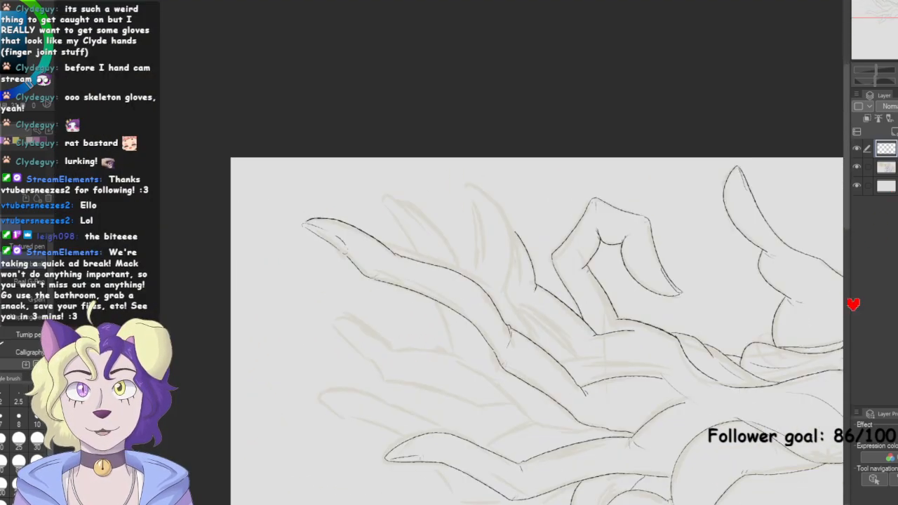
mouse_move(892, 13)
left_mouse_down()
mouse_move(897, 5)
mouse_move(879, 4)
left_mouse_up()
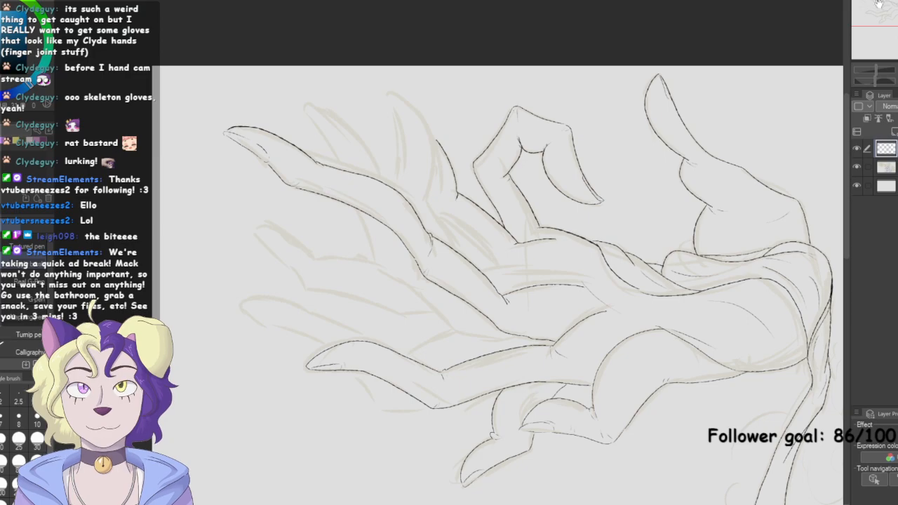
key("ctrl+plus")
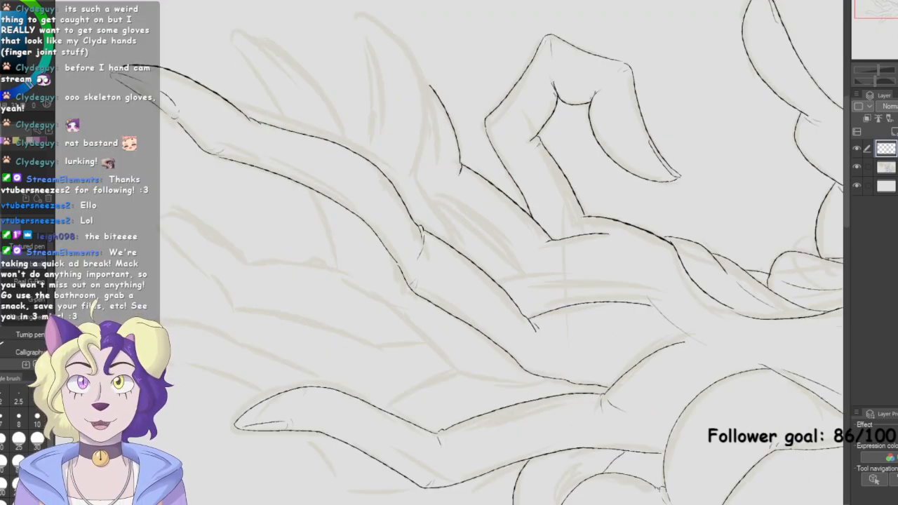
mouse_move(883, 5)
left_mouse_down()
mouse_move(880, 14)
mouse_move(888, 5)
left_mouse_up()
mouse_move(398, 139)
left_mouse_down()
mouse_move(424, 222)
mouse_move(547, 324)
mouse_move(641, 336)
left_mouse_up()
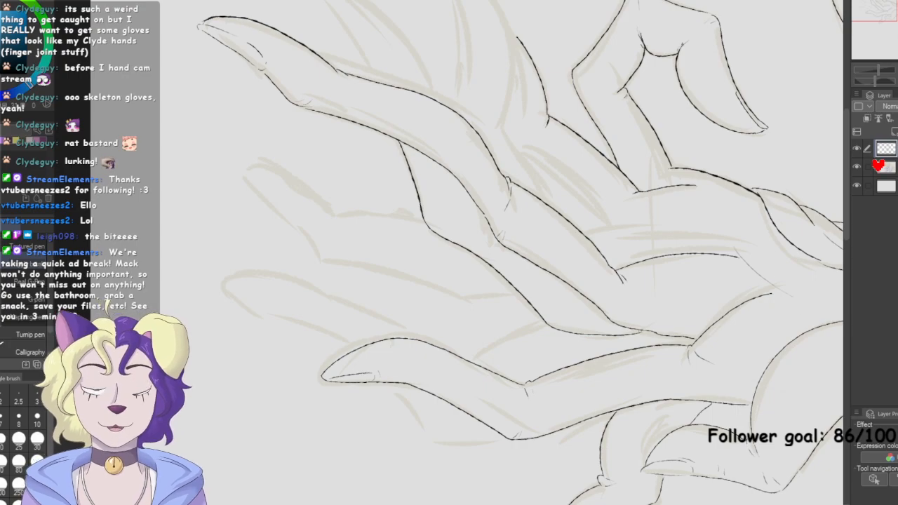
Ink the fingertip emerging above the long middle finger, with its nail and both edges running down behind that finger
key("ctrl+plus")
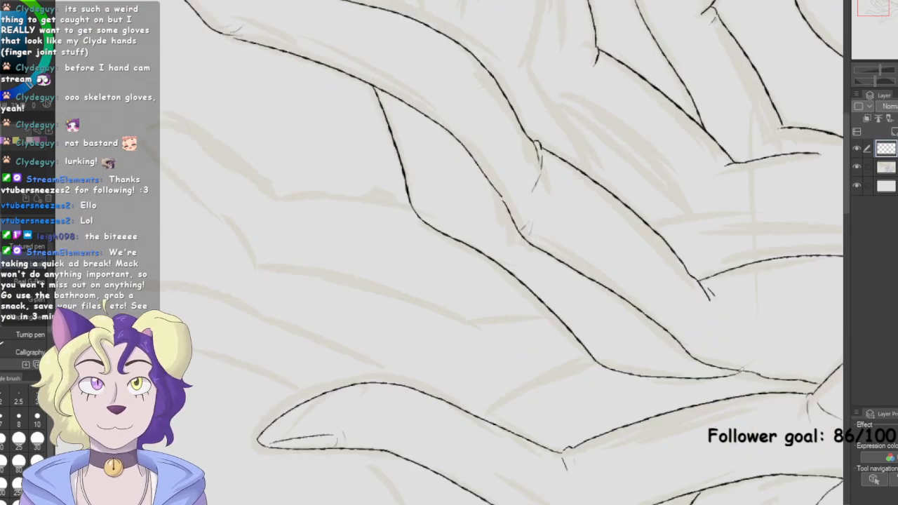
left_click_drag(883, 14, 883, 6)
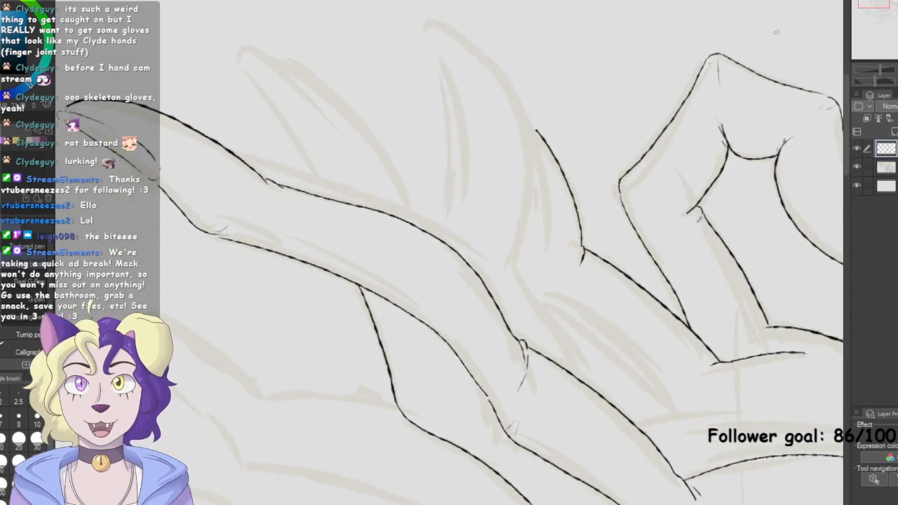
mouse_move(325, 196)
left_mouse_down()
mouse_move(226, 79)
mouse_move(239, 58)
mouse_move(313, 101)
mouse_move(333, 126)
left_mouse_up()
key("ctrl+z")
mouse_move(240, 65)
left_mouse_down()
mouse_move(293, 132)
mouse_move(330, 142)
mouse_move(303, 141)
mouse_move(315, 149)
mouse_move(324, 105)
mouse_move(309, 137)
mouse_move(290, 129)
mouse_move(324, 197)
left_mouse_up()
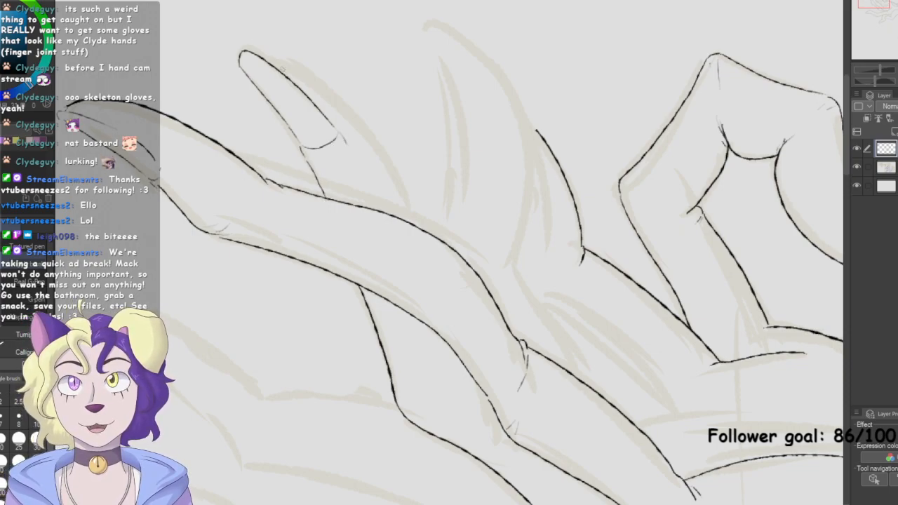
left_click_drag(264, 56, 356, 124)
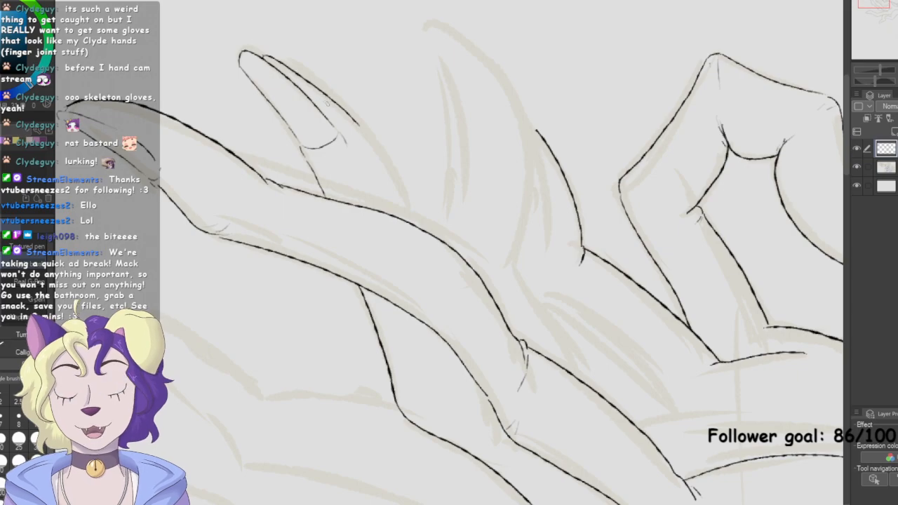
key("ctrl+z")
mouse_move(260, 58)
left_mouse_down()
mouse_move(283, 57)
mouse_move(350, 108)
mouse_move(404, 186)
mouse_move(414, 222)
left_mouse_up()
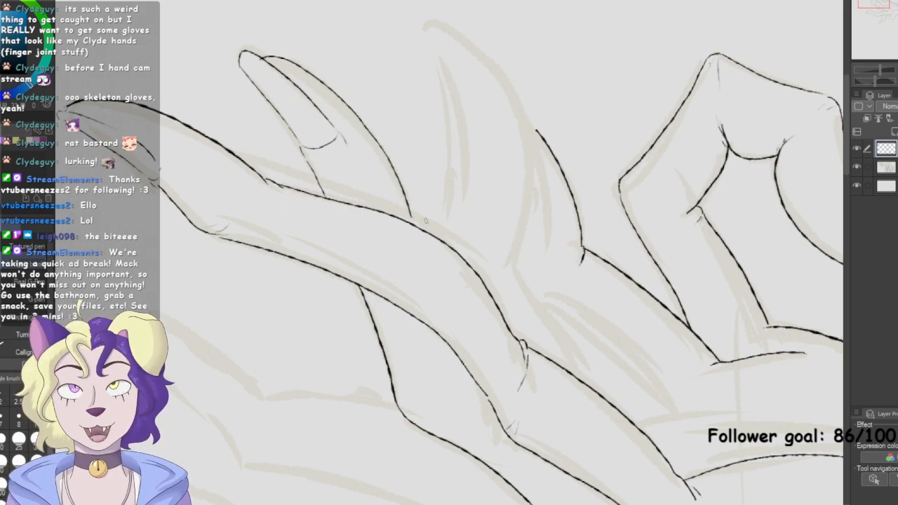
Crease the lower finger's bent joint and ink the base edges and palm line of the fingers behind the long middle one
mouse_move(412, 418)
left_mouse_down()
mouse_move(434, 411)
mouse_move(399, 401)
left_mouse_up()
left_click_drag(888, 3, 892, 8)
left_click_drag(431, 153, 558, 249)
key("ctrl+z")
mouse_move(431, 151)
left_mouse_down()
mouse_move(552, 254)
mouse_move(634, 251)
left_mouse_up()
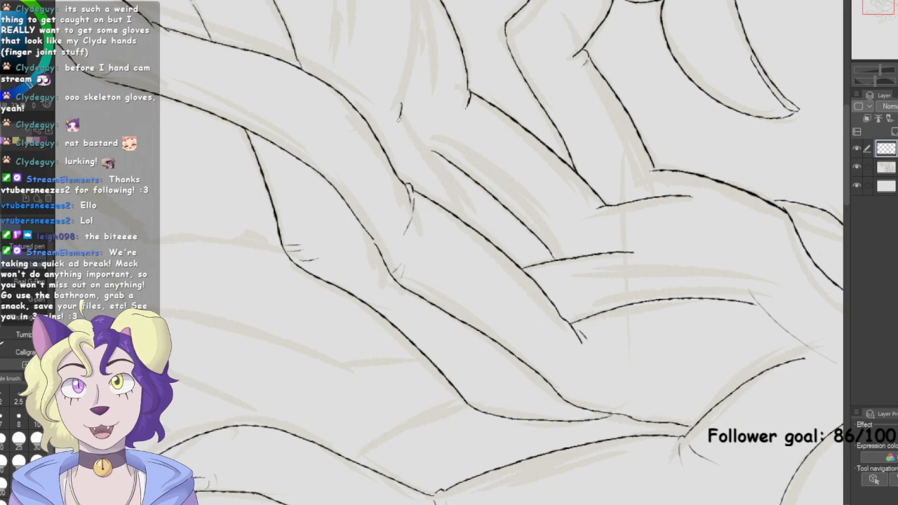
left_click_drag(400, 107, 476, 233)
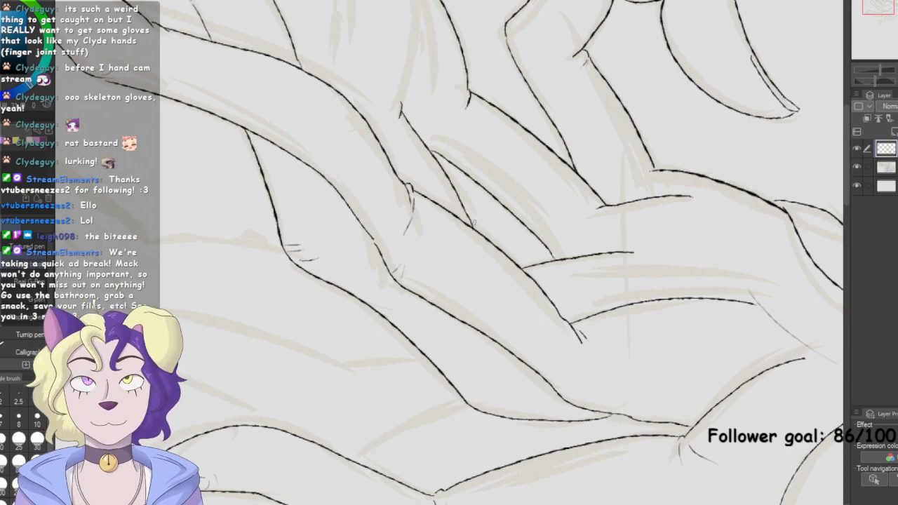
Ink the narrow nail and inner edge of the pointed finger rising between the slanted fingertip and the hooked finger
left_click_drag(890, 15, 889, 6)
mouse_move(362, 55)
left_mouse_down()
mouse_move(392, 170)
mouse_move(403, 181)
left_mouse_up()
left_click_drag(360, 49, 391, 104)
mouse_move(401, 184)
left_mouse_down()
mouse_move(386, 98)
mouse_move(394, 125)
left_mouse_up()
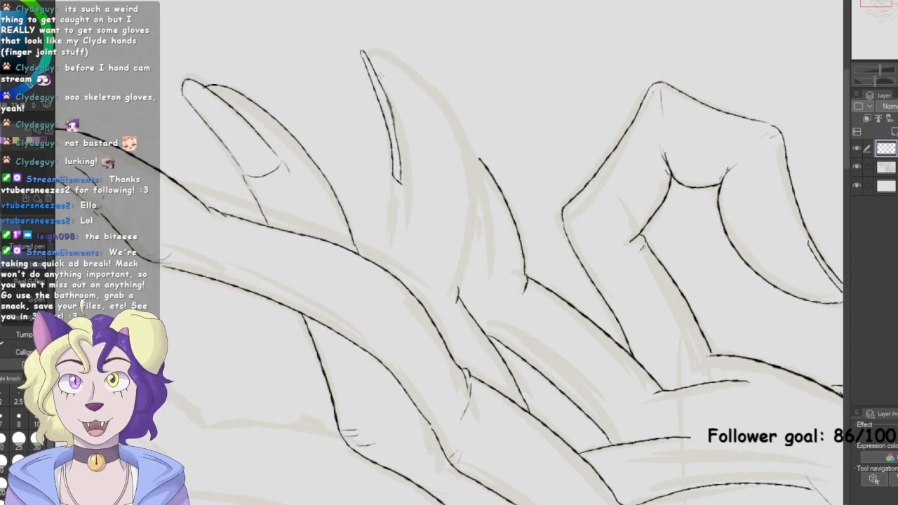
key("ctrl+z")
key("ctrl+z")
mouse_move(364, 53)
left_mouse_down()
mouse_move(417, 187)
mouse_move(392, 104)
mouse_move(402, 183)
mouse_move(389, 191)
mouse_move(380, 263)
left_mouse_up()
key("ctrl+z")
key("ctrl+z")
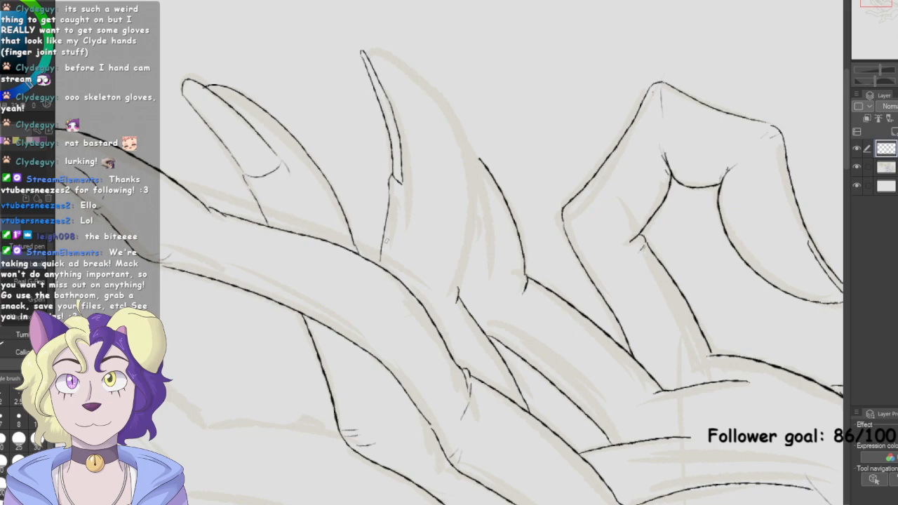
Ink the curved outer edge of that pointed finger from its tip down to the finger crossing its base
mouse_move(370, 55)
left_mouse_down()
mouse_move(395, 62)
mouse_move(445, 109)
mouse_move(468, 167)
mouse_move(468, 211)
left_mouse_up()
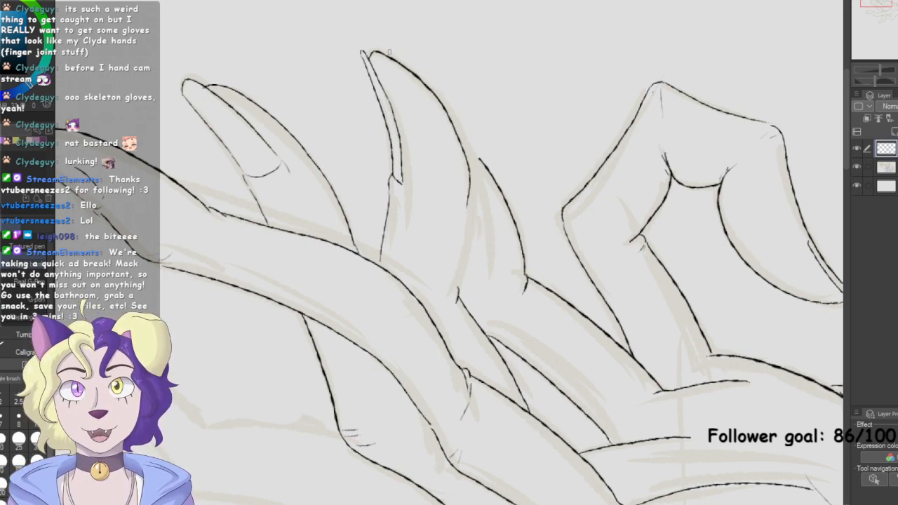
key("ctrl+z")
mouse_move(366, 58)
left_mouse_down()
mouse_move(444, 111)
mouse_move(453, 132)
left_mouse_up()
key("ctrl+z")
mouse_move(372, 54)
left_mouse_down()
mouse_move(393, 55)
mouse_move(450, 109)
mouse_move(470, 160)
mouse_move(458, 290)
mouse_move(464, 269)
mouse_move(454, 294)
left_mouse_up()
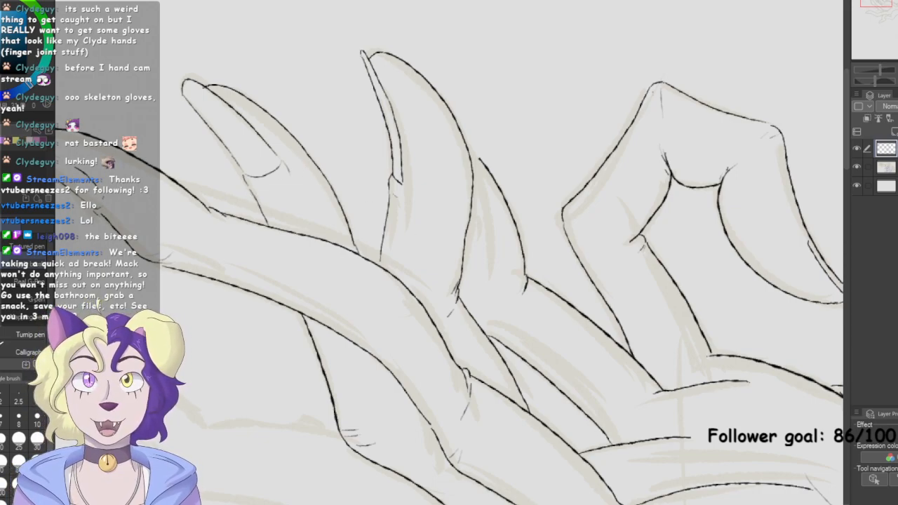
Ink the nail and upper tip edge of the sketched finger below the long middle finger
key("ctrl+0")
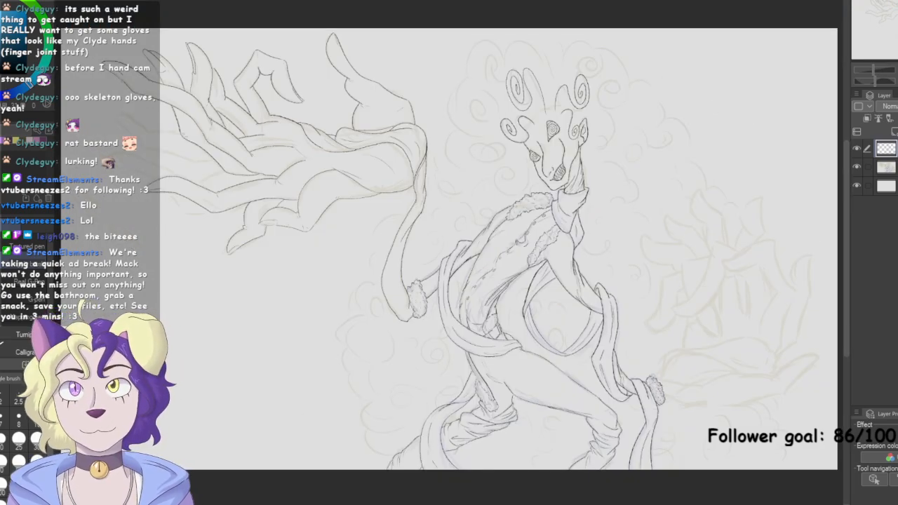
left_click_drag(308, 211, 487, 262)
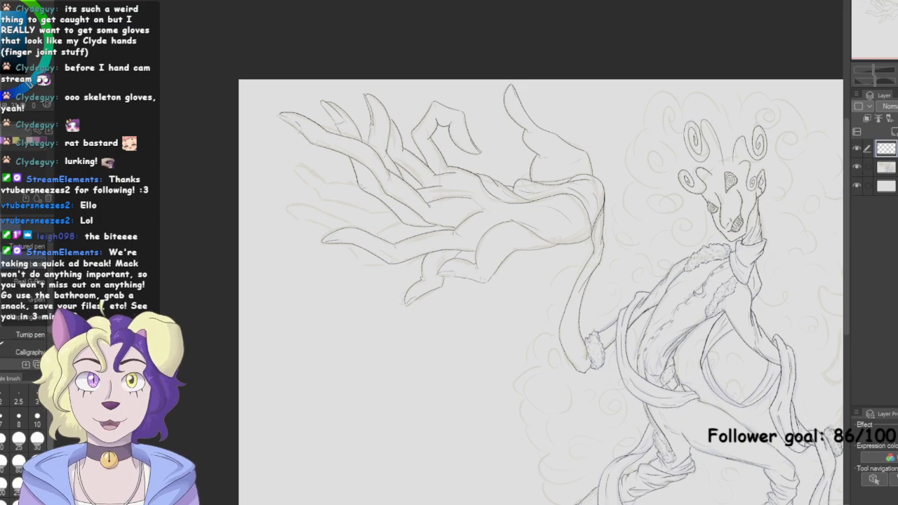
key("minus")
key("ctrl+plus")
key("ctrl+plus")
key("ctrl+plus")
key("asciicircum")
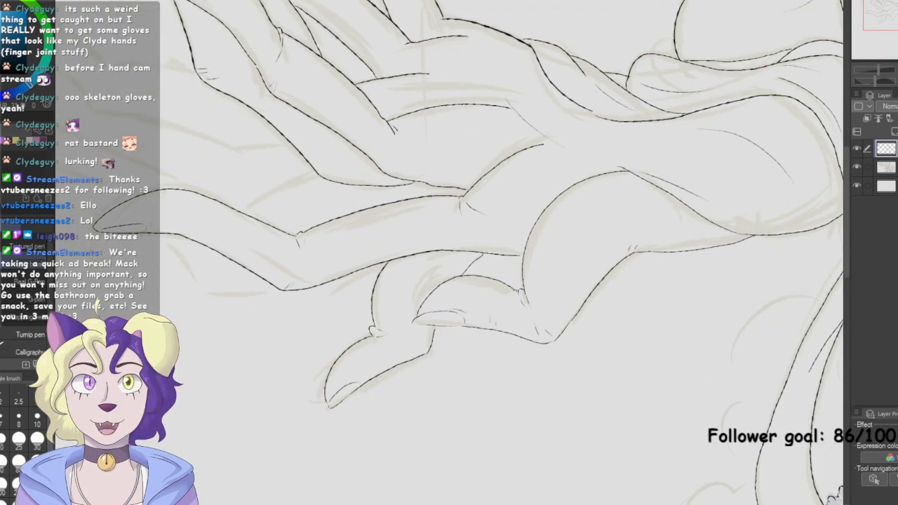
left_click_drag(393, 225, 597, 300)
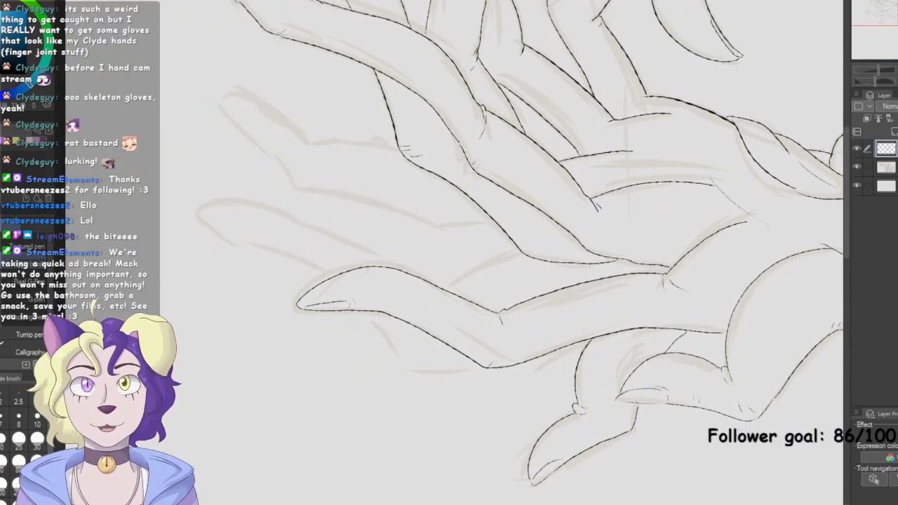
key("ctrl+plus")
left_click_drag(491, 281, 636, 382)
left_click_drag(241, 133, 309, 198)
left_click_drag(241, 128, 301, 171)
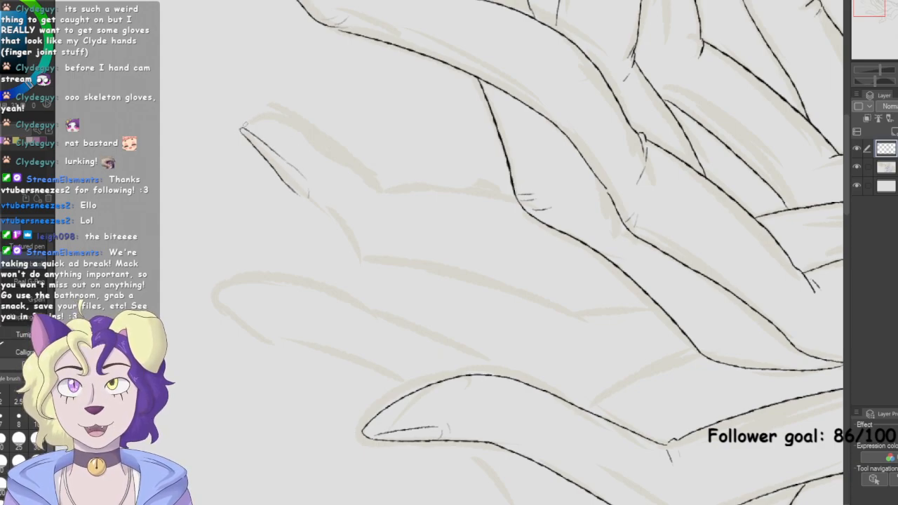
mouse_move(245, 125)
left_mouse_down()
mouse_move(269, 124)
mouse_move(339, 146)
mouse_move(374, 184)
left_mouse_up()
Ink that finger's lower edge and remaining upper edge back to the neighbouring finger, adding small creases at its joints
mouse_move(303, 197)
left_mouse_down()
mouse_move(359, 258)
mouse_move(495, 287)
mouse_move(557, 321)
mouse_move(652, 311)
left_mouse_up()
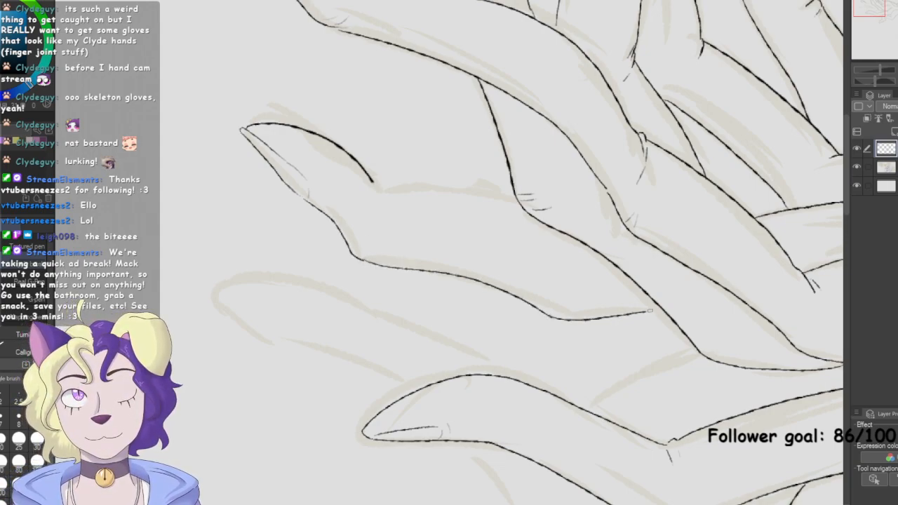
mouse_move(374, 184)
left_mouse_down()
mouse_move(387, 202)
mouse_move(376, 192)
mouse_move(519, 200)
left_mouse_up()
mouse_move(359, 249)
left_mouse_down()
mouse_move(370, 231)
mouse_move(375, 259)
left_mouse_up()
mouse_move(570, 294)
left_mouse_down()
mouse_move(560, 308)
mouse_move(582, 311)
left_mouse_up()
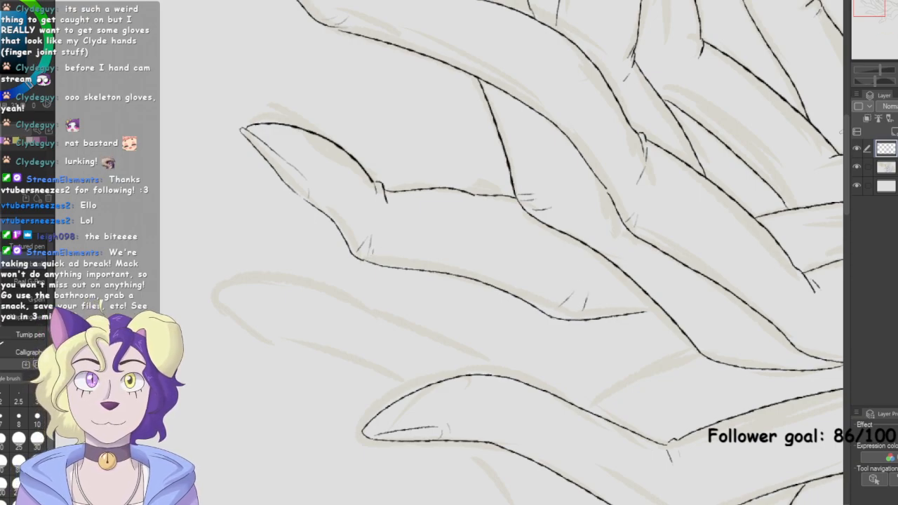
Ink the next finger down, with its rounded tip, nail and both edges running behind the lower front finger
mouse_move(841, 132)
left_mouse_down()
mouse_move(814, 134)
mouse_move(745, 235)
mouse_move(726, 332)
mouse_move(712, 246)
mouse_move(758, 306)
left_mouse_up()
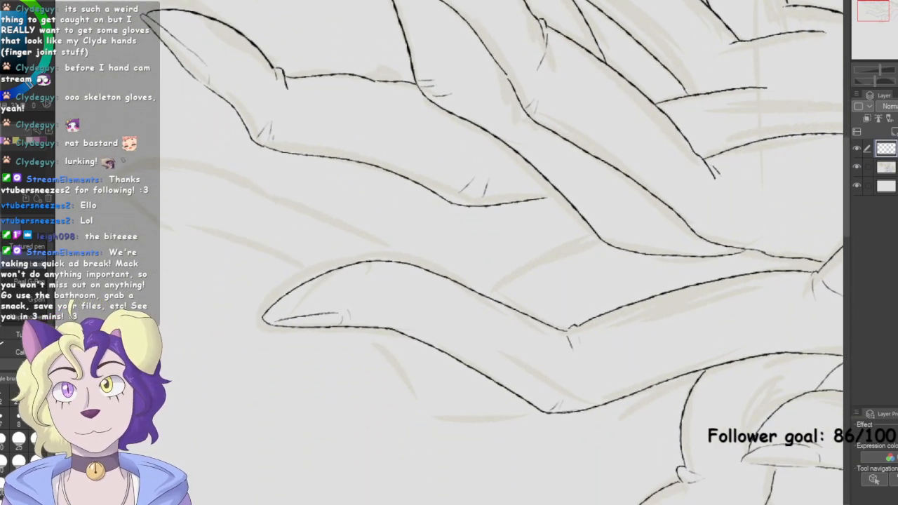
left_click_drag(119, 191, 264, 244)
mouse_move(135, 167)
left_mouse_down()
mouse_move(232, 172)
mouse_move(279, 200)
left_mouse_up()
left_click_drag(130, 196, 195, 218)
left_click_drag(280, 201, 437, 273)
left_click_drag(259, 248, 312, 276)
Ink the bent, creased section showing beneath the lower front finger, and the short base lines between the fingers above
mouse_move(360, 328)
left_mouse_down()
mouse_move(449, 418)
mouse_move(446, 403)
mouse_move(472, 421)
mouse_move(544, 410)
left_mouse_up()
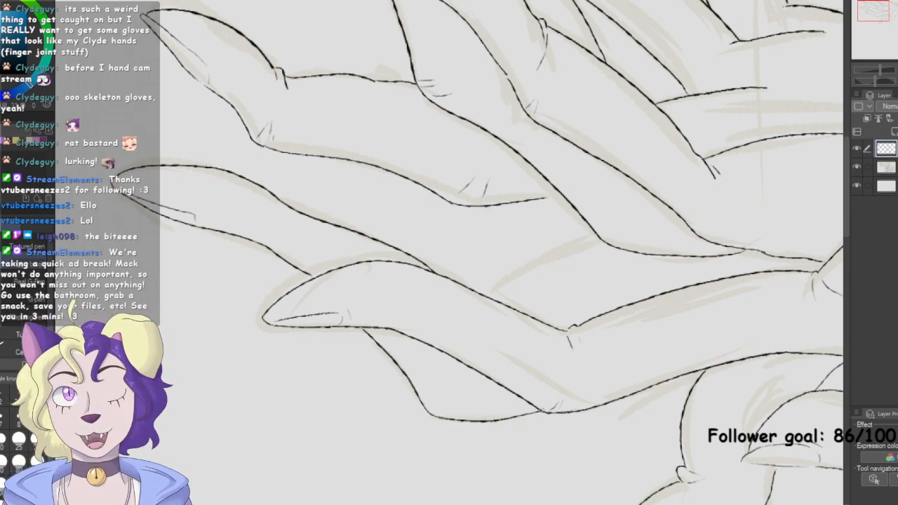
left_click_drag(434, 409, 441, 400)
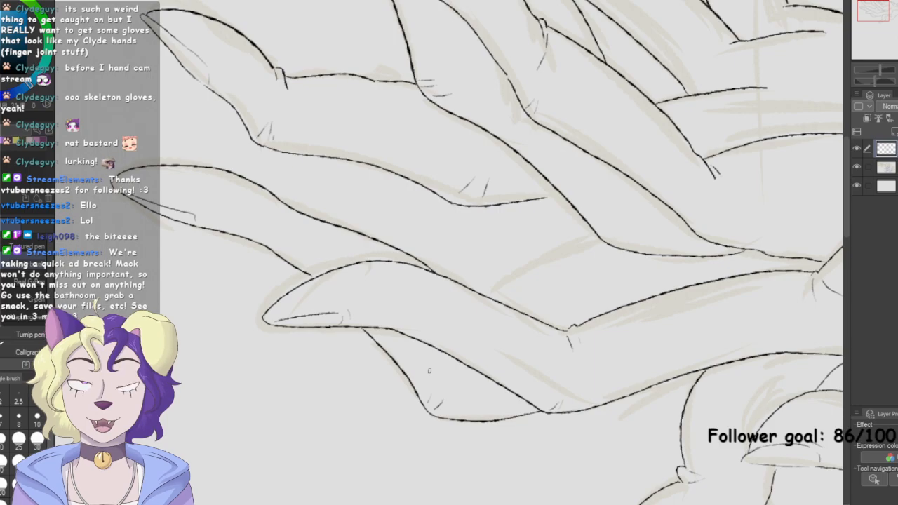
mouse_move(601, 241)
left_mouse_down()
mouse_move(541, 266)
mouse_move(500, 300)
left_mouse_up()
left_click_drag(547, 199, 562, 197)
Hide the sketch layer to check the line art of the hand and creature on its own, and show it again
key("ctrl+0")
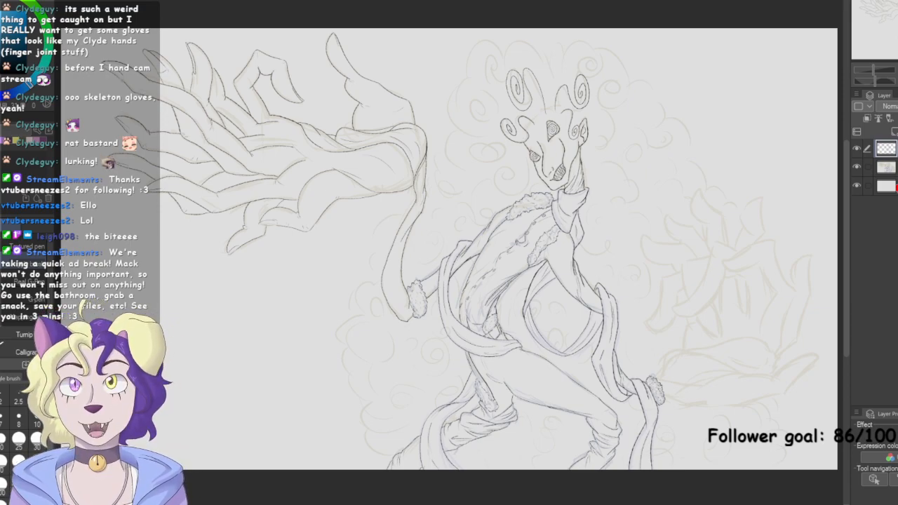
left_click(858, 167)
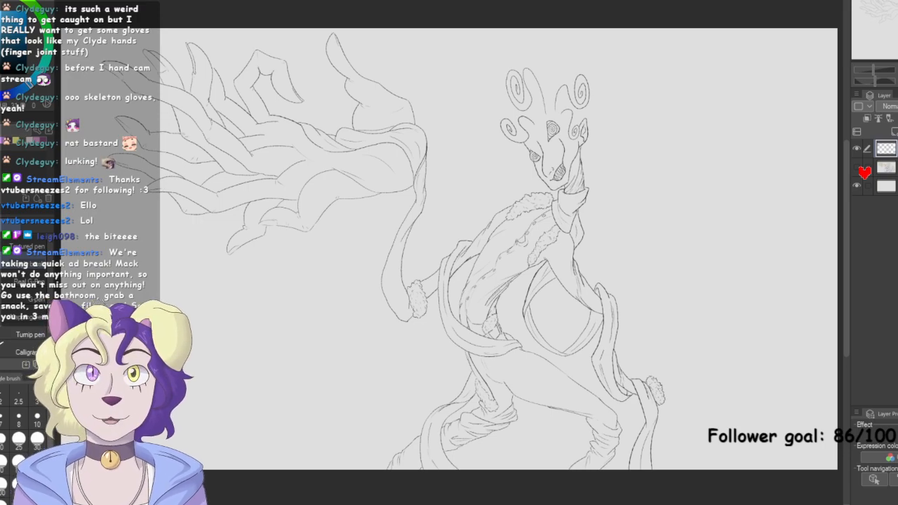
left_click_drag(883, 31, 891, 33)
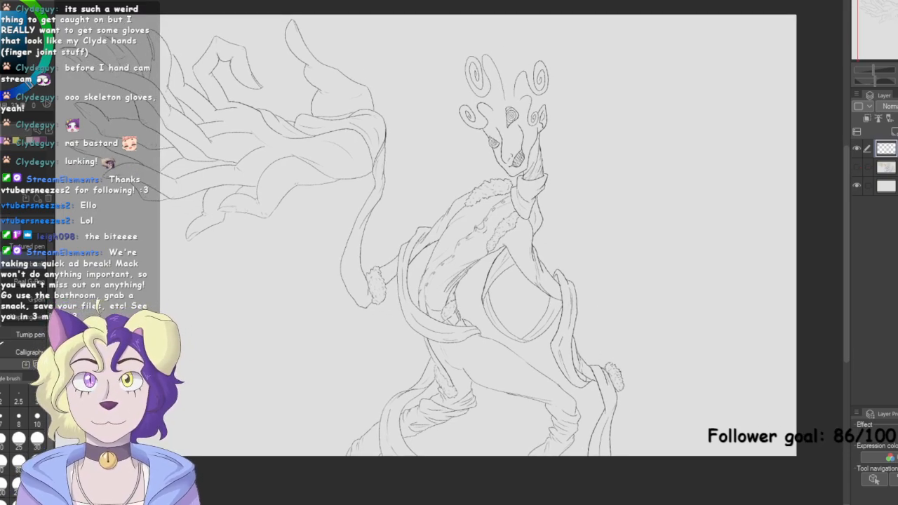
key("ctrl+plus")
left_click_drag(506, 225, 478, 297)
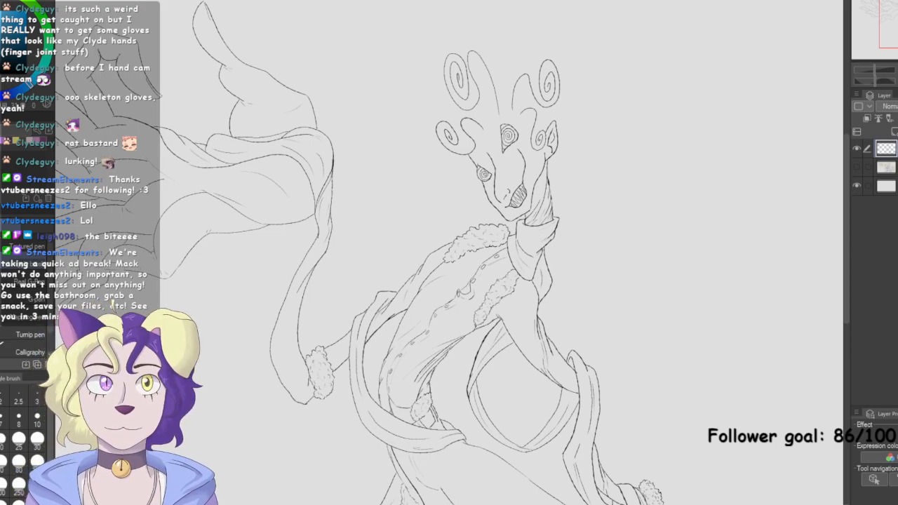
left_click(857, 169)
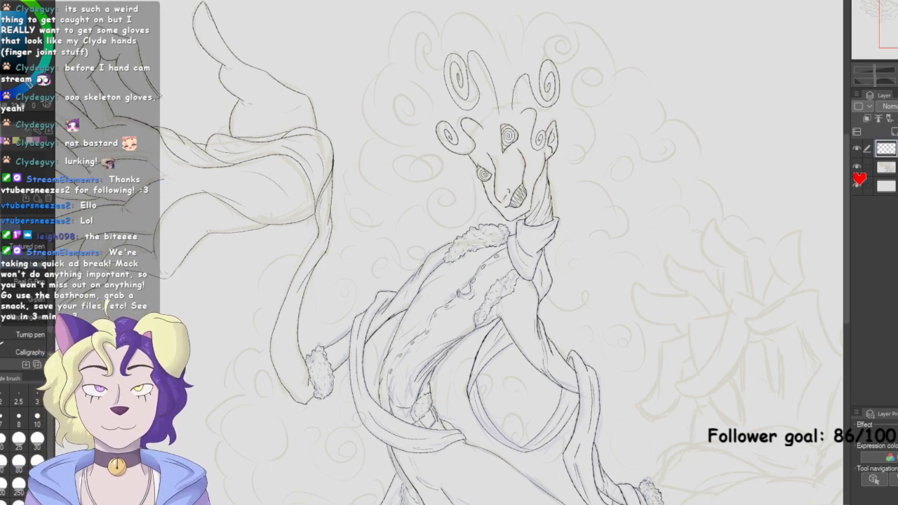
Ink the raised fingertip of the hand under the flower and its underside contour back to the fur cuff
mouse_move(534, 309)
left_mouse_down()
mouse_move(485, 243)
mouse_move(433, 265)
mouse_move(352, 184)
mouse_move(357, 156)
left_mouse_up()
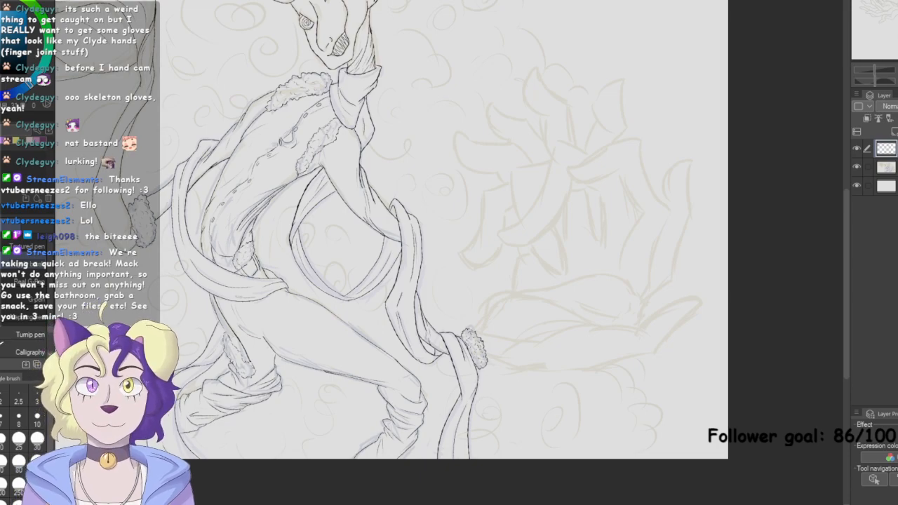
left_click_drag(449, 253, 376, 191)
key("ctrl+plus")
key("ctrl+plus")
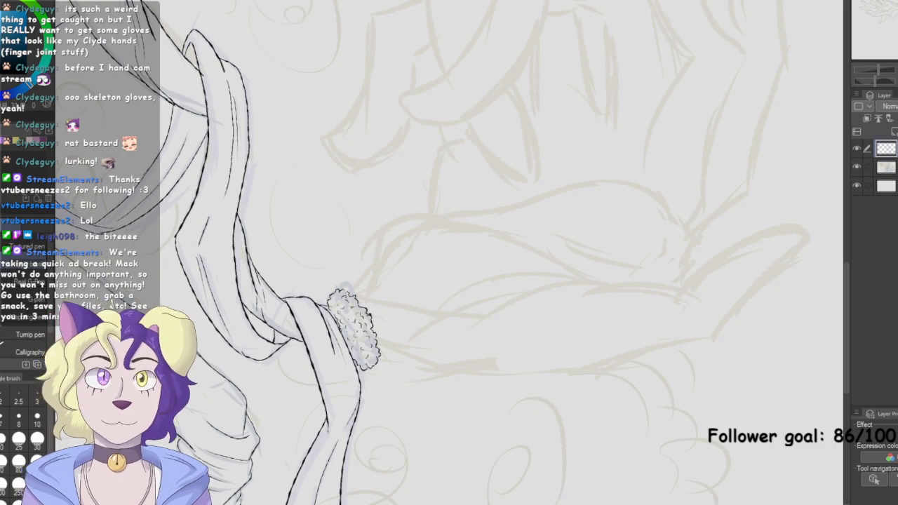
left_click_drag(449, 252, 331, 200)
key("ctrl+plus")
mouse_move(281, 253)
left_mouse_down()
mouse_move(681, 244)
mouse_move(412, 246)
mouse_move(227, 302)
left_mouse_up()
mouse_move(753, 222)
left_mouse_down()
mouse_move(686, 282)
mouse_move(704, 269)
mouse_move(687, 282)
left_mouse_up()
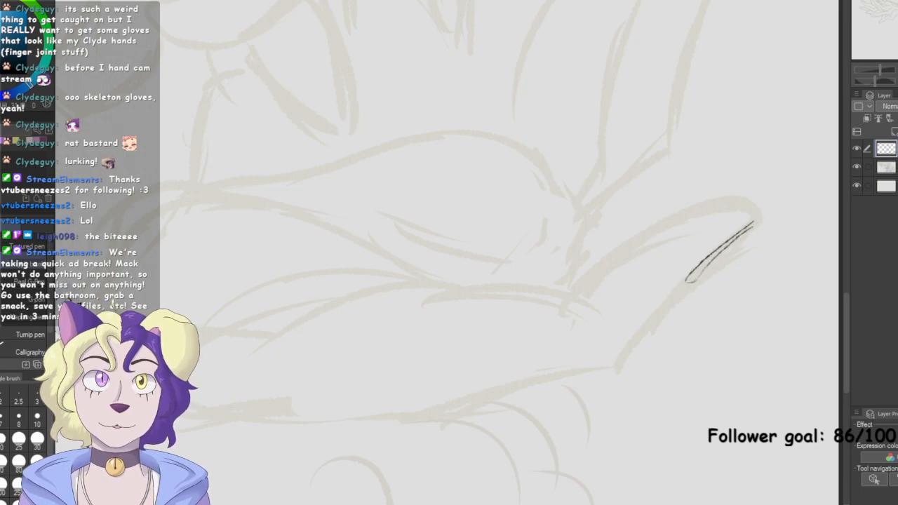
key("ctrl+z")
key("ctrl+z")
mouse_move(577, 289)
left_mouse_down()
mouse_move(611, 246)
mouse_move(711, 200)
mouse_move(762, 212)
mouse_move(627, 362)
left_mouse_up()
left_click_drag(808, 206, 850, 136)
mouse_move(666, 290)
left_mouse_down()
mouse_move(463, 349)
mouse_move(352, 351)
mouse_move(161, 297)
left_mouse_up()
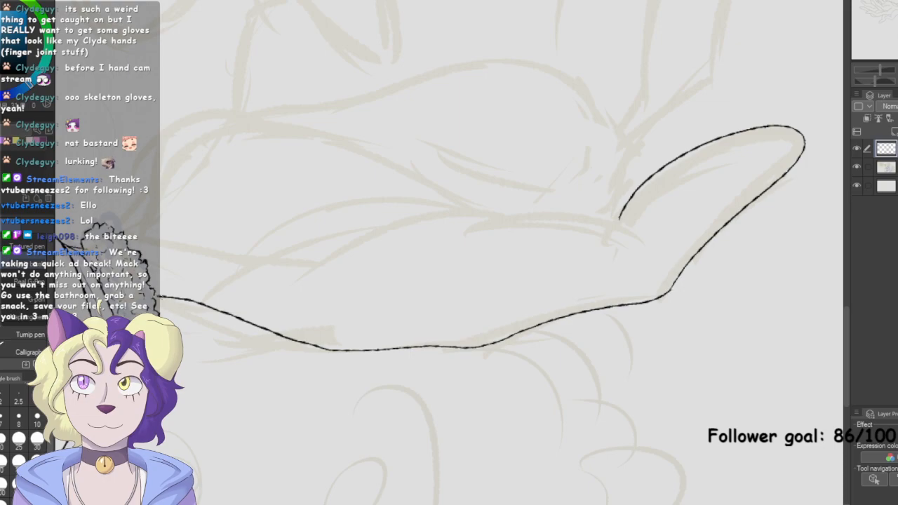
Ink the upper edge of the same hand's lowest finger from the raised tip's base back toward the palm
mouse_move(638, 239)
left_mouse_down()
mouse_move(475, 216)
mouse_move(435, 233)
left_mouse_up()
left_click_drag(613, 221, 640, 233)
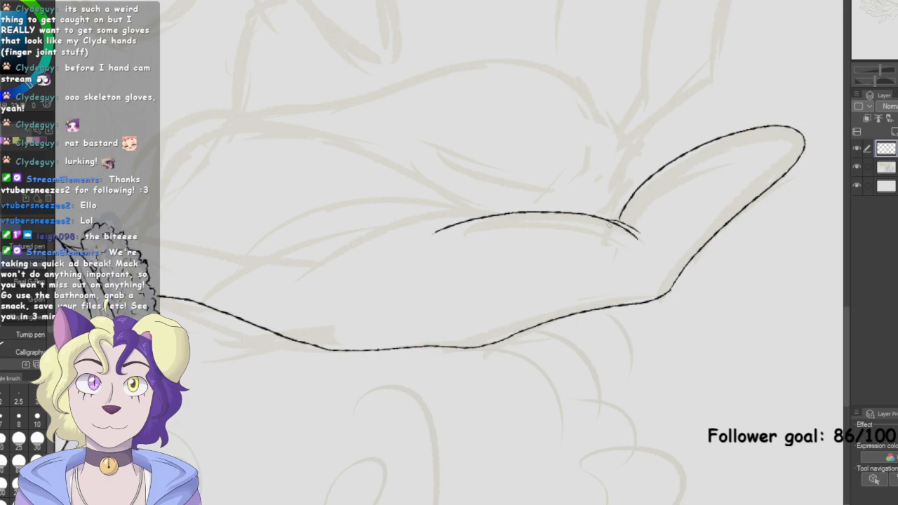
mouse_move(485, 215)
left_mouse_down()
mouse_move(423, 222)
mouse_move(299, 278)
left_mouse_up()
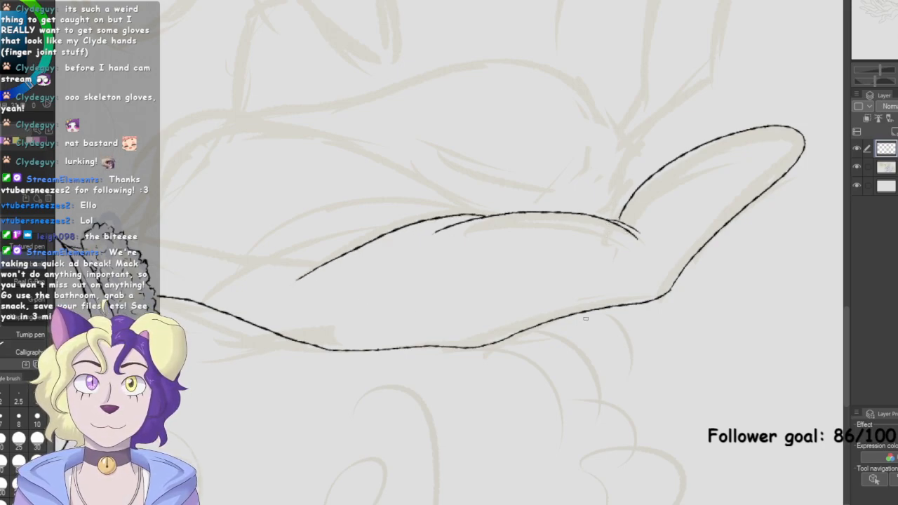
Ink the upper wrist line from the fur cuff and the curved palm folds, erasing the wrist line where it overlaps a fold
left_click_drag(365, 267, 493, 295)
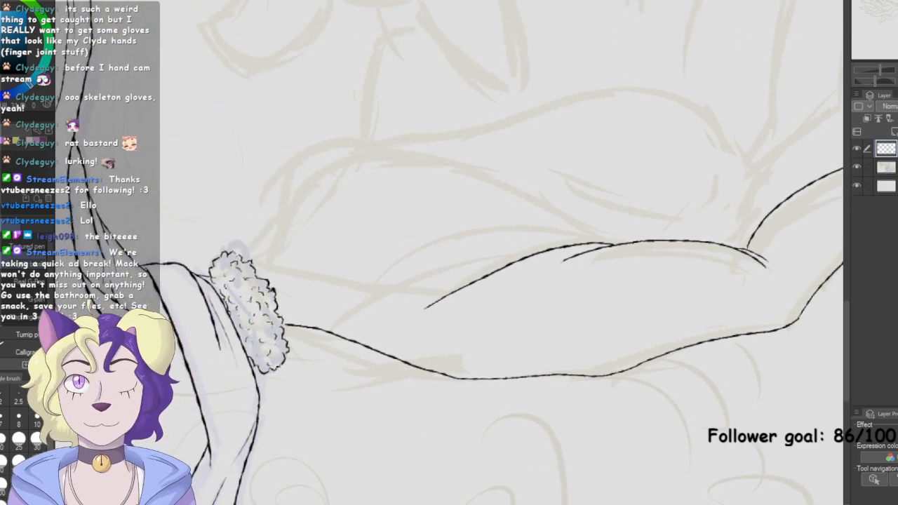
left_click_drag(274, 268, 251, 265)
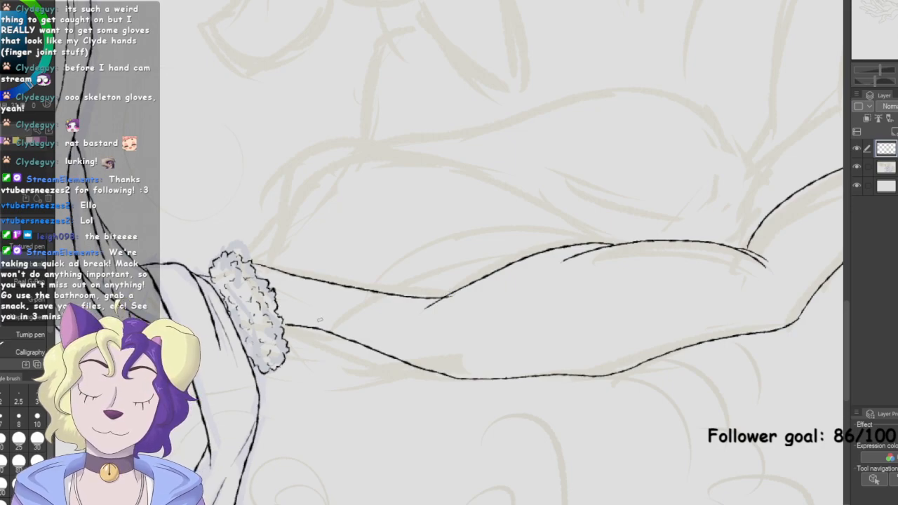
mouse_move(321, 331)
left_mouse_down()
mouse_move(449, 273)
mouse_move(520, 258)
left_mouse_up()
key("e")
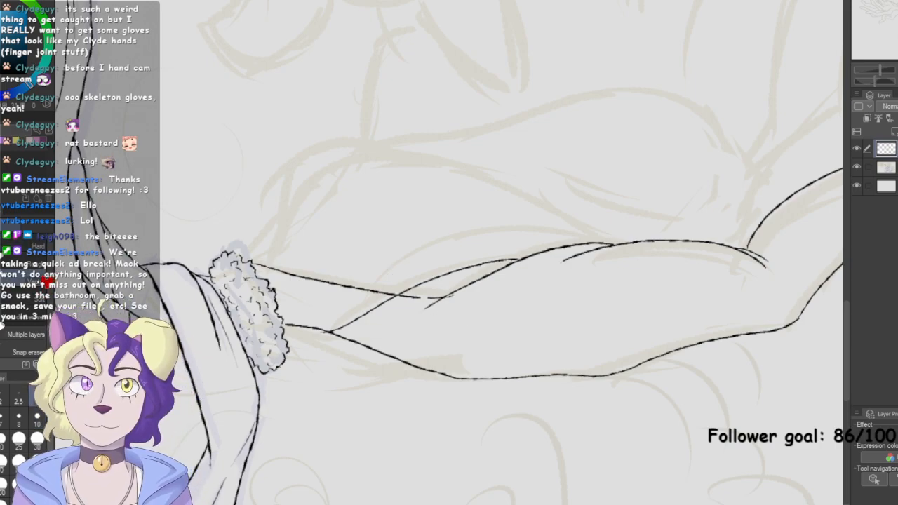
left_click_drag(397, 296, 453, 297)
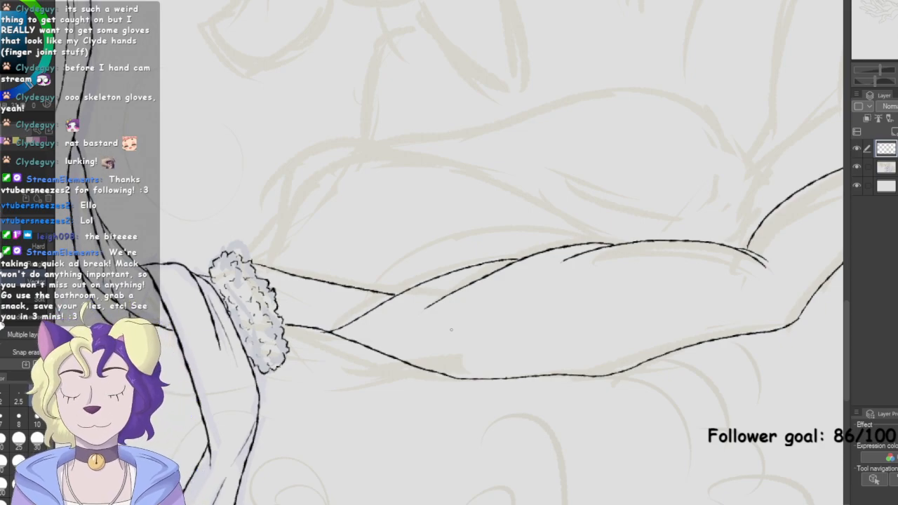
key("p")
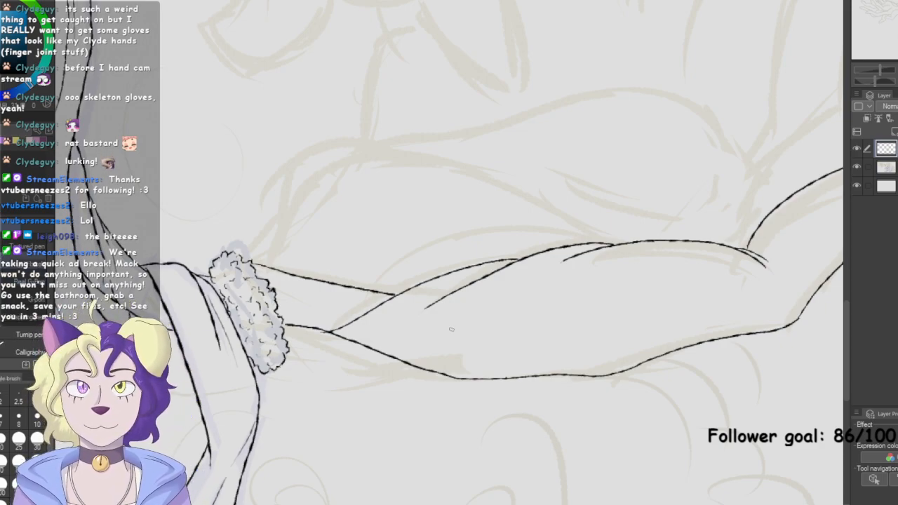
mouse_move(591, 244)
left_mouse_down()
mouse_move(436, 242)
mouse_move(425, 260)
mouse_move(404, 256)
left_mouse_up()
mouse_move(626, 246)
left_mouse_down()
mouse_move(469, 180)
mouse_move(368, 158)
mouse_move(289, 194)
mouse_move(284, 218)
left_mouse_up()
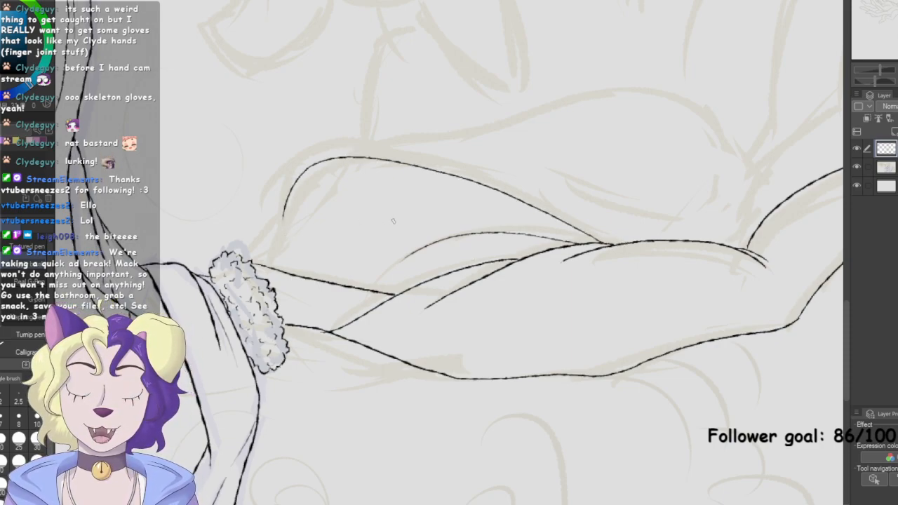
mouse_move(359, 227)
left_mouse_down()
mouse_move(282, 221)
mouse_move(253, 243)
mouse_move(242, 273)
left_mouse_up()
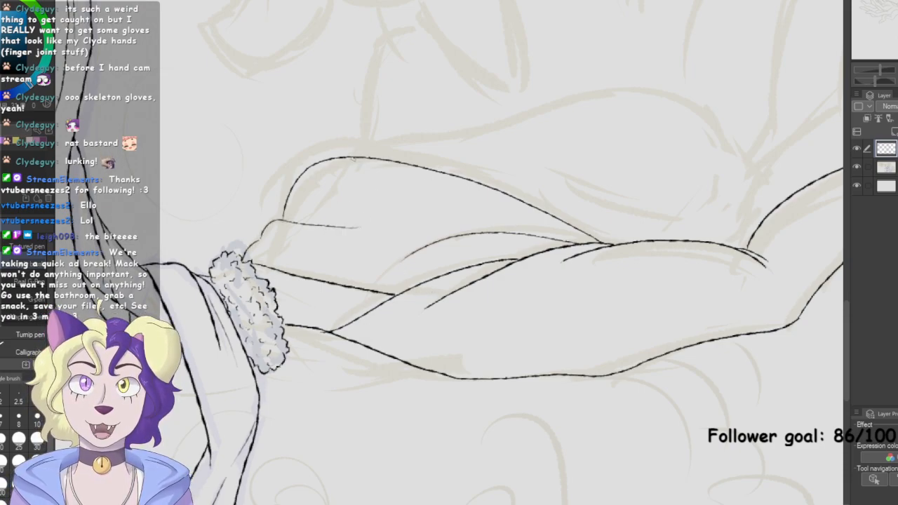
mouse_move(483, 183)
left_mouse_down()
mouse_move(385, 148)
mouse_move(312, 144)
mouse_move(284, 203)
left_mouse_up()
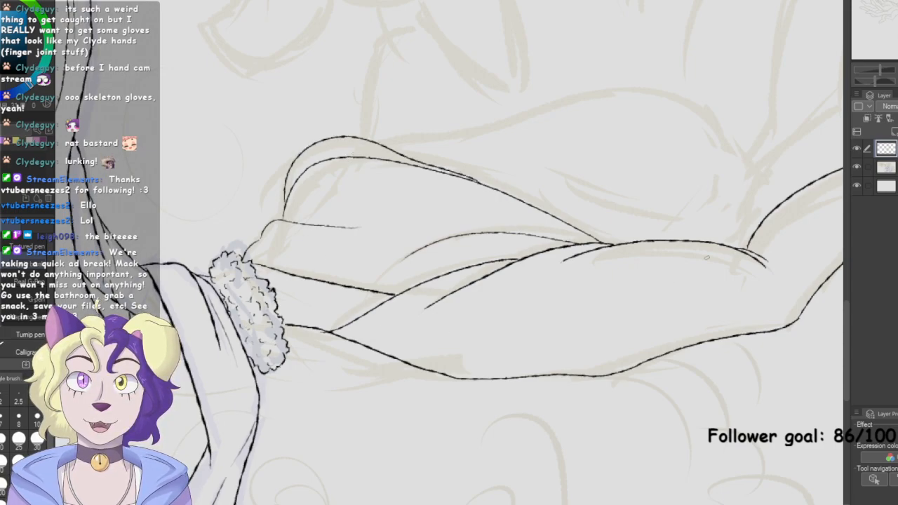
key("ctrl+z")
key("ctrl+z")
key("ctrl+z")
Ink the large rounded contour above the palm folds and continue it down to the fur cuff
mouse_move(626, 242)
left_mouse_down()
mouse_move(366, 132)
mouse_move(298, 171)
mouse_move(302, 235)
left_mouse_up()
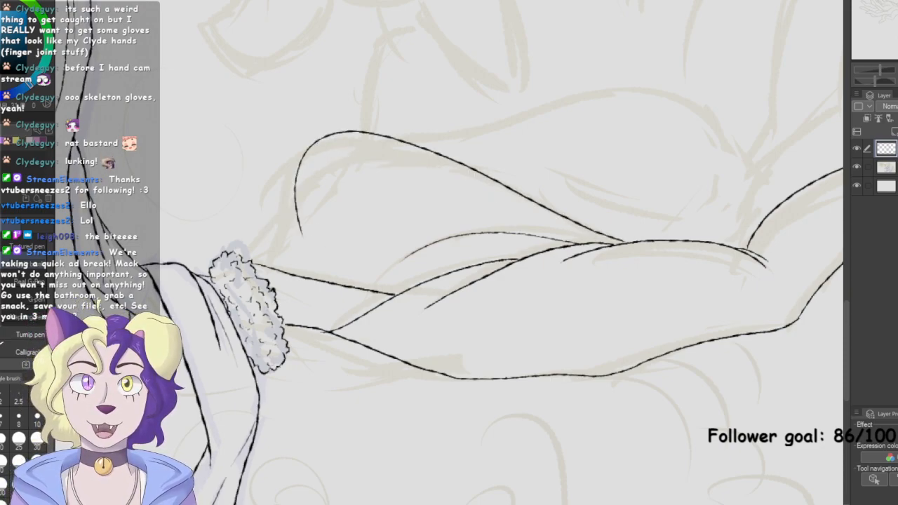
mouse_move(293, 197)
left_mouse_down()
mouse_move(277, 236)
mouse_move(253, 258)
left_mouse_up()
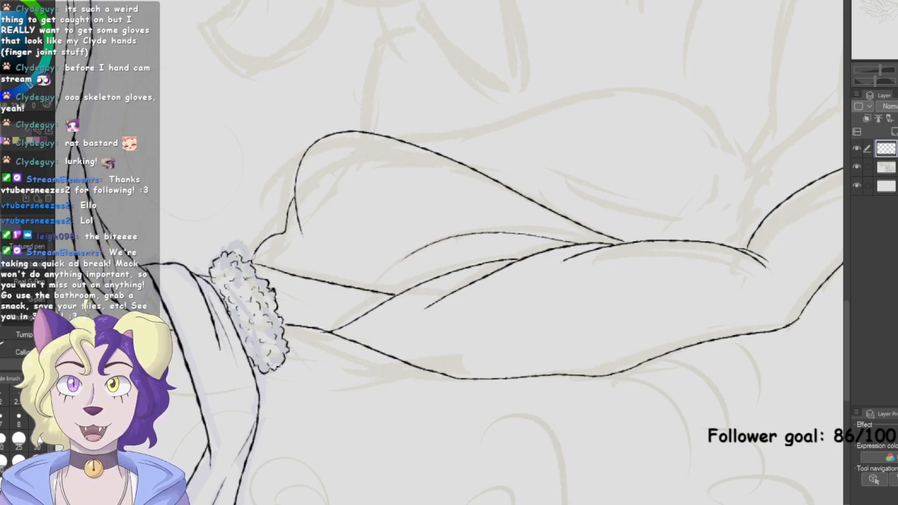
Undo the large rounded contour above the palm folds, together with its inner fold line and its link to the fur cuff
key("ctrl+z")
mouse_move(293, 193)
left_mouse_down()
mouse_move(282, 244)
mouse_move(278, 227)
mouse_move(248, 251)
left_mouse_up()
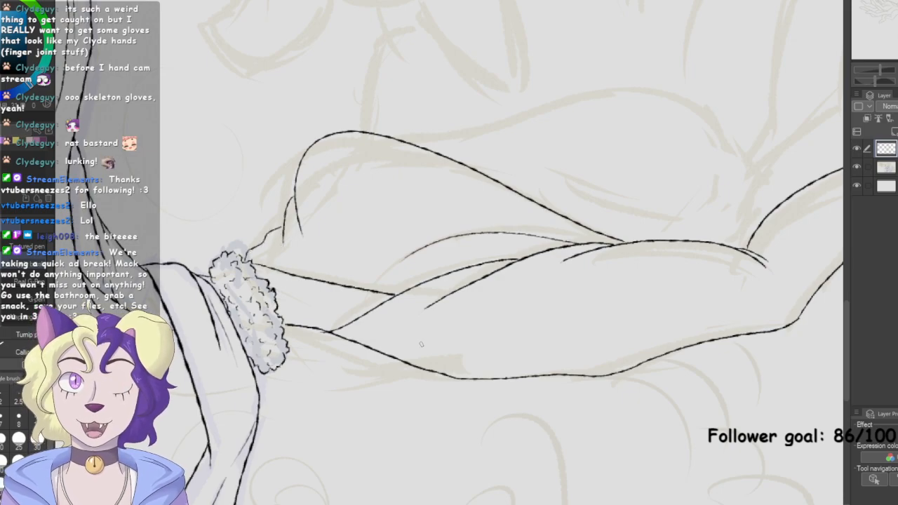
key("ctrl+z")
key("ctrl+z")
key("ctrl+z")
key("ctrl+z")
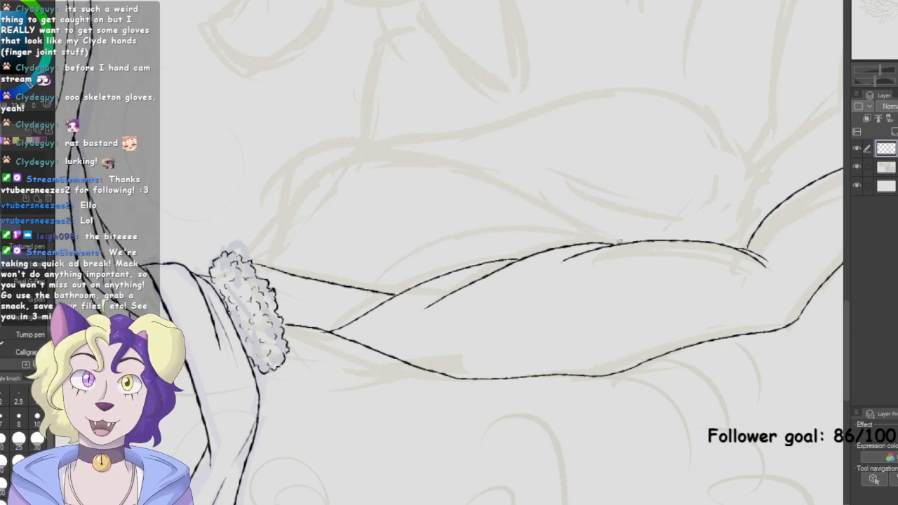
Re-ink the rounded contour above the palm folds, connect it to the fur cuff and add two curved fold lines inside it
mouse_move(619, 242)
left_mouse_down()
mouse_move(441, 162)
mouse_move(356, 143)
mouse_move(294, 167)
mouse_move(287, 247)
left_mouse_up()
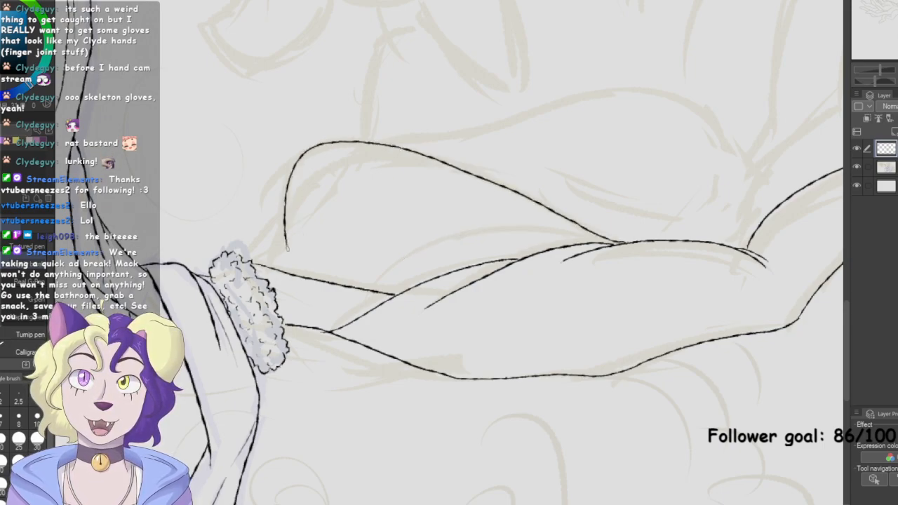
left_click_drag(284, 210, 248, 266)
left_click_drag(338, 253, 540, 229)
mouse_move(306, 188)
left_mouse_down()
mouse_move(399, 166)
mouse_move(456, 179)
left_mouse_up()
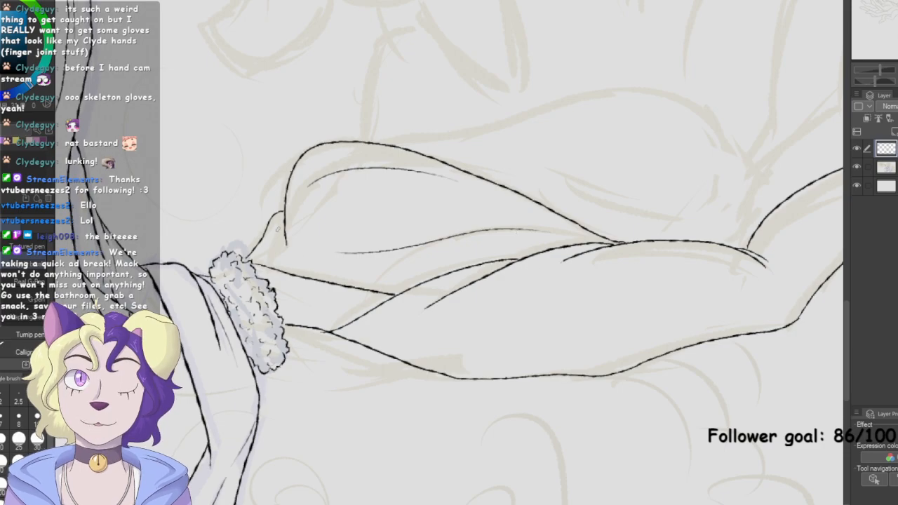
Ink a second large rounded contour behind the first, ending at the raised fingertip's base, and add thin crease lines inside it
key("ctrl+0")
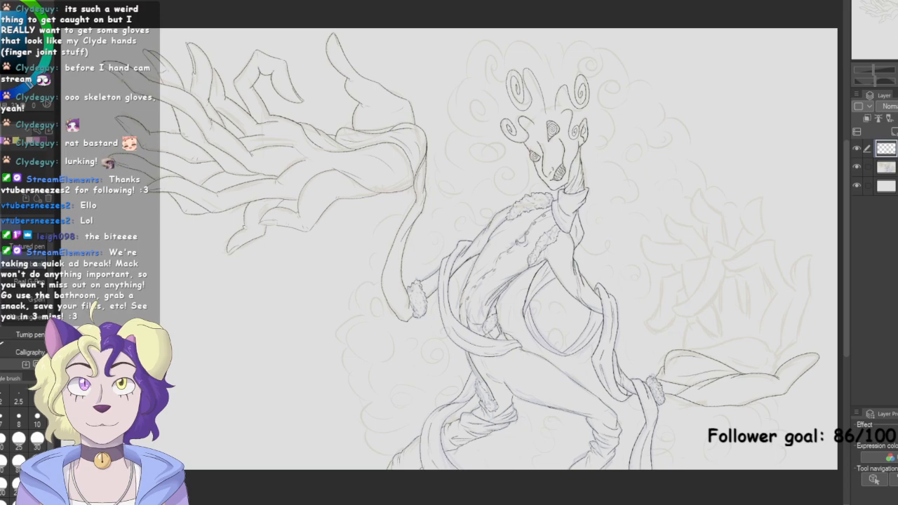
scroll(653, 382, "up", 5)
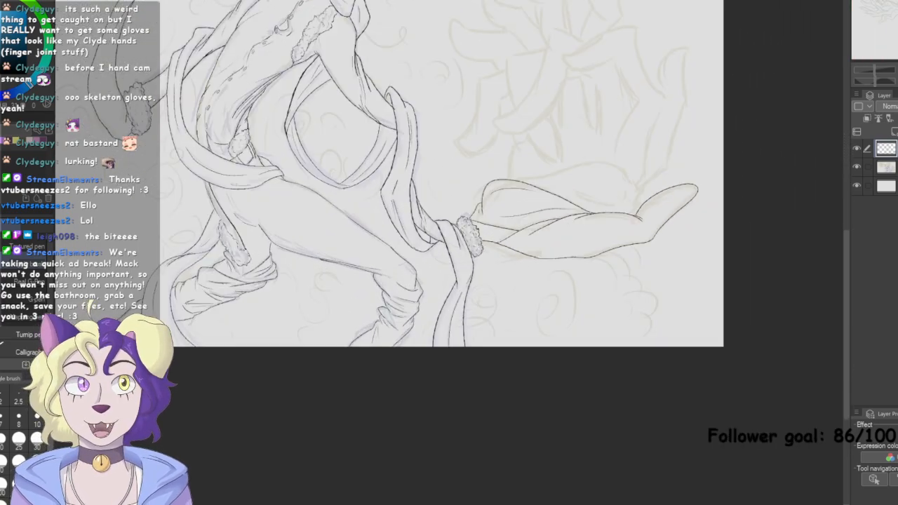
scroll(453, 260, "up", 2)
mouse_move(463, 21)
left_mouse_down()
mouse_move(429, 484)
mouse_move(304, 424)
mouse_move(201, 232)
left_mouse_up()
mouse_move(369, 332)
left_mouse_down()
mouse_move(446, 328)
mouse_move(547, 301)
mouse_move(683, 285)
mouse_move(757, 393)
left_mouse_up()
key("ctrl+z")
mouse_move(742, 430)
left_mouse_down()
mouse_move(753, 347)
mouse_move(723, 307)
mouse_move(660, 282)
mouse_move(379, 330)
left_mouse_up()
left_click_drag(698, 406, 471, 361)
left_click_drag(381, 329, 355, 331)
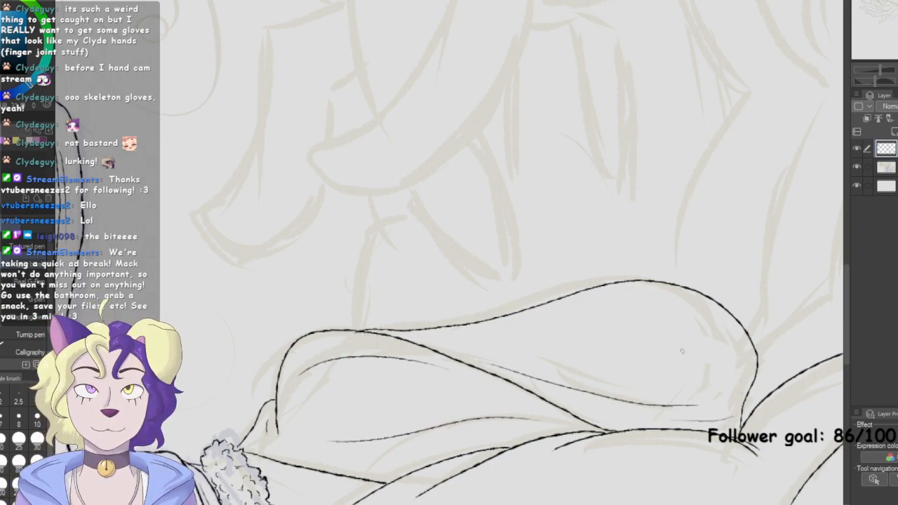
left_click_drag(459, 334, 553, 349)
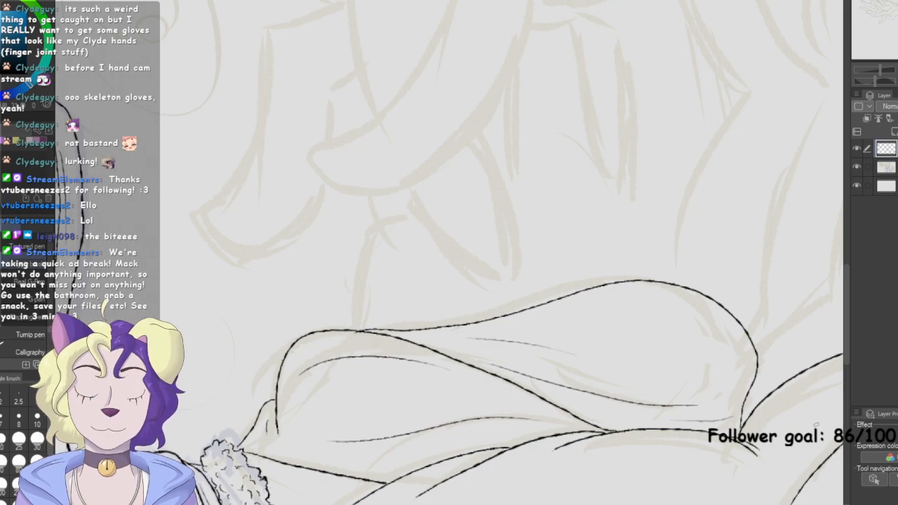
Ink the short upright contour rising from where the two rounded forms meet and a small curved crease beside it
key("e")
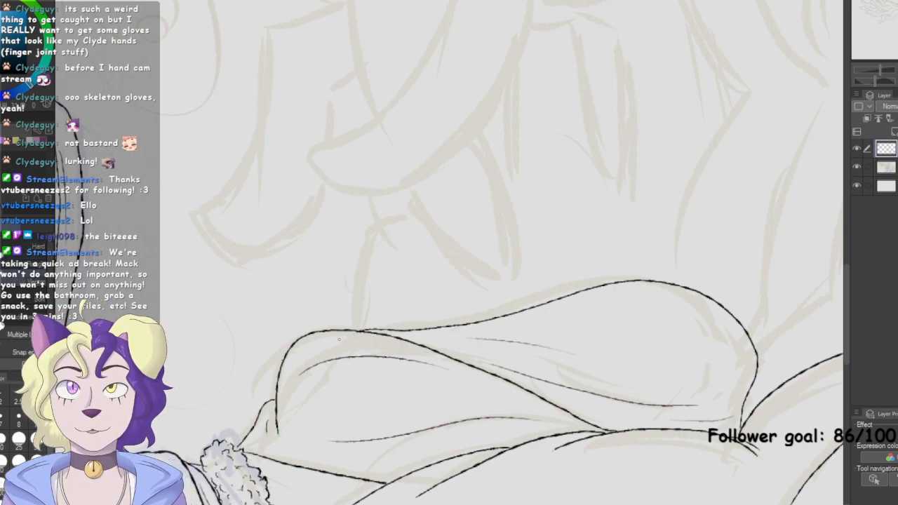
key("p")
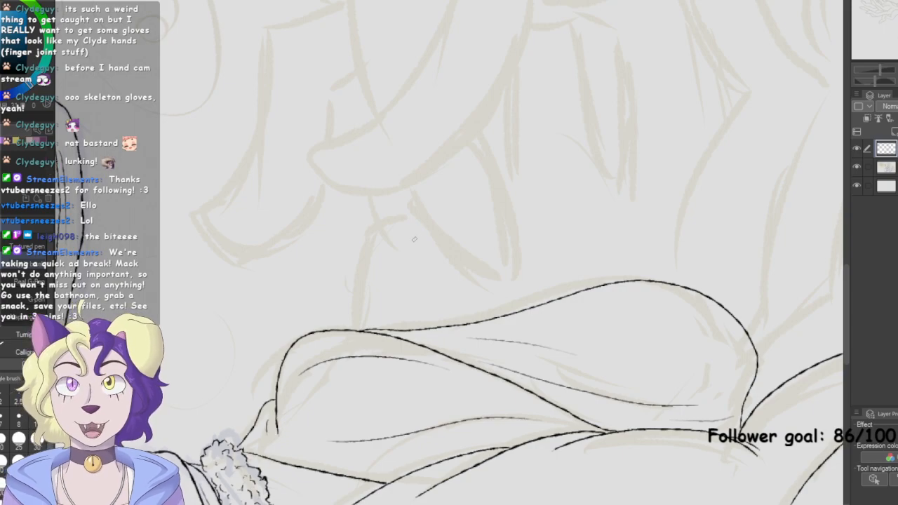
mouse_move(404, 213)
left_mouse_down()
mouse_move(369, 231)
mouse_move(352, 328)
left_mouse_up()
left_click_drag(380, 300, 456, 304)
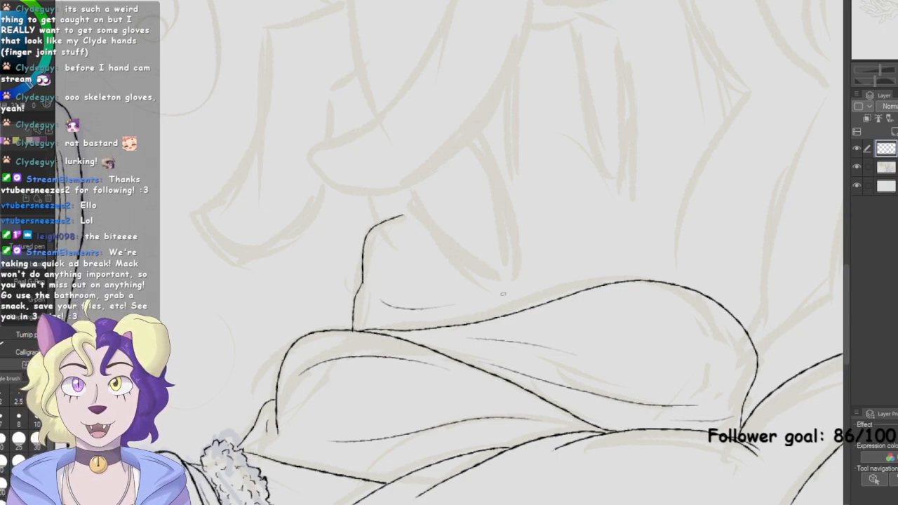
mouse_move(702, 324)
left_mouse_down()
mouse_move(545, 324)
mouse_move(546, 309)
mouse_move(588, 347)
left_mouse_up()
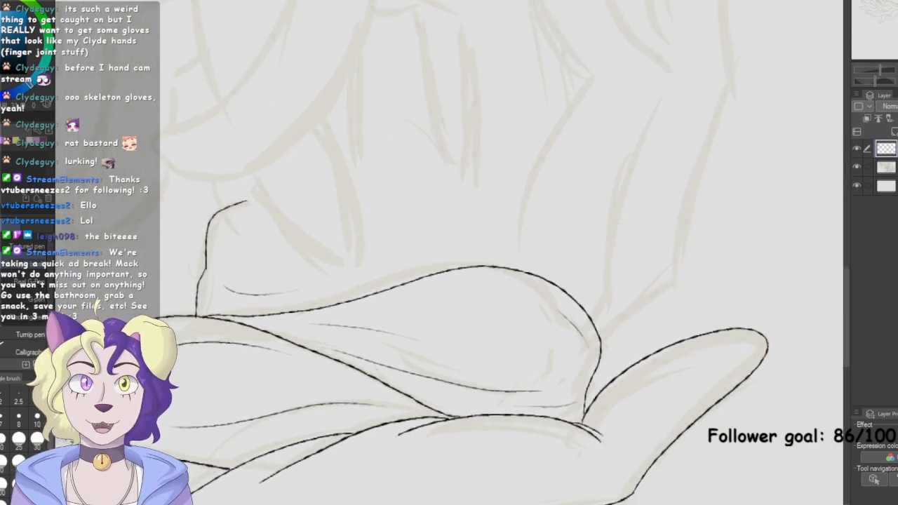
scroll(688, 379, "down", 3)
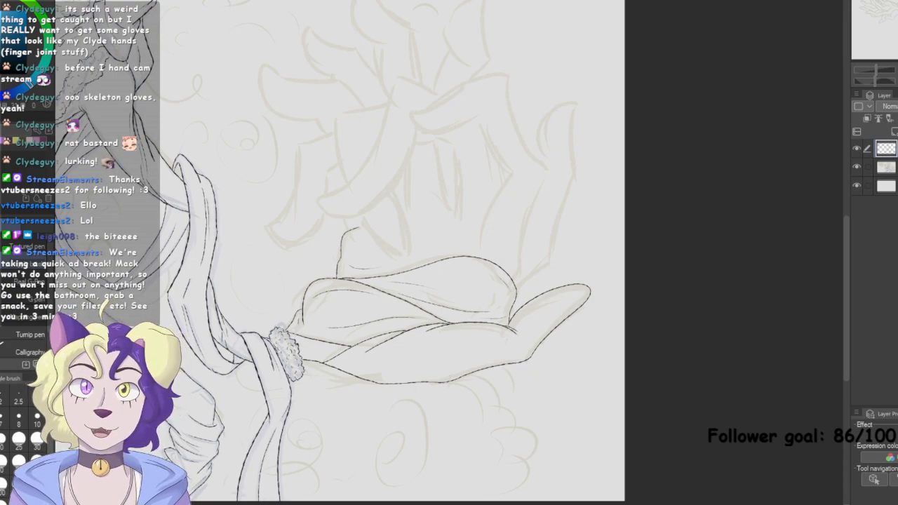
Doodle a small petalled figure over the upright outer finger's tip, then select and delete it
key("ctrl+plus")
mouse_move(449, 253)
left_mouse_down()
mouse_move(430, 281)
mouse_move(380, 310)
mouse_move(400, 301)
left_mouse_up()
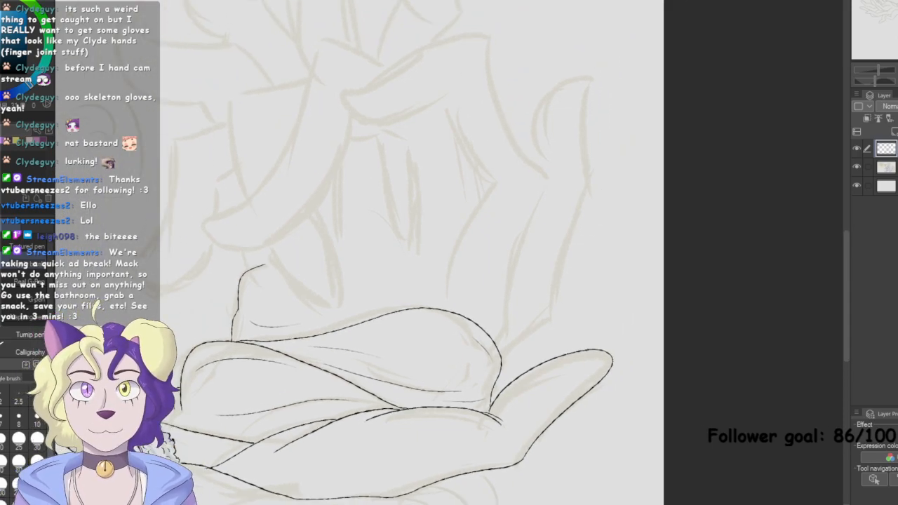
mouse_move(588, 79)
left_mouse_down()
mouse_move(555, 97)
mouse_move(538, 141)
mouse_move(556, 173)
left_mouse_up()
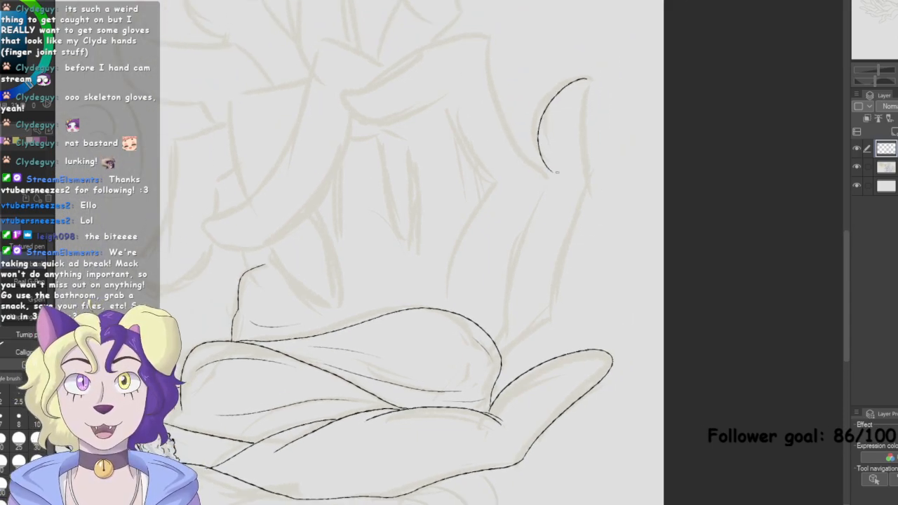
key("ctrl+z")
mouse_move(571, 111)
left_mouse_down()
mouse_move(565, 153)
mouse_move(600, 124)
mouse_move(603, 144)
mouse_move(625, 128)
mouse_move(632, 114)
mouse_move(593, 116)
mouse_move(635, 106)
mouse_move(647, 89)
mouse_move(640, 107)
mouse_move(574, 107)
mouse_move(587, 84)
mouse_move(609, 82)
mouse_move(596, 89)
left_mouse_up()
mouse_move(576, 96)
left_mouse_down()
mouse_move(563, 96)
mouse_move(581, 103)
mouse_move(557, 106)
left_mouse_up()
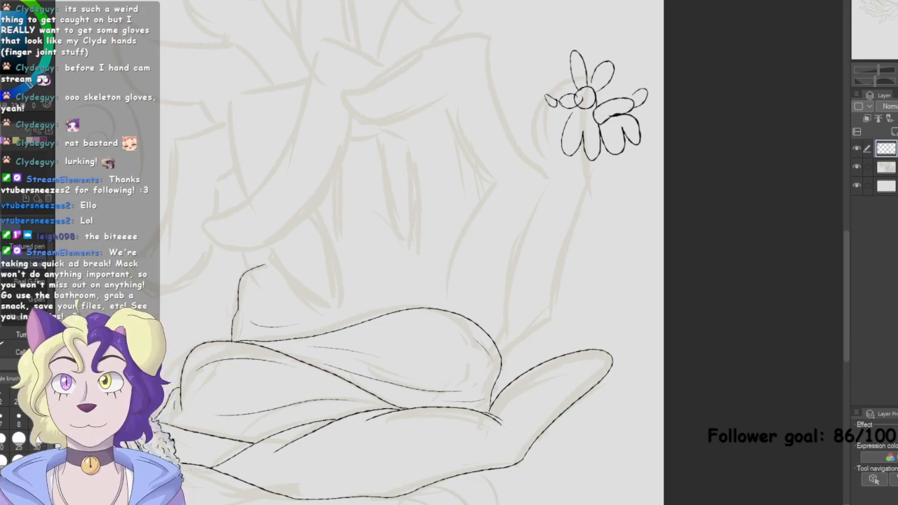
key("m")
mouse_move(697, 75)
left_mouse_down()
mouse_move(581, 206)
mouse_move(737, 142)
left_mouse_up()
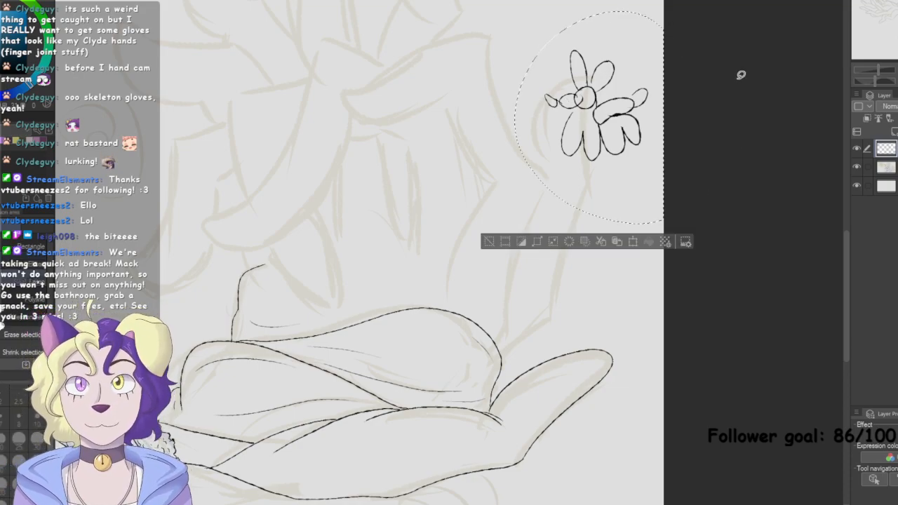
key("Delete")
left_click(490, 240)
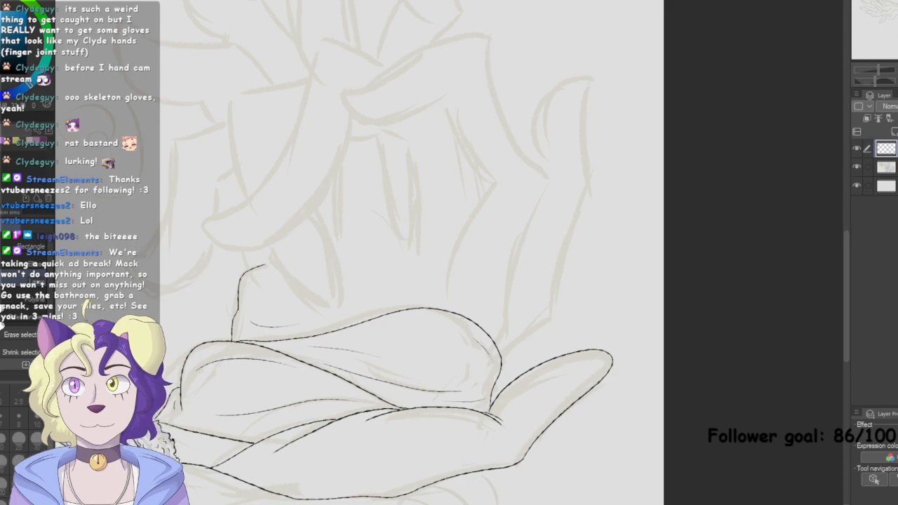
key("p")
key("ctrl+plus")
key("ctrl+minus")
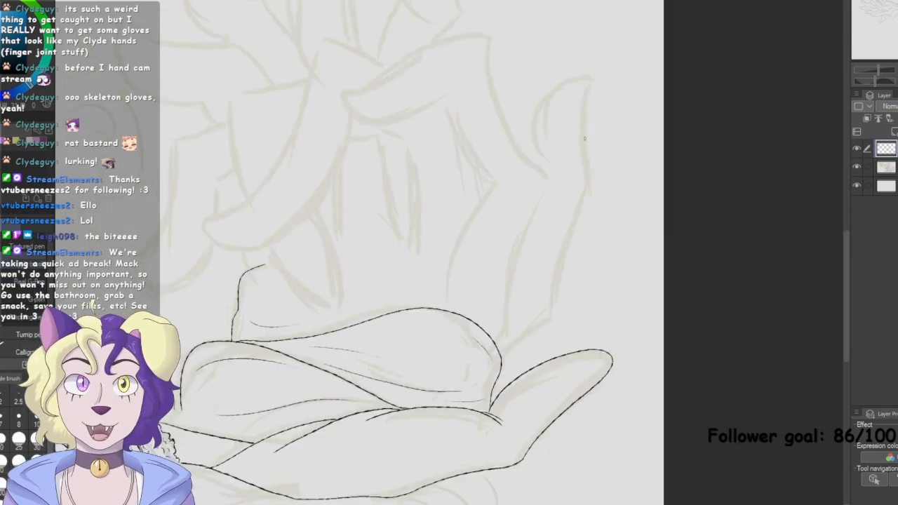
mouse_move(586, 178)
left_mouse_down()
mouse_move(589, 79)
mouse_move(561, 87)
mouse_move(539, 123)
mouse_move(558, 170)
left_mouse_up()
key("ctrl+plus")
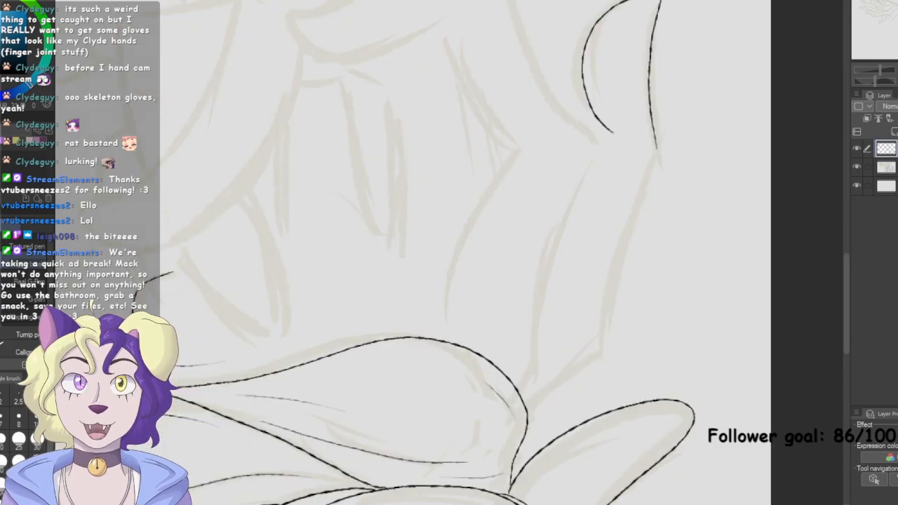
key("ctrl+z")
key("ctrl+z")
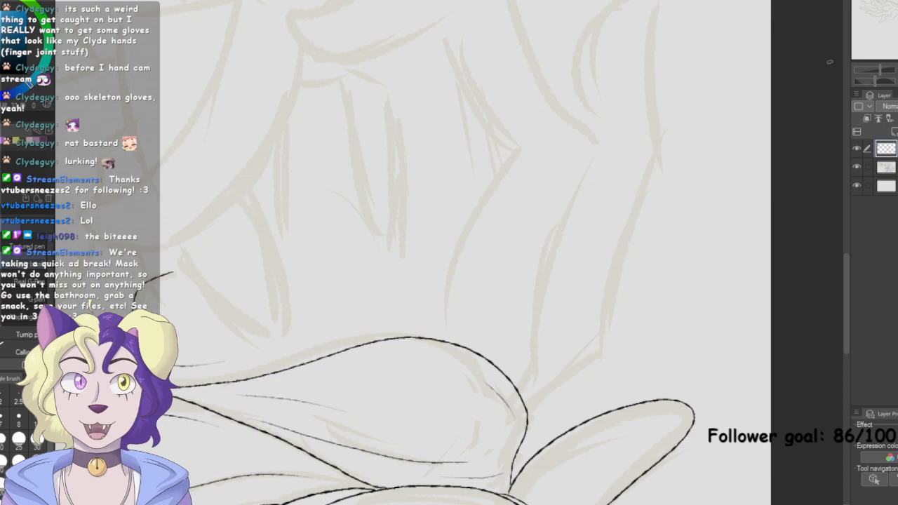
Try to ink the upright outer finger from its rounded tip through both segments to the base behind the rounded palm form
mouse_move(608, 135)
left_mouse_down()
mouse_move(586, 50)
mouse_move(615, 4)
mouse_move(642, 0)
mouse_move(654, 148)
left_mouse_up()
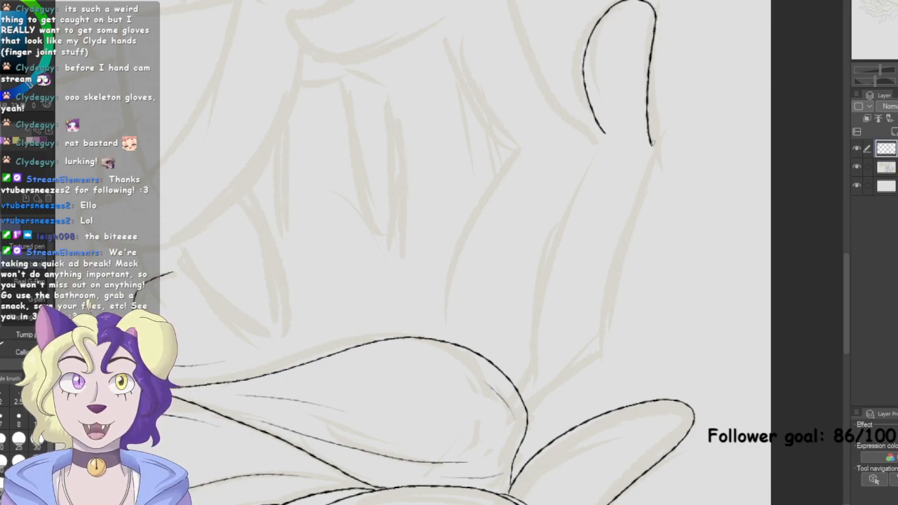
left_click_drag(655, 0, 656, 30)
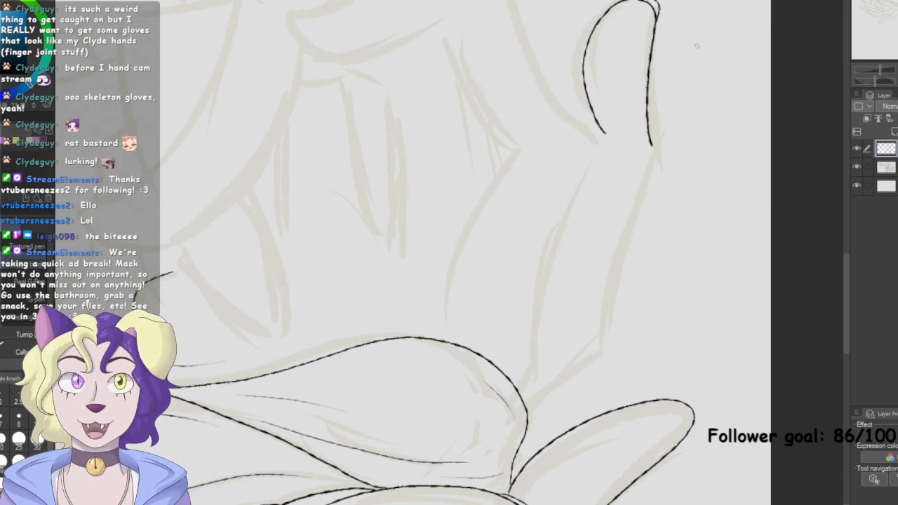
mouse_move(606, 132)
left_mouse_down()
mouse_move(546, 258)
mouse_move(542, 354)
left_mouse_up()
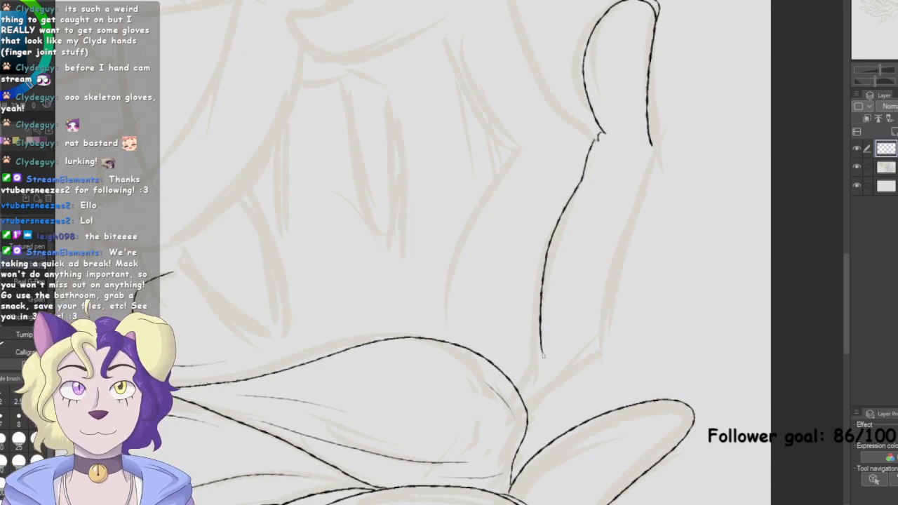
mouse_move(652, 144)
left_mouse_down()
mouse_move(608, 343)
mouse_move(540, 405)
left_mouse_up()
left_click_drag(541, 339, 493, 364)
key("e")
left_click_drag(547, 346, 542, 363)
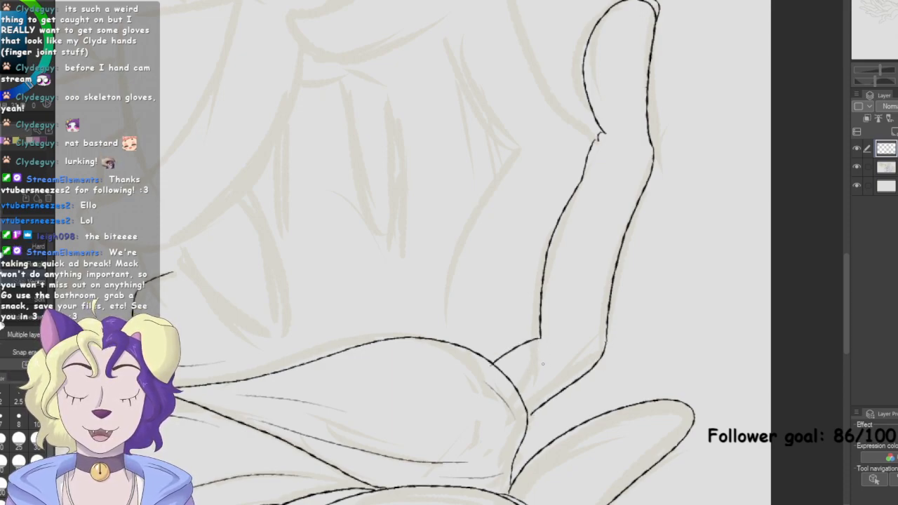
Erase the upright outer finger's entire ink outline
key("ctrl+minus")
key("ctrl+minus")
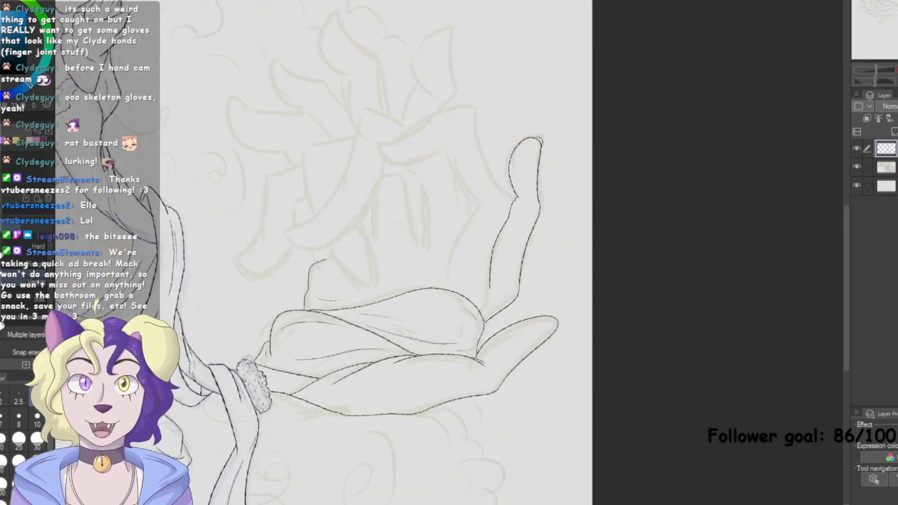
key("ctrl+plus")
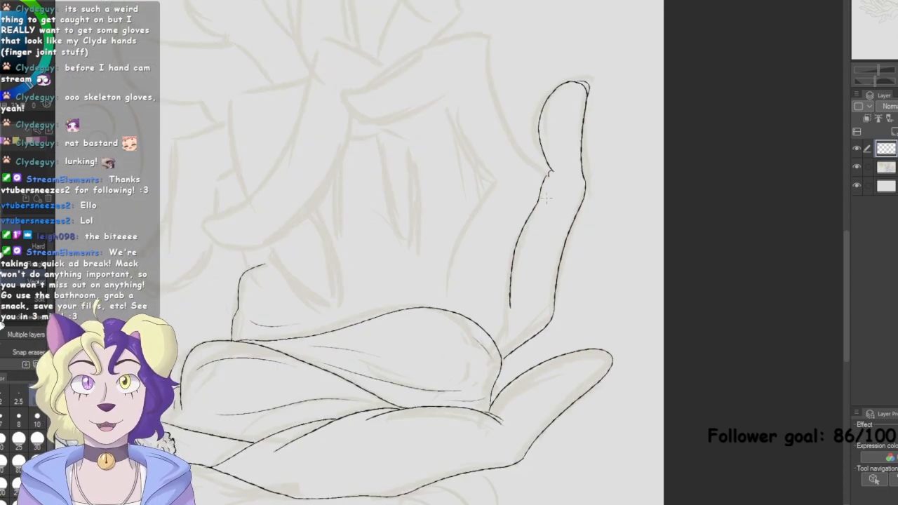
left_click_drag(537, 187, 545, 197)
mouse_move(537, 144)
left_mouse_down()
mouse_move(549, 147)
mouse_move(554, 175)
left_mouse_up()
mouse_move(580, 130)
left_mouse_down()
mouse_move(592, 95)
mouse_move(574, 164)
mouse_move(587, 74)
left_mouse_up()
left_click_drag(585, 184, 580, 203)
left_click_drag(534, 327, 540, 311)
Ink the bent finger's inner edge through the middle knuckle and the outer edge of its lower segment down to the rounded palm form
key("p")
mouse_move(548, 32)
left_mouse_down()
mouse_move(505, 91)
mouse_move(504, 67)
left_mouse_up()
key("ctrl+z")
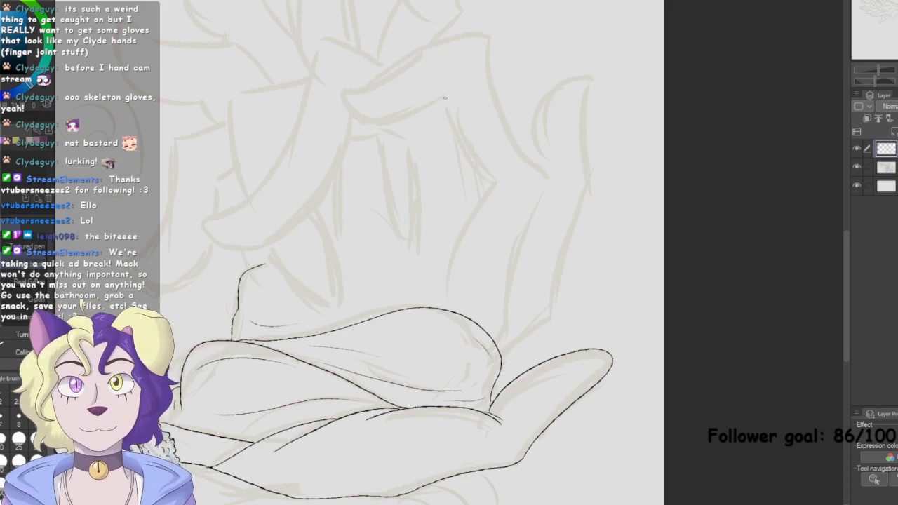
mouse_move(446, 99)
left_mouse_down()
mouse_move(501, 191)
mouse_move(495, 182)
mouse_move(505, 177)
mouse_move(455, 254)
mouse_move(447, 296)
left_mouse_up()
mouse_move(533, 160)
left_mouse_down()
mouse_move(543, 186)
mouse_move(510, 293)
mouse_move(500, 349)
left_mouse_up()
mouse_move(588, 385)
left_mouse_down()
mouse_move(608, 395)
mouse_move(685, 504)
left_mouse_up()
scroll(517, 281, "up", 2)
left_click_drag(615, 308, 518, 281)
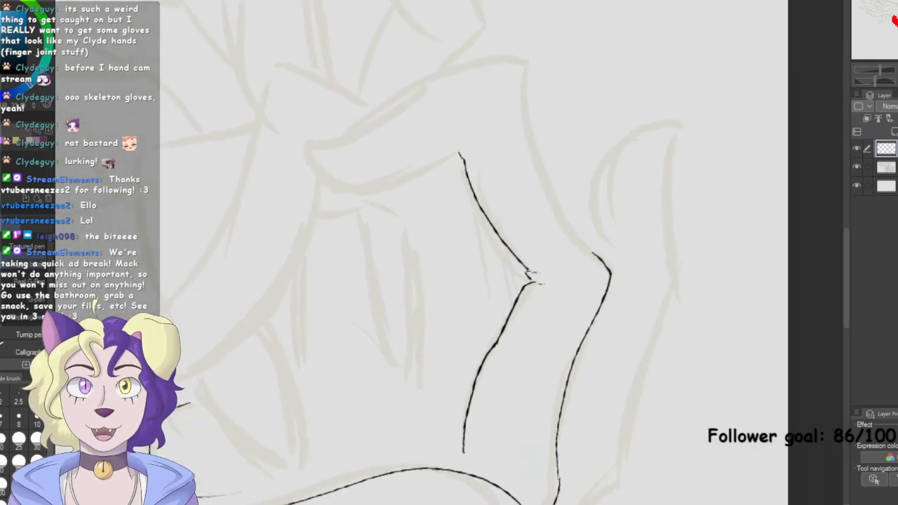
Ink the outer edge of the bent finger's middle segment up to the top knuckle and the curved underside of its fingertip
mouse_move(516, 59)
left_mouse_down()
mouse_move(570, 233)
mouse_move(600, 257)
left_mouse_up()
key("ctrl+z")
key("ctrl+z")
mouse_move(510, 62)
left_mouse_down()
mouse_move(558, 204)
mouse_move(598, 257)
left_mouse_up()
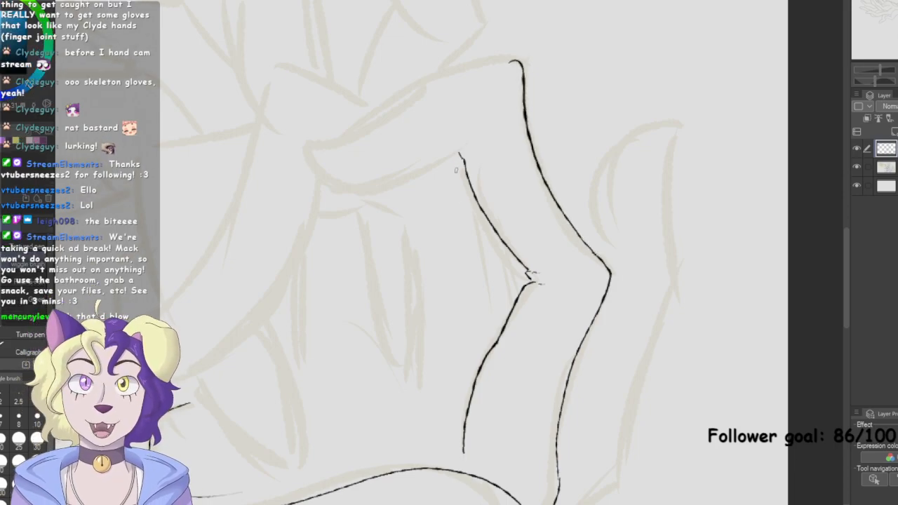
mouse_move(460, 150)
left_mouse_down()
mouse_move(386, 188)
mouse_move(313, 163)
mouse_move(304, 149)
mouse_move(313, 166)
mouse_move(442, 164)
mouse_move(461, 150)
left_mouse_up()
key("ctrl+z")
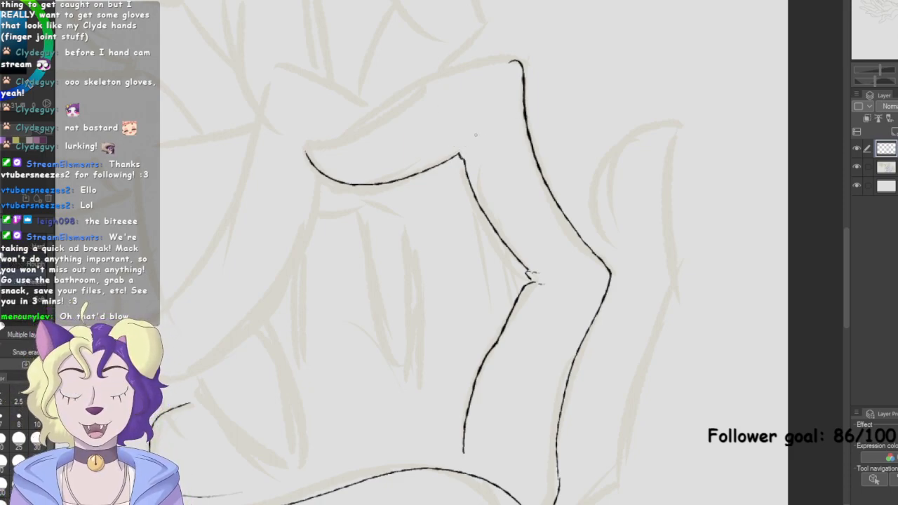
Ink the nail line at the bent finger's tip and its upper contour from the tip back to the top knuckle
key("p")
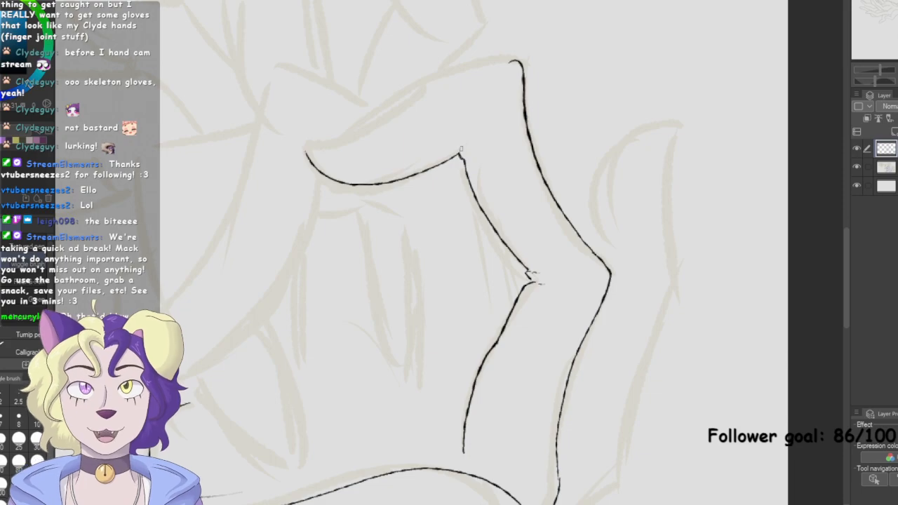
left_click_drag(511, 62, 376, 110)
key("ctrl+z")
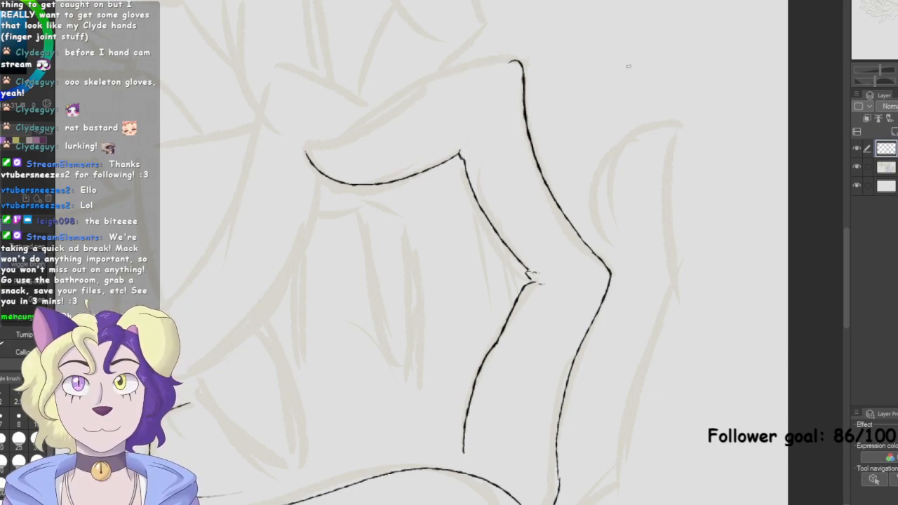
mouse_move(296, 146)
left_mouse_down()
mouse_move(339, 142)
mouse_move(416, 107)
left_mouse_up()
left_click_drag(299, 145, 370, 108)
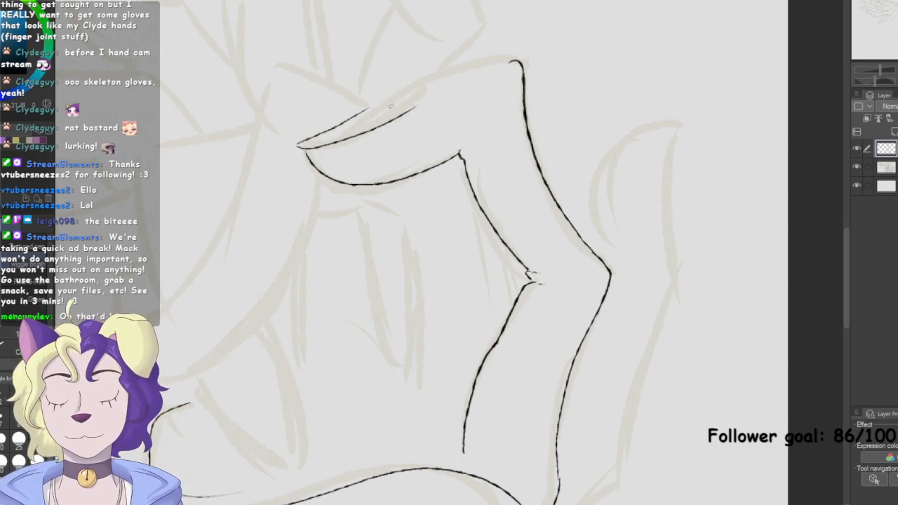
key("ctrl+z")
mouse_move(295, 147)
left_mouse_down()
mouse_move(426, 90)
mouse_move(404, 91)
mouse_move(437, 72)
mouse_move(494, 61)
left_mouse_up()
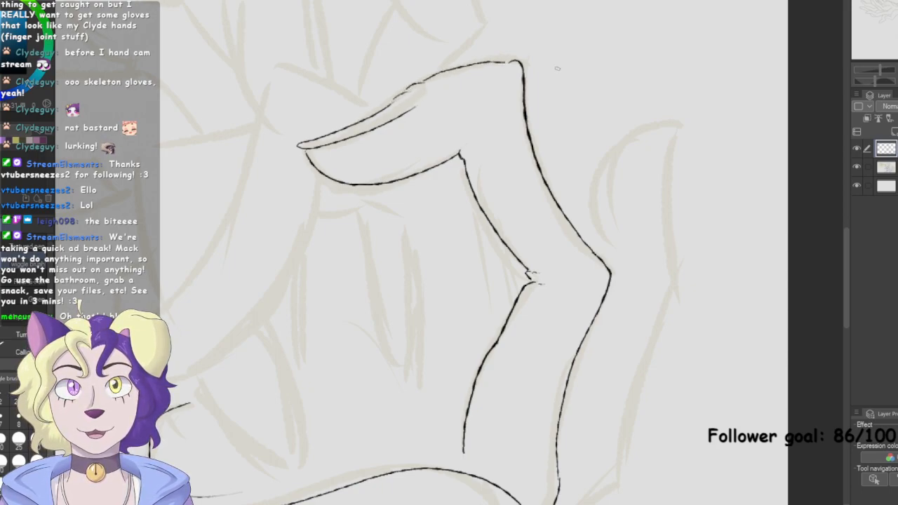
Redraw the bent finger's upper contour from the nail base to the top knuckle and clear the middle segment's outer edge
key("ctrl+z")
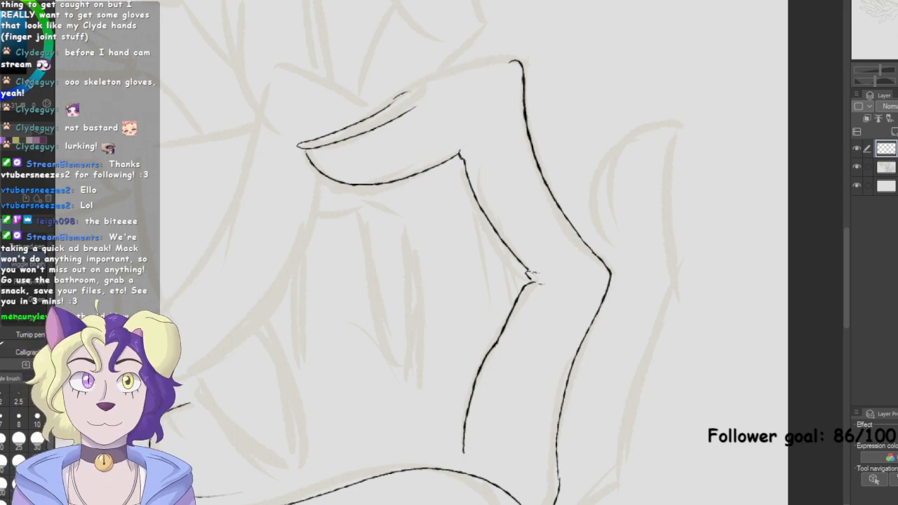
left_click_drag(876, 81, 886, 82)
left_click_drag(608, 207, 637, 315)
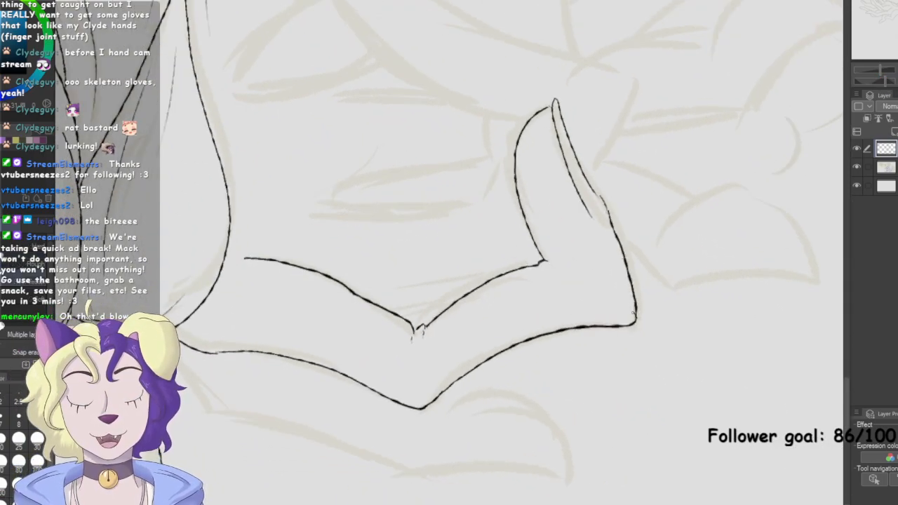
key("ctrl+z")
key("p")
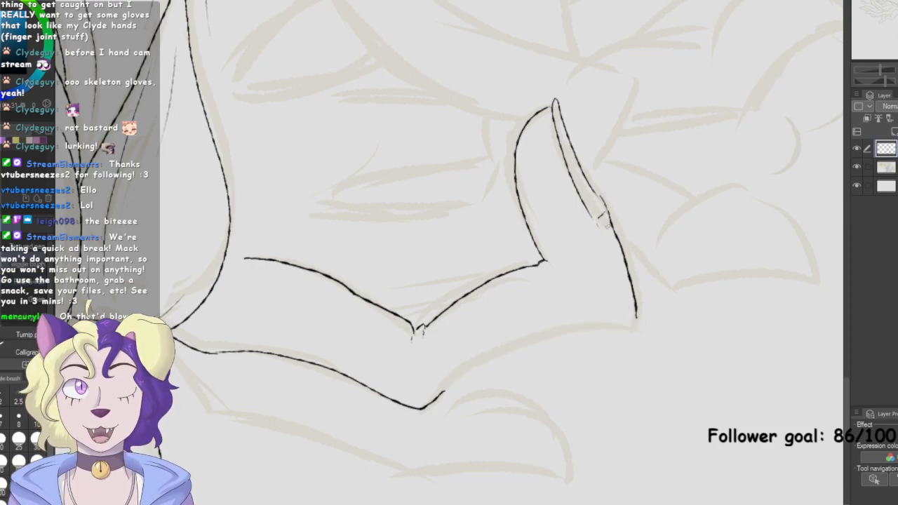
Re-ink the bent finger's outer edge between the top and middle knuckles, adding short crease marks at both knuckles
key("ctrl+minus")
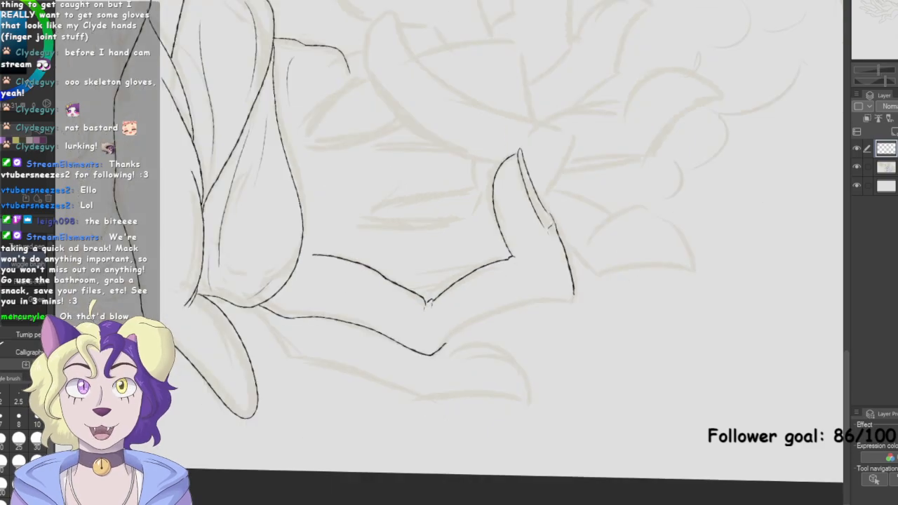
key("minus")
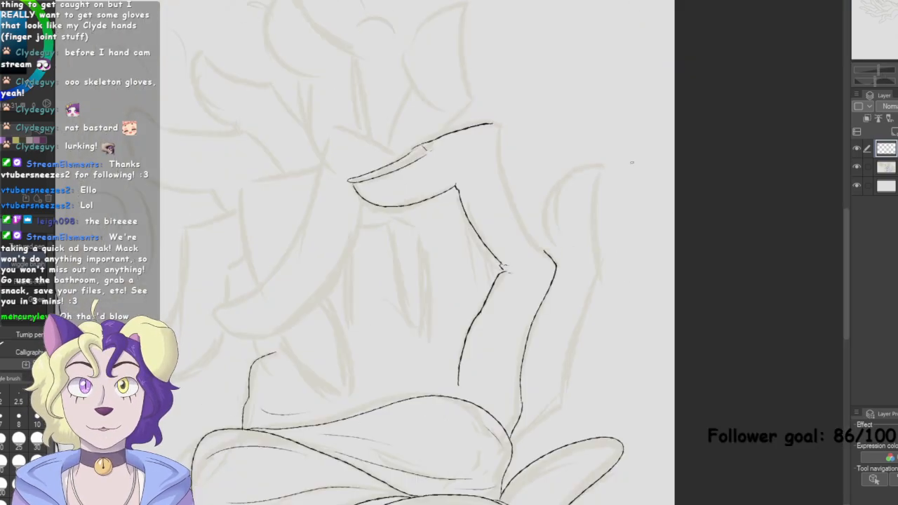
mouse_move(493, 125)
left_mouse_down()
mouse_move(514, 209)
mouse_move(546, 252)
left_mouse_up()
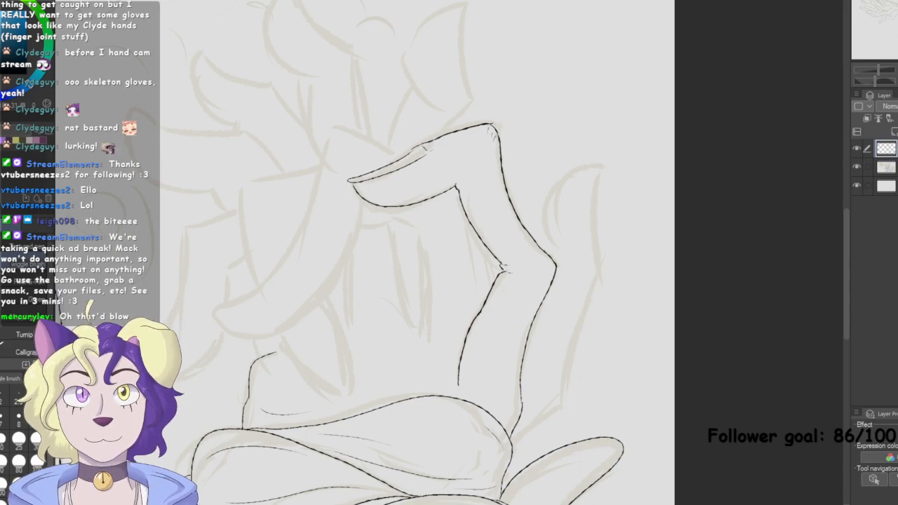
left_click_drag(546, 266, 553, 265)
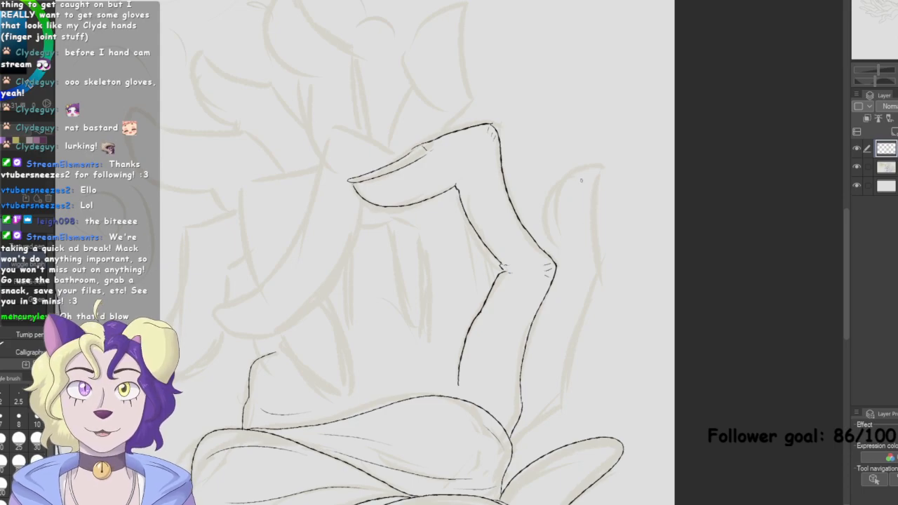
left_click_drag(798, 179, 749, 102)
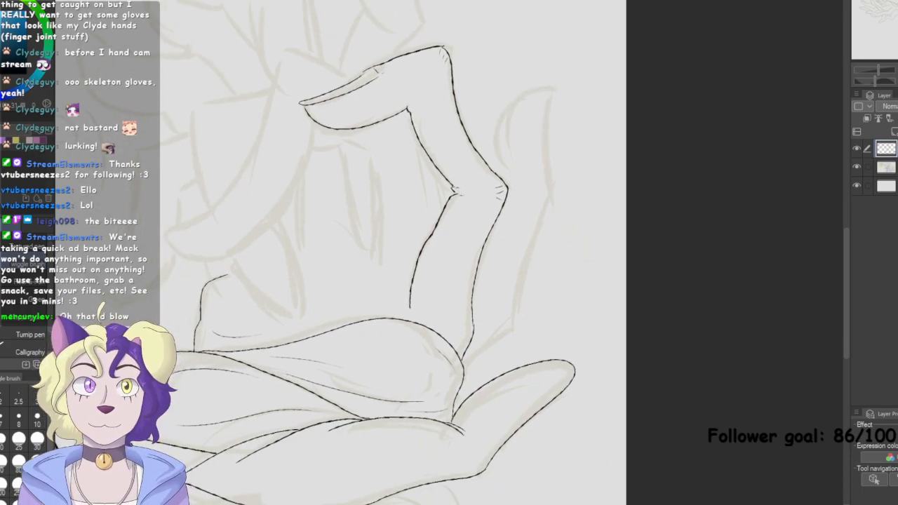
Ink both edges of the outer finger's pointed upper segment, with a small crease where it meets the bent finger's middle knuckle
mouse_move(552, 88)
left_mouse_down()
mouse_move(528, 94)
mouse_move(504, 134)
mouse_move(516, 171)
left_mouse_up()
key("ctrl+z")
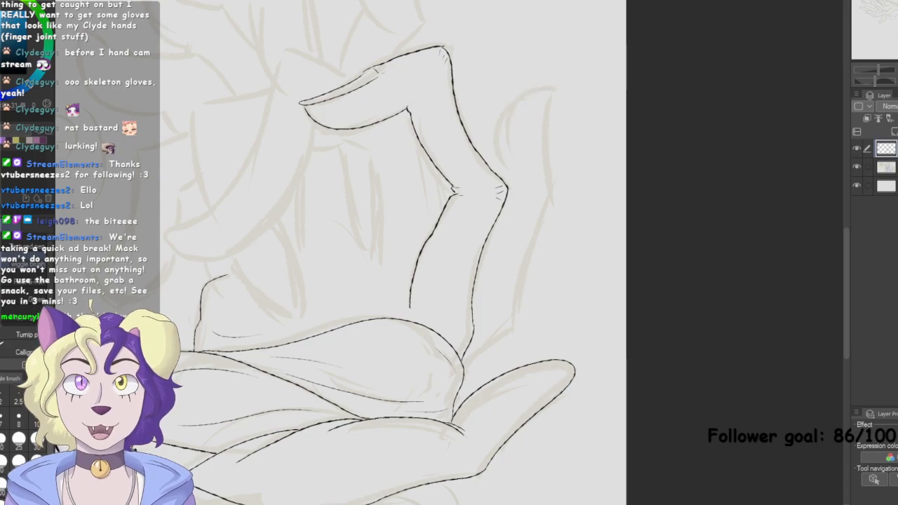
key("ctrl+plus")
left_click_drag(457, 211, 414, 253)
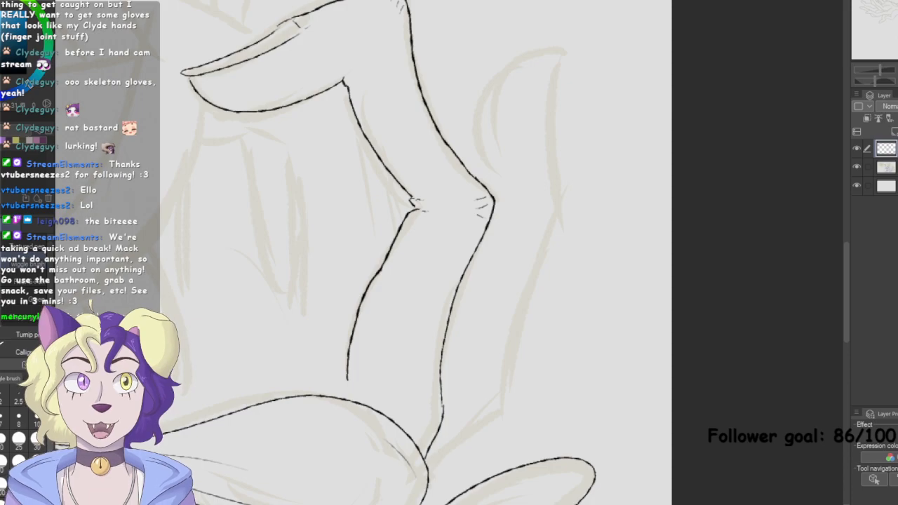
key("ctrl+0")
left_click_drag(561, 267, 336, 244)
key("ctrl+plus")
key("ctrl+plus")
key("ctrl+plus")
key("ctrl+plus")
left_click_drag(631, 280, 433, 296)
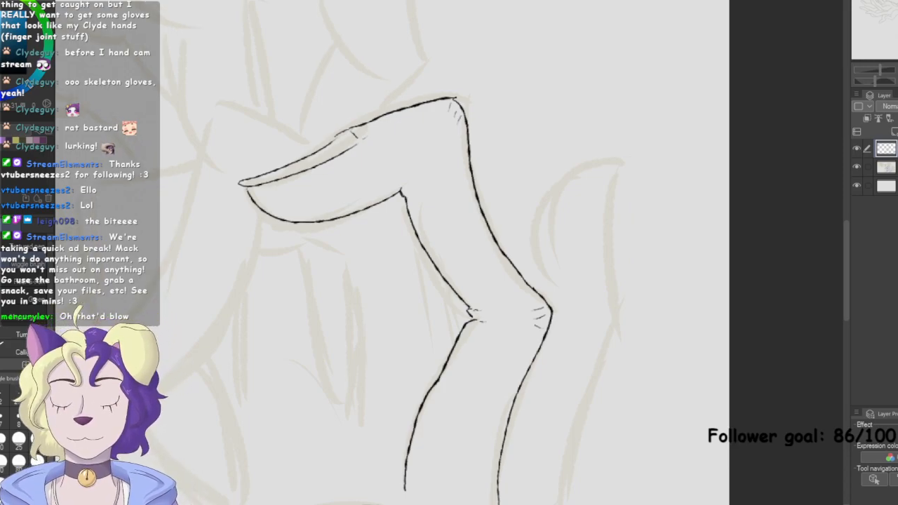
mouse_move(613, 165)
left_mouse_down()
mouse_move(551, 203)
mouse_move(543, 261)
mouse_move(563, 291)
left_mouse_up()
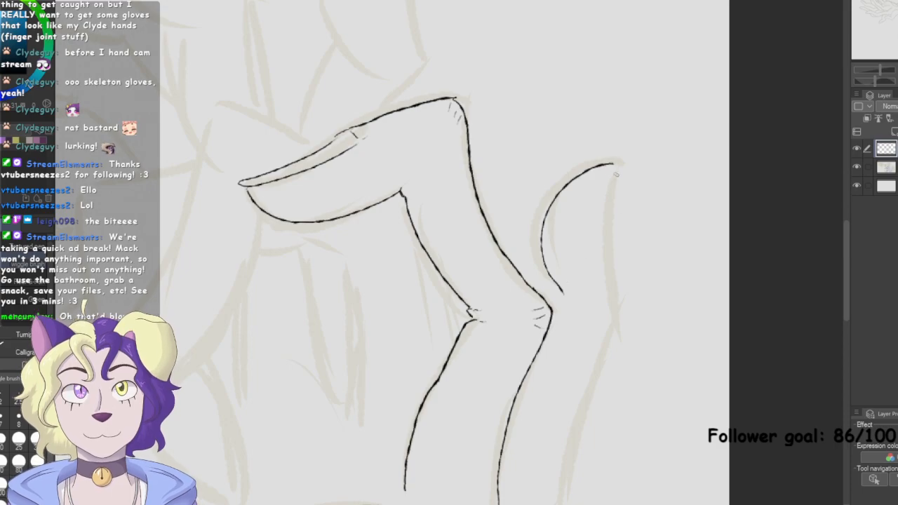
left_click_drag(615, 163, 614, 304)
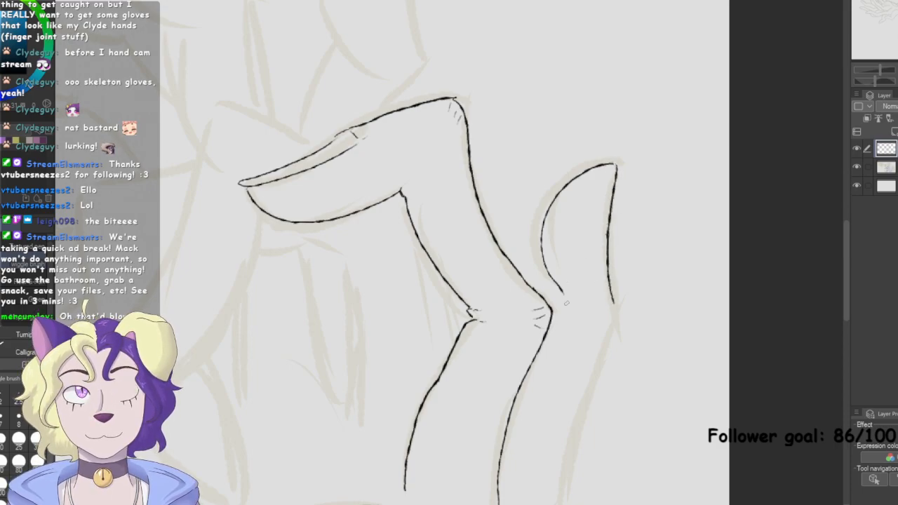
left_click_drag(563, 289, 550, 306)
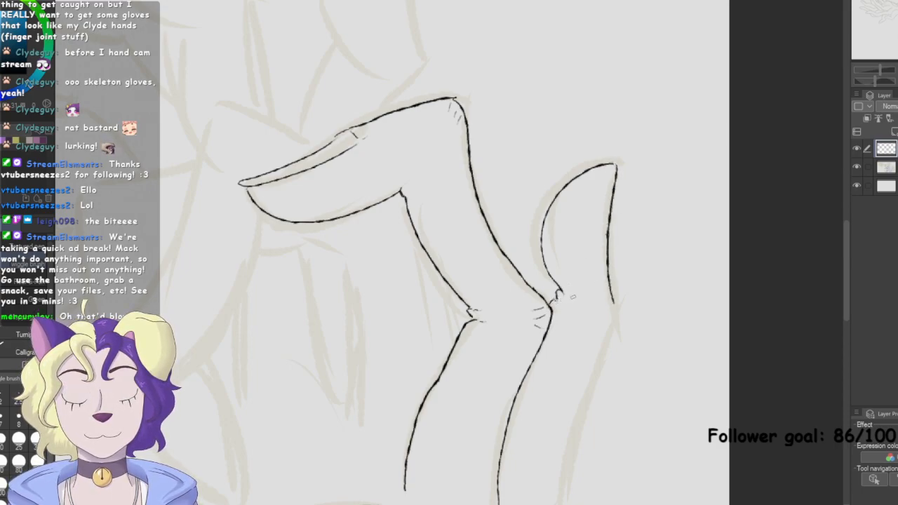
Ink the outer finger's outer edge from its upper joint down to the palm, with crease marks at both joints
mouse_move(365, 393)
left_mouse_down()
mouse_move(702, 176)
mouse_move(399, 292)
left_mouse_up()
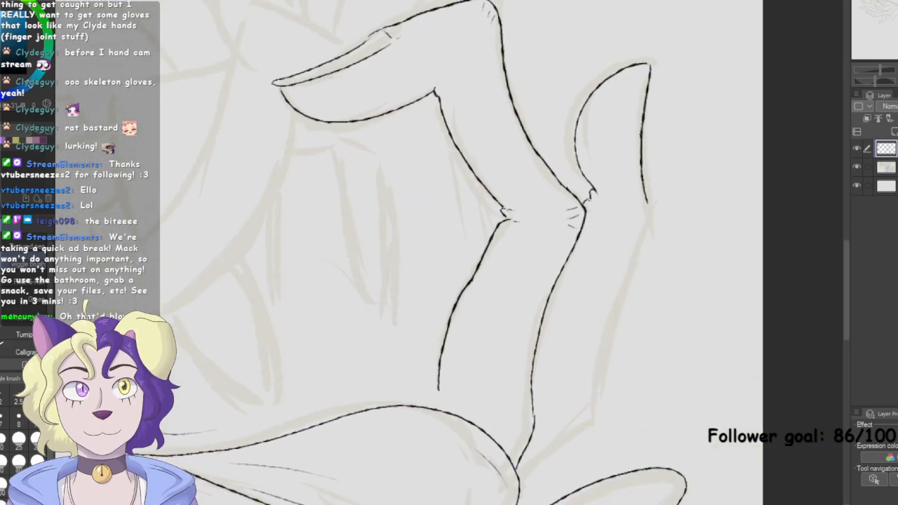
mouse_move(646, 202)
left_mouse_down()
mouse_move(594, 423)
mouse_move(519, 484)
left_mouse_up()
left_click_drag(580, 411, 595, 413)
left_click_drag(643, 214, 641, 221)
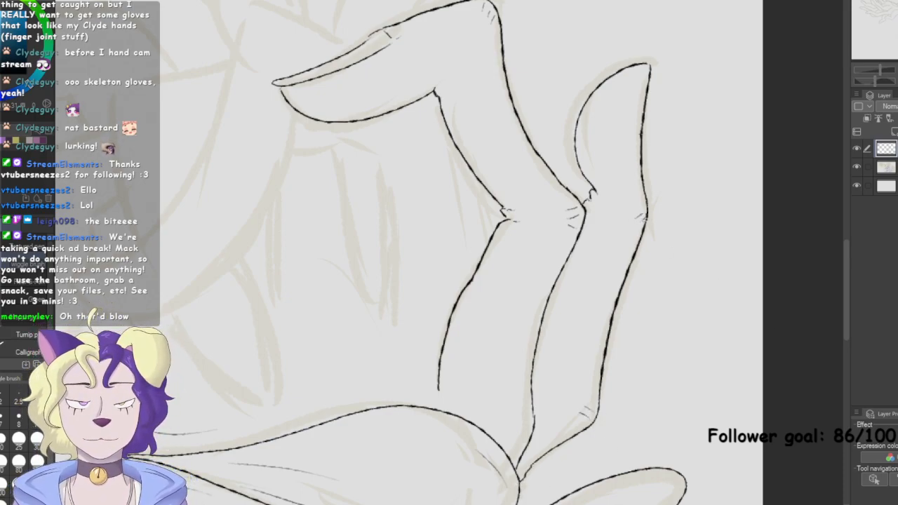
Try to ink a thin nail edge along the outer finger's tip
mouse_move(646, 64)
left_mouse_down()
mouse_move(652, 60)
mouse_move(644, 140)
left_mouse_up()
key("ctrl+z")
key("ctrl+z")
mouse_move(644, 60)
left_mouse_down()
mouse_move(653, 87)
mouse_move(641, 134)
left_mouse_up()
key("ctrl+z")
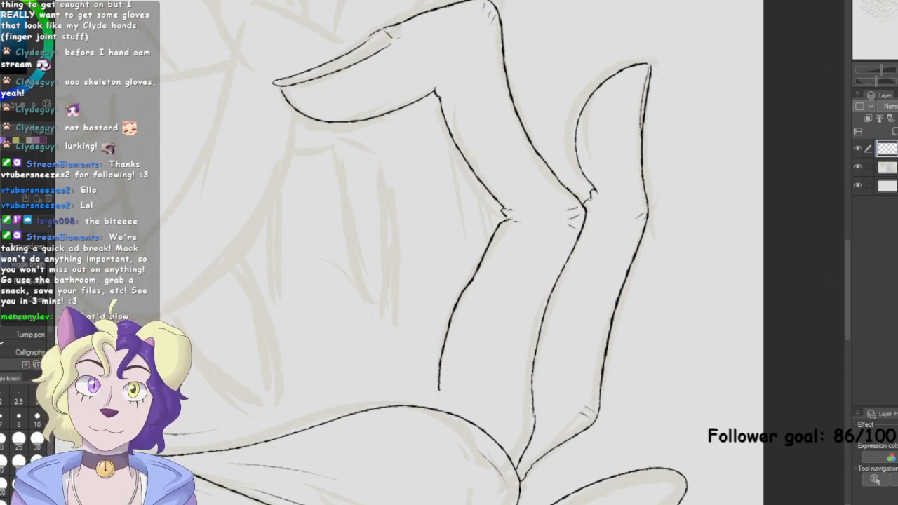
key("ctrl+z")
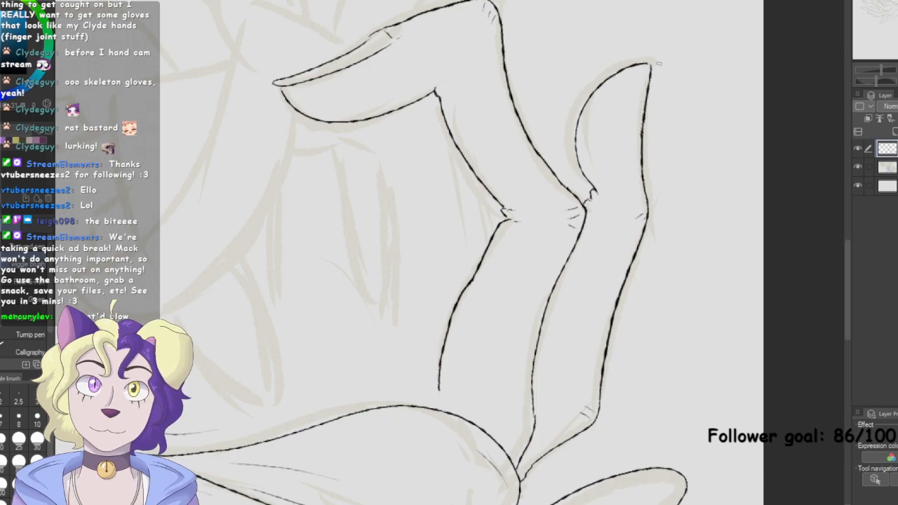
mouse_move(654, 57)
left_mouse_down()
mouse_move(643, 123)
mouse_move(645, 63)
left_mouse_up()
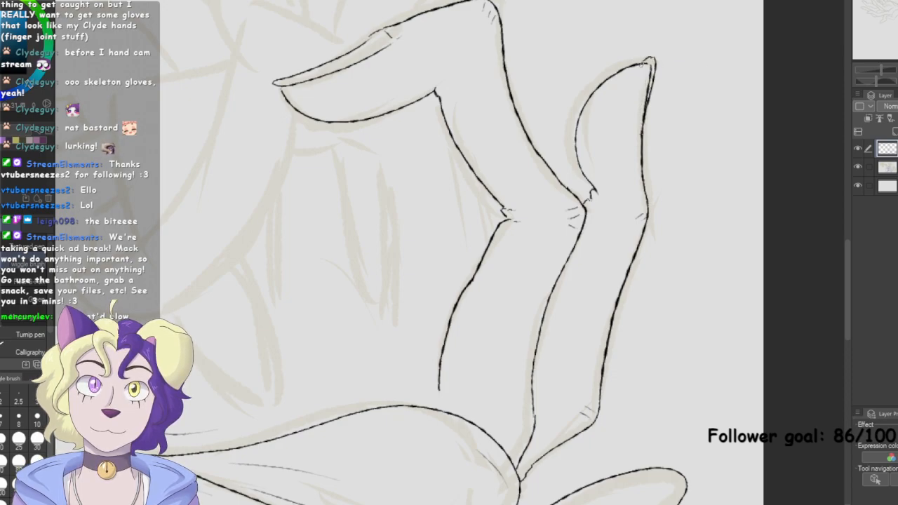
key("ctrl+z")
key("ctrl+z")
Ink the partly hidden finger's slanted edge below the bent fingertip and its straight edge running down from the knuckle
left_click_drag(421, 246, 520, 373)
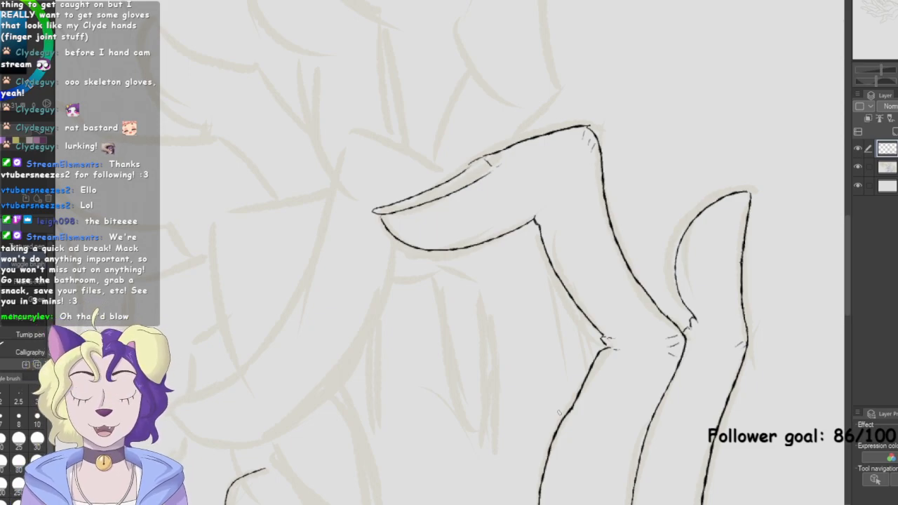
left_click_drag(423, 249, 481, 283)
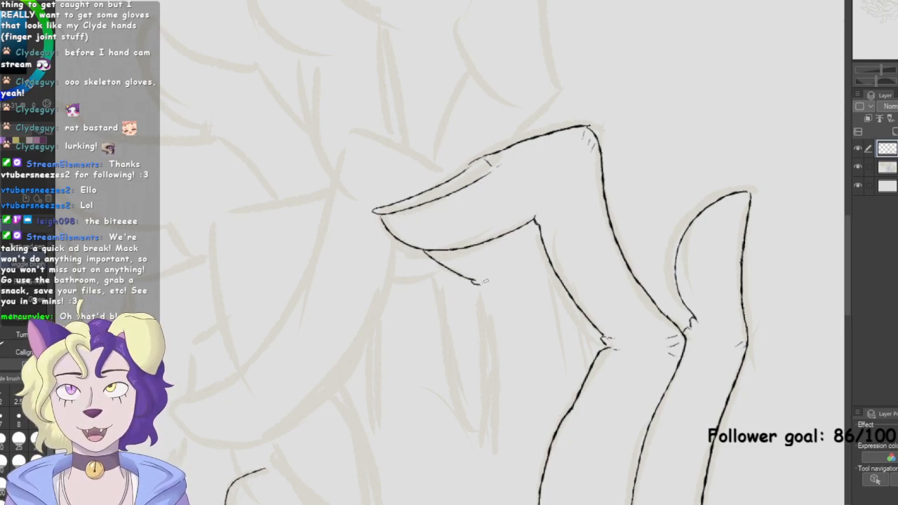
left_click_drag(478, 286, 490, 443)
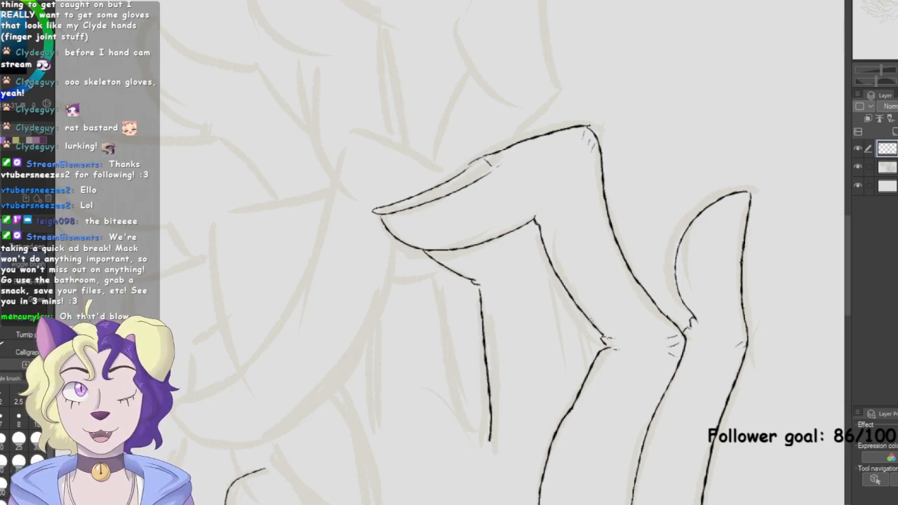
mouse_move(574, 300)
left_mouse_down()
mouse_move(589, 372)
mouse_move(736, 364)
mouse_move(719, 237)
left_mouse_up()
mouse_move(449, 253)
left_mouse_down()
mouse_move(421, 267)
mouse_move(632, 210)
mouse_move(491, 232)
mouse_move(583, 382)
left_mouse_up()
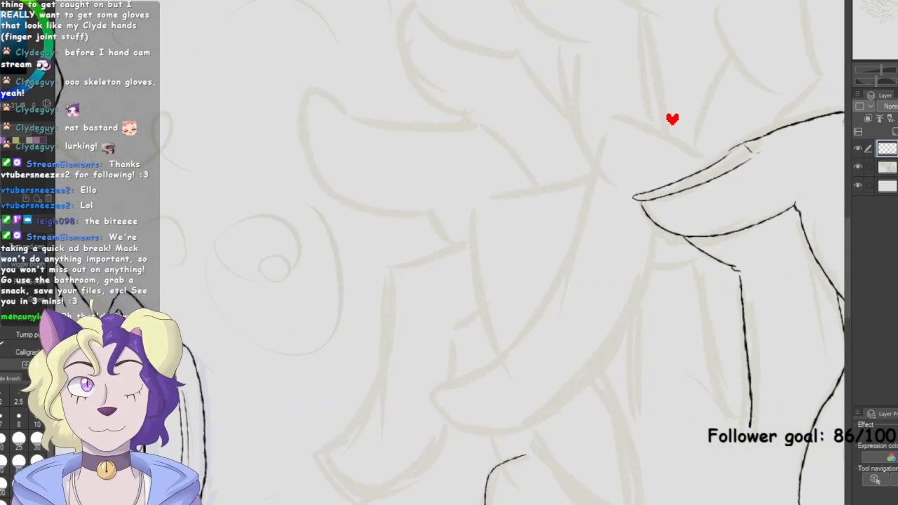
Ink the partly hidden finger's contour over its top knuckle and down to the fingertip, and outline its curved nail
left_click_drag(613, 121, 723, 160)
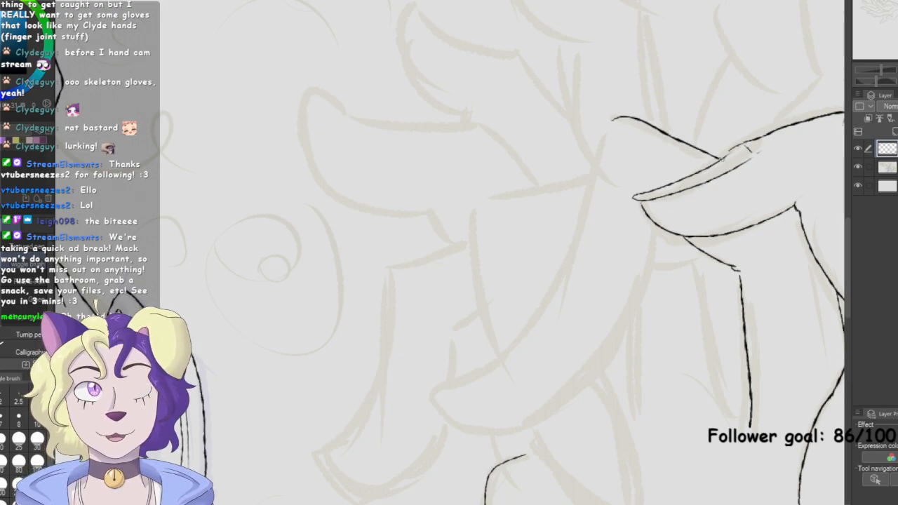
mouse_move(614, 120)
left_mouse_down()
mouse_move(596, 147)
mouse_move(564, 280)
mouse_move(450, 395)
left_mouse_up()
key("ctrl+z")
mouse_move(566, 276)
left_mouse_down()
mouse_move(488, 366)
mouse_move(444, 384)
mouse_move(436, 395)
mouse_move(448, 414)
left_mouse_up()
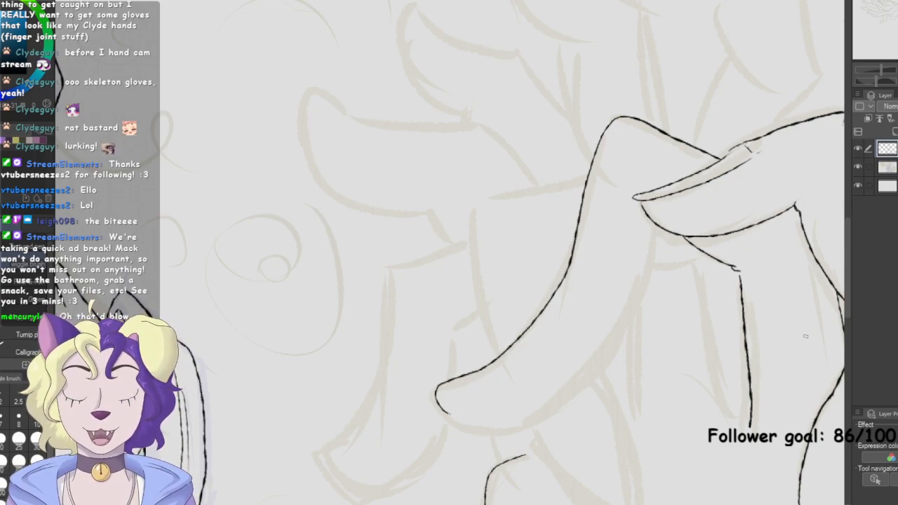
mouse_move(502, 359)
left_mouse_down()
mouse_move(525, 366)
mouse_move(528, 381)
mouse_move(501, 398)
mouse_move(434, 385)
left_mouse_up()
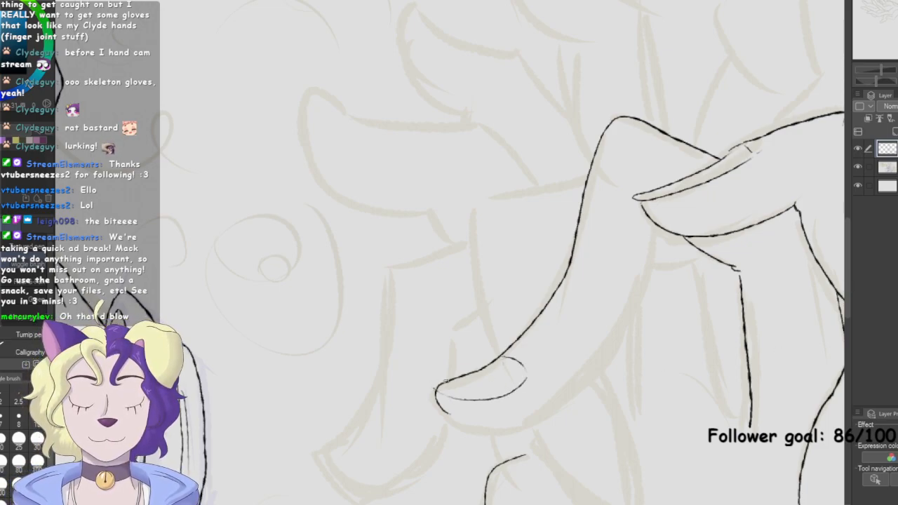
Erase the rough end of the partly hidden finger's nail and redraw it as a clean pointed tip
key("e")
left_click(456, 390)
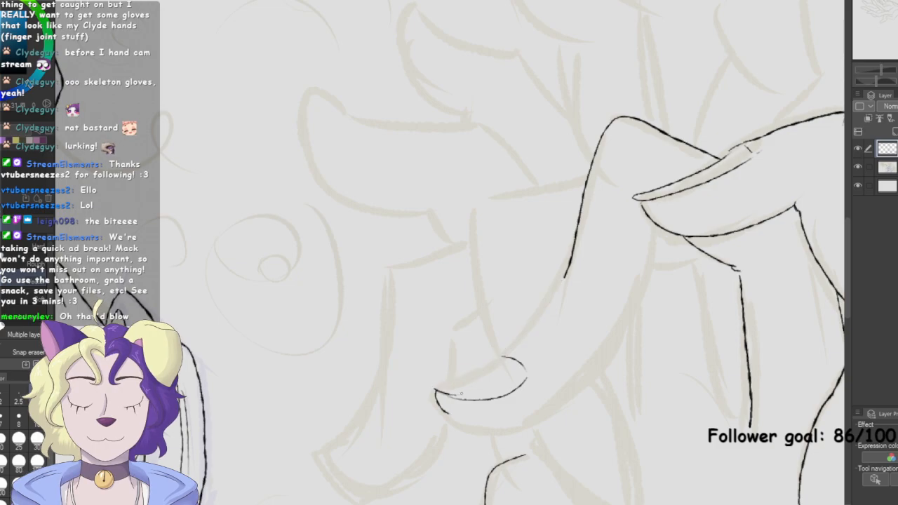
key("ctrl+z")
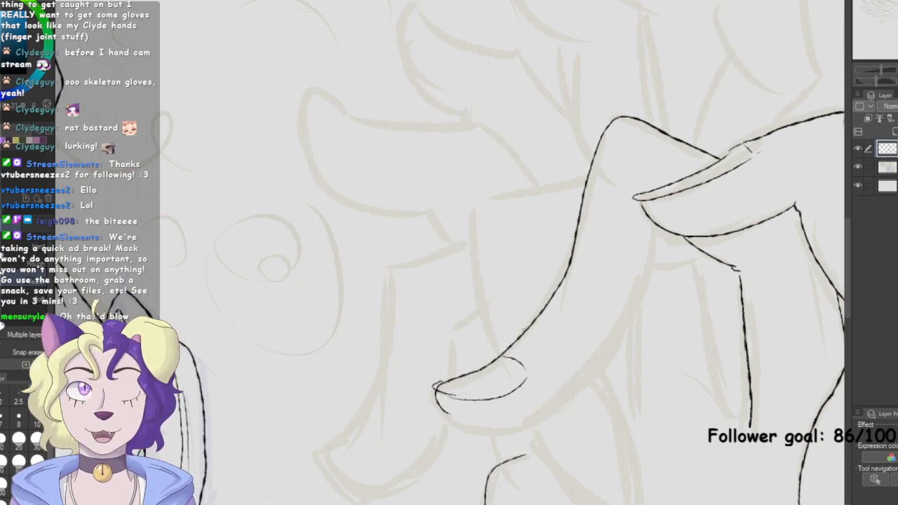
mouse_move(439, 379)
left_mouse_down()
mouse_move(449, 392)
mouse_move(453, 379)
left_mouse_up()
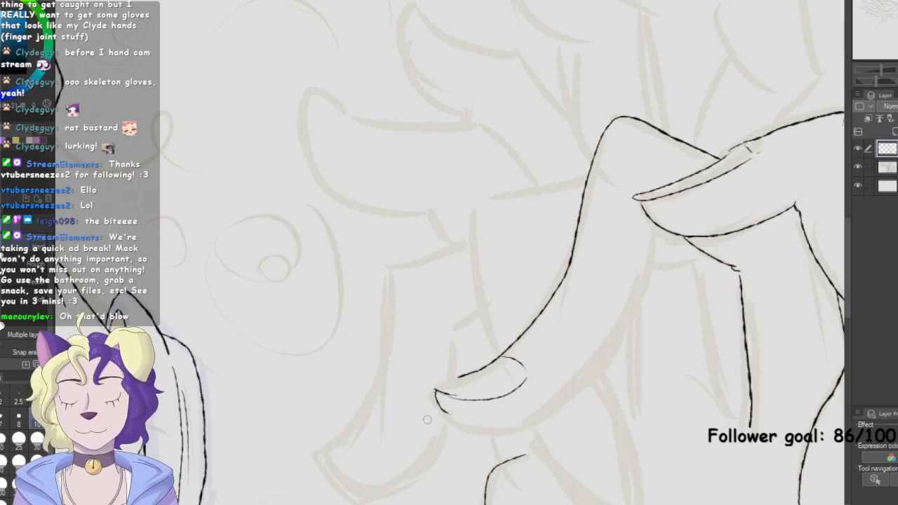
left_click_drag(458, 377, 434, 391)
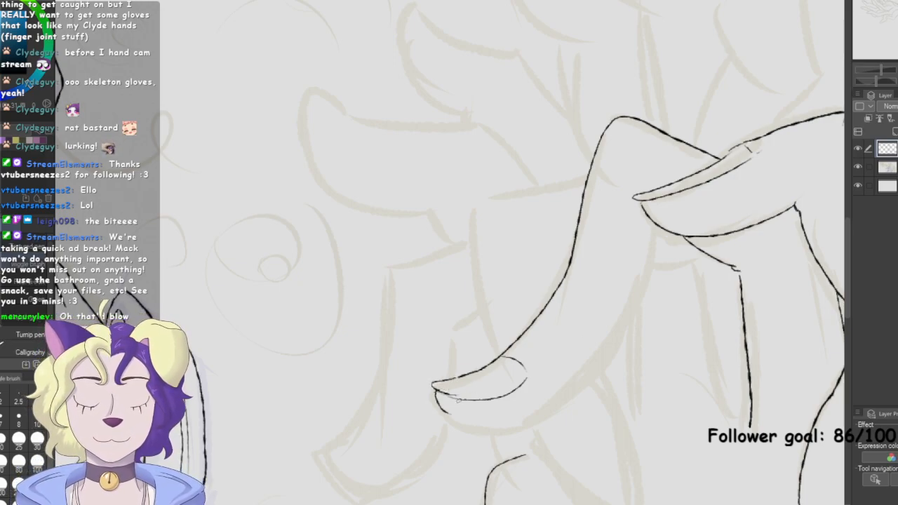
key("ctrl+z")
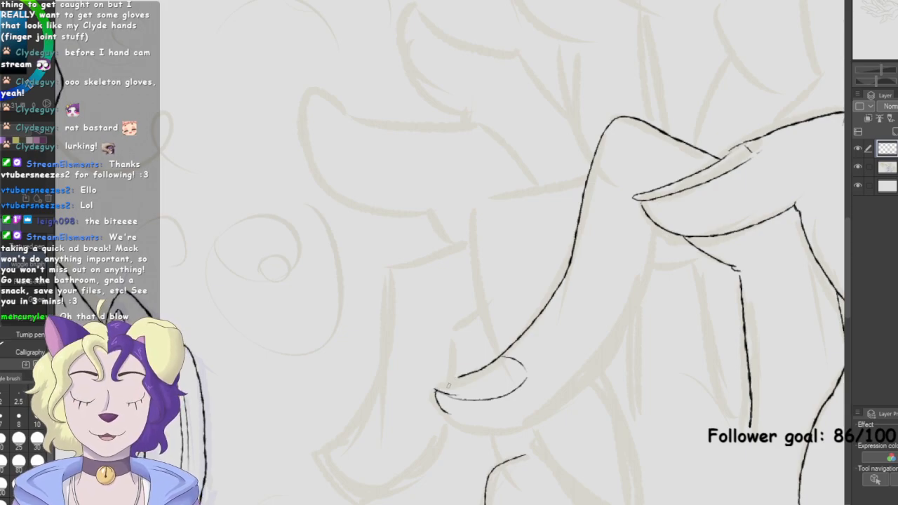
mouse_move(452, 378)
left_mouse_down()
mouse_move(434, 391)
mouse_move(453, 381)
mouse_move(438, 385)
mouse_move(610, 113)
mouse_move(478, 260)
left_mouse_up()
key("e")
key("p")
scroll(478, 259, "up", 1)
mouse_move(477, 211)
left_mouse_down()
mouse_move(399, 250)
mouse_move(402, 235)
left_mouse_up()
key("ctrl+z")
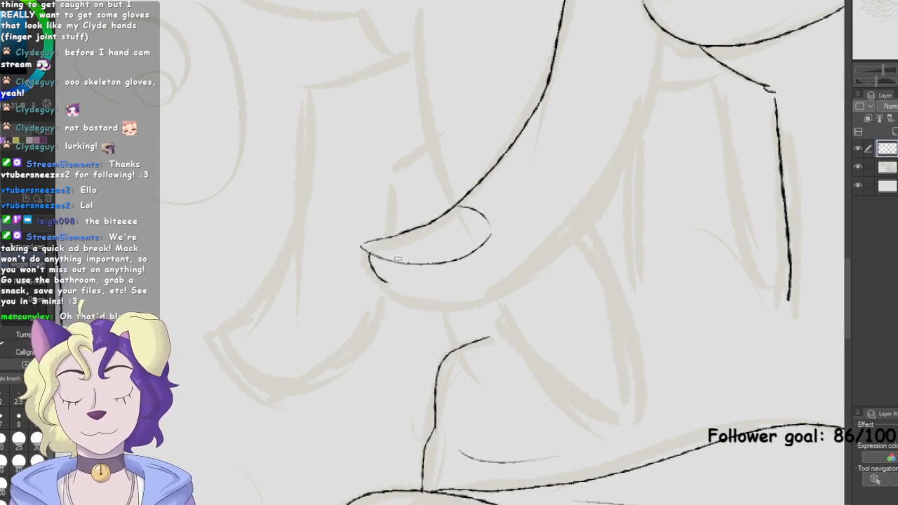
Ink the same finger's rounded underside below the nail and its inner edge up to the bent fingertip
mouse_move(372, 270)
left_mouse_down()
mouse_move(500, 288)
mouse_move(517, 280)
left_mouse_up()
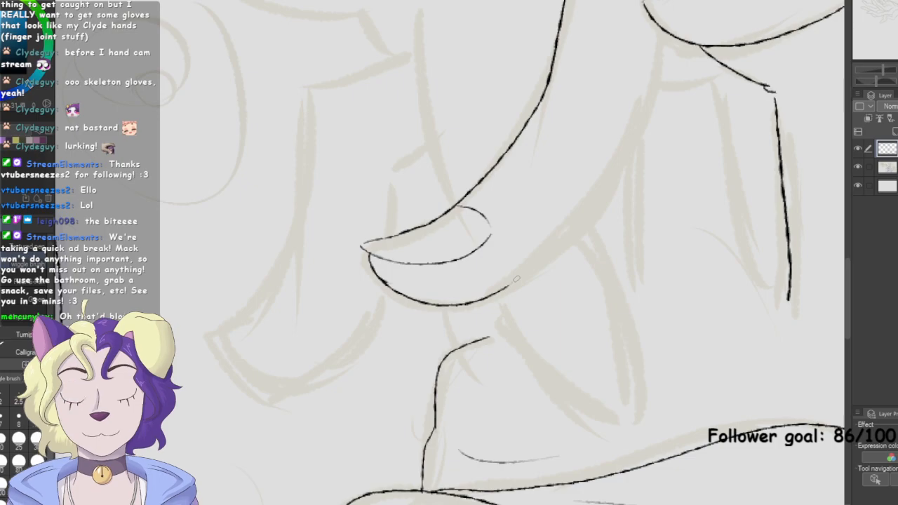
key("ctrl+minus")
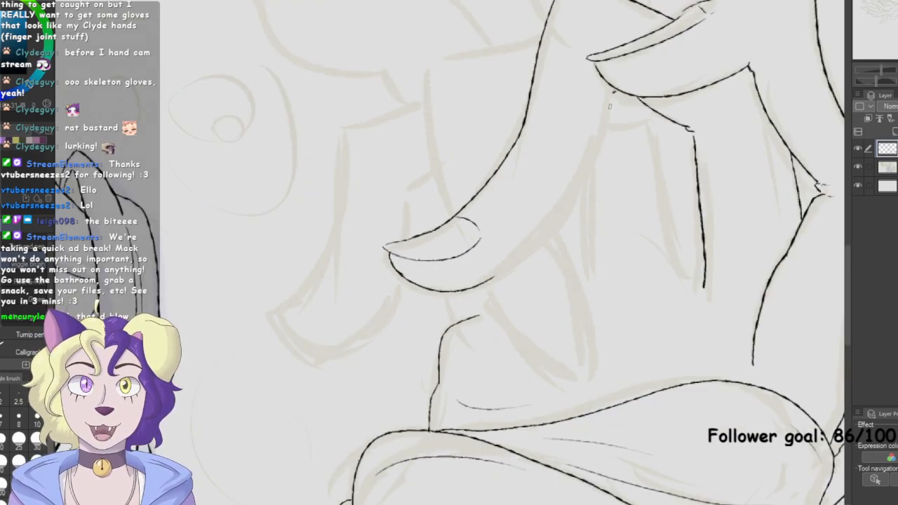
mouse_move(612, 93)
left_mouse_down()
mouse_move(576, 208)
mouse_move(532, 256)
left_mouse_up()
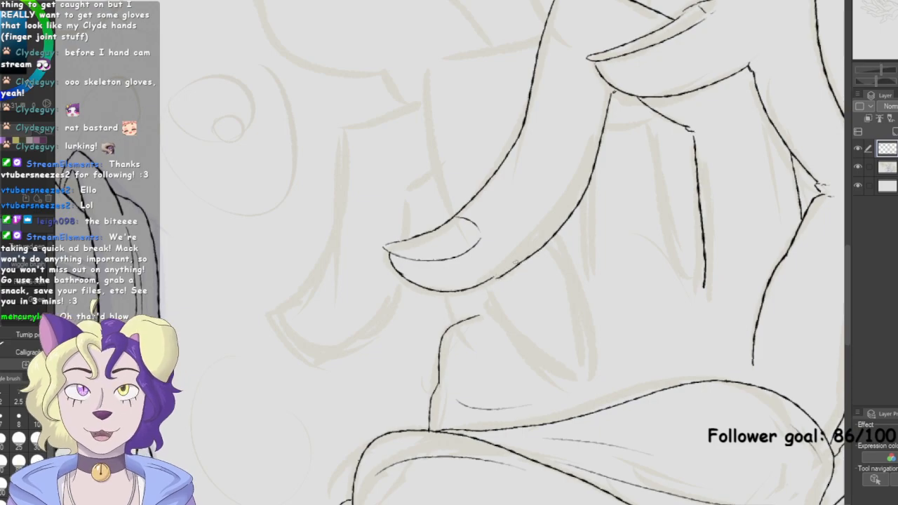
Redraw the crossing finger's inner edge as one smooth curve to the bent fingertip and add crease lines at its top knuckle
key("ctrl+z")
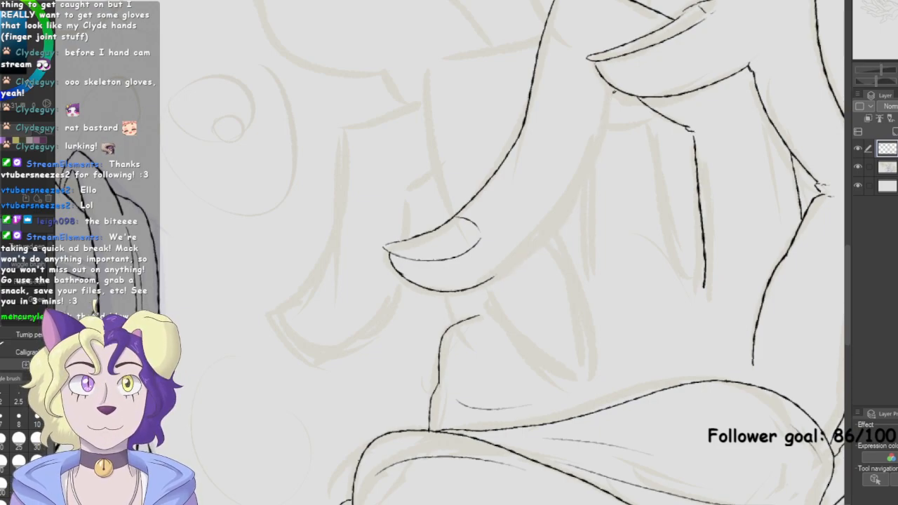
left_click_drag(877, 82, 887, 82)
mouse_move(408, 267)
left_mouse_down()
mouse_move(503, 372)
mouse_move(621, 402)
left_mouse_up()
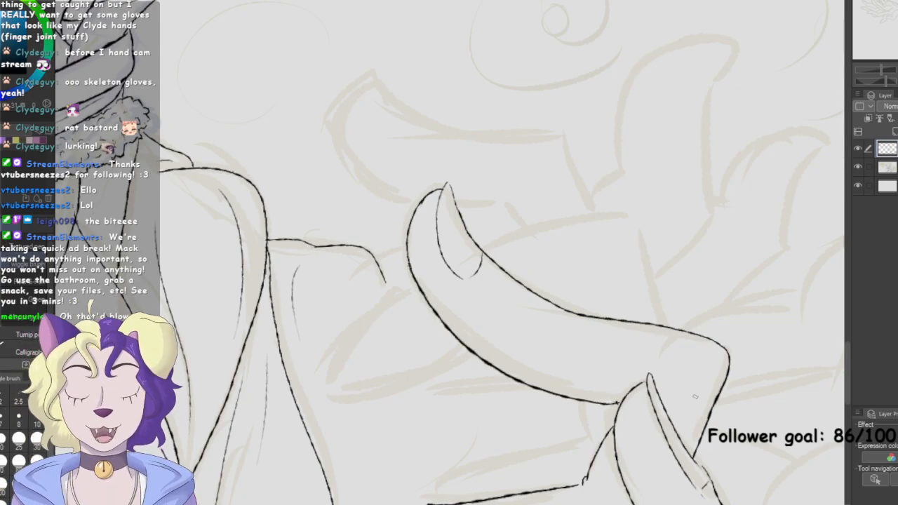
key("ctrl+z")
mouse_move(412, 273)
left_mouse_down()
mouse_move(419, 289)
mouse_move(569, 383)
mouse_move(618, 390)
left_mouse_up()
key("ctrl+z")
mouse_move(414, 281)
left_mouse_down()
mouse_move(514, 369)
mouse_move(619, 401)
left_mouse_up()
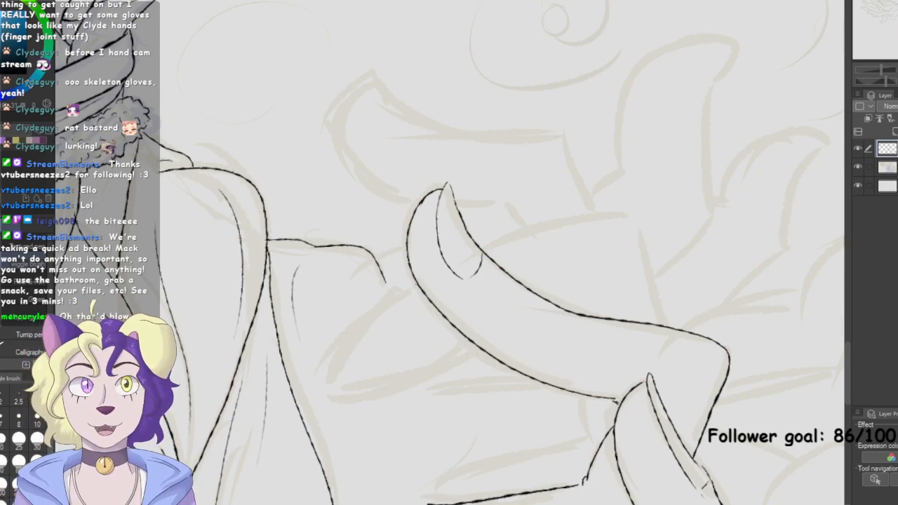
key("minus")
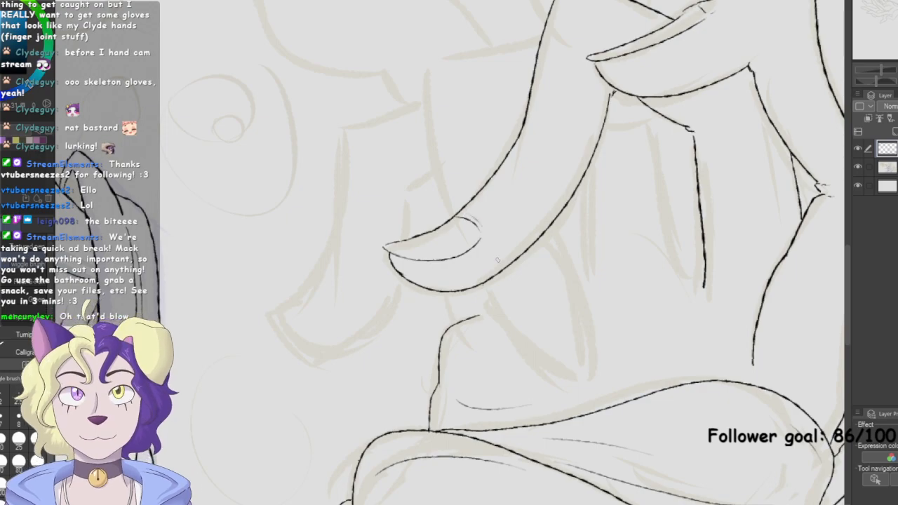
left_click_drag(499, 261, 399, 403)
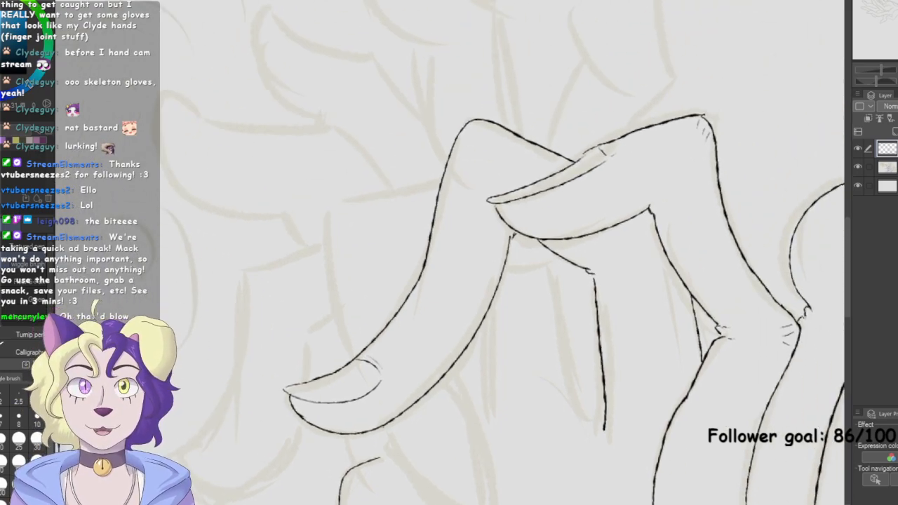
left_click_drag(484, 129, 488, 140)
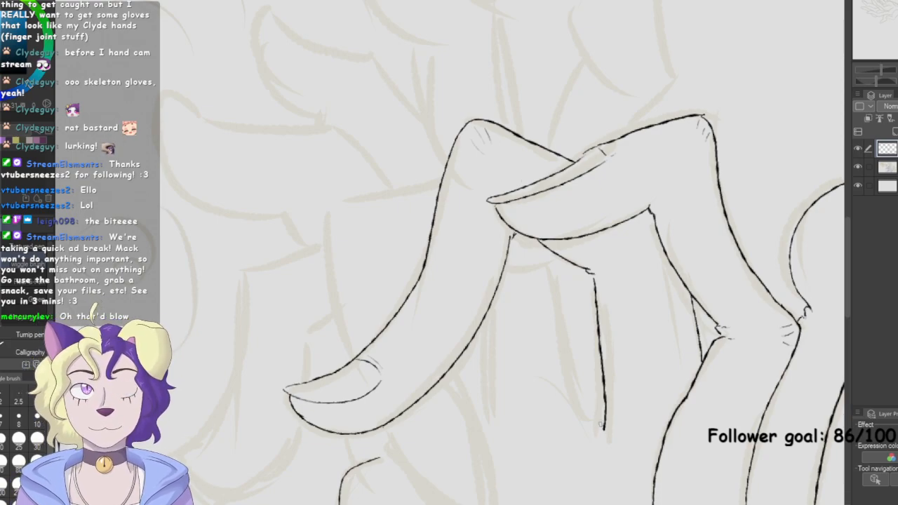
Ink the raised fingertip above the crossed knuckles with a nearly straight nail edge and a full curve around the opposite side
left_click_drag(491, 281, 505, 253)
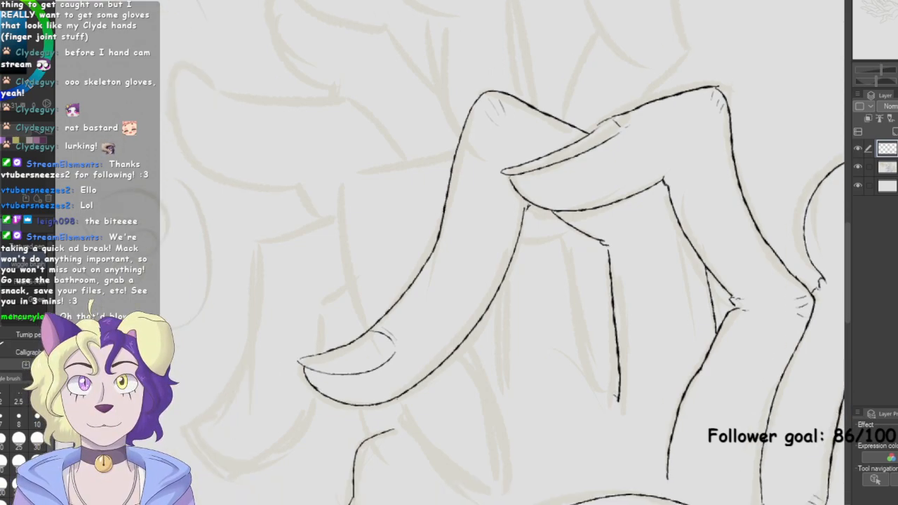
mouse_move(280, 70)
left_mouse_down()
mouse_move(768, 445)
mouse_move(767, 459)
mouse_move(253, 315)
mouse_move(224, 102)
mouse_move(283, 131)
left_mouse_up()
mouse_move(421, 351)
left_mouse_down()
mouse_move(561, 139)
mouse_move(548, 124)
mouse_move(521, 152)
mouse_move(450, 294)
mouse_move(449, 280)
left_mouse_up()
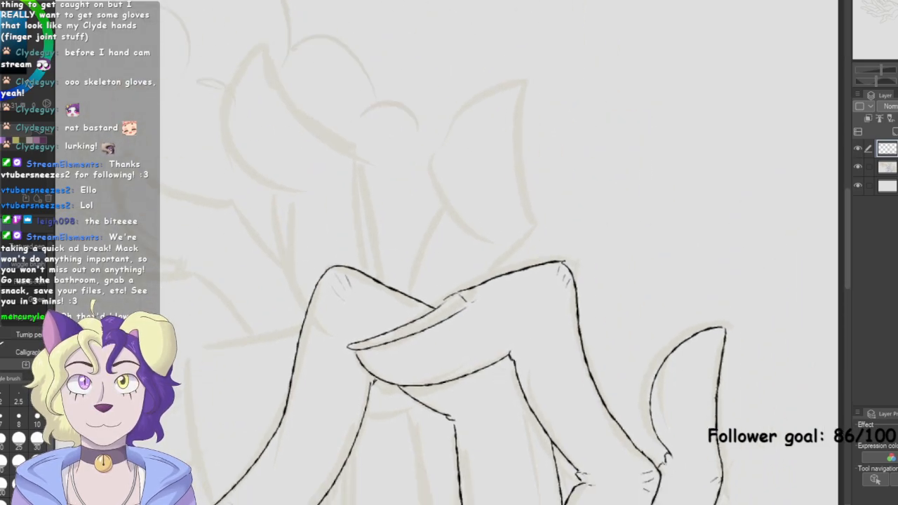
left_click_drag(527, 84, 524, 108)
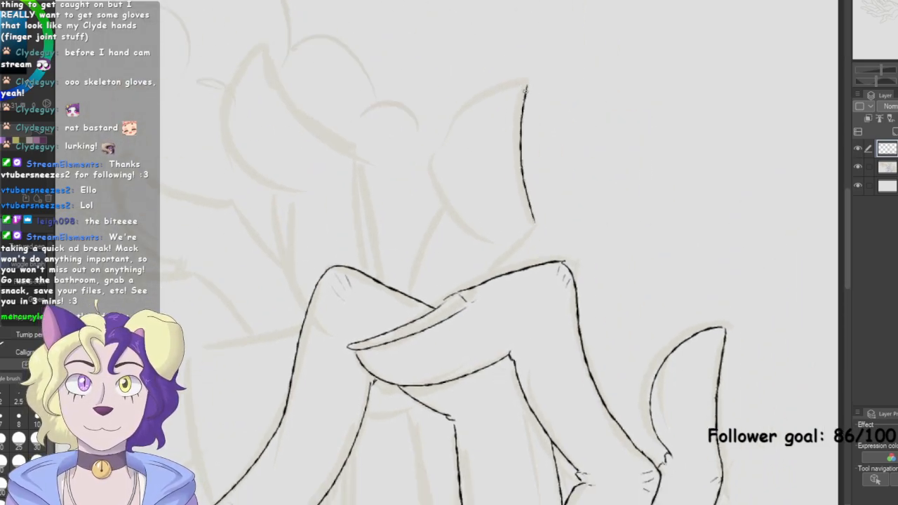
mouse_move(521, 110)
left_mouse_down()
mouse_move(500, 89)
mouse_move(462, 115)
mouse_move(438, 174)
mouse_move(481, 244)
left_mouse_up()
Reshape the raised fingertip's point into a rounded tip with a short nail, and ink the finger's edges down to the knuckles
mouse_move(526, 85)
left_mouse_down()
mouse_move(509, 89)
mouse_move(521, 93)
mouse_move(523, 118)
left_mouse_up()
key("e")
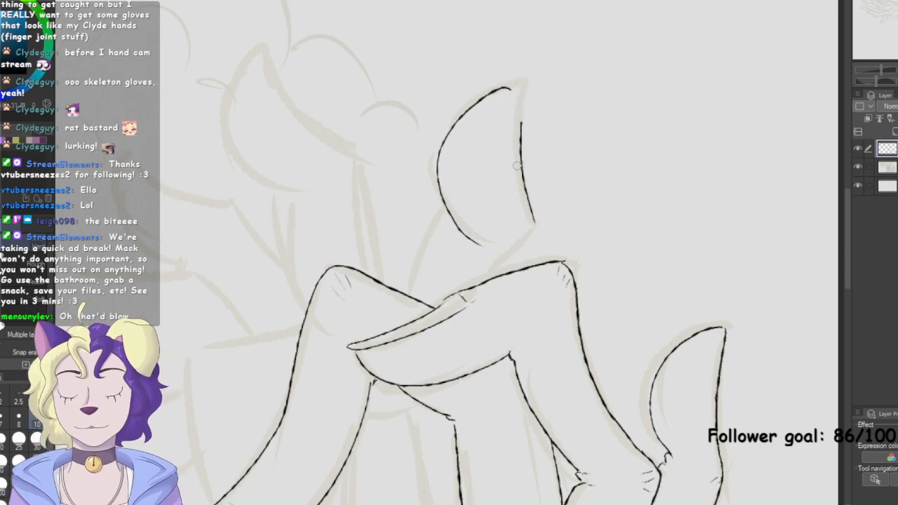
key("p")
left_click_drag(514, 91, 523, 129)
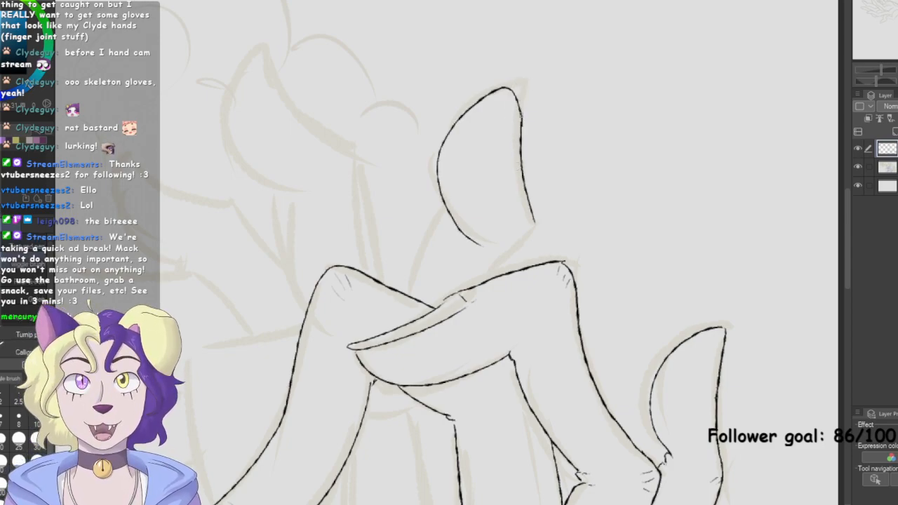
left_click_drag(517, 90, 522, 115)
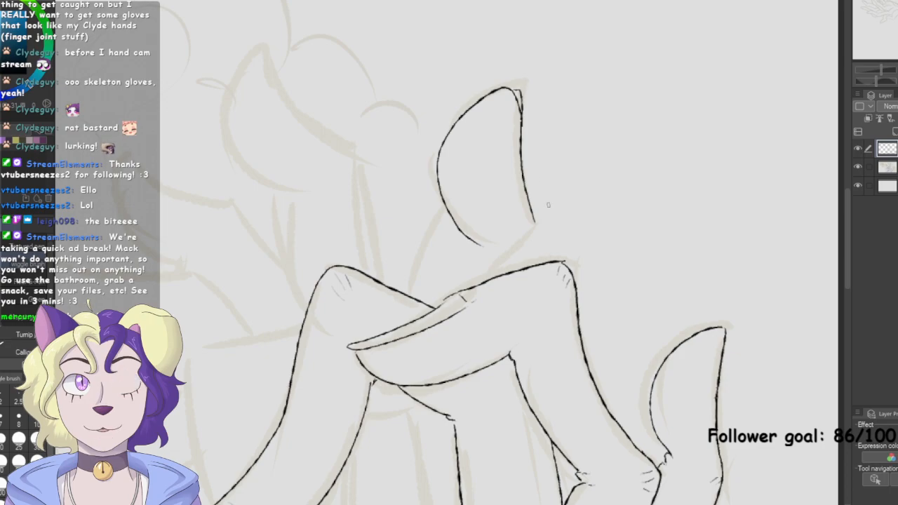
left_click_drag(534, 223, 492, 275)
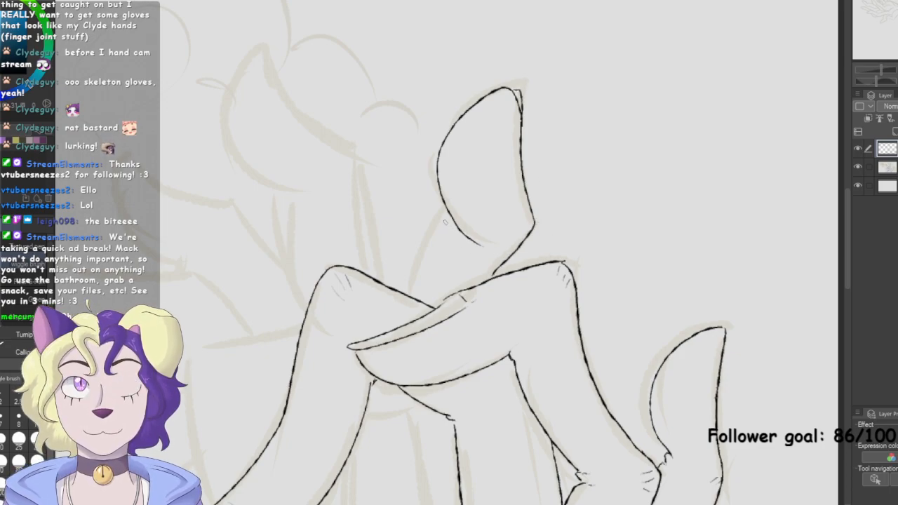
mouse_move(449, 213)
left_mouse_down()
mouse_move(411, 260)
mouse_move(402, 289)
left_mouse_up()
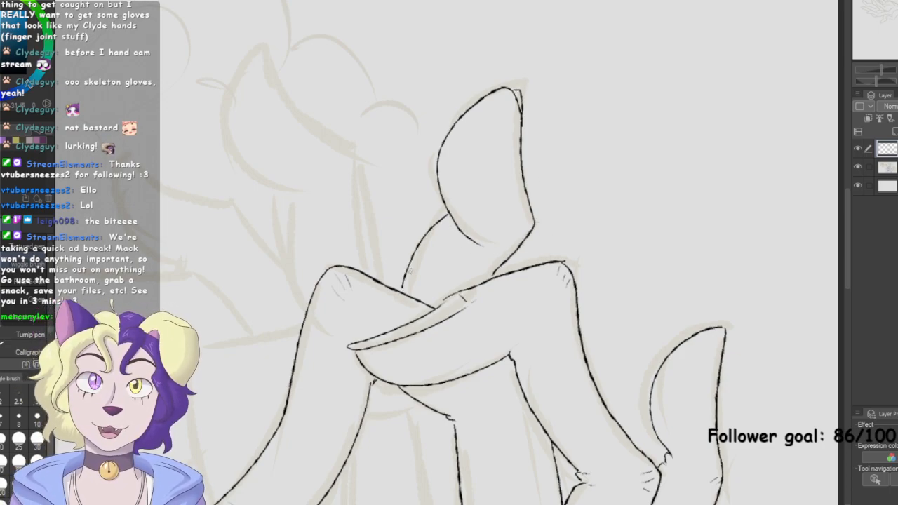
Ink the narrow inner finger edges beneath the bent fingertip and the angular knuckle outline behind the crossing finger
mouse_move(415, 393)
left_mouse_down()
mouse_move(558, 180)
mouse_move(544, 208)
mouse_move(542, 195)
left_mouse_up()
mouse_move(490, 215)
left_mouse_down()
mouse_move(539, 222)
mouse_move(570, 363)
left_mouse_up()
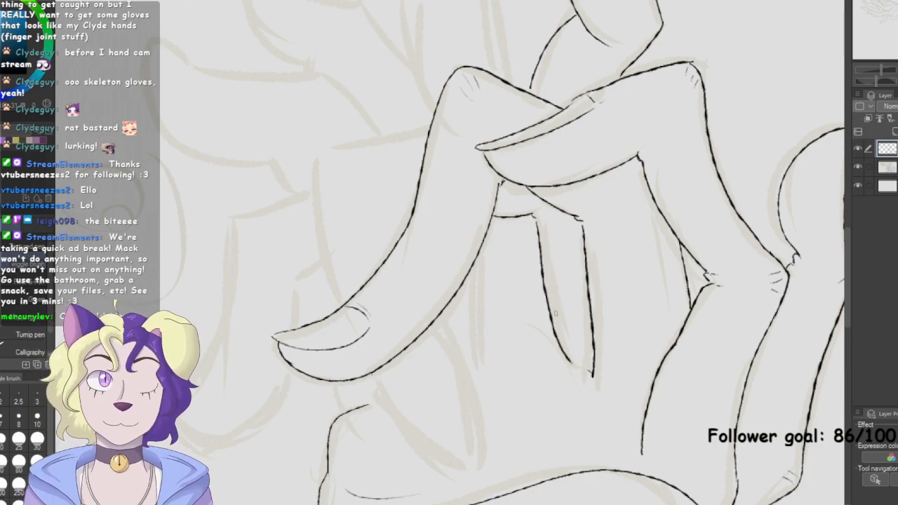
left_click_drag(449, 316, 563, 287)
left_click_drag(591, 228, 592, 323)
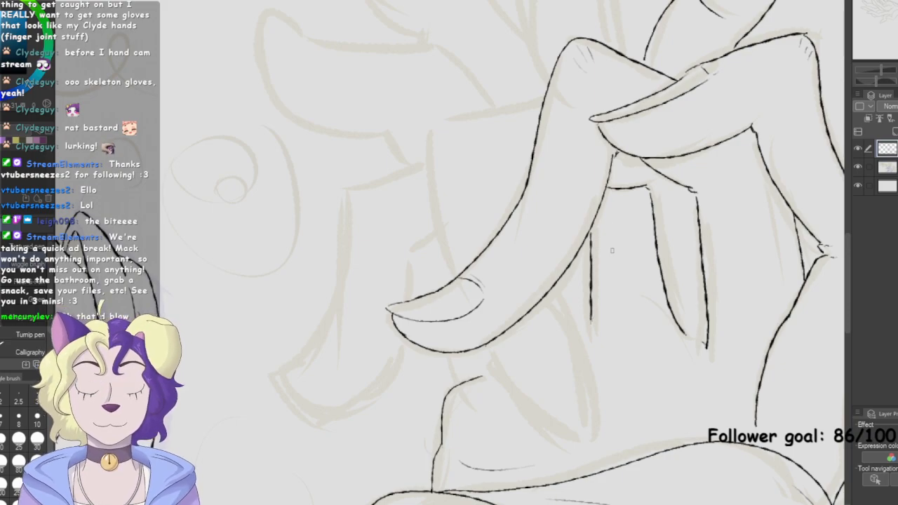
mouse_move(547, 98)
left_mouse_down()
mouse_move(440, 124)
mouse_move(437, 219)
mouse_move(453, 274)
left_mouse_up()
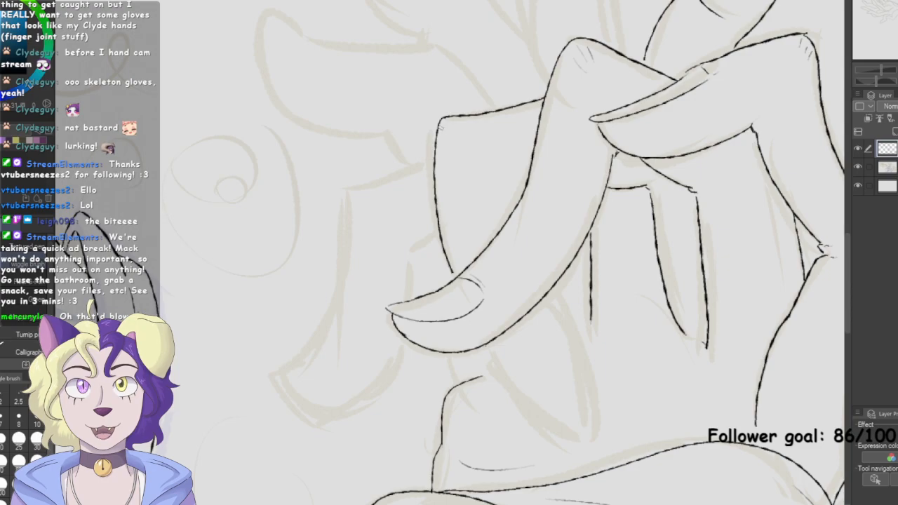
Ink the slanted edge, nail and rounded tip of the finger emerging below the crossing finger
mouse_move(485, 347)
left_mouse_down()
mouse_move(530, 416)
mouse_move(582, 447)
left_mouse_up()
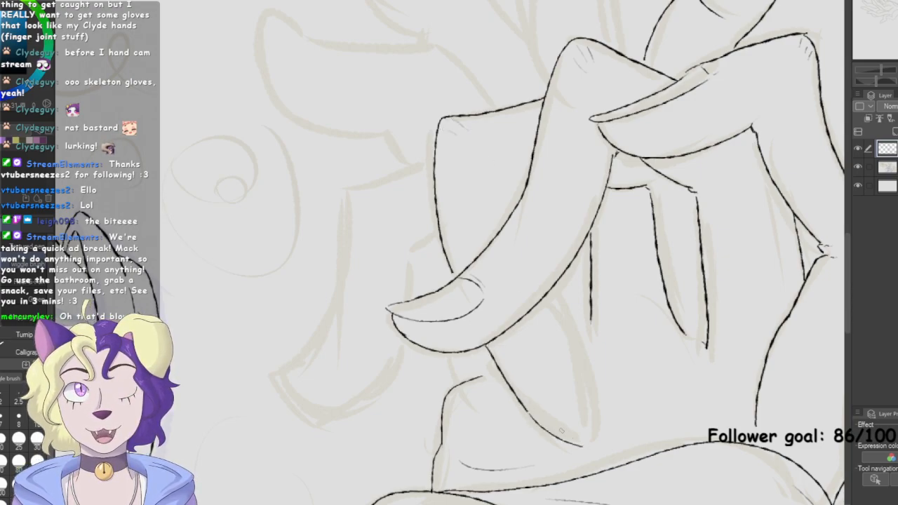
mouse_move(524, 402)
left_mouse_down()
mouse_move(542, 378)
mouse_move(576, 394)
mouse_move(569, 388)
mouse_move(594, 443)
left_mouse_up()
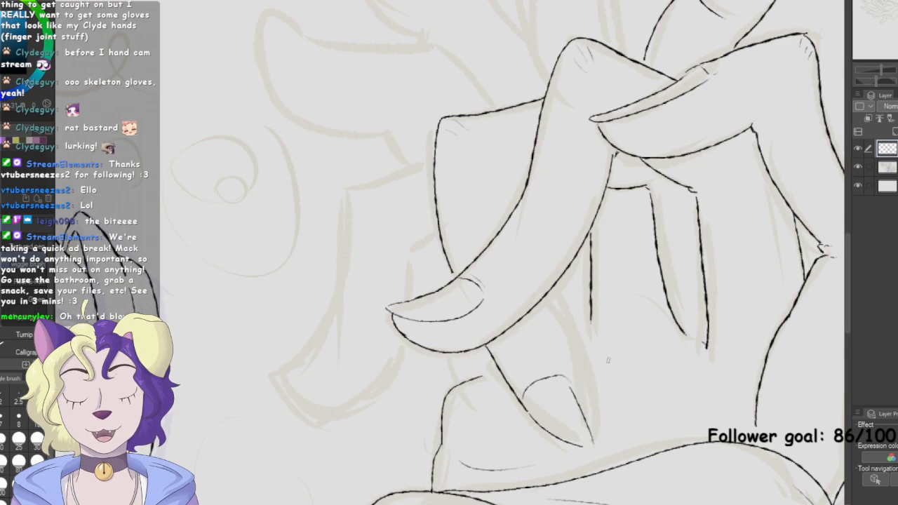
key("e")
mouse_move(571, 382)
left_mouse_down()
mouse_move(605, 448)
mouse_move(594, 442)
left_mouse_up()
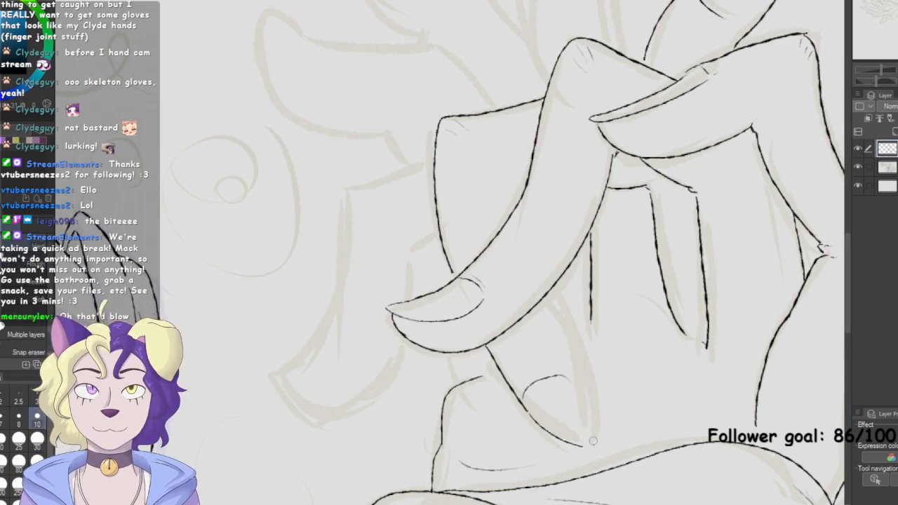
key("p")
left_click_drag(569, 383, 590, 438)
mouse_move(533, 419)
left_mouse_down()
mouse_move(565, 453)
mouse_move(586, 458)
mouse_move(572, 399)
mouse_move(580, 444)
mouse_move(537, 406)
mouse_move(570, 444)
mouse_move(537, 414)
mouse_move(571, 446)
mouse_move(563, 430)
mouse_move(578, 439)
mouse_move(534, 396)
mouse_move(561, 454)
mouse_move(547, 422)
mouse_move(593, 457)
mouse_move(589, 421)
left_mouse_up()
key("e")
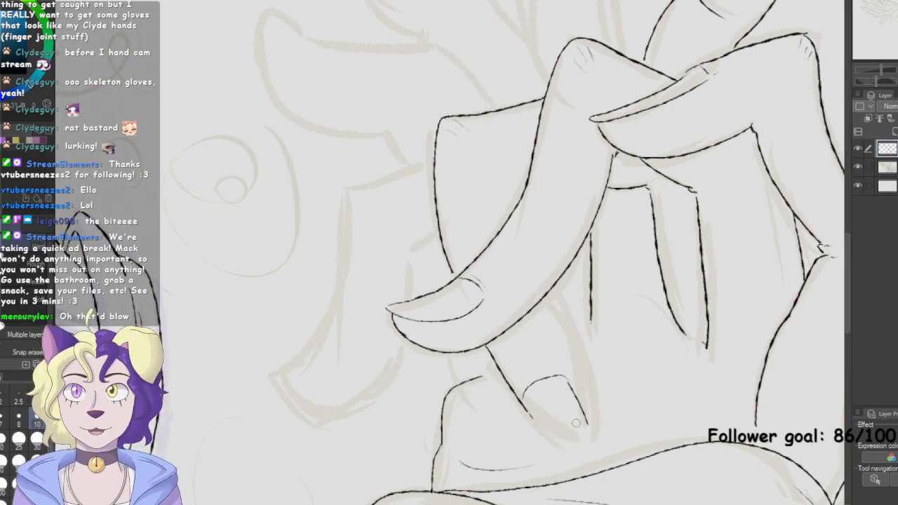
key("p")
mouse_move(532, 420)
left_mouse_down()
mouse_move(577, 451)
mouse_move(589, 424)
left_mouse_up()
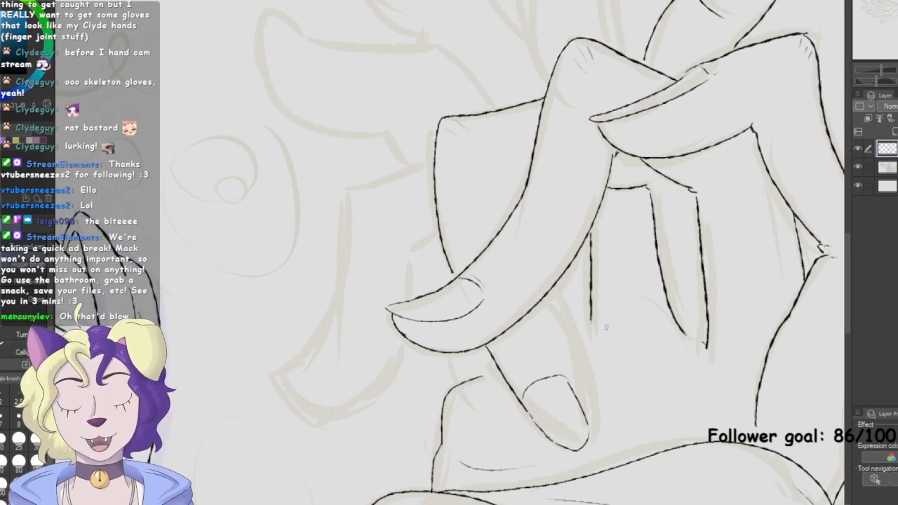
Ink that lower finger's other side down to its tip, and erase and redraw the adjoining nail edge cleanly
mouse_move(550, 294)
left_mouse_down()
mouse_move(589, 398)
mouse_move(589, 422)
left_mouse_up()
key("e")
left_click_drag(569, 382, 586, 421)
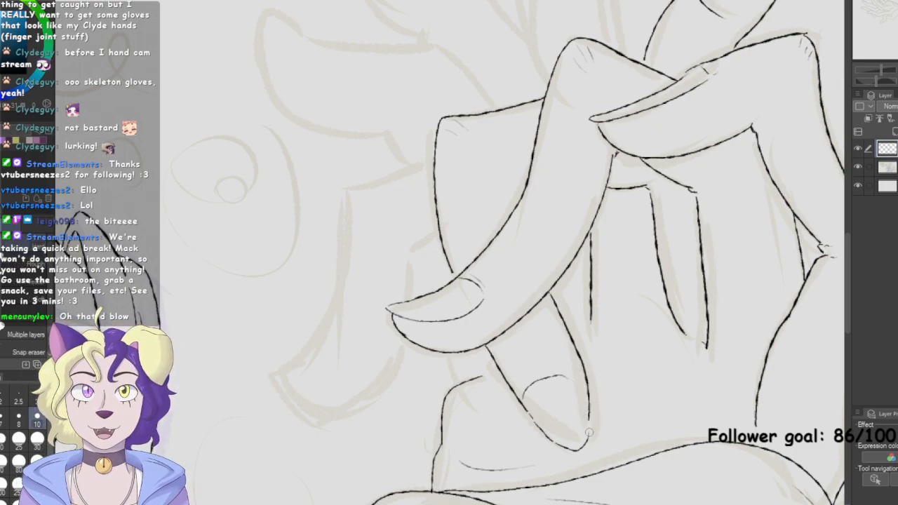
key("p")
left_click_drag(568, 385, 589, 435)
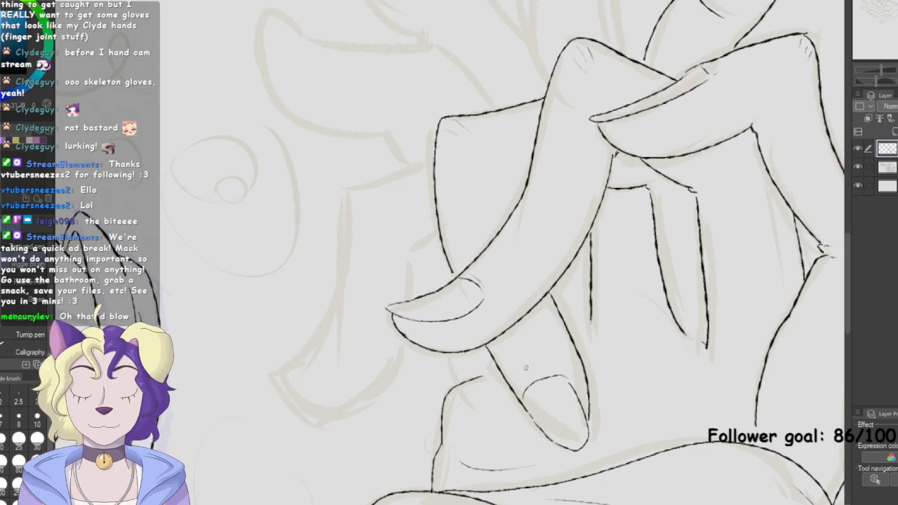
Examine the inked hand's shape and proportions against the whole figure
mouse_move(604, 6)
left_mouse_down()
mouse_move(565, 500)
mouse_move(491, 267)
mouse_move(458, 7)
mouse_move(364, 4)
mouse_move(351, 48)
mouse_move(364, 118)
left_mouse_up()
left_click_drag(723, 179, 718, 247)
mouse_move(435, 211)
left_mouse_down()
mouse_move(515, 272)
mouse_move(538, 246)
mouse_move(464, 310)
mouse_move(545, 471)
mouse_move(665, 191)
mouse_move(720, 153)
left_mouse_up()
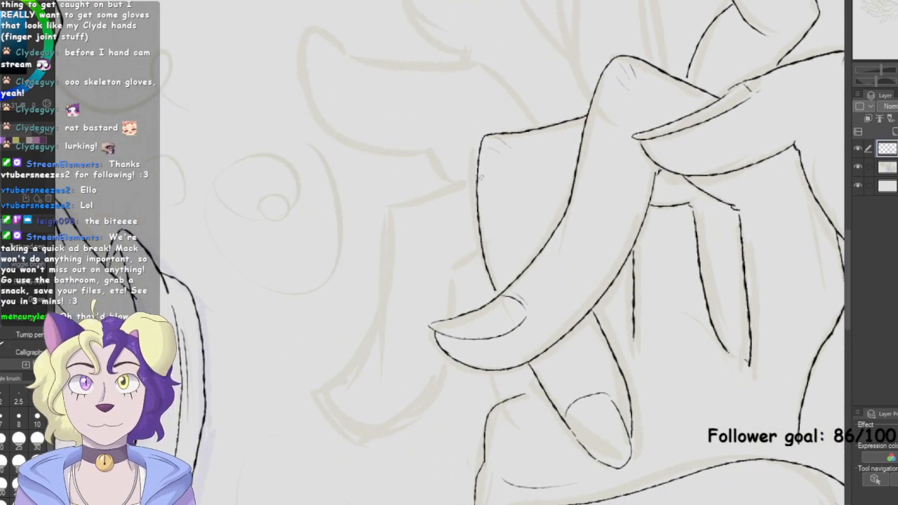
left_click_drag(643, 98, 615, 258)
key("ctrl+minus")
key("ctrl+minus")
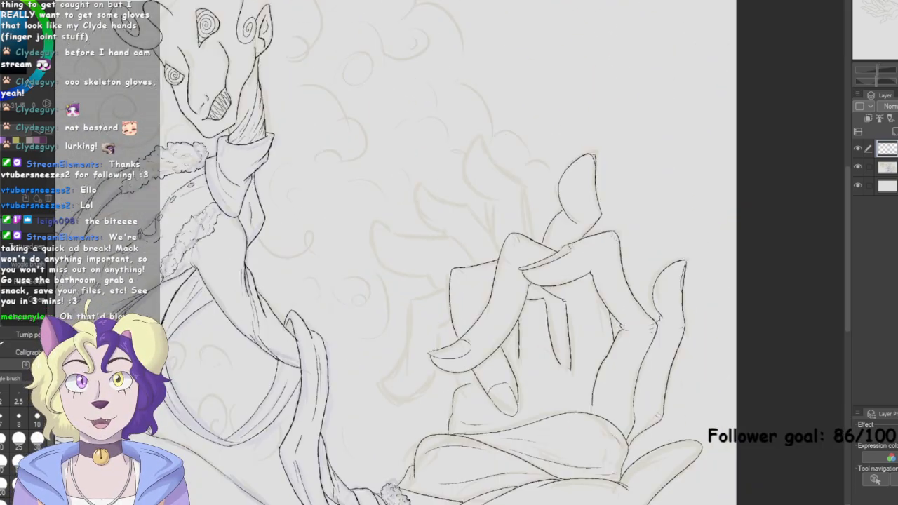
key("ctrl+minus")
mouse_move(449, 253)
left_mouse_down()
mouse_move(563, 285)
mouse_move(698, 435)
mouse_move(754, 355)
mouse_move(432, 224)
mouse_move(492, 219)
left_mouse_up()
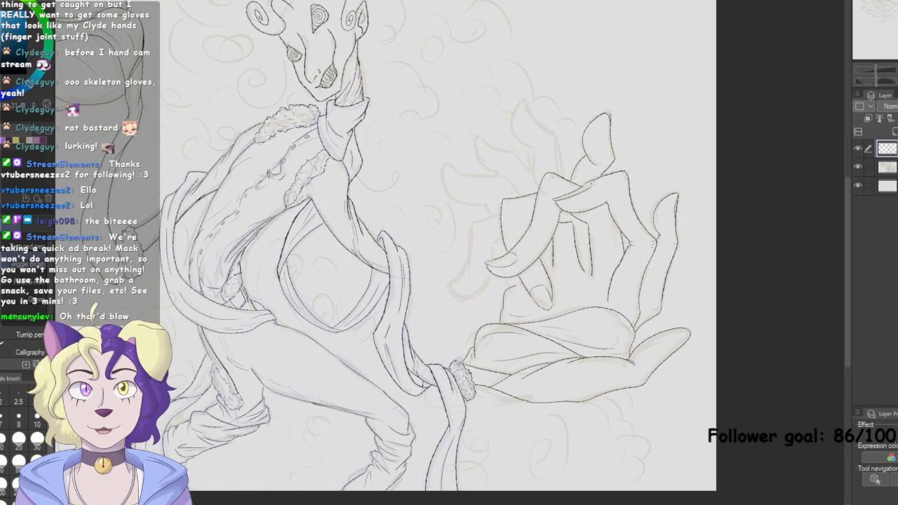
Ink the inner edge and rounded outer contour of the next upright fingertip beside the raised finger
scroll(563, 79, "up", 5)
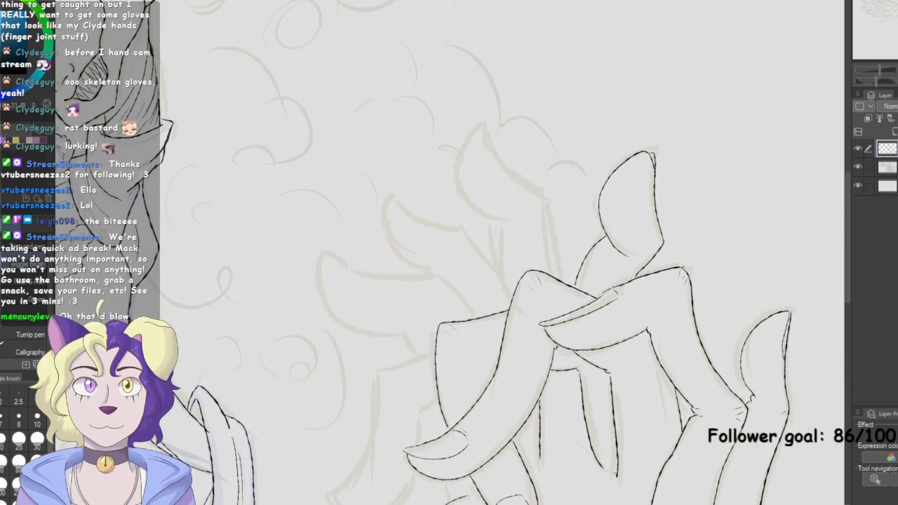
mouse_move(449, 253)
left_mouse_down()
mouse_move(498, 341)
mouse_move(420, 253)
left_mouse_up()
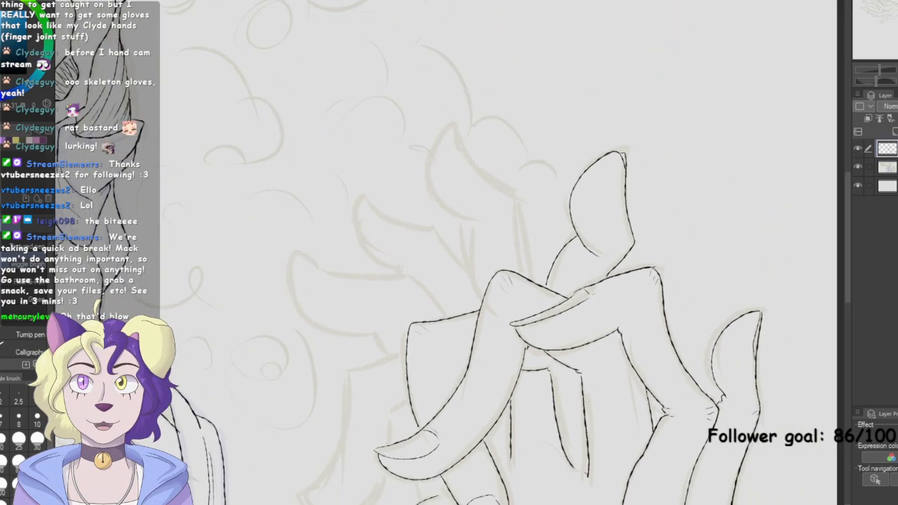
scroll(449, 253, "up", 2)
mouse_move(456, 59)
left_mouse_down()
mouse_move(507, 141)
mouse_move(548, 166)
left_mouse_up()
mouse_move(460, 61)
left_mouse_down()
mouse_move(423, 137)
mouse_move(459, 196)
mouse_move(500, 207)
left_mouse_up()
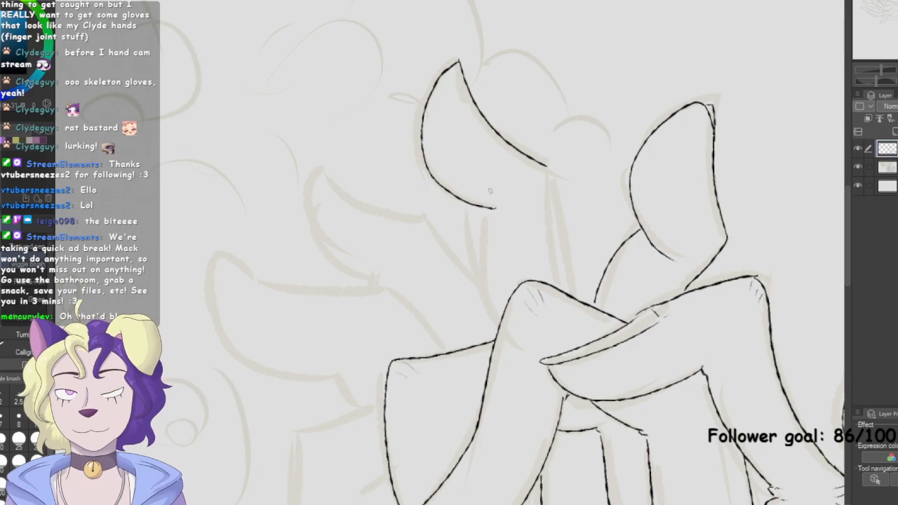
key("ctrl+z")
mouse_move(458, 61)
left_mouse_down()
mouse_move(423, 115)
mouse_move(460, 193)
mouse_move(500, 203)
left_mouse_up()
Rework the upright fingertip's pointed end and add a thin nail outline along its inner edge
left_click_drag(458, 60, 479, 112)
key("ctrl+z")
left_click_drag(458, 58, 479, 112)
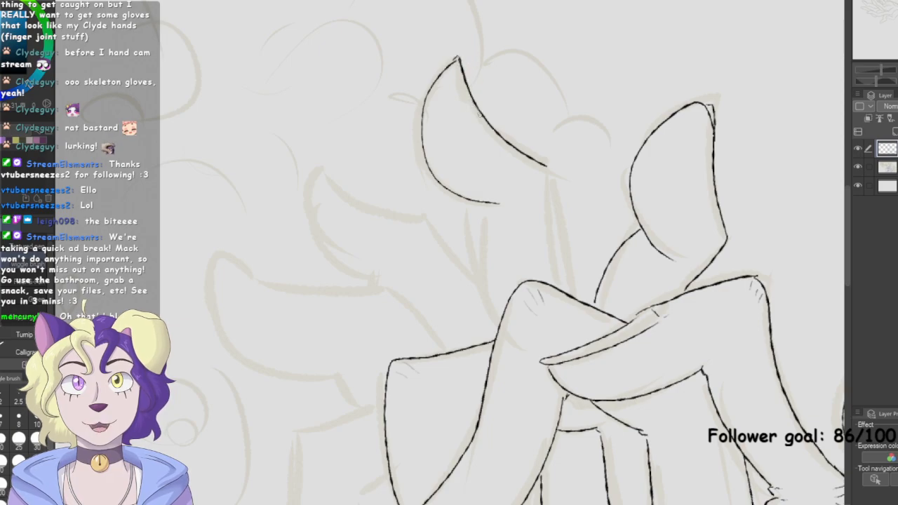
key("e")
left_click_drag(458, 44, 487, 107)
left_click_drag(463, 70, 504, 138)
left_click_drag(454, 51, 495, 129)
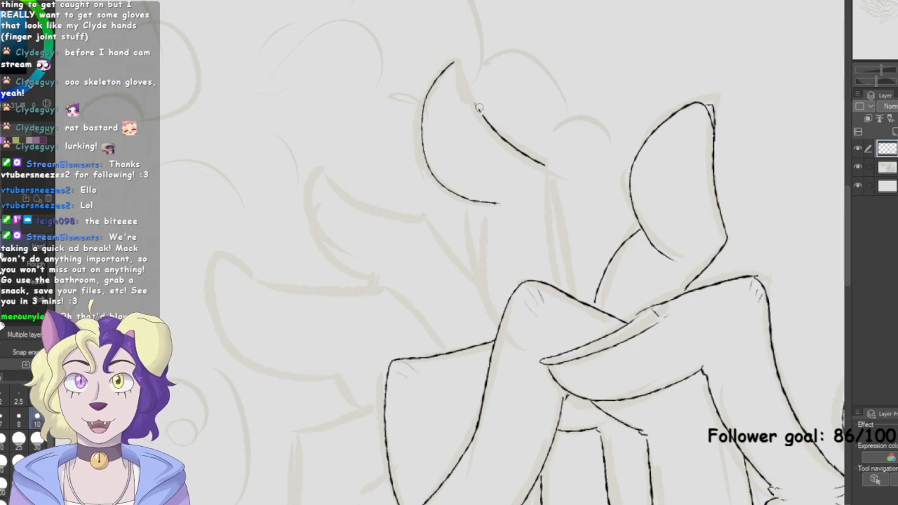
key("p")
mouse_move(453, 60)
left_mouse_down()
mouse_move(481, 119)
mouse_move(503, 136)
mouse_move(474, 73)
mouse_move(460, 69)
mouse_move(474, 71)
mouse_move(467, 92)
mouse_move(502, 139)
left_mouse_up()
key("ctrl+z")
key("ctrl+z")
key("ctrl+z")
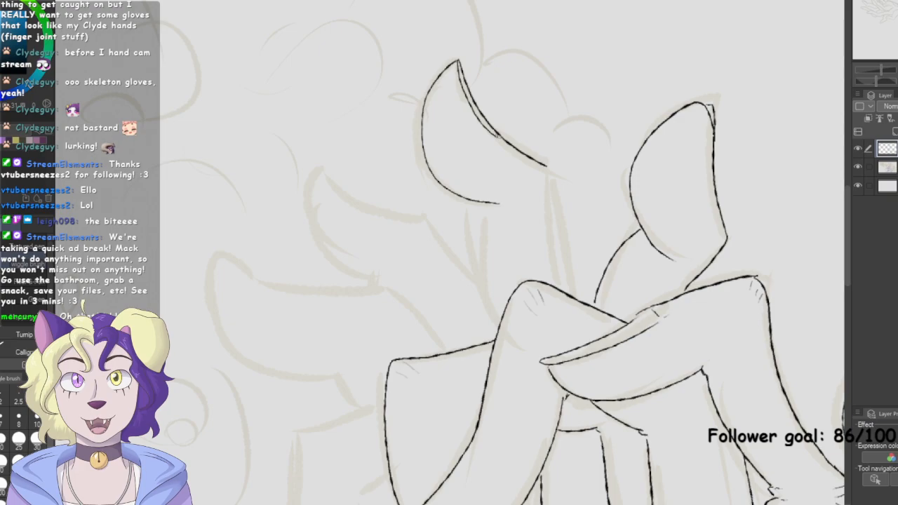
Ink both sides of the upright finger from below its tip down to the crossing finger's knuckle
left_click_drag(546, 166, 569, 294)
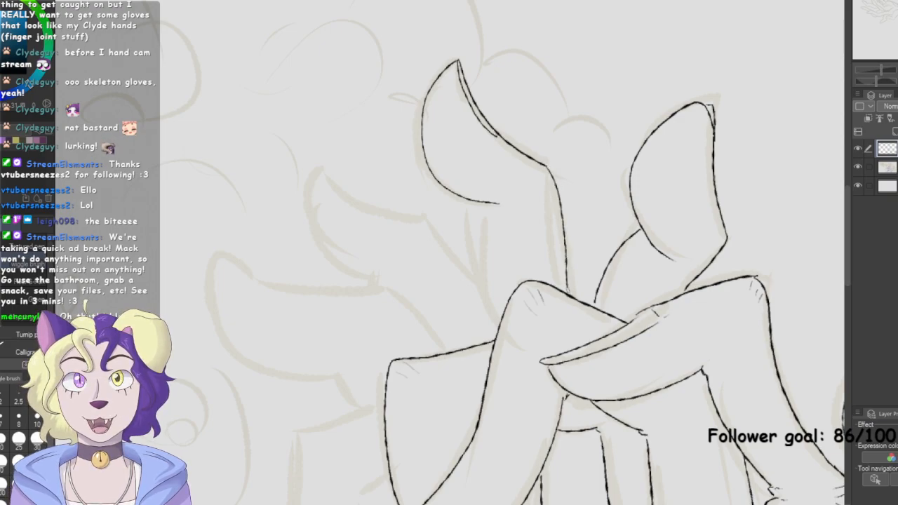
left_click_drag(487, 212, 495, 328)
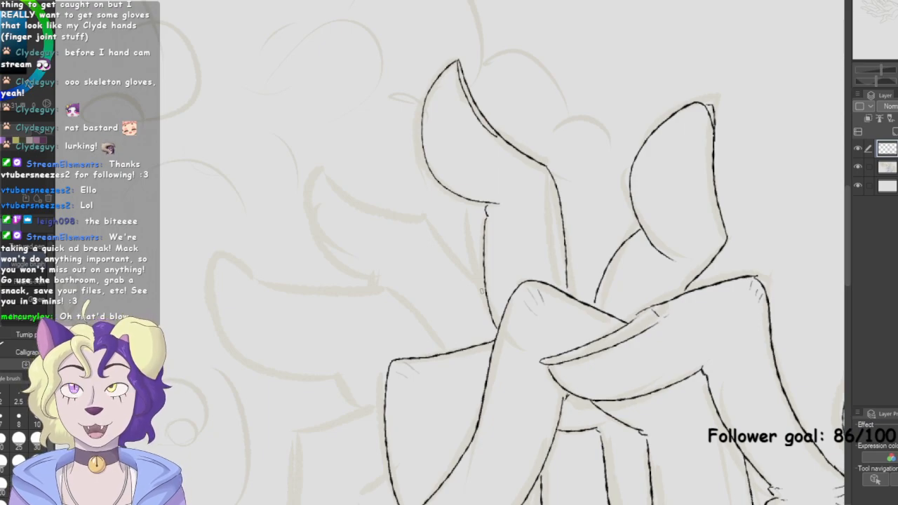
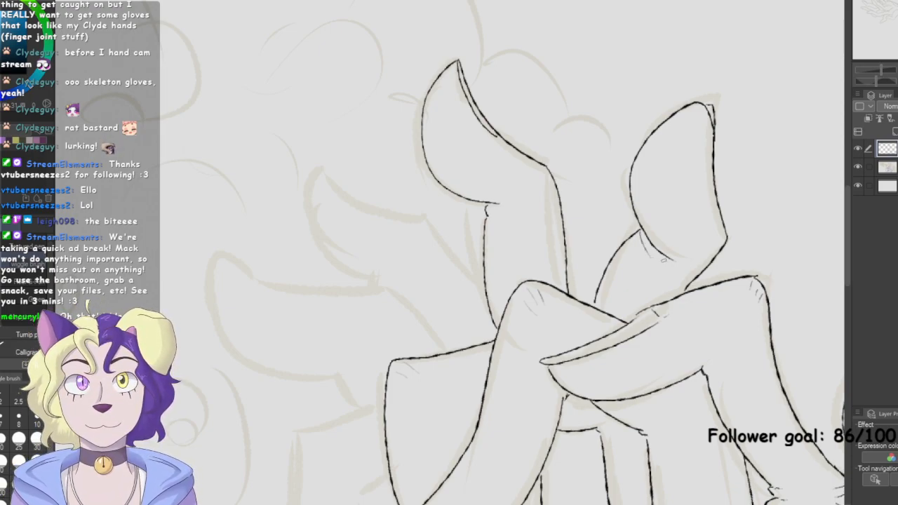
Ink the curved tip of the next spread finger beside the upright one and its upper edge down to the neighbouring finger
left_click_drag(663, 262, 793, 173)
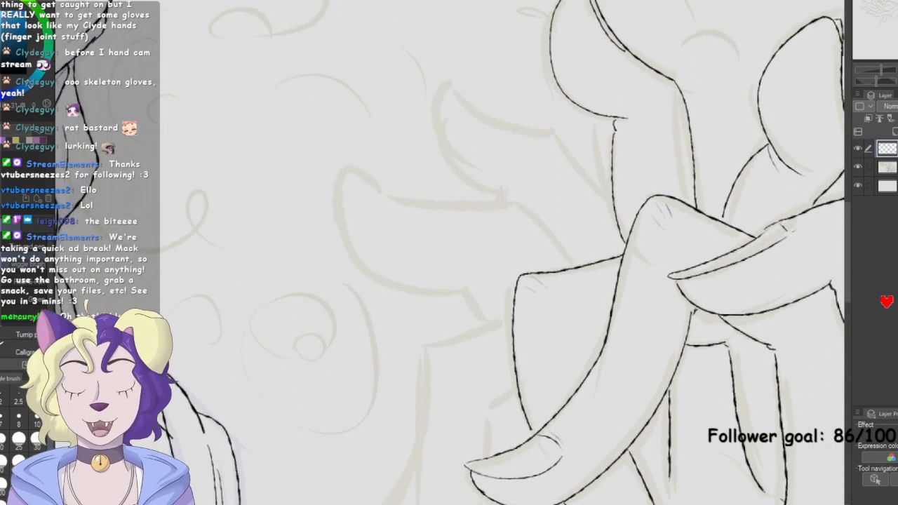
mouse_move(452, 82)
left_mouse_down()
mouse_move(485, 113)
mouse_move(555, 133)
left_mouse_up()
mouse_move(453, 83)
left_mouse_down()
mouse_move(440, 109)
mouse_move(466, 179)
mouse_move(529, 200)
left_mouse_up()
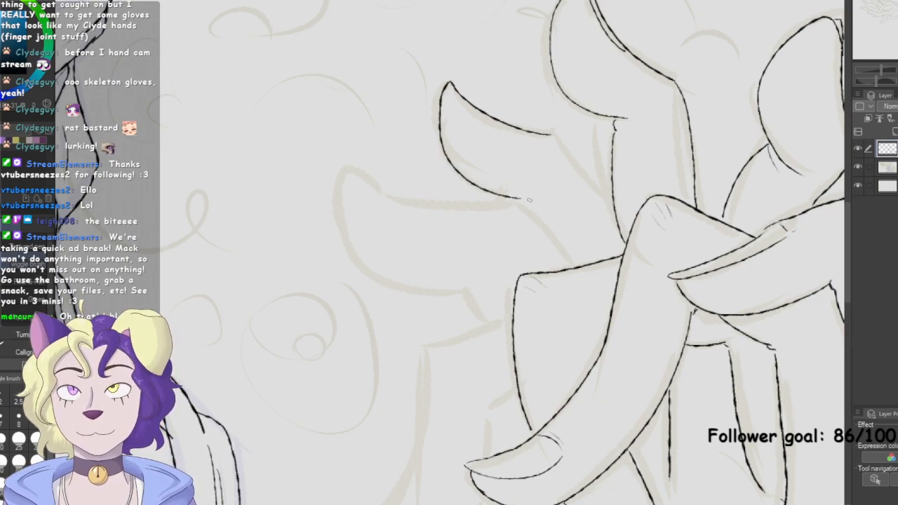
key("ctrl+z")
mouse_move(452, 83)
left_mouse_down()
mouse_move(438, 136)
mouse_move(489, 187)
mouse_move(525, 193)
left_mouse_up()
left_click_drag(551, 133, 612, 202)
left_click_drag(513, 194, 570, 261)
key("ctrl+z")
key("ctrl+z")
key("ctrl+z")
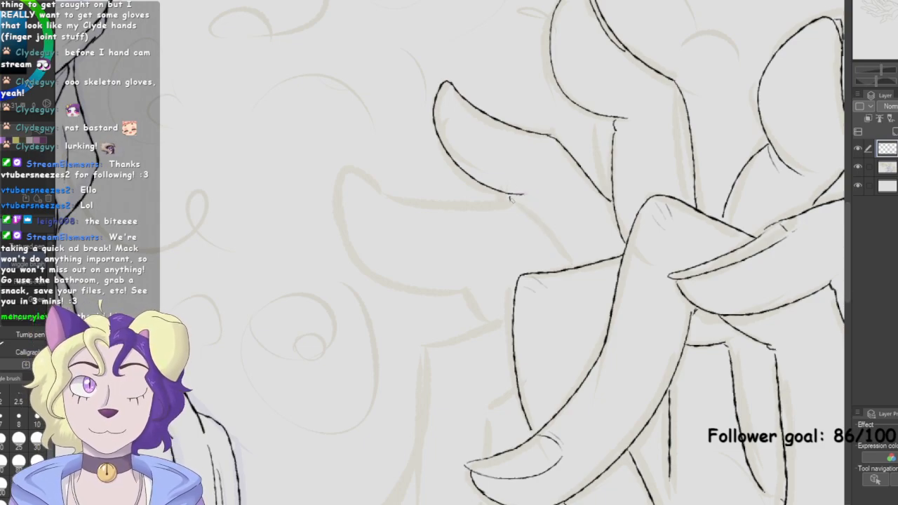
Ink the lowest spread finger's upper edge down to the folded finger and the rounded outer contour of its tip
mouse_move(357, 173)
left_mouse_down()
mouse_move(482, 205)
mouse_move(525, 202)
mouse_move(579, 267)
left_mouse_up()
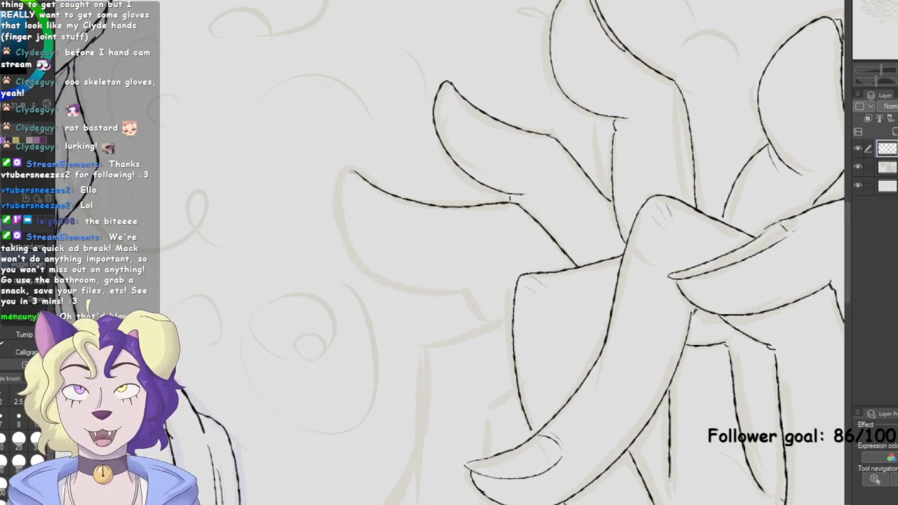
mouse_move(355, 173)
left_mouse_down()
mouse_move(347, 175)
mouse_move(379, 275)
mouse_move(461, 287)
left_mouse_up()
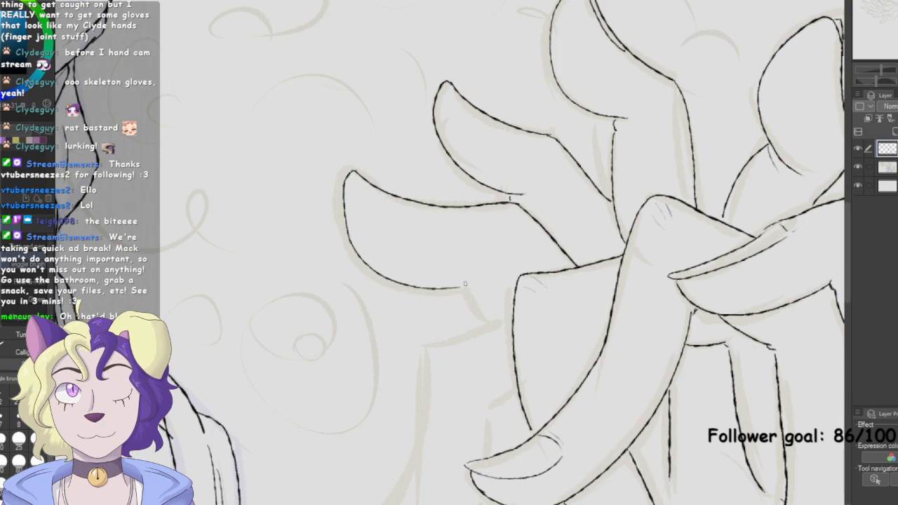
key("ctrl+z")
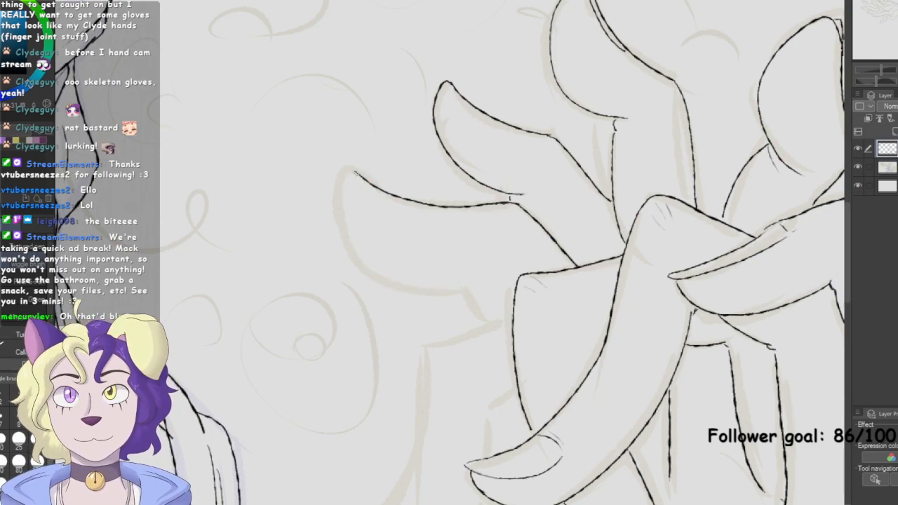
mouse_move(351, 170)
left_mouse_down()
mouse_move(379, 274)
mouse_move(480, 290)
left_mouse_up()
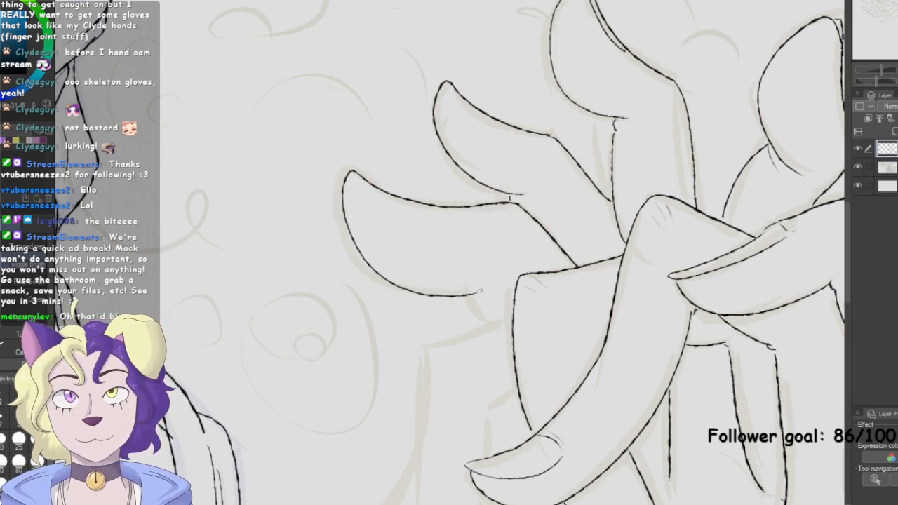
Add a thin nail outline inside the lowest spread fingertip and sharpen its pointed end
mouse_move(350, 177)
left_mouse_down()
mouse_move(379, 216)
mouse_move(436, 232)
mouse_move(436, 212)
left_mouse_up()
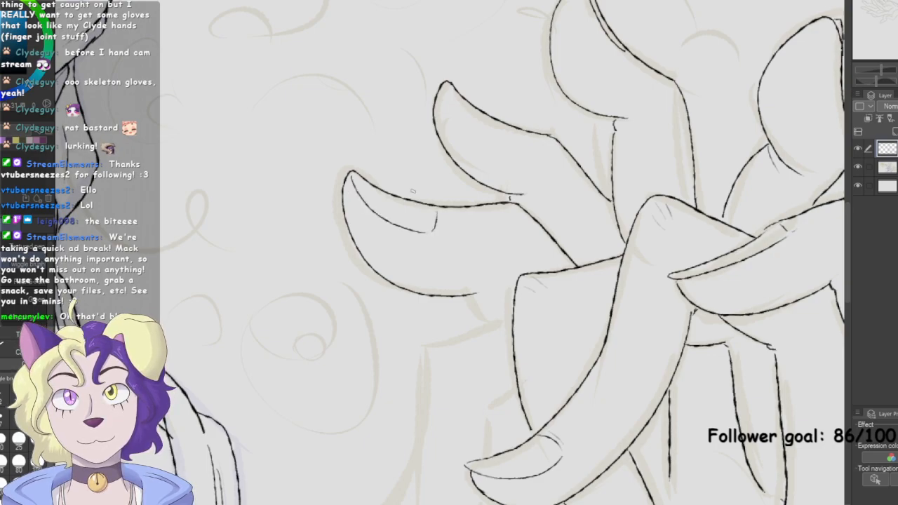
mouse_move(351, 180)
left_mouse_down()
mouse_move(369, 181)
mouse_move(356, 177)
left_mouse_up()
key("e")
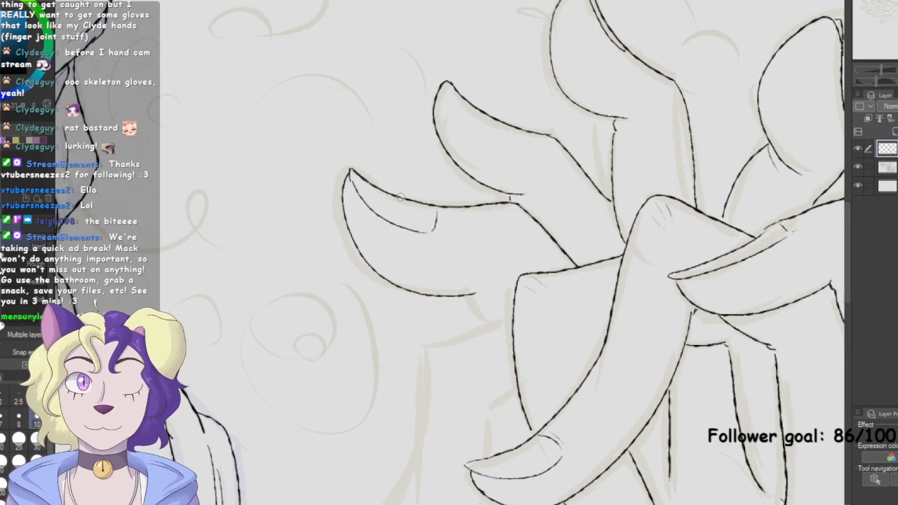
key("p")
Outline a thin nail along the upper edge of the second spread fingertip
mouse_move(455, 89)
left_mouse_down()
mouse_move(446, 75)
mouse_move(473, 125)
mouse_move(496, 124)
left_mouse_up()
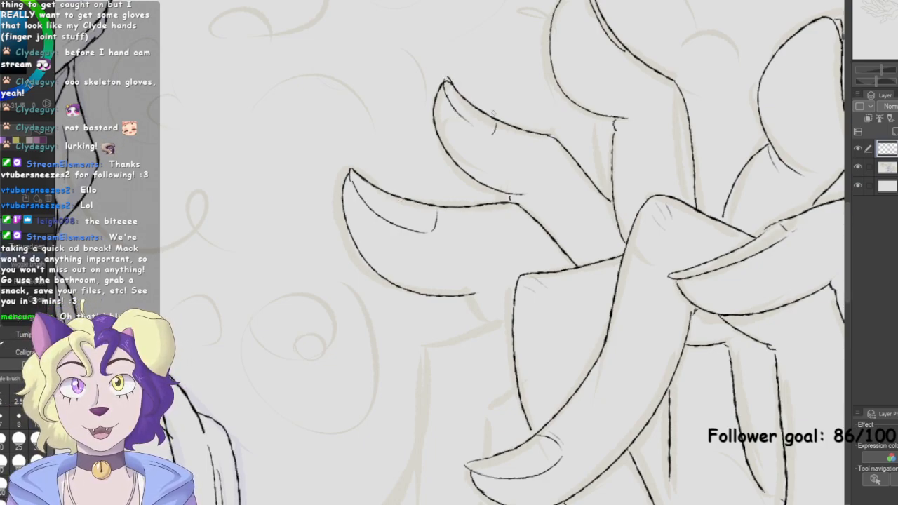
key("e")
mouse_move(455, 86)
left_mouse_down()
mouse_move(447, 83)
mouse_move(480, 130)
mouse_move(498, 134)
left_mouse_up()
key("p")
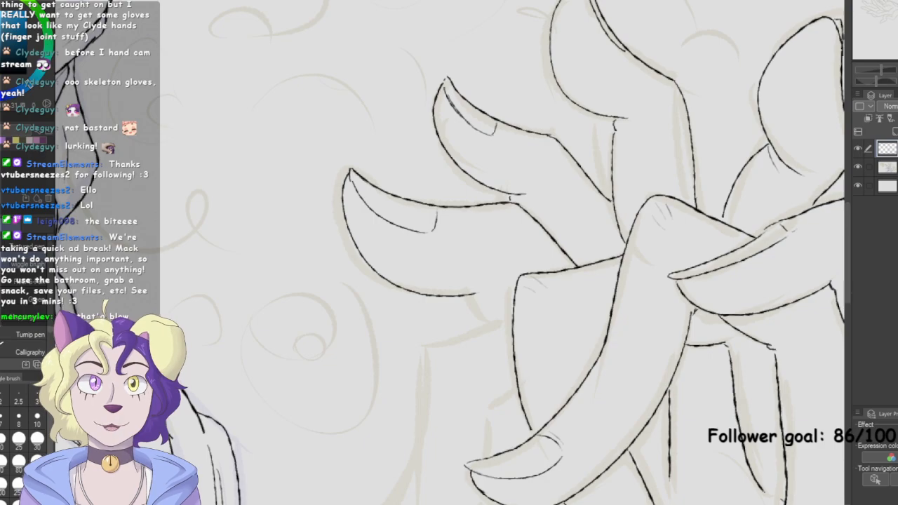
Erase the nail outline from the second spread fingertip and rework its pointed end
key("ctrl+0")
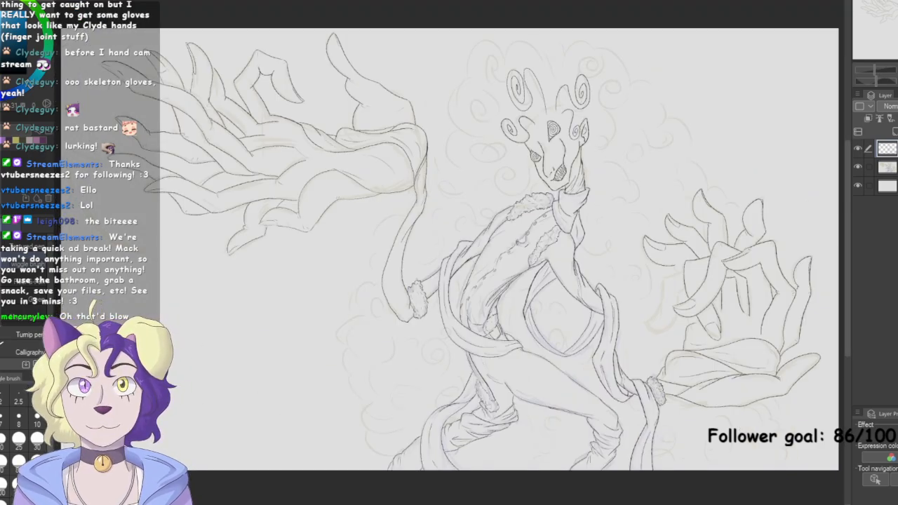
left_click_drag(554, 238, 470, 235)
key("ctrl+plus")
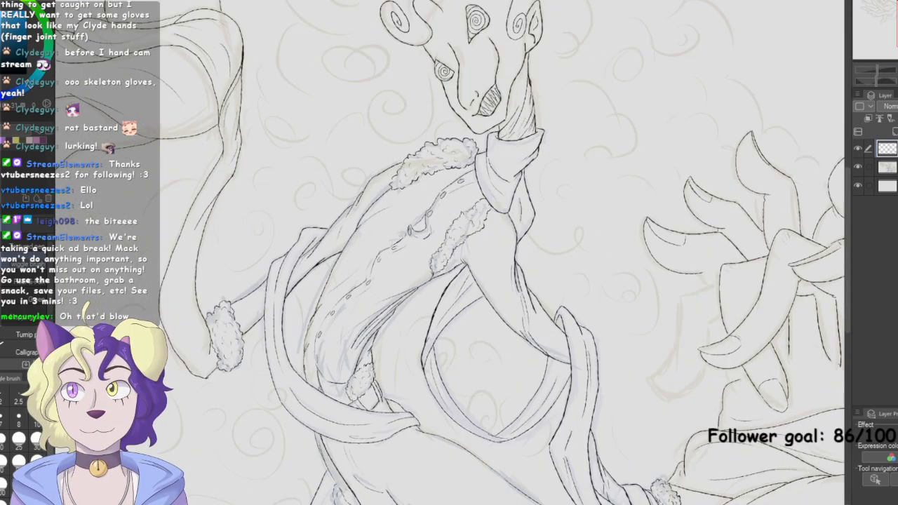
left_click_drag(562, 238, 398, 257)
key("e")
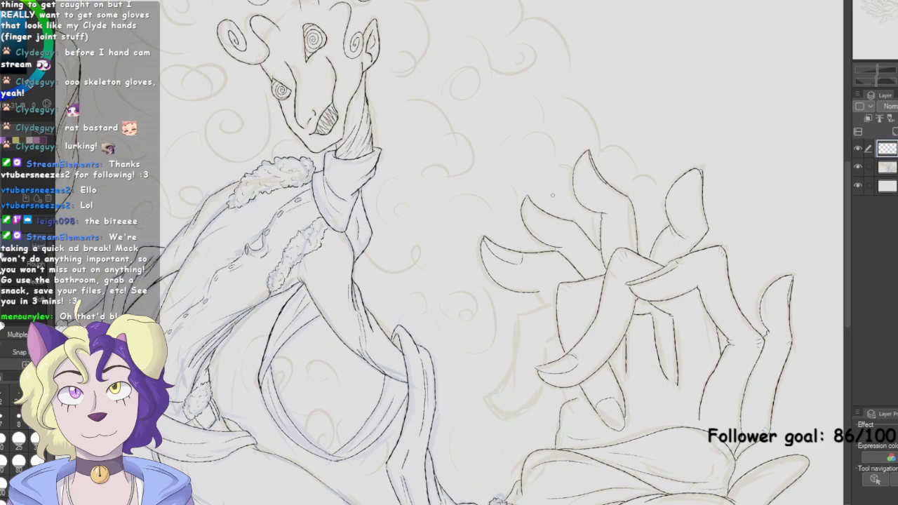
key("p")
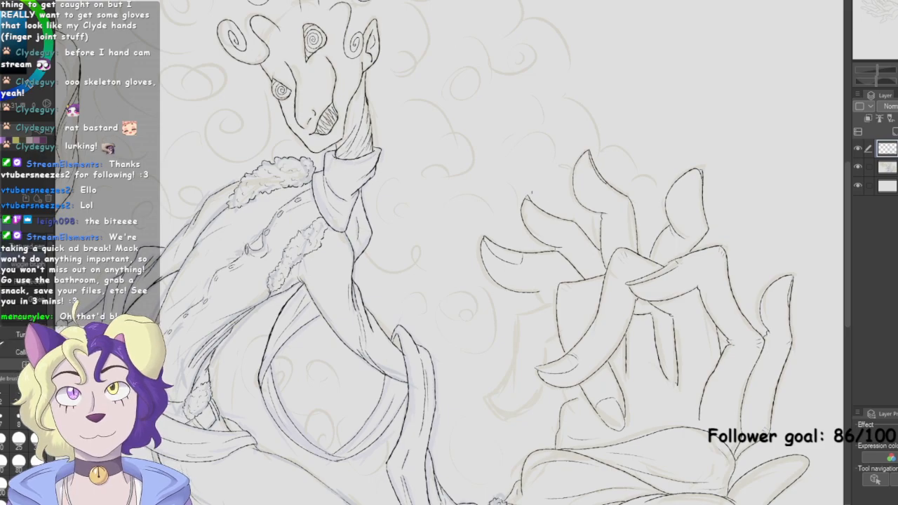
left_click_drag(533, 295, 453, 217)
scroll(457, 183, "up", 4)
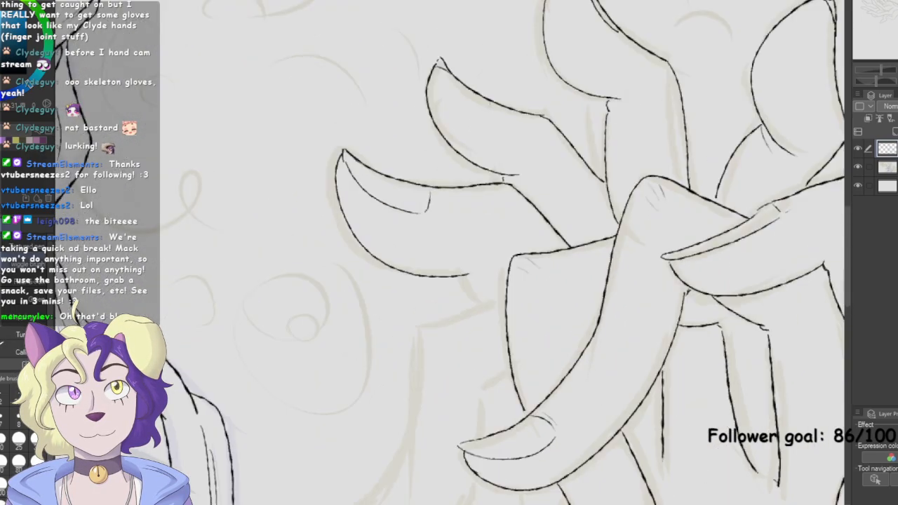
left_click_drag(315, 32, 669, 488)
left_click_drag(450, 395, 407, 282)
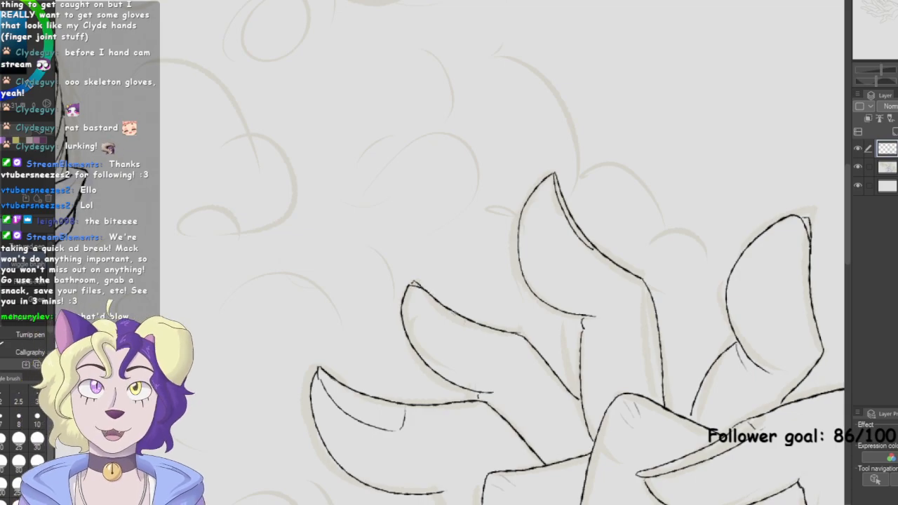
mouse_move(786, 210)
left_mouse_down()
mouse_move(700, 83)
mouse_move(683, 85)
mouse_move(704, 78)
left_mouse_up()
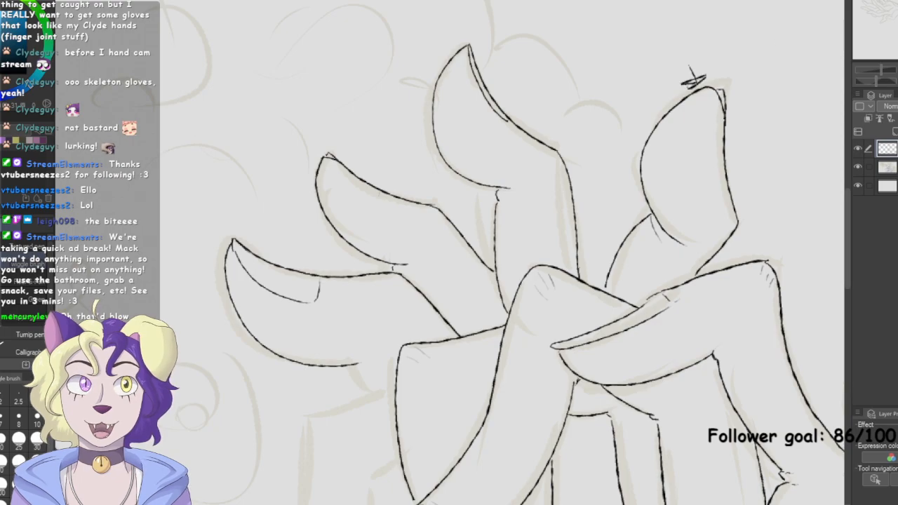
key("ctrl+z")
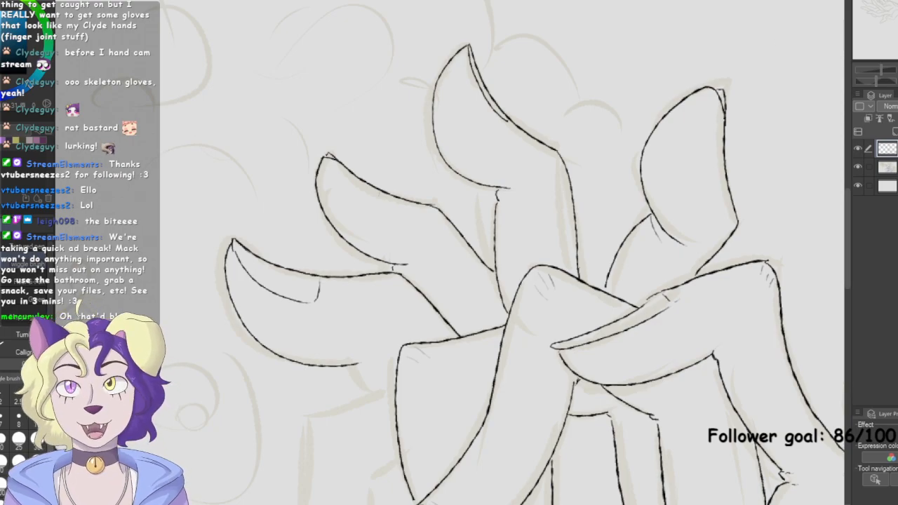
Ink the lowest spread finger's bent knuckle and its downward-hanging segment with a rounded tip behind the folded finger
mouse_move(449, 308)
left_mouse_down()
mouse_move(478, 297)
mouse_move(563, 137)
left_mouse_up()
mouse_move(465, 192)
left_mouse_down()
mouse_move(486, 223)
mouse_move(429, 243)
mouse_move(422, 301)
mouse_move(361, 436)
mouse_move(421, 472)
mouse_move(460, 446)
left_mouse_up()
mouse_move(512, 293)
left_mouse_down()
mouse_move(485, 309)
mouse_move(491, 318)
mouse_move(484, 301)
mouse_move(489, 357)
left_mouse_up()
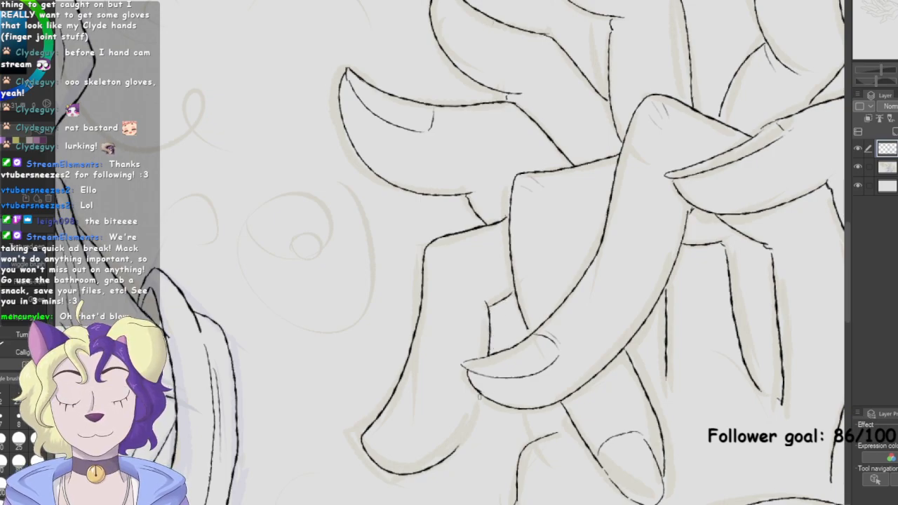
Add a thin nail outline to the downward-hanging fingertip and reshape its pointed end
mouse_move(401, 387)
left_mouse_down()
mouse_move(428, 402)
mouse_move(389, 444)
mouse_move(359, 442)
mouse_move(404, 440)
mouse_move(410, 427)
mouse_move(391, 441)
mouse_move(409, 420)
mouse_move(415, 425)
left_mouse_up()
key("e")
left_click_drag(362, 440, 363, 447)
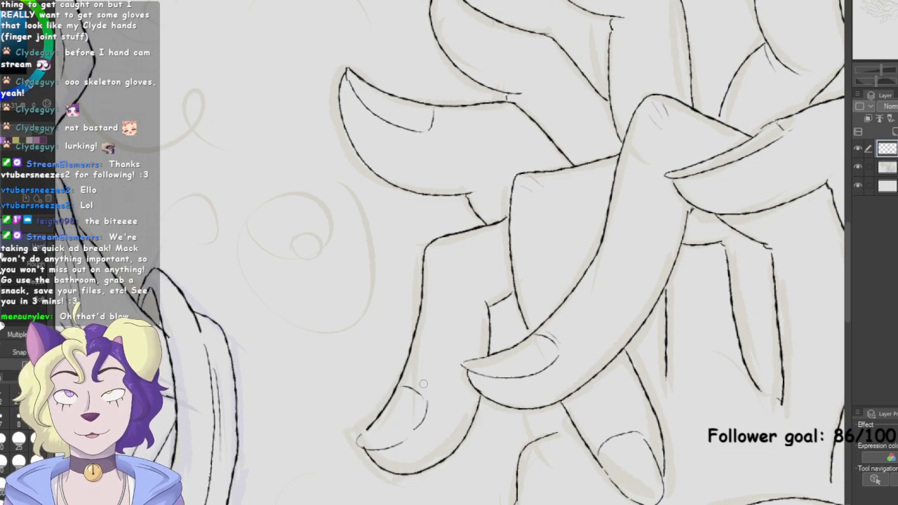
key("p")
left_click_drag(369, 428, 359, 445)
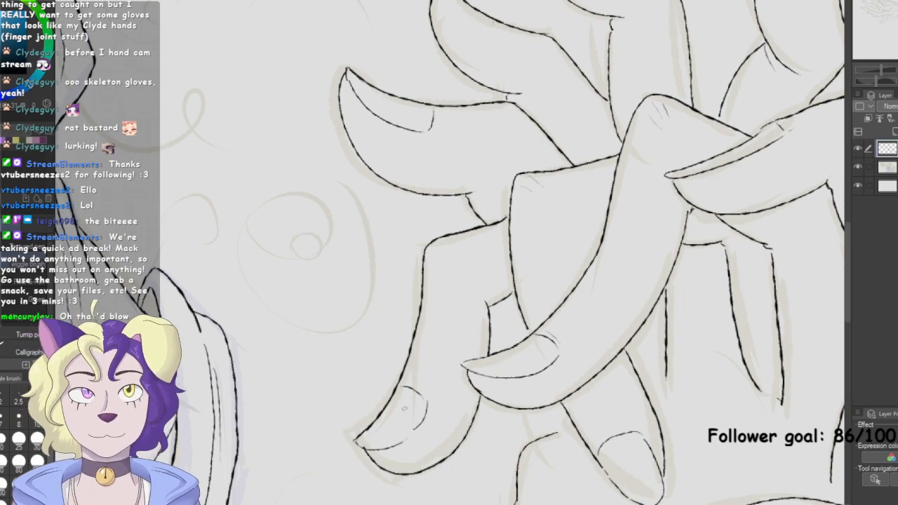
Hide the sketch layer to examine the line art on its own across the whole figure, and show the sketch again
key("ctrl+0")
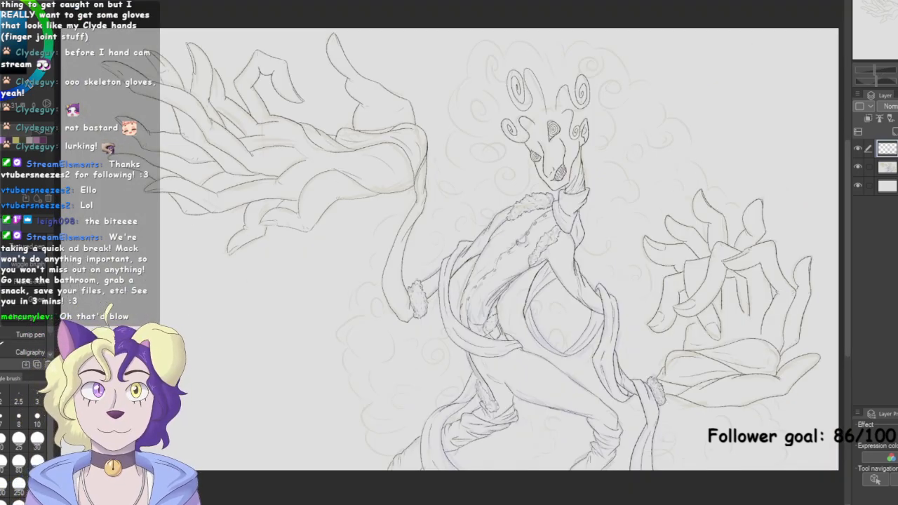
left_click(858, 167)
left_click_drag(702, 281, 610, 180)
key("ctrl+plus")
key("ctrl+plus")
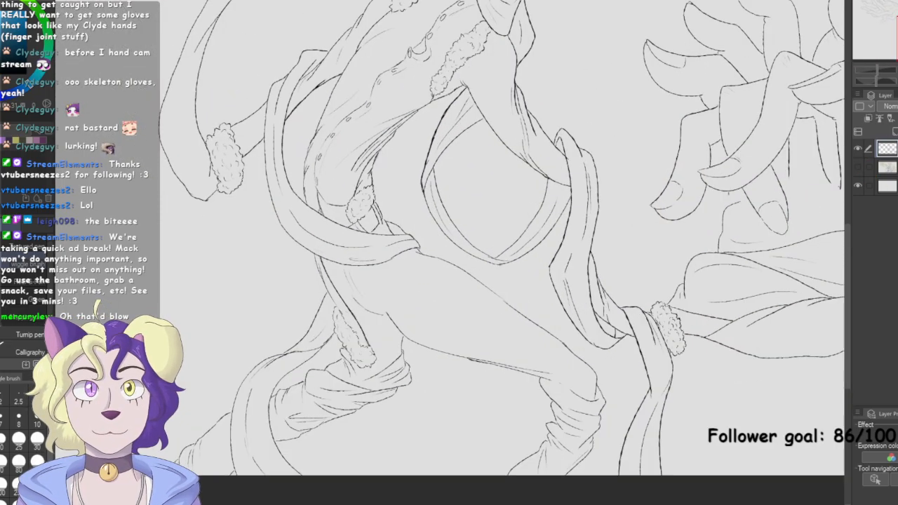
key("ctrl+0")
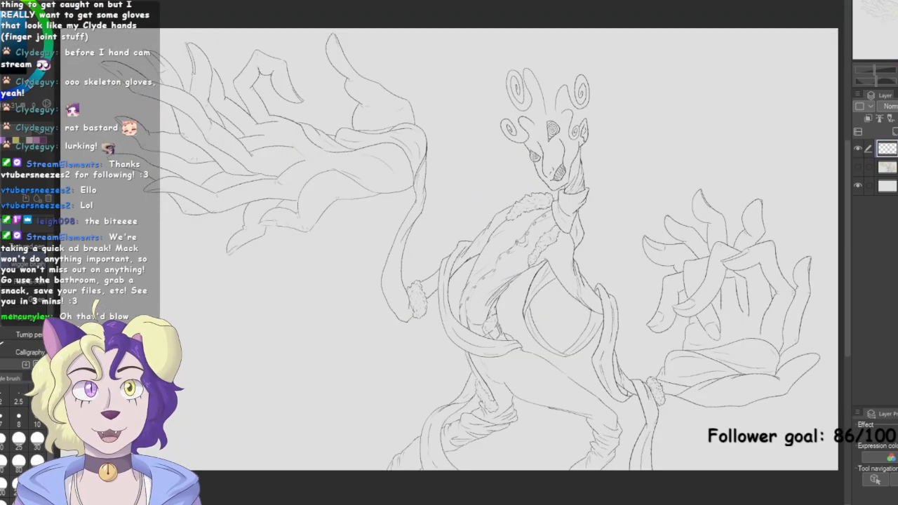
left_click(886, 167)
left_click(857, 166)
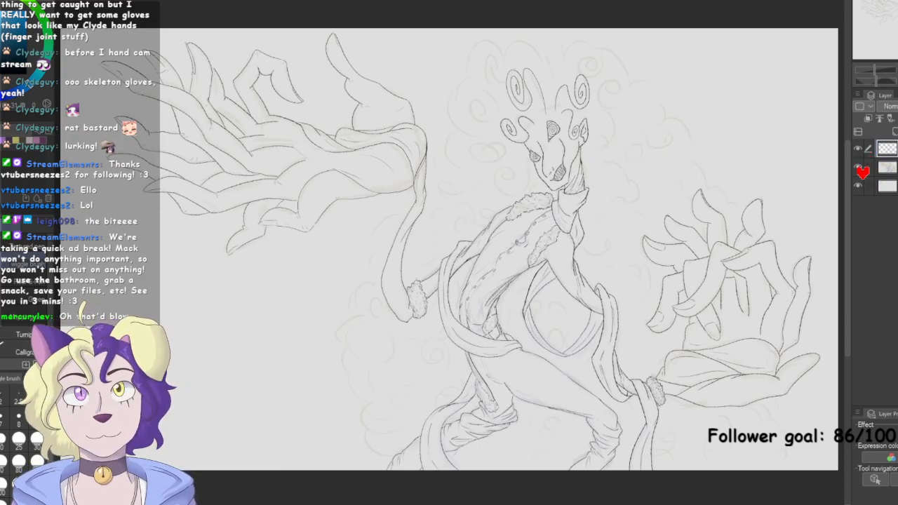
Add a new layer between the line art and the sketch, and ink the central hair tufts above the horns
left_click(895, 131)
left_click_drag(491, 238, 471, 283)
key("ctrl+plus")
key("ctrl+plus")
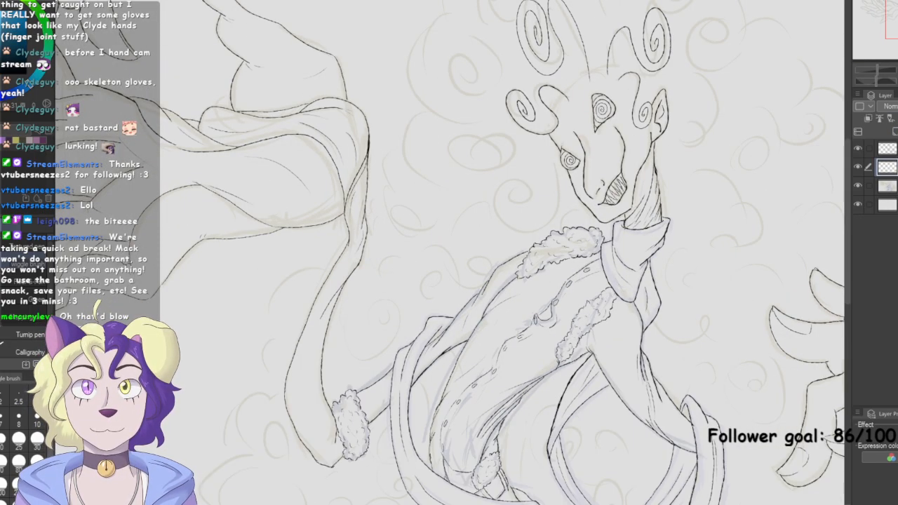
left_click_drag(449, 253, 426, 353)
mouse_move(583, 118)
left_mouse_down()
mouse_move(565, 65)
mouse_move(554, 54)
mouse_move(558, 83)
mouse_move(530, 48)
mouse_move(496, 56)
mouse_move(487, 94)
left_mouse_up()
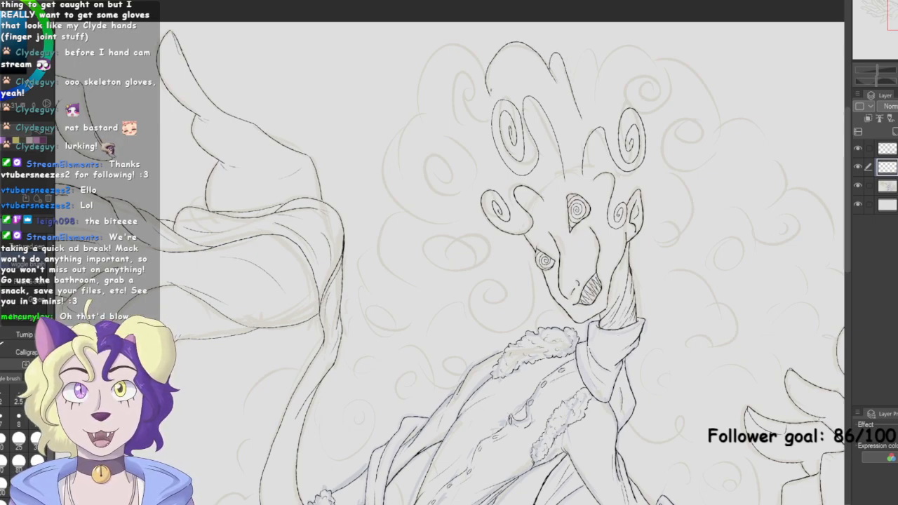
key("ctrl+z")
mouse_move(560, 84)
left_mouse_down()
mouse_move(548, 56)
mouse_move(497, 62)
mouse_move(419, 188)
left_mouse_up()
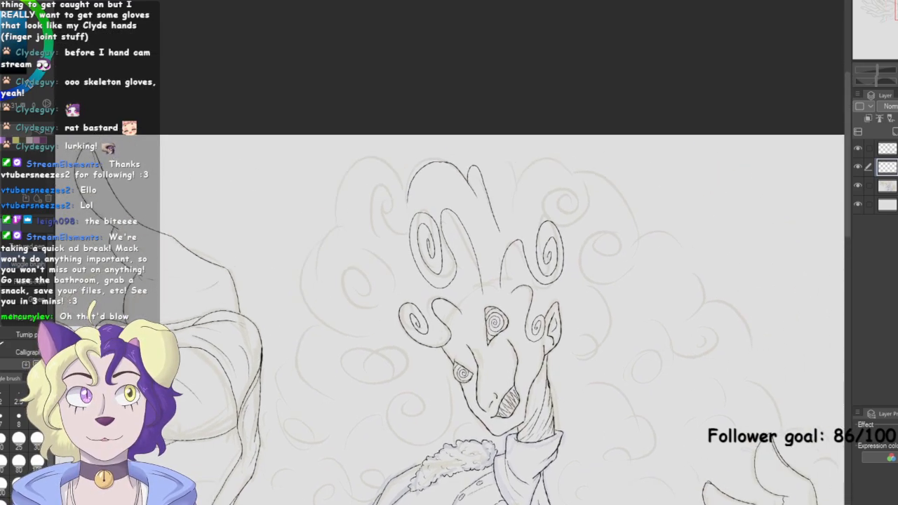
key("ctrl+z")
scroll(446, 257, "up", 2)
Ink the outer contours of the two large hair curls on the left side of the head
mouse_move(490, 174)
left_mouse_down()
mouse_move(442, 109)
mouse_move(395, 121)
mouse_move(383, 174)
mouse_move(364, 125)
mouse_move(297, 123)
mouse_move(280, 211)
mouse_move(223, 259)
mouse_move(254, 361)
mouse_move(319, 375)
left_mouse_up()
key("ctrl+z")
mouse_move(281, 213)
left_mouse_down()
mouse_move(239, 240)
mouse_move(344, 379)
left_mouse_up()
Ink a large spiral hair curl above the right horn, redrawing it until its arc coils smoothly inward
mouse_move(510, 175)
left_mouse_down()
mouse_move(518, 139)
mouse_move(547, 156)
mouse_move(634, 124)
mouse_move(646, 149)
left_mouse_up()
key("ctrl+z")
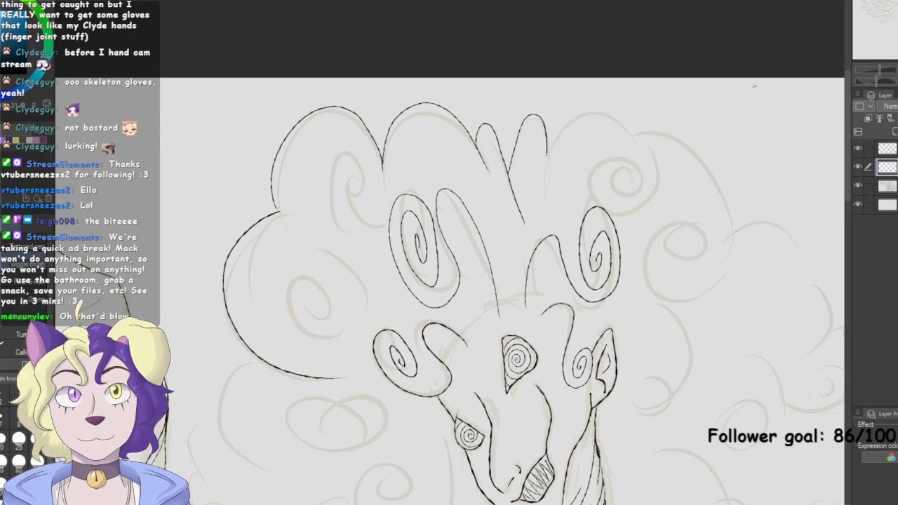
mouse_move(548, 158)
left_mouse_down()
mouse_move(567, 126)
mouse_move(645, 146)
left_mouse_up()
key("ctrl+z")
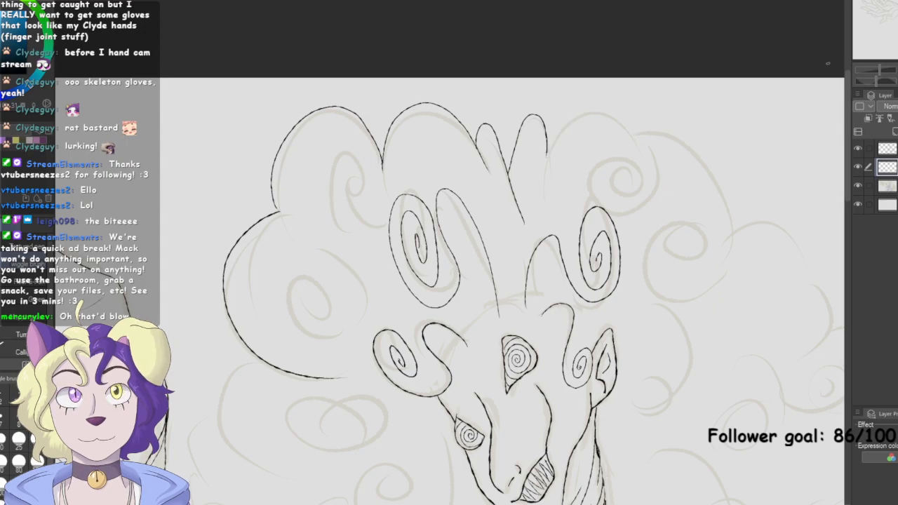
mouse_move(543, 202)
left_mouse_down()
mouse_move(556, 154)
mouse_move(643, 127)
mouse_move(654, 150)
left_mouse_up()
key("ctrl+z")
mouse_move(544, 184)
left_mouse_down()
mouse_move(597, 104)
mouse_move(649, 167)
mouse_move(588, 185)
mouse_move(593, 126)
mouse_move(638, 153)
mouse_move(592, 153)
mouse_move(615, 149)
left_mouse_up()
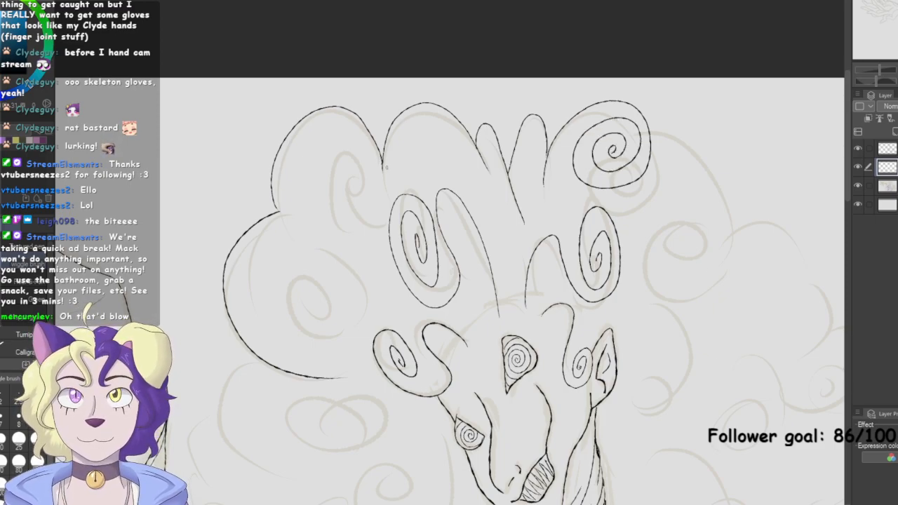
Ink inward-coiling spirals inside the two large hair curls on the left side of the head
mouse_move(384, 161)
left_mouse_down()
mouse_move(383, 170)
mouse_move(313, 139)
mouse_move(331, 181)
mouse_move(345, 176)
left_mouse_up()
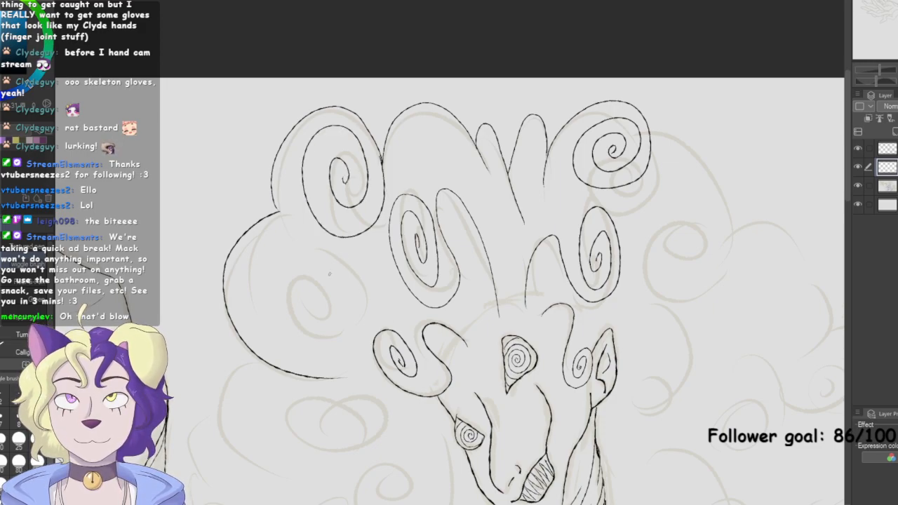
mouse_move(345, 370)
left_mouse_down()
mouse_move(370, 308)
mouse_move(310, 242)
mouse_move(282, 334)
mouse_move(339, 280)
mouse_move(301, 273)
mouse_move(311, 302)
left_mouse_up()
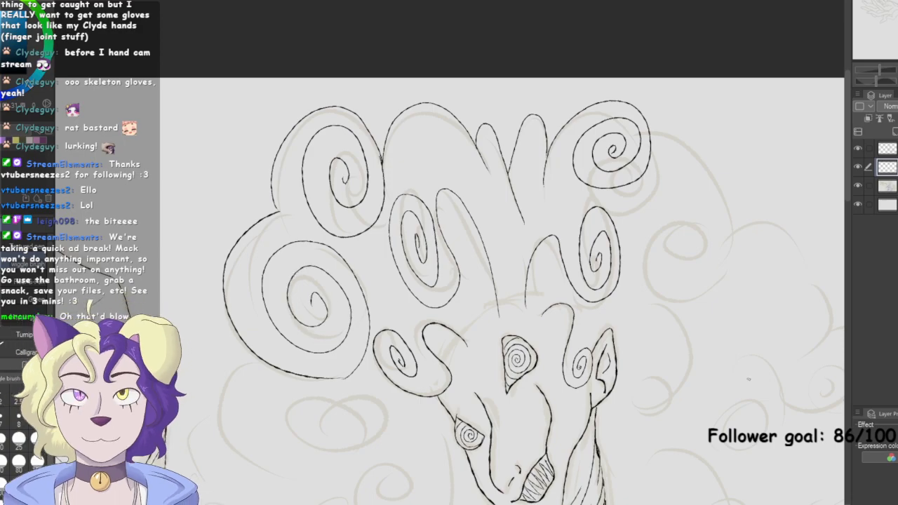
key("ctrl+0")
left_click(860, 188)
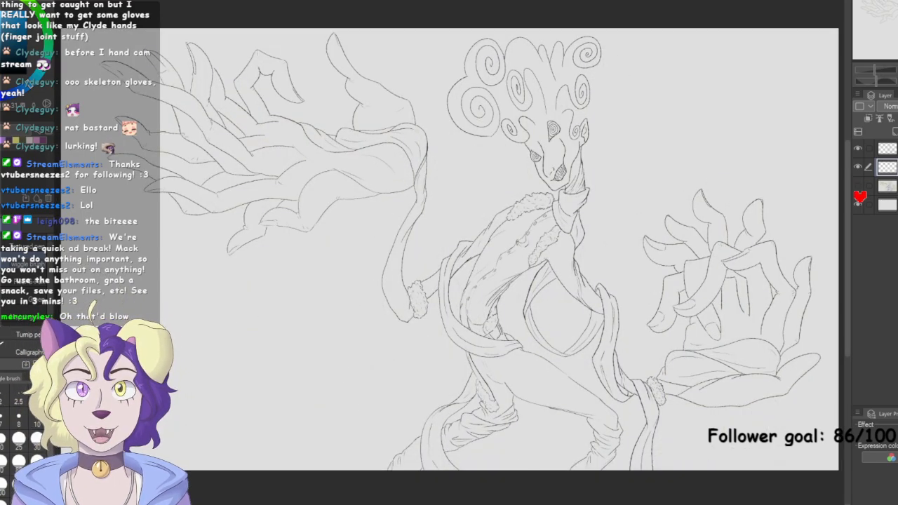
left_click(858, 186)
mouse_move(600, 46)
left_mouse_down()
mouse_move(622, 102)
mouse_move(608, 63)
mouse_move(605, 90)
mouse_move(612, 81)
left_mouse_up()
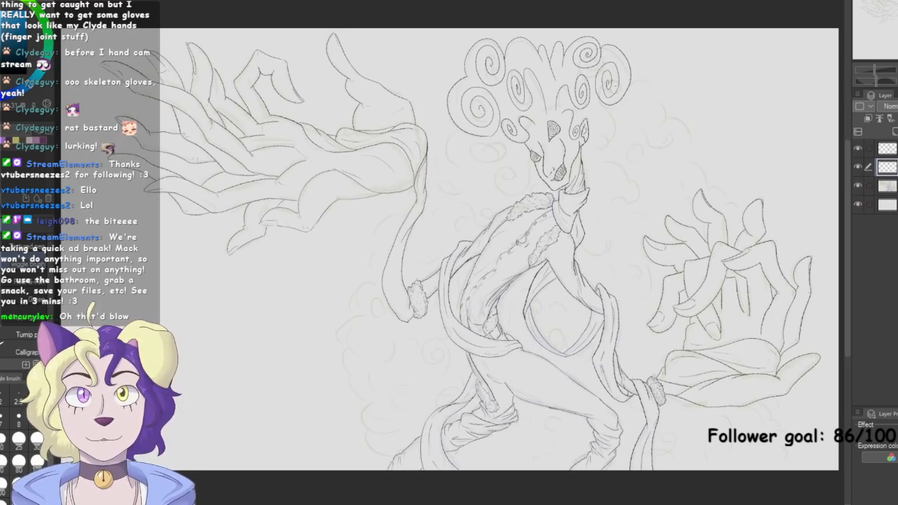
left_click(859, 186)
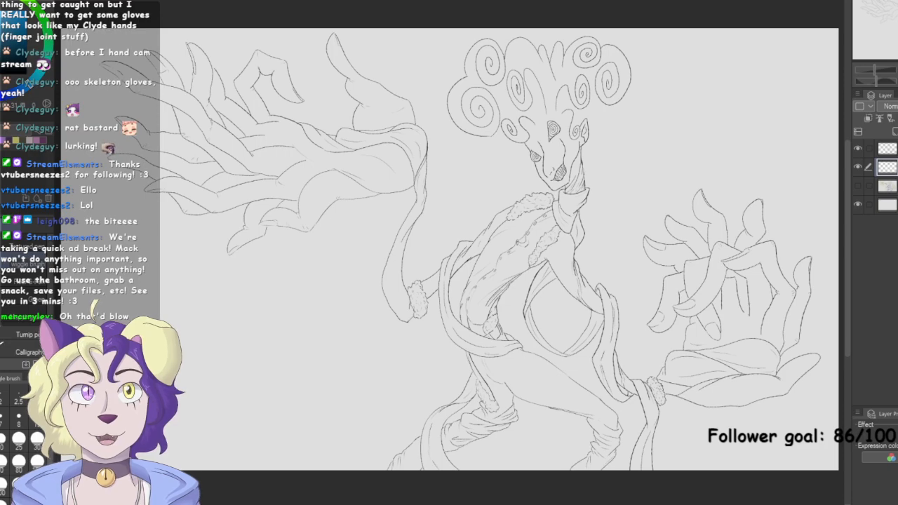
key("ctrl+z")
left_click(858, 186)
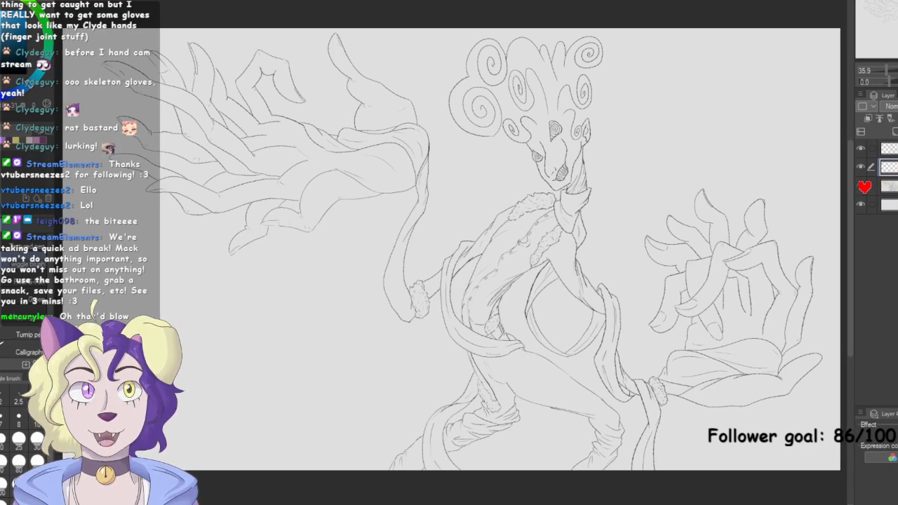
Switch to the top line art layer, ink the spiral curls descending to the right of the head, and undo the lowest curls
left_click(886, 148)
mouse_move(605, 48)
left_mouse_down()
mouse_move(628, 64)
mouse_move(614, 108)
mouse_move(601, 70)
mouse_move(665, 88)
mouse_move(668, 113)
mouse_move(658, 121)
mouse_move(647, 113)
mouse_move(654, 90)
mouse_move(666, 121)
mouse_move(685, 114)
mouse_move(684, 160)
mouse_move(643, 153)
mouse_move(660, 126)
mouse_move(678, 149)
mouse_move(666, 130)
mouse_move(657, 143)
mouse_move(720, 176)
mouse_move(702, 186)
left_mouse_up()
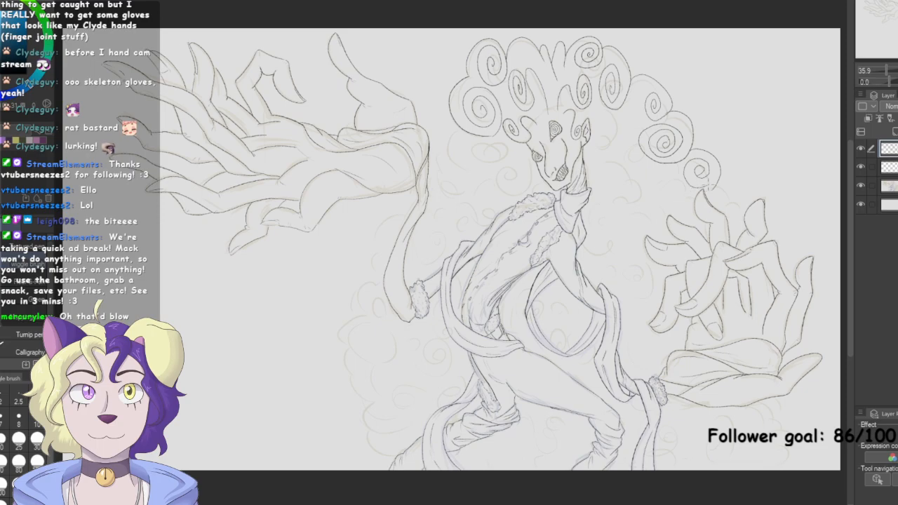
key("ctrl+z")
key("ctrl+z")
key("ctrl+z")
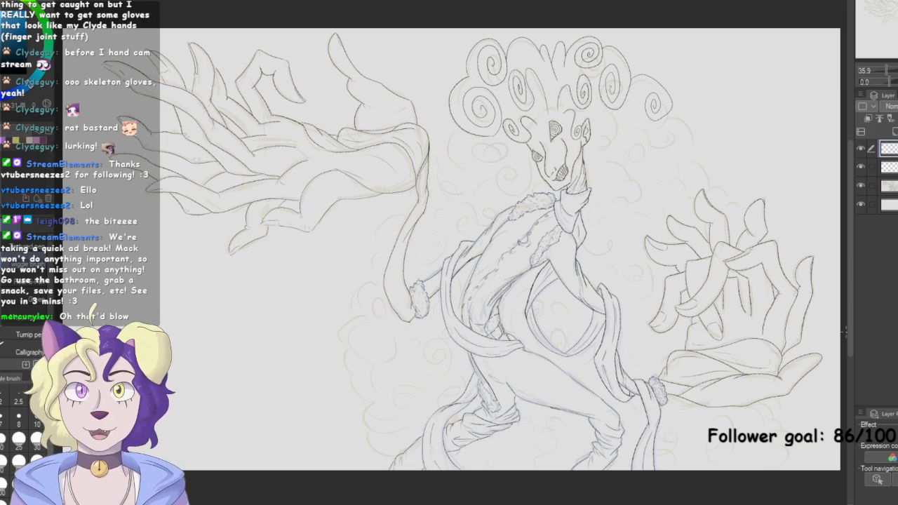
Ink the rounded hair outlines below the large curls on the left of the head and a small loop beside the long sleeve
mouse_move(455, 130)
left_mouse_down()
mouse_move(443, 149)
mouse_move(483, 163)
mouse_move(454, 174)
mouse_move(437, 152)
mouse_move(442, 181)
left_mouse_up()
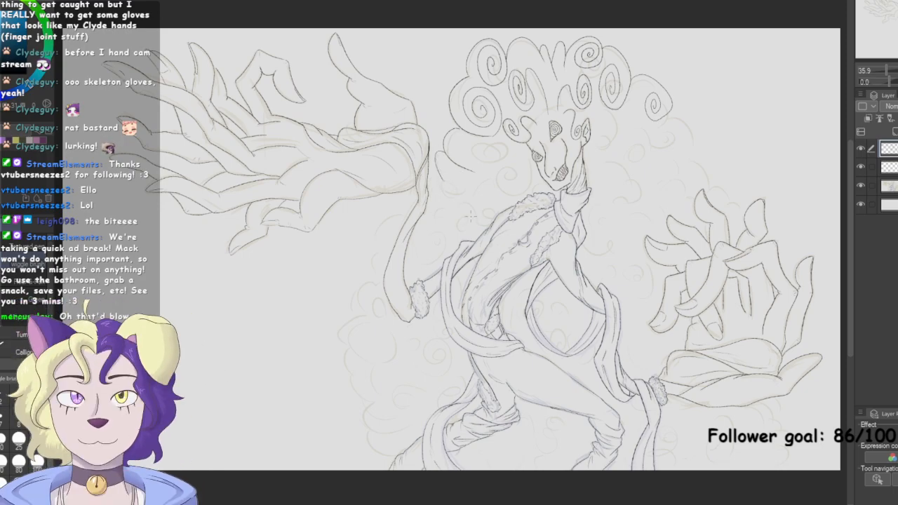
scroll(453, 248, "up", 1)
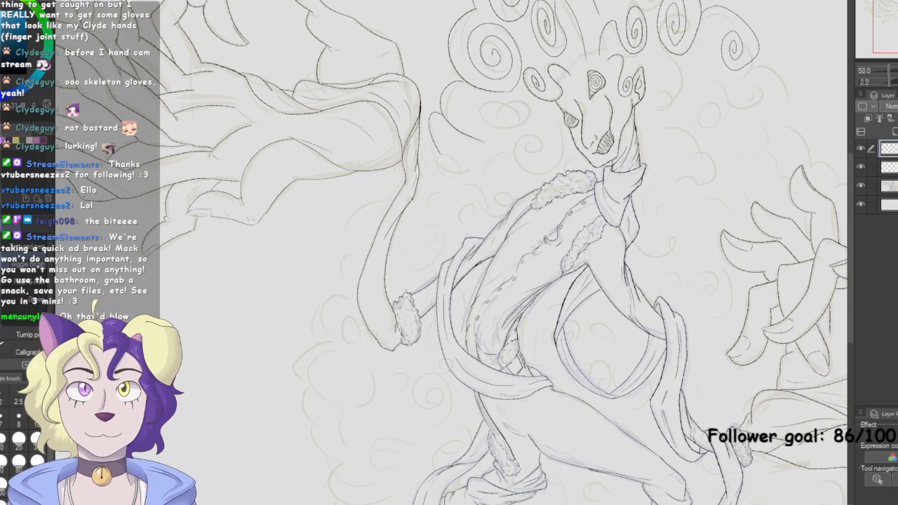
mouse_move(437, 149)
left_mouse_down()
mouse_move(430, 153)
mouse_move(444, 170)
mouse_move(416, 164)
left_mouse_up()
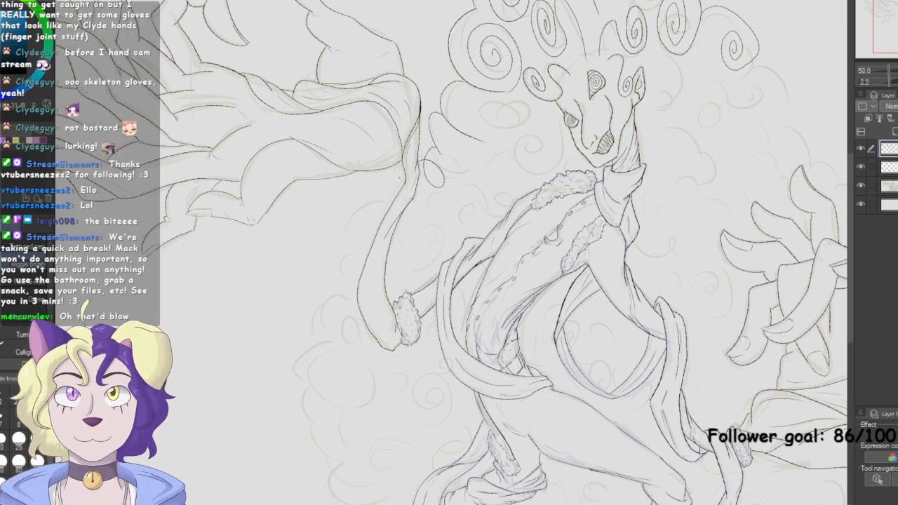
left_click_drag(397, 176, 384, 208)
key("ctrl+z")
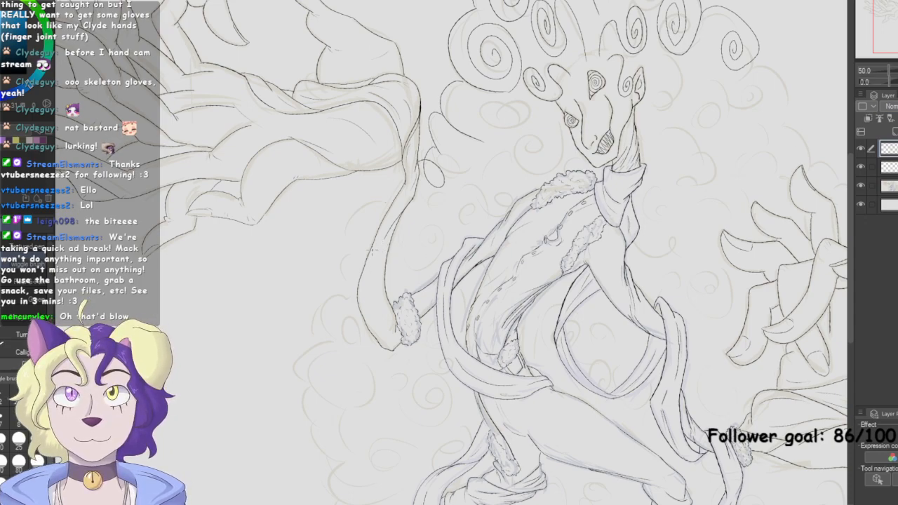
Ink the scalloped hair outline and its spiral curls down the left side, from the cuffed sleeve to beside the lower leg
mouse_move(369, 252)
left_mouse_down()
mouse_move(343, 240)
mouse_move(350, 261)
mouse_move(314, 259)
mouse_move(336, 258)
mouse_move(324, 308)
mouse_move(301, 288)
left_mouse_up()
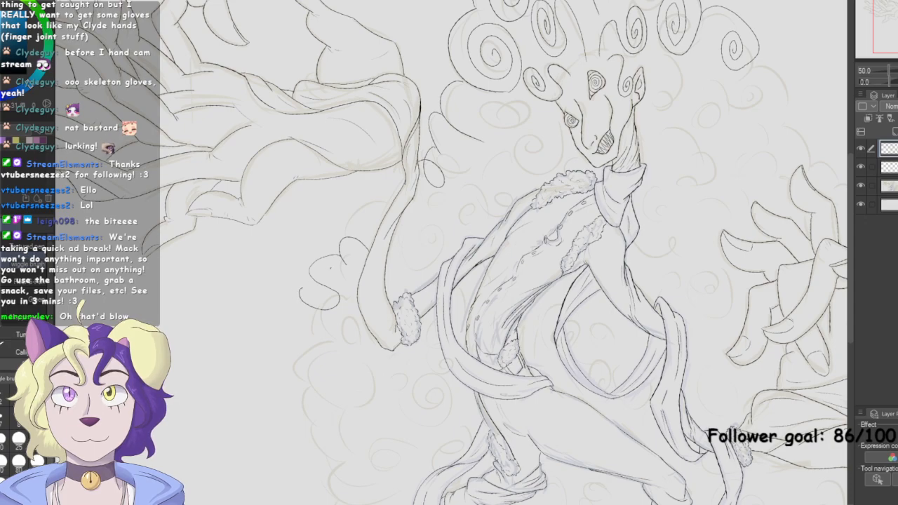
key("ctrl+z")
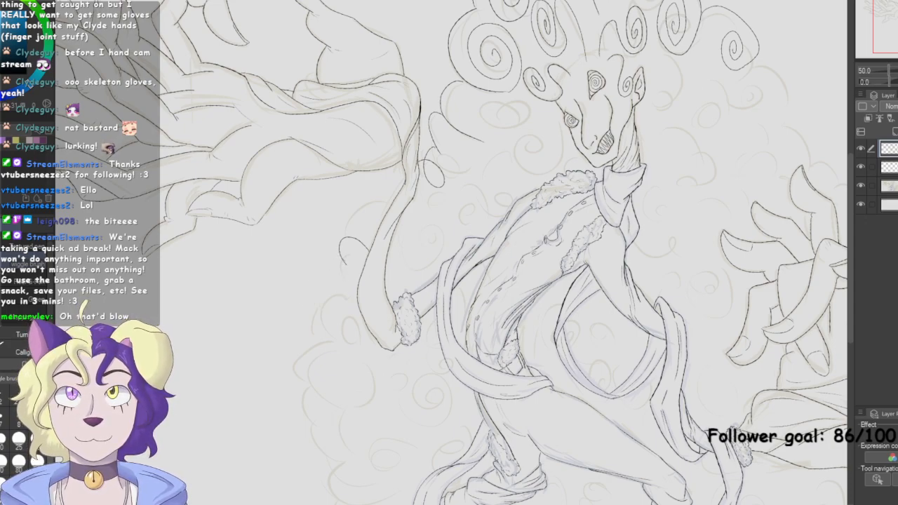
mouse_move(344, 256)
left_mouse_down()
mouse_move(308, 300)
mouse_move(341, 275)
mouse_move(331, 309)
mouse_move(330, 297)
left_mouse_up()
left_click_drag(450, 295, 440, 254)
mouse_move(315, 274)
left_mouse_down()
mouse_move(300, 285)
mouse_move(323, 297)
mouse_move(302, 306)
mouse_move(310, 348)
mouse_move(294, 385)
mouse_move(322, 416)
mouse_move(375, 420)
mouse_move(330, 422)
mouse_move(344, 434)
mouse_move(346, 422)
left_mouse_up()
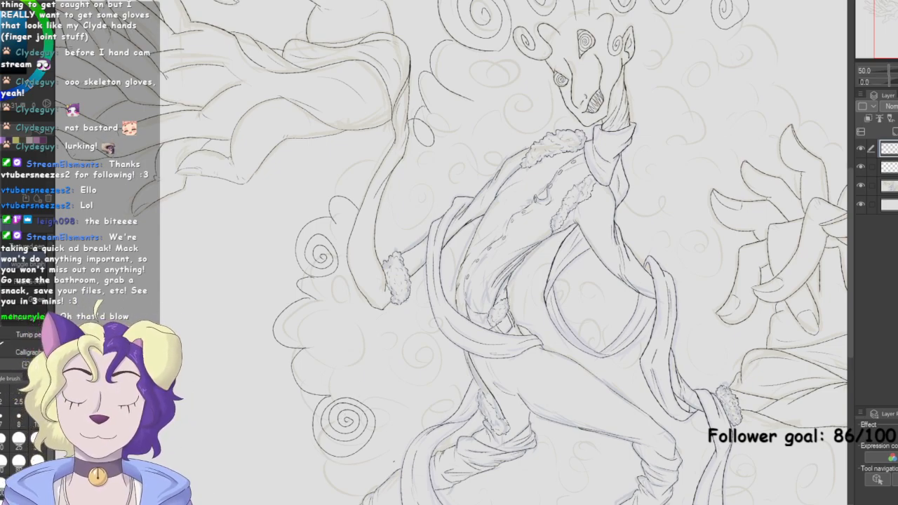
mouse_move(365, 497)
left_mouse_down()
mouse_move(342, 490)
mouse_move(376, 453)
mouse_move(372, 487)
mouse_move(360, 469)
mouse_move(366, 475)
mouse_move(340, 490)
mouse_move(363, 497)
mouse_move(355, 482)
mouse_move(385, 453)
mouse_move(379, 488)
mouse_move(341, 470)
left_mouse_up()
key("ctrl+z")
left_click_drag(375, 440, 399, 476)
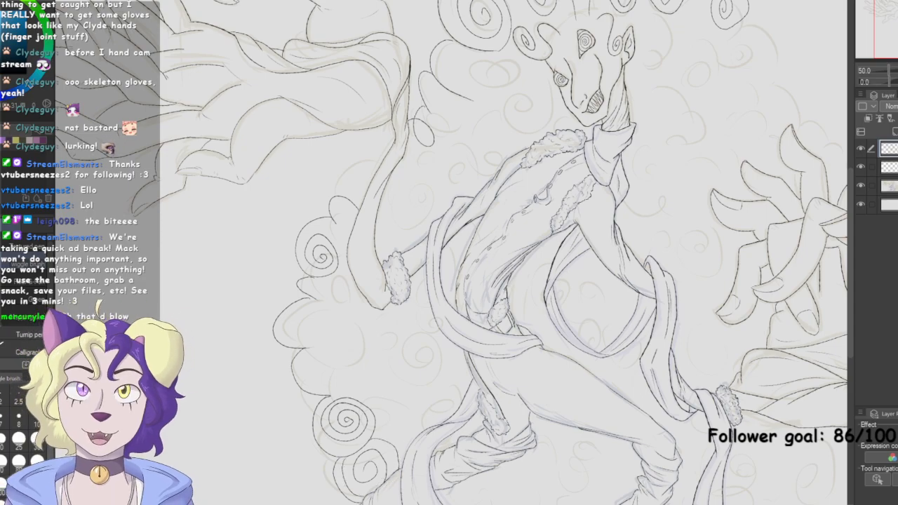
Ink the large spiral curl and rounded hair outline leading behind the right-side hand, plus a spiral and scallops below that hand
mouse_move(492, 281)
left_mouse_down()
mouse_move(453, 210)
mouse_move(241, 310)
mouse_move(241, 322)
left_mouse_up()
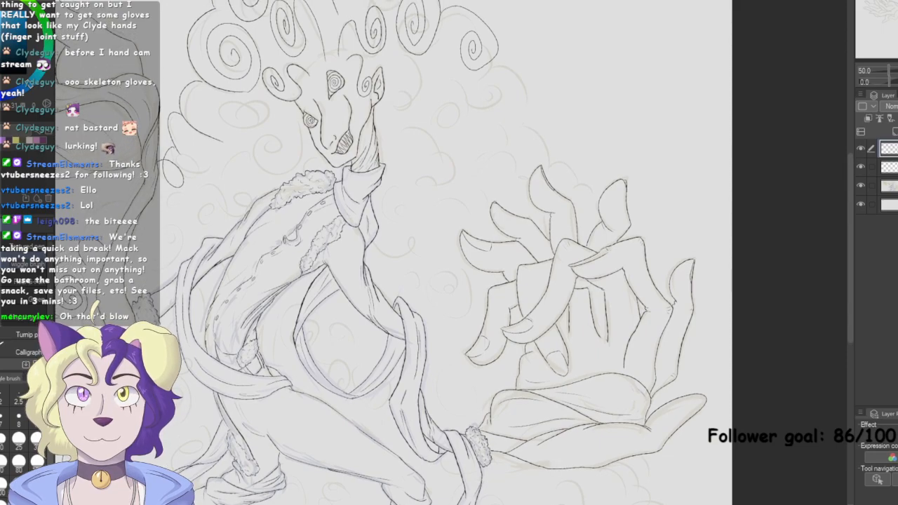
mouse_move(491, 61)
left_mouse_down()
mouse_move(533, 105)
mouse_move(462, 98)
mouse_move(498, 131)
mouse_move(496, 83)
mouse_move(478, 116)
mouse_move(499, 97)
mouse_move(488, 116)
mouse_move(492, 111)
mouse_move(553, 166)
left_mouse_up()
mouse_move(553, 161)
left_mouse_down()
mouse_move(581, 159)
mouse_move(583, 186)
mouse_move(597, 184)
mouse_move(595, 195)
left_mouse_up()
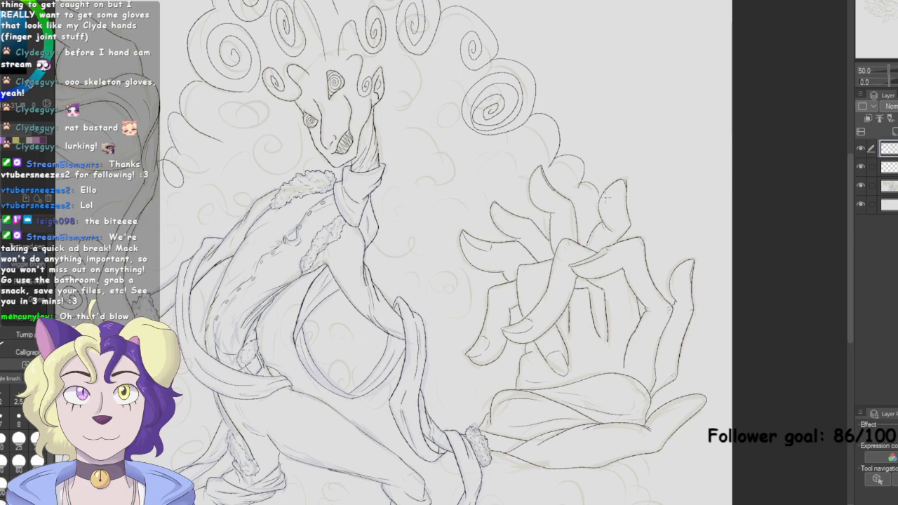
left_click_drag(449, 295, 485, 212)
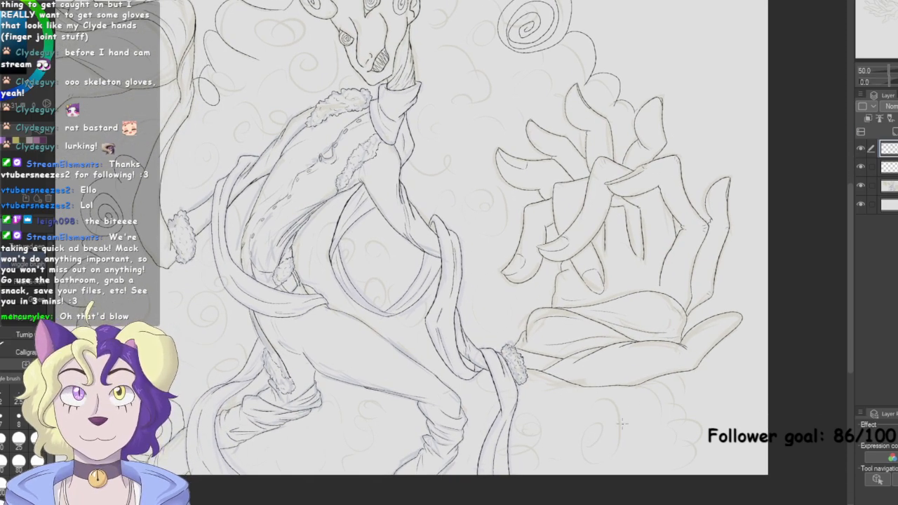
mouse_move(678, 383)
left_mouse_down()
mouse_move(650, 422)
mouse_move(684, 391)
mouse_move(647, 438)
mouse_move(647, 392)
mouse_move(659, 402)
mouse_move(642, 415)
mouse_move(654, 409)
mouse_move(688, 444)
mouse_move(679, 433)
mouse_move(707, 432)
mouse_move(675, 450)
mouse_move(709, 452)
mouse_move(715, 473)
mouse_move(697, 443)
mouse_move(707, 475)
left_mouse_up()
key("ctrl+z")
Hide the sketch layer and show the whole canvas with only the inked lines
left_click(861, 167)
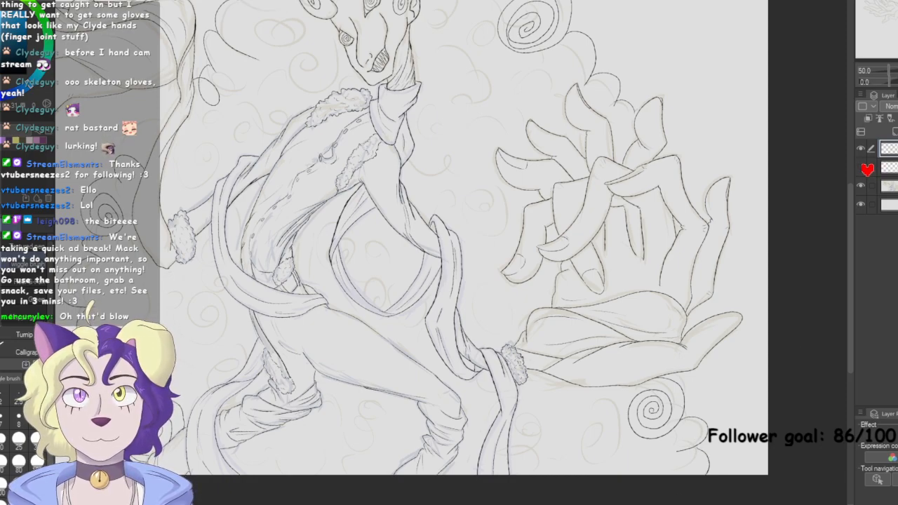
left_click(863, 167)
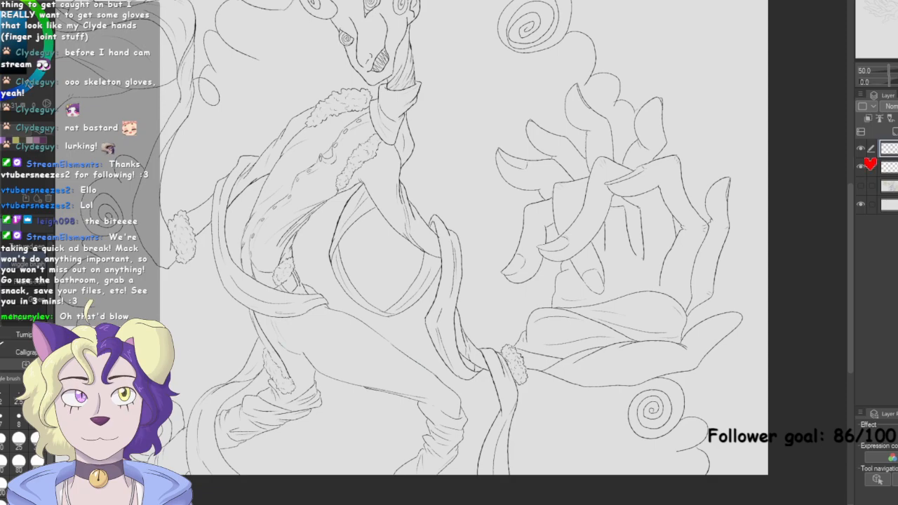
key("ctrl+0")
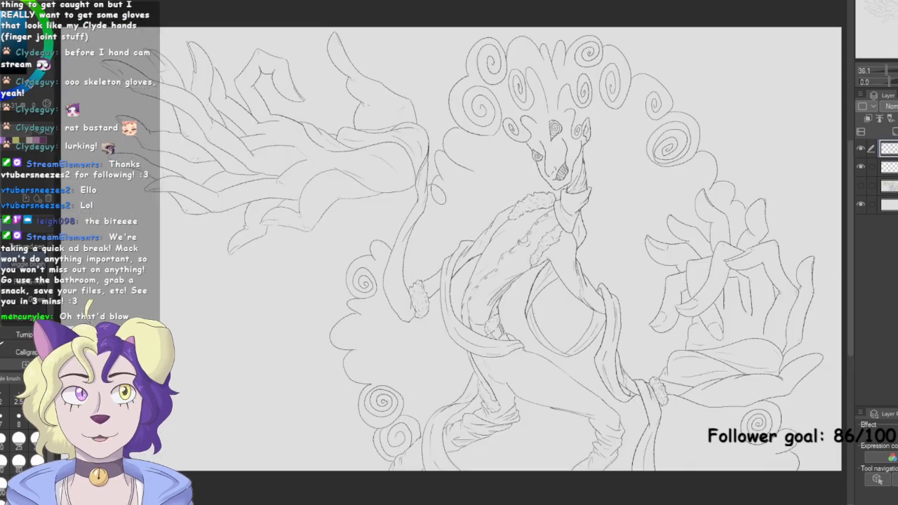
Compare the two inked layers by switching their visibility off and on to check which lines each one holds
left_click(861, 149)
left_click(862, 148)
left_click(861, 148)
left_click(862, 148)
left_click(861, 167)
left_click(864, 167)
left_click(864, 167)
left_click(864, 167)
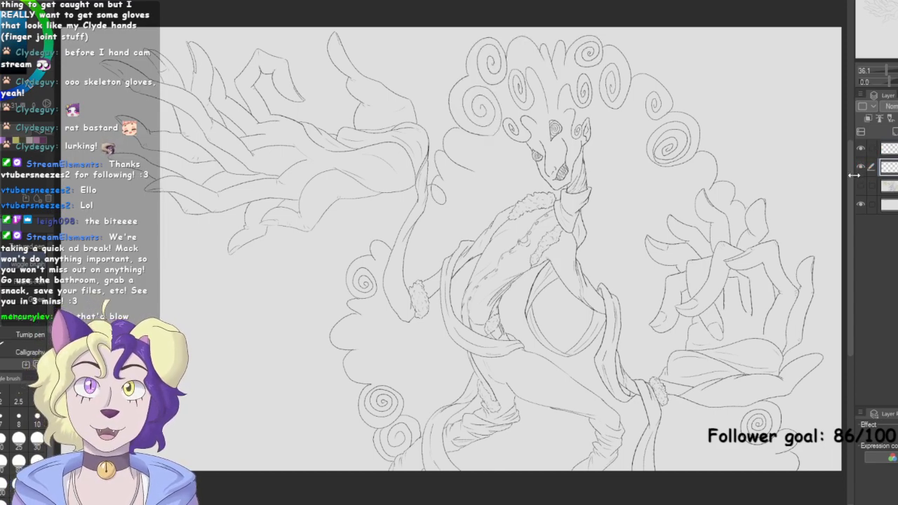
left_click(862, 148)
left_click(862, 148)
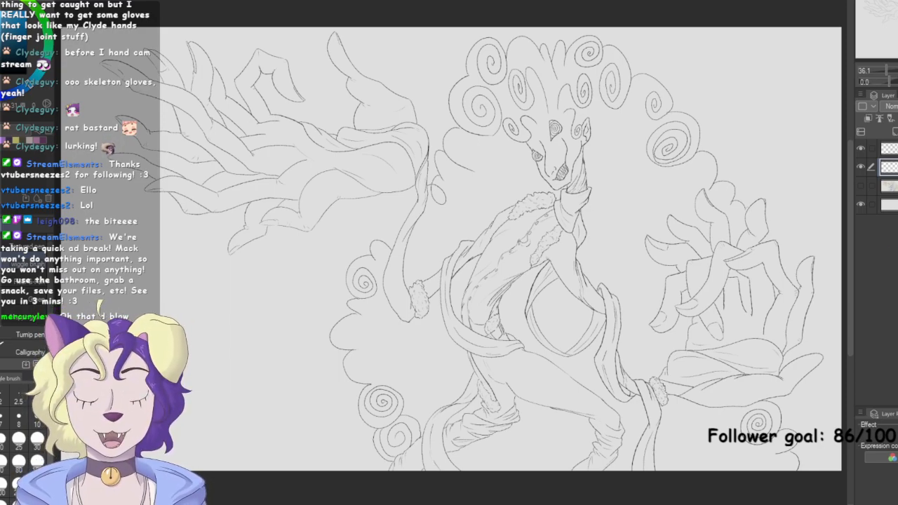
left_click(890, 148)
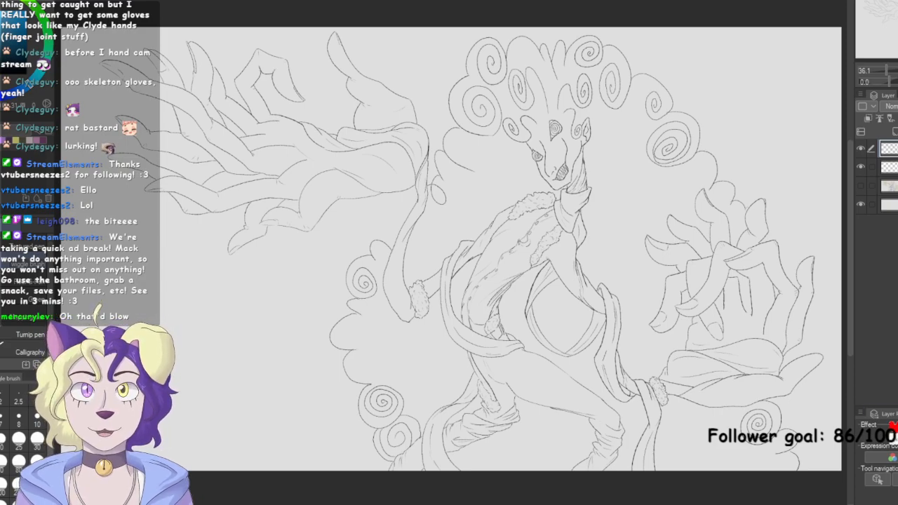
left_click(862, 148)
left_click(862, 149)
Fade the separate hair layer so its curls serve as a light guide around the head
left_click(867, 166)
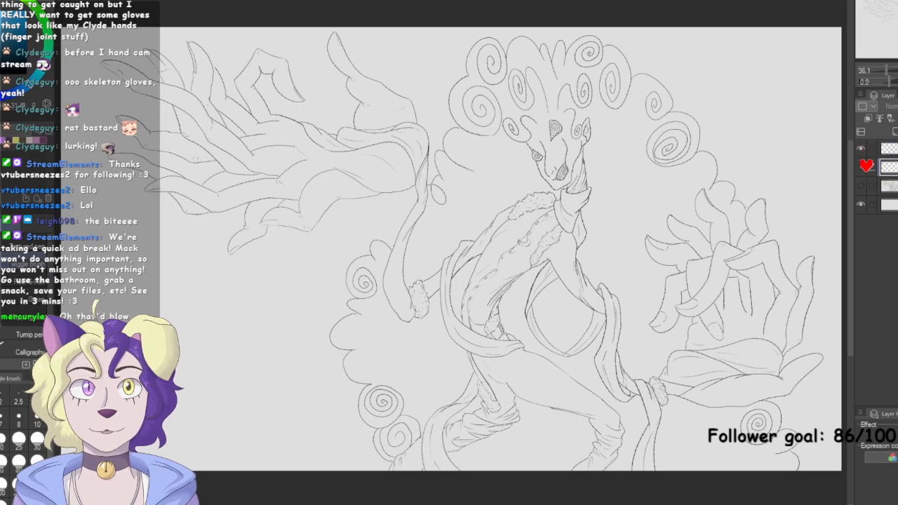
key("ctrl+x")
left_click_drag(484, 112, 452, 328)
key("ctrl+plus")
key("ctrl+plus")
key("ctrl+plus")
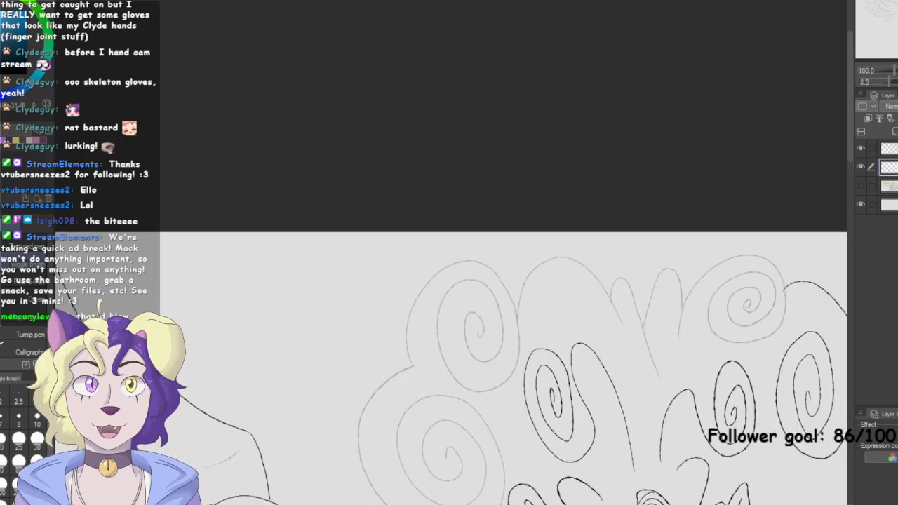
Re-ink the central hair tufts and the upper-left spiral curl over the faded guide on the top line art layer
left_click_drag(463, 393, 432, 191)
left_click(887, 148)
left_click_drag(491, 246, 433, 275)
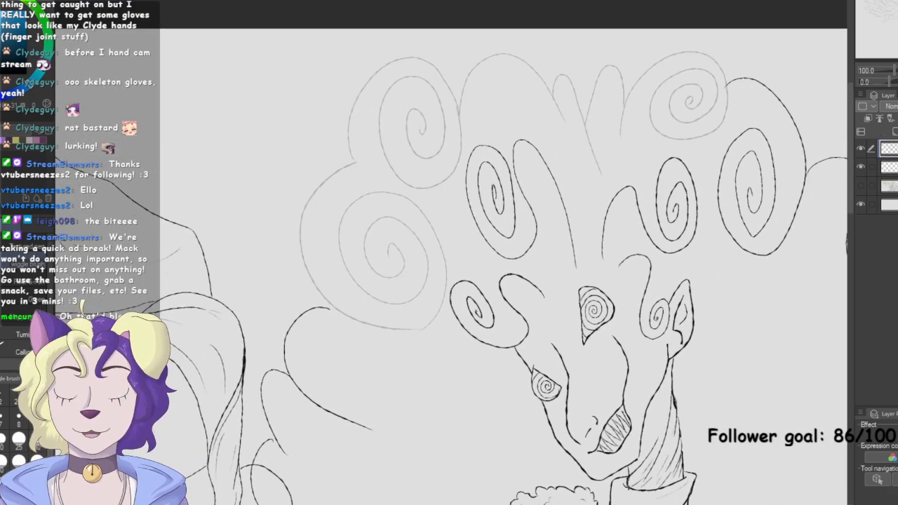
mouse_move(554, 99)
left_mouse_down()
mouse_move(606, 176)
mouse_move(554, 98)
mouse_move(567, 100)
mouse_move(603, 174)
left_mouse_up()
key("ctrl+z")
key("ctrl+z")
mouse_move(563, 120)
left_mouse_down()
mouse_move(503, 49)
mouse_move(462, 105)
mouse_move(500, 56)
mouse_move(562, 127)
mouse_move(551, 97)
mouse_move(515, 57)
mouse_move(476, 70)
mouse_move(462, 118)
mouse_move(423, 131)
mouse_move(408, 122)
mouse_move(428, 156)
mouse_move(431, 95)
mouse_move(382, 137)
mouse_move(438, 197)
mouse_move(457, 181)
mouse_move(447, 78)
mouse_move(363, 94)
mouse_move(355, 165)
left_mouse_up()
key("ctrl+z")
key("ctrl+z")
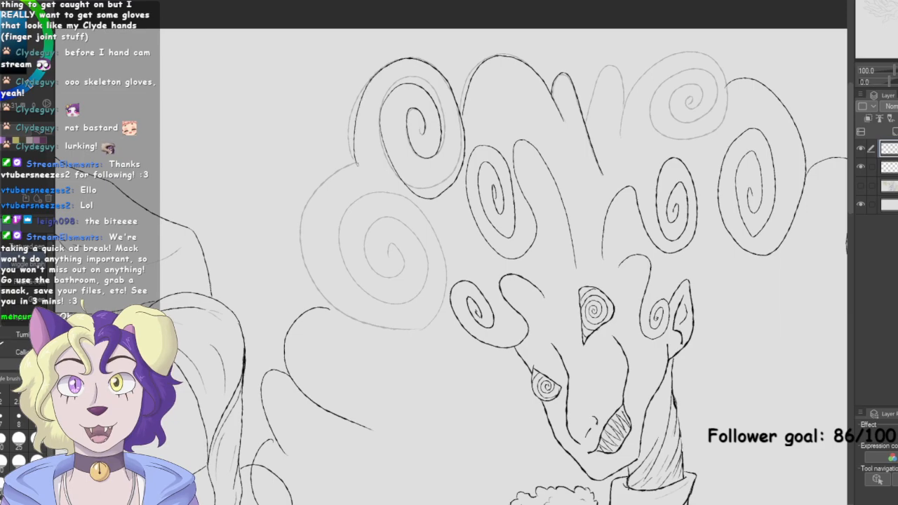
key("ctrl+z")
mouse_move(421, 129)
left_mouse_down()
mouse_move(443, 139)
mouse_move(428, 93)
mouse_move(381, 131)
mouse_move(448, 175)
mouse_move(449, 82)
mouse_move(371, 74)
mouse_move(355, 164)
left_mouse_up()
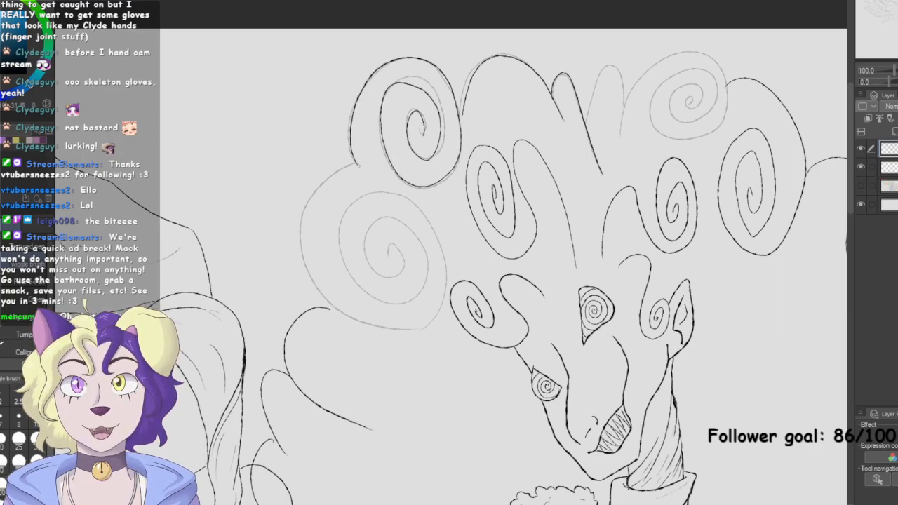
Fade the guide hair layer further and return to the top line art layer
left_click(886, 167)
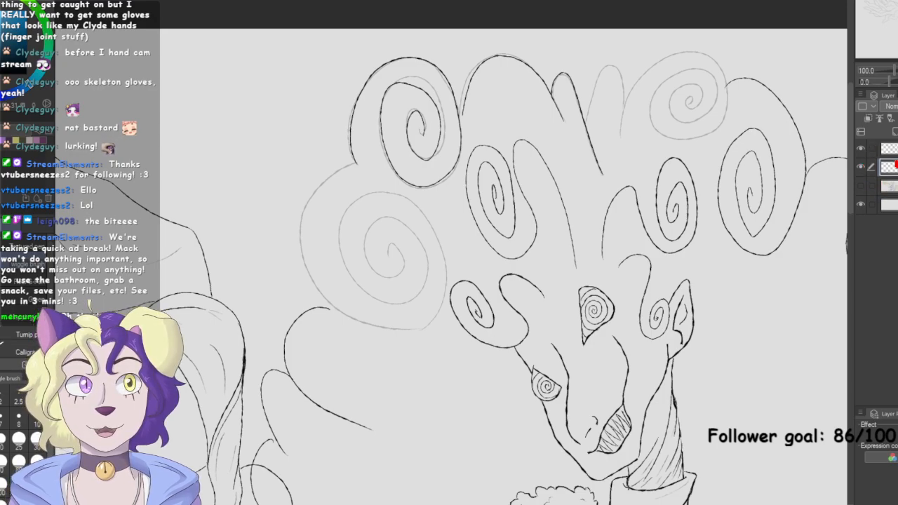
key("Delete")
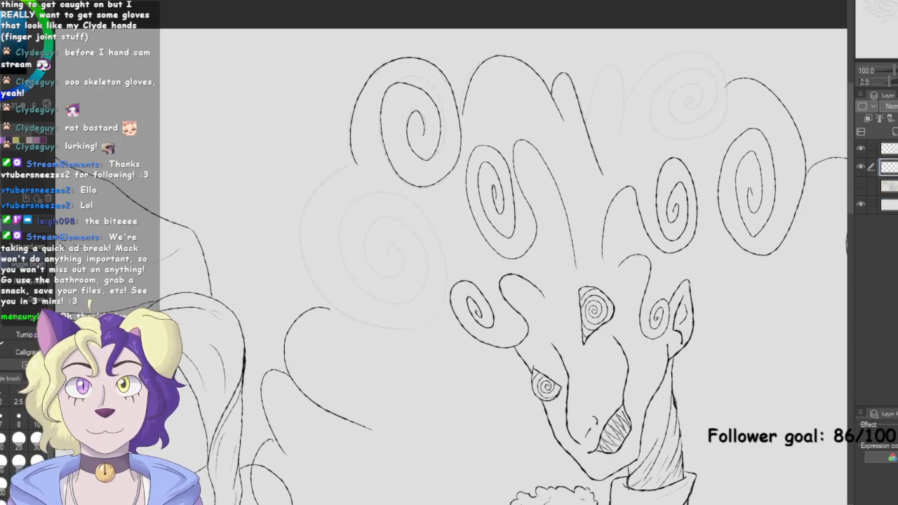
key("ctrl+z")
key("Delete")
left_click(888, 149)
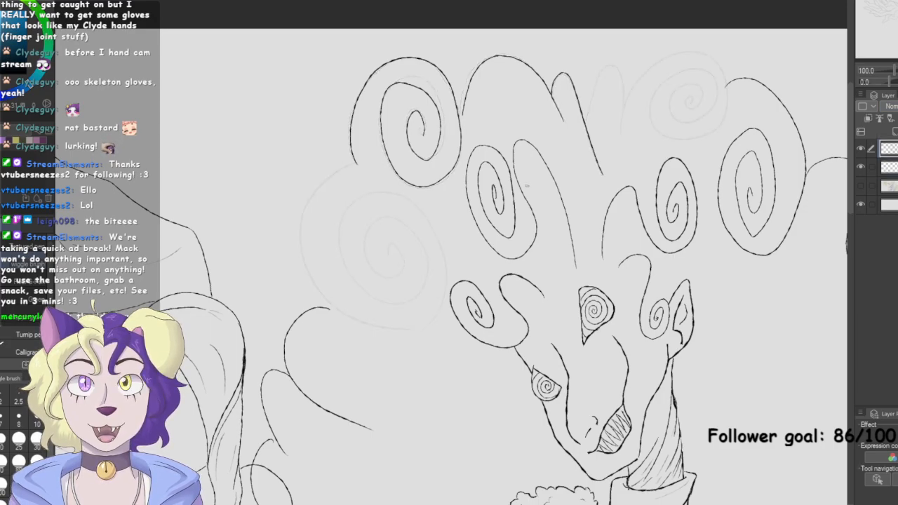
Erase the upper-left spiral curl and re-ink it together with the large spiral curl below it
key("e")
mouse_move(393, 92)
left_mouse_down()
mouse_move(423, 141)
mouse_move(454, 75)
left_mouse_up()
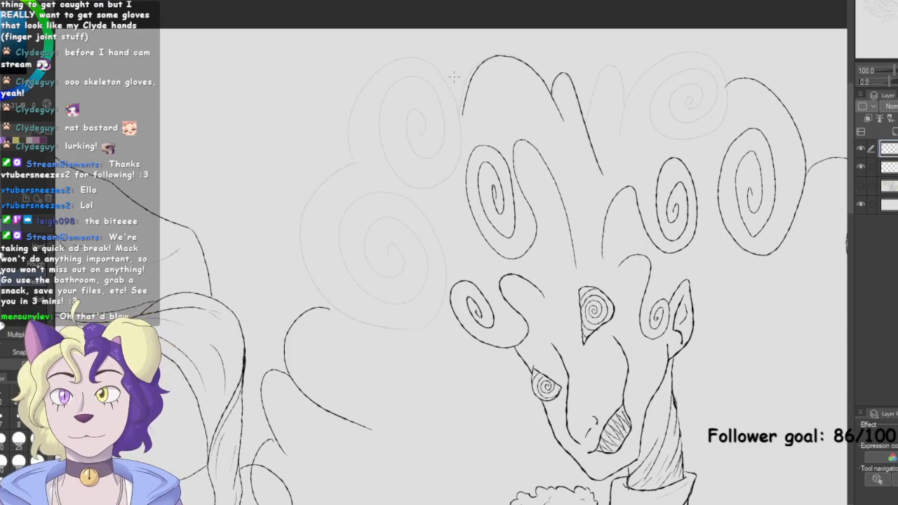
key("p")
mouse_move(419, 126)
left_mouse_down()
mouse_move(431, 155)
mouse_move(422, 81)
mouse_move(386, 141)
mouse_move(442, 188)
mouse_move(462, 137)
mouse_move(444, 78)
mouse_move(394, 65)
mouse_move(358, 128)
mouse_move(358, 167)
mouse_move(322, 184)
mouse_move(311, 283)
mouse_move(434, 328)
mouse_move(445, 285)
mouse_move(421, 224)
mouse_move(343, 225)
mouse_move(375, 203)
mouse_move(425, 260)
mouse_move(418, 242)
mouse_move(365, 263)
mouse_move(403, 270)
mouse_move(387, 257)
left_mouse_up()
Ink the right central tuft and the upper-right spiral curl on the top line art layer, and select the faded hair layer
mouse_move(584, 116)
left_mouse_down()
mouse_move(599, 71)
mouse_move(625, 108)
mouse_move(621, 135)
left_mouse_up()
mouse_move(626, 98)
left_mouse_down()
mouse_move(678, 53)
mouse_move(737, 101)
mouse_move(672, 143)
mouse_move(650, 95)
mouse_move(717, 82)
mouse_move(695, 132)
mouse_move(659, 118)
mouse_move(702, 94)
mouse_move(682, 108)
left_mouse_up()
key("e")
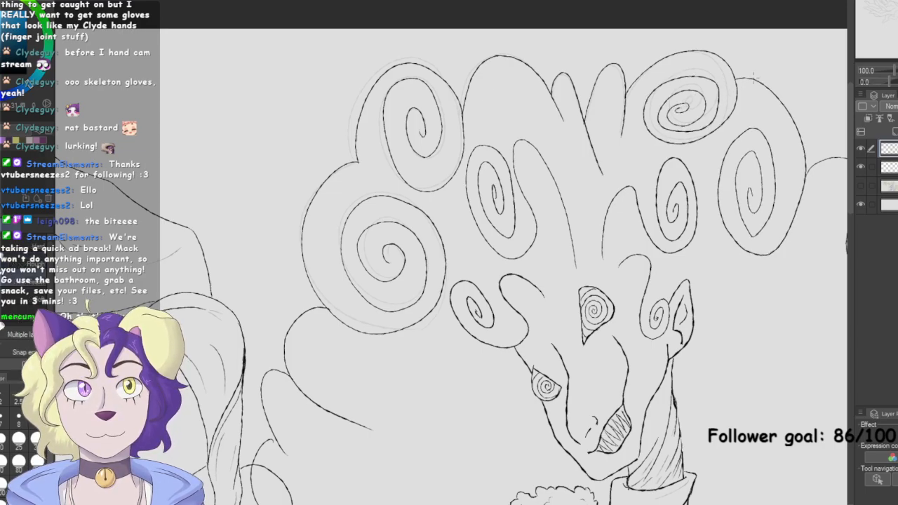
key("ctrl+0")
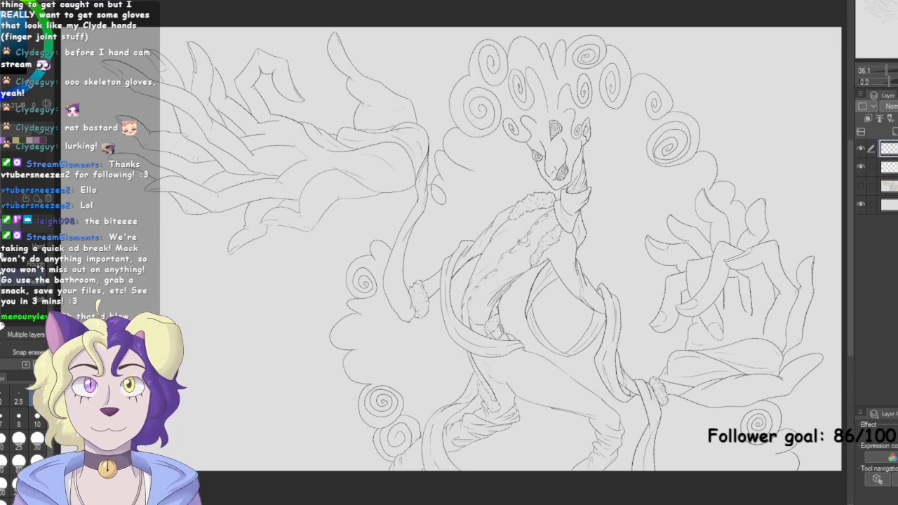
left_click(888, 168)
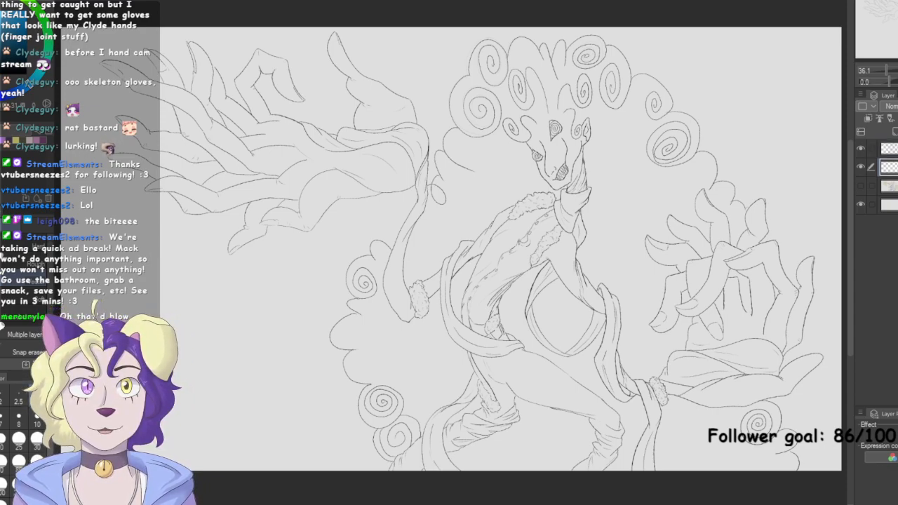
Delete the faded guide hair layer, select the line art layer, and briefly check the underlying sketch before hiding it again
key("Delete")
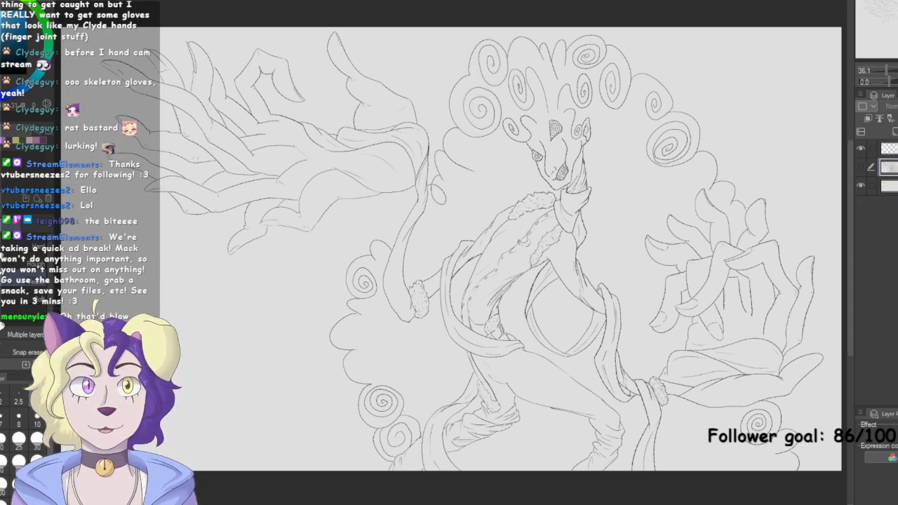
left_click(888, 149)
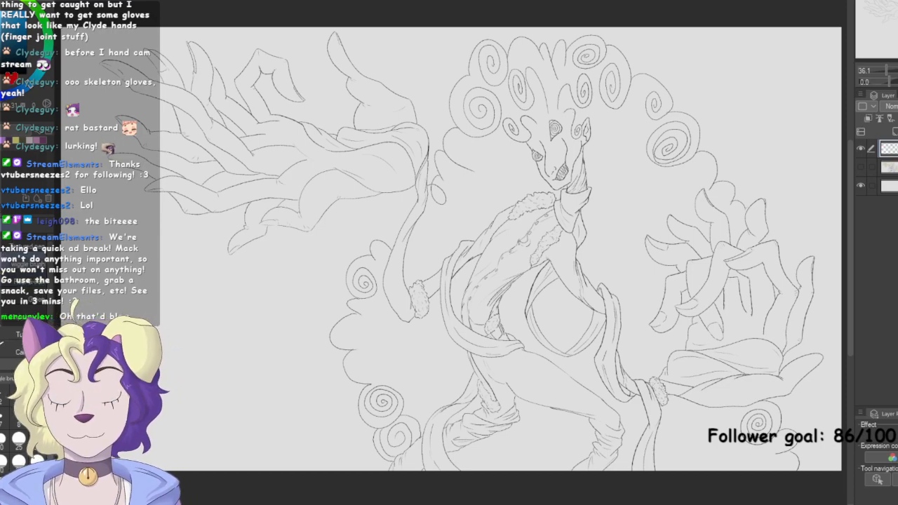
left_click(862, 167)
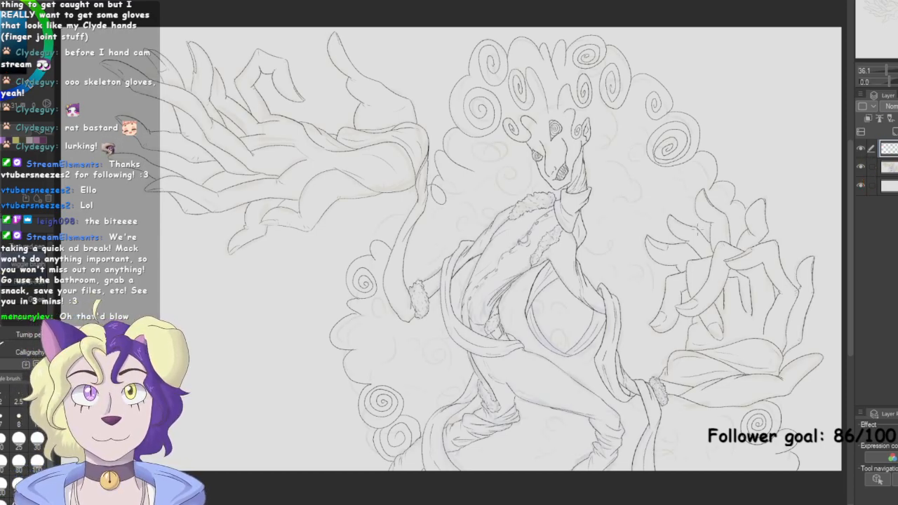
left_click(861, 167)
Ink a spiral curl in the hair left of the creature's muzzle and another to the right of its chest
mouse_move(507, 148)
left_mouse_down()
mouse_move(501, 194)
mouse_move(525, 178)
mouse_move(500, 160)
mouse_move(507, 184)
left_mouse_up()
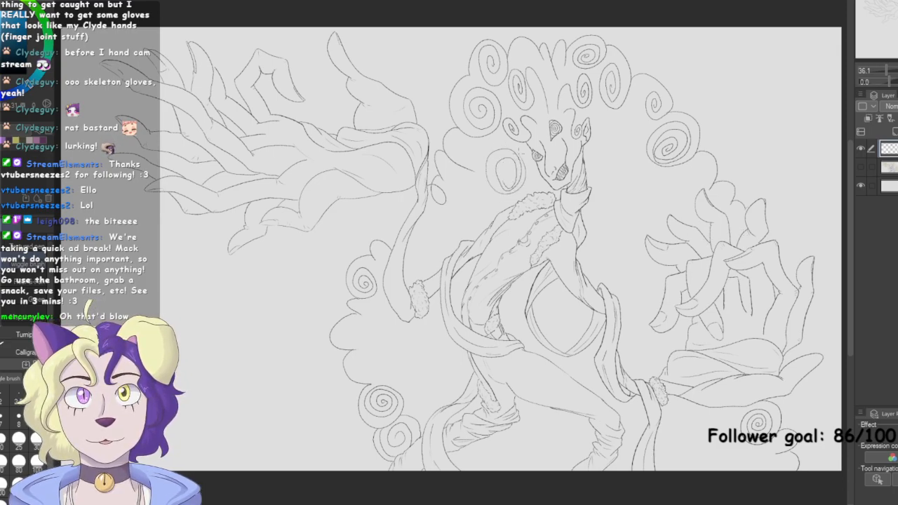
key("ctrl+z")
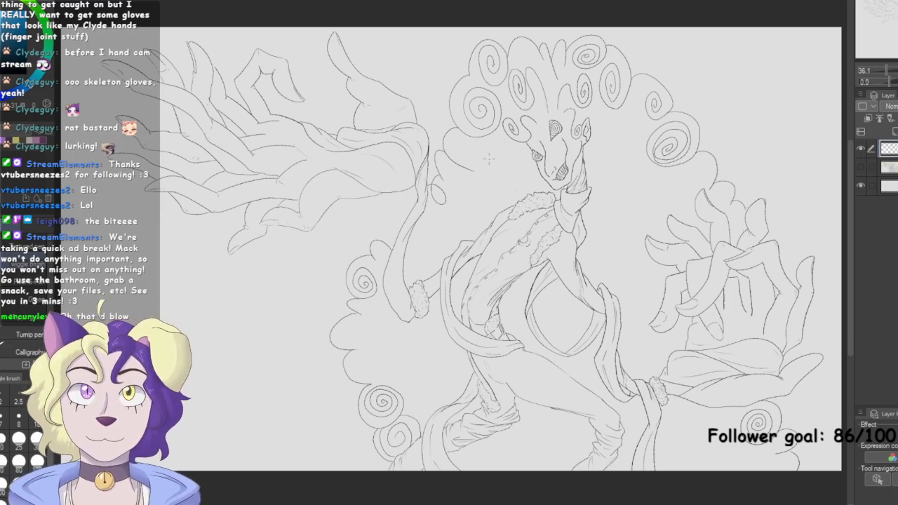
mouse_move(505, 150)
left_mouse_down()
mouse_move(522, 163)
mouse_move(491, 172)
mouse_move(508, 192)
mouse_move(504, 181)
left_mouse_up()
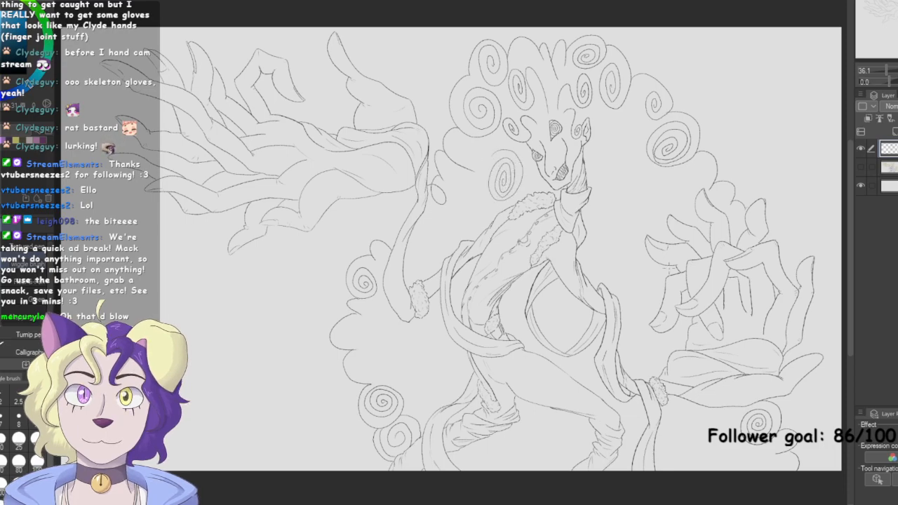
mouse_move(662, 183)
left_mouse_down()
mouse_move(635, 230)
mouse_move(636, 184)
mouse_move(655, 211)
mouse_move(639, 200)
mouse_move(646, 208)
left_mouse_up()
key("ctrl+z")
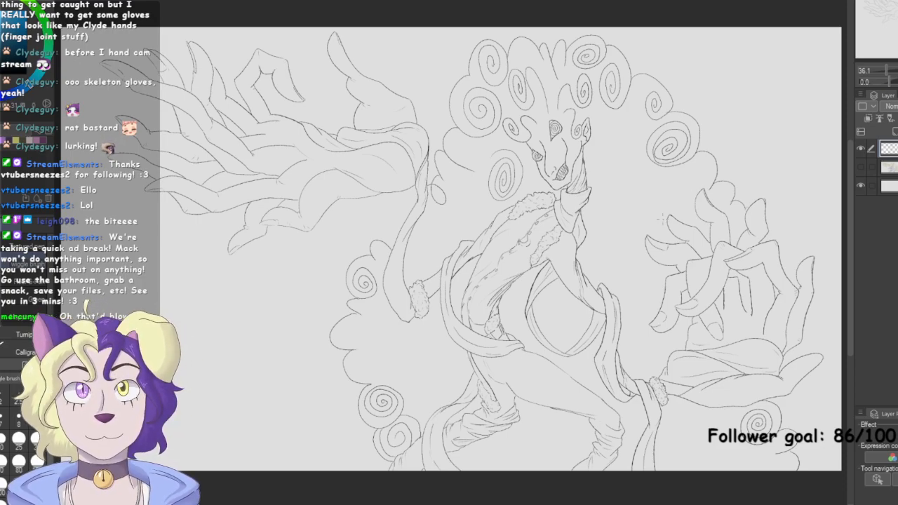
mouse_move(612, 237)
left_mouse_down()
mouse_move(620, 266)
mouse_move(598, 247)
mouse_move(615, 252)
mouse_move(615, 261)
mouse_move(603, 257)
left_mouse_up()
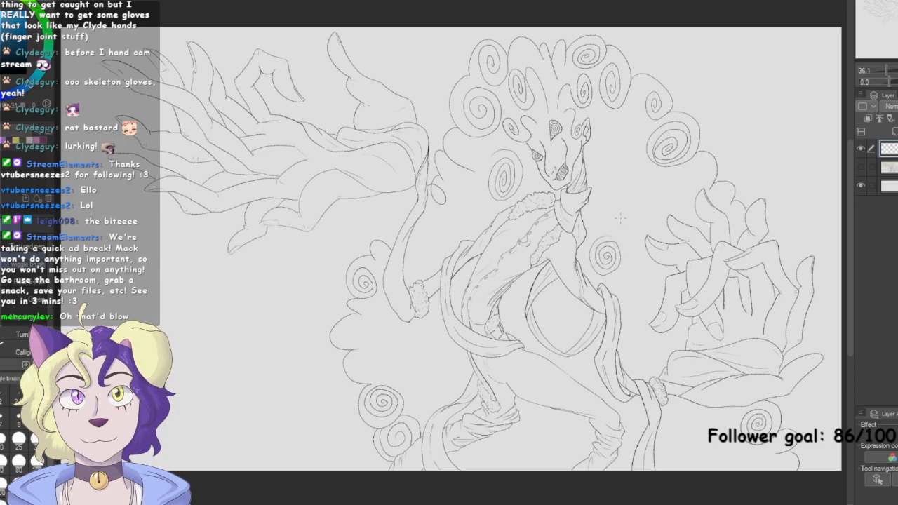
Ink curls behind the left shoulder, beside the hanging left sleeve, and along the hair's inner left edge near the face
mouse_move(490, 222)
left_mouse_down()
mouse_move(472, 206)
mouse_move(442, 233)
mouse_move(445, 255)
left_mouse_up()
mouse_move(482, 219)
left_mouse_down()
mouse_move(455, 230)
mouse_move(456, 252)
mouse_move(463, 228)
mouse_move(473, 239)
left_mouse_up()
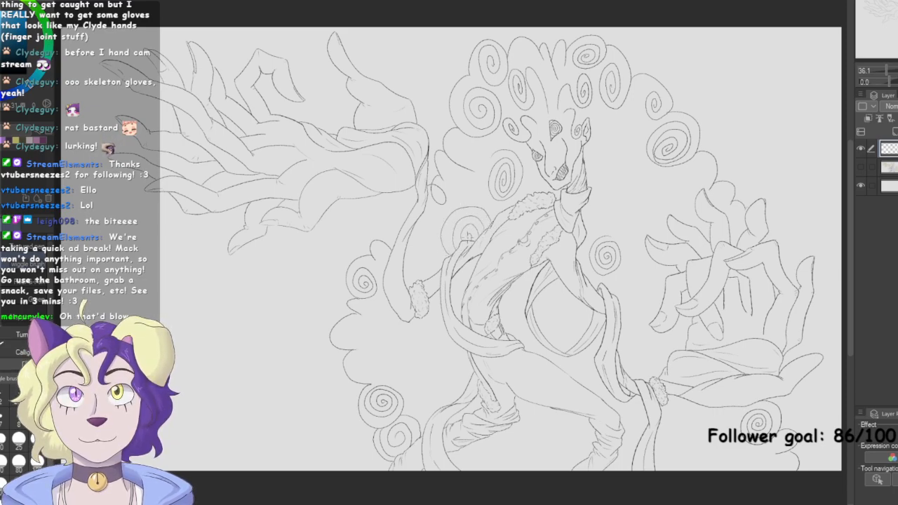
mouse_move(423, 212)
left_mouse_down()
mouse_move(431, 220)
mouse_move(406, 271)
mouse_move(424, 233)
mouse_move(413, 250)
left_mouse_up()
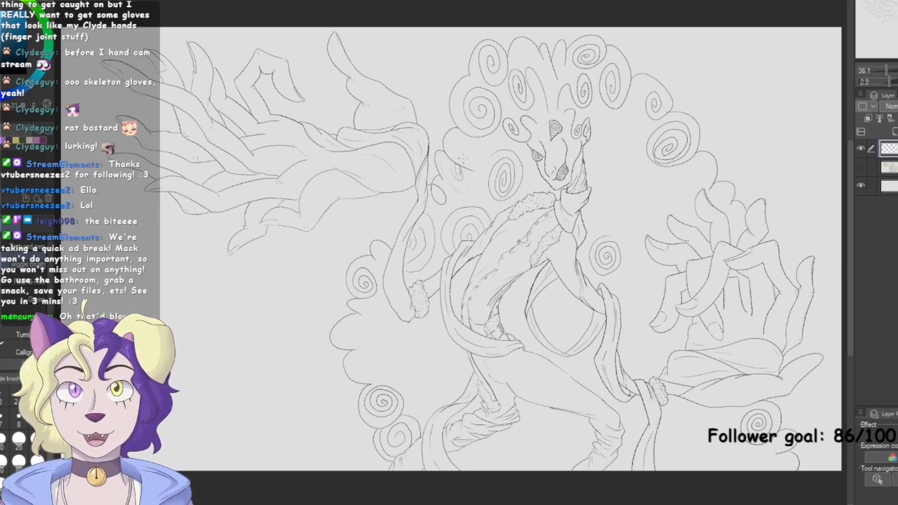
mouse_move(463, 135)
left_mouse_down()
mouse_move(472, 165)
mouse_move(499, 146)
mouse_move(482, 154)
mouse_move(490, 143)
left_mouse_up()
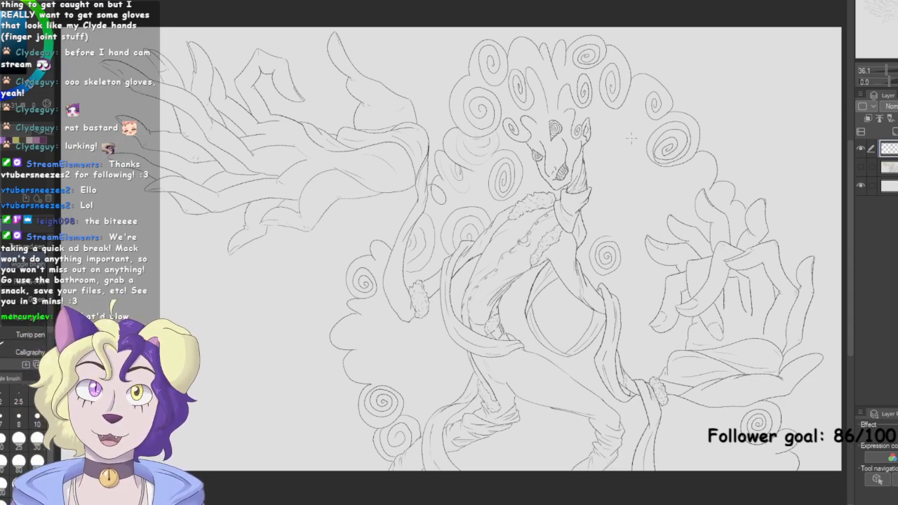
Ink faint spiral curls in the hair to the right of the face and neck, out toward the right outline
mouse_move(640, 123)
left_mouse_down()
mouse_move(605, 134)
mouse_move(638, 179)
mouse_move(634, 131)
mouse_move(623, 156)
left_mouse_up()
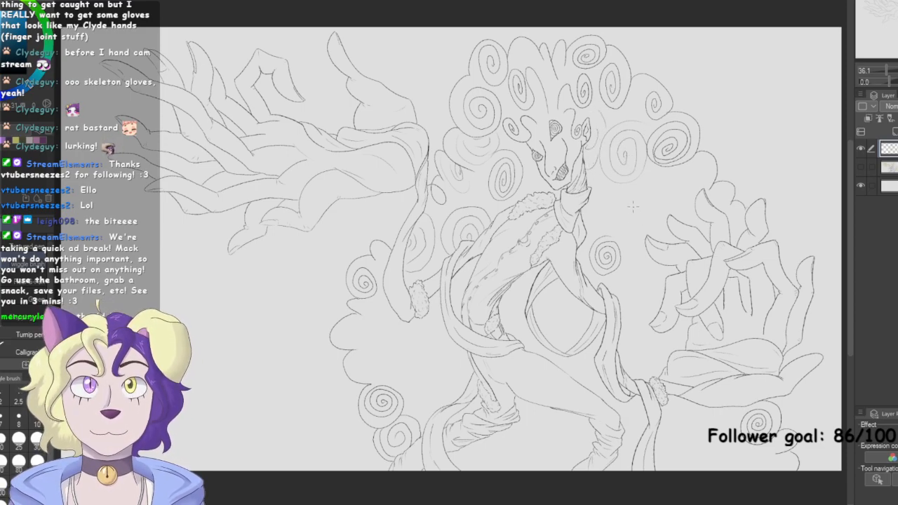
mouse_move(599, 181)
left_mouse_down()
mouse_move(598, 209)
mouse_move(599, 188)
mouse_move(627, 197)
mouse_move(634, 187)
mouse_move(617, 196)
mouse_move(650, 225)
left_mouse_up()
mouse_move(668, 169)
left_mouse_down()
mouse_move(665, 210)
mouse_move(635, 186)
mouse_move(653, 172)
mouse_move(648, 185)
mouse_move(693, 200)
left_mouse_up()
Try a small spiral curl beside the fingertips of the right hand and undo it
mouse_move(644, 285)
left_mouse_down()
mouse_move(646, 273)
mouse_move(632, 261)
mouse_move(653, 290)
mouse_move(647, 280)
mouse_move(666, 279)
left_mouse_up()
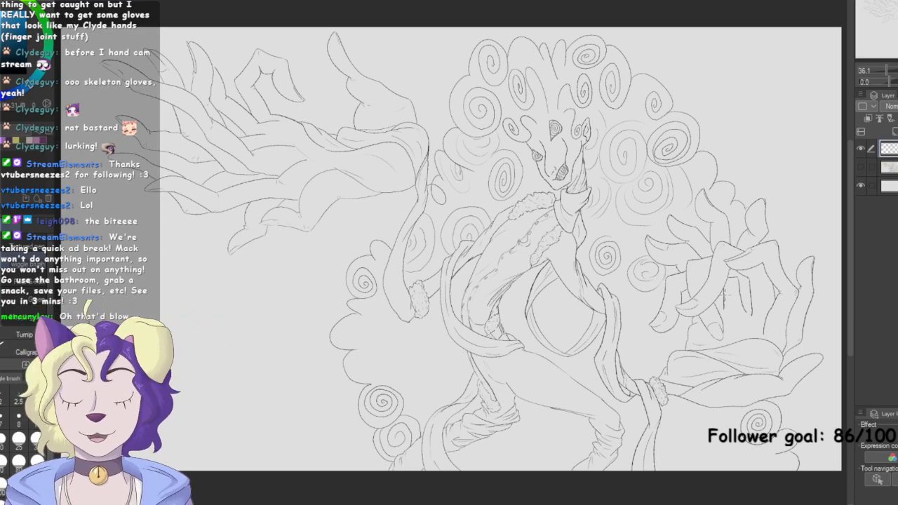
key("ctrl+z")
key("ctrl+z")
key("ctrl+z")
key("ctrl+z")
key("ctrl+z")
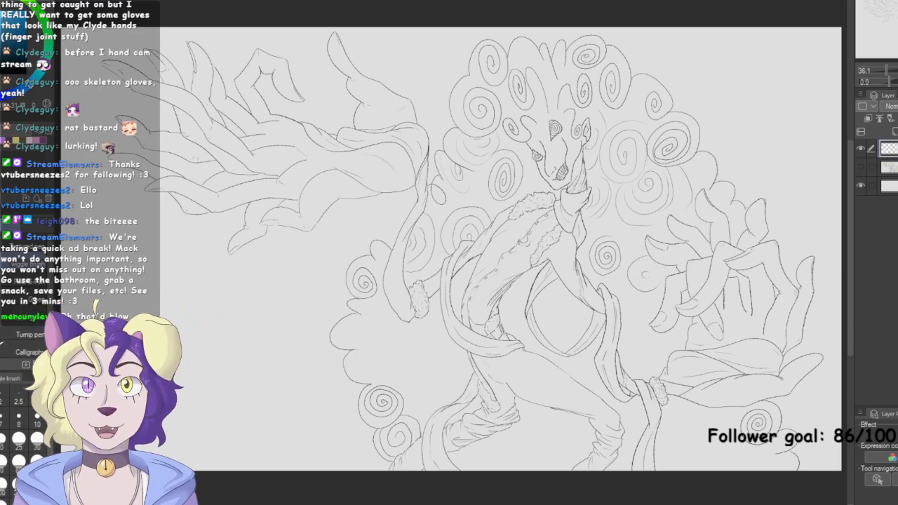
key("ctrl+z")
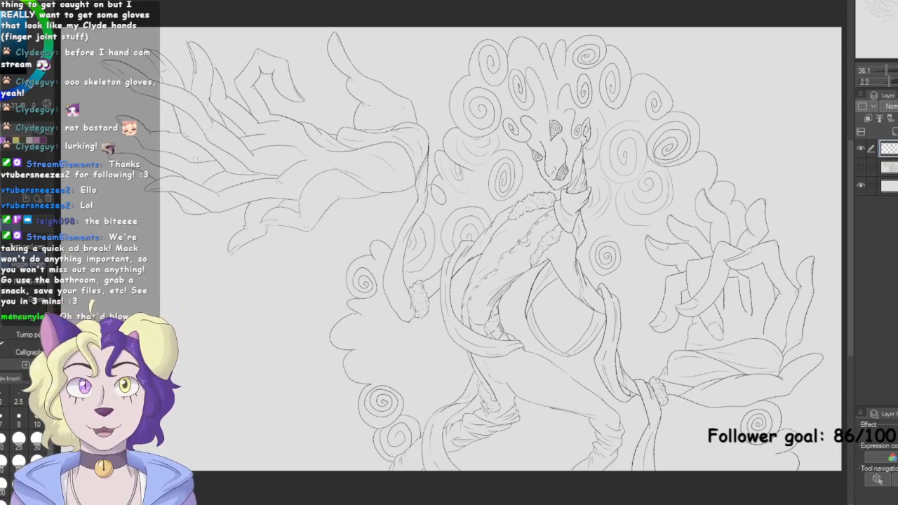
key("ctrl+y")
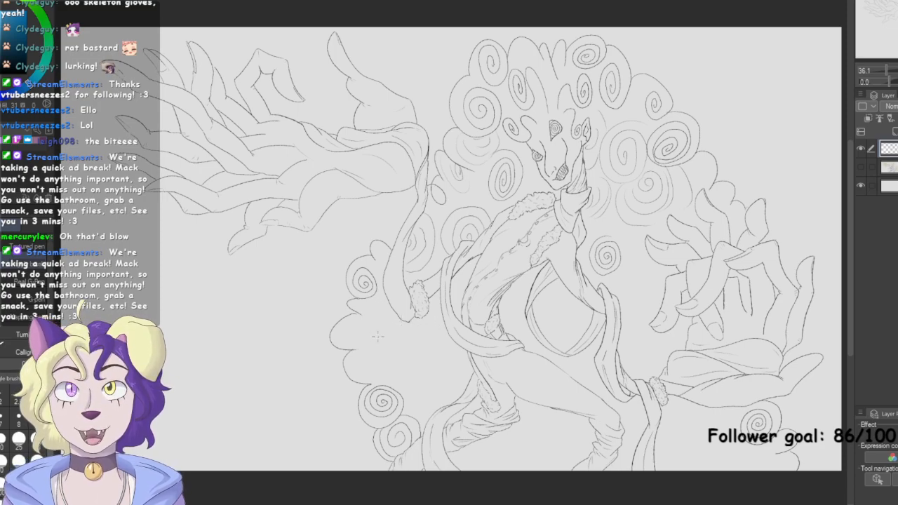
Ink spiral curls in the hair clump left of the fur cuff, beside the right hand's fingers, and in the gap under the arm
mouse_move(376, 332)
left_mouse_down()
mouse_move(344, 336)
mouse_move(406, 296)
mouse_move(362, 304)
mouse_move(382, 311)
left_mouse_up()
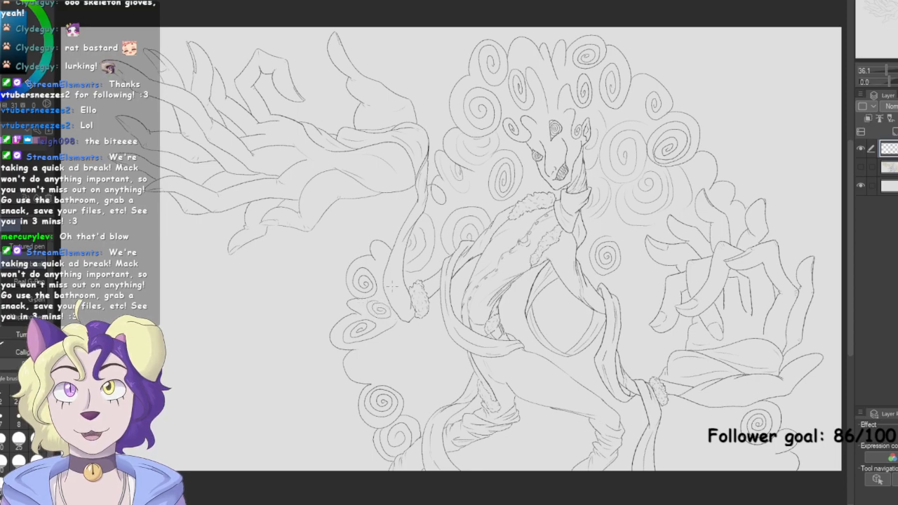
left_click_drag(386, 254, 377, 261)
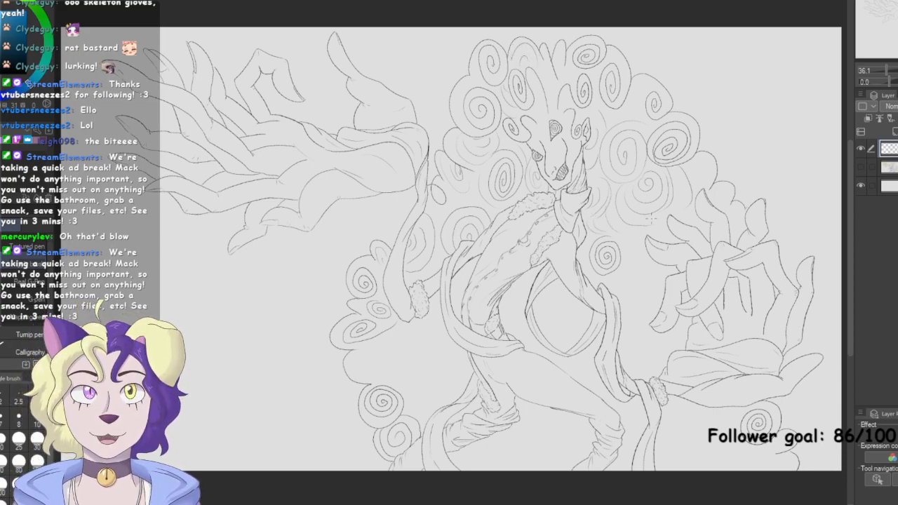
mouse_move(653, 260)
left_mouse_down()
mouse_move(634, 280)
mouse_move(621, 277)
mouse_move(633, 297)
left_mouse_up()
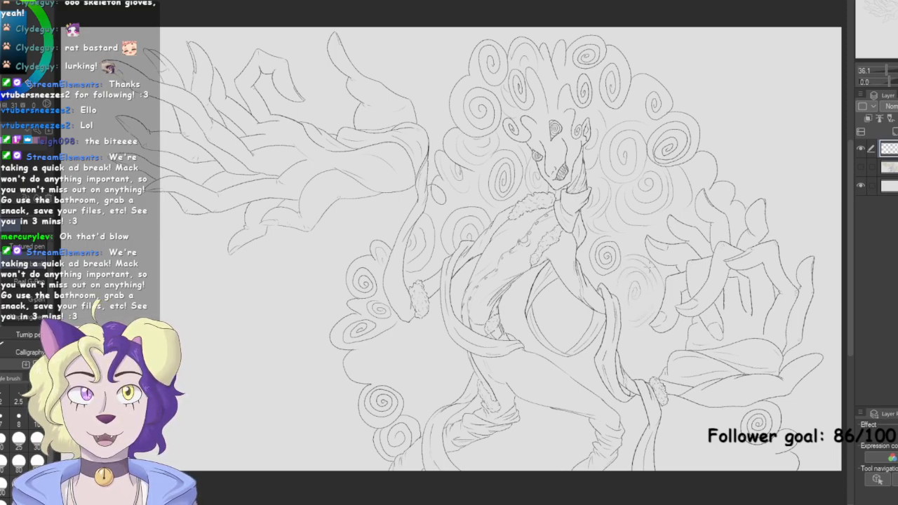
mouse_move(564, 313)
left_mouse_down()
mouse_move(559, 293)
mouse_move(555, 305)
mouse_move(524, 308)
mouse_move(514, 299)
left_mouse_up()
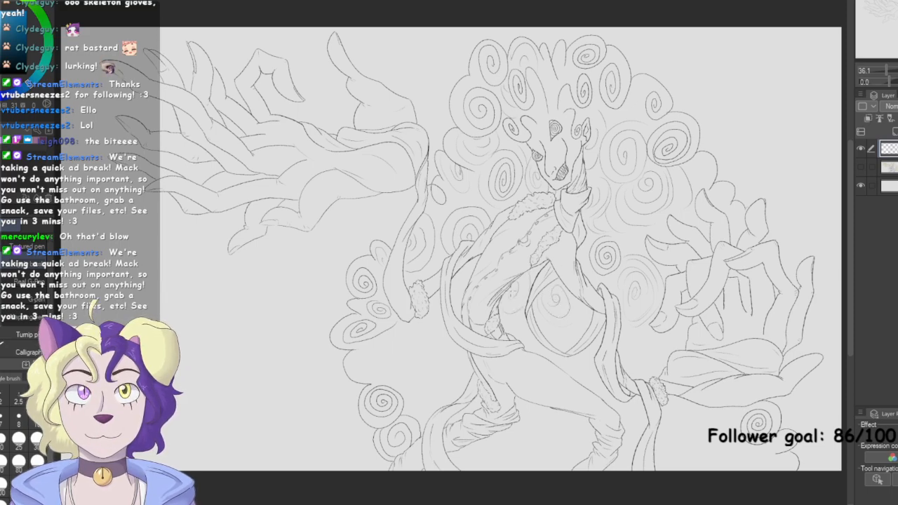
left_click_drag(573, 337, 564, 320)
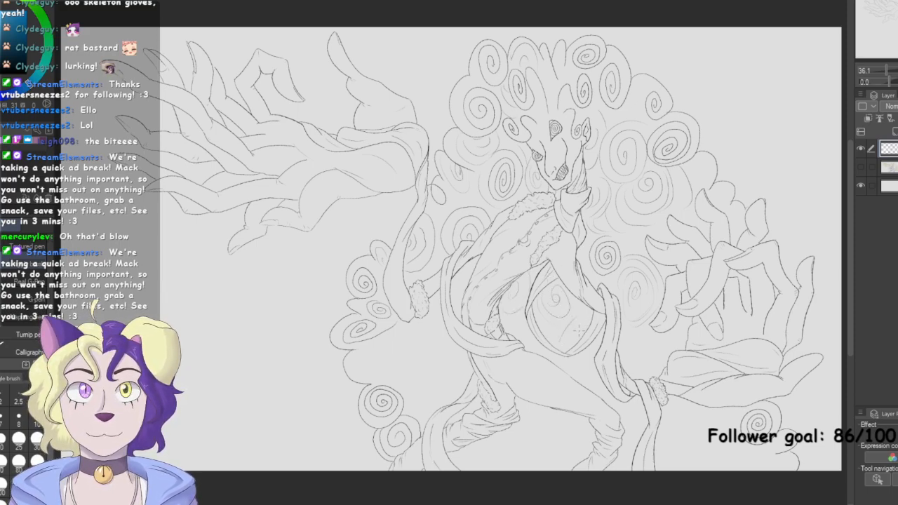
Ink faint spiral curls in the hair left of the waist and erase the strokes overlapping the draped ribbon
mouse_move(386, 334)
left_mouse_down()
mouse_move(419, 358)
mouse_move(373, 364)
mouse_move(374, 378)
mouse_move(386, 349)
left_mouse_up()
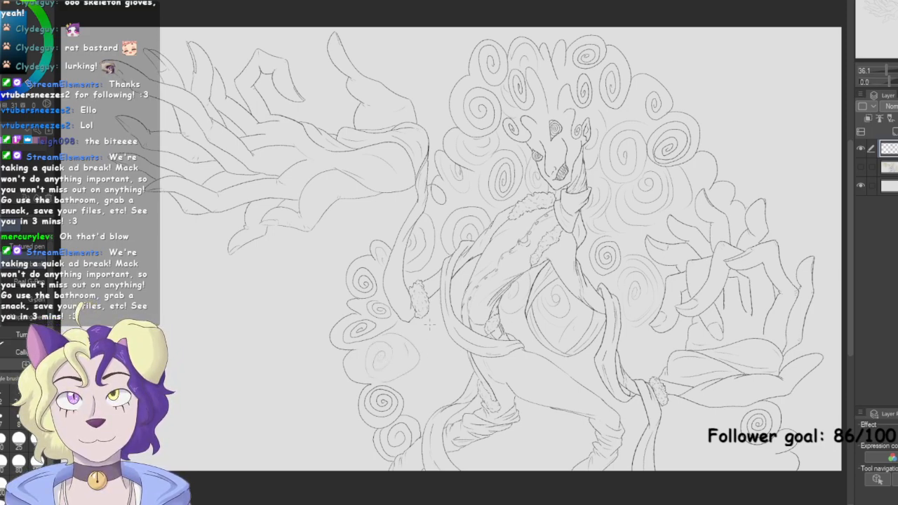
mouse_move(455, 351)
left_mouse_down()
mouse_move(426, 370)
mouse_move(458, 373)
mouse_move(436, 362)
left_mouse_up()
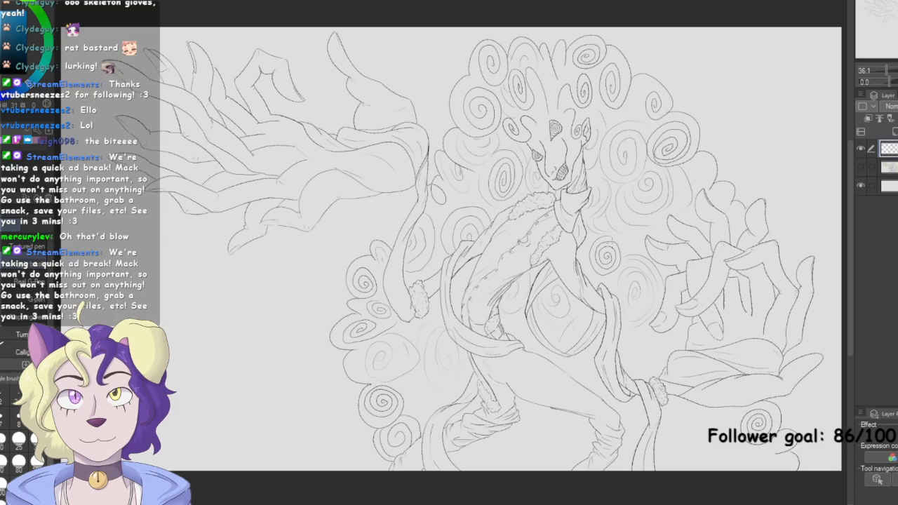
key("e")
left_click_drag(454, 328, 451, 340)
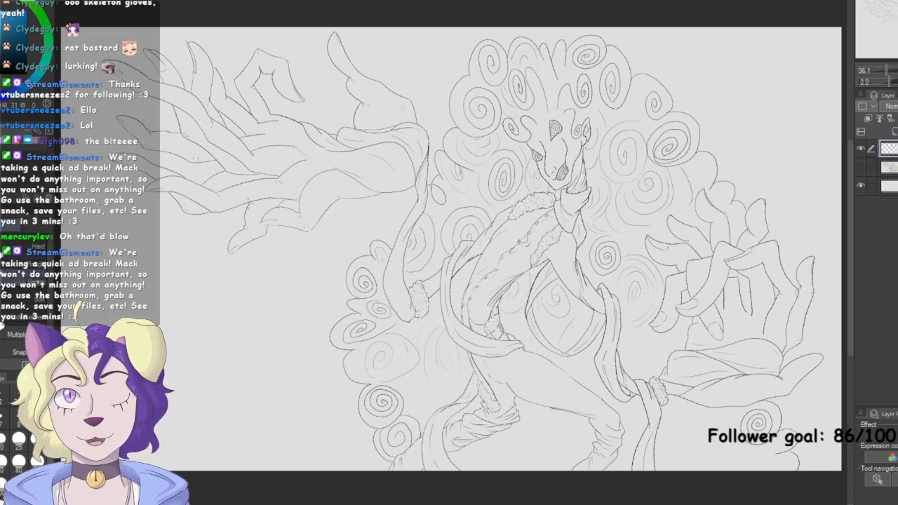
key("p")
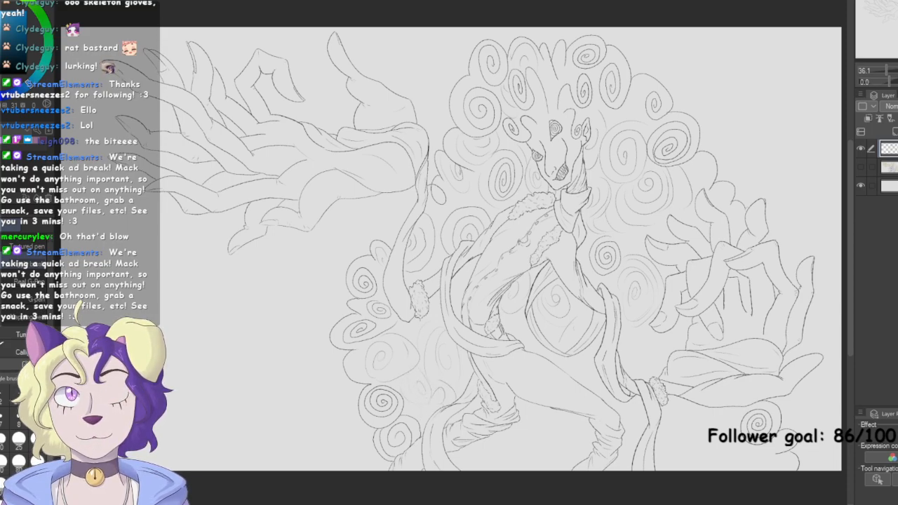
Fill the remaining hair around the legs and lower right side with spiral curls, and add strands to the tufts above the forehead
mouse_move(524, 461)
left_mouse_down()
mouse_move(570, 447)
mouse_move(544, 479)
mouse_move(550, 422)
mouse_move(544, 448)
left_mouse_up()
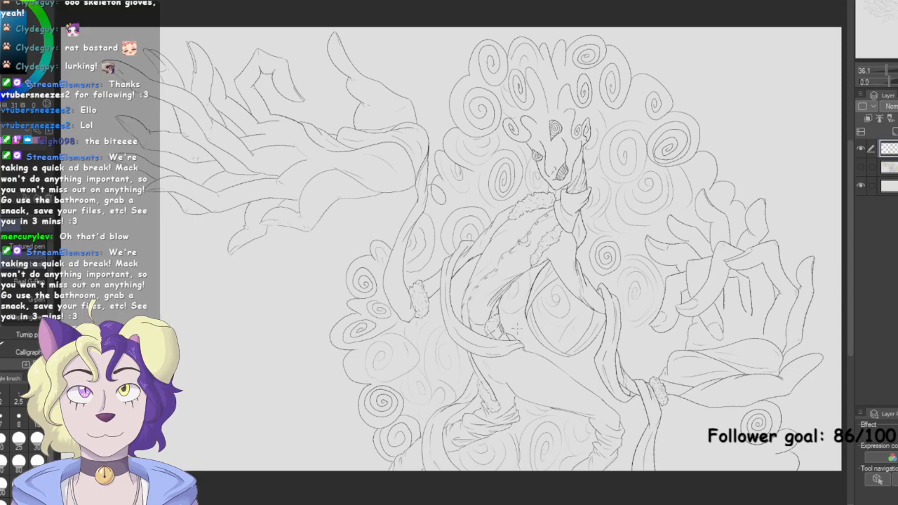
left_click_drag(527, 318, 525, 334)
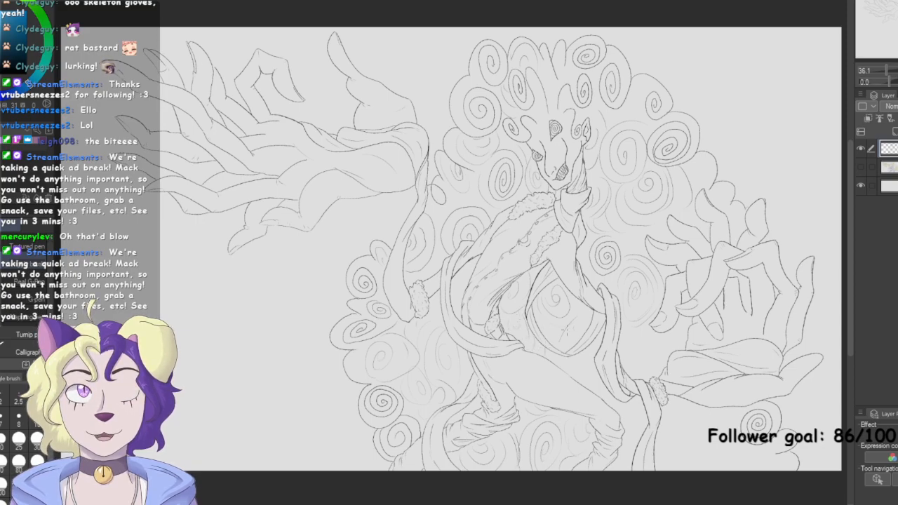
key("e")
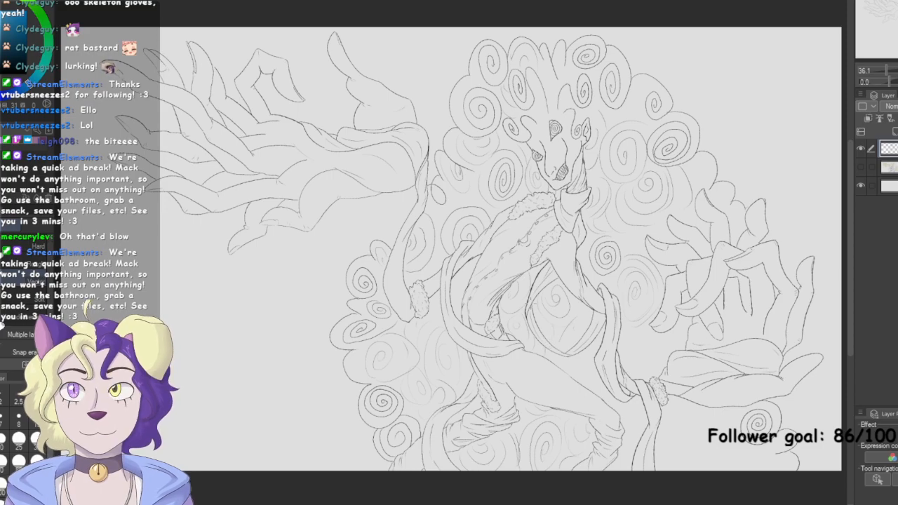
key("p")
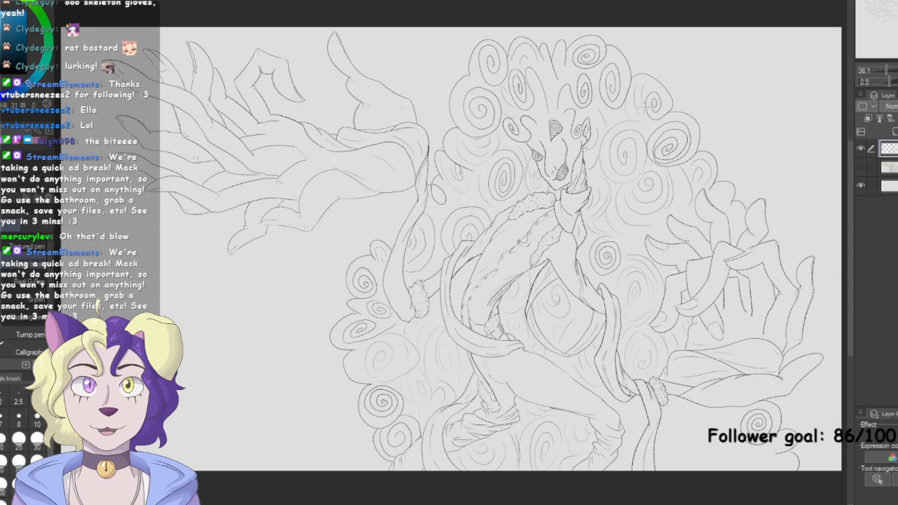
left_click_drag(551, 71, 549, 94)
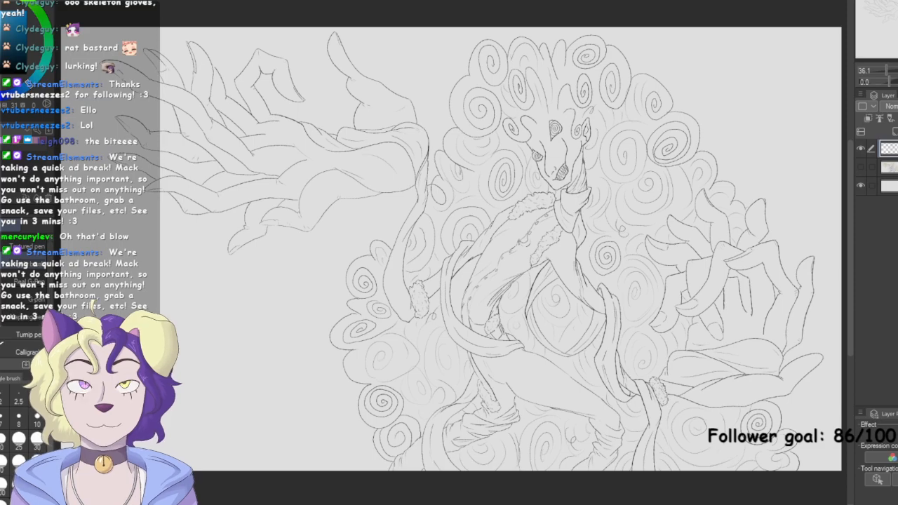
Check the line art by toggling its layer's visibility, and add a new empty layer directly beneath it
left_click(861, 148)
left_click(861, 148)
mouse_move(562, 259)
left_mouse_down()
mouse_move(452, 253)
mouse_move(453, 232)
mouse_move(445, 276)
left_mouse_up()
key("ctrl+plus")
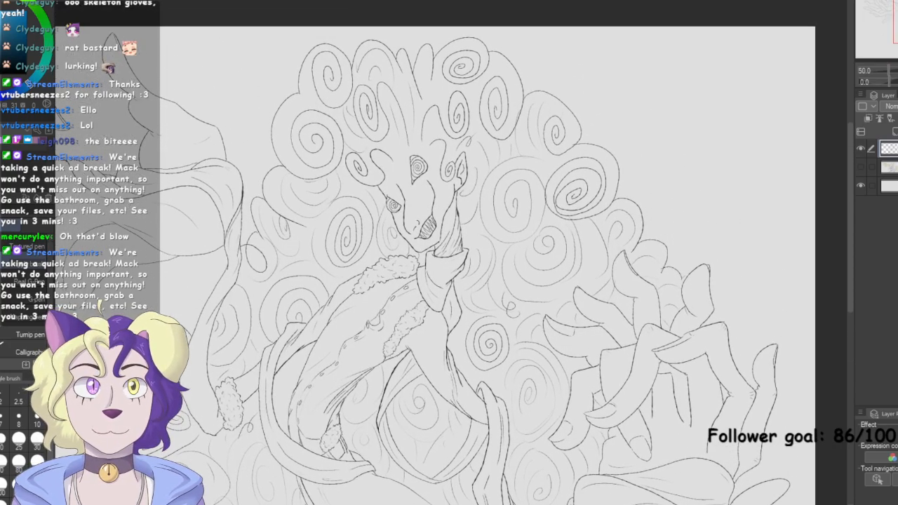
left_click(896, 131)
left_click(894, 168)
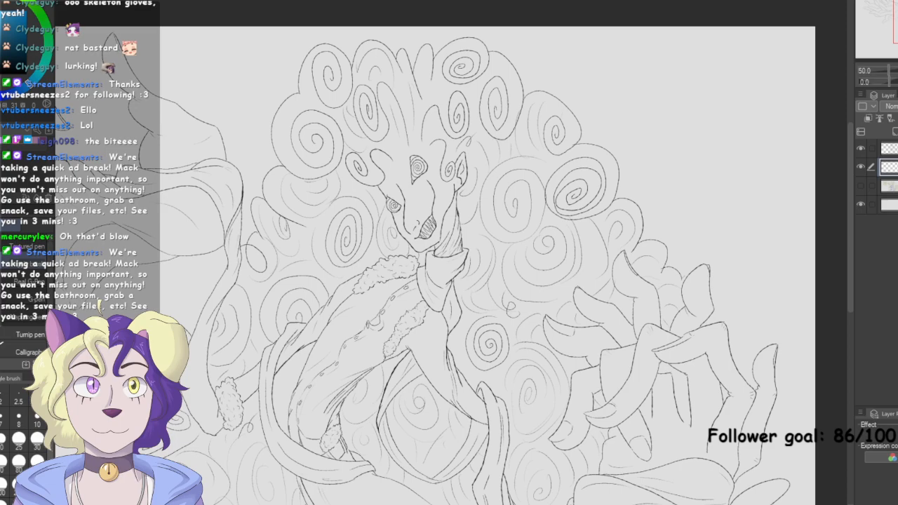
key("ctrl+0")
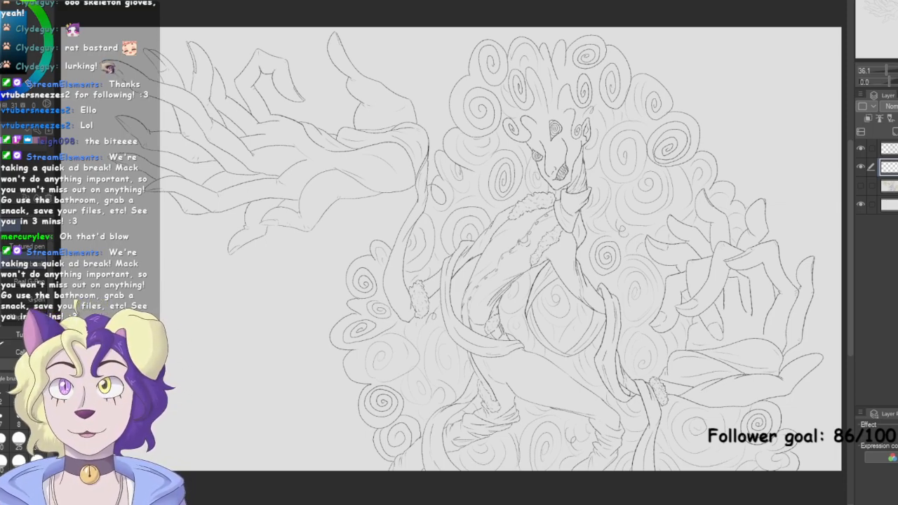
left_click_drag(421, 267, 484, 242)
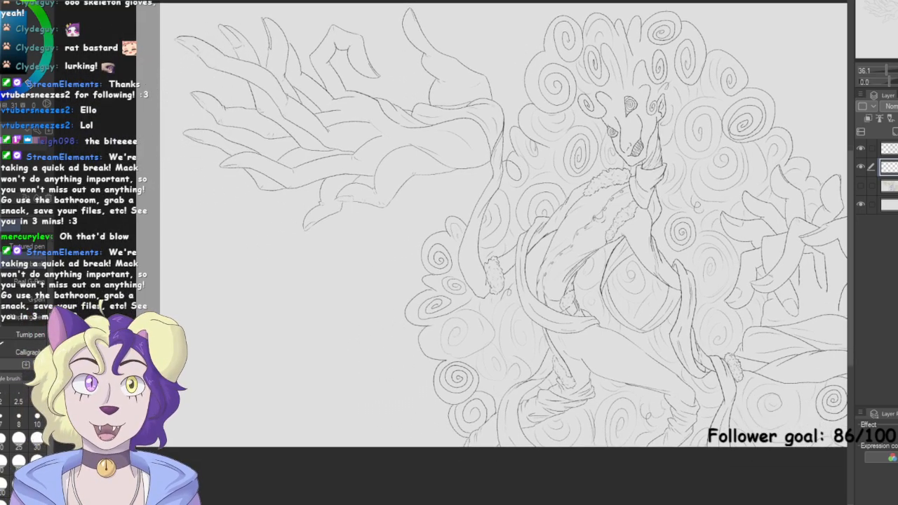
scroll(435, 248, "up", 3)
left_click_drag(807, 211, 70, 288)
key("ctrl+0")
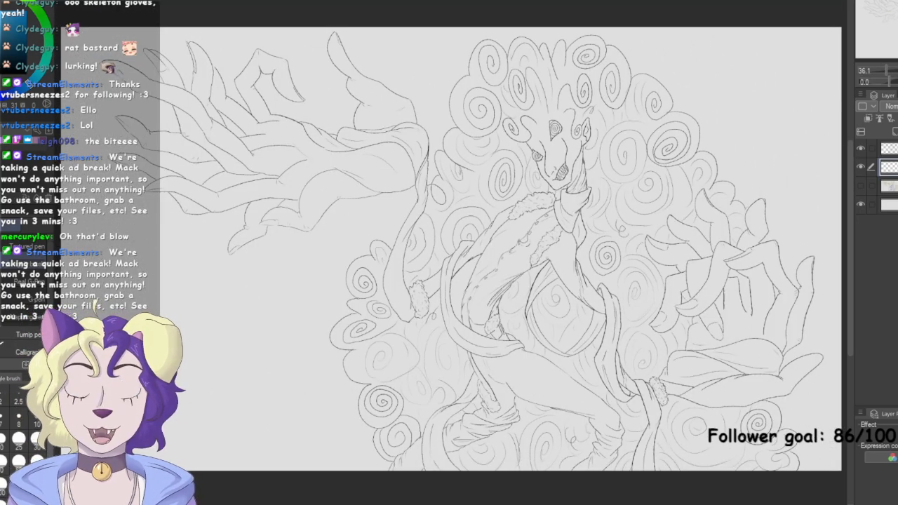
Try to fill the large outstretched hand with blue by enclosing it with the paper layer visible
left_click_drag(421, 239, 562, 300)
scroll(451, 250, "up", 3)
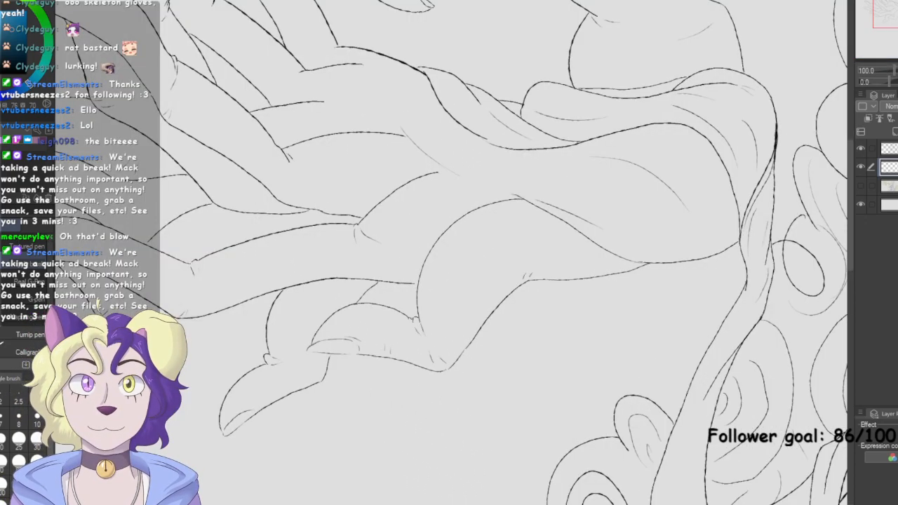
scroll(452, 256, "down", 1)
left_click_drag(450, 252, 543, 329)
left_click(5, 226)
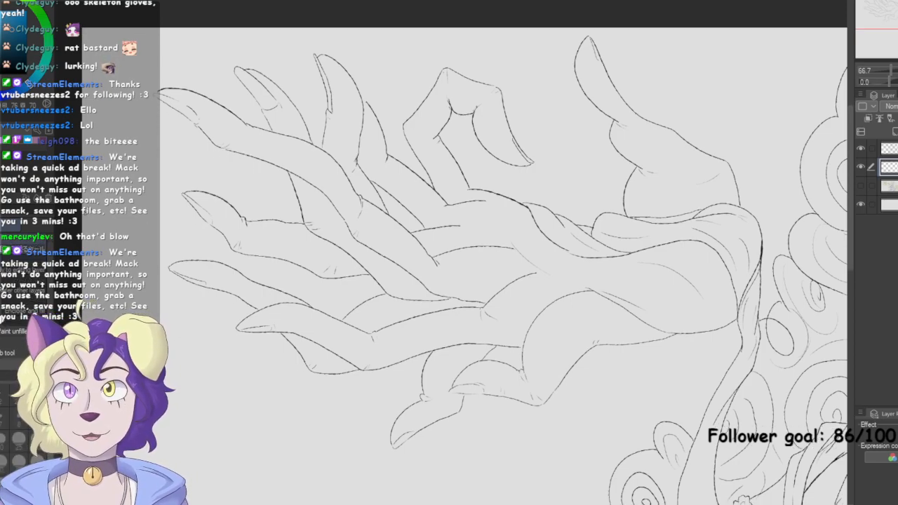
mouse_move(714, 349)
left_mouse_down()
mouse_move(742, 321)
mouse_move(774, 255)
mouse_move(759, 137)
mouse_move(669, 58)
mouse_move(534, 9)
mouse_move(250, 454)
mouse_move(494, 447)
mouse_move(666, 372)
mouse_move(733, 320)
left_mouse_up()
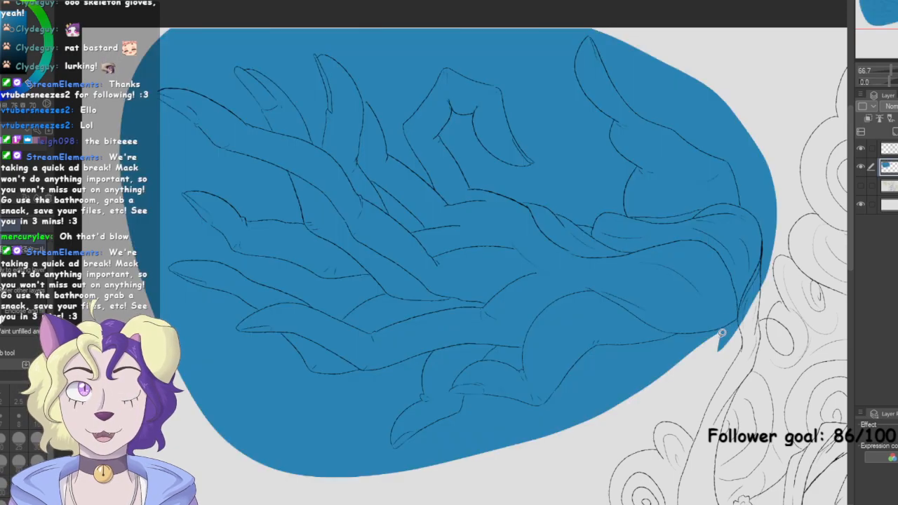
key("ctrl+z")
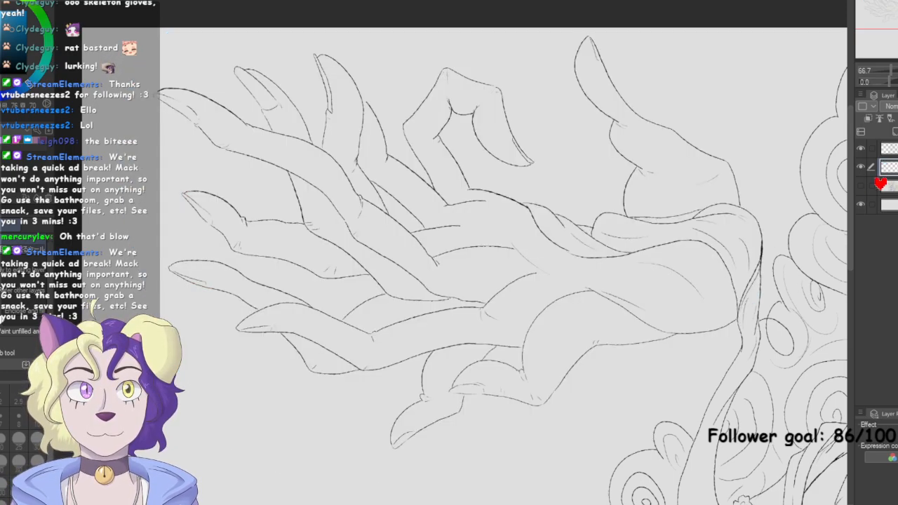
Hide the paper layer, fill the closed shapes of the large hand's fingers and wrist with blue, and show the paper again
left_click(861, 185)
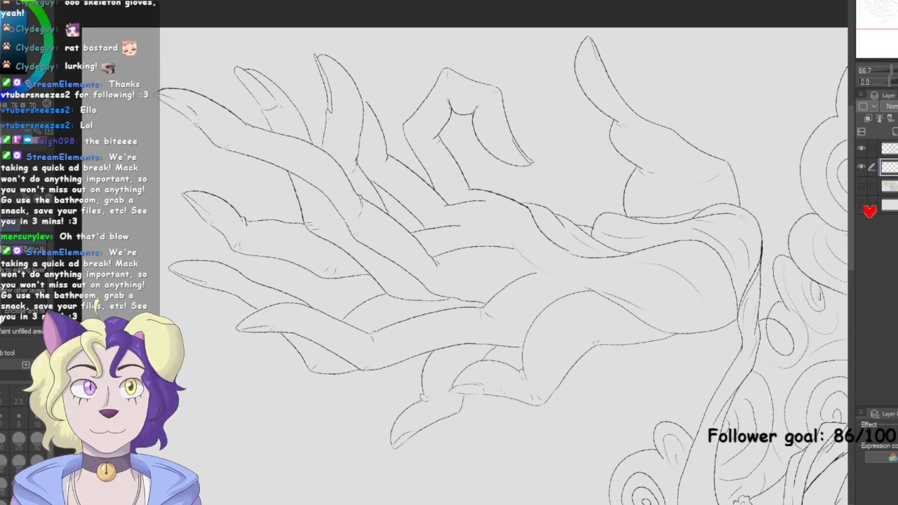
left_click(861, 204)
mouse_move(773, 254)
left_mouse_down()
mouse_move(498, 12)
mouse_move(106, 162)
mouse_move(583, 419)
mouse_move(751, 303)
left_mouse_up()
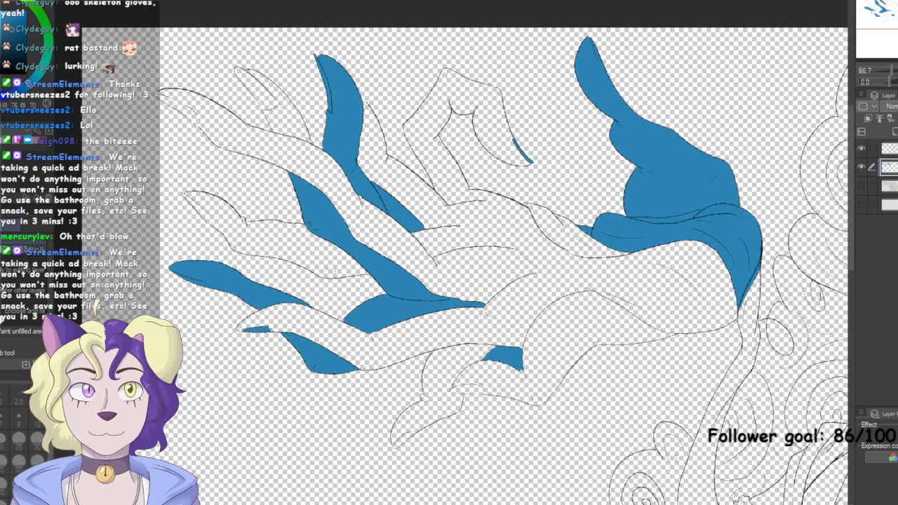
key("ctrl+z")
mouse_move(673, 365)
left_mouse_down()
mouse_move(656, 26)
mouse_move(125, 73)
mouse_move(372, 466)
mouse_move(730, 323)
left_mouse_up()
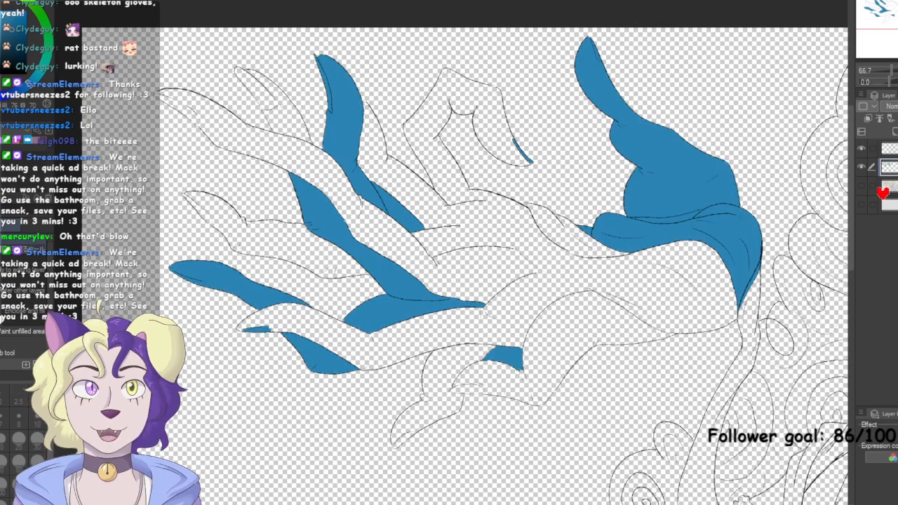
left_click(862, 204)
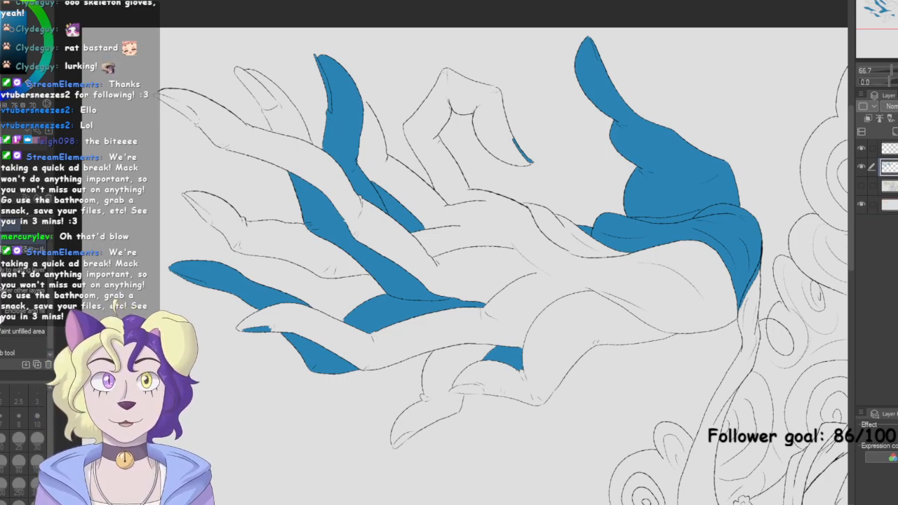
Lasso the small blue patch above the bent lower finger, delete it from the color layer, and deselect
left_click(885, 205)
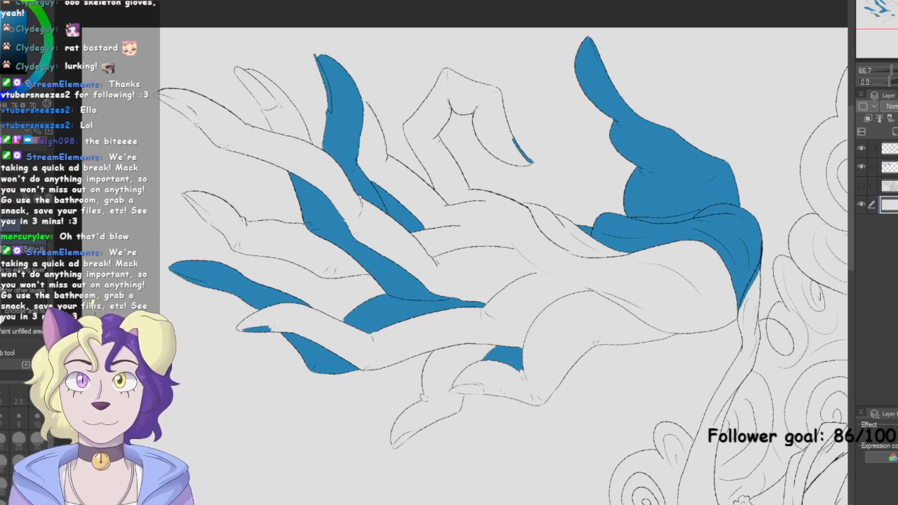
key("ctrl+plus")
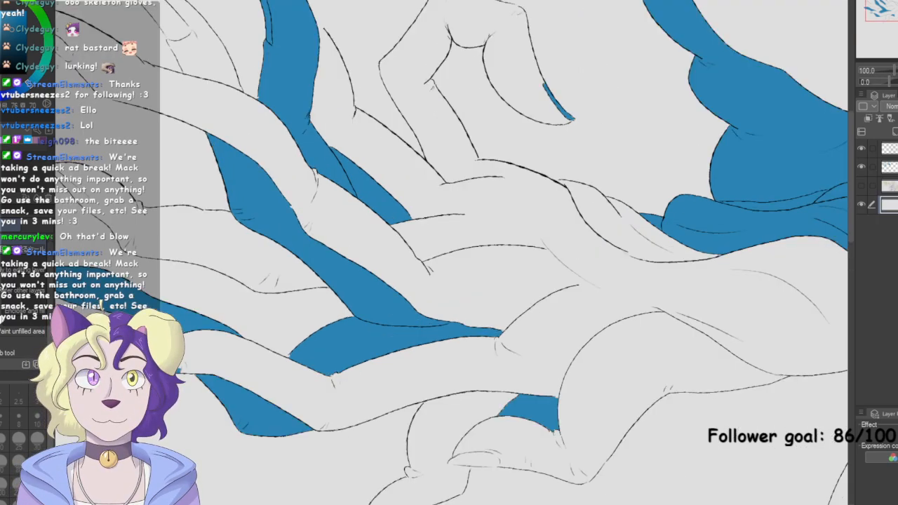
mouse_move(897, 9)
left_mouse_down()
mouse_move(885, 2)
mouse_move(892, 14)
left_mouse_up()
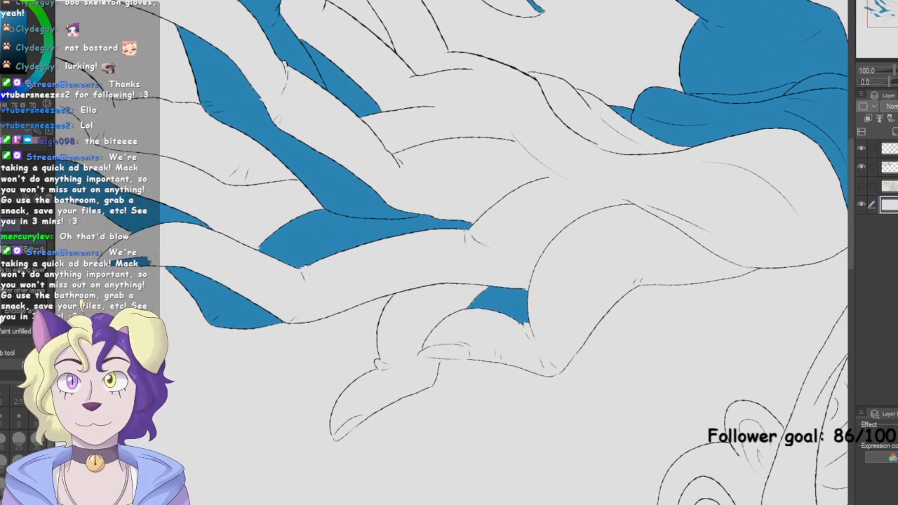
key("m")
mouse_move(603, 264)
left_mouse_down()
mouse_move(427, 306)
mouse_move(600, 277)
left_mouse_up()
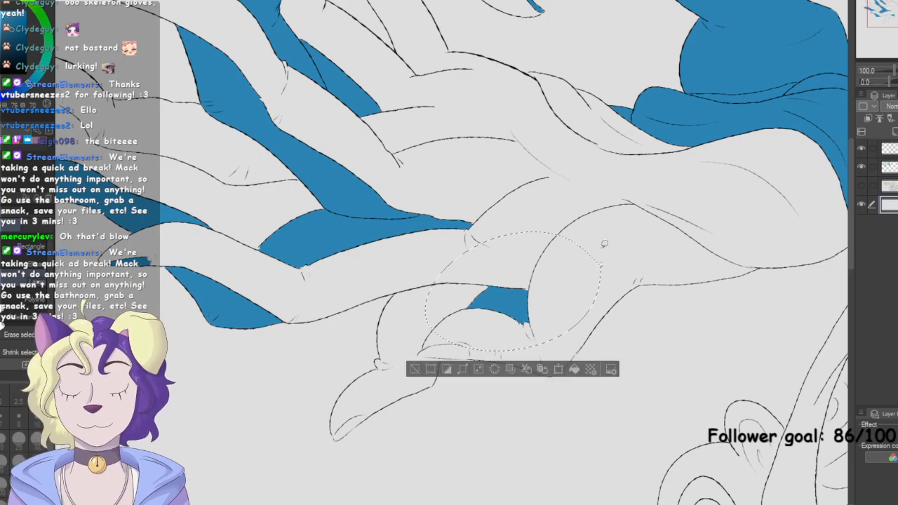
key("Delete")
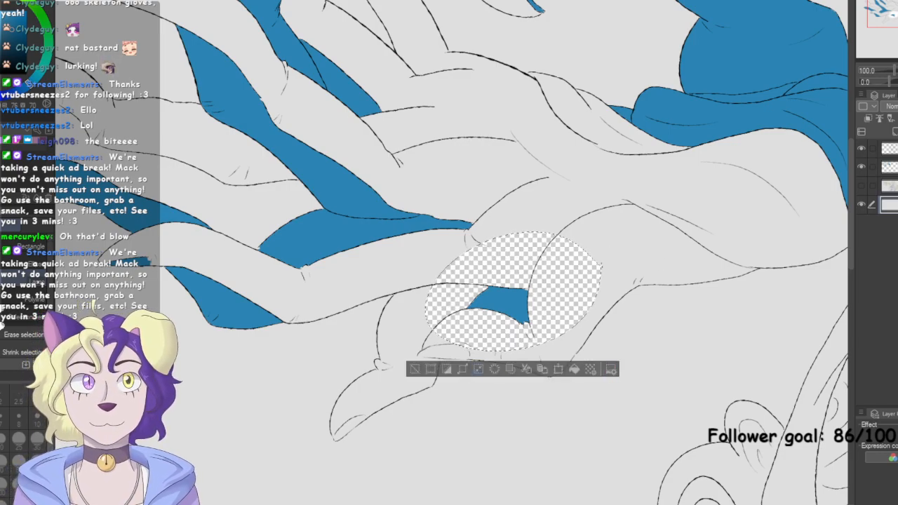
key("ctrl+z")
left_click(889, 167)
key("Delete")
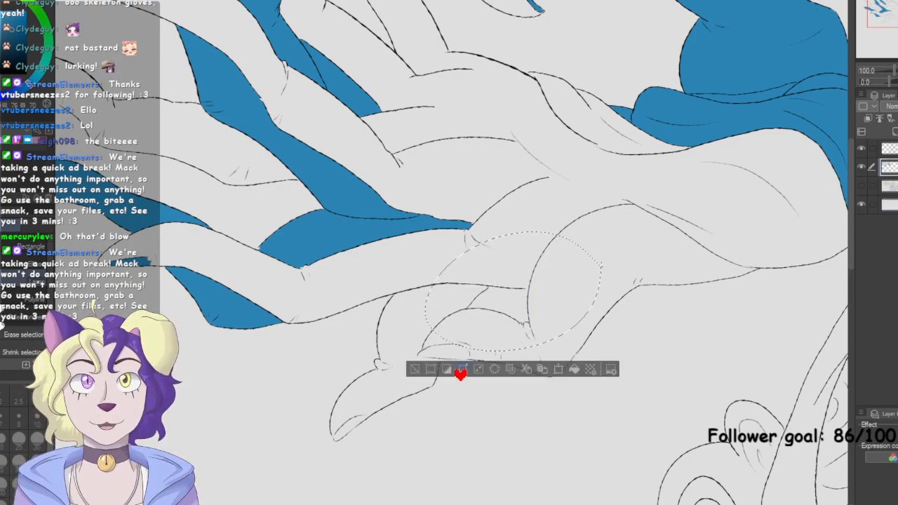
left_click(416, 369)
Bridge the outline gaps on the large hand's lower fingers with blue strokes of the Textured pen at size 10
mouse_move(421, 225)
left_mouse_down()
mouse_move(549, 370)
mouse_move(519, 360)
left_mouse_up()
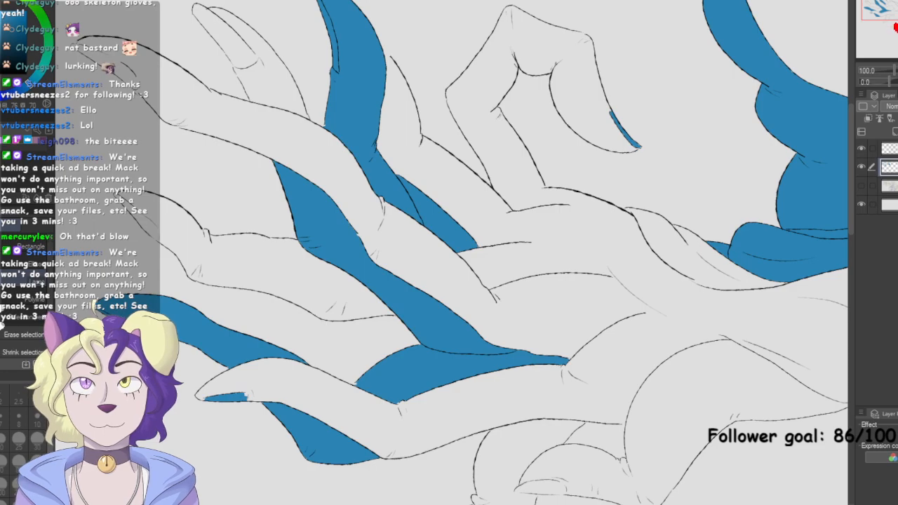
key("p")
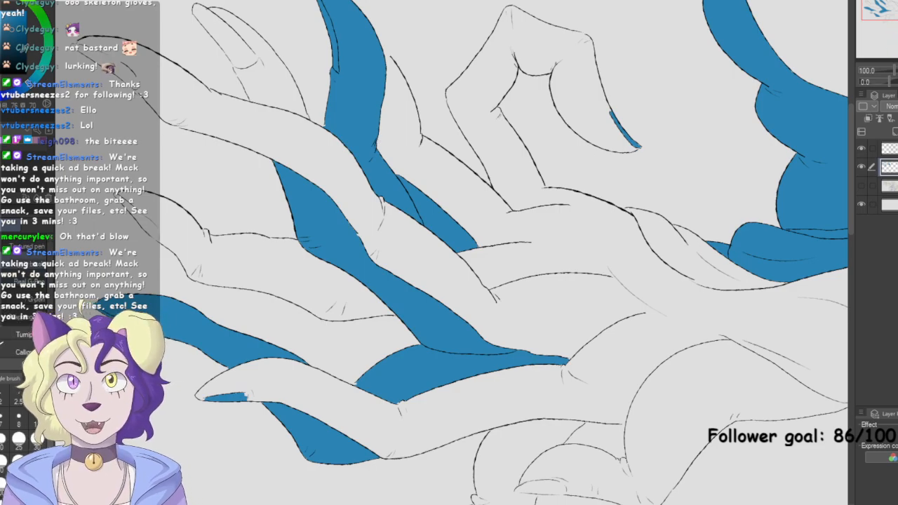
left_click(35, 245)
mouse_move(421, 351)
left_mouse_down()
mouse_move(441, 349)
mouse_move(450, 127)
left_mouse_up()
key("ctrl+plus")
key("ctrl+plus")
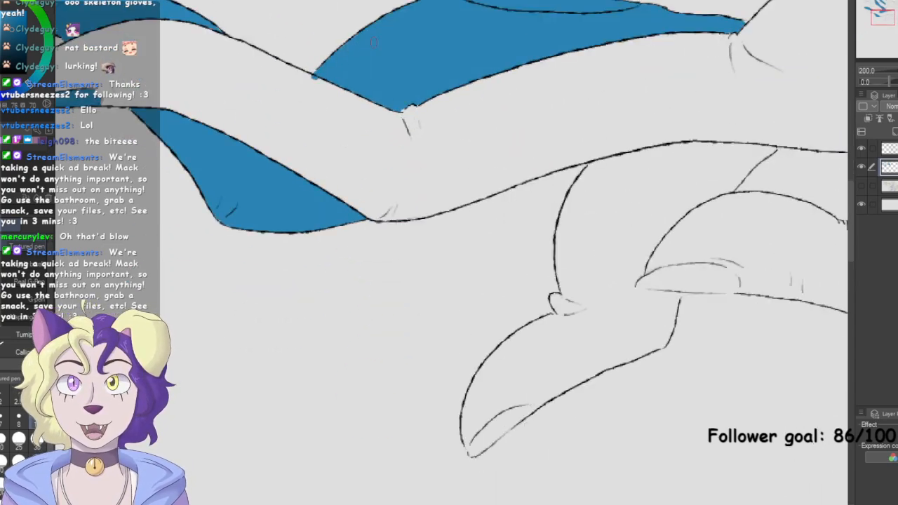
mouse_move(779, 41)
left_mouse_down()
mouse_move(821, 144)
mouse_move(799, 161)
mouse_move(774, 145)
left_mouse_up()
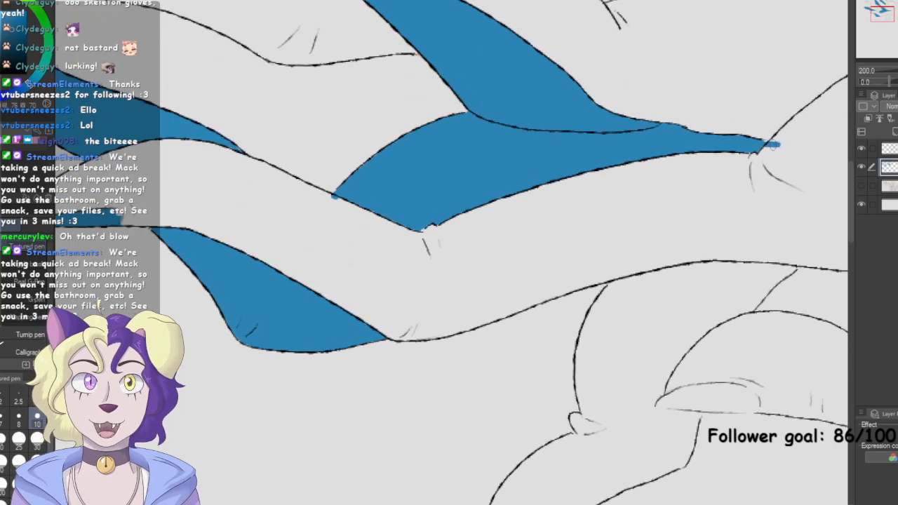
left_click(877, 13)
left_click_drag(878, 12, 879, 10)
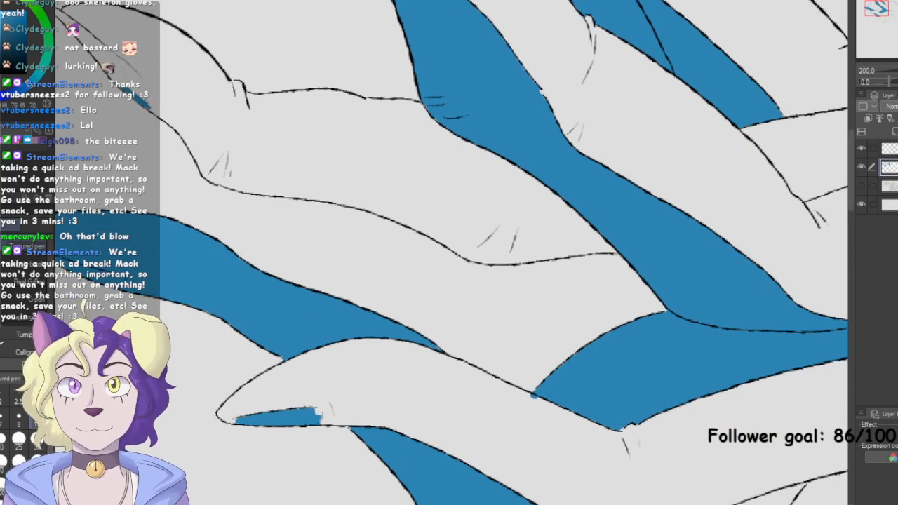
Bridge the outline gaps on the upper fingers, the curled finger's base and the back of the hand with blue strokes
left_click_drag(879, 10, 878, 7)
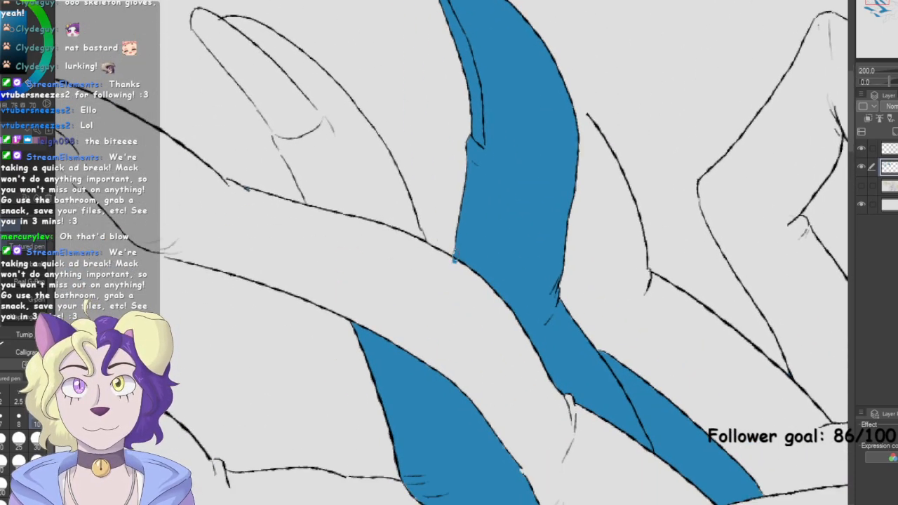
mouse_move(276, 139)
left_mouse_down()
mouse_move(257, 104)
mouse_move(265, 119)
left_mouse_up()
mouse_move(246, 89)
left_mouse_down()
mouse_move(290, 162)
mouse_move(283, 155)
left_mouse_up()
left_click_drag(877, 3, 875, 2)
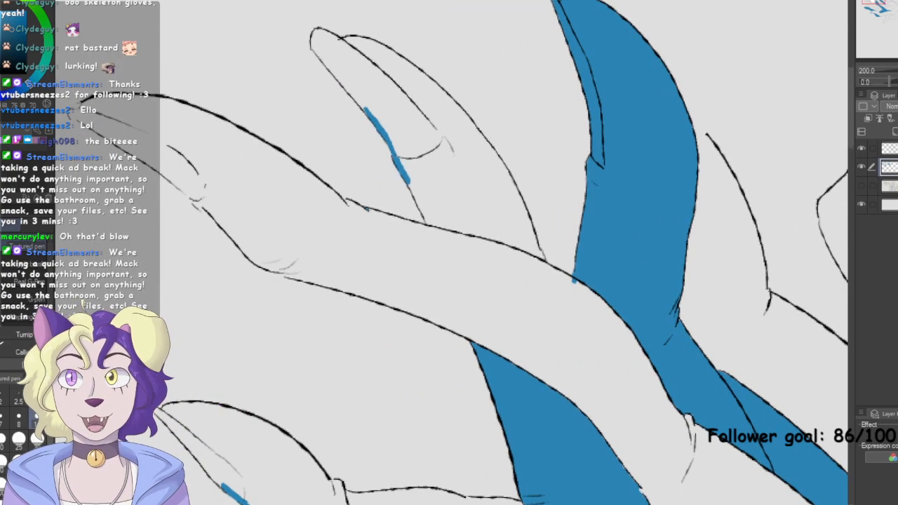
left_click_drag(175, 180, 212, 217)
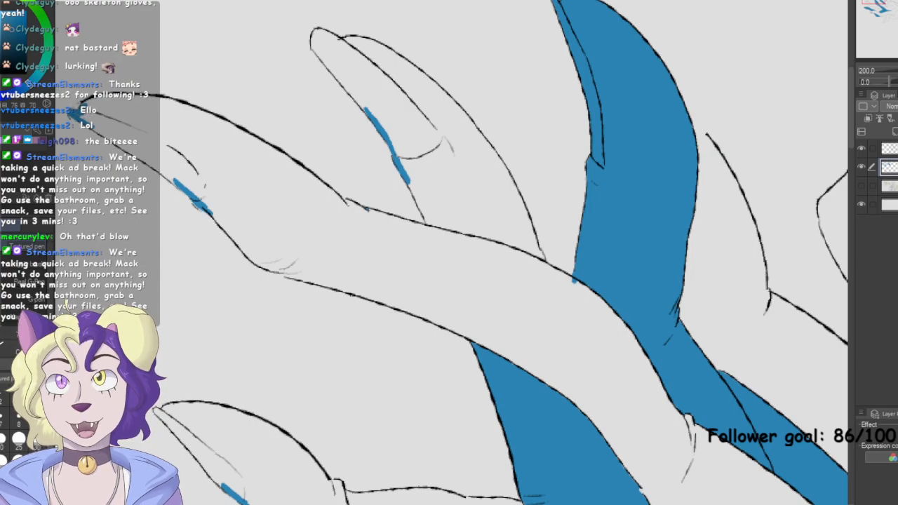
mouse_move(269, 263)
left_mouse_down()
mouse_move(307, 279)
mouse_move(270, 270)
mouse_move(290, 272)
left_mouse_up()
mouse_move(694, 128)
left_mouse_down()
mouse_move(716, 148)
mouse_move(704, 139)
left_mouse_up()
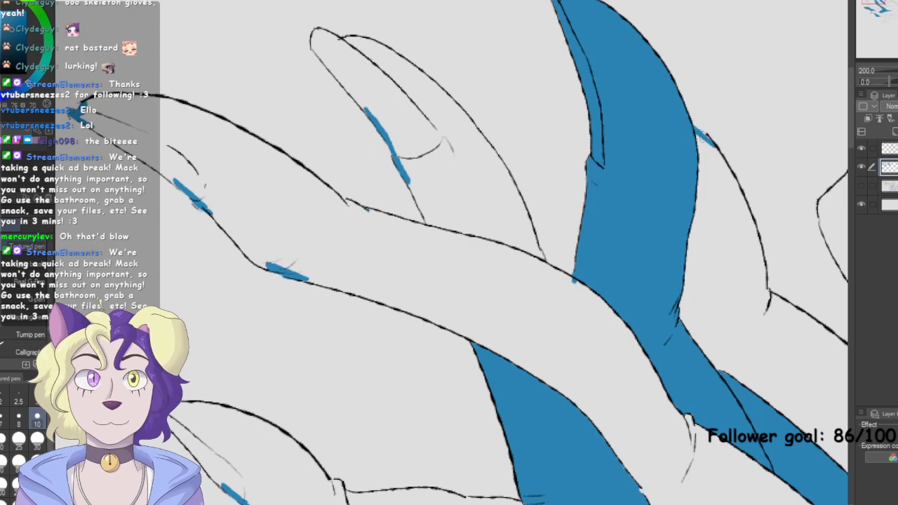
left_click_drag(881, 4, 893, 10)
left_click_drag(611, 207, 623, 222)
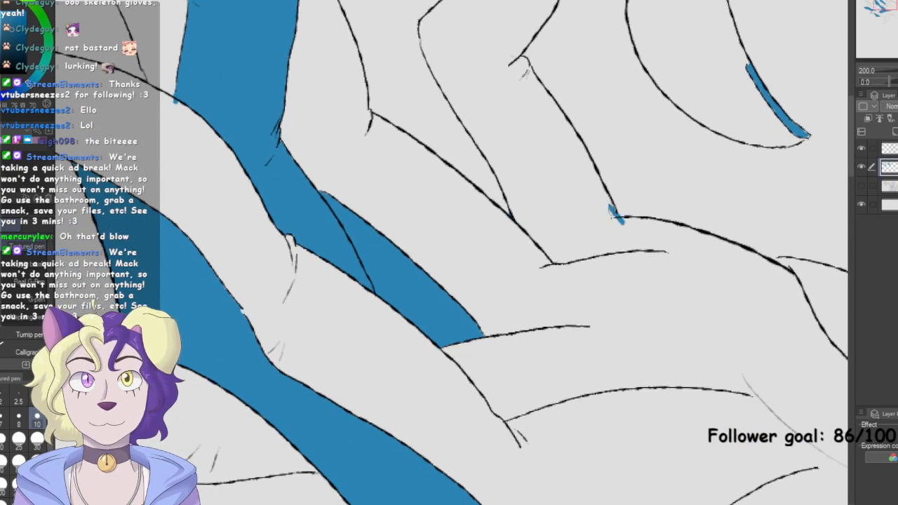
left_click_drag(765, 268, 788, 257)
Hide the paper layer and fill the remaining palm and upper fingers of the large hand with blue by enclosing them
key("ctrl+minus")
mouse_move(890, 7)
left_mouse_down()
mouse_move(897, 10)
mouse_move(889, 12)
left_mouse_up()
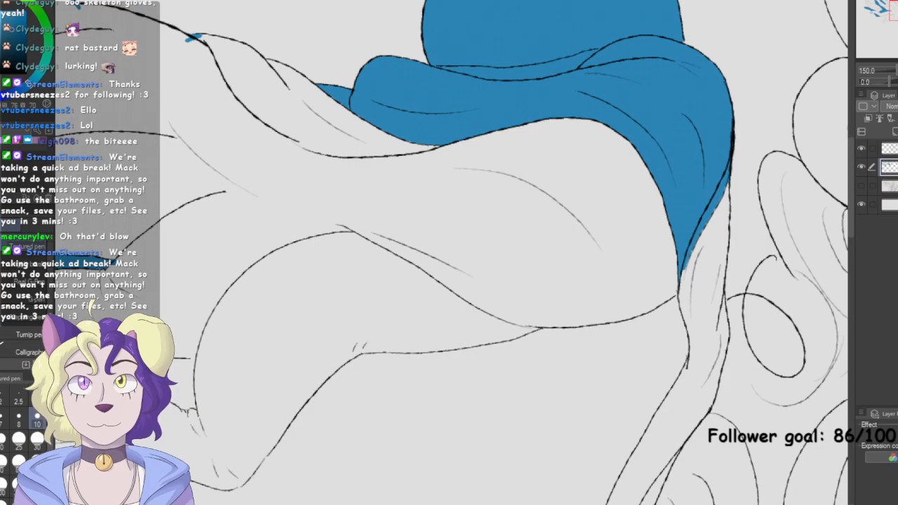
key("ctrl+minus")
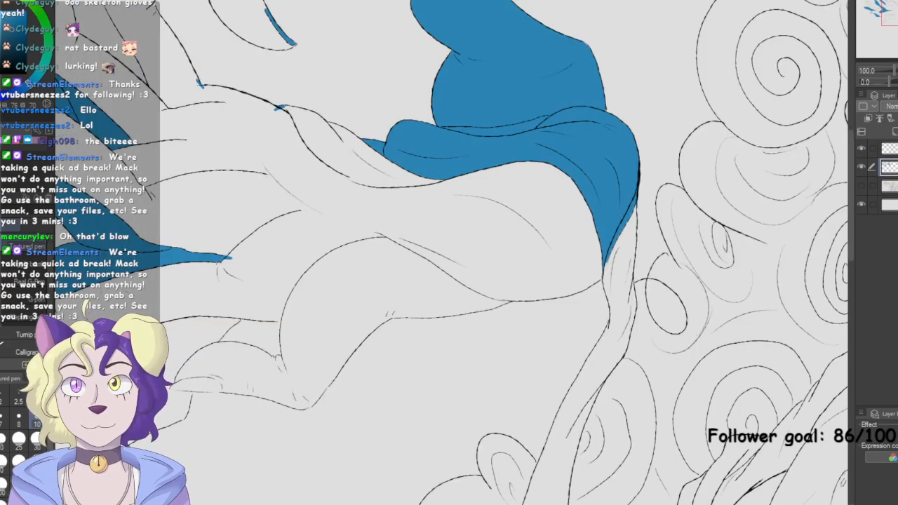
key("ctrl+minus")
left_click_drag(526, 140, 651, 231)
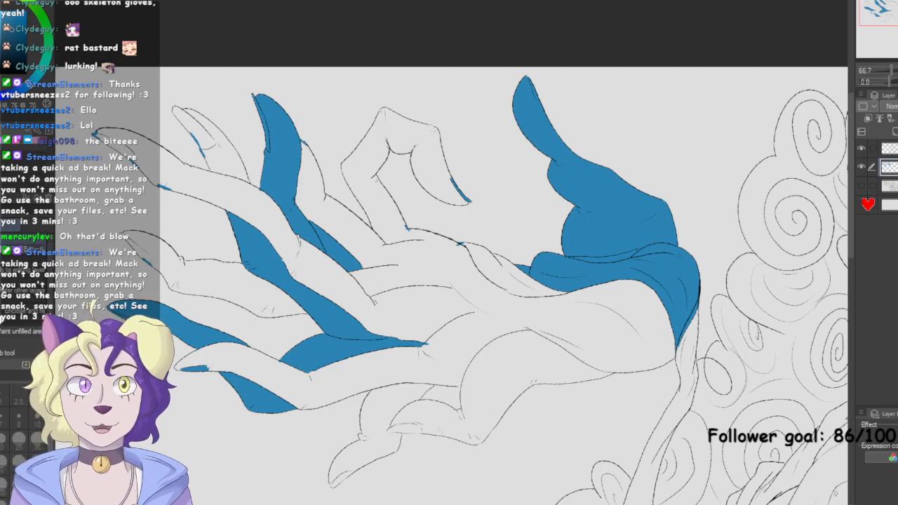
left_click(862, 203)
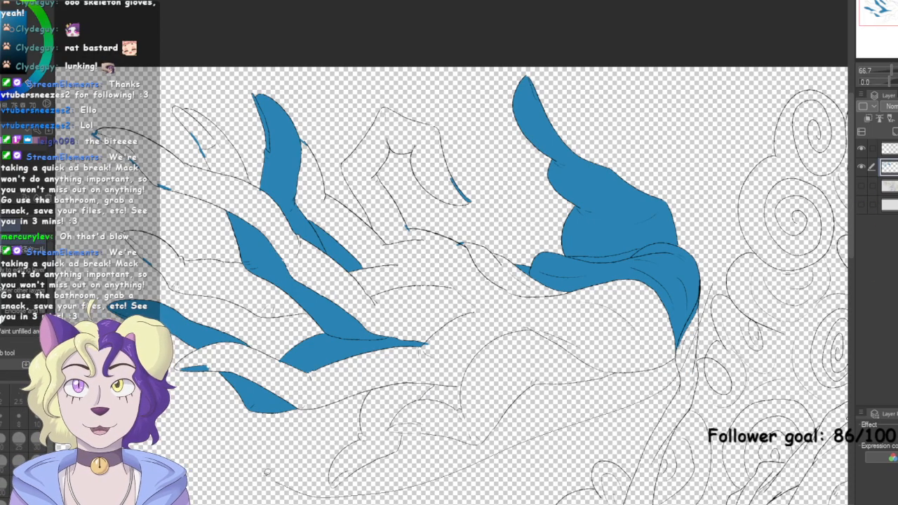
mouse_move(72, 206)
left_mouse_down()
mouse_move(436, 37)
mouse_move(723, 271)
mouse_move(726, 287)
left_mouse_up()
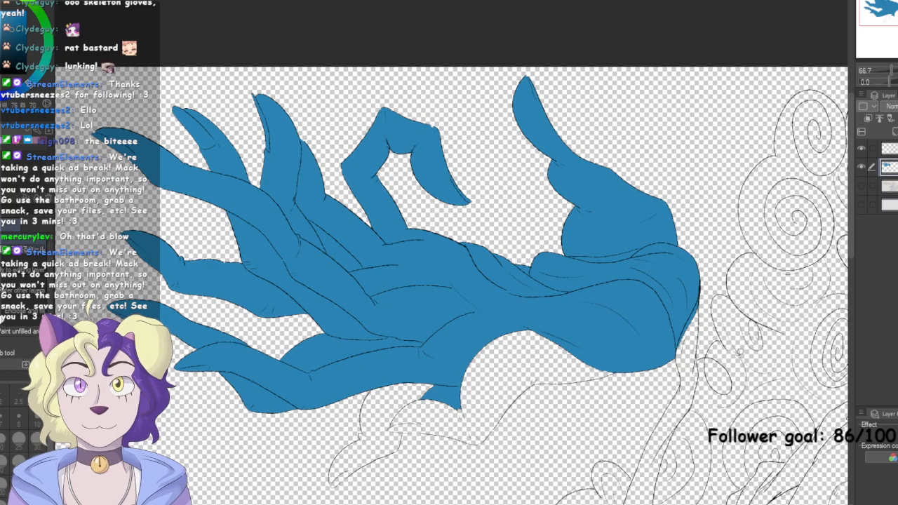
Show the paper layer, try a darker stroke between the upper fingers, and undo it
mouse_move(897, 7)
left_mouse_down()
mouse_move(897, 40)
mouse_move(897, 0)
mouse_move(890, 3)
left_mouse_up()
key("ctrl+plus")
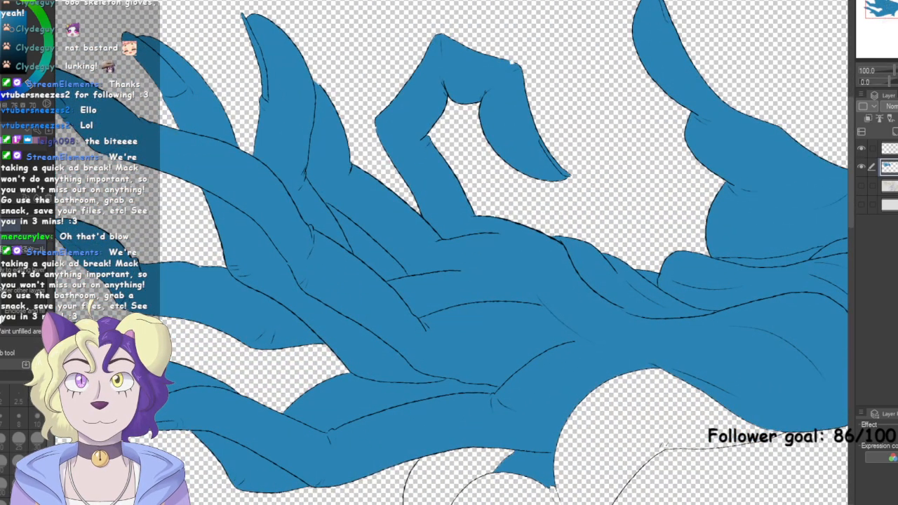
left_click(862, 204)
left_click(5, 48)
key("p")
left_click_drag(360, 244, 386, 276)
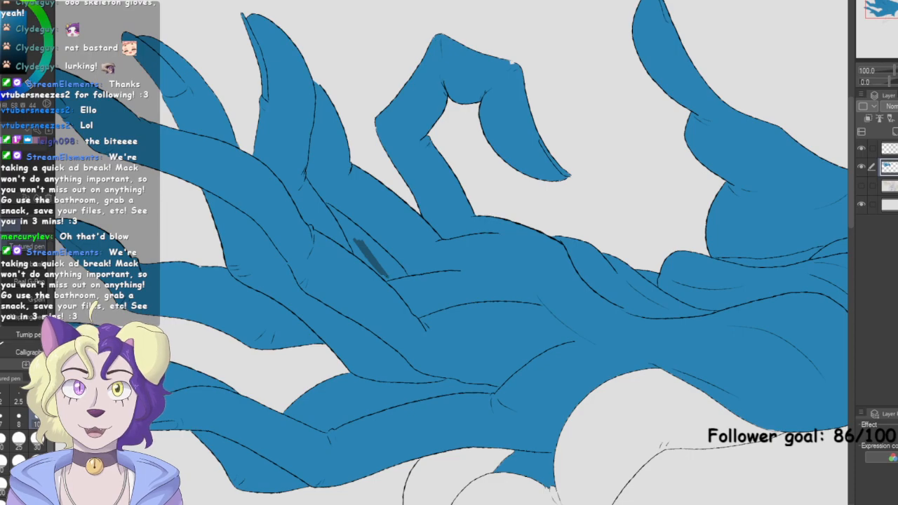
key("ctrl+z")
key("ctrl+minus")
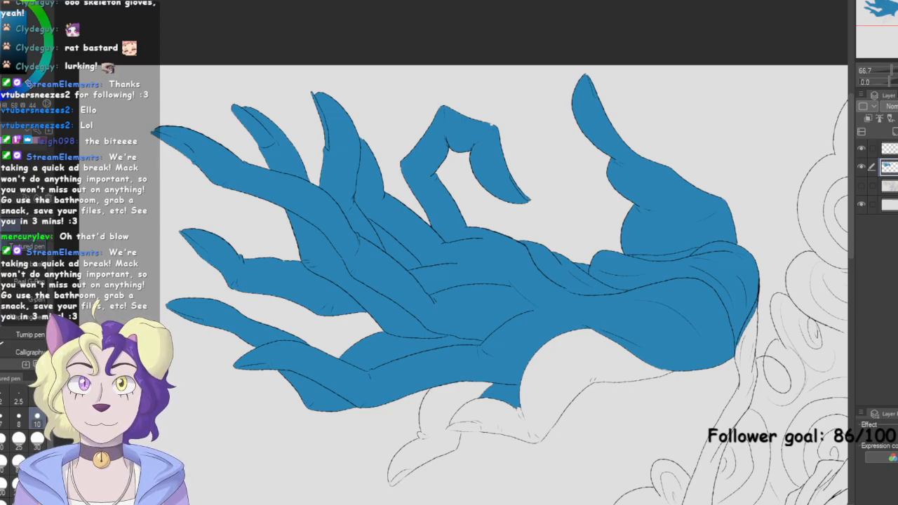
Erase the blue patch spilling into the gap above the bent lower finger, up to the outline
mouse_move(887, 6)
left_mouse_down()
mouse_move(897, 54)
mouse_move(883, 18)
left_mouse_up()
key("ctrl+plus")
key("ctrl+plus")
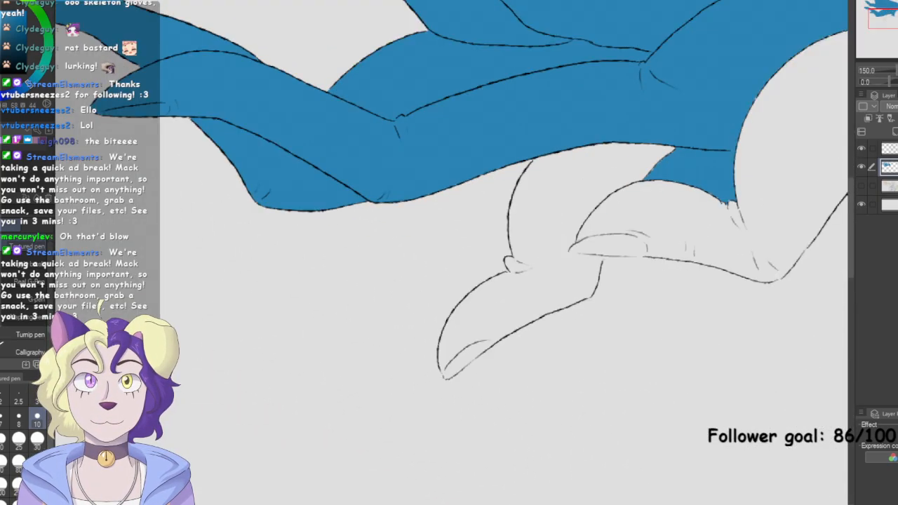
key("e")
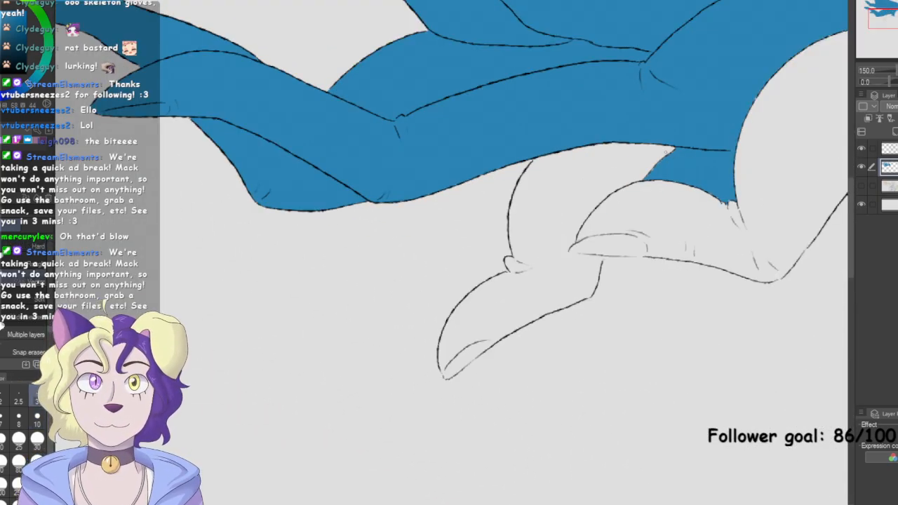
mouse_move(665, 155)
left_mouse_down()
mouse_move(740, 154)
mouse_move(678, 160)
mouse_move(647, 176)
mouse_move(677, 171)
mouse_move(640, 184)
mouse_move(686, 180)
mouse_move(770, 207)
left_mouse_up()
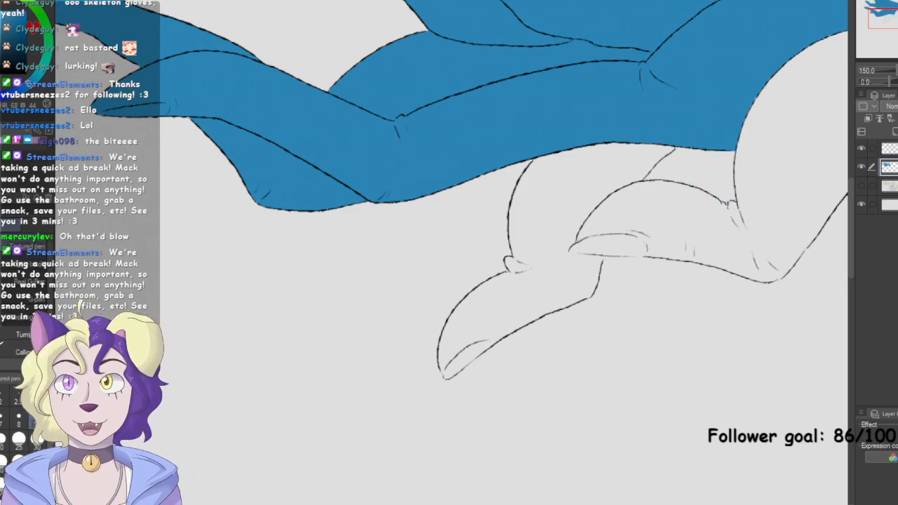
Close the outline gaps at the lowest finger's nail tip and lower knuckle with blue Textured pen strokes
mouse_move(882, 17)
left_mouse_down()
mouse_move(878, 3)
mouse_move(893, 3)
mouse_move(878, 1)
mouse_move(886, 19)
left_mouse_up()
key("ctrl+plus")
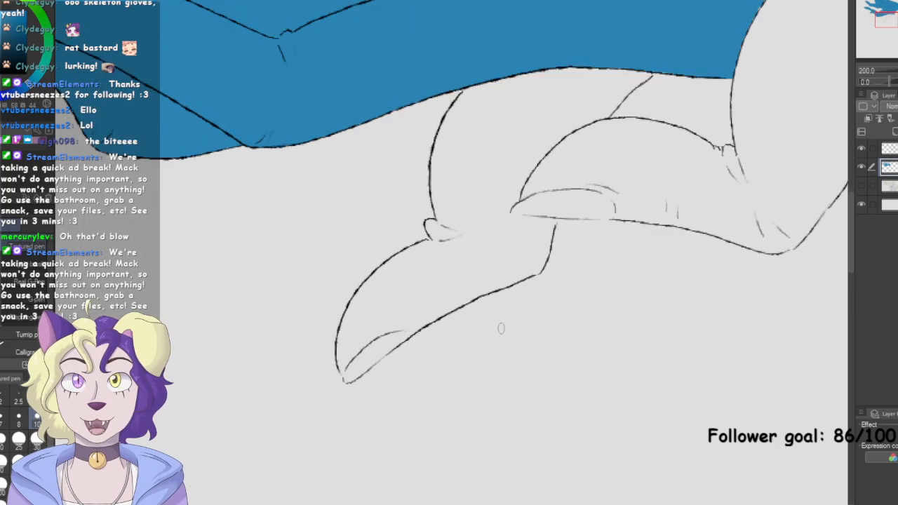
mouse_move(346, 381)
left_mouse_down()
mouse_move(342, 366)
mouse_move(347, 381)
left_mouse_up()
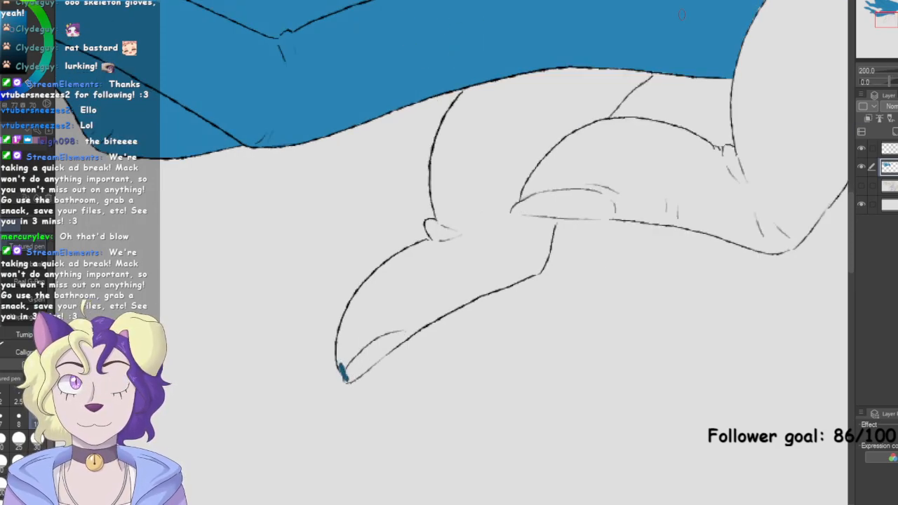
key("ctrl+z")
mouse_move(341, 365)
left_mouse_down()
mouse_move(349, 379)
mouse_move(407, 337)
left_mouse_up()
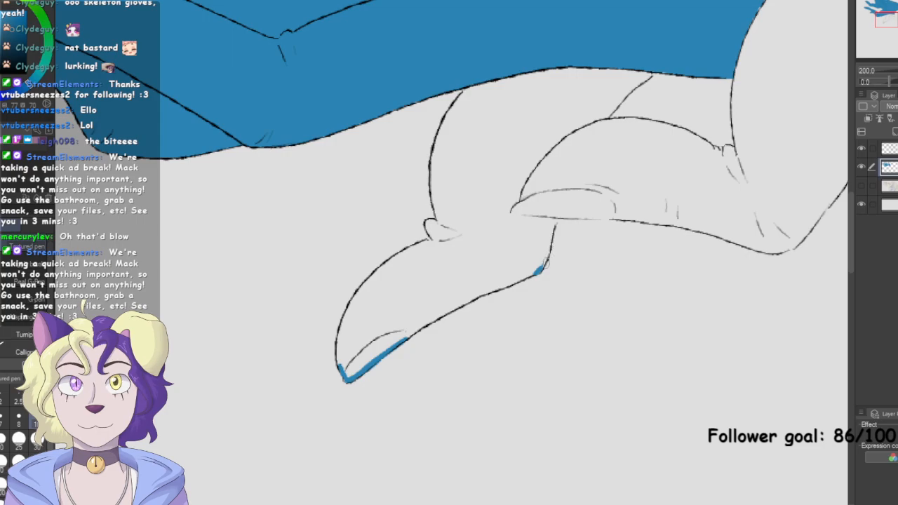
Hide the paper layer and fill the enclosed nail area at the lowest fingertip with blue
key("g")
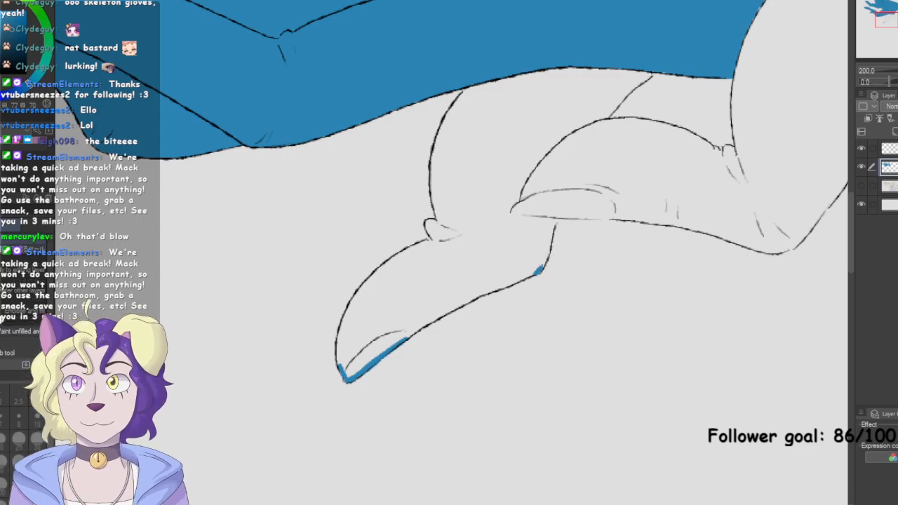
left_click(862, 186)
left_click(862, 186)
left_click(862, 204)
mouse_move(561, 309)
left_mouse_down()
mouse_move(569, 270)
mouse_move(441, 54)
mouse_move(371, 422)
mouse_move(585, 278)
left_mouse_up()
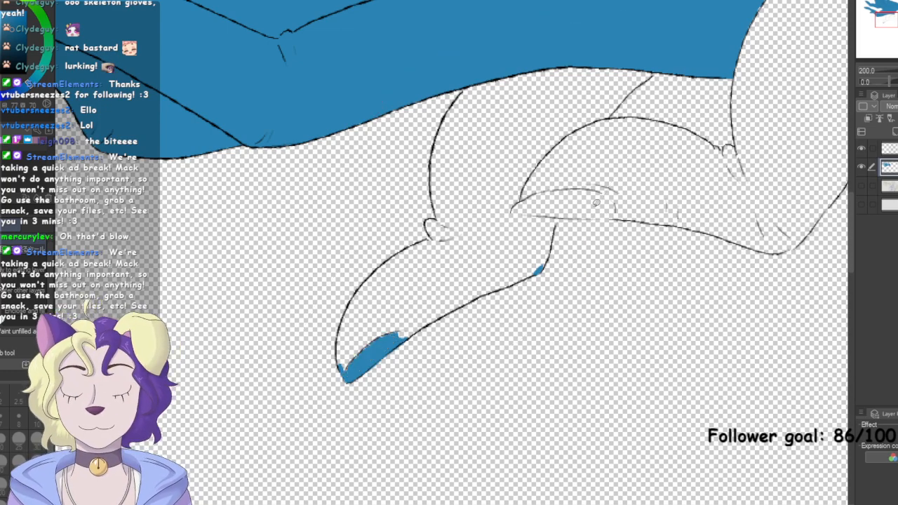
Bridge the line gap at the base of the lowest finger with a blue pen stroke and try to enclose-fill the finger
key("p")
mouse_move(553, 229)
left_mouse_down()
mouse_move(559, 212)
mouse_move(608, 169)
mouse_move(407, 92)
mouse_move(503, 312)
mouse_move(588, 230)
left_mouse_up()
key("g")
key("space")
mouse_move(527, 309)
left_mouse_down()
mouse_move(635, 77)
mouse_move(552, 322)
left_mouse_up()
mouse_move(594, 294)
left_mouse_down()
mouse_move(614, 231)
mouse_move(409, 114)
mouse_move(575, 315)
mouse_move(634, 231)
left_mouse_up()
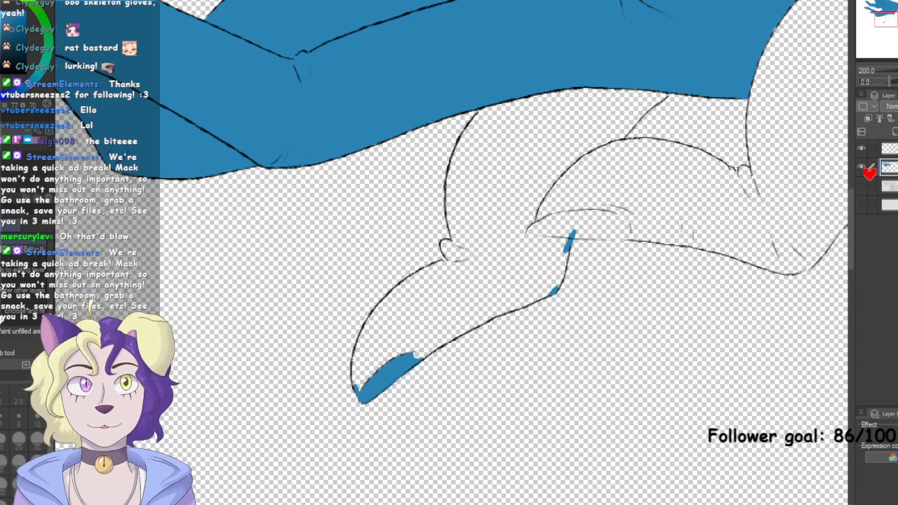
Close the outline gaps at the lowest finger's knuckle and base with blue strokes over the light backdrop, and retry the fill
left_click(862, 204)
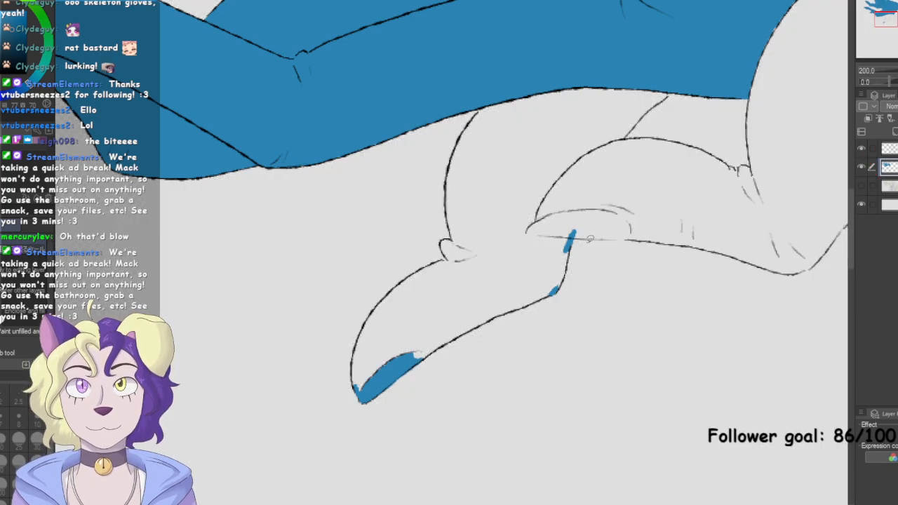
key("p")
left_click_drag(460, 258, 447, 257)
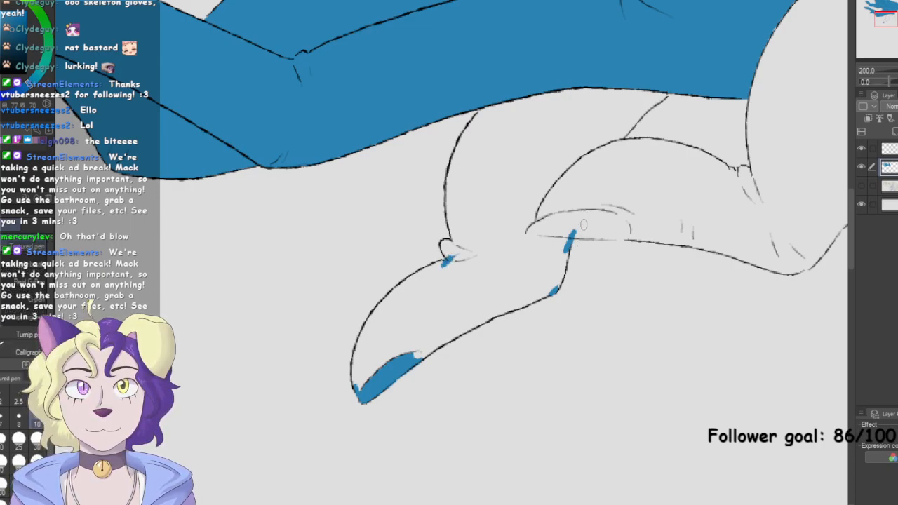
mouse_move(569, 244)
left_mouse_down()
mouse_move(604, 149)
mouse_move(626, 129)
left_mouse_up()
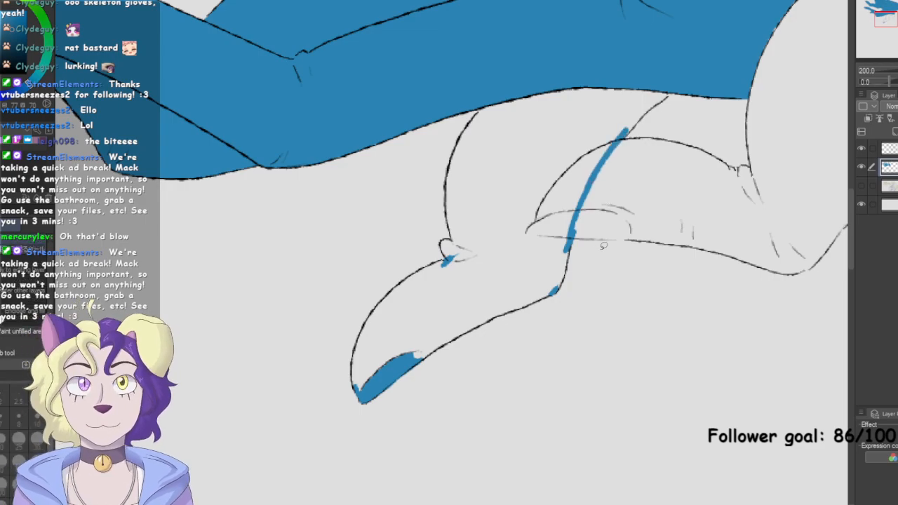
left_click(862, 204)
left_click_drag(600, 268, 699, 99)
mouse_move(698, 62)
left_mouse_down()
mouse_move(336, 429)
mouse_move(652, 268)
left_mouse_up()
left_click_drag(890, 13, 897, 8)
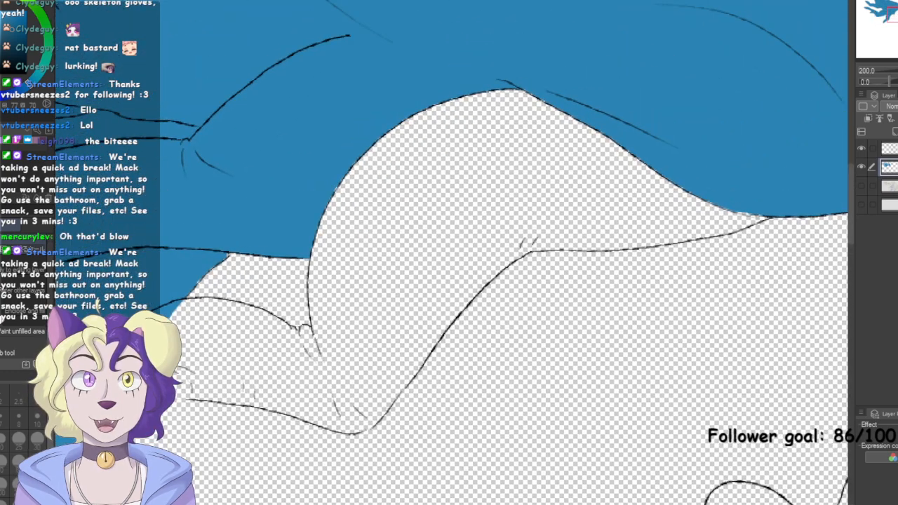
Compare the hand's outline against the sketch and backdrop layers, and patch the gap above the lower bend with a short blue stroke
left_click(862, 186)
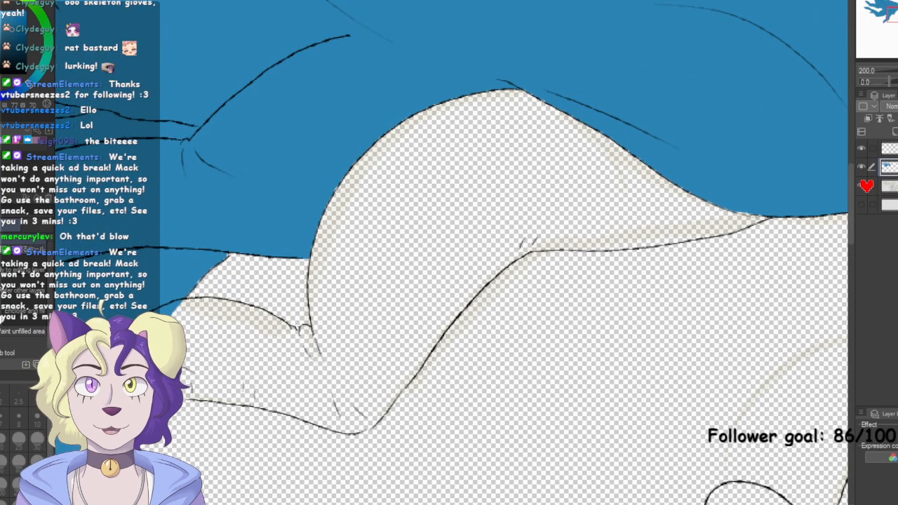
left_click(862, 186)
left_click(863, 186)
left_click(863, 203)
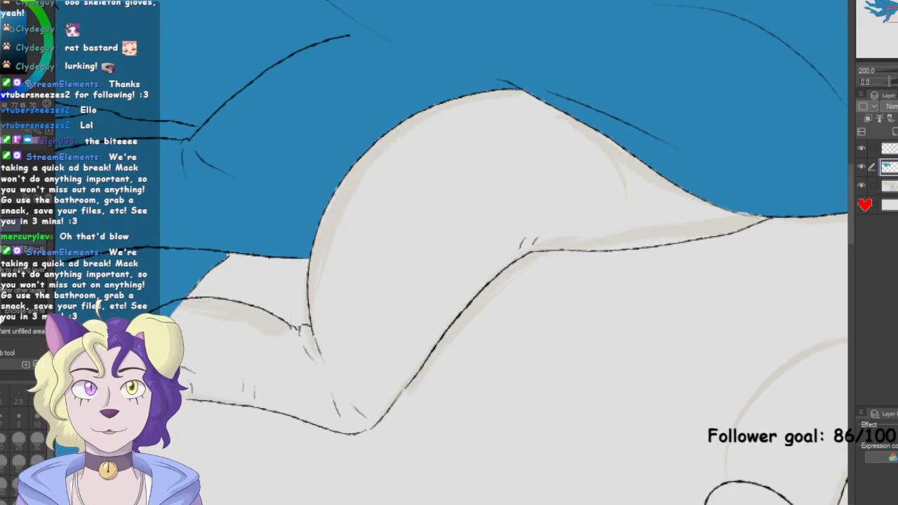
left_click(863, 203)
left_click(863, 203)
left_click(863, 186)
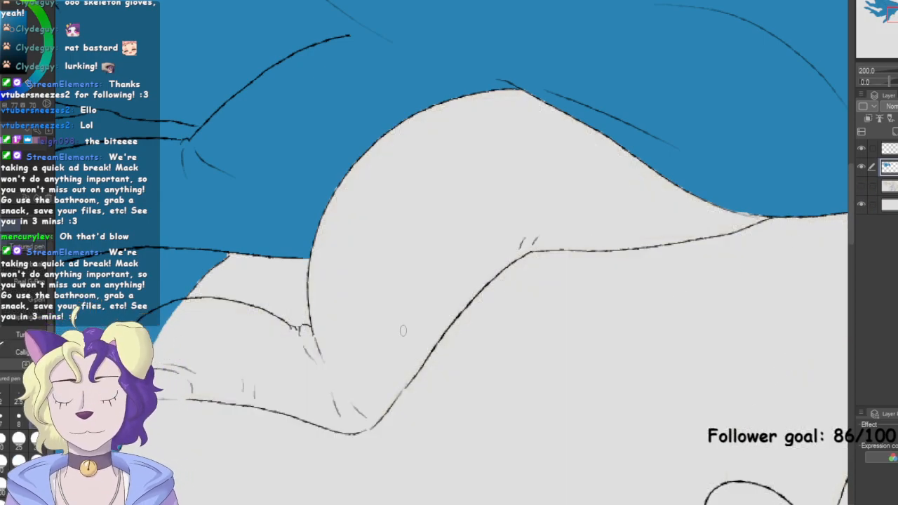
left_click_drag(404, 391, 406, 383)
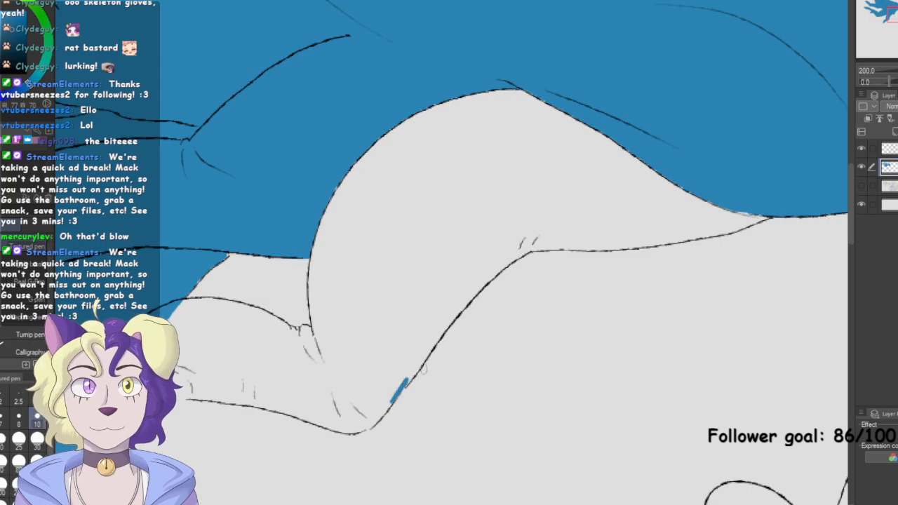
left_click(863, 188)
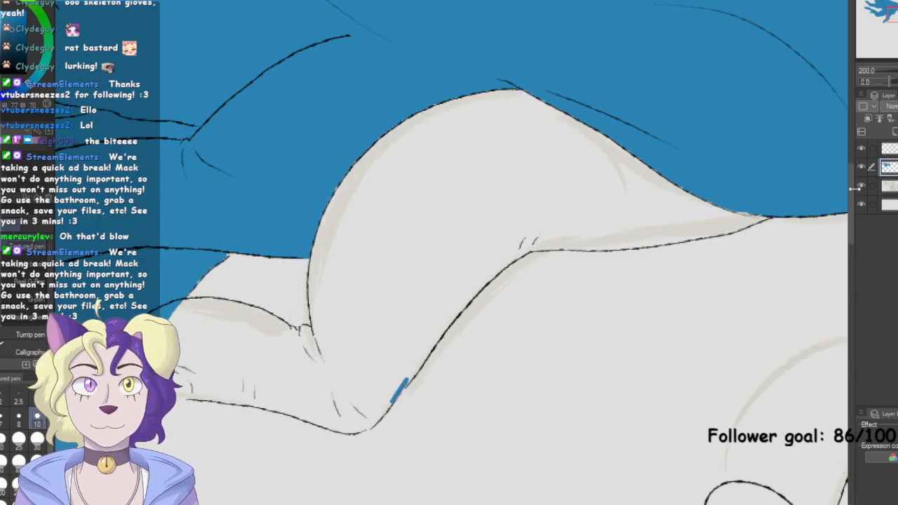
left_click(862, 167)
left_click(862, 167)
left_click(861, 185)
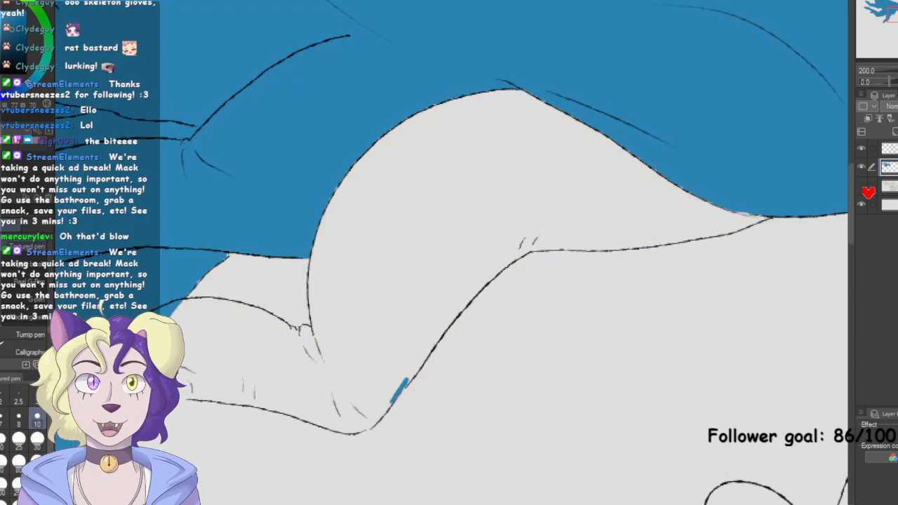
left_click(864, 205)
Try to enclose-fill the unpainted part of the hand, and extend the blue patch down around the lower bend
key("g")
mouse_move(676, 285)
left_mouse_down()
mouse_move(830, 194)
mouse_move(644, 56)
mouse_move(400, 64)
mouse_move(300, 210)
mouse_move(294, 285)
mouse_move(235, 276)
mouse_move(145, 290)
mouse_move(428, 457)
mouse_move(786, 267)
left_mouse_up()
mouse_move(465, 401)
left_mouse_down()
mouse_move(726, 279)
mouse_move(704, 71)
mouse_move(374, 87)
mouse_move(293, 280)
mouse_move(191, 277)
mouse_move(429, 469)
mouse_move(761, 278)
left_mouse_up()
key("p")
mouse_move(360, 430)
left_mouse_down()
mouse_move(384, 410)
mouse_move(364, 430)
left_mouse_up()
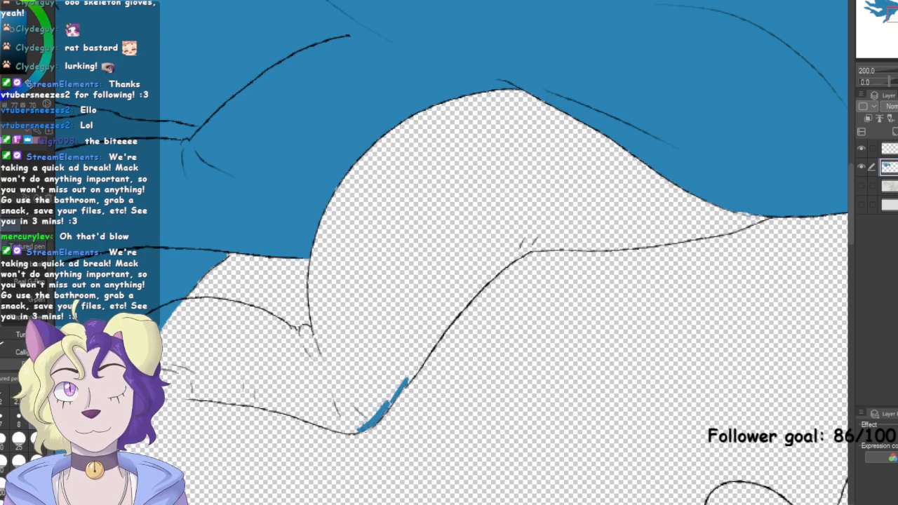
key("m")
mouse_move(483, 386)
left_mouse_down()
mouse_move(621, 308)
mouse_move(547, 45)
mouse_move(289, 281)
mouse_move(179, 279)
mouse_move(562, 399)
left_mouse_up()
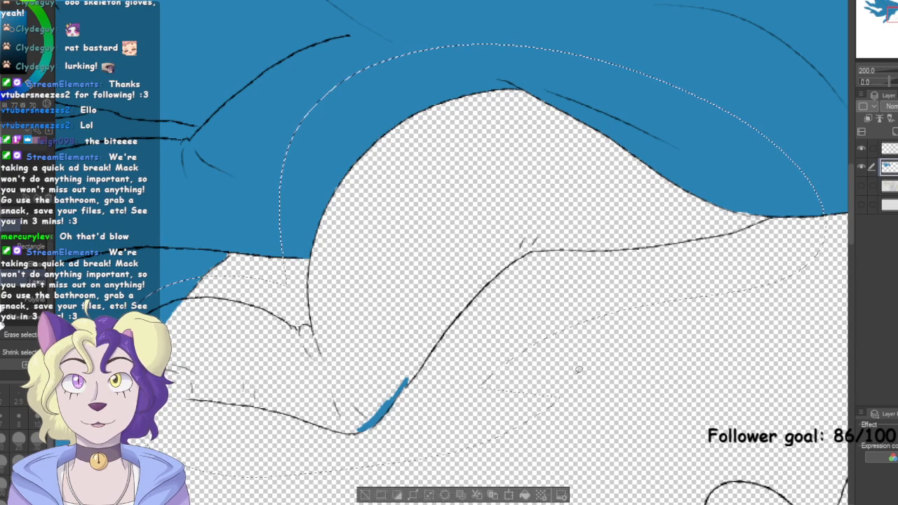
left_click(367, 494)
Retry the enclose fill, and bridge the remaining gap in the finger's lower outline with blue, checking it against the light backdrop
key("g")
mouse_move(578, 434)
left_mouse_down()
mouse_move(570, 421)
mouse_move(639, 60)
mouse_move(290, 277)
mouse_move(210, 275)
mouse_move(633, 395)
left_mouse_up()
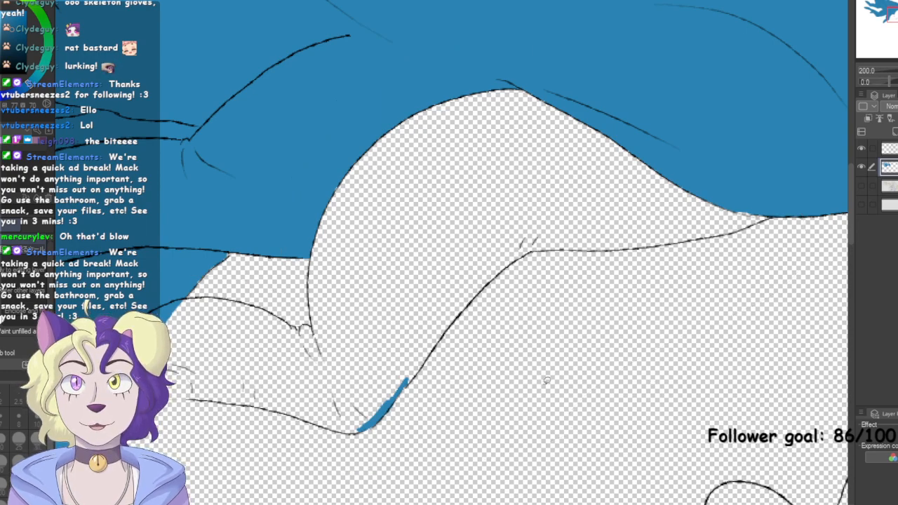
left_click(864, 187)
left_click(863, 187)
left_click(863, 205)
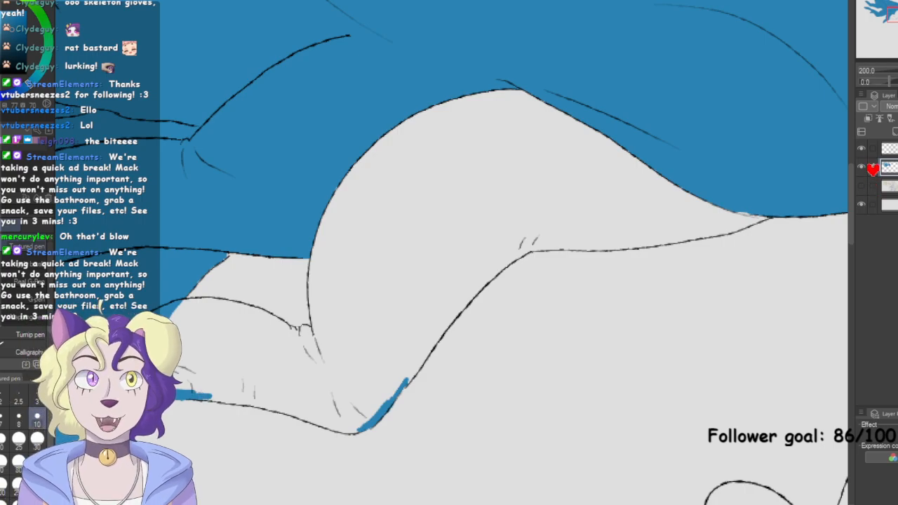
left_click(864, 149)
left_click(863, 150)
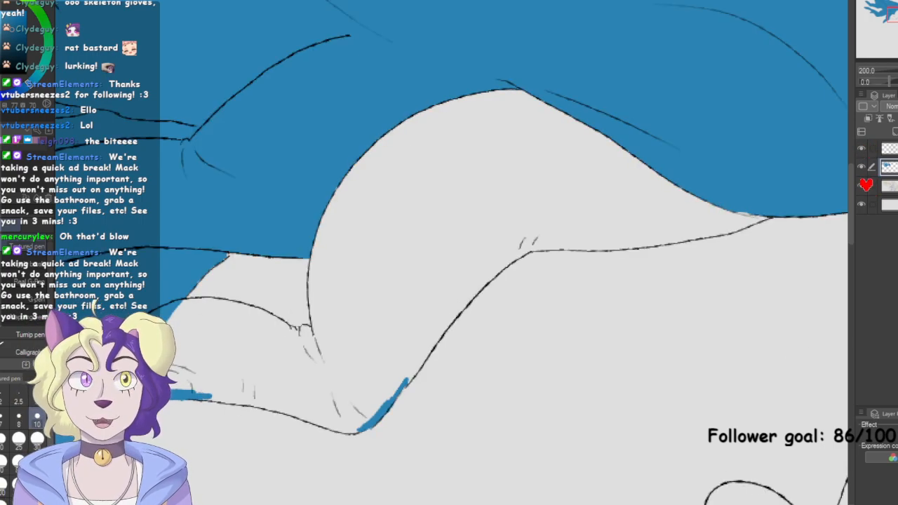
left_click(862, 205)
Enclose-fill the closed lower finger area with blue and show the light backdrop layer for the whole drawing
key("g")
mouse_move(474, 402)
left_mouse_down()
mouse_move(772, 278)
mouse_move(507, 29)
mouse_move(284, 267)
mouse_move(210, 449)
mouse_move(456, 421)
left_mouse_up()
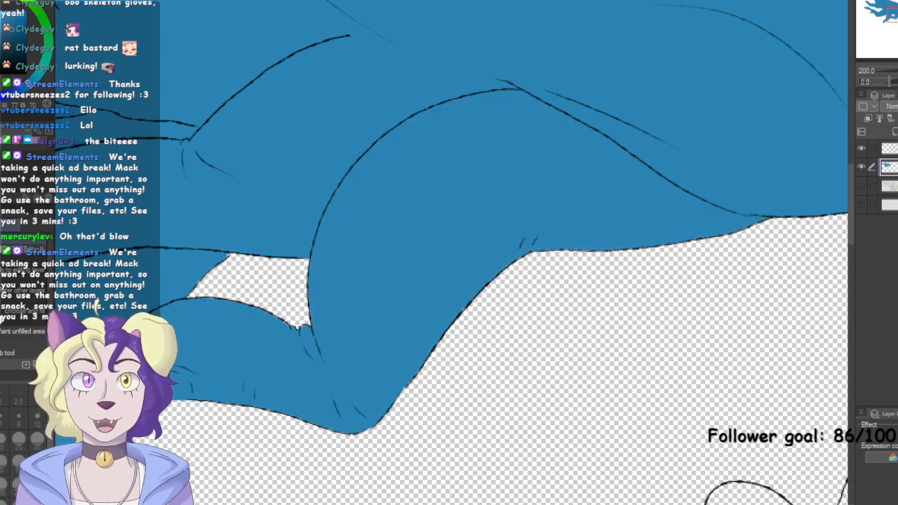
key("ctrl+0")
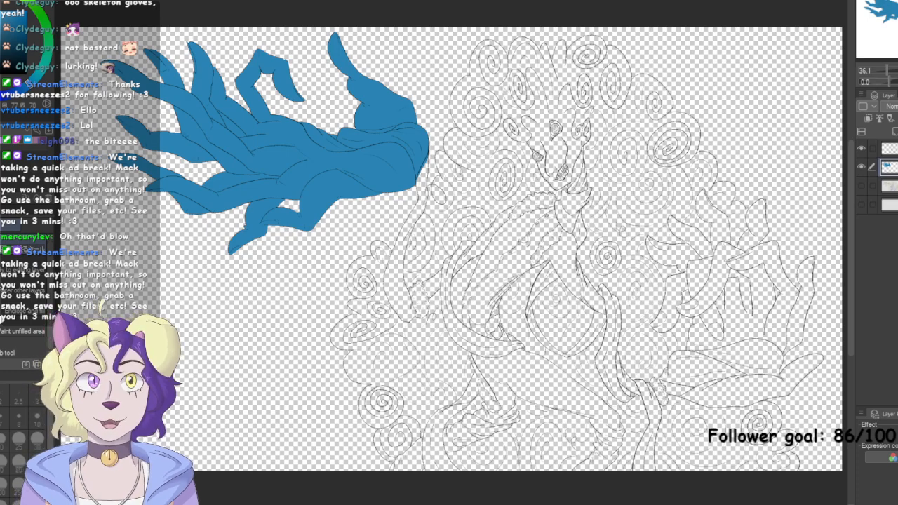
left_click(862, 204)
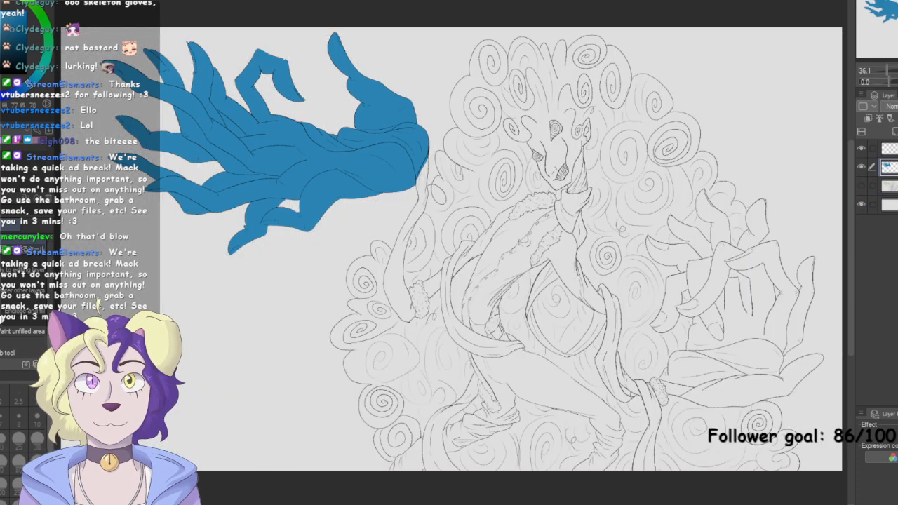
Enclose-fill the narrow arm from the large hand down to the fluffy cuff in blue with the backdrop layer hidden, and show the backdrop again
scroll(451, 246, "up", 2)
left_click_drag(449, 253, 531, 271)
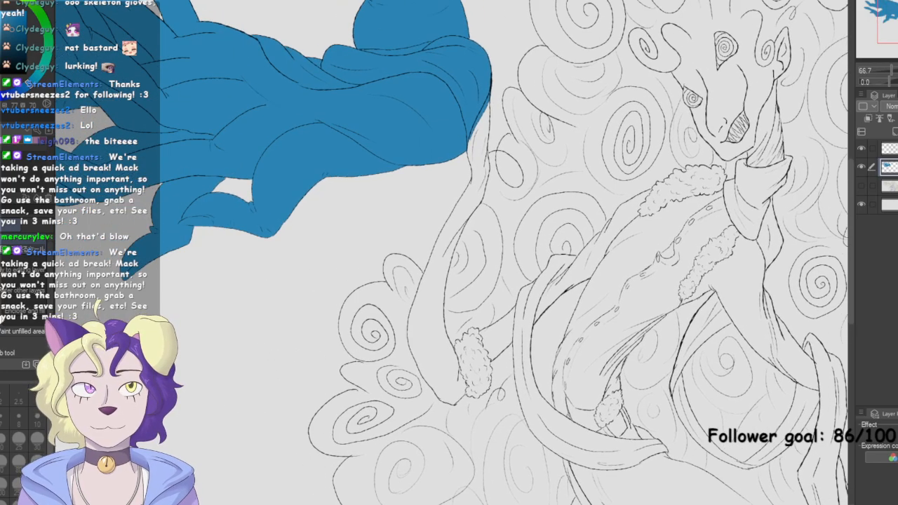
scroll(453, 256, "up", 2)
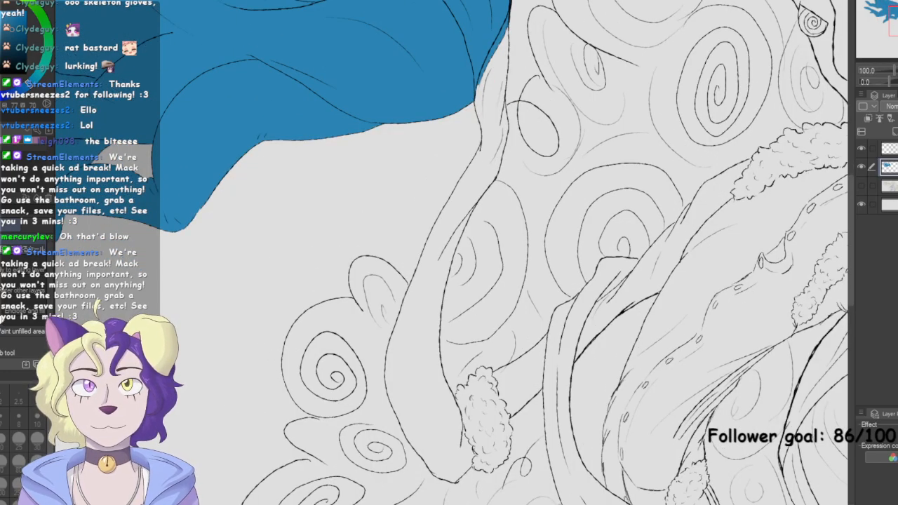
left_click(862, 204)
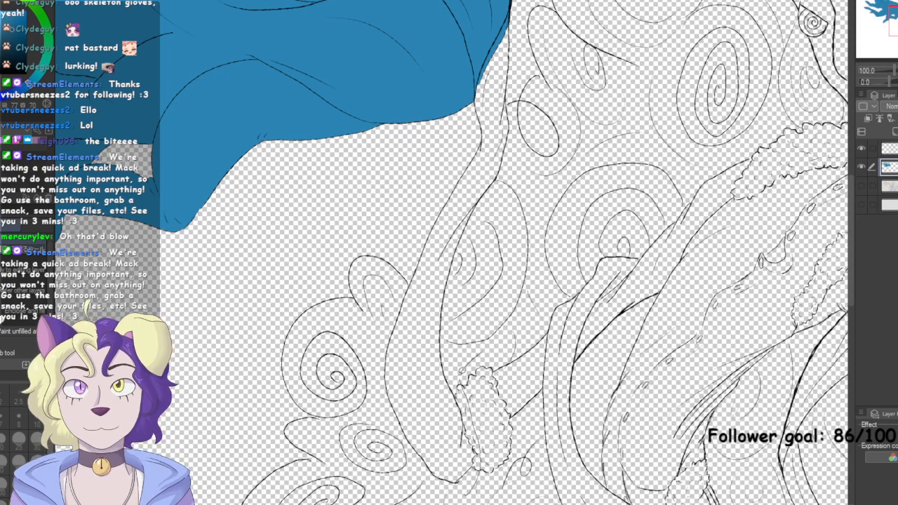
mouse_move(519, 21)
left_mouse_down()
mouse_move(445, 149)
mouse_move(386, 372)
mouse_move(477, 487)
mouse_move(494, 474)
left_mouse_up()
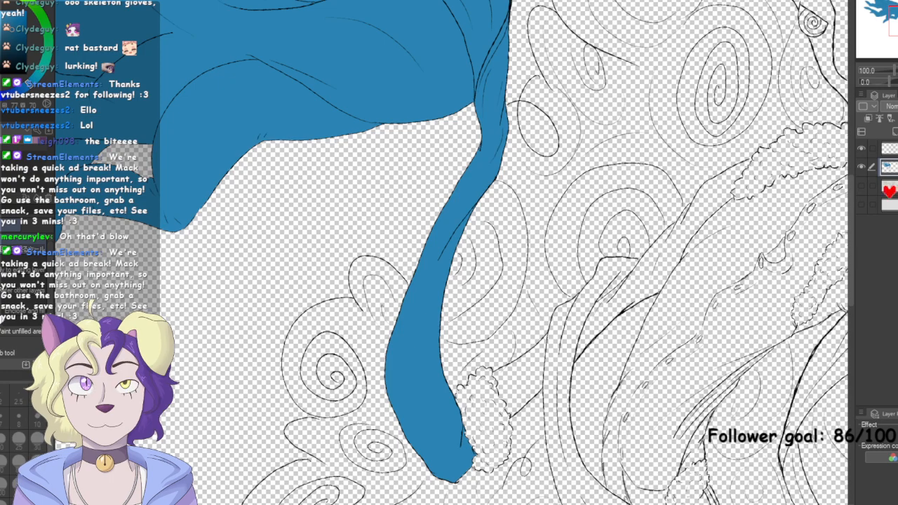
left_click(863, 204)
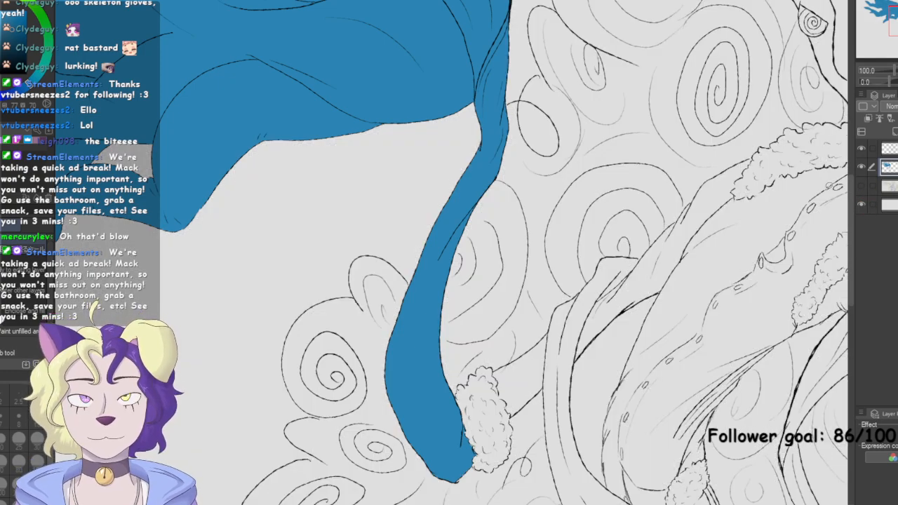
Touch up the blue edge of the arm beside the fluffy cuff with the eraser and pen
scroll(467, 492, "up", 4)
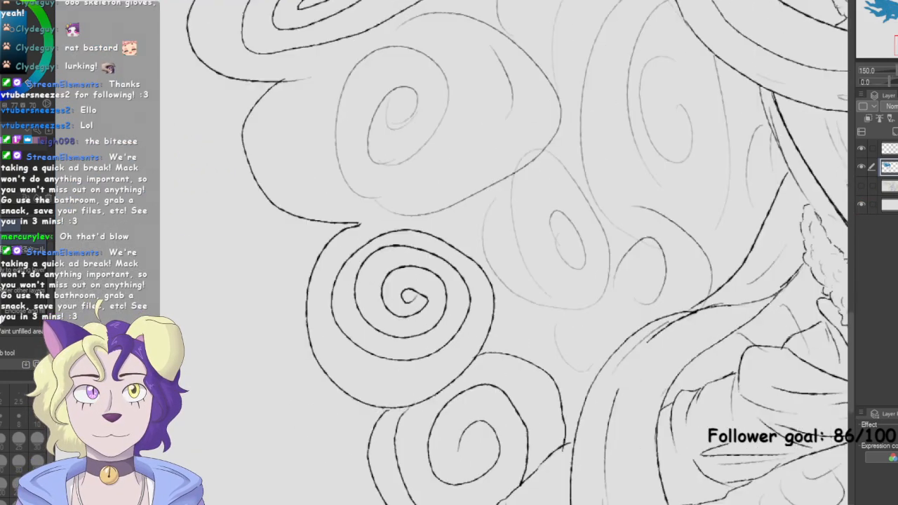
left_click_drag(467, 485, 487, 365)
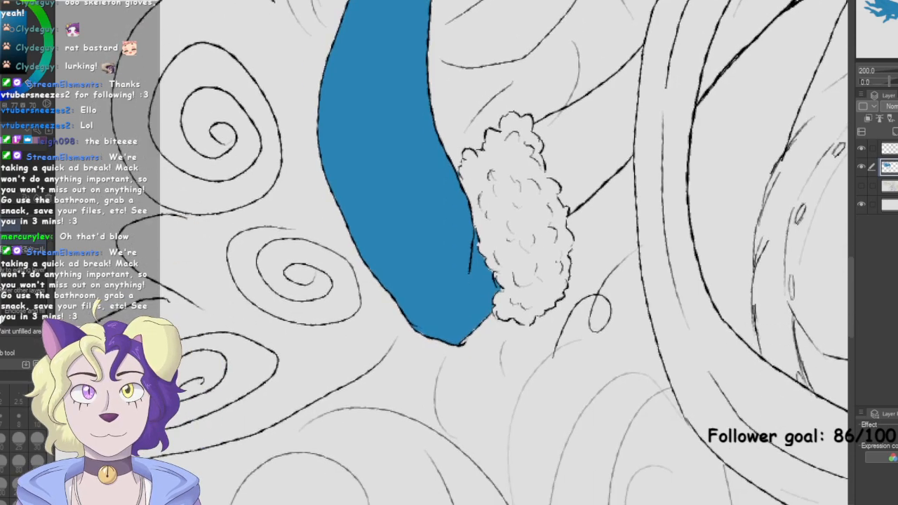
key("e")
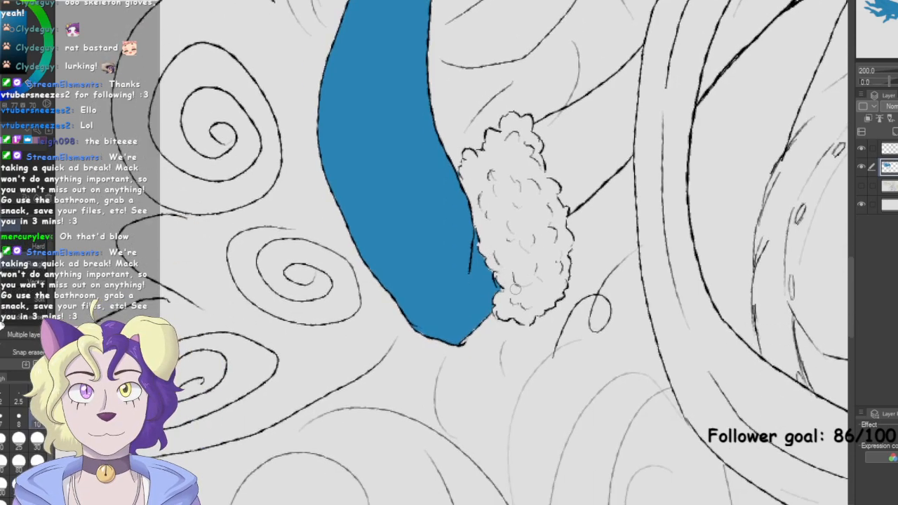
key("p")
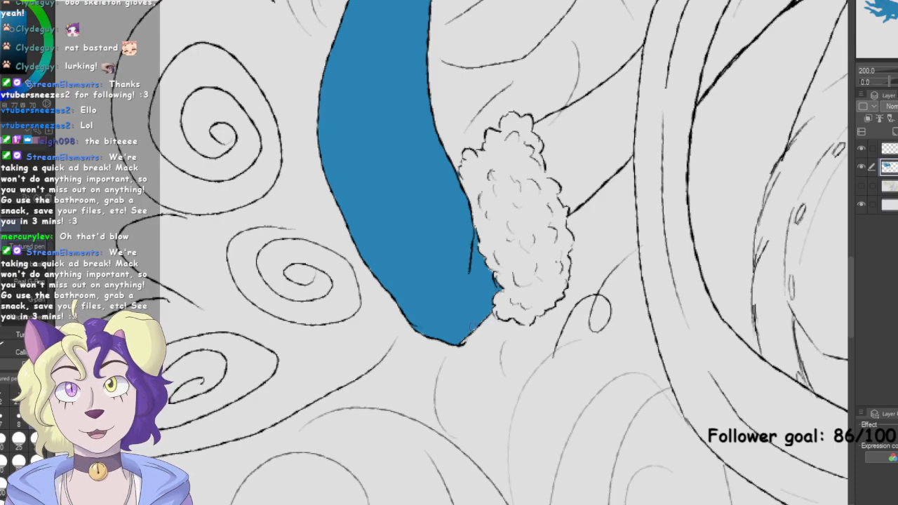
left_click_drag(421, 175, 460, 291)
key("g")
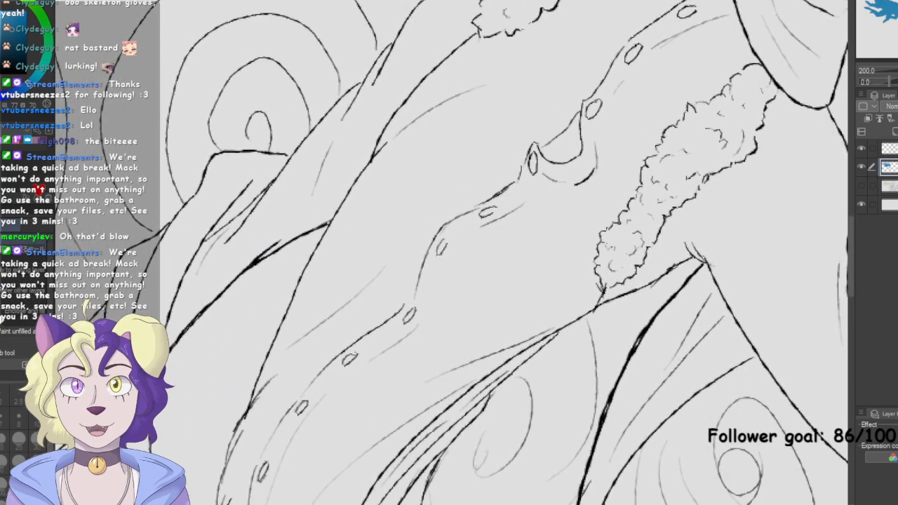
mouse_move(588, 116)
left_mouse_down()
mouse_move(564, 109)
mouse_move(539, 136)
mouse_move(554, 166)
mouse_move(586, 149)
mouse_move(589, 113)
left_mouse_up()
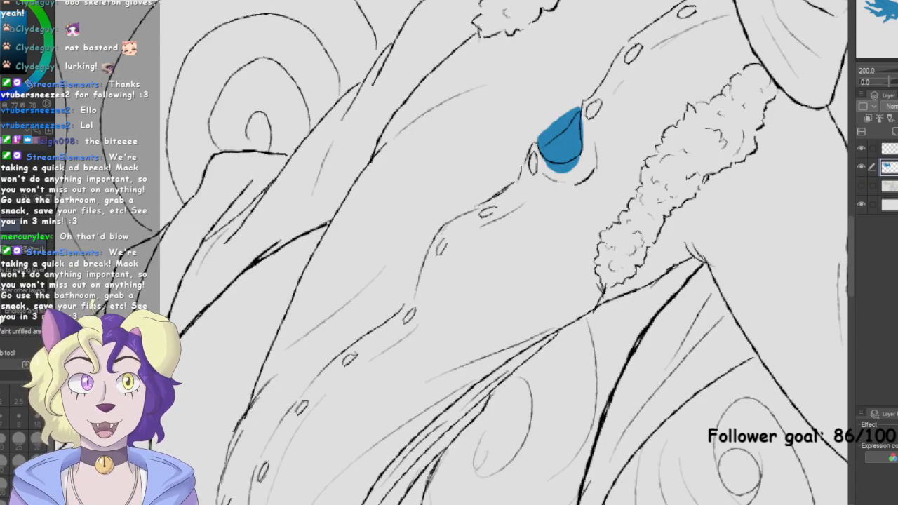
key("ctrl+z")
Convert the bottom backdrop layer "Layer 1 2" to an image material layer
left_click(888, 204)
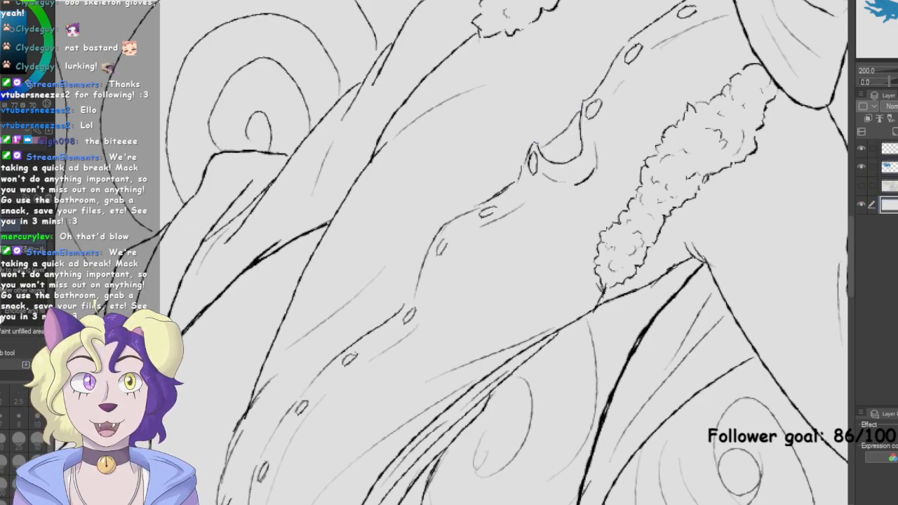
right_click(871, 204)
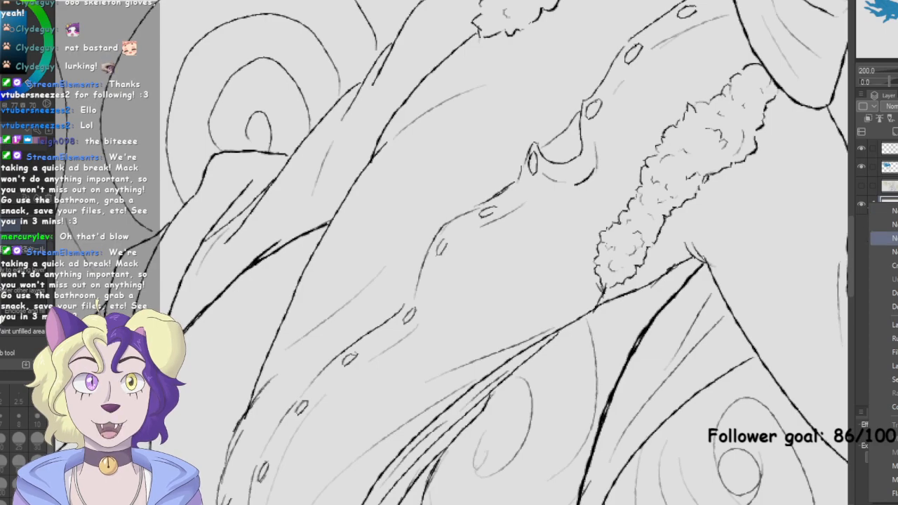
left_click(883, 407)
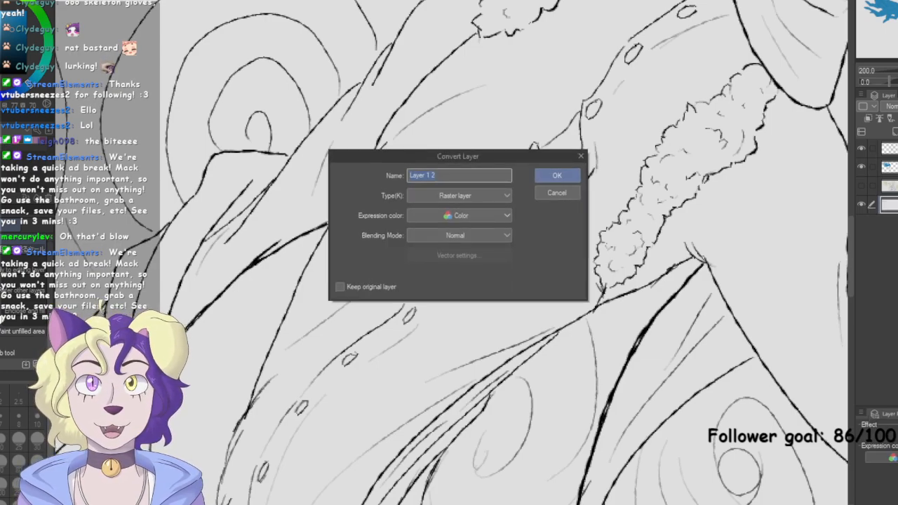
left_click(482, 196)
left_click(501, 232)
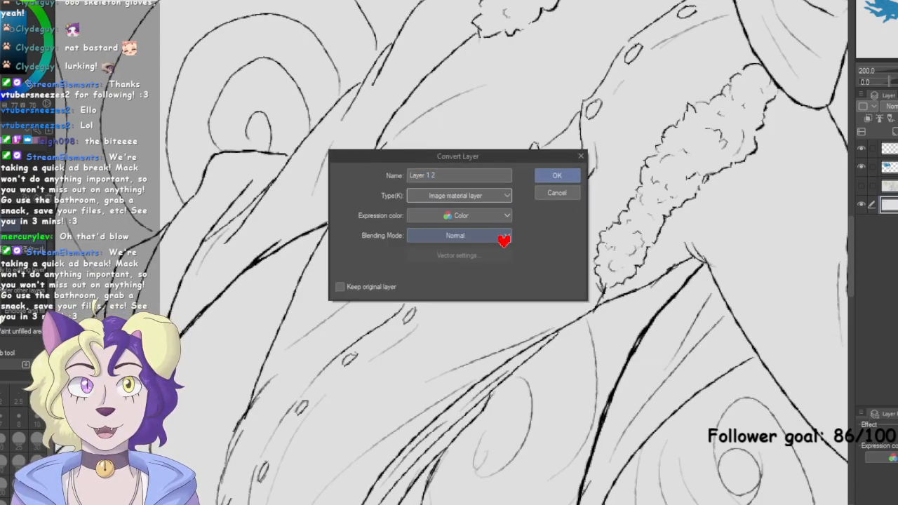
left_click(547, 177)
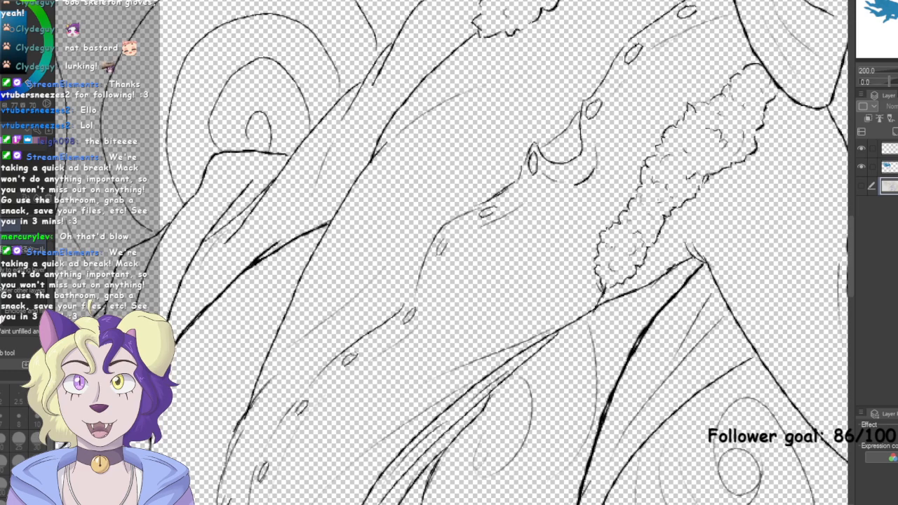
Try to bring the paper layer over from the other character drawing, and undo it along with the backdrop layer's conversion
left_click(245, 1)
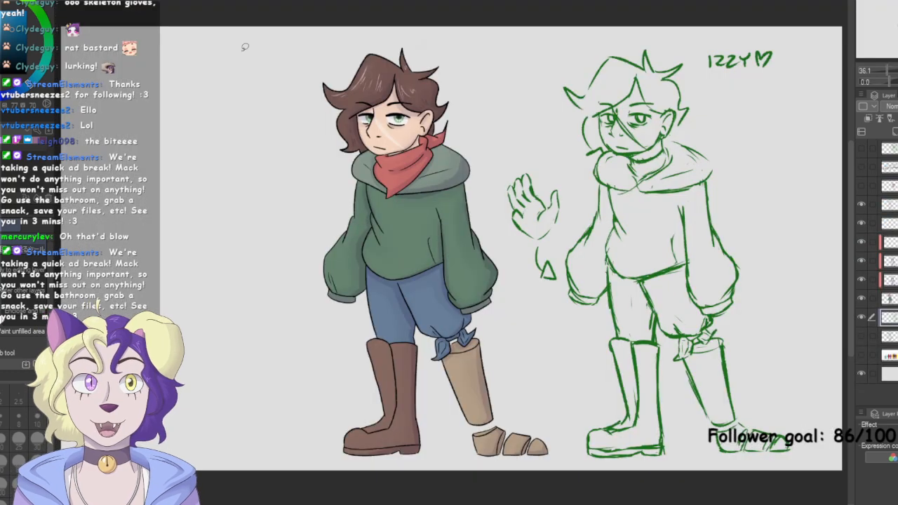
left_click(890, 374)
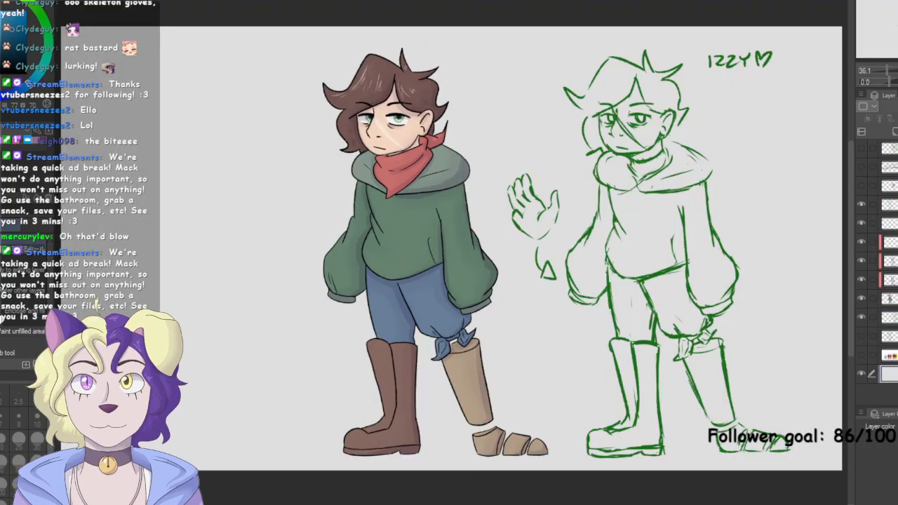
left_click(166, 1)
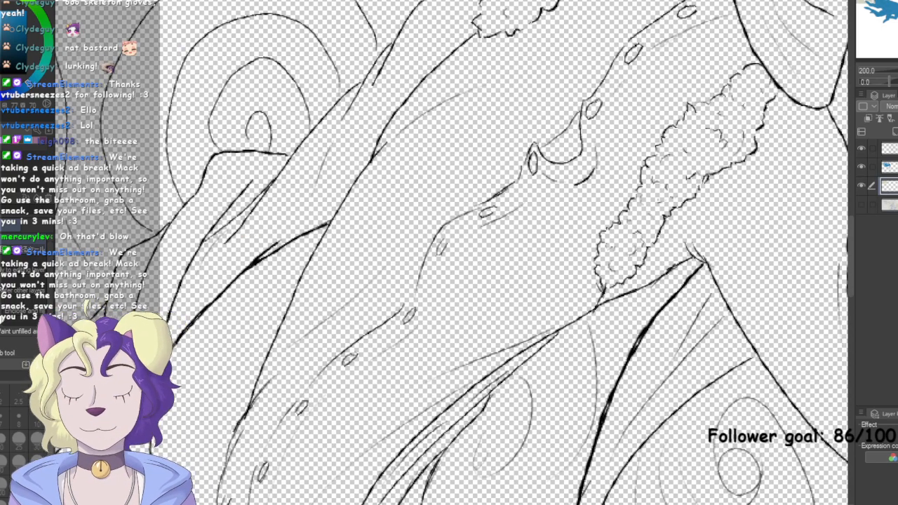
key("ctrl+z")
key("ctrl+z")
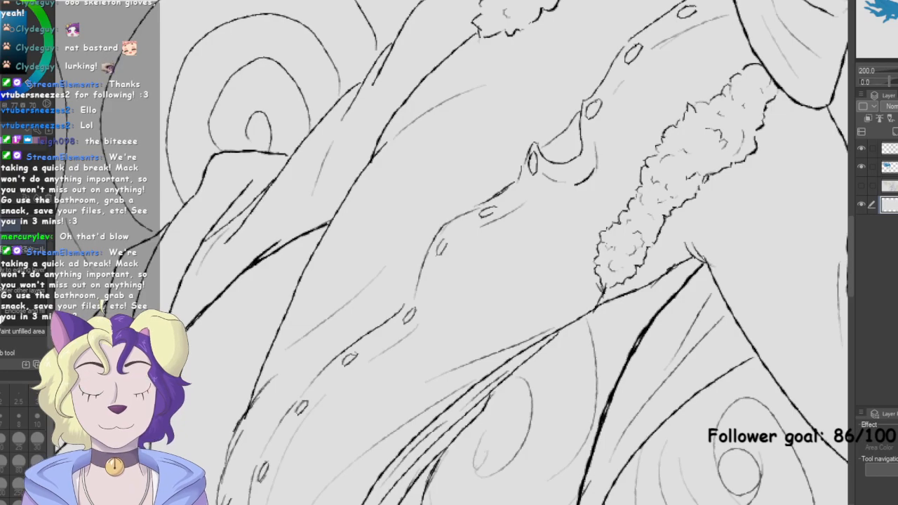
key("ctrl+z")
Add a new paper layer in white (FFFFFF) at the bottom of the layer stack
right_click(884, 202)
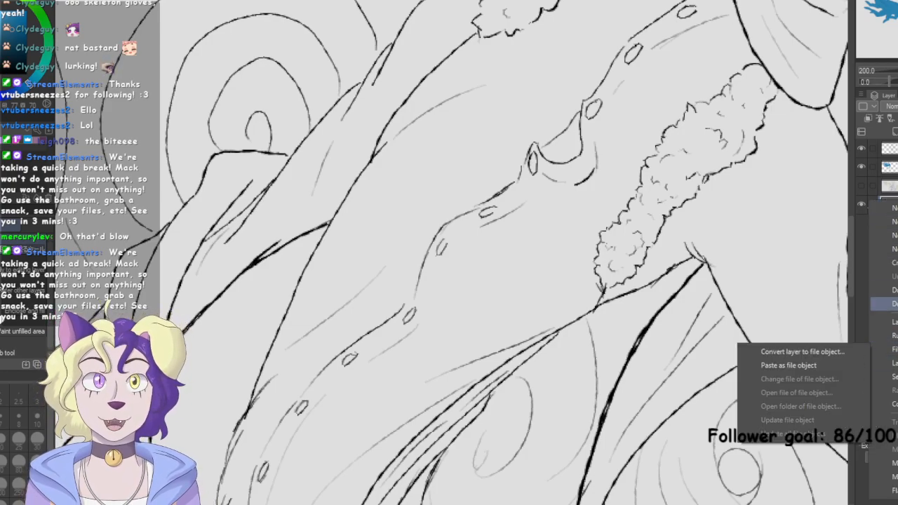
mouse_move(886, 221)
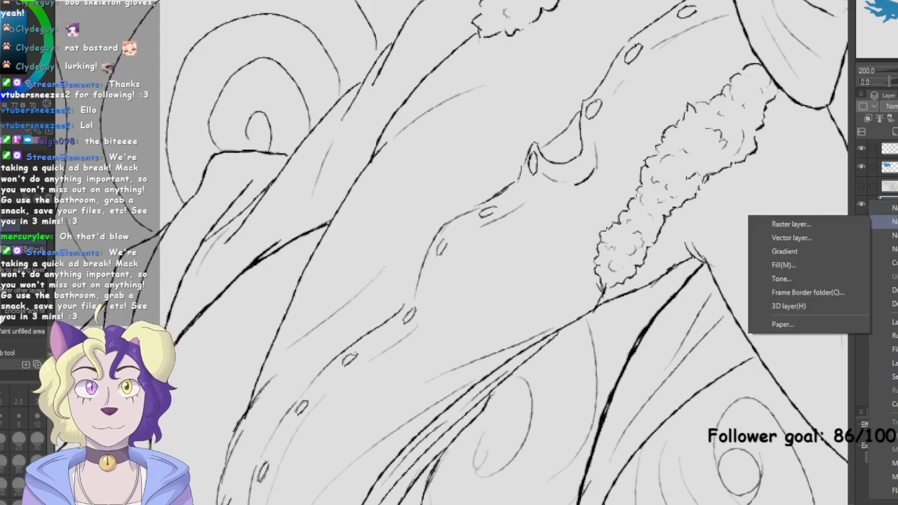
left_click(855, 323)
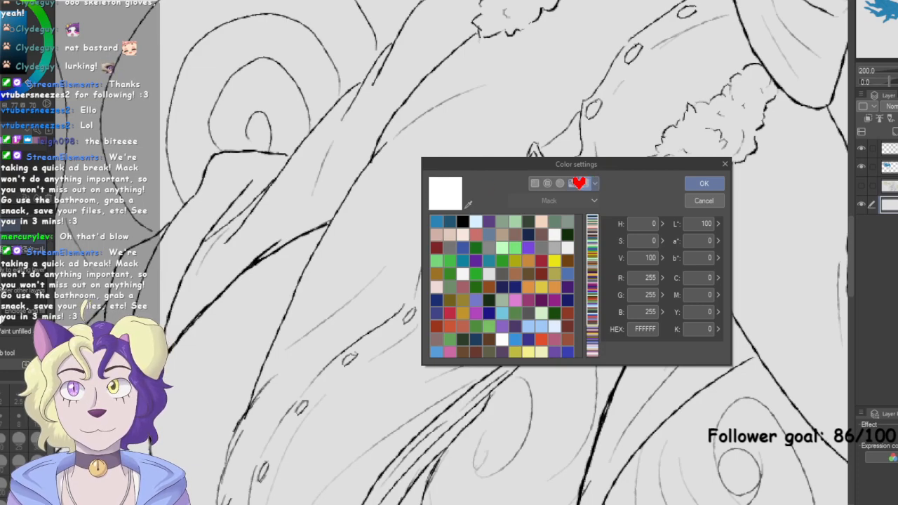
left_click(706, 183)
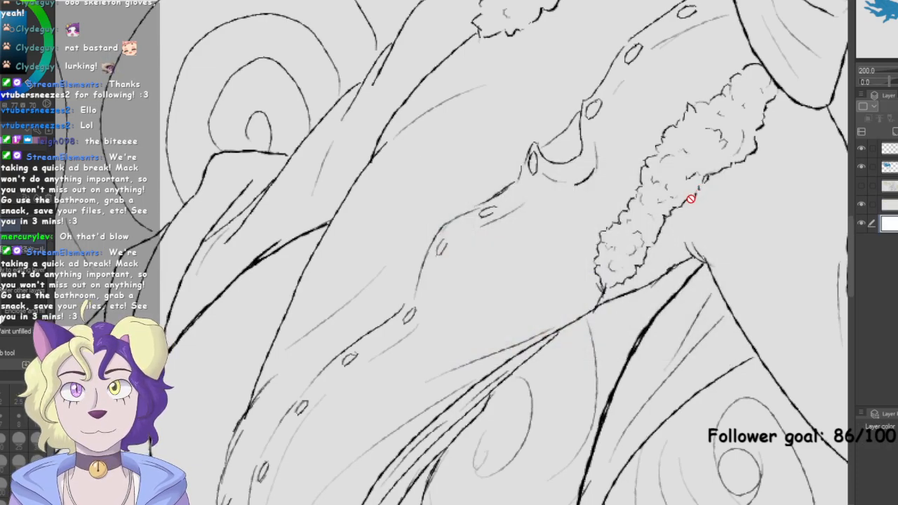
Sample the light grey of the old backdrop layer and delete that layer
left_click(862, 205)
left_click(863, 205)
left_click(871, 208)
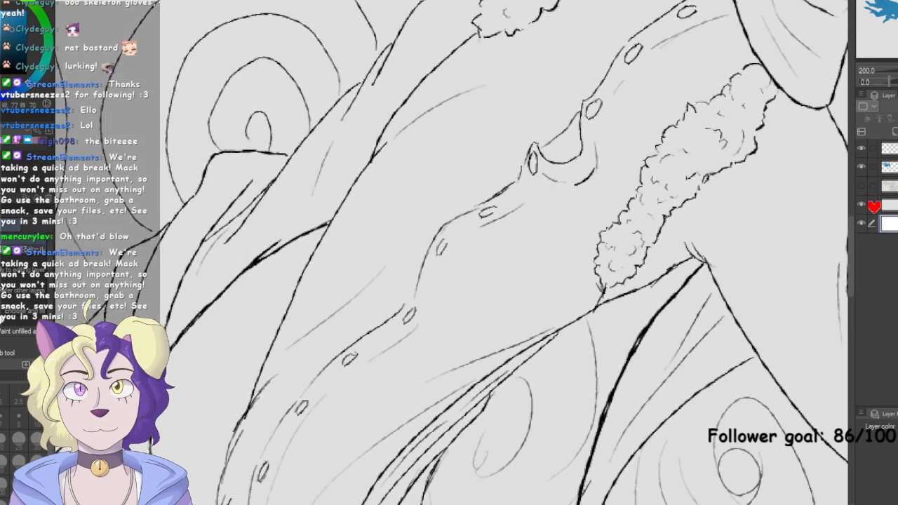
left_click(770, 248, "alt")
key("Delete")
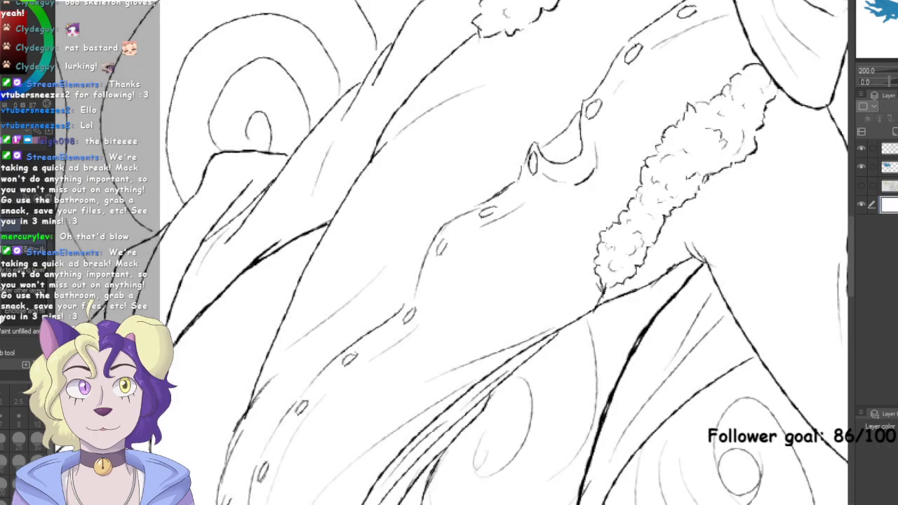
Set the new paper layer's colour to the sampled light grey
double_click(890, 205)
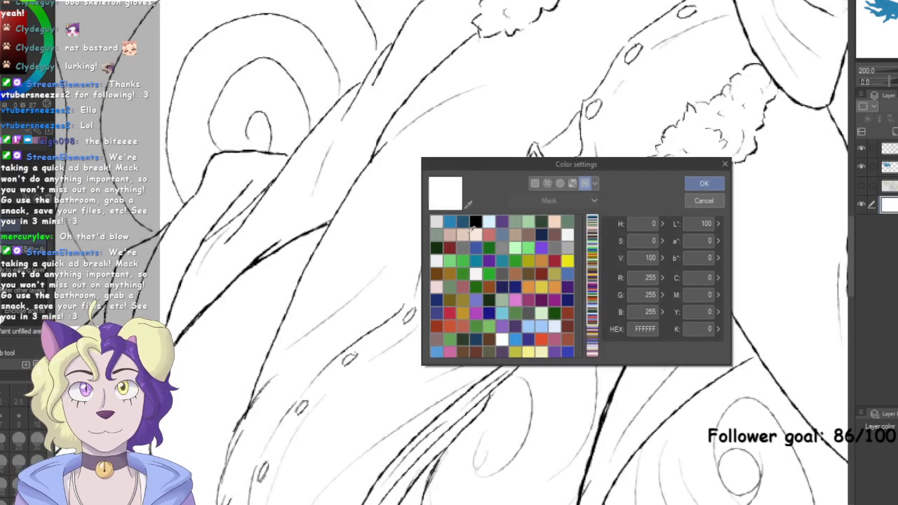
left_click(439, 221)
left_click(721, 184)
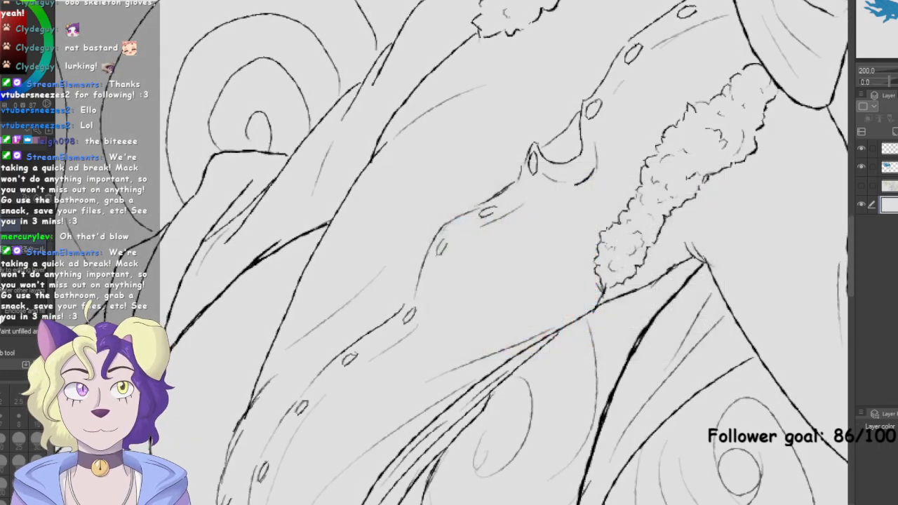
Make the blue base colour layer active and bring up the colour set swatches
left_click(890, 167)
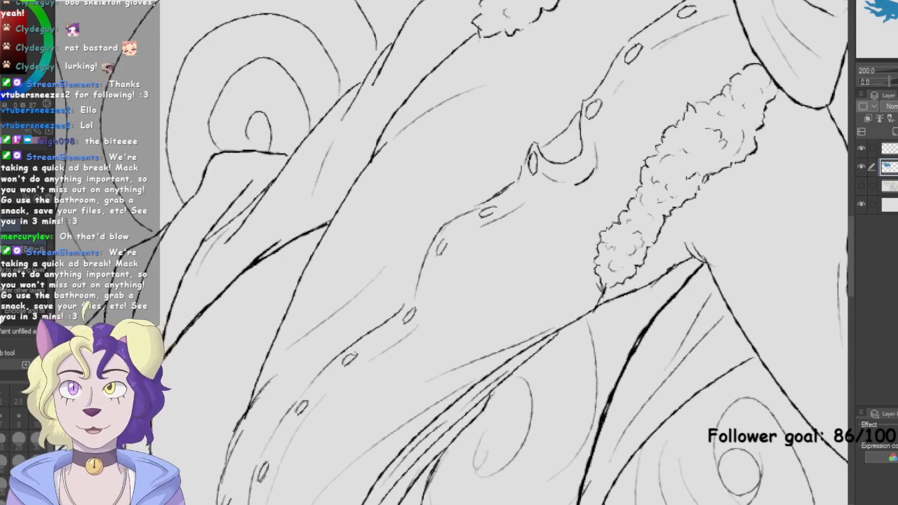
left_click_drag(357, 113, 677, 233)
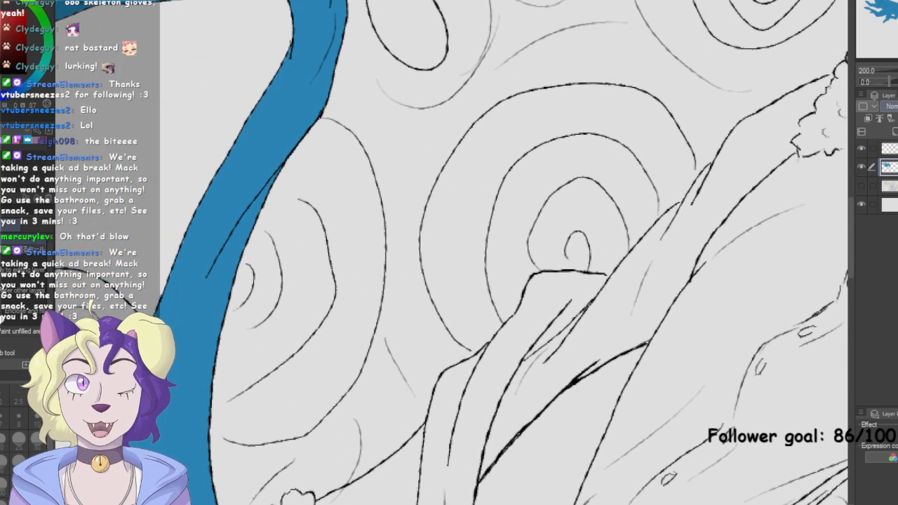
left_click(895, 414)
left_click(869, 424)
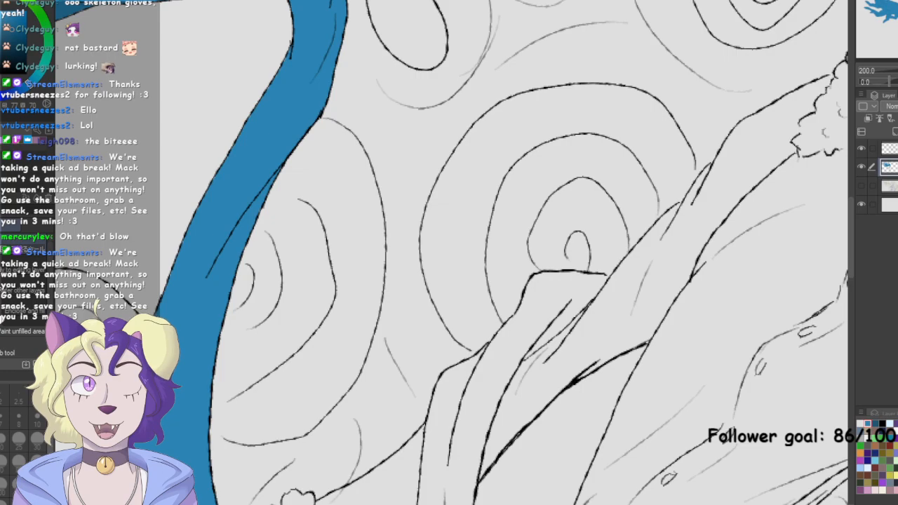
Enclose-fill the small area beside the lower fluffy cuff in blue and touch up its upper edge with the pen
left_click_drag(505, 211, 406, 290)
left_click_drag(562, 365, 344, 207)
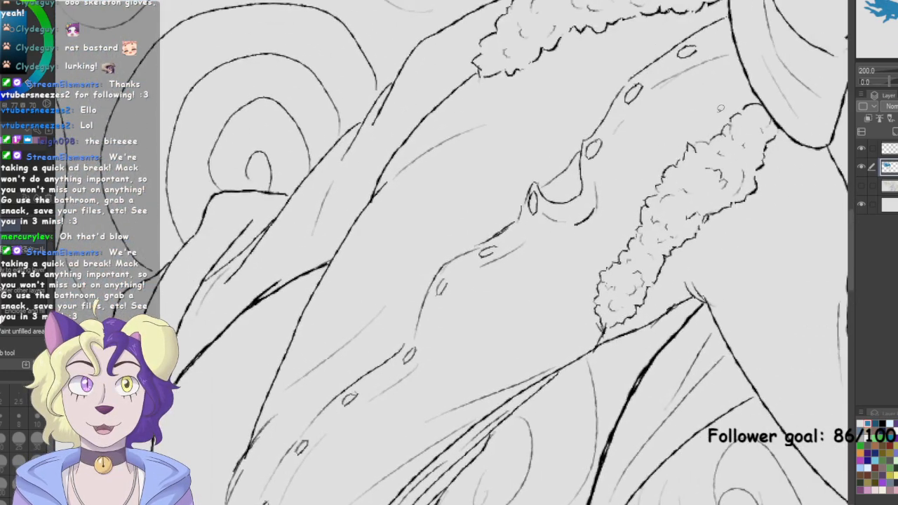
mouse_move(588, 158)
left_mouse_down()
mouse_move(539, 176)
mouse_move(588, 202)
mouse_move(589, 163)
left_mouse_up()
left_click_drag(738, 502, 837, 136)
mouse_move(462, 317)
left_mouse_down()
mouse_move(459, 254)
mouse_move(345, 200)
mouse_move(382, 308)
mouse_move(449, 324)
left_mouse_up()
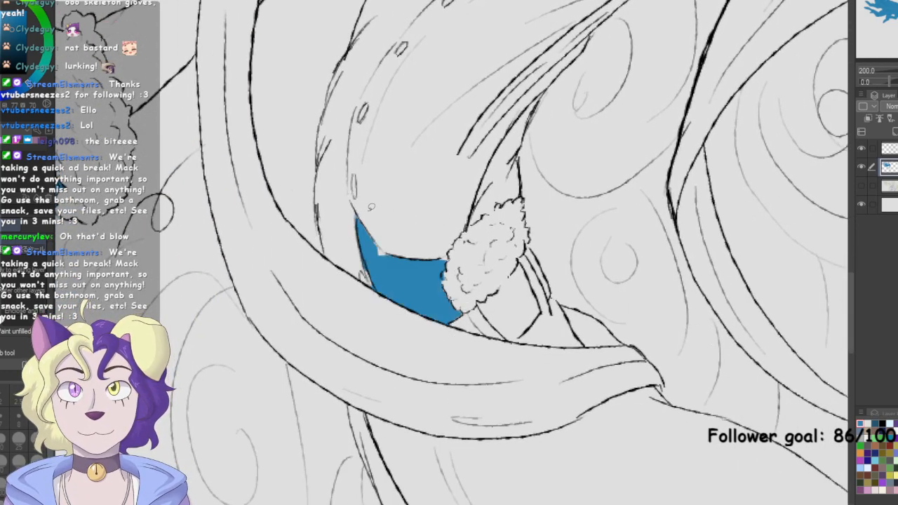
key("p")
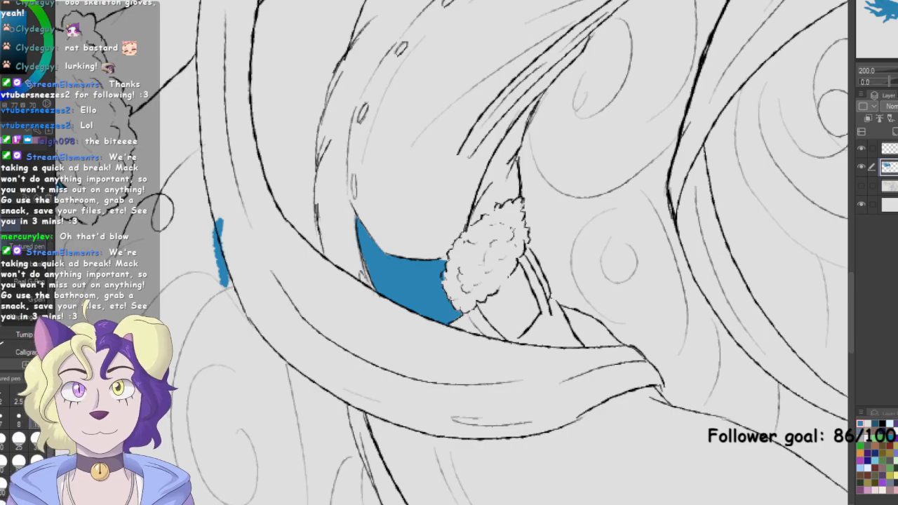
Enclose-fill the rightmost upright finger behind the large clawed hand in blue
mouse_move(561, 232)
left_mouse_down()
mouse_move(542, 266)
mouse_move(303, 417)
left_mouse_up()
left_click_drag(701, 336, 226, 235)
left_click_drag(534, 231, 373, 281)
key("ctrl+minus")
key("ctrl+minus")
key("ctrl+minus")
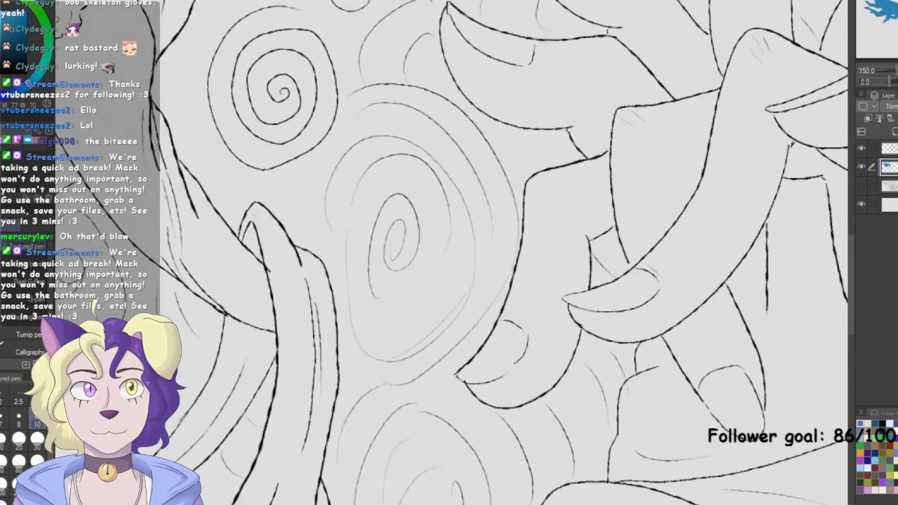
left_click_drag(491, 267, 402, 275)
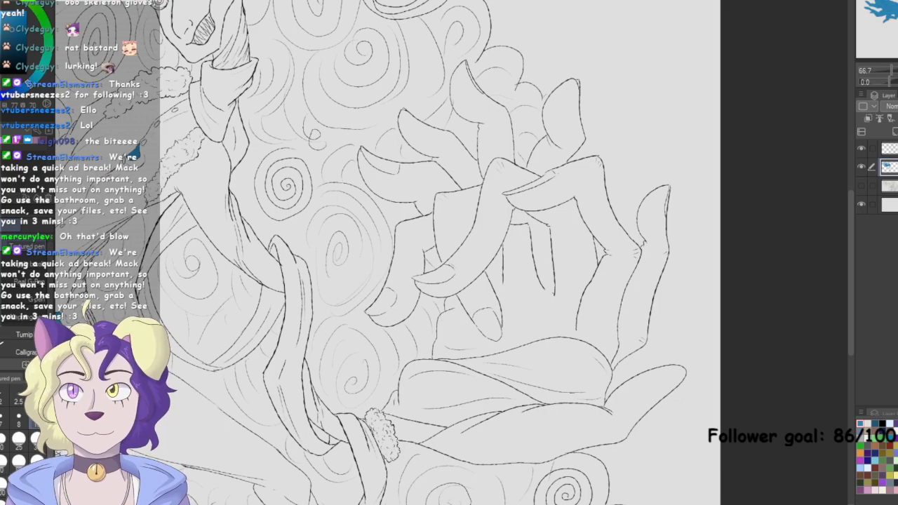
key("g")
key("g")
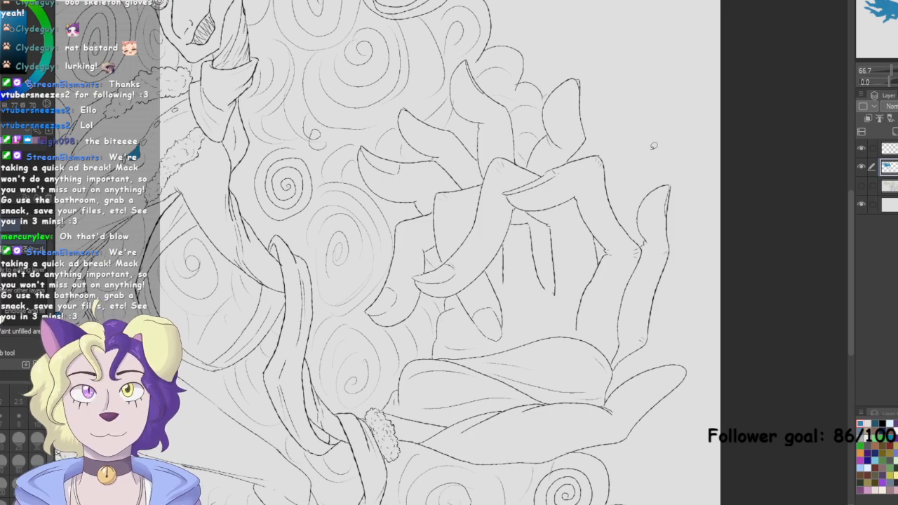
mouse_move(531, 150)
left_mouse_down()
mouse_move(530, 181)
mouse_move(608, 139)
mouse_move(581, 59)
mouse_move(553, 79)
mouse_move(532, 152)
left_mouse_up()
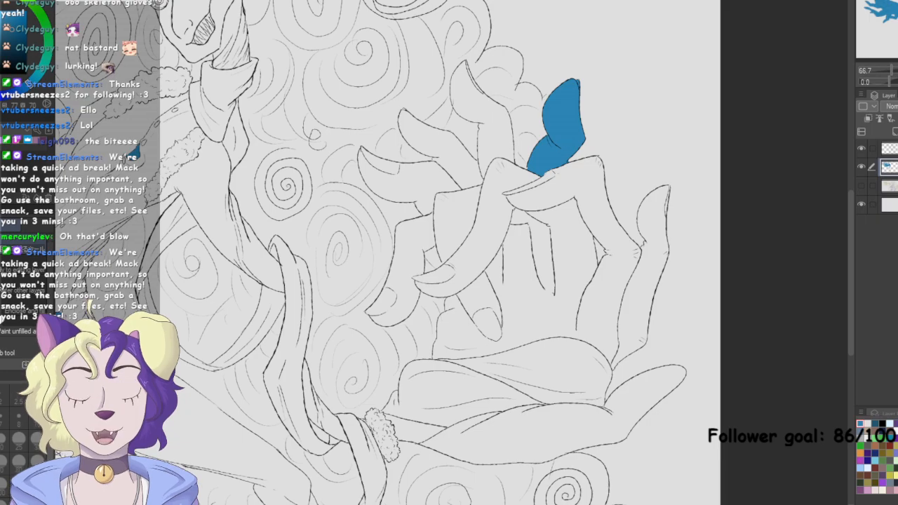
Enclose-fill the tall middle finger behind the hand's raised knuckle in blue
left_click_drag(561, 123, 507, 225)
key("ctrl+plus")
key("ctrl+plus")
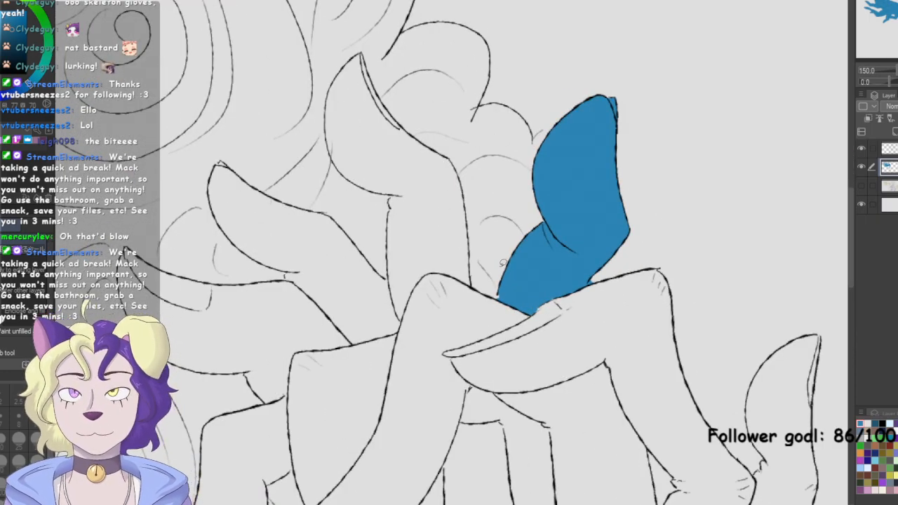
key("p")
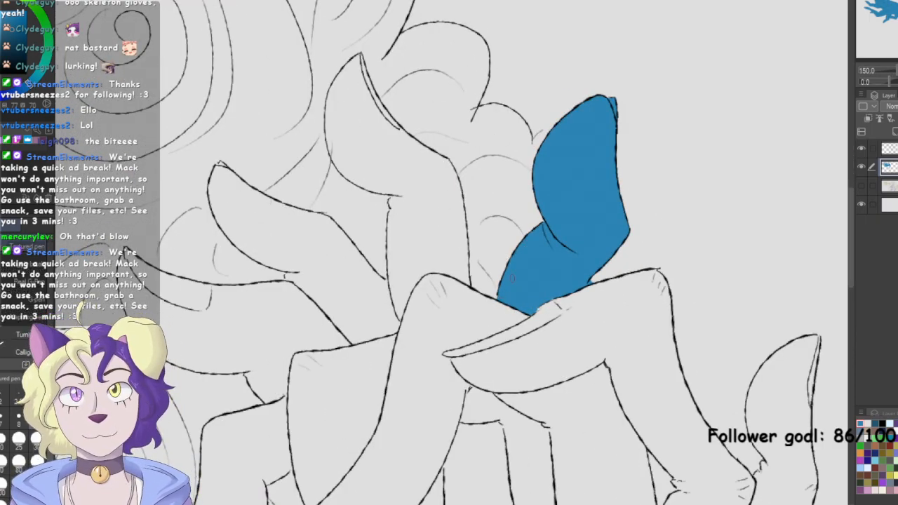
key("g")
mouse_move(485, 300)
left_mouse_down()
mouse_move(483, 244)
mouse_move(418, 110)
mouse_move(320, 68)
mouse_move(379, 223)
mouse_move(470, 298)
left_mouse_up()
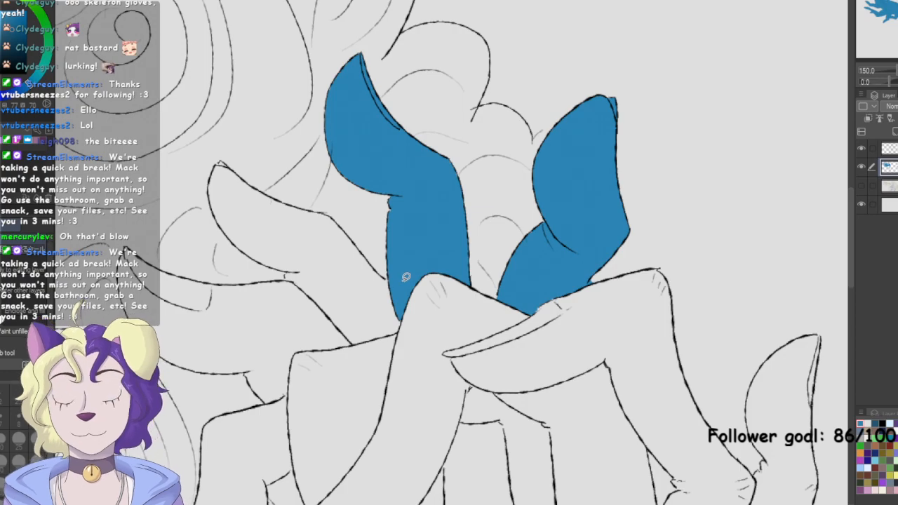
Enclose-fill the slanted finger left of the tall middle one in blue and close its unfilled tip with the pen
mouse_move(397, 276)
left_mouse_down()
mouse_move(321, 201)
mouse_move(202, 149)
mouse_move(274, 273)
mouse_move(419, 319)
mouse_move(406, 284)
left_mouse_up()
mouse_move(378, 248)
left_mouse_down()
mouse_move(232, 150)
mouse_move(249, 259)
mouse_move(418, 356)
mouse_move(365, 239)
left_mouse_up()
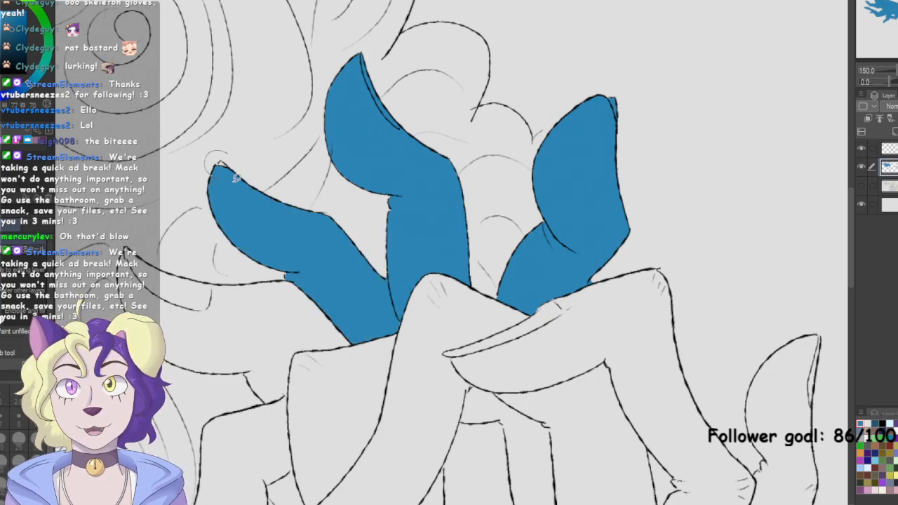
key("p")
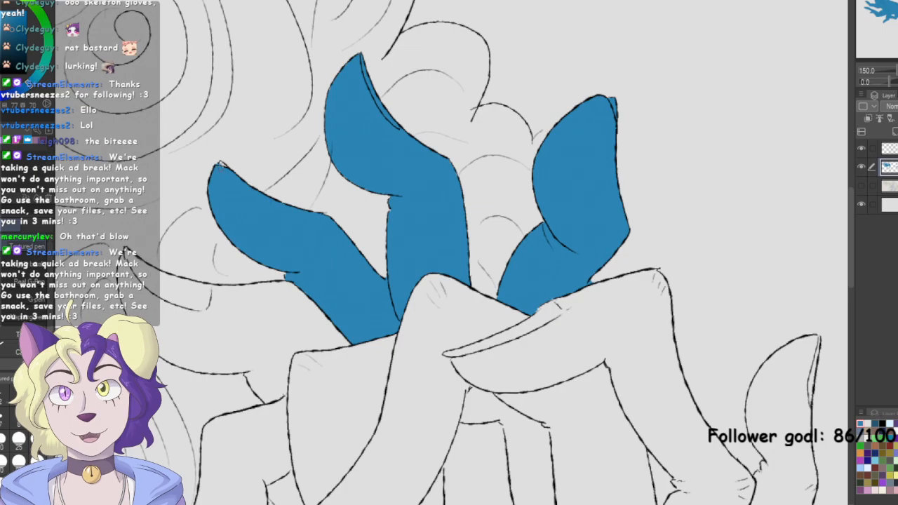
key("g")
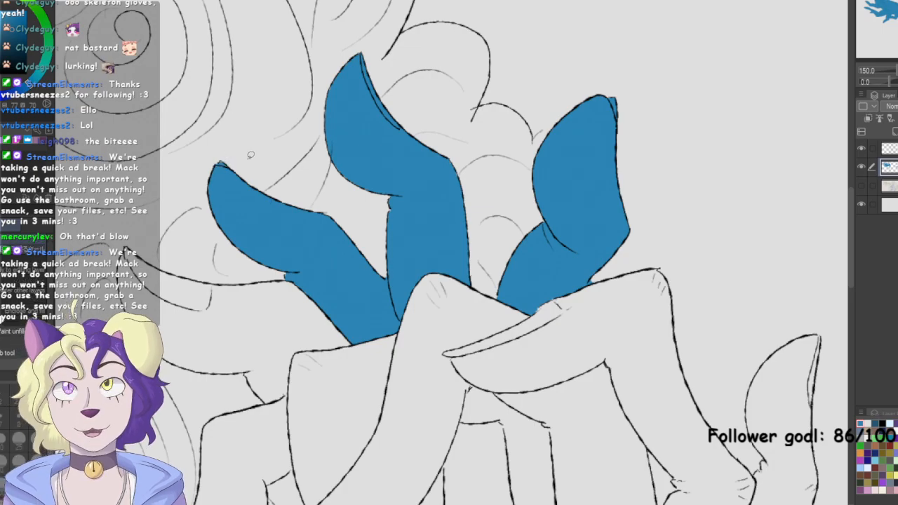
Enclose-fill the leftmost upper clawed finger in blue down to the joint below it and switch to the pen for touch-ups
left_click_drag(358, 332, 505, 287)
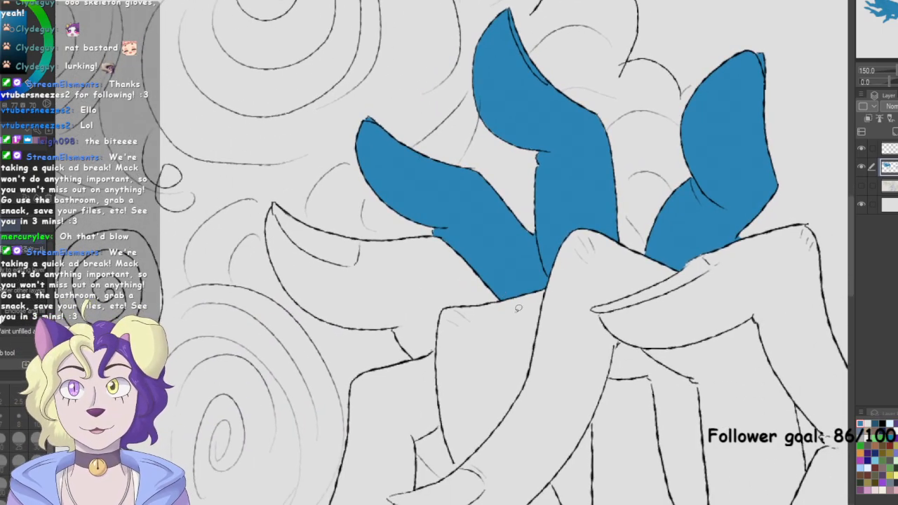
mouse_move(405, 218)
left_mouse_down()
mouse_move(266, 191)
mouse_move(277, 277)
mouse_move(343, 327)
mouse_move(421, 364)
mouse_move(516, 257)
left_mouse_up()
key("p")
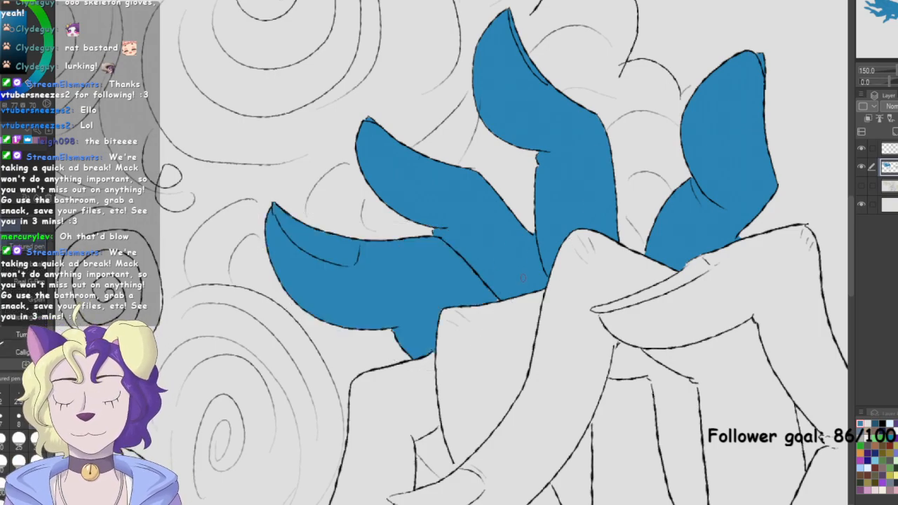
Enclose-fill the downward-curling clawed finger at the hand's left side in blue
left_click_drag(472, 460, 574, 267)
key("g")
key("m")
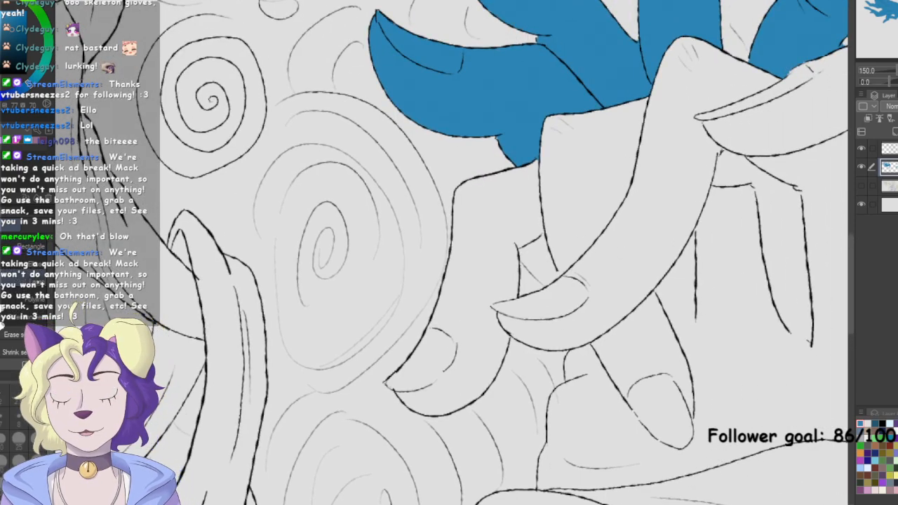
key("g")
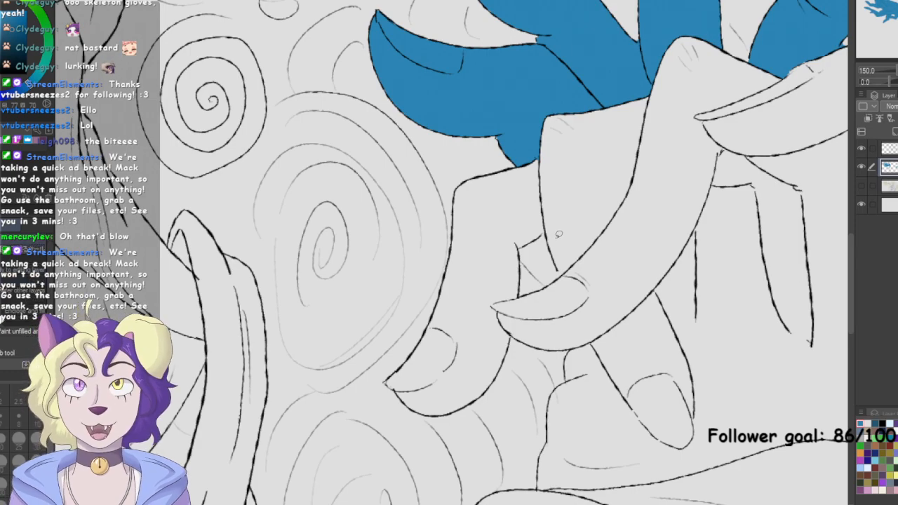
mouse_move(558, 229)
left_mouse_down()
mouse_move(528, 268)
mouse_move(524, 321)
mouse_move(502, 382)
mouse_move(459, 422)
mouse_move(405, 409)
mouse_move(383, 375)
mouse_move(433, 283)
mouse_move(475, 162)
mouse_move(559, 146)
mouse_move(564, 227)
left_mouse_up()
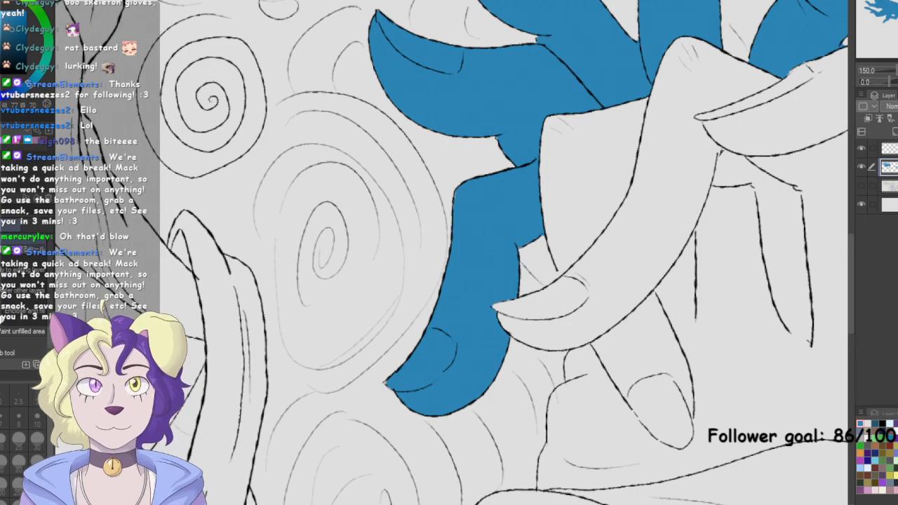
Enclose-fill the upper folded section of the large open palm, from the fluffy cuff to the thumb base, in blue
left_click_drag(737, 182, 574, 168)
key("ctrl+minus")
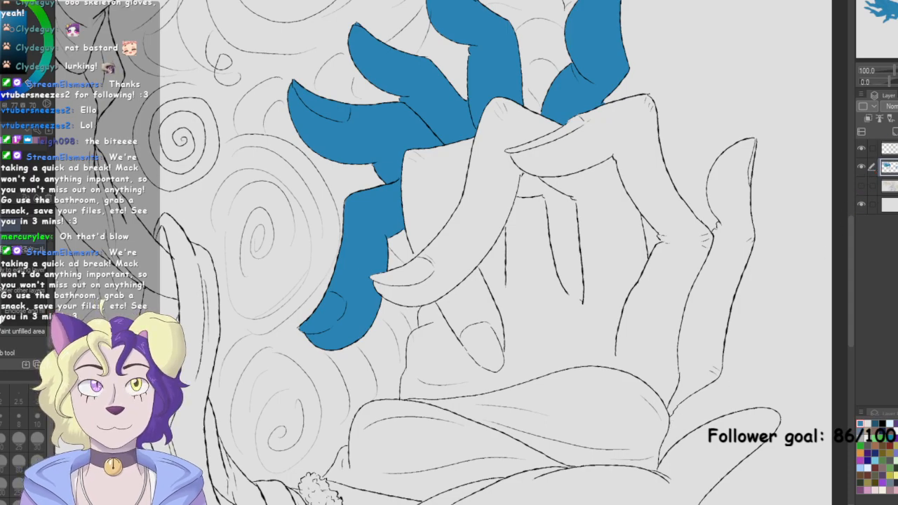
scroll(691, 415, "down", 5)
mouse_move(845, 229)
left_mouse_down()
mouse_move(763, 321)
mouse_move(705, 354)
mouse_move(601, 383)
mouse_move(457, 373)
mouse_move(376, 342)
mouse_move(348, 289)
mouse_move(390, 222)
mouse_move(541, 175)
mouse_move(675, 167)
mouse_move(828, 260)
left_mouse_up()
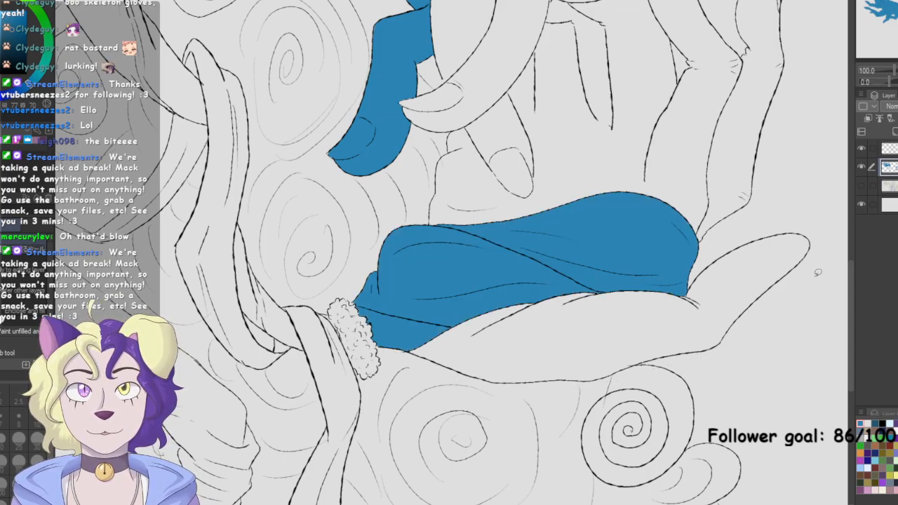
Enclose-fill the lower palm and thumb in blue, then pen the gap behind the long curled finger shut and fill that knuckle section
mouse_move(798, 330)
left_mouse_down()
mouse_move(621, 383)
mouse_move(464, 380)
mouse_move(403, 357)
mouse_move(461, 304)
mouse_move(833, 221)
mouse_move(762, 338)
left_mouse_up()
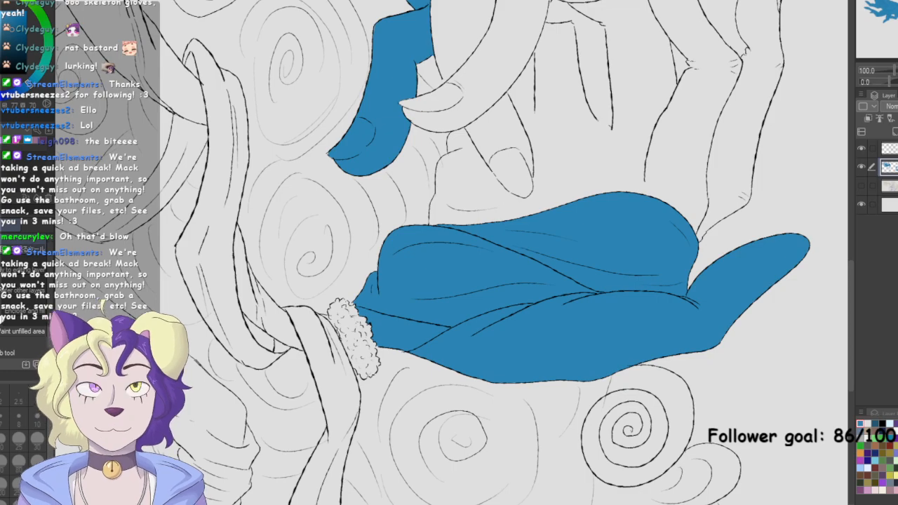
key("ctrl+plus")
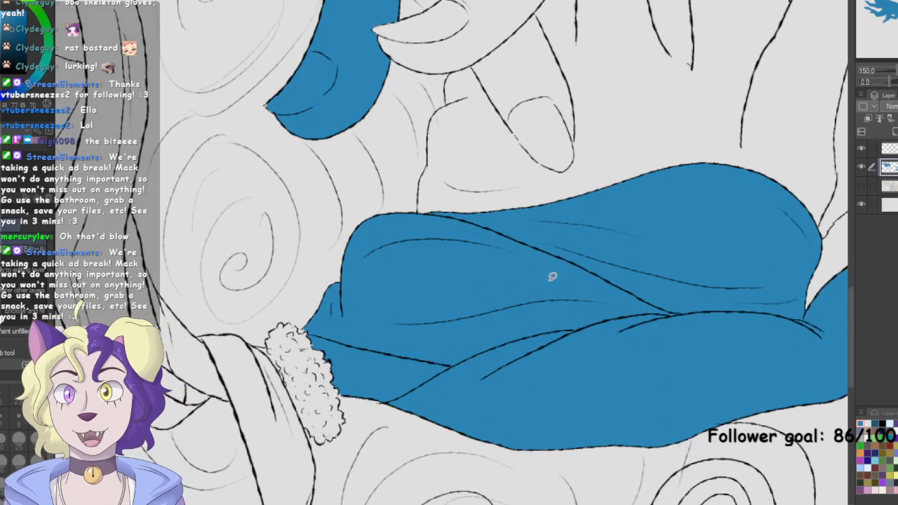
key("p")
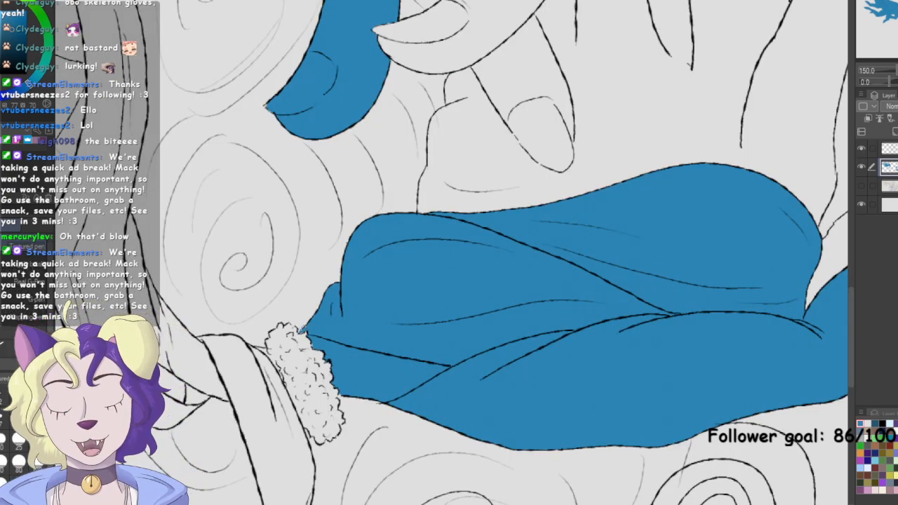
left_click_drag(562, 189, 415, 382)
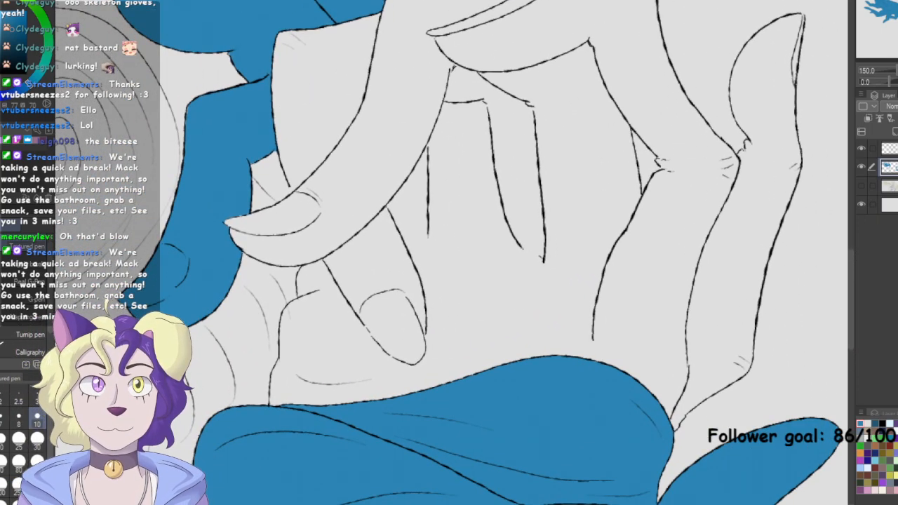
key("ctrl+minus")
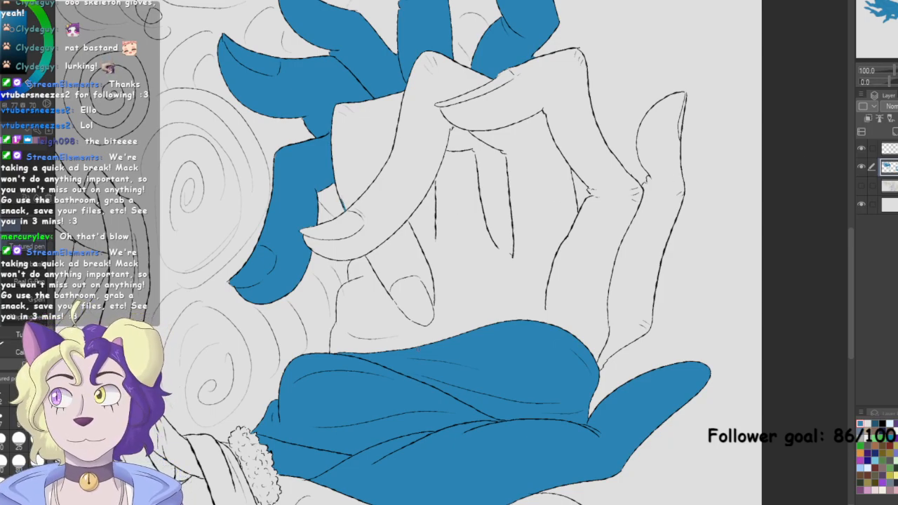
key("g")
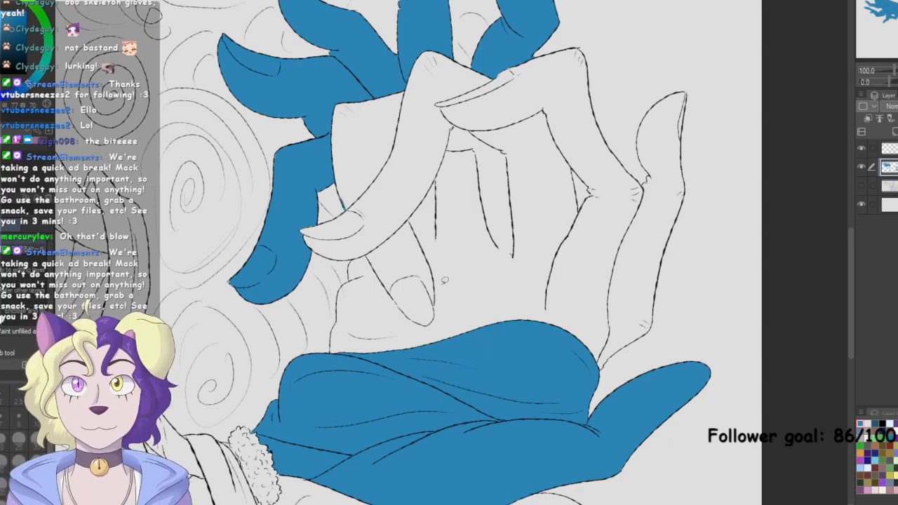
mouse_move(352, 204)
left_mouse_down()
mouse_move(378, 198)
mouse_move(418, 106)
mouse_move(335, 94)
mouse_move(351, 207)
left_mouse_up()
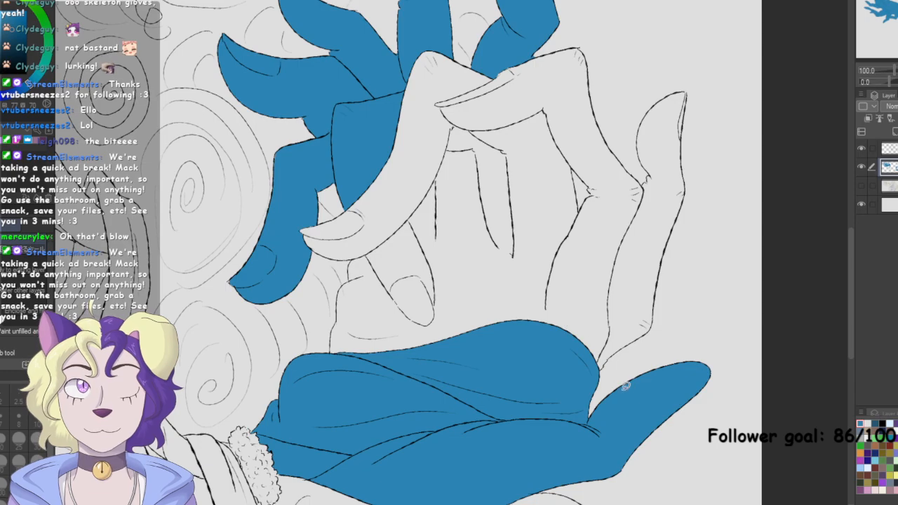
Enclose-fill the hand's outer upright finger, long curled finger, bent finger and remaining inner palm in blue
mouse_move(588, 387)
left_mouse_down()
mouse_move(718, 155)
mouse_move(684, 47)
mouse_move(629, 101)
mouse_move(629, 148)
mouse_move(608, 50)
mouse_move(586, 31)
mouse_move(514, 40)
mouse_move(442, 79)
mouse_move(439, 131)
mouse_move(554, 165)
mouse_move(584, 189)
mouse_move(535, 345)
left_mouse_up()
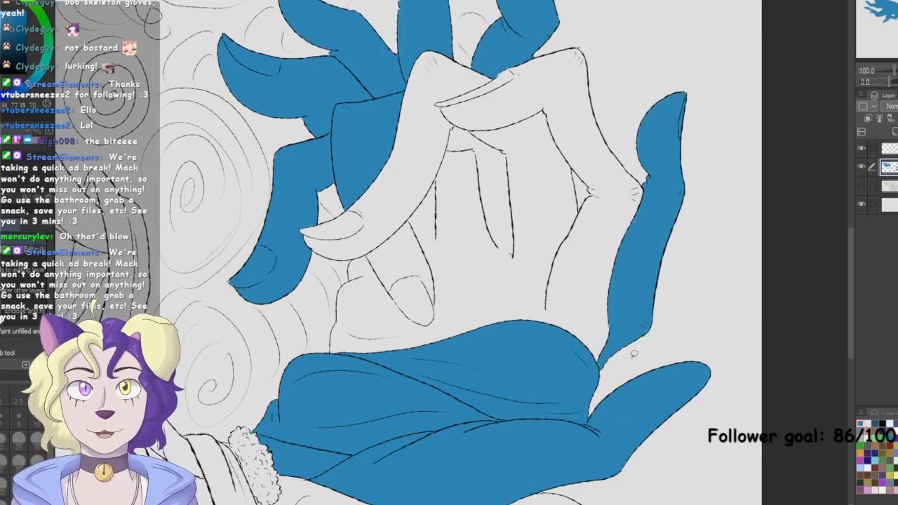
mouse_move(596, 384)
left_mouse_down()
mouse_move(644, 289)
mouse_move(643, 149)
mouse_move(568, 49)
mouse_move(477, 20)
mouse_move(354, 81)
mouse_move(312, 144)
mouse_move(338, 204)
mouse_move(298, 243)
mouse_move(340, 270)
mouse_move(323, 355)
mouse_move(491, 397)
left_mouse_up()
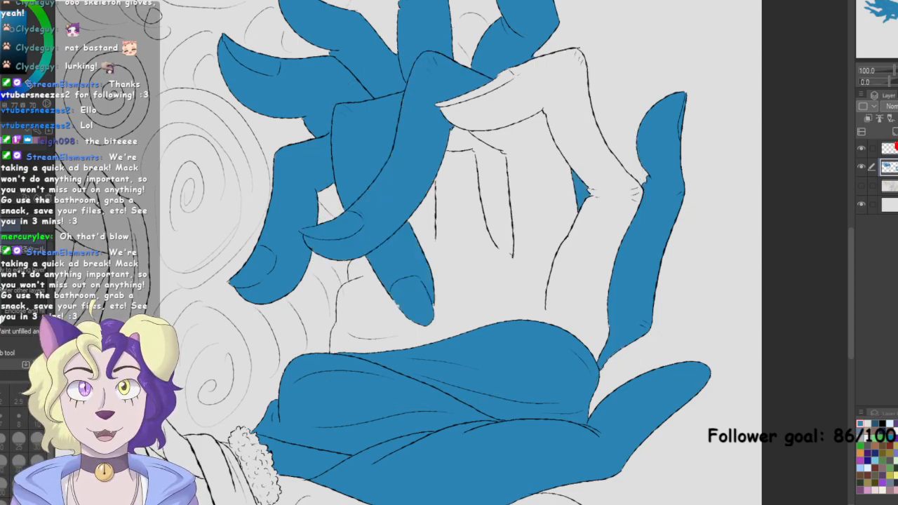
mouse_move(581, 416)
left_mouse_down()
mouse_move(600, 393)
mouse_move(608, 41)
mouse_move(354, 202)
mouse_move(427, 427)
mouse_move(580, 415)
left_mouse_up()
left_click_drag(491, 232, 405, 318)
Erase the blue from the small triangular gap beside the bent finger's joint and check the fingertips for touch-ups
scroll(452, 250, "up", 2)
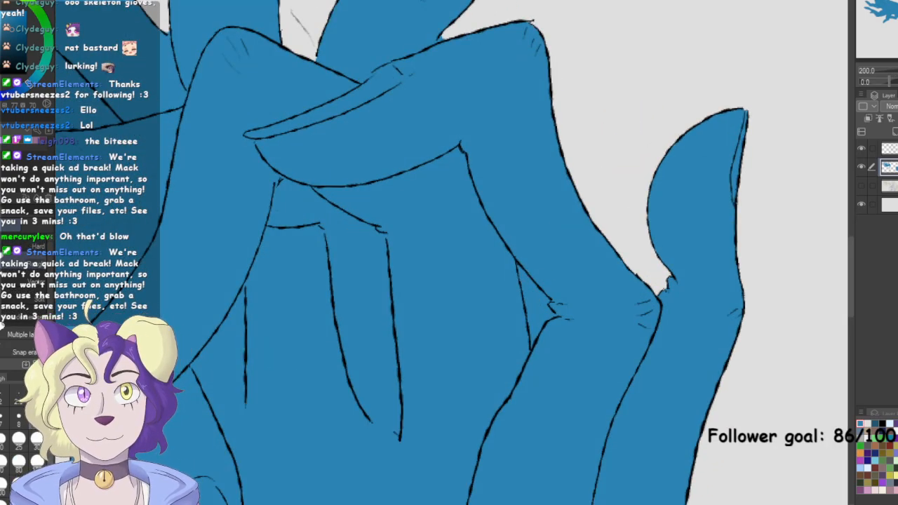
scroll(644, 302, "up", 3)
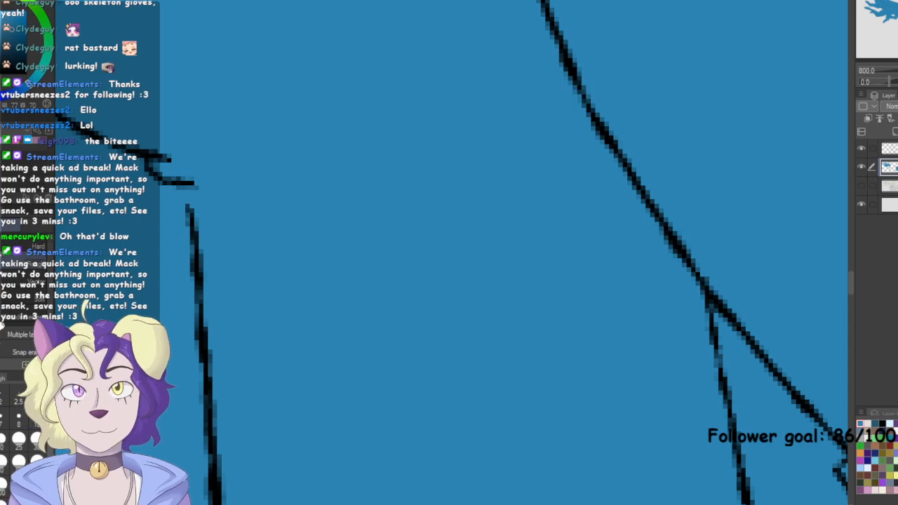
scroll(555, 280, "down", 3)
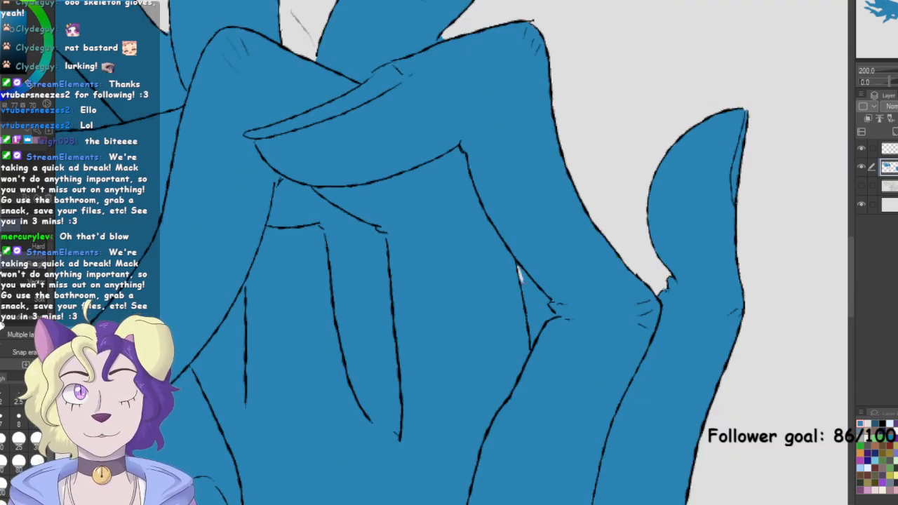
mouse_move(520, 272)
left_mouse_down()
mouse_move(532, 292)
mouse_move(526, 280)
mouse_move(532, 345)
mouse_move(544, 301)
left_mouse_up()
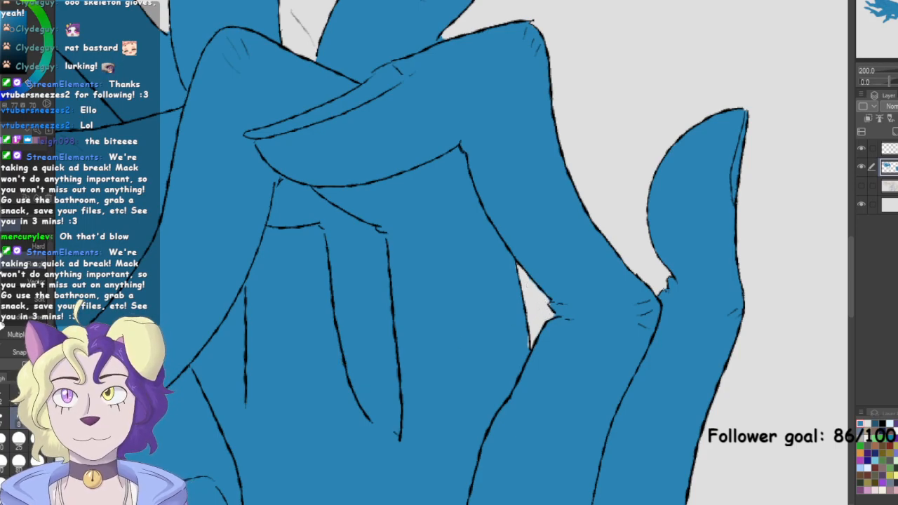
key("p")
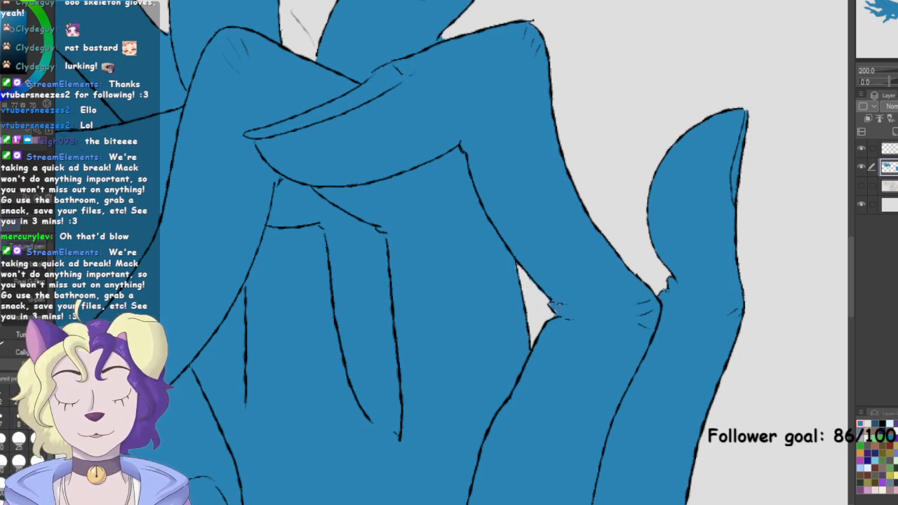
left_click_drag(866, 15, 872, 9)
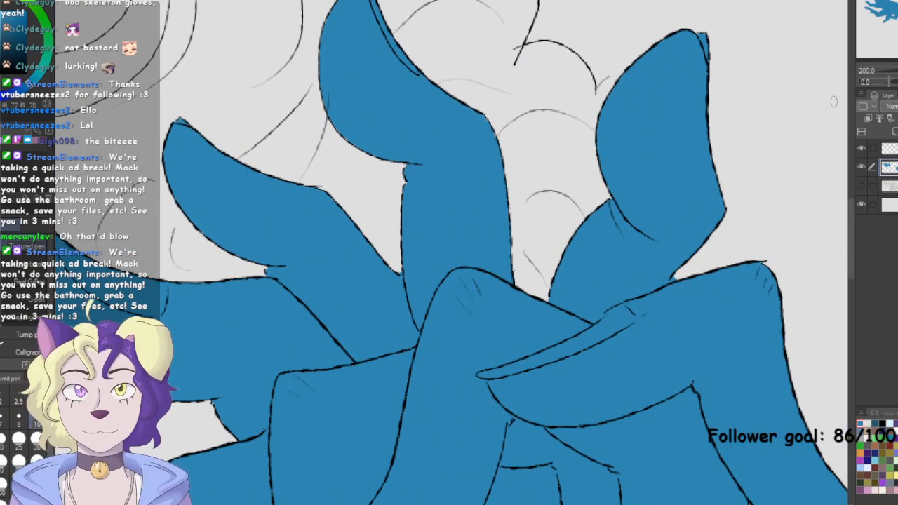
key("e")
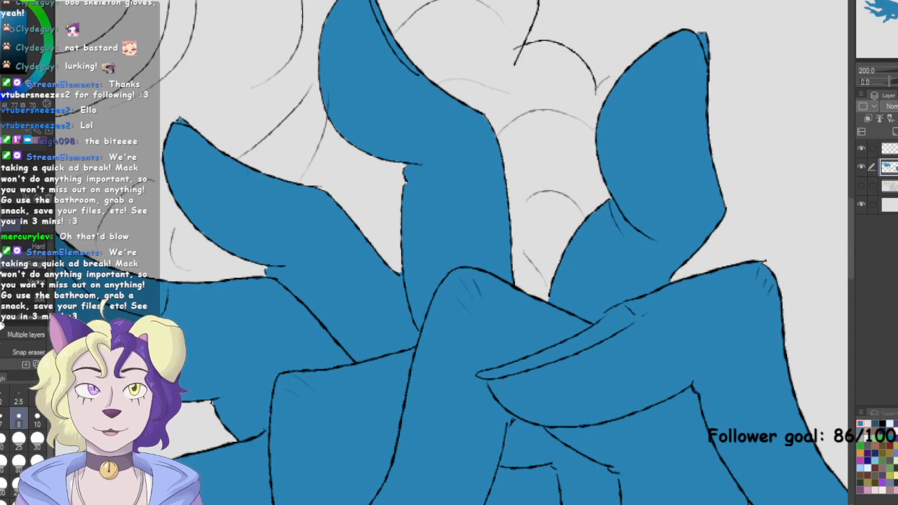
Enclose-fill the creature's striped neck between the jaw and the collar in blue
key("ctrl+minus")
key("ctrl+minus")
key("ctrl+minus")
key("ctrl+minus")
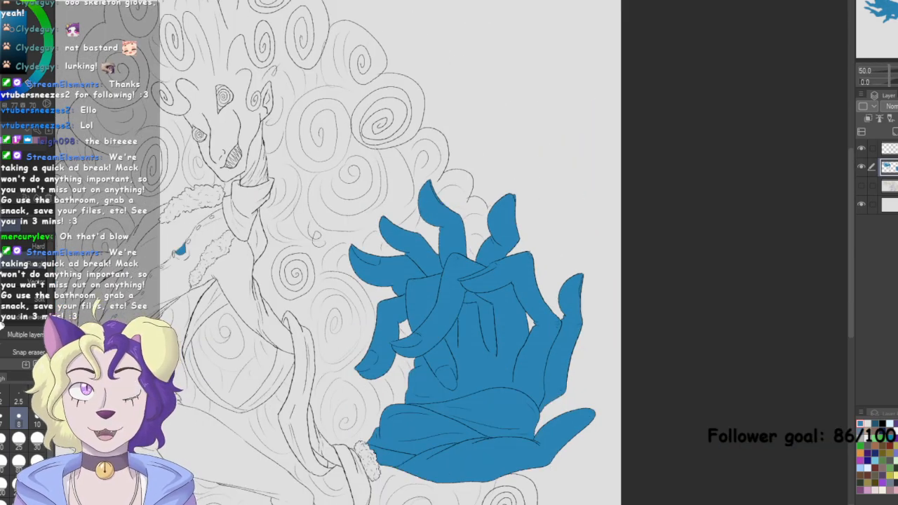
left_click_drag(436, 295, 461, 222)
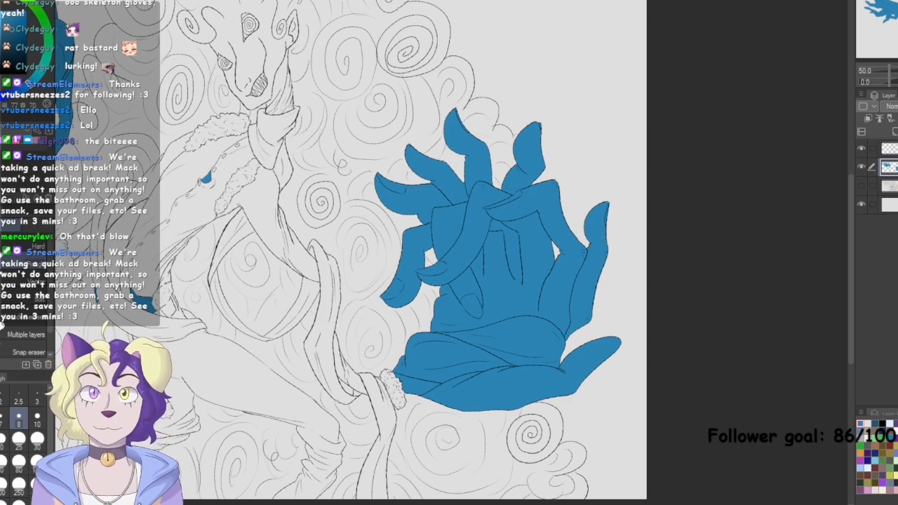
left_click_drag(449, 280, 708, 440)
left_click_drag(464, 341, 453, 294)
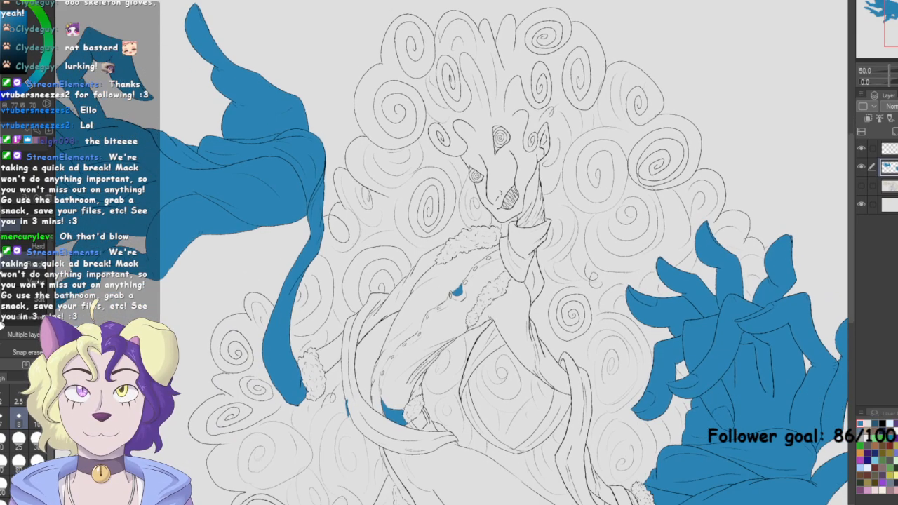
scroll(490, 195, "up", 4)
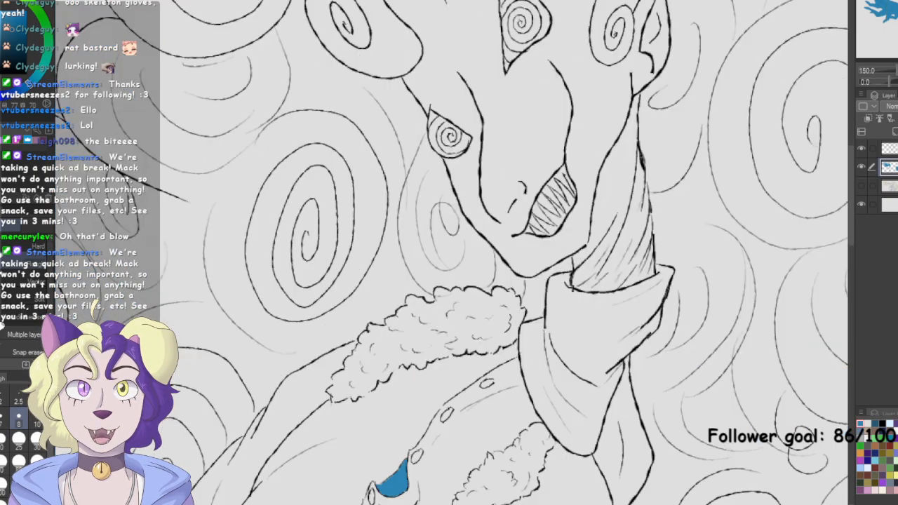
left_click_drag(484, 210, 439, 285)
key("g")
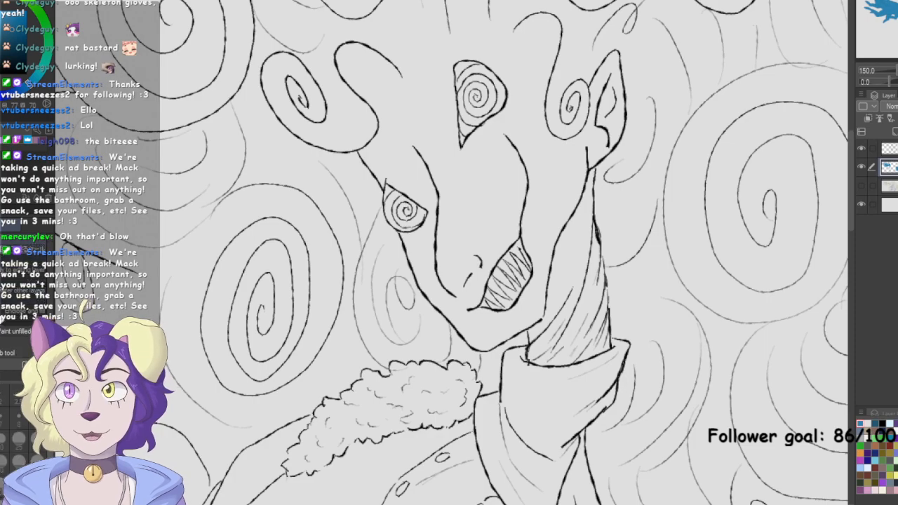
mouse_move(604, 159)
left_mouse_down()
mouse_move(575, 175)
mouse_move(530, 308)
mouse_move(523, 361)
mouse_move(608, 380)
mouse_move(620, 269)
mouse_move(615, 195)
left_mouse_up()
mouse_move(642, 243)
left_mouse_down()
mouse_move(629, 271)
mouse_move(584, 288)
left_mouse_up()
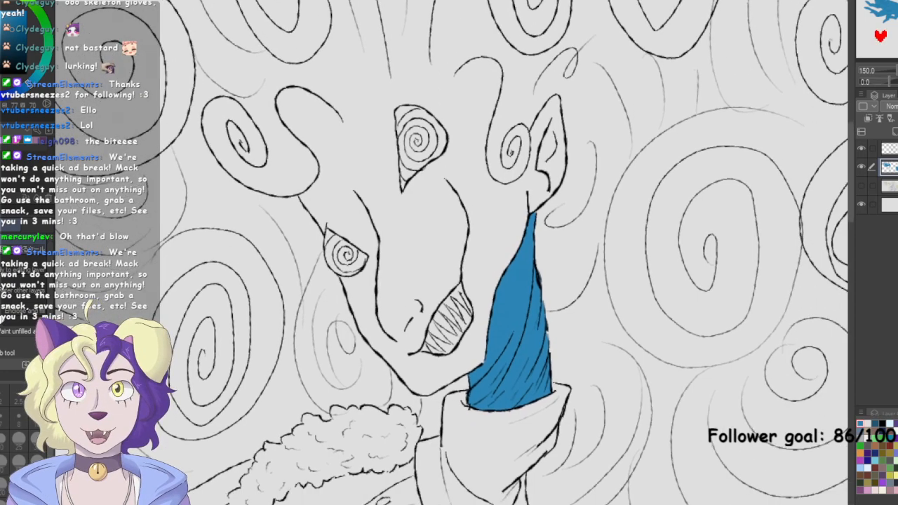
Close the open top of the head with a blue pen line between the horns and enclose-fill the head, horns and ear
key("p")
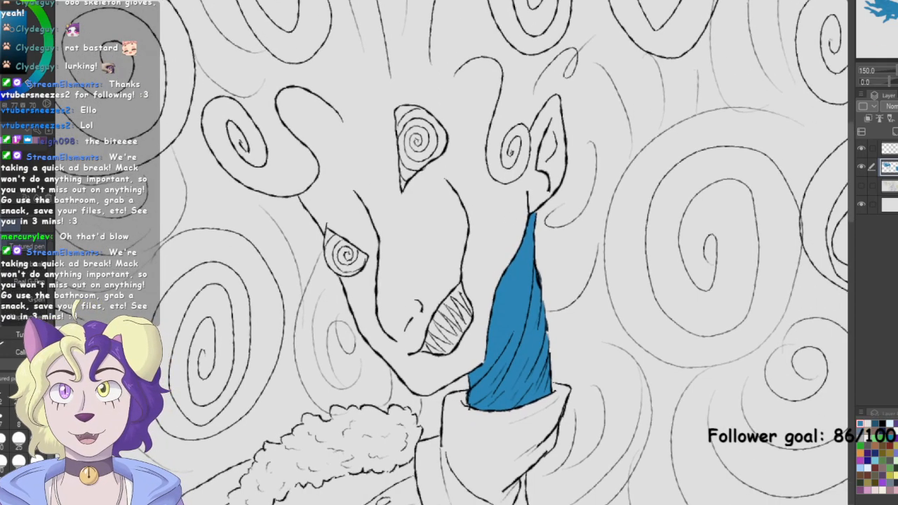
mouse_move(449, 74)
left_mouse_down()
mouse_move(424, 64)
mouse_move(398, 74)
mouse_move(342, 119)
left_mouse_up()
key("g")
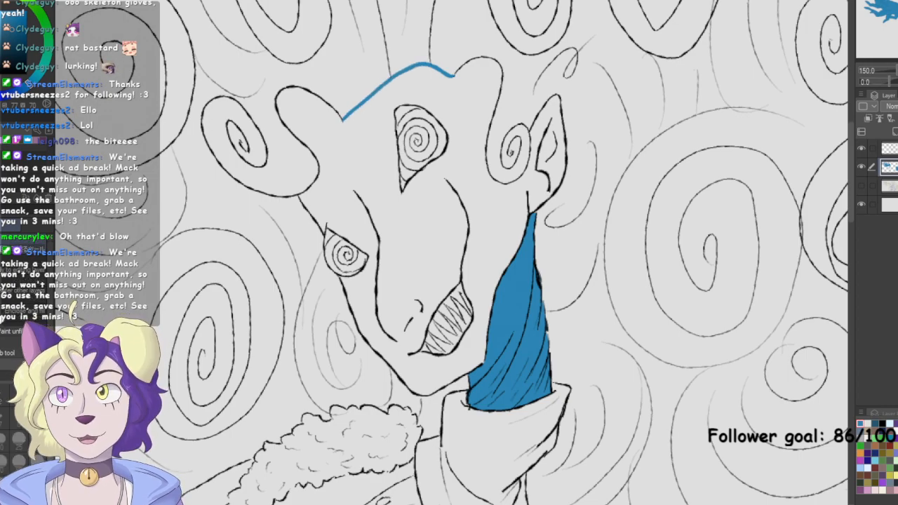
mouse_move(536, 218)
left_mouse_down()
mouse_move(568, 177)
mouse_move(546, 84)
mouse_move(527, 160)
mouse_move(511, 100)
mouse_move(435, 43)
mouse_move(275, 111)
mouse_move(281, 203)
mouse_move(372, 382)
mouse_move(459, 395)
mouse_move(516, 319)
mouse_move(563, 225)
left_mouse_up()
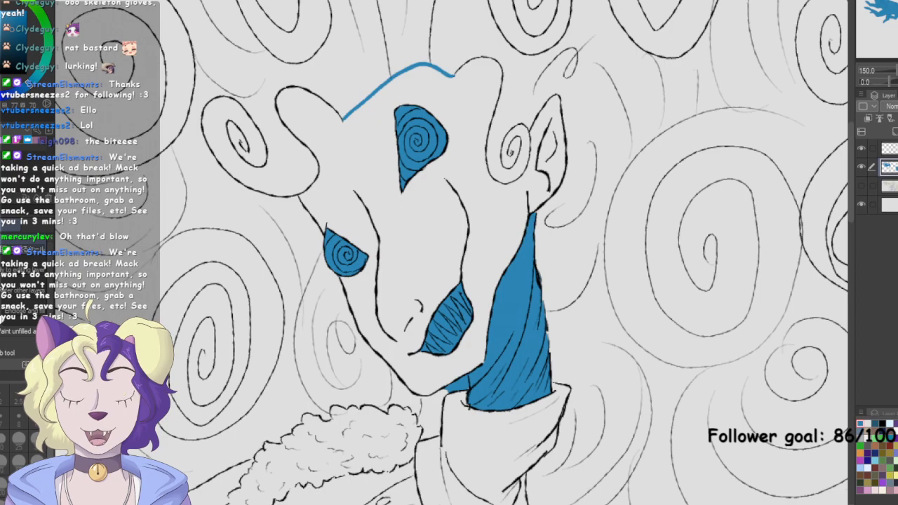
key("ctrl+z")
mouse_move(535, 223)
left_mouse_down()
mouse_move(561, 190)
mouse_move(585, 121)
mouse_move(558, 75)
mouse_move(522, 101)
mouse_move(495, 36)
mouse_move(304, 57)
mouse_move(268, 92)
mouse_move(311, 250)
mouse_move(403, 399)
mouse_move(459, 397)
mouse_move(500, 367)
mouse_move(541, 223)
left_mouse_up()
Erase the blue from the spiral curl beside the ear and the stray blue mark beside the draped cloth
key("e")
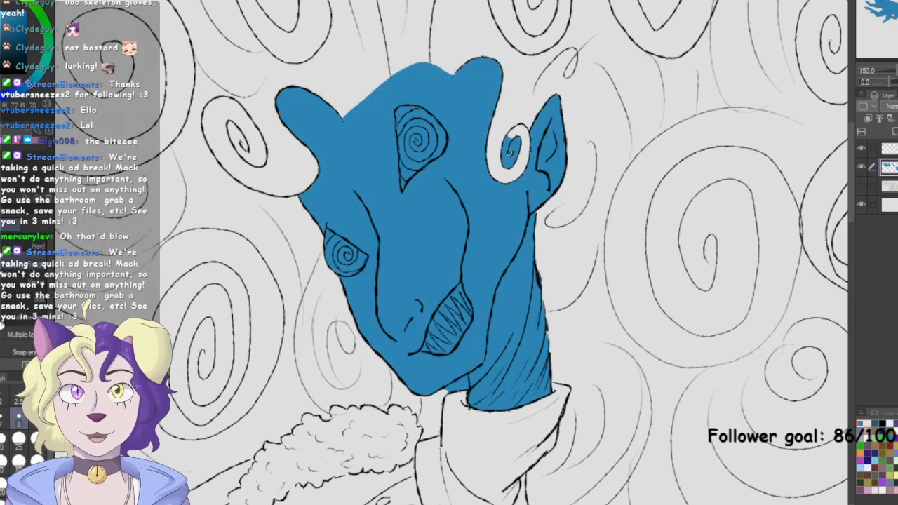
mouse_move(510, 132)
left_mouse_down()
mouse_move(503, 168)
mouse_move(505, 140)
mouse_move(518, 169)
mouse_move(516, 159)
left_mouse_up()
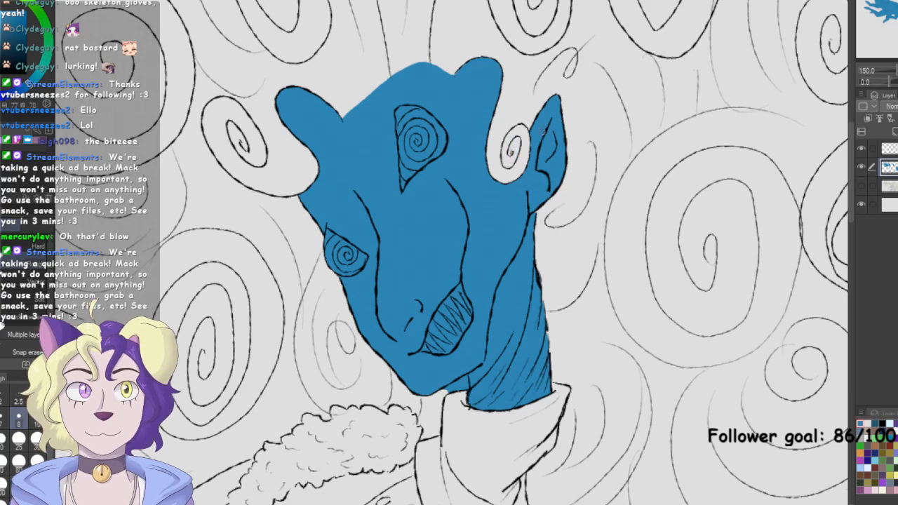
key("ctrl+0")
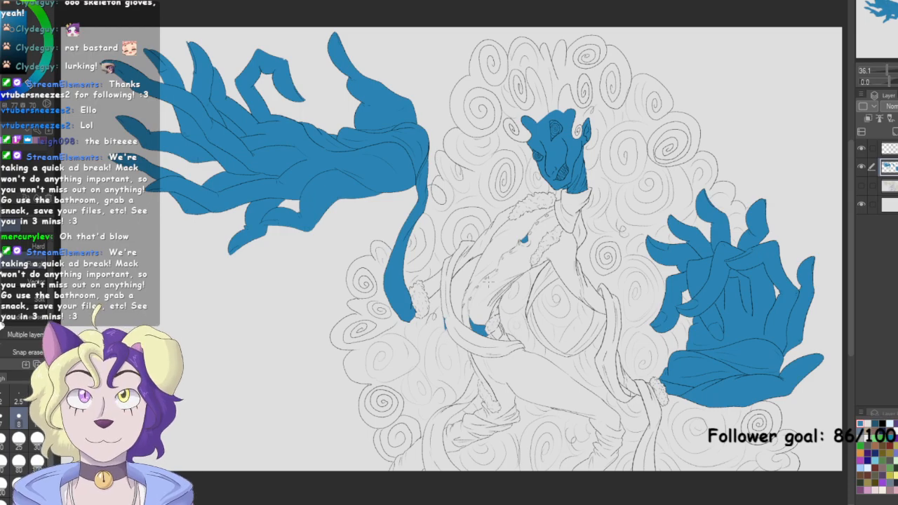
key("ctrl+plus")
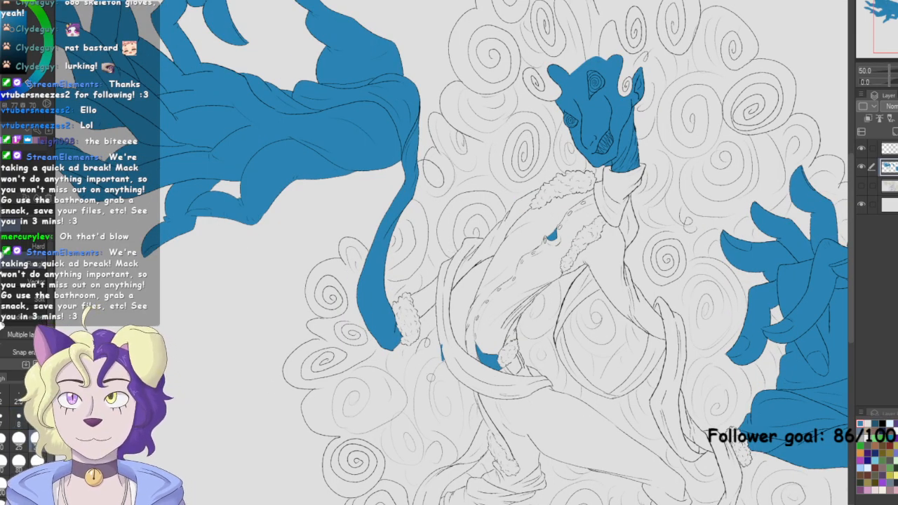
key("ctrl+0")
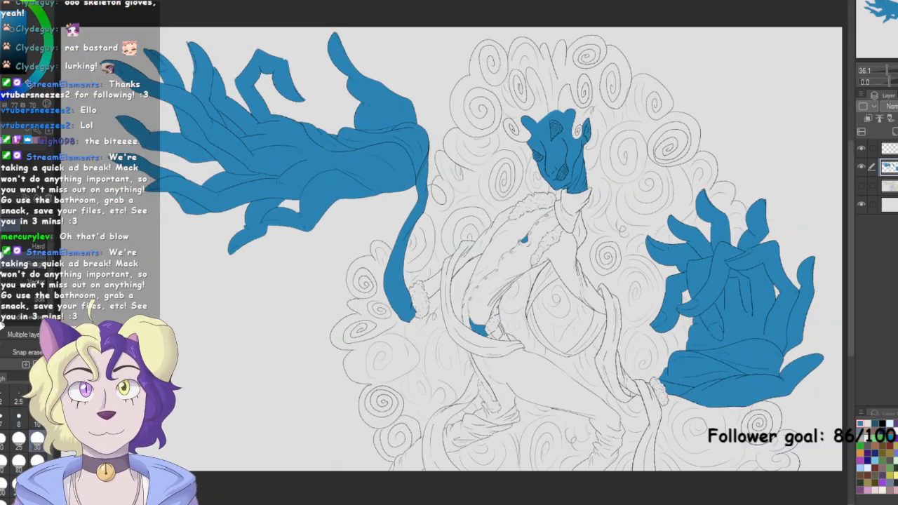
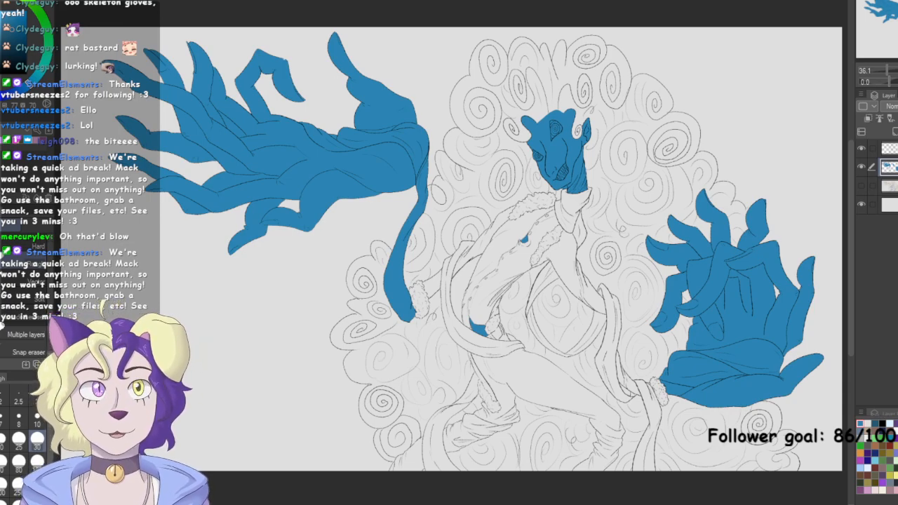
Add a new layer above the blue base layer and choose a darker blue for the face details
left_click(895, 132)
left_click_drag(561, 151, 470, 253)
key("ctrl+plus")
key("ctrl+plus")
key("ctrl+plus")
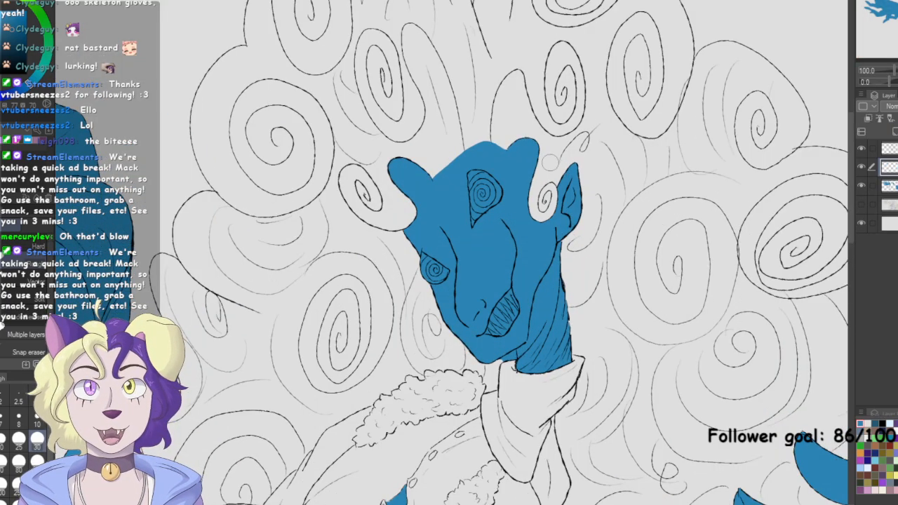
key("p")
key("ctrl+plus")
key("ctrl+plus")
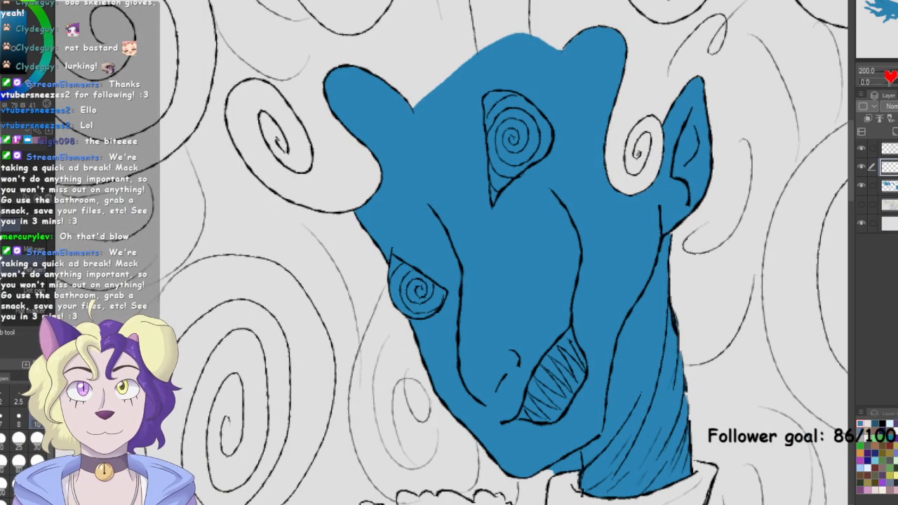
Hide the blue base layer and enclose-fill the side eye and the forehead eye in dark blue on the new layer
left_click(864, 187)
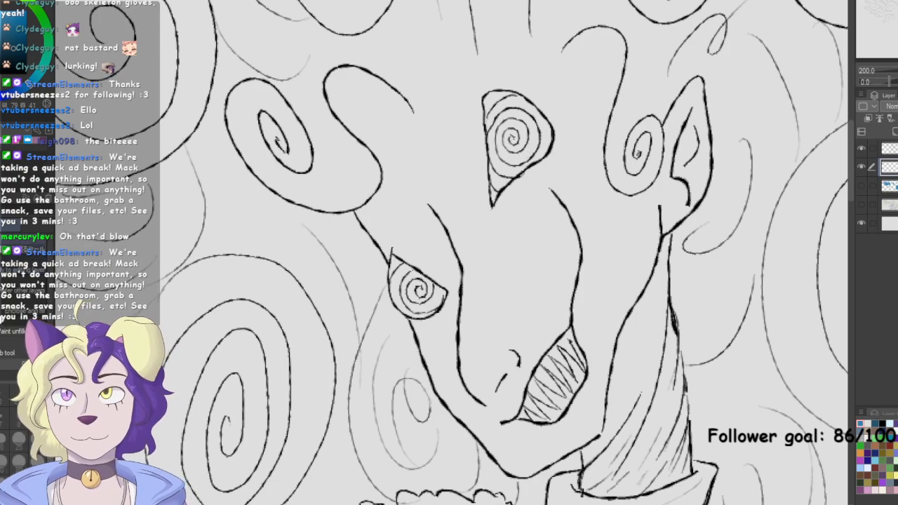
mouse_move(433, 262)
left_mouse_down()
mouse_move(394, 239)
mouse_move(421, 321)
mouse_move(438, 232)
left_mouse_up()
mouse_move(537, 73)
left_mouse_down()
mouse_move(458, 163)
mouse_move(548, 90)
left_mouse_up()
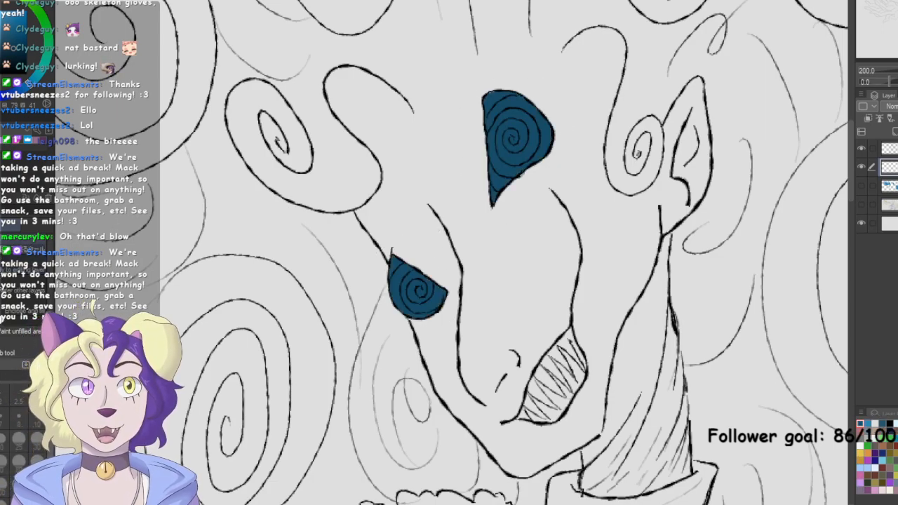
Add a new layer directly above the blue base layer and enclose-fill the toothed mouth in light blue
left_click(892, 186)
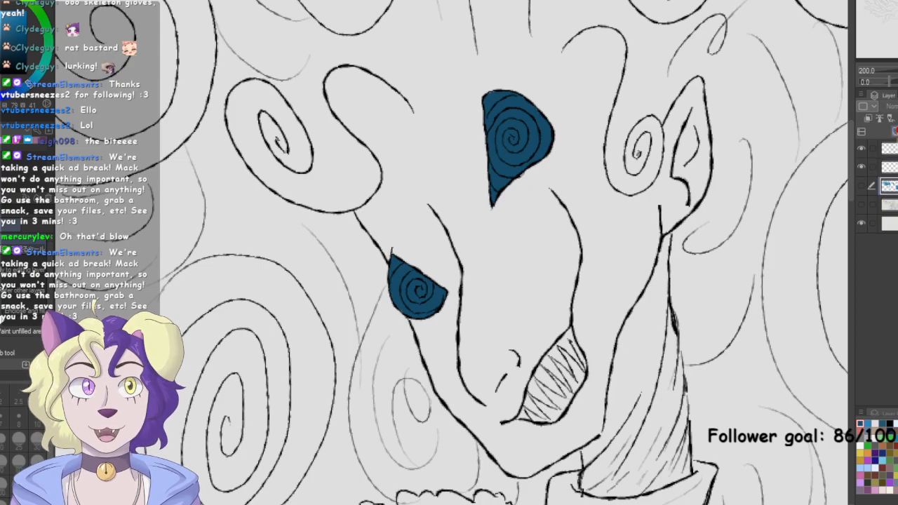
key("ctrl+shift+n")
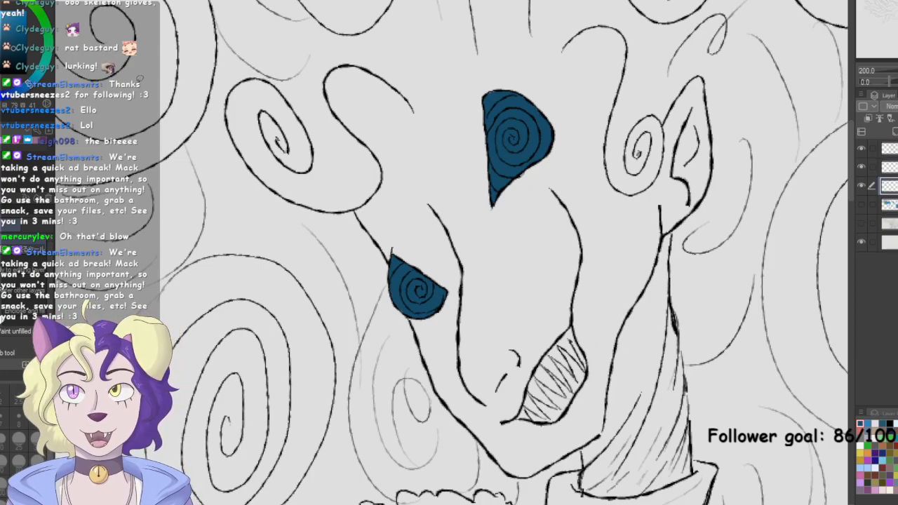
mouse_move(597, 317)
left_mouse_down()
mouse_move(503, 419)
mouse_move(597, 321)
left_mouse_up()
left_click_drag(449, 295, 529, 235)
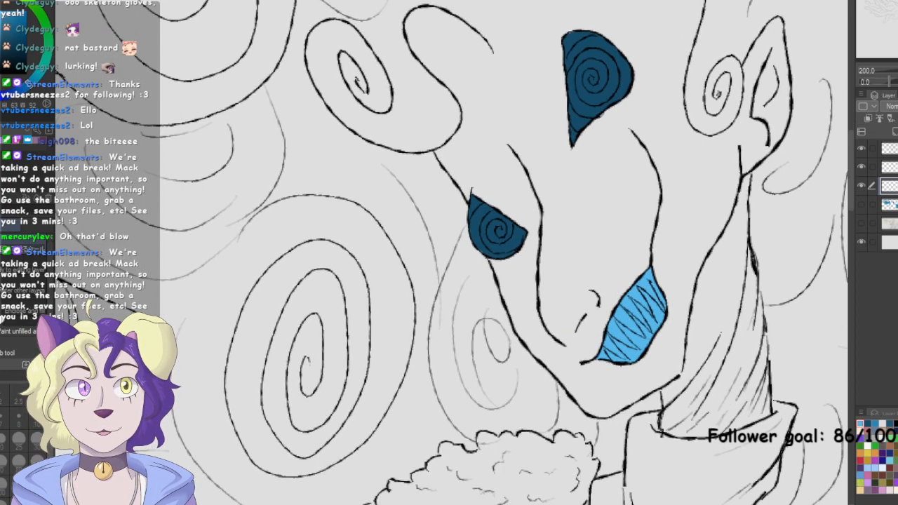
Add another layer directly above the blue base layer and paint the thin nail on the raised thumb in pale blue
left_click(890, 204)
left_click(895, 131)
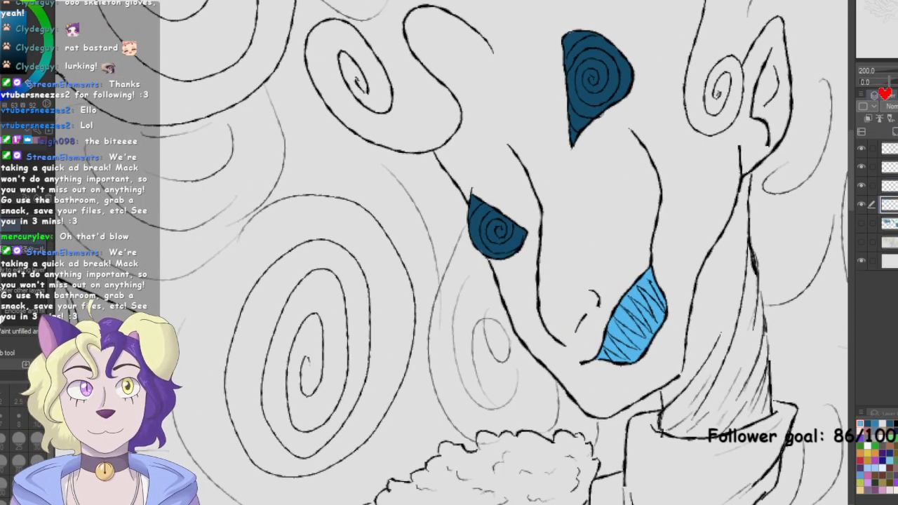
mouse_move(295, 231)
left_mouse_down()
mouse_move(395, 226)
mouse_move(673, 337)
left_mouse_up()
left_click_drag(365, 175, 540, 351)
left_click_drag(379, 126, 540, 426)
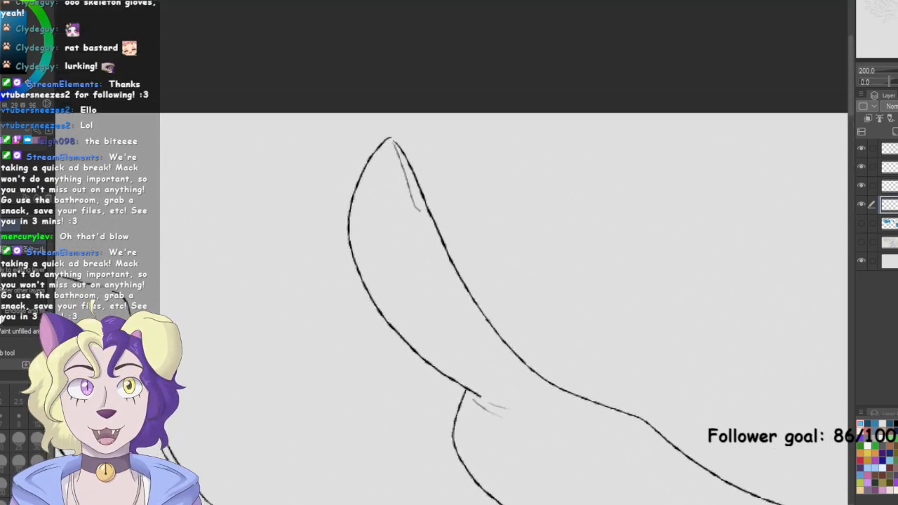
key("p")
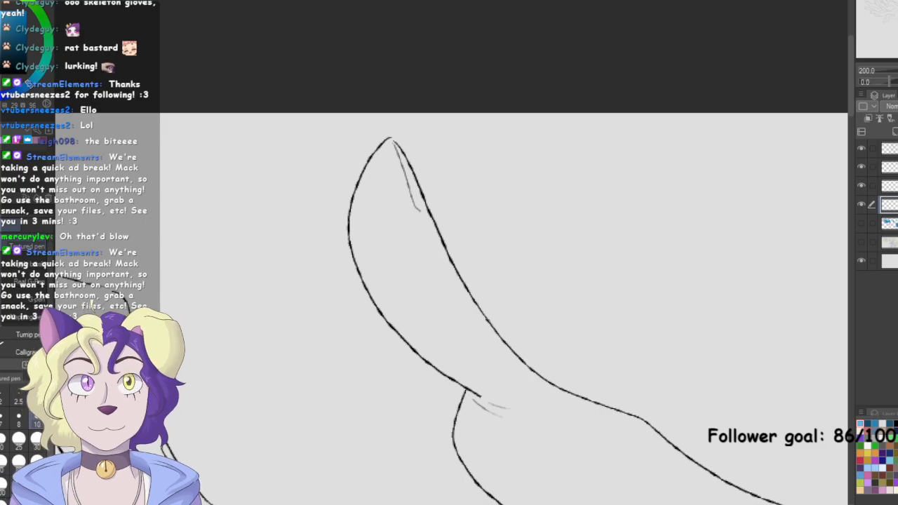
key("ctrl+plus")
left_click_drag(335, 35, 376, 137)
mouse_move(356, 91)
left_mouse_down()
mouse_move(388, 165)
mouse_move(383, 139)
mouse_move(400, 170)
left_mouse_up()
Paint the narrow nail on the curled finger beside the thumb in pale blue
key("ctrl+minus")
left_click_drag(459, 236, 819, 78)
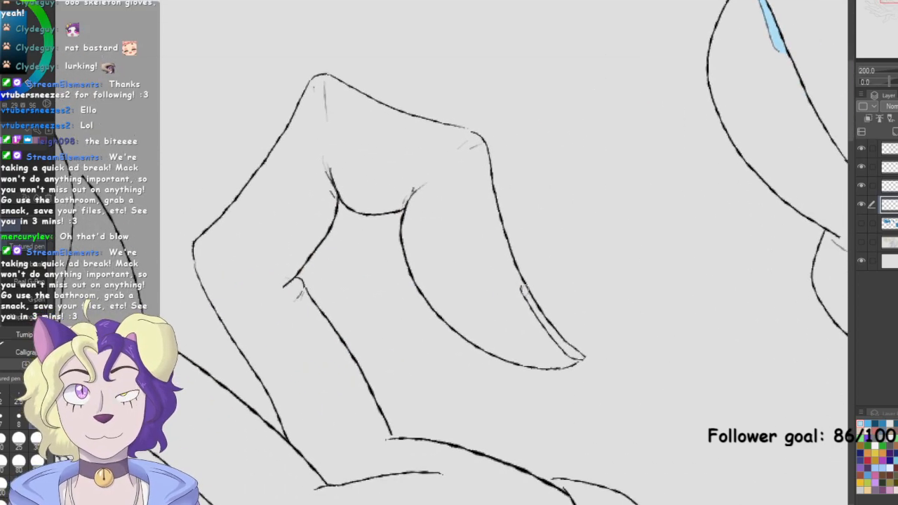
mouse_move(534, 305)
left_mouse_down()
mouse_move(577, 358)
mouse_move(557, 337)
left_mouse_up()
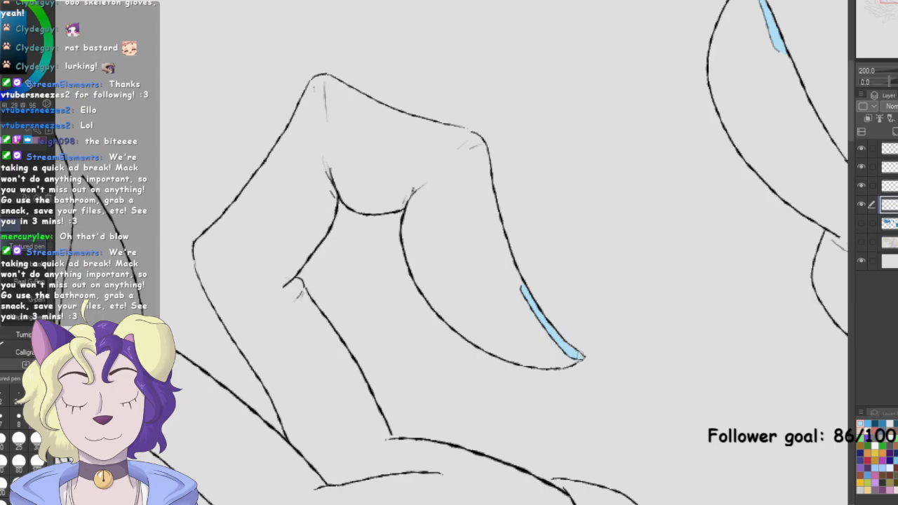
Show the blue base layer and paint the narrow nail of the upright finger pale blue, trimming any overflow with the eraser
left_click(863, 223)
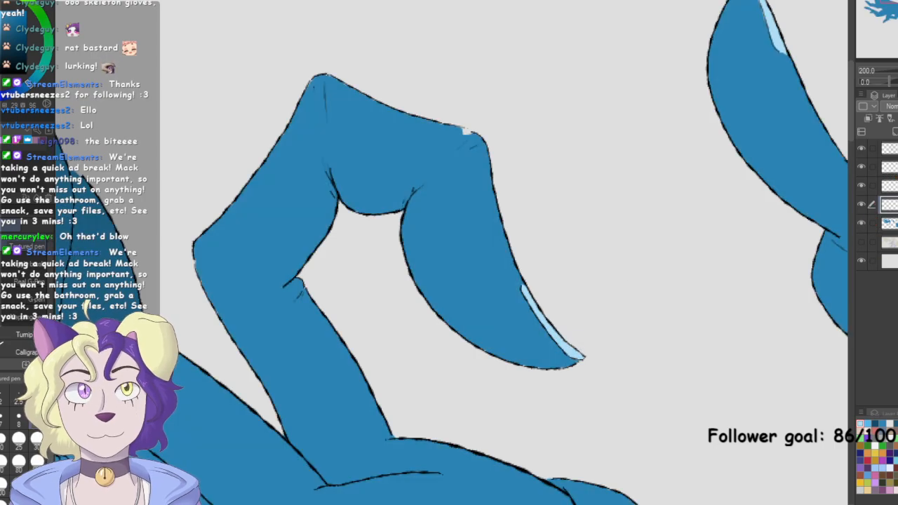
left_click_drag(467, 130, 897, 251)
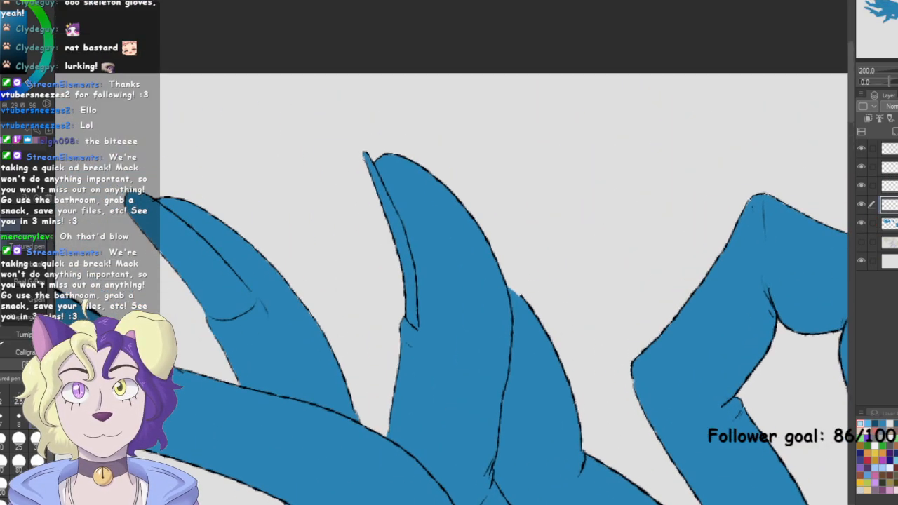
left_click_drag(364, 156, 412, 279)
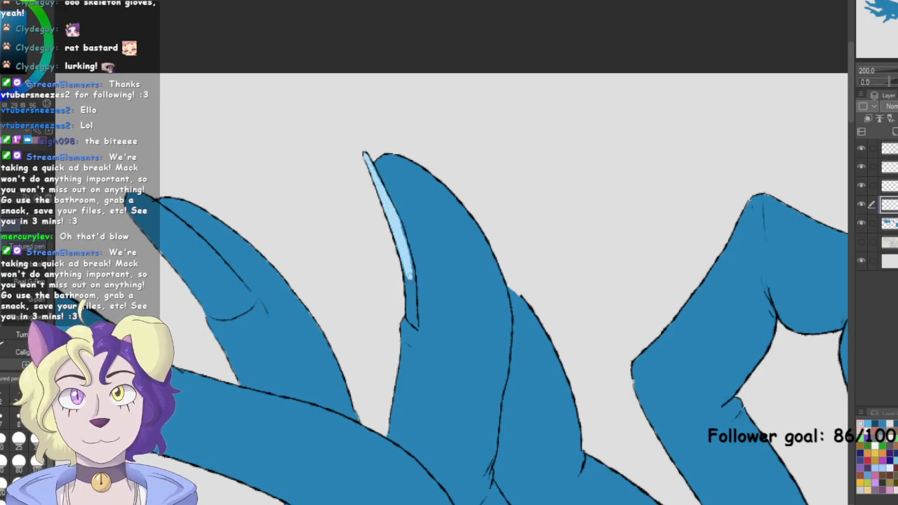
mouse_move(398, 226)
left_mouse_down()
mouse_move(416, 327)
mouse_move(412, 280)
mouse_move(415, 299)
left_mouse_up()
key("e")
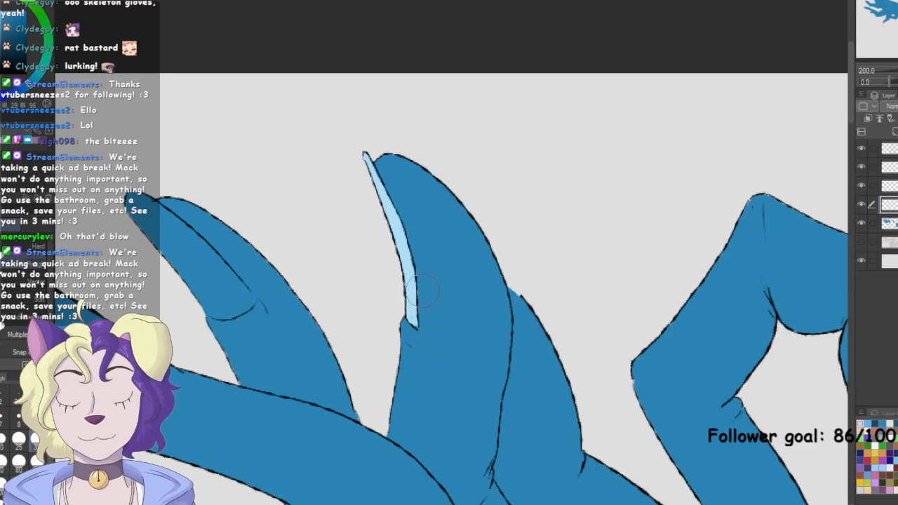
left_click_drag(424, 299, 426, 276)
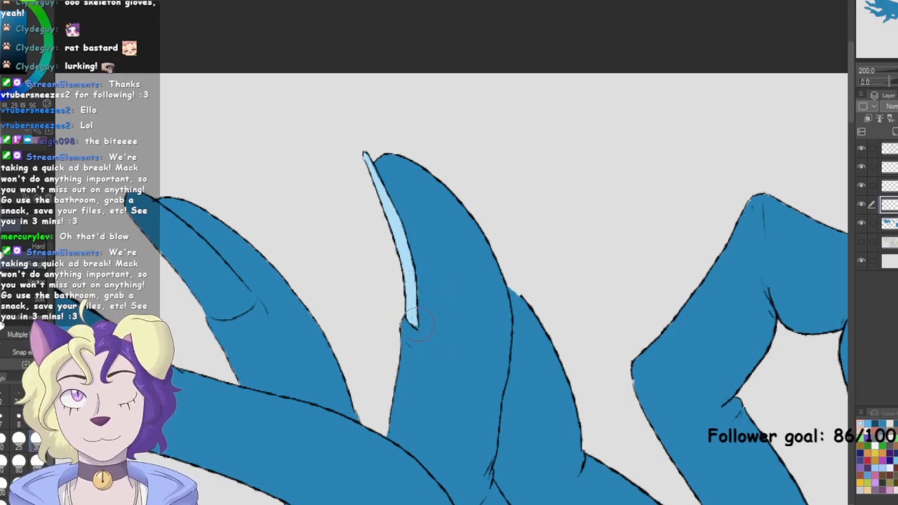
Outline the broad nail on the finger beside the upright one in pale blue and fill its interior
key("p")
mouse_move(415, 314)
left_mouse_down()
mouse_move(445, 316)
mouse_move(534, 275)
left_mouse_up()
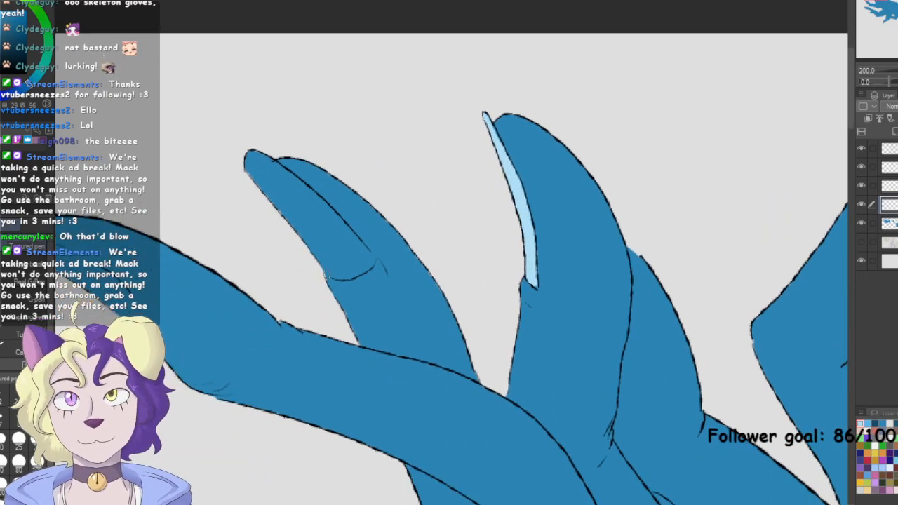
mouse_move(327, 276)
left_mouse_down()
mouse_move(371, 258)
mouse_move(361, 261)
mouse_move(353, 242)
mouse_move(362, 245)
mouse_move(343, 224)
mouse_move(261, 156)
left_mouse_up()
left_click_drag(264, 157, 367, 251)
mouse_move(334, 212)
left_mouse_down()
mouse_move(387, 255)
mouse_move(338, 220)
mouse_move(371, 261)
left_mouse_up()
left_click_drag(343, 224, 363, 250)
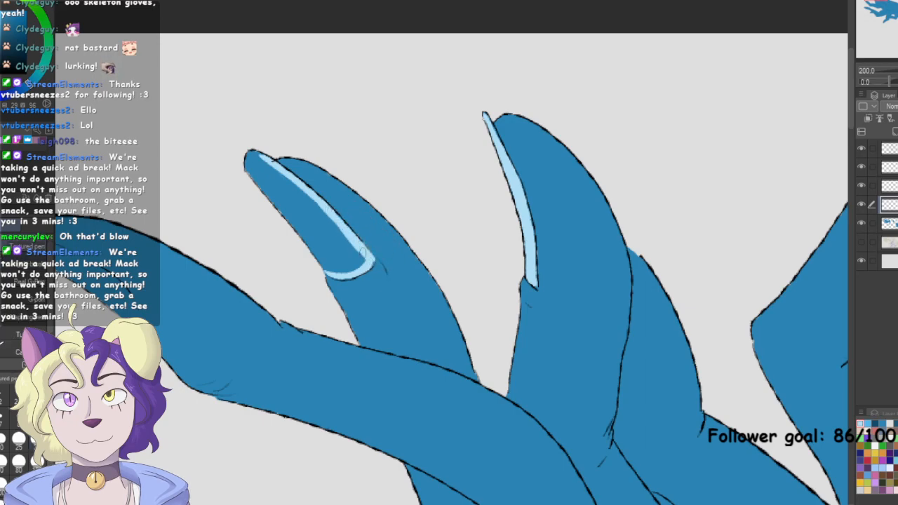
key("g")
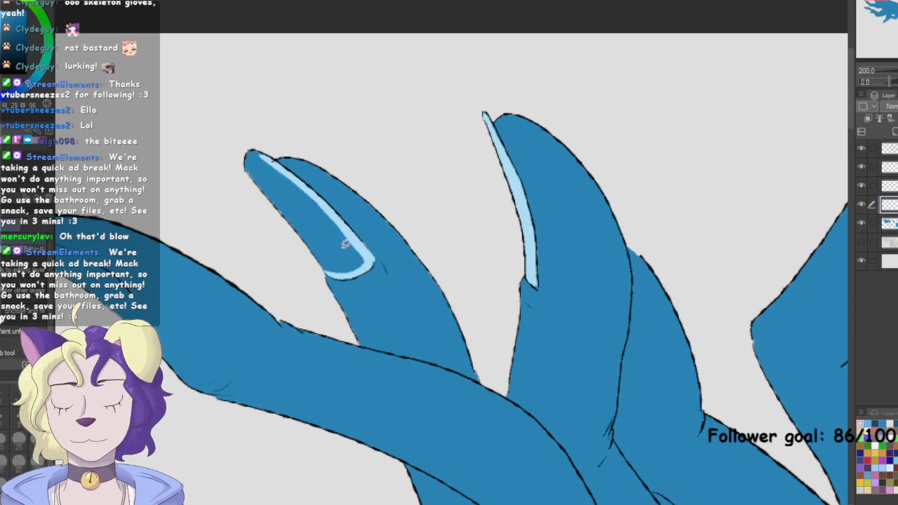
mouse_move(371, 264)
left_mouse_down()
mouse_move(320, 264)
mouse_move(241, 199)
mouse_move(230, 135)
mouse_move(276, 160)
left_mouse_up()
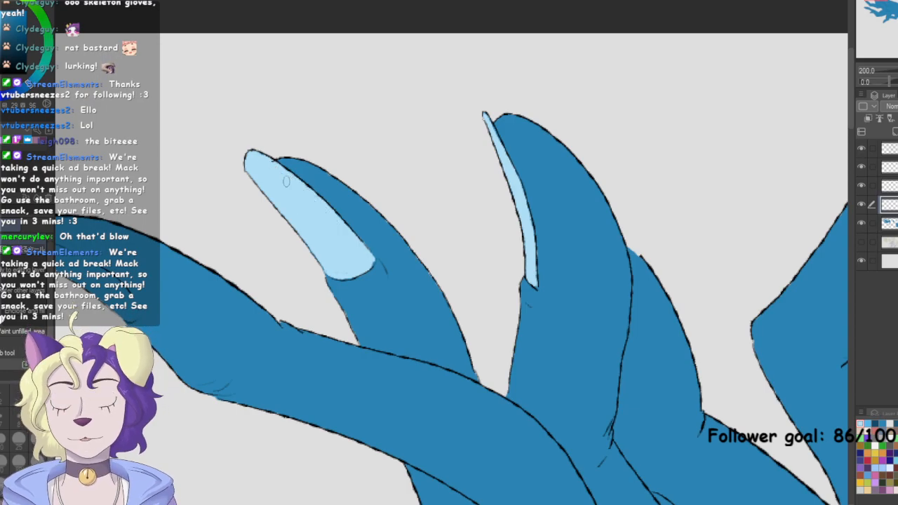
Outline and fill the long nail on the underside of the next outstretched finger in pale blue
key("p")
scroll(451, 269, "left", 3)
scroll(288, 301, "down", 1)
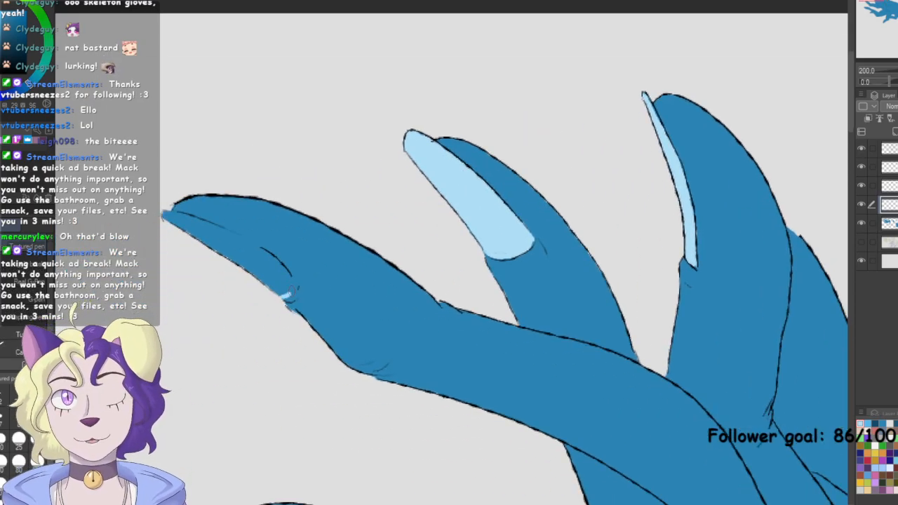
mouse_move(289, 289)
left_mouse_down()
mouse_move(262, 250)
mouse_move(277, 265)
mouse_move(239, 239)
left_mouse_up()
mouse_move(161, 212)
left_mouse_down()
mouse_move(259, 252)
mouse_move(280, 267)
mouse_move(280, 291)
mouse_move(296, 292)
mouse_move(285, 264)
mouse_move(222, 226)
mouse_move(145, 202)
mouse_move(253, 309)
left_mouse_up()
key("g")
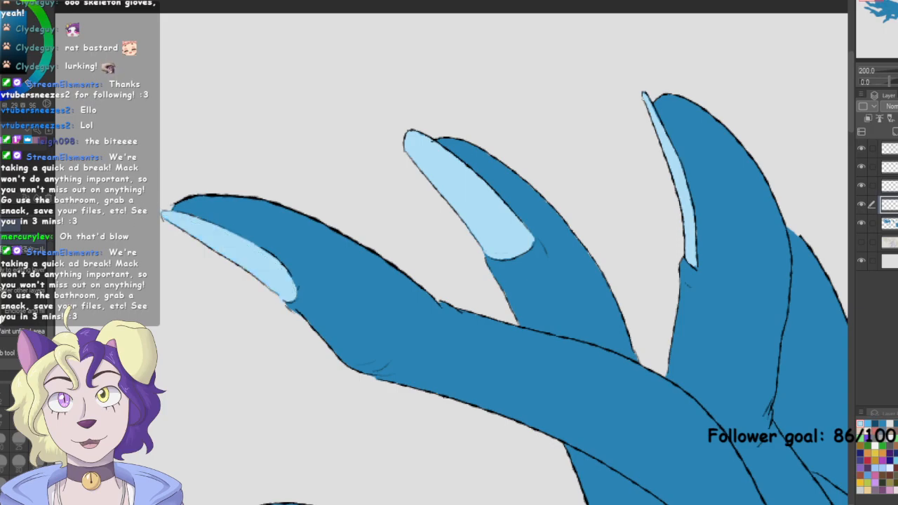
Paint the slanted nail on the short finger below the long outstretched one in pale blue
left_click_drag(878, 2, 880, 5)
left_click_drag(208, 247, 221, 258)
mouse_move(188, 232)
left_mouse_down()
mouse_move(225, 260)
mouse_move(251, 301)
left_mouse_up()
mouse_move(210, 254)
left_mouse_down()
mouse_move(274, 324)
mouse_move(267, 296)
mouse_move(269, 308)
mouse_move(222, 260)
mouse_move(272, 319)
left_mouse_up()
left_click_drag(244, 290, 267, 313)
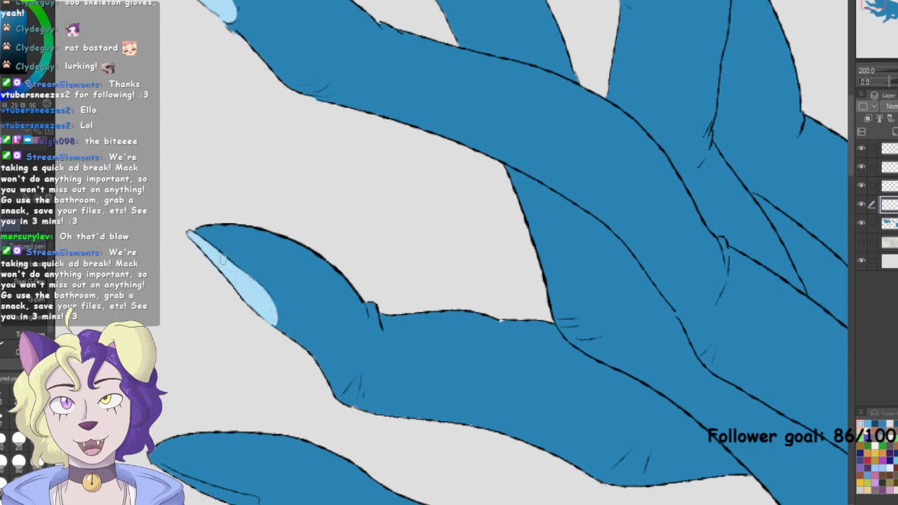
Paint the nails on the two lowest outstretched fingers pale blue and erase the paint outside the first nail's outline
left_click_drag(315, 393, 296, 214)
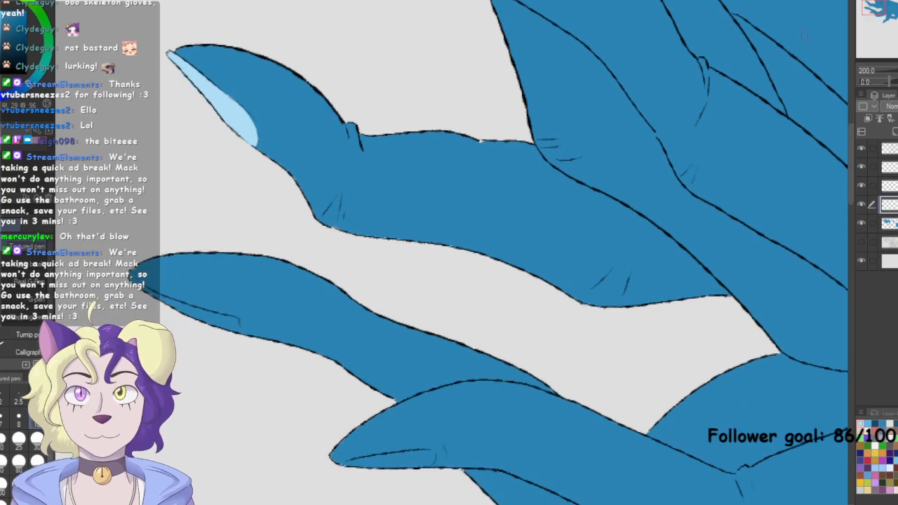
mouse_move(144, 288)
left_mouse_down()
mouse_move(186, 311)
mouse_move(211, 306)
mouse_move(181, 310)
mouse_move(230, 323)
left_mouse_up()
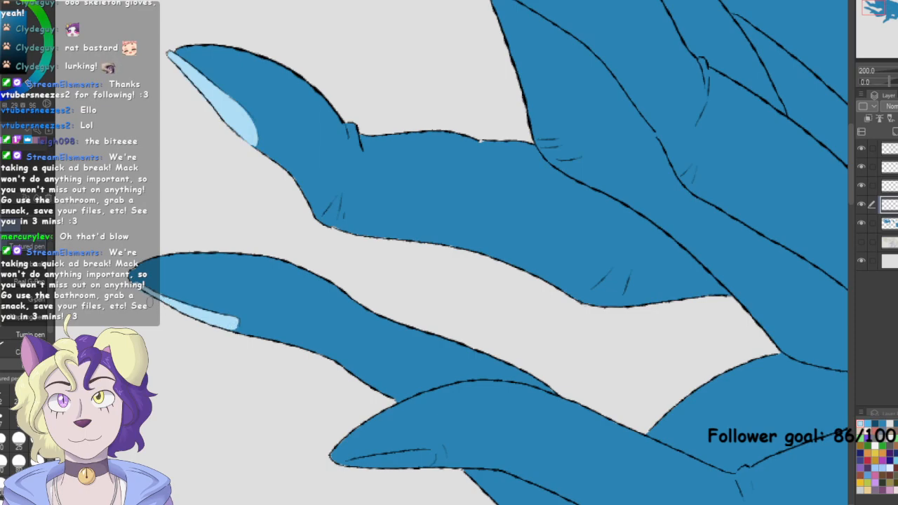
key("e")
left_click_drag(146, 301, 171, 303)
key("p")
mouse_move(343, 463)
left_mouse_down()
mouse_move(431, 461)
mouse_move(354, 466)
mouse_move(399, 456)
left_mouse_up()
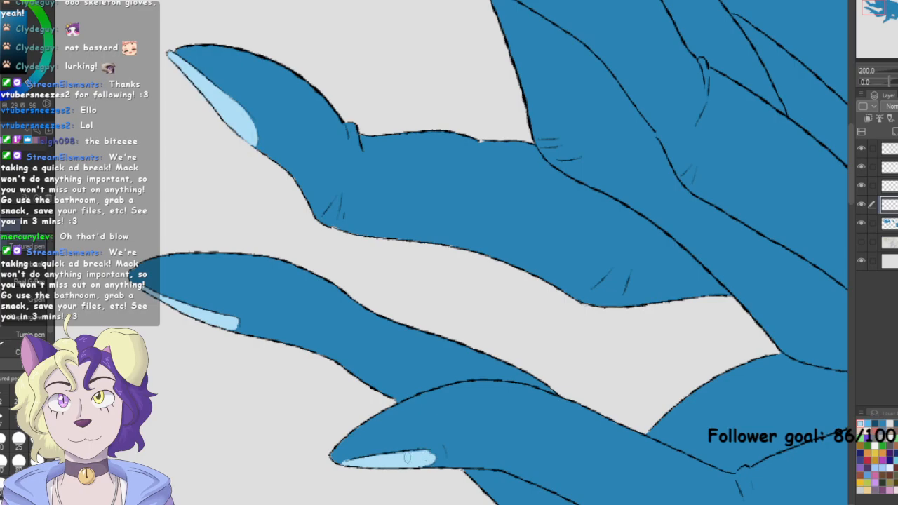
Paint the nail on the downward-bent finger under the hand pale blue, erase the overflow and even out its fill
left_click_drag(865, 10, 874, 22)
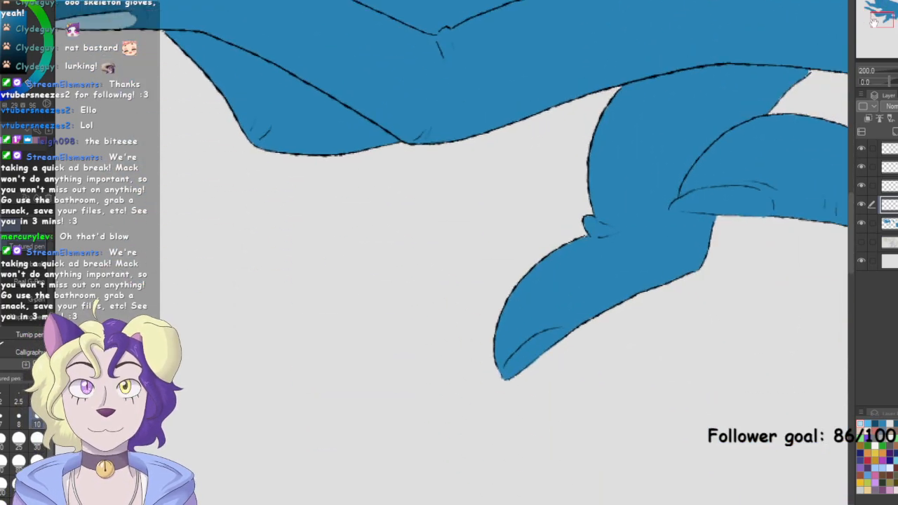
mouse_move(565, 330)
left_mouse_down()
mouse_move(526, 343)
mouse_move(502, 379)
mouse_move(551, 336)
left_mouse_up()
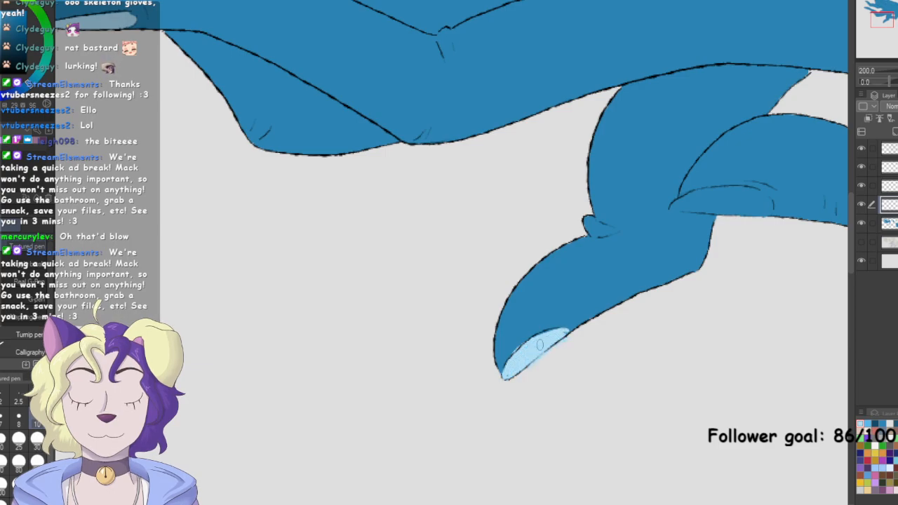
key("e")
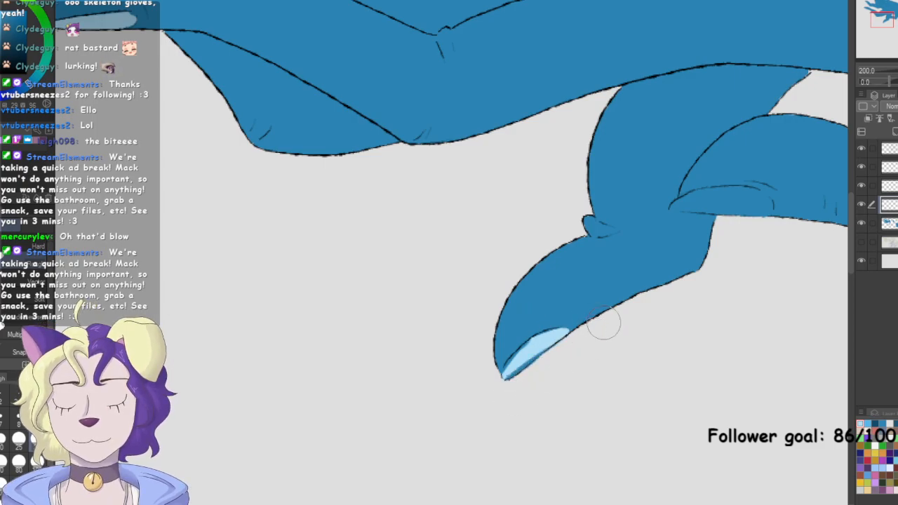
key("p")
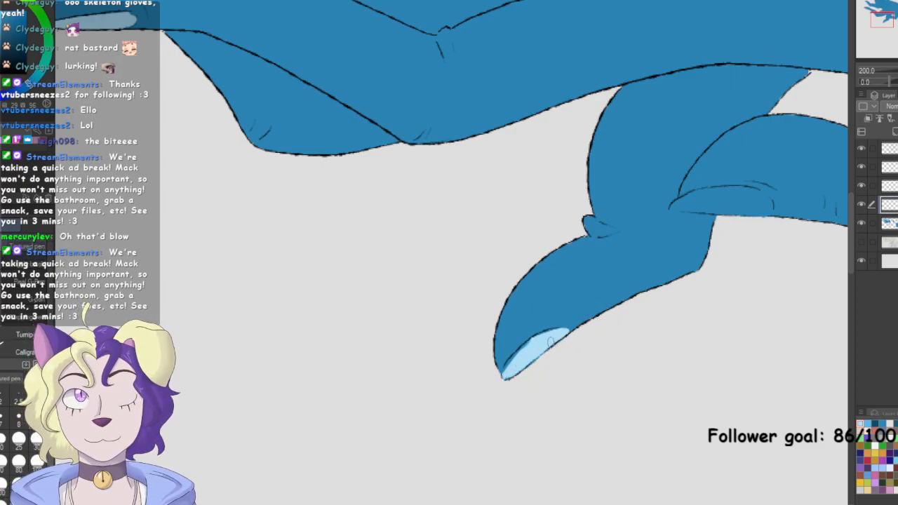
left_click_drag(555, 330, 504, 370)
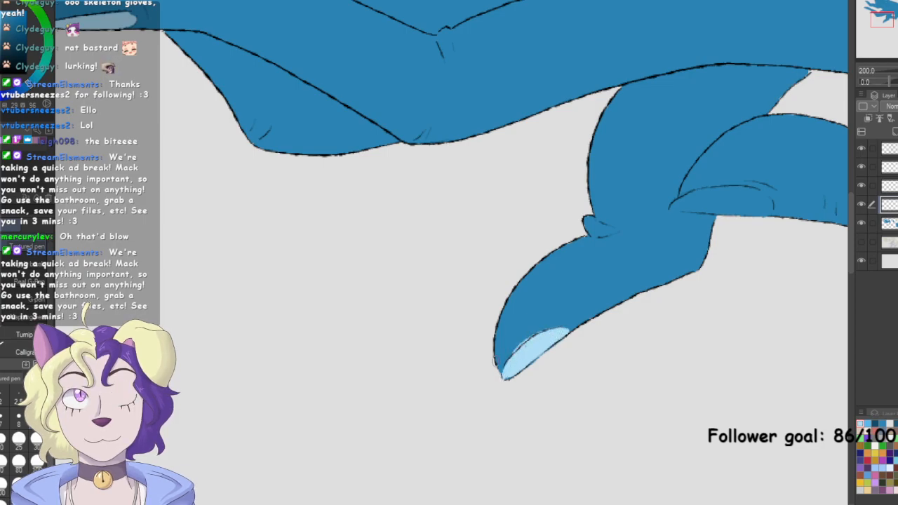
left_click_drag(555, 333, 508, 368)
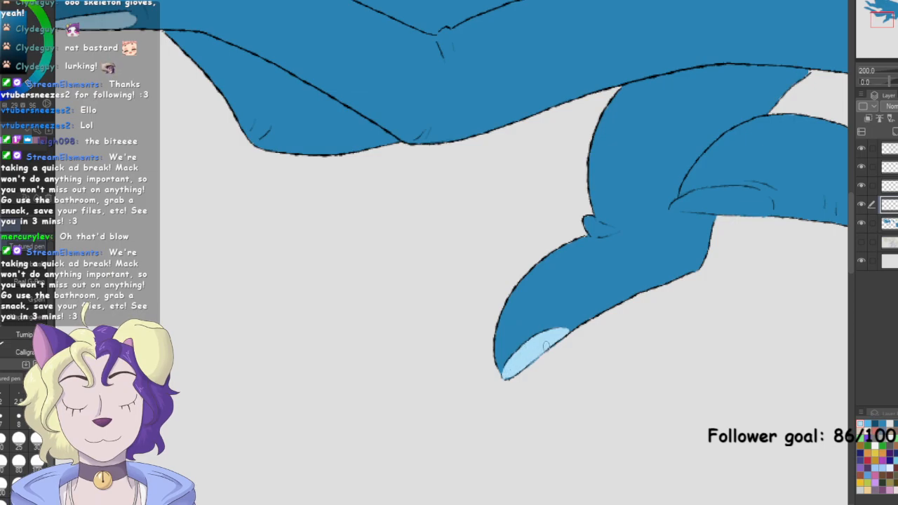
Paint the wide nail on the bent finger just above the downward-pointing one in pale blue
mouse_move(680, 193)
left_mouse_down()
mouse_move(619, 173)
mouse_move(642, 189)
mouse_move(706, 196)
mouse_move(704, 173)
mouse_move(640, 170)
mouse_move(615, 185)
left_mouse_up()
mouse_move(692, 171)
left_mouse_down()
mouse_move(615, 186)
mouse_move(687, 180)
mouse_move(625, 180)
mouse_move(709, 192)
mouse_move(691, 176)
left_mouse_up()
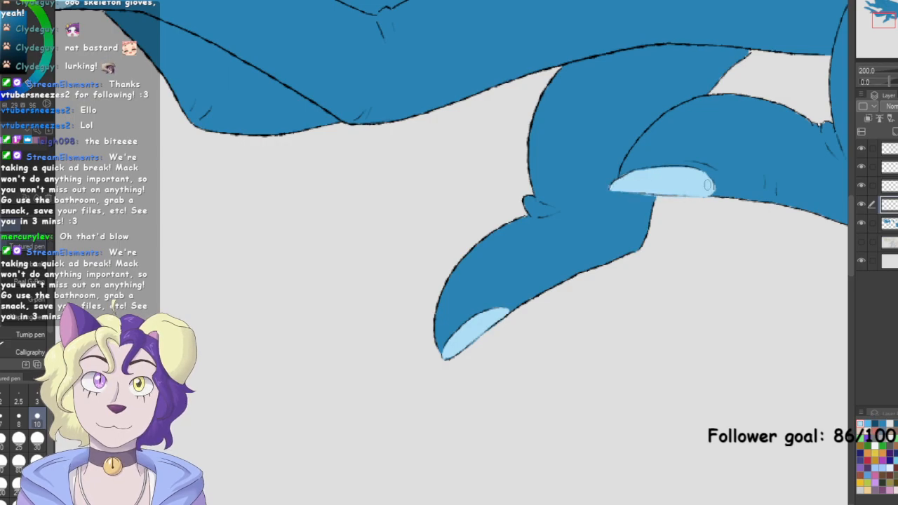
key("e")
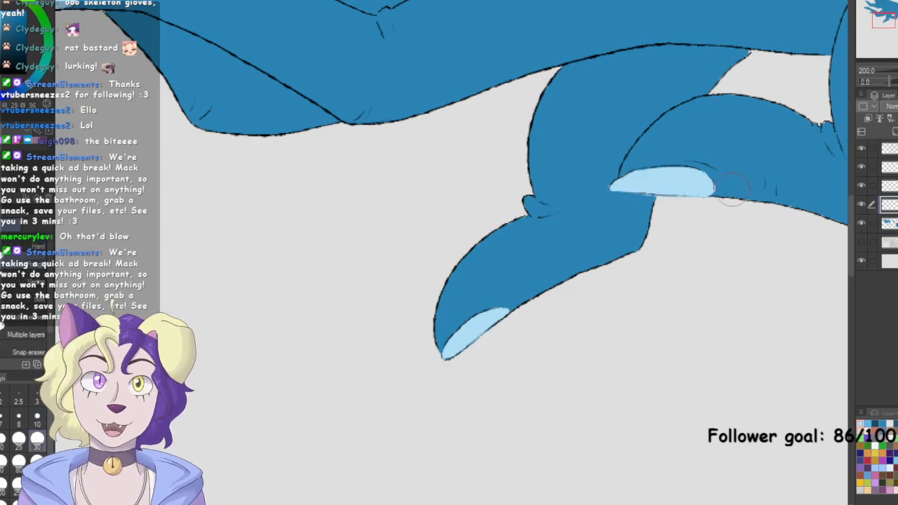
Fill the unpainted gap above the nail on the looped finger with the skin blue on the skin layer
left_click_drag(737, 105, 246, 407)
mouse_move(449, 91)
left_mouse_down()
mouse_move(450, 418)
mouse_move(459, 421)
mouse_move(419, 421)
left_mouse_up()
key("ctrl+0")
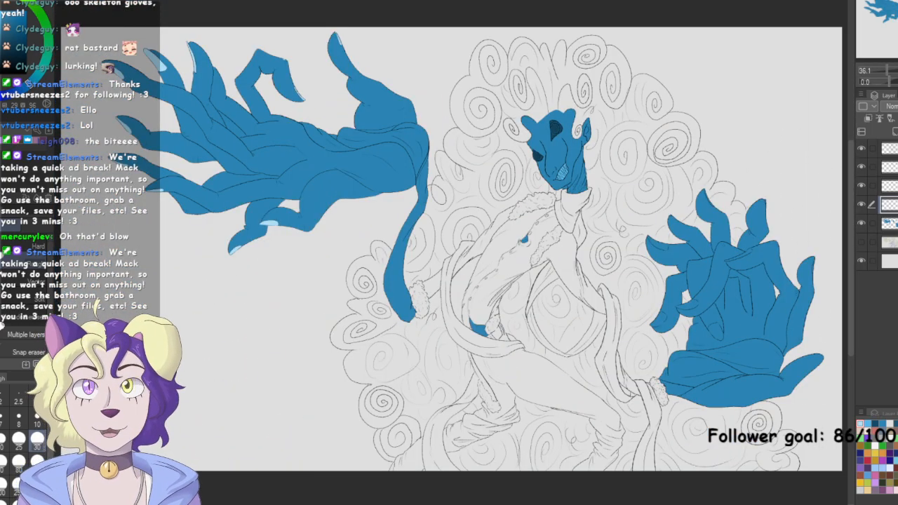
scroll(228, 107, "up", 5)
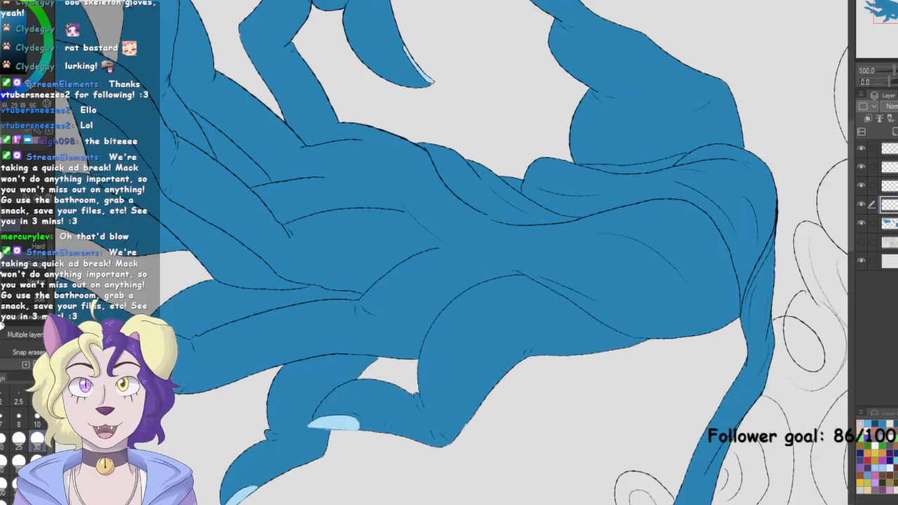
left_click_drag(421, 210, 586, 403)
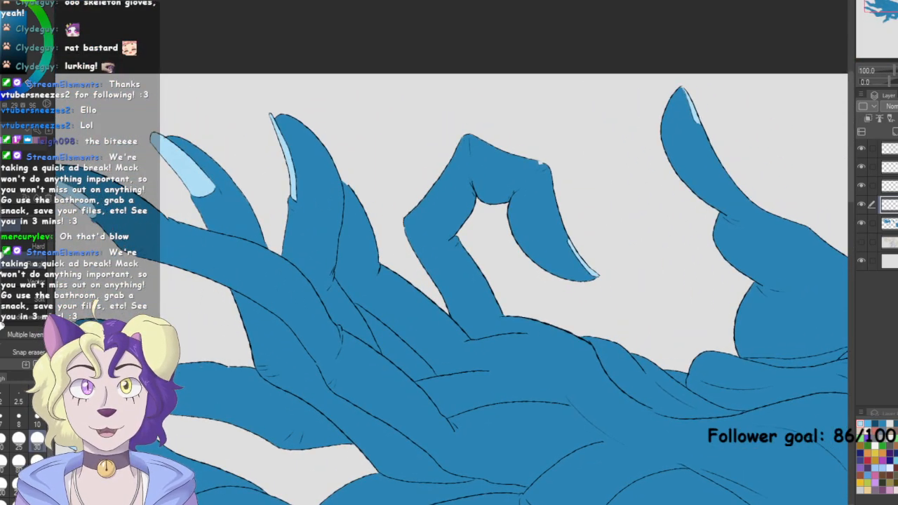
key("ctrl+plus")
left_click(890, 224)
left_click(602, 207, "alt")
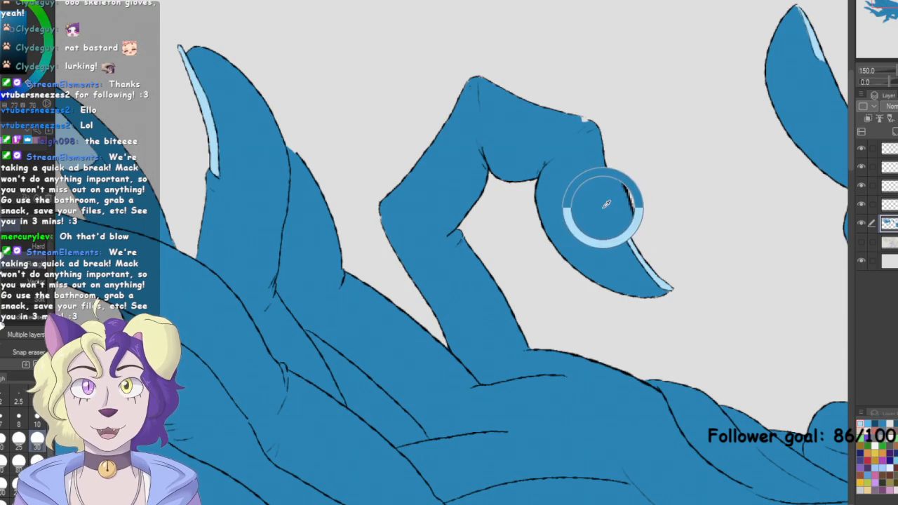
key("p")
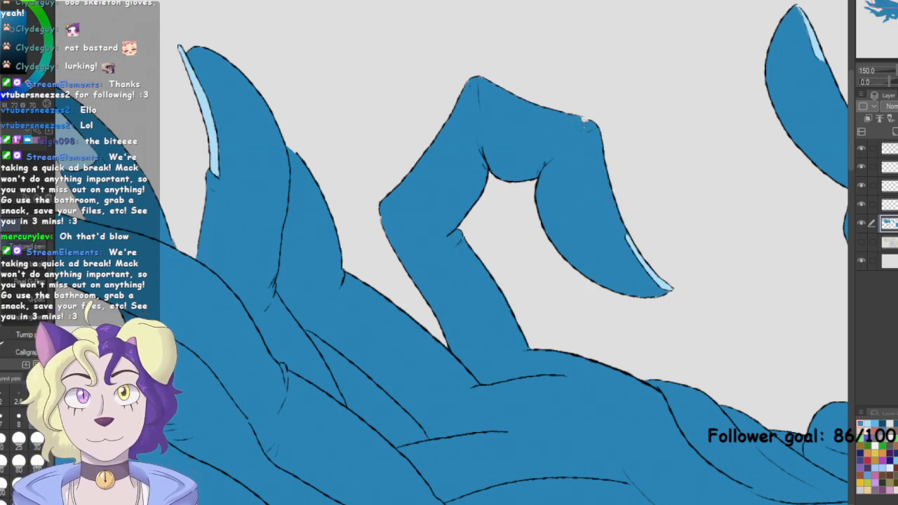
Paint the nail on the other hand's leftmost upper finger in pale blue on the nail layer
left_click(868, 424)
left_click_drag(793, 414, 231, 113)
left_click_drag(821, 435, 68, 155)
left_click(890, 204)
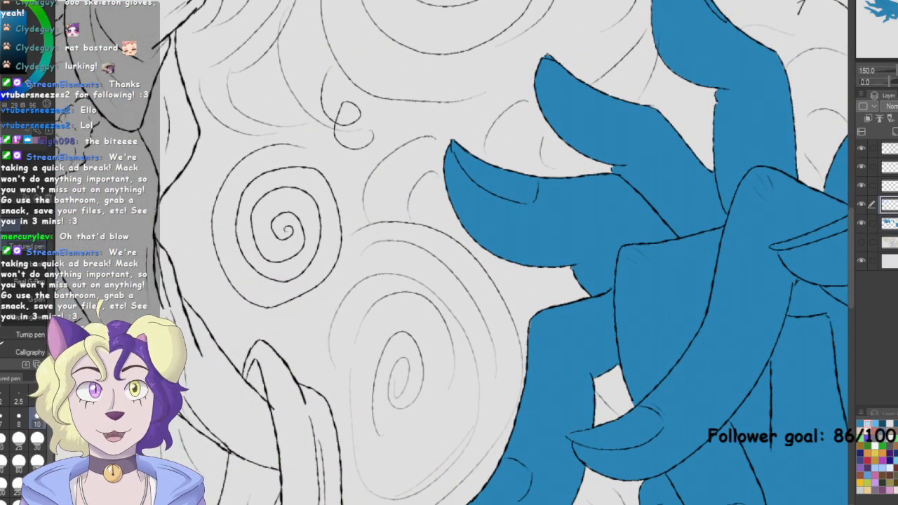
key("ctrl+plus")
mouse_move(453, 105)
left_mouse_down()
mouse_move(506, 169)
mouse_move(540, 186)
mouse_move(561, 184)
mouse_move(565, 155)
mouse_move(481, 130)
mouse_move(527, 159)
left_mouse_up()
left_click_drag(457, 118, 543, 179)
mouse_move(480, 146)
left_mouse_down()
mouse_move(547, 185)
mouse_move(487, 147)
mouse_move(553, 166)
left_mouse_up()
mouse_move(469, 123)
left_mouse_down()
mouse_move(550, 163)
mouse_move(474, 128)
mouse_move(552, 153)
left_mouse_up()
mouse_move(490, 134)
left_mouse_down()
mouse_move(512, 143)
mouse_move(487, 139)
mouse_move(497, 152)
mouse_move(560, 155)
left_mouse_up()
Erase the overflow below that leftmost finger's nail and repaint its lower edge in pale blue
key("e")
left_click_drag(491, 172, 558, 183)
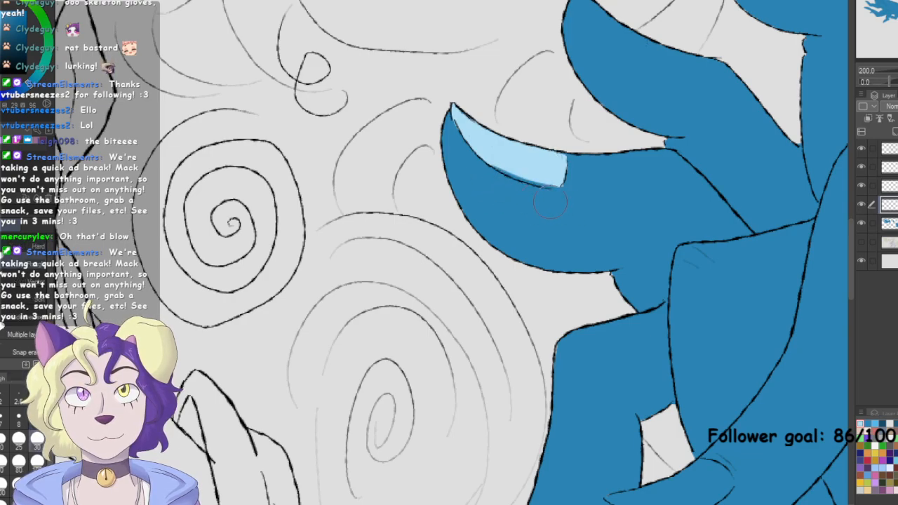
key("p")
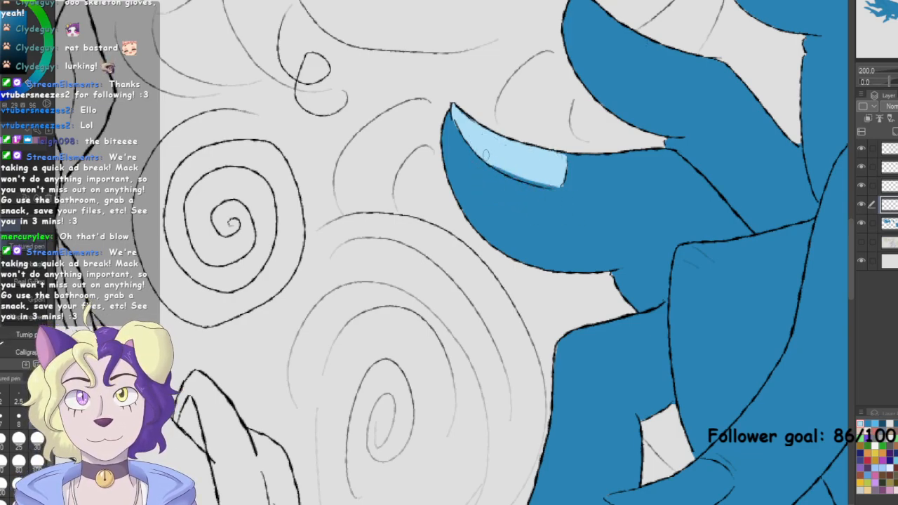
left_click_drag(489, 160, 560, 182)
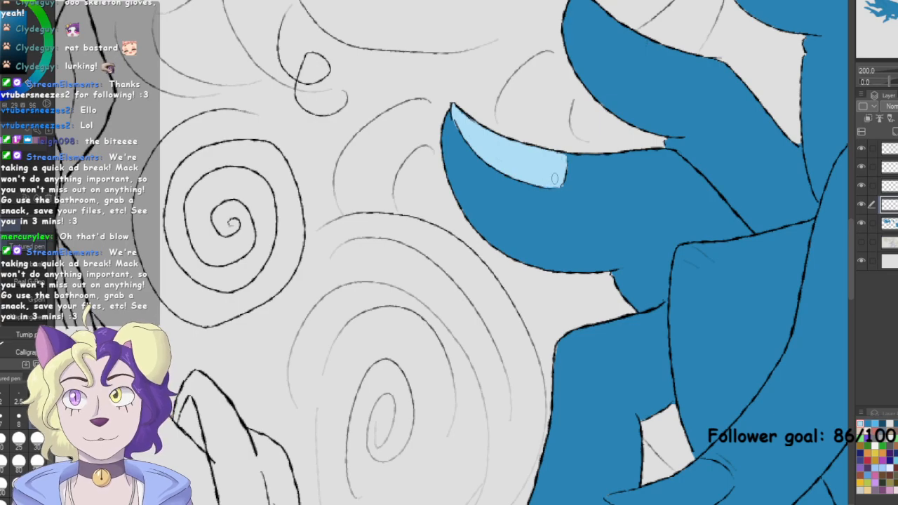
Outline the nail on the downward-bent finger at the hand's left edge and fill it with pale blue
left_click_drag(491, 379, 531, 139)
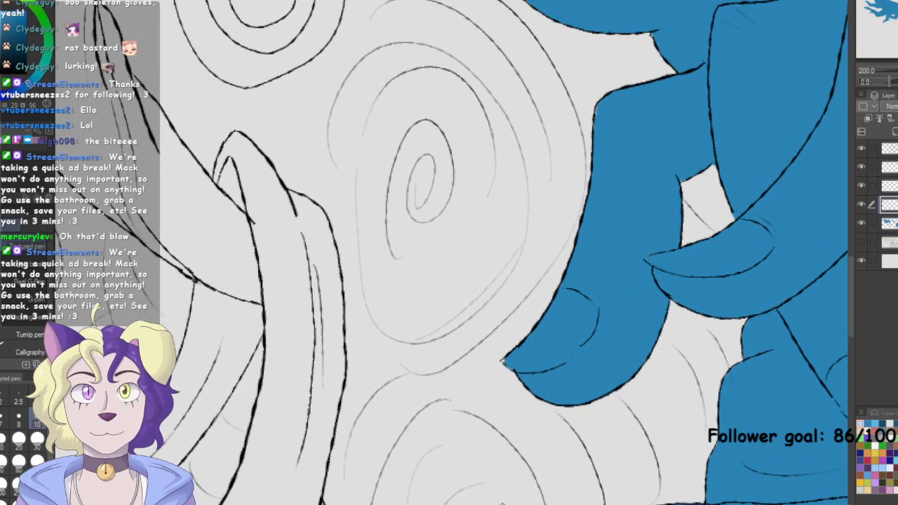
mouse_move(506, 360)
left_mouse_down()
mouse_move(529, 370)
mouse_move(560, 354)
mouse_move(568, 362)
mouse_move(582, 345)
mouse_move(596, 319)
mouse_move(571, 351)
mouse_move(595, 315)
mouse_move(562, 296)
mouse_move(583, 299)
mouse_move(560, 294)
left_mouse_up()
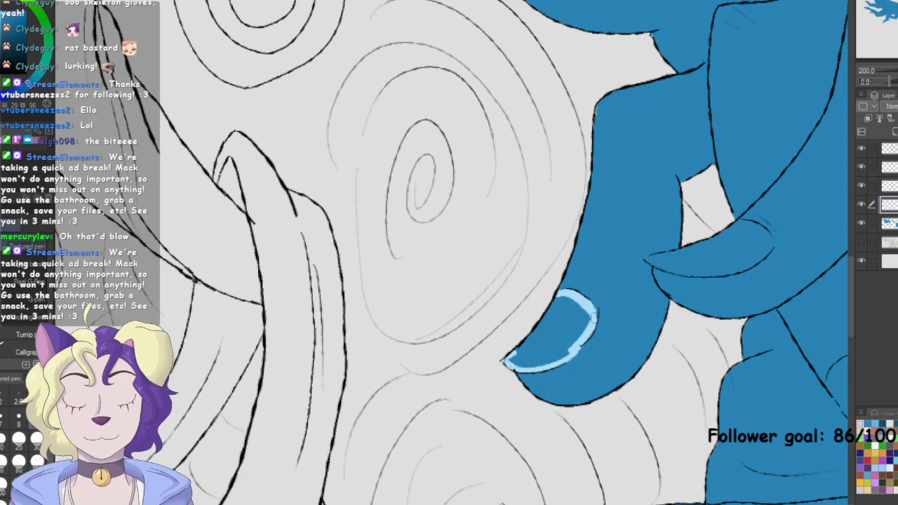
mouse_move(601, 325)
left_mouse_down()
mouse_move(601, 313)
mouse_move(589, 340)
mouse_move(556, 361)
mouse_move(505, 358)
mouse_move(593, 303)
mouse_move(604, 305)
left_mouse_up()
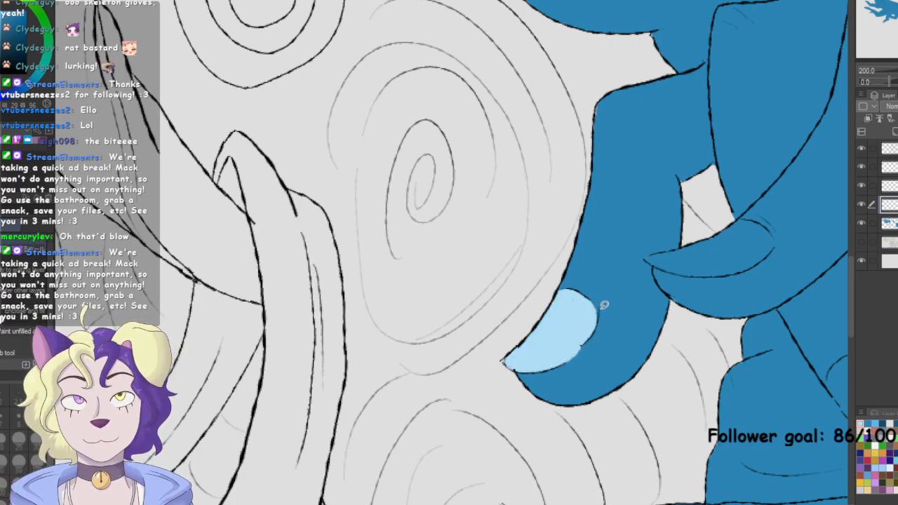
Paint the narrow nail slivers at the tips of the three raised upper fingers pale blue
left_click_drag(604, 42, 310, 479)
key("p")
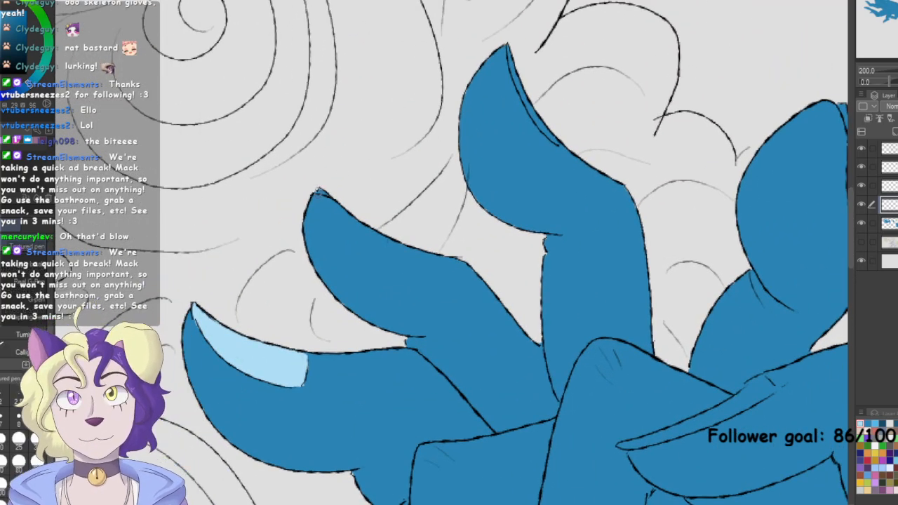
mouse_move(509, 49)
left_mouse_down()
mouse_move(557, 144)
mouse_move(537, 119)
mouse_move(470, 115)
left_mouse_up()
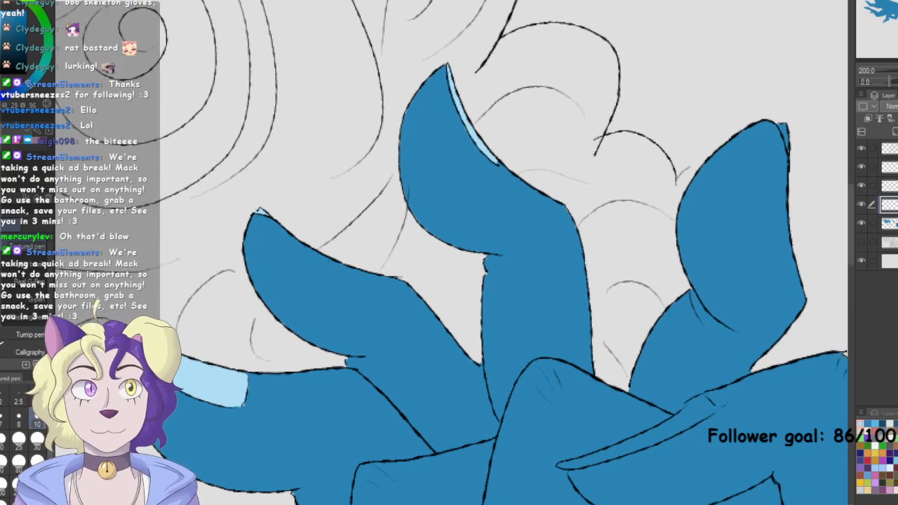
mouse_move(781, 121)
left_mouse_down()
mouse_move(789, 156)
mouse_move(779, 122)
left_mouse_up()
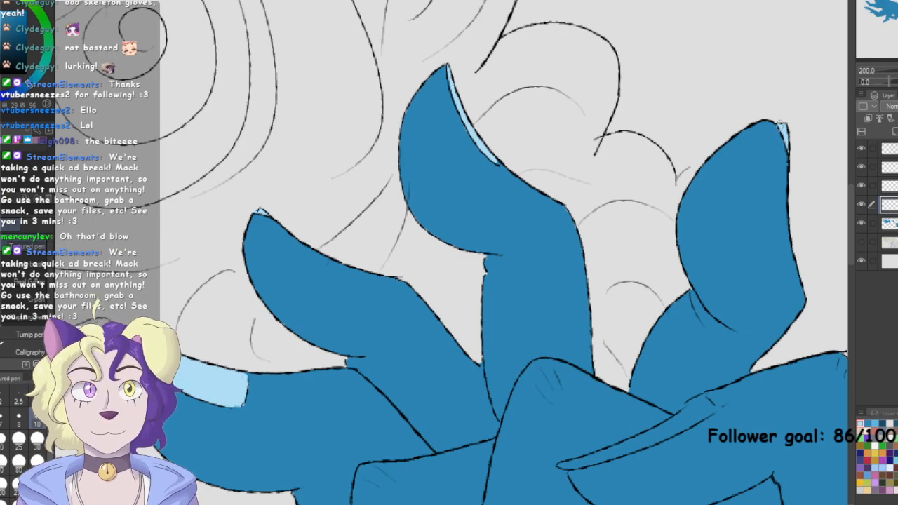
Paint the long narrow nail on the finger crossing in front of the hand pale blue and erase the overflow above it
left_click_drag(491, 281, 411, 162)
mouse_move(479, 345)
left_mouse_down()
mouse_move(558, 320)
mouse_move(618, 278)
mouse_move(537, 329)
mouse_move(621, 295)
left_mouse_up()
mouse_move(567, 320)
left_mouse_down()
mouse_move(618, 283)
mouse_move(620, 299)
mouse_move(622, 279)
mouse_move(627, 295)
mouse_move(615, 304)
mouse_move(525, 332)
mouse_move(540, 334)
mouse_move(487, 345)
mouse_move(547, 333)
mouse_move(482, 344)
mouse_move(552, 329)
mouse_move(512, 342)
left_mouse_up()
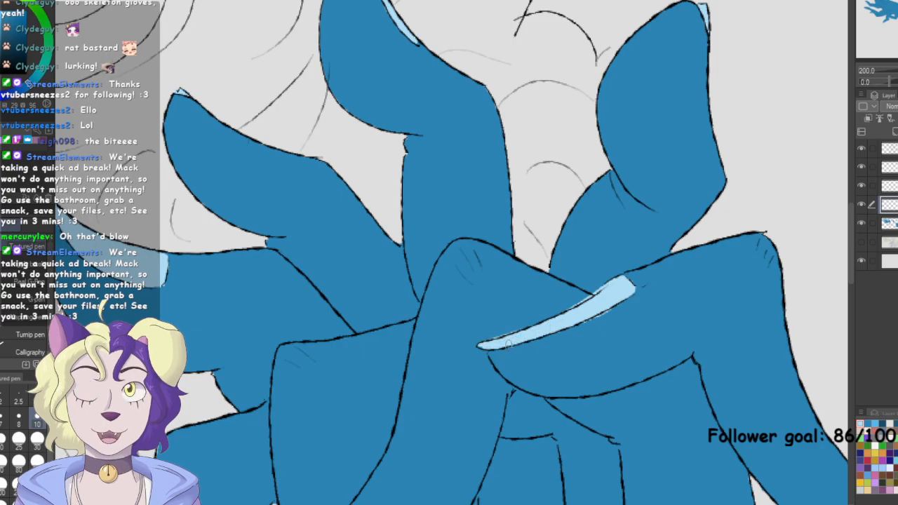
key("e")
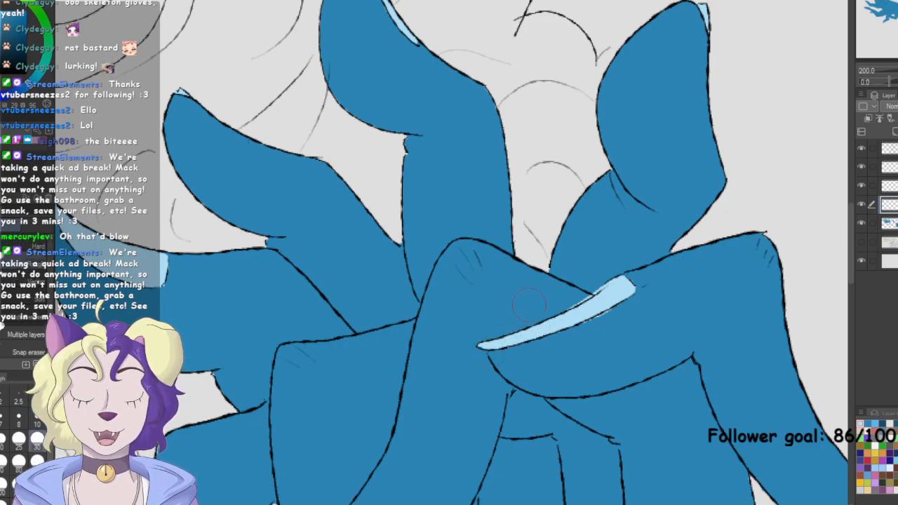
mouse_move(597, 271)
left_mouse_down()
mouse_move(580, 283)
mouse_move(589, 275)
left_mouse_up()
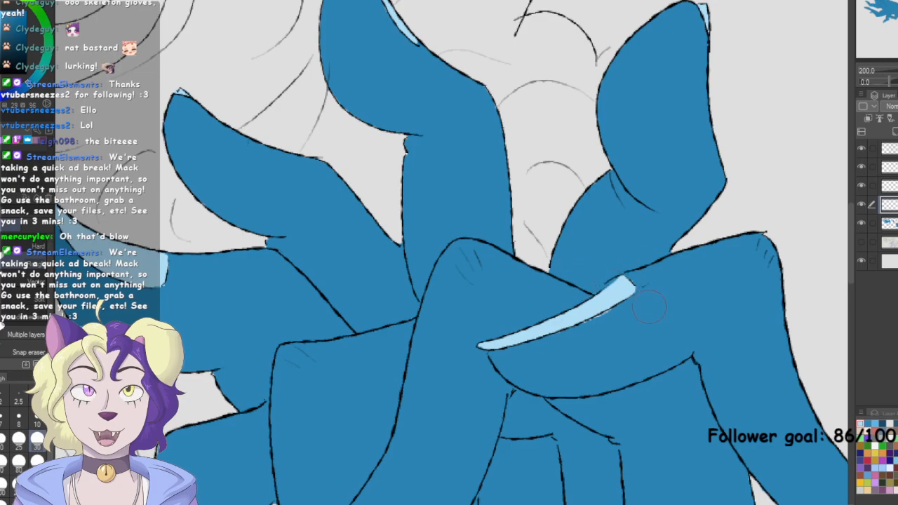
Paint the thin nail on the hand's far-right finger pale blue and erase the excess around its edges
key("p")
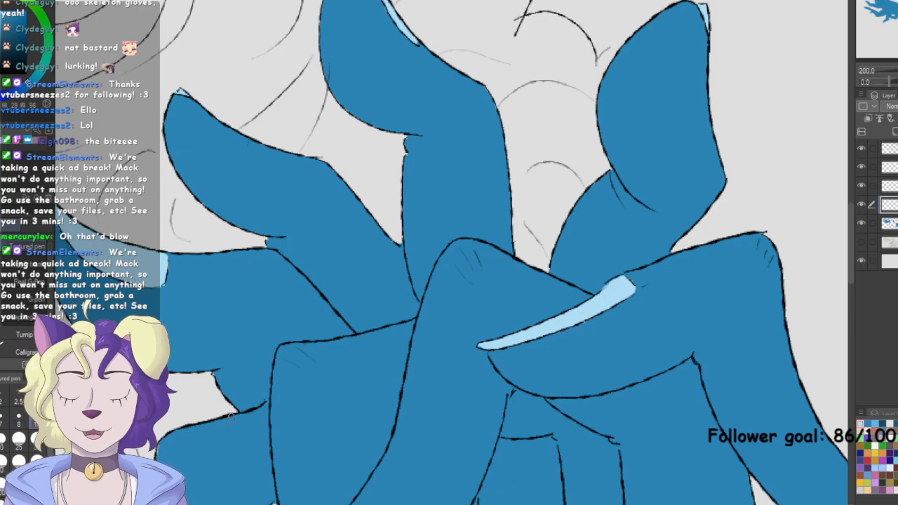
mouse_move(491, 351)
left_mouse_down()
mouse_move(472, 149)
mouse_move(311, 228)
mouse_move(251, 291)
left_mouse_up()
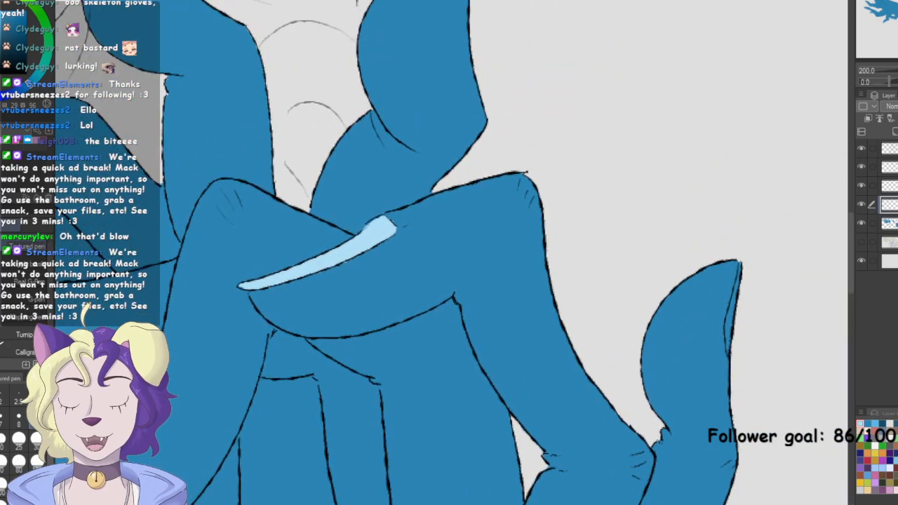
left_click_drag(741, 259, 731, 327)
left_click_drag(737, 281, 726, 341)
left_click_drag(732, 306, 728, 353)
left_click_drag(740, 263, 730, 344)
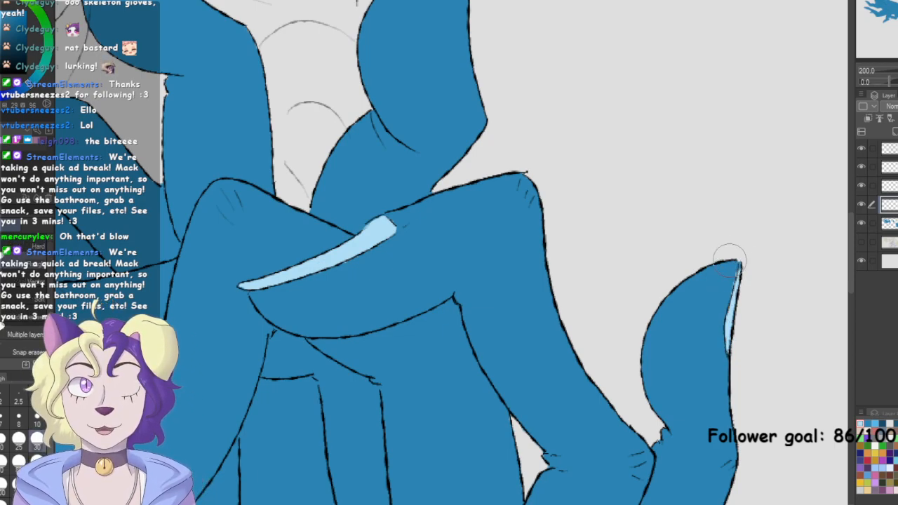
key("p")
left_click_drag(738, 267, 727, 324)
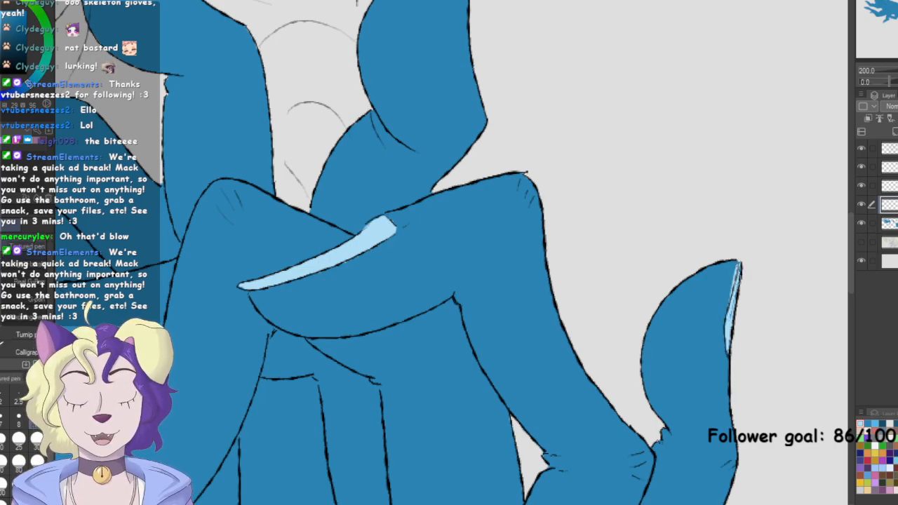
key("e")
mouse_move(737, 270)
left_mouse_down()
mouse_move(717, 306)
mouse_move(732, 251)
mouse_move(739, 285)
mouse_move(741, 262)
mouse_move(728, 324)
left_mouse_up()
Outline the curved nail on the bent finger beside the downward-bent one and fill it with pale blue
key("p")
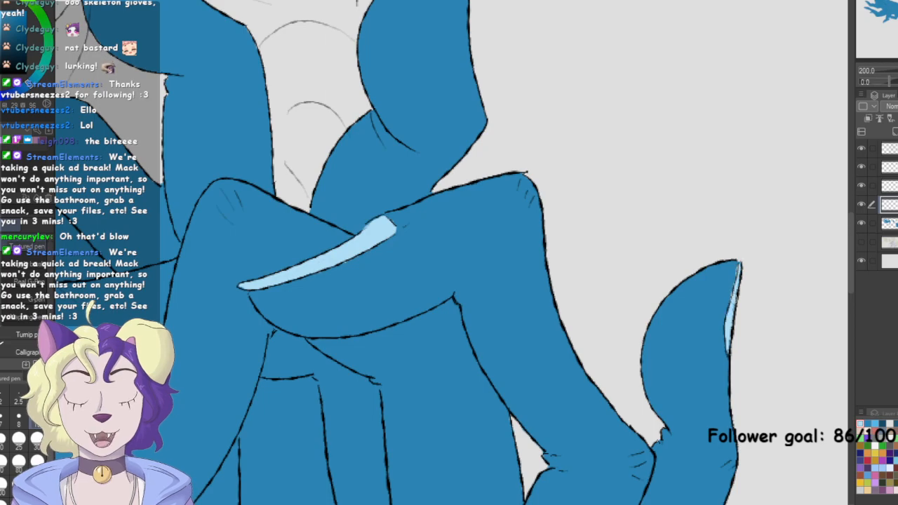
left_click_drag(266, 393, 686, 114)
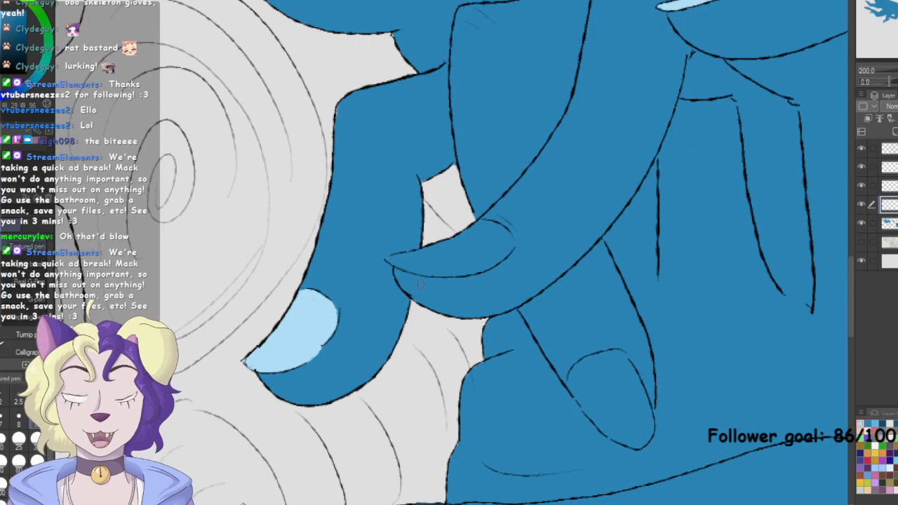
mouse_move(387, 259)
left_mouse_down()
mouse_move(428, 276)
mouse_move(487, 271)
mouse_move(473, 265)
mouse_move(514, 215)
mouse_move(494, 260)
mouse_move(513, 245)
left_mouse_up()
left_click_drag(478, 219, 514, 249)
mouse_move(484, 221)
left_mouse_down()
mouse_move(438, 249)
mouse_move(390, 261)
left_mouse_up()
left_click_drag(435, 244, 396, 260)
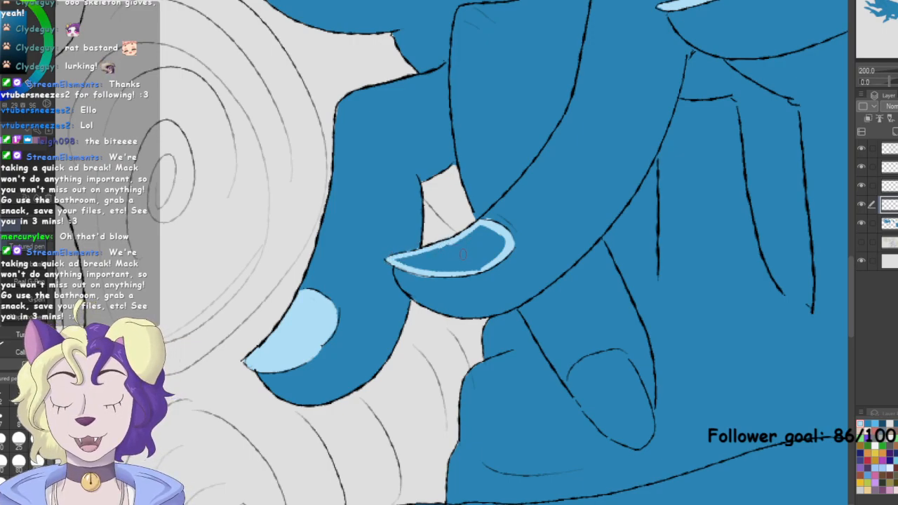
key("g")
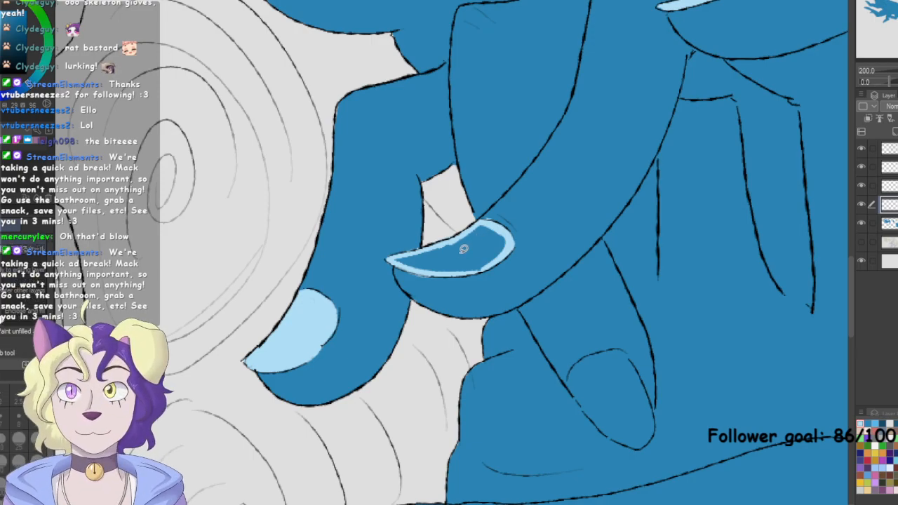
mouse_move(413, 248)
left_mouse_down()
mouse_move(414, 266)
mouse_move(467, 267)
mouse_move(500, 253)
mouse_move(492, 220)
mouse_move(414, 250)
left_mouse_up()
mouse_move(508, 239)
left_mouse_down()
mouse_move(450, 274)
mouse_move(511, 236)
left_mouse_up()
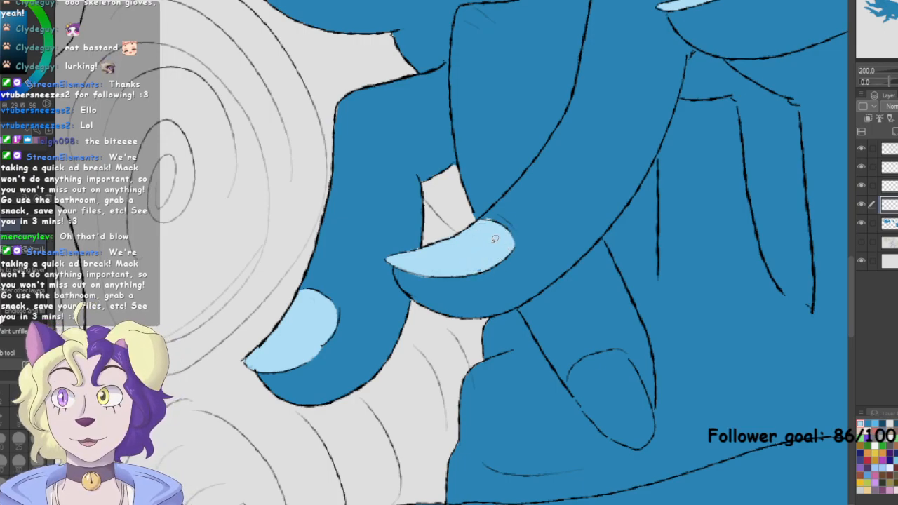
Clean up the curved nail by erasing the paint that spills past its tip and base
key("p")
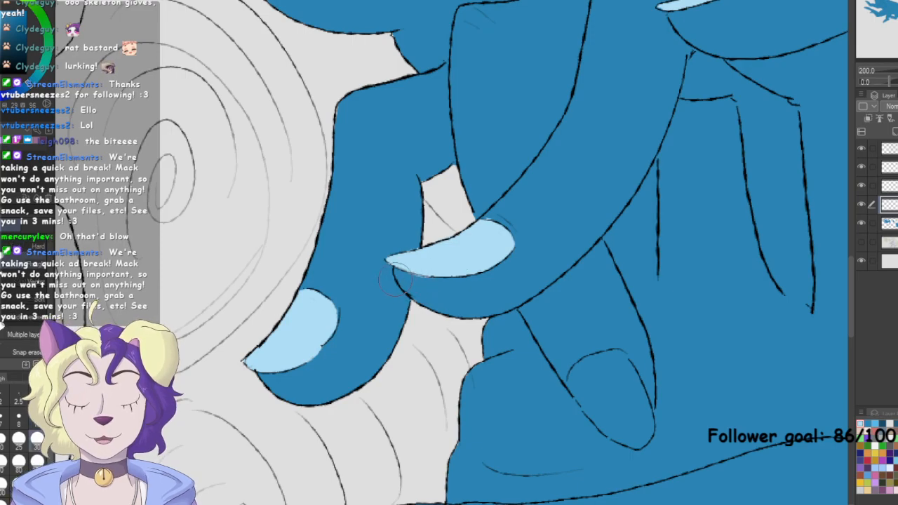
key("e")
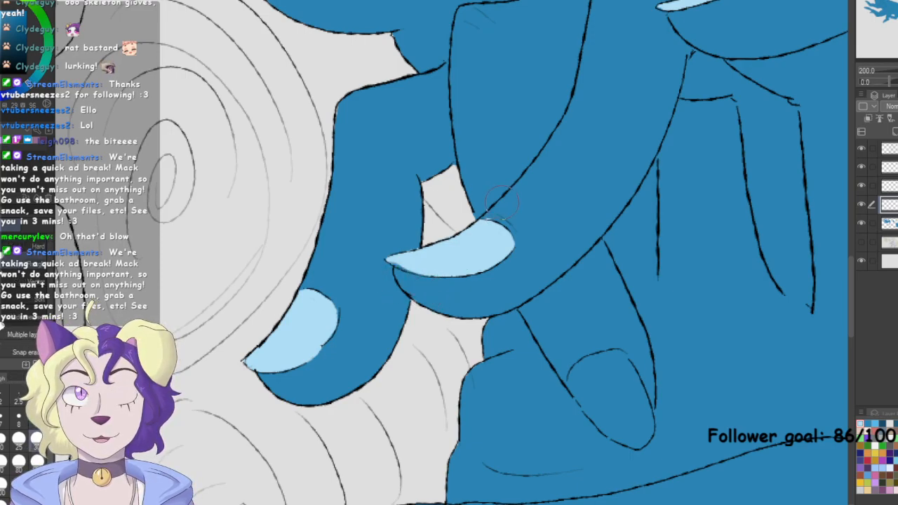
key("p")
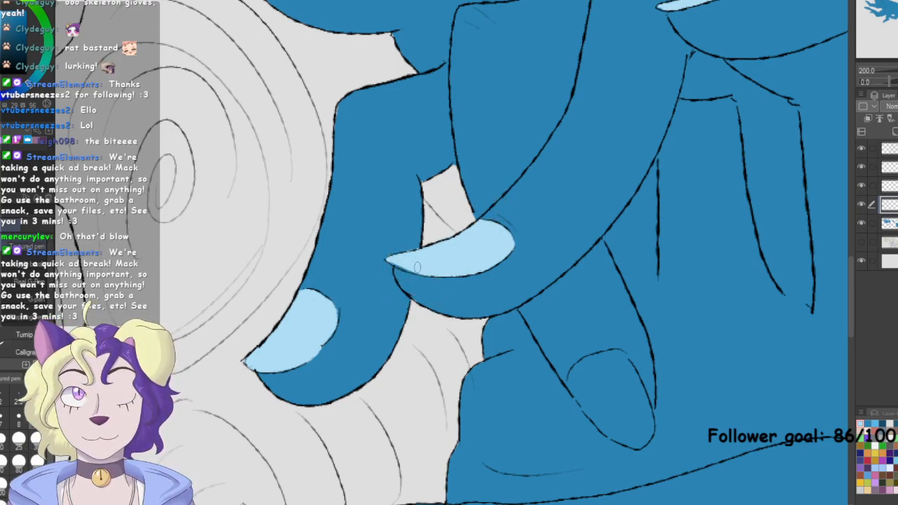
Outline the rounded nail on the downward-pointing finger over the palm and fill it with pale blue
mouse_move(576, 316)
left_mouse_down()
mouse_move(317, 217)
mouse_move(318, 136)
mouse_move(257, 296)
mouse_move(355, 279)
left_mouse_up()
left_click_drag(402, 314, 421, 349)
mouse_move(348, 336)
left_mouse_down()
mouse_move(374, 382)
mouse_move(368, 374)
mouse_move(407, 406)
mouse_move(430, 395)
mouse_move(415, 338)
left_mouse_up()
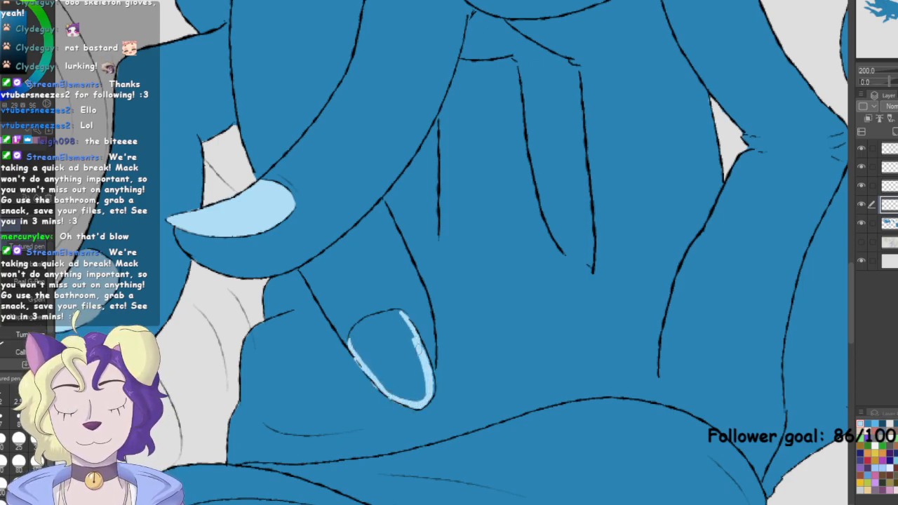
mouse_move(351, 340)
left_mouse_down()
mouse_move(372, 317)
mouse_move(355, 330)
mouse_move(403, 310)
mouse_move(369, 321)
mouse_move(352, 343)
left_mouse_up()
mouse_move(415, 331)
left_mouse_down()
mouse_move(371, 316)
mouse_move(353, 342)
mouse_move(381, 384)
mouse_move(405, 401)
mouse_move(426, 404)
left_mouse_up()
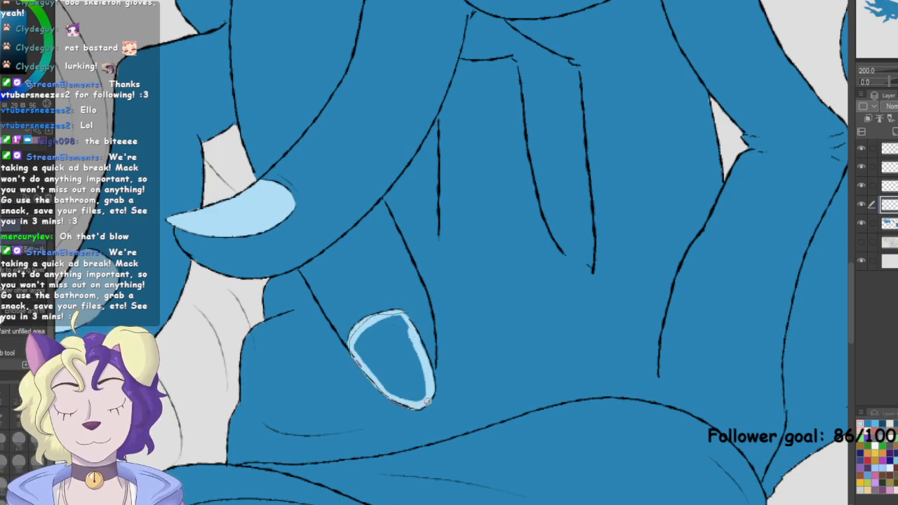
left_click(412, 334)
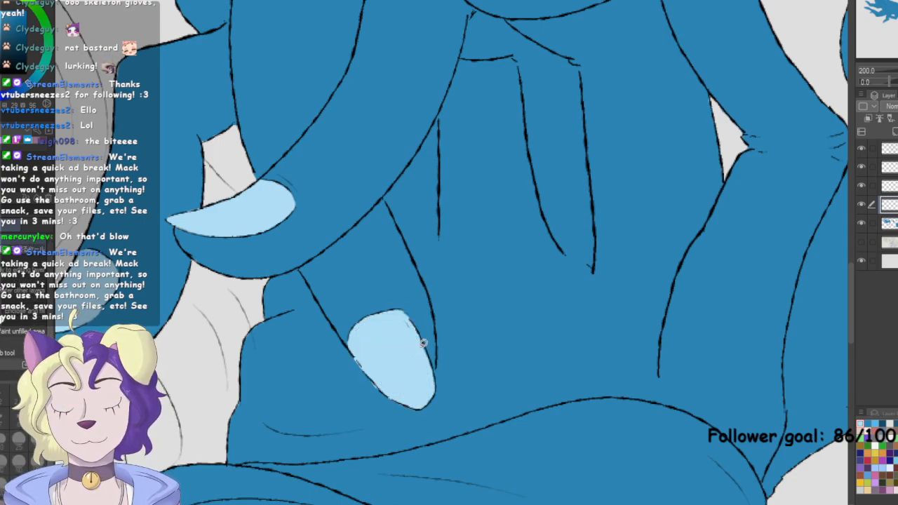
Touch up the rounded nail's lower-left edge and erase the paint that crosses its outline
key("p")
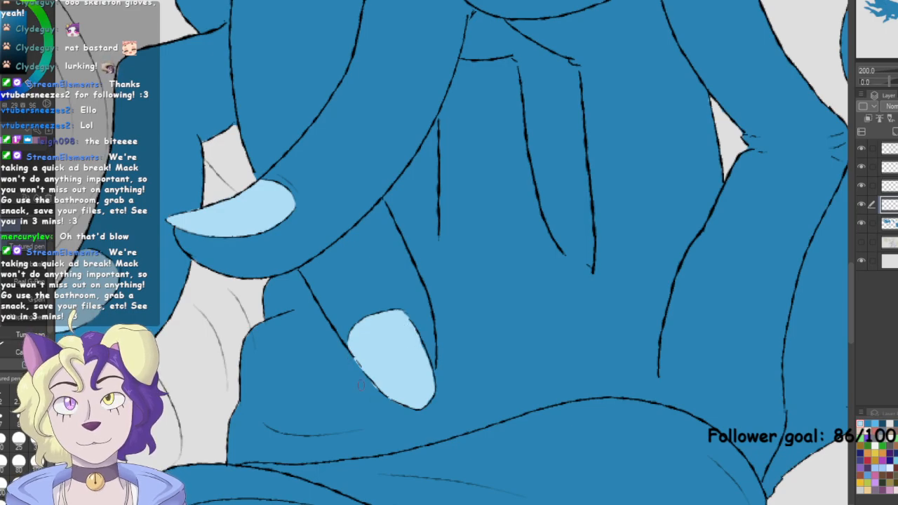
left_click_drag(341, 354, 396, 412)
key("e")
left_click_drag(336, 347, 390, 413)
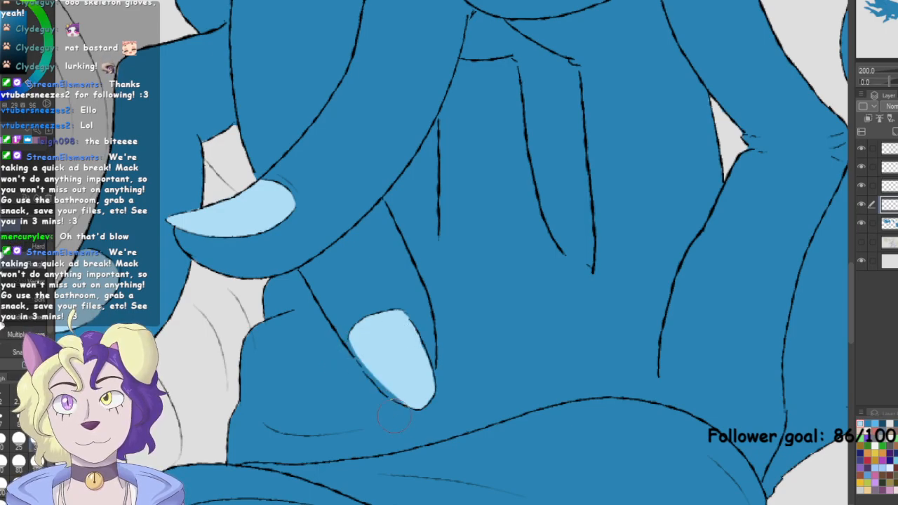
Paint the remaining gap along the rounded nail's lower-left edge with pale blue
key("p")
mouse_move(351, 336)
left_mouse_down()
mouse_move(403, 406)
mouse_move(379, 380)
mouse_move(79, 202)
mouse_move(139, 221)
mouse_move(99, 337)
left_mouse_up()
key("ctrl+0")
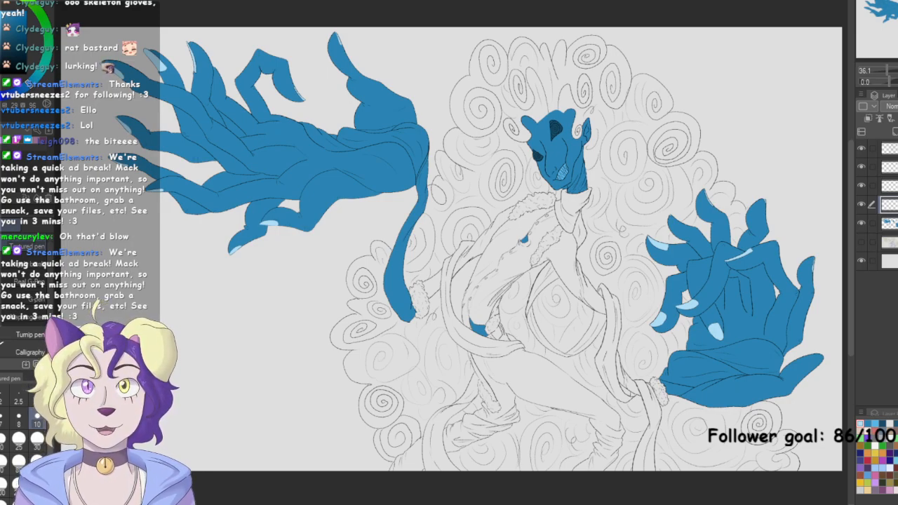
Add a new layer directly beneath the blue skin layer
key("ctrl+alt+0")
left_click(890, 149)
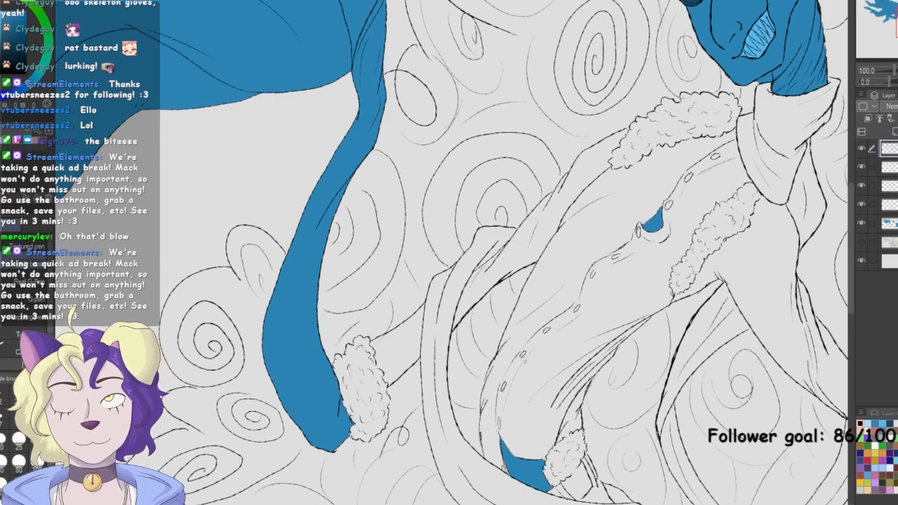
key("ctrl+0")
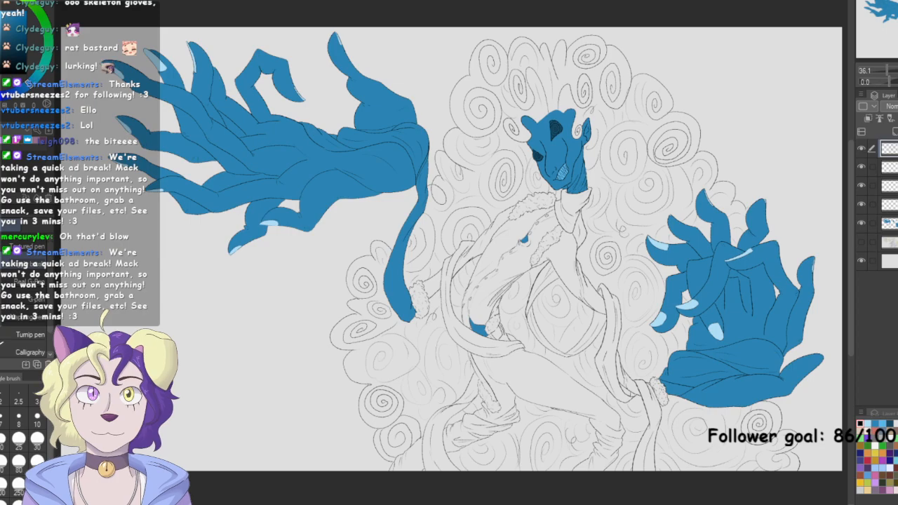
left_click(890, 223)
left_click(890, 242)
left_click(892, 121)
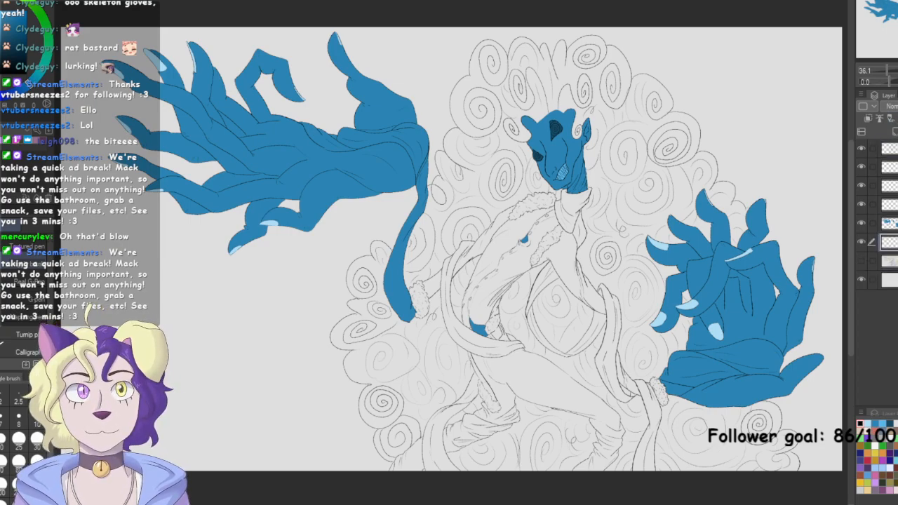
Choose a darker blue based on the skin colour and fill the scarf wrapped around the neck on the new layer
key("ctrl+alt+0")
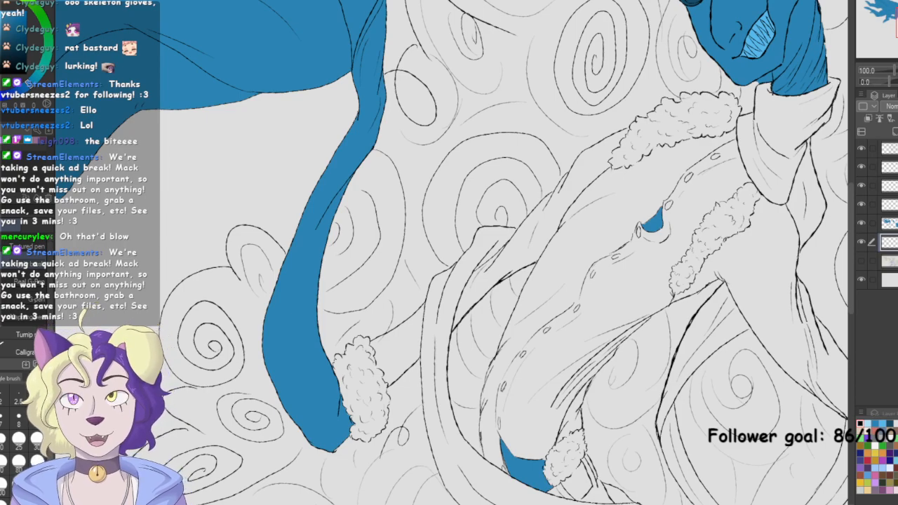
key("ctrl+minus")
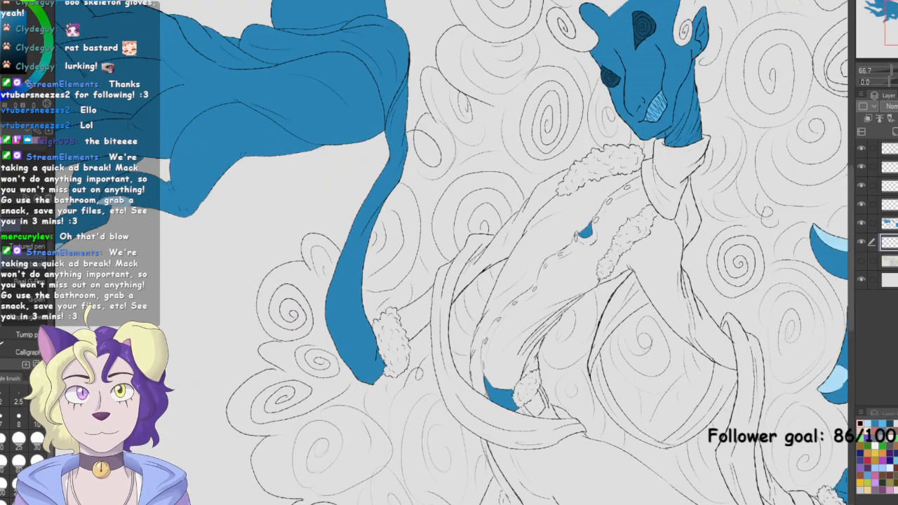
left_click(311, 99)
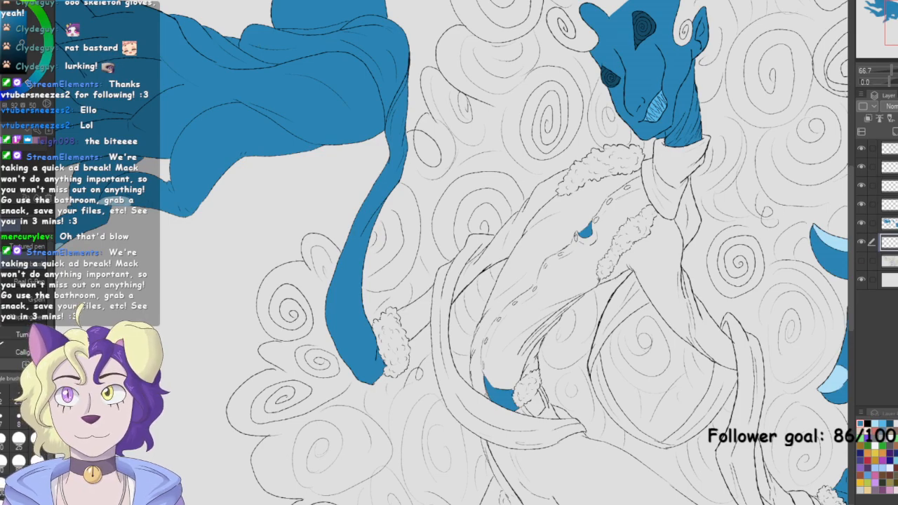
key("g")
mouse_move(699, 172)
left_mouse_down()
mouse_move(715, 154)
mouse_move(682, 129)
mouse_move(653, 141)
mouse_move(641, 185)
mouse_move(696, 184)
mouse_move(700, 171)
left_mouse_up()
left_click_drag(805, 113, 664, 167)
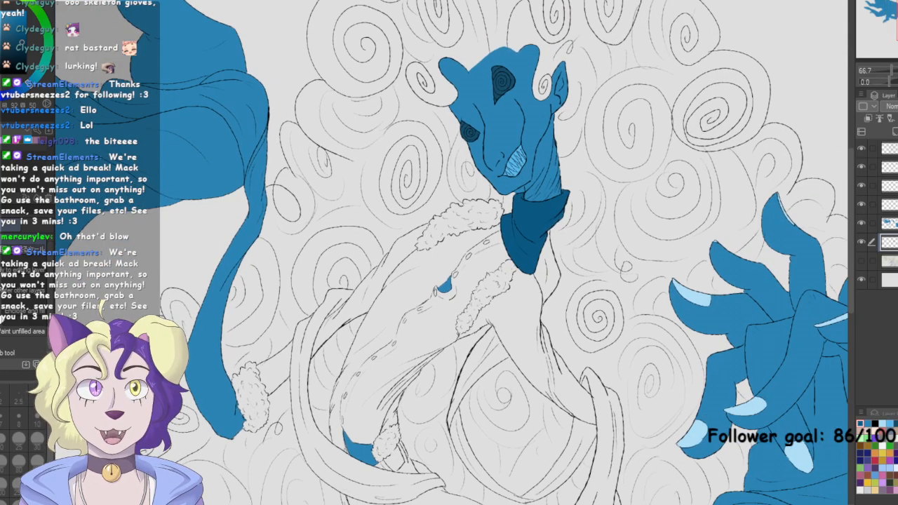
Erase the stray paint between the chin and the scarf on both the skin layer and the scarf layer
key("ctrl+plus")
key("ctrl+plus")
left_click(889, 224)
key("e")
left_click_drag(603, 128, 593, 133)
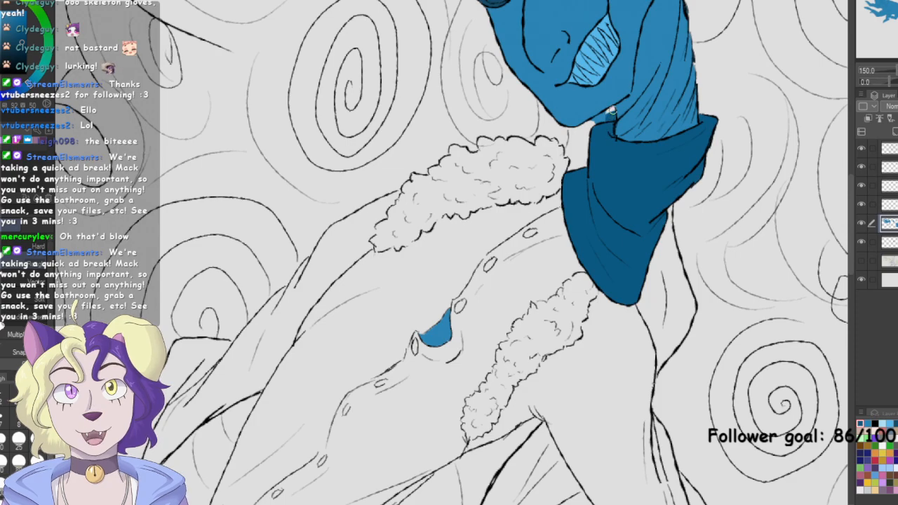
left_click(890, 243)
left_click_drag(596, 122, 611, 116)
Resample the scarf's dark blue and fill the short scarf tail below the collar on the scarf layer
left_click(889, 223)
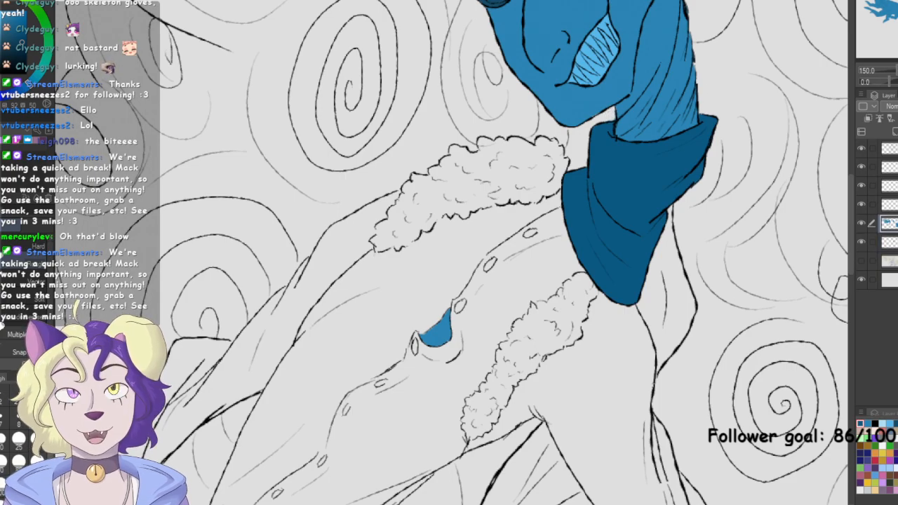
key("p")
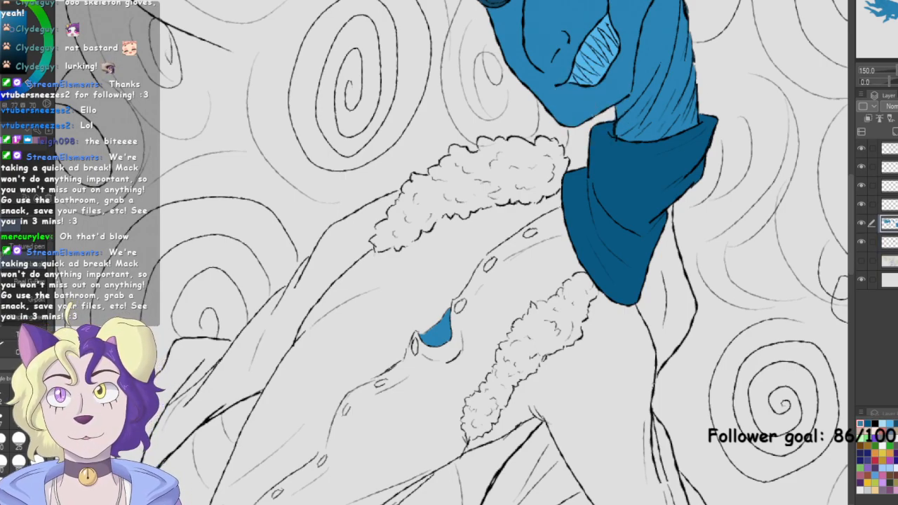
left_click_drag(627, 199, 691, 186)
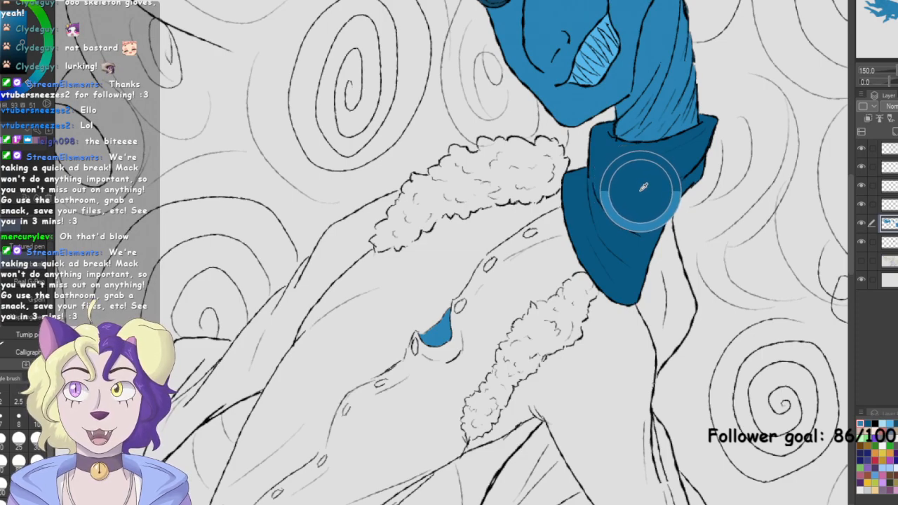
left_click_drag(645, 186, 608, 182)
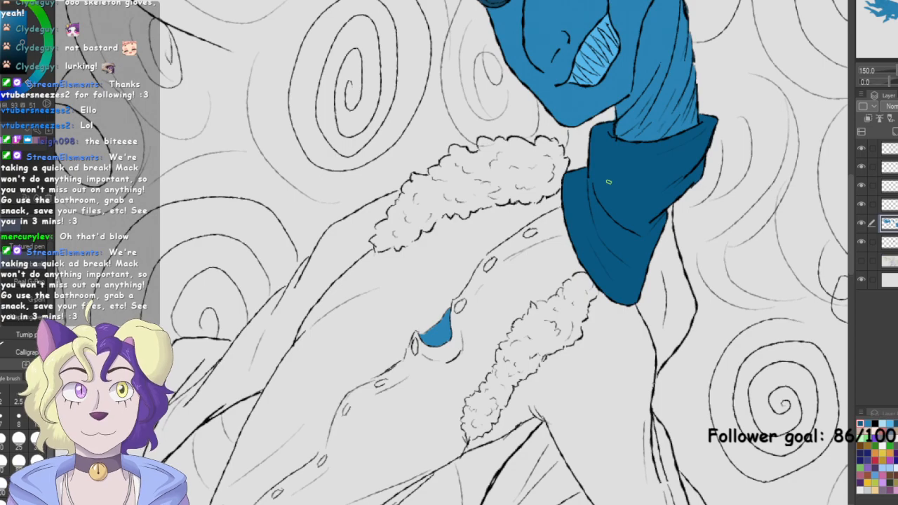
left_click(872, 242)
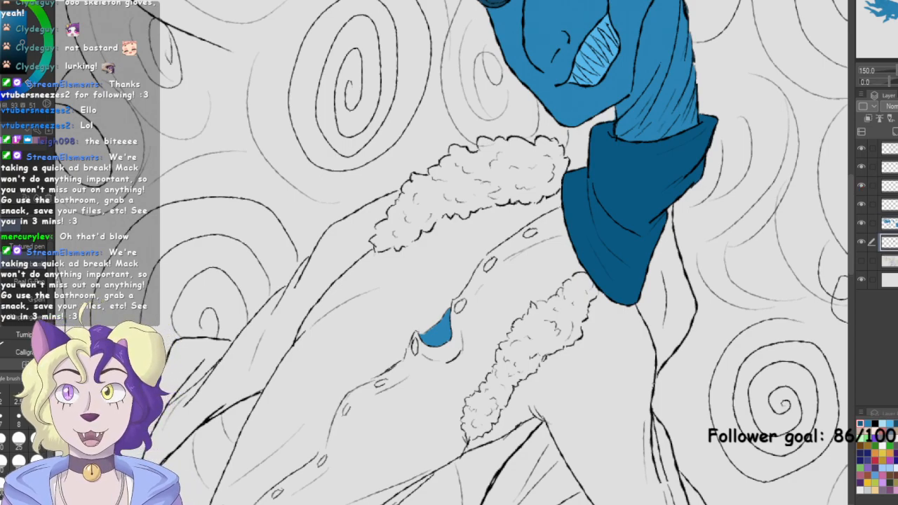
key("ctrl+minus")
scroll(455, 252, "down", 3)
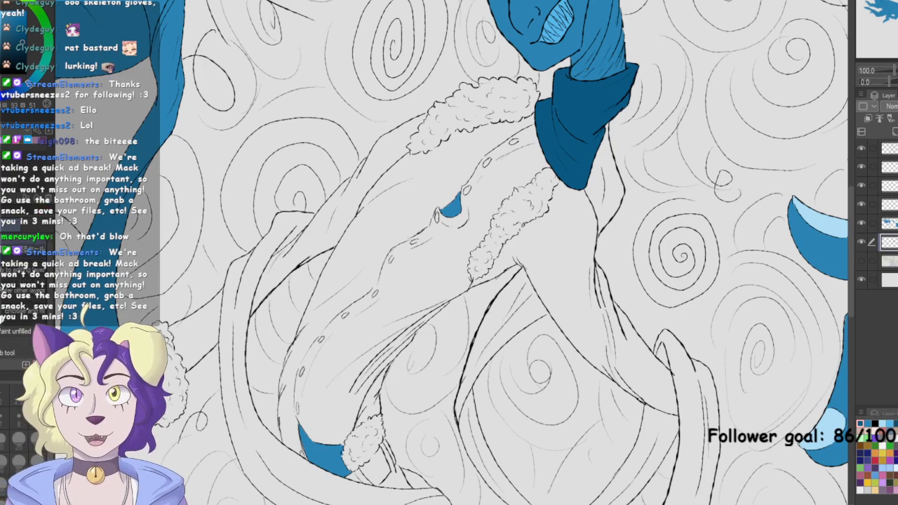
scroll(455, 253, "down", 2)
mouse_move(611, 205)
left_mouse_down()
mouse_move(643, 101)
mouse_move(603, 168)
mouse_move(612, 202)
left_mouse_up()
scroll(455, 252, "down", 3)
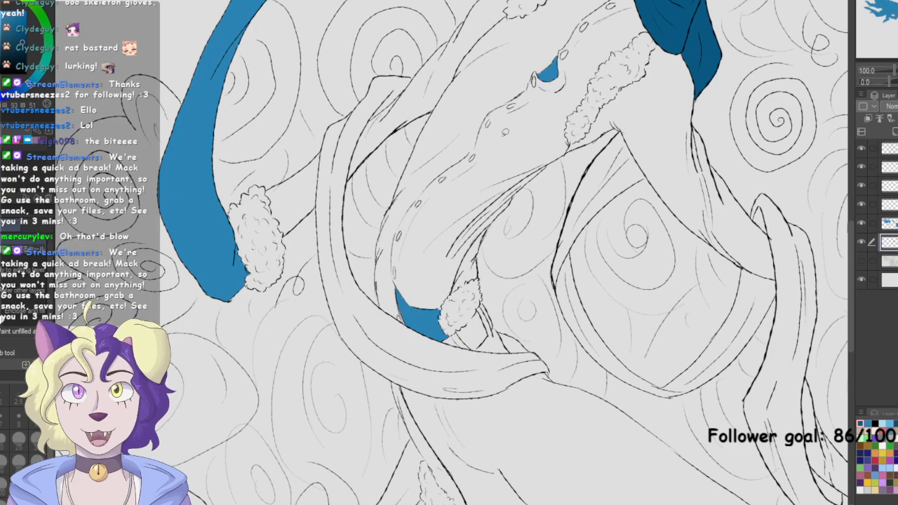
Fill the scarf length curving around the waist and its lower continuation down to the canvas edge with dark blue
mouse_move(389, 116)
left_mouse_down()
mouse_move(414, 86)
mouse_move(397, 61)
mouse_move(306, 165)
mouse_move(384, 389)
mouse_move(553, 404)
mouse_move(550, 340)
mouse_move(441, 323)
mouse_move(367, 224)
mouse_move(365, 183)
left_mouse_up()
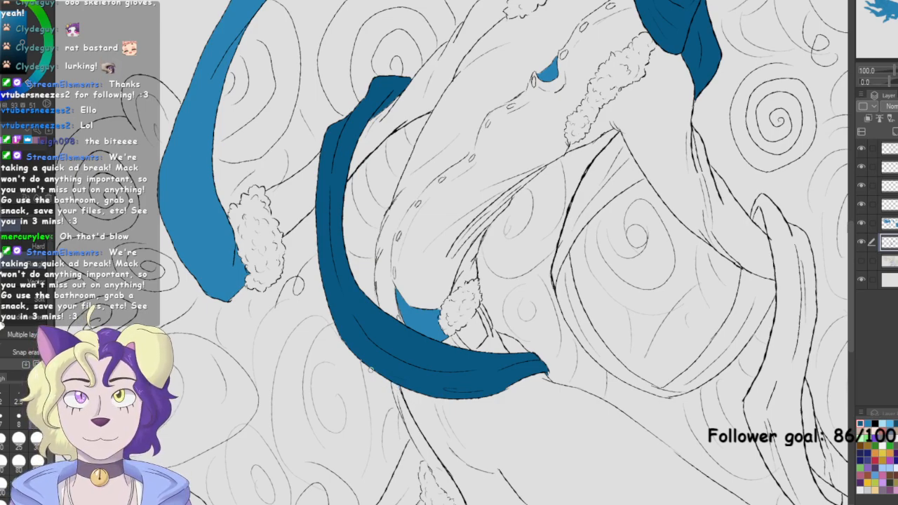
key("p")
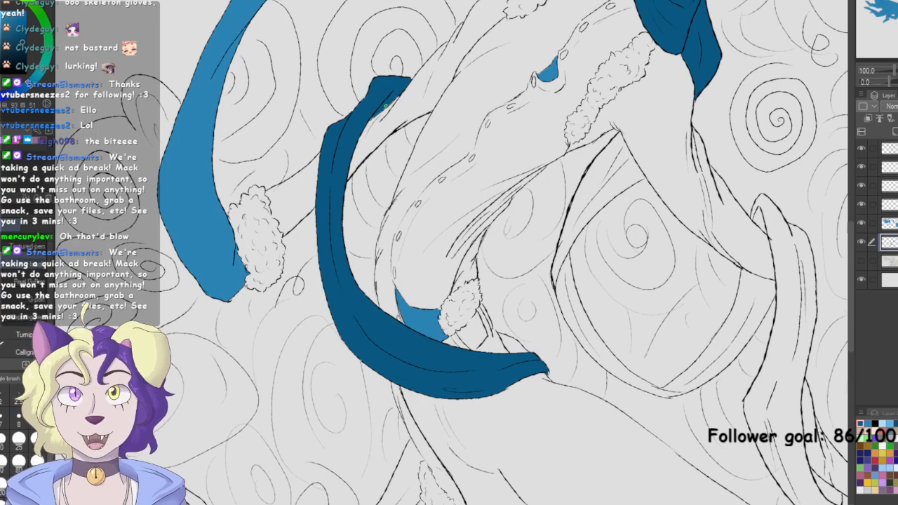
key("g")
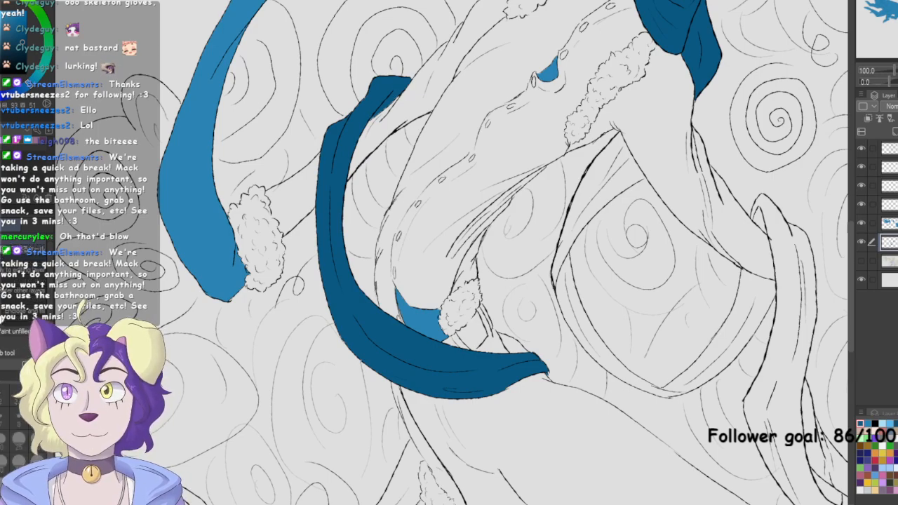
left_click_drag(435, 393, 551, 72)
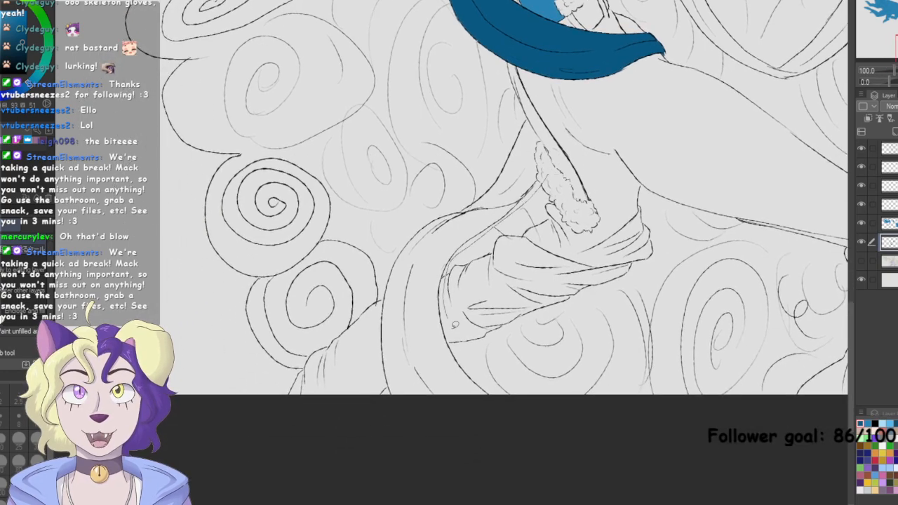
mouse_move(505, 400)
left_mouse_down()
mouse_move(387, 398)
mouse_move(385, 288)
mouse_move(405, 238)
mouse_move(499, 162)
mouse_move(532, 104)
mouse_move(546, 138)
mouse_move(545, 187)
left_mouse_up()
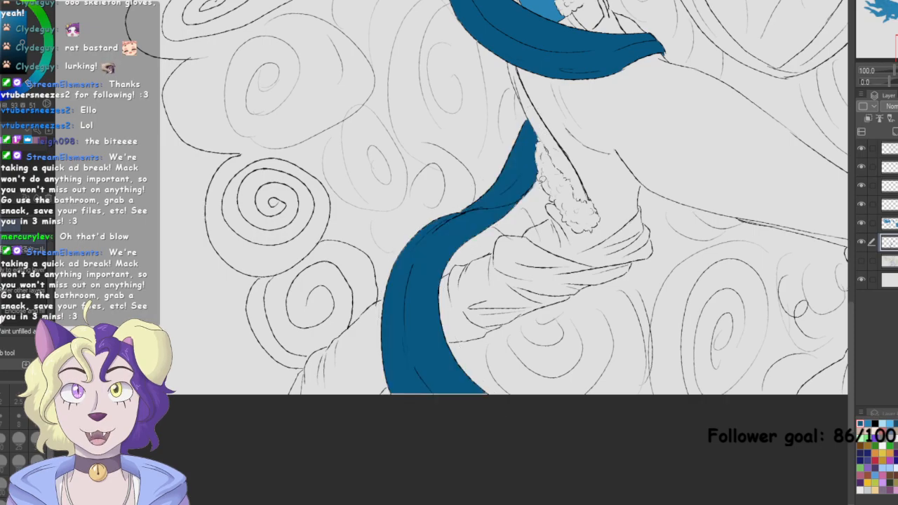
key("p")
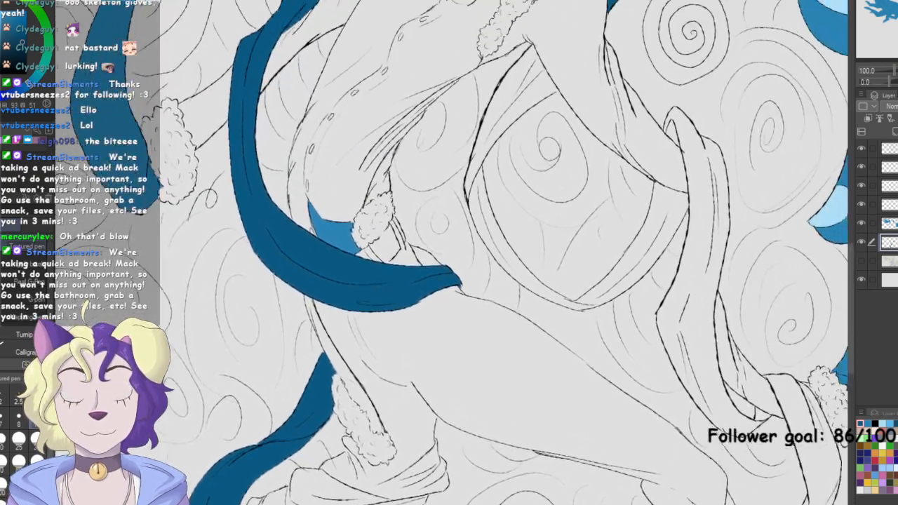
Fill the scarf loop hanging beneath the arm and the strip draped over the forearm with dark blue
key("g")
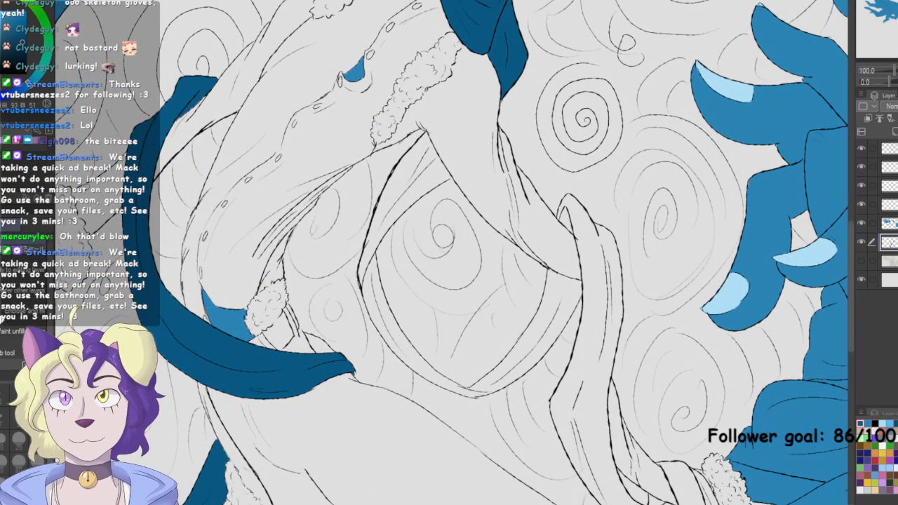
mouse_move(391, 249)
left_mouse_down()
mouse_move(362, 294)
mouse_move(379, 181)
mouse_move(449, 124)
mouse_move(490, 153)
left_mouse_up()
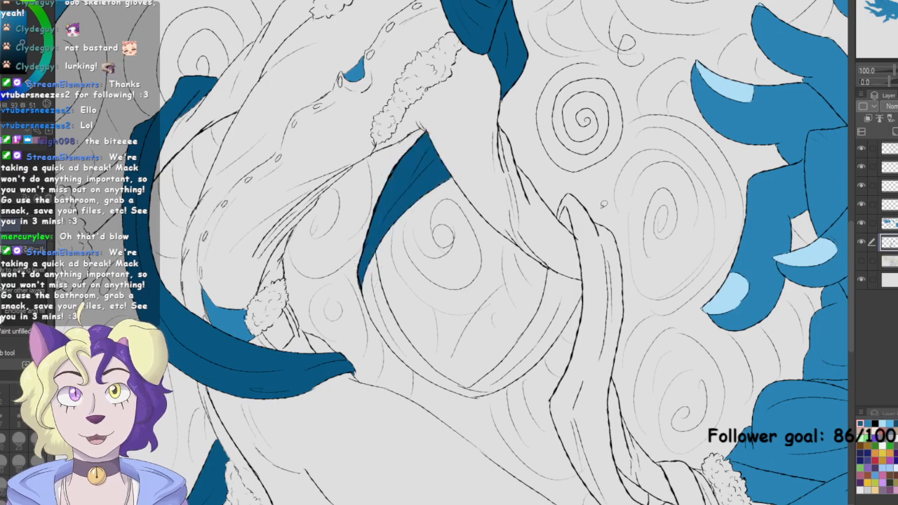
mouse_move(495, 388)
left_mouse_down()
mouse_move(396, 252)
mouse_move(384, 344)
mouse_move(503, 385)
mouse_move(460, 398)
mouse_move(551, 360)
mouse_move(589, 258)
mouse_move(463, 386)
left_mouse_up()
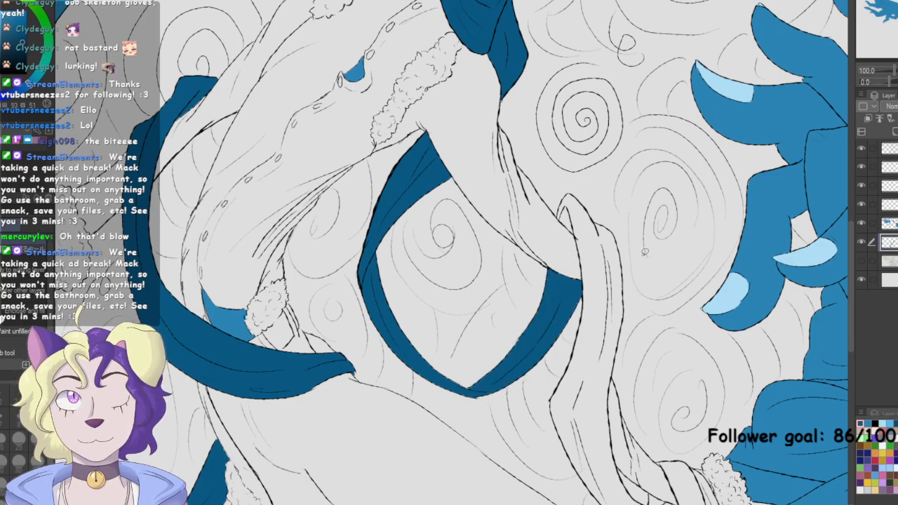
mouse_move(561, 225)
left_mouse_down()
mouse_move(578, 307)
mouse_move(553, 403)
mouse_move(497, 280)
left_mouse_up()
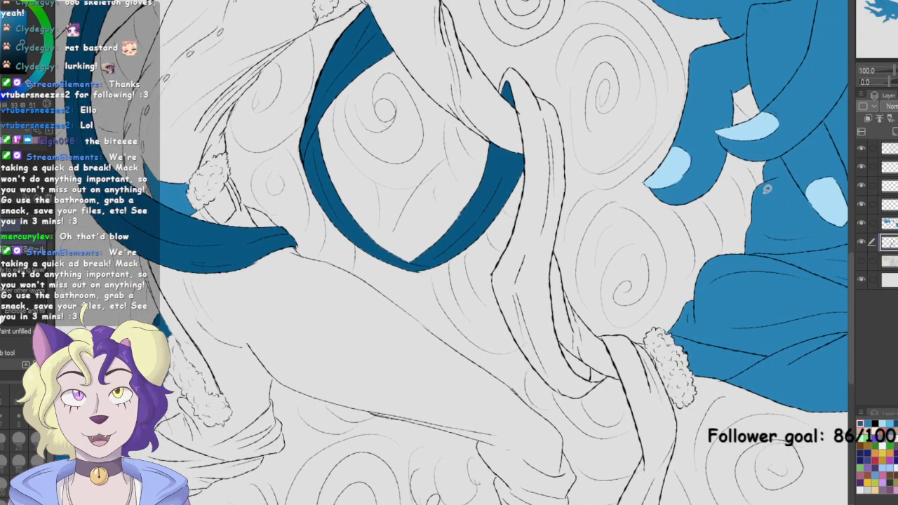
mouse_move(576, 360)
left_mouse_down()
mouse_move(566, 272)
mouse_move(570, 109)
mouse_move(492, 70)
mouse_move(518, 149)
mouse_move(491, 285)
mouse_move(567, 399)
mouse_move(614, 379)
left_mouse_up()
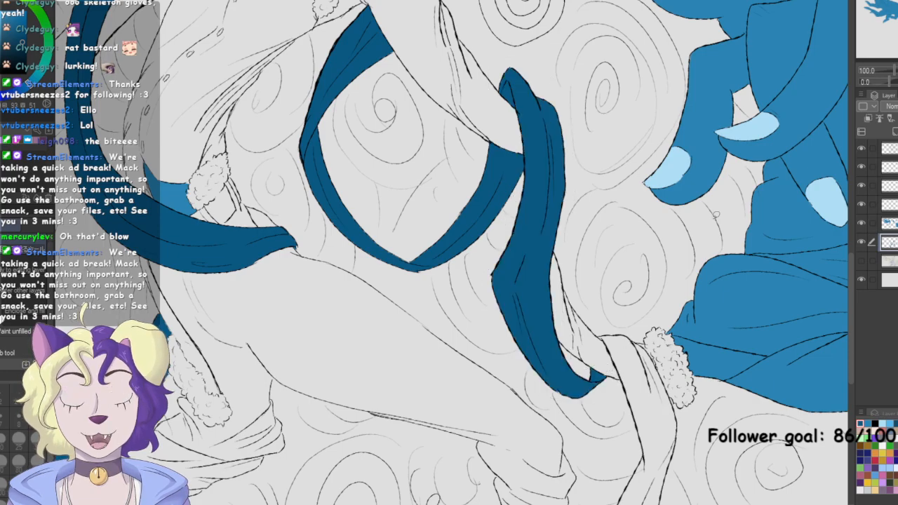
Fill the last scarf end, hanging from the fluffy cuff to the canvas edge, with dark blue and touch it up
mouse_move(741, 179)
left_mouse_down()
mouse_move(671, 8)
mouse_move(661, 7)
left_mouse_up()
mouse_move(581, 407)
left_mouse_down()
mouse_move(579, 419)
mouse_move(604, 255)
mouse_move(578, 167)
mouse_move(516, 132)
mouse_move(537, 252)
mouse_move(507, 397)
left_mouse_up()
key("e")
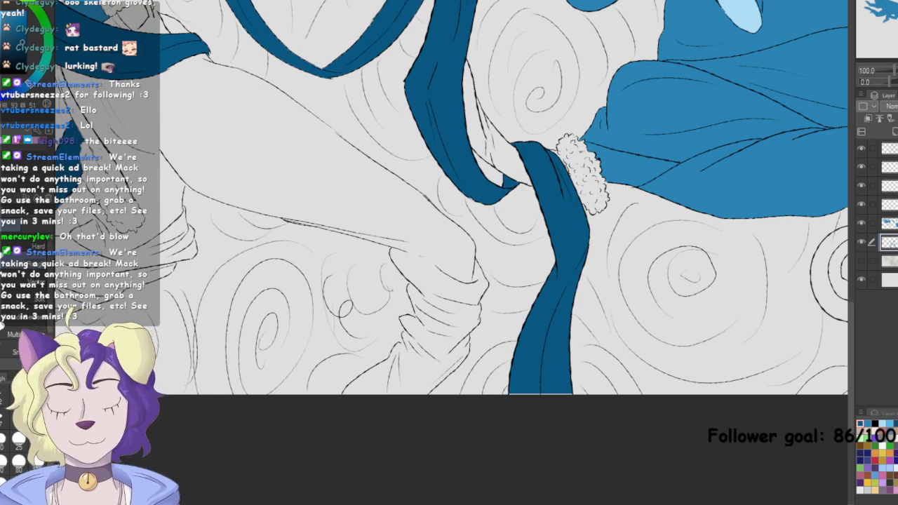
key("p")
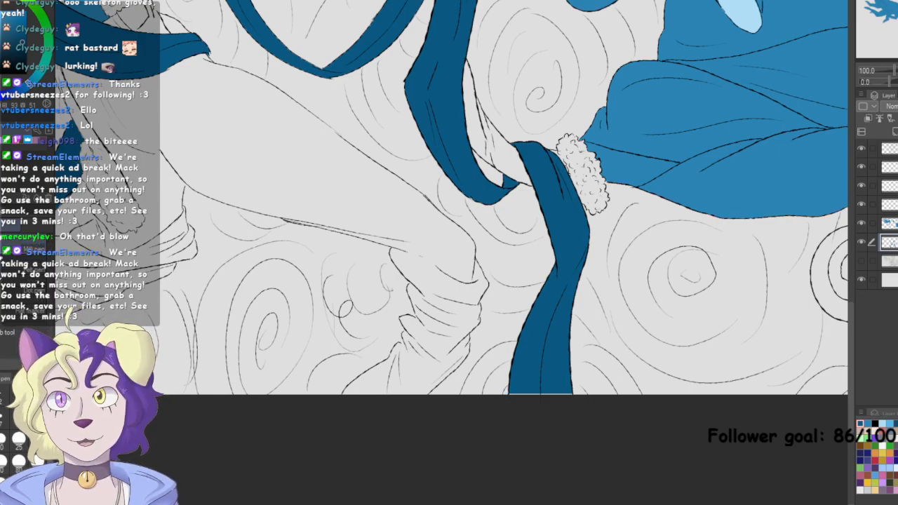
key("p")
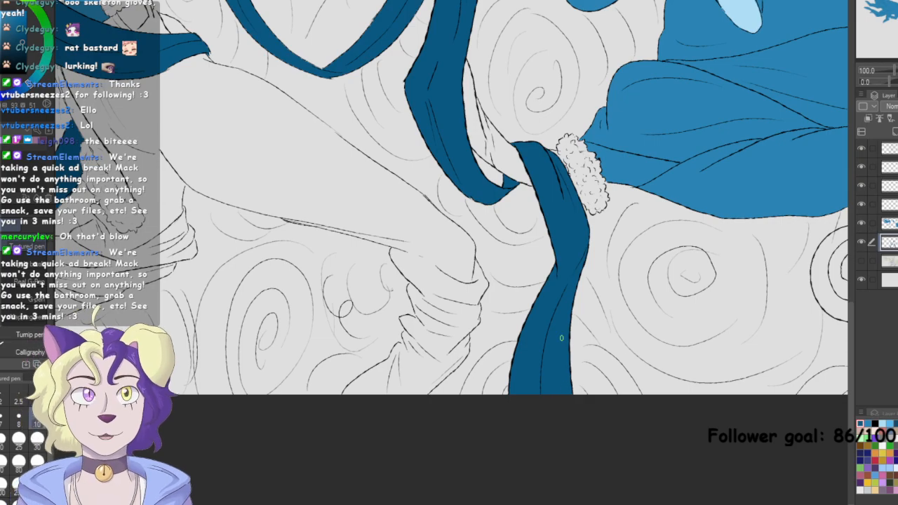
Add a new layer between the scarf layer and the hidden sketch layer for the next base colour
key("ctrl+0")
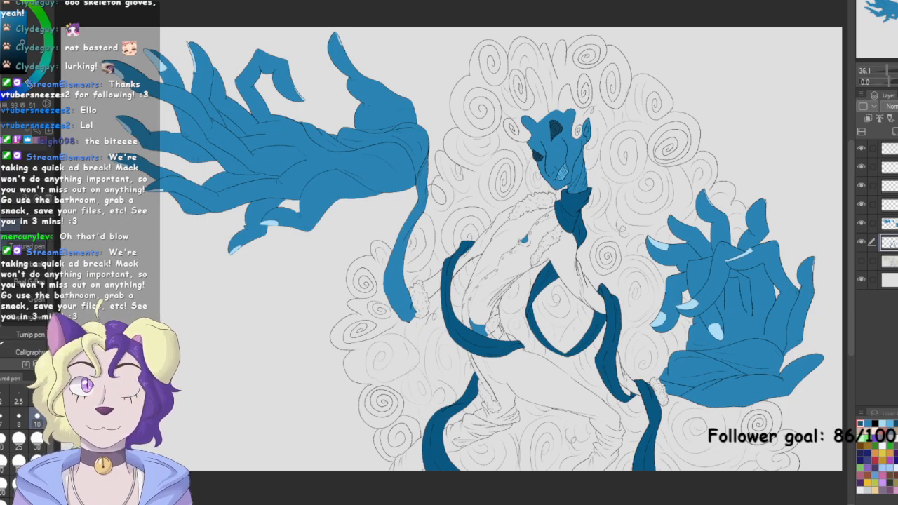
left_click(889, 261)
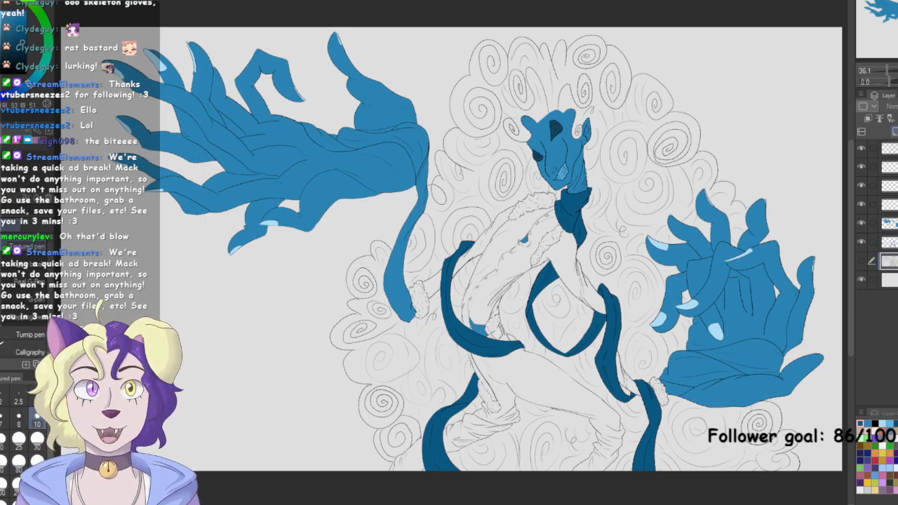
left_click(895, 131)
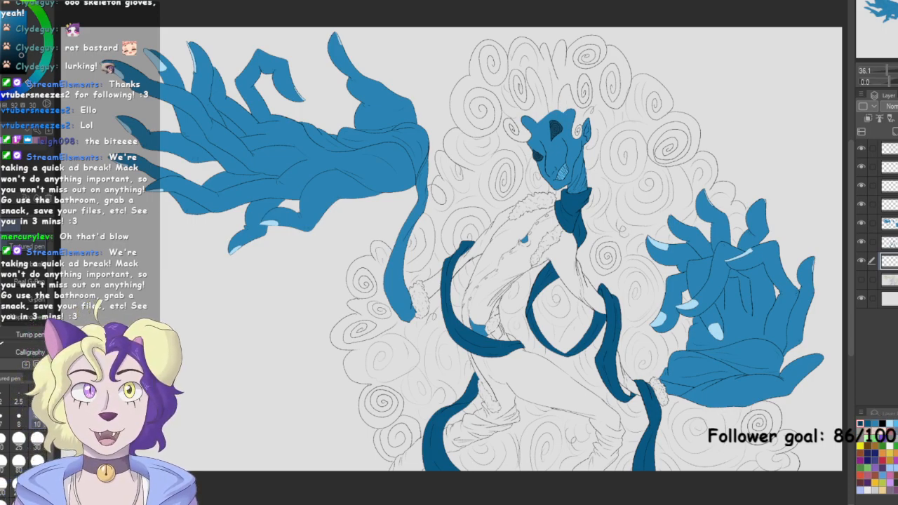
key("ctrl+plus")
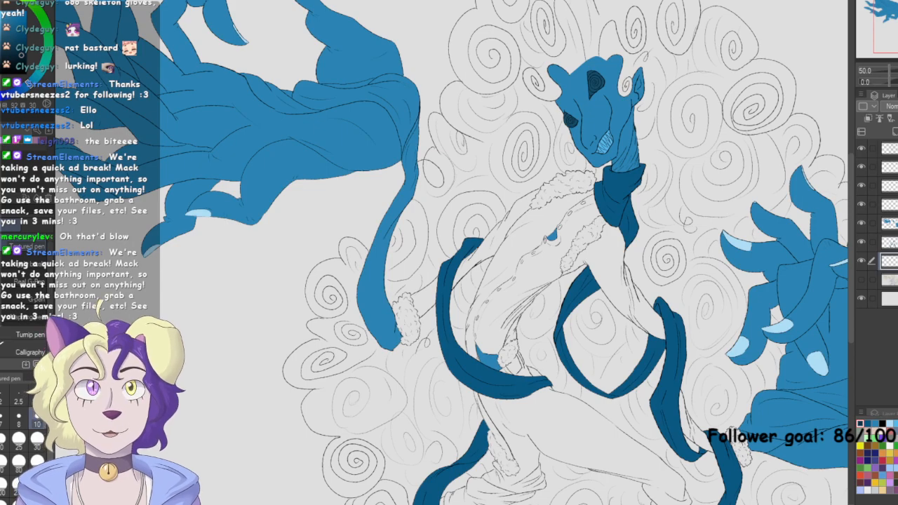
key("ctrl+plus")
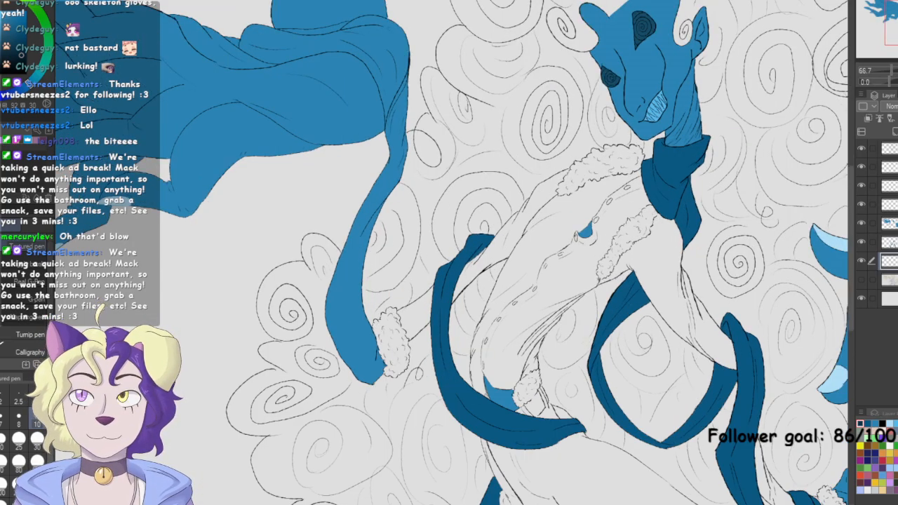
Fill both coat sleeves, from the fluffy collar trim down the arms, with very dark navy blue
key("g")
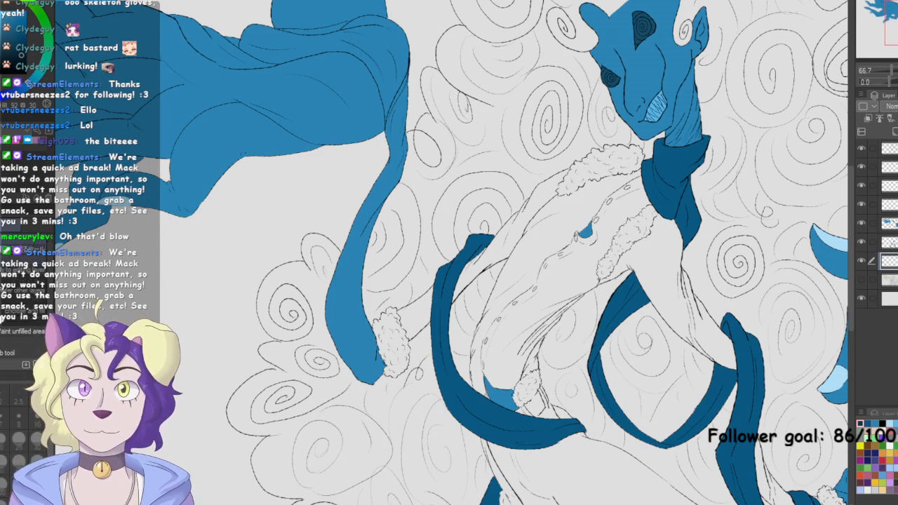
mouse_move(445, 294)
left_mouse_down()
mouse_move(433, 273)
mouse_move(410, 346)
mouse_move(447, 300)
left_mouse_up()
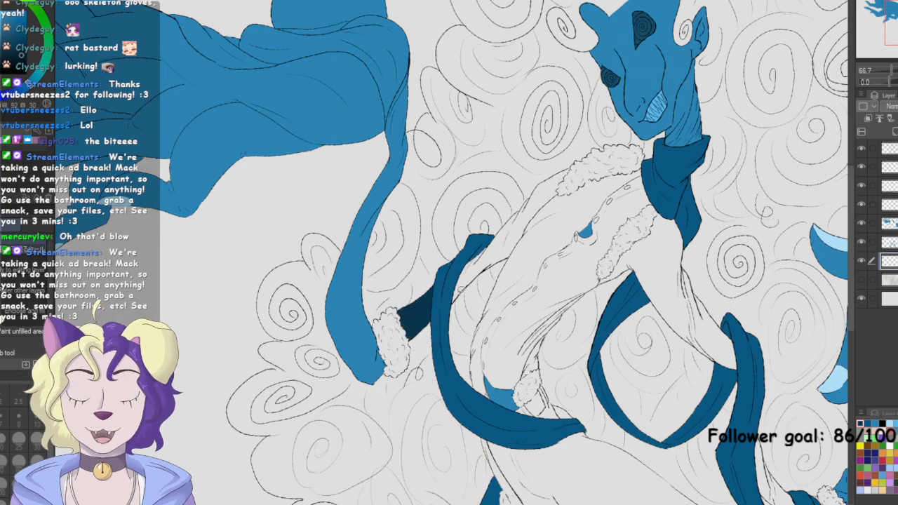
key("ctrl+plus")
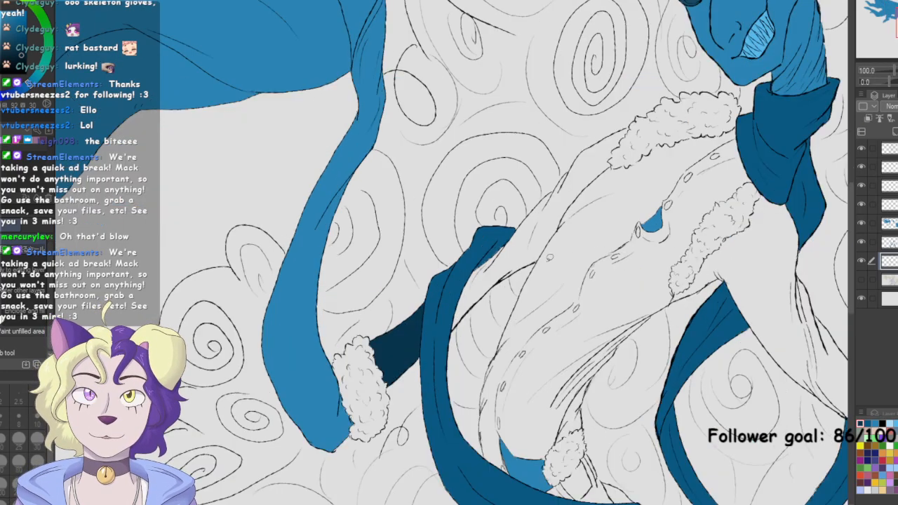
mouse_move(540, 262)
left_mouse_down()
mouse_move(605, 191)
mouse_move(632, 112)
mouse_move(456, 294)
mouse_move(503, 330)
left_mouse_up()
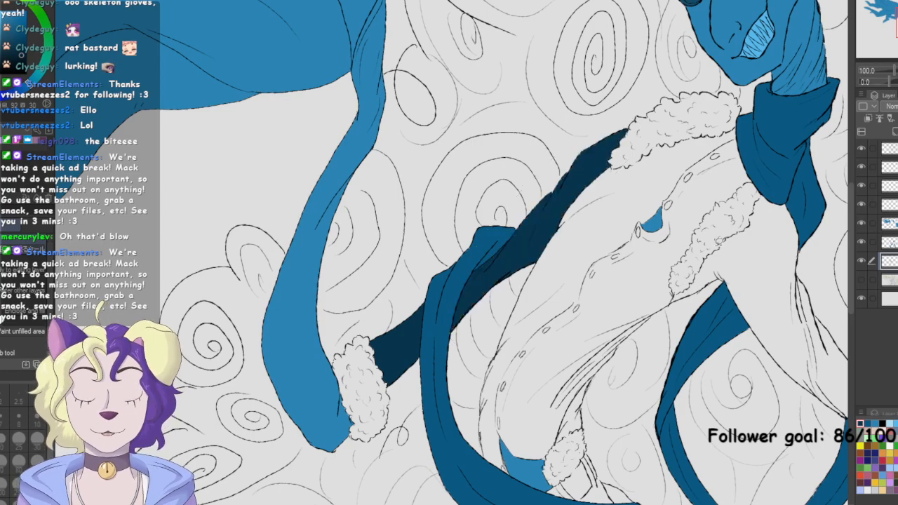
mouse_move(765, 323)
left_mouse_down()
mouse_move(639, 254)
mouse_move(629, 235)
left_mouse_up()
mouse_move(750, 355)
left_mouse_down()
mouse_move(693, 168)
mouse_move(597, 116)
mouse_move(533, 235)
mouse_move(744, 343)
left_mouse_up()
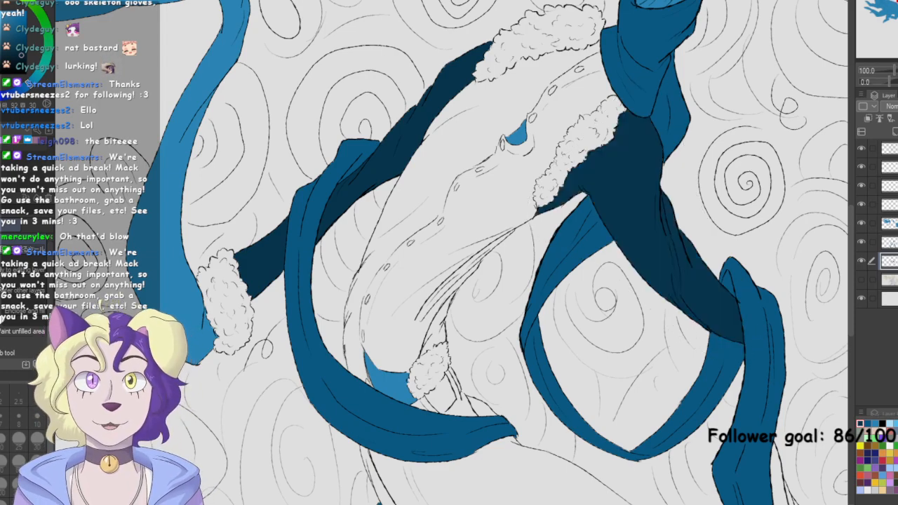
Fill the sleeve end behind the draped scarf and the small coat area above the waist trim with very dark navy
mouse_move(762, 428)
left_mouse_down()
mouse_move(613, 288)
mouse_move(596, 235)
left_mouse_up()
mouse_move(628, 270)
left_mouse_down()
mouse_move(632, 259)
mouse_move(589, 307)
mouse_move(662, 372)
mouse_move(636, 284)
left_mouse_up()
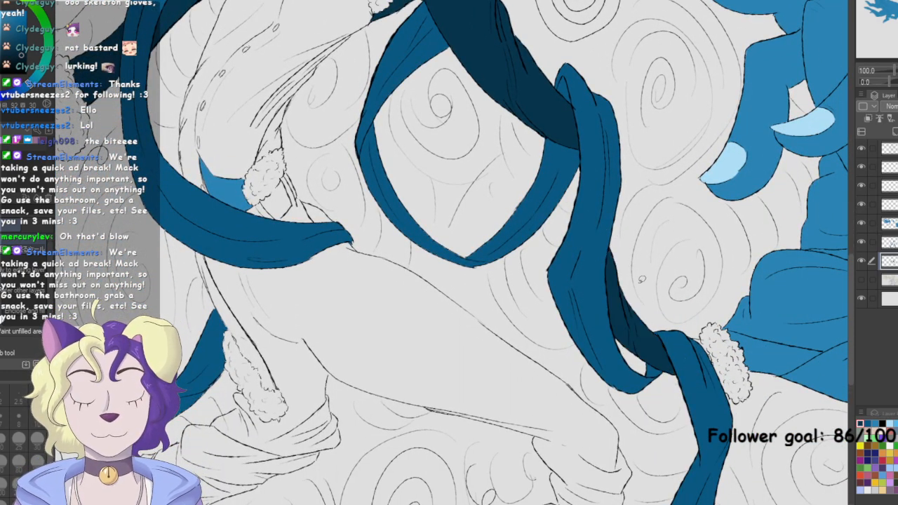
mouse_move(632, 210)
left_mouse_down()
mouse_move(622, 333)
mouse_move(690, 317)
left_mouse_up()
mouse_move(351, 250)
left_mouse_down()
mouse_move(310, 275)
mouse_move(343, 200)
mouse_move(375, 228)
left_mouse_up()
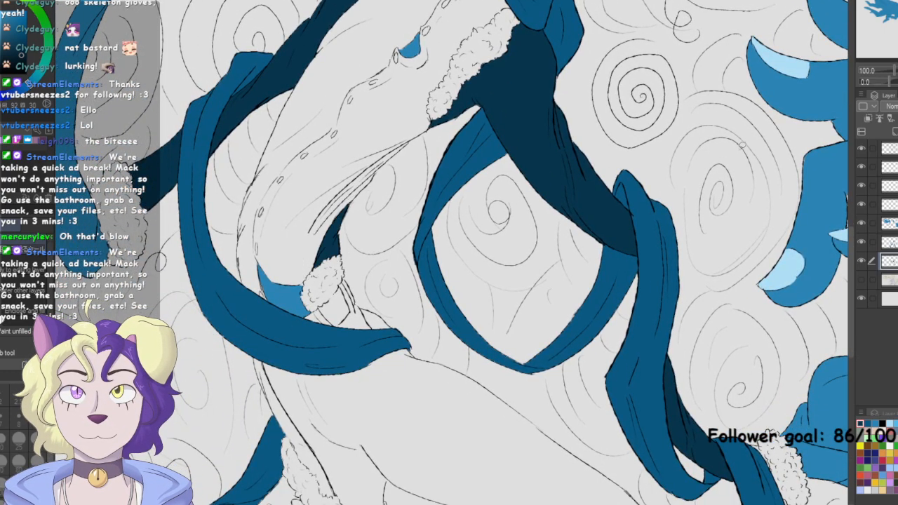
Draw a very dark navy edge along the inner side of the lower fluffy trim to close off the narrow coat tail
left_click_drag(367, 416, 415, 319)
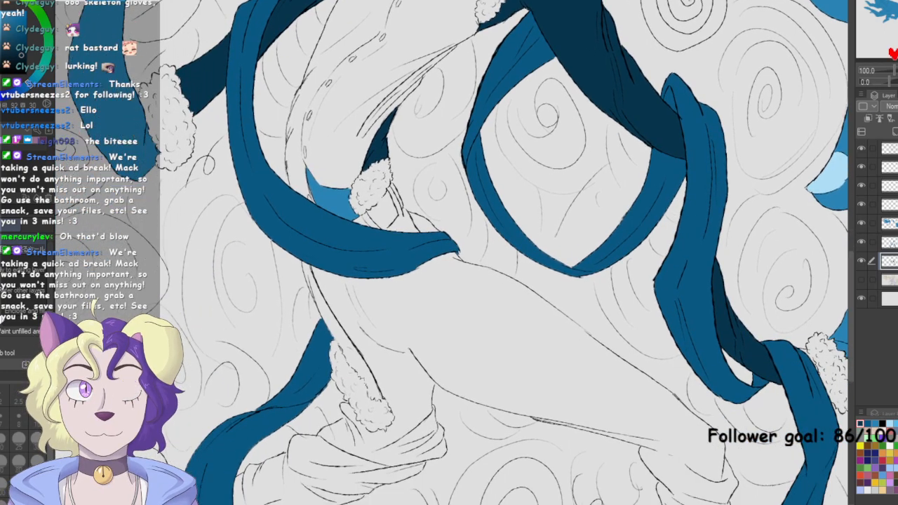
mouse_move(324, 324)
left_mouse_down()
mouse_move(359, 380)
mouse_move(342, 298)
mouse_move(297, 242)
left_mouse_up()
left_click_drag(753, 128, 783, 69)
key("ctrl+plus")
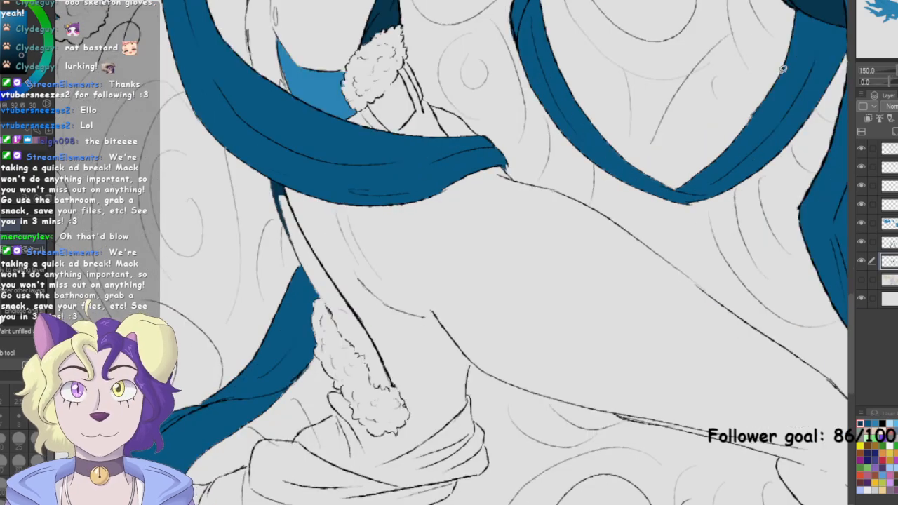
key("p")
mouse_move(321, 292)
left_mouse_down()
mouse_move(328, 306)
mouse_move(313, 283)
mouse_move(343, 340)
left_mouse_up()
key("ctrl+z")
key("ctrl+z")
key("ctrl+z")
left_click_drag(315, 289, 360, 357)
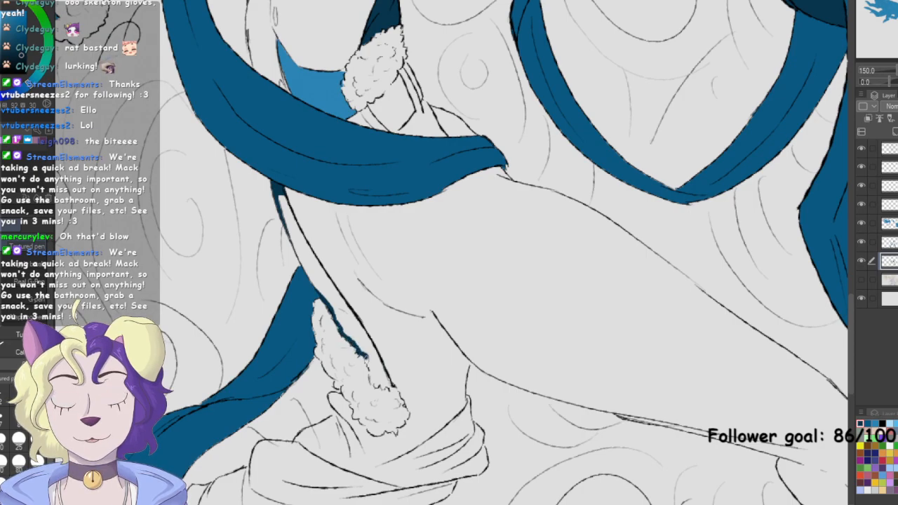
left_click_drag(370, 365, 376, 380)
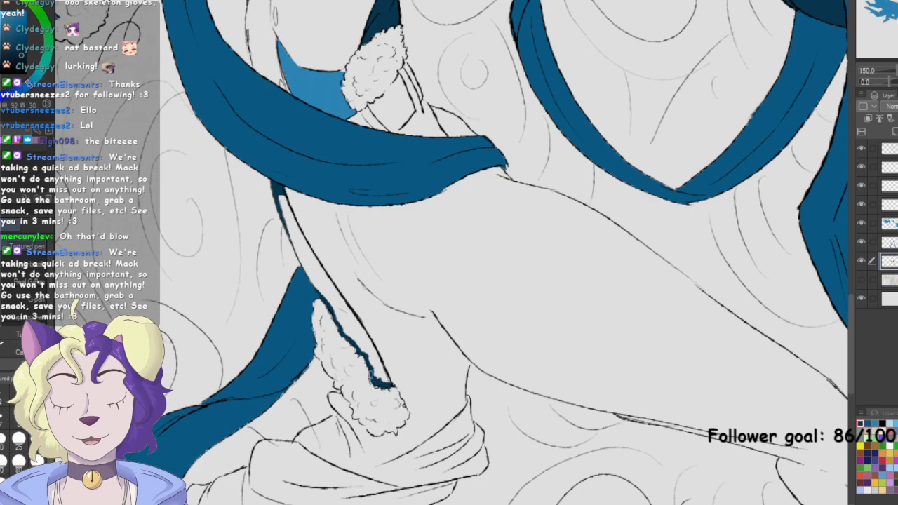
Fill the narrow coat tail hanging below the waist scarf with very dark navy
key("g")
mouse_move(289, 171)
left_mouse_down()
mouse_move(275, 211)
mouse_move(342, 341)
mouse_move(409, 399)
mouse_move(355, 272)
left_mouse_up()
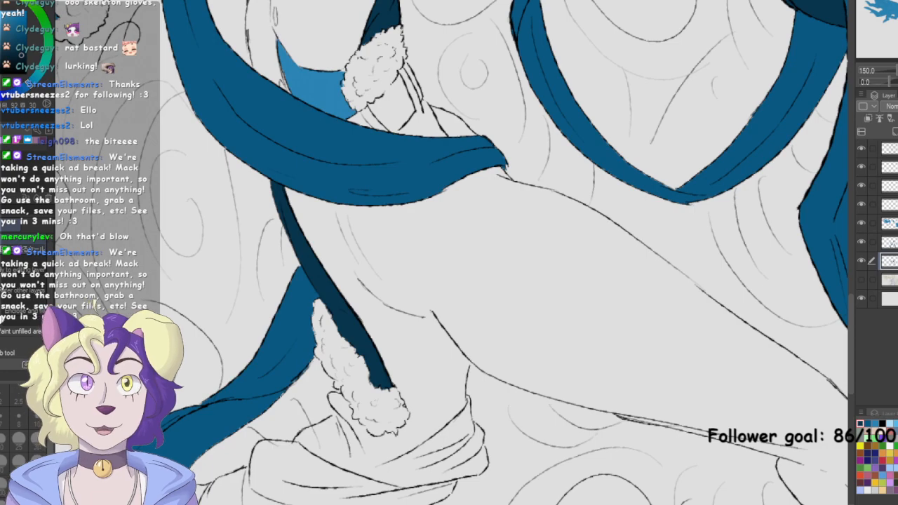
key("ctrl+0")
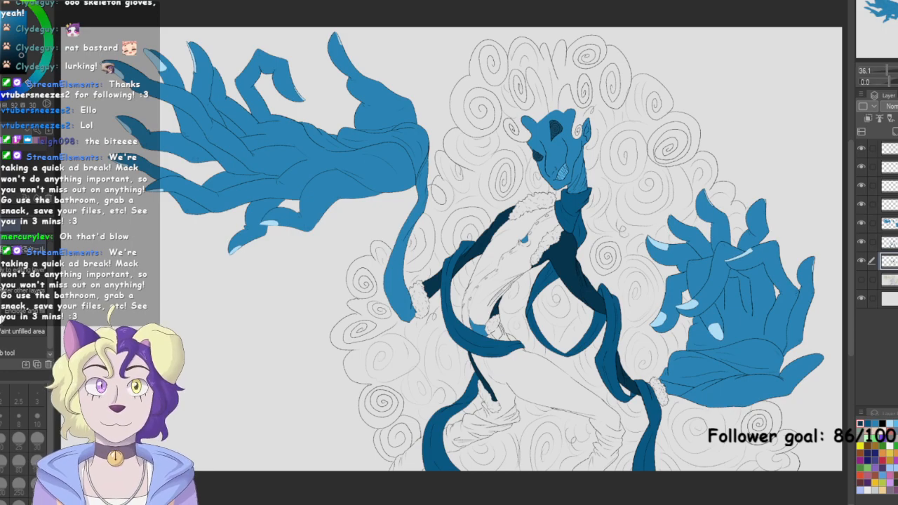
Add a new layer beneath the coat layer and fill the fluffy cuff by the larger raised hand with grey-blue
left_click(893, 280)
left_click(895, 132)
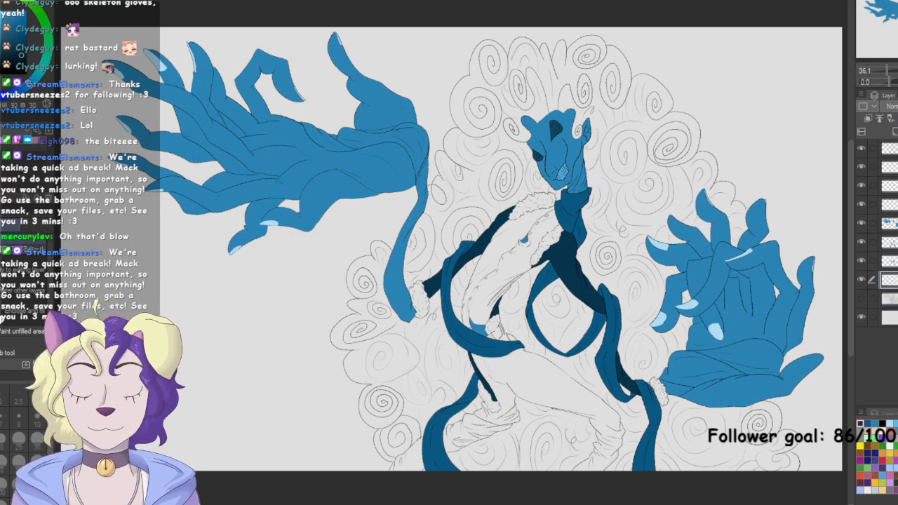
scroll(644, 188, "up", 1)
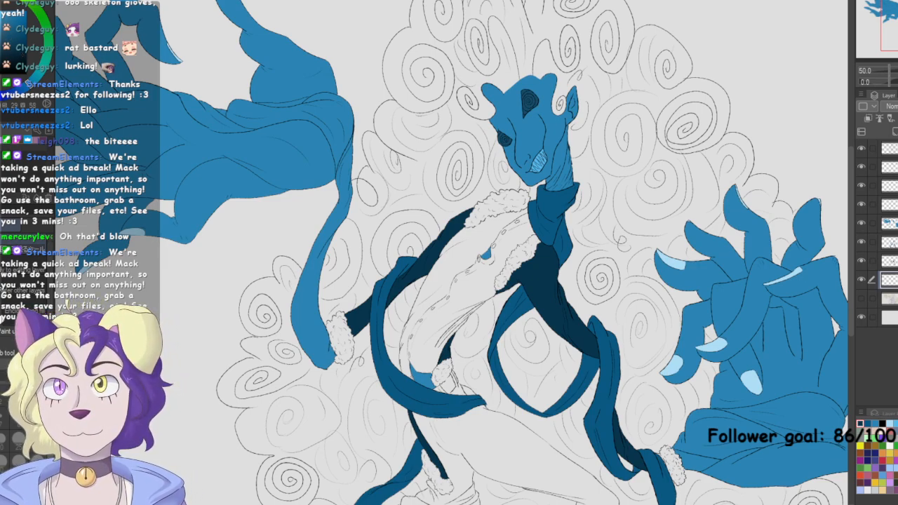
scroll(403, 460, "up", 1)
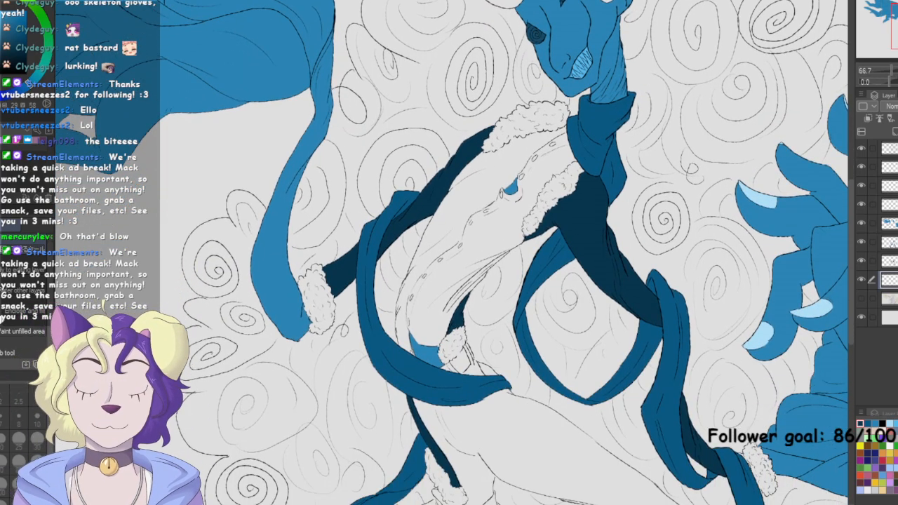
mouse_move(327, 273)
left_mouse_down()
mouse_move(330, 263)
mouse_move(317, 341)
mouse_move(344, 279)
left_mouse_up()
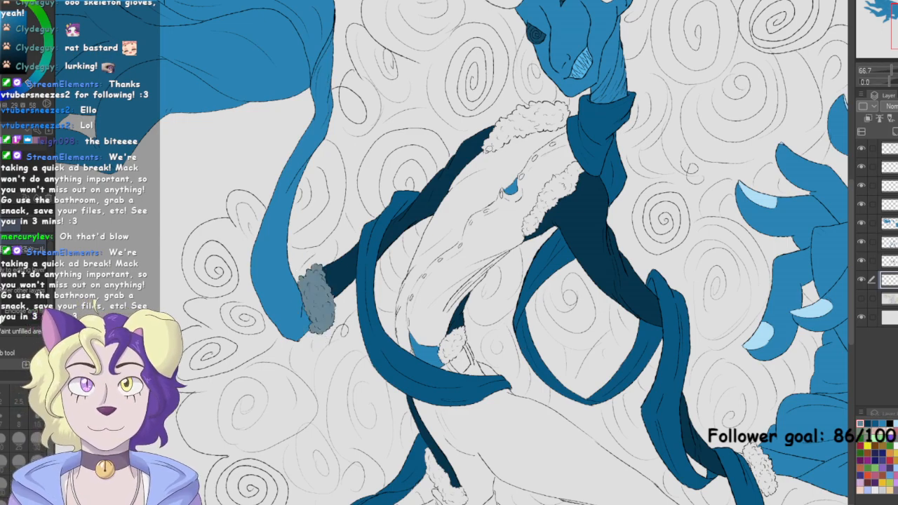
Fill both pieces of fluffy collar trim and the other sleeve's cuff with grey-blue, closing outline gaps with the pen
scroll(720, 120, "down", 1)
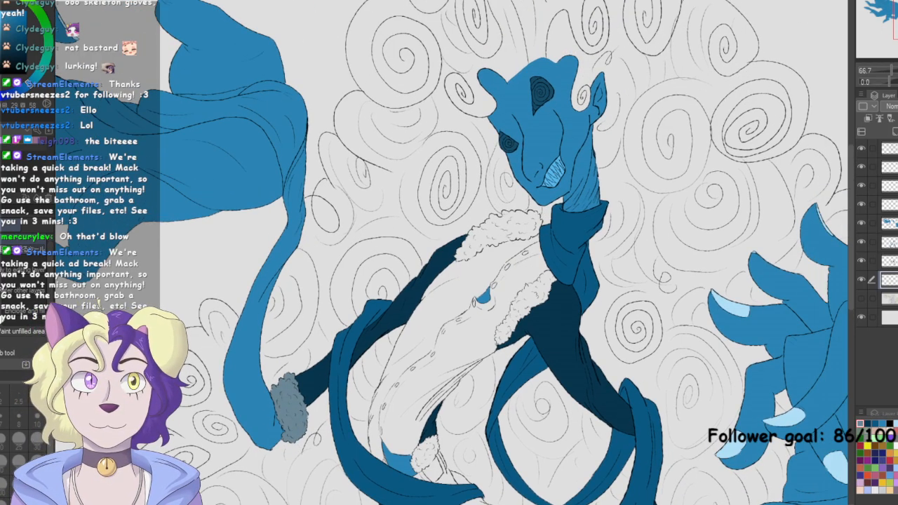
scroll(723, 199, "up", 3)
mouse_move(682, 170)
left_mouse_down()
mouse_move(530, 155)
mouse_move(452, 298)
mouse_move(663, 224)
left_mouse_up()
key("p")
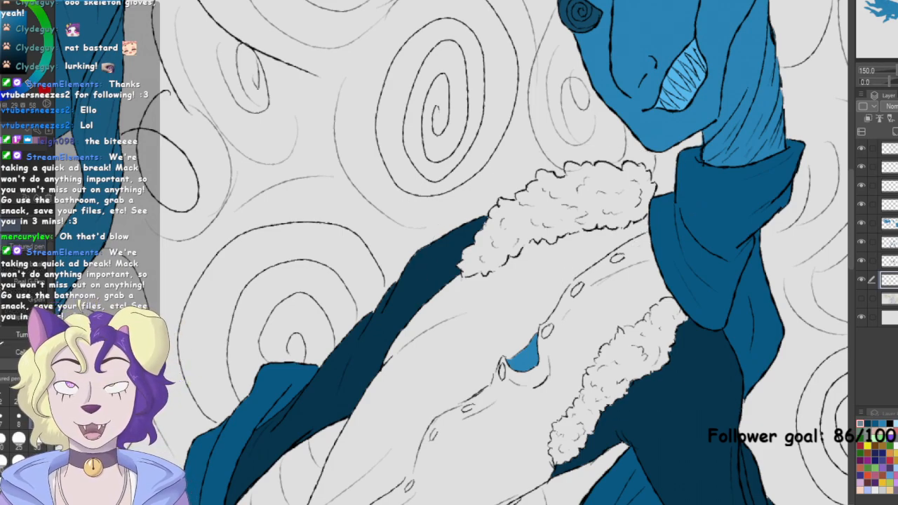
left_click_drag(523, 239, 520, 252)
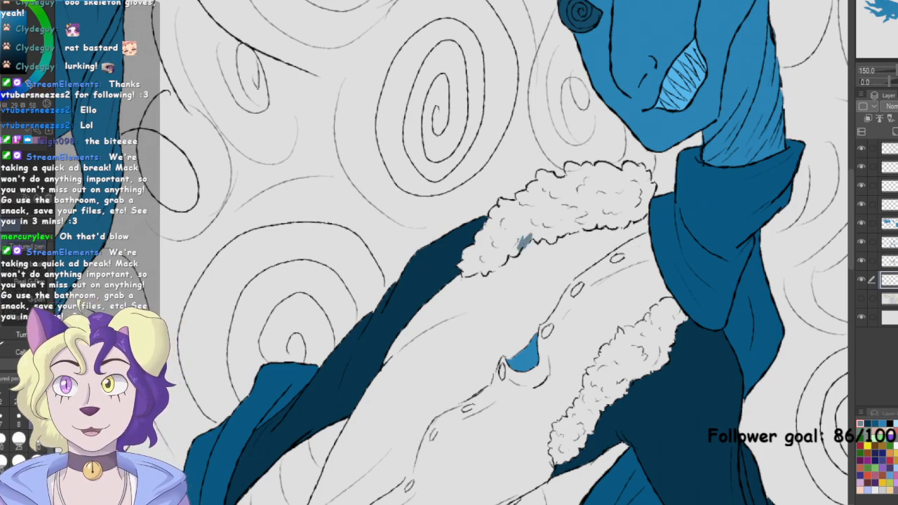
key("g")
mouse_move(664, 223)
left_mouse_down()
mouse_move(446, 286)
mouse_move(681, 181)
mouse_move(664, 223)
left_mouse_up()
mouse_move(694, 335)
left_mouse_down()
mouse_move(660, 279)
mouse_move(614, 450)
mouse_move(706, 350)
left_mouse_up()
mouse_move(891, 8)
left_mouse_down()
mouse_move(877, 26)
mouse_move(893, 37)
left_mouse_up()
mouse_move(612, 162)
left_mouse_down()
mouse_move(572, 261)
mouse_move(644, 162)
left_mouse_up()
Touch up the unfilled sleeve sliver beside the lower cuff with dark navy on the coat layer, and reselect the trim layer
left_click(892, 261)
left_click(892, 242)
left_click(863, 260)
left_click(863, 260)
left_click(892, 261)
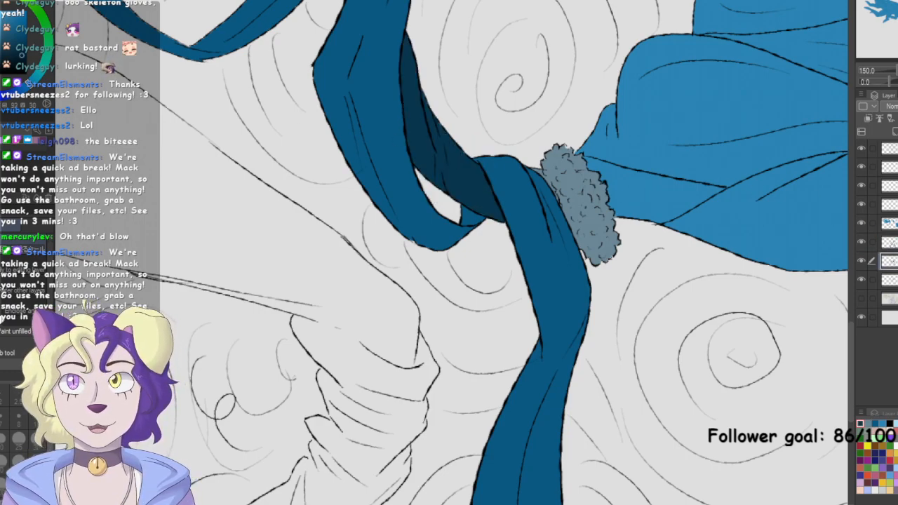
key("p")
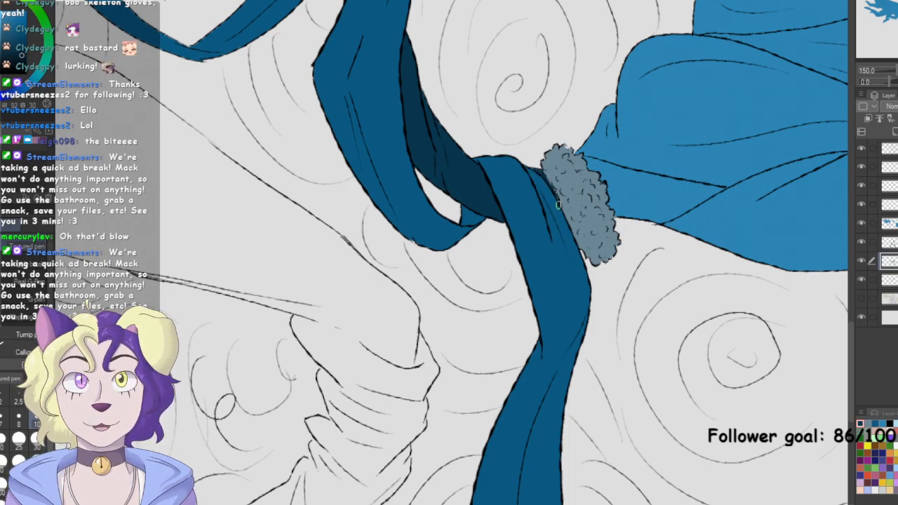
left_click(888, 280)
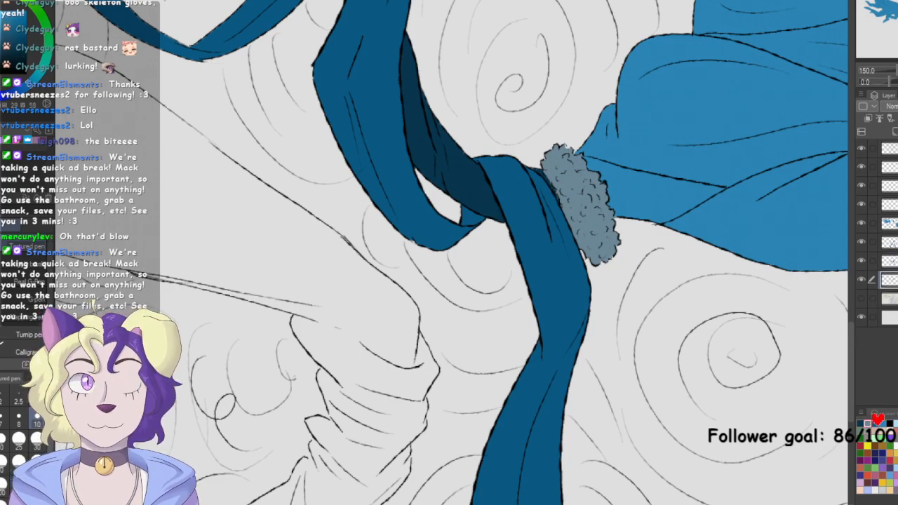
Close the outline gap in the fluffy trim at the waist and fill that trim with grey-blue
left_click_drag(280, 42, 561, 477)
mouse_move(372, 300)
left_mouse_down()
mouse_move(639, 147)
mouse_move(639, 103)
left_mouse_up()
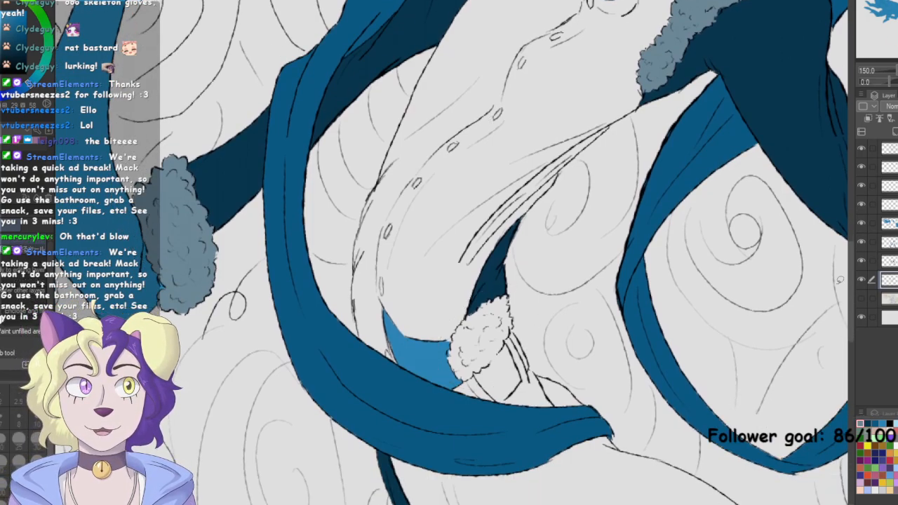
key("p")
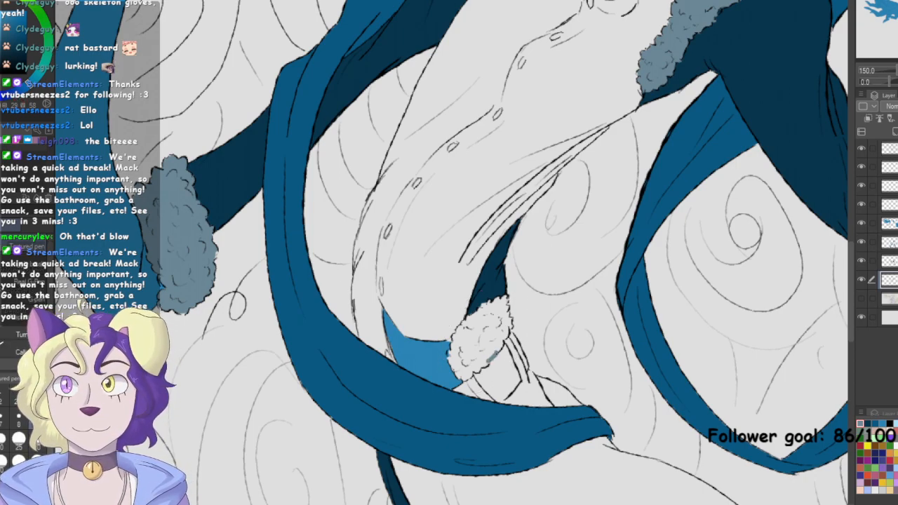
key("g")
left_click(485, 330)
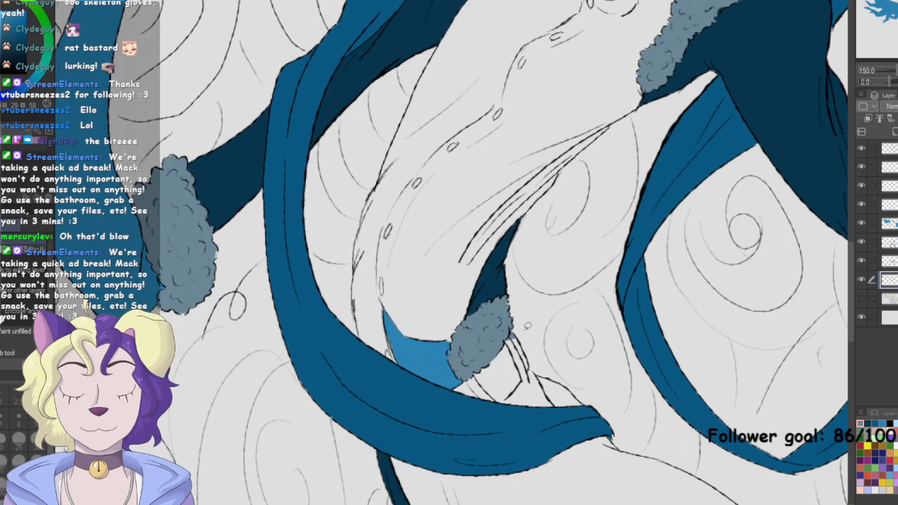
key("e")
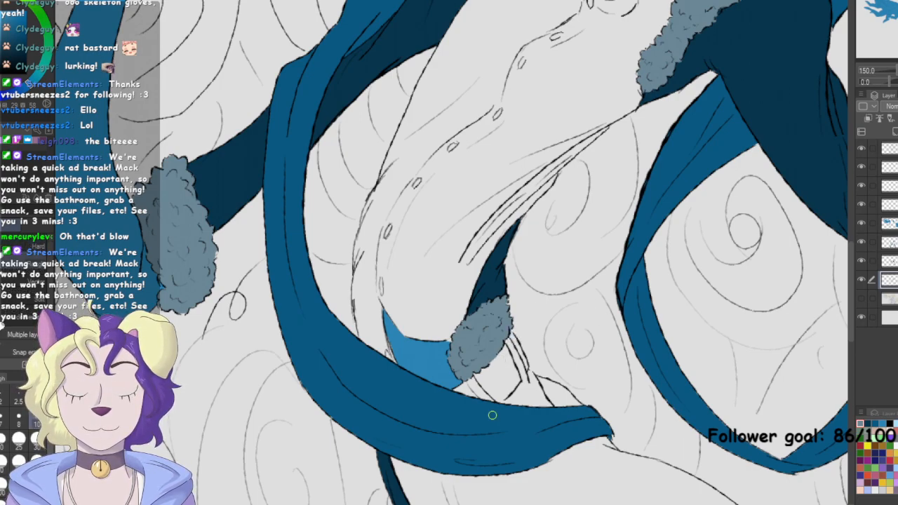
Fill the fluffy trim along the lower end of the coat tail with grey-blue
key("ctrl+minus")
key("ctrl+minus")
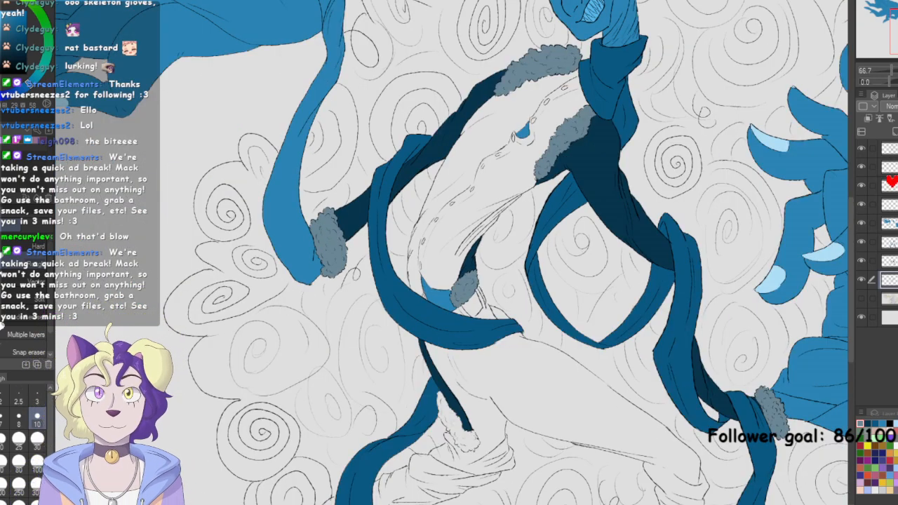
left_click(896, 48)
key("ctrl+plus")
key("ctrl+plus")
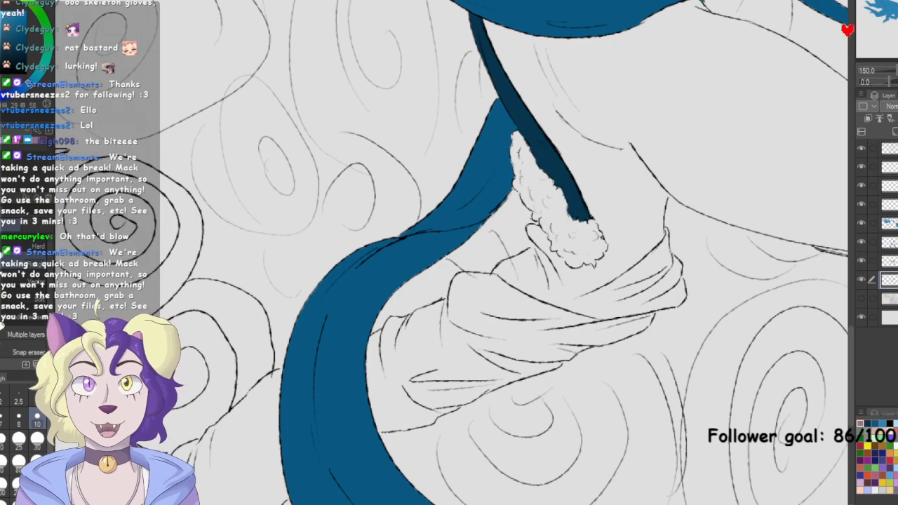
key("g")
mouse_move(542, 135)
left_mouse_down()
mouse_move(503, 163)
mouse_move(532, 224)
mouse_move(591, 278)
mouse_move(605, 191)
left_mouse_up()
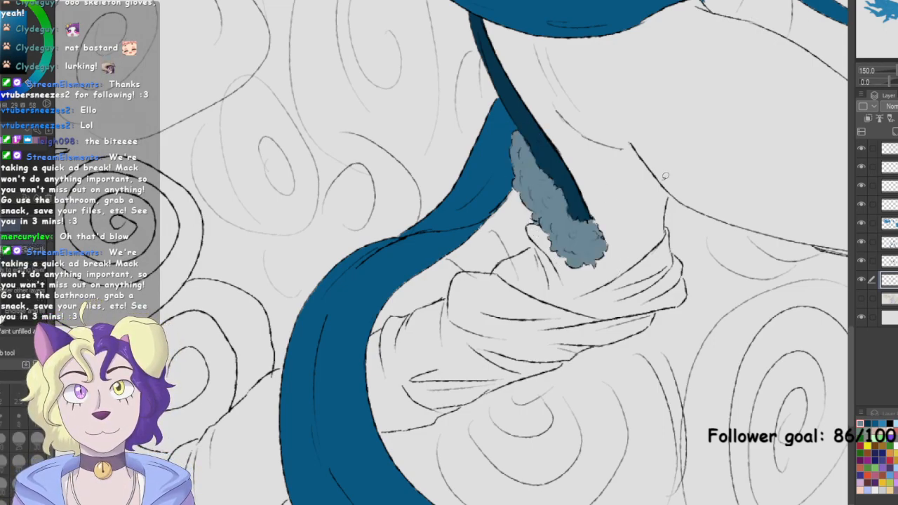
Add a new layer between the fluffy trim layer and the hidden sketch layer for the next clothing colour
key("ctrl+0")
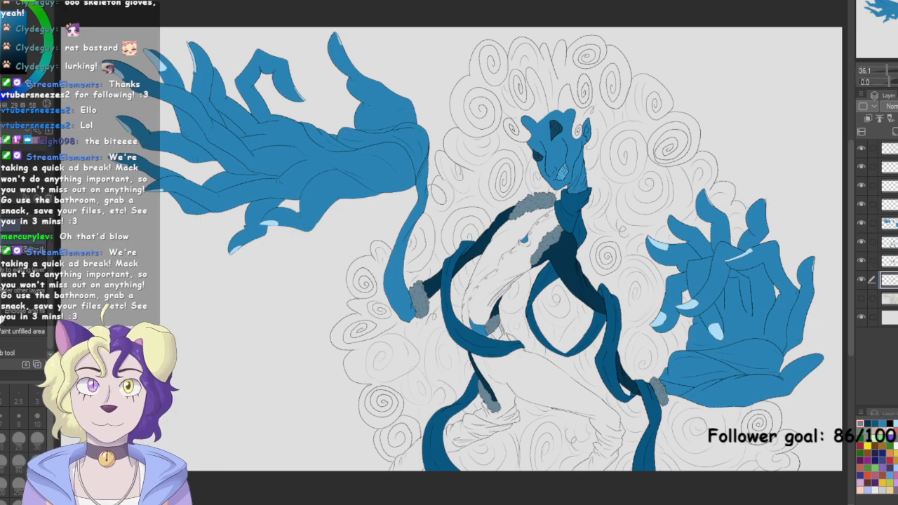
left_click_drag(505, 281, 491, 264)
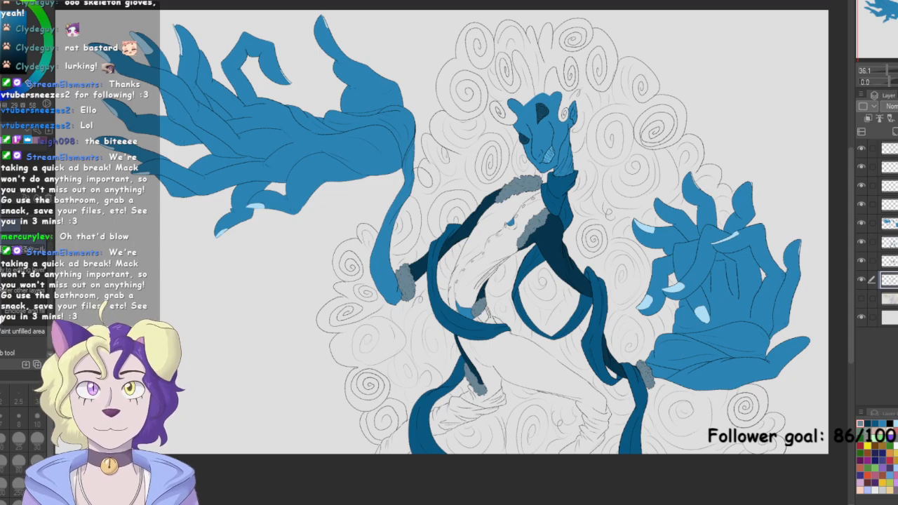
left_click(890, 299)
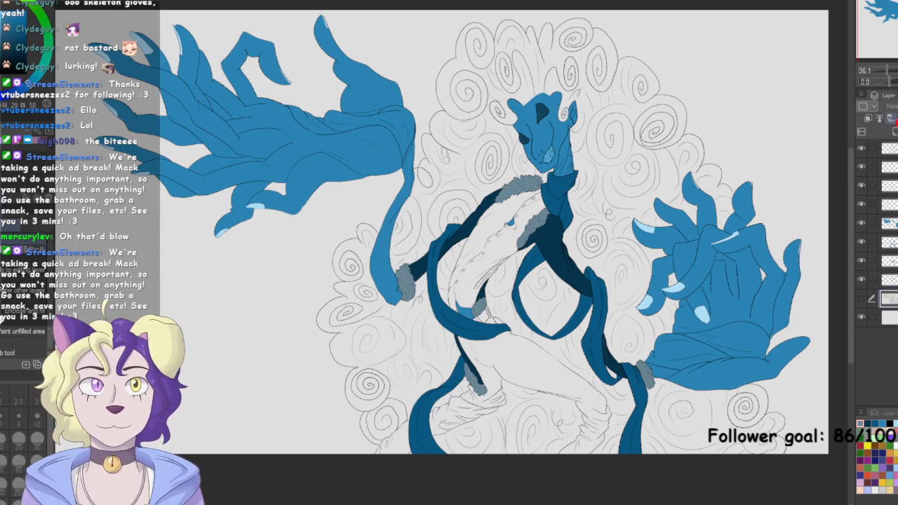
scroll(639, 313, "up", 2)
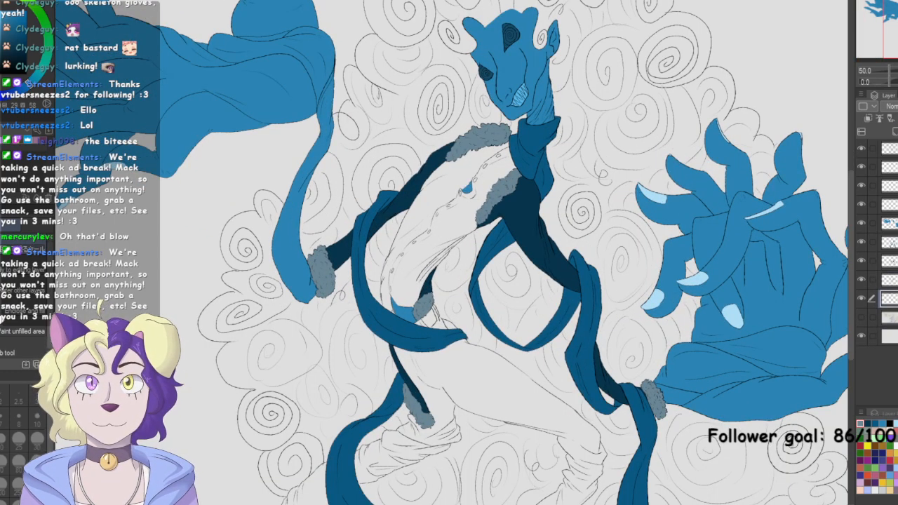
key("ctrl+plus")
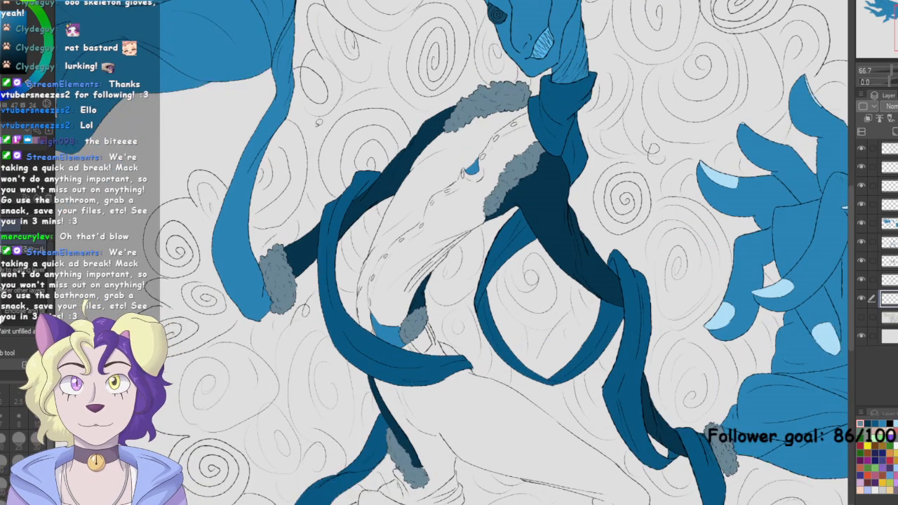
key("p")
left_click_drag(491, 73, 429, 116)
key("ctrl+z")
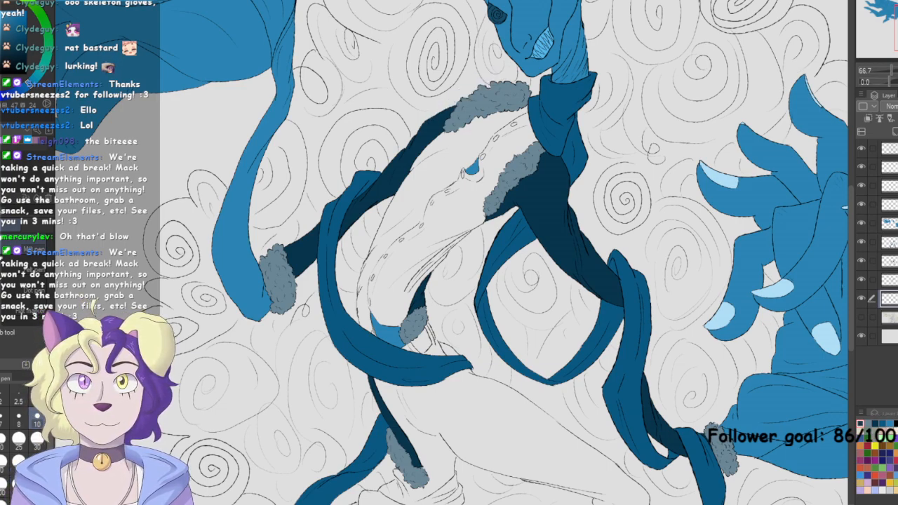
mouse_move(516, 76)
left_mouse_down()
mouse_move(442, 109)
mouse_move(522, 87)
left_mouse_up()
key("ctrl+z")
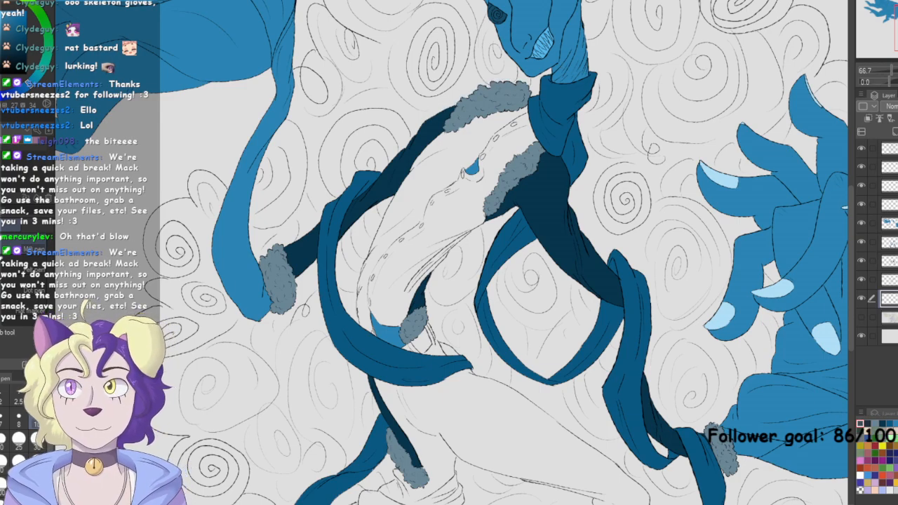
Fill the belt sections at the waist, just below the fluffy trim, with dark grey
key("g")
left_click_drag(421, 425, 504, 77)
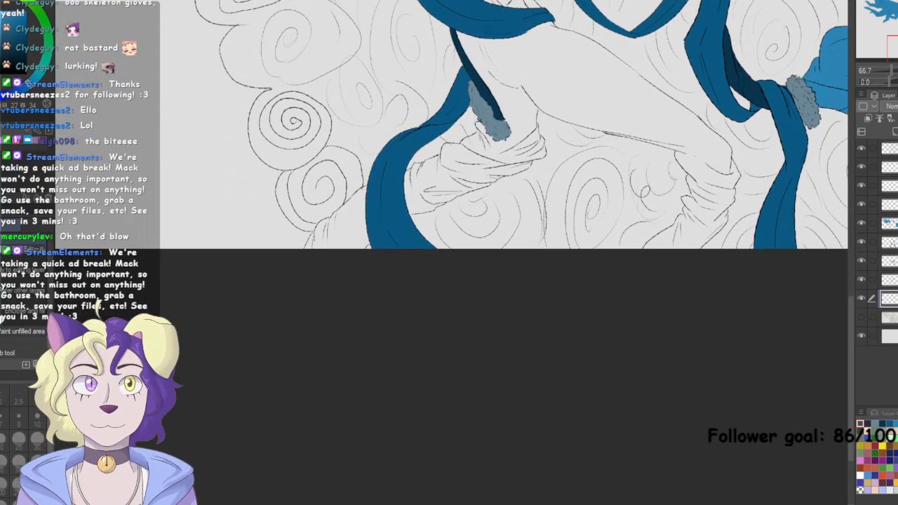
key("ctrl+plus")
left_click_drag(478, 169, 379, 381)
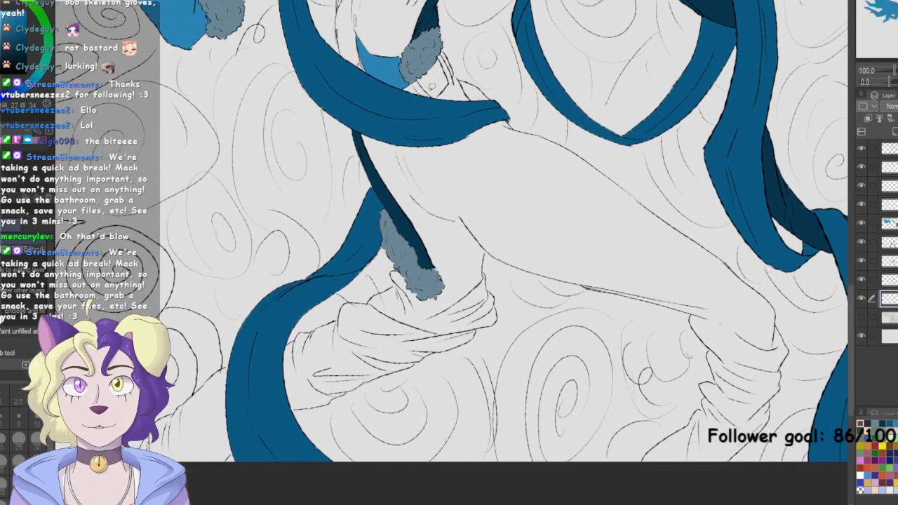
left_click_drag(413, 101, 432, 94)
mouse_move(447, 53)
left_mouse_down()
mouse_move(451, 104)
mouse_move(438, 44)
left_mouse_up()
left_click_drag(435, 106, 503, 379)
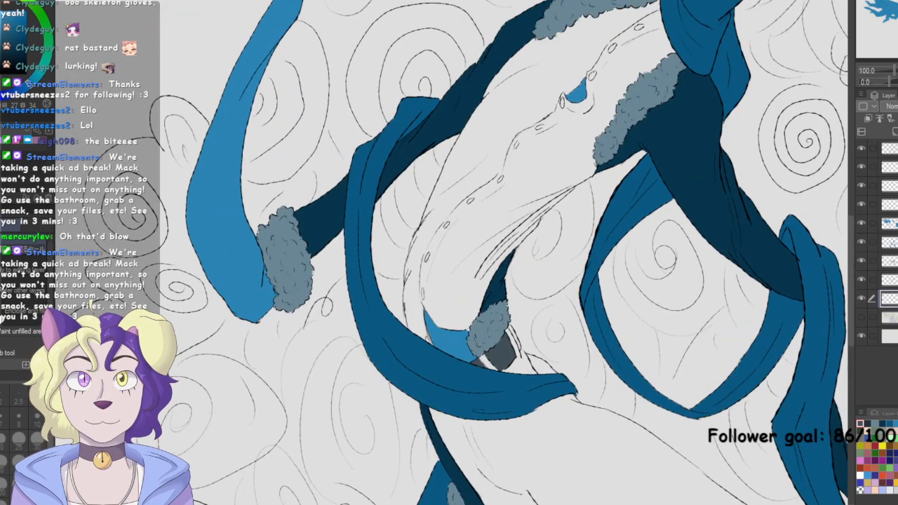
Paint the narrow sliver beside the belt dark grey and clean up its edge with the eraser
scroll(449, 368, "up", 5)
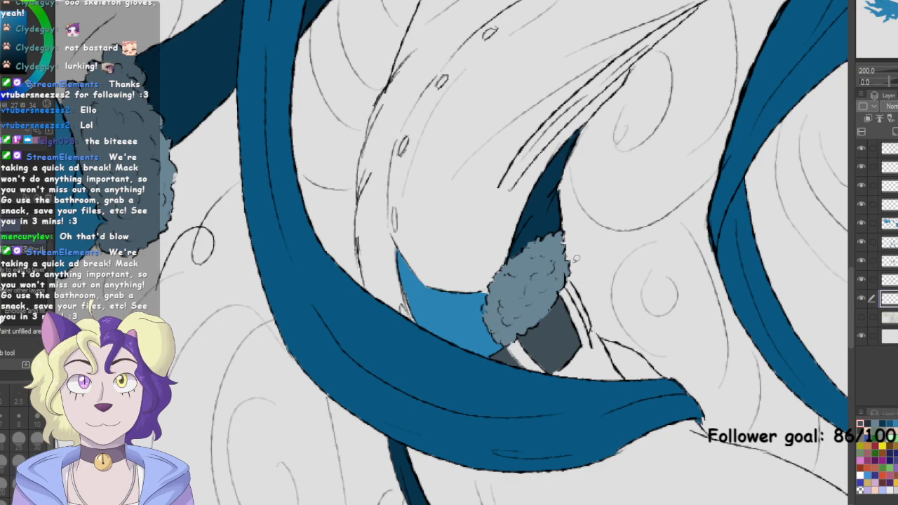
key("p")
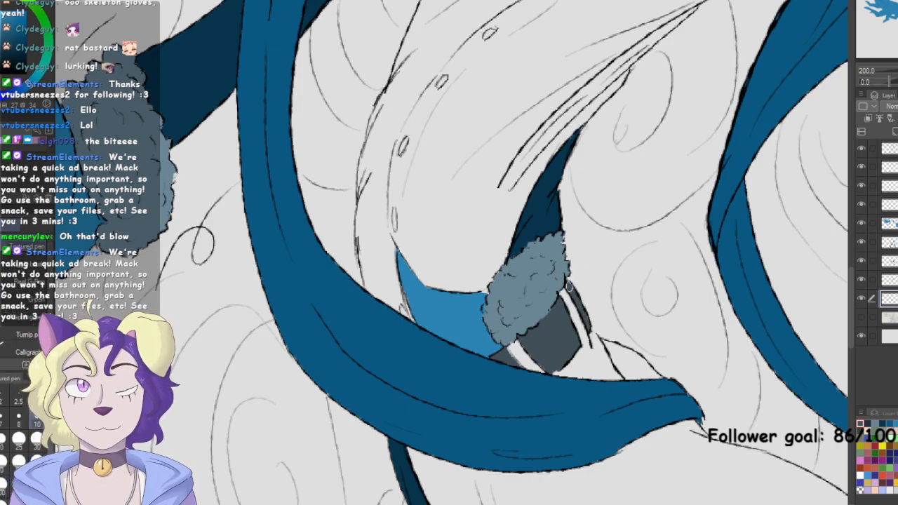
key("e")
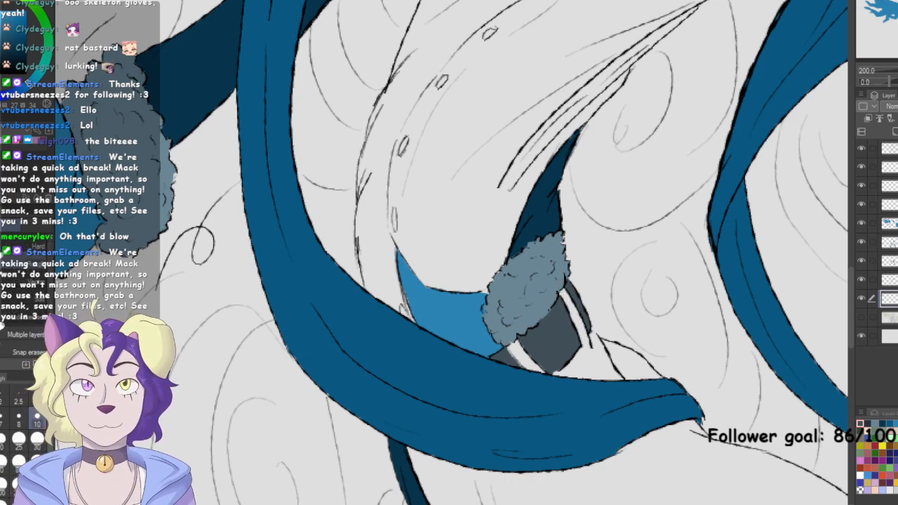
key("ctrl+0")
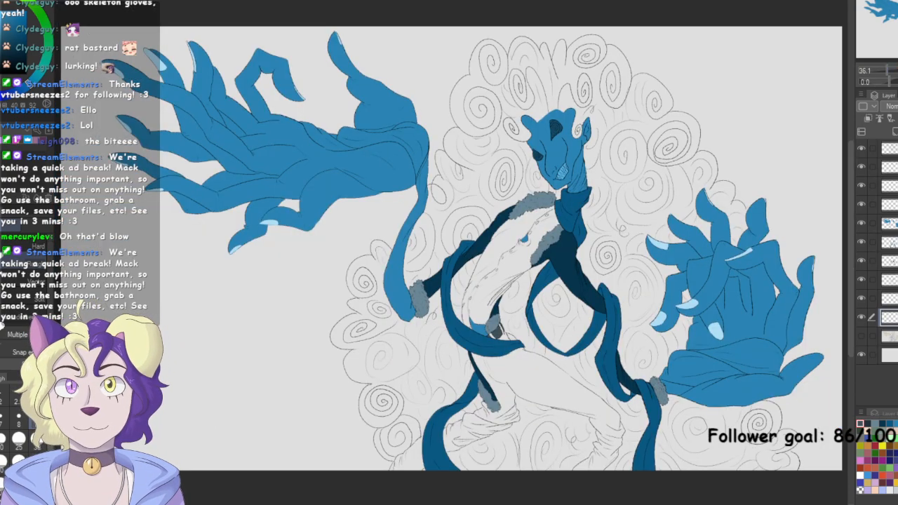
On a new layer, fill the trouser section outside the scarf's lower end with light blue and touch up its edge along the canvas border
key("p")
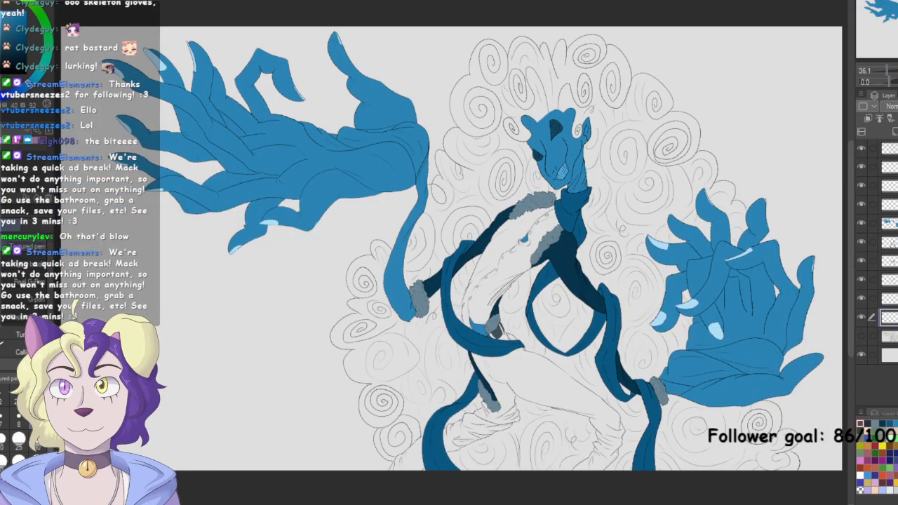
key("g")
mouse_move(641, 424)
left_mouse_down()
mouse_move(580, 359)
mouse_move(526, 319)
mouse_move(495, 313)
mouse_move(473, 348)
mouse_move(477, 391)
mouse_move(420, 428)
mouse_move(376, 482)
mouse_move(412, 488)
mouse_move(432, 462)
mouse_move(521, 420)
mouse_move(564, 411)
mouse_move(599, 424)
mouse_move(578, 444)
mouse_move(547, 500)
left_mouse_up()
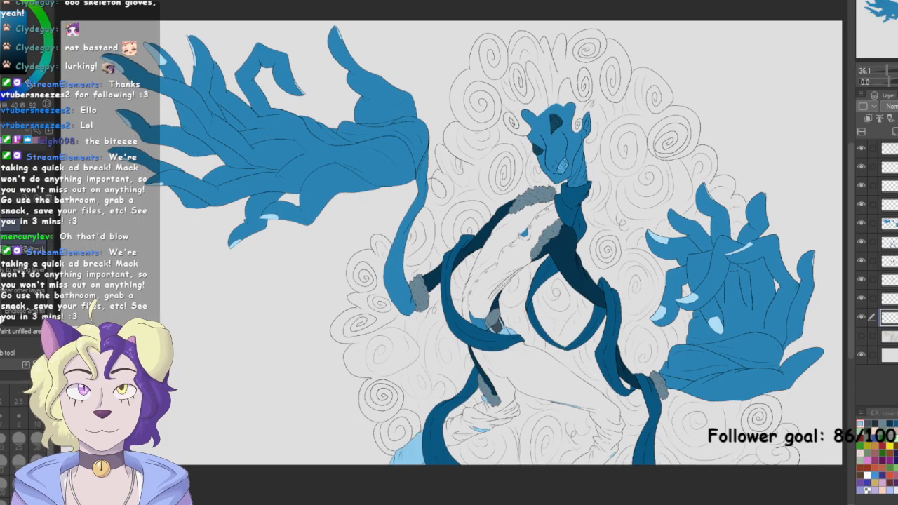
scroll(523, 321, "up", 5)
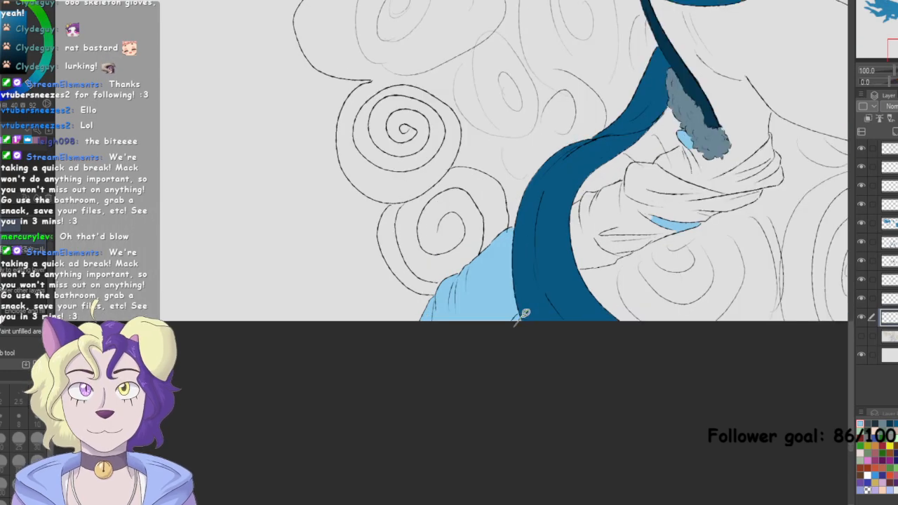
scroll(523, 321, "up", 2)
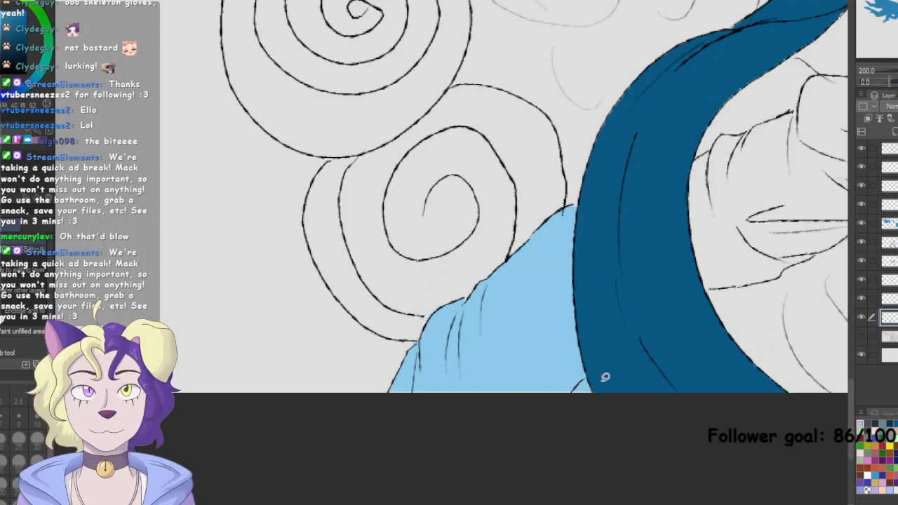
key("e")
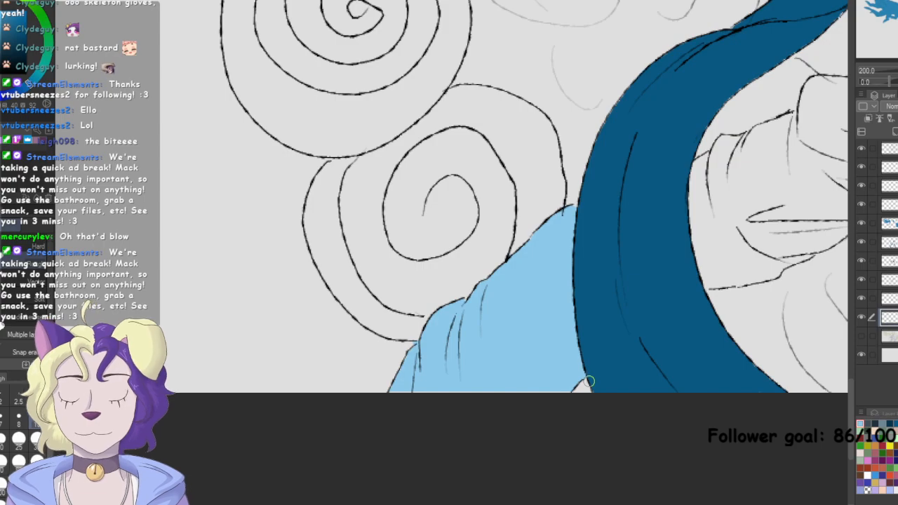
key("p")
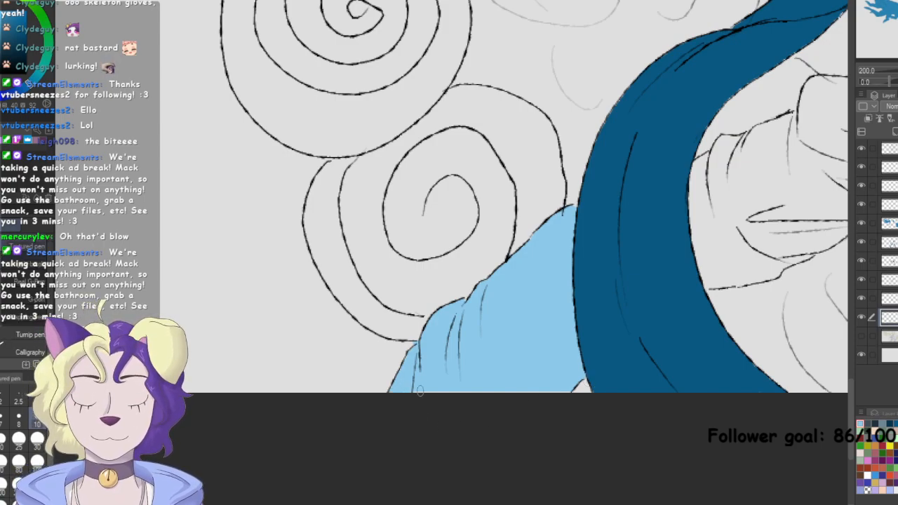
left_click_drag(485, 395, 505, 390)
Close the open lower end and the fold gap of the front trouser leg with light blue pen strokes
left_click_drag(758, 295, 179, 176)
left_click_drag(737, 168, 258, 188)
mouse_move(349, 294)
left_mouse_down()
mouse_move(516, 291)
mouse_move(472, 292)
left_mouse_up()
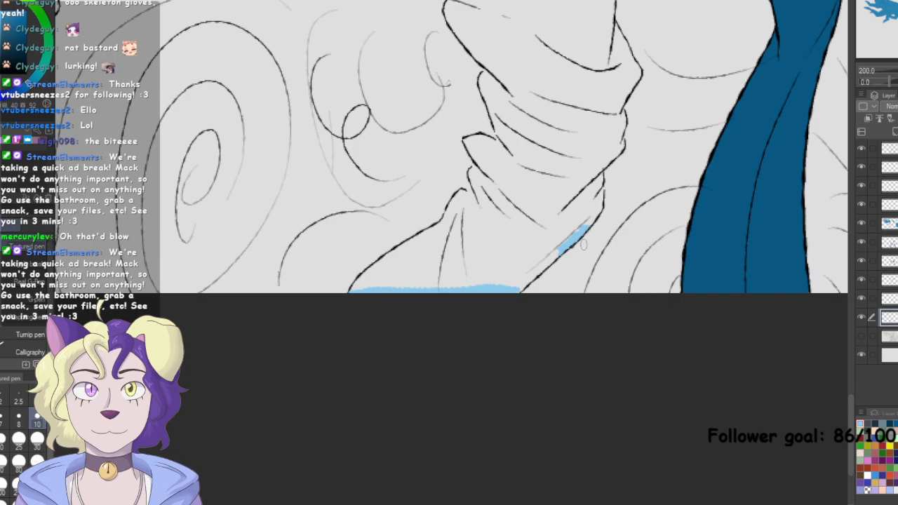
scroll(455, 251, "down", 1)
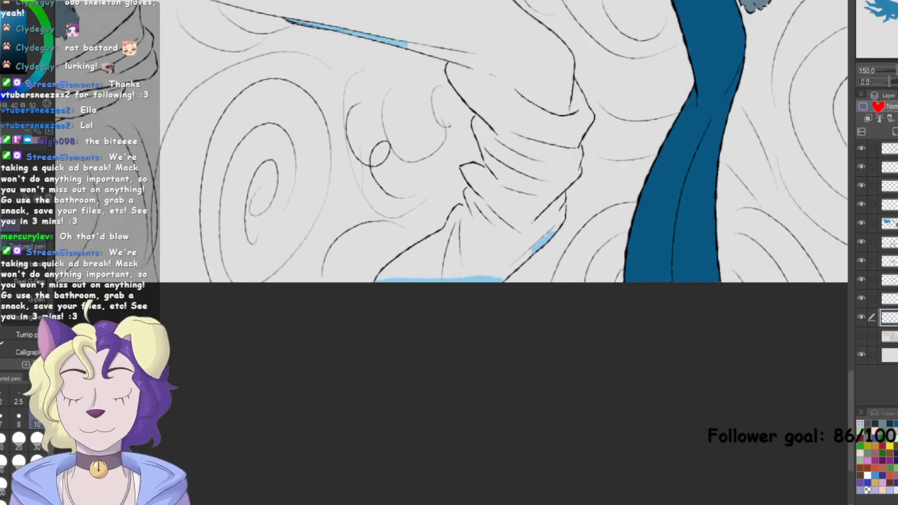
Draw a light blue closing line across the rear leg below the coat tail and fill the wrinkled lower trouser leg with light blue
key("m")
mouse_move(449, 175)
left_mouse_down()
mouse_move(420, 281)
mouse_move(470, 377)
mouse_move(546, 402)
mouse_move(507, 411)
left_mouse_up()
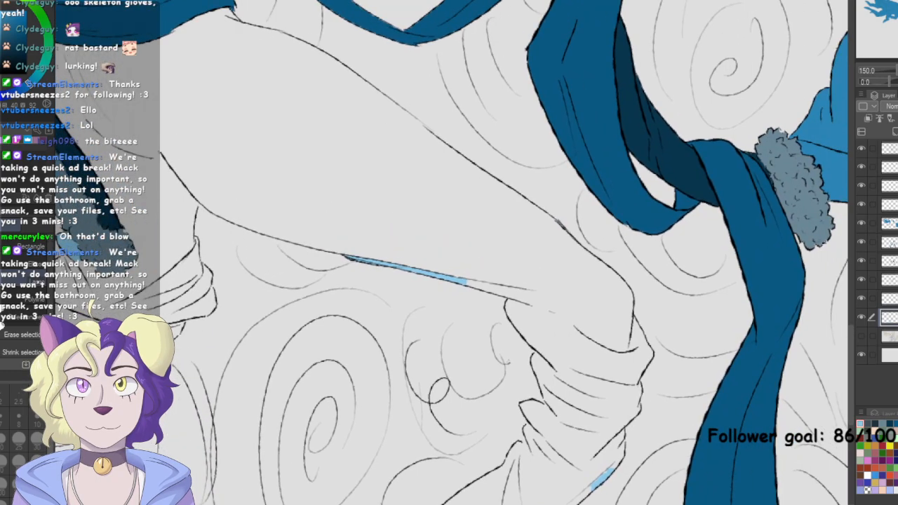
mouse_move(329, 243)
left_mouse_down()
mouse_move(642, 244)
mouse_move(668, 199)
left_mouse_up()
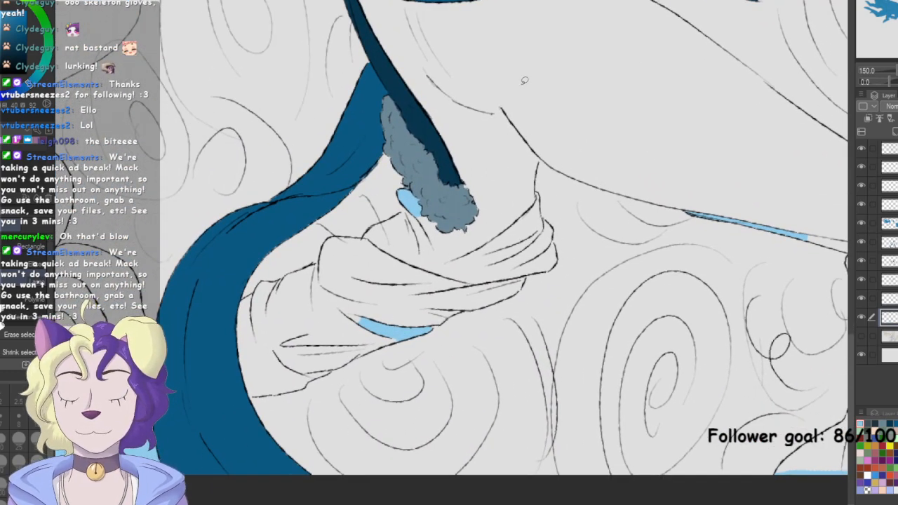
key("p")
left_click_drag(535, 184, 464, 184)
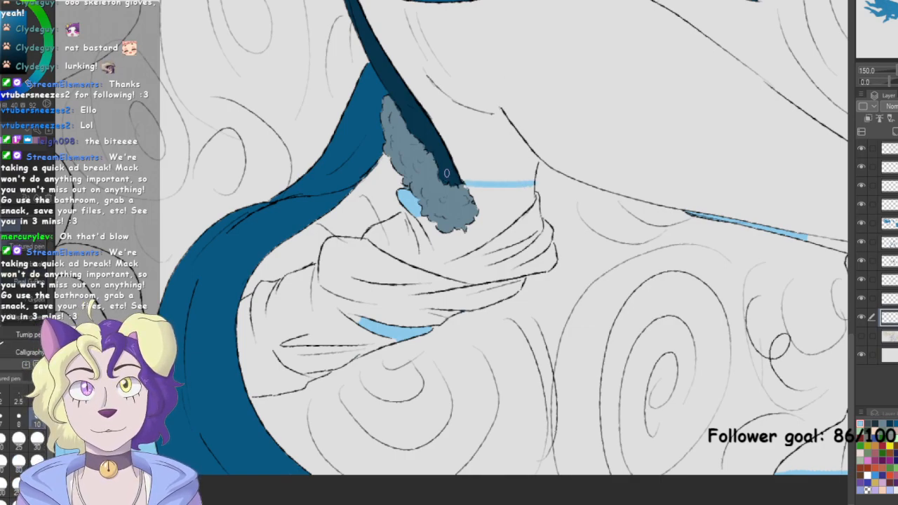
key("m")
mouse_move(547, 187)
left_mouse_down()
mouse_move(506, 155)
mouse_move(423, 167)
mouse_move(232, 299)
mouse_move(227, 400)
mouse_move(329, 386)
mouse_move(503, 319)
mouse_move(584, 237)
left_mouse_up()
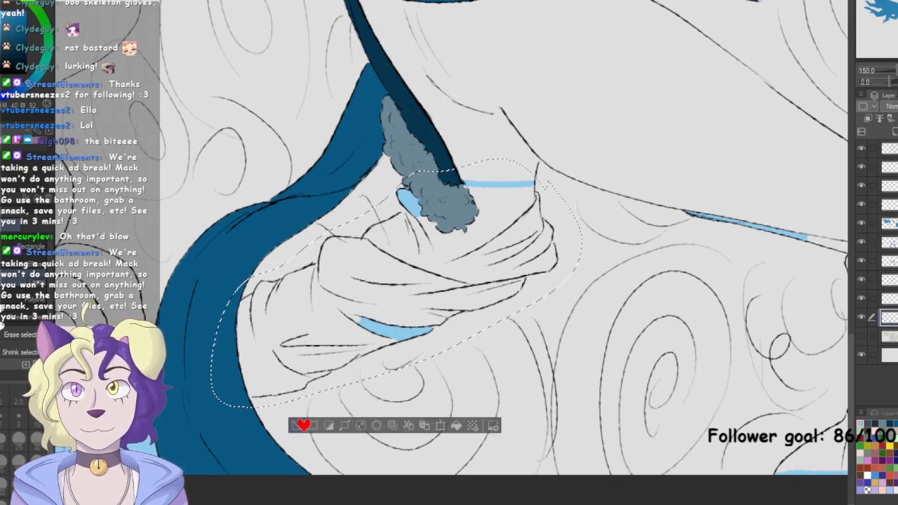
left_click(297, 424)
mouse_move(480, 323)
left_mouse_down()
mouse_move(574, 227)
mouse_move(497, 158)
mouse_move(357, 188)
mouse_move(237, 276)
mouse_move(261, 414)
mouse_move(515, 307)
left_mouse_up()
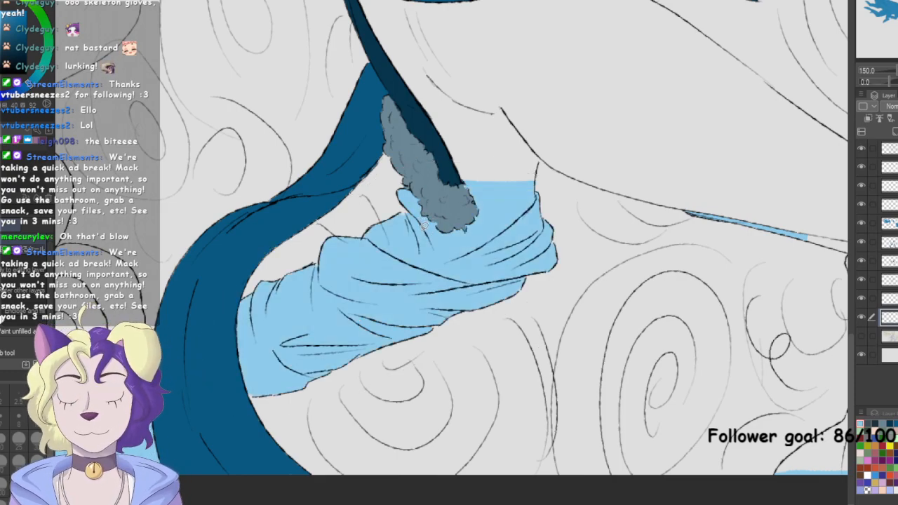
key("p")
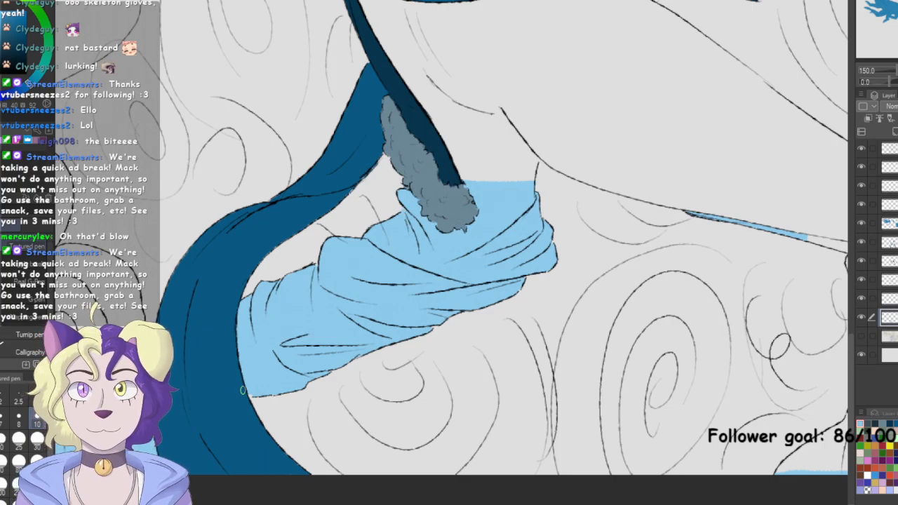
Fill the front trouser leg from the canvas edge up to the knee, plus the gaps beside the belt, with light blue
mouse_move(428, 168)
left_mouse_down()
mouse_move(382, 200)
mouse_move(362, 232)
mouse_move(301, 245)
mouse_move(252, 200)
mouse_move(240, 156)
left_mouse_up()
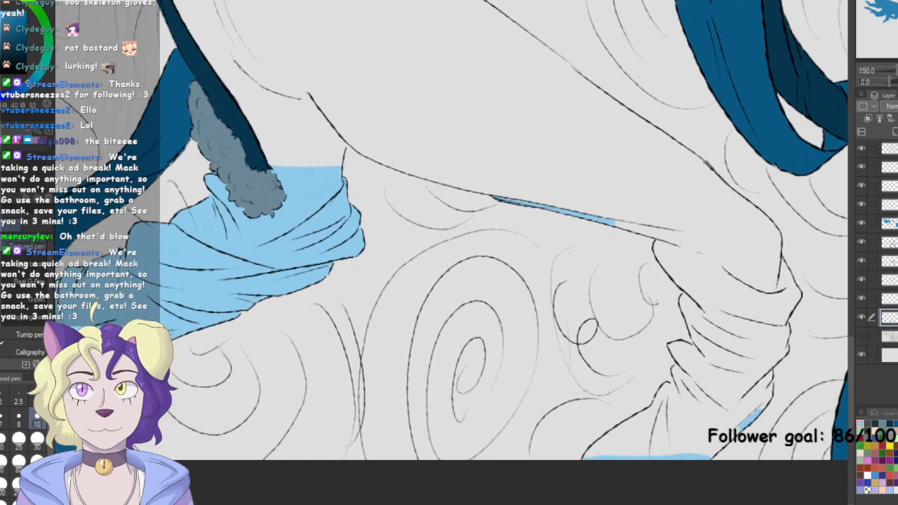
key("m")
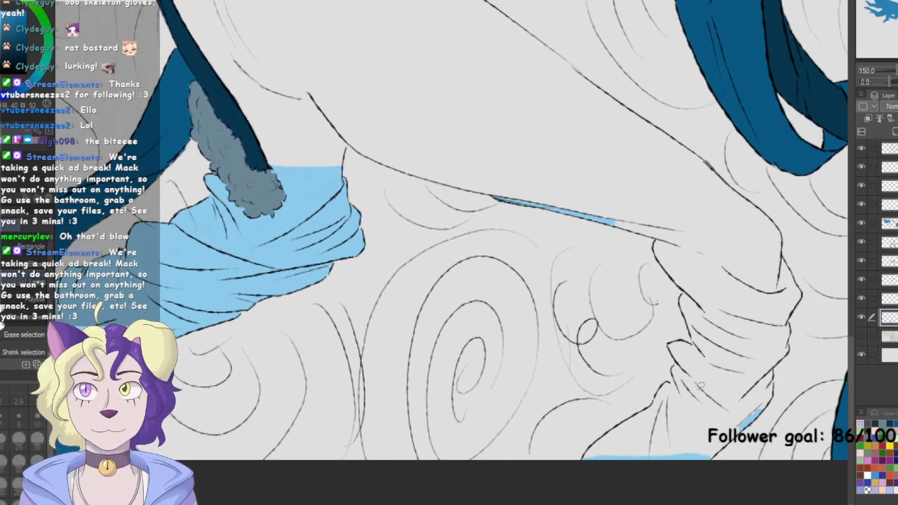
key("g")
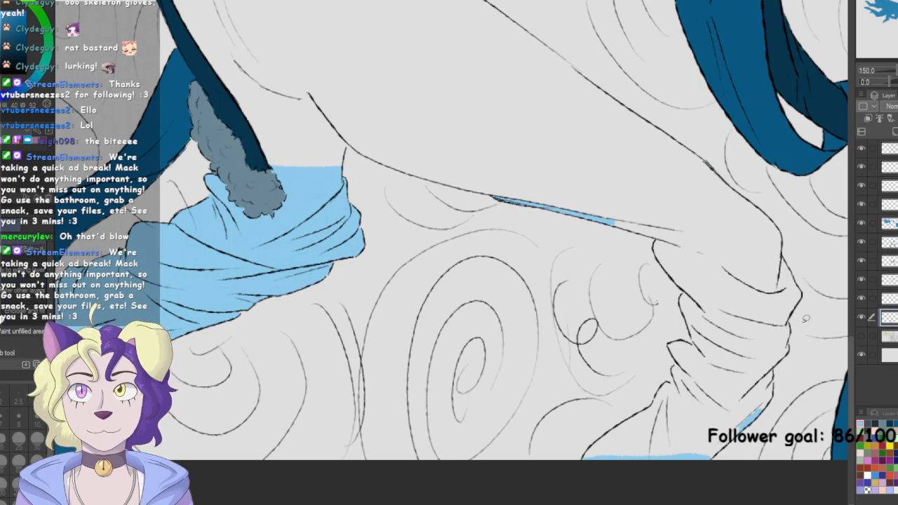
key("ctrl+minus")
mouse_move(574, 342)
left_mouse_down()
mouse_move(549, 428)
mouse_move(672, 359)
mouse_move(700, 300)
mouse_move(692, 233)
mouse_move(612, 149)
mouse_move(414, 30)
mouse_move(307, 22)
mouse_move(251, 48)
mouse_move(269, 113)
mouse_move(308, 177)
mouse_move(373, 208)
mouse_move(542, 247)
mouse_move(593, 288)
mouse_move(574, 341)
left_mouse_up()
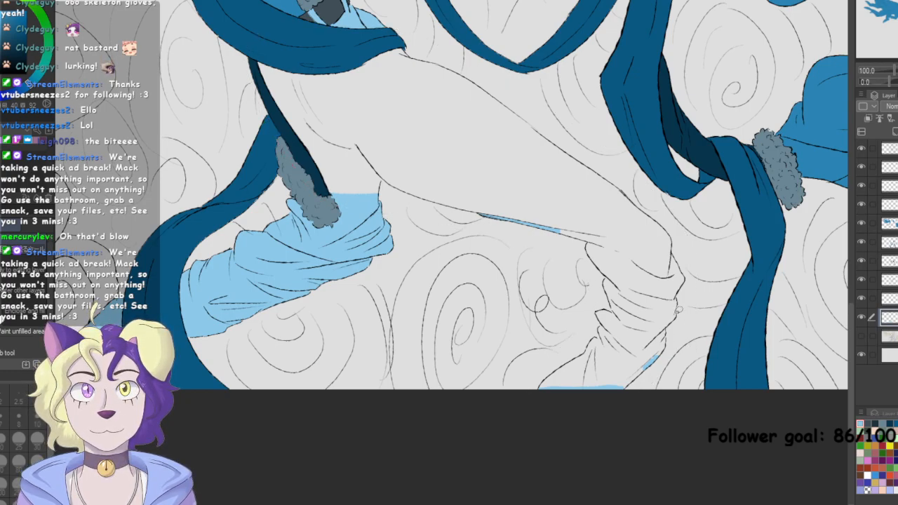
key("p")
left_click_drag(614, 308, 611, 313)
mouse_move(557, 229)
left_mouse_down()
mouse_move(596, 175)
mouse_move(552, 229)
mouse_move(602, 289)
mouse_move(552, 417)
mouse_move(689, 326)
mouse_move(637, 179)
mouse_move(616, 149)
left_mouse_up()
key("g")
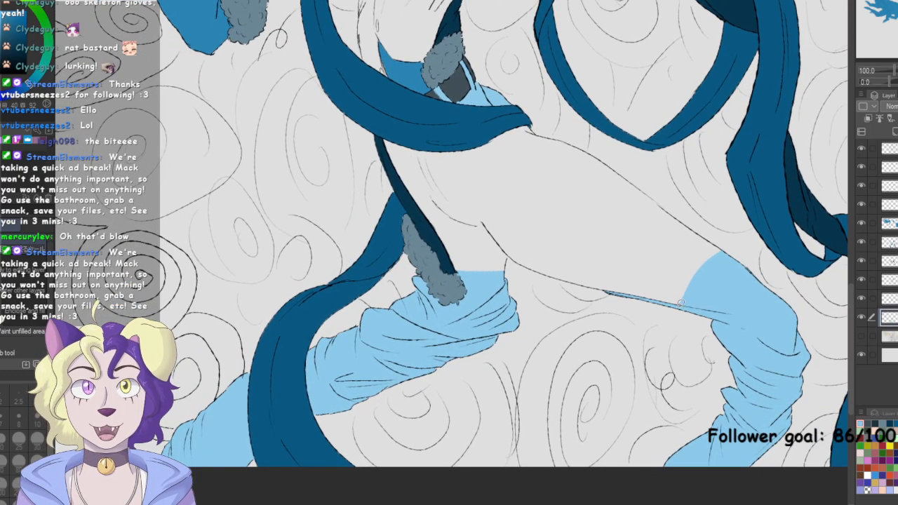
mouse_move(680, 303)
left_mouse_down()
mouse_move(711, 282)
mouse_move(730, 235)
mouse_move(565, 125)
mouse_move(390, 105)
mouse_move(382, 150)
mouse_move(426, 237)
mouse_move(489, 282)
mouse_move(690, 307)
left_mouse_up()
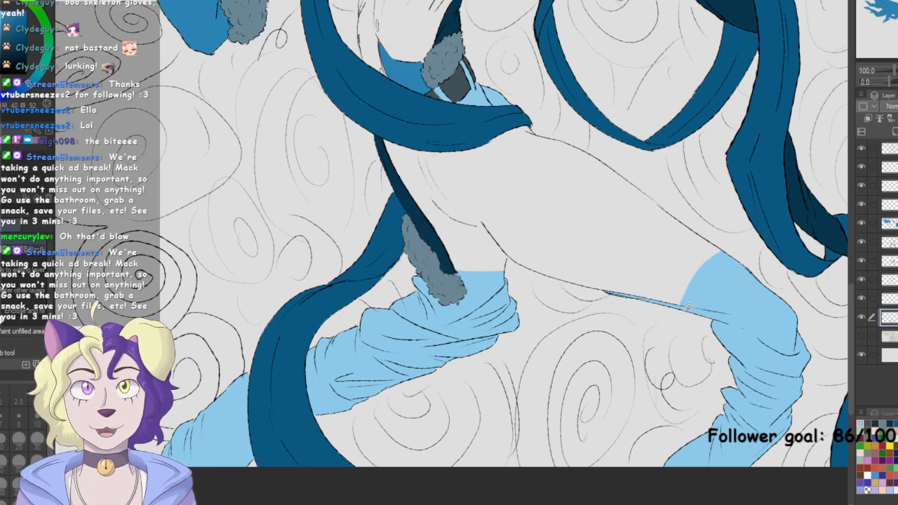
Close the outline gaps along the thigh with light blue strokes and fill the thighs and hips with light blue
key("p")
left_click_drag(640, 192, 665, 212)
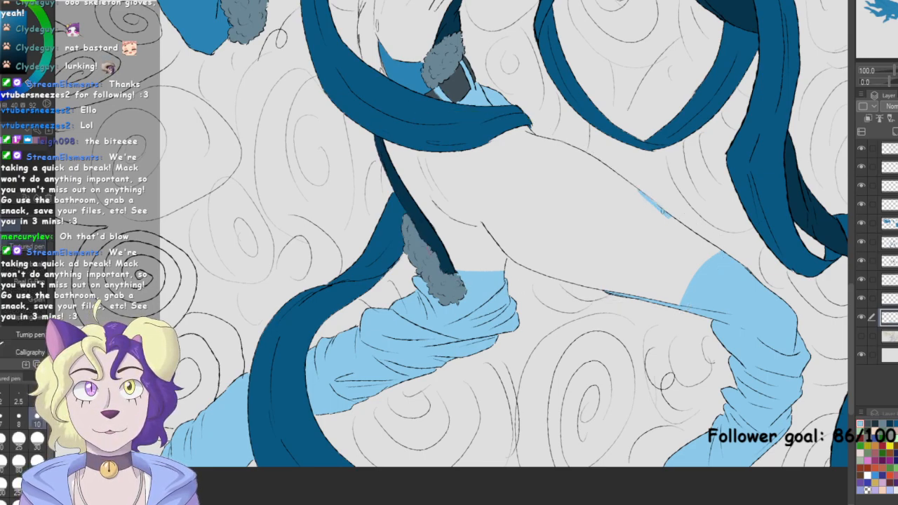
key("g")
mouse_move(731, 272)
left_mouse_down()
mouse_move(659, 181)
mouse_move(566, 119)
mouse_move(463, 106)
mouse_move(376, 120)
mouse_move(397, 204)
mouse_move(433, 253)
mouse_move(484, 288)
mouse_move(691, 303)
left_mouse_up()
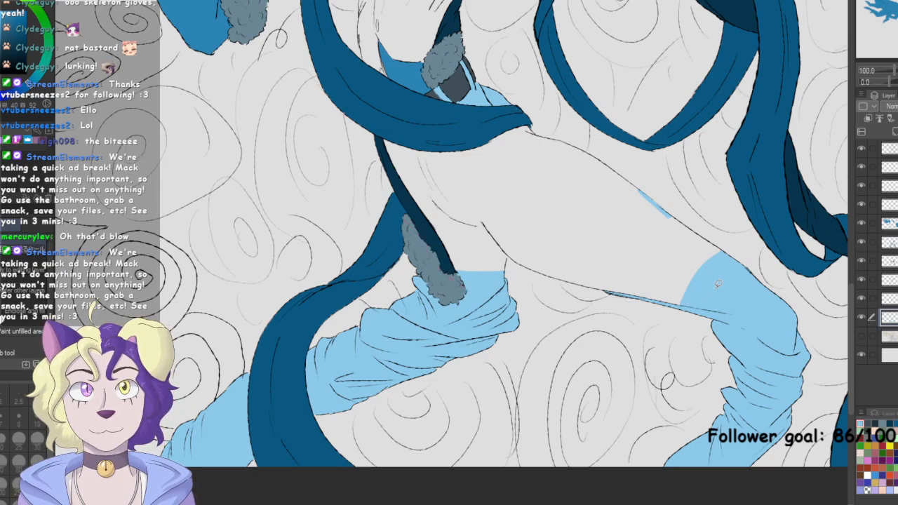
mouse_move(551, 135)
left_mouse_down()
mouse_move(453, 95)
mouse_move(385, 101)
mouse_move(393, 180)
mouse_move(455, 276)
mouse_move(592, 308)
mouse_move(693, 305)
mouse_move(712, 292)
left_mouse_up()
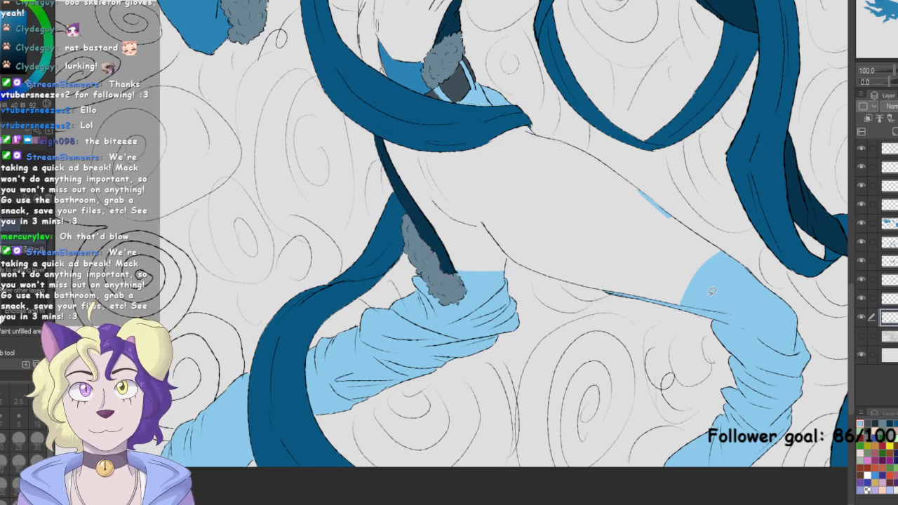
left_click_drag(506, 261, 512, 245)
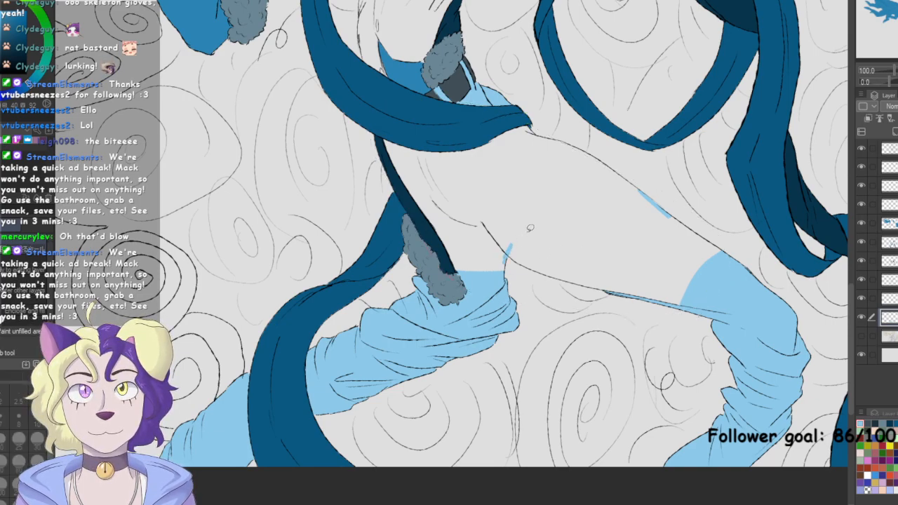
mouse_move(512, 284)
left_mouse_down()
mouse_move(660, 299)
mouse_move(717, 292)
mouse_move(727, 260)
left_mouse_up()
mouse_move(730, 257)
left_mouse_down()
mouse_move(710, 303)
mouse_move(653, 303)
mouse_move(533, 274)
mouse_move(459, 270)
mouse_move(390, 203)
mouse_move(385, 120)
mouse_move(475, 106)
mouse_move(550, 114)
mouse_move(738, 245)
left_mouse_up()
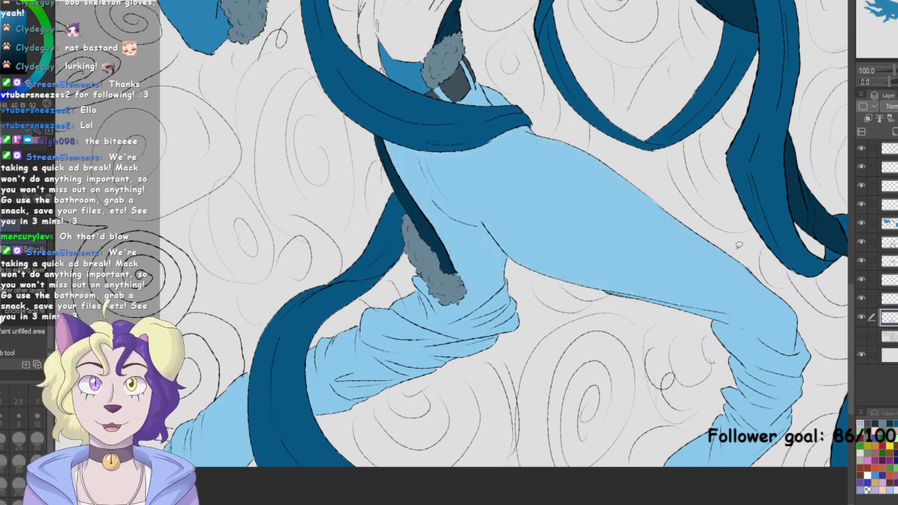
key("ctrl+0")
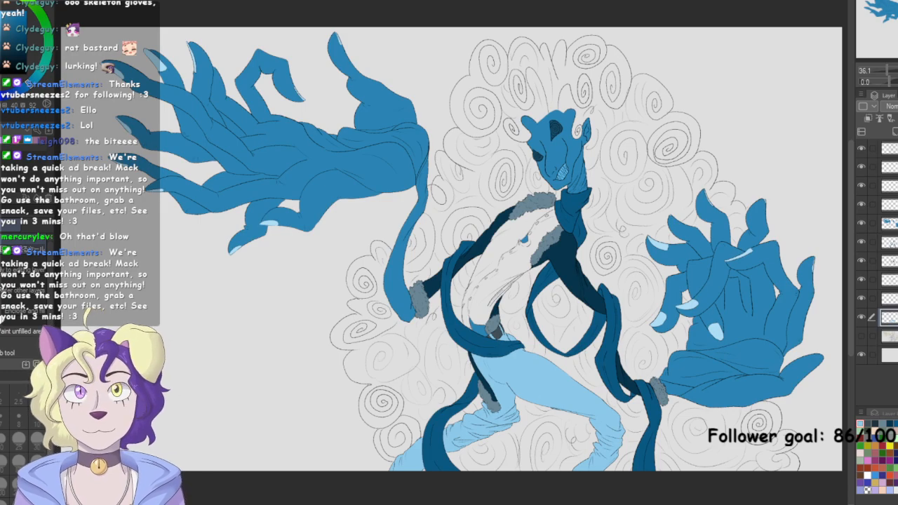
Add a new layer directly above the hidden sketch layer, beneath the light blue trousers layer
left_click(890, 337)
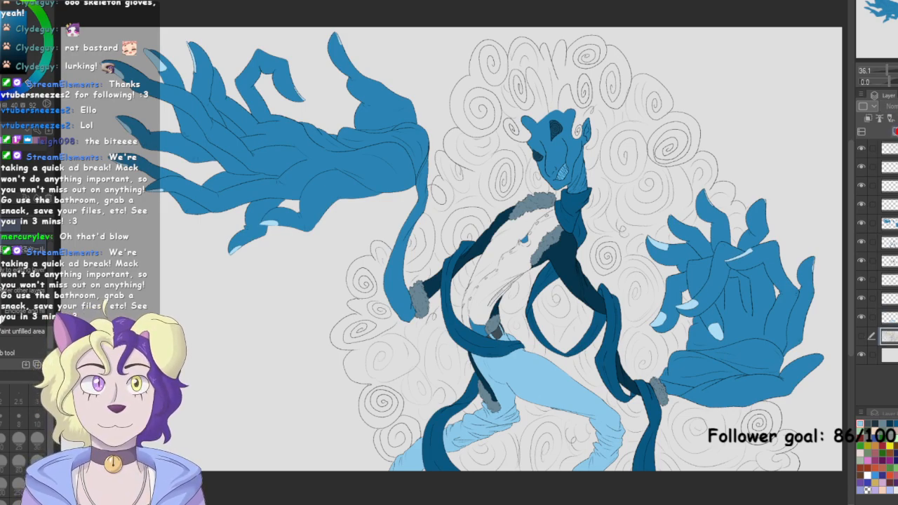
left_click(894, 73)
left_click(893, 73)
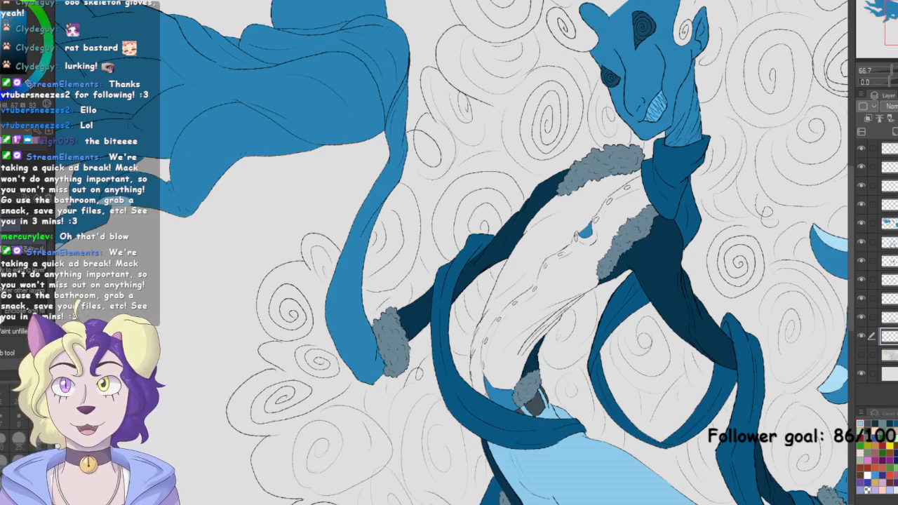
mouse_move(467, 160)
left_mouse_down()
mouse_move(463, 176)
mouse_move(602, 223)
mouse_move(730, 196)
left_mouse_up()
mouse_move(730, 98)
left_mouse_down()
mouse_move(607, 123)
mouse_move(700, 144)
mouse_move(786, 143)
left_mouse_up()
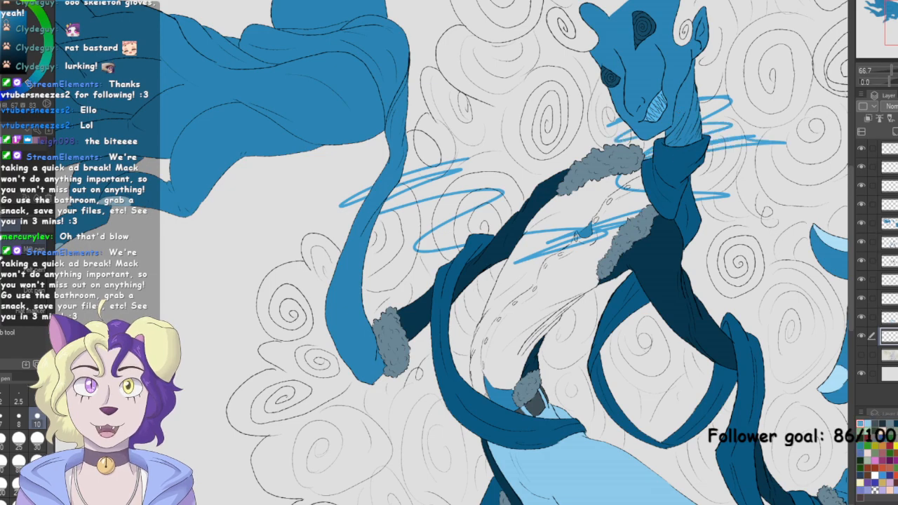
key("Delete")
Fill the enclosed shirt area between the coat's fur trims with a medium blue
key("g")
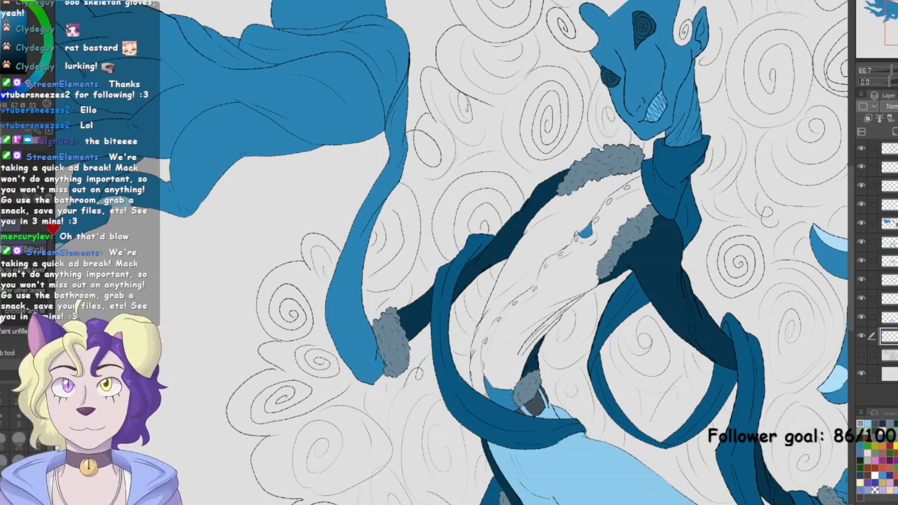
key("ctrl+plus")
key("ctrl+minus")
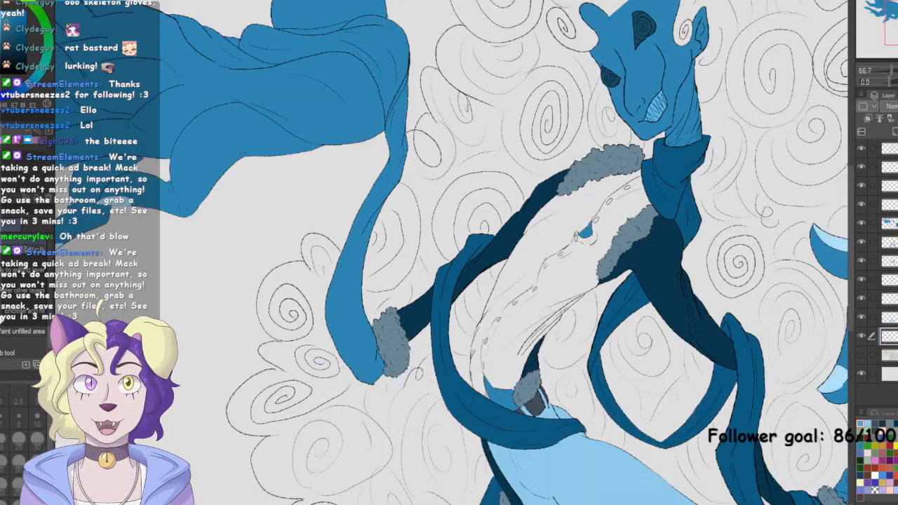
mouse_move(513, 397)
left_mouse_down()
mouse_move(676, 160)
mouse_move(563, 152)
mouse_move(454, 362)
mouse_move(516, 414)
left_mouse_up()
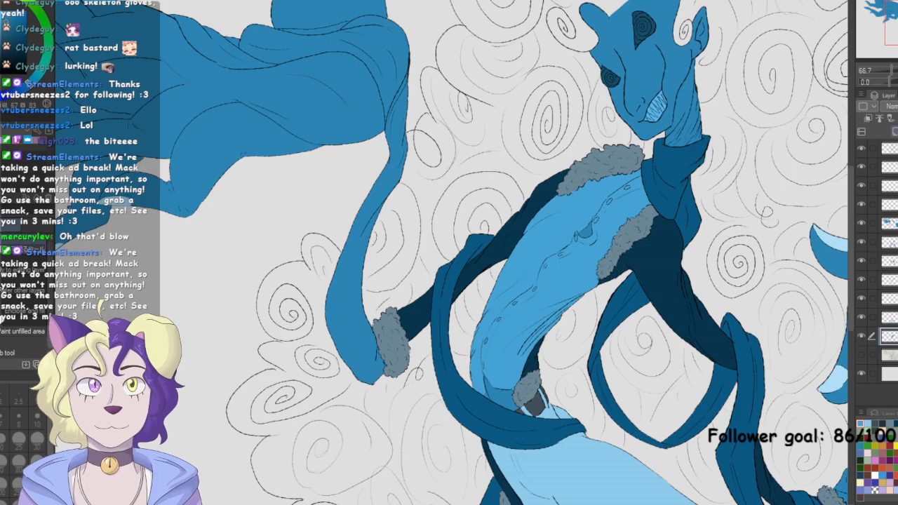
On a new layer above the shirt, colour the upper seven shirt buttons, from the collar to mid-torso, dark with the pen
scroll(446, 259, "up", 1)
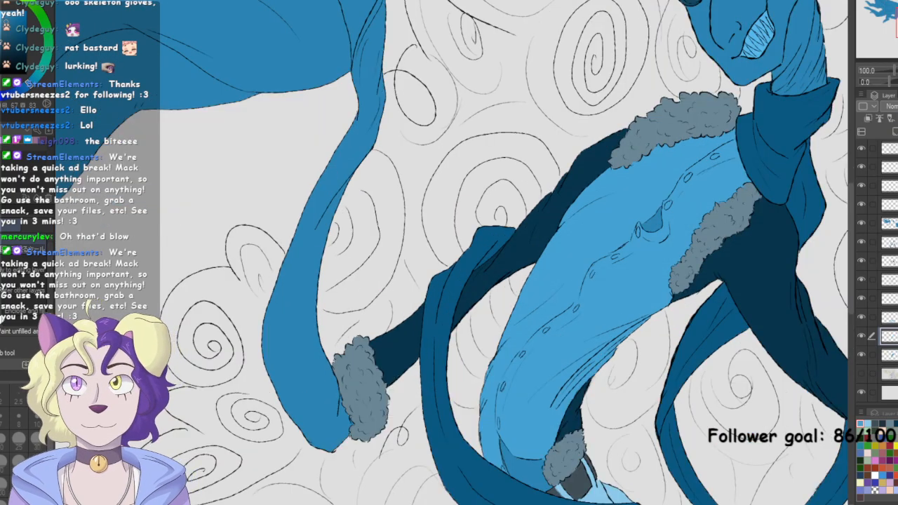
key("p")
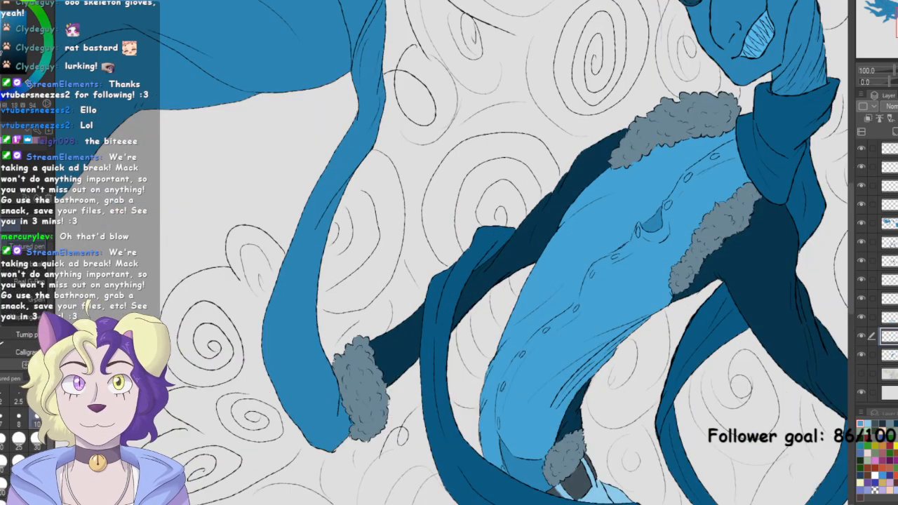
left_click_drag(505, 253, 361, 253)
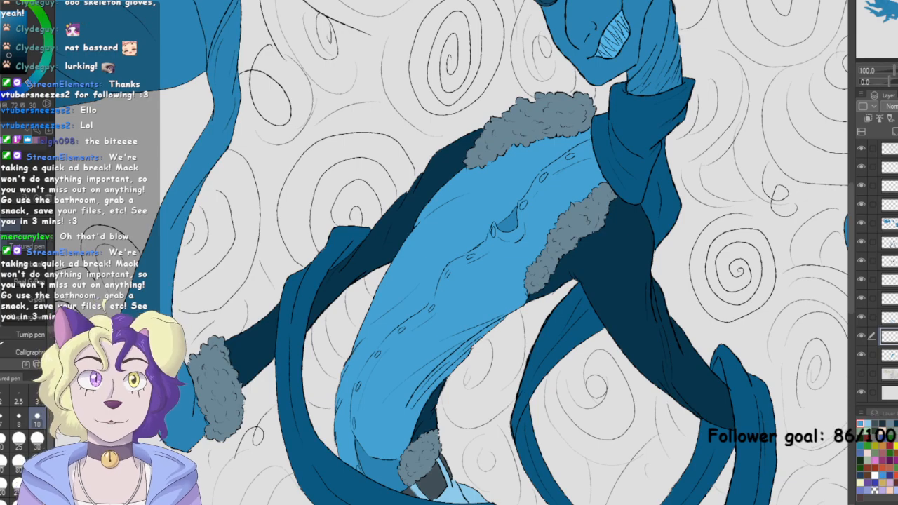
key("ctrl+plus")
left_click_drag(633, 108, 629, 111)
left_click_drag(588, 139, 590, 141)
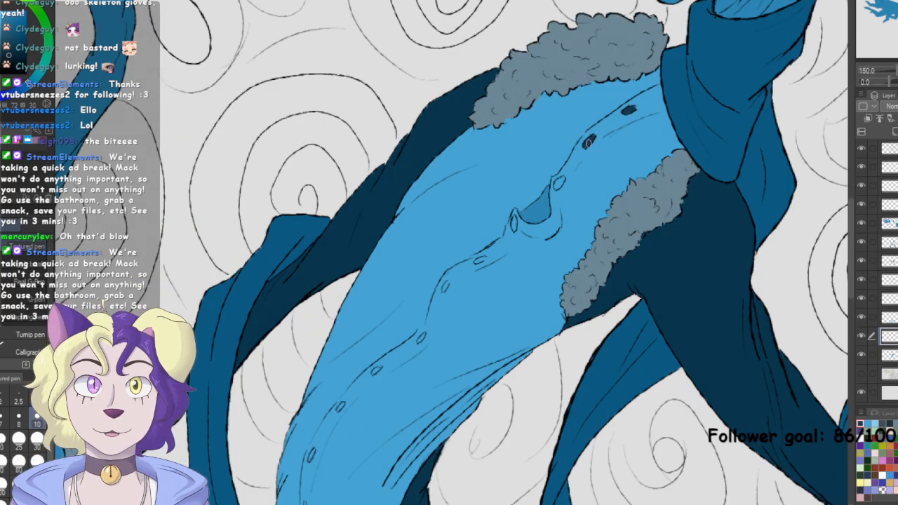
left_click_drag(560, 181, 559, 184)
left_click_drag(515, 214, 515, 232)
left_click_drag(480, 258, 484, 258)
left_click_drag(445, 280, 445, 285)
mouse_move(423, 333)
left_mouse_down()
mouse_move(421, 342)
mouse_move(556, 165)
left_mouse_up()
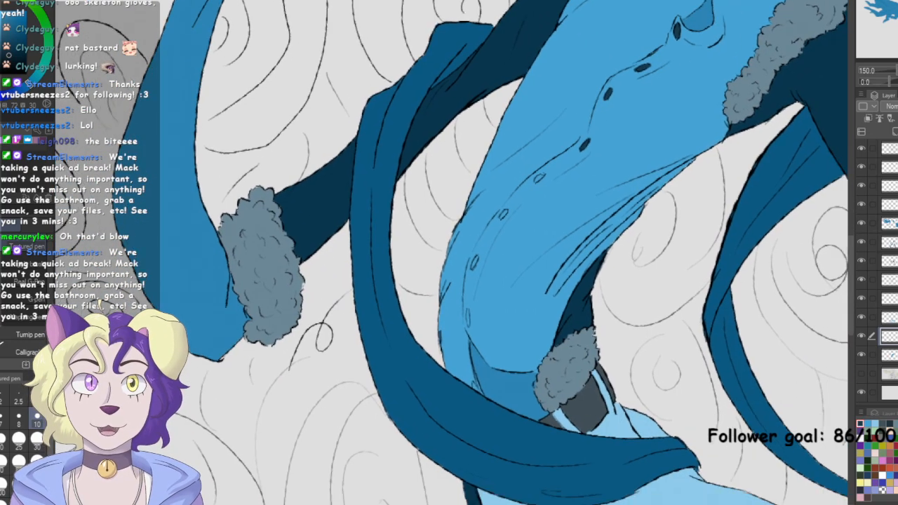
Colour the remaining lower shirt buttons down to the scarf in the same dark colour
left_click_drag(503, 214, 504, 212)
left_click_drag(539, 178, 538, 177)
left_click_drag(474, 257, 476, 261)
left_click_drag(468, 310, 469, 317)
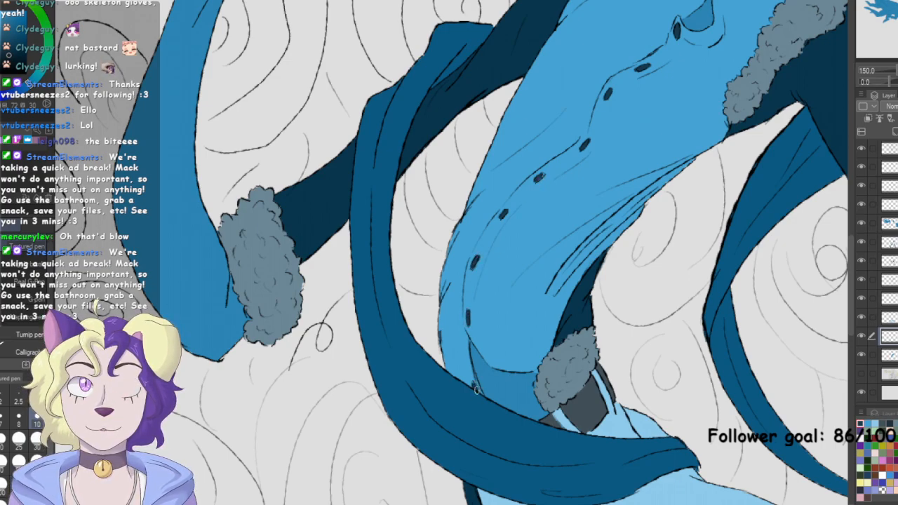
On a new layer beneath the shirt, fill the whole mass of curly hair with bright blue
key("ctrl+0")
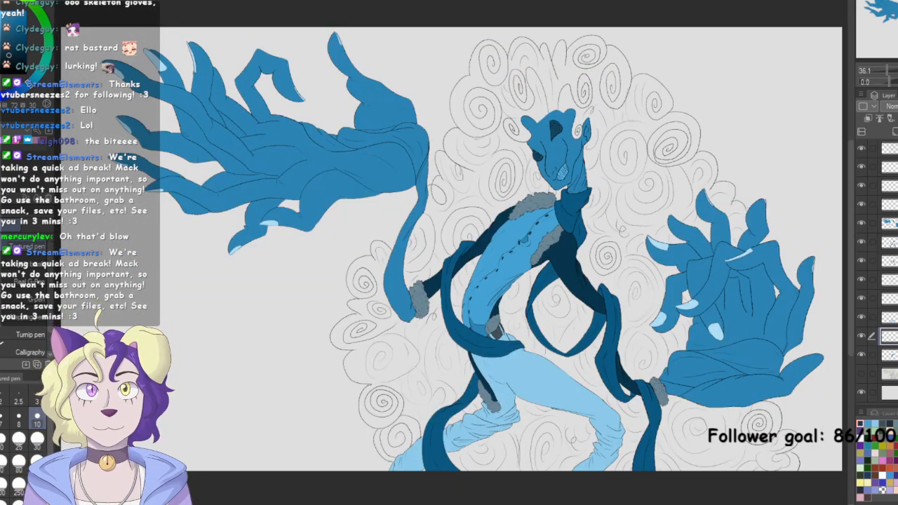
left_click(888, 374)
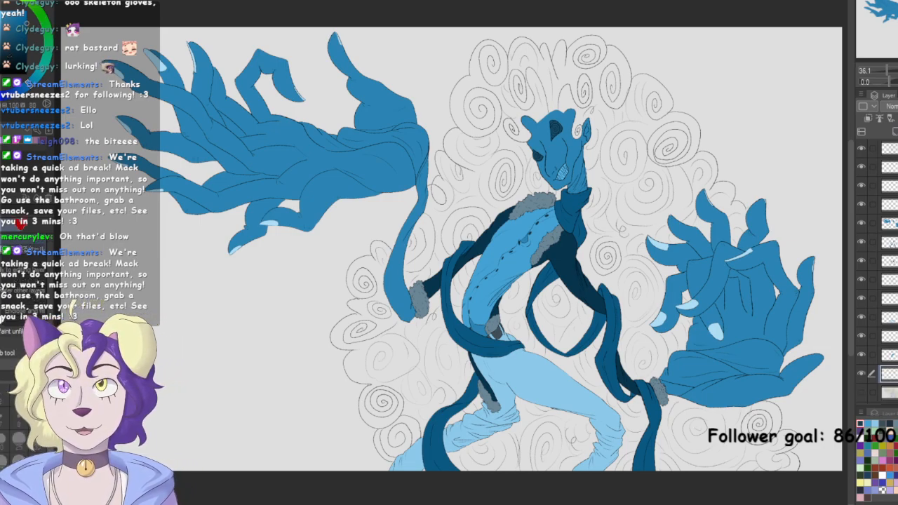
mouse_move(366, 485)
left_mouse_down()
mouse_move(326, 274)
mouse_move(418, 68)
mouse_move(595, 2)
mouse_move(775, 106)
mouse_move(822, 497)
left_mouse_up()
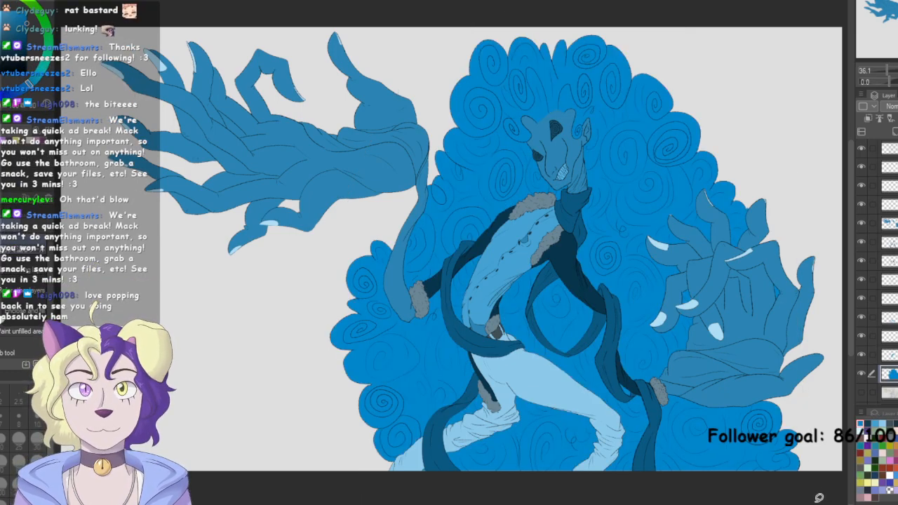
Paint bright blue over the unfilled strip of hair along the bottom canvas edge with the pen
left_click_drag(534, 414, 445, 111)
key("ctrl+plus")
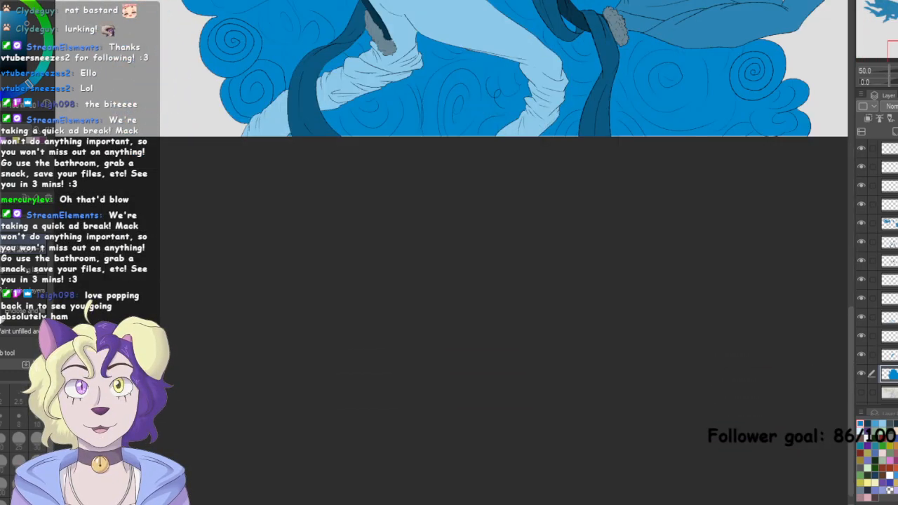
key("ctrl+plus")
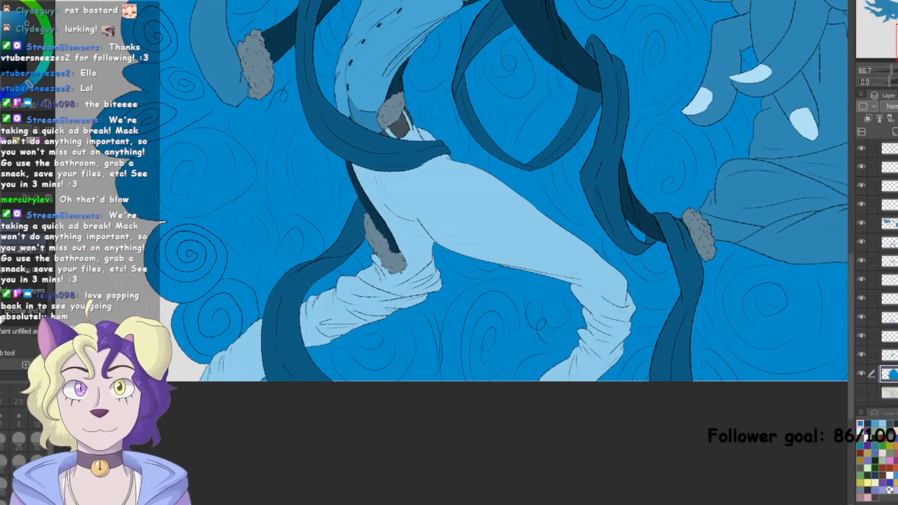
key("ctrl+plus")
left_click_drag(754, 155, 848, 21)
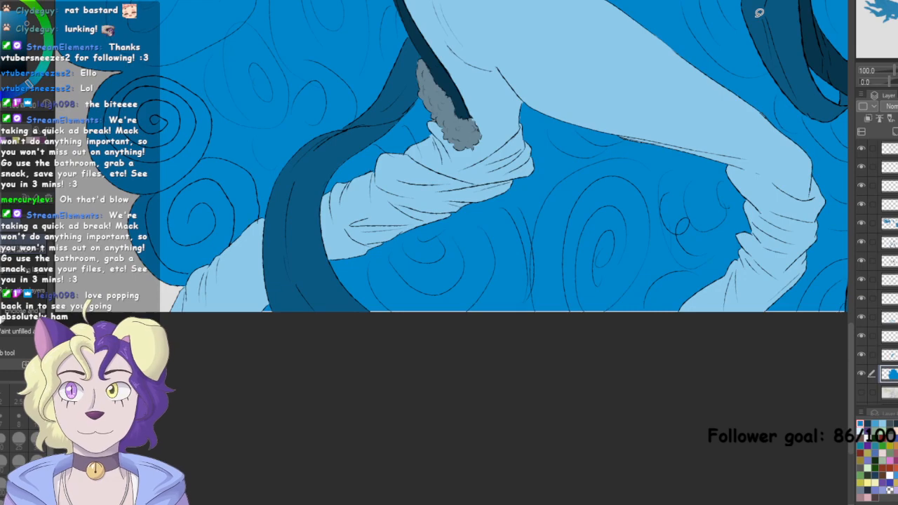
key("p")
key("p")
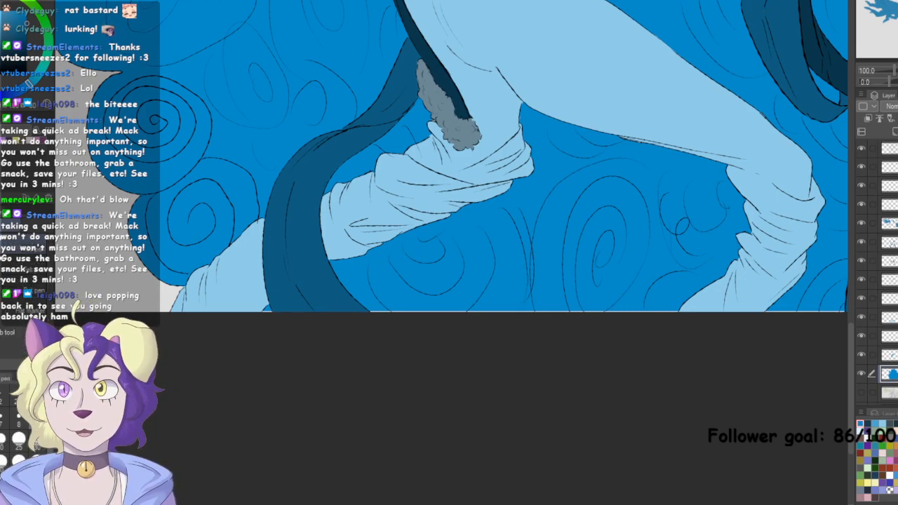
left_click(43, 282)
left_click(42, 246)
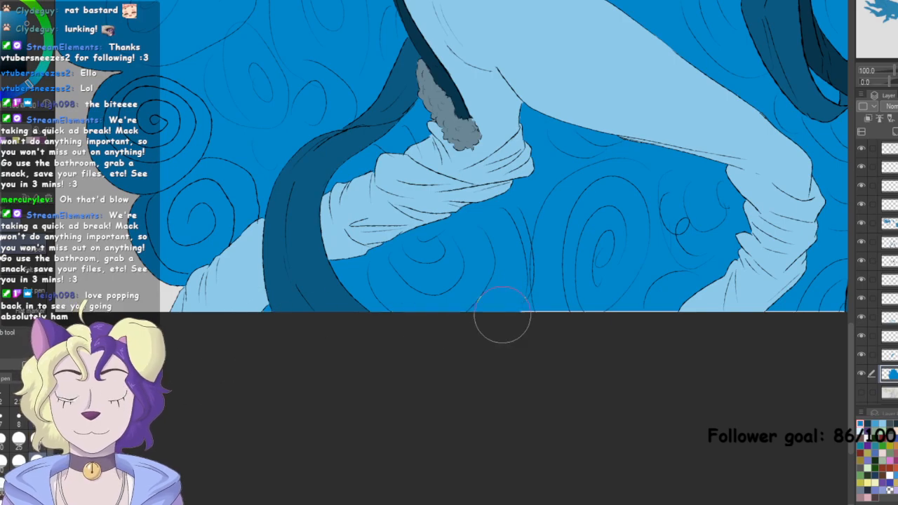
mouse_move(777, 306)
left_mouse_down()
mouse_move(407, 267)
mouse_move(830, 265)
mouse_move(820, 275)
mouse_move(473, 254)
left_mouse_up()
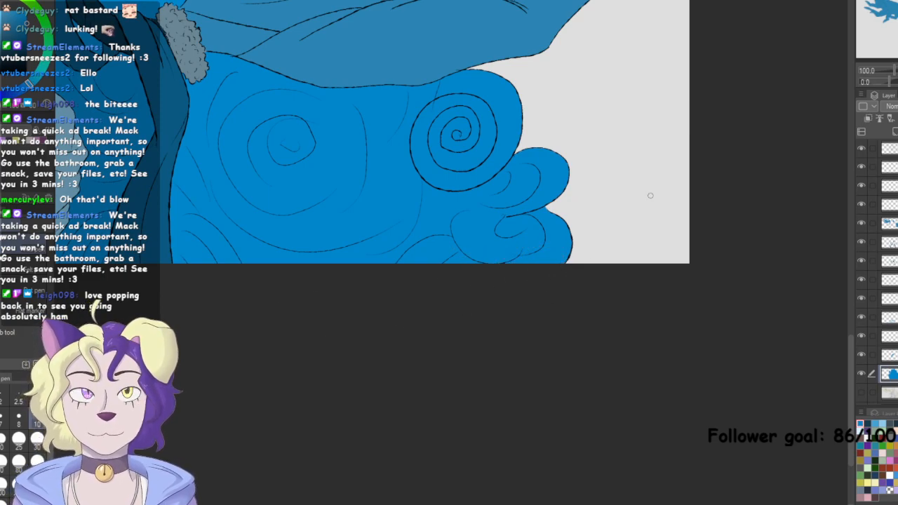
key("ctrl+0")
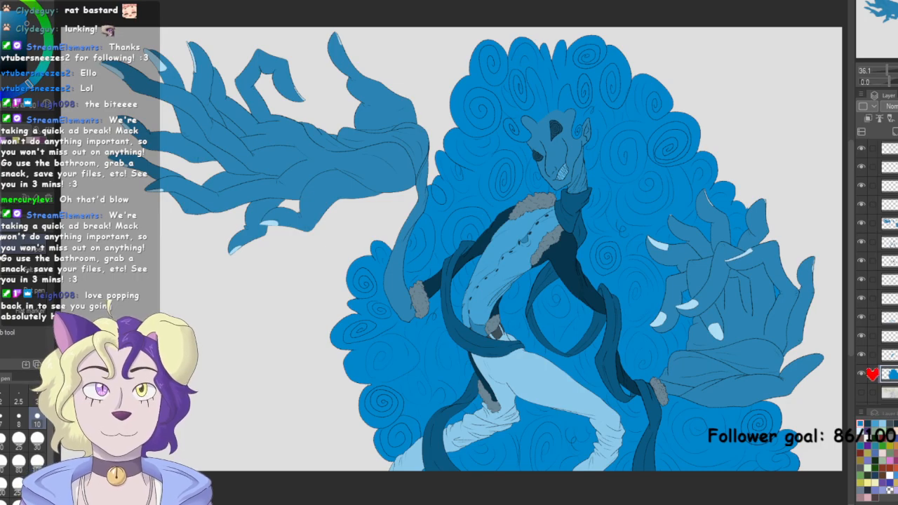
Recolour the skin with a warm beige fill on a new layer clipped to the skin layer and merge it down
left_click(890, 223)
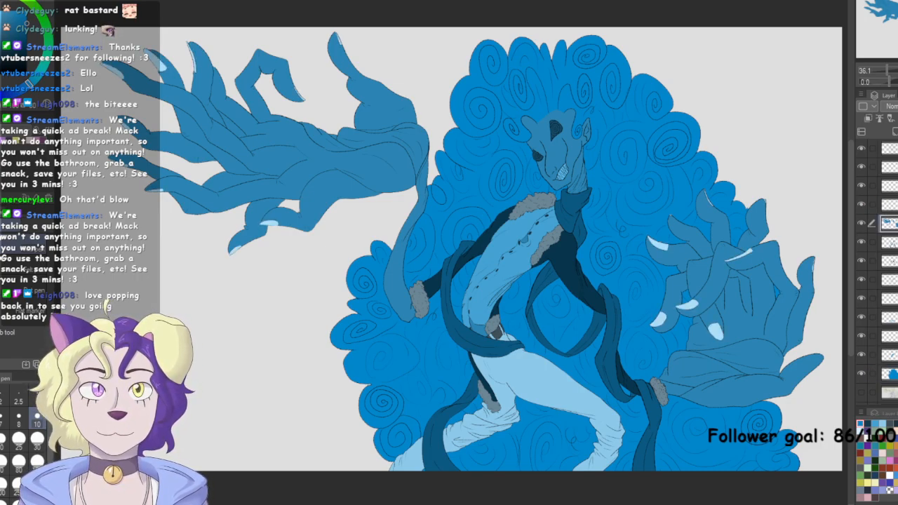
left_click(884, 103)
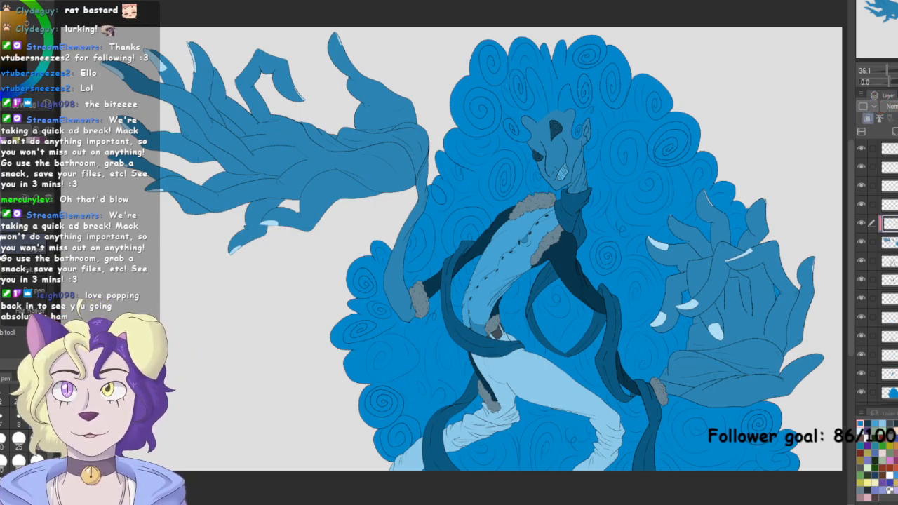
key("g")
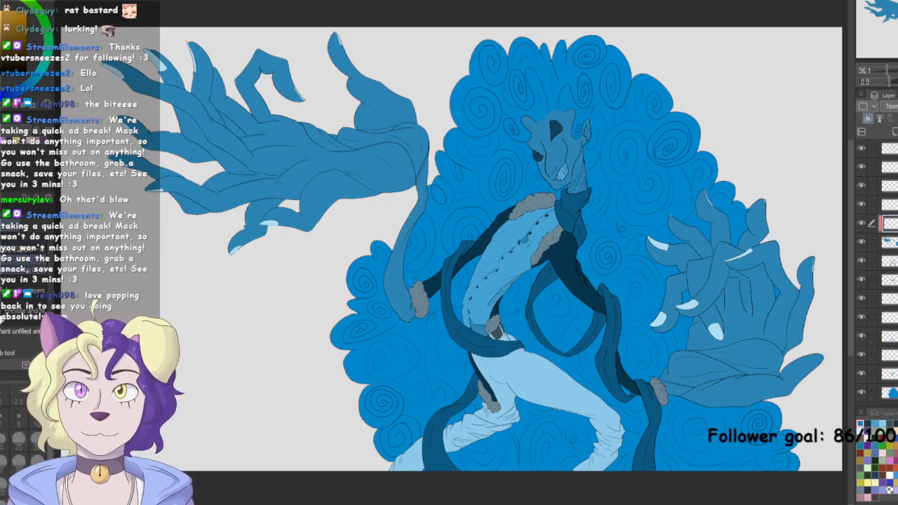
left_click(281, 169)
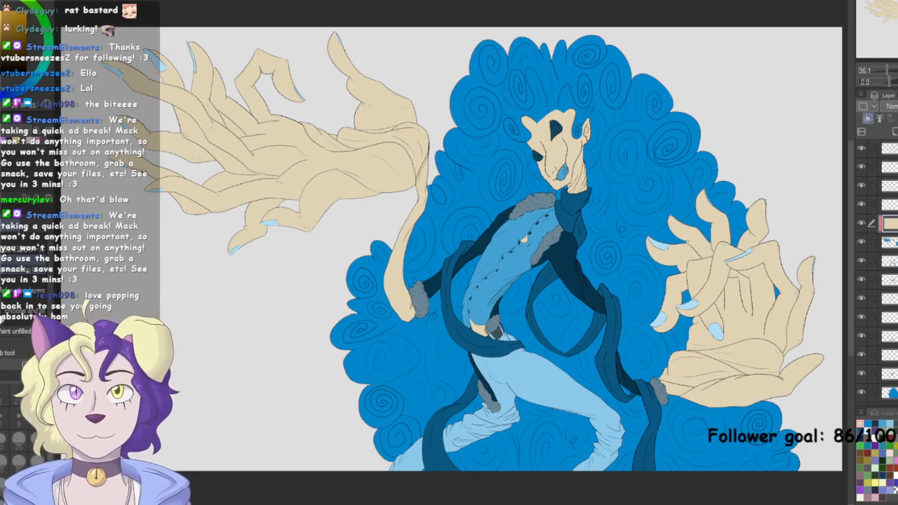
left_click(138, 173)
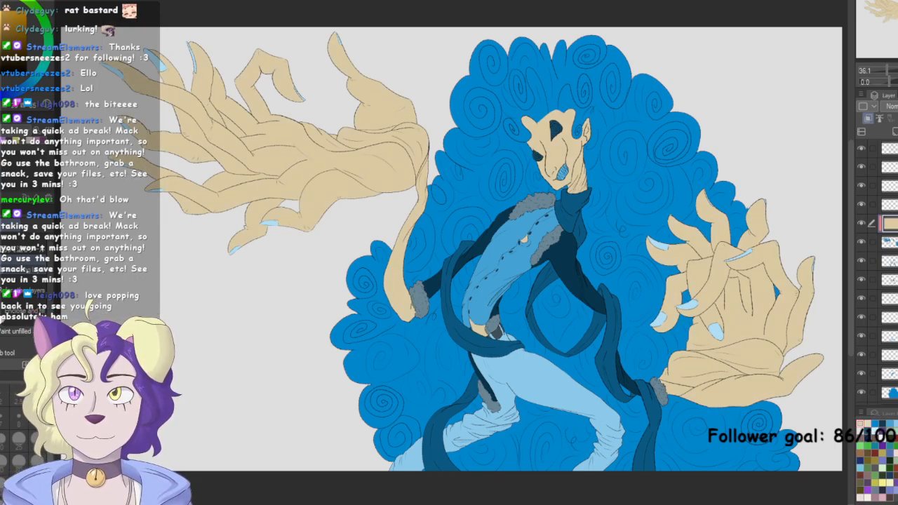
left_click(145, 75)
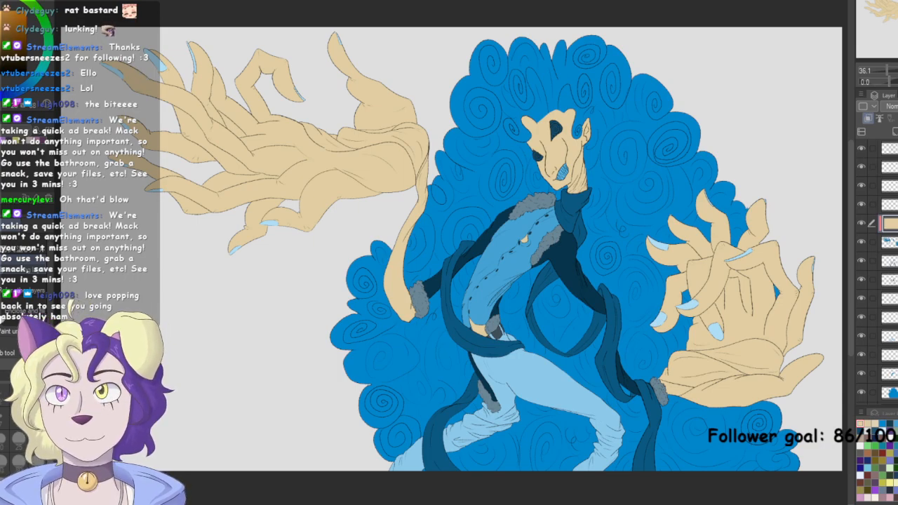
left_click(173, 55)
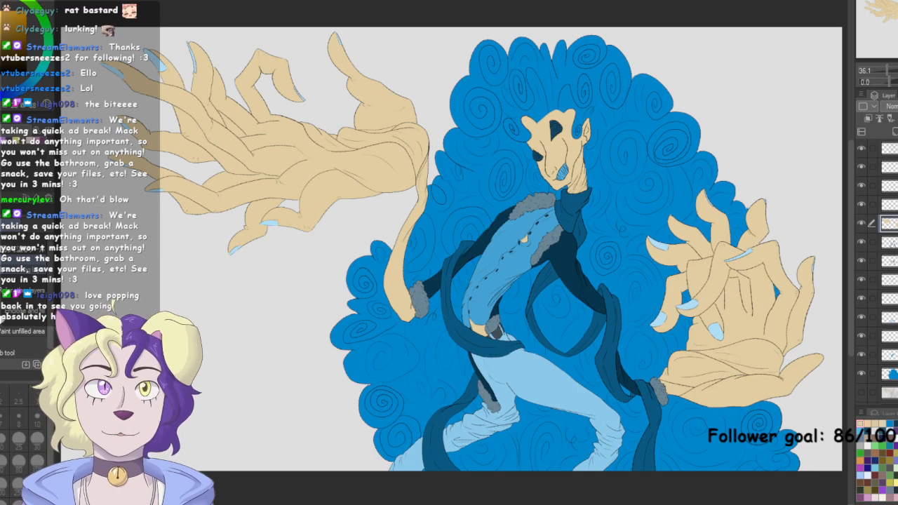
Recolour the hair golden yellow with a fill on a new layer clipped to the hair layer and merge it down
left_click(894, 374)
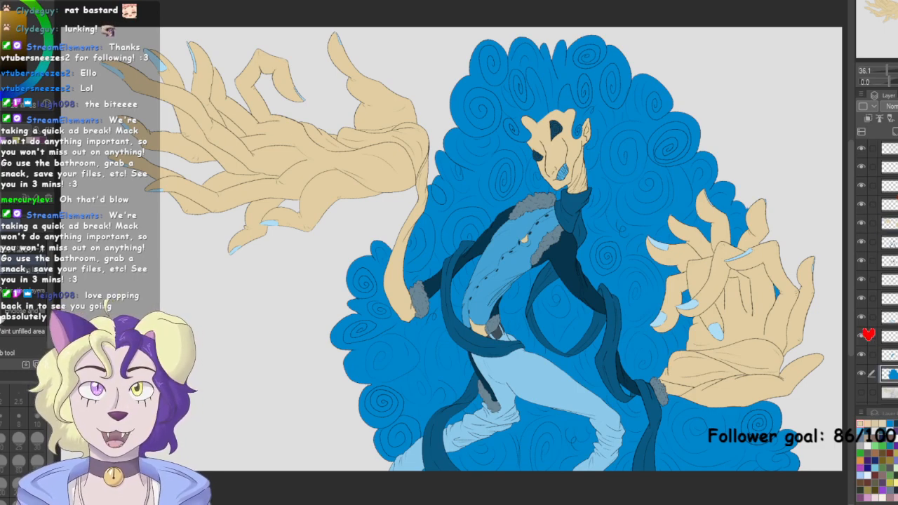
left_click(895, 131)
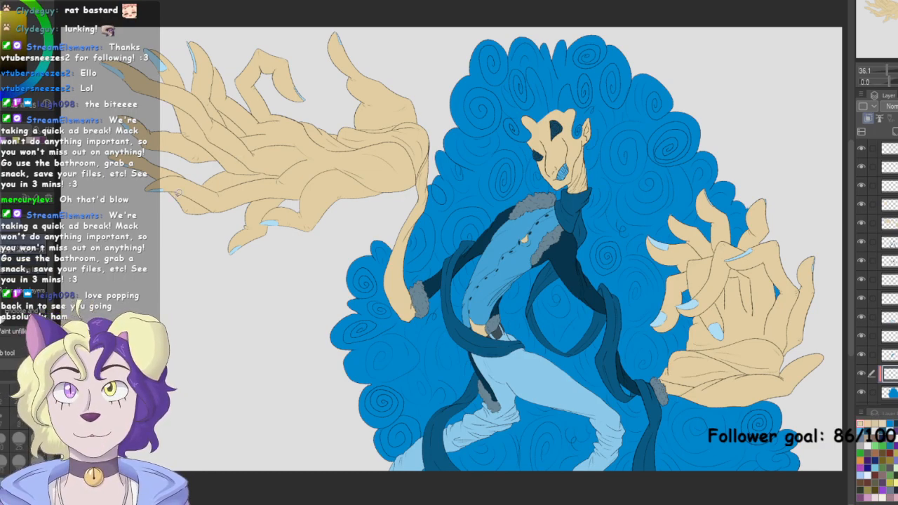
left_click(242, 292)
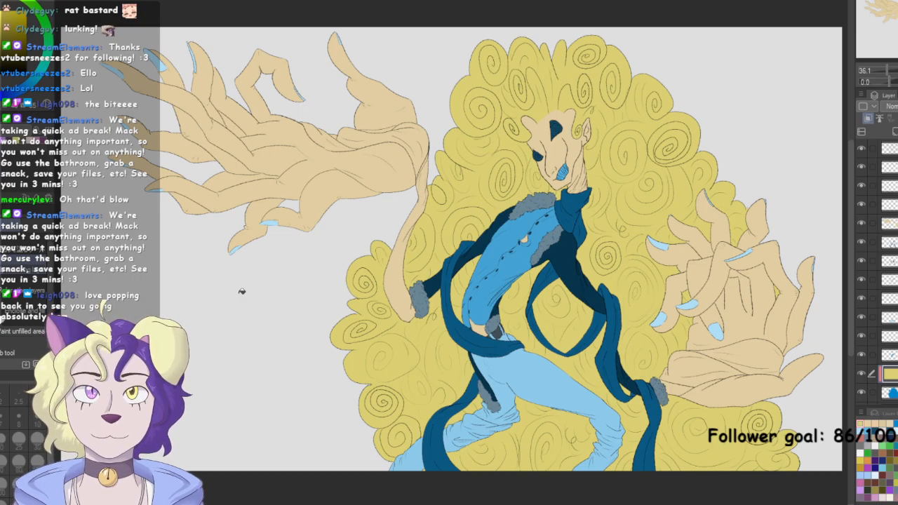
left_click(280, 224)
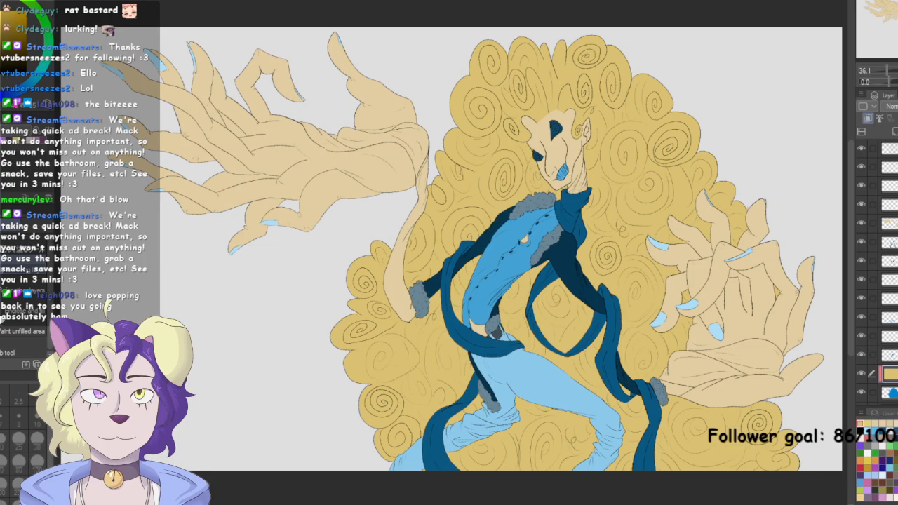
key("ctrl+e")
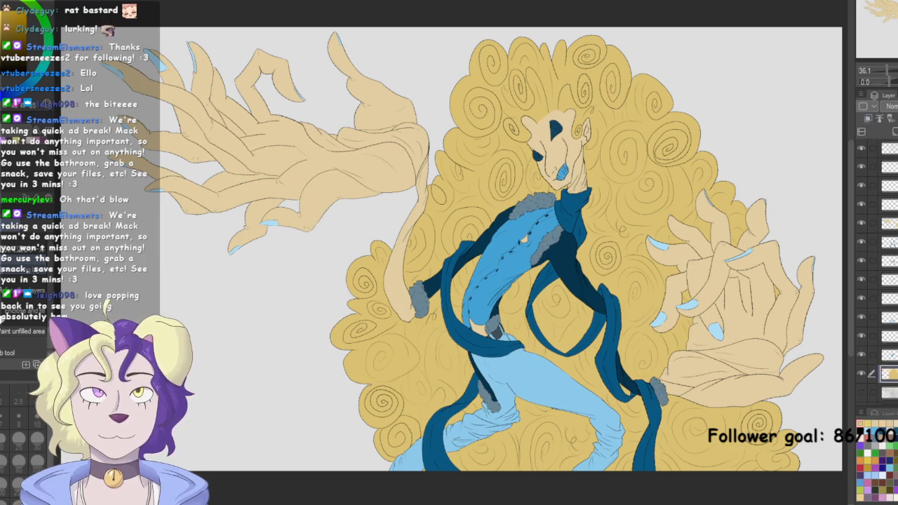
left_click(861, 356)
left_click(862, 355)
left_click(889, 355)
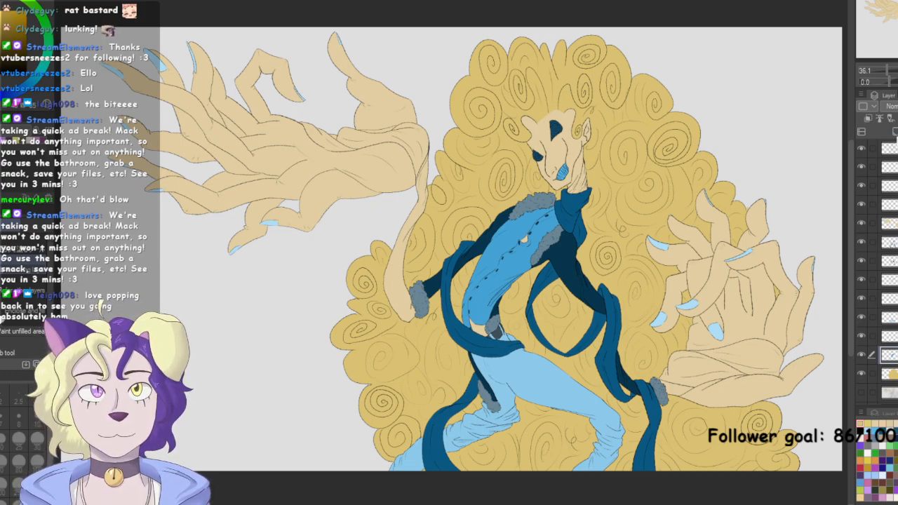
left_click(755, 314)
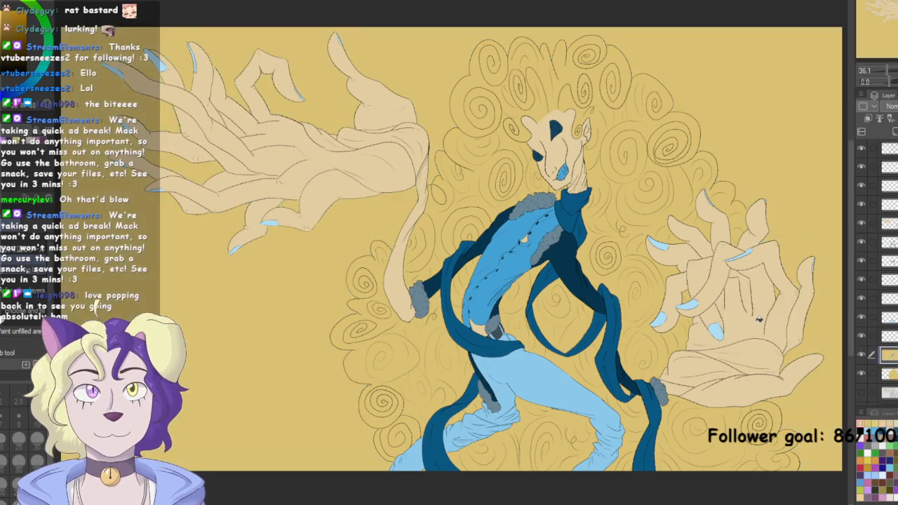
key("ctrl+z")
left_click(764, 331)
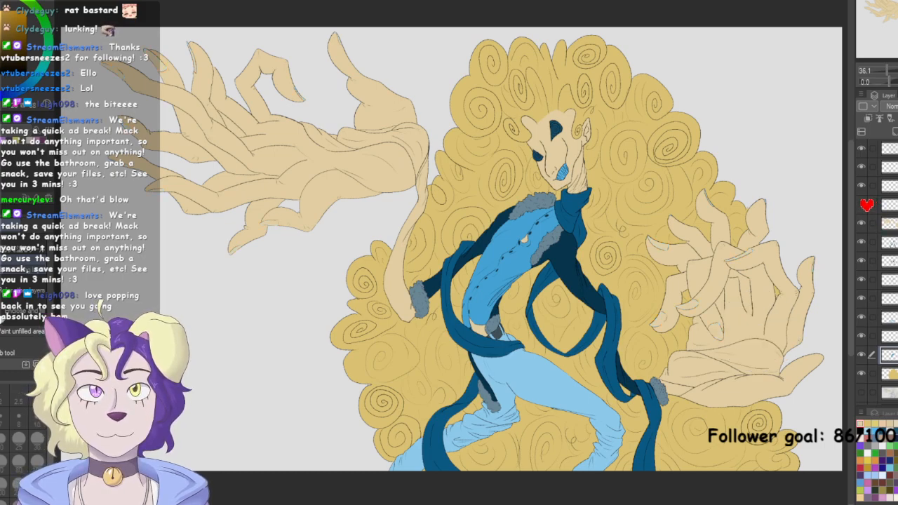
Recolour the fingernails with pale beige on a new layer clipped to the nail layer and merge it down
left_click(874, 205)
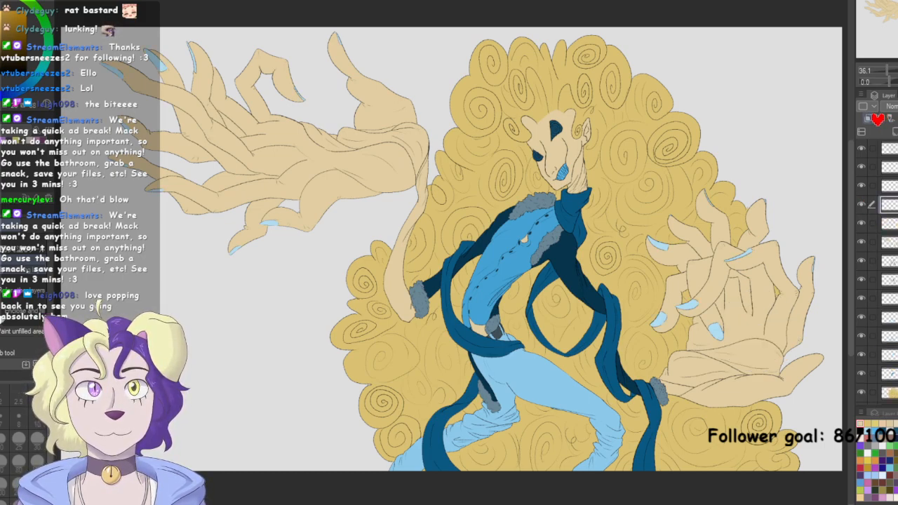
left_click(868, 119)
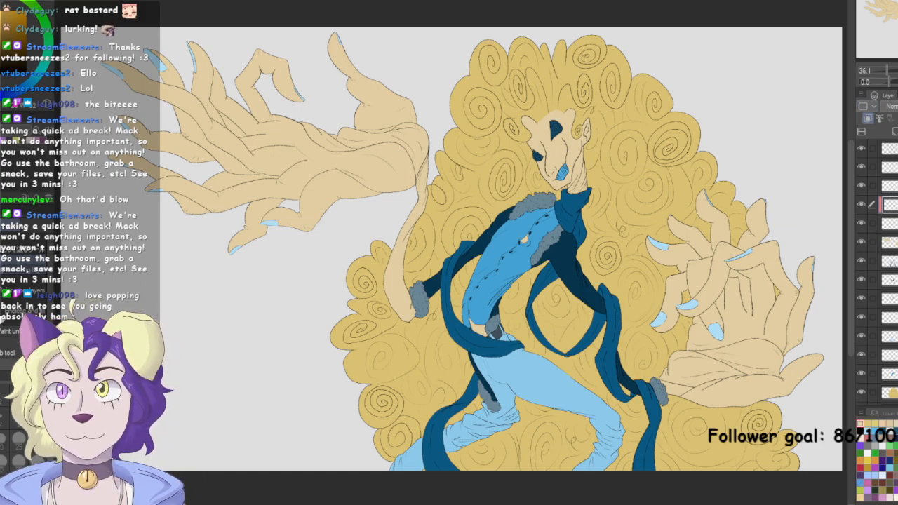
left_click(295, 169)
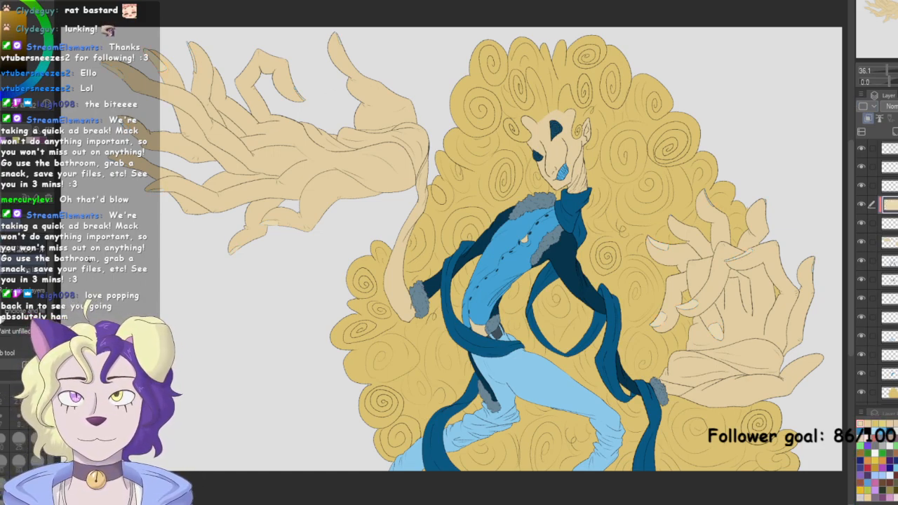
key("ctrl+e")
Identify the teeth layer by toggling its visibility and recolour the teeth white
left_click(864, 185)
left_click(863, 186)
left_click(871, 186)
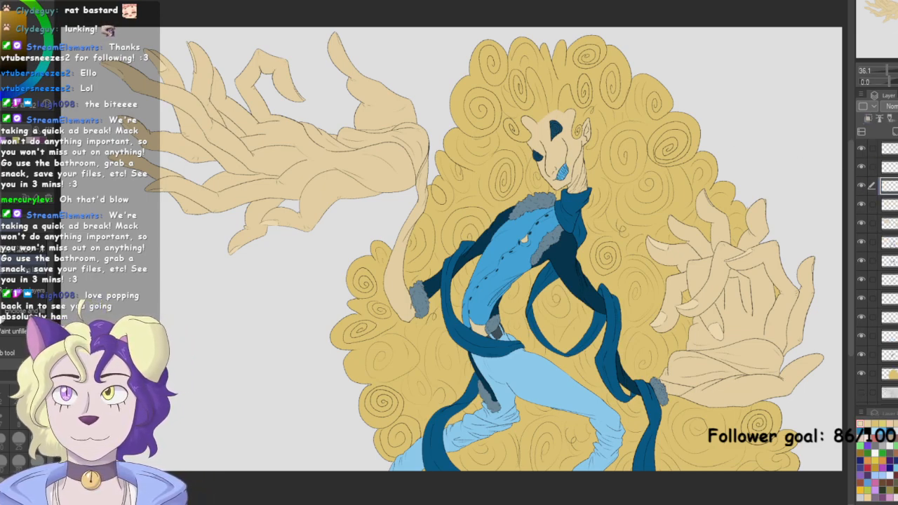
left_click(567, 168)
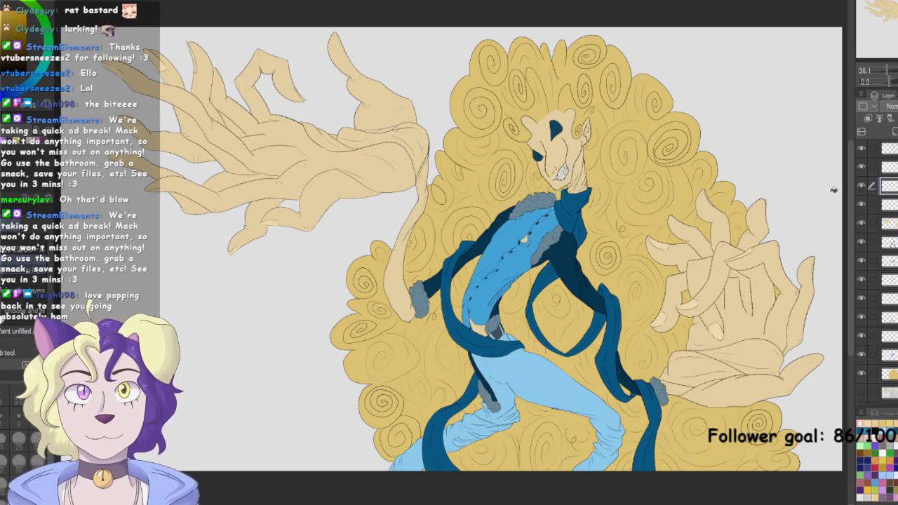
Find the shirt's base colour layer and fill the shirt with white on a new layer clipped to it
left_click(890, 167)
left_click(889, 223)
left_click(890, 242)
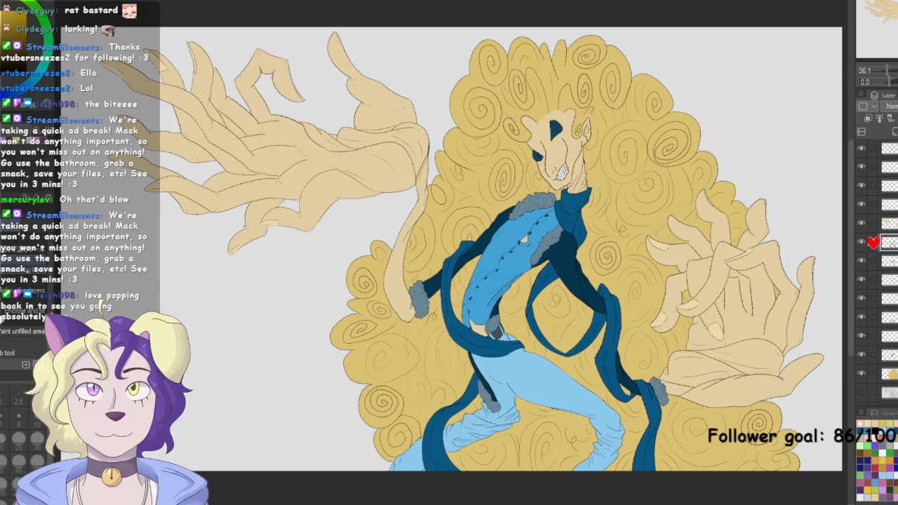
left_click(890, 261)
left_click(862, 261)
left_click(863, 260)
left_click(890, 298)
left_click(890, 336)
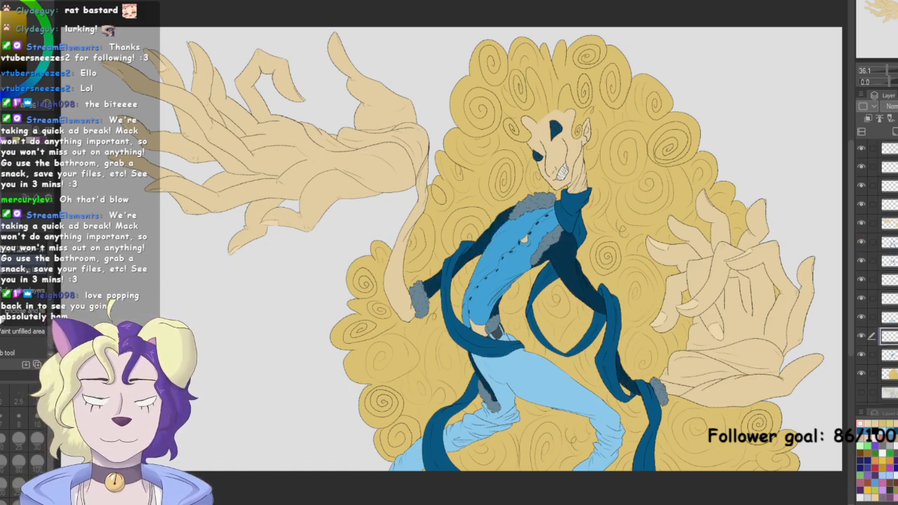
left_click(890, 317)
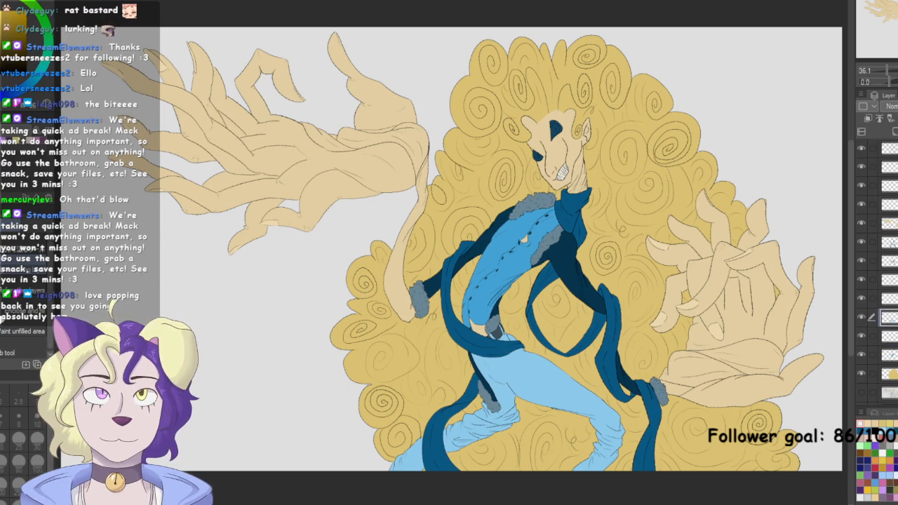
left_click(890, 355)
left_click(863, 355)
left_click(863, 355)
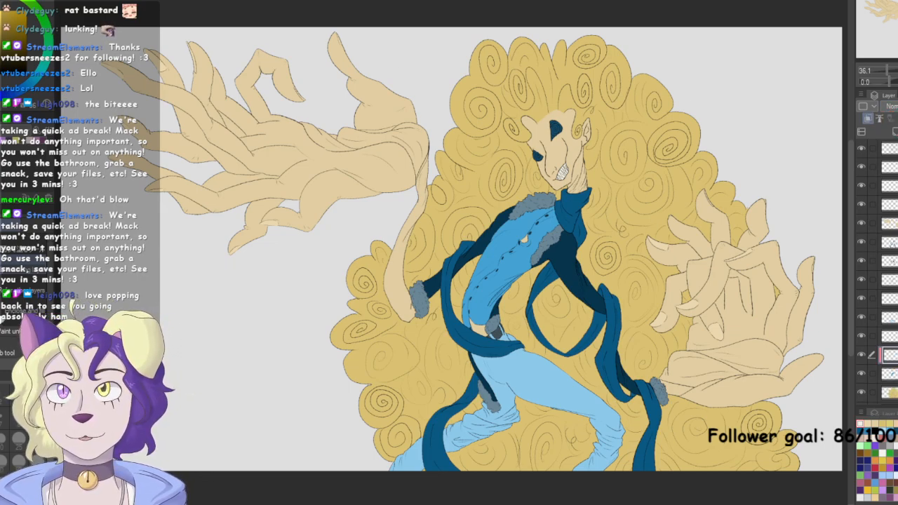
left_click(476, 204)
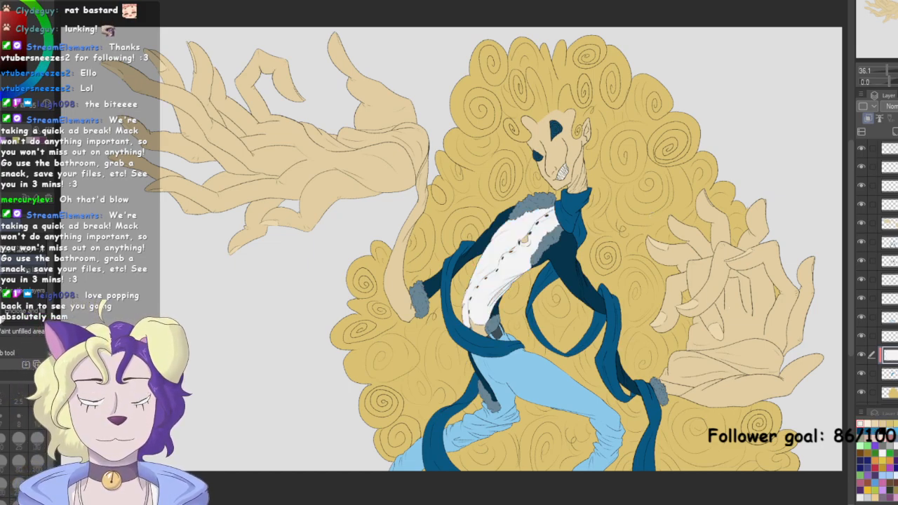
Recolour the shirt buttons off-white on a new layer clipped to the button layer and merge it down
left_click(890, 336)
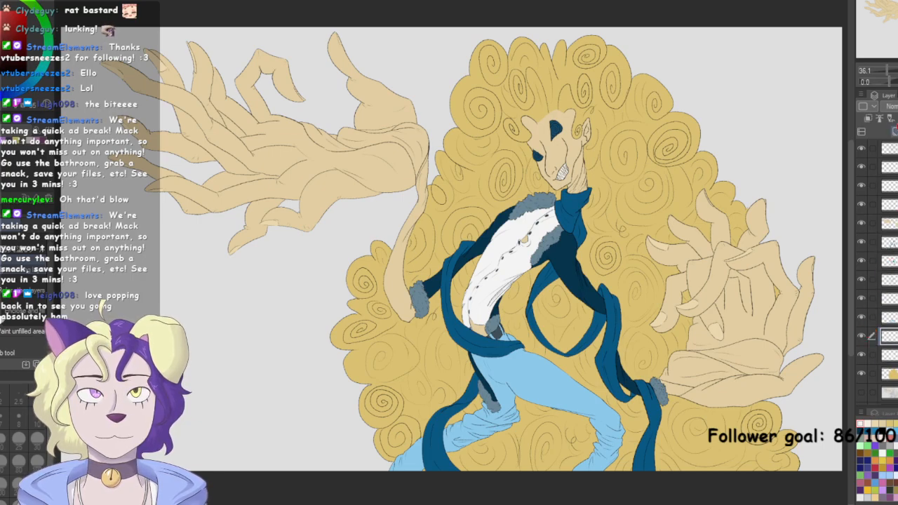
left_click(869, 119)
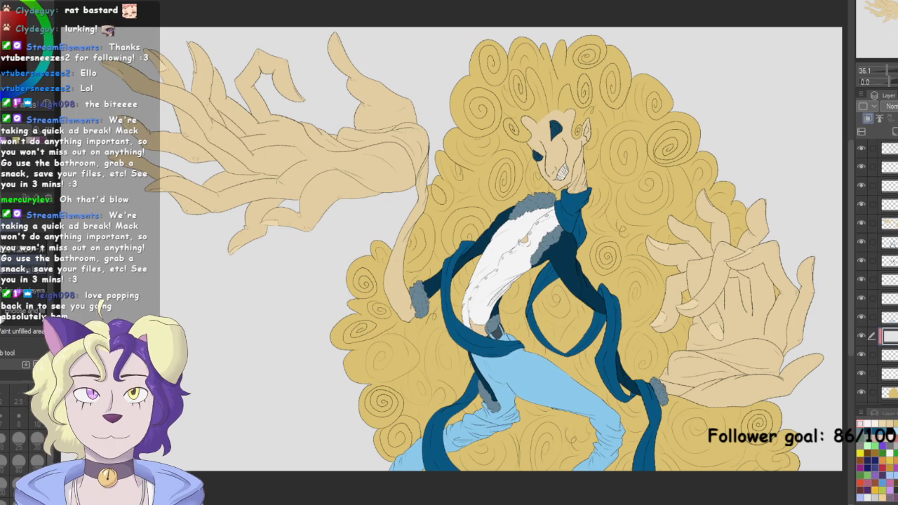
key("ctrl+alt+0")
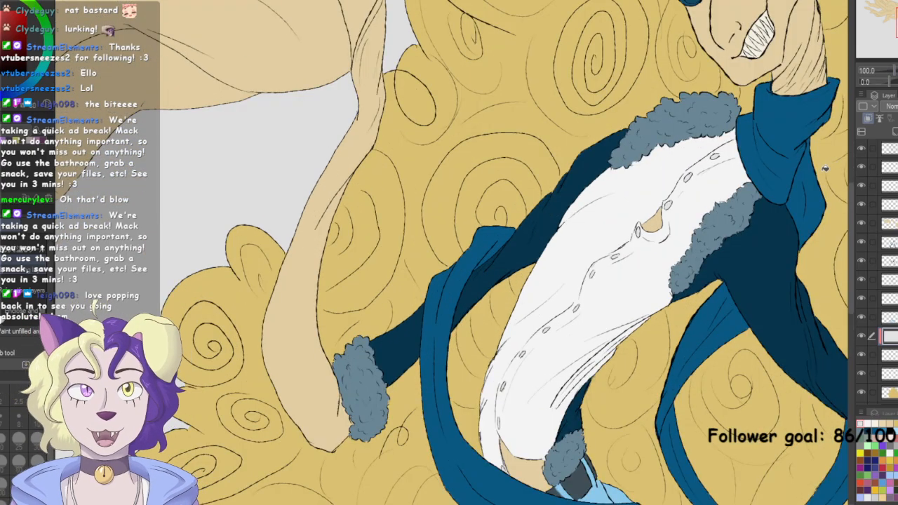
key("ctrl+0")
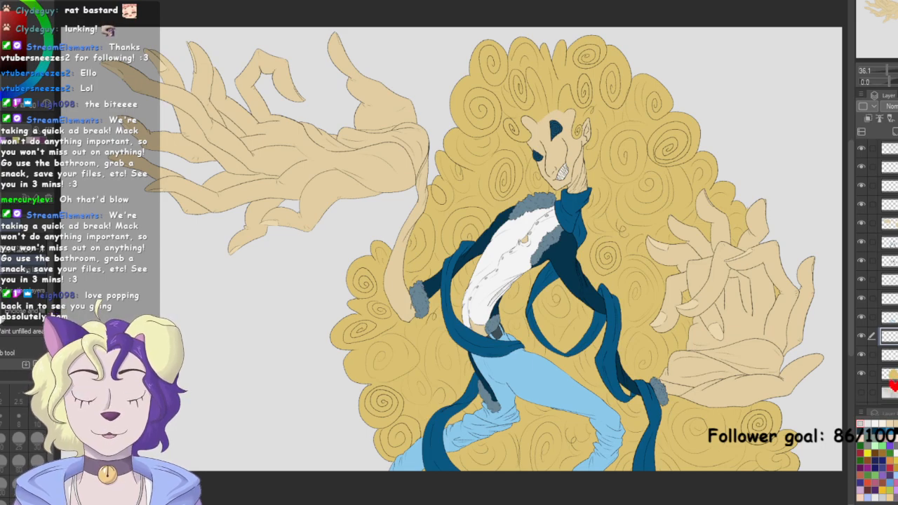
Recolour the coat's fur trim off-white with a fill on a new layer clipped to the fur layer and merge it down
left_click(890, 318)
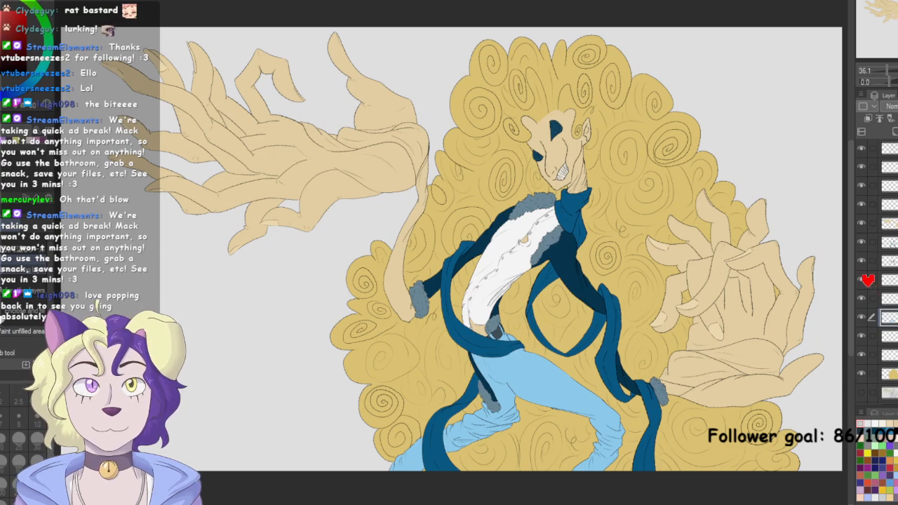
left_click(892, 299)
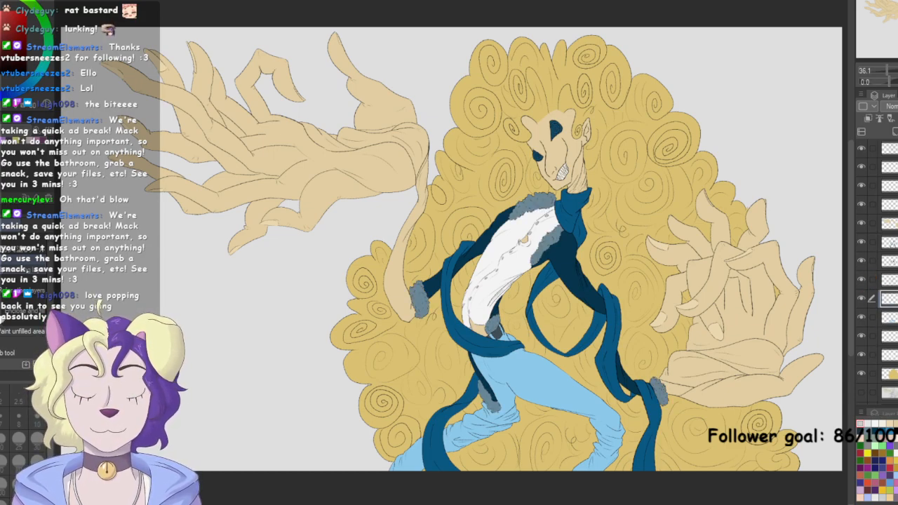
left_click(866, 281)
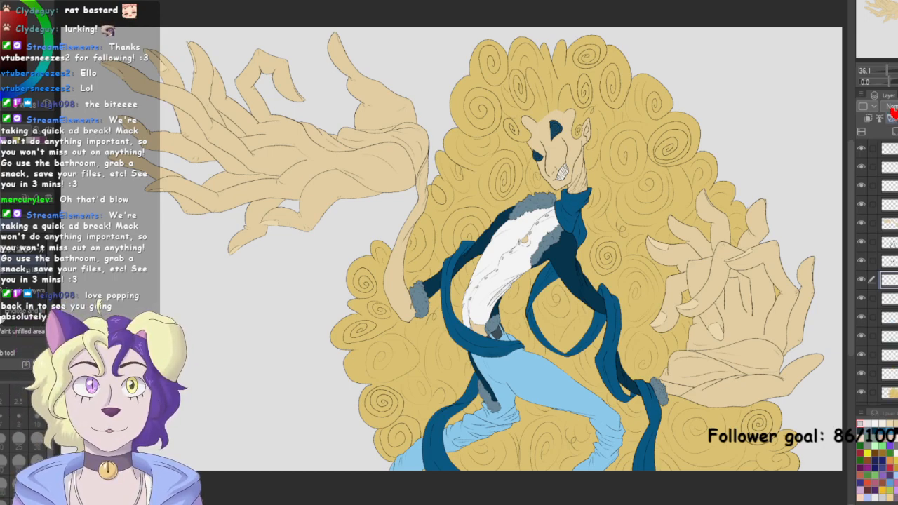
left_click(869, 119)
left_click(737, 307)
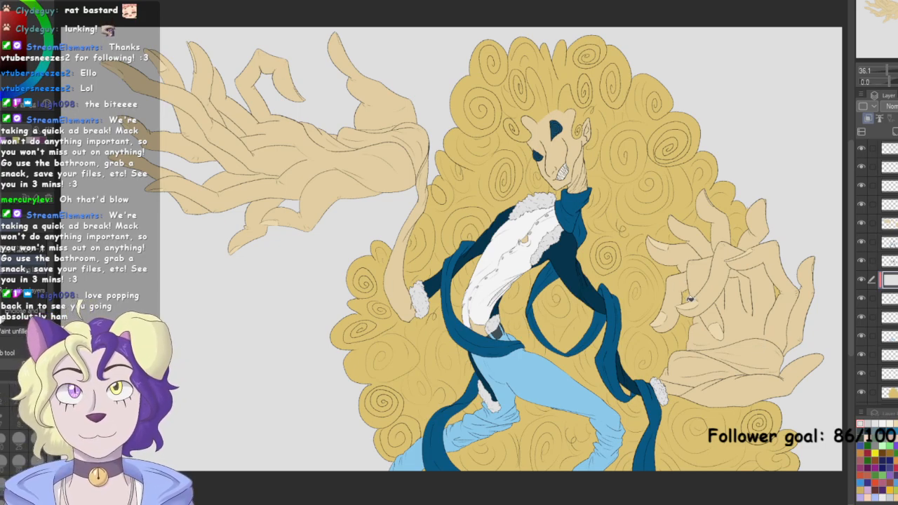
key("ctrl+e")
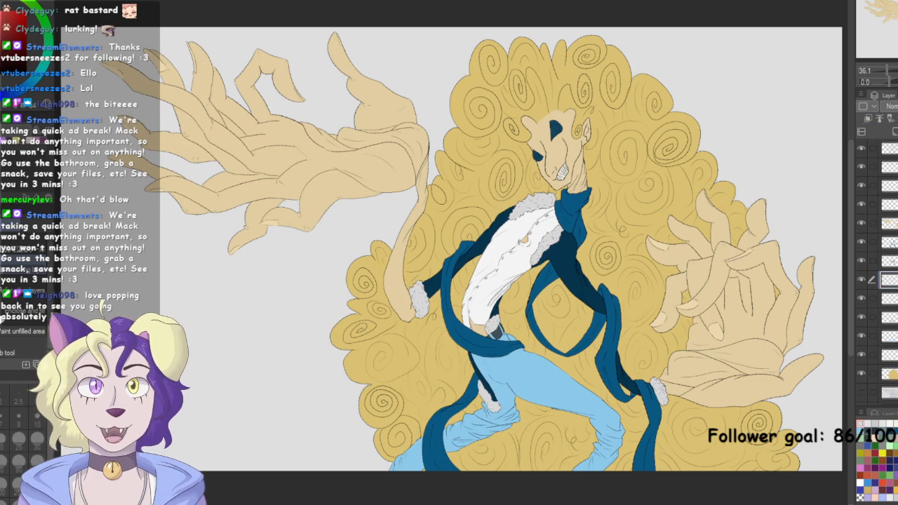
Identify the coat layer by toggling visibility and fill the coat with navy blue on a new layer clipped to it
left_click(862, 241)
left_click(862, 242)
left_click(888, 242)
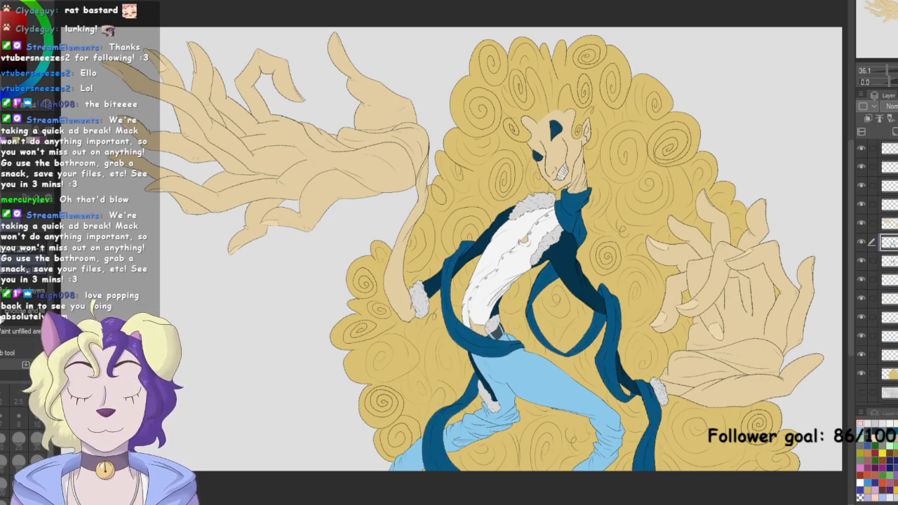
left_click(888, 260)
left_click(862, 260)
left_click(864, 261)
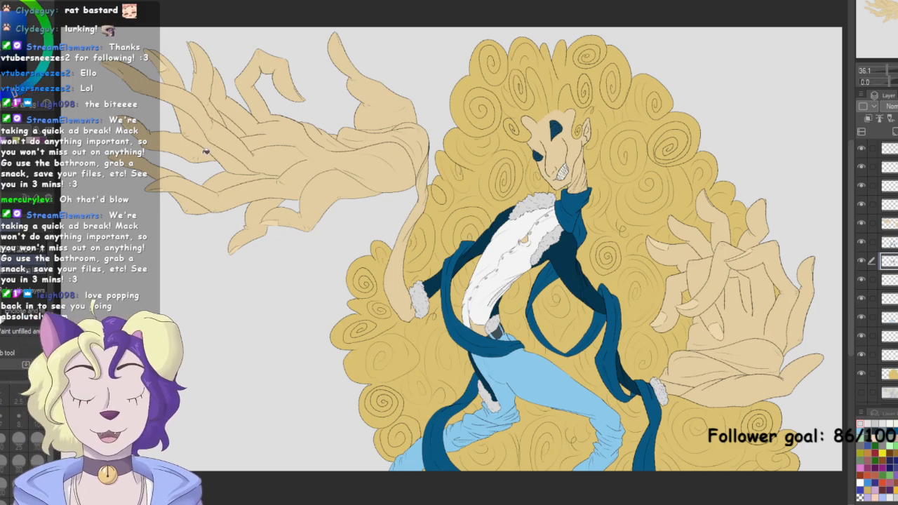
left_click(868, 120)
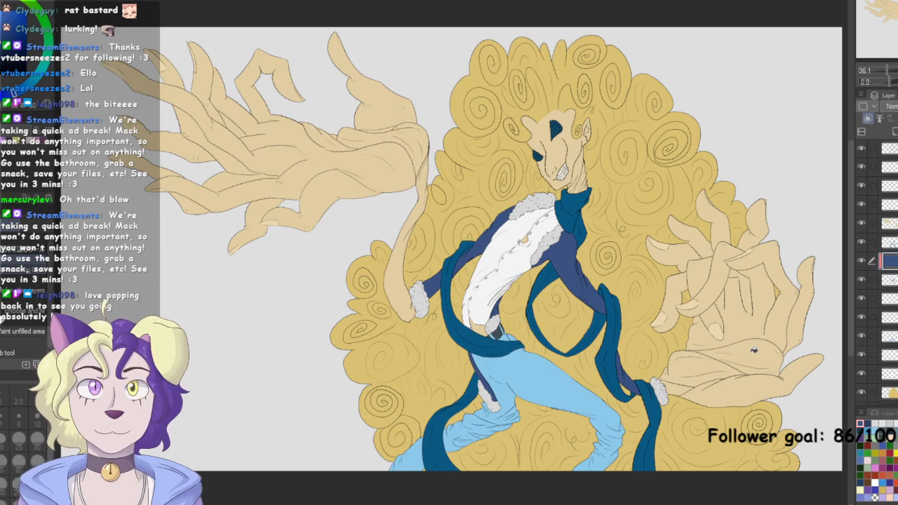
Hide the trousers, dark waist piece and coat colour layers, keeping the scarf layer shown
left_click(862, 241)
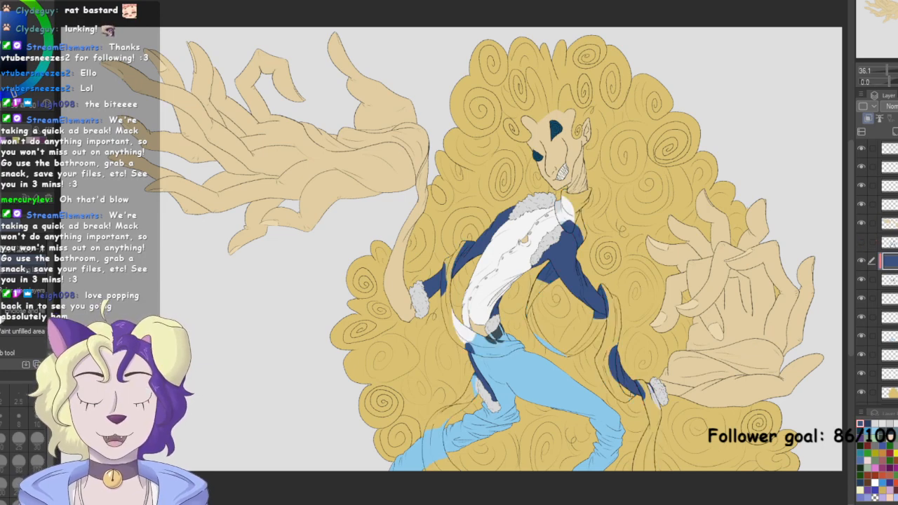
left_click(862, 336)
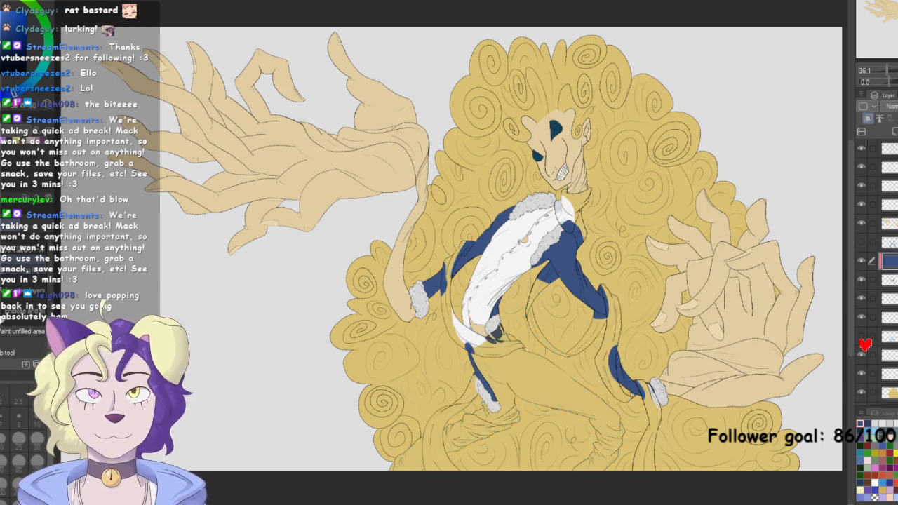
left_click(862, 317)
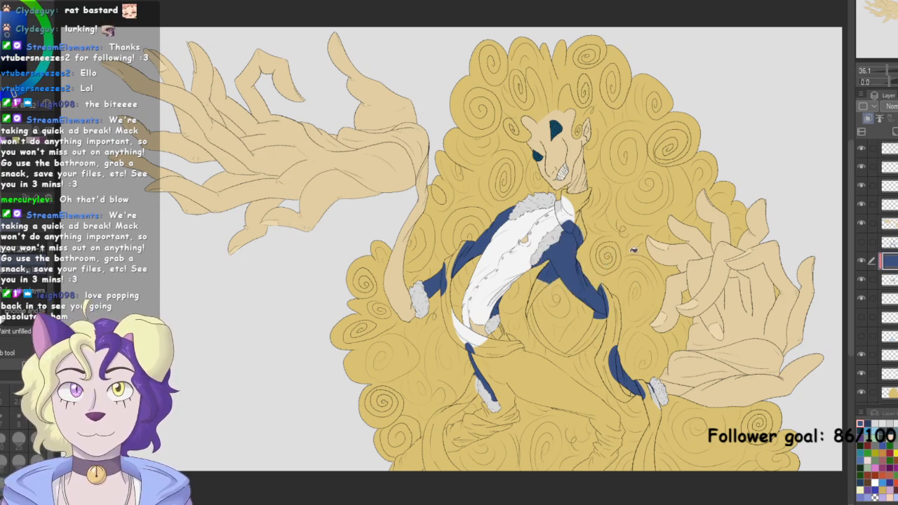
left_click(862, 261)
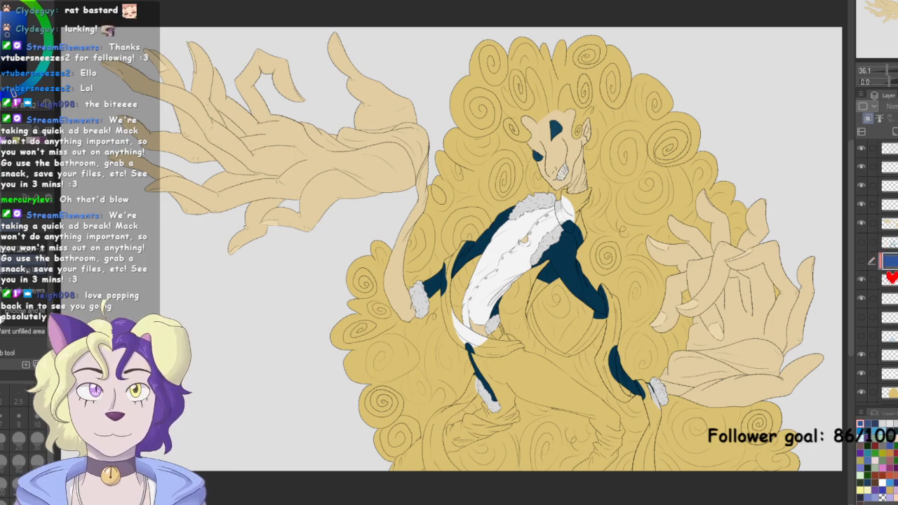
left_click(862, 280)
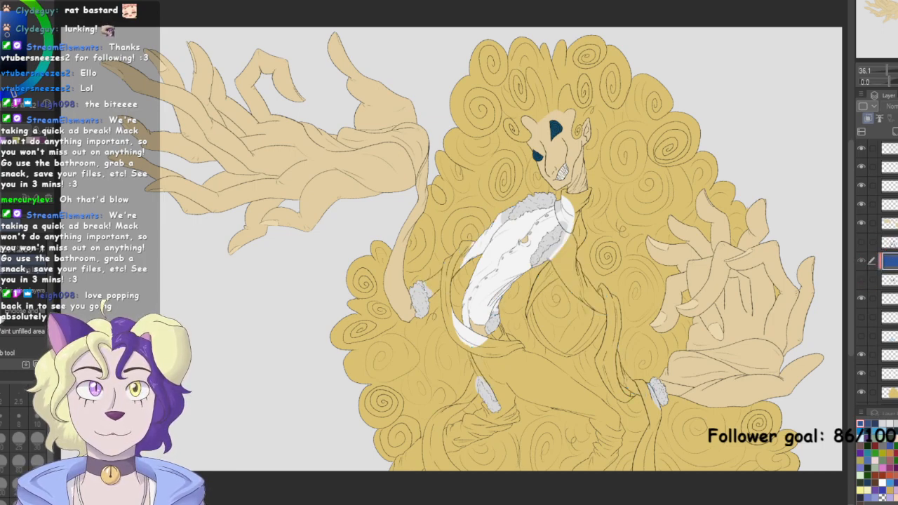
left_click(862, 243)
Move the clipped blue fill layer onto the scarf layer, refill it with a brighter blue and merge it down
left_click_drag(890, 261, 890, 236)
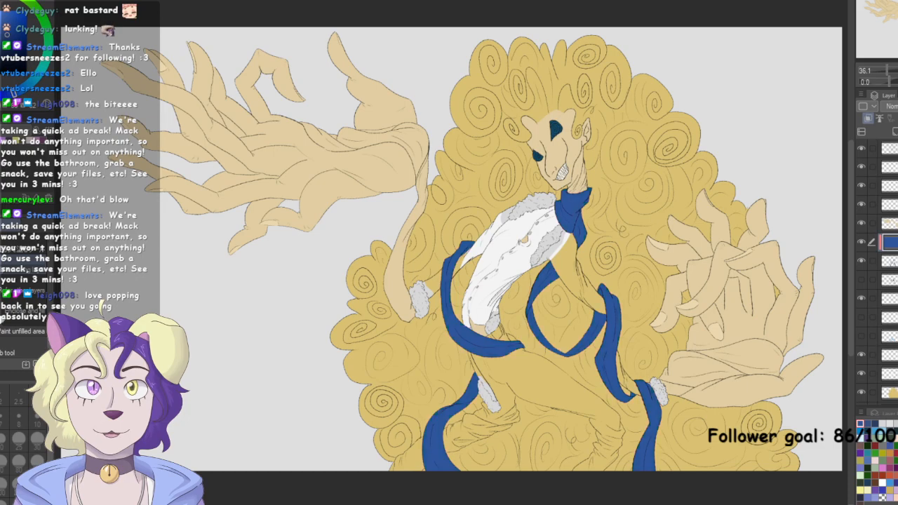
left_click(9, 19)
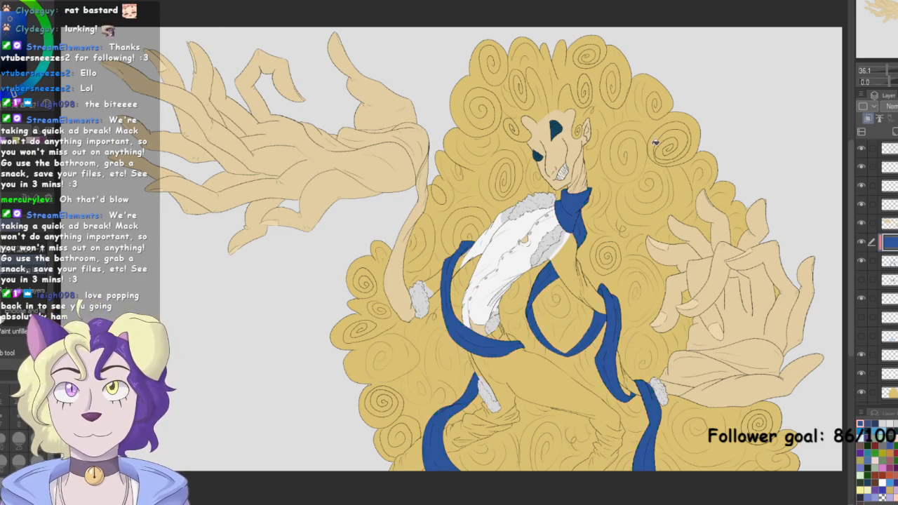
left_click(707, 294)
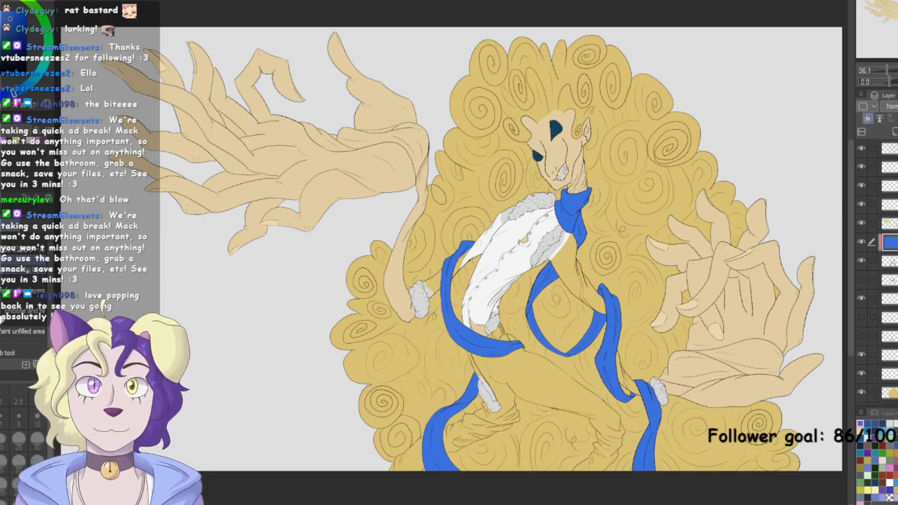
key("ctrl+e")
Recolour the hair with a brighter, more saturated golden yellow and select the skin layer
left_click(890, 374)
left_click(656, 350, "alt")
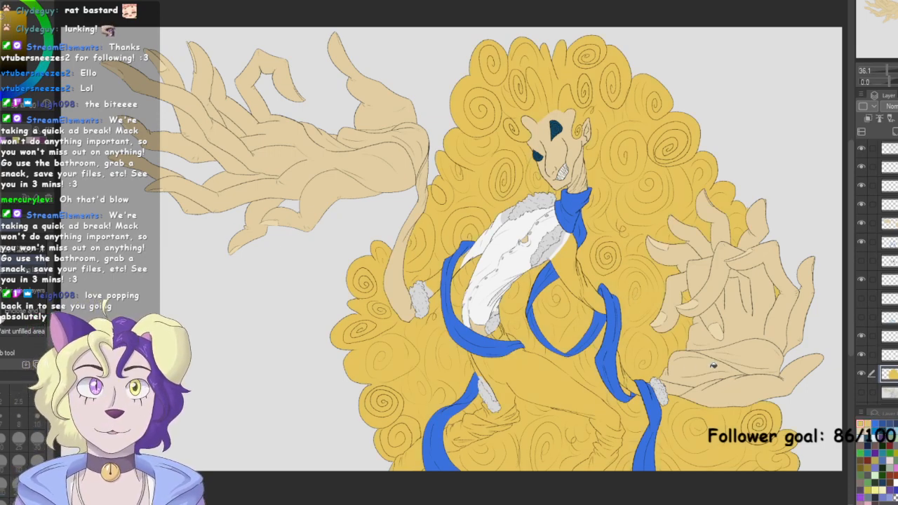
left_click(890, 223)
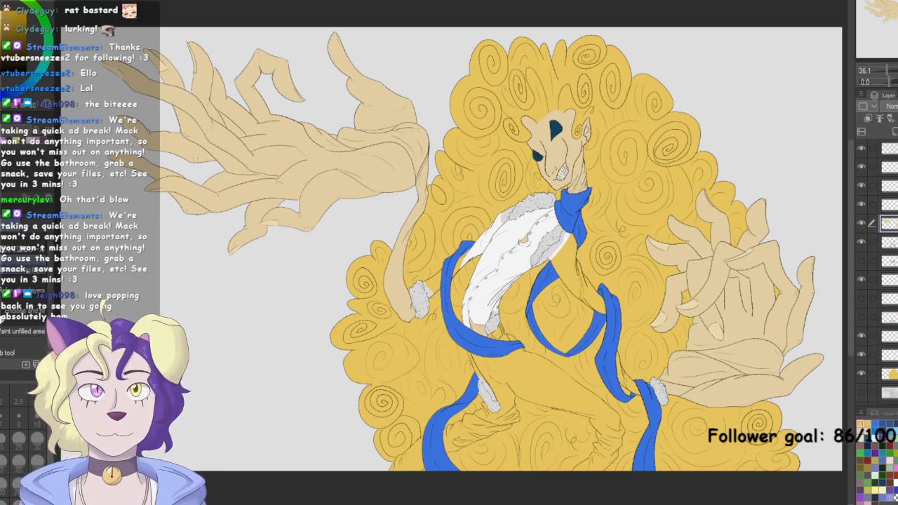
Show the coat layer again, sample its dark navy and try dark teal-blue fills on a layer clipped to it
left_click_drag(857, 259, 859, 259)
left_click(863, 261)
left_click(888, 263)
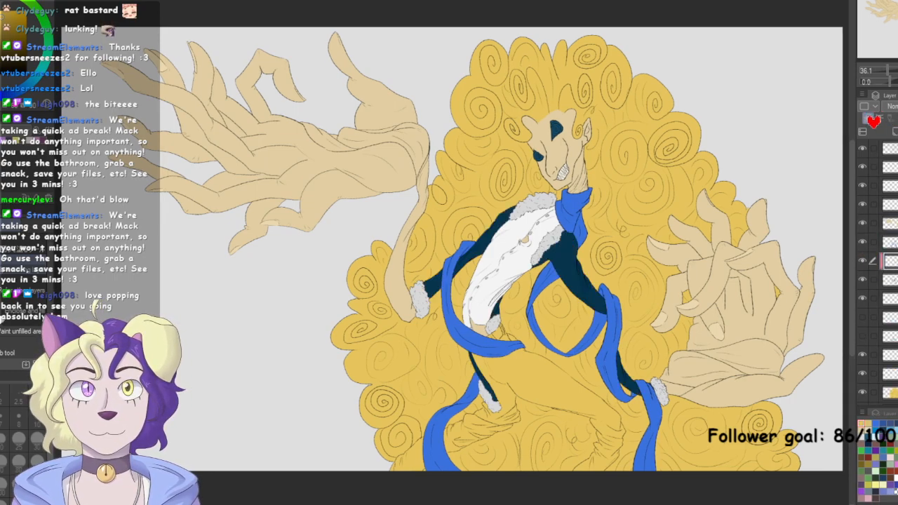
left_click(567, 257, "alt")
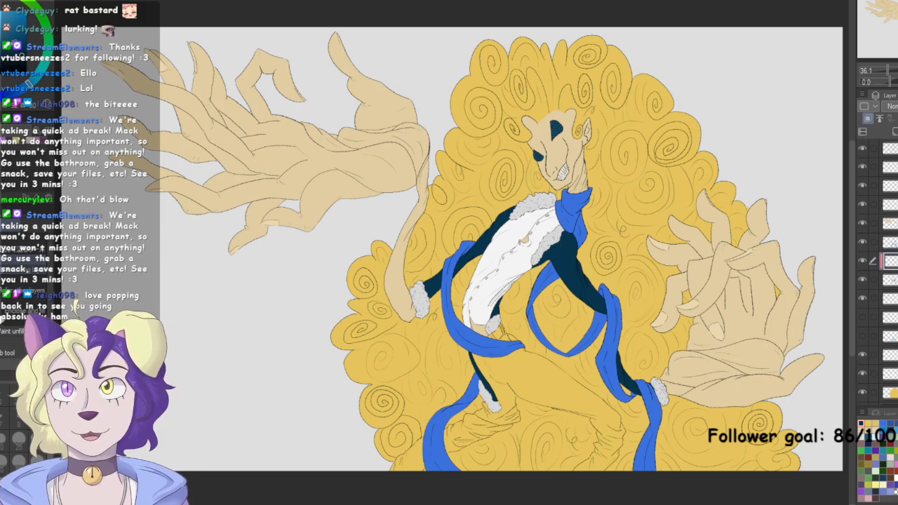
left_click(407, 378)
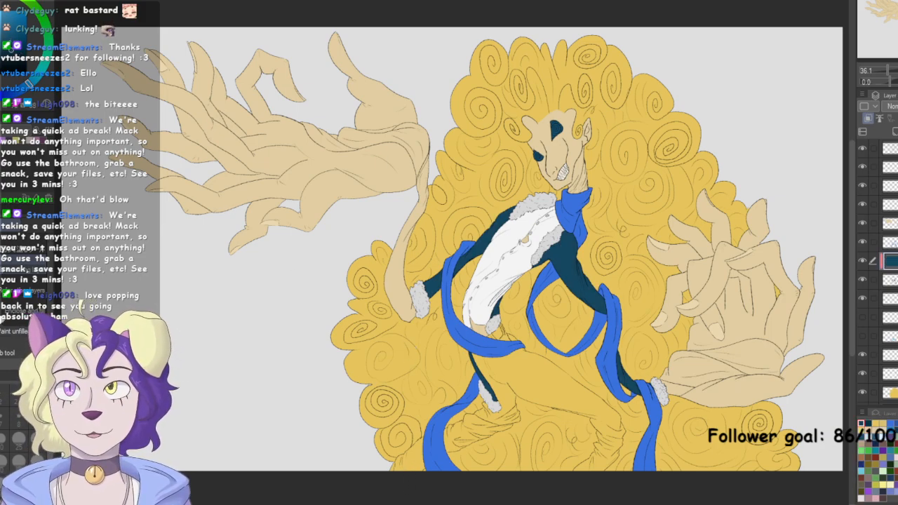
left_click(590, 393)
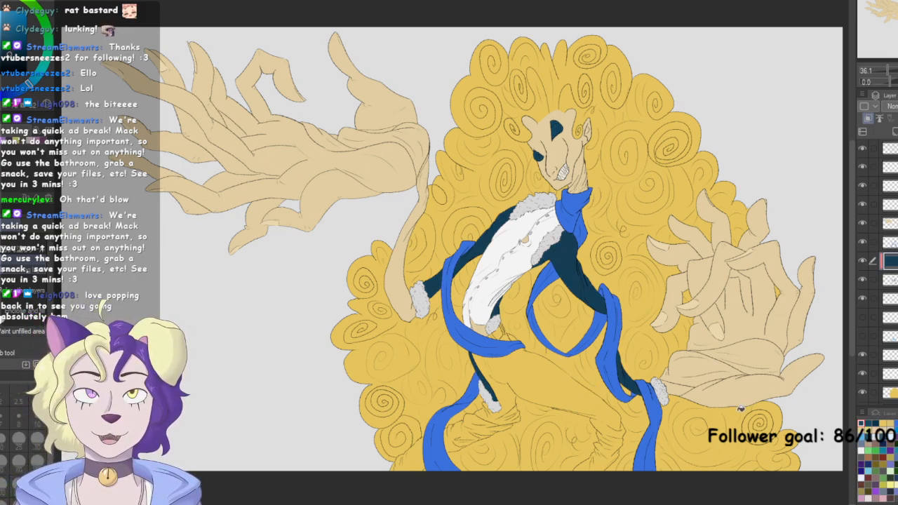
Refill the coat's clipped layer with a deep, saturated royal blue and merge it down onto the coat layer
left_click_drag(14, 95, 5, 91)
left_click(17, 35)
left_click(728, 337)
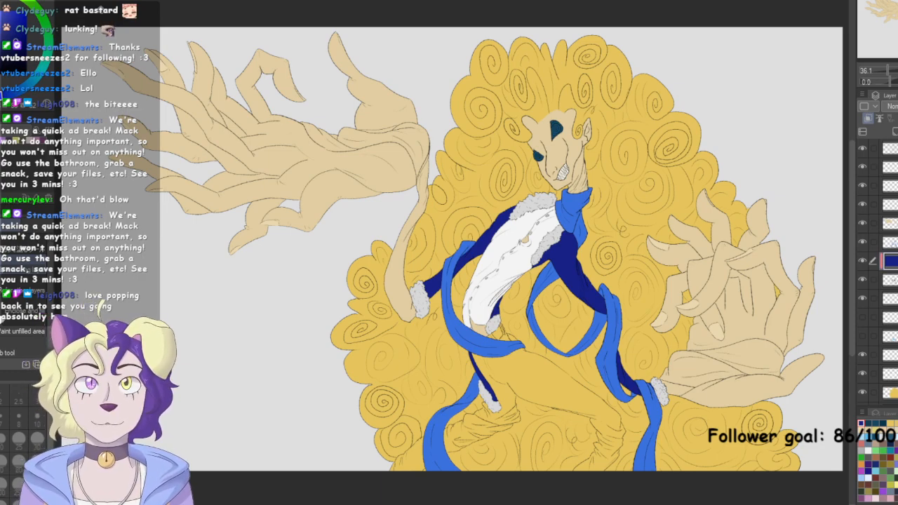
key("ctrl+e")
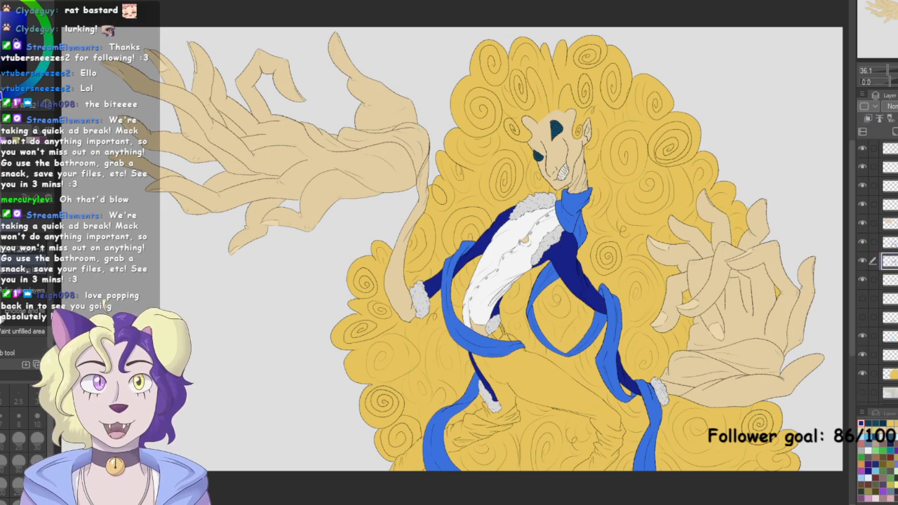
Show the trousers colour layer and make it the active layer
left_click(864, 299)
left_click(863, 299)
left_click(863, 317)
left_click(892, 318)
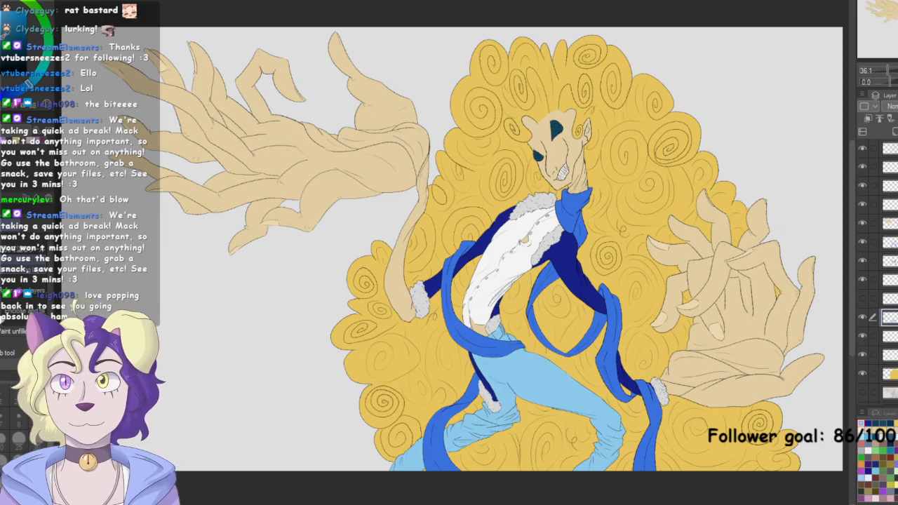
Recolor the character's pants dark navy through a clipped fill layer, trying teal first, and merge it into the pants layer
left_click(895, 130)
left_click(869, 118)
left_click(651, 304)
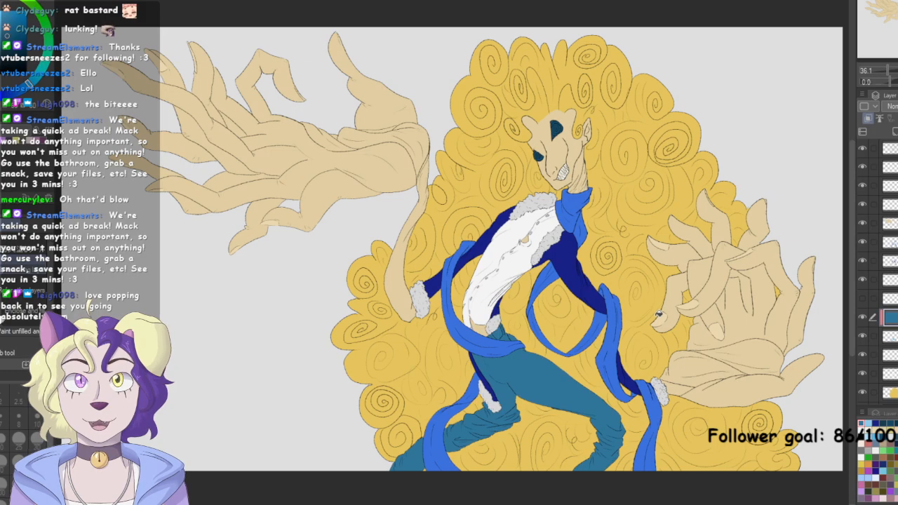
left_click(20, 40)
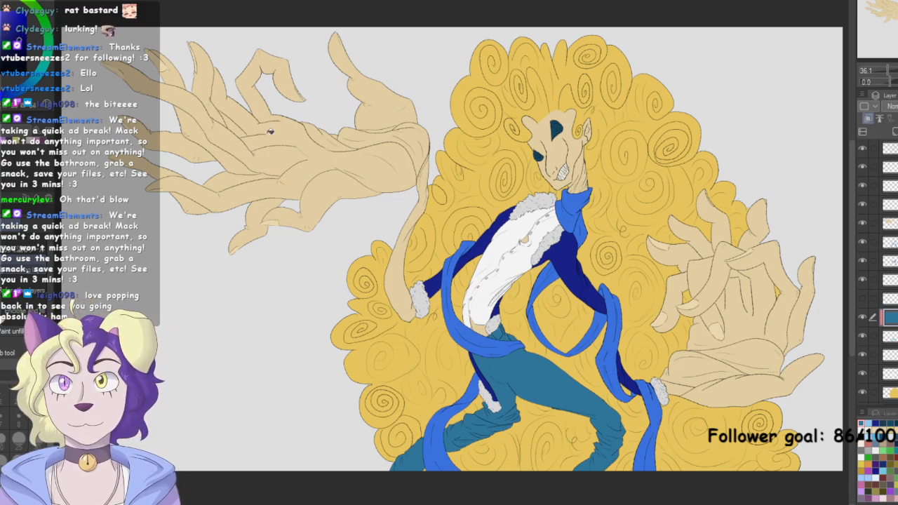
left_click(403, 249)
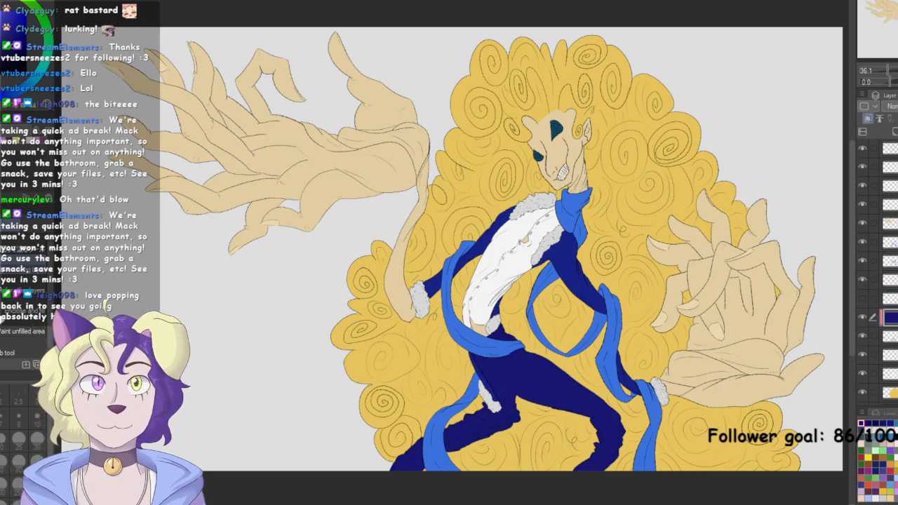
key("ctrl+e")
Recolor the jacket deep blue with a filled layer clipped to the jacket layer, and merge the two layers
left_click(887, 261)
left_click(864, 261)
left_click(864, 261)
left_click(864, 261)
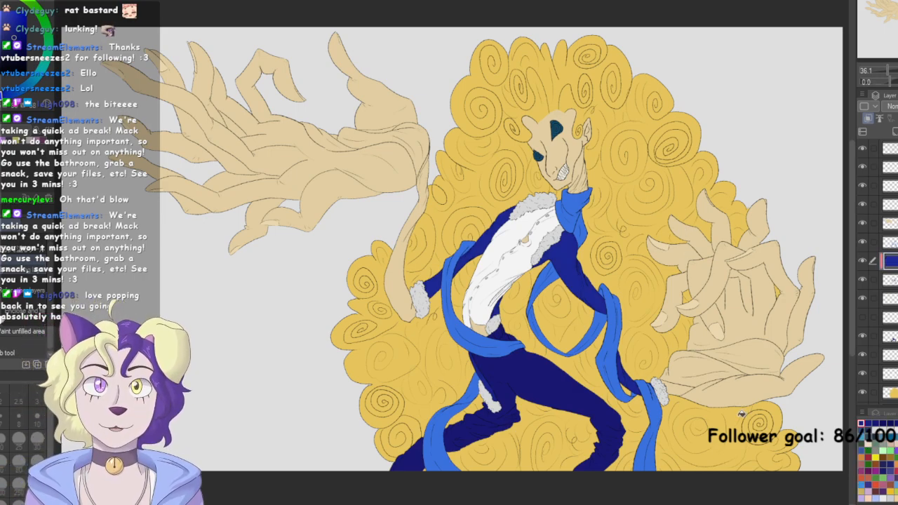
key("ctrl+e")
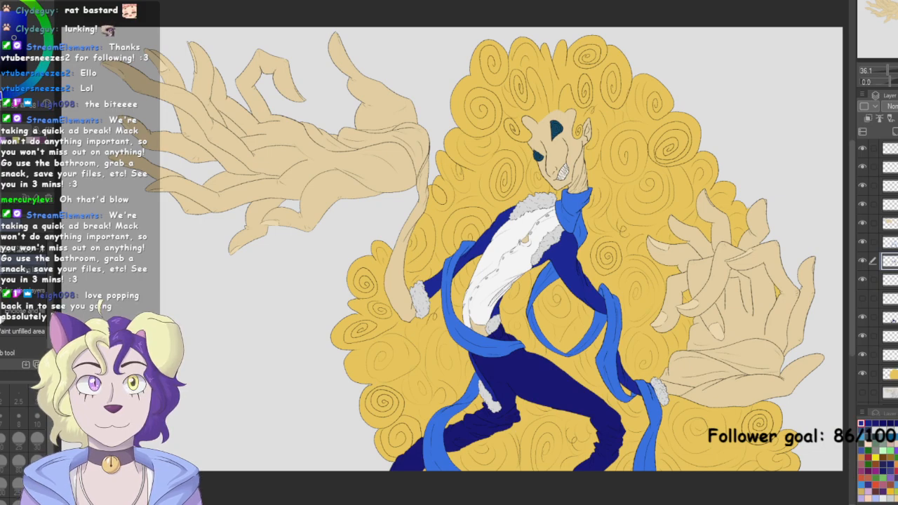
Show the hidden layer with the dark grey piece at the waist and recolor that piece dark navy
left_click(871, 299)
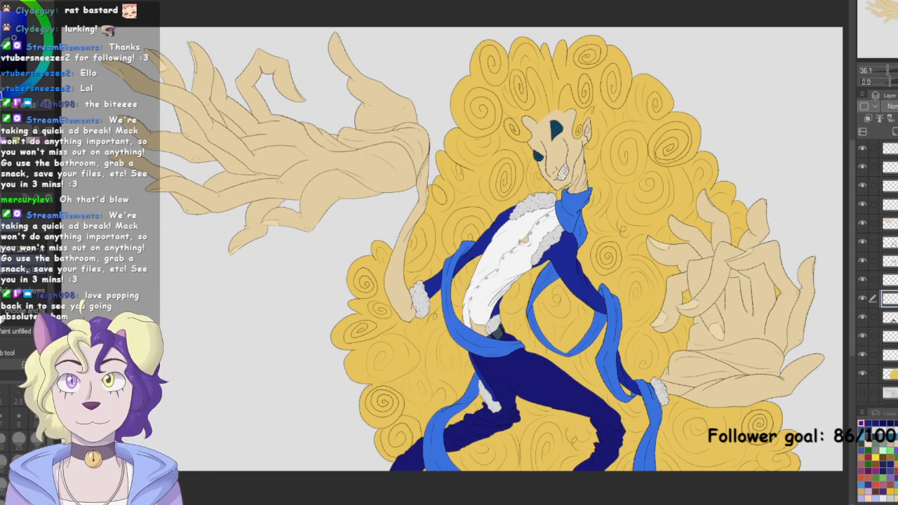
left_click(593, 344)
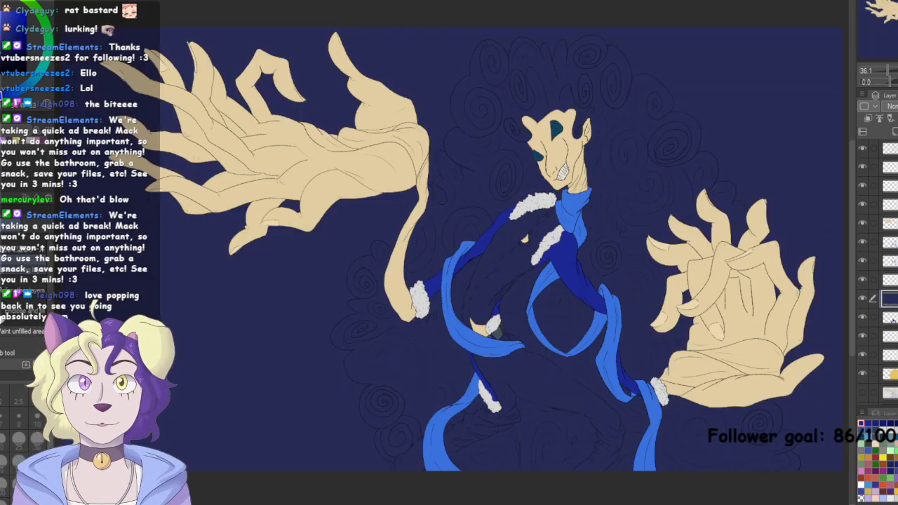
key("ctrl+z")
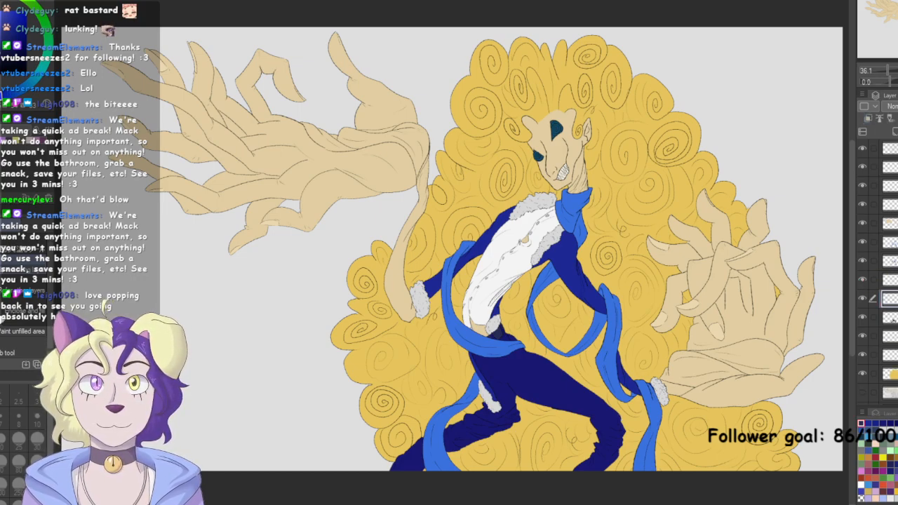
Try violet and green fills on both eyes in the eye layer, settling on bright pink
left_click(863, 167)
left_click(863, 167)
left_click(890, 167)
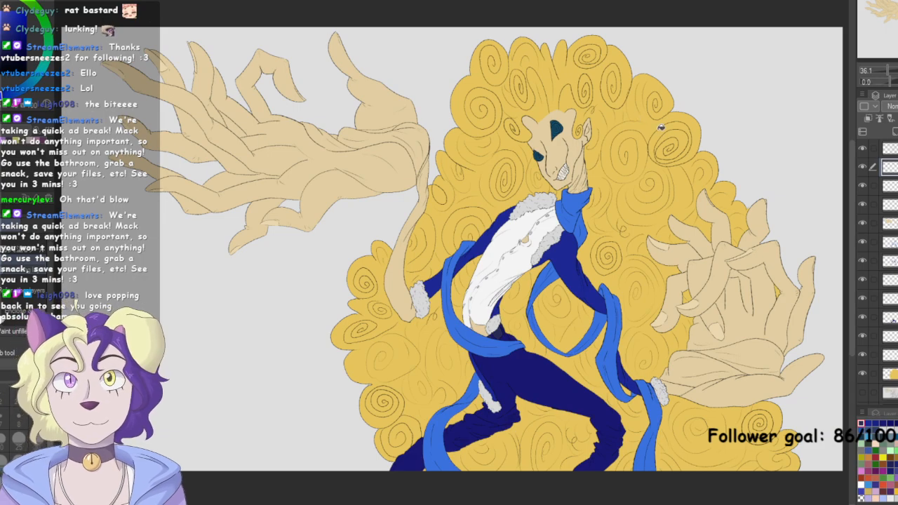
left_click(557, 131)
left_click(540, 156)
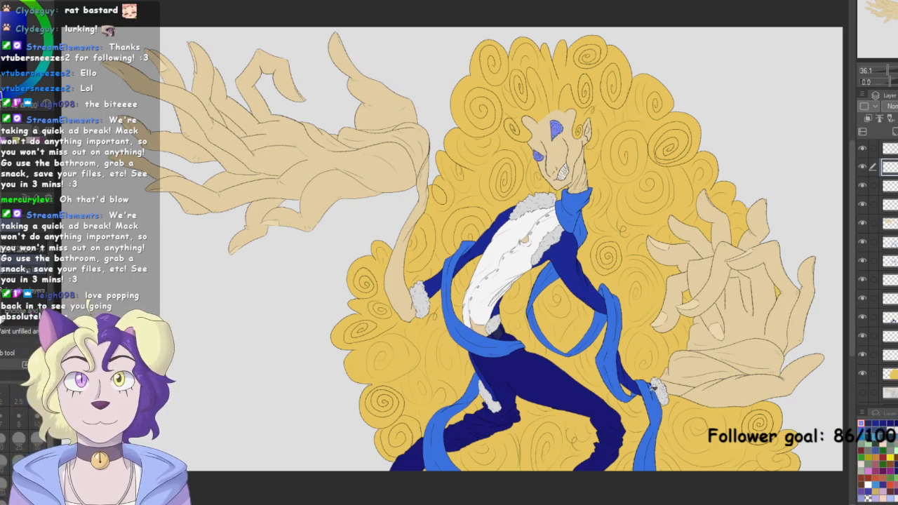
left_click(556, 130)
left_click(540, 156)
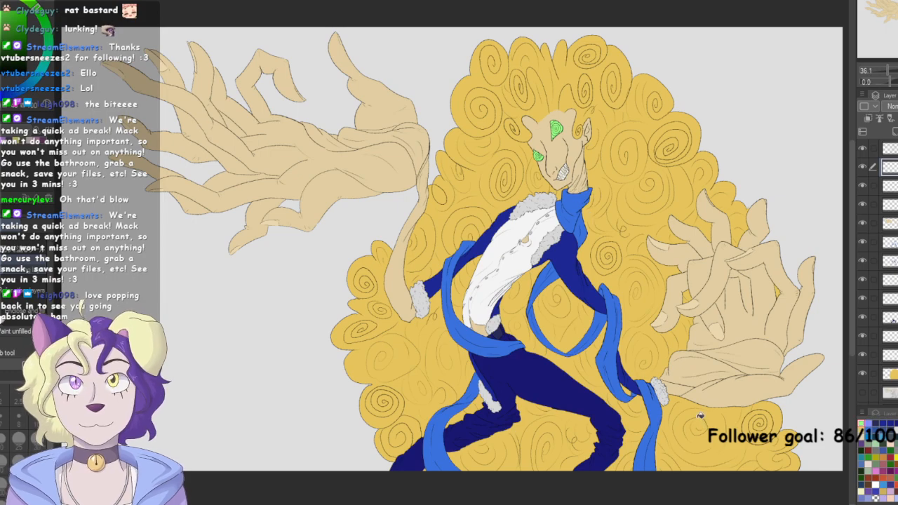
left_click(539, 156)
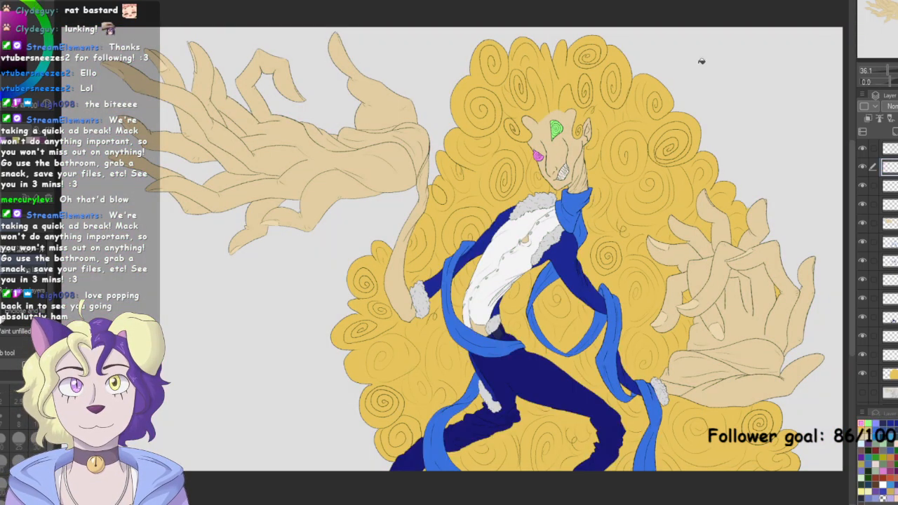
left_click(556, 130)
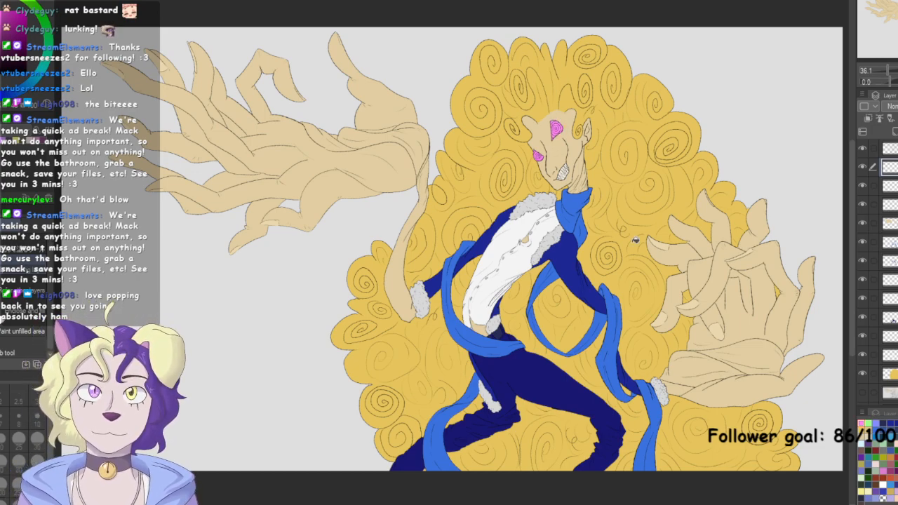
scroll(505, 119, "up", 5)
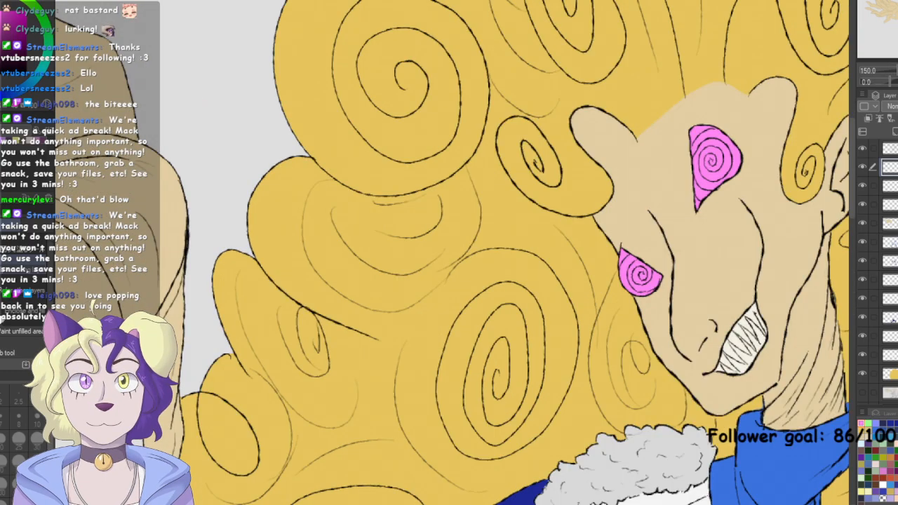
key("ctrl+0")
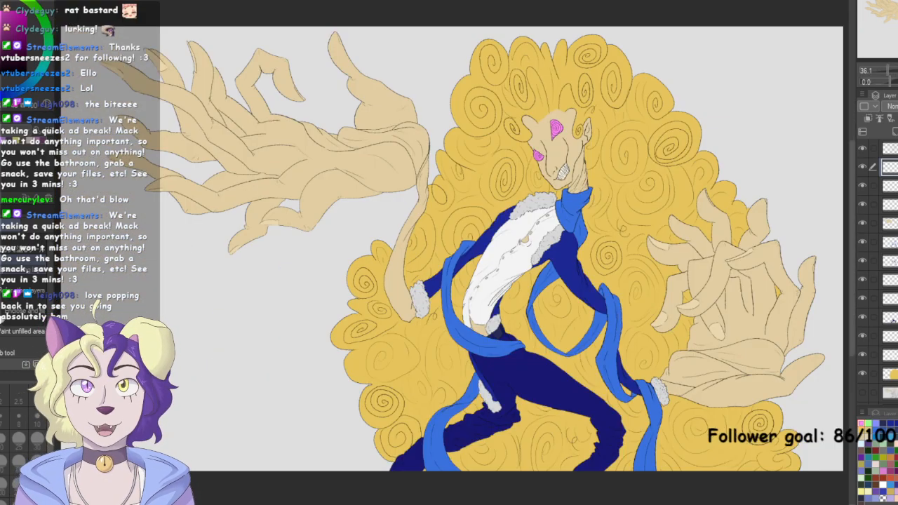
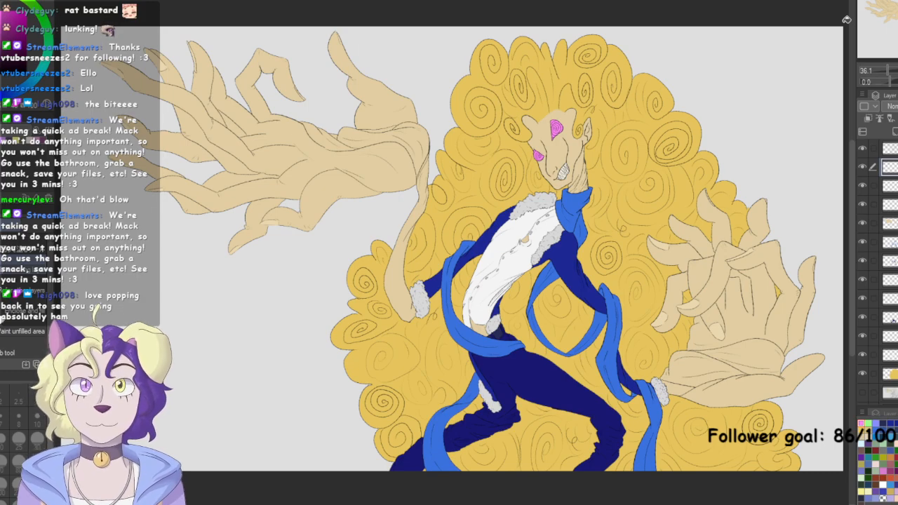
Add a new layer clipped to the eye layer for painting the forehead eye's spiral
left_click(863, 167)
left_click(863, 167)
left_click(888, 149)
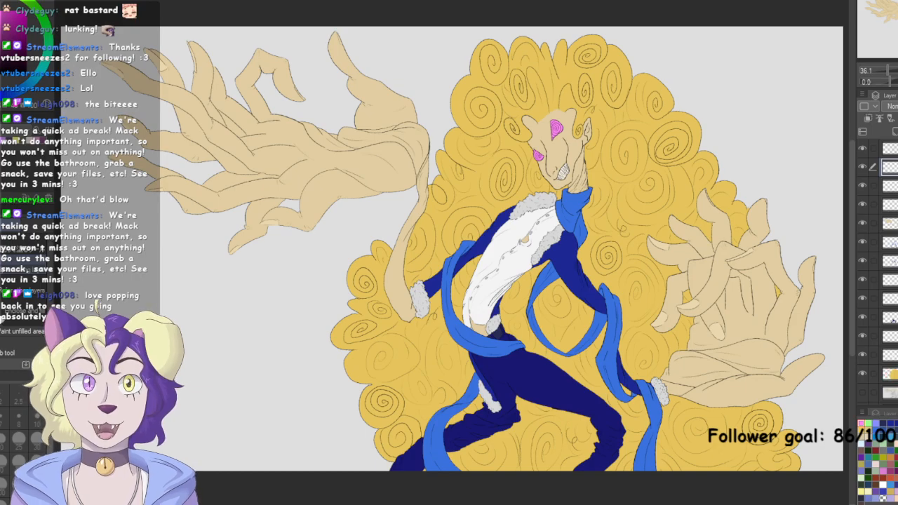
scroll(521, 154, "up", 6)
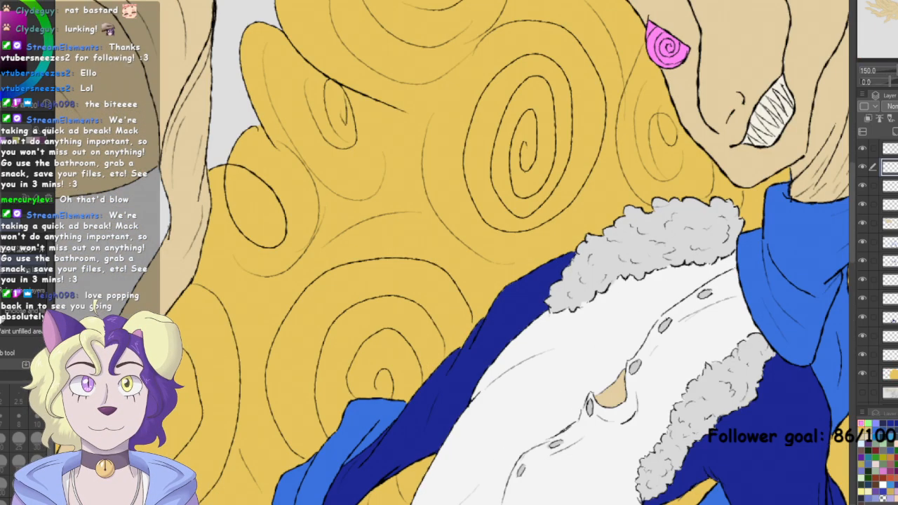
mouse_move(561, 162)
left_mouse_down()
mouse_move(427, 320)
mouse_move(325, 341)
left_mouse_up()
scroll(460, 254, "up", 1)
left_click_drag(460, 254, 422, 356)
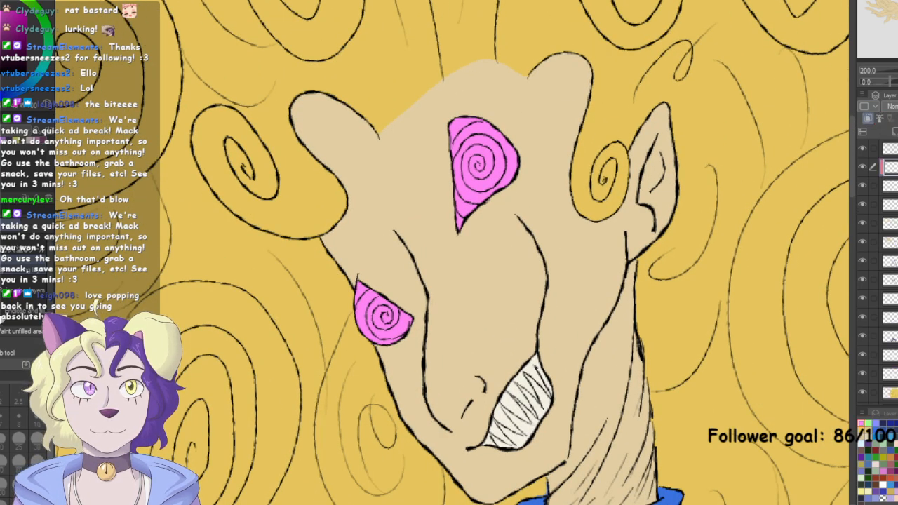
mouse_move(480, 151)
left_mouse_down()
mouse_move(484, 144)
mouse_move(534, 168)
left_mouse_up()
key("ctrl+z")
scroll(558, 205, "up", 6)
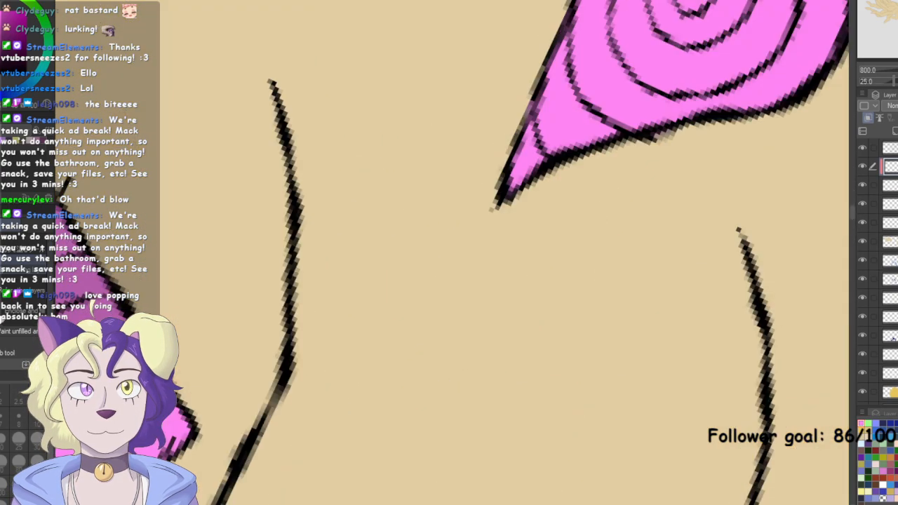
left_click_drag(449, 176, 455, 353)
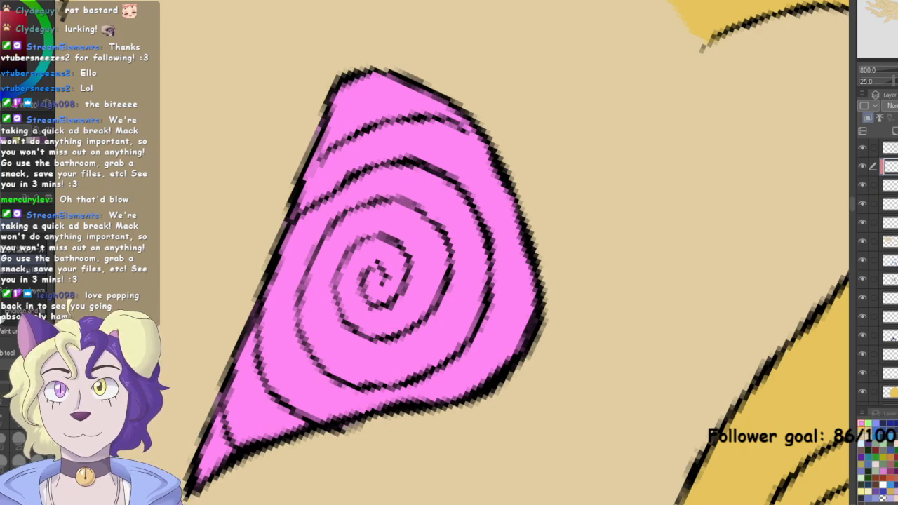
Try painting the forehead eye's spiral salmon with the charcoal brush, undoing each test stroke
key("p")
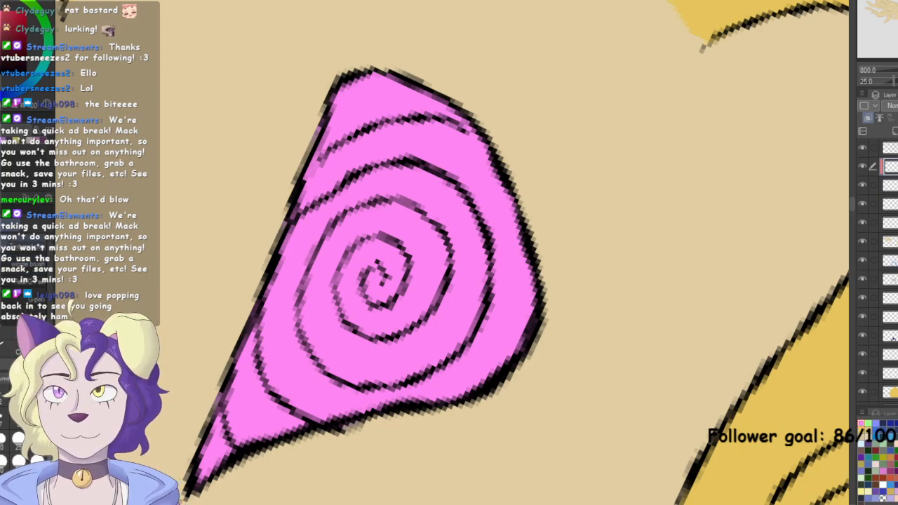
key("p")
mouse_move(369, 289)
left_mouse_down()
mouse_move(394, 319)
mouse_move(434, 328)
mouse_move(518, 306)
mouse_move(364, 339)
mouse_move(414, 245)
mouse_move(444, 334)
mouse_move(351, 244)
mouse_move(456, 358)
mouse_move(494, 320)
left_mouse_up()
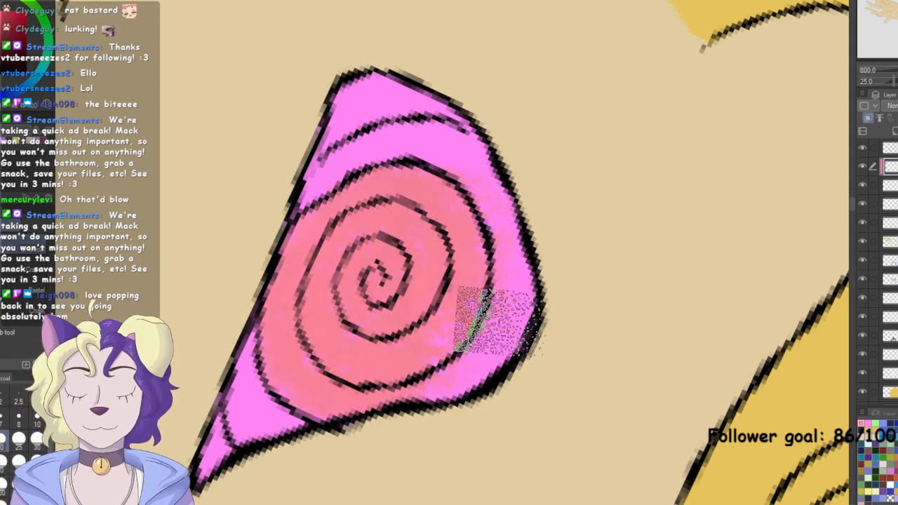
key("ctrl+z")
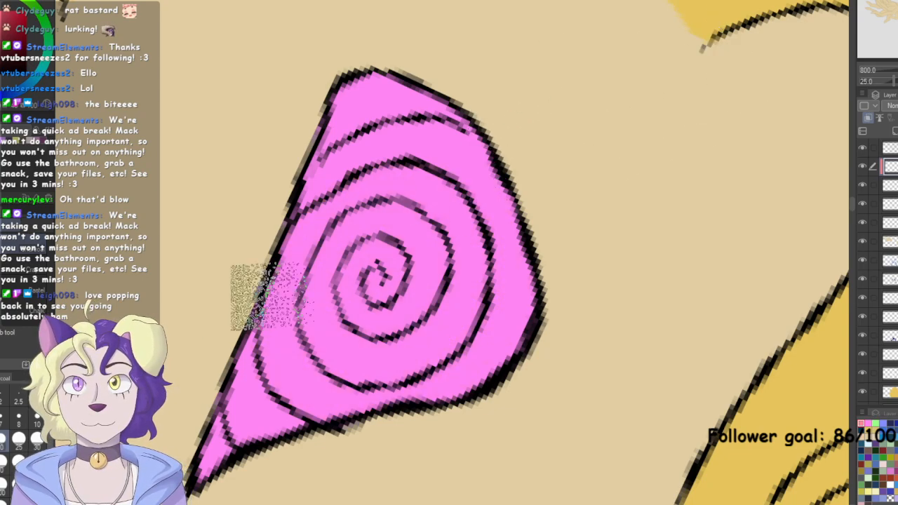
mouse_move(360, 304)
left_mouse_down()
mouse_move(394, 314)
mouse_move(374, 308)
mouse_move(401, 313)
mouse_move(396, 307)
mouse_move(439, 294)
left_mouse_up()
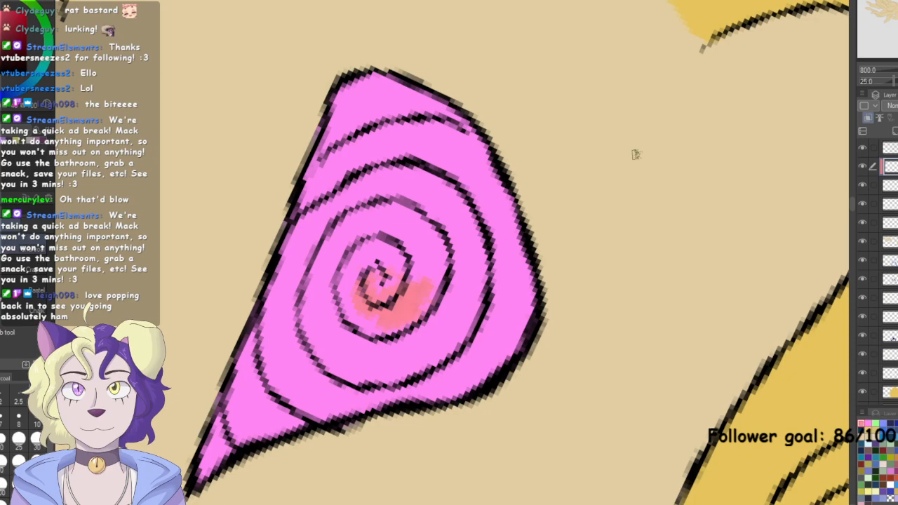
key("ctrl+z")
key("ctrl+z")
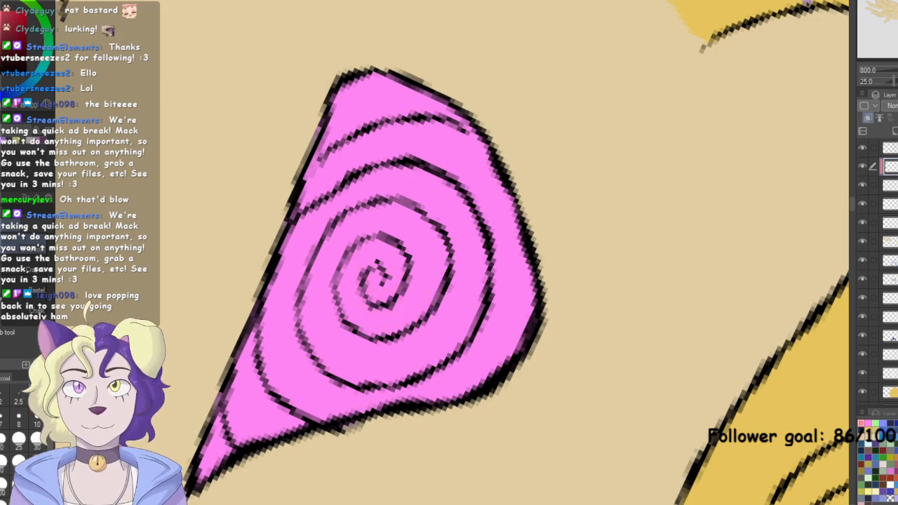
mouse_move(352, 275)
left_mouse_down()
mouse_move(374, 324)
mouse_move(351, 280)
mouse_move(382, 322)
mouse_move(352, 315)
mouse_move(404, 297)
mouse_move(418, 296)
mouse_move(418, 312)
mouse_move(428, 300)
mouse_move(353, 328)
mouse_move(405, 286)
mouse_move(428, 287)
left_mouse_up()
key("ctrl+z")
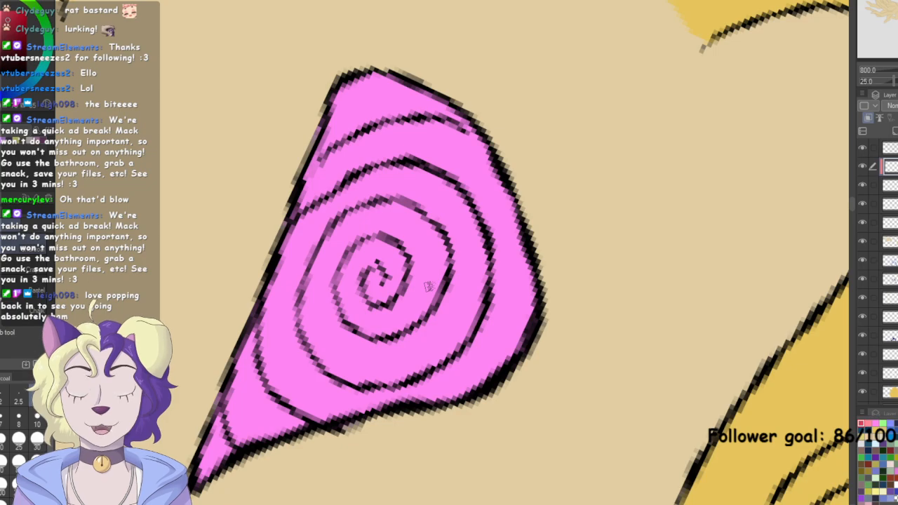
Test other textured brushes, including a gouache brush, on the forehead eye's spiral and undo the strokes
left_click_drag(368, 320, 479, 275)
key("ctrl+z")
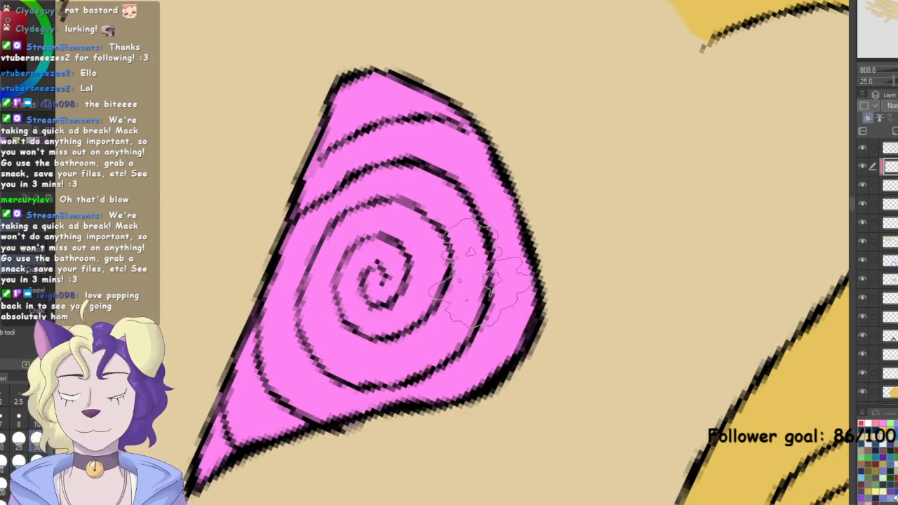
key("p")
key("b")
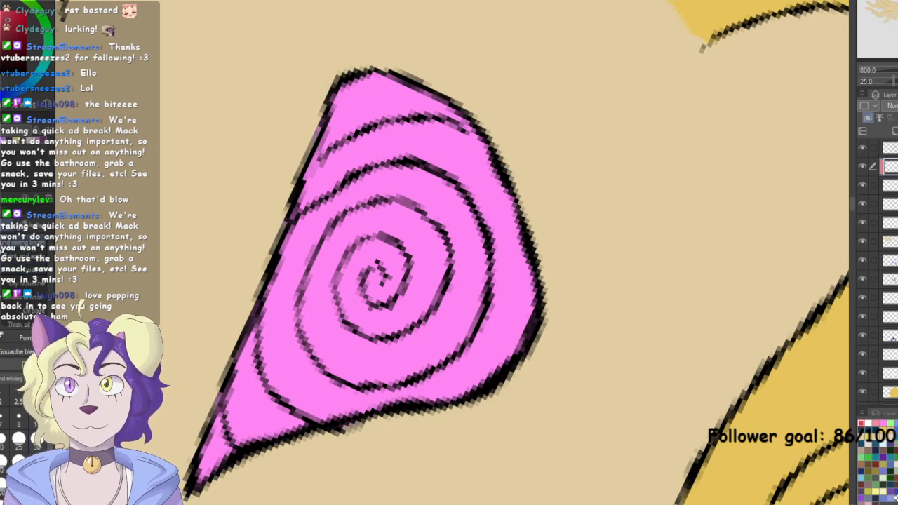
left_click(28, 269)
left_click_drag(421, 308, 432, 312)
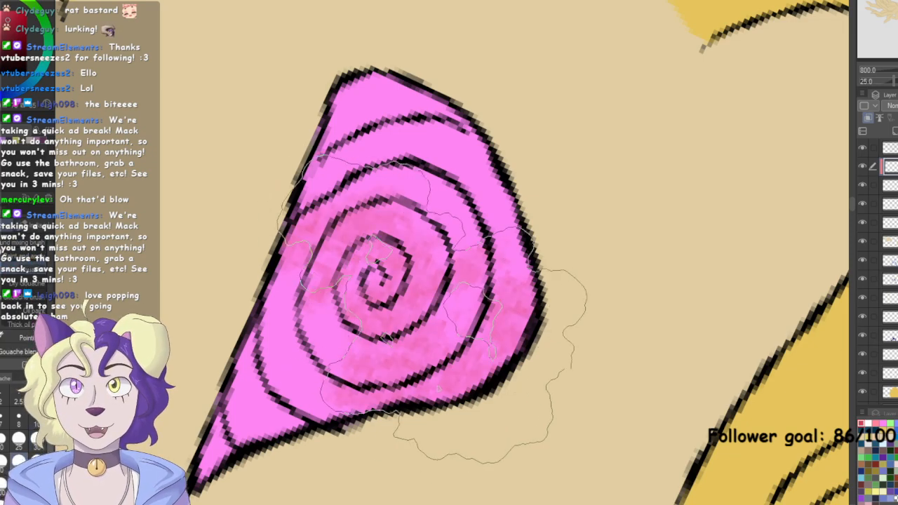
key("ctrl+z")
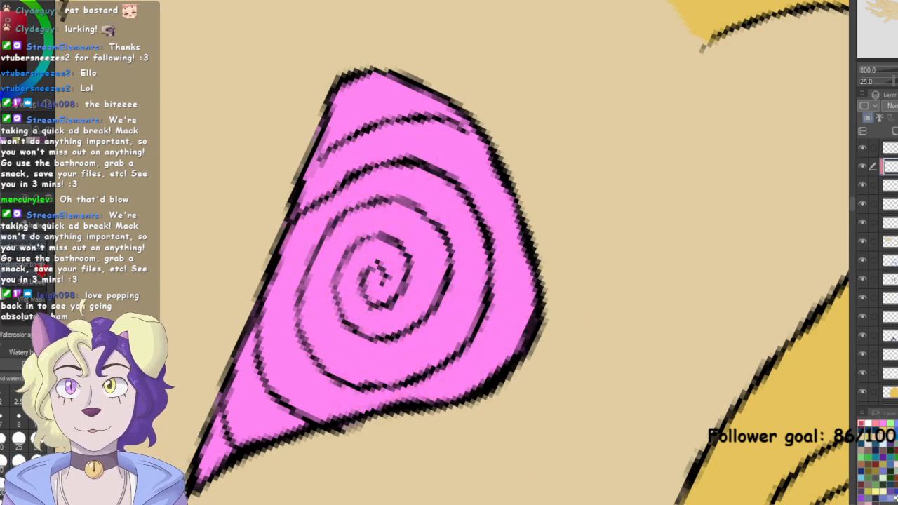
Paint the inner band of the forehead eye's spiral dark red with a watercolor brush
left_click(34, 280)
left_click_drag(411, 308, 426, 298)
key("ctrl+z")
mouse_move(349, 298)
left_mouse_down()
mouse_move(366, 323)
mouse_move(354, 268)
mouse_move(364, 317)
mouse_move(357, 283)
mouse_move(372, 313)
mouse_move(390, 312)
mouse_move(400, 325)
mouse_move(417, 242)
mouse_move(436, 253)
mouse_move(424, 287)
left_mouse_up()
mouse_move(371, 310)
left_mouse_down()
mouse_move(419, 312)
mouse_move(384, 321)
mouse_move(397, 325)
mouse_move(421, 293)
mouse_move(382, 321)
mouse_move(422, 291)
mouse_move(408, 330)
mouse_move(428, 241)
mouse_move(398, 318)
mouse_move(437, 247)
mouse_move(430, 296)
mouse_move(445, 273)
mouse_move(434, 291)
mouse_move(424, 221)
mouse_move(430, 282)
mouse_move(398, 215)
mouse_move(424, 293)
mouse_move(396, 224)
mouse_move(431, 278)
mouse_move(423, 231)
mouse_move(440, 259)
left_mouse_up()
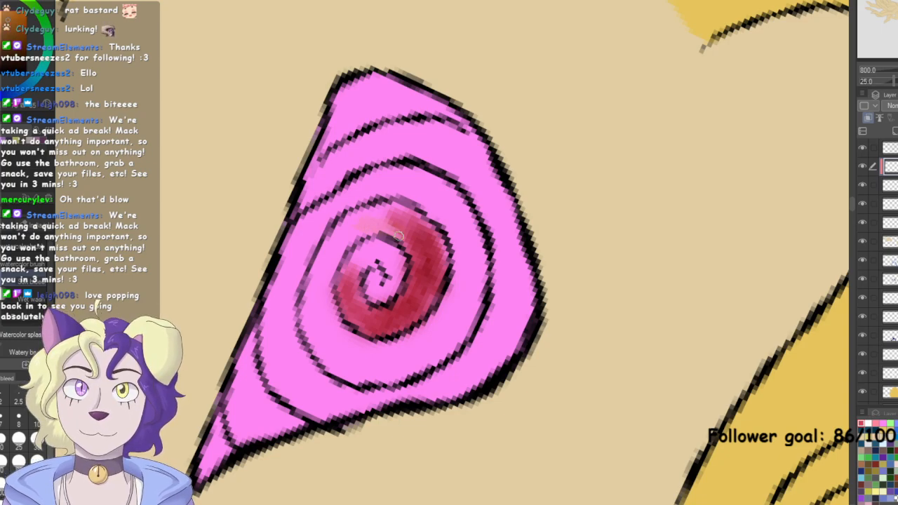
Paint the spiral band following the dark red stretch orange with the watercolor brush
left_click_drag(391, 233, 387, 220)
left_click_drag(330, 248, 330, 309)
left_click_drag(331, 254, 336, 341)
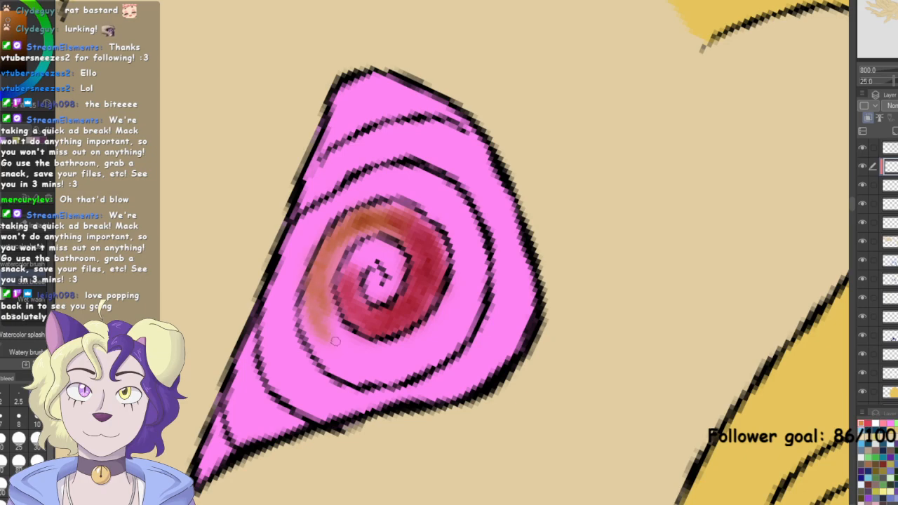
left_click_drag(367, 225, 331, 340)
mouse_move(335, 279)
left_mouse_down()
mouse_move(388, 226)
mouse_move(338, 235)
mouse_move(389, 229)
mouse_move(372, 218)
mouse_move(399, 223)
mouse_move(325, 288)
left_mouse_up()
Repaint the orange stretch of the forehead eye's spiral in solid orange with a pen
key("p")
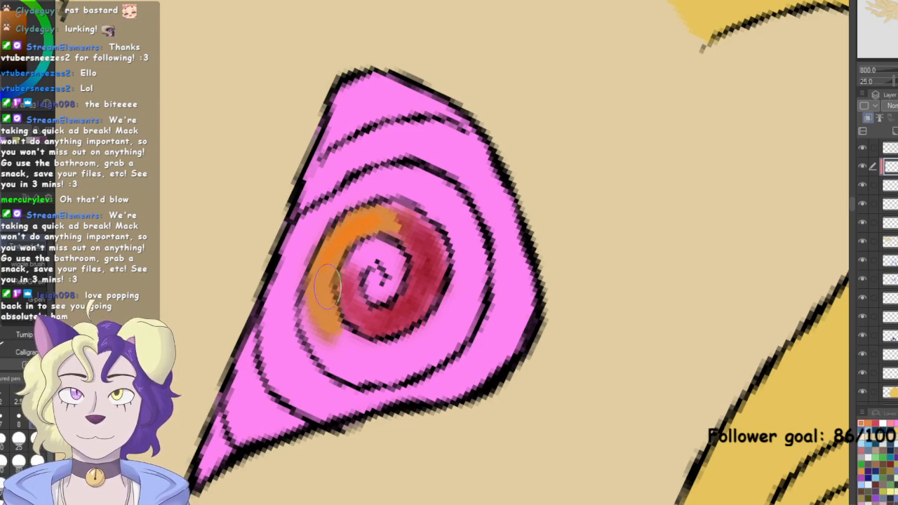
left_click_drag(330, 255, 347, 357)
mouse_move(317, 308)
left_mouse_down()
mouse_move(350, 317)
mouse_move(367, 348)
left_mouse_up()
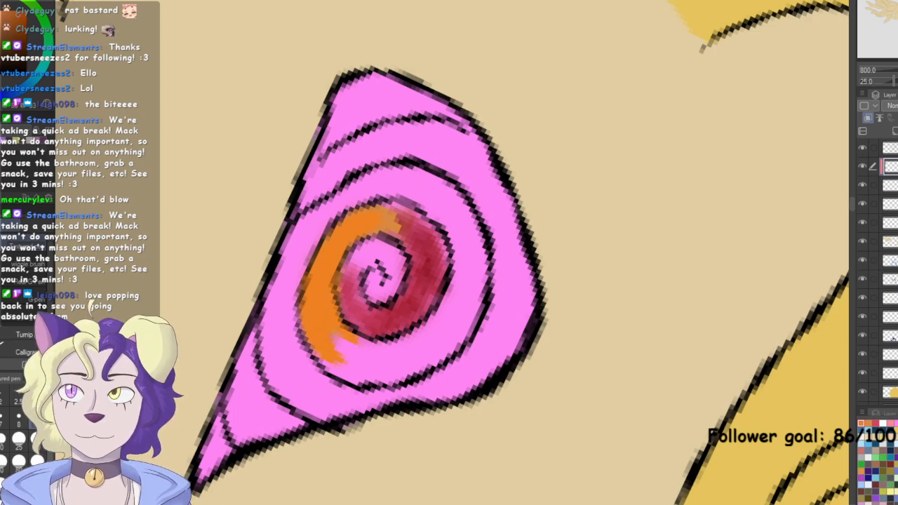
Cover the spiral's dark red stretch with bright red and fill its center with magenta
left_click_drag(399, 235, 429, 262)
mouse_move(388, 219)
left_mouse_down()
mouse_move(419, 237)
mouse_move(387, 210)
mouse_move(417, 229)
mouse_move(385, 214)
mouse_move(437, 271)
mouse_move(419, 235)
mouse_move(410, 299)
mouse_move(414, 289)
mouse_move(390, 330)
left_mouse_up()
mouse_move(436, 249)
left_mouse_down()
mouse_move(408, 309)
mouse_move(362, 302)
mouse_move(402, 313)
mouse_move(358, 306)
mouse_move(383, 331)
mouse_move(360, 282)
mouse_move(367, 325)
mouse_move(390, 266)
mouse_move(382, 231)
left_mouse_up()
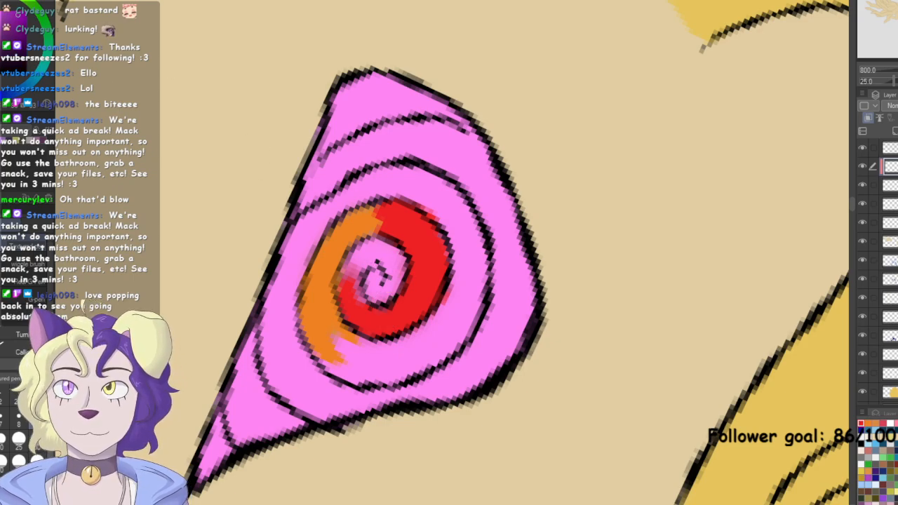
mouse_move(365, 277)
left_mouse_down()
mouse_move(390, 275)
mouse_move(384, 285)
mouse_move(369, 253)
mouse_move(379, 299)
mouse_move(432, 262)
mouse_move(350, 290)
mouse_move(367, 318)
mouse_move(352, 274)
mouse_move(376, 310)
mouse_move(351, 270)
mouse_move(370, 317)
left_mouse_up()
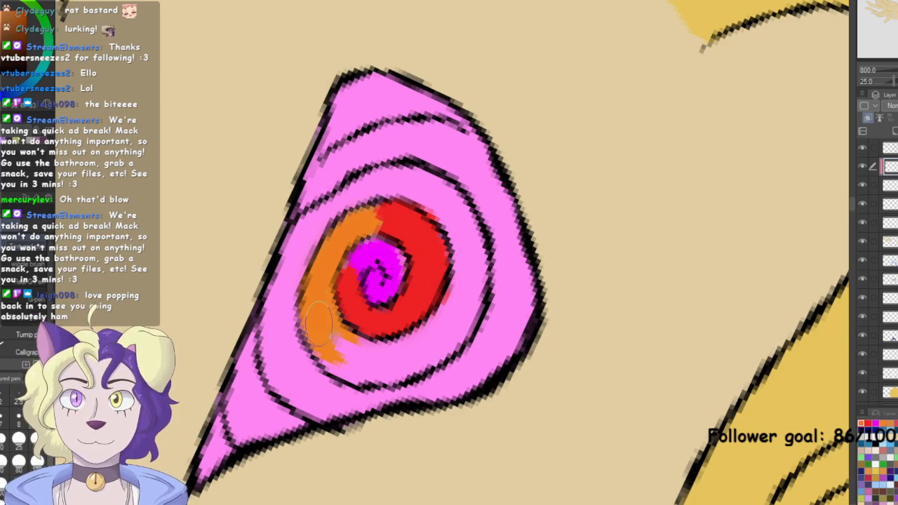
Extend the orange along the spiral band, paint the stretch following it golden yellow and fill the remaining gaps
left_click_drag(323, 328, 361, 354)
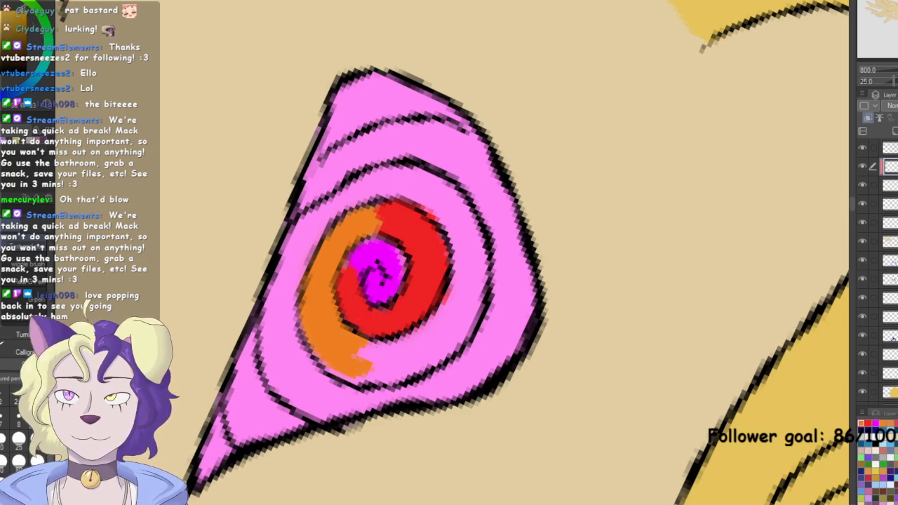
mouse_move(322, 332)
left_mouse_down()
mouse_move(365, 379)
mouse_move(318, 322)
mouse_move(364, 348)
left_mouse_up()
mouse_move(330, 295)
left_mouse_down()
mouse_move(363, 360)
mouse_move(325, 263)
mouse_move(322, 342)
mouse_move(309, 311)
mouse_move(398, 358)
mouse_move(340, 337)
mouse_move(411, 365)
mouse_move(381, 376)
mouse_move(379, 347)
mouse_move(422, 332)
mouse_move(400, 358)
mouse_move(415, 362)
mouse_move(430, 319)
left_mouse_up()
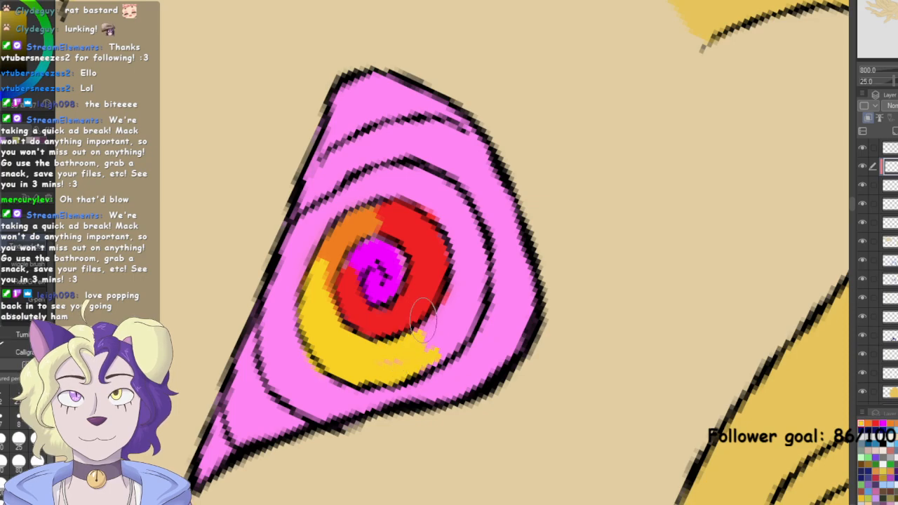
left_click(393, 262, "alt")
left_click_drag(392, 262, 398, 263)
left_click(395, 361, "alt")
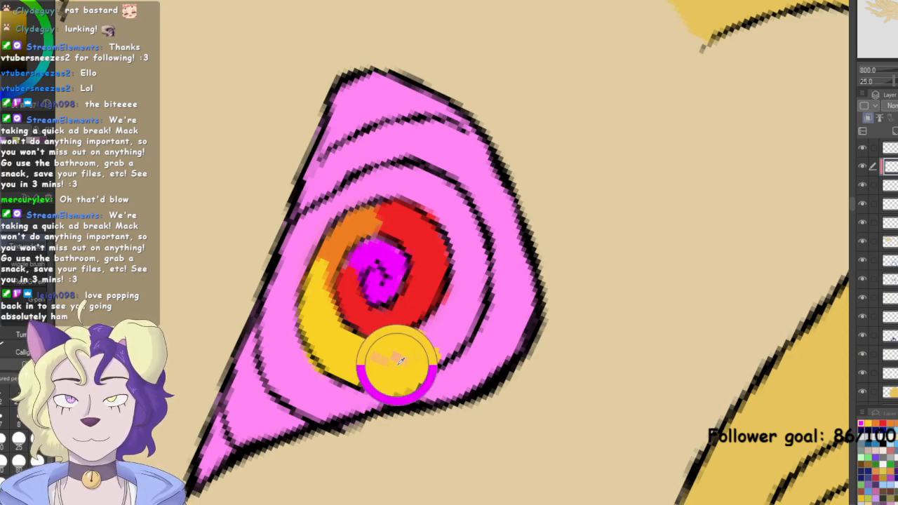
mouse_move(400, 372)
left_mouse_down()
mouse_move(363, 365)
mouse_move(412, 361)
mouse_move(409, 352)
mouse_move(432, 338)
mouse_move(412, 346)
mouse_move(419, 339)
mouse_move(428, 359)
left_mouse_up()
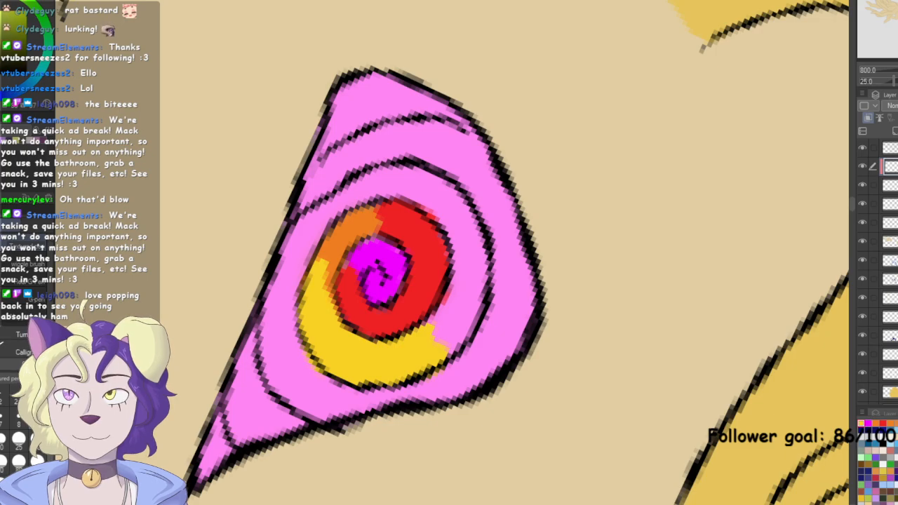
Continue the spiral band with a yellow-green stretch followed by a bright green one across the eye's upper part
mouse_move(445, 311)
left_mouse_down()
mouse_move(475, 297)
mouse_move(400, 362)
mouse_move(452, 335)
mouse_move(426, 358)
mouse_move(419, 348)
mouse_move(378, 363)
mouse_move(390, 377)
mouse_move(462, 294)
mouse_move(433, 341)
mouse_move(460, 280)
mouse_move(443, 317)
mouse_move(450, 320)
mouse_move(463, 248)
mouse_move(458, 319)
mouse_move(479, 283)
mouse_move(468, 299)
mouse_move(462, 224)
mouse_move(462, 307)
mouse_move(462, 225)
left_mouse_up()
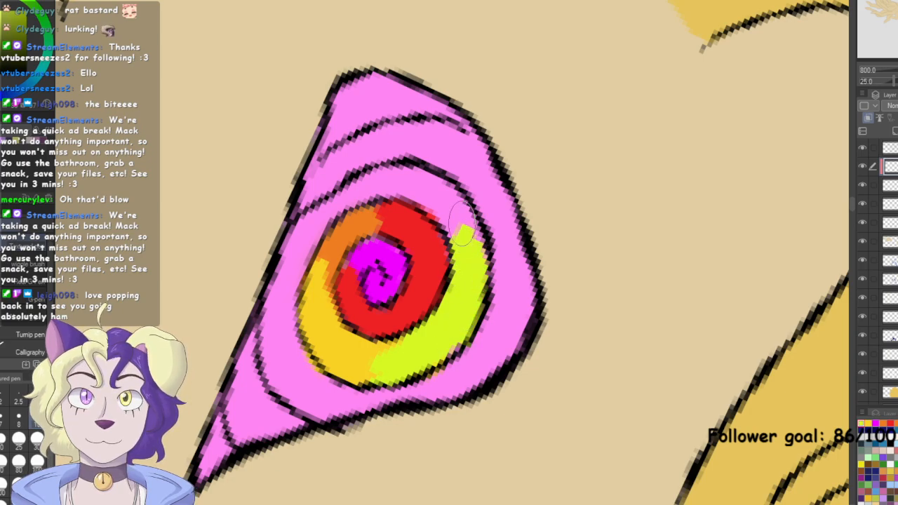
mouse_move(407, 182)
left_mouse_down()
mouse_move(457, 240)
mouse_move(411, 193)
mouse_move(455, 237)
mouse_move(424, 181)
mouse_move(469, 233)
left_mouse_up()
mouse_move(417, 202)
left_mouse_down()
mouse_move(379, 177)
mouse_move(329, 207)
mouse_move(410, 195)
mouse_move(321, 209)
mouse_move(423, 191)
mouse_move(349, 186)
mouse_move(304, 235)
mouse_move(384, 189)
mouse_move(302, 231)
mouse_move(360, 217)
left_mouse_up()
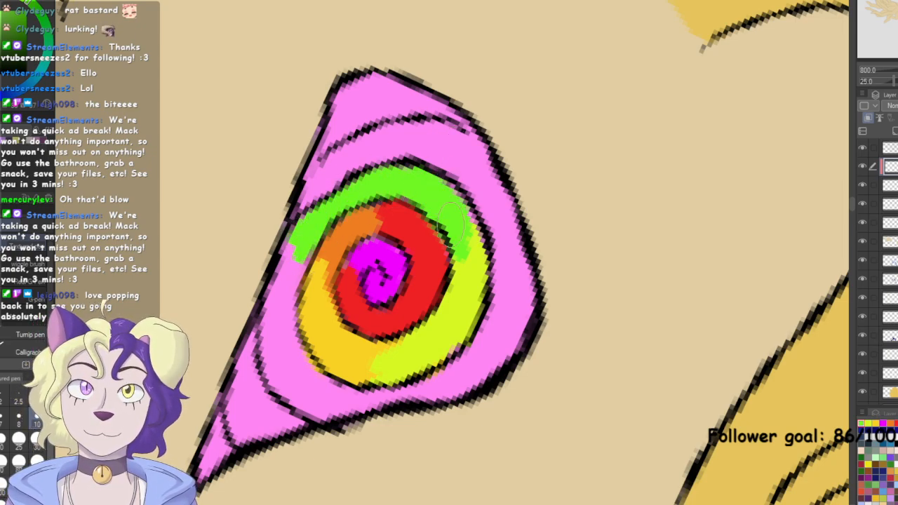
left_click_drag(463, 214, 443, 207)
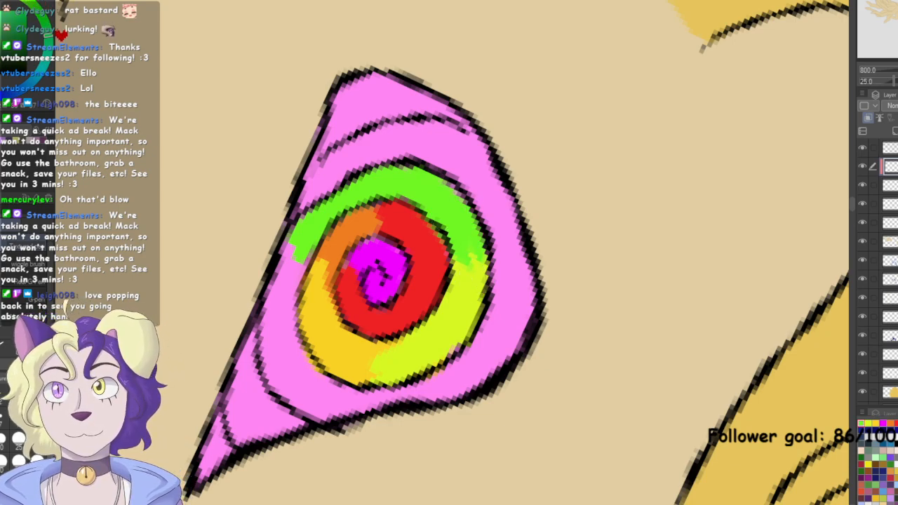
Continue the outer spiral band in mint green, cyan, light blue and deep blue
mouse_move(309, 242)
left_mouse_down()
mouse_move(281, 284)
mouse_move(292, 248)
mouse_move(281, 354)
mouse_move(271, 291)
mouse_move(315, 240)
mouse_move(288, 355)
left_mouse_up()
mouse_move(340, 206)
left_mouse_down()
mouse_move(300, 244)
mouse_move(331, 200)
mouse_move(314, 230)
mouse_move(294, 330)
mouse_move(328, 218)
mouse_move(295, 343)
mouse_move(287, 276)
mouse_move(272, 374)
mouse_move(302, 374)
left_mouse_up()
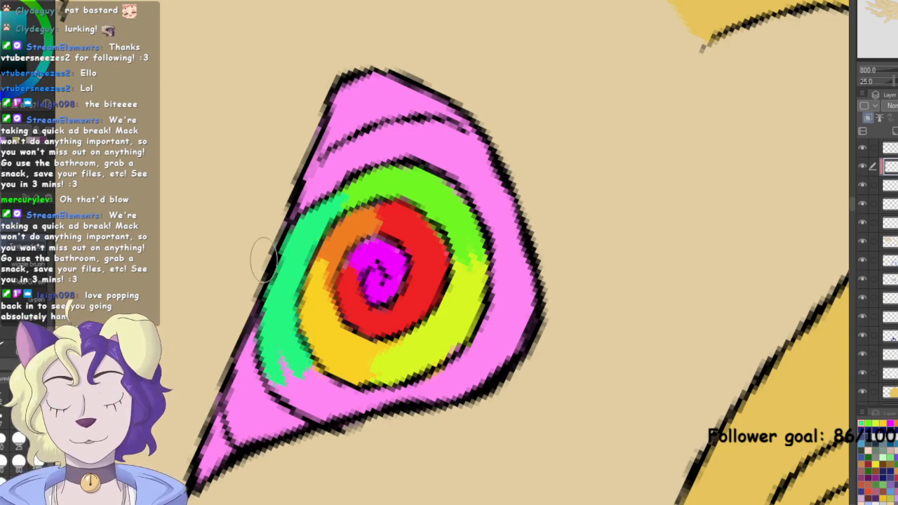
left_click_drag(284, 365, 298, 396)
mouse_move(273, 357)
left_mouse_down()
mouse_move(324, 414)
mouse_move(273, 364)
mouse_move(334, 403)
mouse_move(278, 315)
mouse_move(323, 382)
mouse_move(289, 340)
mouse_move(315, 374)
mouse_move(393, 405)
mouse_move(336, 391)
mouse_move(354, 409)
mouse_move(407, 407)
mouse_move(379, 404)
mouse_move(425, 367)
mouse_move(438, 322)
mouse_move(379, 390)
mouse_move(436, 385)
mouse_move(373, 409)
mouse_move(430, 413)
mouse_move(423, 367)
mouse_move(435, 384)
mouse_move(484, 343)
mouse_move(423, 387)
mouse_move(510, 309)
mouse_move(453, 389)
mouse_move(523, 327)
mouse_move(430, 391)
mouse_move(471, 371)
mouse_move(418, 390)
mouse_move(519, 261)
mouse_move(492, 340)
mouse_move(488, 201)
mouse_move(507, 354)
mouse_move(496, 190)
mouse_move(529, 324)
mouse_move(504, 172)
mouse_move(530, 309)
mouse_move(486, 198)
mouse_move(500, 298)
left_mouse_up()
mouse_move(449, 154)
left_mouse_down()
mouse_move(507, 252)
mouse_move(443, 141)
mouse_move(506, 256)
mouse_move(443, 125)
mouse_move(519, 251)
mouse_move(463, 132)
mouse_move(512, 191)
mouse_move(447, 139)
mouse_move(352, 148)
mouse_move(464, 146)
mouse_move(361, 149)
mouse_move(475, 183)
mouse_move(379, 139)
mouse_move(472, 153)
mouse_move(373, 143)
mouse_move(394, 136)
mouse_move(352, 160)
mouse_move(414, 154)
mouse_move(354, 144)
left_mouse_up()
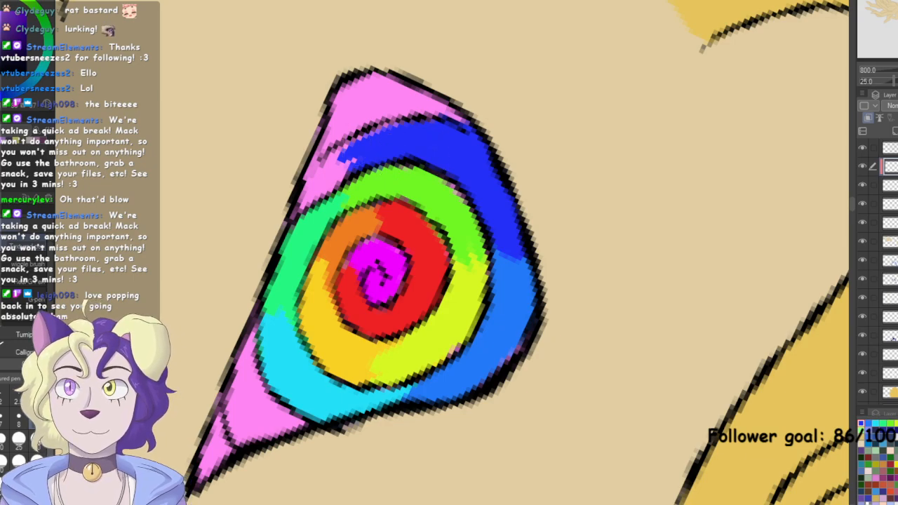
Paint both ends of the outer spiral band purple and fill the eye's two outermost corners with magenta
mouse_move(372, 144)
left_mouse_down()
mouse_move(282, 213)
mouse_move(320, 184)
mouse_move(380, 156)
left_mouse_up()
mouse_move(244, 358)
left_mouse_down()
mouse_move(249, 455)
mouse_move(240, 368)
mouse_move(246, 337)
mouse_move(321, 450)
mouse_move(252, 365)
mouse_move(338, 452)
mouse_move(249, 357)
mouse_move(277, 454)
mouse_move(272, 414)
left_mouse_up()
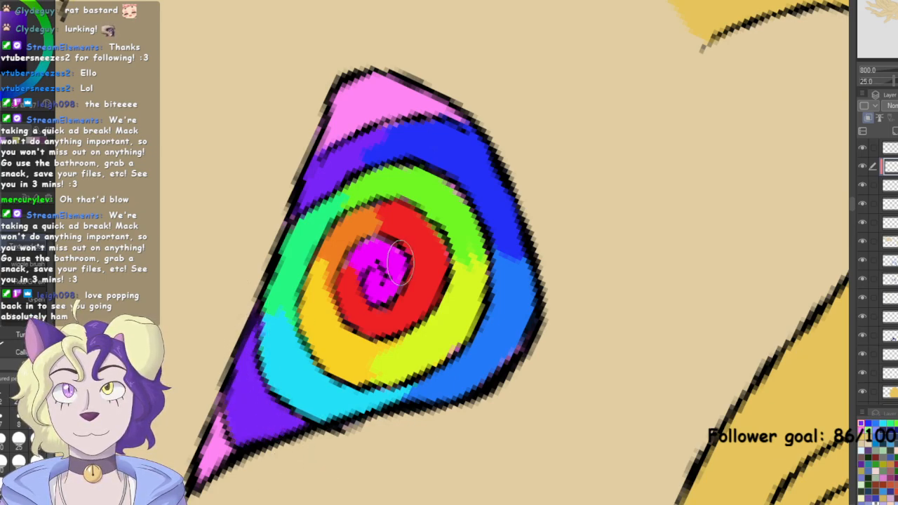
left_click(392, 258, "alt")
mouse_move(316, 142)
left_mouse_down()
mouse_move(468, 97)
mouse_move(346, 129)
mouse_move(367, 115)
mouse_move(465, 105)
mouse_move(331, 126)
mouse_move(398, 78)
mouse_move(346, 90)
mouse_move(419, 83)
left_mouse_up()
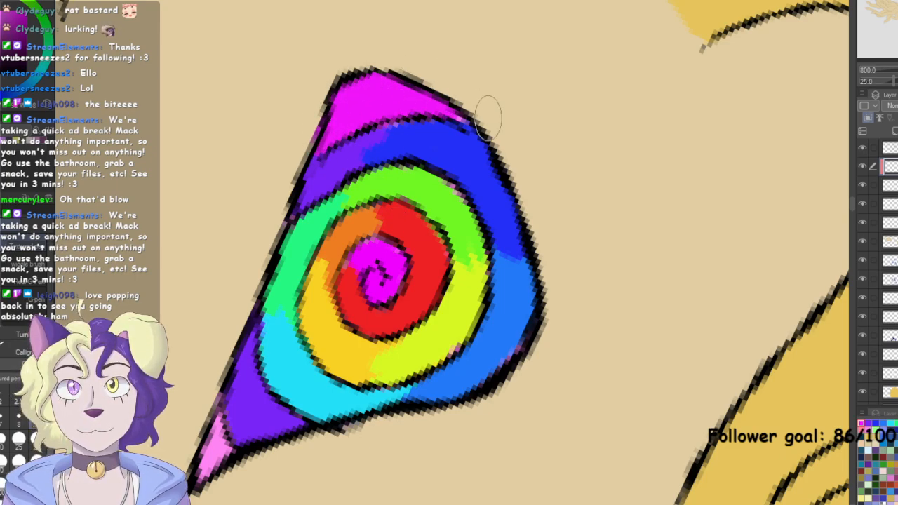
left_click_drag(200, 423, 203, 399)
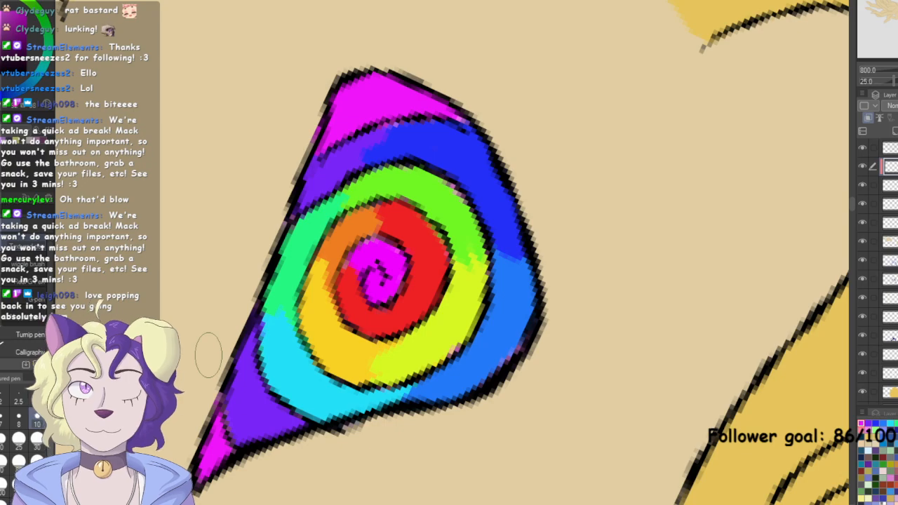
key("minus")
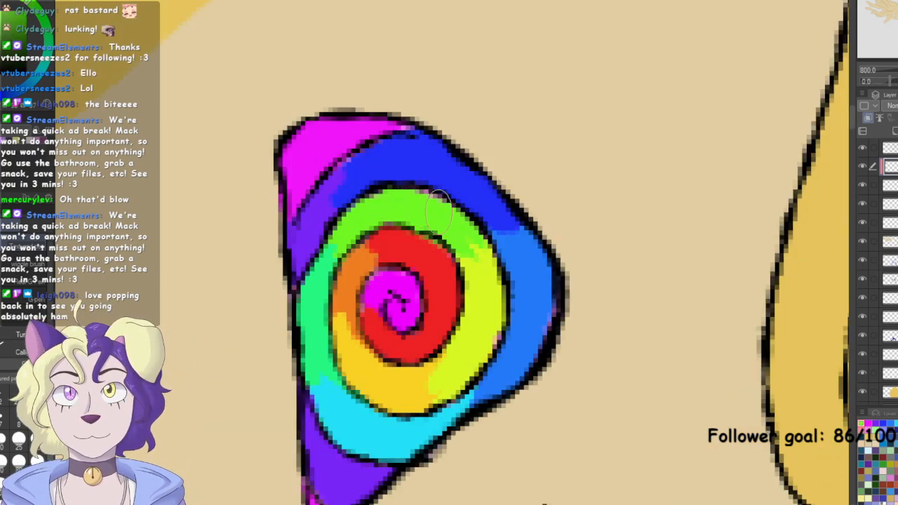
left_click(385, 161, "alt")
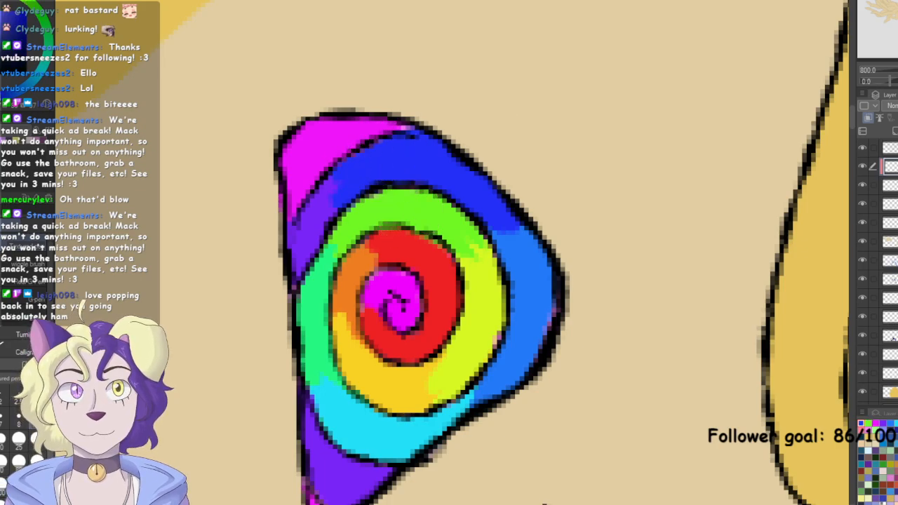
Examine the forehead eye's rainbow spiral both at the scale of the character and close up
key("ctrl+minus")
key("ctrl+minus")
key("ctrl+minus")
key("ctrl+minus")
key("ctrl+minus")
key("ctrl+minus")
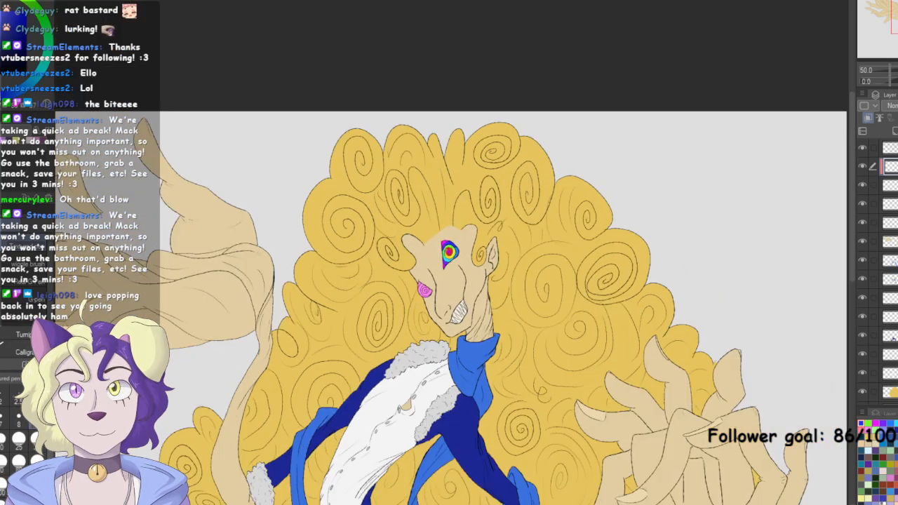
key("ctrl+plus")
key("ctrl+plus")
key("ctrl+plus")
key("ctrl+plus")
key("ctrl+plus")
key("ctrl+plus")
key("ctrl+plus")
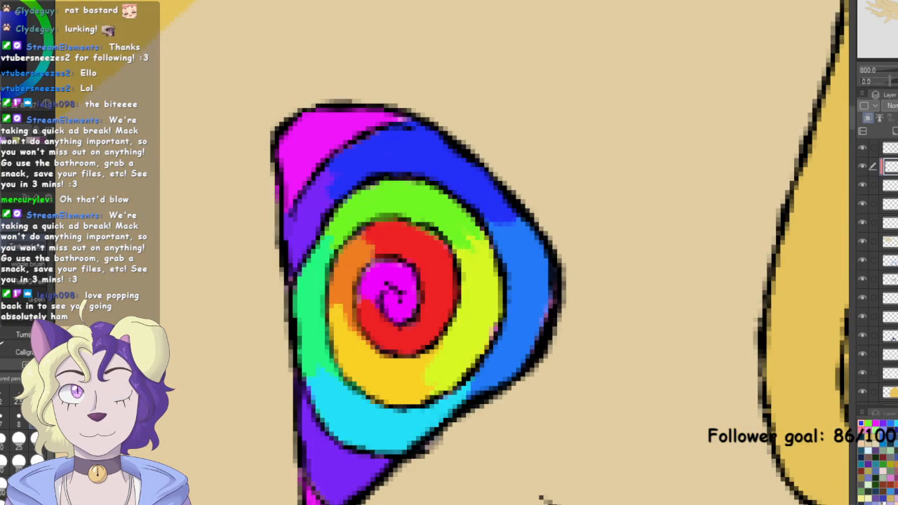
key("ctrl+minus")
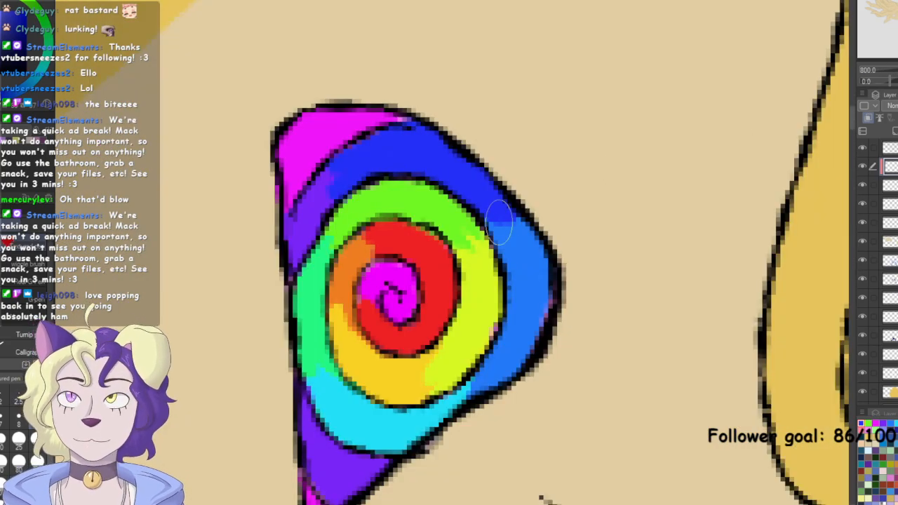
Blend the borders between the warm colors, yellow and green in the forehead eye's spiral, redoing the yellow-to-green blend
key("j")
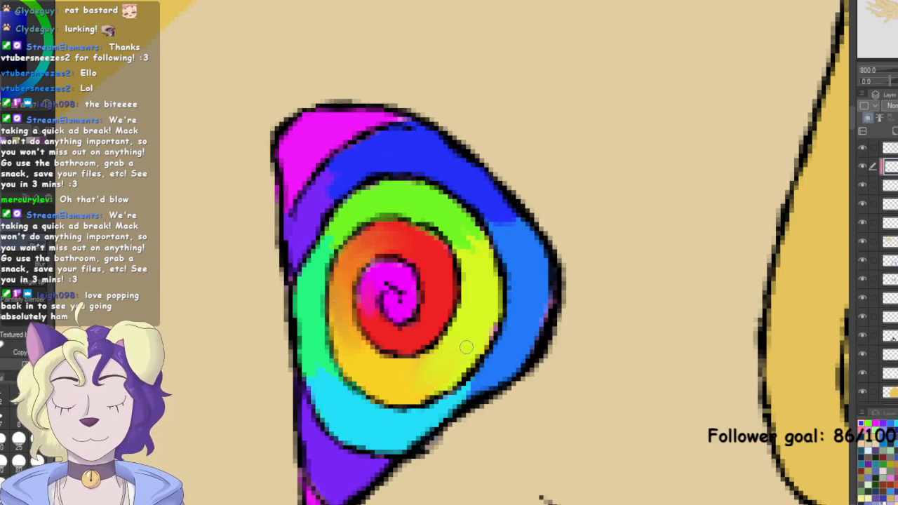
left_click_drag(453, 360, 433, 378)
left_click_drag(472, 250, 475, 240)
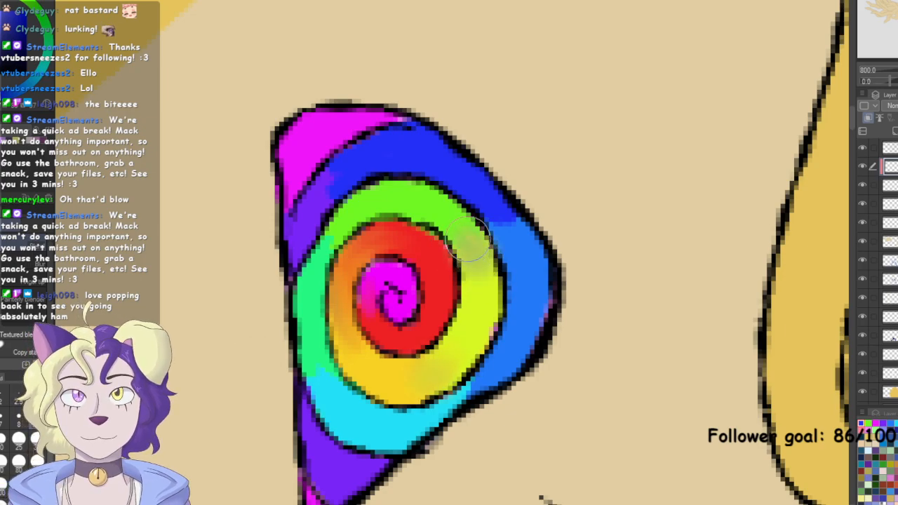
key("ctrl+z")
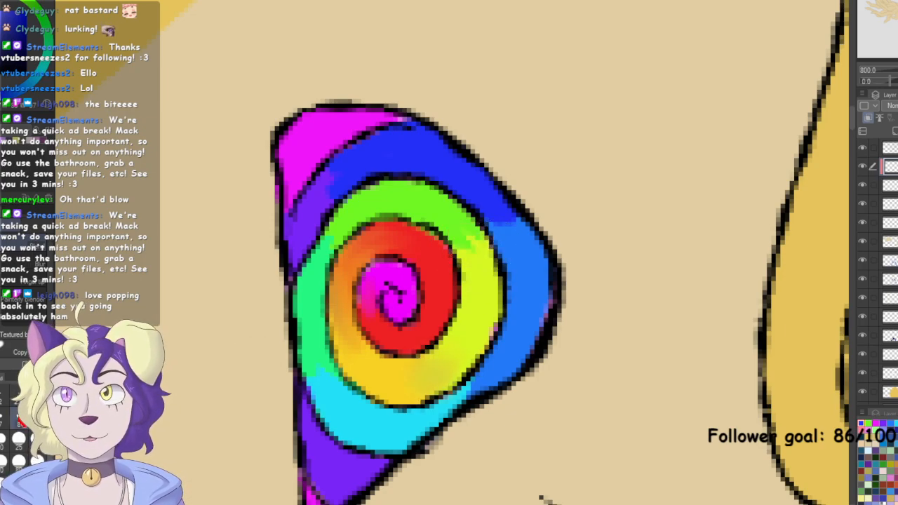
left_click_drag(477, 256, 466, 247)
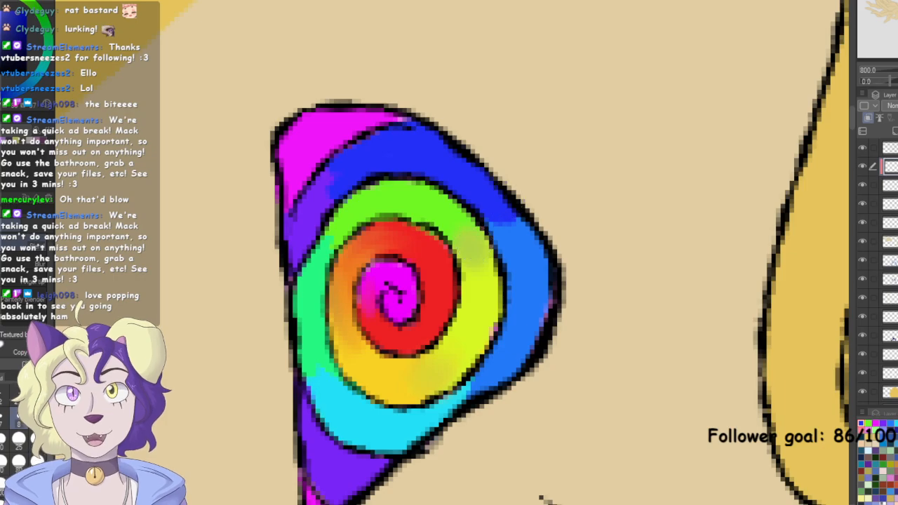
Inspect the partly blended spiral against the character and at pixel level
key("ctrl+0")
left_click_drag(640, 139, 453, 251)
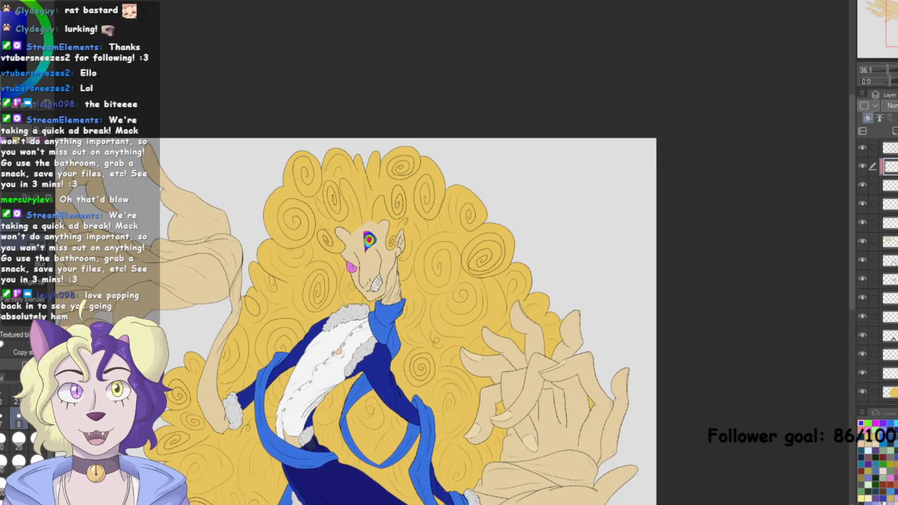
key("ctrl+plus")
key("ctrl+plus")
key("ctrl+plus")
key("ctrl+plus")
key("ctrl+plus")
key("ctrl+plus")
key("ctrl+plus")
left_click_drag(393, 70, 533, 489)
key("ctrl+plus")
key("ctrl+plus")
key("ctrl+plus")
key("ctrl+plus")
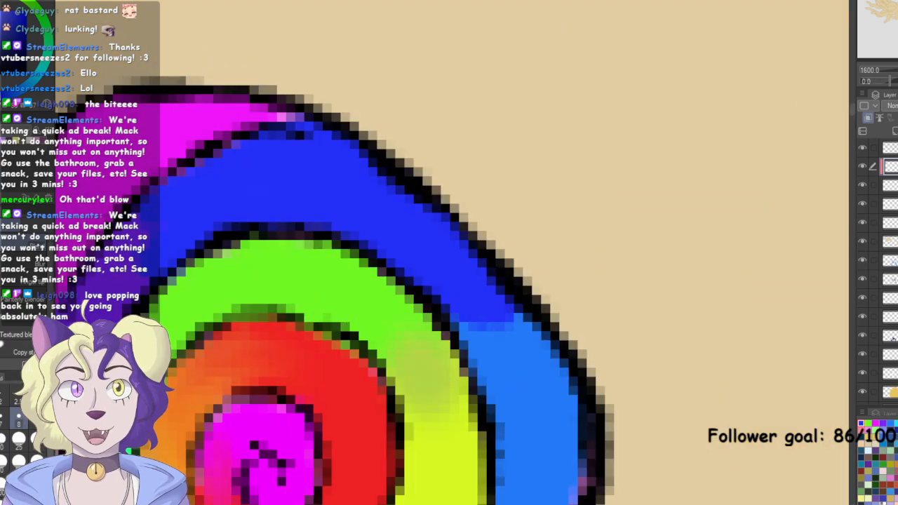
left_click_drag(853, 110, 852, 113)
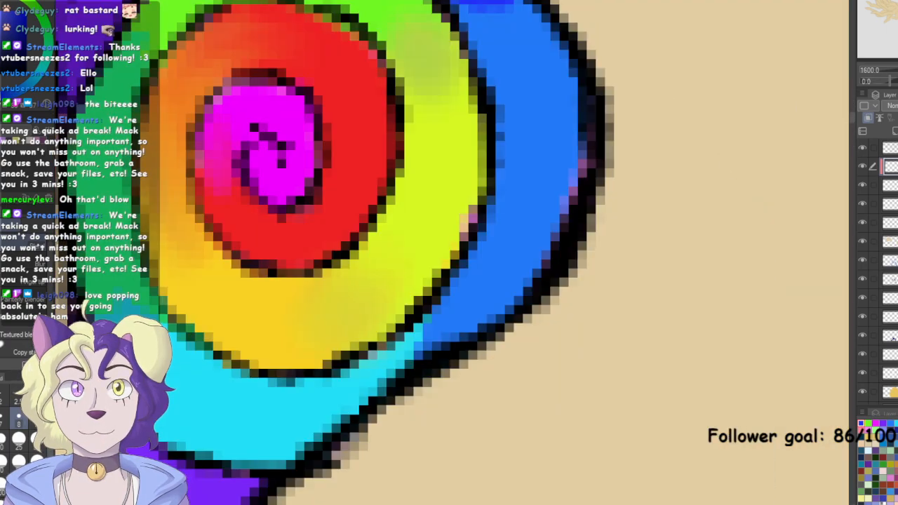
Blend the outer band's borders from cyan through light blue and deep blue into purple
key("ctrl+minus")
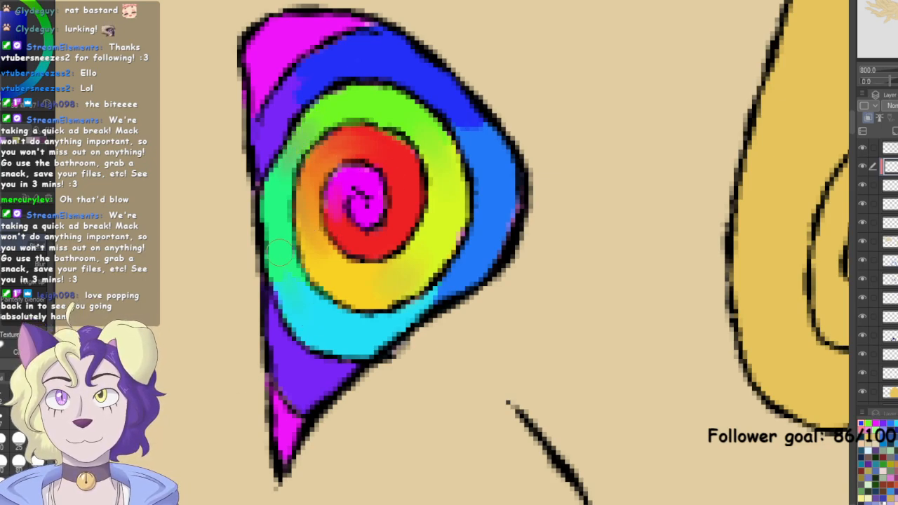
left_click_drag(474, 258, 474, 264)
mouse_move(437, 301)
left_mouse_down()
mouse_move(421, 327)
mouse_move(471, 273)
left_mouse_up()
mouse_move(487, 149)
left_mouse_down()
mouse_move(456, 140)
mouse_move(494, 163)
mouse_move(439, 68)
left_mouse_up()
mouse_move(510, 171)
left_mouse_down()
mouse_move(449, 97)
mouse_move(397, 61)
left_mouse_up()
left_click_drag(314, 70, 300, 92)
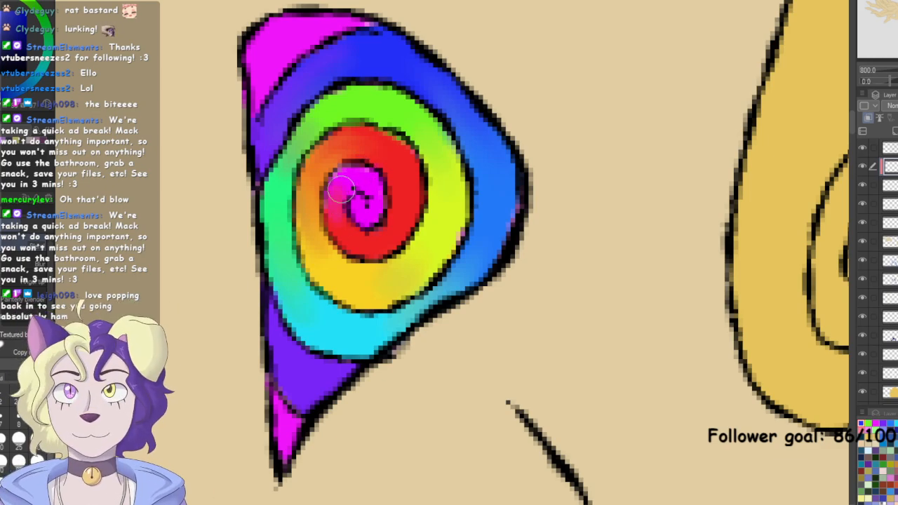
Smooth the inner spiral with pinkish red between the magenta center and the red, and red-orange between the red and orange
left_click(401, 220, "alt")
left_click(386, 185, "alt")
left_click(412, 200, "alt")
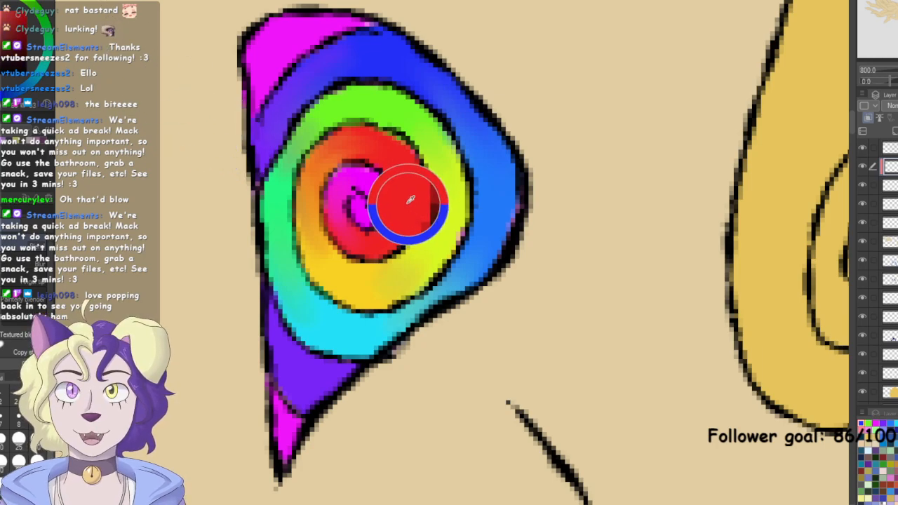
left_click_drag(410, 201, 405, 188)
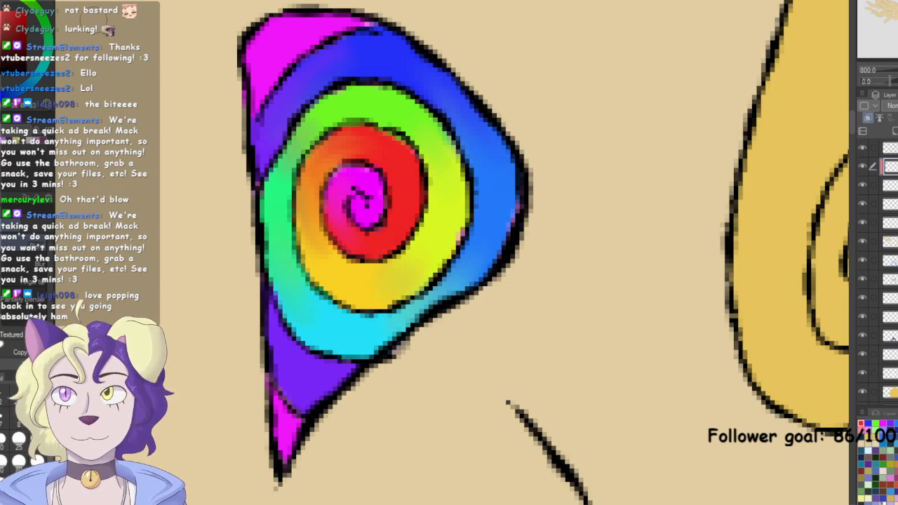
left_click(2, 3)
mouse_move(372, 143)
left_mouse_down()
mouse_move(349, 143)
mouse_move(390, 148)
mouse_move(334, 139)
mouse_move(368, 147)
mouse_move(349, 146)
mouse_move(365, 146)
mouse_move(351, 156)
mouse_move(405, 163)
left_mouse_up()
key("p")
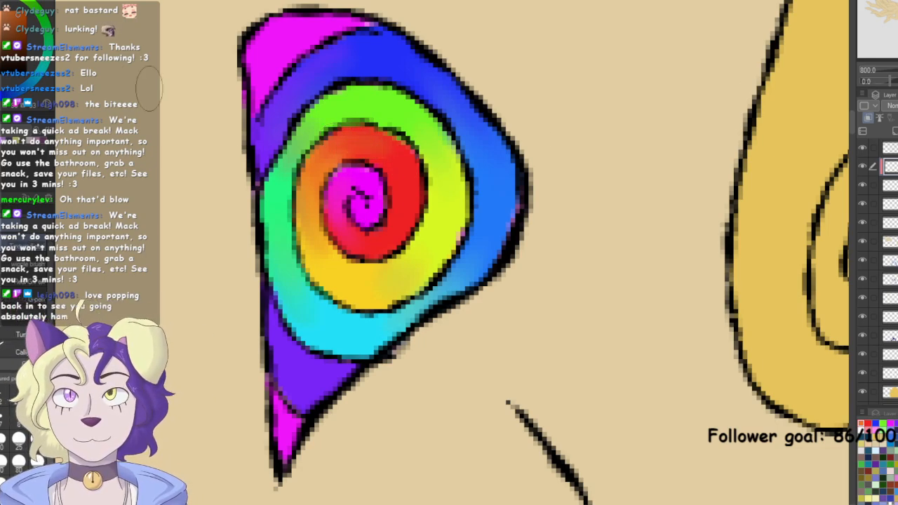
mouse_move(345, 197)
left_mouse_down()
mouse_move(351, 228)
mouse_move(336, 201)
mouse_move(365, 243)
mouse_move(325, 203)
mouse_move(366, 223)
mouse_move(348, 230)
mouse_move(371, 252)
mouse_move(303, 181)
mouse_move(393, 245)
left_mouse_up()
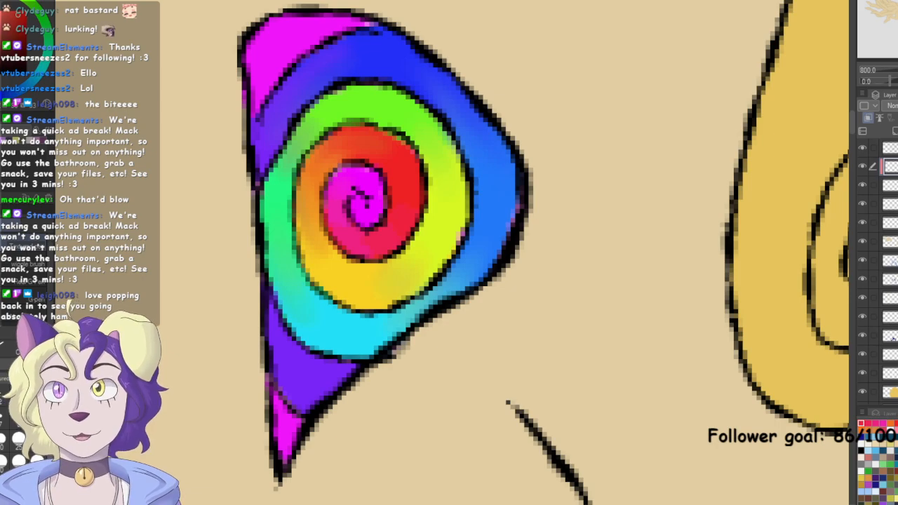
mouse_move(377, 154)
left_mouse_down()
mouse_move(386, 150)
mouse_move(391, 165)
mouse_move(368, 144)
mouse_move(402, 167)
mouse_move(379, 144)
mouse_move(377, 155)
mouse_move(385, 148)
mouse_move(350, 147)
mouse_move(359, 143)
mouse_move(323, 158)
mouse_move(330, 147)
left_mouse_up()
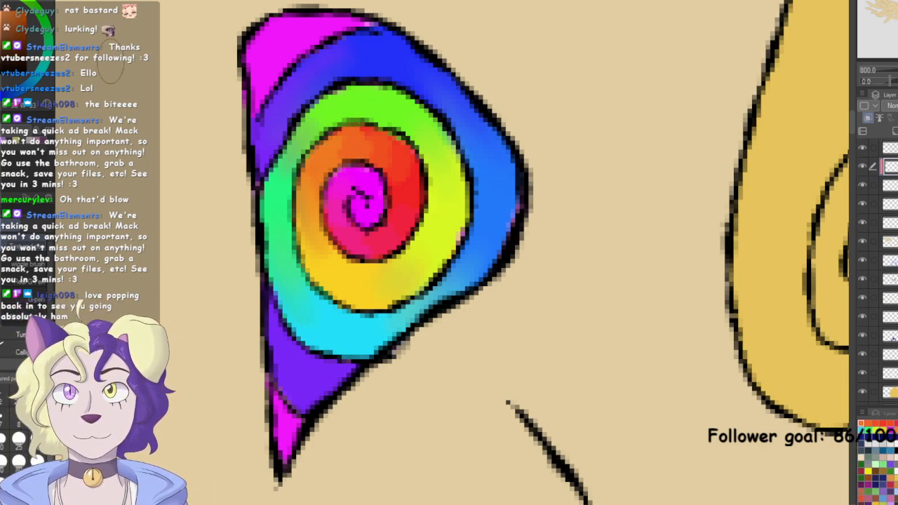
Repaint the forehead eye's spiral with a smoother progression from orange through yellow and yellow-green to green
left_click_drag(334, 160, 316, 169)
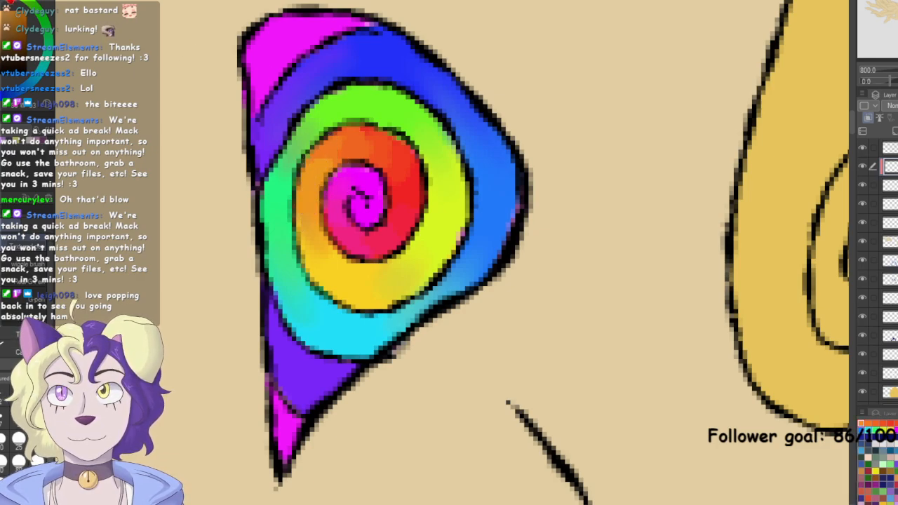
mouse_move(320, 235)
left_mouse_down()
mouse_move(304, 212)
mouse_move(341, 234)
mouse_move(310, 248)
mouse_move(322, 241)
mouse_move(352, 275)
mouse_move(377, 242)
left_mouse_up()
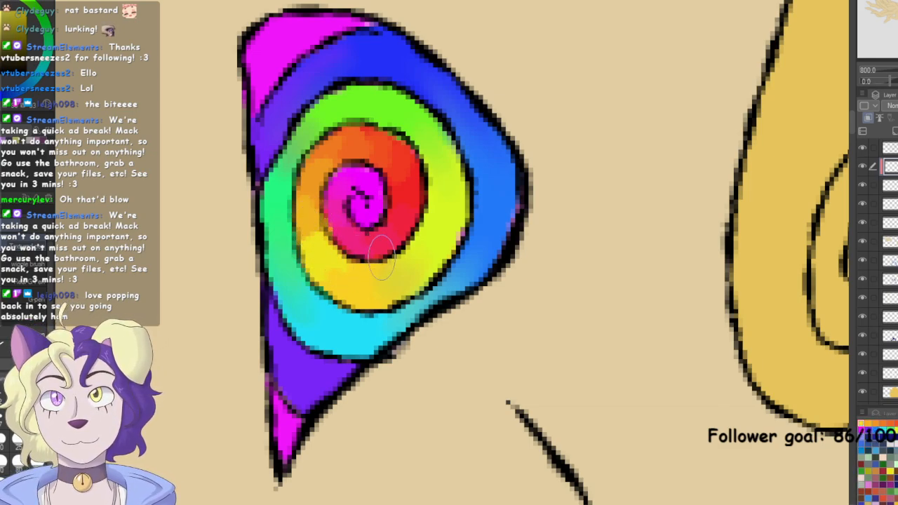
mouse_move(333, 275)
left_mouse_down()
mouse_move(374, 298)
mouse_move(348, 289)
mouse_move(335, 270)
mouse_move(398, 277)
mouse_move(359, 304)
mouse_move(410, 270)
left_mouse_up()
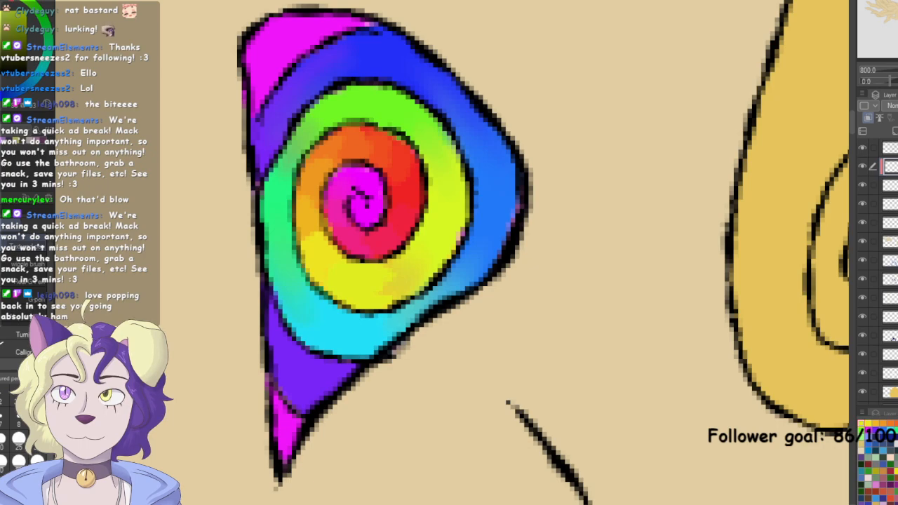
mouse_move(417, 256)
left_mouse_down()
mouse_move(387, 300)
mouse_move(412, 278)
mouse_move(399, 256)
mouse_move(417, 262)
mouse_move(451, 240)
mouse_move(417, 245)
mouse_move(424, 236)
mouse_move(420, 268)
mouse_move(452, 239)
left_mouse_up()
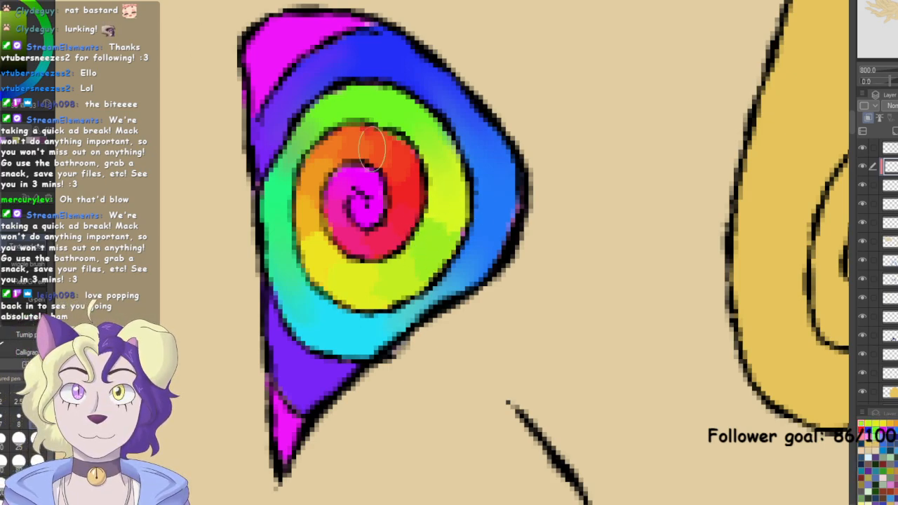
mouse_move(432, 236)
left_mouse_down()
mouse_move(437, 195)
mouse_move(438, 237)
mouse_move(456, 183)
mouse_move(446, 242)
mouse_move(459, 201)
left_mouse_up()
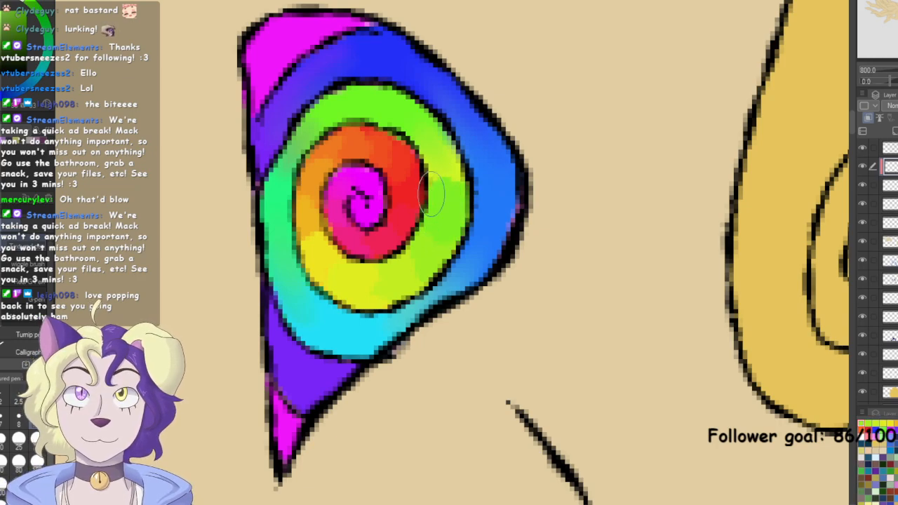
mouse_move(442, 162)
left_mouse_down()
mouse_move(447, 182)
mouse_move(438, 145)
mouse_move(459, 193)
mouse_move(420, 102)
left_mouse_up()
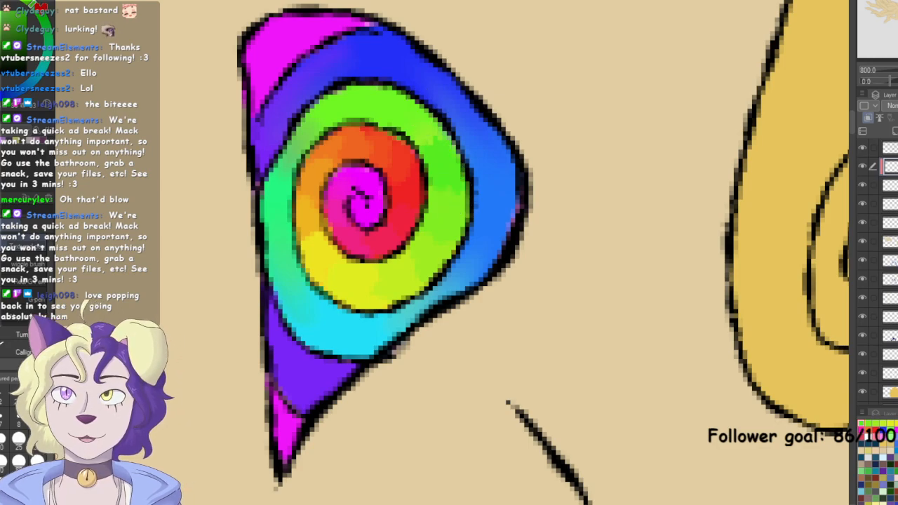
mouse_move(434, 153)
left_mouse_down()
mouse_move(398, 119)
mouse_move(430, 149)
mouse_move(415, 112)
mouse_move(435, 122)
mouse_move(412, 102)
mouse_move(446, 152)
mouse_move(355, 94)
left_mouse_up()
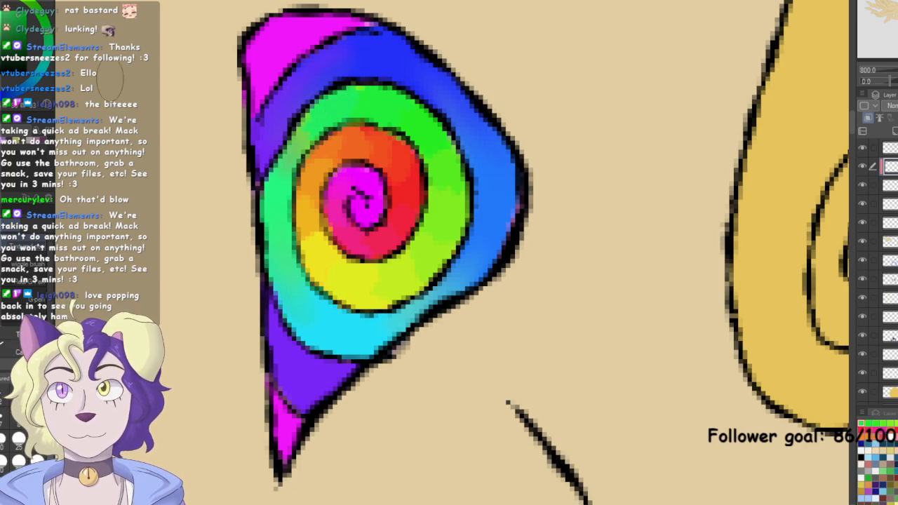
Continue the forehead eye's spiral outward from green through teal and cyan to deep blue
left_click_drag(308, 125, 289, 146)
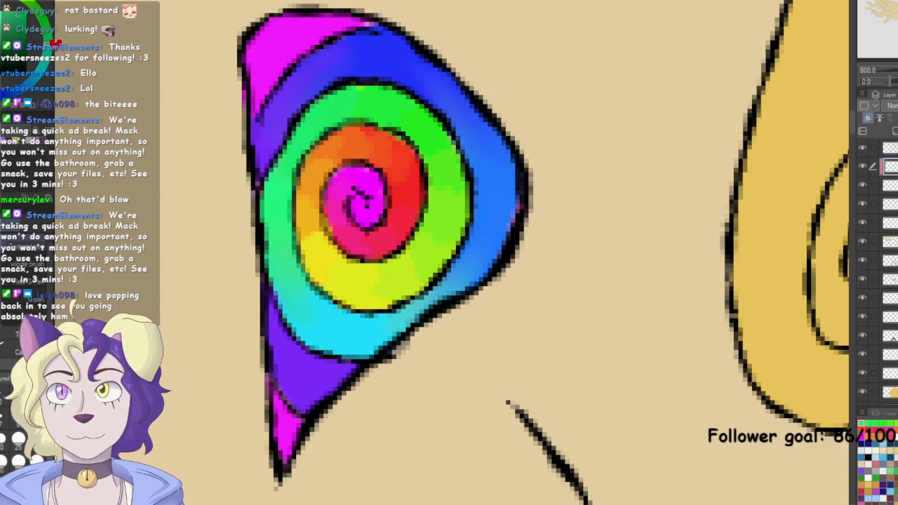
mouse_move(293, 174)
left_mouse_down()
mouse_move(265, 226)
mouse_move(284, 224)
mouse_move(275, 232)
mouse_move(274, 192)
mouse_move(286, 212)
mouse_move(281, 251)
left_mouse_up()
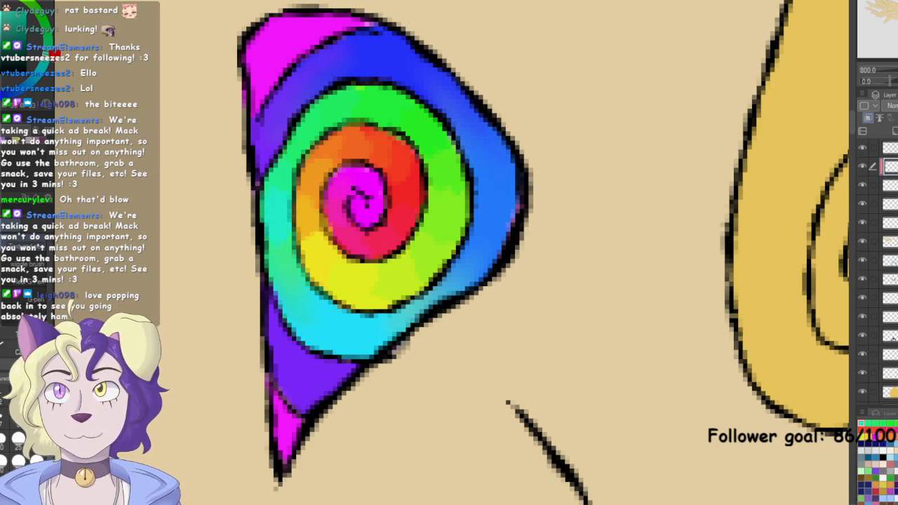
mouse_move(288, 181)
left_mouse_down()
mouse_move(275, 203)
mouse_move(261, 187)
left_mouse_up()
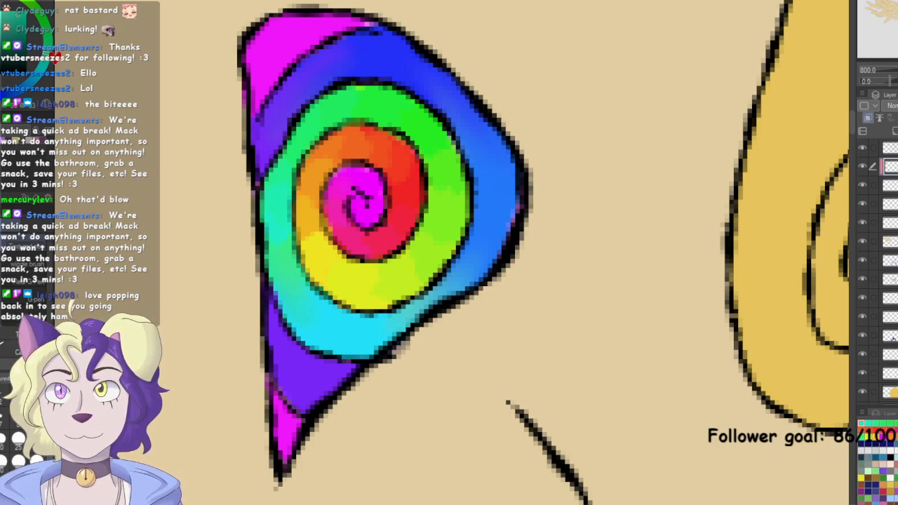
mouse_move(280, 224)
left_mouse_down()
mouse_move(280, 232)
mouse_move(265, 216)
left_mouse_up()
left_click(44, 61)
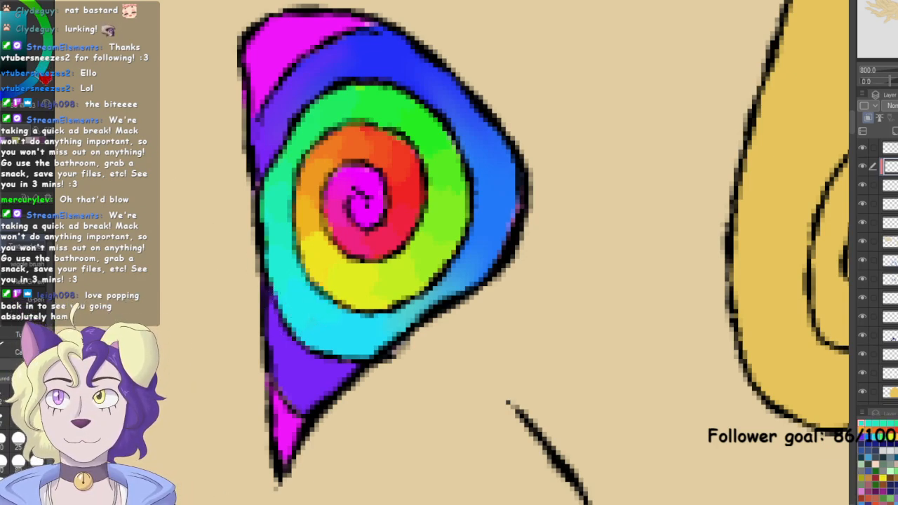
mouse_move(294, 321)
left_mouse_down()
mouse_move(342, 345)
mouse_move(321, 303)
mouse_move(362, 322)
mouse_move(347, 336)
mouse_move(381, 341)
mouse_move(367, 350)
mouse_move(403, 317)
mouse_move(387, 336)
left_mouse_up()
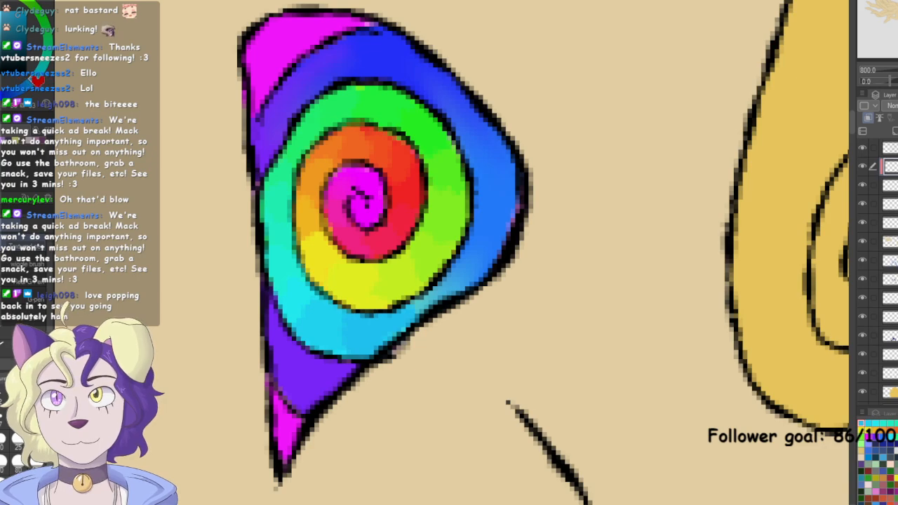
mouse_move(404, 330)
left_mouse_down()
mouse_move(425, 309)
mouse_move(421, 298)
mouse_move(403, 334)
mouse_move(435, 299)
left_mouse_up()
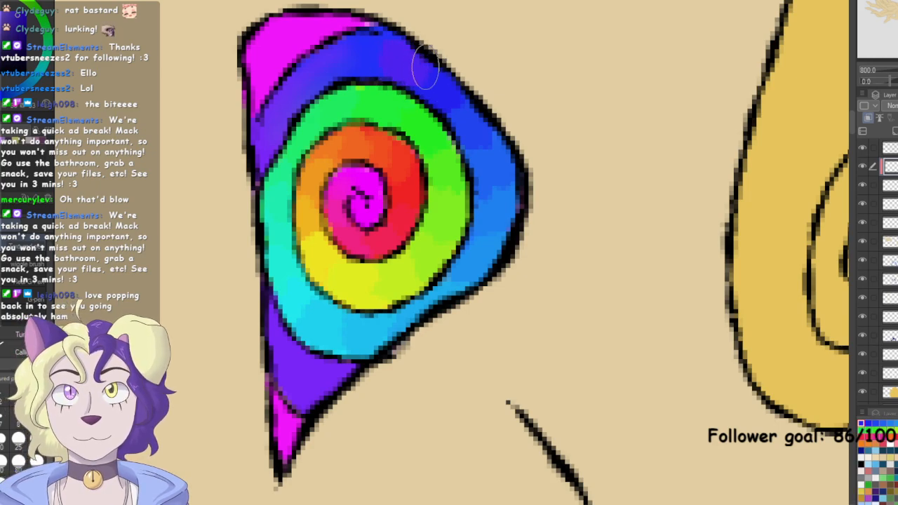
Finish the forehead eye's outer band in purple, magenta and pink, with red in the upper corner and orange-red in the lower tip
mouse_move(379, 61)
left_mouse_down()
mouse_move(350, 47)
mouse_move(391, 47)
mouse_move(334, 50)
mouse_move(355, 40)
mouse_move(340, 70)
left_mouse_up()
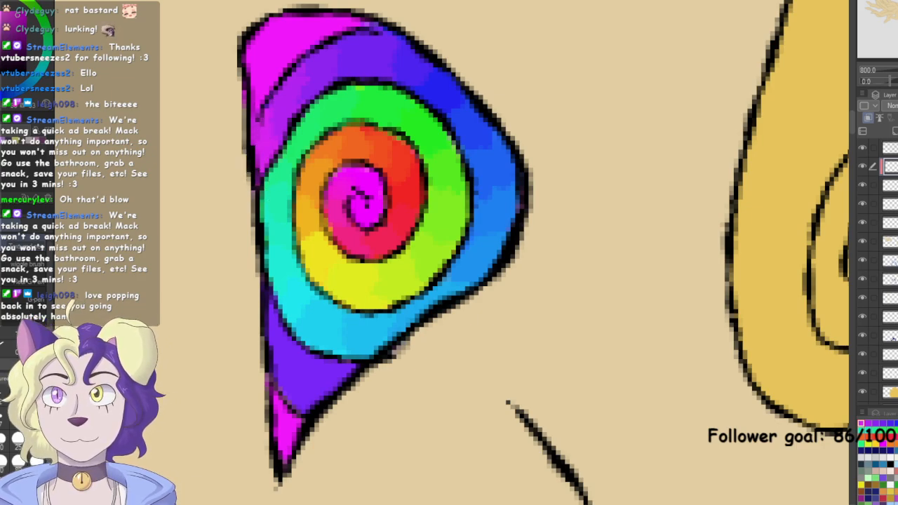
mouse_move(285, 325)
left_mouse_down()
mouse_move(274, 350)
mouse_move(270, 306)
mouse_move(277, 366)
mouse_move(290, 349)
mouse_move(283, 373)
mouse_move(292, 357)
mouse_move(317, 367)
left_mouse_up()
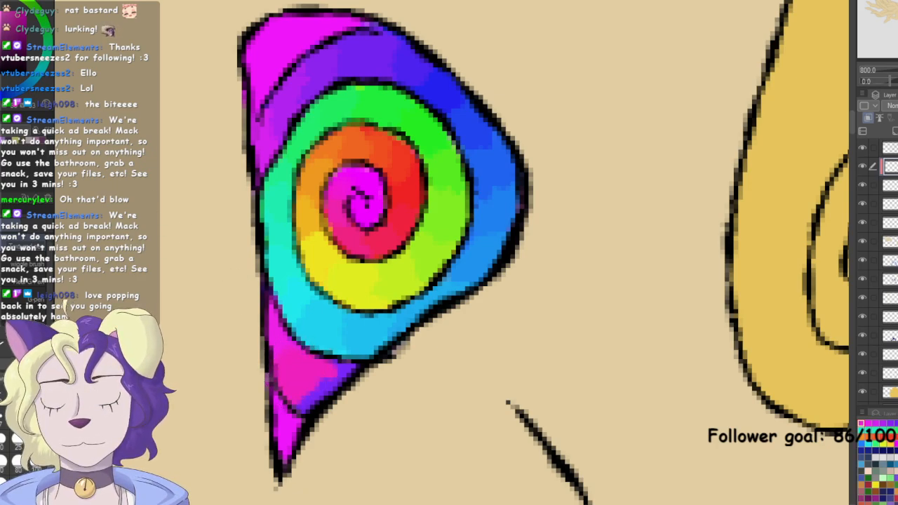
mouse_move(302, 374)
left_mouse_down()
mouse_move(301, 412)
mouse_move(342, 377)
mouse_move(331, 368)
left_mouse_up()
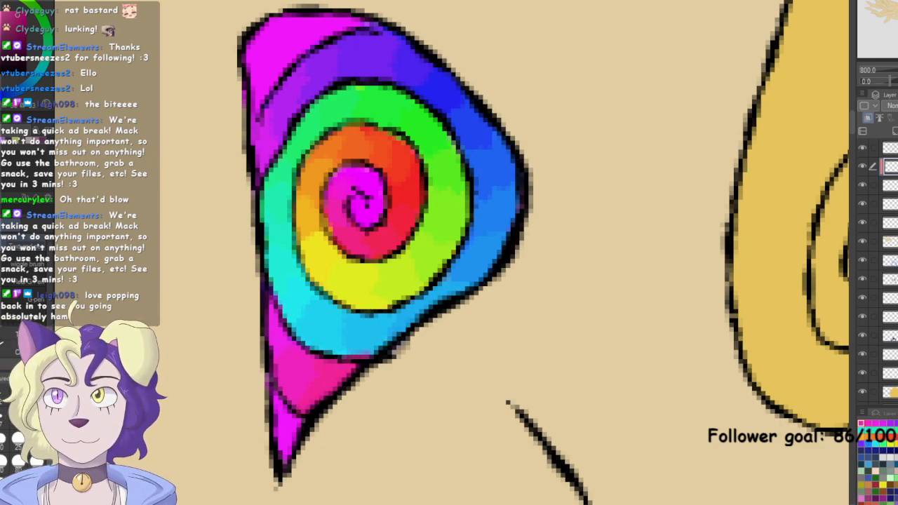
mouse_move(357, 26)
left_mouse_down()
mouse_move(294, 52)
mouse_move(296, 32)
mouse_move(366, 24)
mouse_move(286, 28)
mouse_move(289, 51)
mouse_move(291, 8)
mouse_move(292, 20)
mouse_move(260, 41)
mouse_move(279, 61)
mouse_move(290, 44)
mouse_move(281, 22)
left_mouse_up()
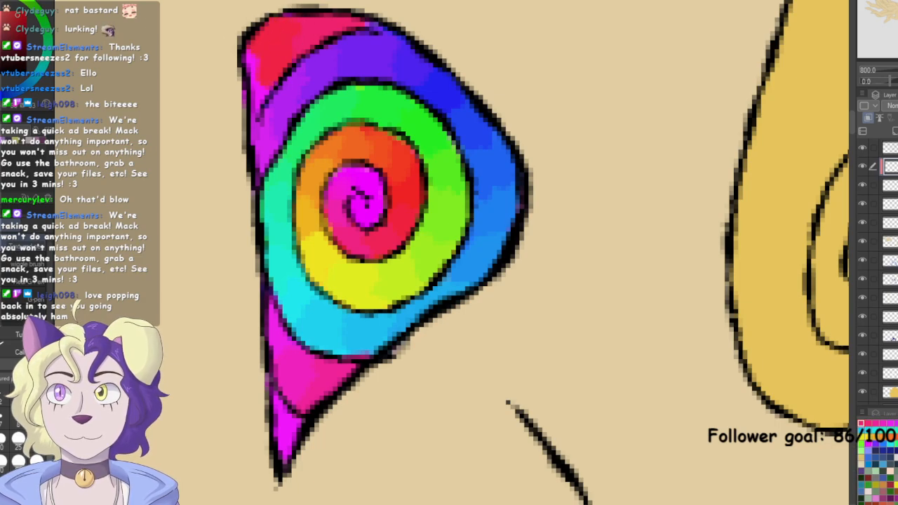
mouse_move(263, 83)
left_mouse_down()
mouse_move(252, 64)
mouse_move(257, 113)
left_mouse_up()
mouse_move(271, 383)
left_mouse_down()
mouse_move(289, 433)
mouse_move(280, 442)
mouse_move(308, 432)
mouse_move(269, 396)
left_mouse_up()
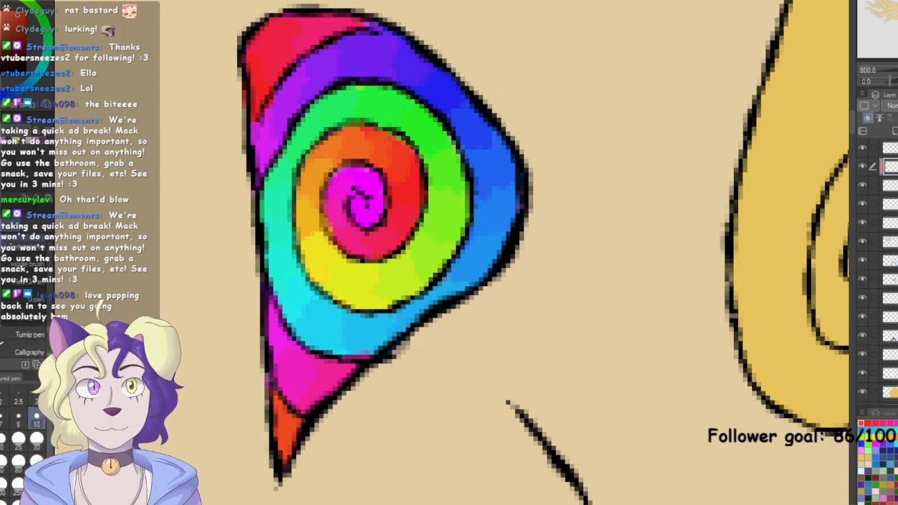
Examine the recolored forehead eye against the whole character
key("ctrl+minus")
key("ctrl+minus")
key("ctrl+minus")
key("ctrl+minus")
key("ctrl+minus")
key("ctrl+minus")
key("ctrl+minus")
key("ctrl+minus")
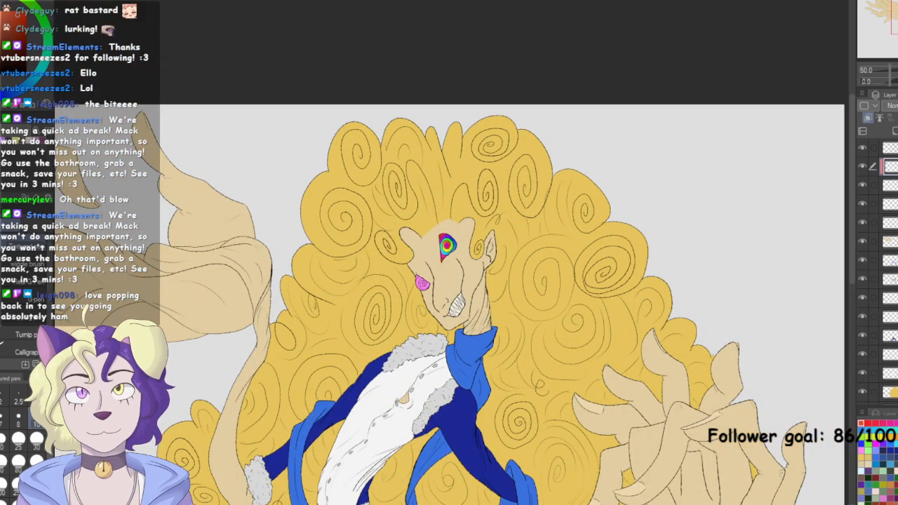
left_click_drag(450, 294, 480, 187)
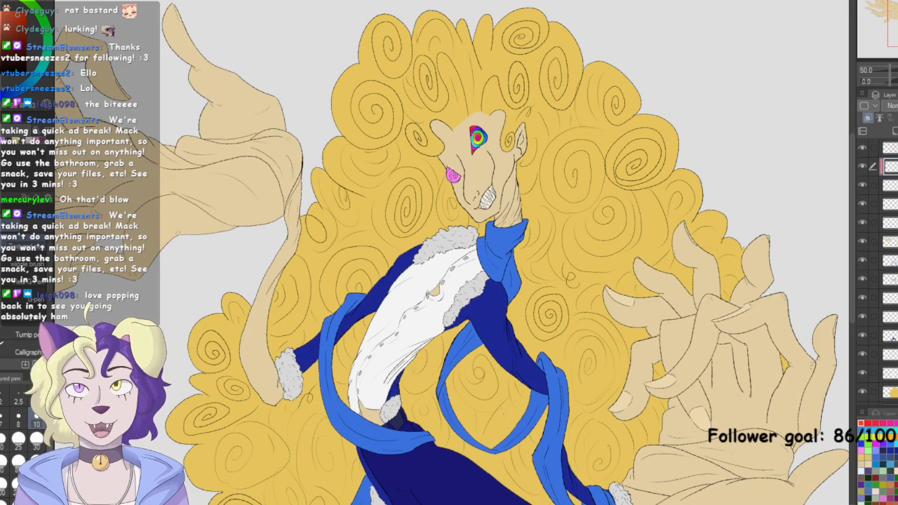
key("ctrl+minus")
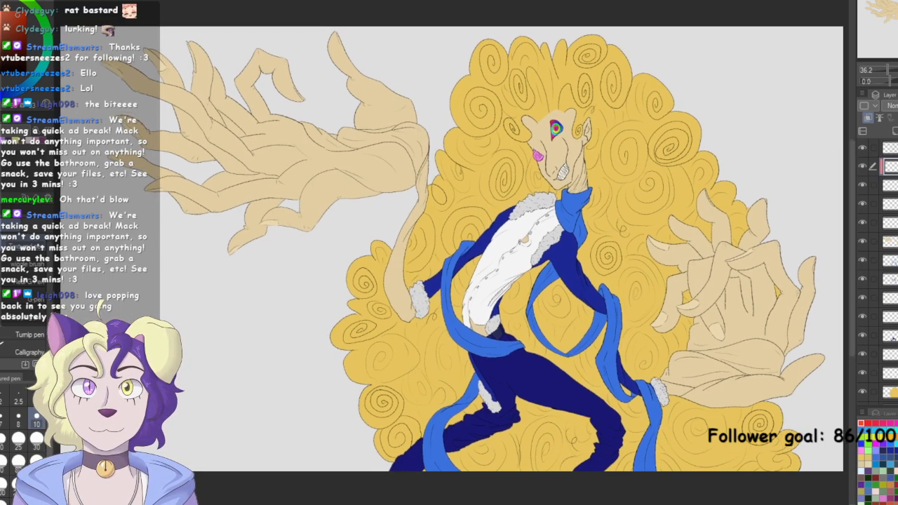
Paint over the pink base of the lower eye's spiral with bright green
left_click_drag(491, 253, 451, 283)
key("ctrl+plus")
key("ctrl+plus")
key("ctrl+plus")
key("ctrl+plus")
key("ctrl+plus")
key("ctrl+plus")
key("ctrl+plus")
left_click_drag(597, 4, 322, 501)
left_click_drag(561, 211, 323, 371)
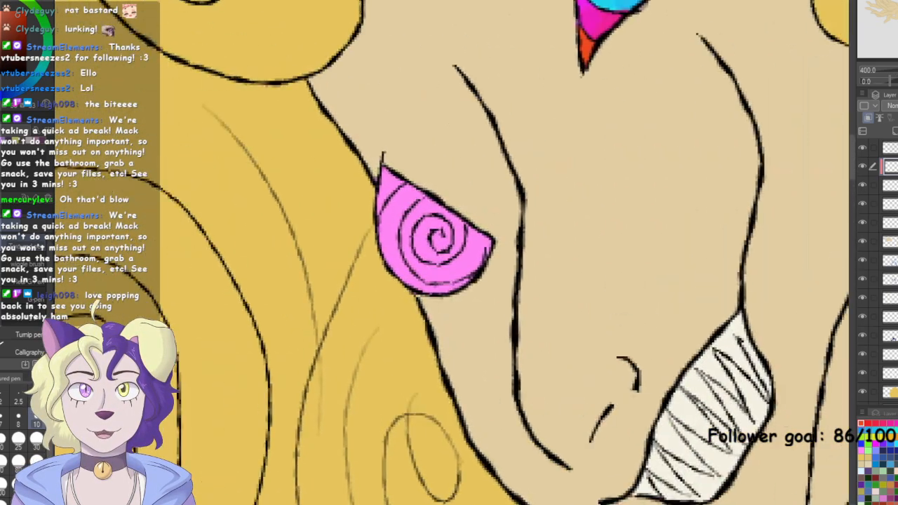
key("ctrl+plus")
key("ctrl+plus")
key("ctrl+plus")
key("ctrl+plus")
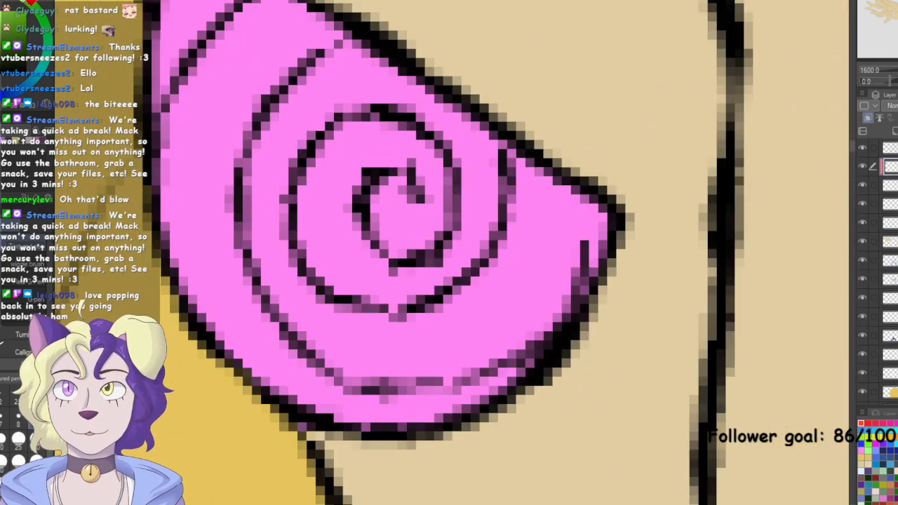
mouse_move(394, 200)
left_mouse_down()
mouse_move(410, 228)
mouse_move(386, 204)
mouse_move(417, 201)
mouse_move(395, 228)
mouse_move(418, 204)
mouse_move(414, 221)
mouse_move(430, 197)
mouse_move(428, 179)
mouse_move(380, 142)
mouse_move(339, 238)
mouse_move(452, 249)
mouse_move(342, 151)
mouse_move(419, 272)
mouse_move(462, 127)
mouse_move(388, 78)
mouse_move(389, 56)
left_mouse_up()
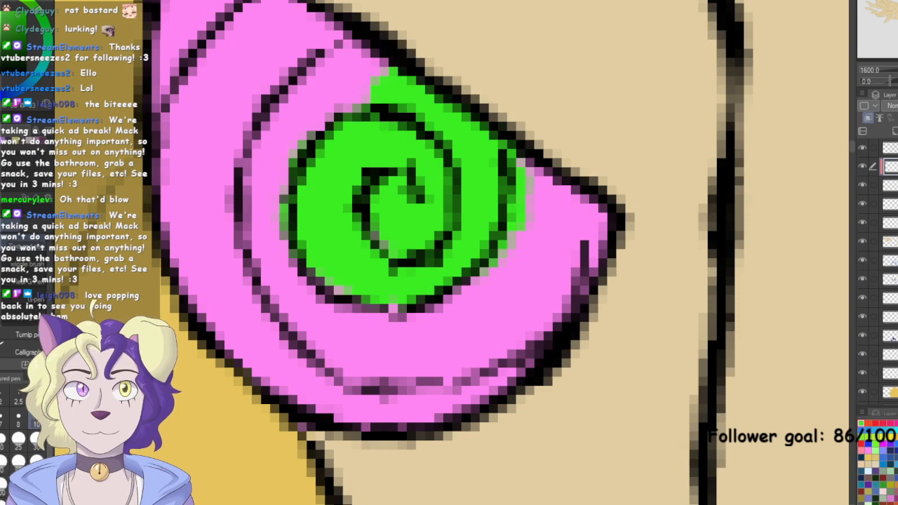
key("ctrl+minus")
mouse_move(318, 105)
left_mouse_down()
mouse_move(383, 316)
mouse_move(345, 80)
mouse_move(441, 337)
mouse_move(421, 154)
mouse_move(498, 267)
mouse_move(523, 225)
mouse_move(453, 324)
mouse_move(358, 302)
left_mouse_up()
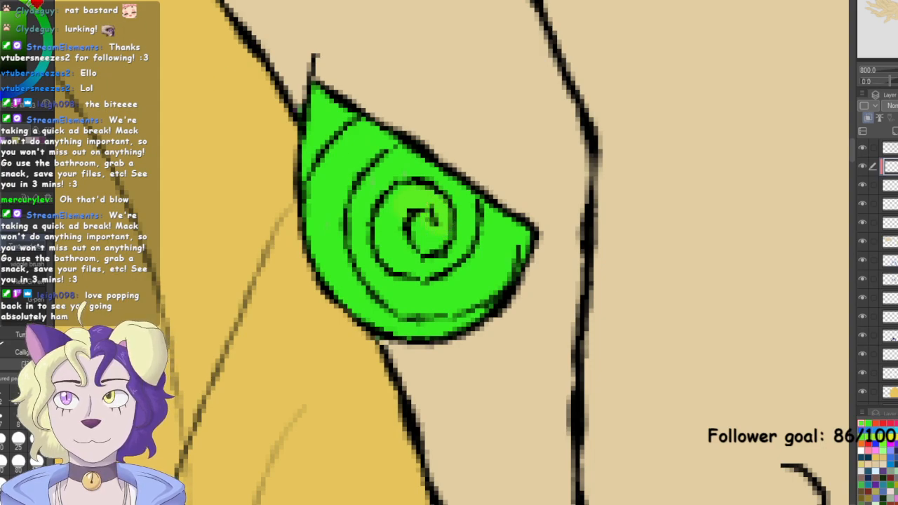
Paint the lower eye's inner spiral from green through yellow-green and yellow to golden yellow
mouse_move(405, 199)
left_mouse_down()
mouse_move(412, 191)
mouse_move(402, 197)
mouse_move(430, 179)
left_mouse_up()
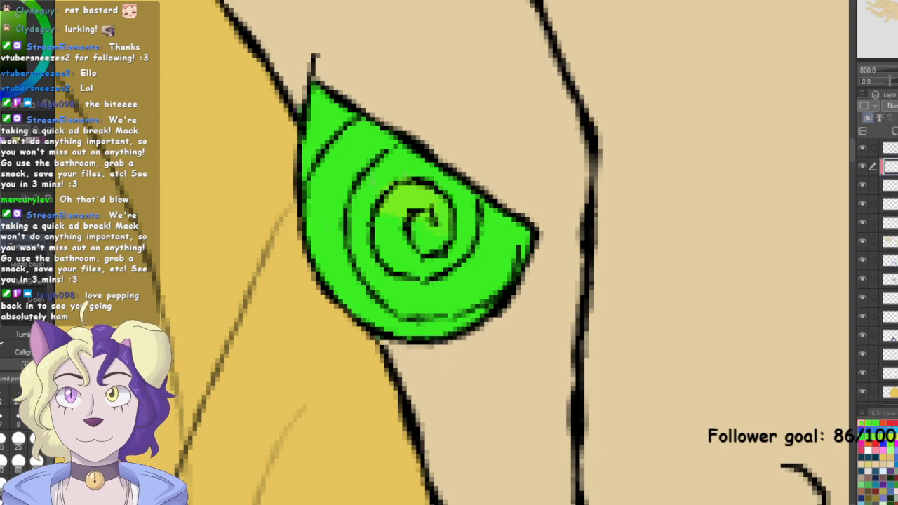
mouse_move(389, 219)
left_mouse_down()
mouse_move(400, 248)
mouse_move(389, 212)
mouse_move(388, 259)
mouse_move(395, 245)
mouse_move(405, 248)
mouse_move(414, 216)
left_mouse_up()
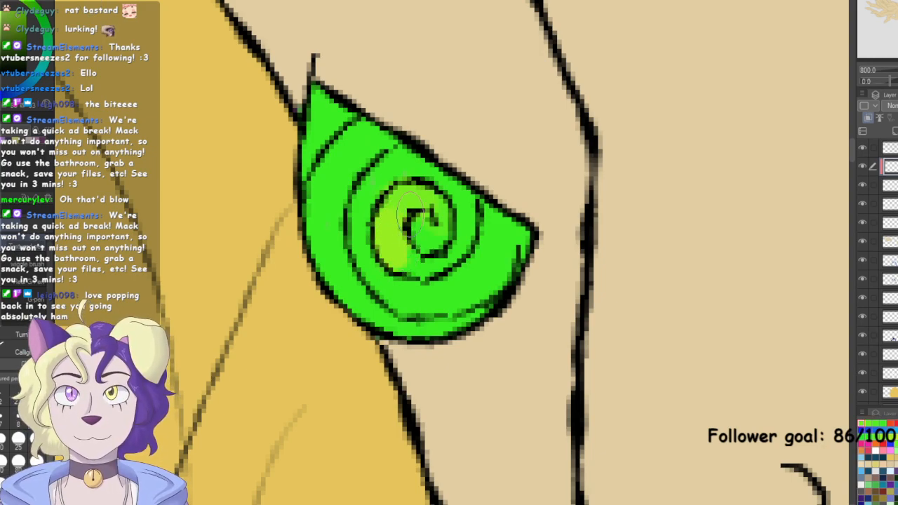
mouse_move(398, 252)
left_mouse_down()
mouse_move(424, 270)
mouse_move(401, 256)
mouse_move(404, 246)
mouse_move(424, 259)
mouse_move(395, 248)
mouse_move(405, 244)
mouse_move(450, 263)
mouse_move(417, 268)
mouse_move(430, 261)
mouse_move(411, 263)
mouse_move(440, 261)
mouse_move(460, 238)
left_mouse_up()
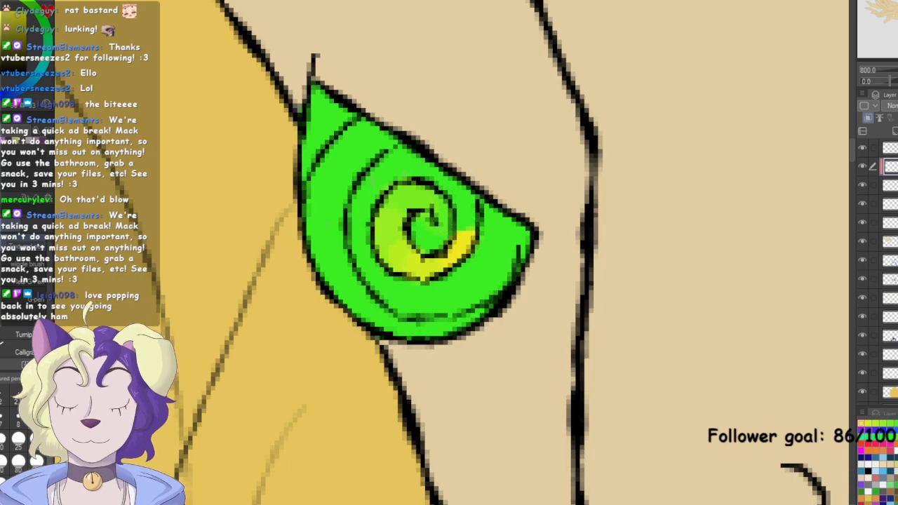
mouse_move(463, 246)
left_mouse_down()
mouse_move(467, 202)
mouse_move(465, 246)
left_mouse_up()
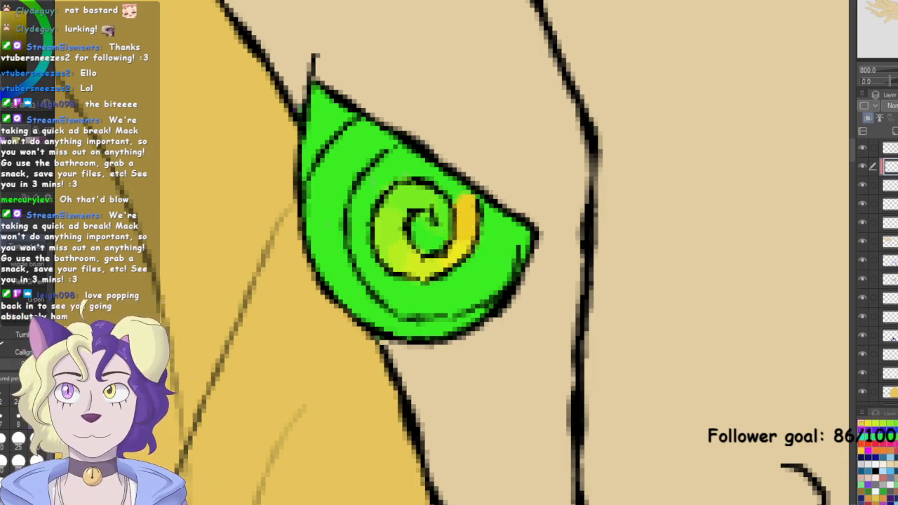
Continue the lower eye's spiral from orange through red and pink to magenta at the eye's pointed corner
mouse_move(449, 172)
left_mouse_down()
mouse_move(410, 148)
mouse_move(396, 160)
mouse_move(425, 169)
mouse_move(407, 148)
mouse_move(380, 156)
mouse_move(404, 160)
mouse_move(370, 179)
mouse_move(420, 175)
mouse_move(393, 162)
mouse_move(405, 140)
mouse_move(364, 195)
mouse_move(355, 230)
mouse_move(378, 181)
mouse_move(358, 225)
mouse_move(362, 210)
mouse_move(362, 249)
mouse_move(365, 209)
mouse_move(365, 258)
mouse_move(376, 270)
mouse_move(366, 285)
mouse_move(368, 259)
mouse_move(387, 294)
mouse_move(410, 306)
mouse_move(418, 296)
mouse_move(411, 295)
mouse_move(432, 305)
mouse_move(442, 285)
mouse_move(463, 281)
mouse_move(470, 291)
mouse_move(467, 270)
mouse_move(475, 267)
mouse_move(494, 280)
mouse_move(472, 280)
left_mouse_up()
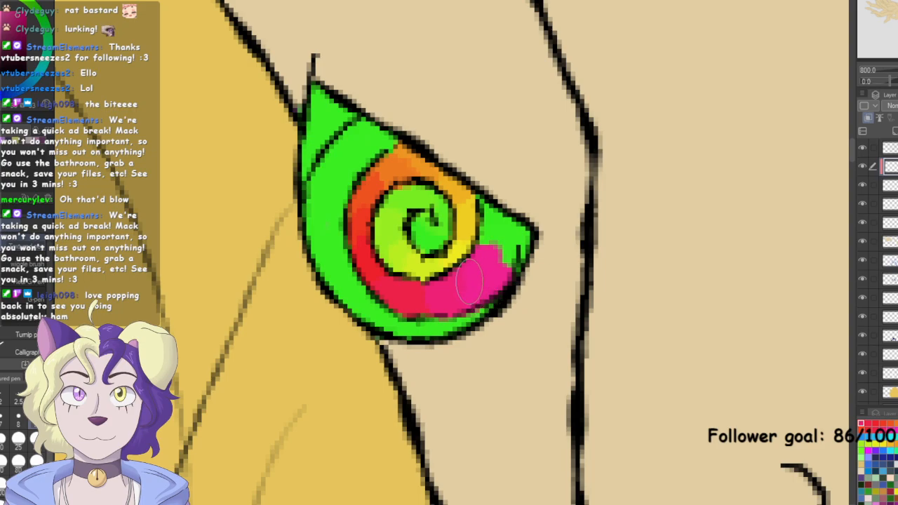
mouse_move(494, 247)
left_mouse_down()
mouse_move(488, 256)
mouse_move(511, 259)
left_mouse_up()
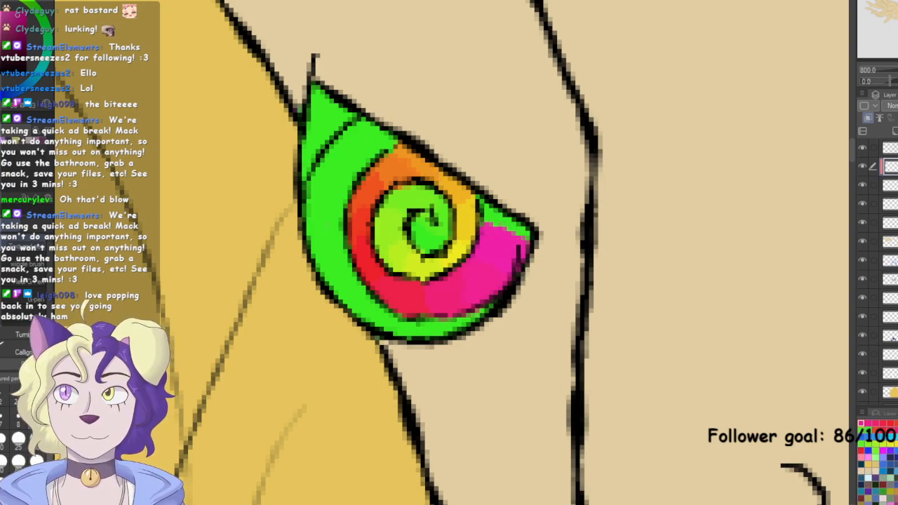
mouse_move(487, 204)
left_mouse_down()
mouse_move(492, 218)
mouse_move(502, 208)
mouse_move(519, 228)
mouse_move(490, 211)
left_mouse_up()
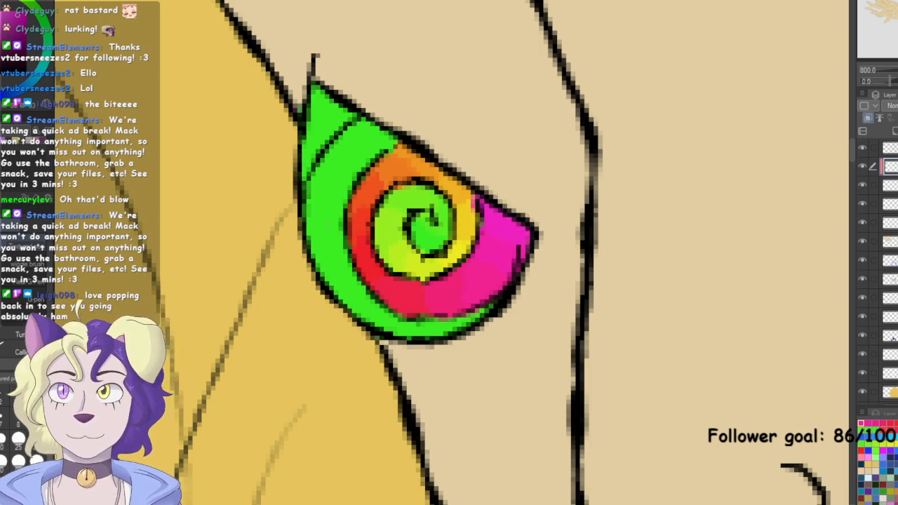
Continue the lower eye's spiral from magenta through purple, violet and blue to light blue at the eye's upper tip
mouse_move(371, 132)
left_mouse_down()
mouse_move(392, 146)
mouse_move(367, 125)
mouse_move(347, 144)
mouse_move(357, 140)
mouse_move(365, 156)
mouse_move(358, 160)
mouse_move(348, 140)
mouse_move(349, 172)
mouse_move(379, 121)
mouse_move(332, 163)
mouse_move(342, 189)
mouse_move(344, 214)
left_mouse_up()
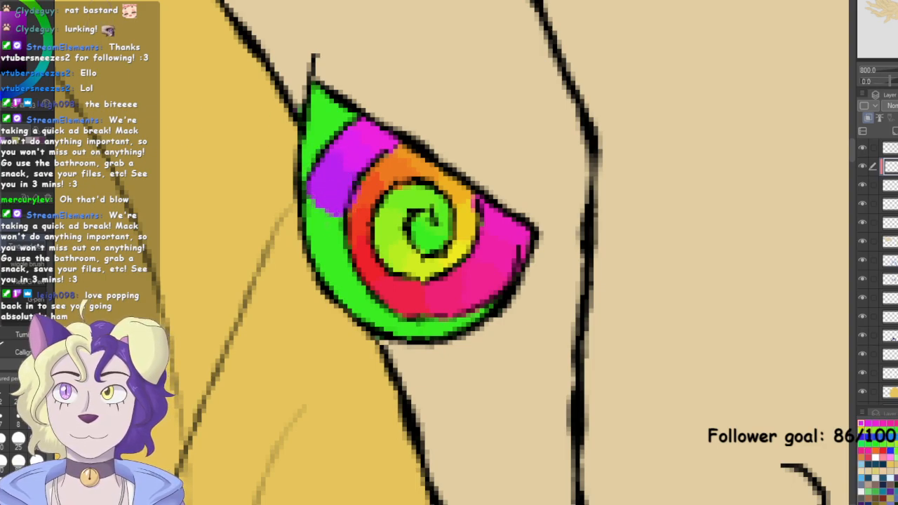
mouse_move(316, 188)
left_mouse_down()
mouse_move(317, 243)
mouse_move(316, 220)
mouse_move(339, 260)
mouse_move(319, 262)
mouse_move(316, 245)
mouse_move(336, 254)
mouse_move(327, 266)
mouse_move(335, 285)
mouse_move(351, 283)
mouse_move(317, 233)
left_mouse_up()
mouse_move(372, 309)
left_mouse_down()
mouse_move(383, 331)
mouse_move(402, 338)
mouse_move(428, 321)
mouse_move(470, 323)
mouse_move(500, 309)
mouse_move(498, 291)
left_mouse_up()
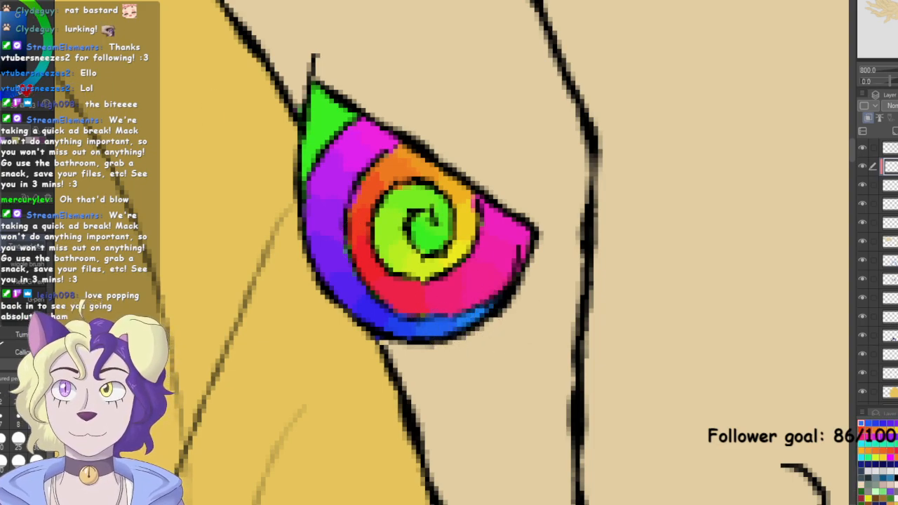
mouse_move(342, 98)
left_mouse_down()
mouse_move(304, 117)
mouse_move(317, 116)
mouse_move(308, 125)
mouse_move(308, 153)
left_mouse_up()
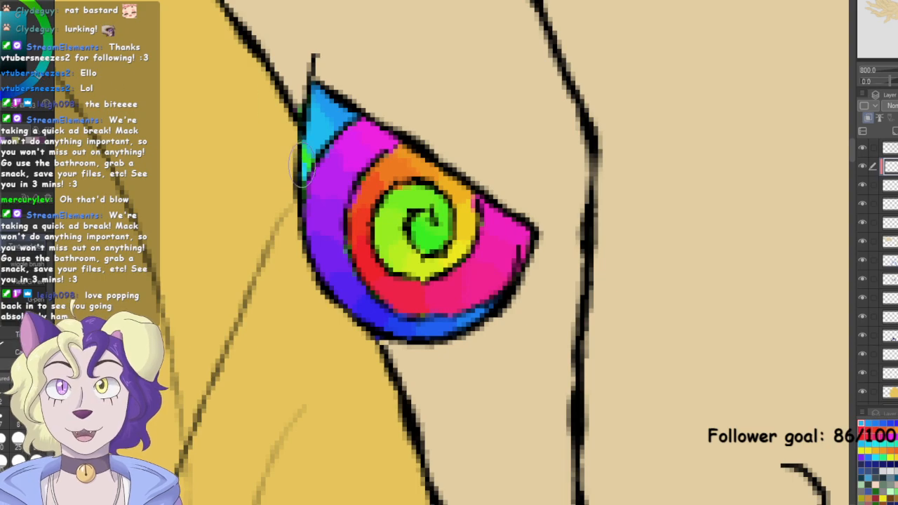
Select the blue scarf's layer, add a new layer clipped to it and sample the scarf's blue
key("ctrl+0")
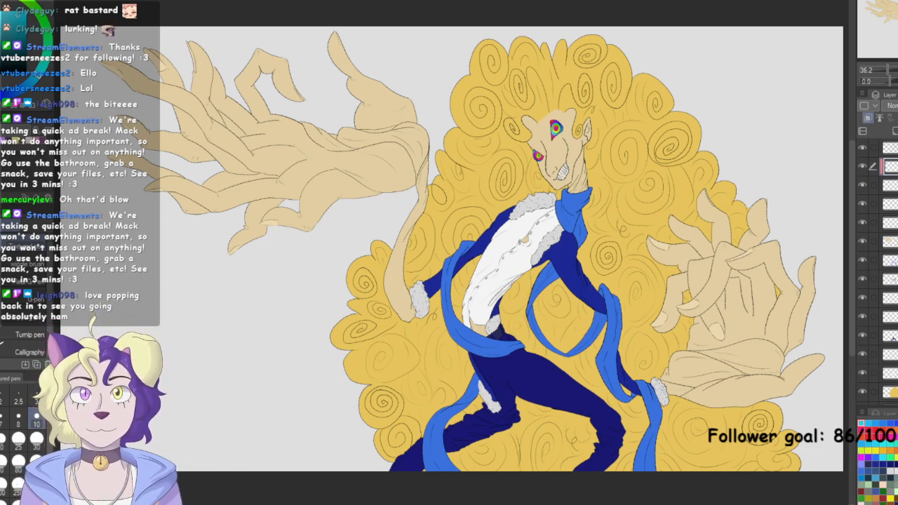
mouse_move(492, 253)
left_mouse_down()
mouse_move(414, 314)
mouse_move(440, 272)
mouse_move(398, 300)
left_mouse_up()
key("ctrl+plus")
key("ctrl+plus")
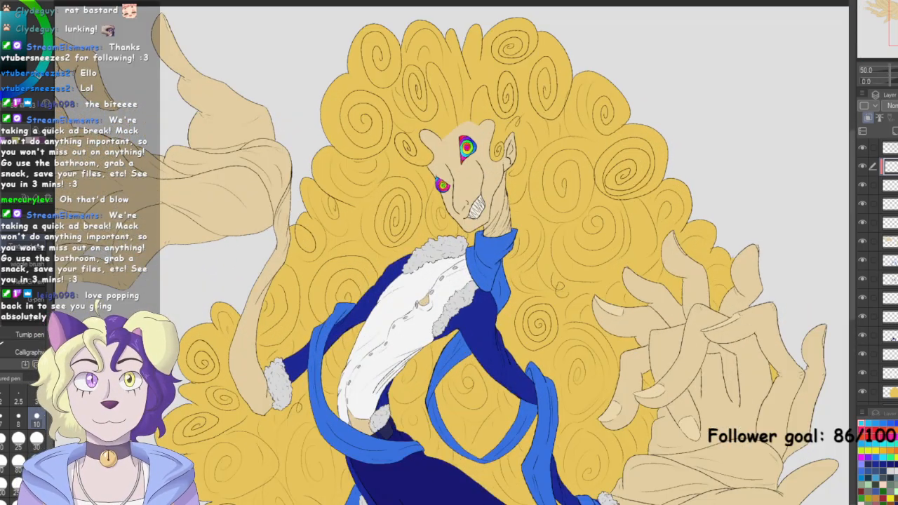
left_click(882, 258)
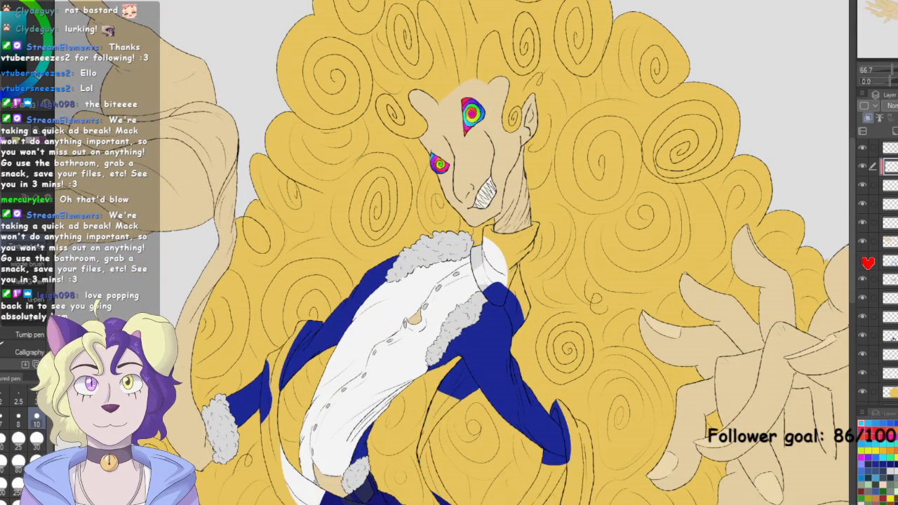
key("ctrl+0")
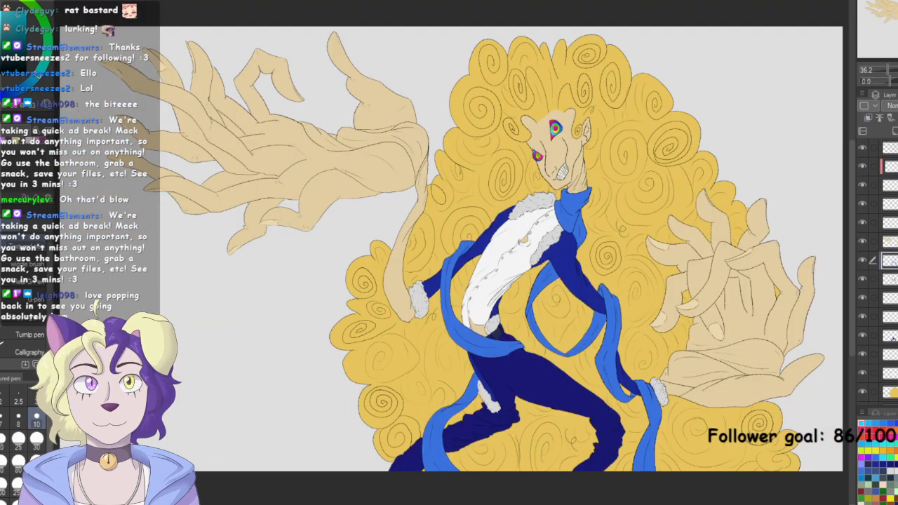
left_click(570, 198, "alt")
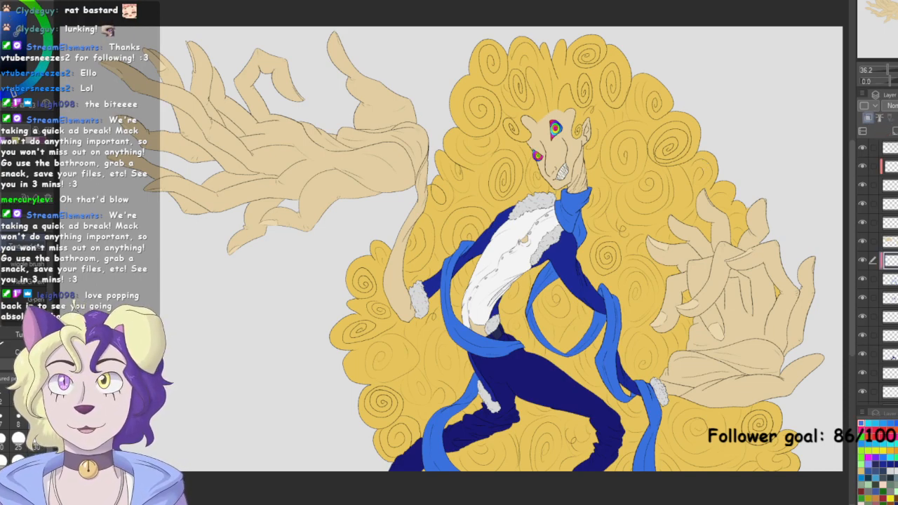
Switch to a blending paint brush and shade the scarf's folds around the neck with darker blue
key("b")
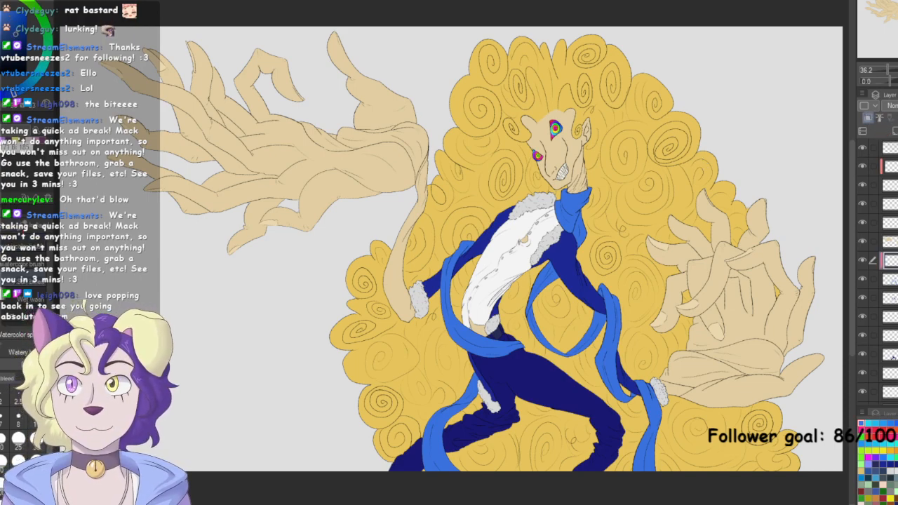
left_click(29, 238)
left_click(48, 249)
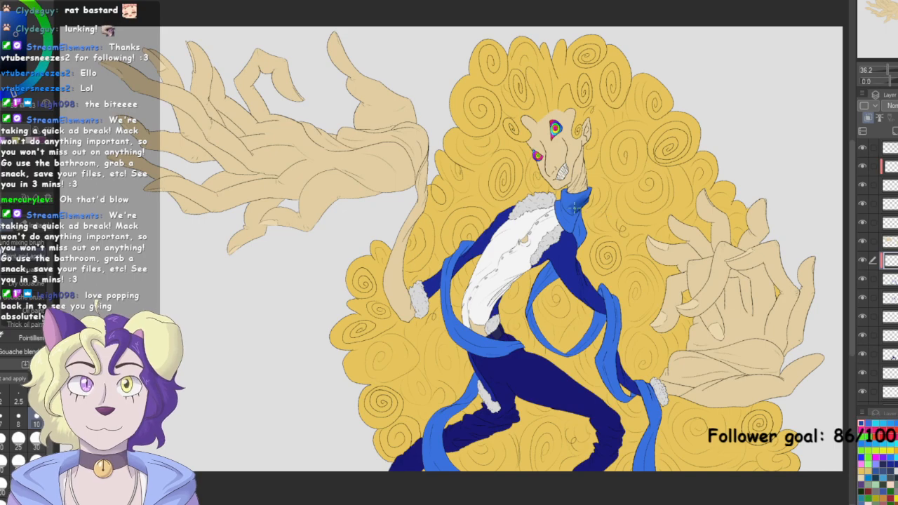
left_click_drag(478, 238, 391, 289)
key("ctrl+plus")
key("ctrl+plus")
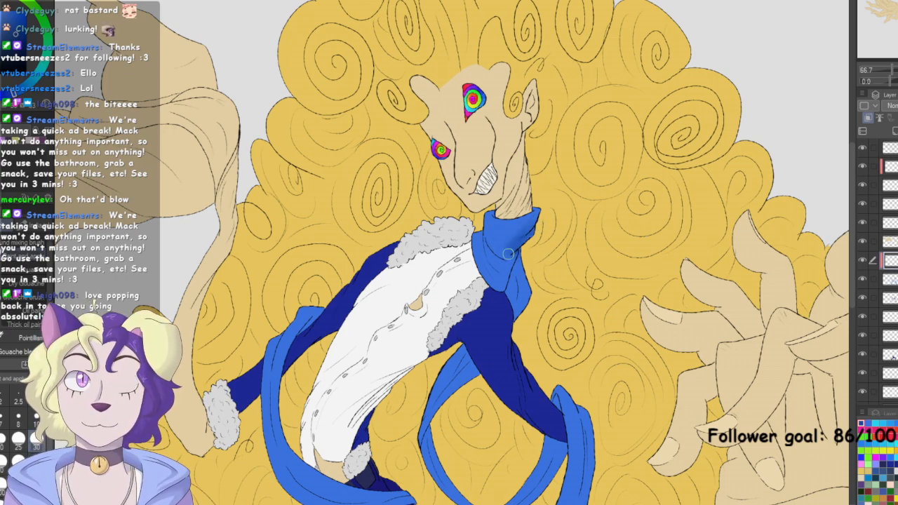
left_click_drag(514, 258, 516, 296)
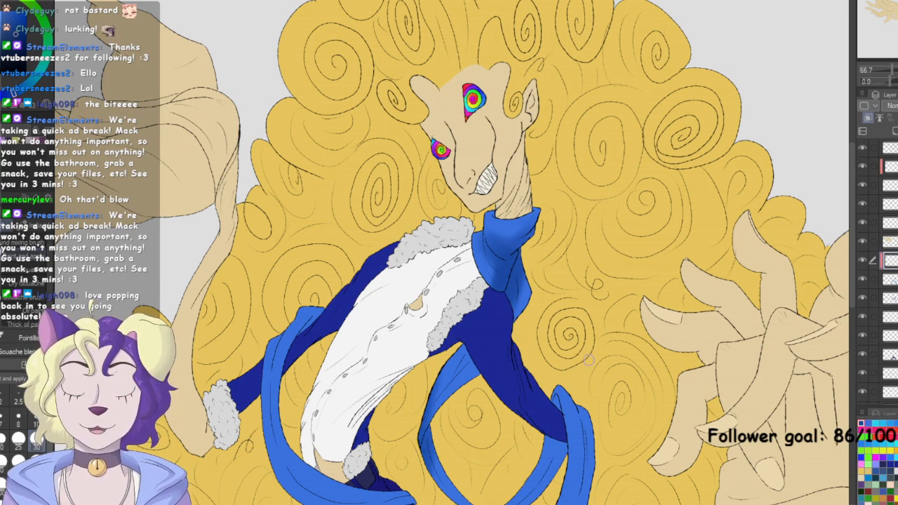
Shade the scarf's loops, waist wrap and trailing ends with soft darker blue strokes
left_click_drag(791, 220, 824, 104)
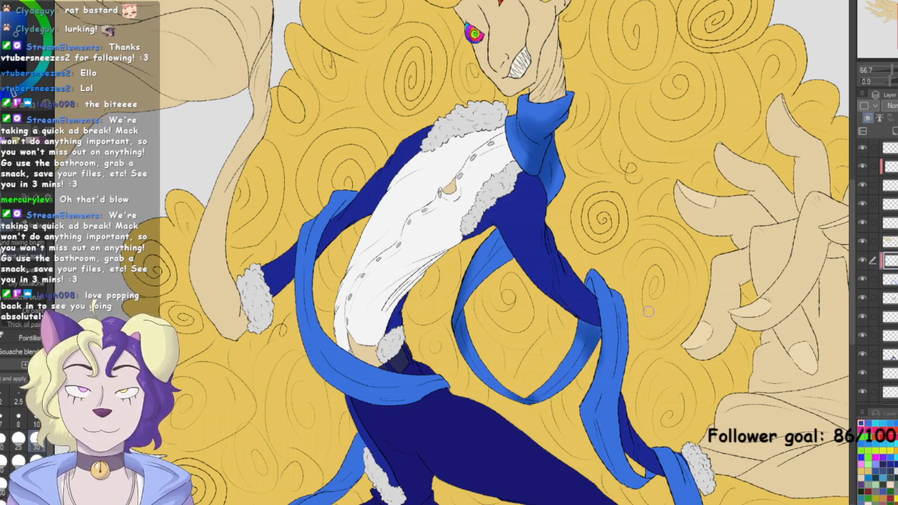
left_click_drag(654, 318, 564, 436)
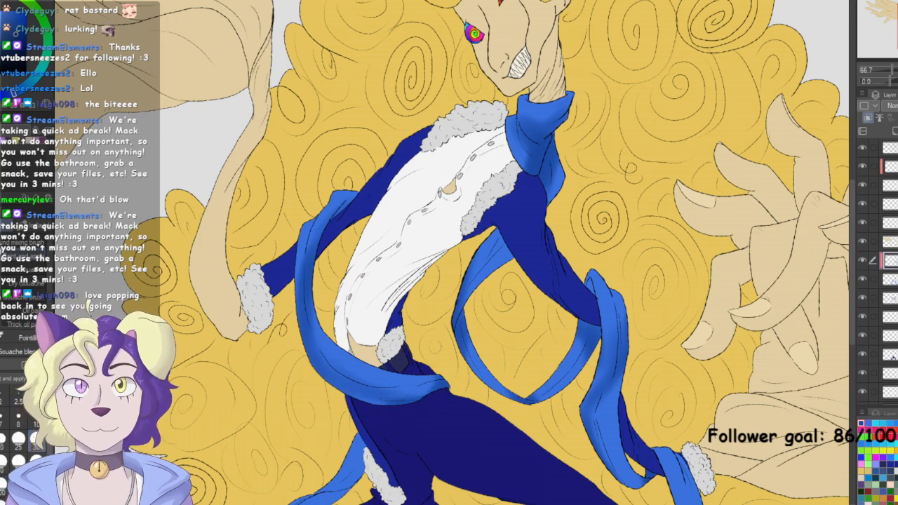
scroll(697, 235, "down", 4)
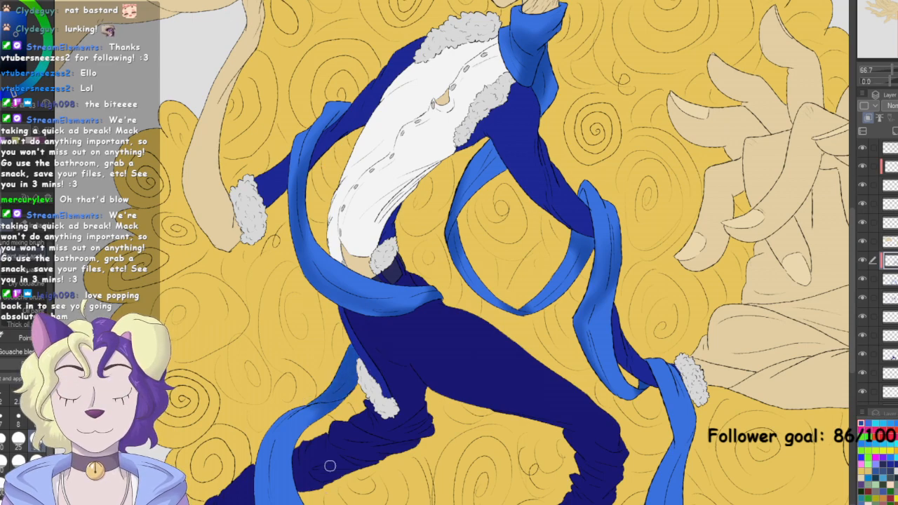
left_click(896, 46)
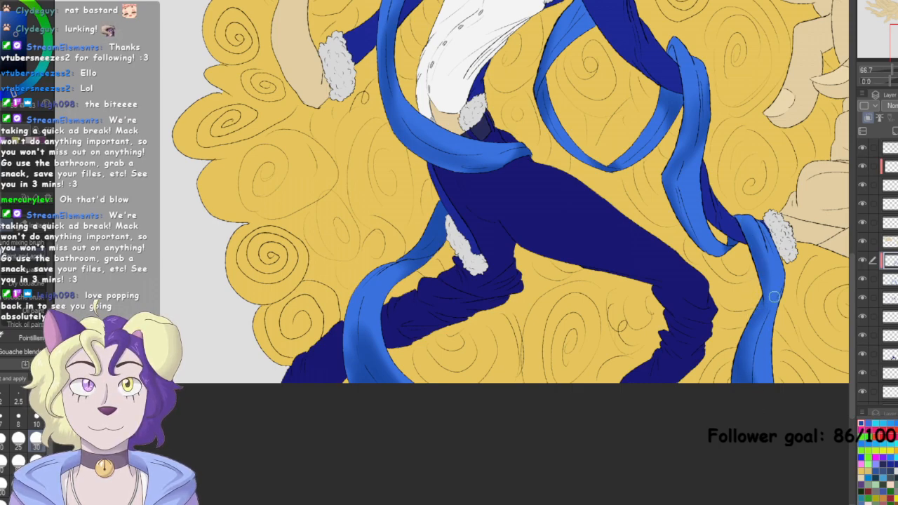
mouse_move(688, 211)
left_mouse_down()
mouse_move(623, 259)
mouse_move(587, 355)
mouse_move(504, 422)
left_mouse_up()
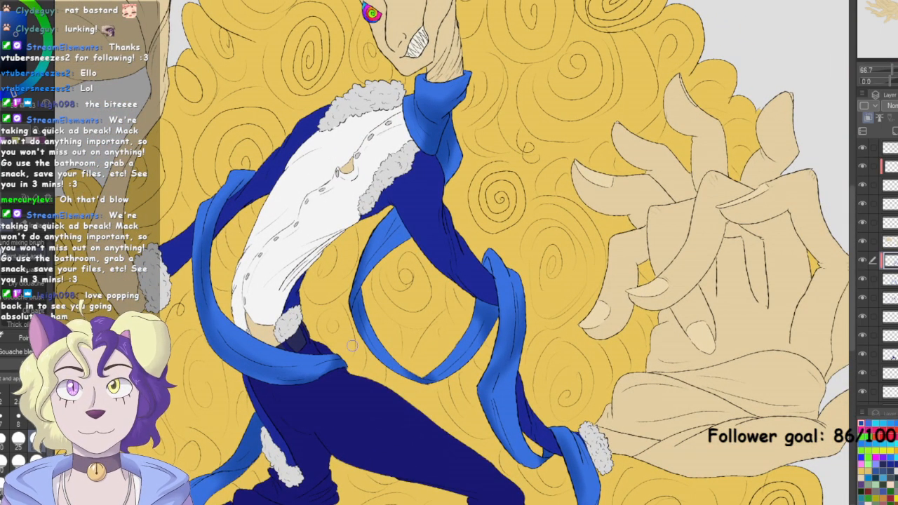
left_click_drag(436, 196, 400, 264)
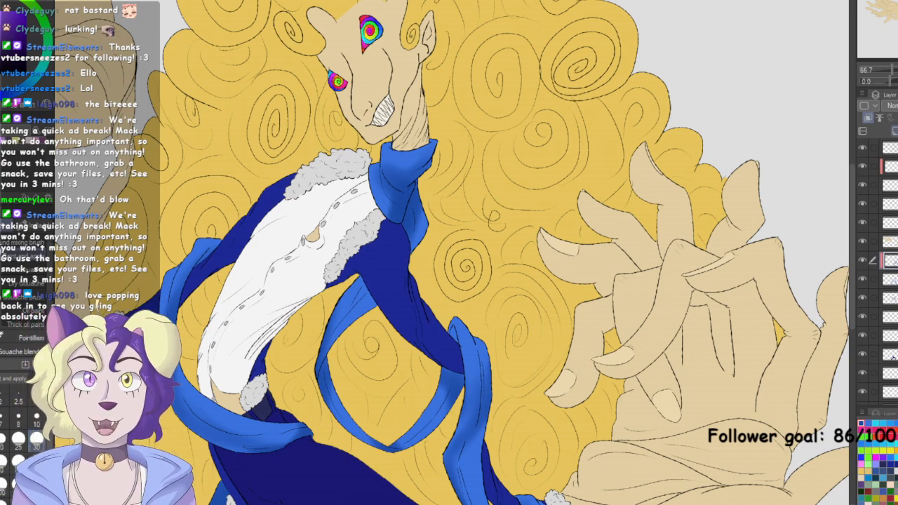
Try recoloring the scarf's shading strokes purple and blending them with Multiply
left_click(881, 118)
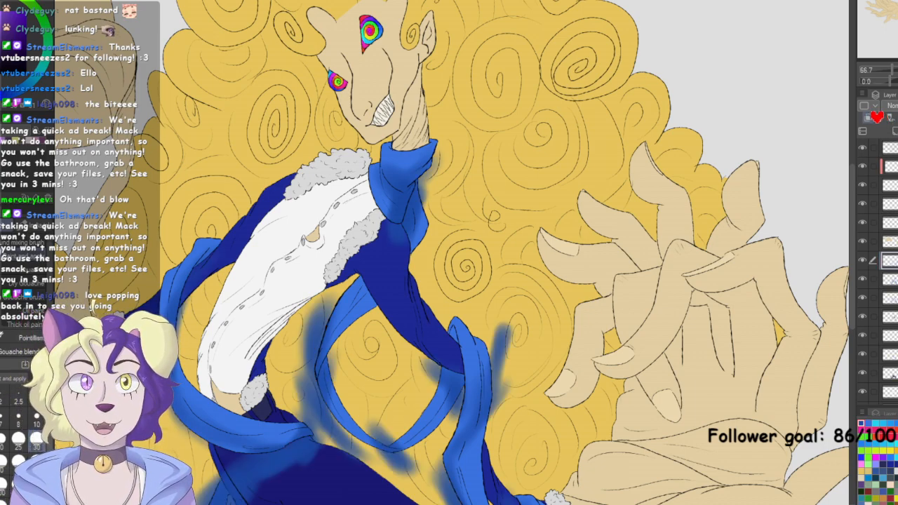
key("g")
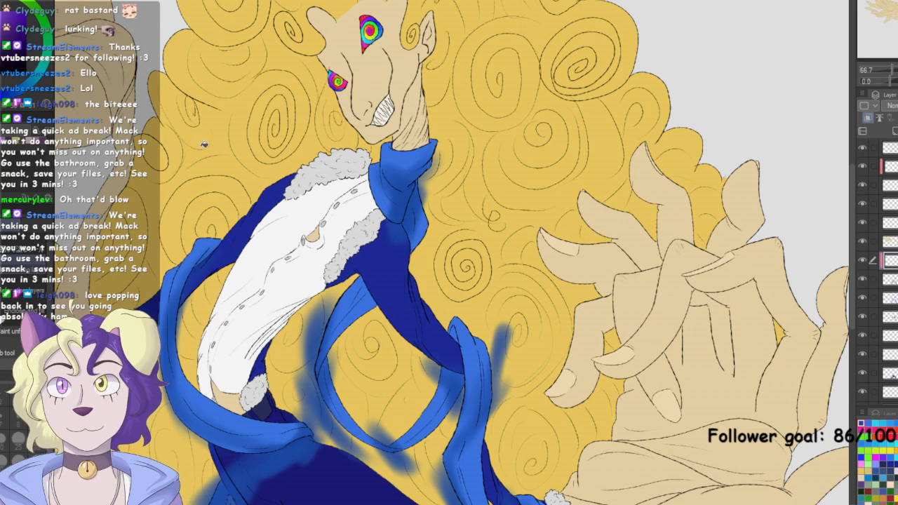
left_click(331, 162)
key("ctrl+e")
left_click(869, 119)
key("ctrl+z")
key("ctrl+z")
key("ctrl+z")
key("ctrl+z")
key("ctrl+z")
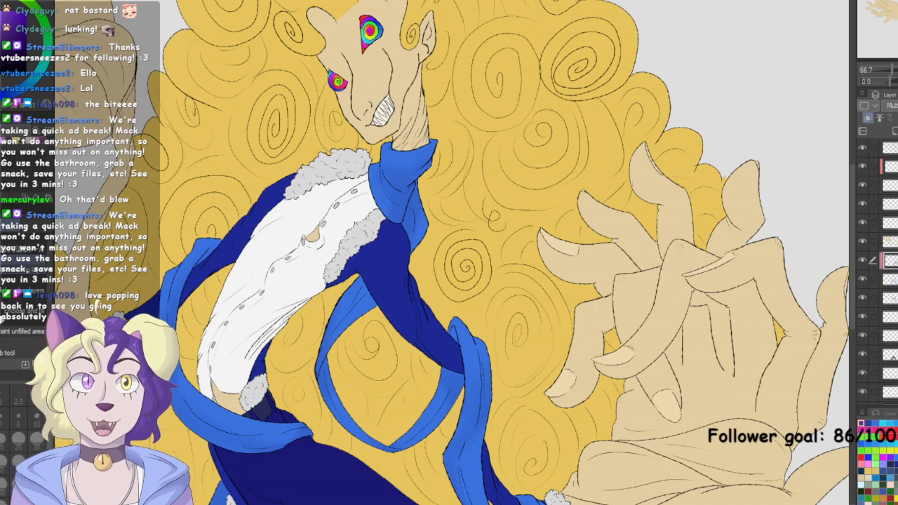
key("ctrl+y")
left_click(893, 106)
left_click(893, 118)
left_click(895, 131)
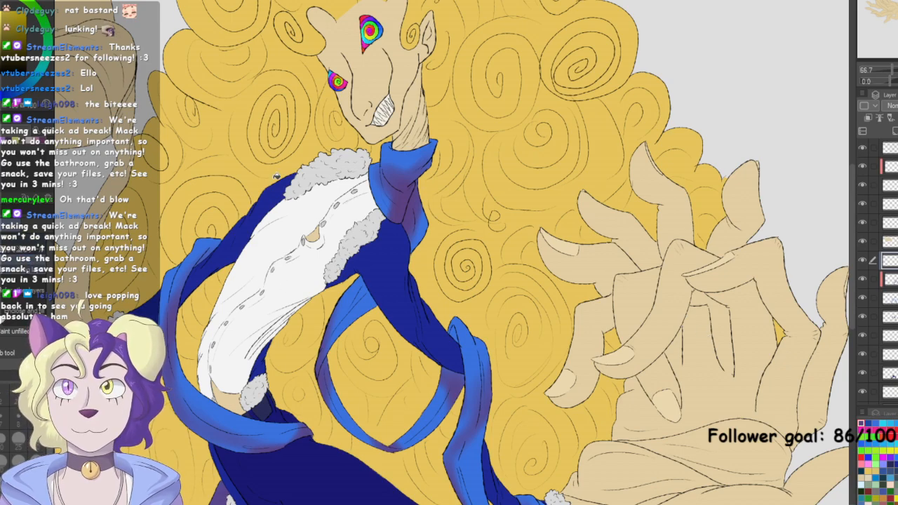
Try recoloring the scarf's shading strokes by merging a bright yellow fill into their layer
left_click(276, 177)
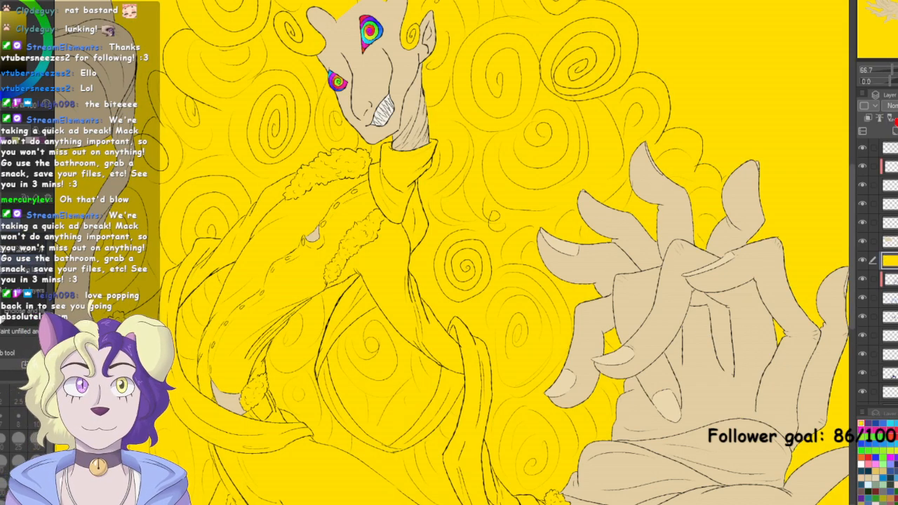
key("ctrl+z")
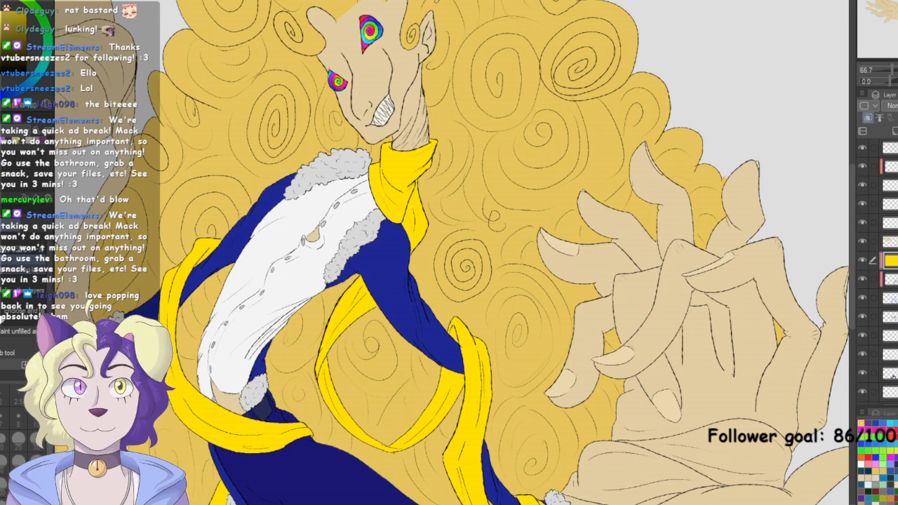
left_click(892, 279)
left_click(869, 118)
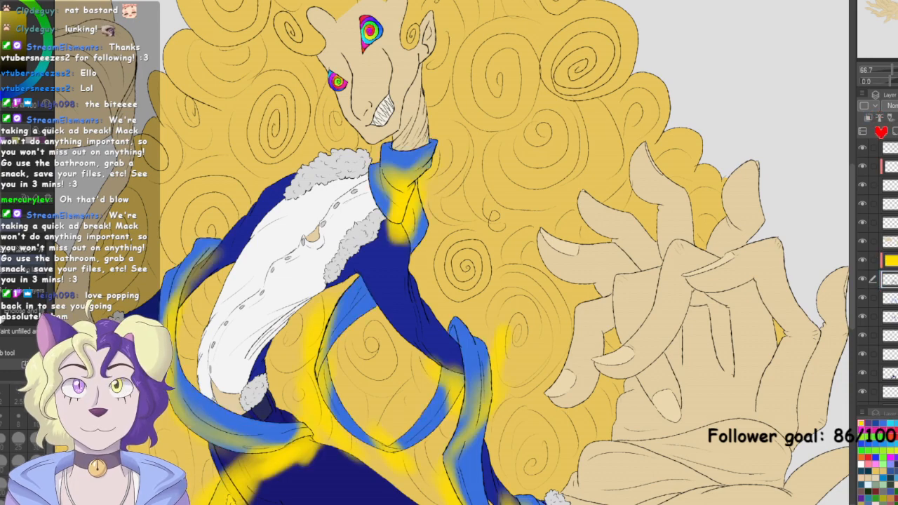
left_click(894, 261)
key("ctrl+e")
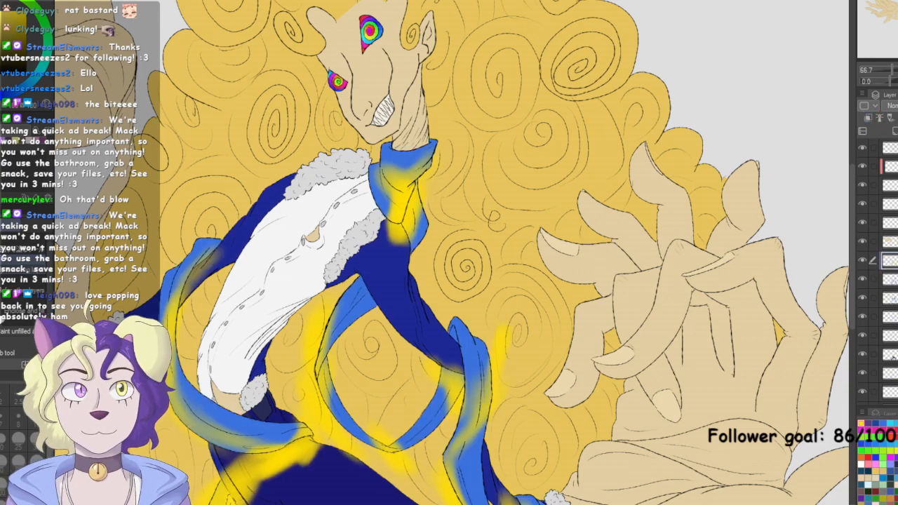
Try the yellow shading clipped to the scarf in Multiply mode, compare it on the whole figure and undo it
left_click(870, 118)
left_click(893, 106)
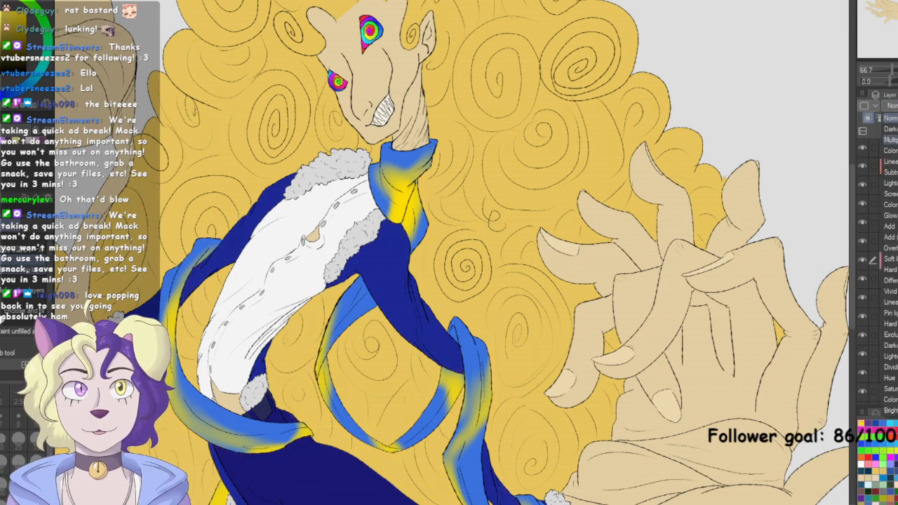
left_click(892, 139)
key("Delete")
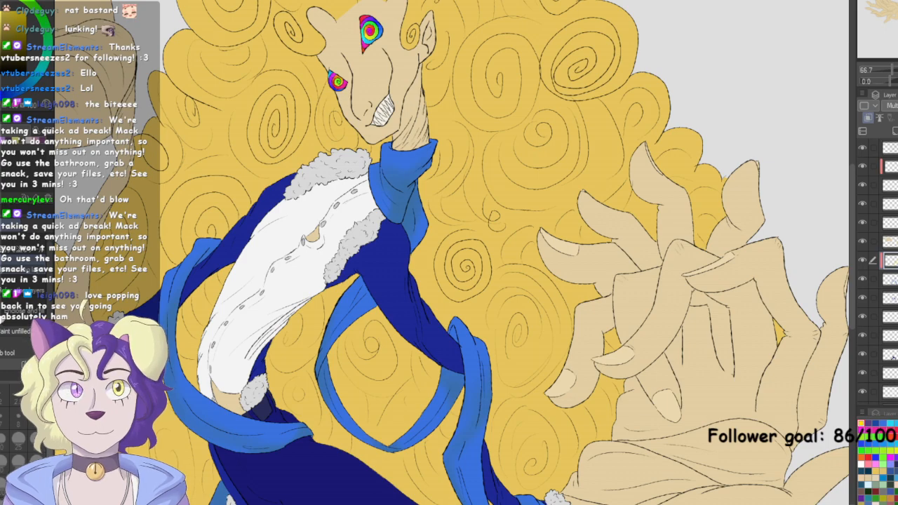
key("ctrl+0")
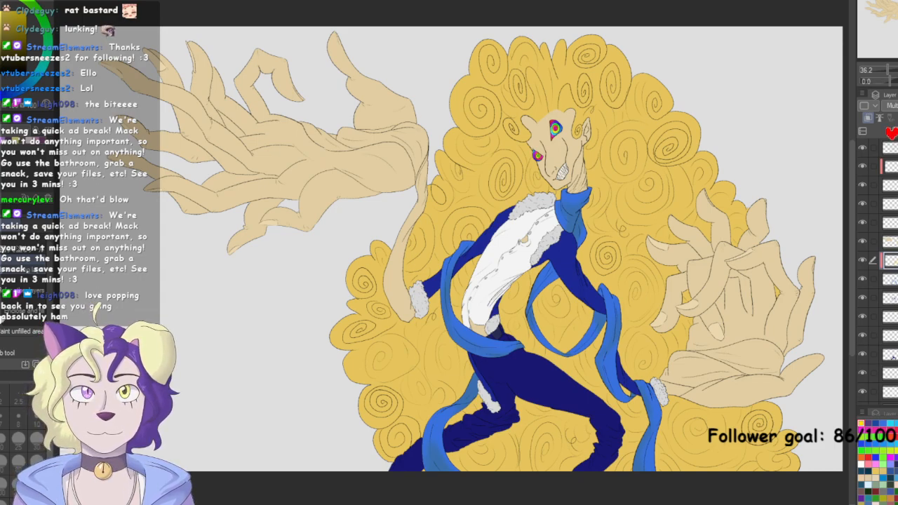
key("ctrl+z")
key("ctrl+z")
key("ctrl+z")
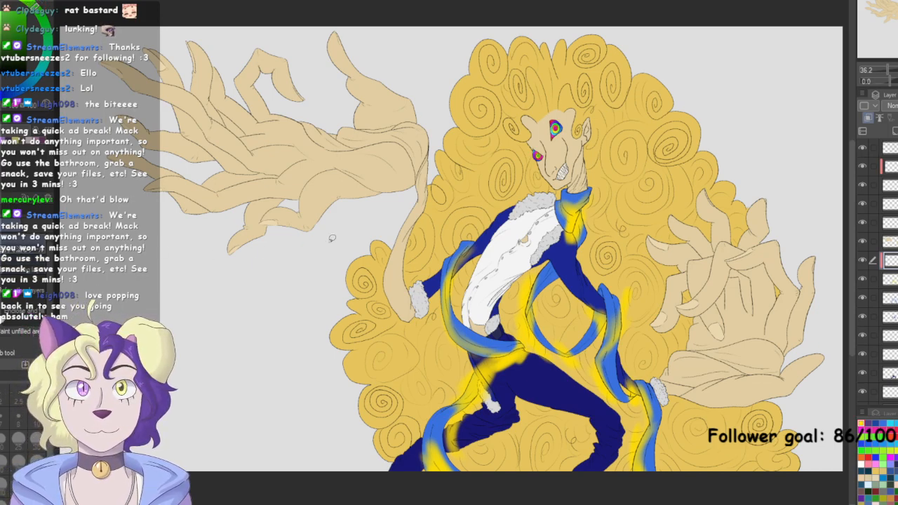
Recolor the scarf's shading strokes bright green, clip them to the scarf and set their blending mode to Multiply
left_click(303, 266)
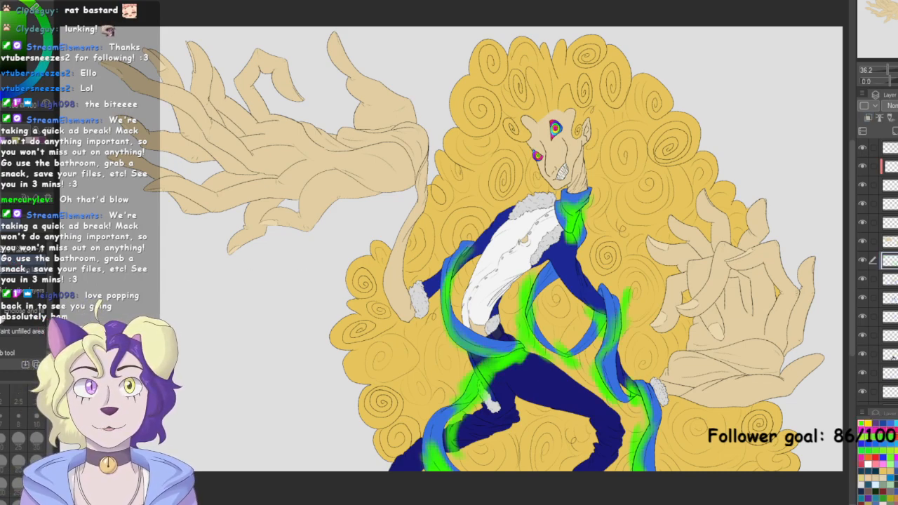
left_click(869, 118)
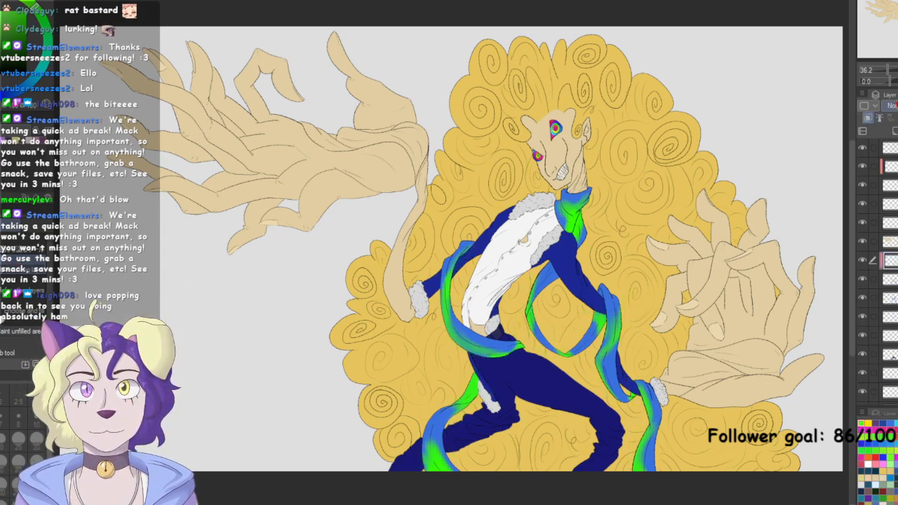
left_click(897, 106)
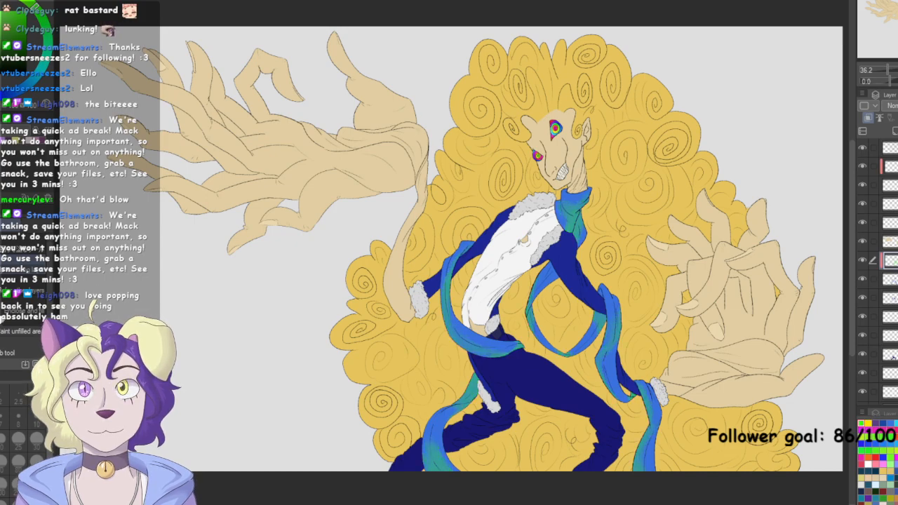
key("ctrl+z")
left_click(892, 106)
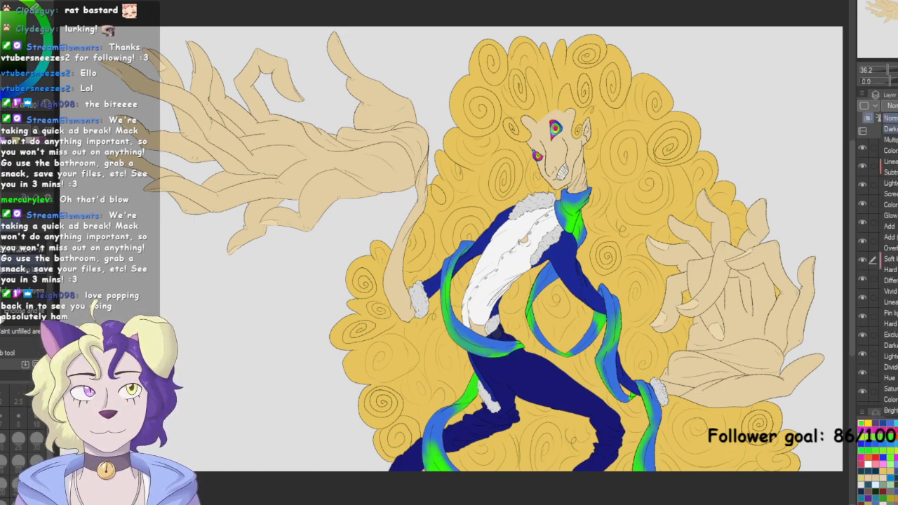
left_click(892, 139)
left_click(897, 106)
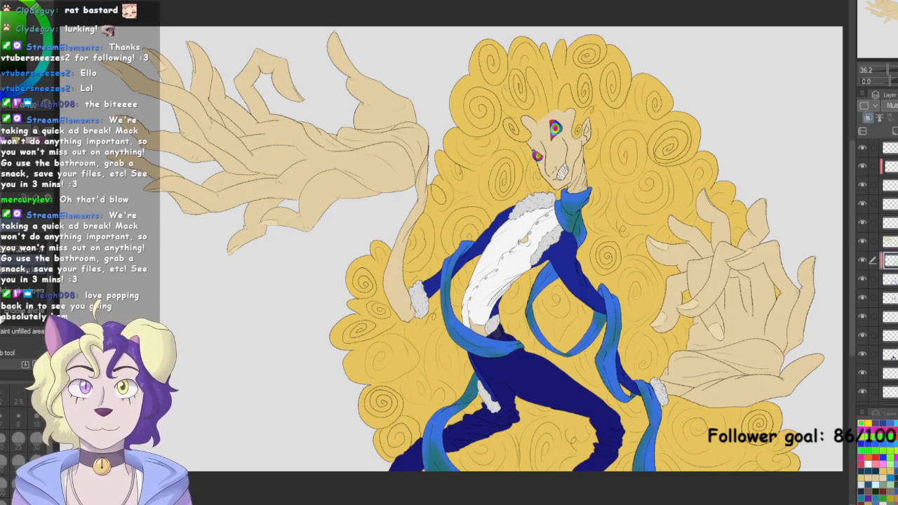
Undo the scarf's green Multiply shading and try a purple fill over its shading strokes
key("ctrl+z")
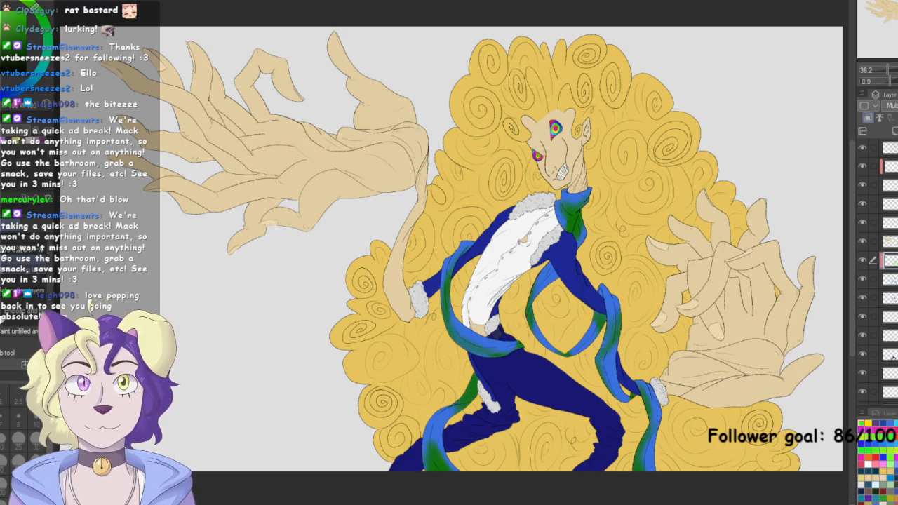
key("ctrl+z")
left_click(42, 140)
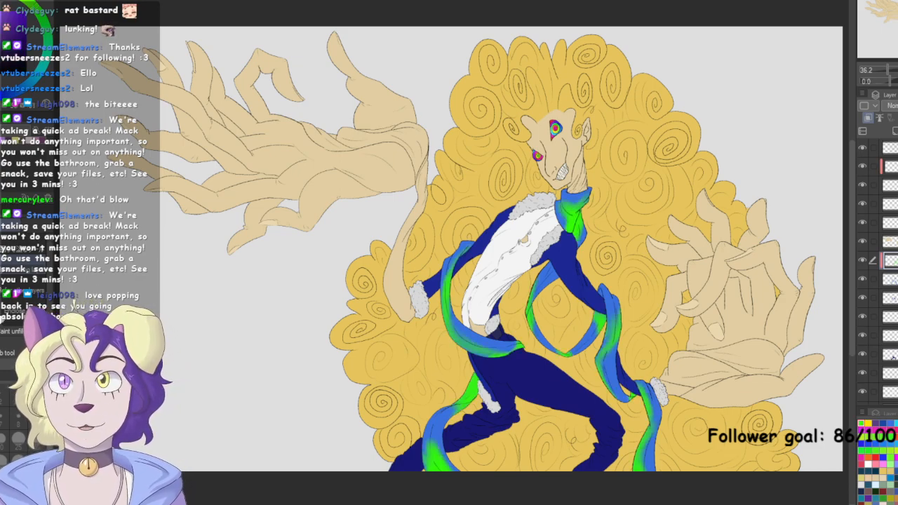
left_click(598, 327)
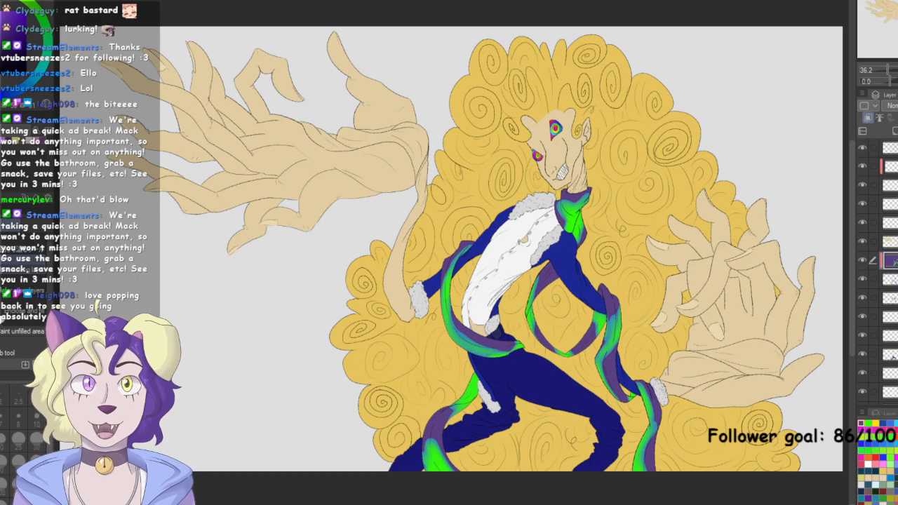
key("ctrl+z")
key("ctrl+z")
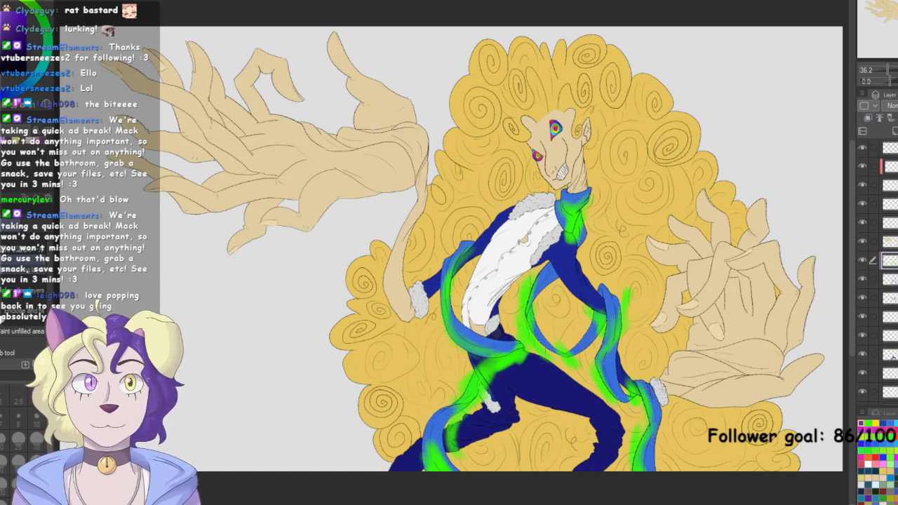
Try the scarf's shading strokes in purple on a clipped Multiply layer and revert them to a softer blue shade
key("ctrl+z")
key("ctrl+z")
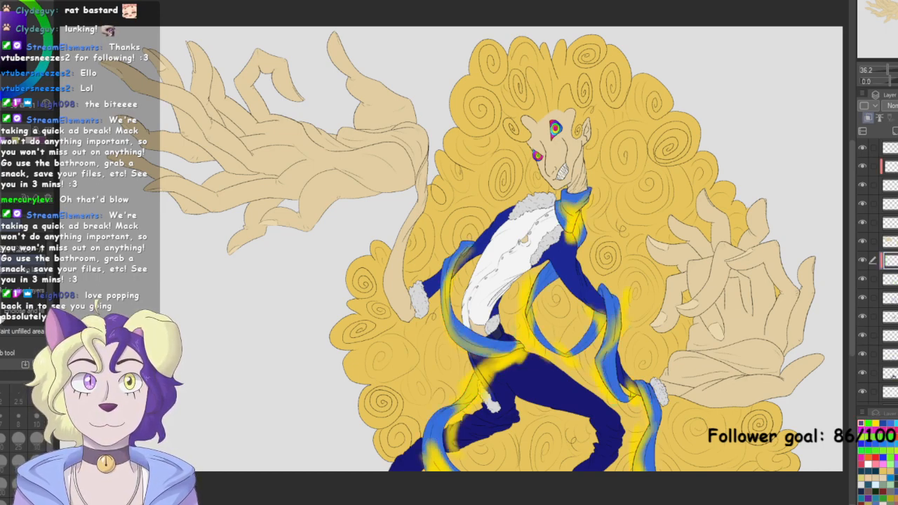
key("ctrl+y")
key("ctrl+y")
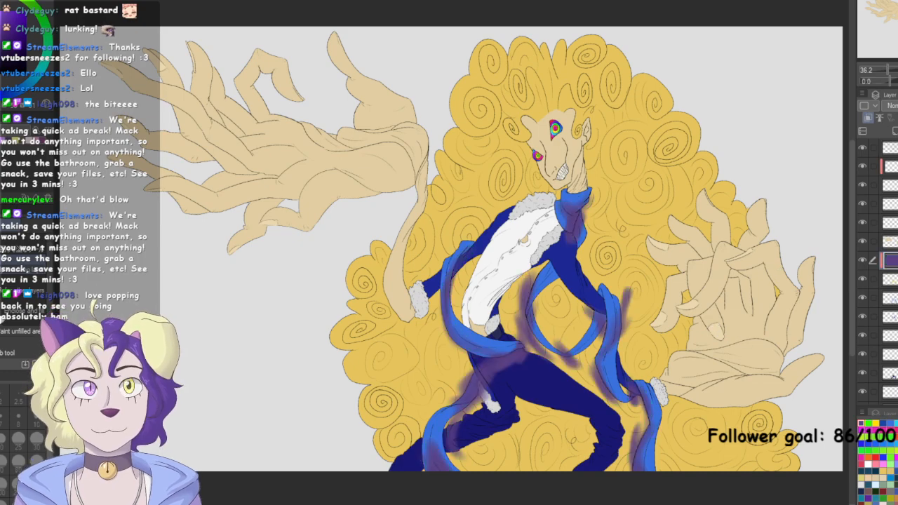
key("Delete")
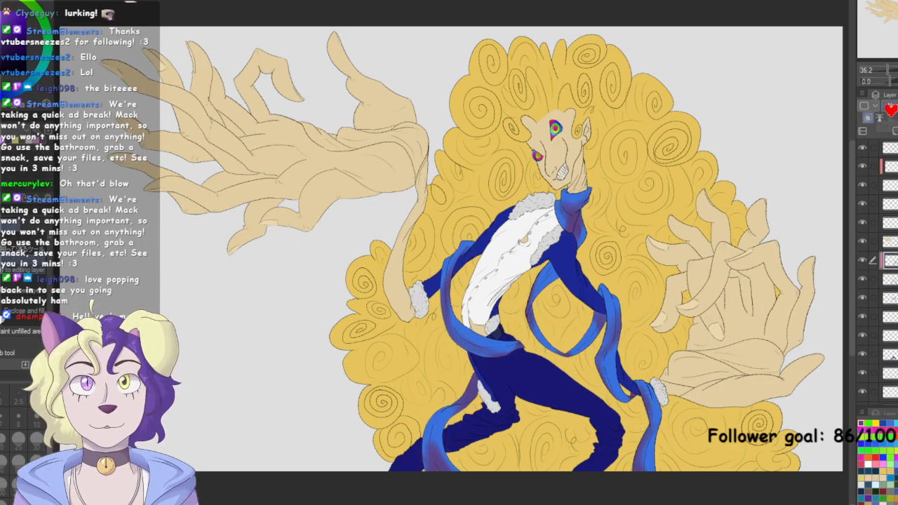
key("ctrl+z")
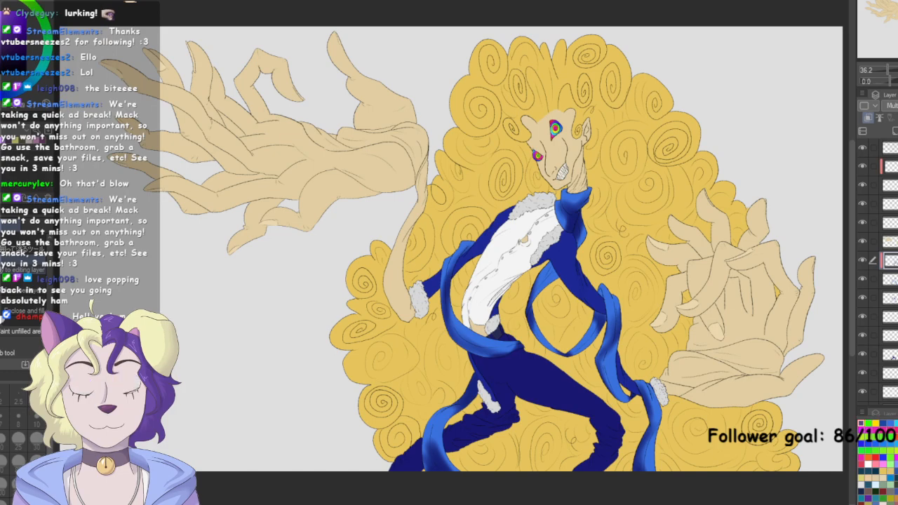
key("ctrl+z")
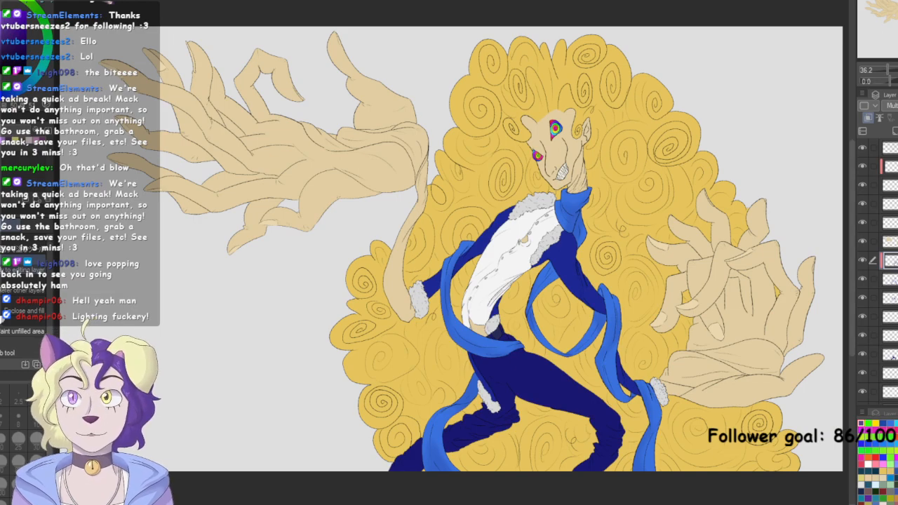
Add a new layer between the scarf's base color and its Multiply shading, and clip it to the scarf
left_click_drag(477, 253, 419, 252)
scroll(478, 359, "up", 2)
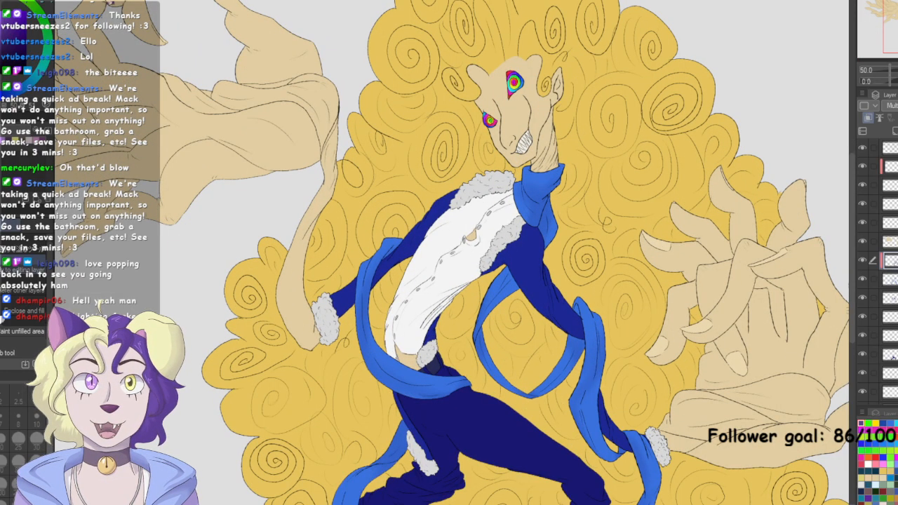
key("p")
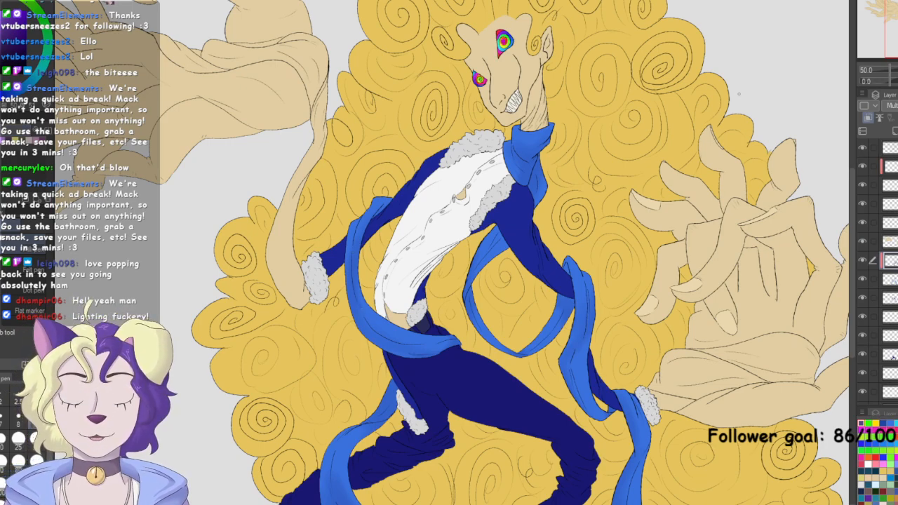
left_click(891, 279)
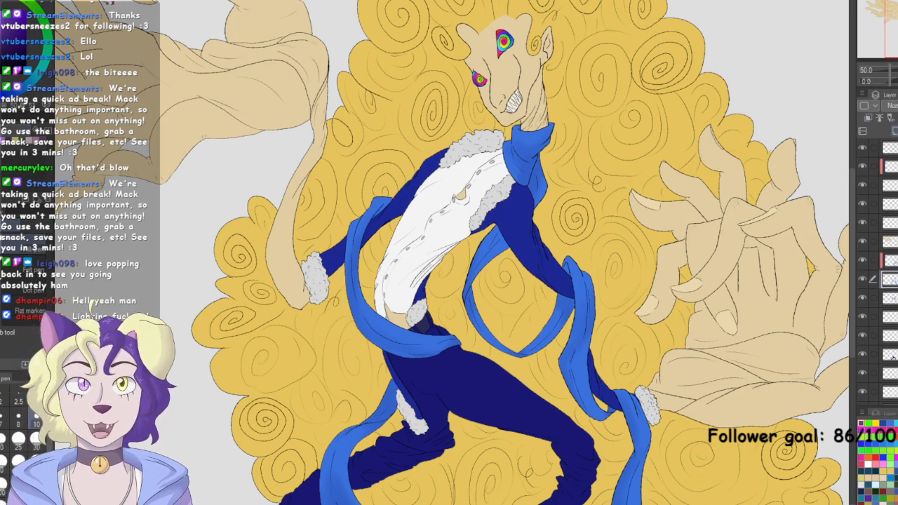
left_click(895, 132)
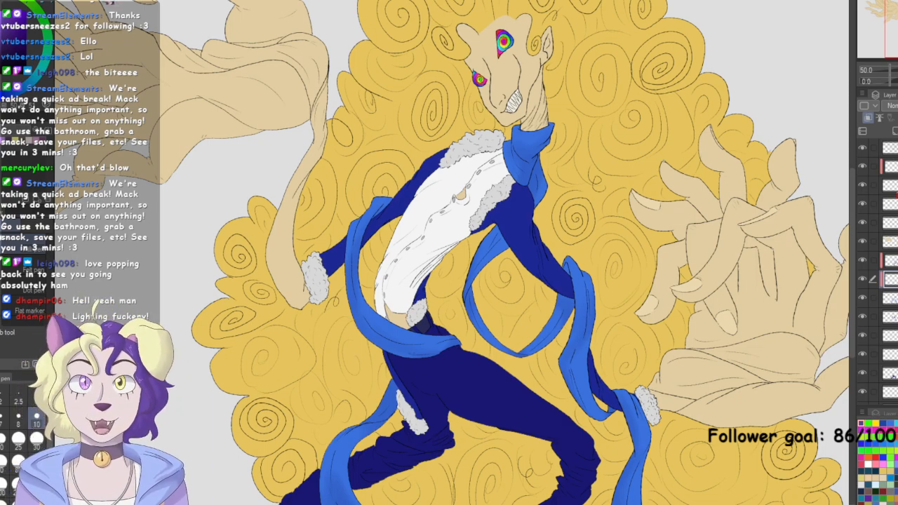
left_click_drag(362, 215, 355, 245)
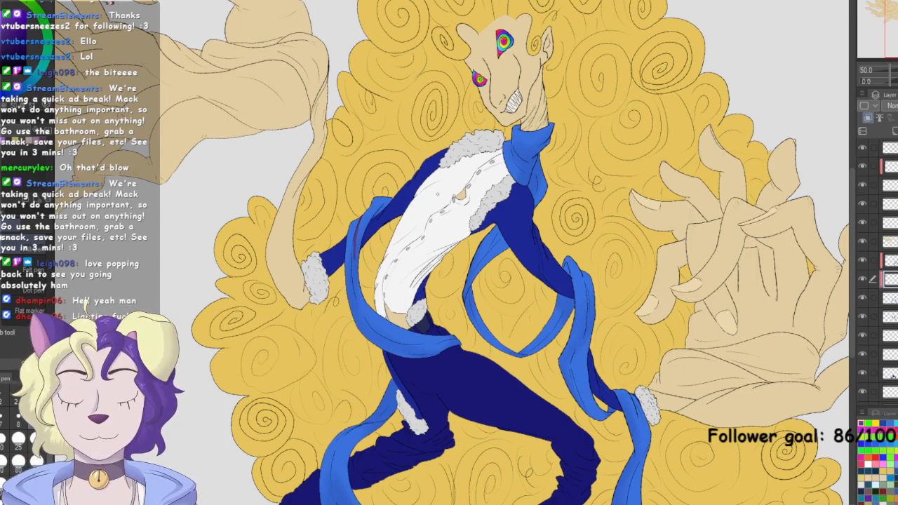
key("ctrl+z")
key("ctrl+z")
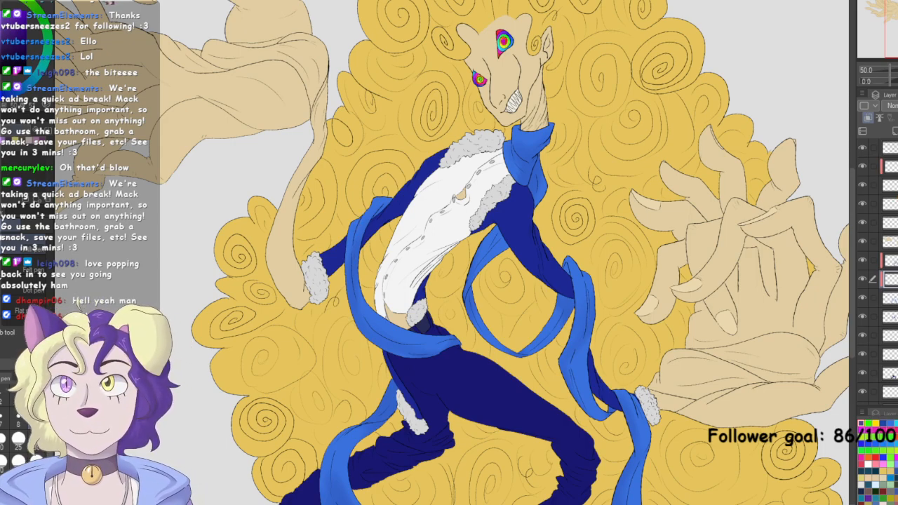
Paint thin reddish-purple shadows with a Gouache brush along the scarf loop over the forearm and hip
left_click(24, 200)
left_click(21, 224)
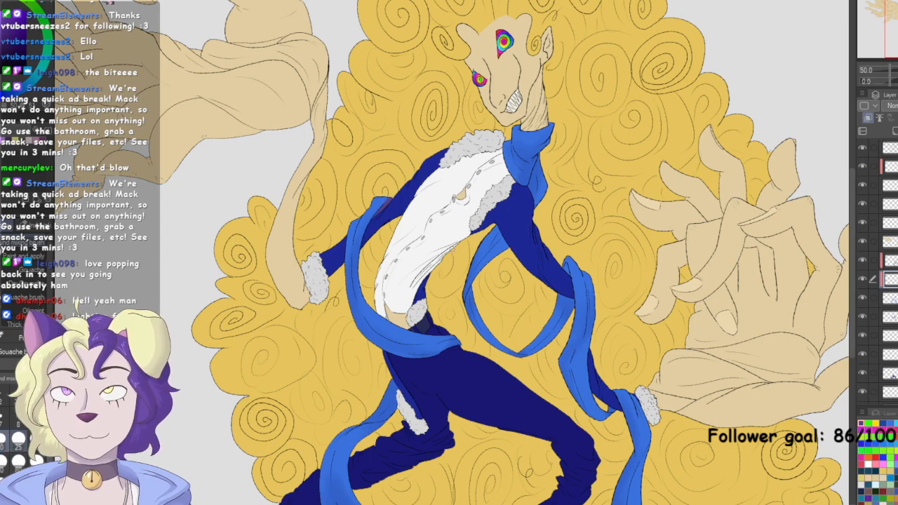
mouse_move(363, 214)
left_mouse_down()
mouse_move(352, 241)
mouse_move(357, 265)
mouse_move(357, 221)
mouse_move(361, 300)
mouse_move(351, 259)
mouse_move(379, 316)
left_mouse_up()
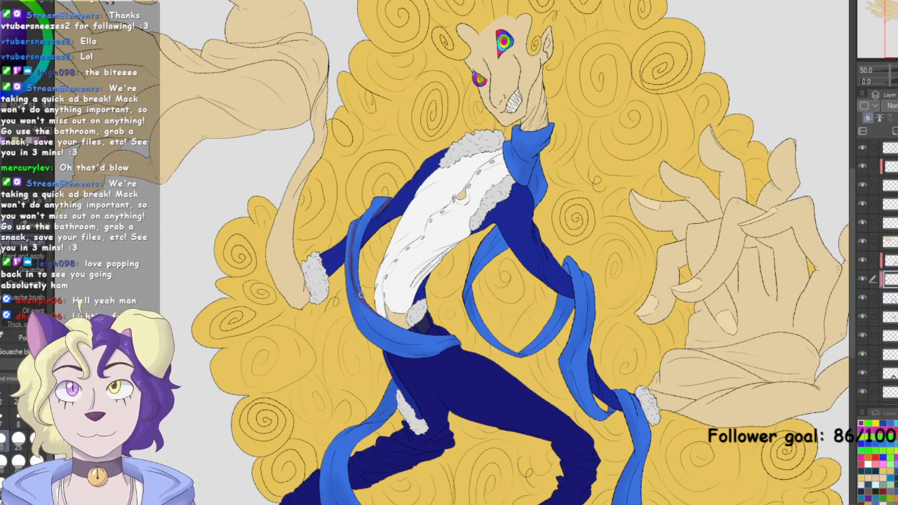
mouse_move(356, 319)
left_mouse_down()
mouse_move(375, 333)
mouse_move(347, 305)
mouse_move(449, 362)
mouse_move(349, 310)
mouse_move(435, 356)
left_mouse_up()
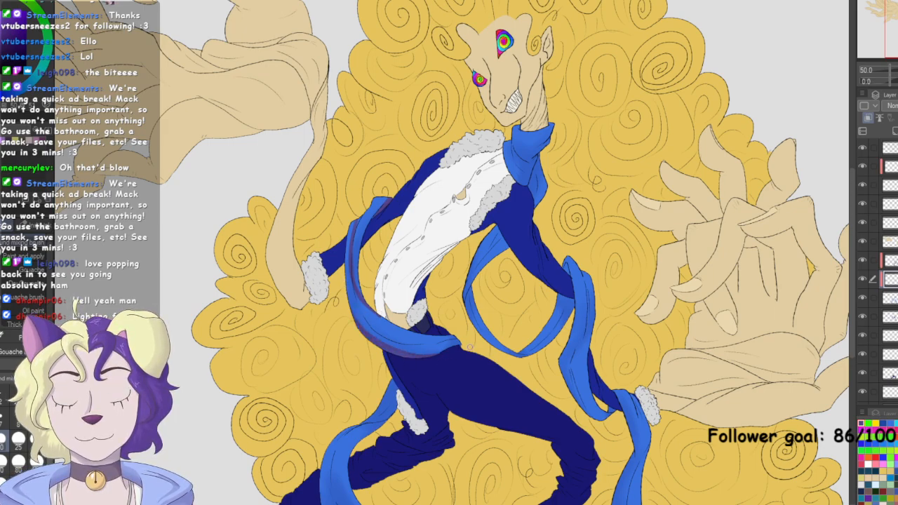
left_click_drag(368, 318, 438, 341)
left_click_drag(382, 330, 456, 341)
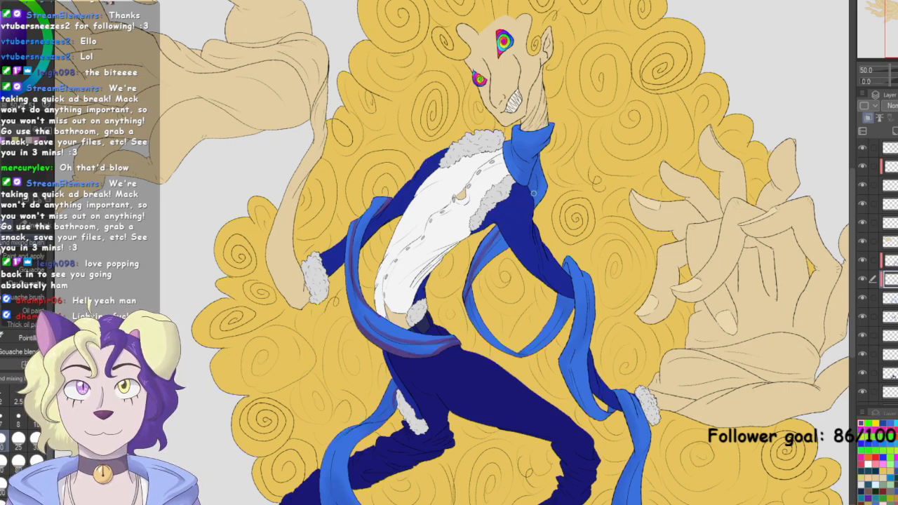
Deepen the shading on the scarf's collar and paint purple shadows down the upper part of the hanging tail beside the bent arm
left_click(890, 298)
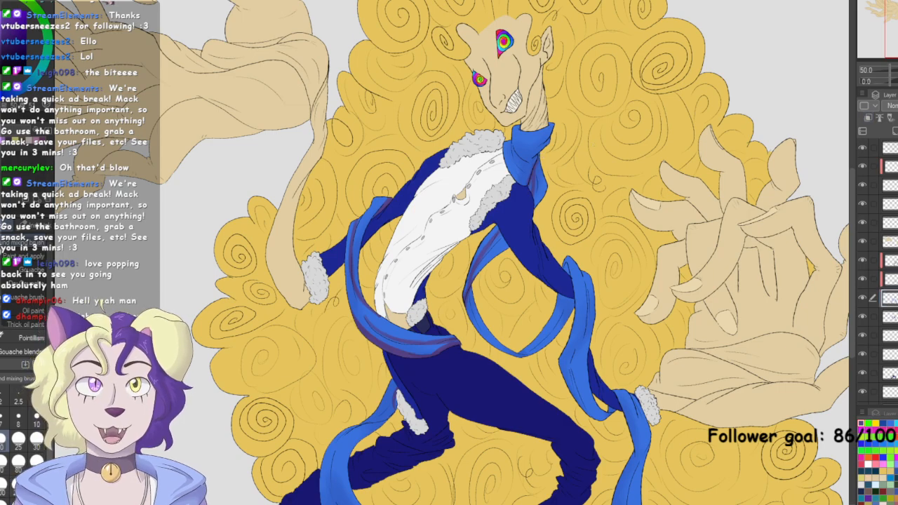
left_click(890, 261)
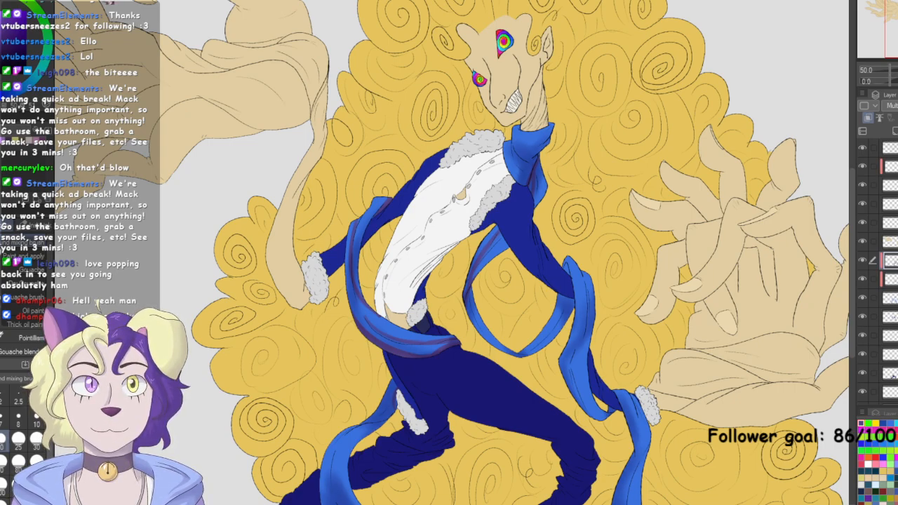
left_click(891, 280)
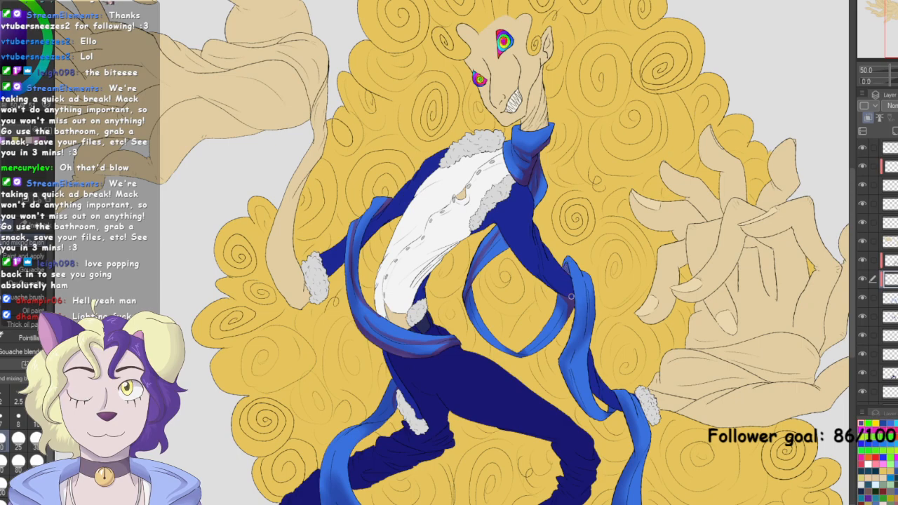
left_click_drag(584, 272, 587, 344)
mouse_move(587, 306)
left_mouse_down()
mouse_move(593, 387)
mouse_move(589, 345)
mouse_move(587, 354)
mouse_move(597, 294)
mouse_move(593, 316)
left_mouse_up()
left_click_drag(595, 285, 593, 314)
left_click_drag(596, 263, 642, 142)
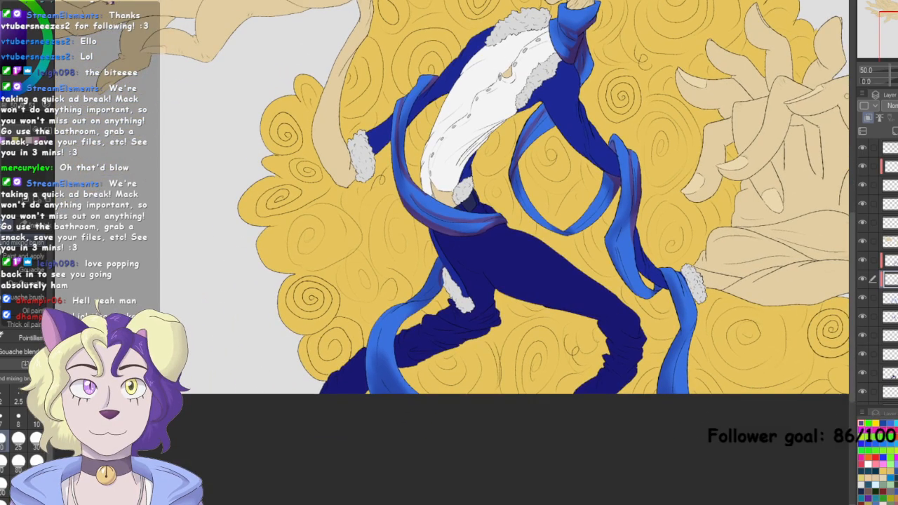
Paint purple shadows along the folds and edges of the same scarf tail, past the fur cuff to the canvas edge
left_click_drag(620, 250, 638, 295)
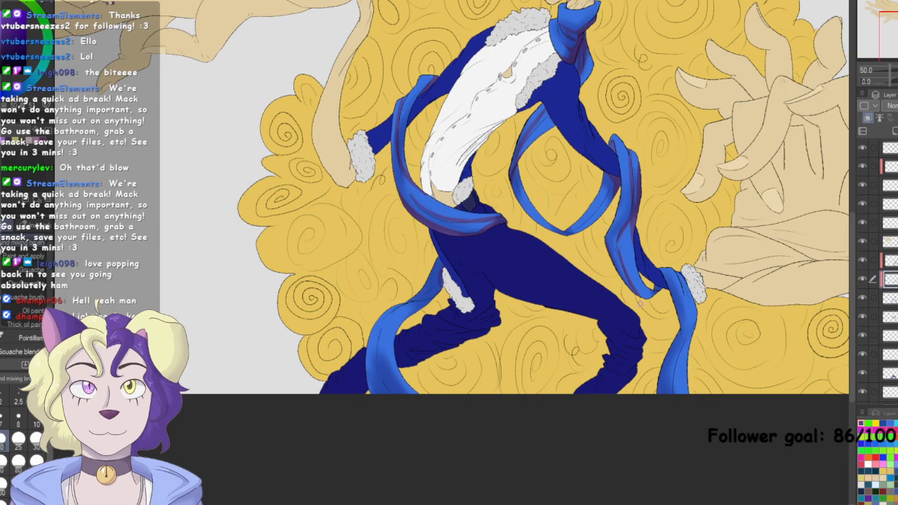
left_click_drag(621, 210, 629, 287)
mouse_move(615, 212)
left_mouse_down()
mouse_move(628, 281)
mouse_move(611, 226)
mouse_move(640, 297)
mouse_move(611, 252)
mouse_move(642, 302)
mouse_move(668, 286)
mouse_move(654, 284)
mouse_move(679, 306)
left_mouse_up()
mouse_move(663, 272)
left_mouse_down()
mouse_move(682, 329)
mouse_move(666, 270)
mouse_move(687, 323)
mouse_move(664, 371)
mouse_move(679, 347)
mouse_move(663, 361)
mouse_move(661, 372)
mouse_move(670, 349)
mouse_move(667, 423)
left_mouse_up()
mouse_move(680, 334)
left_mouse_down()
mouse_move(674, 430)
mouse_move(665, 411)
left_mouse_up()
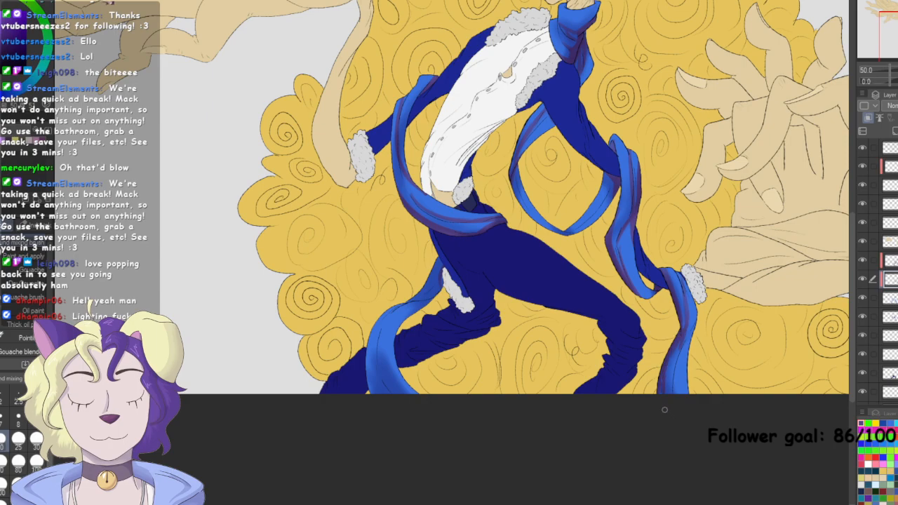
left_click_drag(684, 343, 680, 391)
Paint purple shadows along the scarf tail that hangs behind the bent leg
mouse_move(382, 322)
left_mouse_down()
mouse_move(379, 365)
mouse_move(399, 407)
left_mouse_up()
left_click_drag(380, 366, 401, 397)
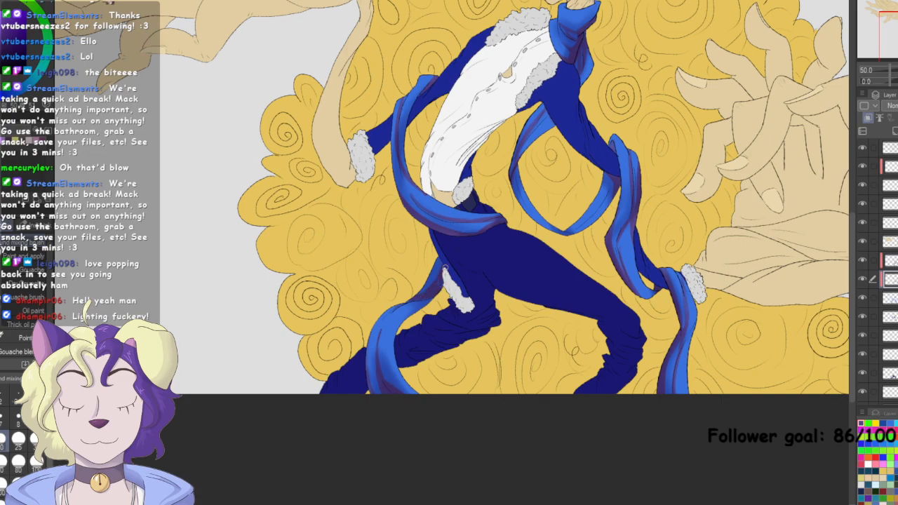
mouse_move(449, 211)
left_mouse_down()
mouse_move(462, 317)
mouse_move(454, 436)
mouse_move(434, 386)
left_mouse_up()
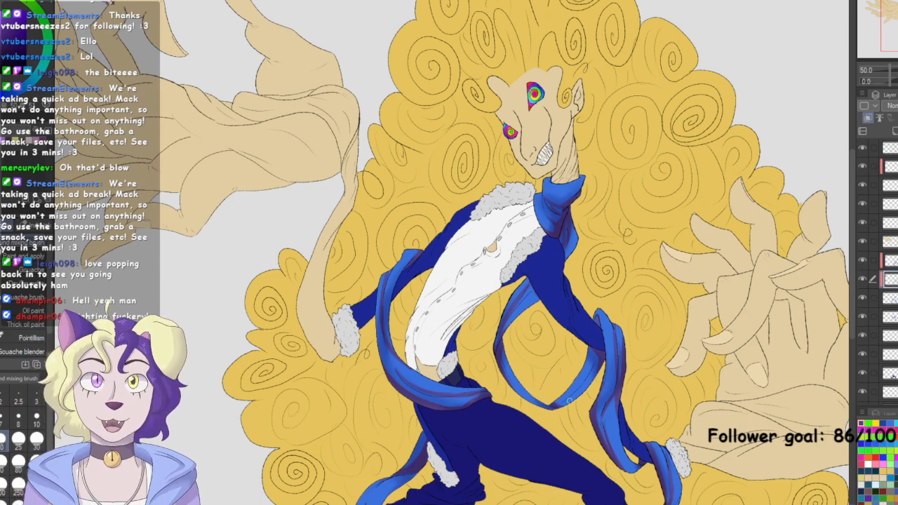
Set the purple scarf shadow layer's blending mode to Multiply, judging it on the whole figure
key("ctrl+0")
left_click(891, 106)
left_click(891, 139)
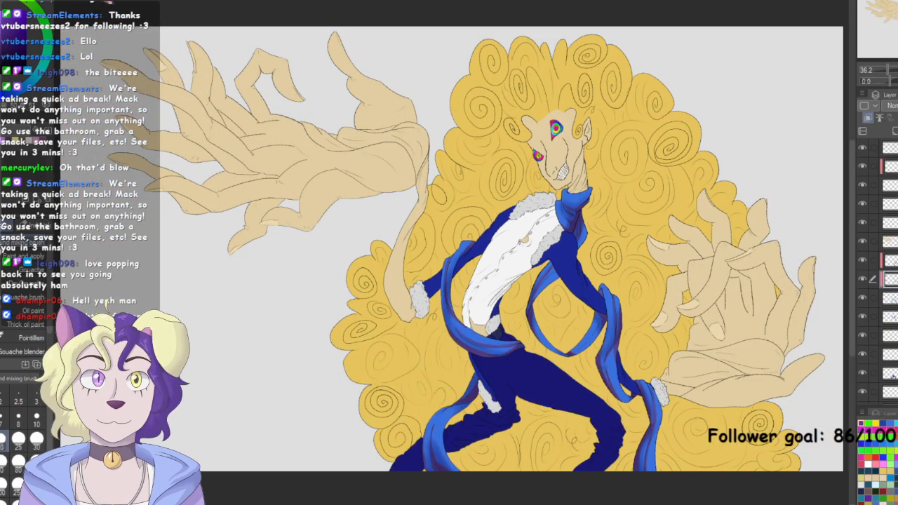
left_click(897, 106)
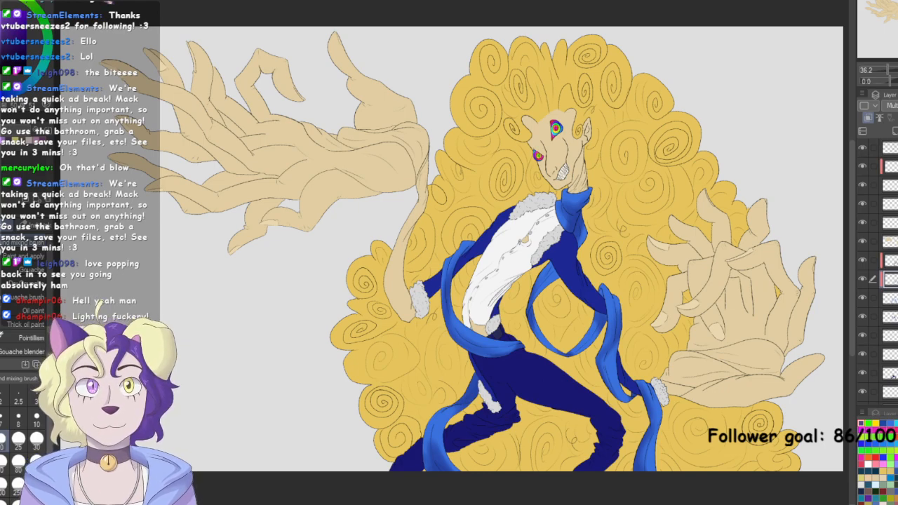
Remove the clipped rainbow coloring from the spiral eyes, leaving the pink base, and check the face up close
left_click(888, 166)
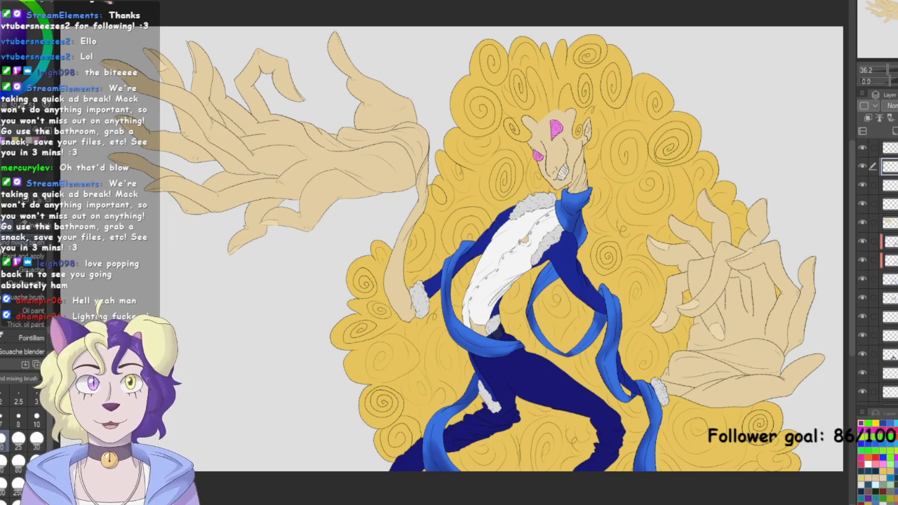
scroll(558, 178, "up", 8)
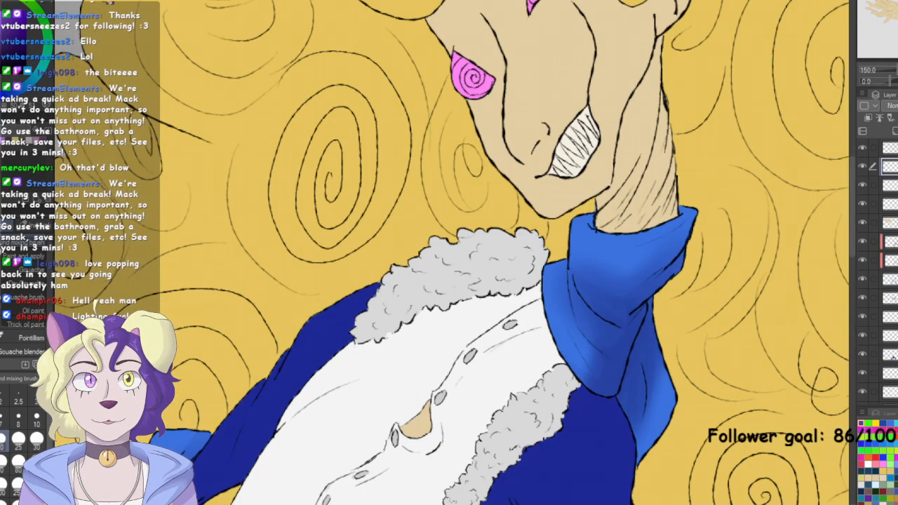
left_click_drag(558, 177, 452, 369)
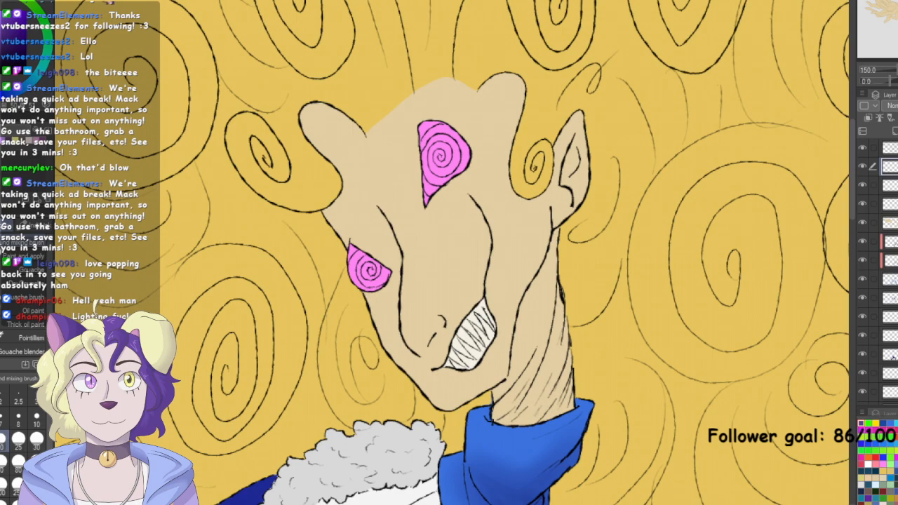
key("ctrl+0")
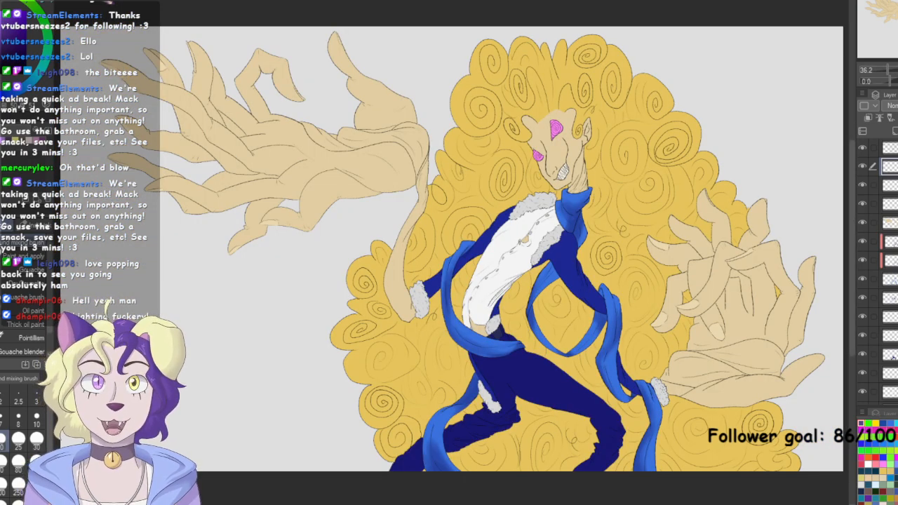
Examine the layer stack by switching individual color layers off and on to identify what each one holds
left_click_drag(449, 253, 429, 225)
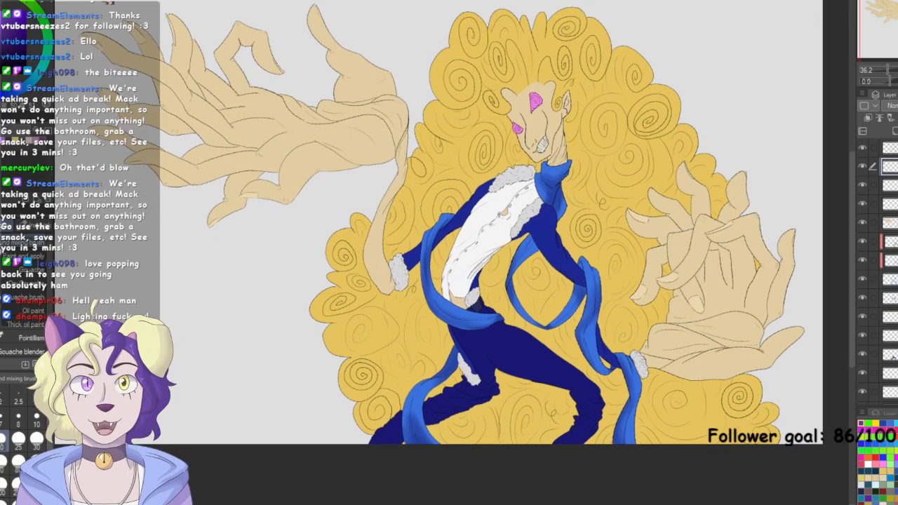
left_click(891, 241)
left_click(892, 261)
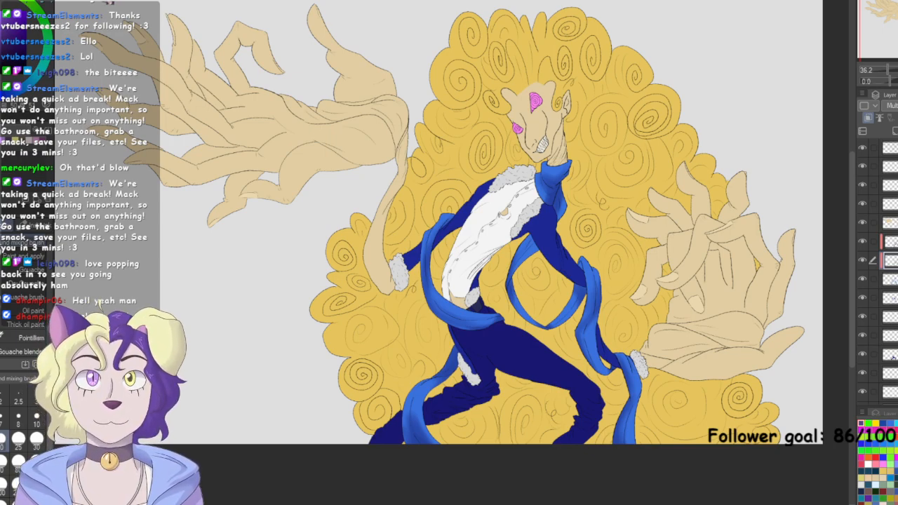
left_click(891, 280)
left_click(864, 279)
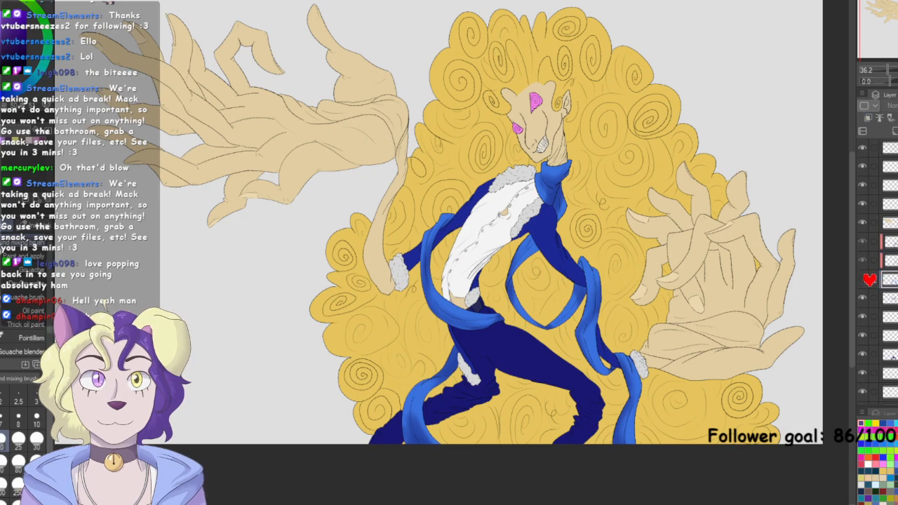
left_click(864, 279)
left_click(863, 298)
left_click(863, 298)
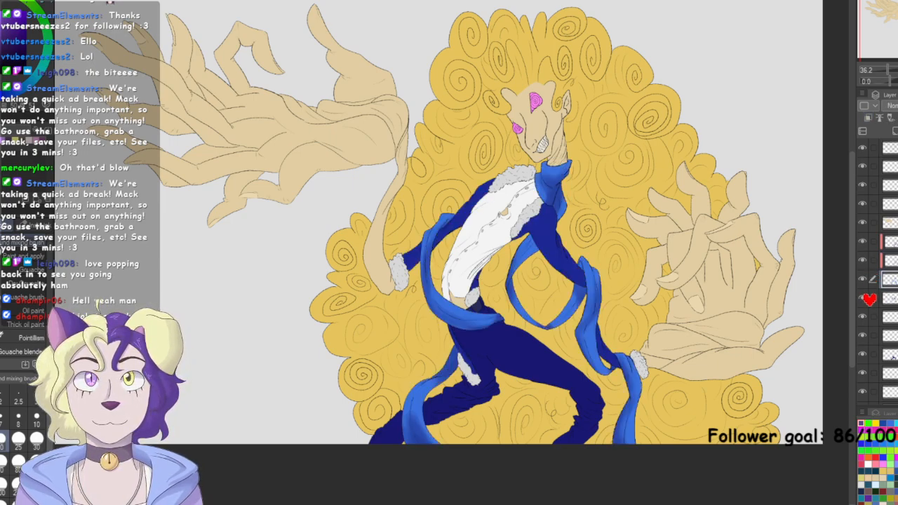
left_click(864, 336)
left_click(864, 336)
left_click(864, 336)
left_click(866, 337)
left_click(865, 337)
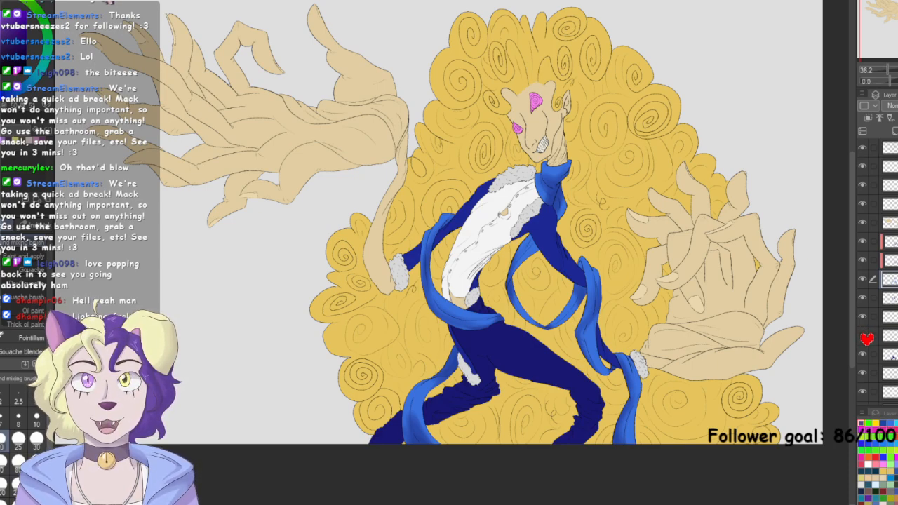
Check the lower clothing and hair layers by toggling their visibility, and consolidate the redundant layers among them
left_click(867, 338)
left_click(869, 341)
left_click(866, 354)
left_click(866, 354)
left_click(866, 354)
left_click(866, 354)
left_click(888, 336)
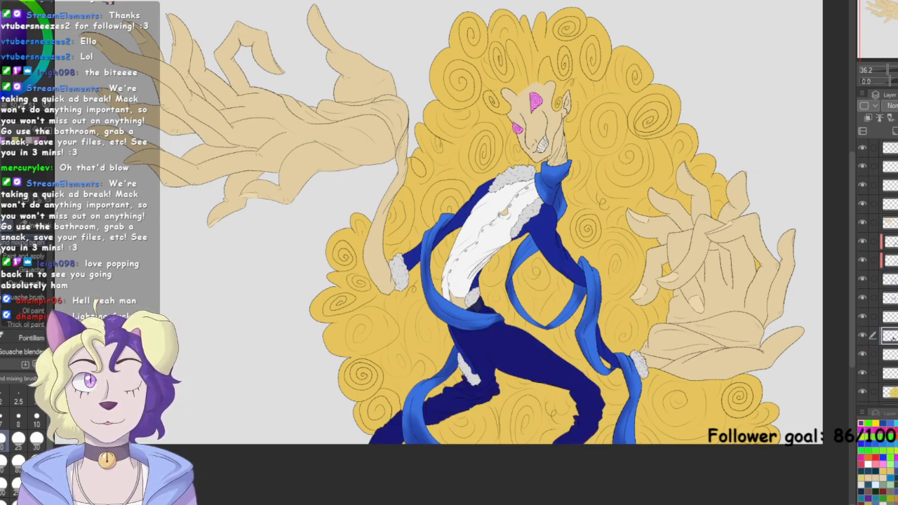
left_click(888, 355)
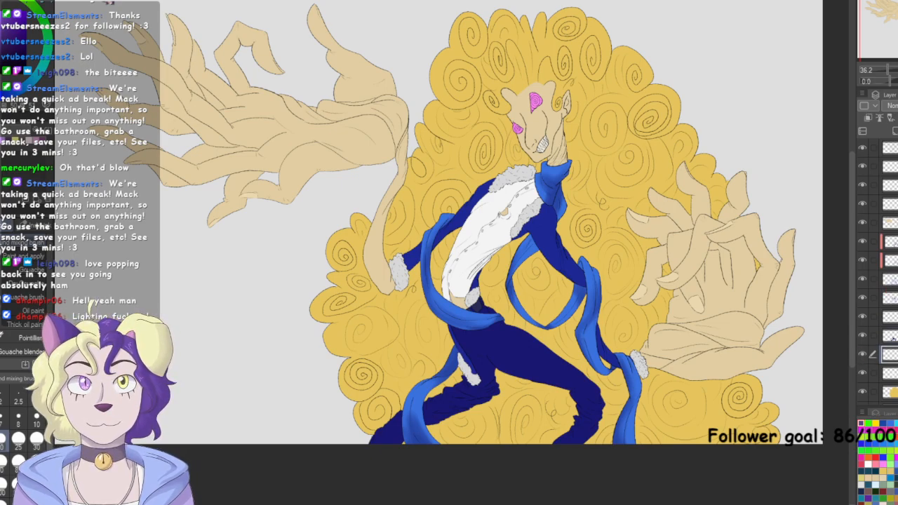
left_click(866, 354)
left_click(867, 354)
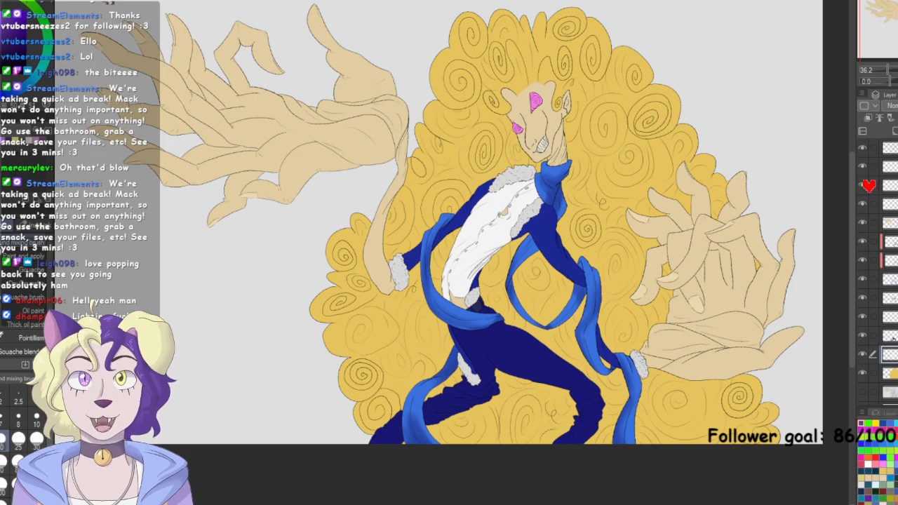
Merge the layer above the skin color layer down into it
left_click_drag(855, 166, 858, 166)
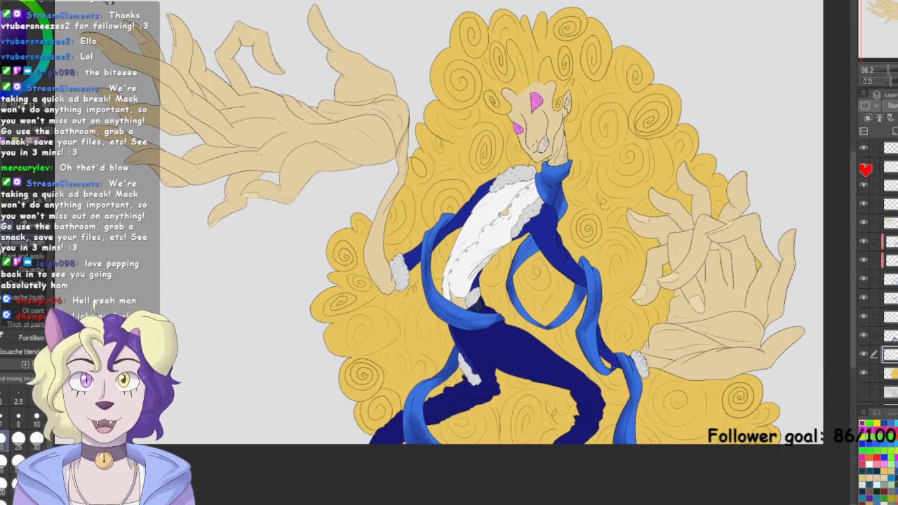
left_click(886, 203)
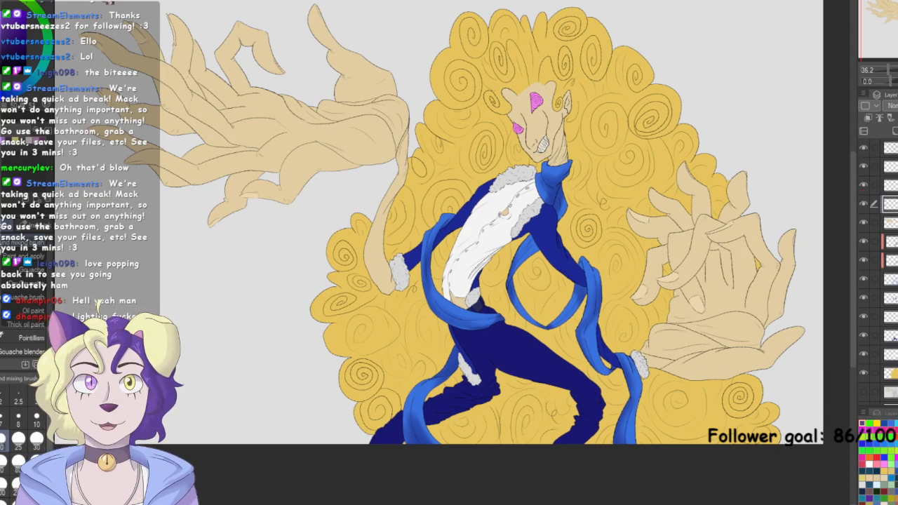
key("ctrl+e")
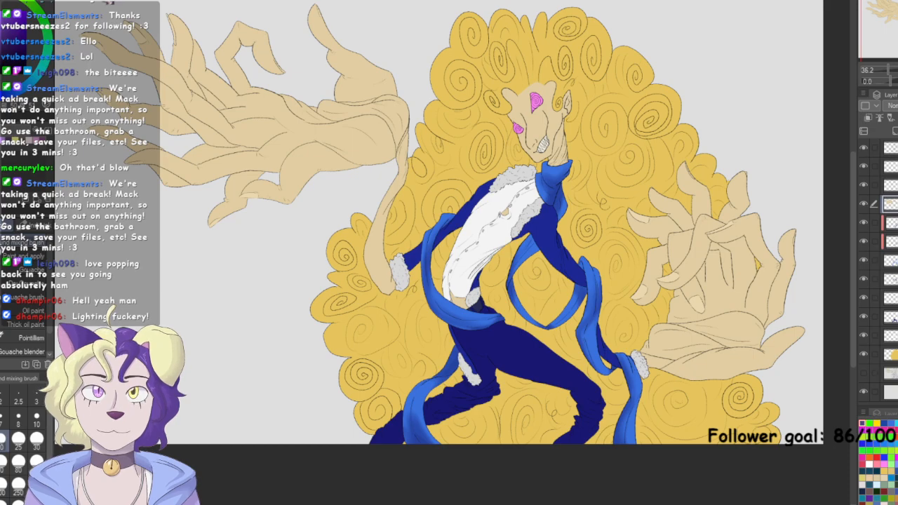
Add a new layer clipped to the white shirt's base color and set its blending mode to Multiply
left_click(890, 260)
left_click(890, 280)
left_click_drag(456, 232, 433, 214)
left_click(890, 335)
left_click(864, 336)
left_click(864, 335)
left_click(895, 131)
left_click(869, 118)
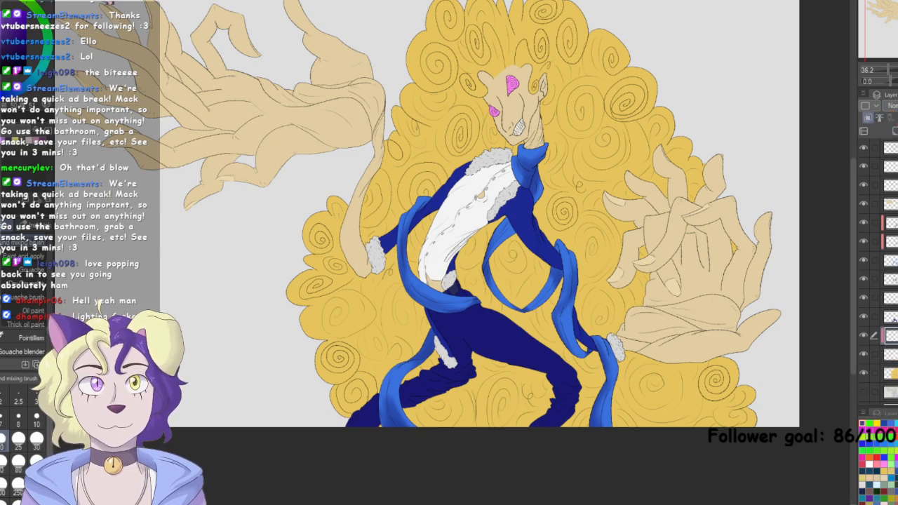
left_click(890, 105)
left_click(892, 139)
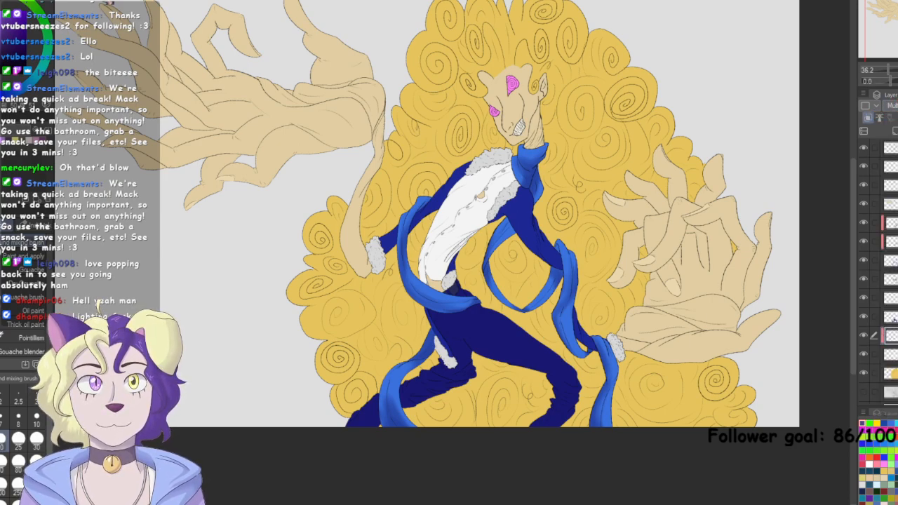
Paint soft purple shadows along the white shirt's underside, waist and back edge
scroll(453, 247, "up", 2)
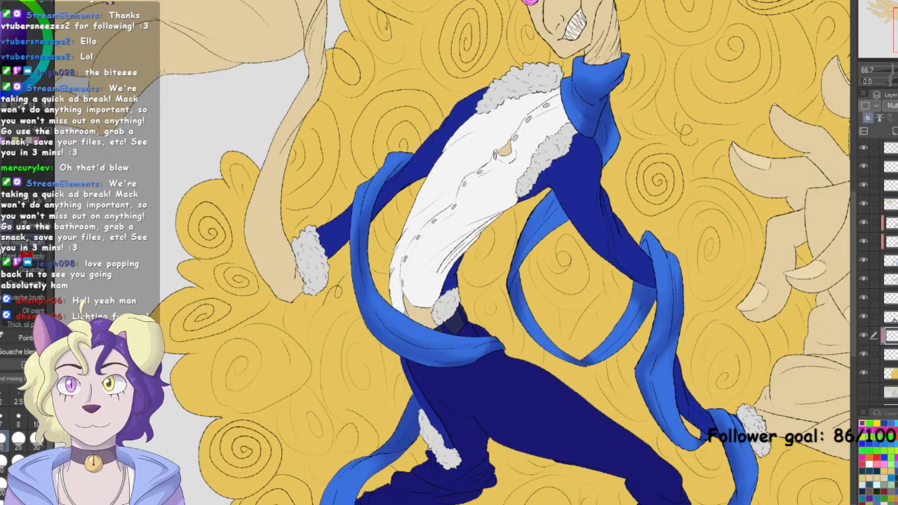
mouse_move(509, 200)
left_mouse_down()
mouse_move(445, 239)
mouse_move(508, 210)
mouse_move(428, 258)
left_mouse_up()
left_click_drag(500, 219, 429, 256)
mouse_move(468, 236)
left_mouse_down()
mouse_move(417, 282)
mouse_move(435, 321)
left_mouse_up()
left_click_drag(422, 256, 405, 280)
mouse_move(444, 144)
left_mouse_down()
mouse_move(400, 240)
mouse_move(530, 191)
left_mouse_up()
left_click_drag(470, 216, 549, 175)
left_click_drag(501, 214, 552, 175)
mouse_move(455, 259)
left_mouse_down()
mouse_move(431, 279)
mouse_move(427, 300)
left_mouse_up()
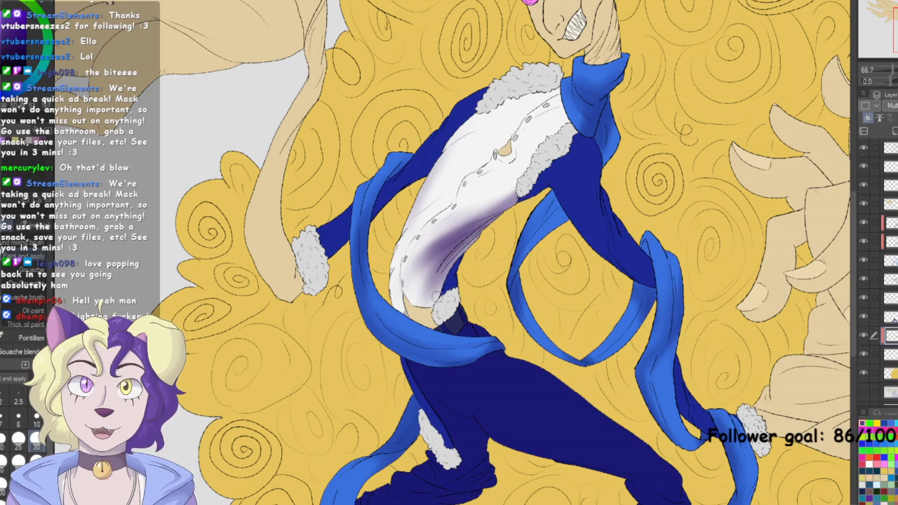
Paint soft purple shading along the shirt's button line and chest, and lower the shading layer's opacity
left_click_drag(558, 98, 472, 183)
left_click_drag(524, 127, 440, 202)
mouse_move(440, 201)
left_mouse_down()
mouse_move(563, 90)
mouse_move(513, 133)
mouse_move(519, 144)
mouse_move(459, 184)
mouse_move(439, 215)
left_mouse_up()
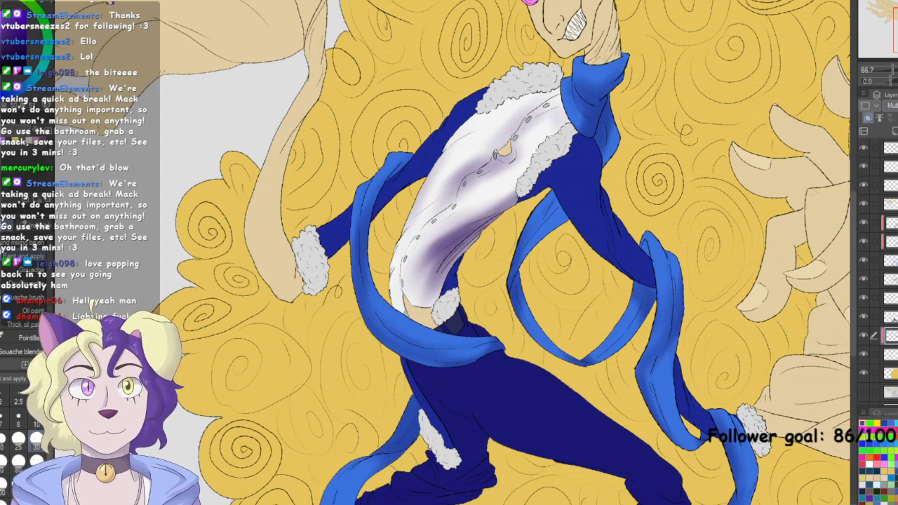
left_click(897, 105)
left_click_drag(895, 105, 897, 106)
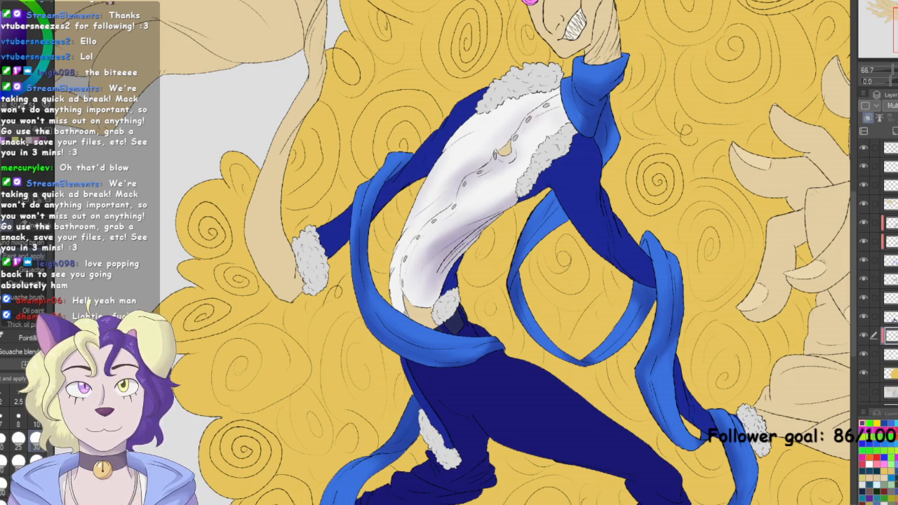
Add a second clipped Multiply layer directly above the shirt's base color for finer shadows
left_click(892, 354)
left_click(894, 131)
left_click(869, 118)
left_click(41, 244)
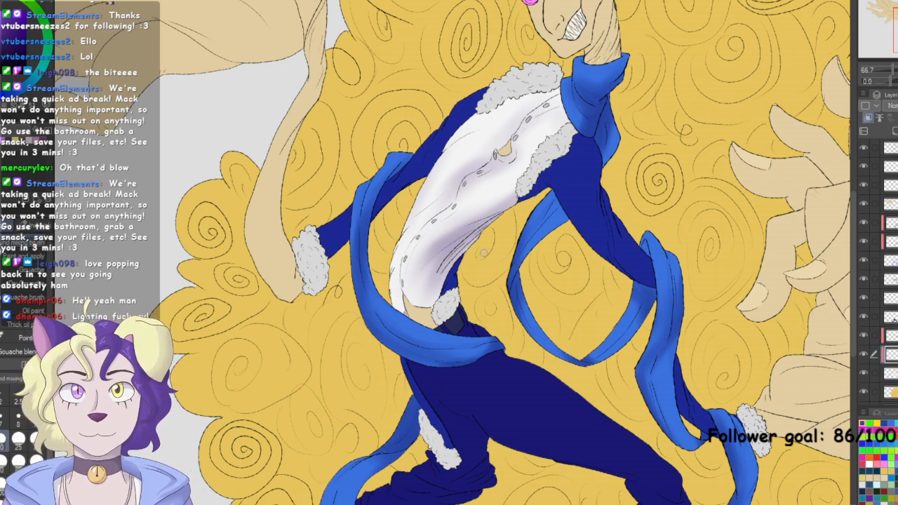
Try to paint crisp purple shadows along the shirt's waist folds, hem and front edge
left_click_drag(443, 267, 495, 220)
mouse_move(461, 248)
left_mouse_down()
mouse_move(501, 216)
mouse_move(435, 307)
mouse_move(469, 254)
left_mouse_up()
mouse_move(408, 249)
left_mouse_down()
mouse_move(409, 304)
mouse_move(404, 272)
mouse_move(419, 324)
left_mouse_up()
left_click_drag(406, 290, 412, 328)
left_click_drag(402, 268, 421, 323)
mouse_move(403, 294)
left_mouse_down()
mouse_move(426, 319)
mouse_move(442, 306)
left_mouse_up()
left_click_drag(397, 254, 389, 300)
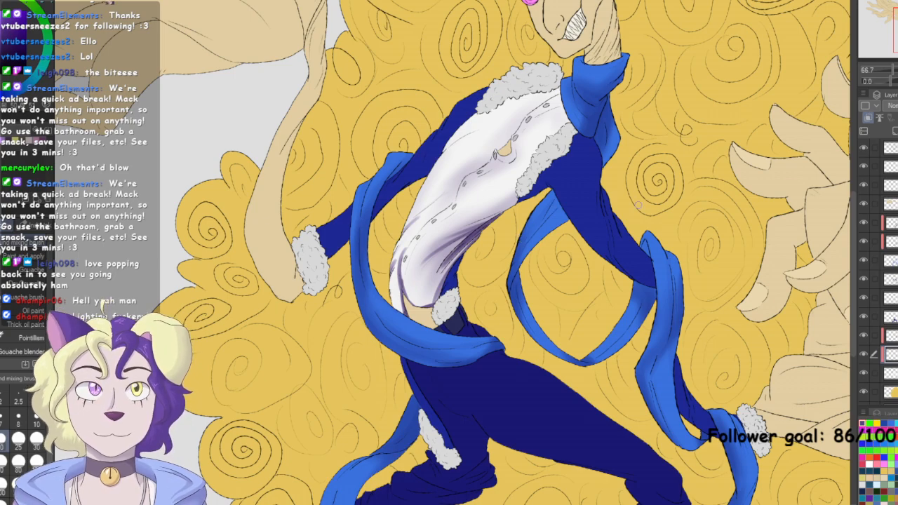
Try to add crisp shadows around the shirt's upper folds, buttons and fur trim, and undo the crisp fold strokes
left_click(888, 105)
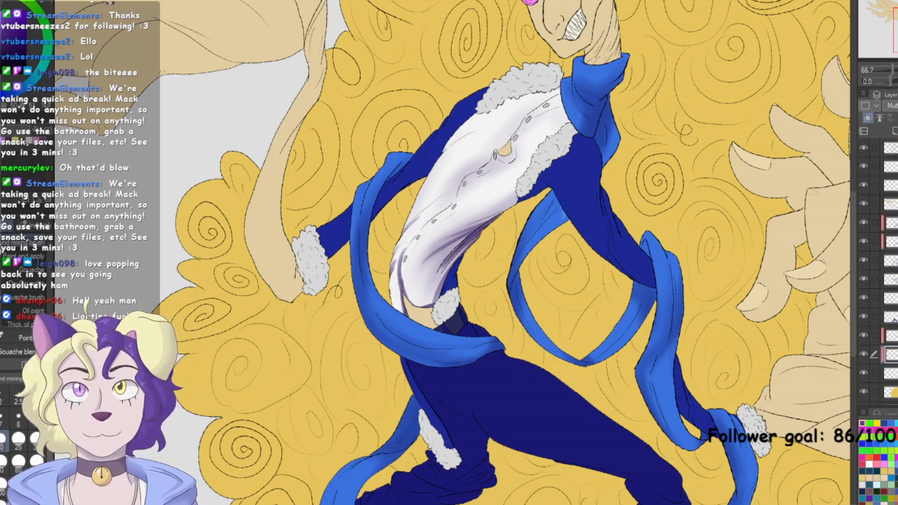
left_click_drag(519, 204, 459, 231)
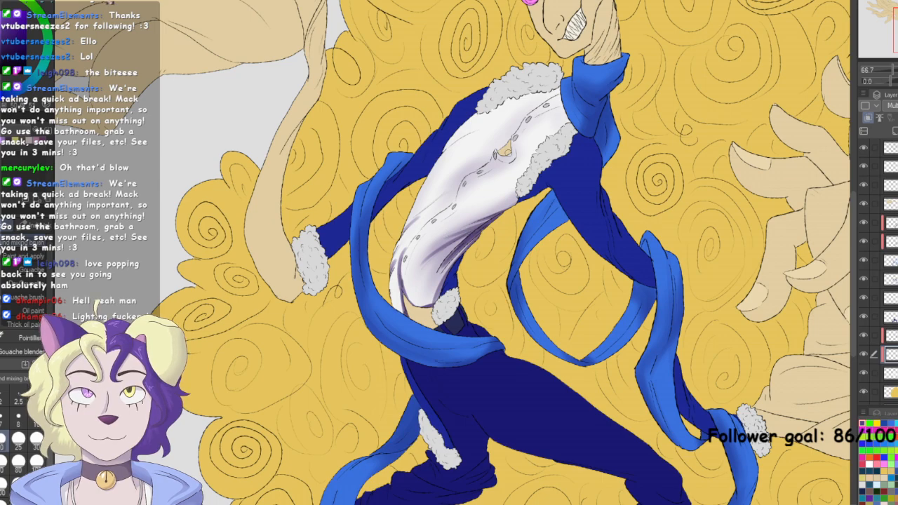
mouse_move(516, 148)
left_mouse_down()
mouse_move(505, 164)
mouse_move(517, 139)
mouse_move(504, 165)
mouse_move(515, 139)
left_mouse_up()
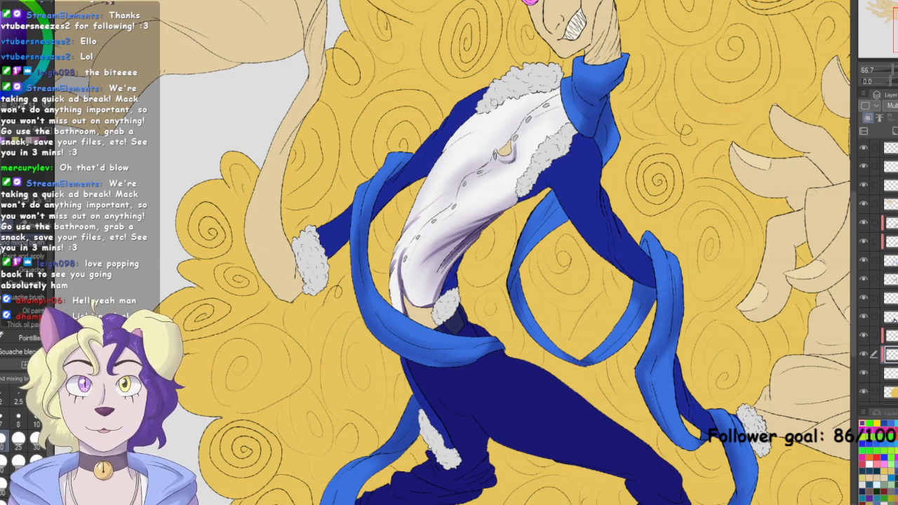
left_click_drag(479, 113, 560, 88)
left_click_drag(478, 131, 441, 158)
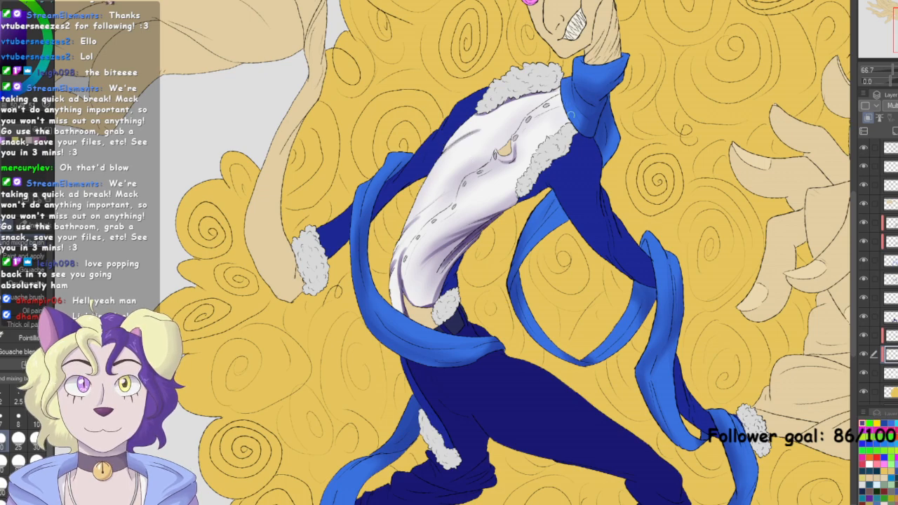
left_click_drag(570, 118, 523, 191)
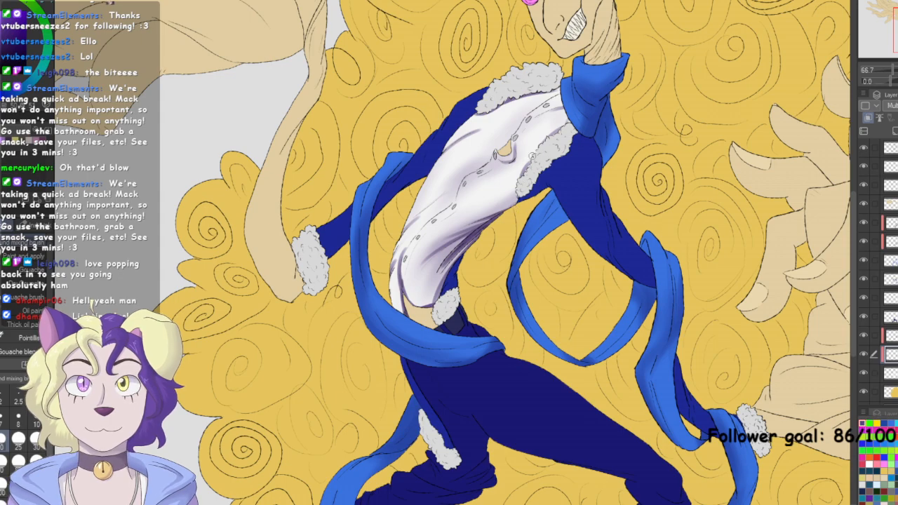
key("ctrl+z")
key("ctrl+z")
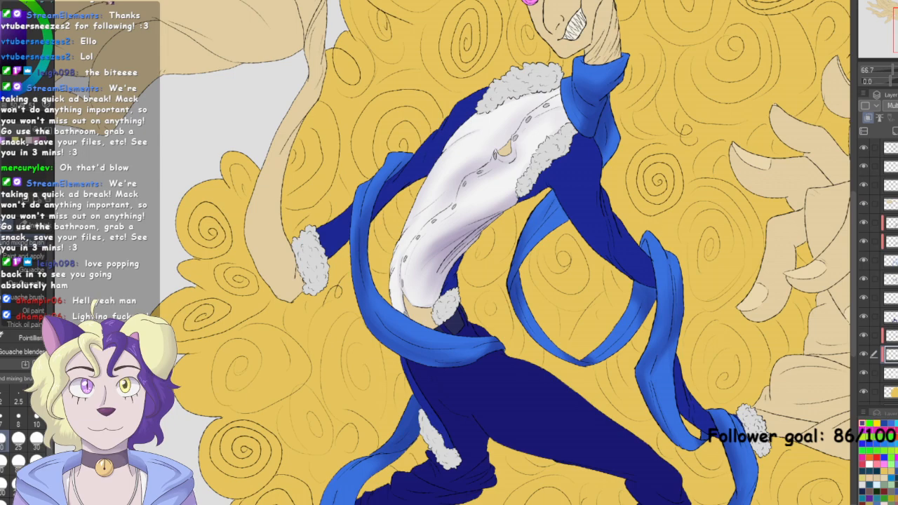
Identify the fur trim layer by toggling layer visibility, and add a Multiply layer clipped to it
left_click(892, 148)
left_click(891, 355)
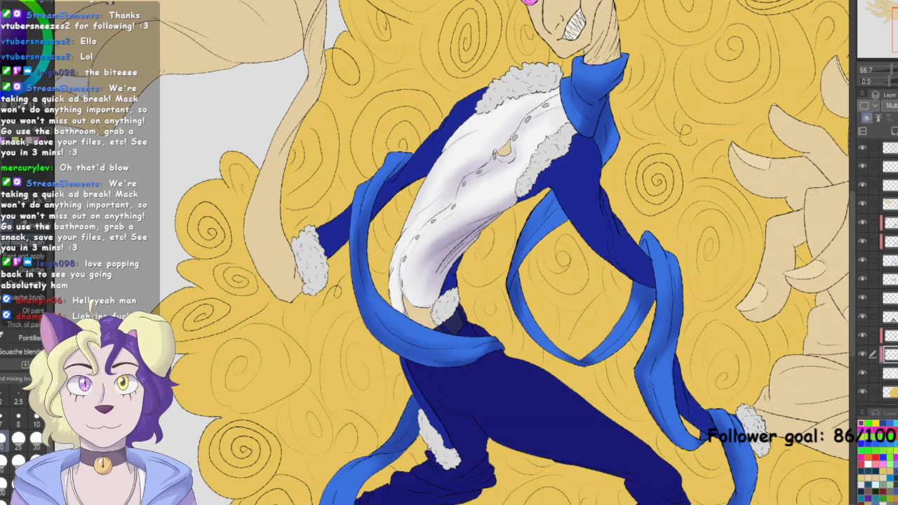
key("ctrl+0")
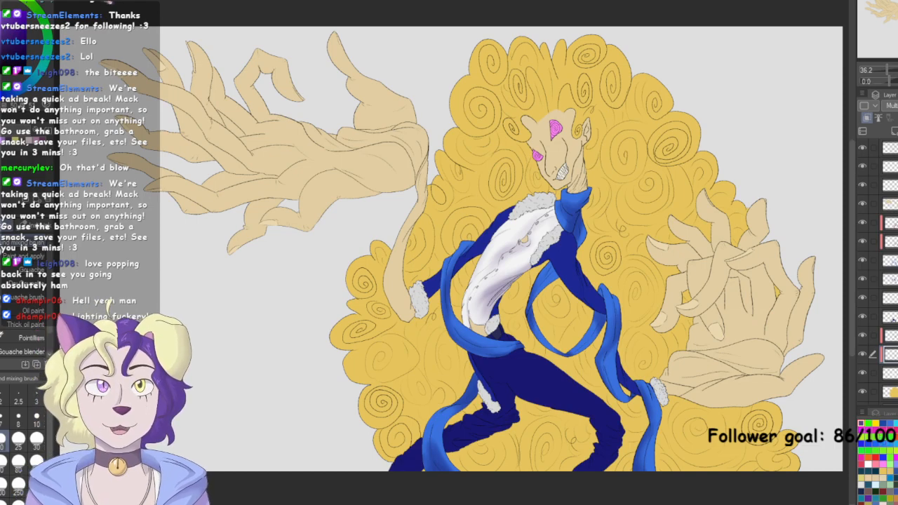
left_click(864, 374)
left_click(864, 374)
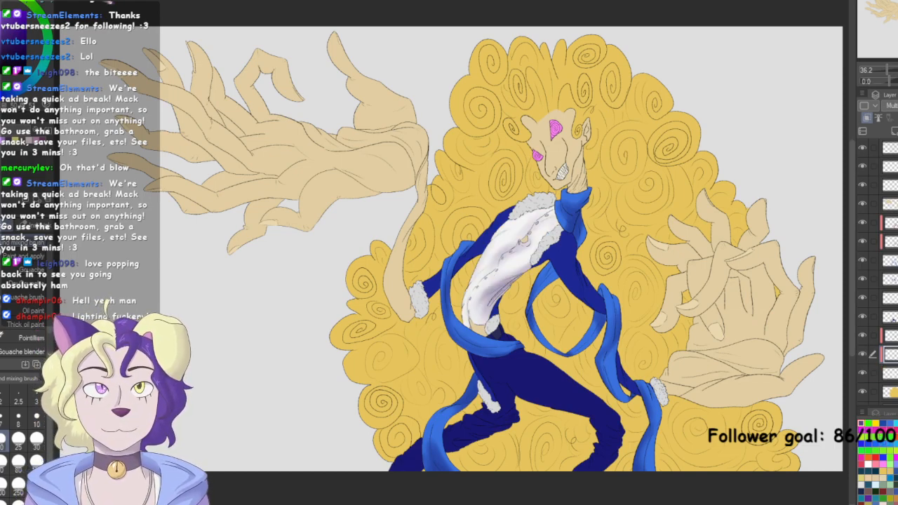
left_click(889, 316)
left_click(864, 317)
left_click(863, 316)
left_click(864, 297)
left_click(864, 297)
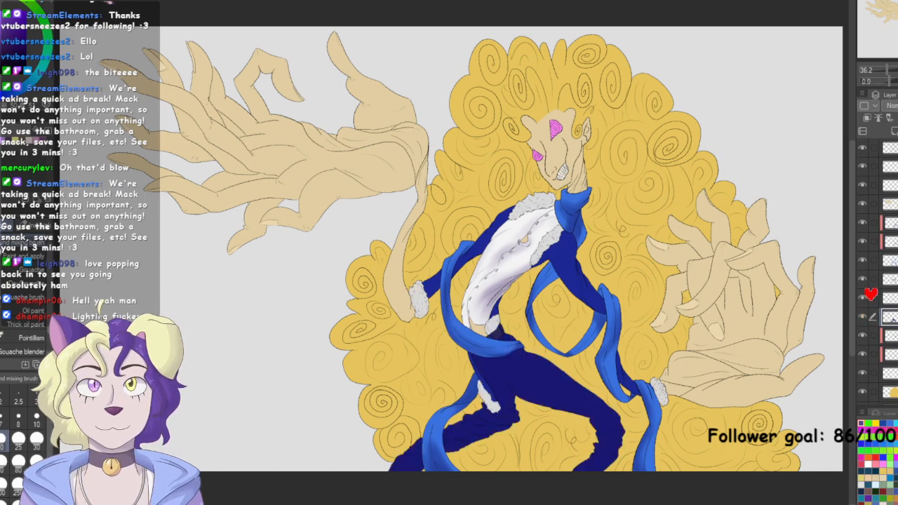
left_click(889, 297)
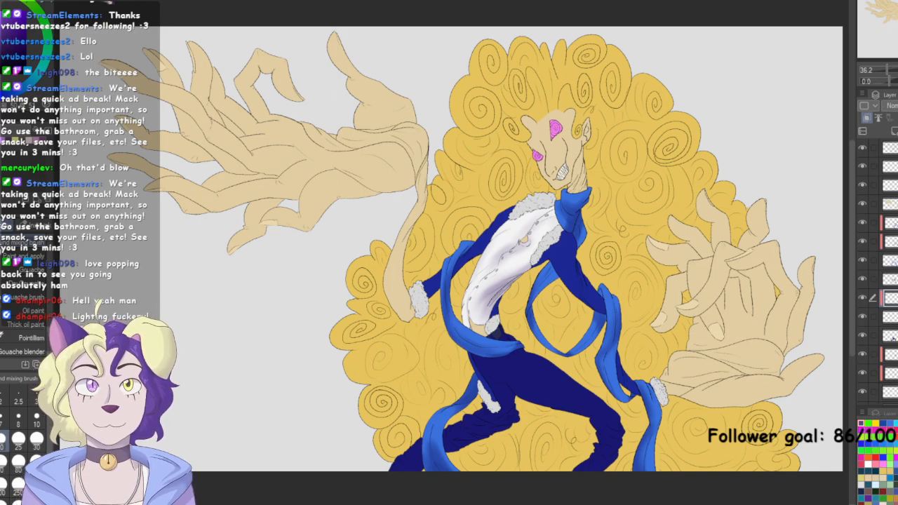
scroll(421, 252, "up", 2)
left_click_drag(519, 253, 414, 230)
left_click(892, 106)
left_click(890, 140)
Paint soft purple shadows on the fur collar, the outstretched arm's cuff and the fur at the waist
left_click_drag(691, 98, 658, 103)
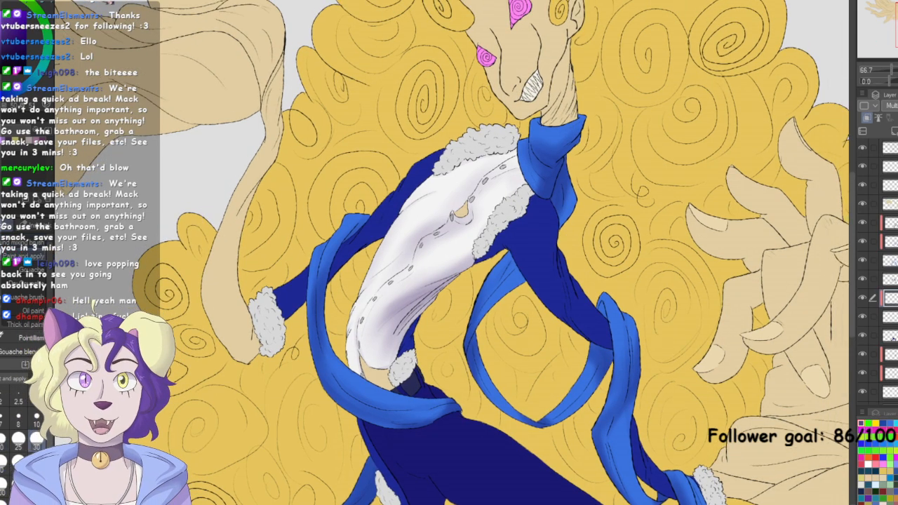
scroll(460, 235, "up", 1)
mouse_move(428, 144)
left_mouse_down()
mouse_move(562, 86)
mouse_move(540, 97)
mouse_move(541, 79)
mouse_move(526, 104)
mouse_move(481, 100)
mouse_move(459, 126)
mouse_move(432, 138)
left_mouse_up()
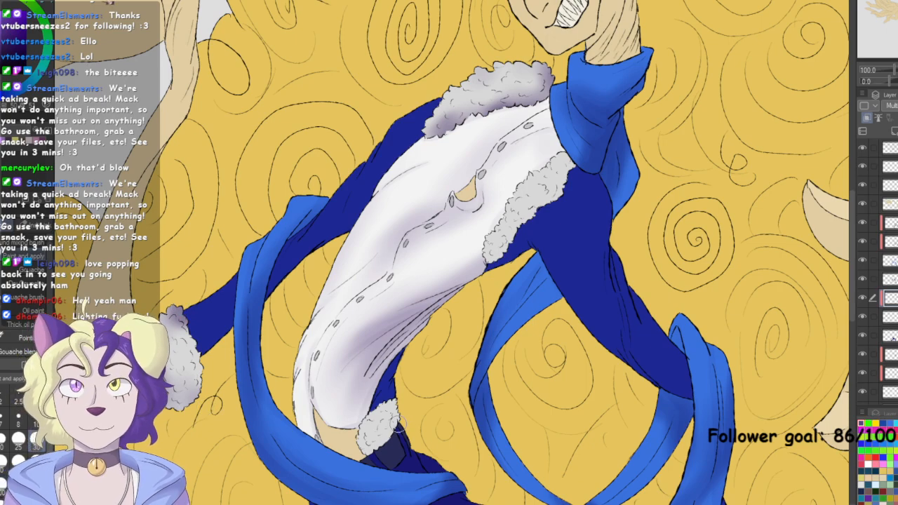
mouse_move(384, 395)
left_mouse_down()
mouse_move(393, 402)
mouse_move(373, 414)
mouse_move(400, 413)
mouse_move(374, 419)
mouse_move(388, 420)
left_mouse_up()
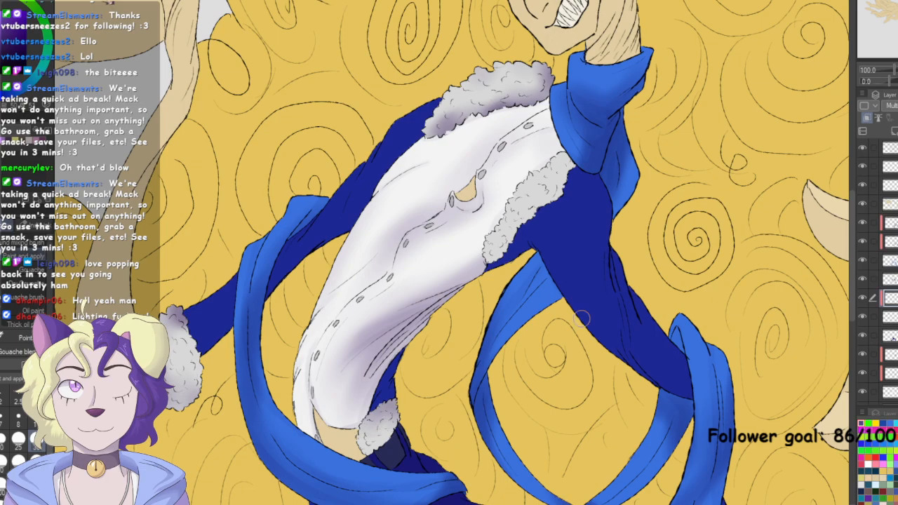
Paint soft purple shadows on the fur hem beside the thigh and on the other wrist's fur cuff
mouse_move(836, 316)
left_mouse_down()
mouse_move(846, 100)
mouse_move(836, 89)
left_mouse_up()
mouse_move(394, 420)
left_mouse_down()
mouse_move(388, 446)
mouse_move(355, 428)
mouse_move(344, 410)
mouse_move(348, 418)
mouse_move(365, 385)
mouse_move(401, 425)
left_mouse_up()
mouse_move(772, 176)
left_mouse_down()
mouse_move(800, 439)
mouse_move(698, 395)
mouse_move(697, 111)
mouse_move(646, 46)
left_mouse_up()
mouse_move(728, 243)
left_mouse_down()
mouse_move(743, 260)
mouse_move(727, 239)
left_mouse_up()
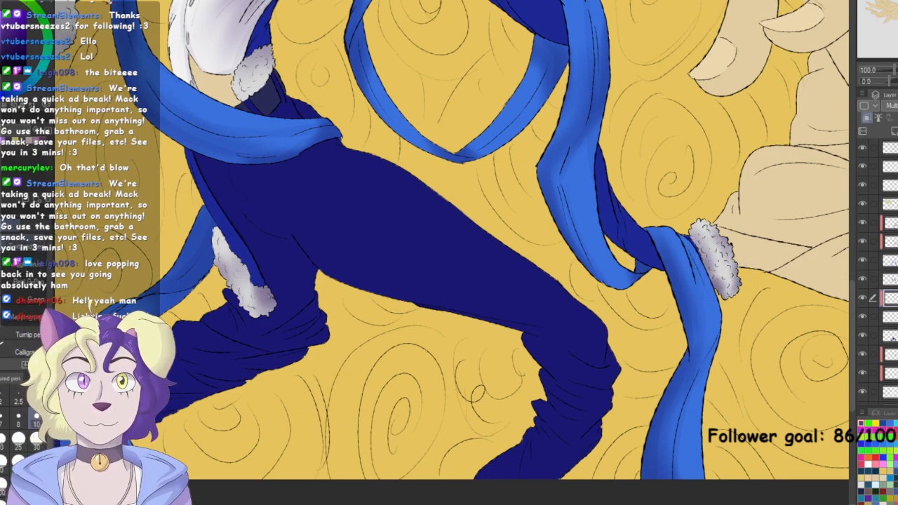
key("Delete")
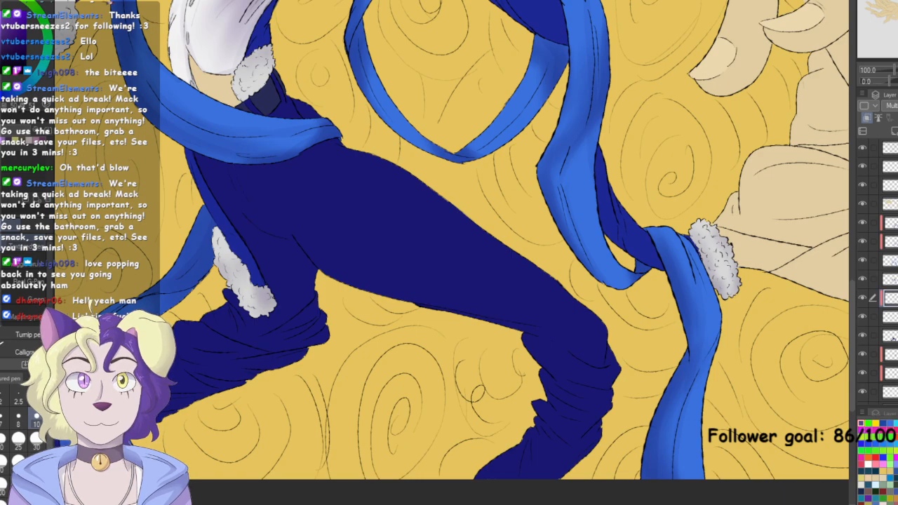
Add a Multiply layer clipped to the fur trim and paint textured purple shadows on the thigh hem, waist fur and wrist cuff
key("ctrl+shift+n")
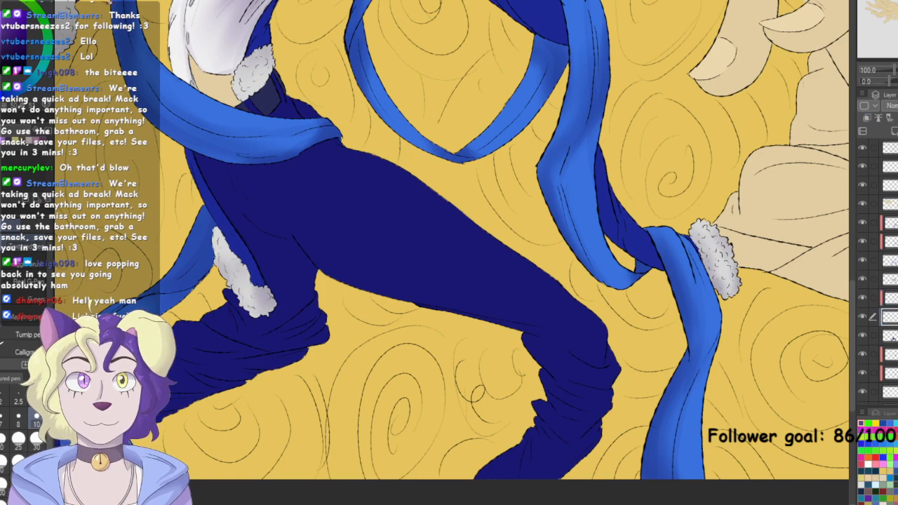
left_click_drag(449, 239, 429, 269)
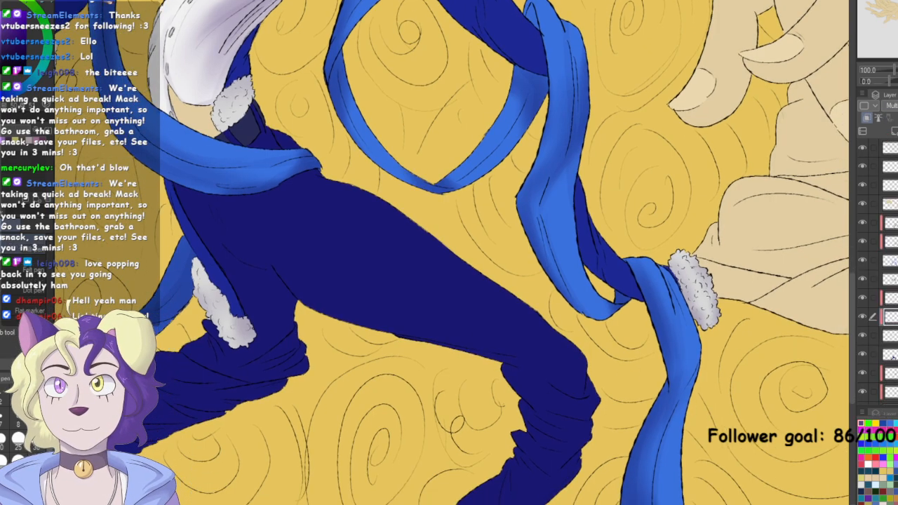
key("p")
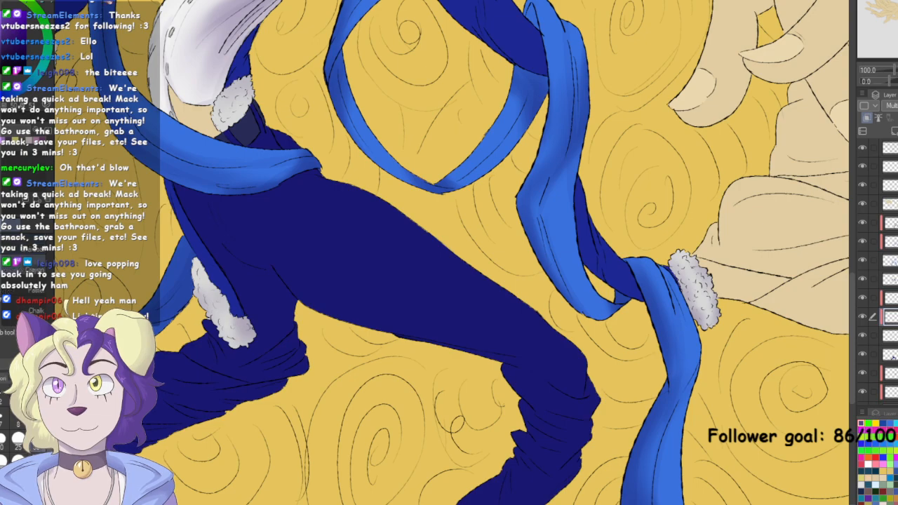
key("b")
mouse_move(200, 274)
left_mouse_down()
mouse_move(226, 341)
mouse_move(253, 334)
mouse_move(246, 323)
mouse_move(244, 342)
mouse_move(250, 315)
mouse_move(254, 334)
mouse_move(239, 335)
mouse_move(243, 323)
mouse_move(230, 332)
mouse_move(242, 333)
left_mouse_up()
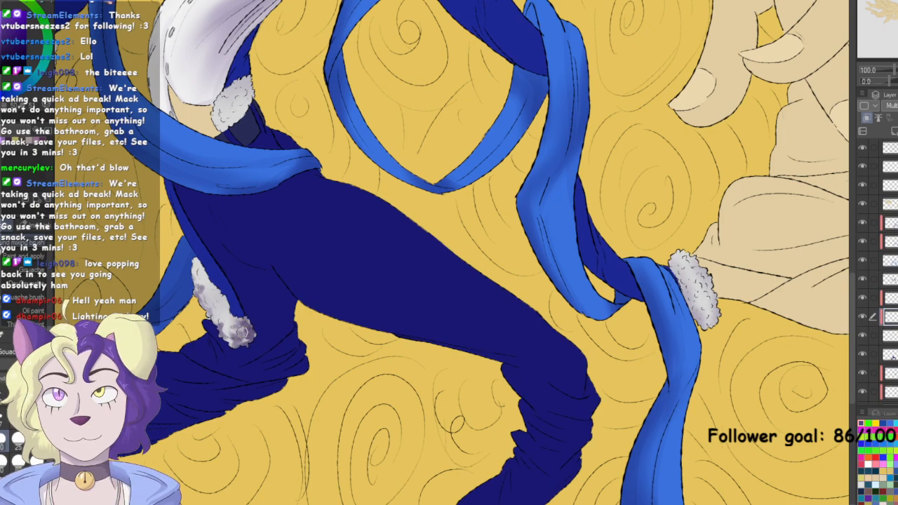
mouse_move(238, 83)
left_mouse_down()
mouse_move(251, 92)
mouse_move(230, 94)
mouse_move(248, 87)
mouse_move(247, 103)
left_mouse_up()
mouse_move(680, 276)
left_mouse_down()
mouse_move(706, 323)
mouse_move(717, 316)
mouse_move(709, 272)
mouse_move(719, 320)
mouse_move(717, 278)
mouse_move(719, 318)
mouse_move(693, 297)
mouse_move(699, 322)
left_mouse_up()
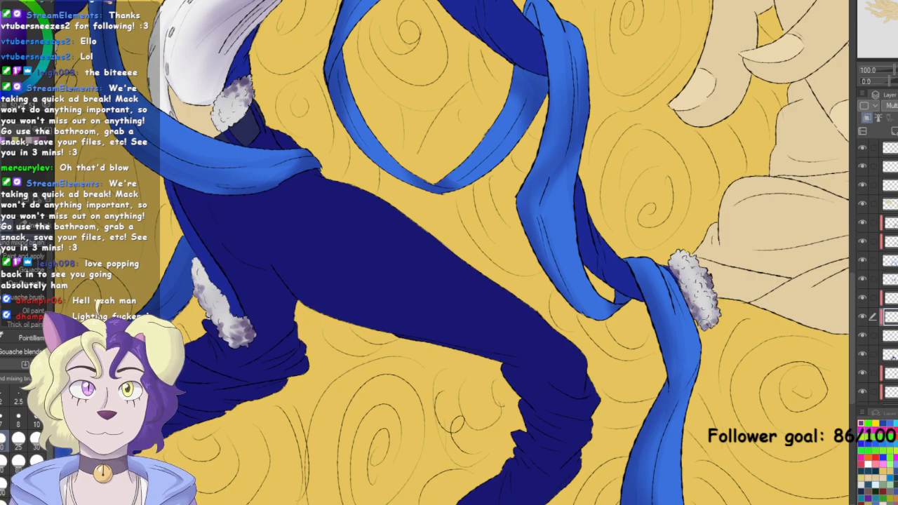
Paint textured purple shadows on the outstretched arm's fur cuff and along both sides of the fur collar
mouse_move(896, 26)
left_mouse_down()
mouse_move(896, 13)
mouse_move(896, 23)
left_mouse_up()
mouse_move(480, 347)
left_mouse_down()
mouse_move(461, 330)
mouse_move(484, 369)
mouse_move(458, 344)
mouse_move(468, 352)
mouse_move(471, 380)
mouse_move(451, 411)
mouse_move(478, 440)
mouse_move(459, 409)
mouse_move(470, 428)
left_mouse_up()
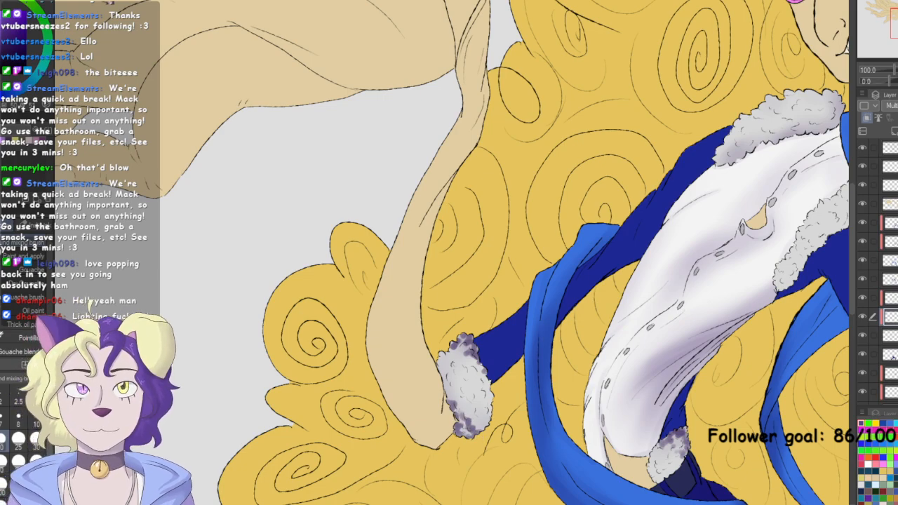
scroll(505, 281, "right", 3)
mouse_move(609, 157)
left_mouse_down()
mouse_move(661, 142)
mouse_move(661, 131)
mouse_move(716, 135)
left_mouse_up()
mouse_move(740, 95)
left_mouse_down()
mouse_move(732, 124)
mouse_move(699, 122)
mouse_move(734, 119)
mouse_move(743, 106)
mouse_move(724, 118)
left_mouse_up()
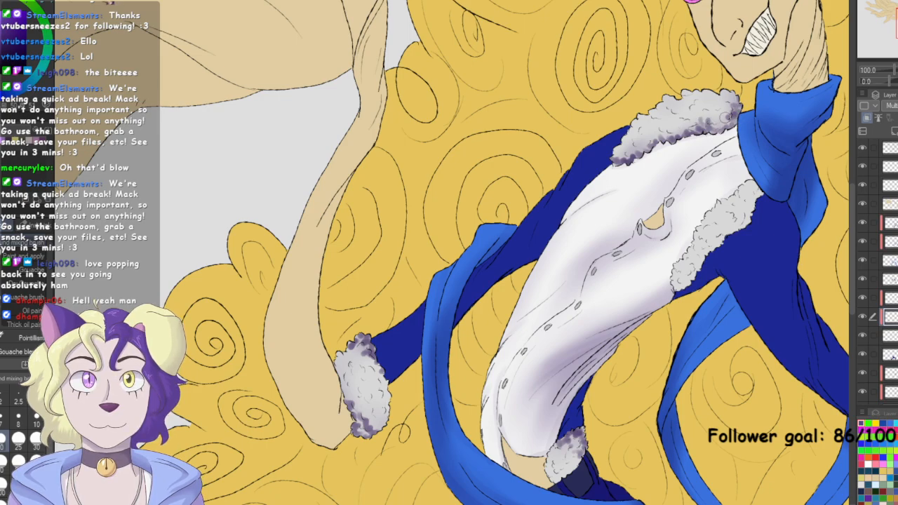
mouse_move(691, 242)
left_mouse_down()
mouse_move(677, 284)
mouse_move(743, 227)
mouse_move(758, 178)
mouse_move(757, 202)
mouse_move(733, 221)
mouse_move(746, 228)
left_mouse_up()
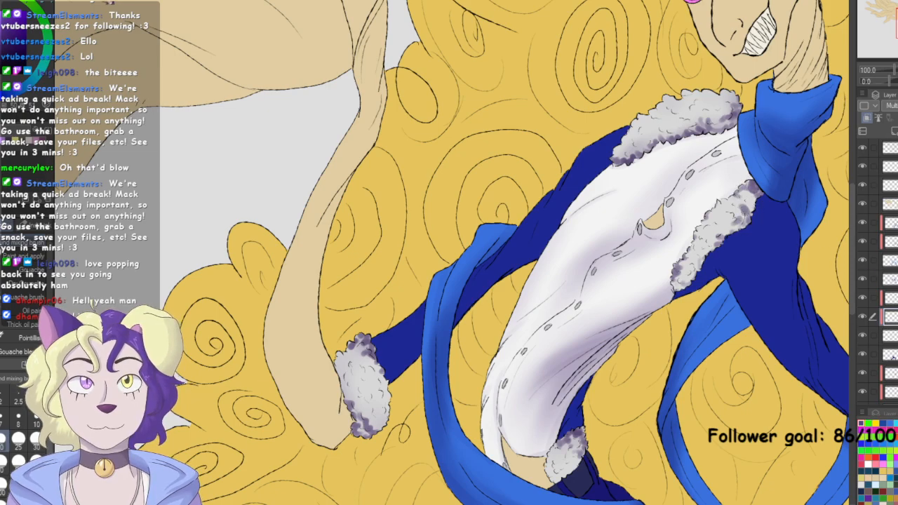
Switch between the soft and textured fur shadow layers and examine the fur shading close up and across the whole figure
left_click(890, 298)
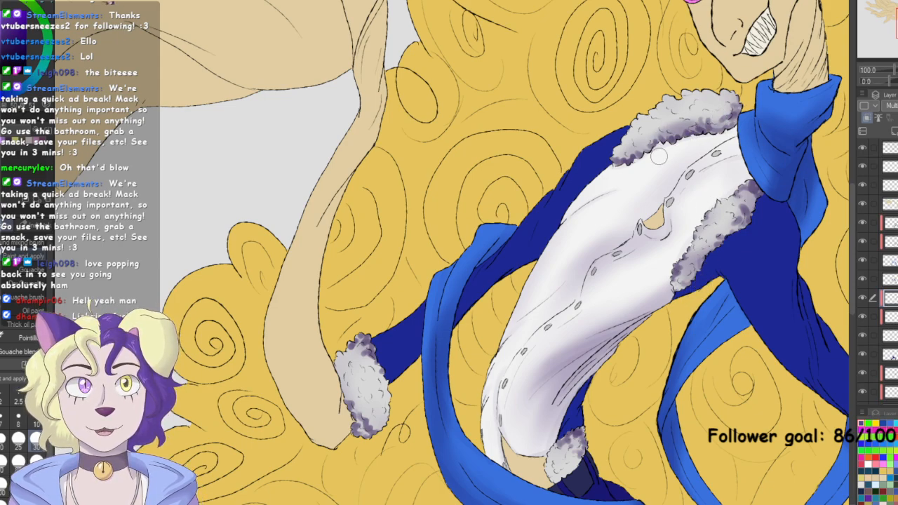
left_click(888, 318)
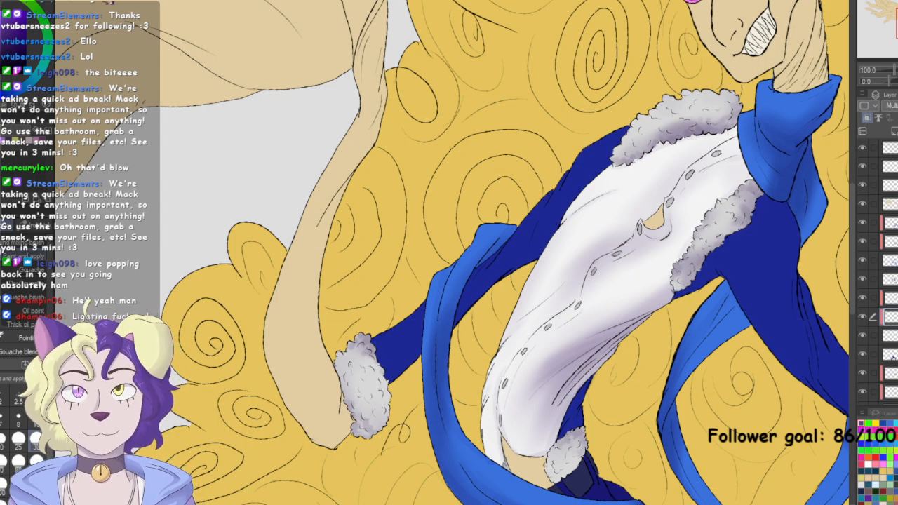
key("ctrl+0")
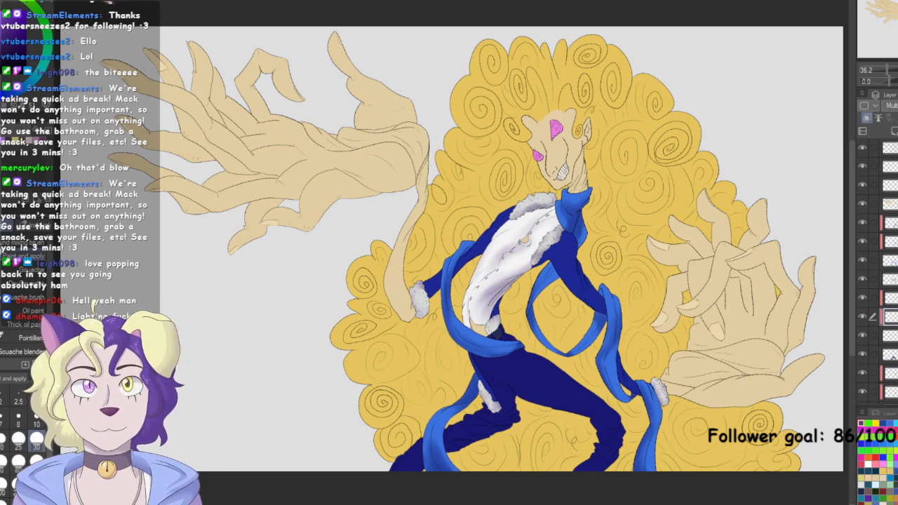
left_click(892, 298)
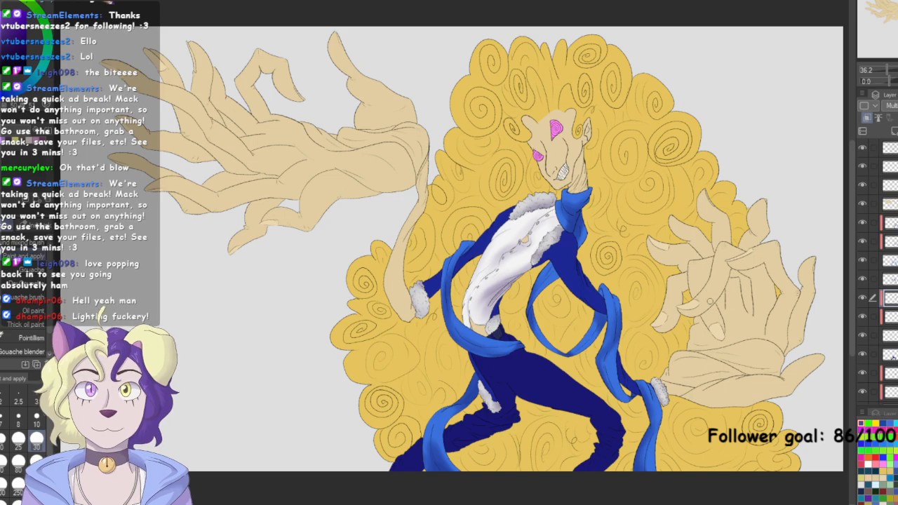
key("ctrl+plus")
key("ctrl+plus")
key("ctrl+plus")
left_click(891, 318)
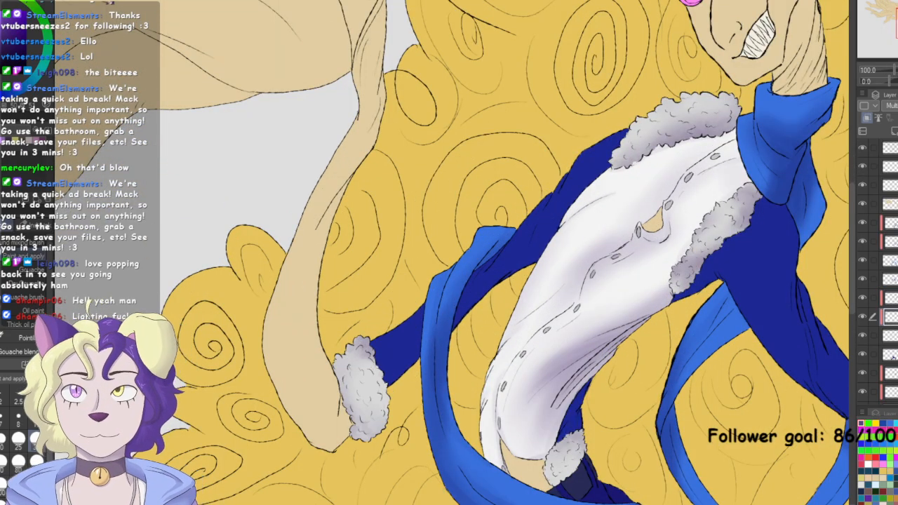
Examine the shading on the cuffs, torso, legs and head, and review the complete illustration
key("p")
left_click_drag(449, 309, 480, 185)
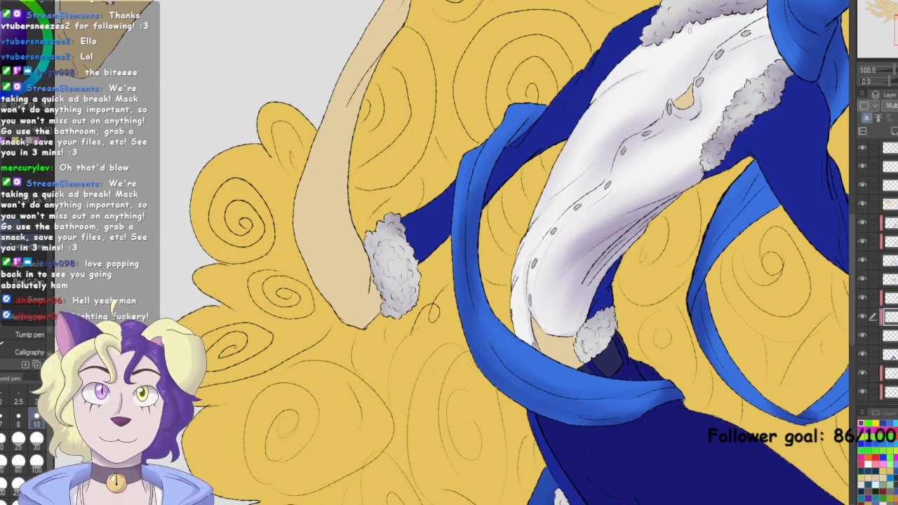
left_click_drag(534, 189, 401, 331)
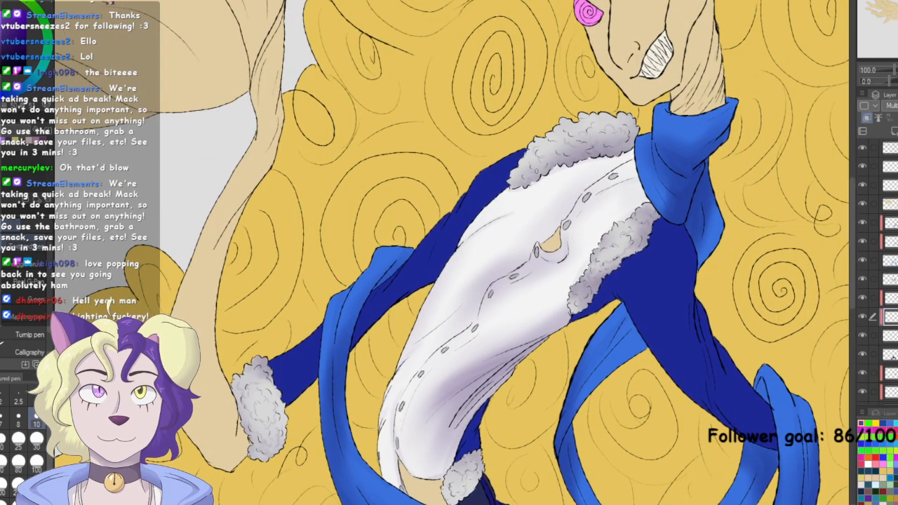
mouse_move(561, 463)
left_mouse_down()
mouse_move(562, 432)
mouse_move(430, 38)
mouse_move(386, 46)
left_mouse_up()
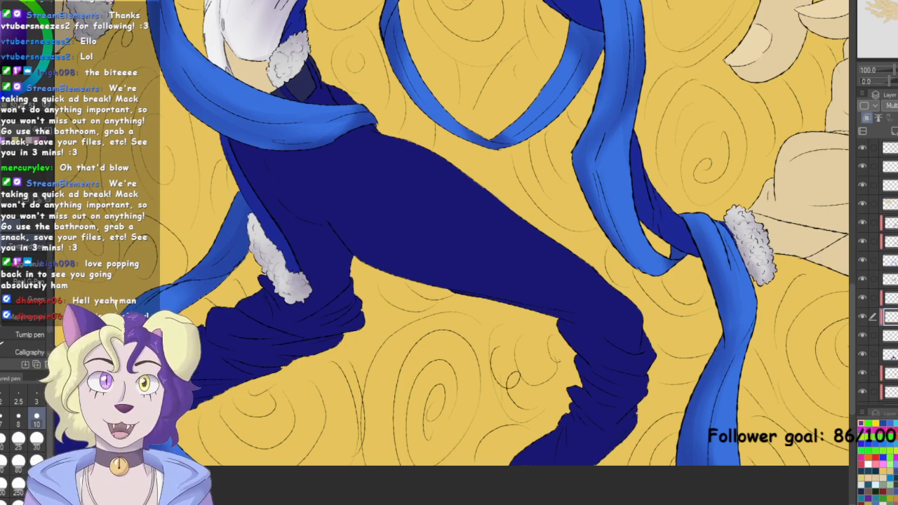
left_click_drag(421, 84, 498, 442)
left_click_drag(491, 56, 520, 353)
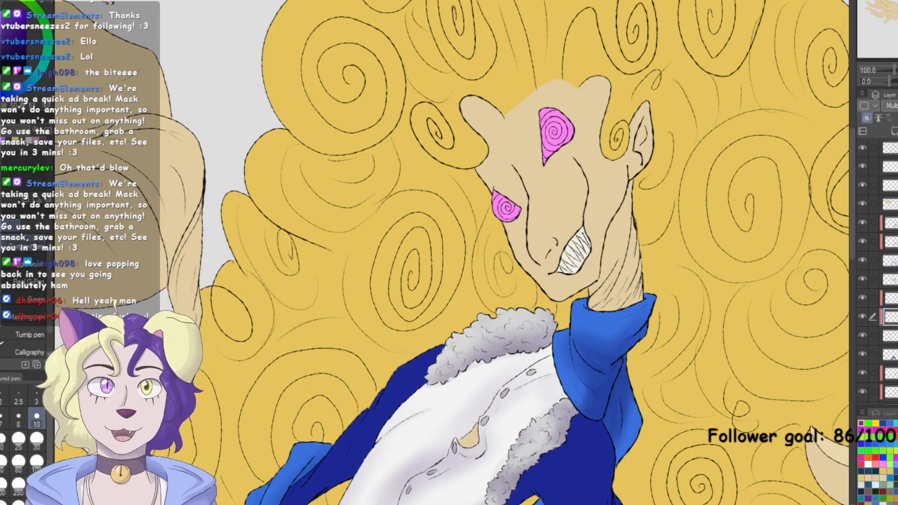
key("ctrl+minus")
left_click_drag(491, 252, 464, 273)
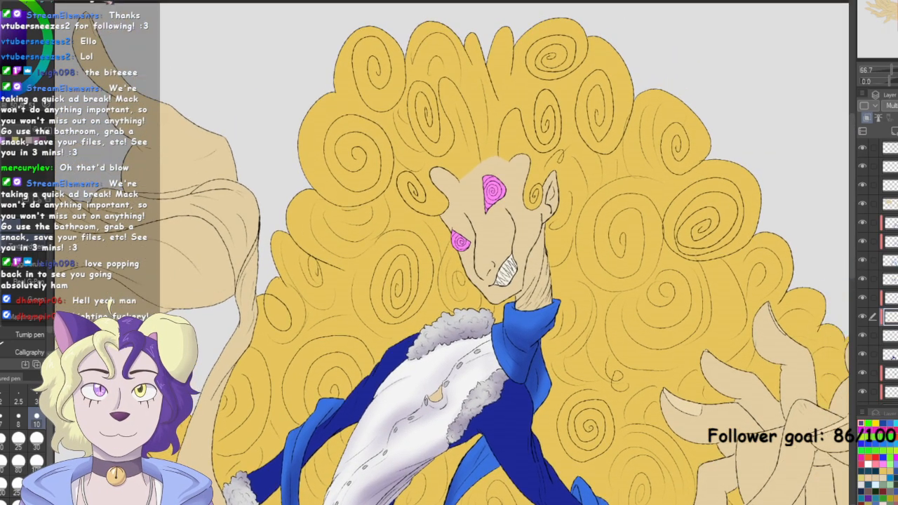
key("ctrl+0")
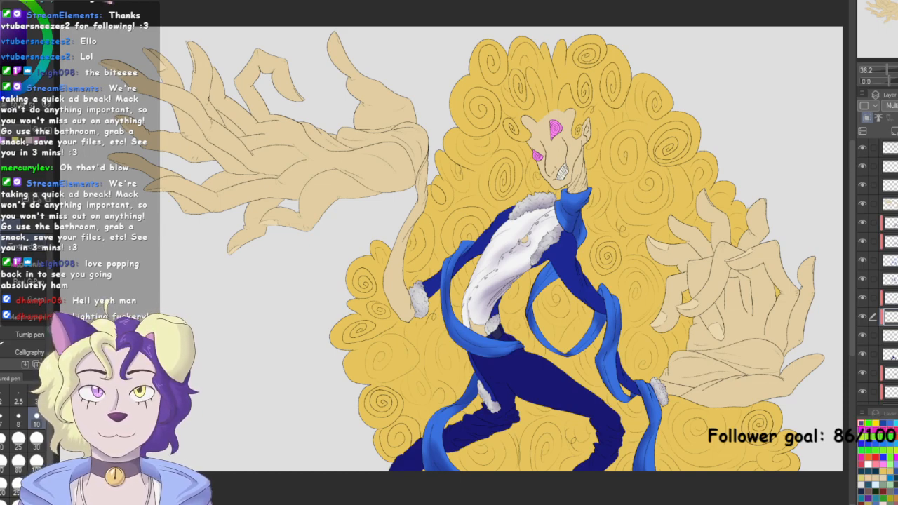
Select the trousers' color layer and add a new layer clipped to it
left_click(891, 335)
left_click(891, 355)
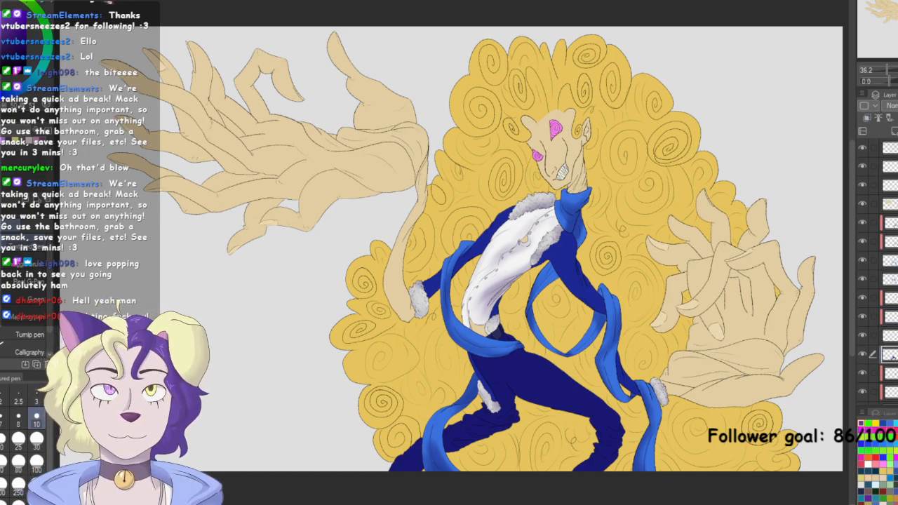
left_click(894, 130)
left_click(868, 118)
left_click_drag(613, 198, 631, 142)
key("ctrl+plus")
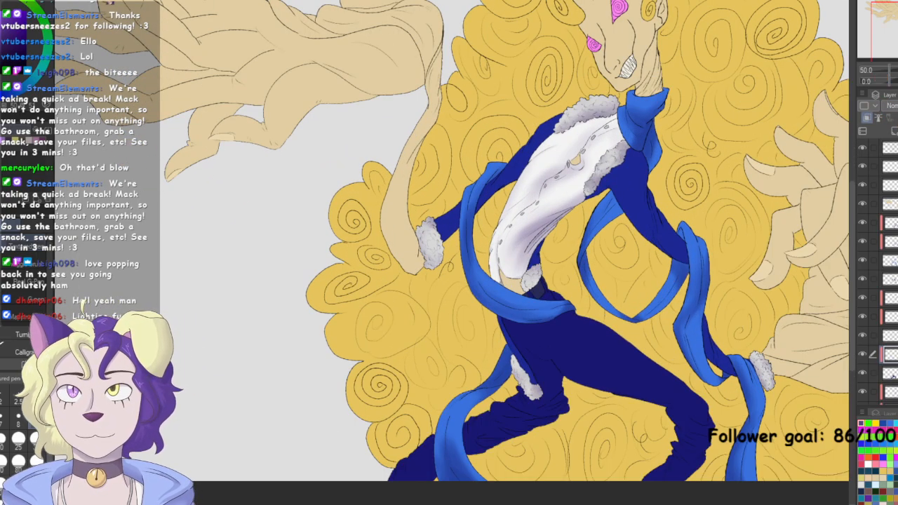
Paint soft purple shadows along the undersides of both trouser legs, from the crotch to the ankles
key("p")
key("b")
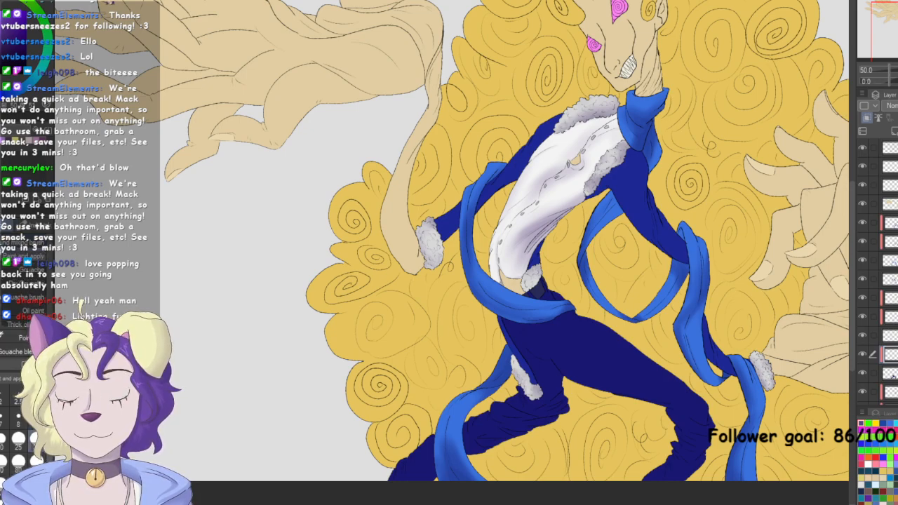
mouse_move(521, 356)
left_mouse_down()
mouse_move(556, 363)
mouse_move(527, 347)
mouse_move(555, 369)
mouse_move(535, 354)
mouse_move(563, 357)
mouse_move(564, 417)
mouse_move(549, 410)
mouse_move(477, 449)
mouse_move(500, 426)
mouse_move(555, 403)
mouse_move(521, 408)
mouse_move(571, 389)
mouse_move(492, 431)
mouse_move(489, 448)
mouse_move(458, 467)
mouse_move(429, 463)
mouse_move(441, 458)
mouse_move(417, 491)
left_mouse_up()
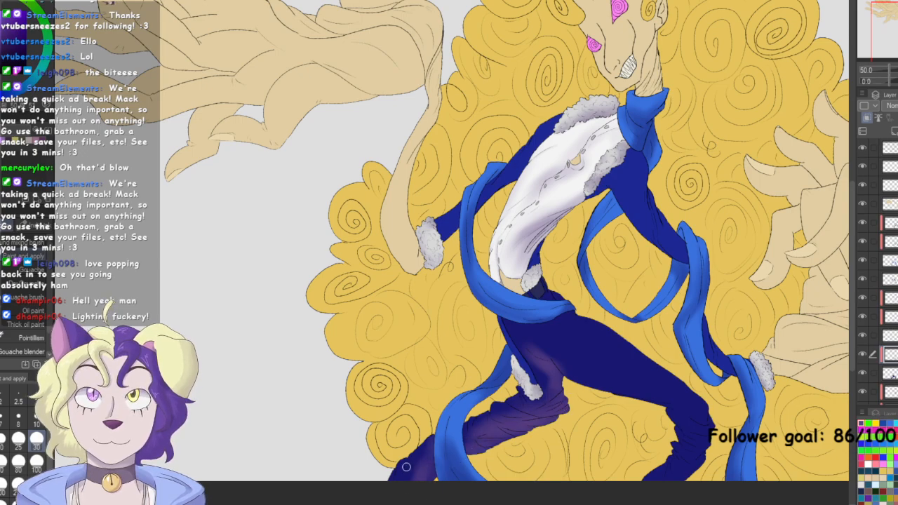
mouse_move(568, 349)
left_mouse_down()
mouse_move(642, 391)
mouse_move(572, 340)
mouse_move(654, 393)
mouse_move(581, 359)
mouse_move(666, 398)
left_mouse_up()
mouse_move(596, 367)
left_mouse_down()
mouse_move(647, 383)
mouse_move(641, 371)
mouse_move(674, 394)
left_mouse_up()
left_click_drag(637, 368, 702, 404)
mouse_move(663, 378)
left_mouse_down()
mouse_move(703, 453)
mouse_move(669, 487)
left_mouse_up()
mouse_move(692, 447)
left_mouse_down()
mouse_move(675, 473)
mouse_move(710, 441)
left_mouse_up()
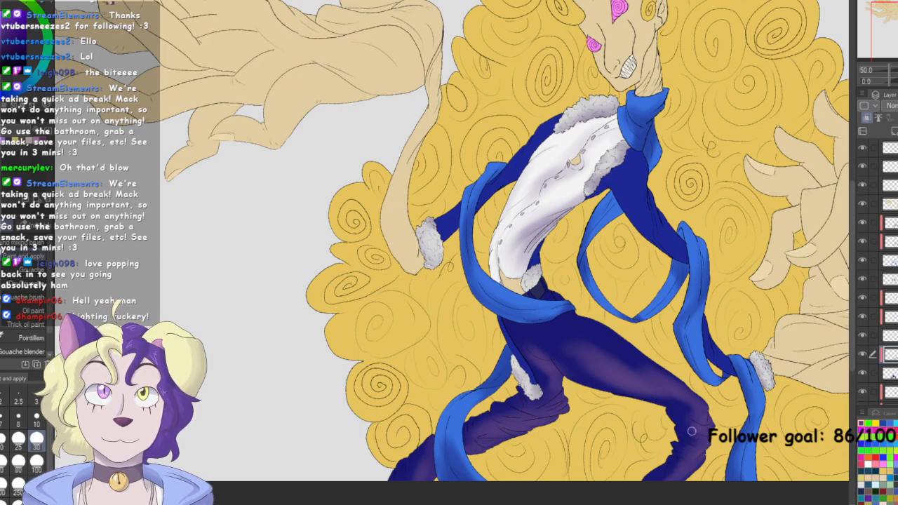
Set the soft trouser shadow layer's blend mode to Multiply
left_click(890, 105)
left_click(890, 133)
key("Delete")
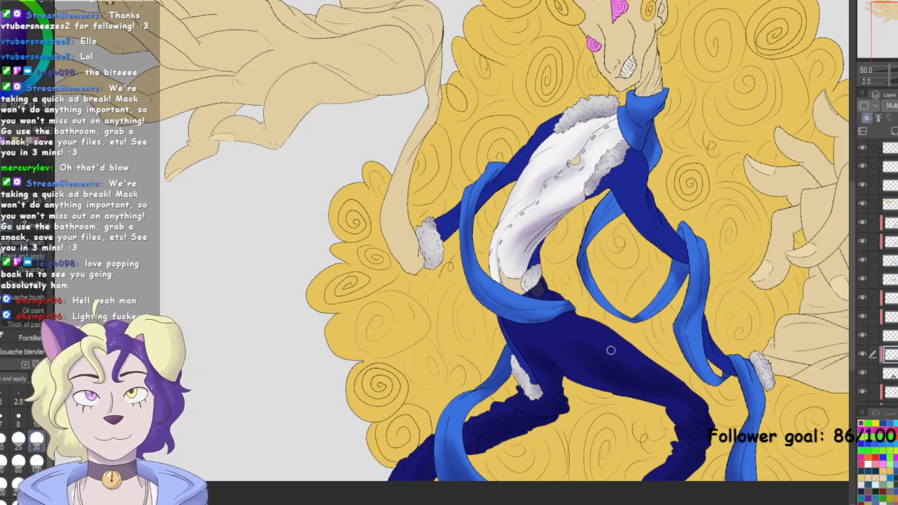
Hide the soft trouser shadow layer and add another layer clipped to the trousers
left_click(891, 373)
left_click(895, 132)
left_click(868, 118)
Paint crisp purple fold shadows on the rear lower leg on both sides of the hanging scarf with the gouache brush
left_click_drag(436, 441, 449, 248)
scroll(449, 248, "up", 3)
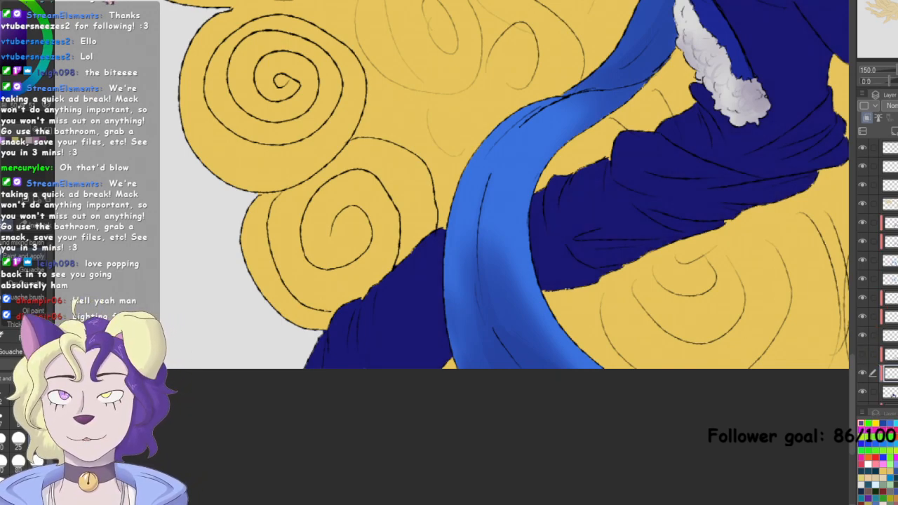
key("p")
key("p")
key("p")
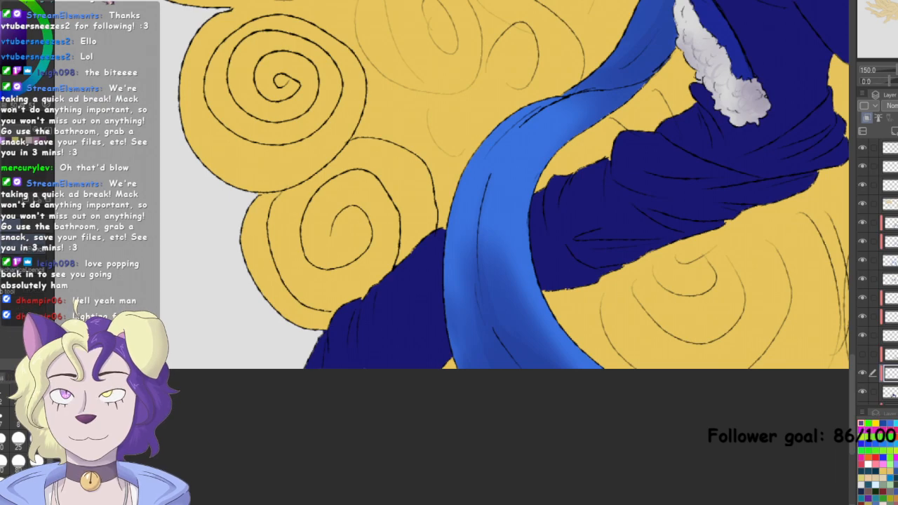
key("b")
left_click(27, 242)
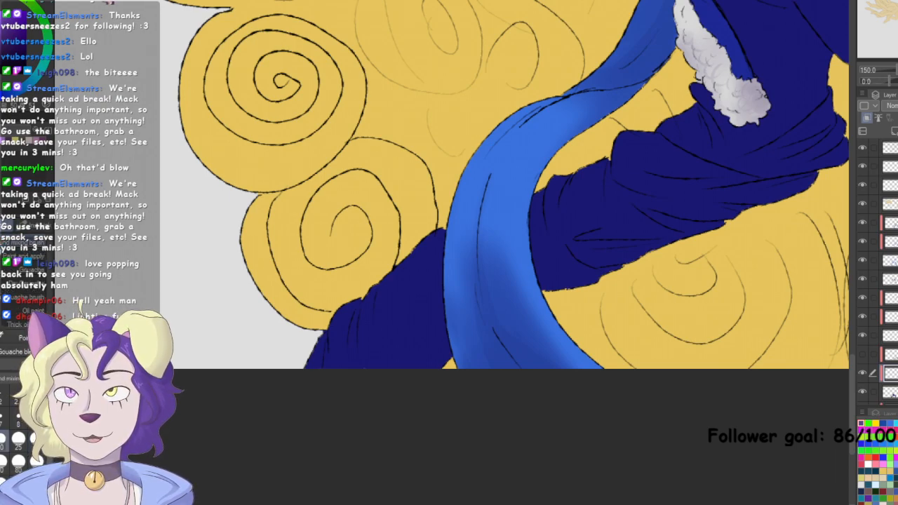
mouse_move(353, 318)
left_mouse_down()
mouse_move(374, 411)
mouse_move(385, 405)
left_mouse_up()
left_click_drag(375, 298, 381, 354)
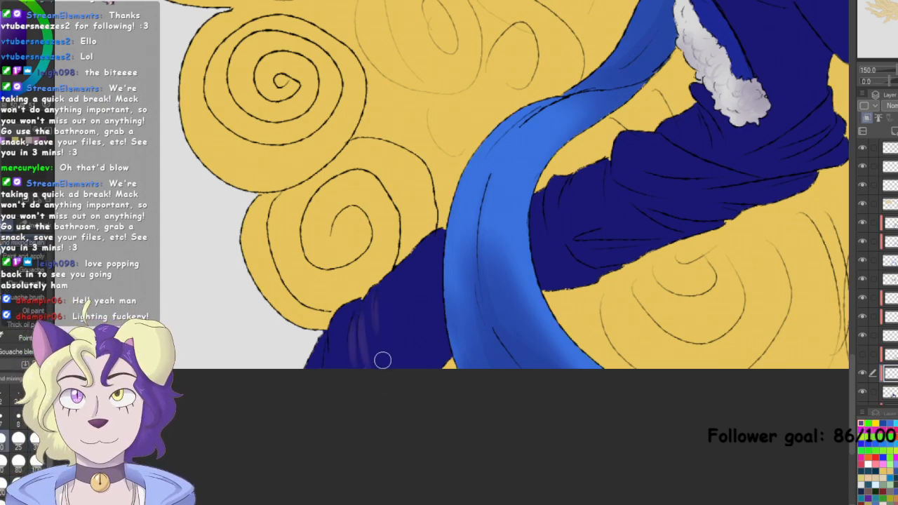
left_click_drag(349, 315, 347, 410)
left_click_drag(431, 378, 435, 295)
left_click_drag(440, 245, 445, 354)
mouse_move(572, 252)
left_mouse_down()
mouse_move(603, 263)
mouse_move(576, 240)
mouse_move(631, 236)
mouse_move(603, 237)
mouse_move(678, 248)
mouse_move(606, 254)
mouse_move(668, 251)
mouse_move(586, 291)
mouse_move(551, 295)
mouse_move(570, 262)
mouse_move(548, 183)
mouse_move(567, 242)
mouse_move(555, 230)
mouse_move(573, 177)
mouse_move(558, 216)
mouse_move(574, 242)
mouse_move(614, 151)
mouse_move(603, 167)
mouse_move(637, 215)
mouse_move(615, 175)
mouse_move(671, 221)
mouse_move(663, 213)
mouse_move(687, 223)
mouse_move(708, 200)
mouse_move(646, 198)
mouse_move(828, 197)
mouse_move(710, 213)
mouse_move(820, 179)
mouse_move(694, 197)
mouse_move(813, 186)
mouse_move(779, 196)
mouse_move(786, 191)
mouse_move(657, 178)
mouse_move(722, 178)
mouse_move(781, 160)
mouse_move(684, 158)
mouse_move(804, 191)
mouse_move(654, 194)
mouse_move(769, 219)
mouse_move(671, 244)
mouse_move(706, 232)
mouse_move(602, 214)
mouse_move(735, 242)
mouse_move(661, 216)
mouse_move(686, 237)
left_mouse_up()
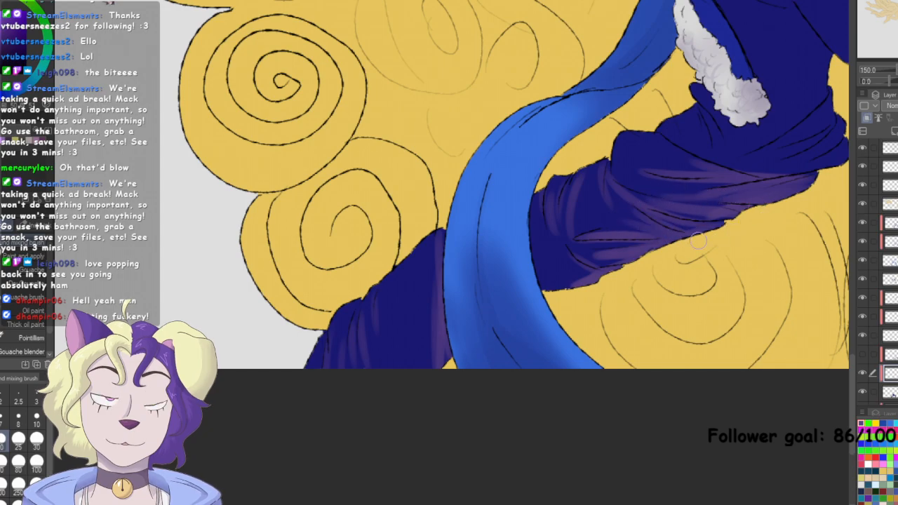
Paint crisp purple fold shadows around the rear knee, below the fur hem and along the crotch creases
left_click_drag(846, 116, 533, 305)
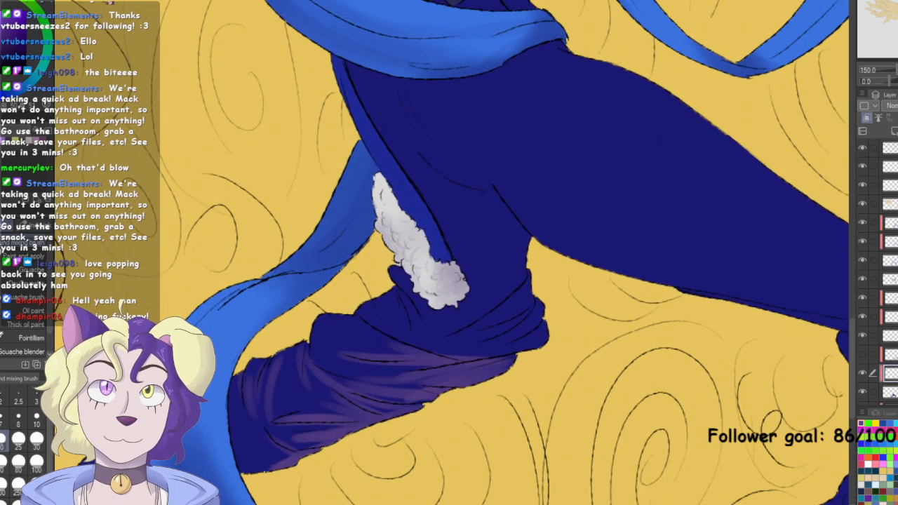
mouse_move(535, 269)
left_mouse_down()
mouse_move(490, 344)
mouse_move(466, 353)
mouse_move(523, 325)
mouse_move(499, 352)
mouse_move(529, 338)
mouse_move(502, 357)
left_mouse_up()
mouse_move(487, 327)
left_mouse_down()
mouse_move(447, 336)
mouse_move(494, 317)
left_mouse_up()
mouse_move(407, 299)
left_mouse_down()
mouse_move(428, 342)
mouse_move(456, 298)
mouse_move(464, 306)
mouse_move(441, 315)
mouse_move(468, 297)
left_mouse_up()
mouse_move(413, 179)
left_mouse_down()
mouse_move(453, 259)
mouse_move(389, 147)
left_mouse_up()
mouse_move(493, 194)
left_mouse_down()
mouse_move(536, 241)
mouse_move(461, 192)
mouse_move(499, 203)
mouse_move(523, 242)
left_mouse_up()
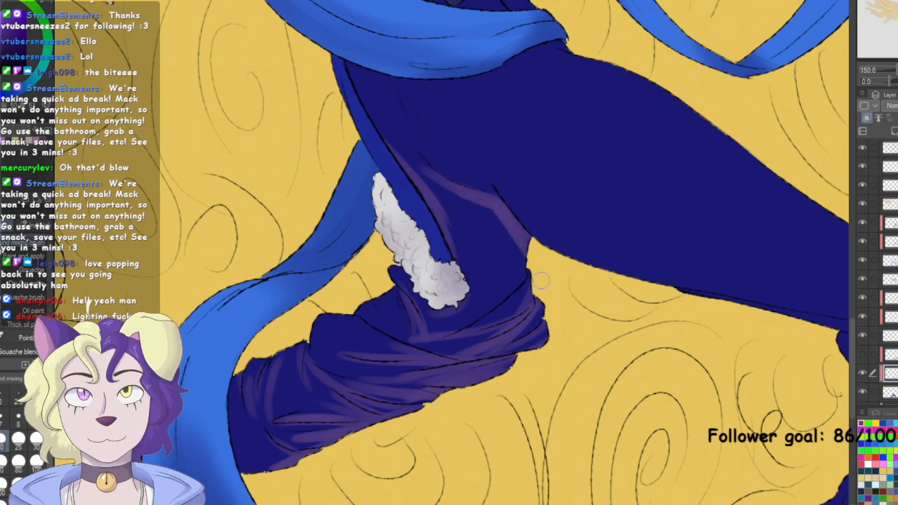
Paint crisp purple shadows beneath the scarf at the hip and around the belt, and undo the last unwanted strokes
mouse_move(361, 72)
left_mouse_down()
mouse_move(412, 74)
mouse_move(359, 78)
mouse_move(342, 64)
mouse_move(454, 80)
mouse_move(482, 60)
mouse_move(403, 82)
mouse_move(523, 53)
mouse_move(476, 74)
mouse_move(580, 32)
left_mouse_up()
scroll(682, 39, "up", 2)
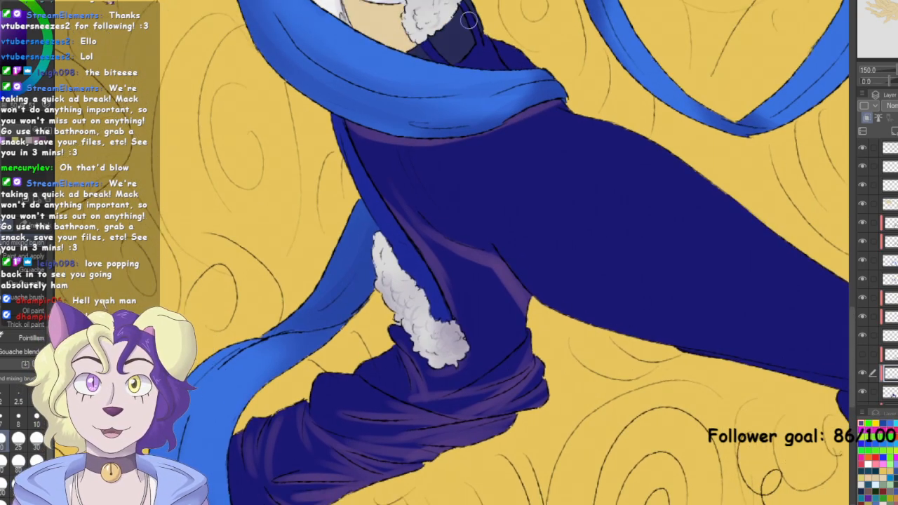
left_click_drag(466, 28, 469, 79)
mouse_move(479, 44)
left_mouse_down()
mouse_move(448, 87)
mouse_move(467, 71)
mouse_move(432, 44)
mouse_move(463, 81)
mouse_move(433, 37)
mouse_move(504, 75)
mouse_move(525, 48)
mouse_move(558, 89)
left_mouse_up()
key("ctrl+z")
key("ctrl+z")
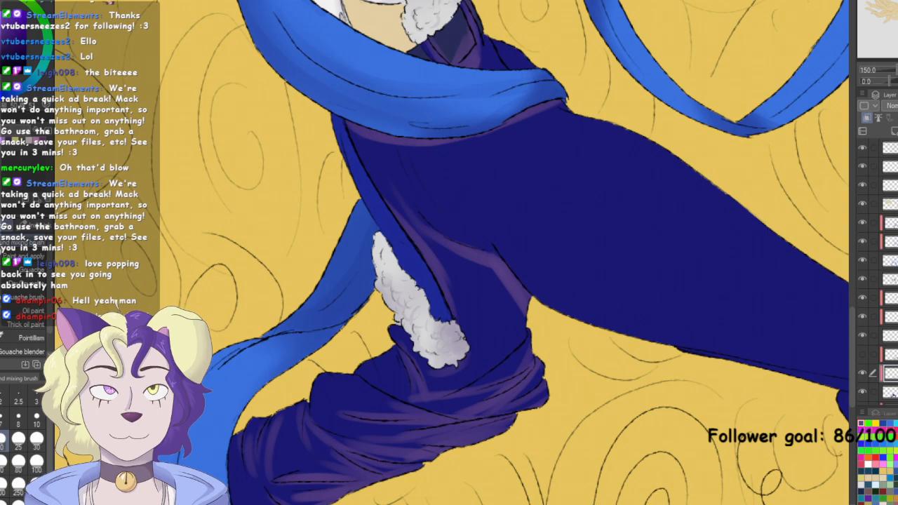
Hide the two scarf shadow layers and fill the missing part of the scarf behind the hip with its base blue on the scarf layer
left_click(889, 260)
left_click(862, 260)
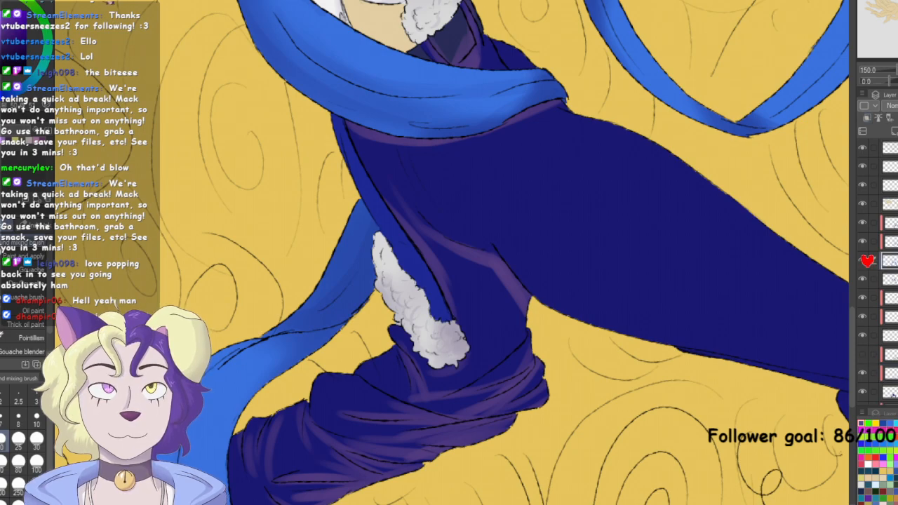
left_click(863, 260)
left_click_drag(758, 105, 683, 210)
left_click(863, 242)
left_click(862, 225)
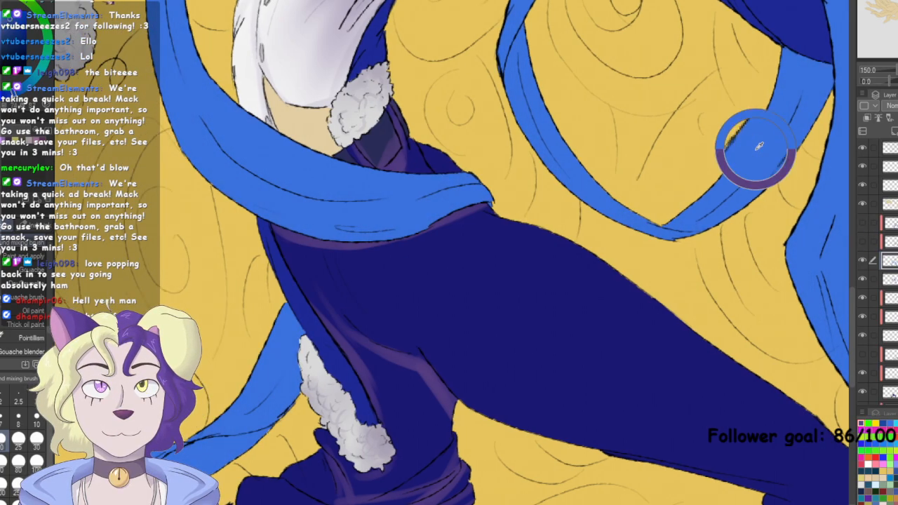
left_click_drag(745, 169, 745, 170)
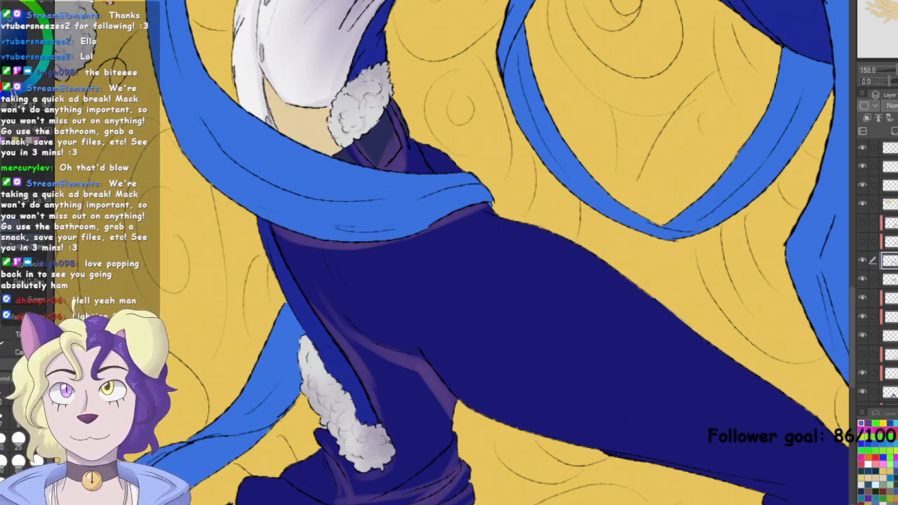
left_click_drag(425, 150, 439, 170)
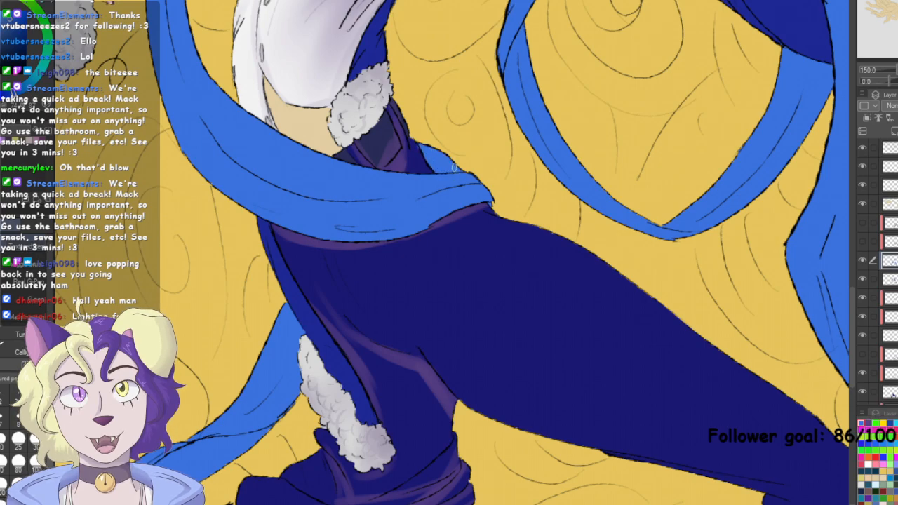
Show the scarf shadow layers again and return to the crisp trouser shadow layer with the gouache brush
left_click(864, 241)
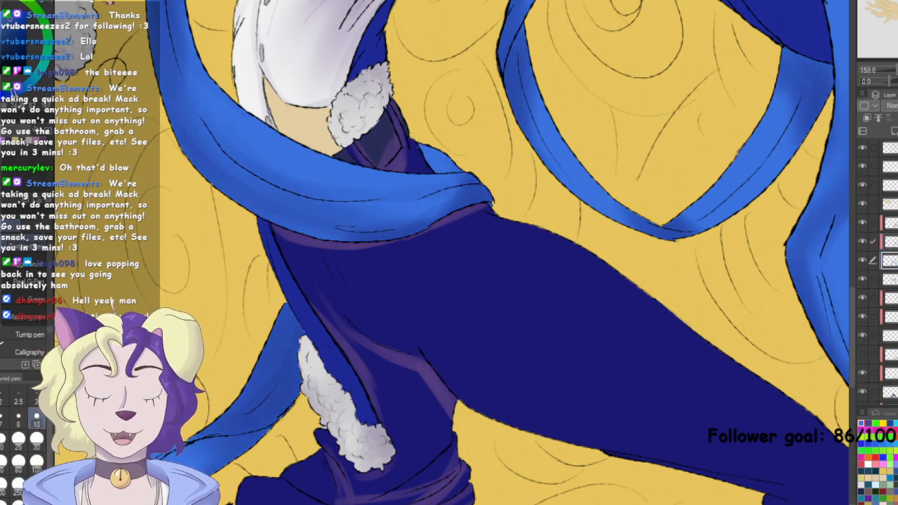
left_click(886, 222)
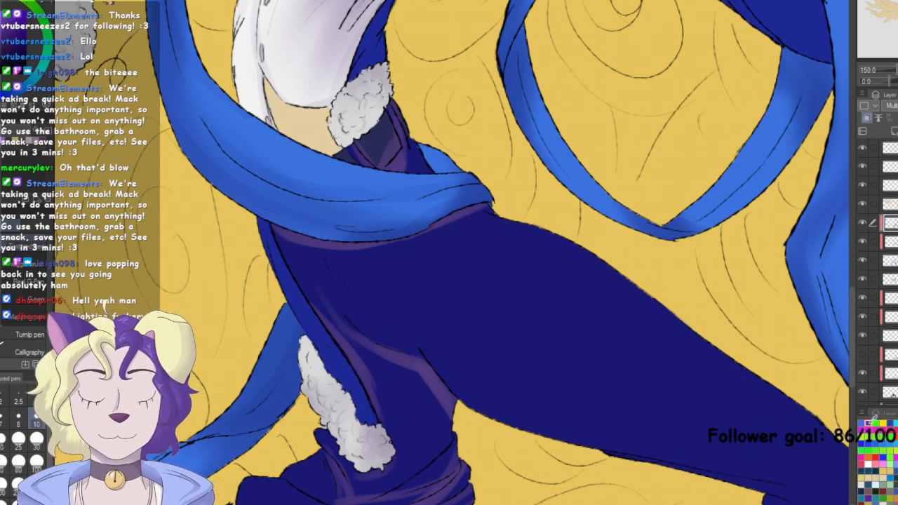
key("p")
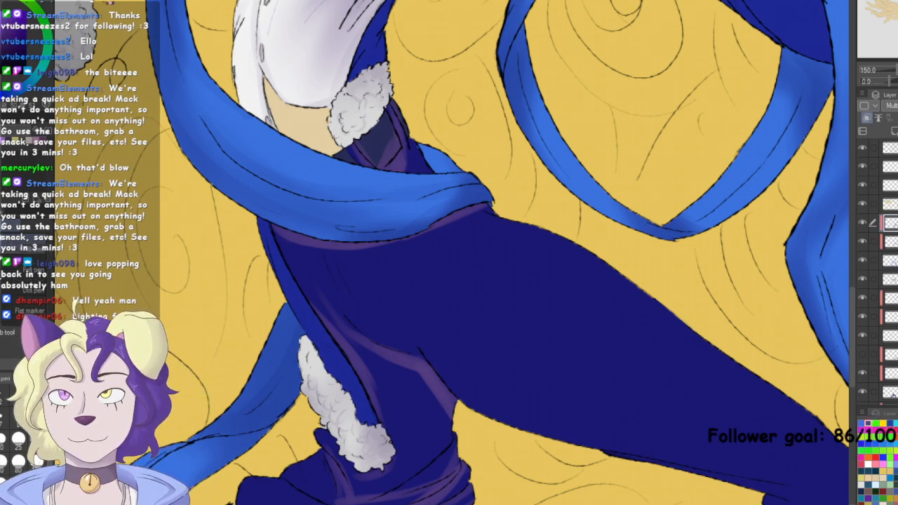
key("p")
key("b")
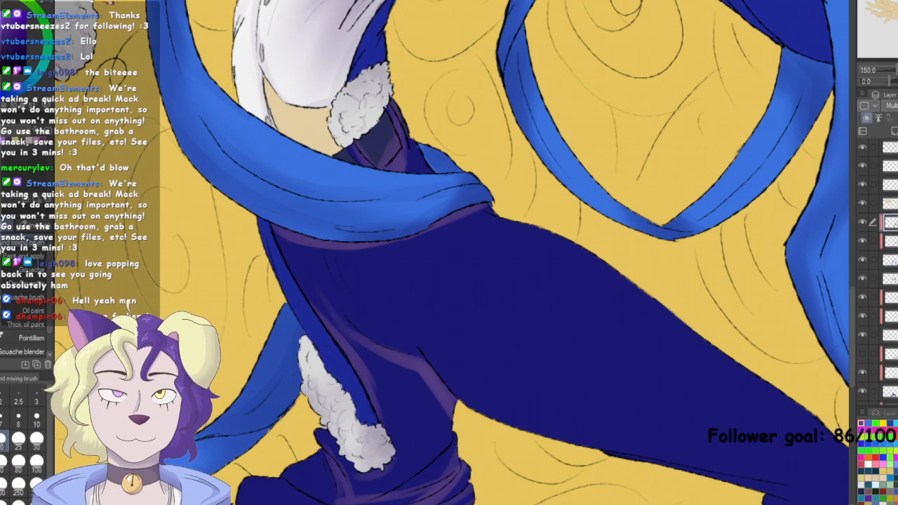
scroll(886, 274, "down", 2)
left_click(864, 307)
left_click(864, 308)
left_click(864, 364)
left_click(864, 364)
left_click(891, 344)
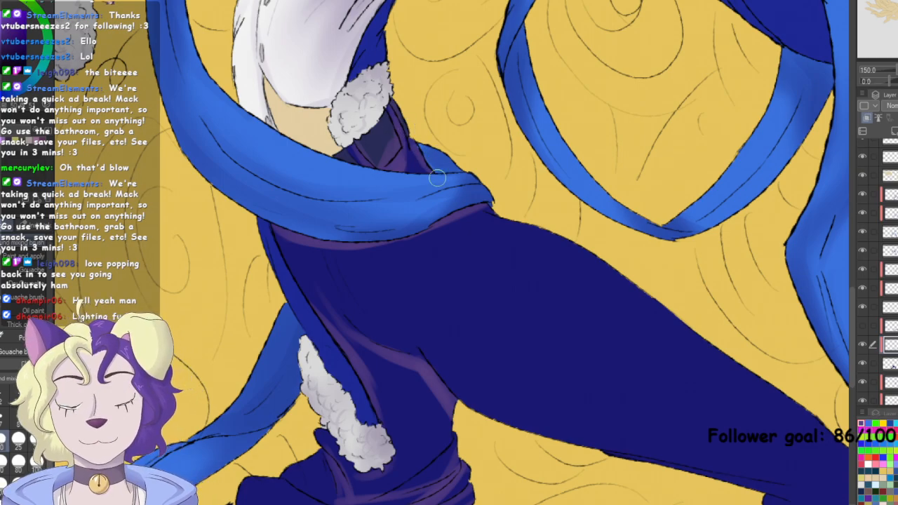
Paint crisp purple shadows along the underside of the front thigh and in folds across the front knee
left_click_drag(456, 218, 525, 222)
mouse_move(628, 177)
left_mouse_down()
mouse_move(568, 448)
mouse_move(460, 263)
mouse_move(495, 7)
left_mouse_up()
left_click_drag(465, 281, 748, 325)
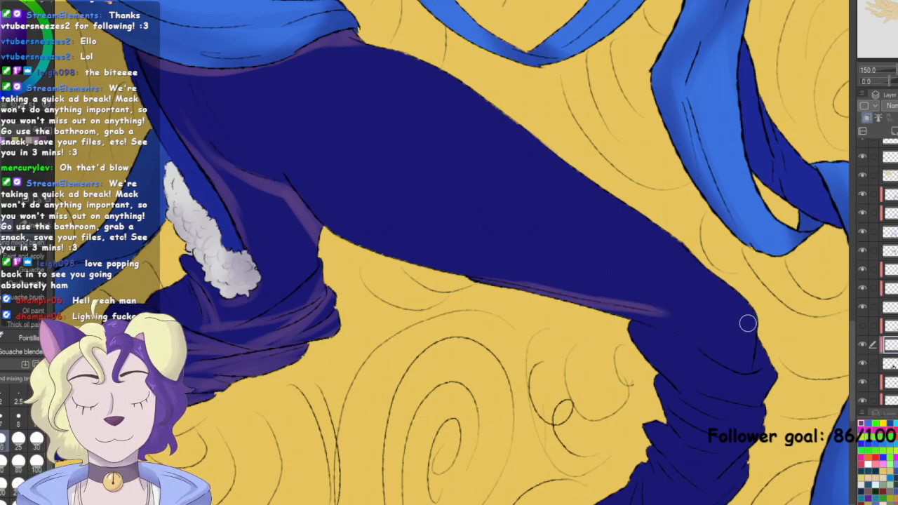
mouse_move(668, 318)
left_mouse_down()
mouse_move(716, 358)
mouse_move(758, 369)
left_mouse_up()
left_click_drag(686, 332, 752, 368)
left_click_drag(821, 332, 778, 155)
mouse_move(619, 196)
left_mouse_down()
mouse_move(706, 230)
mouse_move(720, 223)
left_mouse_up()
left_click_drag(731, 186, 694, 195)
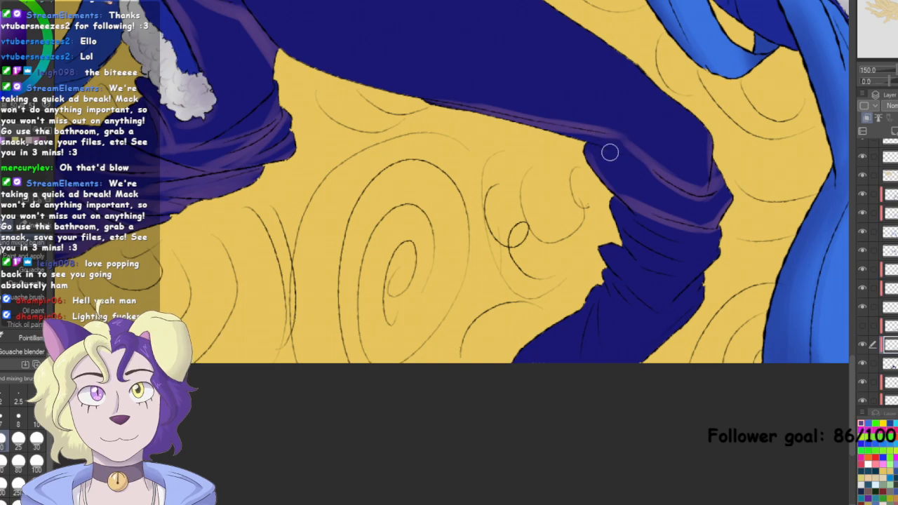
Paint crisp purple fold shadows behind the front knee and down the bunched fabric of the upper calf
left_click_drag(601, 148, 678, 185)
mouse_move(621, 197)
left_mouse_down()
mouse_move(659, 234)
mouse_move(622, 205)
mouse_move(697, 250)
left_mouse_up()
left_click_drag(621, 230, 678, 266)
mouse_move(620, 248)
left_mouse_down()
mouse_move(662, 271)
mouse_move(606, 248)
mouse_move(649, 306)
left_mouse_up()
left_click_drag(605, 278, 618, 304)
left_click_drag(603, 282, 627, 316)
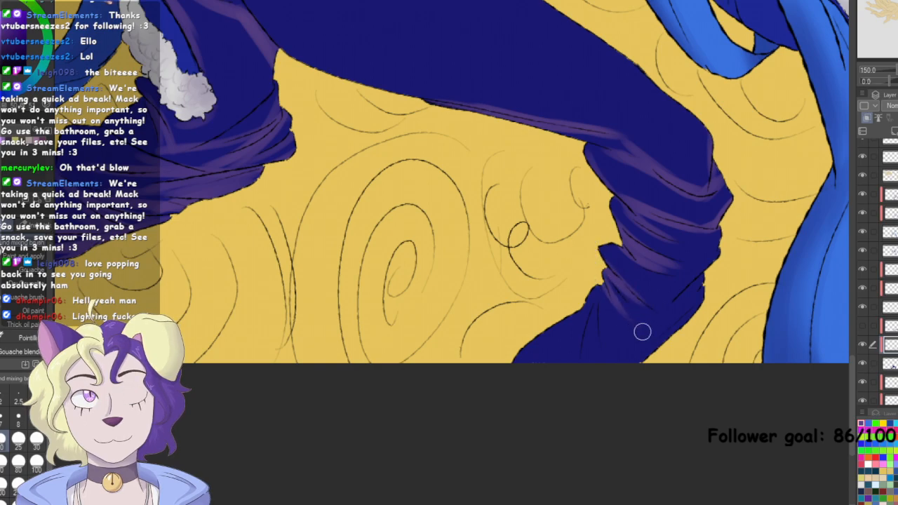
Paint crisp purple fold shadows on both sides of the front lower leg down to the canvas edge
left_click_drag(603, 298, 586, 361)
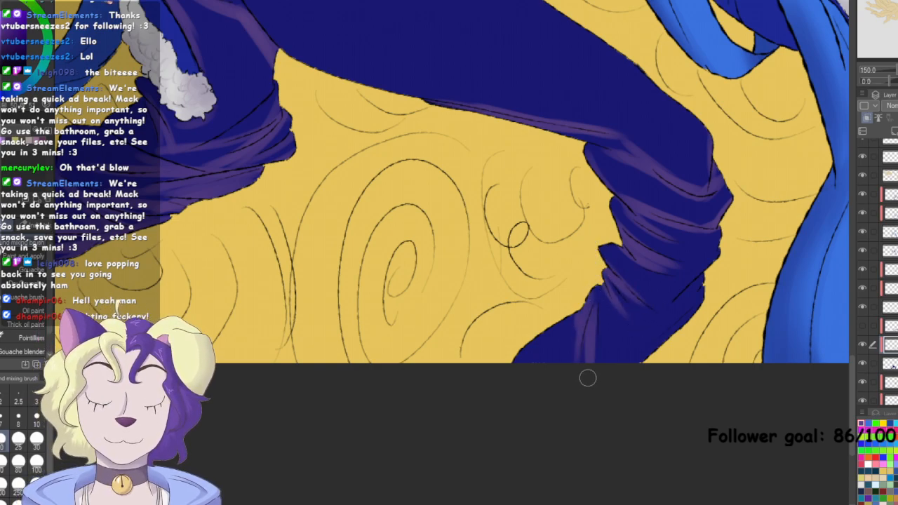
left_click_drag(576, 319, 555, 362)
left_click_drag(715, 274, 624, 349)
mouse_move(700, 288)
left_mouse_down()
mouse_move(675, 330)
mouse_move(605, 388)
left_mouse_up()
left_click_drag(691, 312, 603, 332)
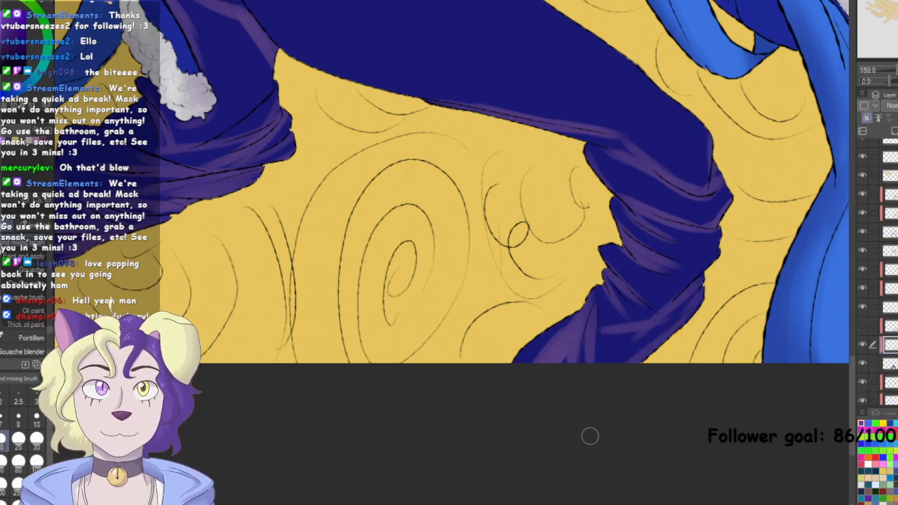
Set the crisp trouser shadow layer's blending mode to Multiply and check the whole figure
key("ctrl+0")
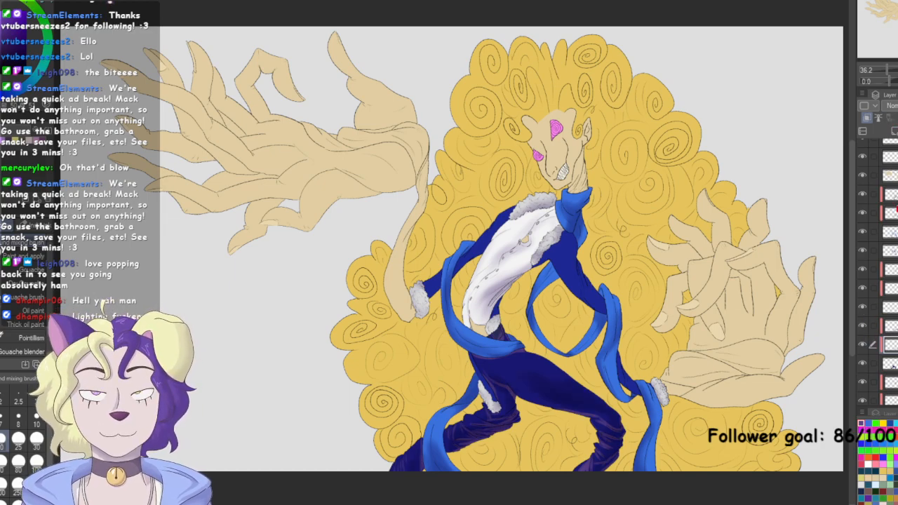
left_click(892, 106)
left_click(891, 138)
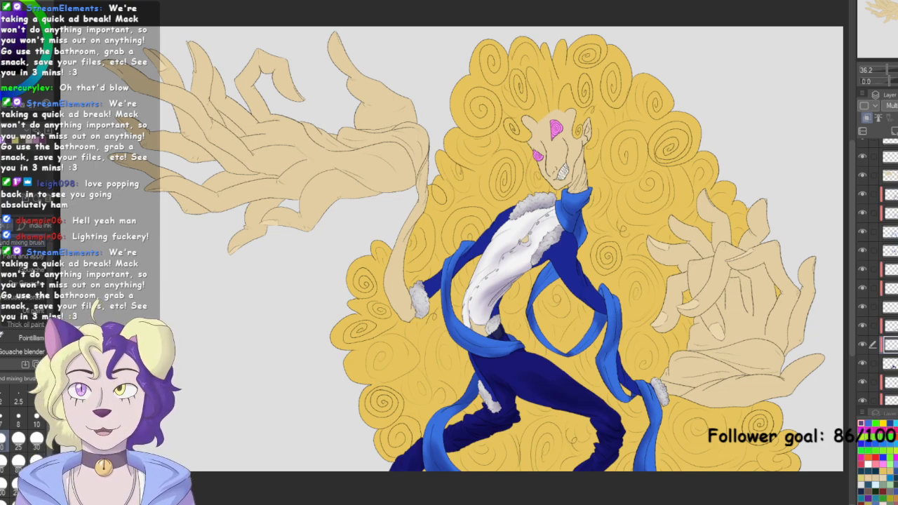
left_click_drag(491, 281, 474, 236)
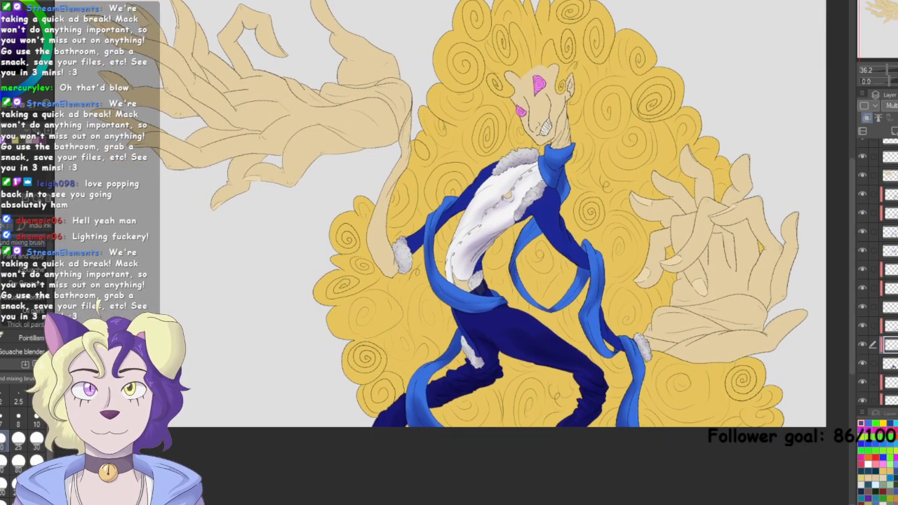
mouse_move(491, 252)
left_mouse_down()
mouse_move(474, 264)
mouse_move(498, 257)
mouse_move(501, 243)
left_mouse_up()
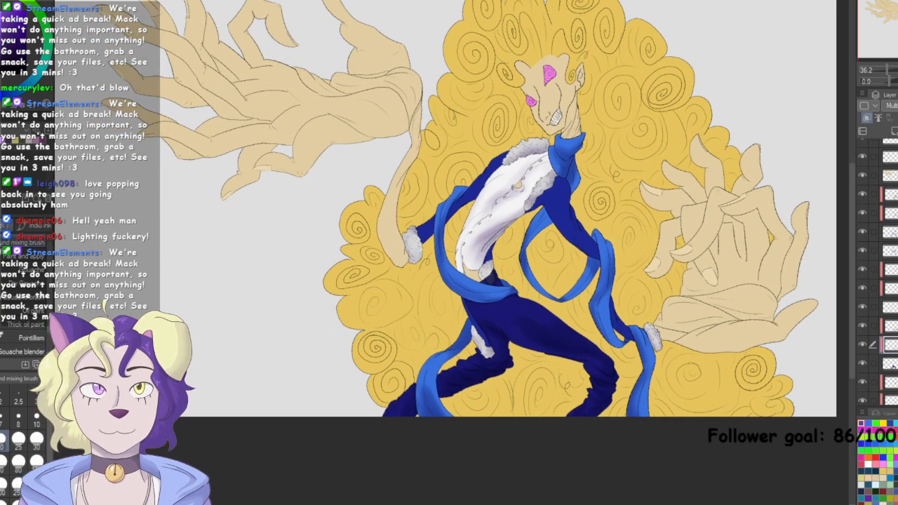
Find the blue jacket layer and add a new layer clipped to it
scroll(887, 272, "down", 3)
scroll(878, 272, "up", 3)
left_click(865, 247)
left_click(864, 246)
left_click(892, 246)
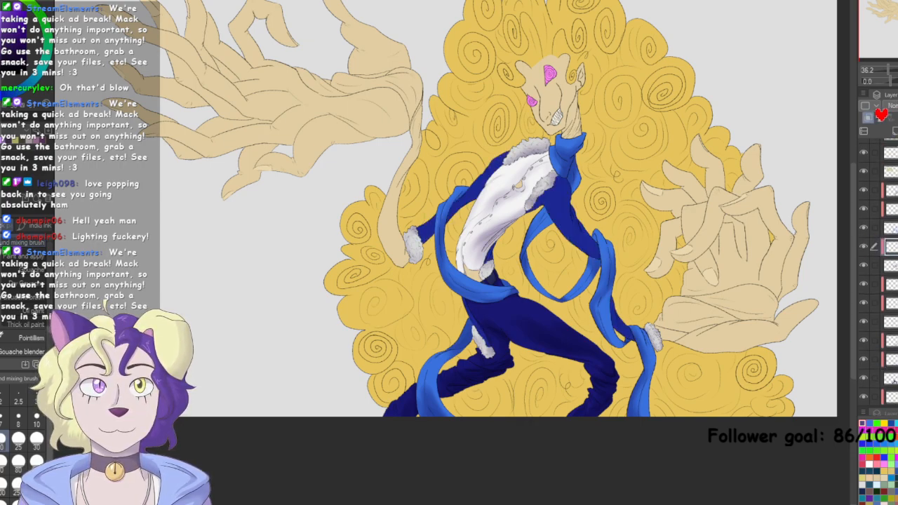
Paint soft purple shadows along both jacket sleeves with the size 30 brush and set the layer to Multiply
scroll(107, 303, "up", 2)
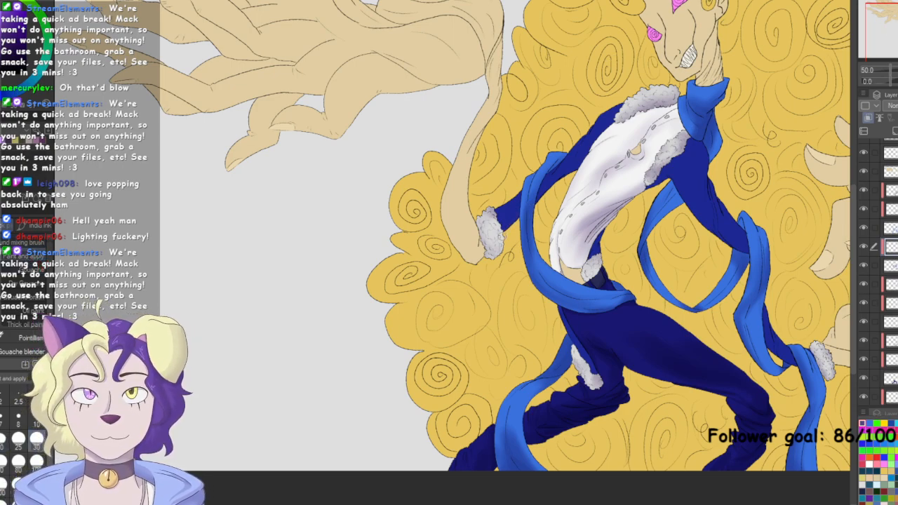
left_click_drag(506, 230, 569, 172)
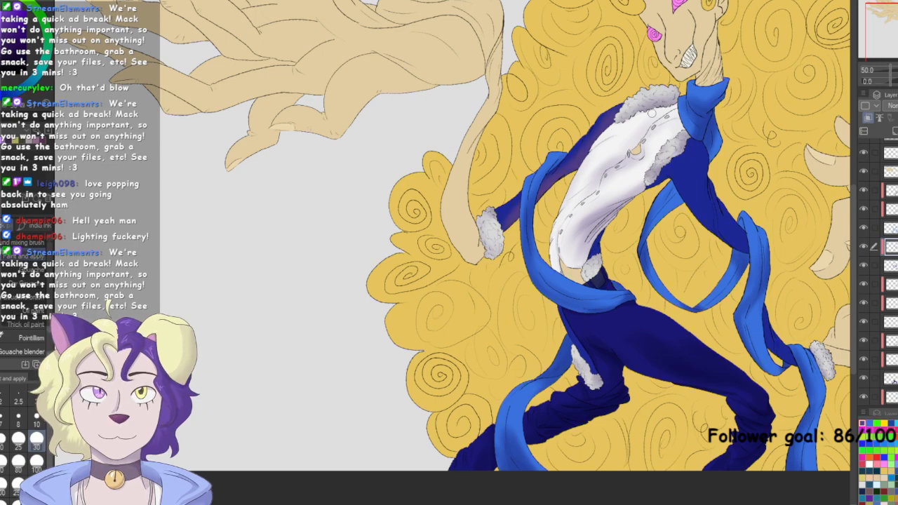
mouse_move(707, 147)
left_mouse_down()
mouse_move(716, 210)
mouse_move(714, 195)
mouse_move(741, 223)
left_mouse_up()
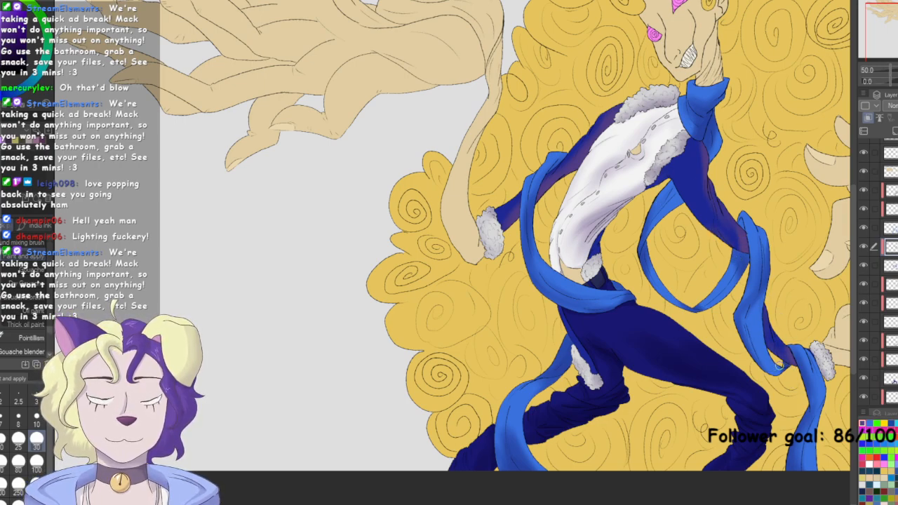
left_click(893, 106)
left_click(890, 139)
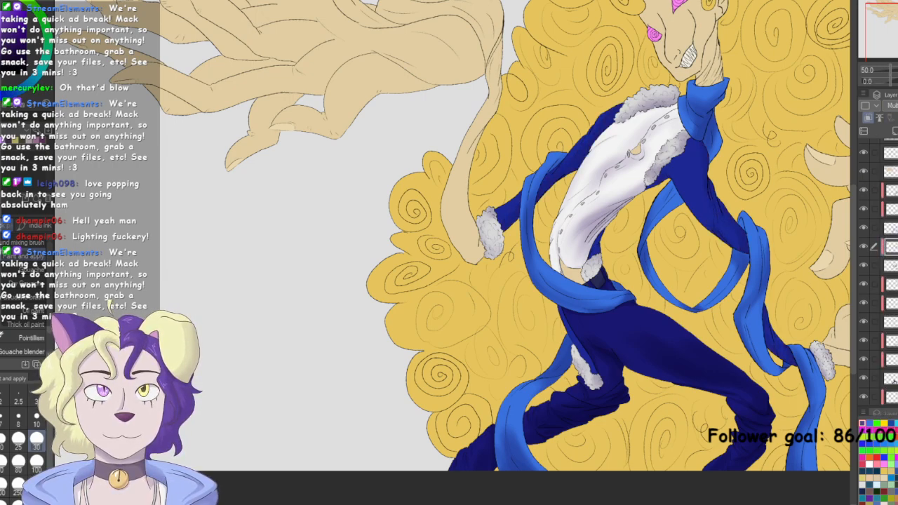
Add another layer clipped to the jacket and paint crisp purple fold shadows on the rear sleeve and under the front armpit
left_click(890, 265)
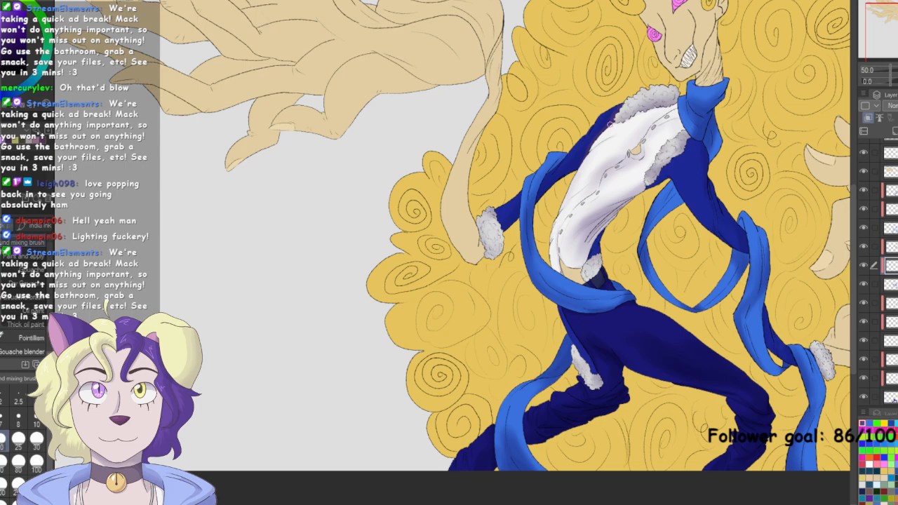
key("ctrl+plus")
key("ctrl+plus")
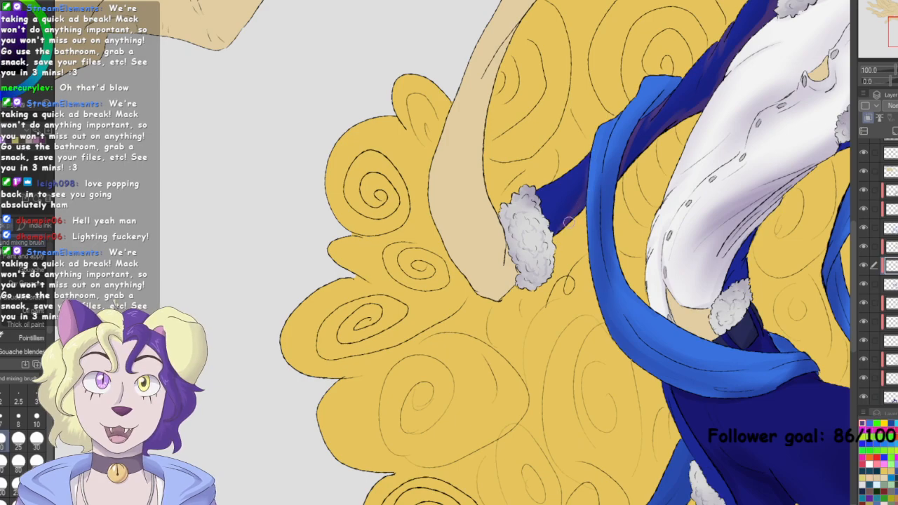
mouse_move(779, 147)
left_mouse_down()
mouse_move(585, 205)
mouse_move(512, 249)
left_mouse_up()
left_click_drag(615, 222, 624, 234)
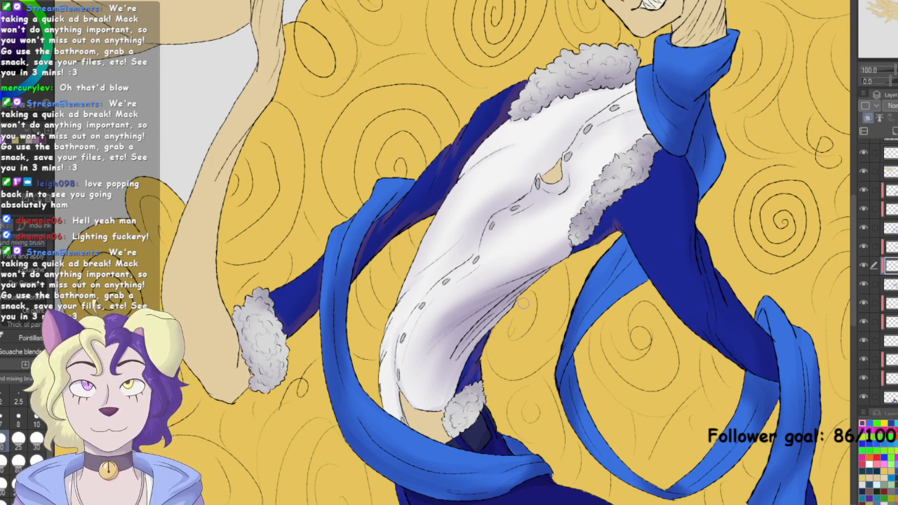
Paint crisp purple fold shadows down the front sleeve from the upper arm past the elbow to the forearm
mouse_move(699, 223)
left_mouse_down()
mouse_move(712, 296)
mouse_move(709, 282)
mouse_move(734, 331)
left_mouse_up()
mouse_move(721, 275)
left_mouse_down()
mouse_move(765, 337)
mouse_move(776, 372)
left_mouse_up()
left_click_drag(713, 298, 733, 358)
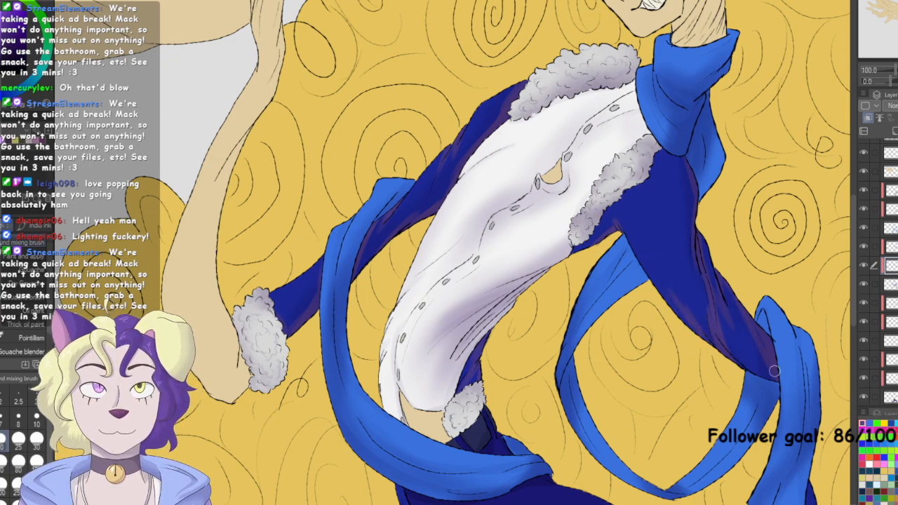
left_click_drag(769, 372, 664, 97)
left_click_drag(710, 230, 727, 293)
left_click_drag(711, 250, 729, 321)
left_click_drag(706, 211, 707, 265)
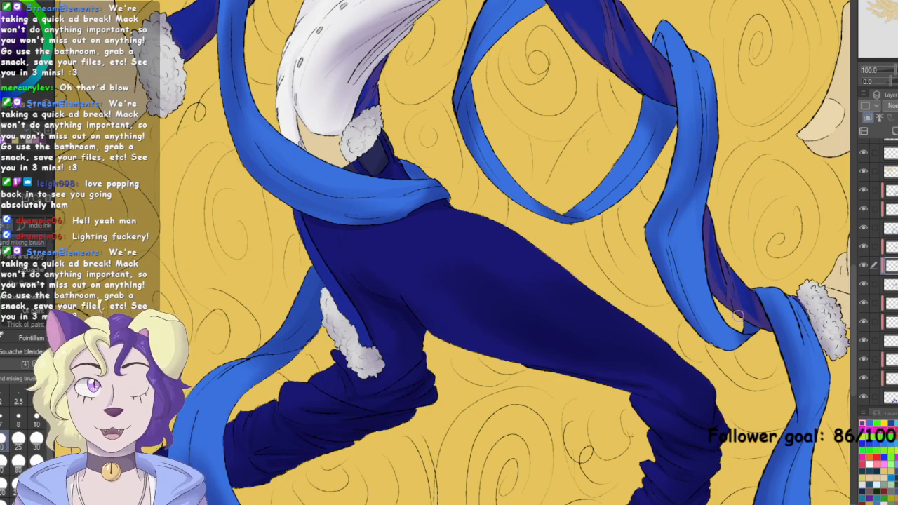
Set the crisp sleeve shadow layer to Multiply and select the soft sleeve shadow layer above it
key("ctrl+minus")
left_click_drag(449, 210, 439, 267)
left_click(891, 106)
left_click(891, 139)
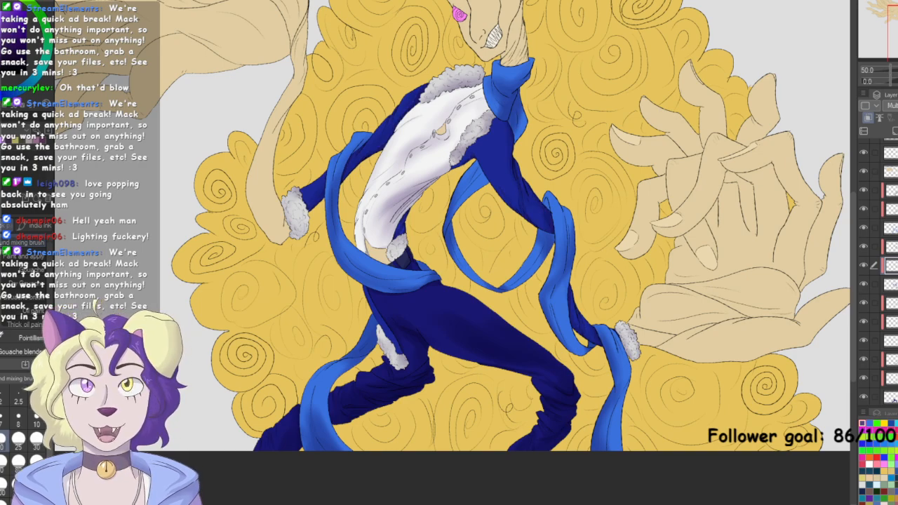
key("ctrl+0")
left_click(892, 246)
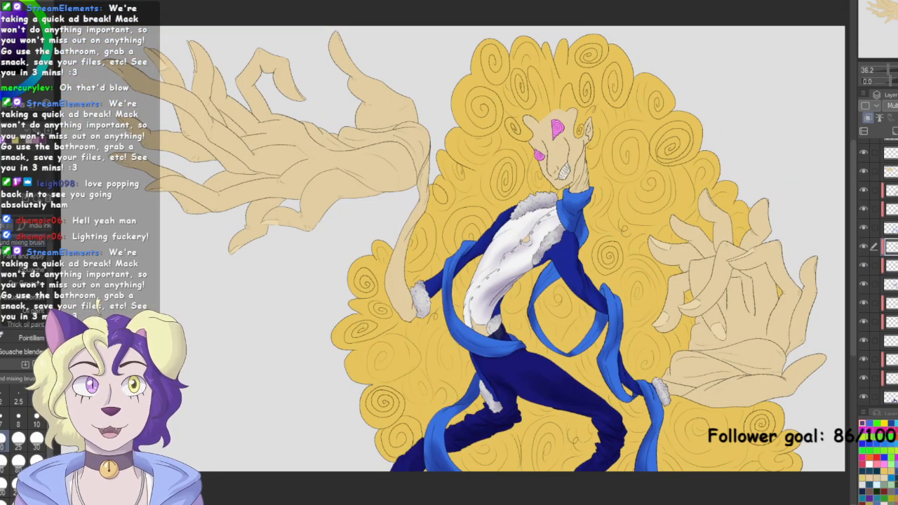
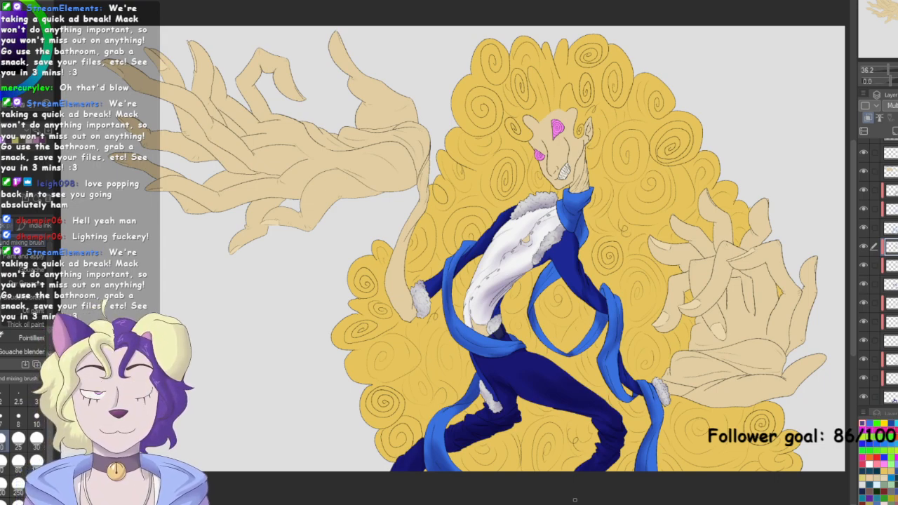
Locate the skin-colored layer above the scarf layers and add a new layer clipped to it
mouse_move(491, 252)
left_mouse_down()
mouse_move(488, 235)
mouse_move(481, 256)
left_mouse_up()
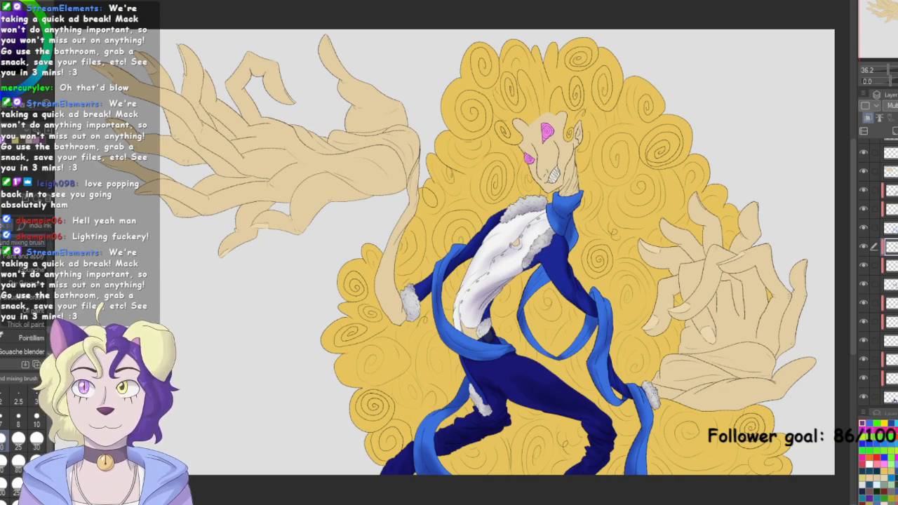
scroll(881, 274, "down", 3)
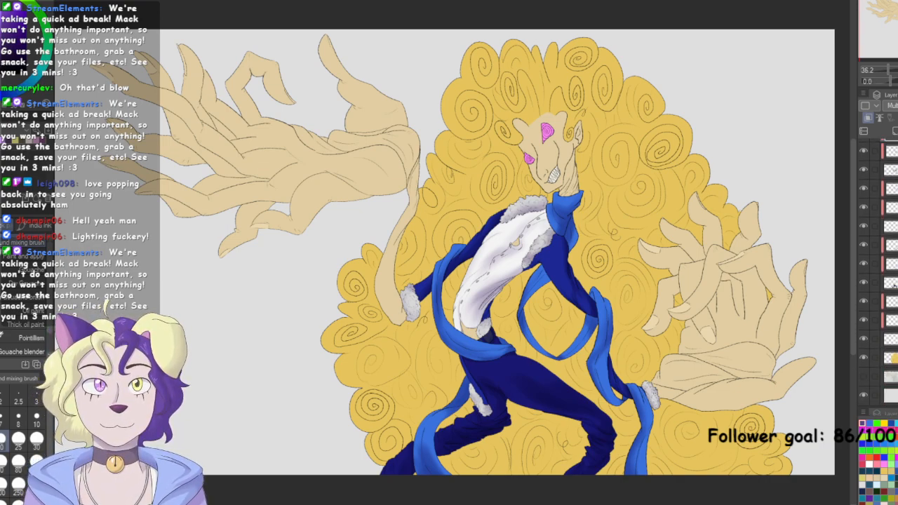
left_click(864, 339)
left_click(864, 339)
scroll(882, 274, "up", 4)
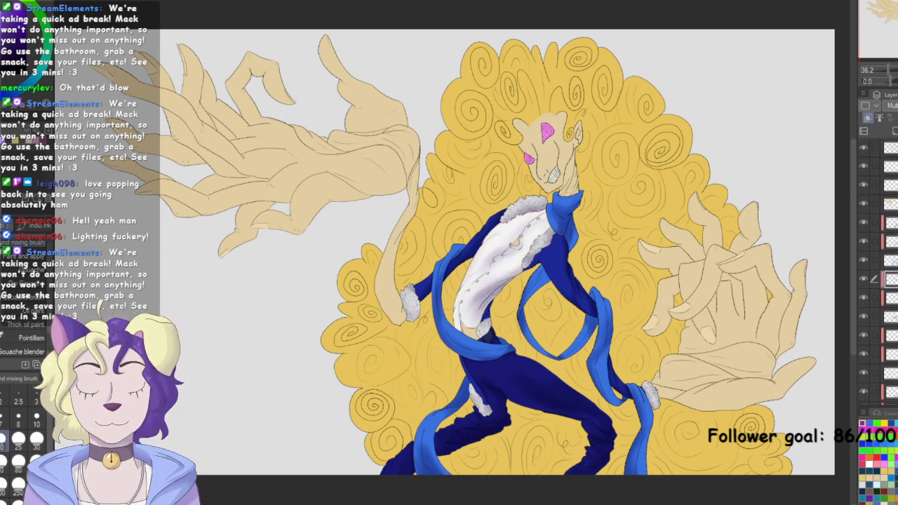
left_click(890, 185)
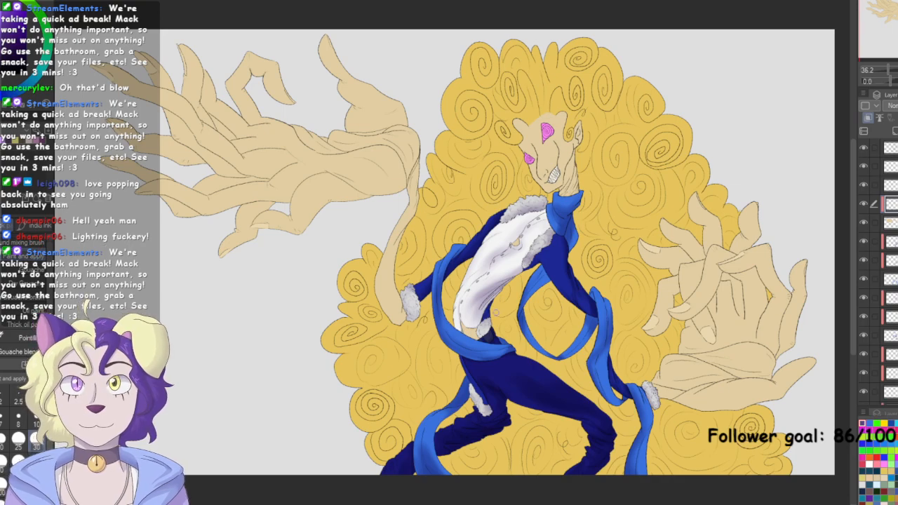
Paint soft purple shadows on the rear wrist, the neck below the jaw and the bare skin at the waist
left_click_drag(418, 159, 407, 219)
left_click_drag(416, 186, 380, 296)
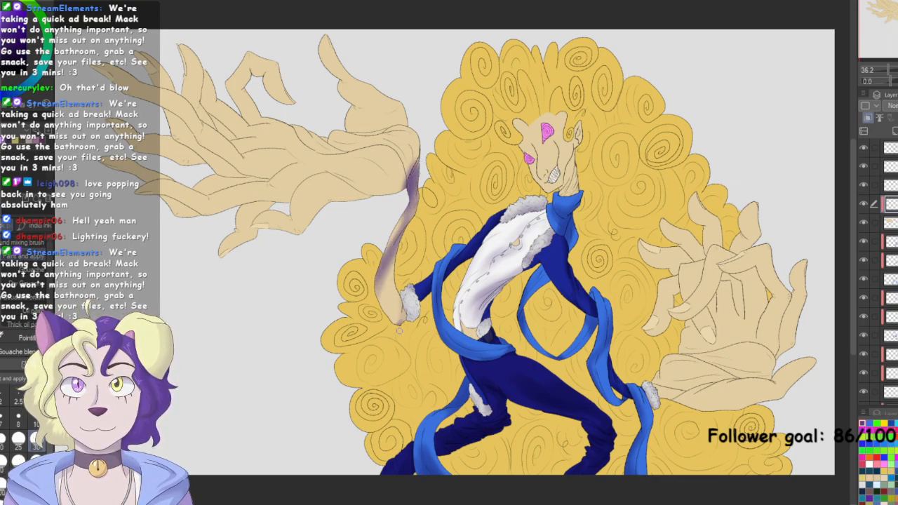
mouse_move(577, 169)
left_mouse_down()
mouse_move(563, 195)
mouse_move(572, 196)
left_mouse_up()
left_click_drag(467, 314, 472, 332)
Paint soft purple shadows over the front hand's wrist folds, lowest finger and the heel of its palm
left_click_drag(647, 402, 733, 380)
mouse_move(678, 394)
left_mouse_down()
mouse_move(739, 381)
mouse_move(769, 392)
mouse_move(745, 376)
mouse_move(796, 389)
mouse_move(775, 373)
mouse_move(786, 397)
left_mouse_up()
mouse_move(820, 360)
left_mouse_down()
mouse_move(786, 401)
mouse_move(733, 407)
left_mouse_up()
mouse_move(688, 379)
left_mouse_down()
mouse_move(688, 351)
mouse_move(741, 379)
left_mouse_up()
left_click_drag(692, 352, 783, 354)
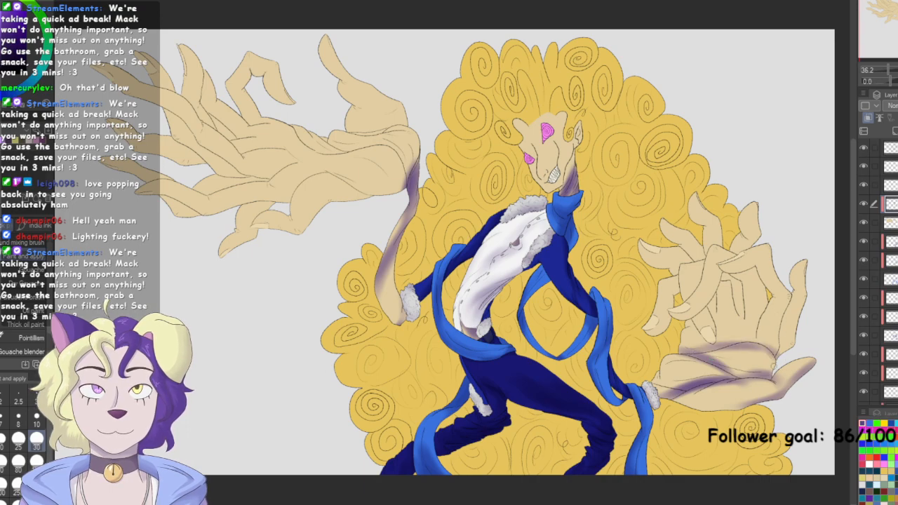
left_click_drag(659, 388, 706, 385)
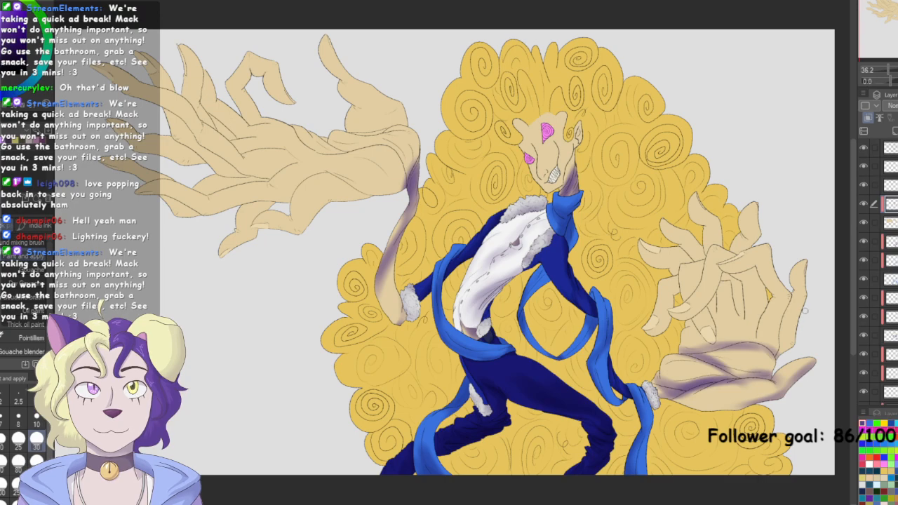
mouse_move(679, 317)
left_mouse_down()
mouse_move(687, 348)
mouse_move(707, 335)
mouse_move(687, 348)
mouse_move(705, 322)
mouse_move(716, 340)
left_mouse_up()
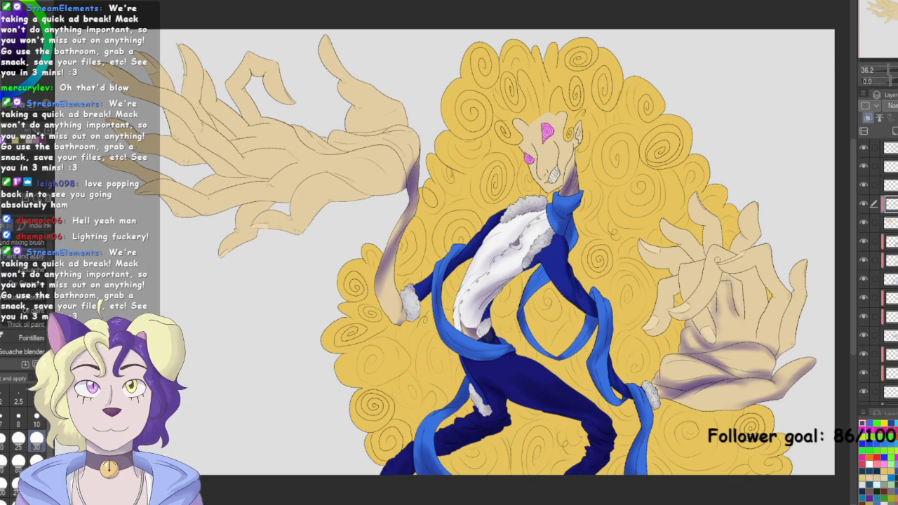
Paint soft purple shadows in the front hand's palm creases and along the fingers bordering the palm
mouse_move(720, 265)
left_mouse_down()
mouse_move(748, 291)
mouse_move(748, 330)
left_mouse_up()
mouse_move(739, 280)
left_mouse_down()
mouse_move(731, 303)
mouse_move(749, 339)
left_mouse_up()
mouse_move(752, 258)
left_mouse_down()
mouse_move(777, 299)
mouse_move(761, 294)
mouse_move(764, 343)
mouse_move(781, 356)
left_mouse_up()
left_click_drag(788, 309, 783, 351)
left_click_drag(793, 279, 779, 352)
left_click_drag(792, 322, 789, 354)
mouse_move(678, 317)
left_mouse_down()
mouse_move(710, 305)
mouse_move(726, 269)
mouse_move(747, 271)
mouse_move(733, 272)
mouse_move(782, 293)
mouse_move(762, 353)
left_mouse_up()
Shade the front hand's remaining curled and upper fingers softly in purple and deepen its underside and palm
mouse_move(674, 296)
left_mouse_down()
mouse_move(648, 330)
mouse_move(663, 304)
left_mouse_up()
left_click_drag(641, 252, 680, 279)
left_click_drag(664, 230, 706, 263)
mouse_move(695, 200)
left_mouse_down()
mouse_move(710, 249)
mouse_move(683, 305)
left_mouse_up()
mouse_move(761, 205)
left_mouse_down()
mouse_move(761, 234)
mouse_move(751, 237)
mouse_move(744, 223)
mouse_move(744, 245)
left_mouse_up()
left_click_drag(757, 237, 734, 254)
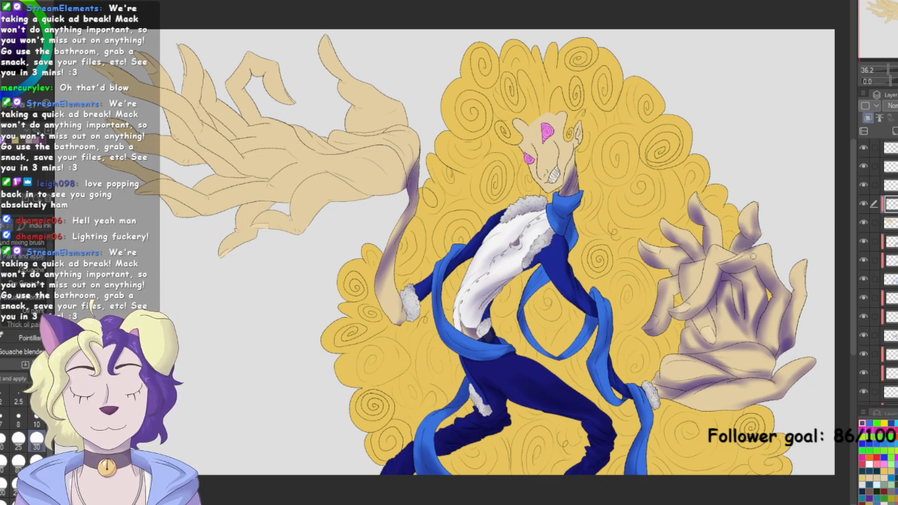
left_click_drag(701, 407, 746, 410)
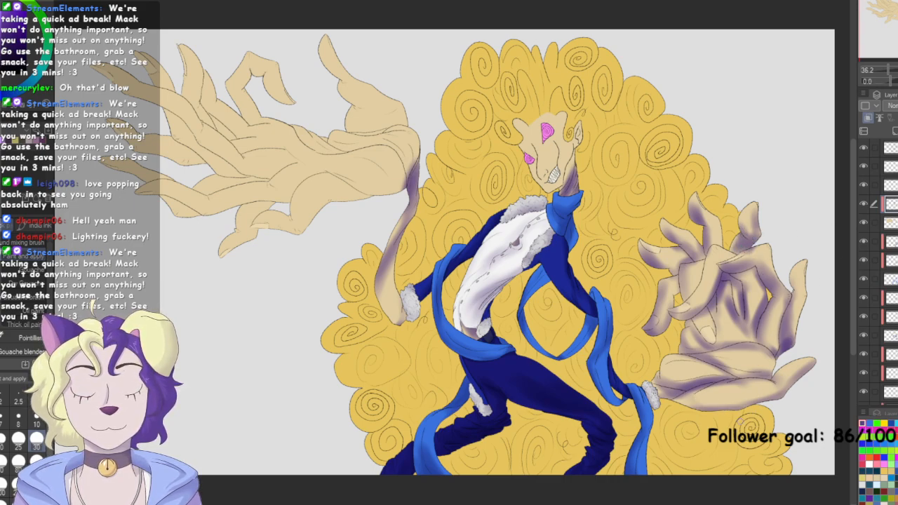
mouse_move(718, 320)
left_mouse_down()
mouse_move(717, 345)
mouse_move(743, 341)
left_mouse_up()
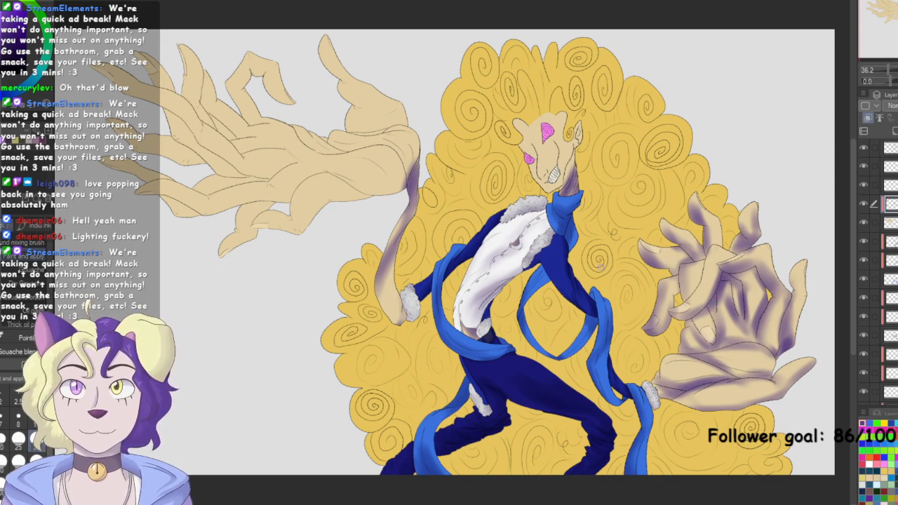
Paint soft purple shadows on the heel of the rear hand and the folds at the thumb's base
mouse_move(327, 167)
left_mouse_down()
mouse_move(380, 198)
mouse_move(331, 170)
mouse_move(404, 180)
mouse_move(358, 182)
mouse_move(397, 188)
left_mouse_up()
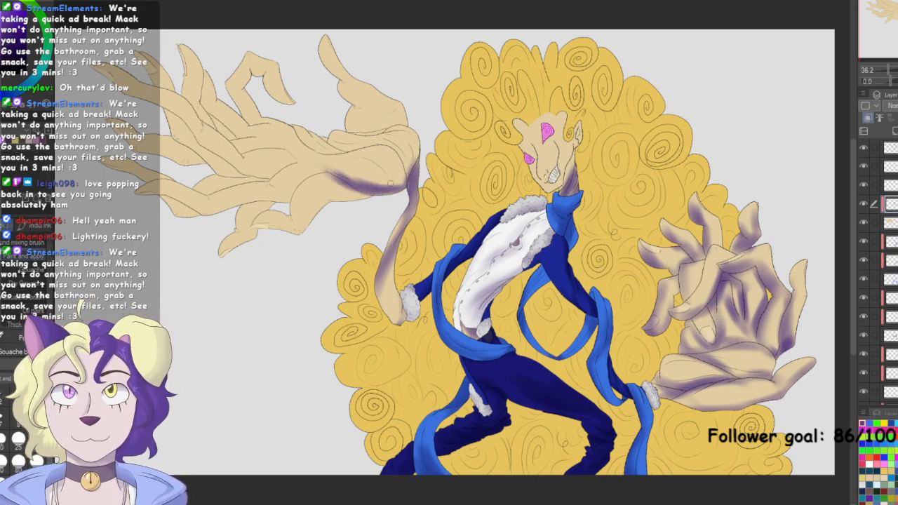
mouse_move(333, 150)
left_mouse_down()
mouse_move(402, 159)
mouse_move(407, 181)
left_mouse_up()
left_click_drag(398, 144, 410, 176)
mouse_move(415, 130)
left_mouse_down()
mouse_move(373, 135)
mouse_move(419, 150)
mouse_move(347, 131)
left_mouse_up()
mouse_move(339, 87)
left_mouse_down()
mouse_move(379, 109)
mouse_move(348, 98)
mouse_move(401, 106)
mouse_move(383, 104)
mouse_move(404, 119)
mouse_move(404, 132)
mouse_move(399, 104)
mouse_move(351, 82)
mouse_move(397, 106)
left_mouse_up()
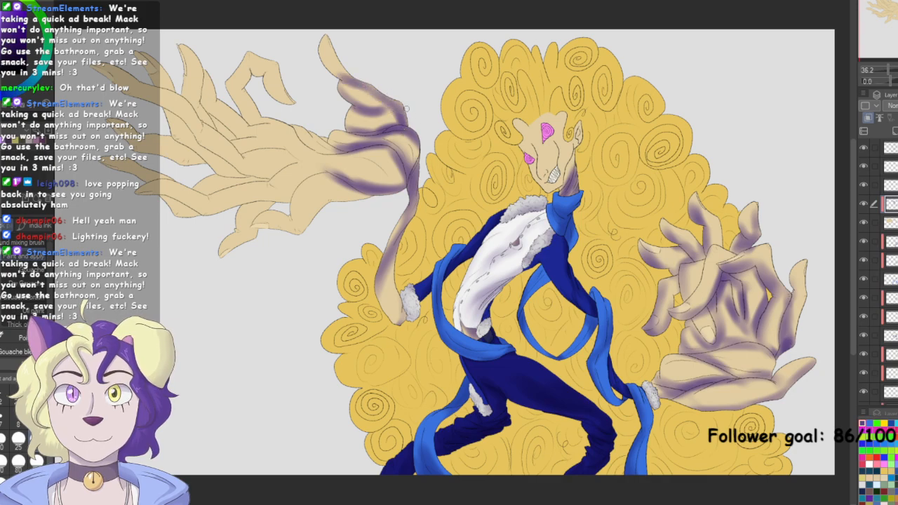
Paint soft purple shadows along the rear hand's thumb, bent finger and the upright finger beside it
mouse_move(330, 31)
left_mouse_down()
mouse_move(344, 62)
mouse_move(370, 86)
mouse_move(339, 54)
mouse_move(407, 104)
mouse_move(374, 81)
mouse_move(399, 125)
mouse_move(362, 108)
left_mouse_up()
mouse_move(242, 53)
left_mouse_down()
mouse_move(229, 93)
mouse_move(261, 125)
mouse_move(275, 120)
left_mouse_up()
mouse_move(243, 64)
left_mouse_down()
mouse_move(261, 82)
mouse_move(277, 64)
mouse_move(295, 104)
left_mouse_up()
left_click_drag(278, 61, 294, 104)
mouse_move(239, 79)
left_mouse_down()
mouse_move(258, 105)
mouse_move(248, 125)
left_mouse_up()
mouse_move(215, 95)
left_mouse_down()
mouse_move(245, 133)
mouse_move(240, 126)
mouse_move(284, 127)
mouse_move(262, 128)
left_mouse_up()
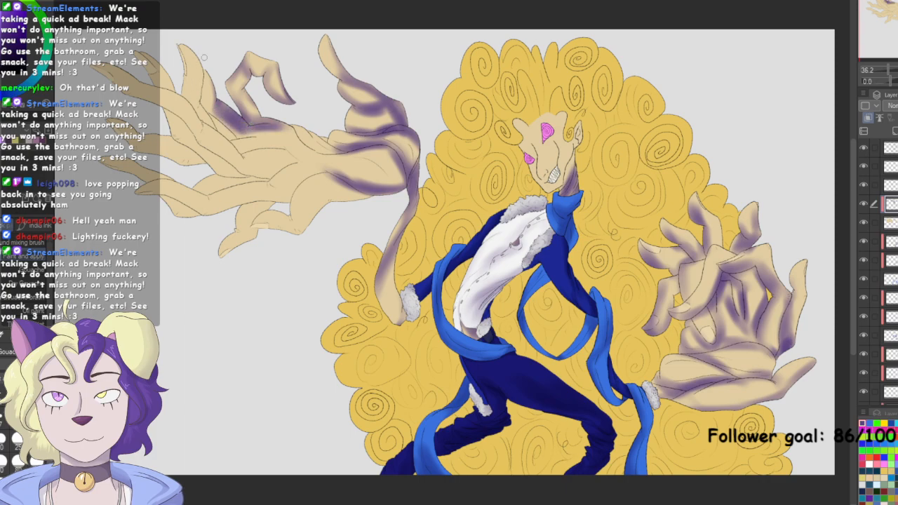
mouse_move(199, 59)
left_mouse_down()
mouse_move(202, 91)
mouse_move(191, 103)
mouse_move(203, 126)
mouse_move(234, 136)
left_mouse_up()
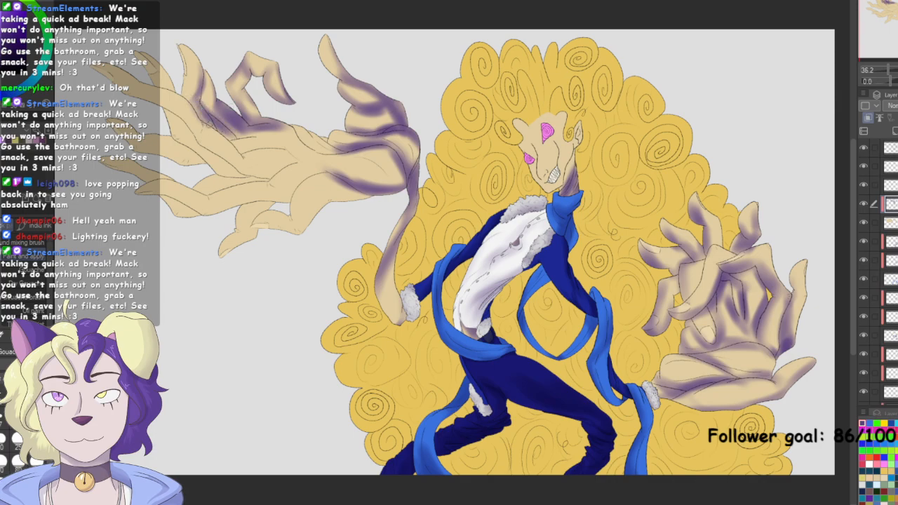
Paint soft purple shadows along the rear hand's long outstretched fingers down to their knuckles
mouse_move(99, 70)
left_mouse_down()
mouse_move(178, 117)
mouse_move(255, 183)
left_mouse_up()
mouse_move(195, 119)
left_mouse_down()
mouse_move(208, 147)
mouse_move(196, 111)
mouse_move(252, 181)
mouse_move(285, 175)
left_mouse_up()
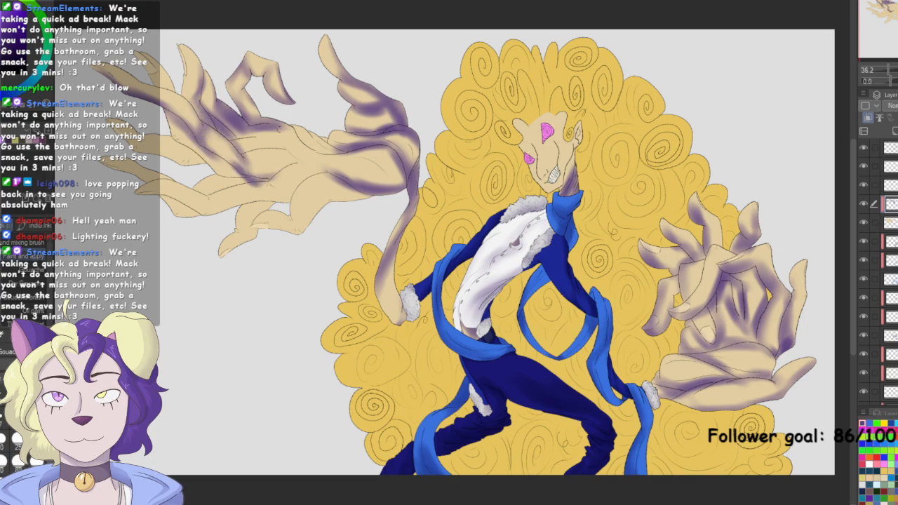
mouse_move(239, 153)
left_mouse_down()
mouse_move(299, 161)
mouse_move(261, 185)
mouse_move(283, 147)
left_mouse_up()
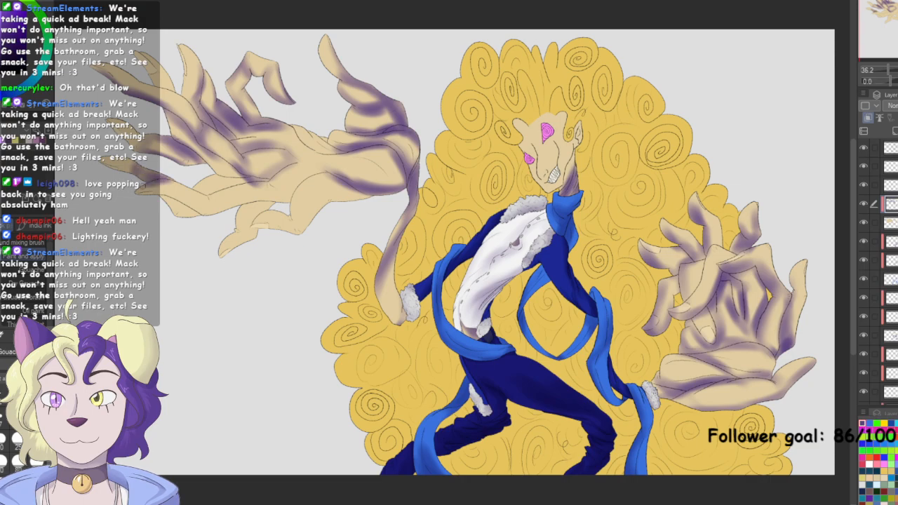
left_click_drag(219, 209, 267, 195)
mouse_move(174, 183)
left_mouse_down()
mouse_move(210, 199)
mouse_move(260, 176)
mouse_move(219, 177)
mouse_move(265, 181)
left_mouse_up()
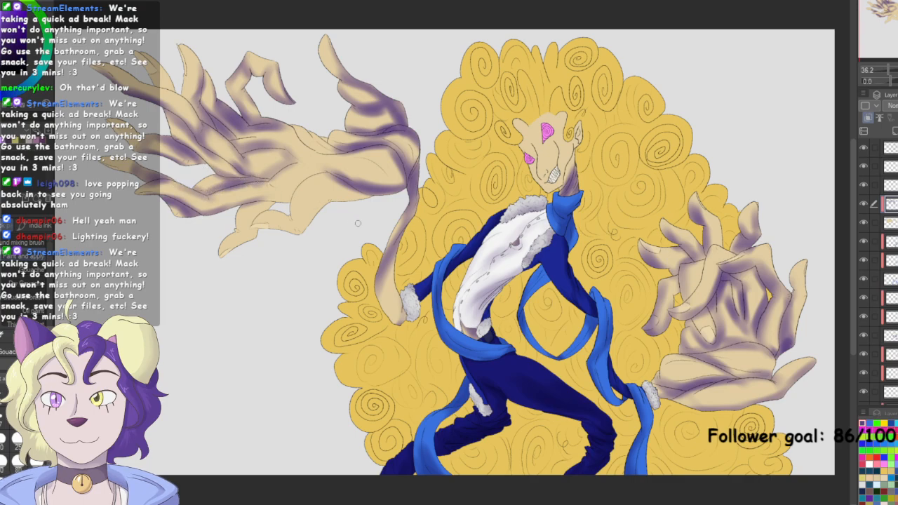
Paint soft purple shadows across the rear hand's palm and lowest finger, and over the face and ear
left_click_drag(261, 186, 284, 202)
mouse_move(295, 165)
left_mouse_down()
mouse_move(280, 202)
mouse_move(315, 174)
mouse_move(290, 197)
mouse_move(209, 218)
mouse_move(234, 204)
mouse_move(256, 245)
mouse_move(236, 258)
left_mouse_up()
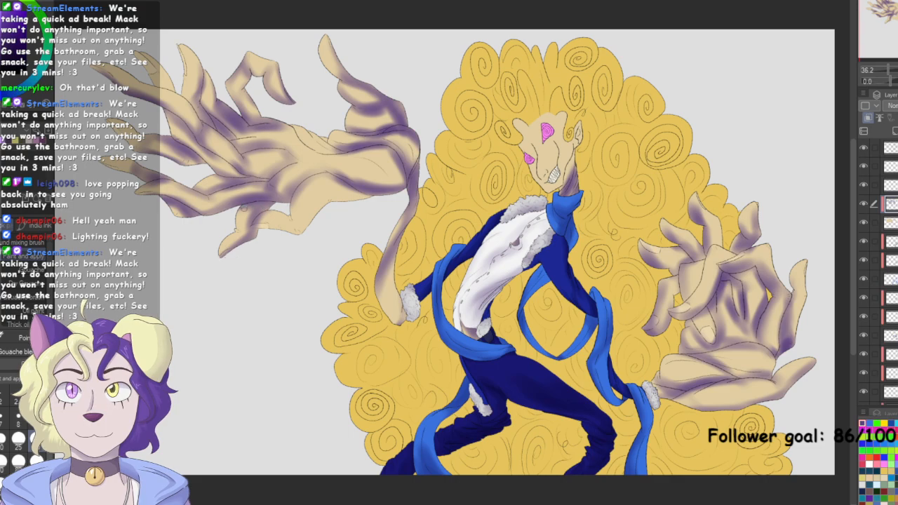
mouse_move(310, 177)
left_mouse_down()
mouse_move(292, 219)
mouse_move(300, 235)
mouse_move(374, 199)
mouse_move(294, 169)
mouse_move(262, 170)
mouse_move(314, 190)
mouse_move(330, 160)
mouse_move(370, 177)
mouse_move(411, 177)
mouse_move(309, 146)
mouse_move(250, 110)
left_mouse_up()
mouse_move(174, 88)
left_mouse_down()
mouse_move(159, 67)
mouse_move(167, 80)
left_mouse_up()
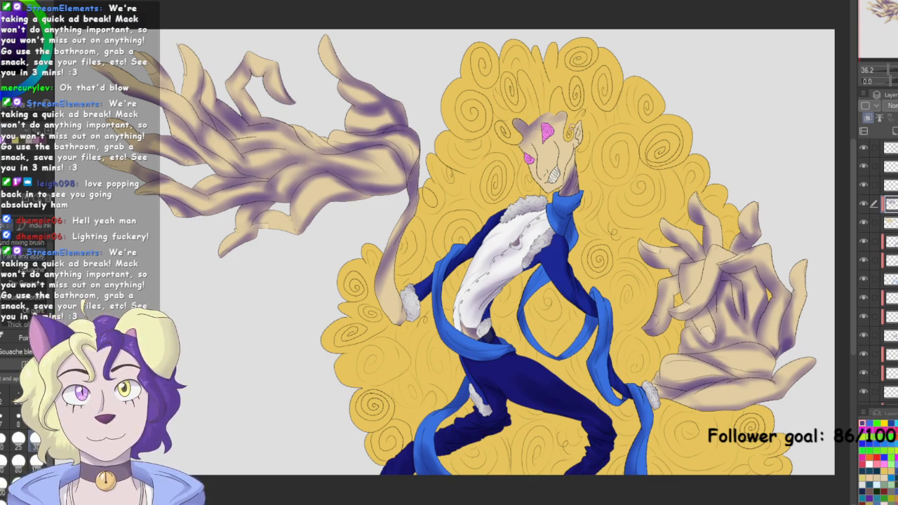
left_click_drag(582, 132, 557, 188)
Set the soft skin shadow layer's blending mode to Multiply
left_click(893, 106)
left_click(893, 139)
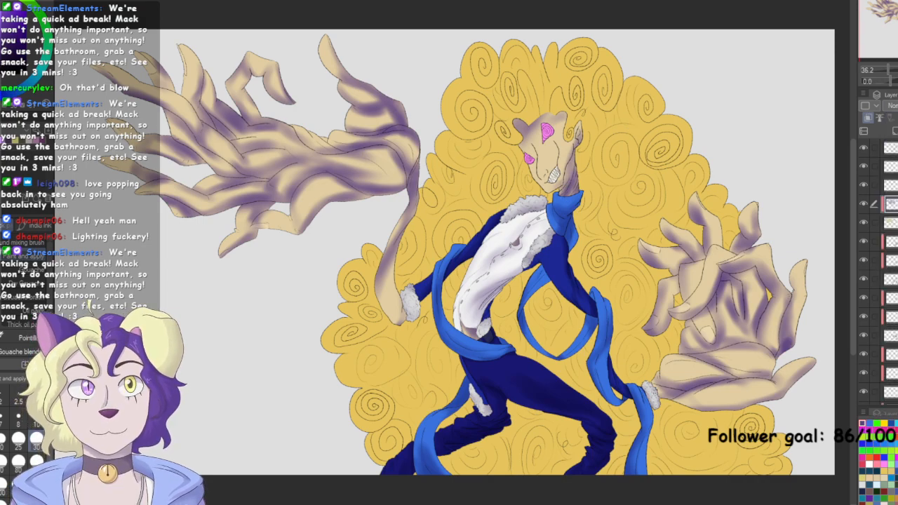
left_click(897, 106)
key("ctrl+z")
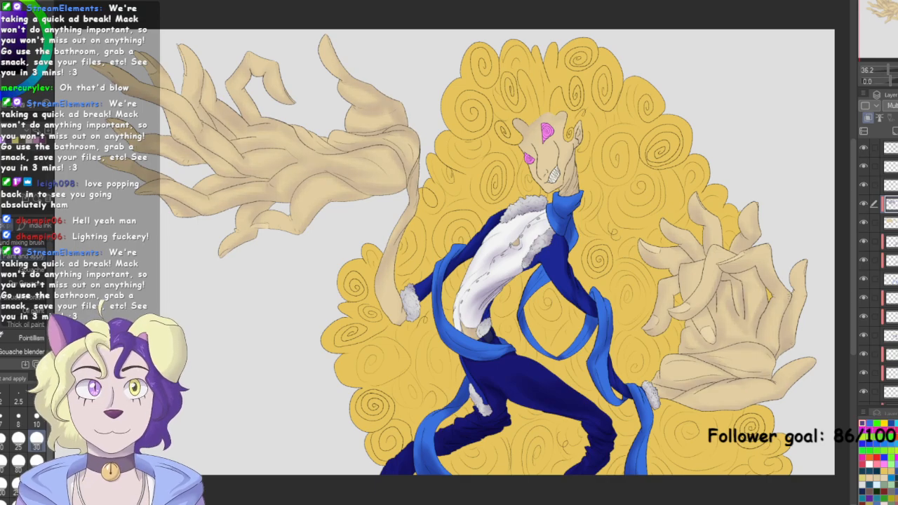
Add another layer clipped to the skin and paint crisp purple crease shadows on the front wrist beside the fur cuff
left_click(892, 222)
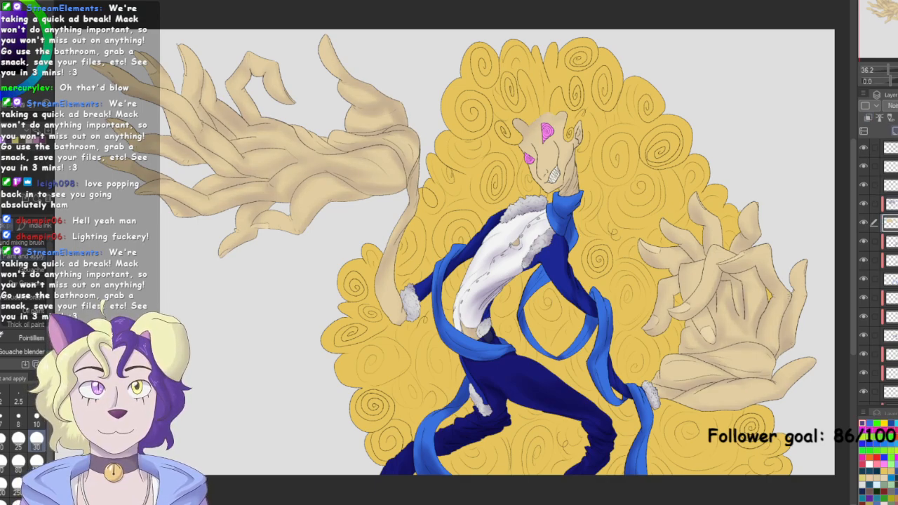
scroll(758, 463, "up", 3)
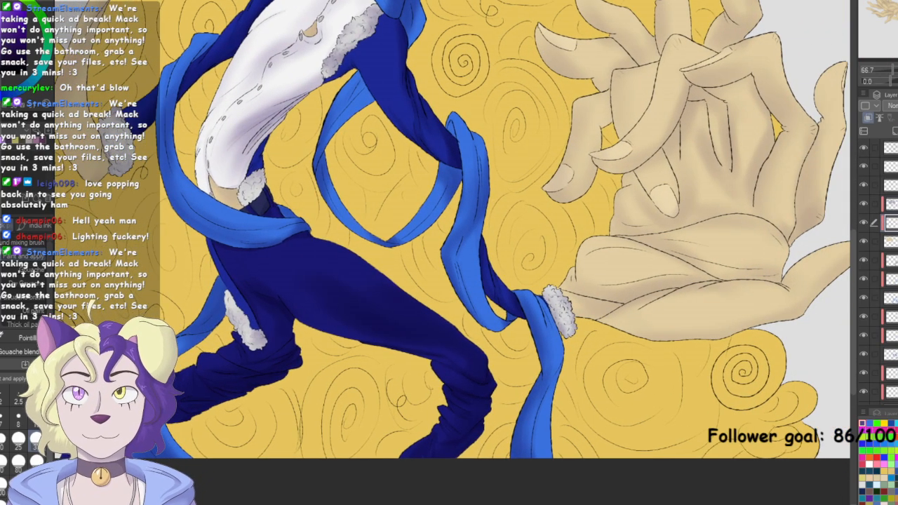
left_click_drag(562, 252, 445, 266)
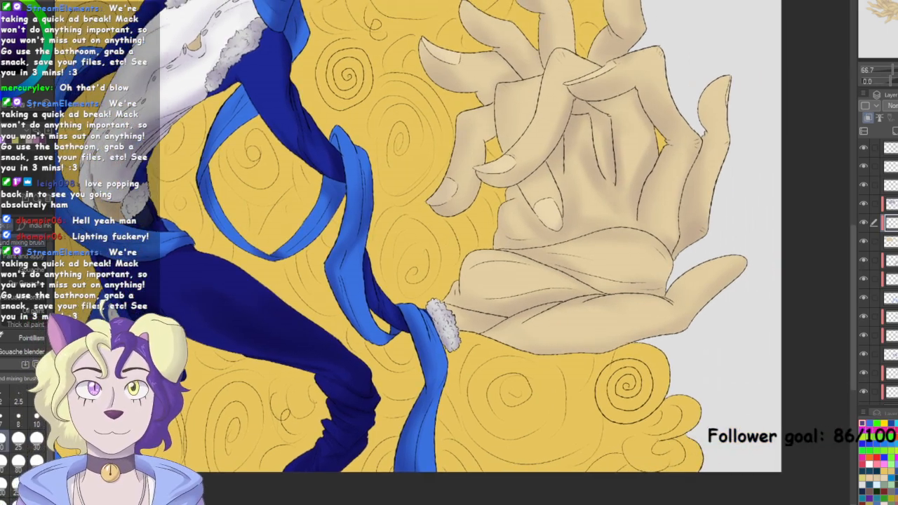
scroll(558, 264, "up", 3)
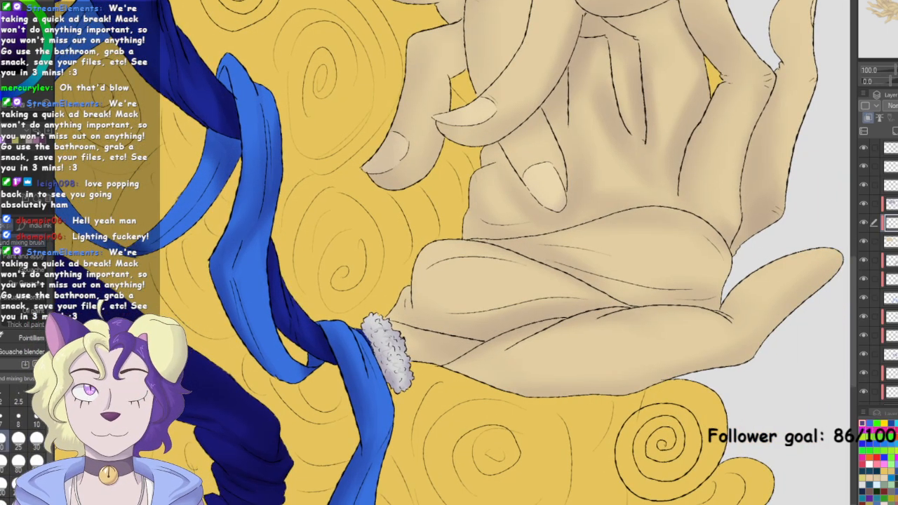
left_click_drag(389, 321, 484, 339)
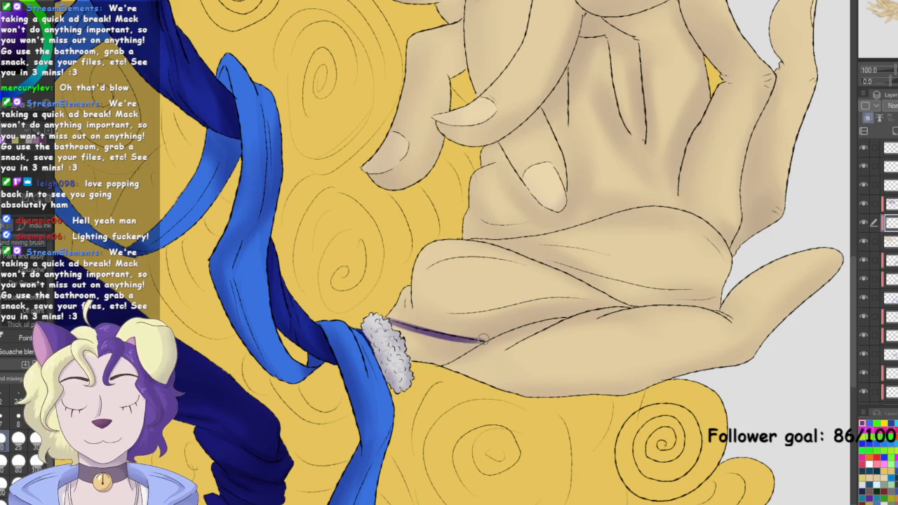
left_click_drag(438, 361, 521, 329)
mouse_move(475, 346)
left_mouse_down()
mouse_move(569, 318)
mouse_move(501, 364)
left_mouse_up()
mouse_move(548, 325)
left_mouse_down()
mouse_move(489, 361)
mouse_move(424, 360)
left_mouse_up()
left_click_drag(516, 347, 474, 360)
Paint crisp purple shadows at the base of the front hand's lowest finger and along the hand's whole underside
mouse_move(627, 311)
left_mouse_down()
mouse_move(543, 343)
mouse_move(567, 329)
mouse_move(741, 323)
left_mouse_up()
mouse_move(690, 309)
left_mouse_down()
mouse_move(760, 333)
mouse_move(839, 264)
left_mouse_up()
mouse_move(755, 329)
left_mouse_down()
mouse_move(838, 267)
mouse_move(761, 335)
left_mouse_up()
left_click_drag(839, 270, 752, 356)
mouse_move(772, 323)
left_mouse_down()
mouse_move(740, 361)
mouse_move(624, 394)
left_mouse_up()
left_click_drag(674, 380, 586, 394)
mouse_move(740, 362)
left_mouse_down()
mouse_move(664, 379)
mouse_move(716, 368)
left_mouse_up()
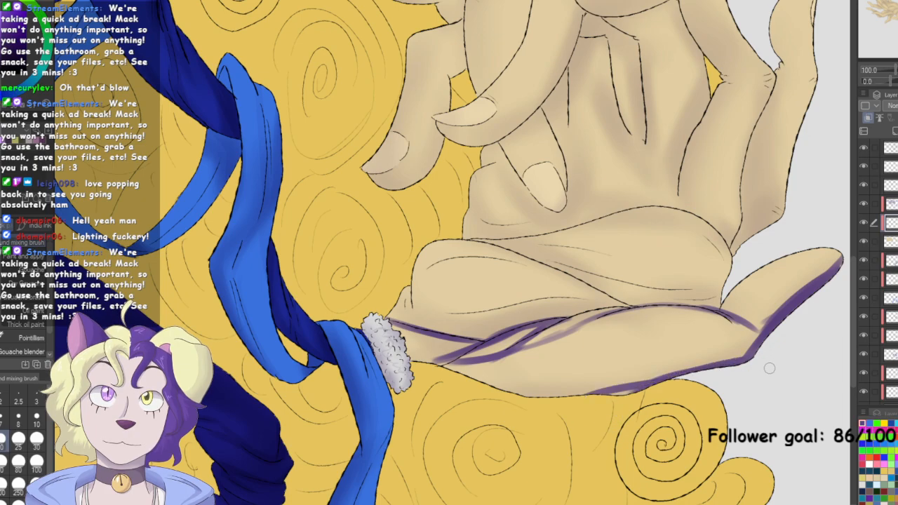
mouse_move(644, 391)
left_mouse_down()
mouse_move(485, 386)
mouse_move(640, 391)
mouse_move(519, 396)
mouse_move(449, 376)
left_mouse_up()
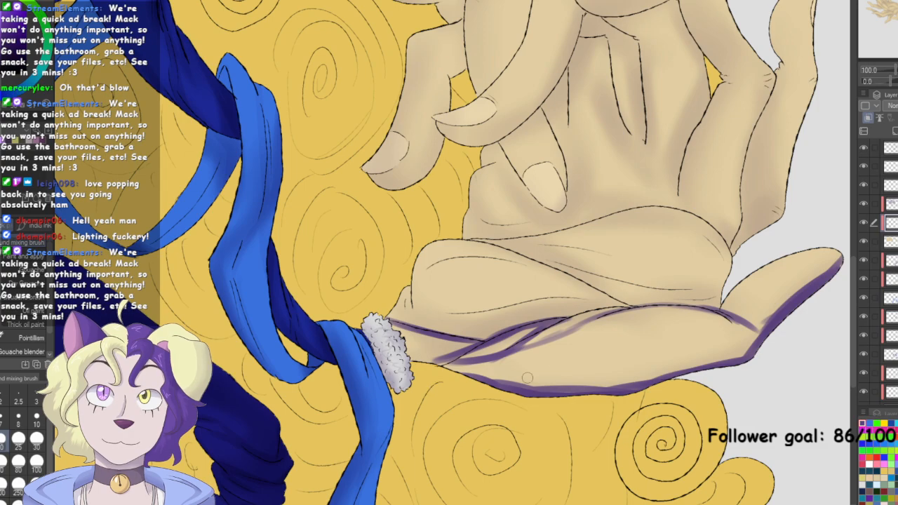
Paint crisp purple shadows along the folds of the front hand's heel and undo the last stroke above them
mouse_move(561, 270)
left_mouse_down()
mouse_move(724, 290)
mouse_move(641, 303)
mouse_move(586, 282)
mouse_move(626, 301)
mouse_move(707, 299)
left_mouse_up()
mouse_move(621, 302)
left_mouse_down()
mouse_move(713, 295)
mouse_move(721, 303)
mouse_move(633, 313)
mouse_move(574, 302)
mouse_move(467, 329)
left_mouse_up()
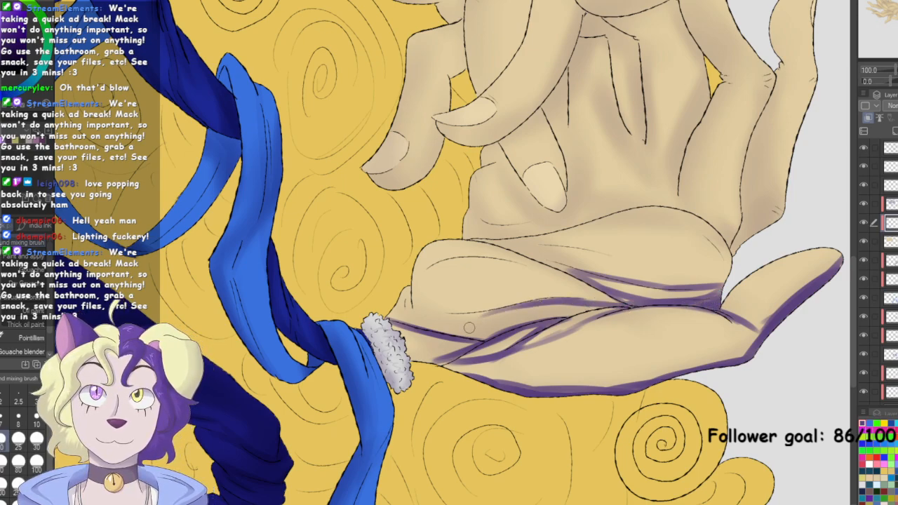
mouse_move(434, 261)
left_mouse_down()
mouse_move(522, 260)
mouse_move(628, 300)
mouse_move(604, 294)
mouse_move(531, 327)
mouse_move(542, 324)
mouse_move(424, 313)
mouse_move(433, 326)
mouse_move(425, 320)
mouse_move(417, 334)
mouse_move(411, 303)
mouse_move(474, 297)
mouse_move(492, 313)
left_mouse_up()
left_click_drag(479, 237, 572, 221)
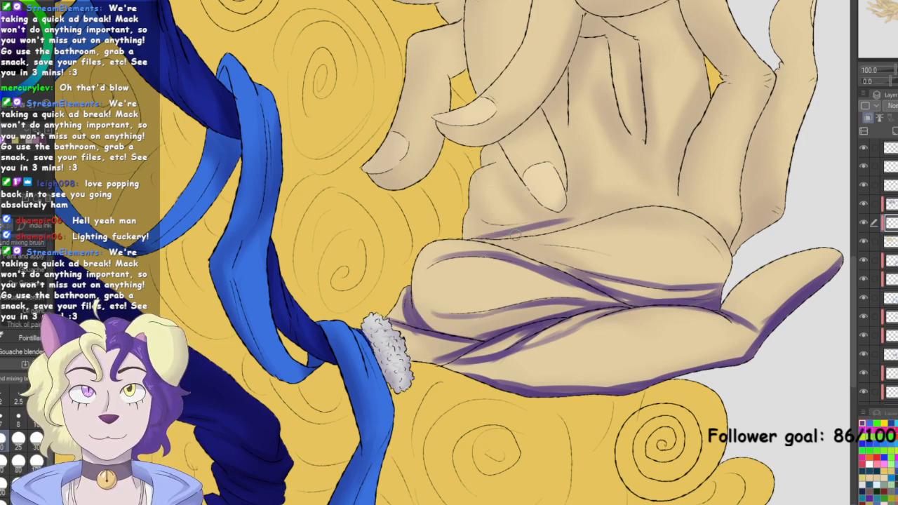
key("ctrl+z")
Paint crisp purple shadows down the inner edges of the front hand's two outer upright fingers
mouse_move(761, 116)
left_mouse_down()
mouse_move(737, 249)
mouse_move(743, 233)
mouse_move(770, 241)
mouse_move(751, 231)
mouse_move(779, 200)
left_mouse_up()
mouse_move(758, 242)
left_mouse_down()
mouse_move(808, 174)
mouse_move(753, 226)
mouse_move(791, 224)
mouse_move(752, 238)
left_mouse_up()
left_click_drag(680, 193, 706, 107)
mouse_move(706, 106)
left_mouse_down()
mouse_move(682, 164)
mouse_move(716, 81)
mouse_move(707, 103)
left_mouse_up()
mouse_move(696, 44)
left_mouse_down()
mouse_move(723, 83)
mouse_move(710, 101)
mouse_move(730, 97)
mouse_move(685, 166)
left_mouse_up()
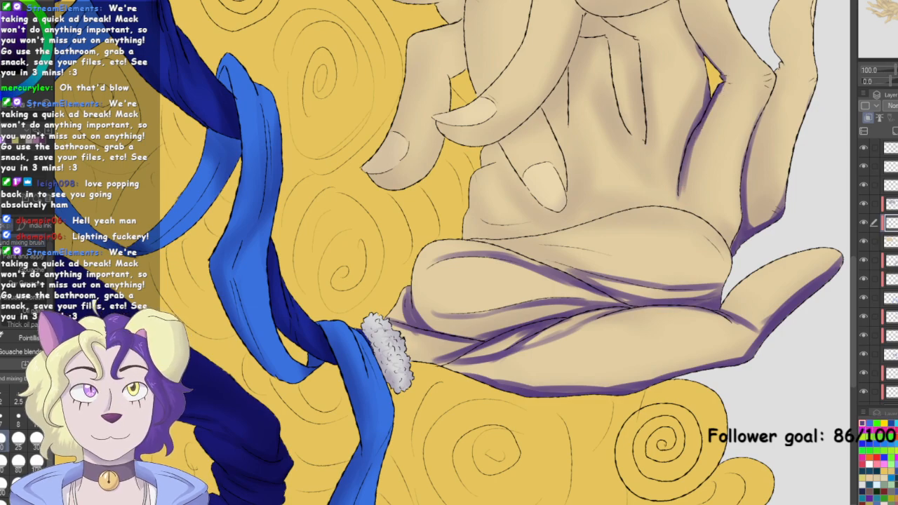
Paint crisp purple shadows around the fingertip tucked into the front palm and along the palm's lower folds
left_click_drag(563, 121, 542, 203)
left_click_drag(548, 149, 522, 190)
mouse_move(522, 190)
left_mouse_down()
mouse_move(548, 270)
mouse_move(540, 294)
left_mouse_up()
mouse_move(463, 246)
left_mouse_down()
mouse_move(478, 225)
mouse_move(459, 242)
mouse_move(476, 229)
mouse_move(505, 275)
left_mouse_up()
mouse_move(481, 232)
left_mouse_down()
mouse_move(519, 288)
mouse_move(538, 296)
left_mouse_up()
mouse_move(455, 254)
left_mouse_down()
mouse_move(459, 300)
mouse_move(529, 296)
mouse_move(504, 304)
mouse_move(526, 296)
mouse_move(450, 281)
mouse_move(443, 321)
mouse_move(520, 282)
mouse_move(446, 324)
mouse_move(648, 291)
mouse_move(705, 317)
mouse_move(680, 296)
mouse_move(725, 343)
left_mouse_up()
left_click_drag(503, 324, 658, 342)
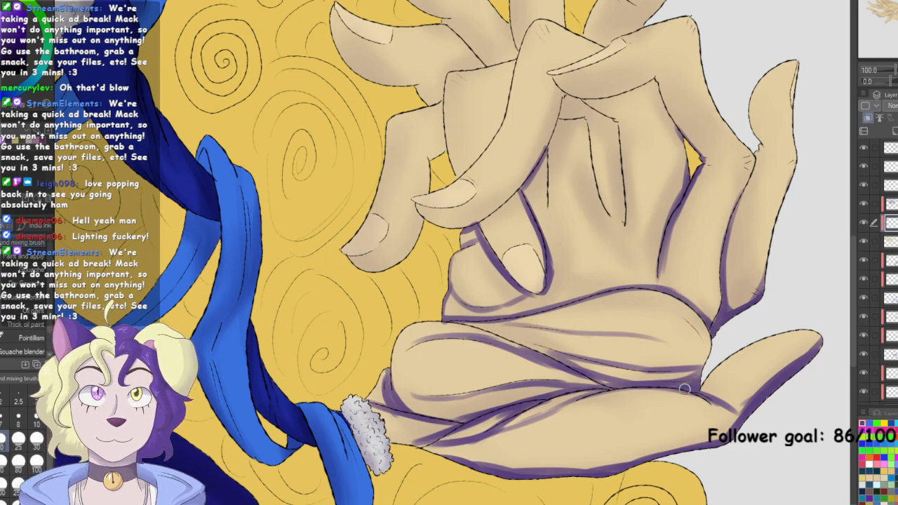
mouse_move(513, 314)
left_mouse_down()
mouse_move(678, 296)
mouse_move(607, 287)
mouse_move(699, 316)
left_mouse_up()
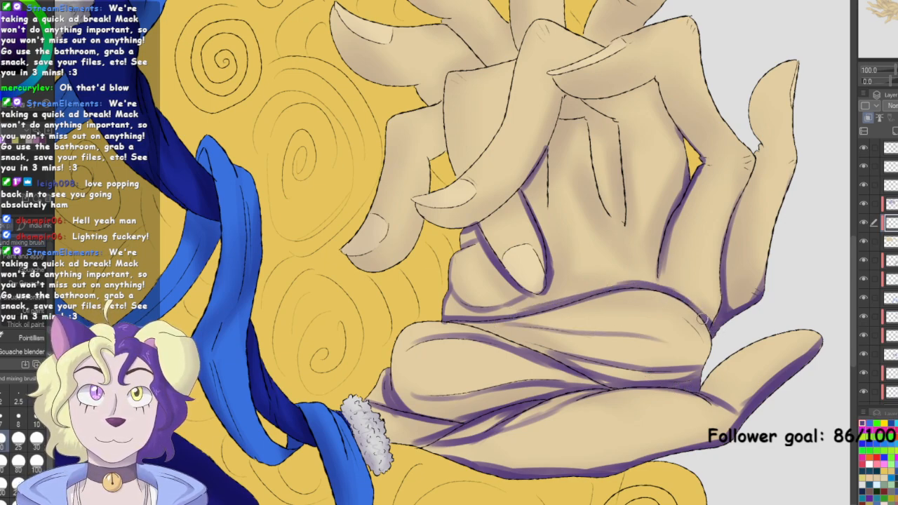
Paint crisp purple shadows along the two long creases in the front palm's center and undo the last stroke
mouse_move(608, 111)
left_mouse_down()
mouse_move(623, 223)
mouse_move(608, 209)
left_mouse_up()
left_click_drag(592, 160, 631, 232)
left_click_drag(624, 175, 622, 219)
left_click_drag(620, 133, 622, 220)
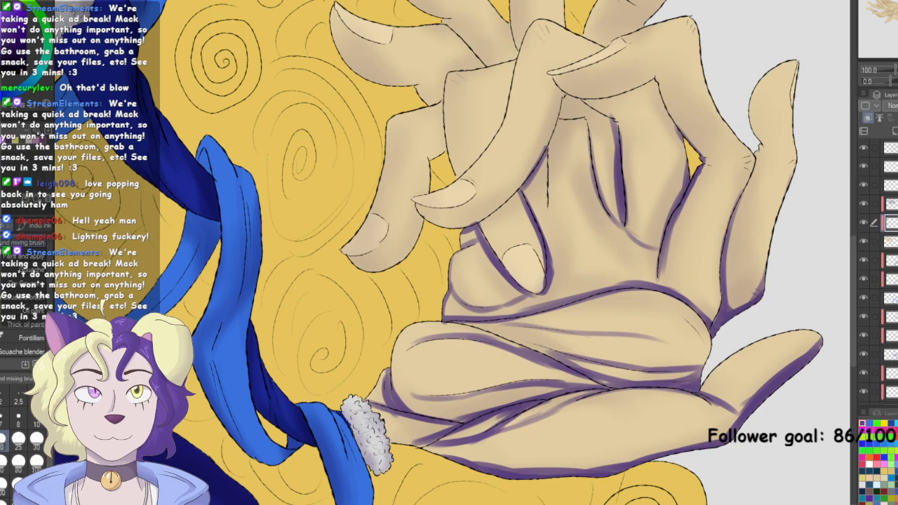
key("ctrl+z")
Paint crisp purple shadows at the top of the front palm and under the bent fingers framing it
left_click_drag(546, 157, 546, 208)
mouse_move(614, 117)
left_mouse_down()
mouse_move(567, 118)
mouse_move(574, 124)
mouse_move(569, 96)
mouse_move(535, 164)
left_mouse_up()
left_click_drag(566, 96, 548, 153)
left_click_drag(586, 115, 590, 164)
mouse_move(562, 97)
left_mouse_down()
mouse_move(626, 93)
mouse_move(600, 89)
mouse_move(643, 88)
mouse_move(662, 77)
mouse_move(694, 145)
left_mouse_up()
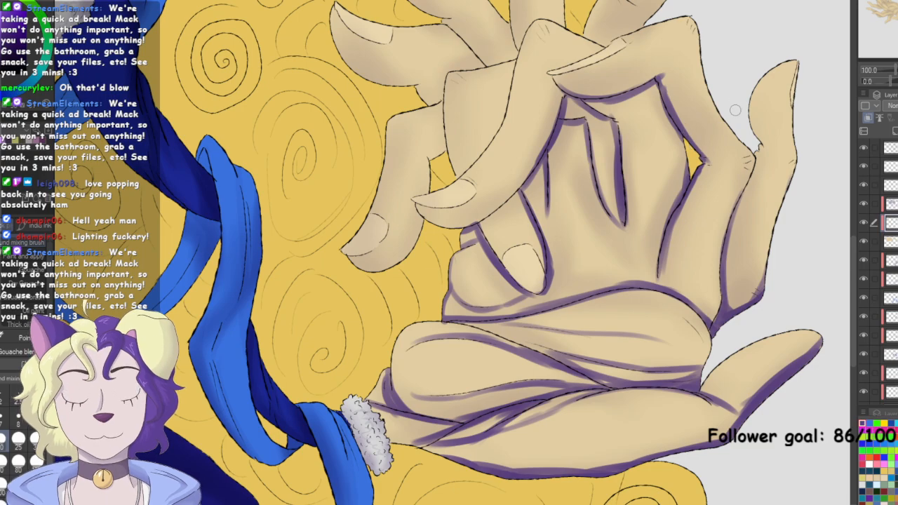
Paint crisp purple shadows under the nail of the front hand's crossing finger and along the outer edge of the downward-curled finger
mouse_move(791, 5)
left_mouse_down()
mouse_move(793, 70)
mouse_move(781, 86)
left_mouse_up()
left_click_drag(543, 157, 624, 130)
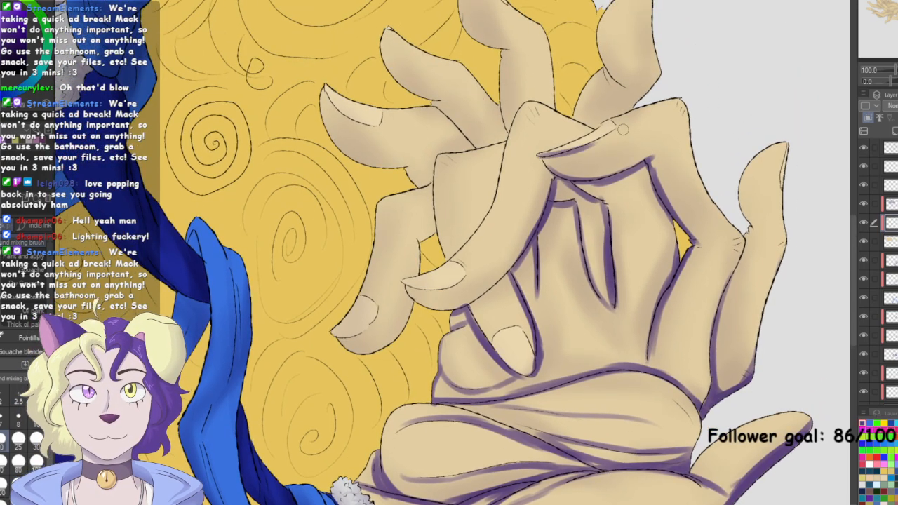
mouse_move(412, 289)
left_mouse_down()
mouse_move(468, 274)
mouse_move(446, 289)
left_mouse_up()
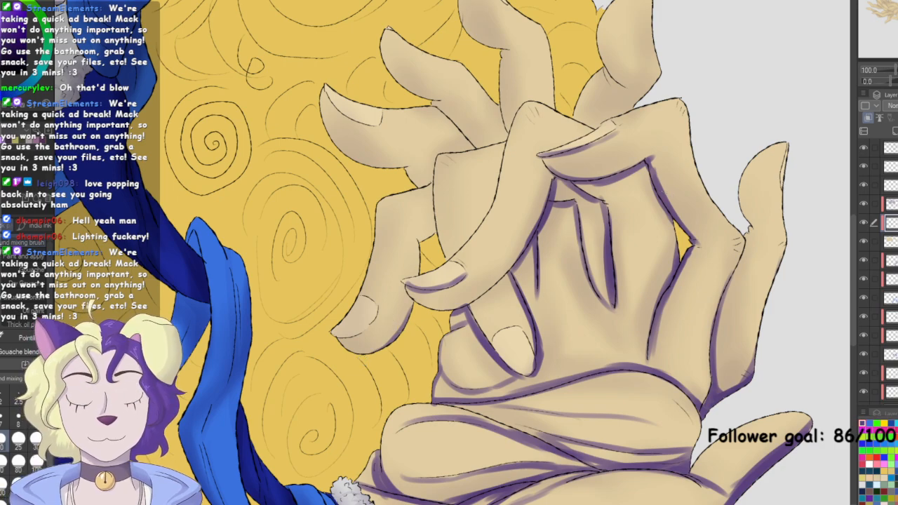
mouse_move(432, 186)
left_mouse_down()
mouse_move(382, 204)
mouse_move(359, 320)
mouse_move(370, 262)
mouse_move(363, 295)
mouse_move(328, 337)
mouse_move(357, 334)
mouse_move(330, 330)
mouse_move(363, 361)
mouse_move(343, 340)
mouse_move(376, 340)
mouse_move(348, 347)
mouse_move(387, 326)
left_mouse_up()
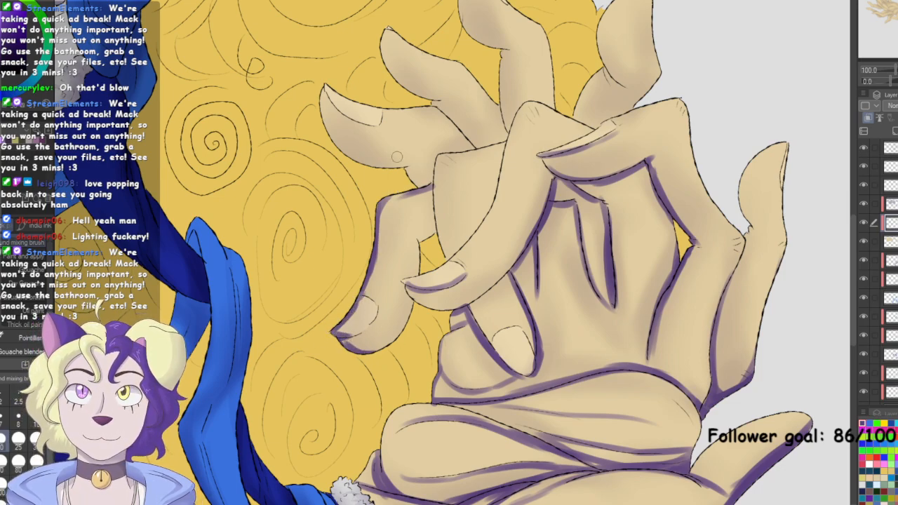
Paint crisp purple shadows along the front hand's fanned rear fingers and down to where they join the back of the hand
mouse_move(320, 98)
left_mouse_down()
mouse_move(353, 159)
mouse_move(323, 106)
mouse_move(389, 167)
mouse_move(354, 157)
mouse_move(420, 183)
left_mouse_up()
left_click_drag(435, 106, 485, 148)
mouse_move(434, 104)
left_mouse_down()
mouse_move(491, 144)
mouse_move(482, 144)
mouse_move(505, 92)
mouse_move(506, 56)
mouse_move(508, 135)
mouse_move(500, 133)
mouse_move(475, 250)
mouse_move(455, 261)
left_mouse_up()
mouse_move(407, 298)
left_mouse_down()
mouse_move(379, 326)
mouse_move(417, 296)
left_mouse_up()
mouse_move(327, 194)
left_mouse_down()
mouse_move(381, 235)
mouse_move(355, 230)
mouse_move(397, 237)
left_mouse_up()
mouse_move(411, 115)
left_mouse_down()
mouse_move(469, 188)
mouse_move(409, 150)
mouse_move(467, 190)
left_mouse_up()
mouse_move(410, 163)
left_mouse_down()
mouse_move(452, 190)
mouse_move(453, 231)
left_mouse_up()
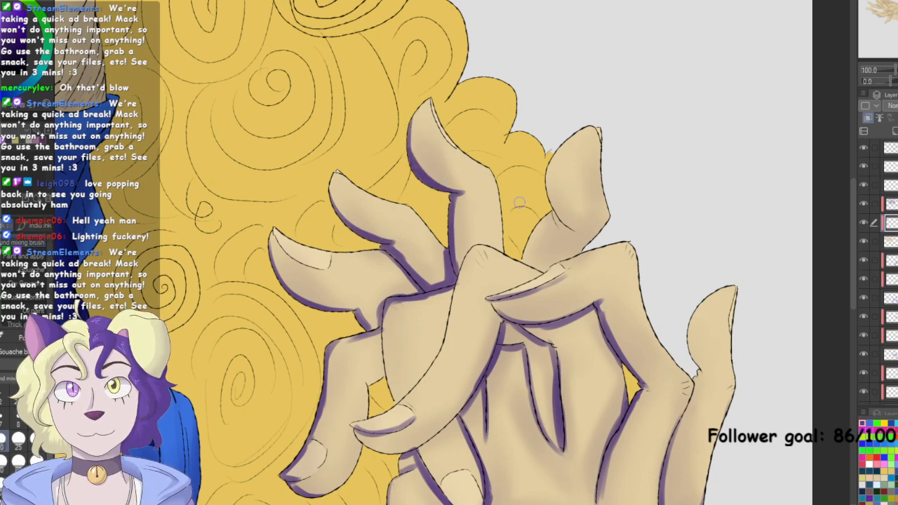
Paint crisp purple shadows around the tip, knuckle and base of the short finger behind the front hand's crossed fingers
left_click_drag(548, 183, 570, 229)
left_click_drag(546, 164, 589, 239)
mouse_move(548, 146)
left_mouse_down()
mouse_move(569, 229)
mouse_move(596, 237)
mouse_move(608, 212)
left_mouse_up()
left_click_drag(609, 175, 593, 242)
mouse_move(602, 123)
left_mouse_down()
mouse_move(613, 216)
mouse_move(607, 202)
mouse_move(589, 231)
mouse_move(604, 226)
mouse_move(542, 267)
mouse_move(600, 240)
mouse_move(574, 255)
mouse_move(621, 206)
mouse_move(583, 248)
mouse_move(540, 270)
left_mouse_up()
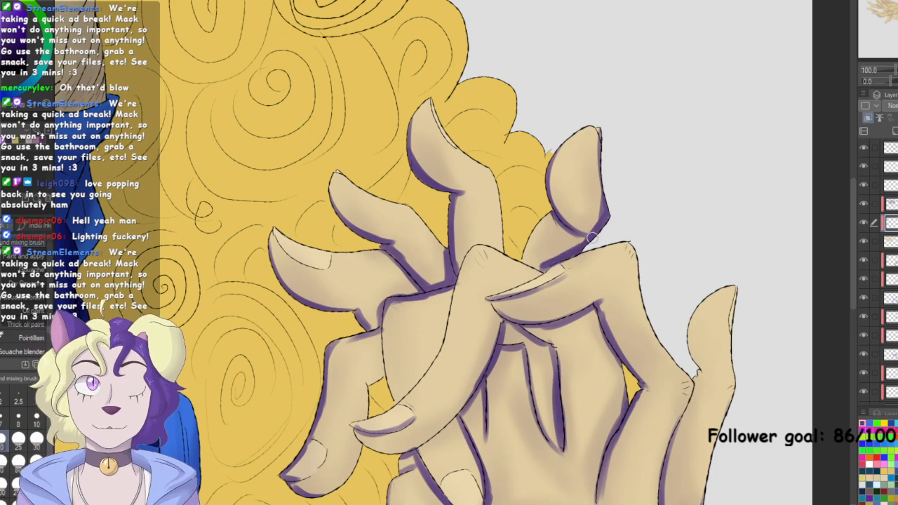
Paint crisp purple shadows along the character's jawline and the diagonal neck folds above the scarf
scroll(593, 239, "down", 5)
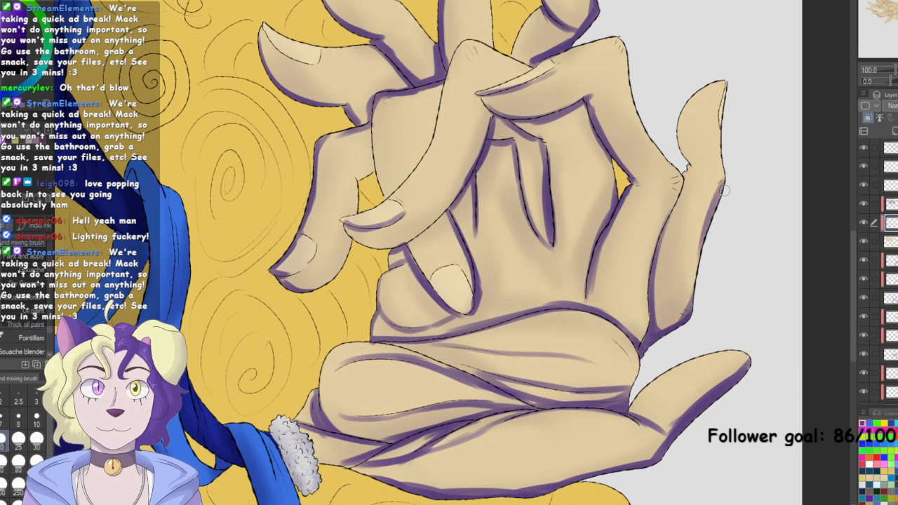
left_click_drag(700, 309, 758, 383)
left_click_drag(176, 140, 762, 376)
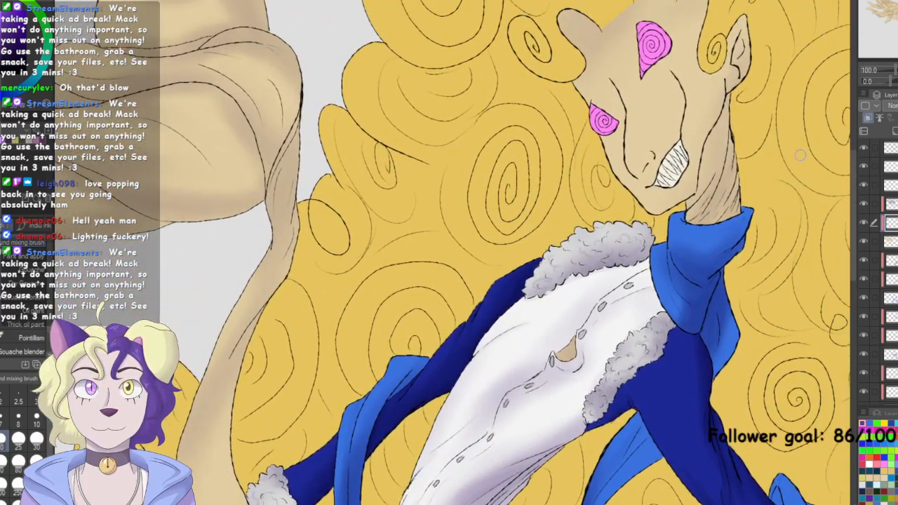
left_click_drag(729, 146, 702, 216)
mouse_move(737, 177)
left_mouse_down()
mouse_move(707, 220)
mouse_move(731, 217)
mouse_move(687, 223)
mouse_move(708, 186)
left_mouse_up()
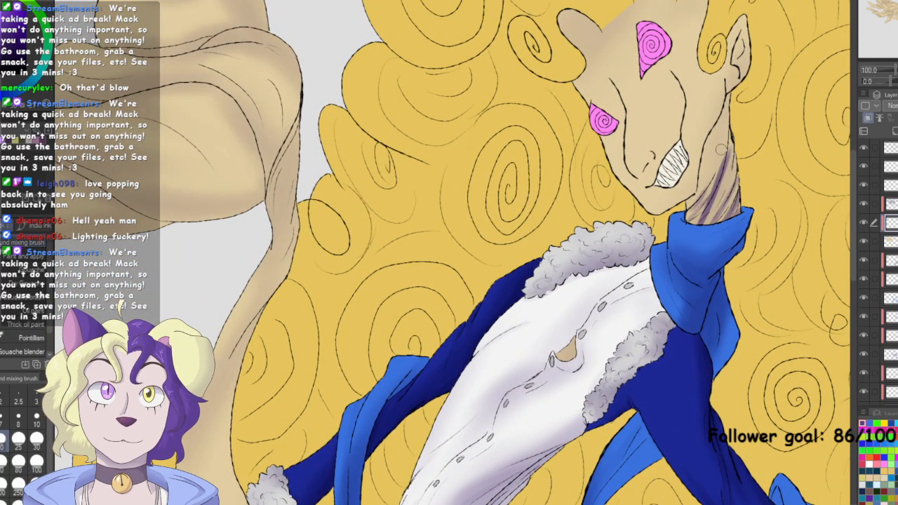
mouse_move(723, 96)
left_mouse_down()
mouse_move(704, 142)
mouse_move(700, 195)
left_mouse_up()
left_click_drag(704, 144, 699, 193)
left_click_drag(728, 103, 689, 208)
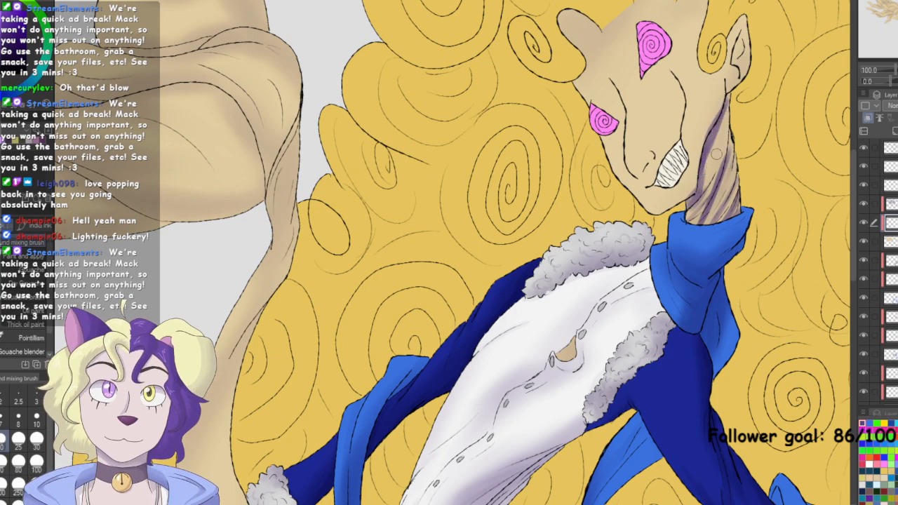
Paint crisp purple shadows on the character's ear, head protrusion, face crease and chin, then on the exposed belly skin
mouse_move(740, 35)
left_mouse_down()
mouse_move(733, 63)
mouse_move(740, 76)
mouse_move(749, 58)
mouse_move(743, 75)
left_mouse_up()
left_click_drag(565, 12, 586, 73)
mouse_move(570, 34)
left_mouse_down()
mouse_move(588, 73)
mouse_move(623, 110)
mouse_move(624, 148)
mouse_move(638, 172)
left_mouse_up()
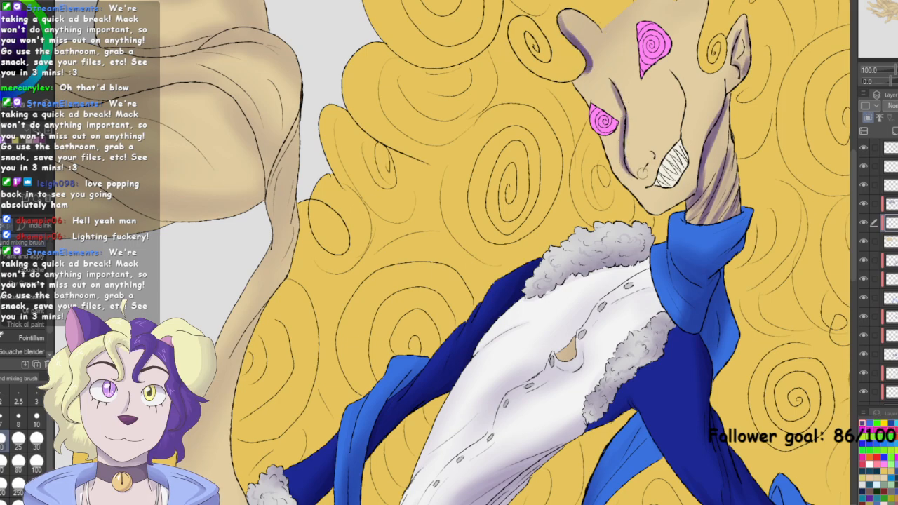
left_click_drag(646, 209, 673, 207)
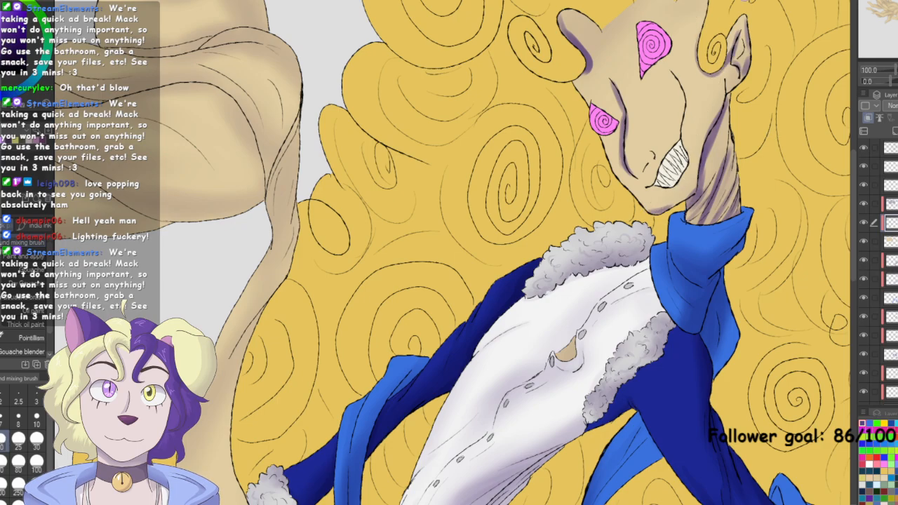
scroll(512, 252, "down", 5)
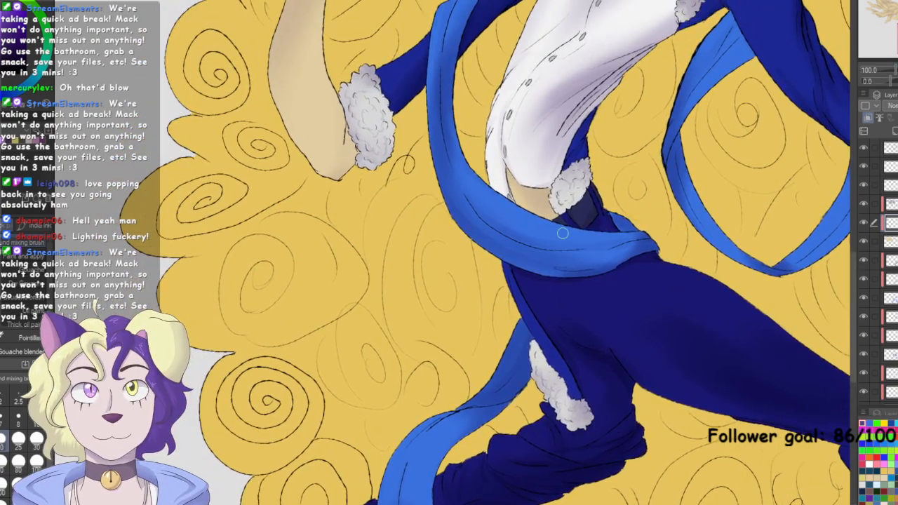
mouse_move(542, 180)
left_mouse_down()
mouse_move(544, 191)
mouse_move(510, 168)
mouse_move(562, 221)
left_mouse_up()
Paint crisp purple shadows along the twisting folds of the thin forearm leading up to the large rear hand
scroll(484, 253, "up", 3)
left_click_drag(605, 75, 631, 59)
left_click_drag(393, 210, 629, 323)
mouse_move(538, 331)
left_mouse_down()
mouse_move(529, 426)
mouse_move(546, 414)
left_mouse_up()
mouse_move(567, 123)
left_mouse_down()
mouse_move(527, 189)
mouse_move(526, 231)
left_mouse_up()
mouse_move(585, 52)
left_mouse_down()
mouse_move(567, 98)
mouse_move(531, 131)
left_mouse_up()
left_click_drag(559, 105, 549, 238)
left_click_drag(582, 75, 546, 174)
left_click_drag(582, 118, 550, 212)
left_click_drag(560, 144, 548, 199)
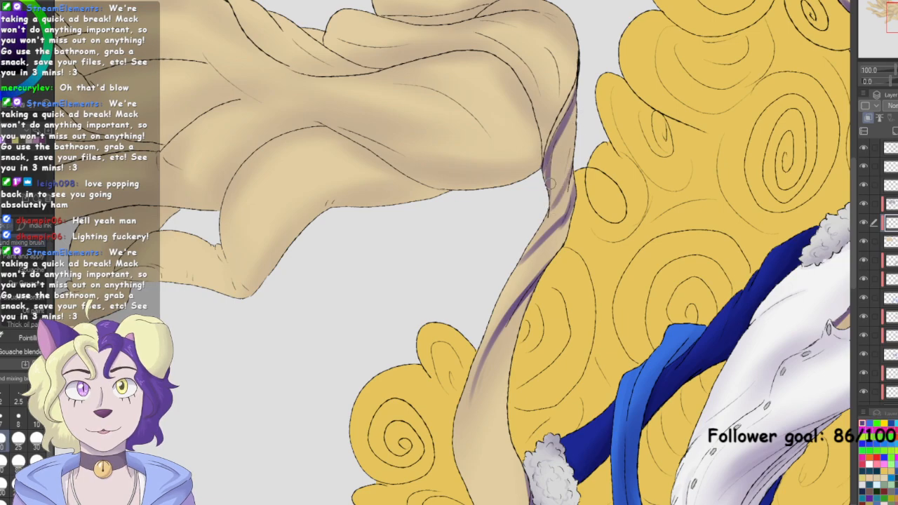
left_click_drag(581, 109, 541, 209)
left_click_drag(580, 168, 544, 236)
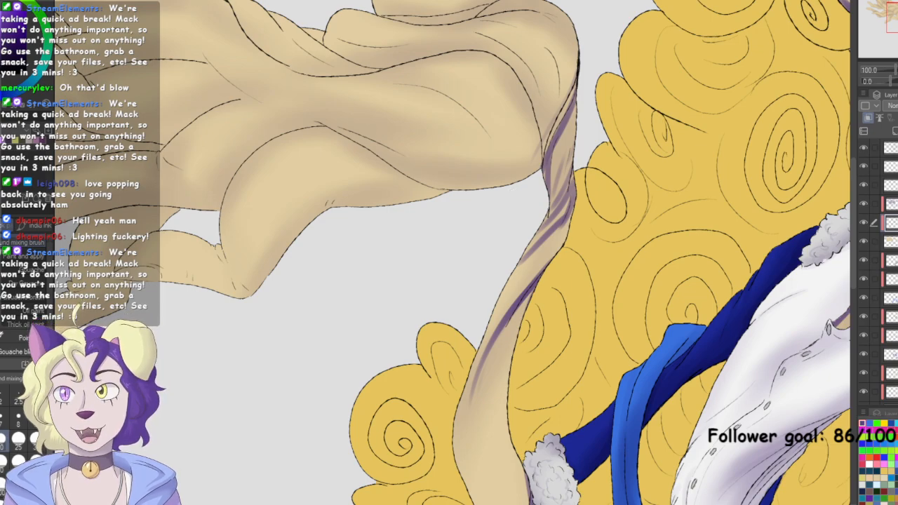
Paint crisp purple shadows in the curved folds where the rear hand's wrist bends into the forearm
left_click_drag(897, 16, 895, 13)
left_click_drag(608, 149, 635, 203)
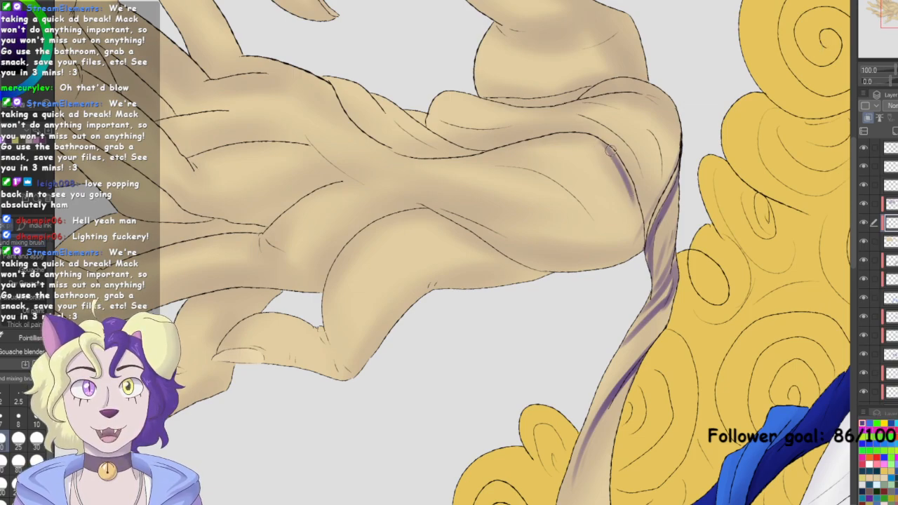
left_click_drag(609, 146, 637, 213)
left_click_drag(628, 181, 644, 251)
left_click_drag(639, 214, 645, 245)
left_click_drag(649, 112, 652, 235)
left_click_drag(664, 144, 663, 194)
left_click_drag(673, 98, 652, 189)
mouse_move(681, 118)
left_mouse_down()
mouse_move(640, 236)
mouse_move(645, 215)
left_mouse_up()
left_click_drag(593, 118, 643, 193)
left_click_drag(635, 150, 645, 231)
Paint crisp purple shadows along the outer edge and knuckle crease of the rear hand's raised digit nearest the wrist
left_click_drag(895, 19, 888, 6)
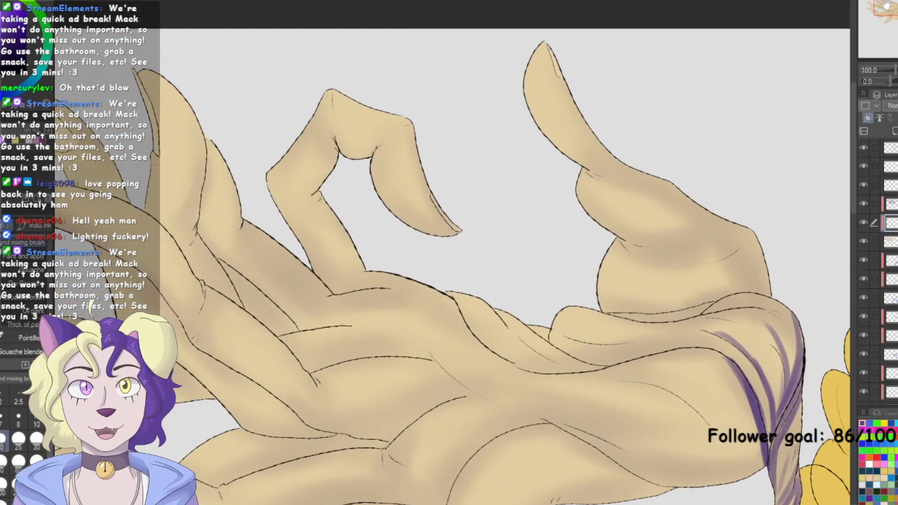
left_click_drag(547, 127, 635, 172)
left_click_drag(565, 153, 617, 173)
mouse_move(622, 244)
left_mouse_down()
mouse_move(669, 255)
mouse_move(702, 249)
left_mouse_up()
mouse_move(622, 162)
left_mouse_down()
mouse_move(675, 181)
mouse_move(716, 221)
mouse_move(758, 232)
mouse_move(772, 294)
left_mouse_up()
left_click_drag(752, 235, 772, 296)
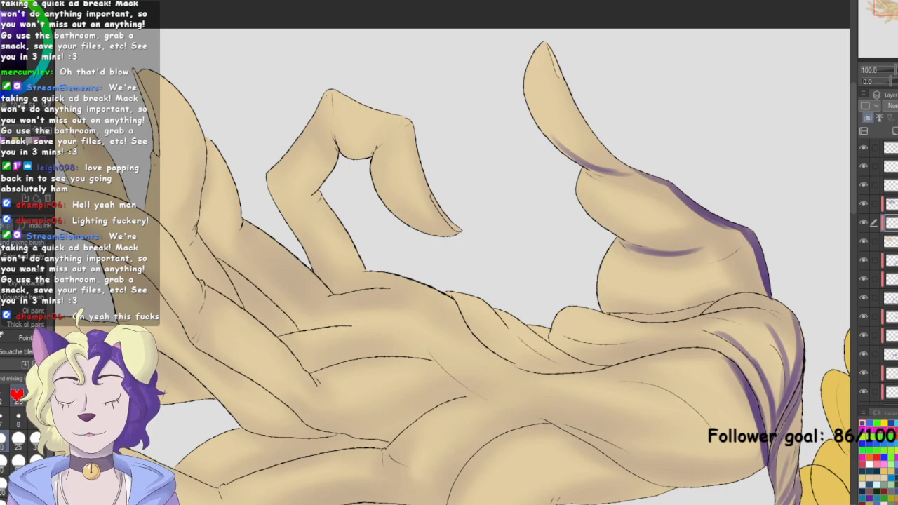
Paint crisp purple shadows at the raised digit's base, across the wrist folds and around the small rounded fold beside the palm
mouse_move(605, 313)
left_mouse_down()
mouse_move(772, 290)
mouse_move(691, 320)
mouse_move(650, 322)
mouse_move(634, 312)
left_mouse_up()
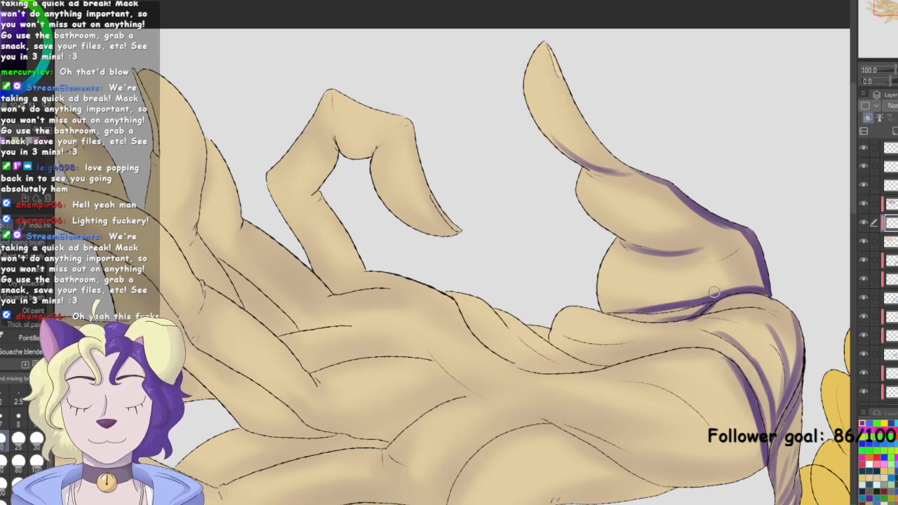
mouse_move(702, 320)
left_mouse_down()
mouse_move(791, 325)
mouse_move(775, 316)
left_mouse_up()
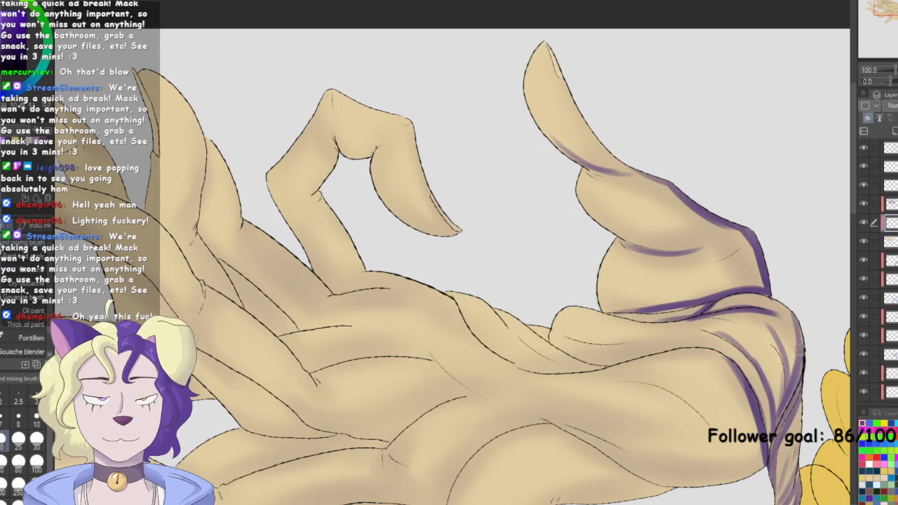
mouse_move(690, 318)
left_mouse_down()
mouse_move(768, 347)
mouse_move(784, 386)
left_mouse_up()
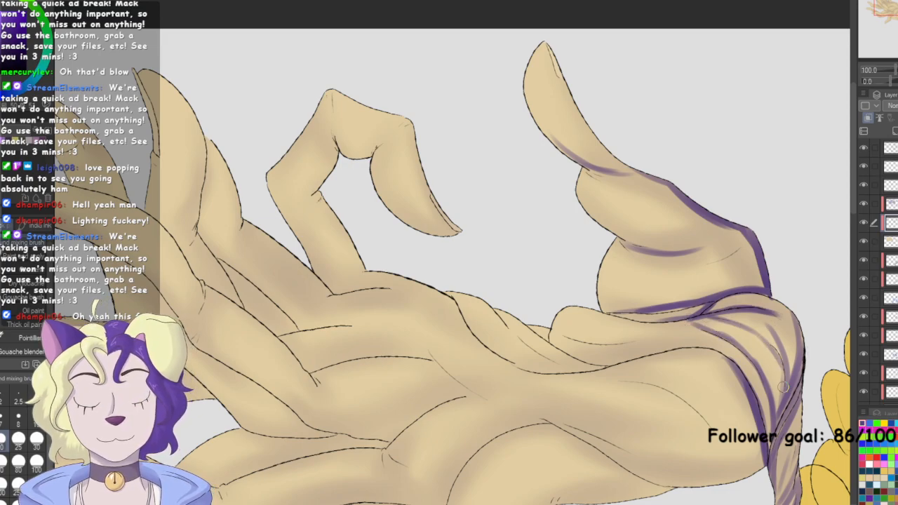
mouse_move(552, 326)
left_mouse_down()
mouse_move(595, 345)
mouse_move(632, 344)
left_mouse_up()
mouse_move(542, 327)
left_mouse_down()
mouse_move(593, 359)
mouse_move(622, 362)
left_mouse_up()
mouse_move(532, 327)
left_mouse_down()
mouse_move(573, 359)
mouse_move(596, 362)
left_mouse_up()
left_click_drag(590, 304, 633, 315)
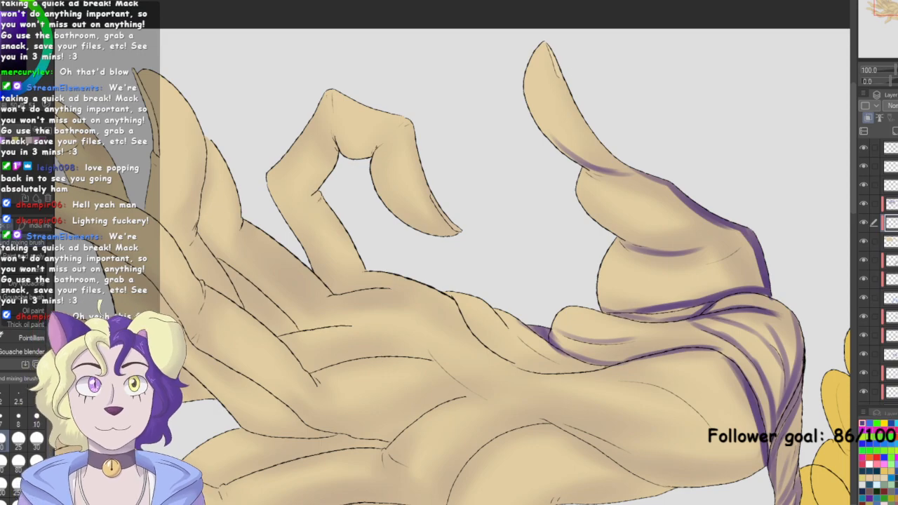
Paint crisp purple shadows along the underside of the rear hand's heel and the long curved crease across it
scroll(534, 281, "down", 5)
left_click_drag(525, 264, 635, 329)
mouse_move(567, 291)
left_mouse_down()
mouse_move(684, 333)
mouse_move(751, 314)
left_mouse_up()
mouse_move(608, 223)
left_mouse_down()
mouse_move(700, 258)
mouse_move(715, 284)
mouse_move(705, 268)
left_mouse_up()
left_click_drag(668, 243, 716, 280)
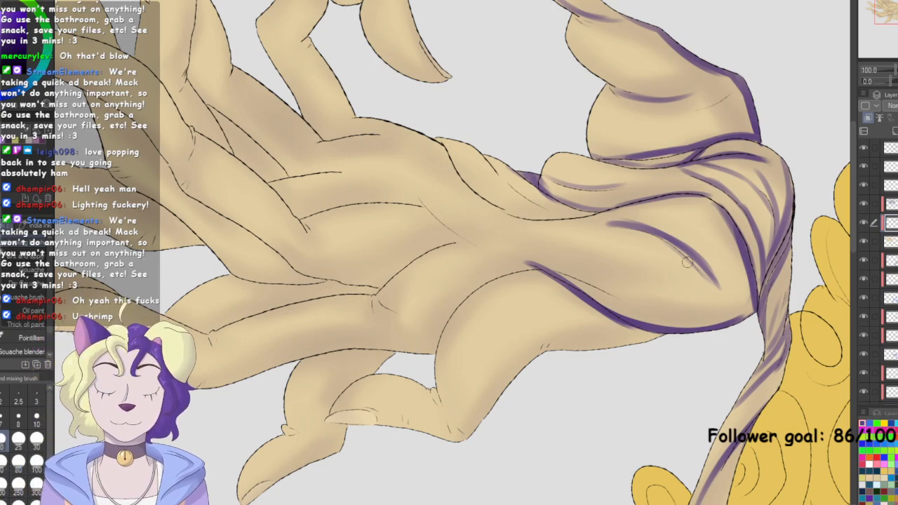
Paint crisp purple shadows along the lower edge, inner bend and upper contour of the rear hand's lowest bent digit
mouse_move(662, 334)
left_mouse_down()
mouse_move(550, 353)
mouse_move(654, 333)
mouse_move(617, 356)
mouse_move(643, 333)
mouse_move(650, 340)
mouse_move(642, 328)
mouse_move(664, 338)
mouse_move(639, 335)
left_mouse_up()
mouse_move(502, 397)
left_mouse_down()
mouse_move(538, 353)
mouse_move(452, 447)
left_mouse_up()
mouse_move(432, 386)
left_mouse_down()
mouse_move(440, 400)
mouse_move(440, 350)
left_mouse_up()
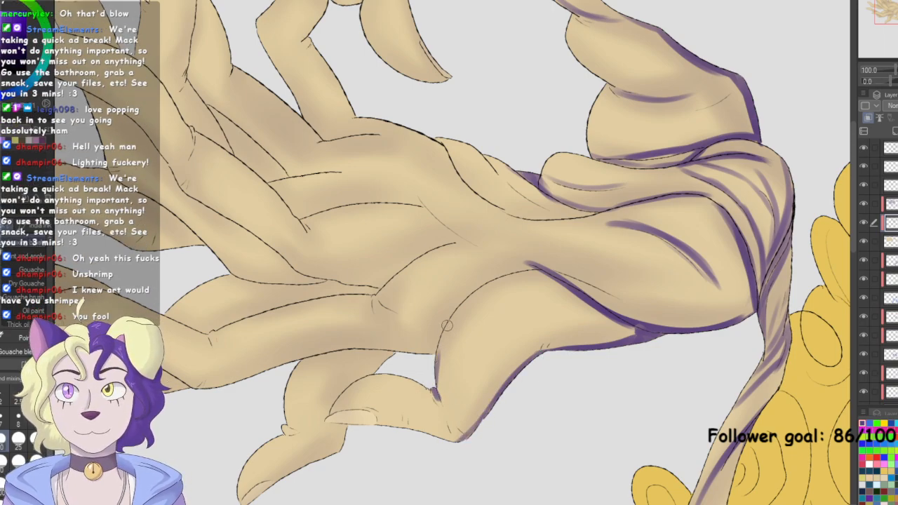
mouse_move(546, 273)
left_mouse_down()
mouse_move(464, 300)
mouse_move(529, 271)
mouse_move(437, 337)
left_mouse_up()
left_click_drag(488, 284, 440, 347)
left_click_drag(459, 309, 436, 383)
mouse_move(436, 383)
left_mouse_down()
mouse_move(455, 309)
mouse_move(541, 271)
mouse_move(521, 268)
mouse_move(454, 350)
left_mouse_up()
Paint crisp purple shadows at the base and along the underside of the finger behind the rear hand's lowest bent digit
left_click_drag(449, 281, 470, 214)
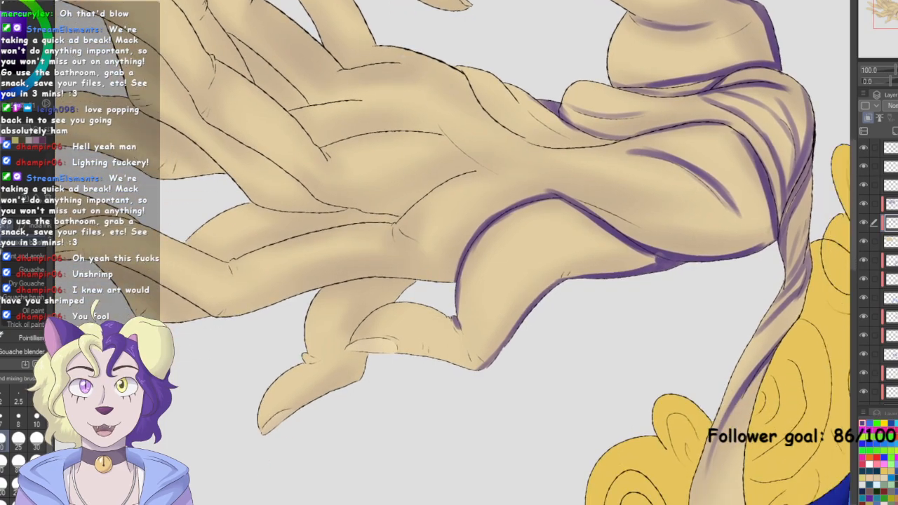
mouse_move(314, 293)
left_mouse_down()
mouse_move(344, 284)
mouse_move(427, 289)
mouse_move(393, 284)
mouse_move(407, 289)
mouse_move(390, 300)
left_mouse_up()
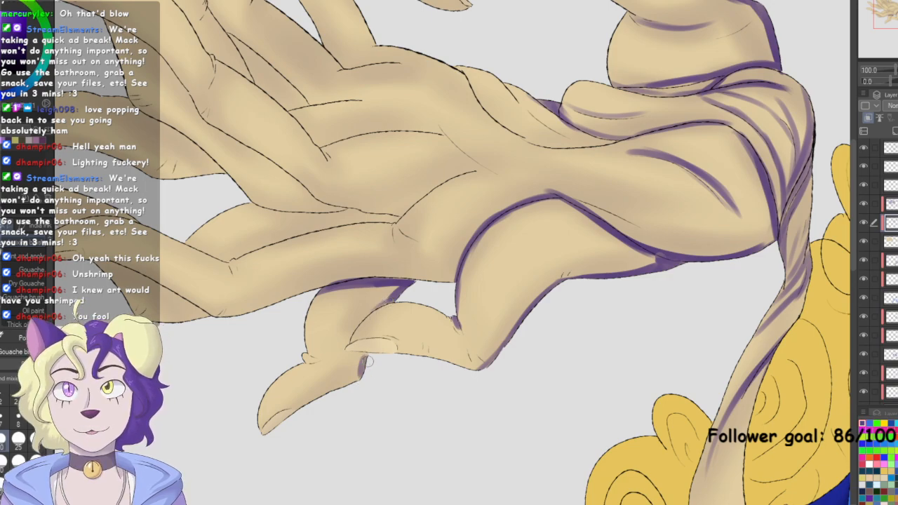
mouse_move(349, 355)
left_mouse_down()
mouse_move(367, 358)
mouse_move(328, 396)
mouse_move(268, 431)
mouse_move(373, 370)
left_mouse_up()
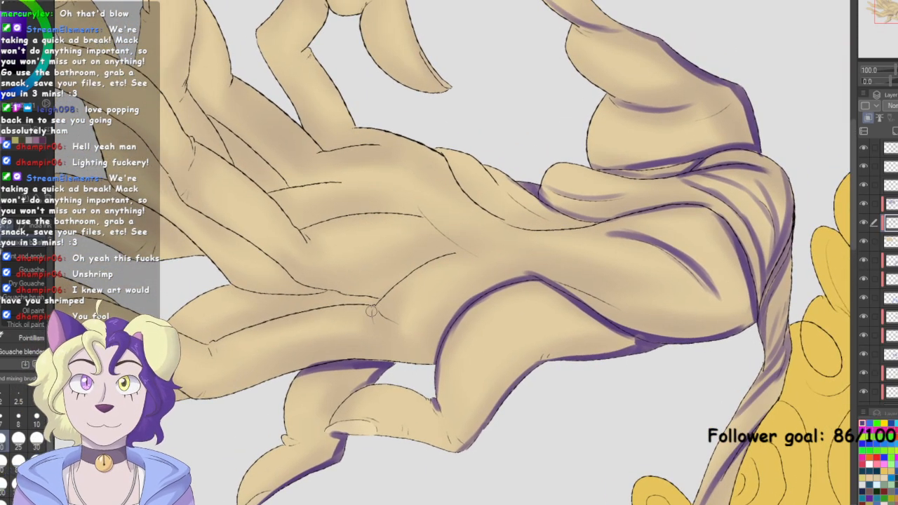
Paint crisp purple shadows in the rear palm's lower crease, along its bottom edge and in the folds near the wrist
mouse_move(385, 289)
left_mouse_down()
mouse_move(425, 257)
mouse_move(466, 251)
left_mouse_up()
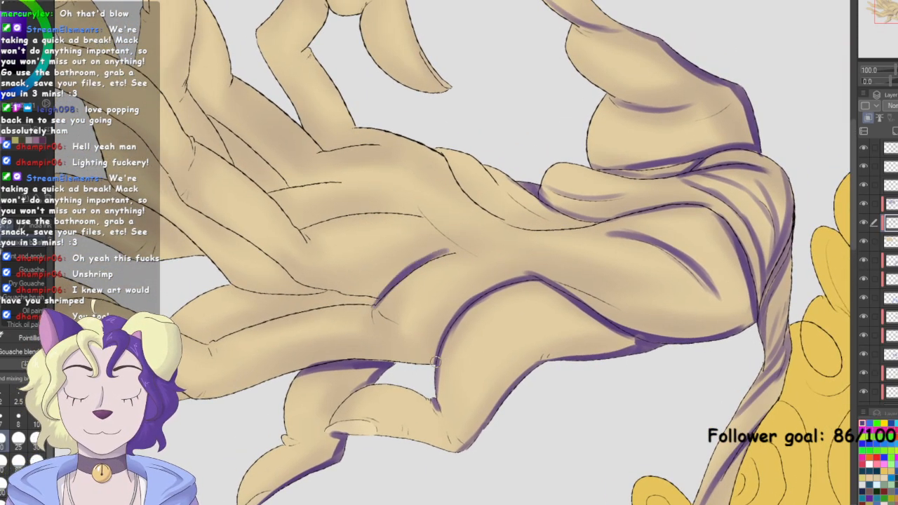
left_click_drag(423, 362, 390, 363)
left_click_drag(389, 362, 438, 352)
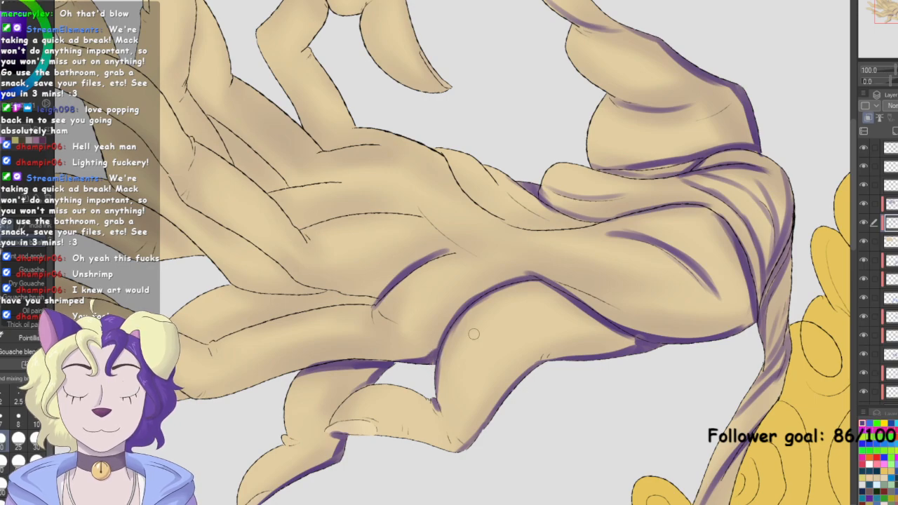
mouse_move(454, 175)
left_mouse_down()
mouse_move(523, 223)
mouse_move(451, 169)
mouse_move(575, 228)
left_mouse_up()
left_click_drag(510, 223, 582, 225)
left_click_drag(504, 194, 594, 223)
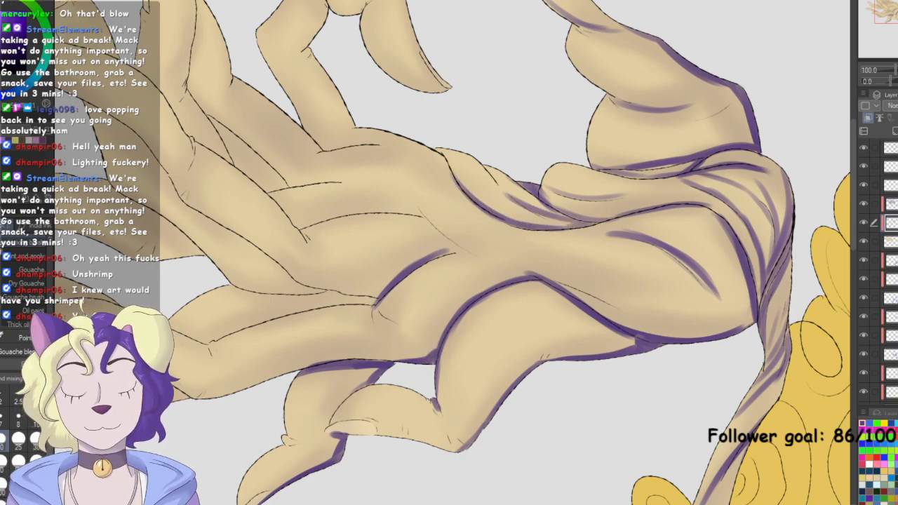
Paint crisp purple shadows on the undersides of the rear hand's lower outstretched fingers and undo the last two strokes
mouse_move(896, 10)
left_mouse_down()
mouse_move(897, 25)
mouse_move(890, 13)
left_mouse_up()
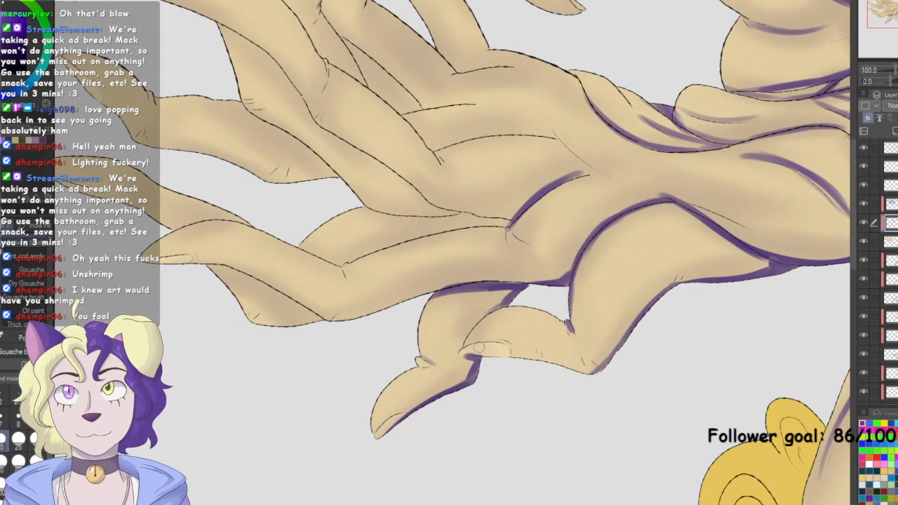
left_click_drag(435, 351, 507, 360)
left_click_drag(271, 280, 320, 290)
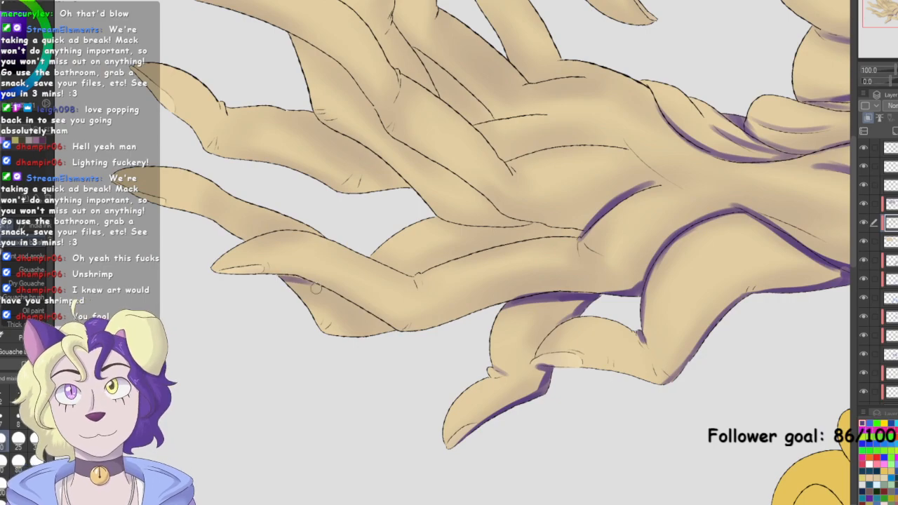
mouse_move(272, 271)
left_mouse_down()
mouse_move(370, 325)
mouse_move(304, 277)
mouse_move(356, 312)
mouse_move(308, 276)
mouse_move(346, 297)
mouse_move(294, 279)
mouse_move(360, 313)
left_mouse_up()
mouse_move(309, 285)
left_mouse_down()
mouse_move(393, 336)
mouse_move(320, 288)
mouse_move(384, 327)
mouse_move(332, 338)
mouse_move(382, 330)
mouse_move(377, 337)
mouse_move(368, 318)
mouse_move(384, 335)
left_mouse_up()
mouse_move(278, 274)
left_mouse_down()
mouse_move(354, 297)
mouse_move(400, 329)
mouse_move(445, 328)
mouse_move(463, 320)
mouse_move(431, 324)
mouse_move(521, 297)
left_mouse_up()
left_click_drag(419, 325, 550, 303)
mouse_move(225, 229)
left_mouse_down()
mouse_move(249, 238)
mouse_move(313, 224)
mouse_move(266, 228)
mouse_move(340, 236)
mouse_move(246, 228)
mouse_move(300, 223)
mouse_move(222, 233)
mouse_move(272, 228)
mouse_move(249, 236)
mouse_move(238, 219)
mouse_move(209, 216)
left_mouse_up()
key("ctrl+z")
key("ctrl+z")
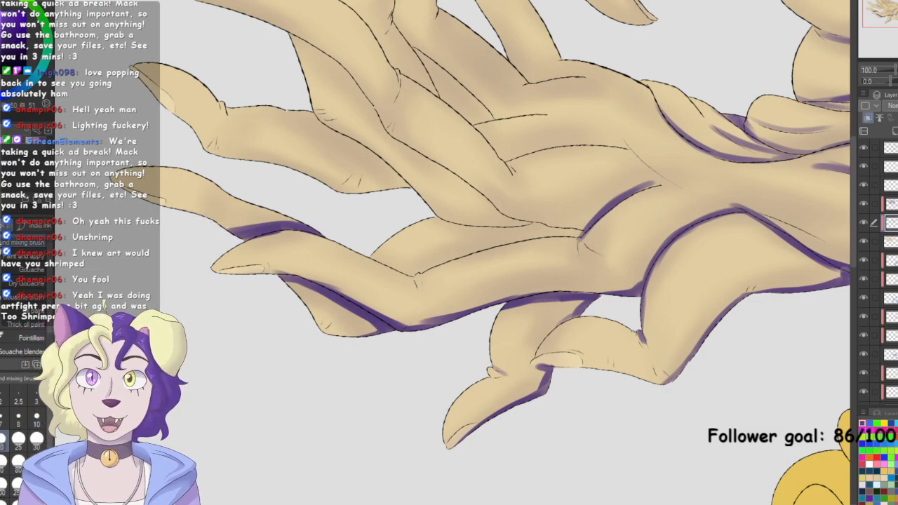
Paint crisp purple shadows where the rear hand's lower fingers overlap and meet the palm
left_click_drag(410, 274, 552, 235)
mouse_move(481, 250)
left_mouse_down()
mouse_move(589, 236)
mouse_move(530, 226)
left_mouse_up()
left_click_drag(428, 219, 523, 228)
mouse_move(463, 225)
left_mouse_down()
mouse_move(568, 232)
mouse_move(560, 230)
mouse_move(597, 253)
mouse_move(646, 192)
left_mouse_up()
Paint crisp purple shadows beneath the rear hand's long middle finger and around the partly hidden finger below it
left_click_drag(664, 134, 706, 206)
mouse_move(325, 107)
left_mouse_down()
mouse_move(389, 147)
mouse_move(415, 190)
left_mouse_up()
mouse_move(378, 136)
left_mouse_down()
mouse_move(430, 208)
mouse_move(565, 296)
mouse_move(559, 293)
mouse_move(609, 306)
left_mouse_up()
mouse_move(267, 229)
left_mouse_down()
mouse_move(396, 265)
mouse_move(450, 265)
mouse_move(427, 266)
left_mouse_up()
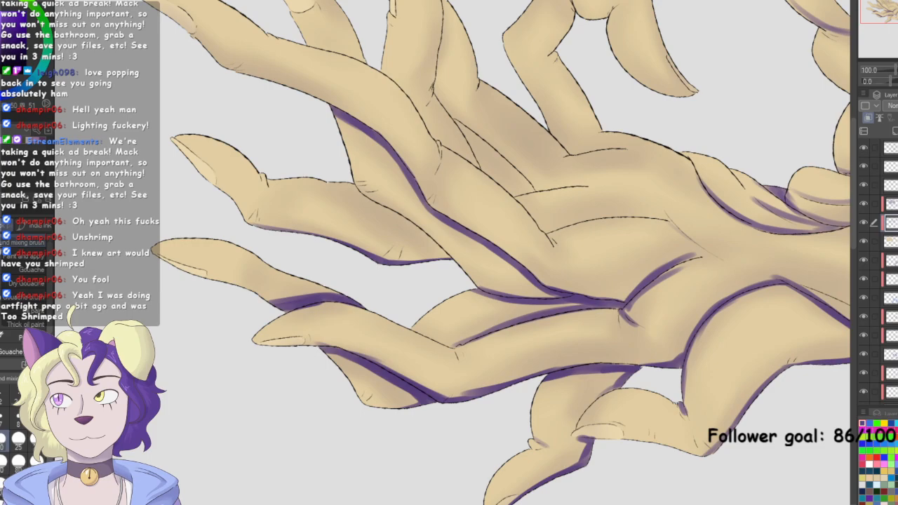
mouse_move(349, 185)
left_mouse_down()
mouse_move(454, 263)
mouse_move(426, 239)
mouse_move(443, 264)
mouse_move(407, 260)
mouse_move(428, 261)
left_mouse_up()
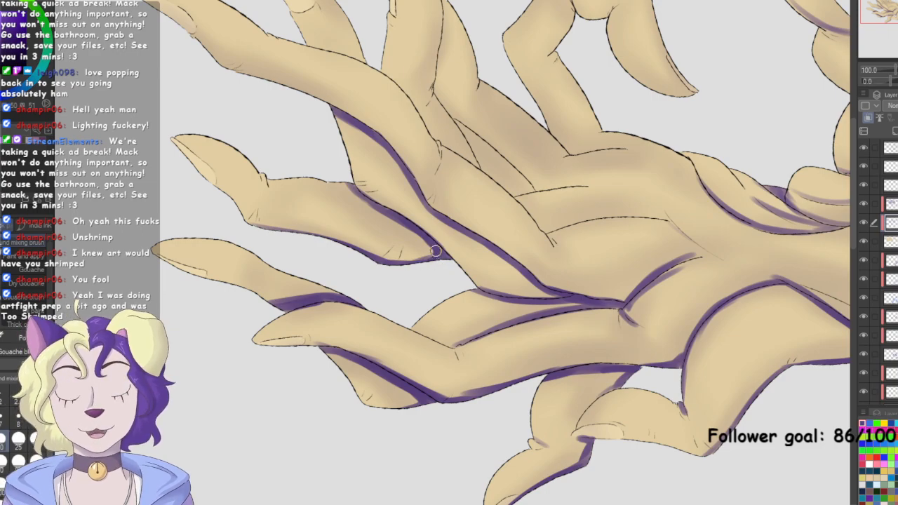
left_click_drag(883, 9, 880, 7)
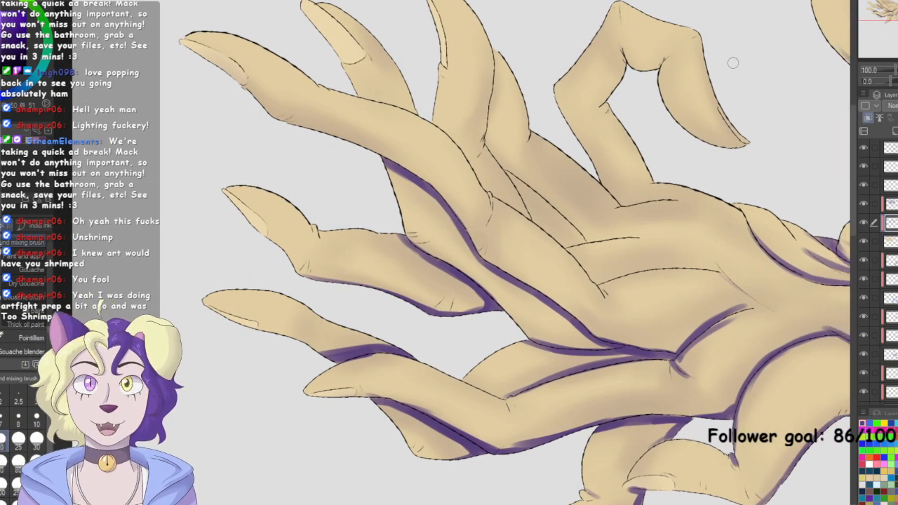
Paint crisp purple shadows along the base of the rear hand's long upper finger, its underside, and the fingers behind it
mouse_move(472, 169)
left_mouse_down()
mouse_move(492, 209)
mouse_move(479, 178)
mouse_move(495, 211)
mouse_move(492, 200)
mouse_move(546, 232)
mouse_move(610, 297)
mouse_move(586, 270)
mouse_move(605, 293)
left_mouse_up()
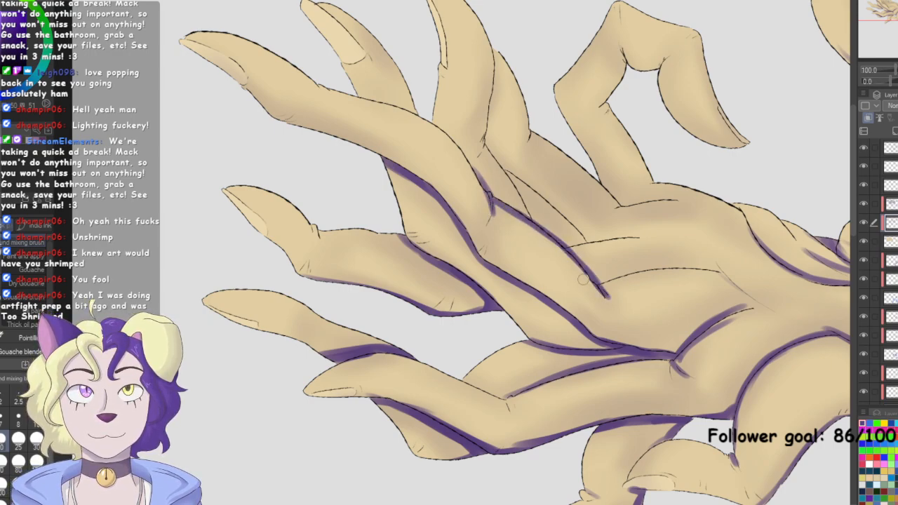
mouse_move(484, 146)
left_mouse_down()
mouse_move(473, 176)
mouse_move(484, 145)
mouse_move(529, 214)
left_mouse_up()
left_click_drag(355, 91, 433, 122)
left_click_drag(261, 101, 346, 142)
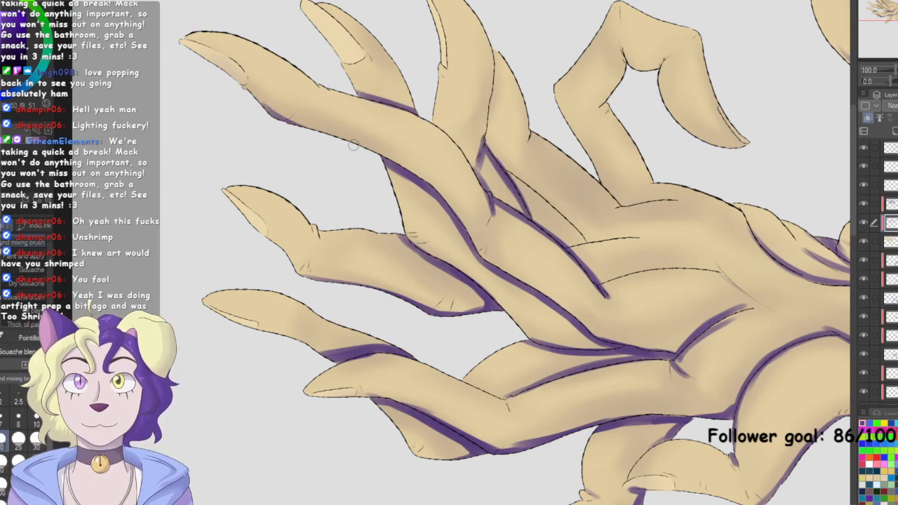
left_click_drag(296, 121, 350, 144)
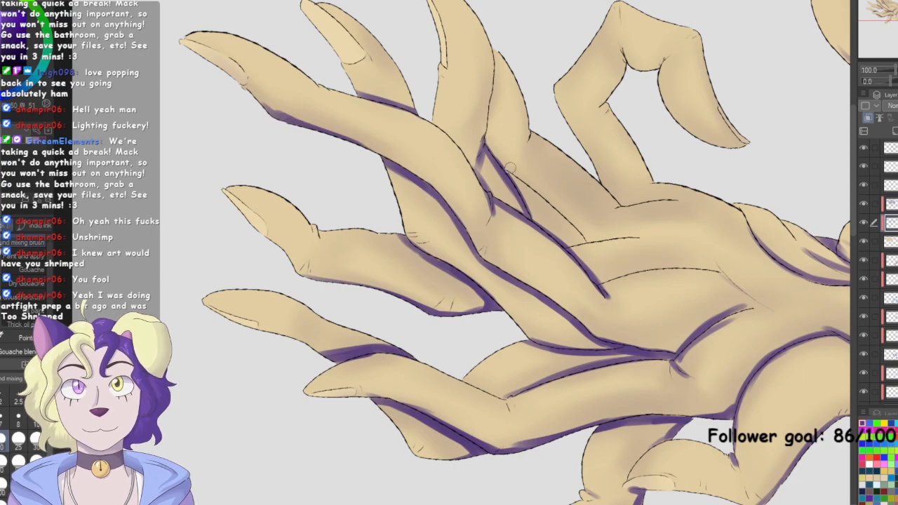
Paint crisp purple shadows between the rear hand's upper finger bases and in the adjoining creases across the palm
mouse_move(579, 240)
left_mouse_down()
mouse_move(513, 174)
mouse_move(551, 210)
left_mouse_up()
mouse_move(509, 176)
left_mouse_down()
mouse_move(530, 134)
mouse_move(518, 166)
mouse_move(648, 205)
left_mouse_up()
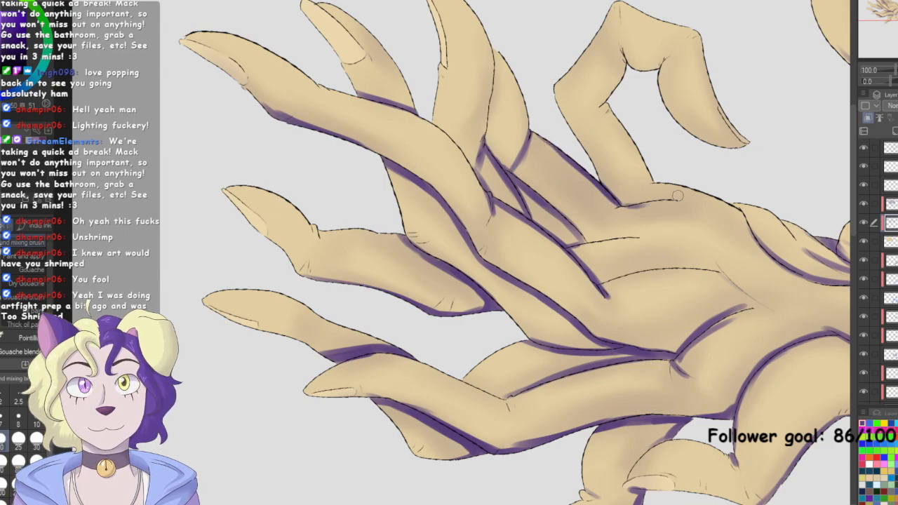
left_click_drag(581, 235, 624, 212)
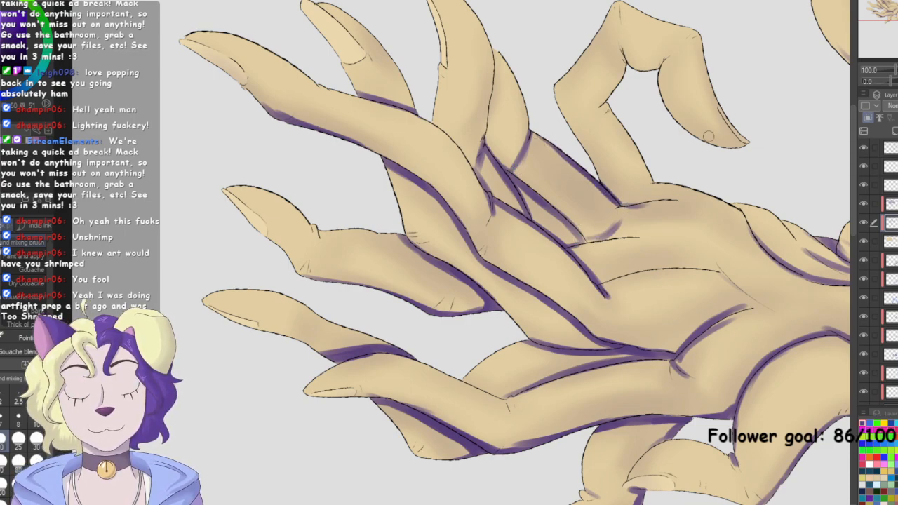
mouse_move(584, 246)
left_mouse_down()
mouse_move(646, 241)
mouse_move(712, 269)
mouse_move(745, 298)
left_mouse_up()
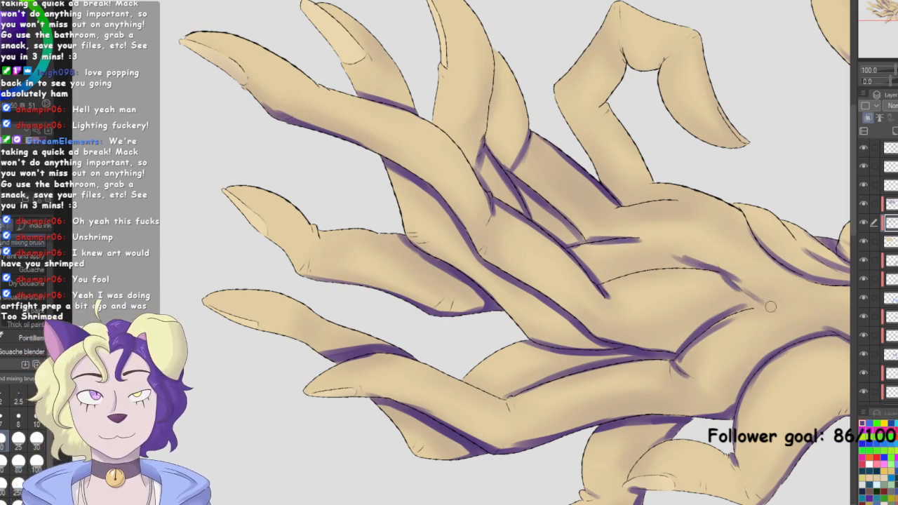
Paint crisp purple shadows along the rear palm's upper edge and both sides of the curled finger's lower segment
left_click_drag(659, 198, 742, 210)
left_click_drag(691, 197, 746, 212)
left_click_drag(613, 107, 647, 169)
mouse_move(622, 127)
left_mouse_down()
mouse_move(657, 184)
mouse_move(675, 185)
left_mouse_up()
mouse_move(626, 62)
left_mouse_down()
mouse_move(615, 86)
mouse_move(621, 64)
left_mouse_up()
mouse_move(603, 110)
left_mouse_down()
mouse_move(609, 103)
mouse_move(604, 116)
left_mouse_up()
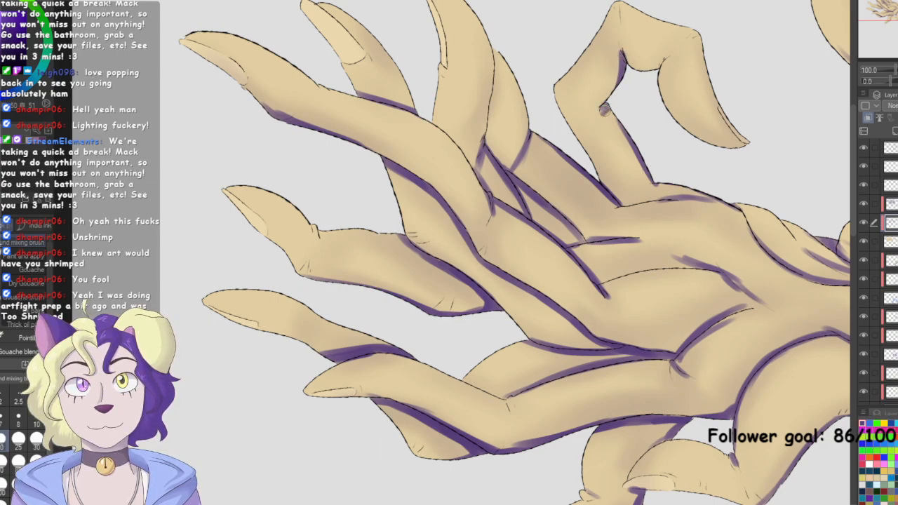
left_click_drag(556, 90, 619, 205)
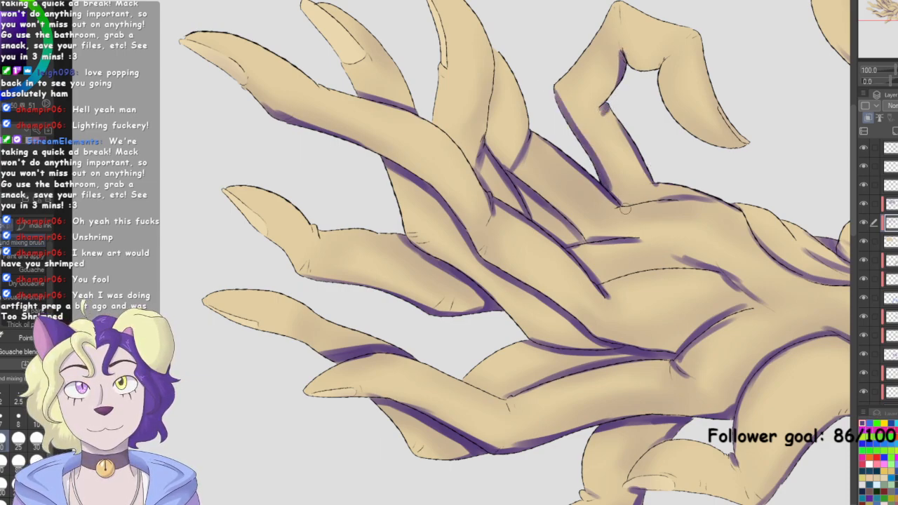
Paint crisp purple shadows around the inner bend of the rear hand's curled finger and along its downturned tip segment
mouse_move(627, 60)
left_mouse_down()
mouse_move(659, 66)
mouse_move(659, 84)
mouse_move(695, 135)
left_mouse_up()
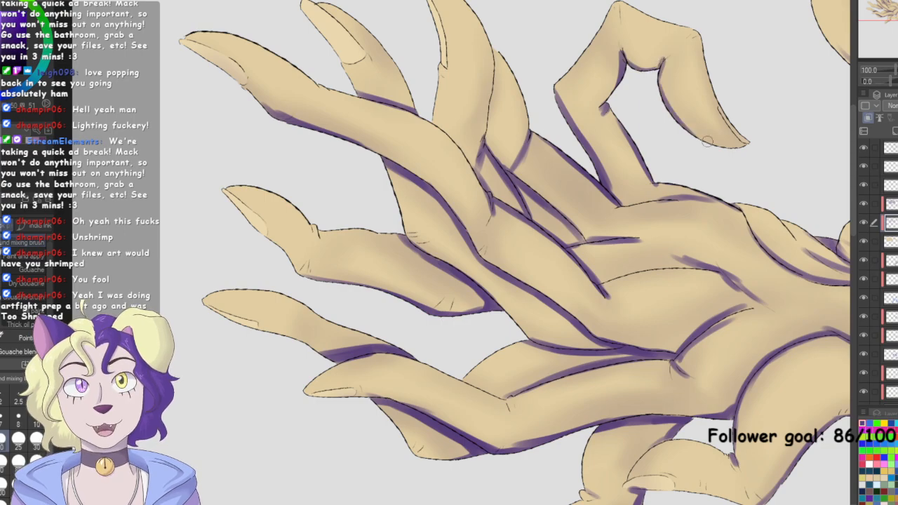
left_click_drag(661, 89, 720, 146)
left_click_drag(710, 70, 748, 145)
left_click_drag(704, 52, 723, 113)
left_click_drag(699, 32, 722, 111)
Set the crisp skin-shadow layer to Multiply with reduced opacity and select the clipped layer directly above it
scroll(452, 253, "down", 5)
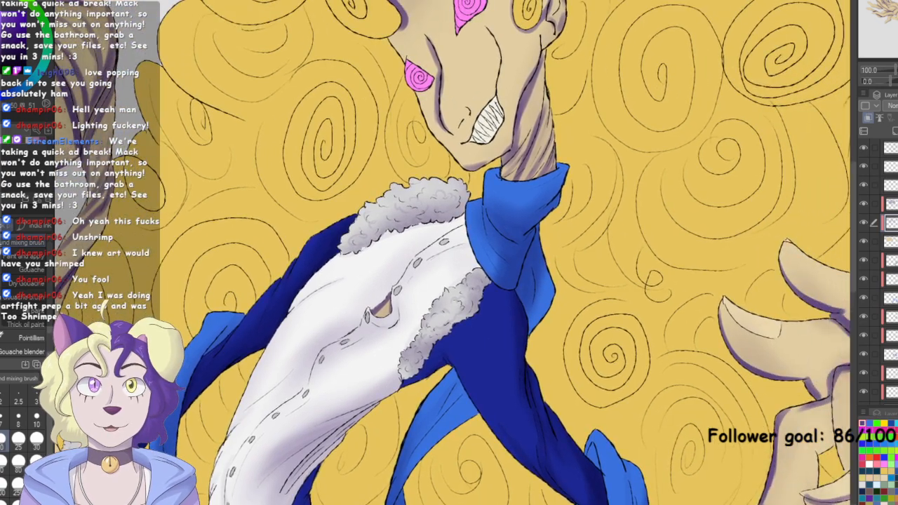
key("ctrl+0")
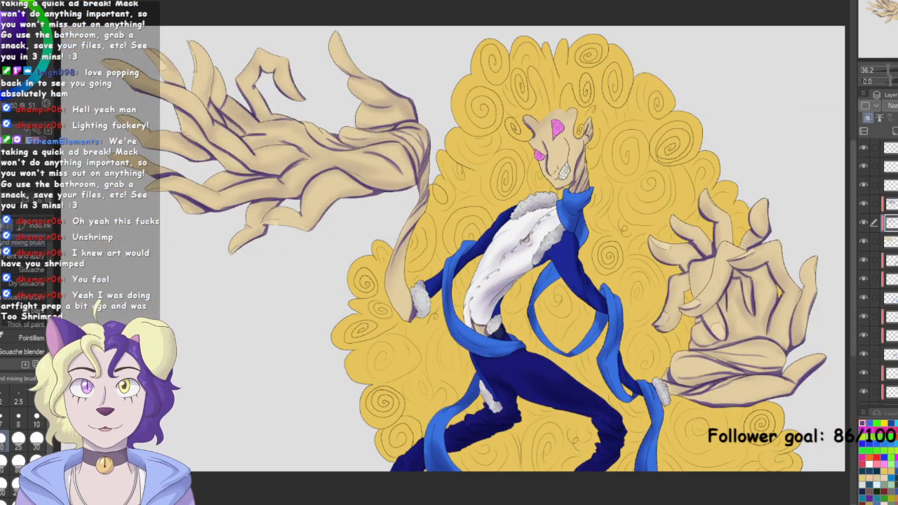
left_click(892, 106)
left_click(892, 139)
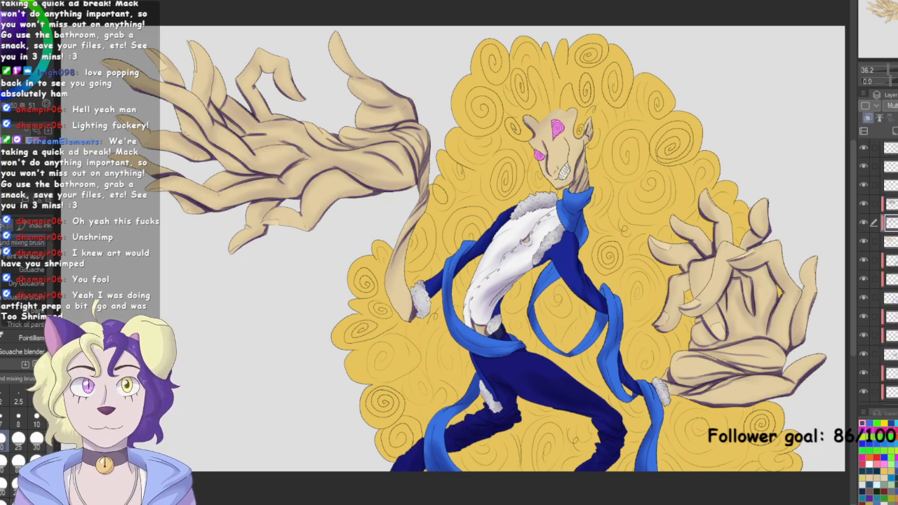
left_click(897, 106)
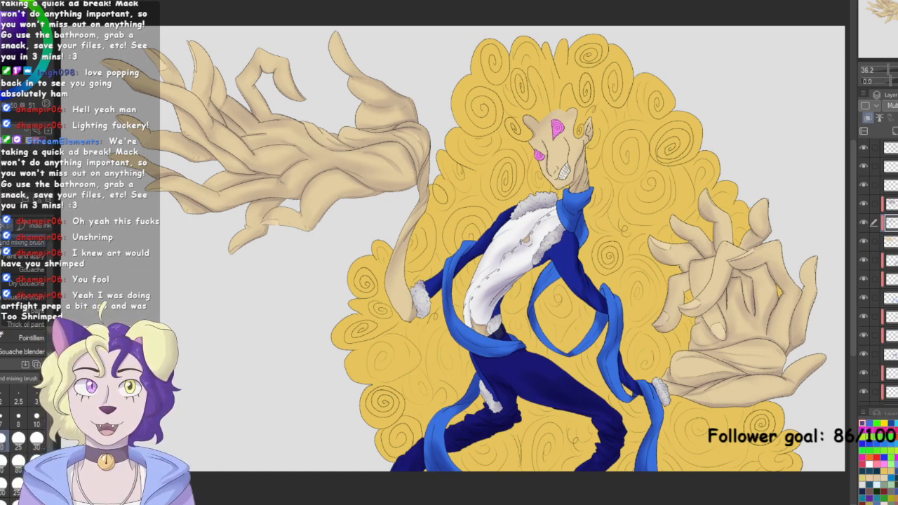
left_click(891, 205)
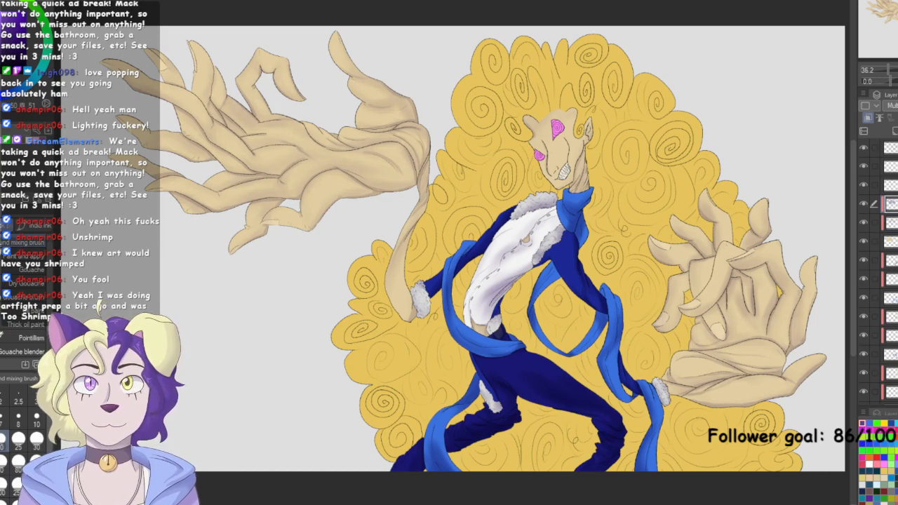